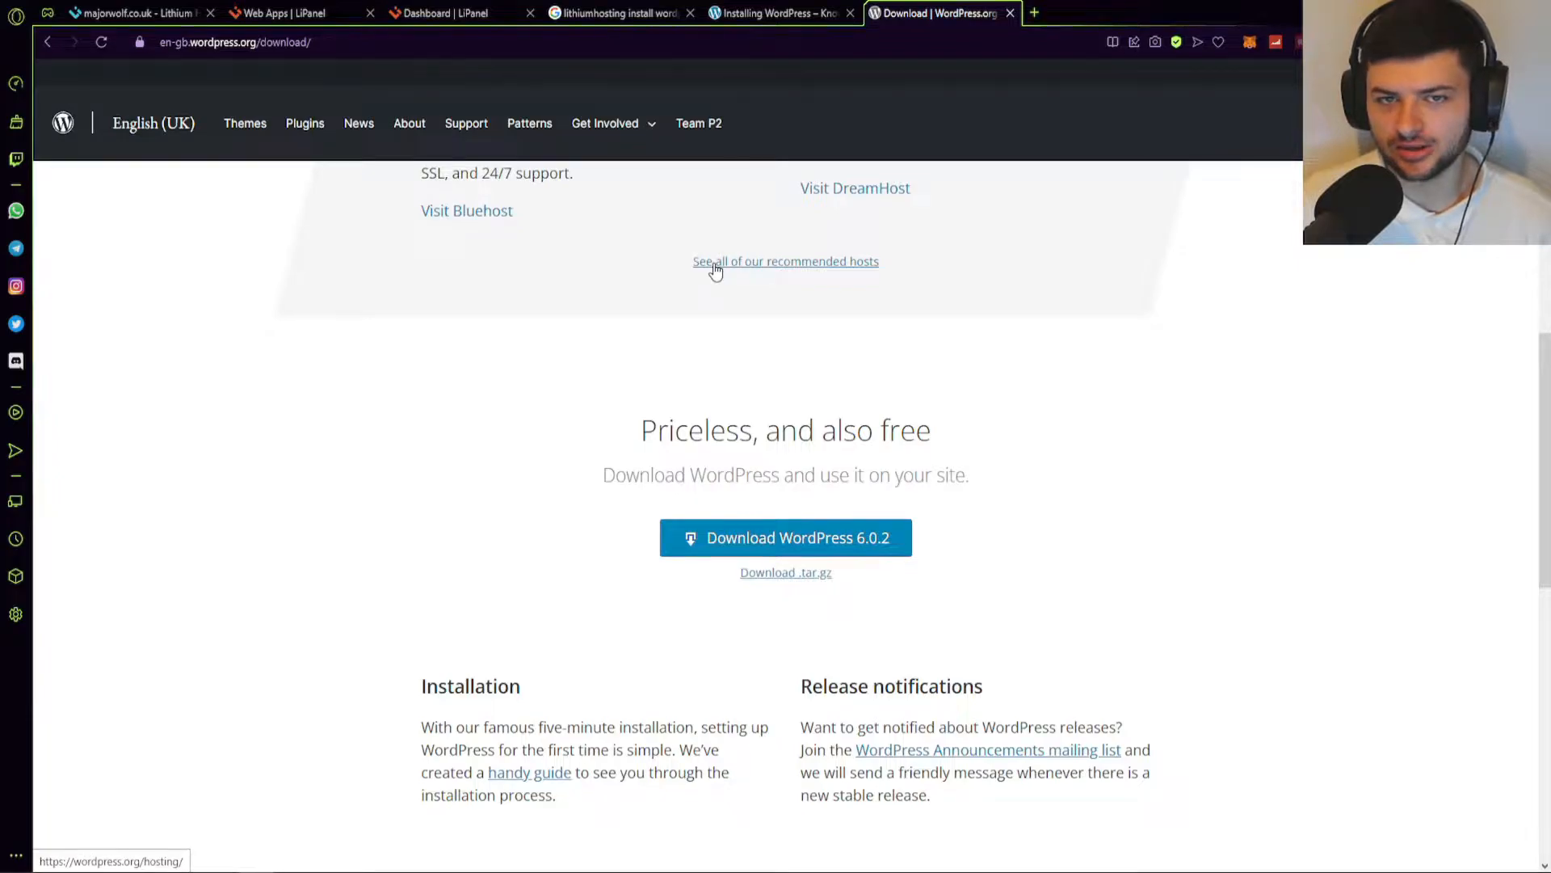
Download the WordPress 6.0.2 zip and show the browser's downloads list with it at the top.
left_click(808, 538)
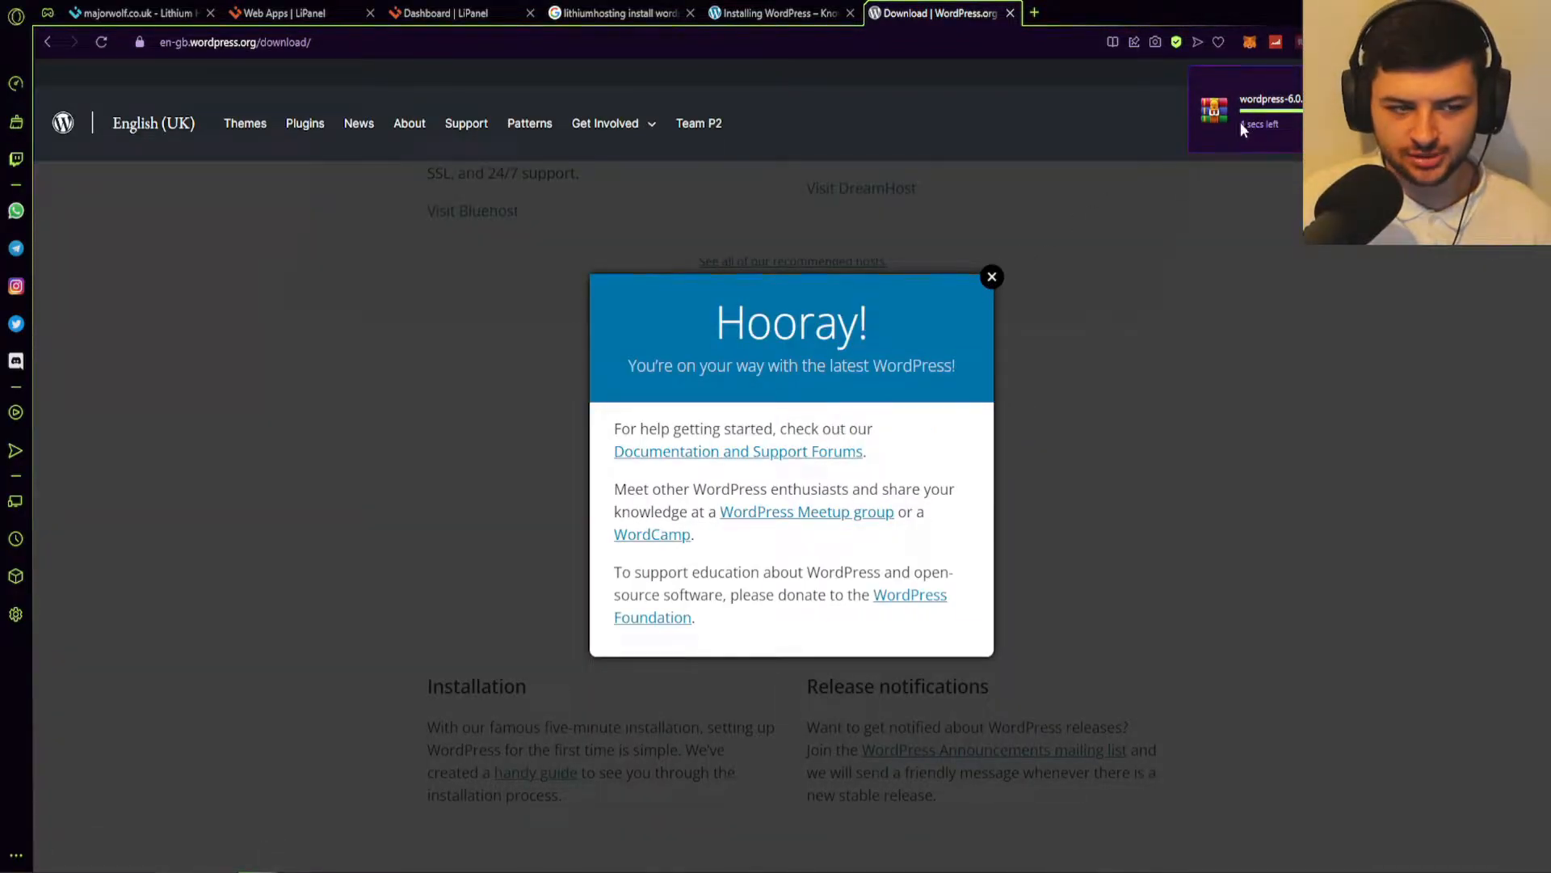
left_click(1130, 424)
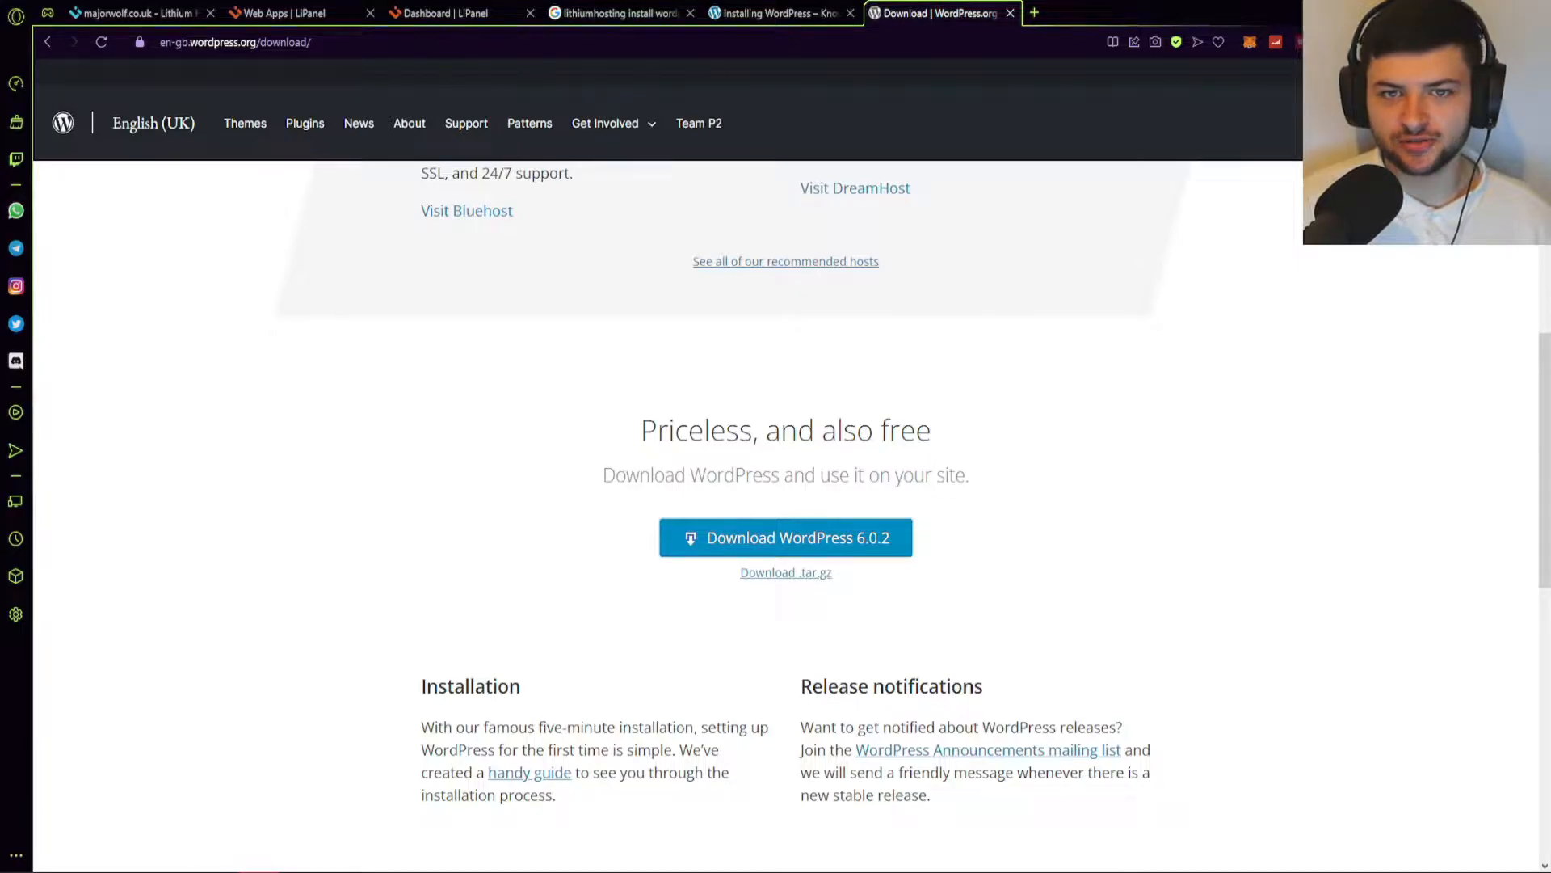
left_click(1507, 42)
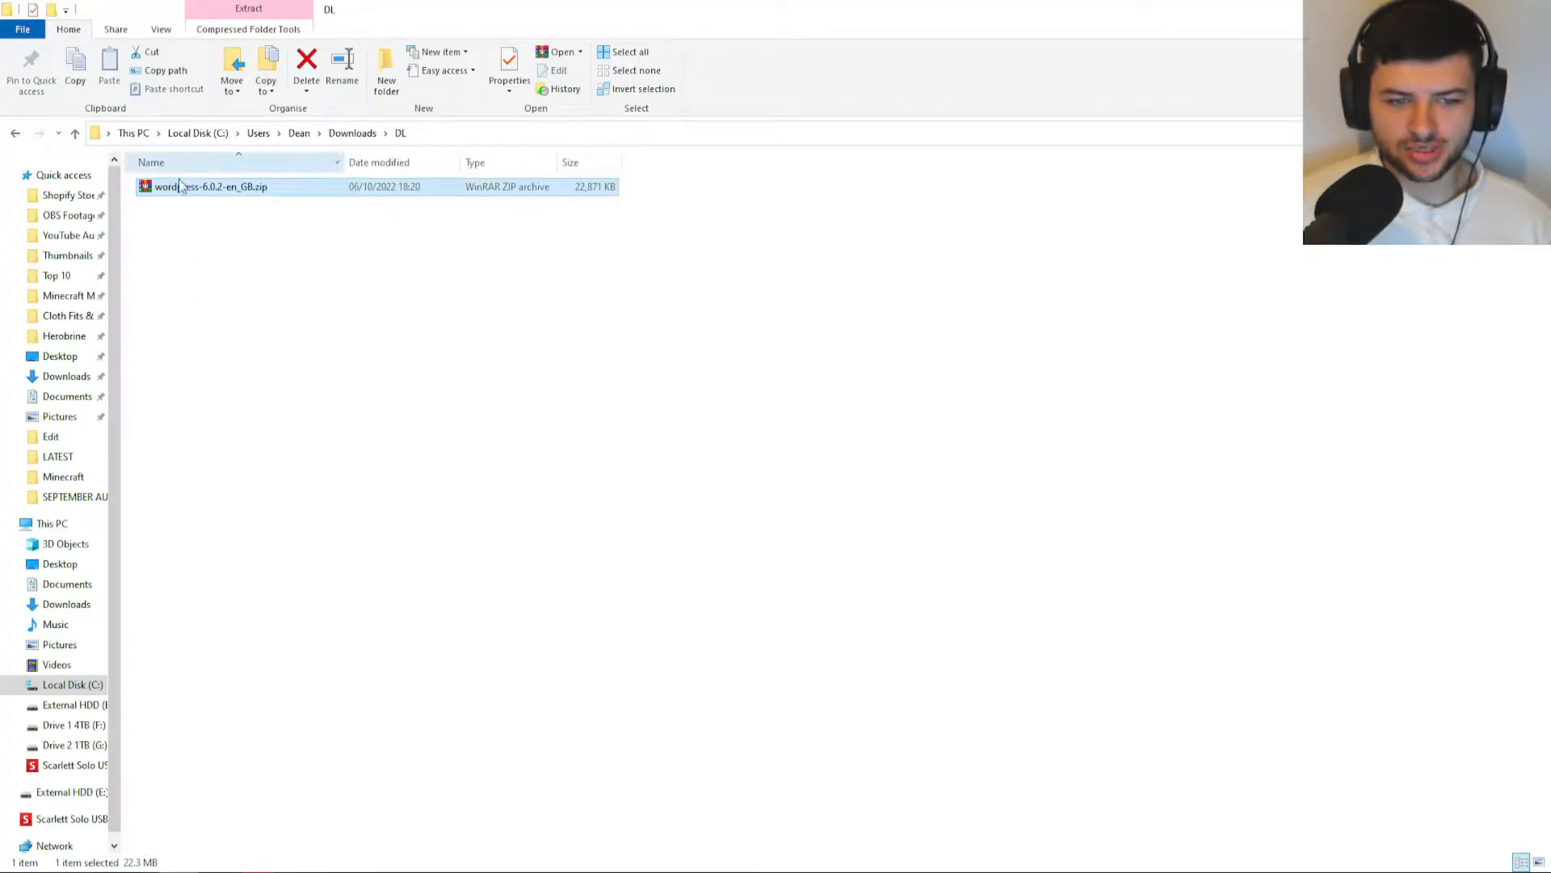
double_click(244, 192)
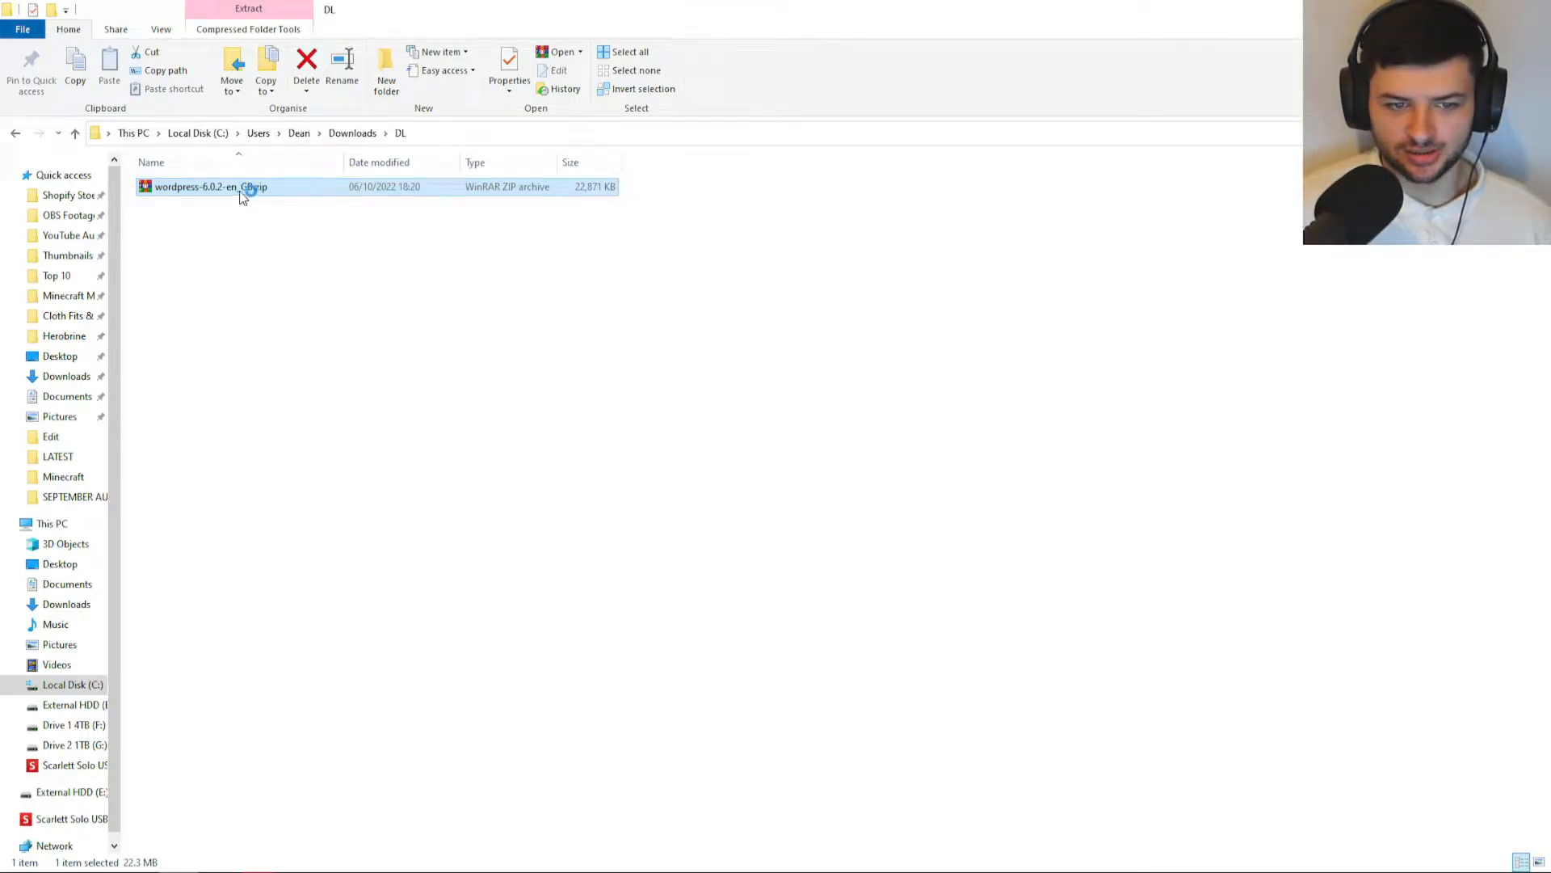
left_click_drag(170, 91, 405, 139)
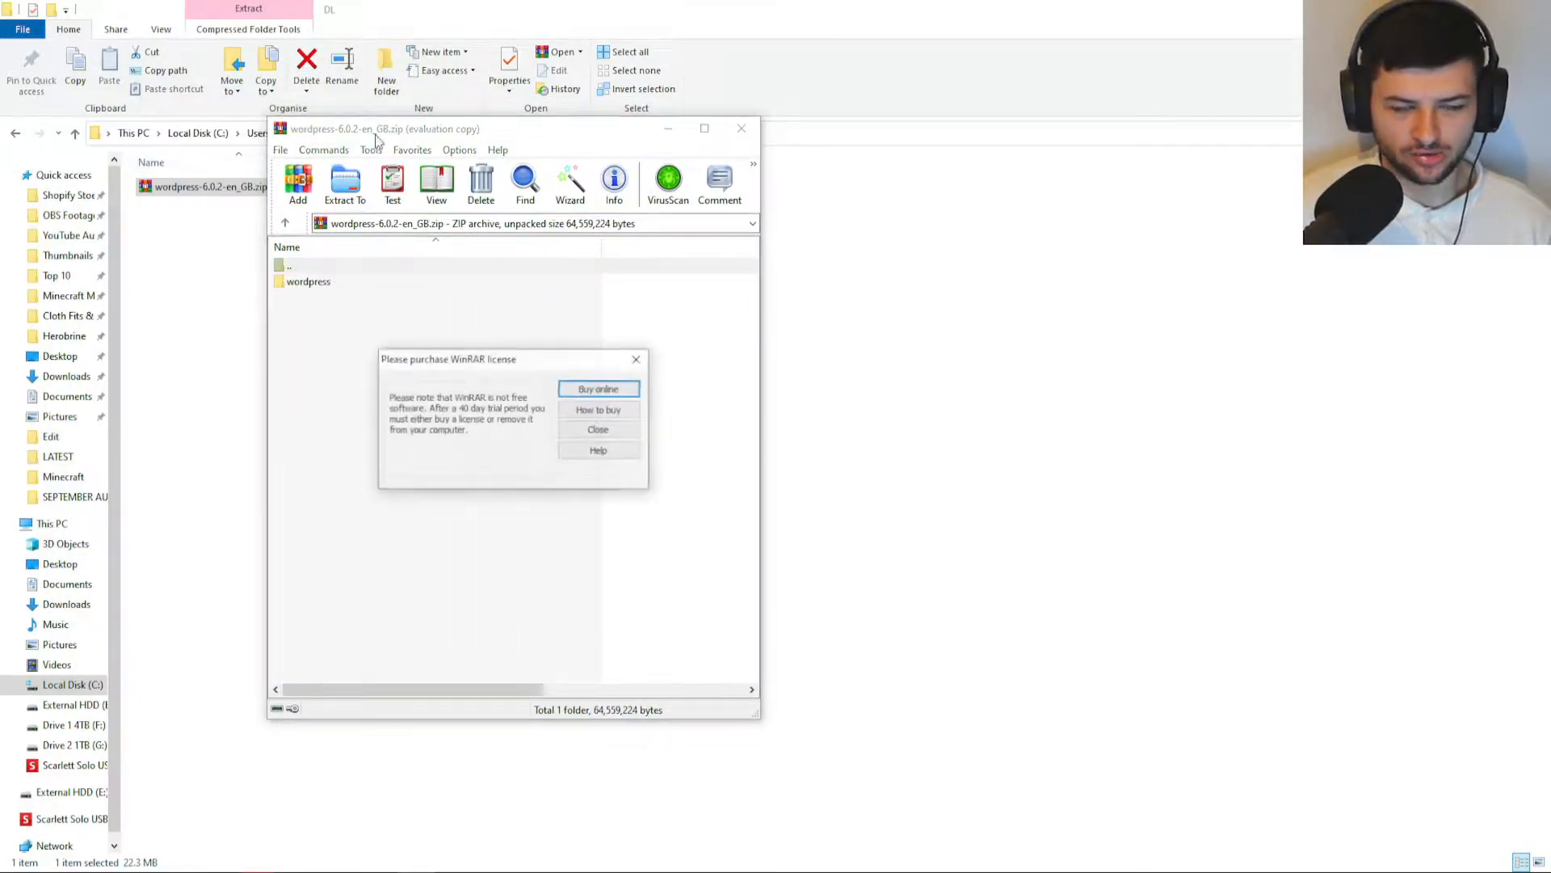
left_click(637, 357)
double_click(302, 282)
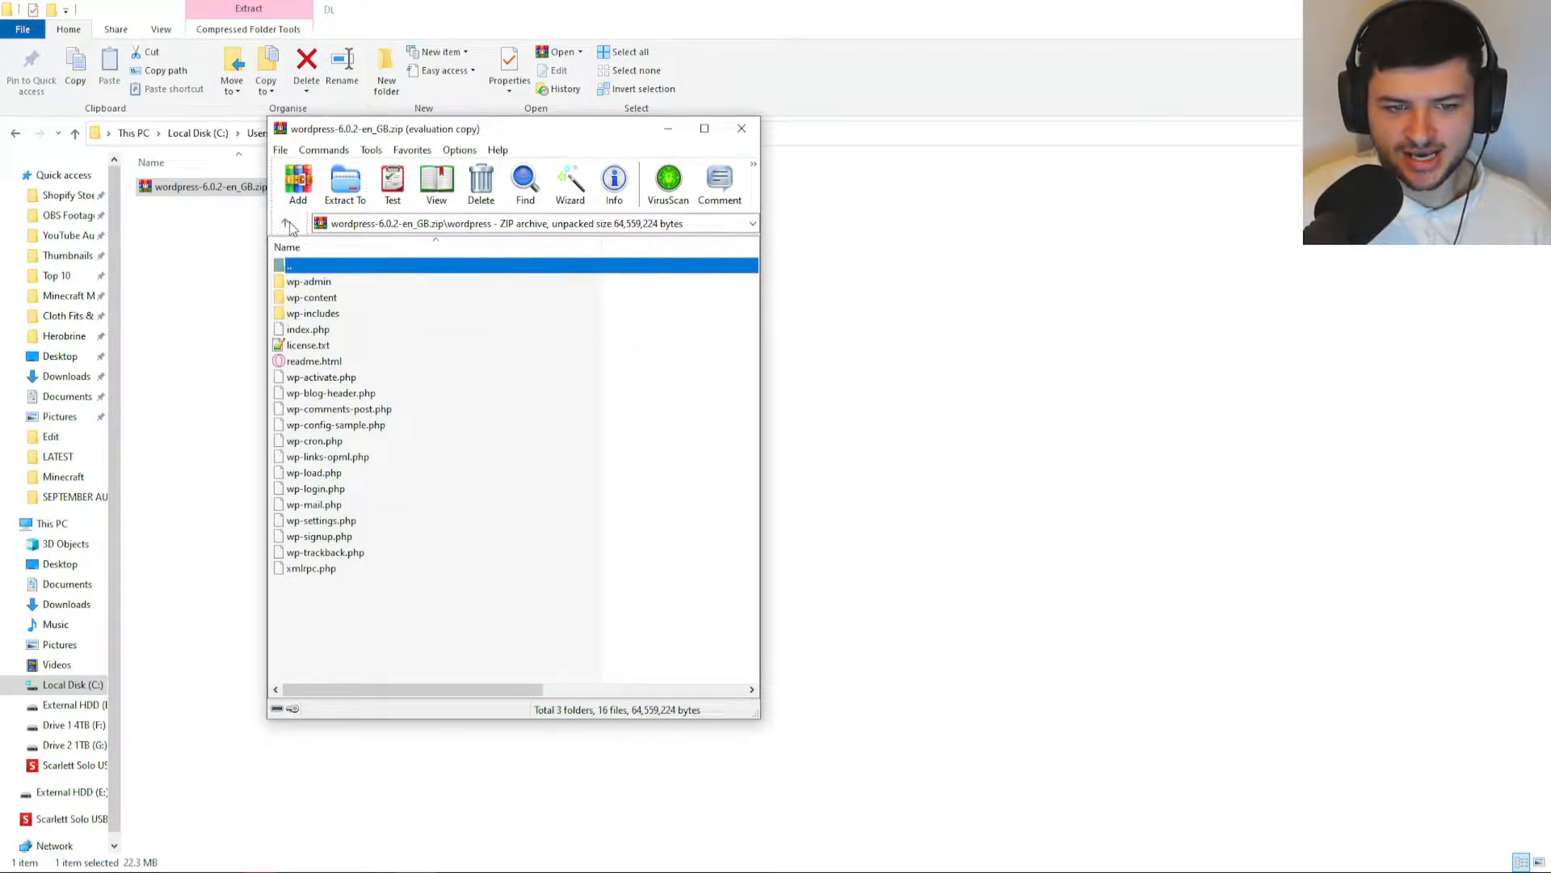
left_click(286, 223)
double_click(327, 286)
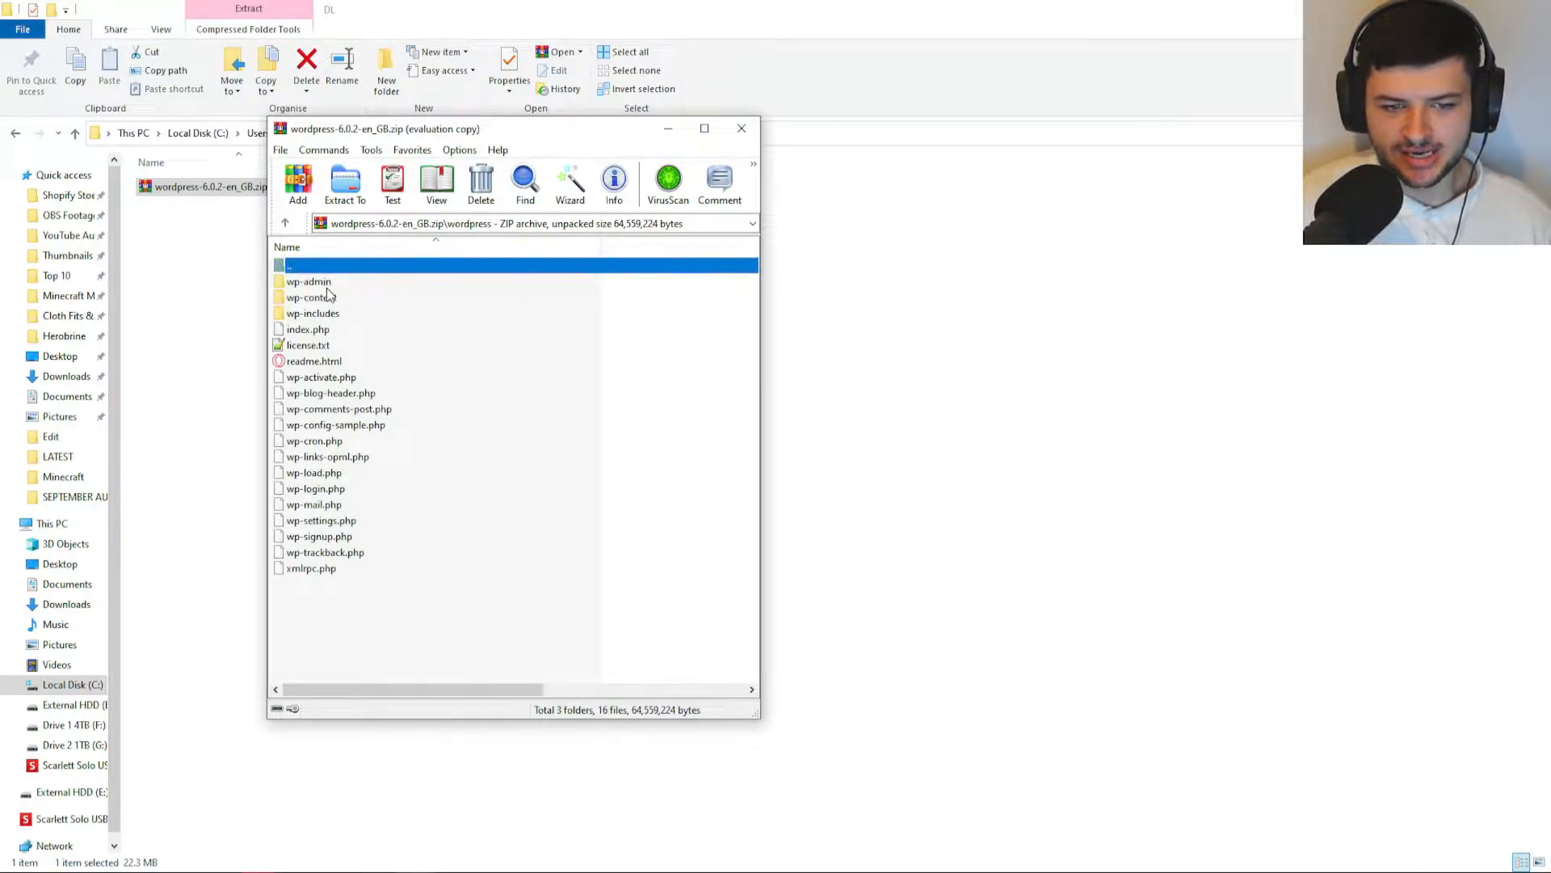
left_click_drag(386, 666, 289, 267)
left_click_drag(451, 618, 300, 284)
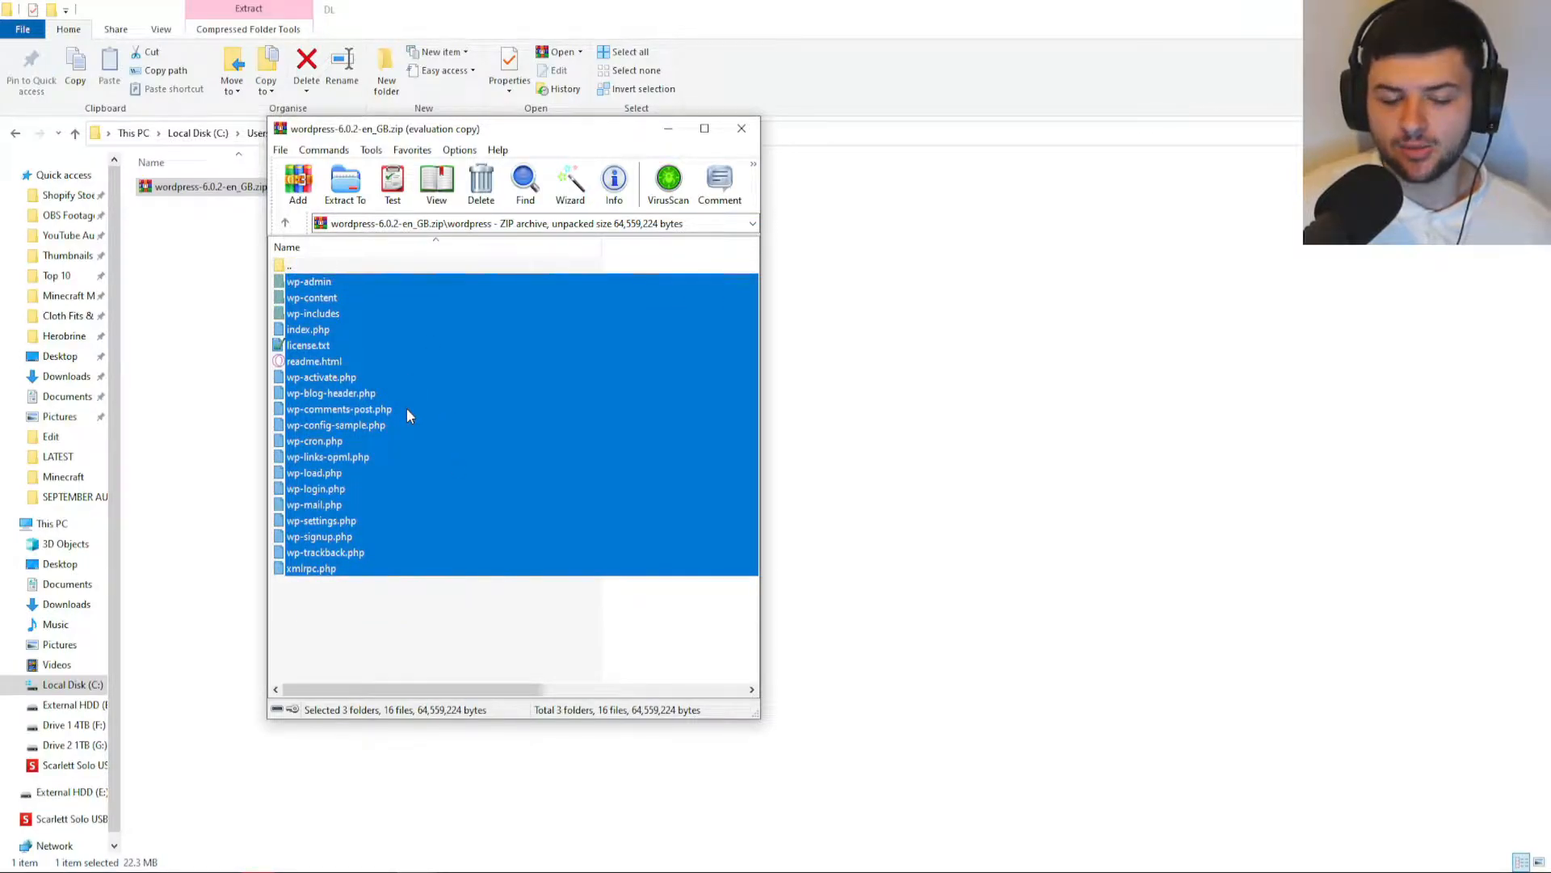
left_click(358, 623)
double_click(286, 270)
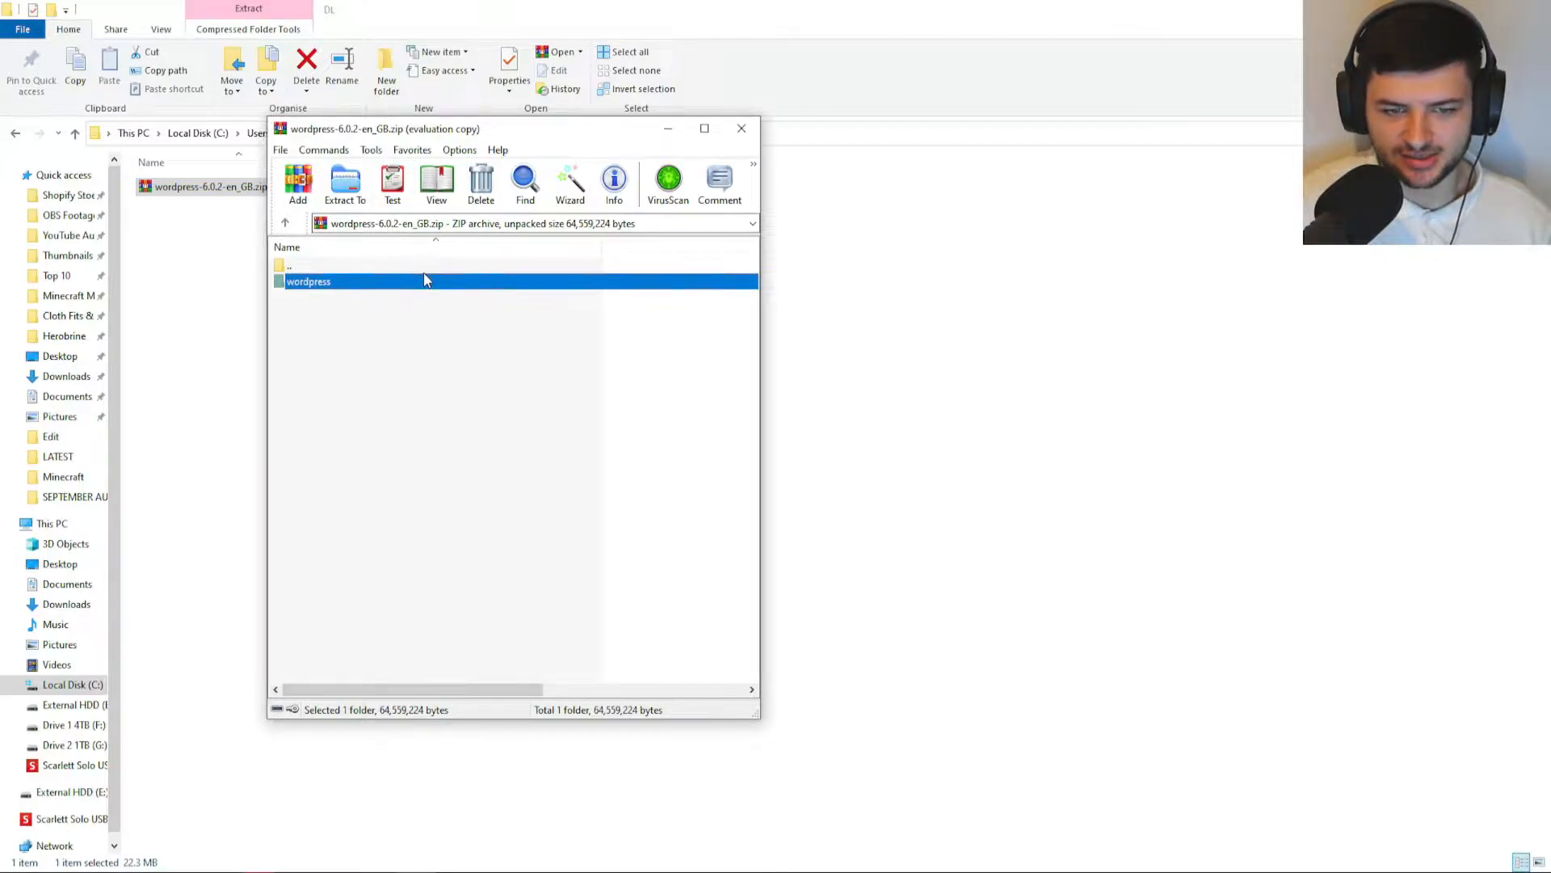
double_click(303, 289)
left_click_drag(411, 585, 587, 297)
left_click(986, 370)
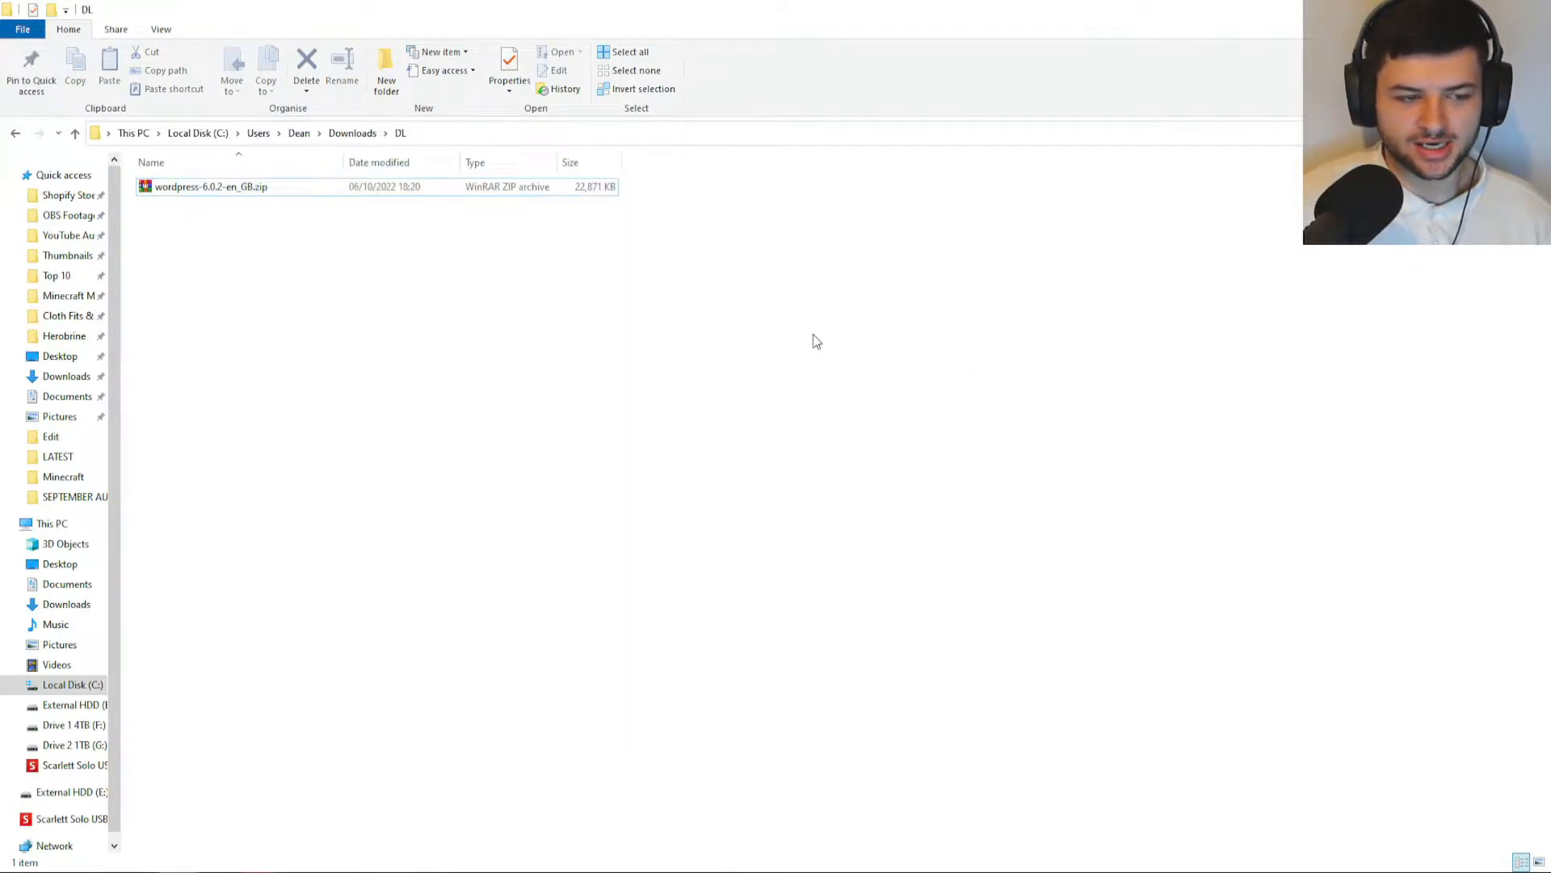
left_click(386, 857)
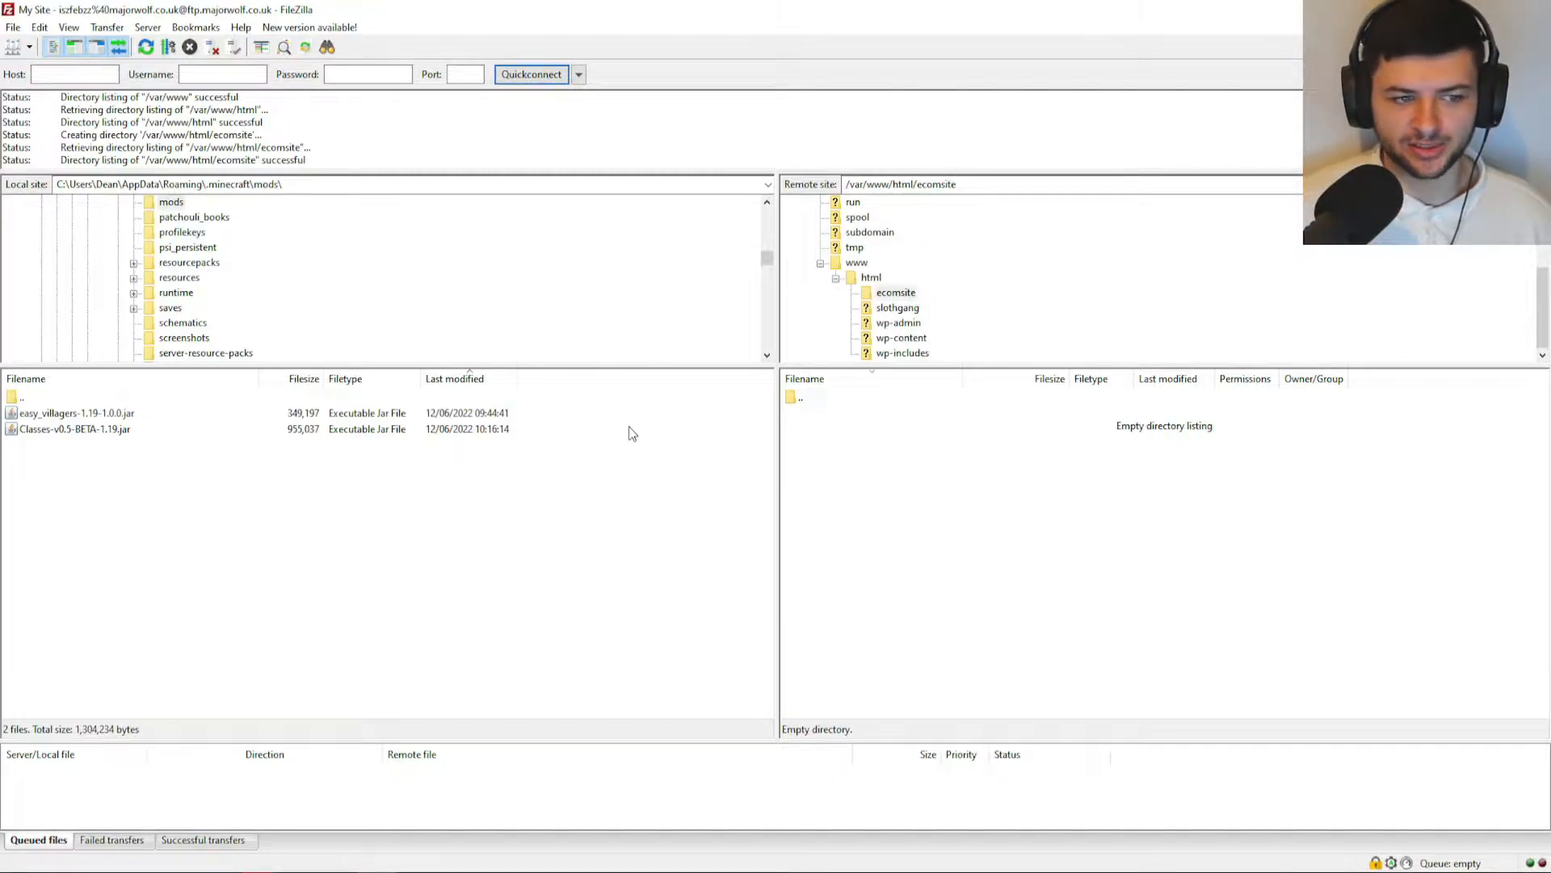
Bring the DL folder window over FileZilla and resize it to a smaller window.
left_click_drag(929, 453, 995, 515)
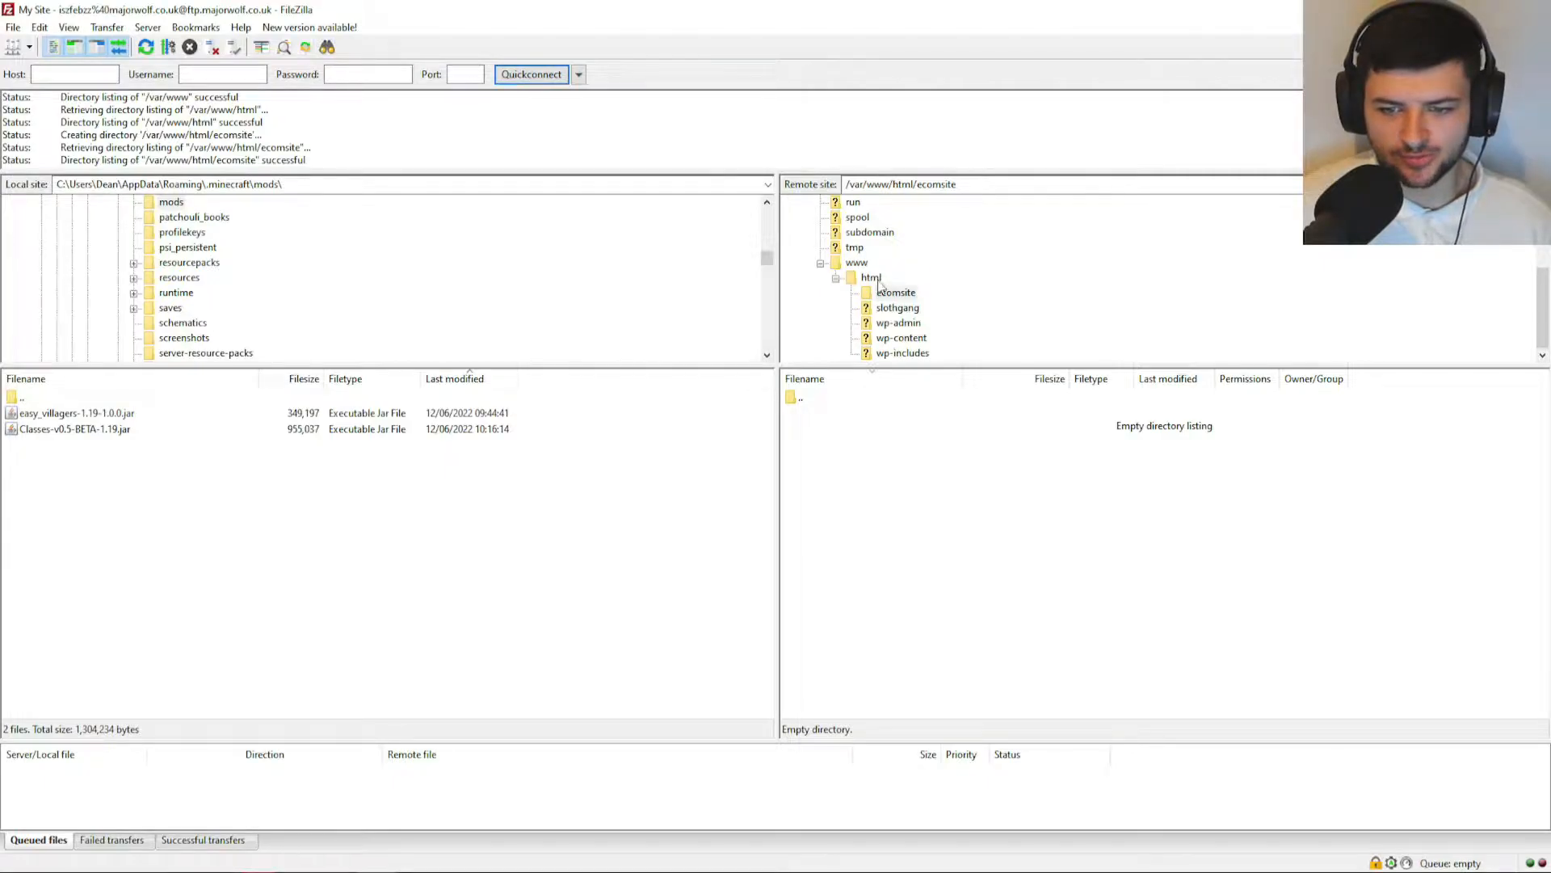
left_click_drag(1007, 534, 768, 437)
key("alt+Tab")
left_click_drag(516, 7, 653, 120)
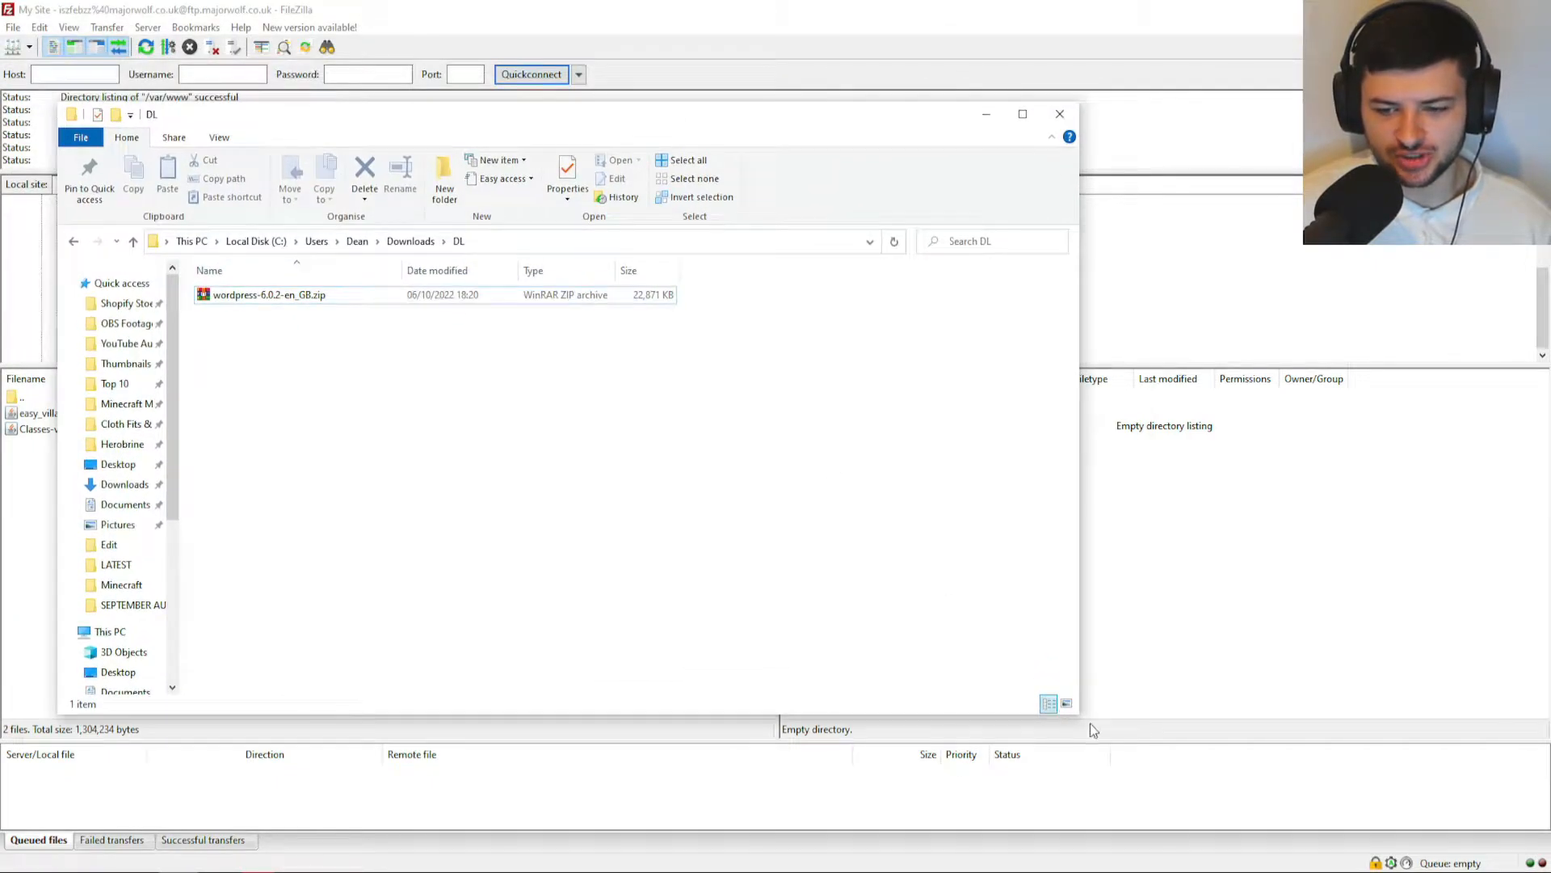
Extract the WordPress zip to the wordpress-6.0.2-en_GB folder.
left_click_drag(1079, 715, 670, 585)
double_click(279, 295)
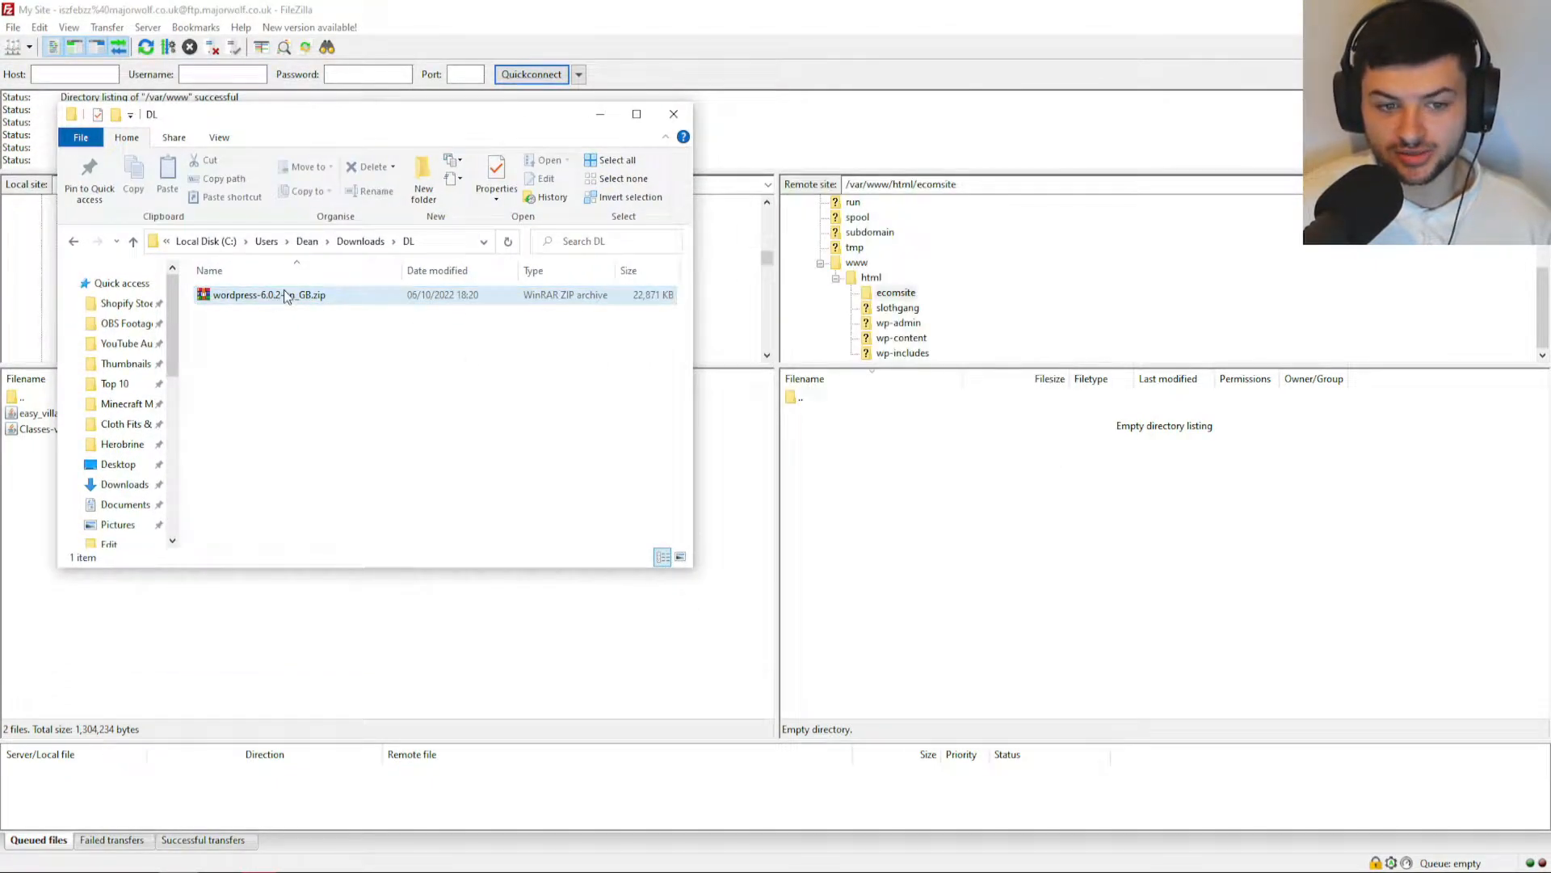
left_click_drag(469, 135, 694, 176)
right_click(259, 301)
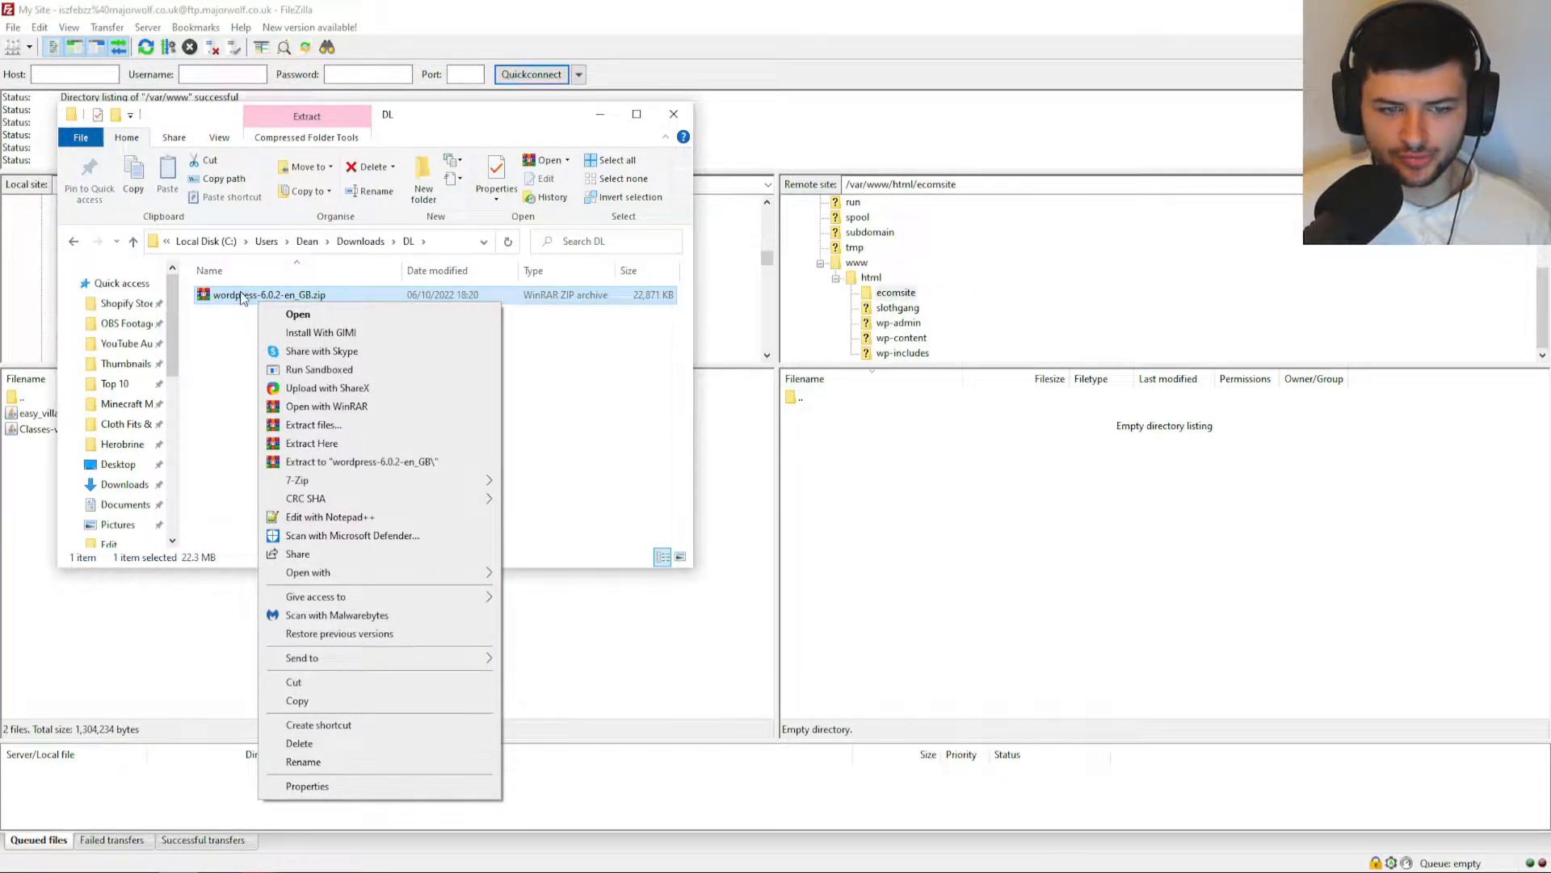
left_click(323, 466)
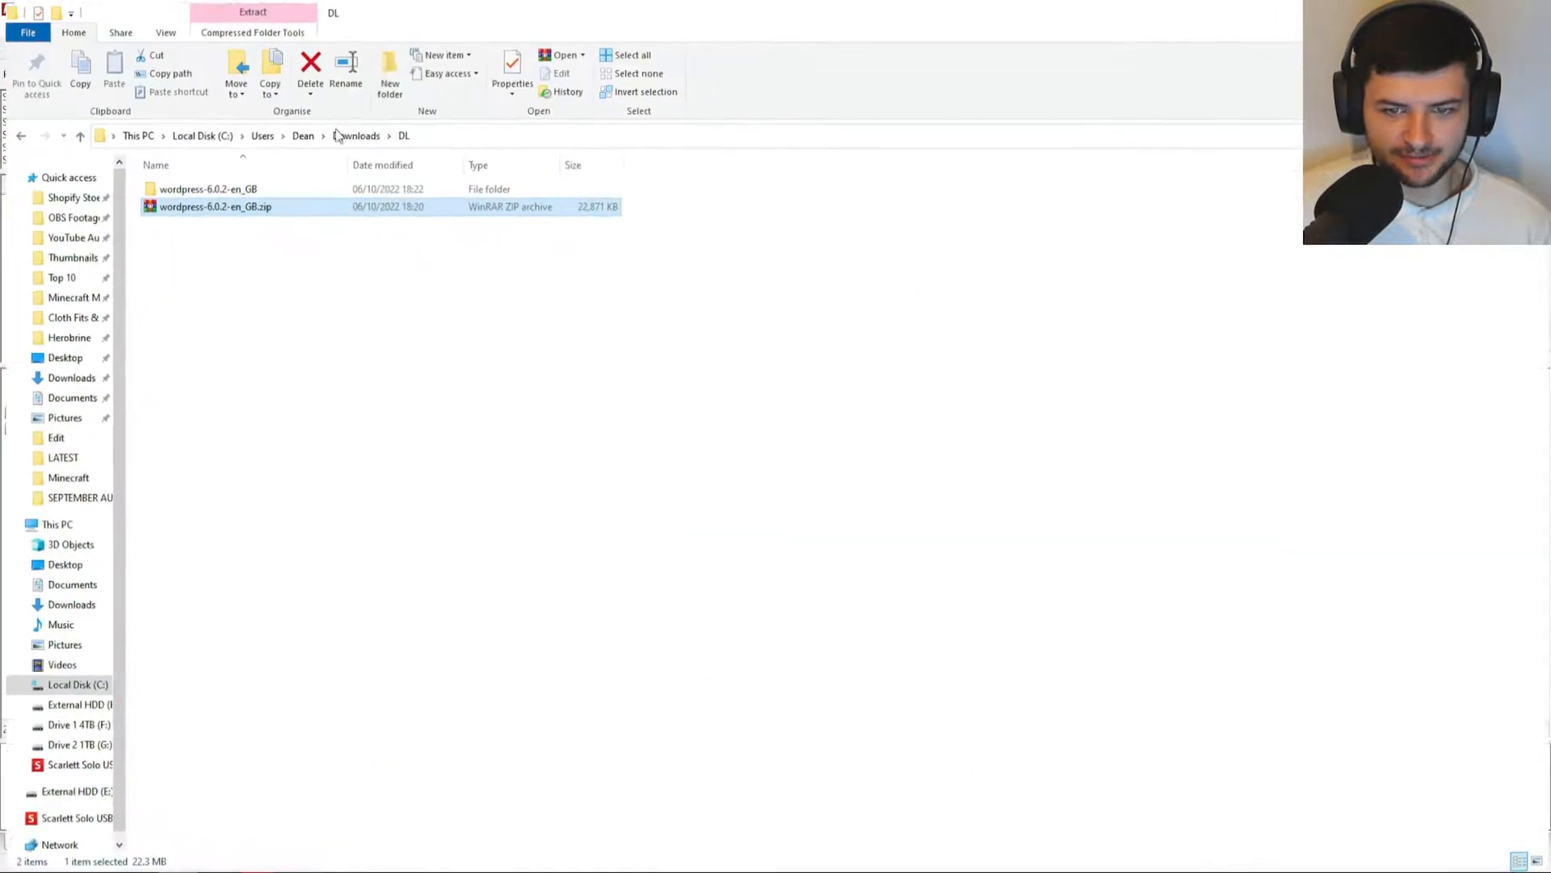
Open wordpress-6.0.2-en_GB\wordpress, then select and drag all 19 files for upload.
left_click(541, 326)
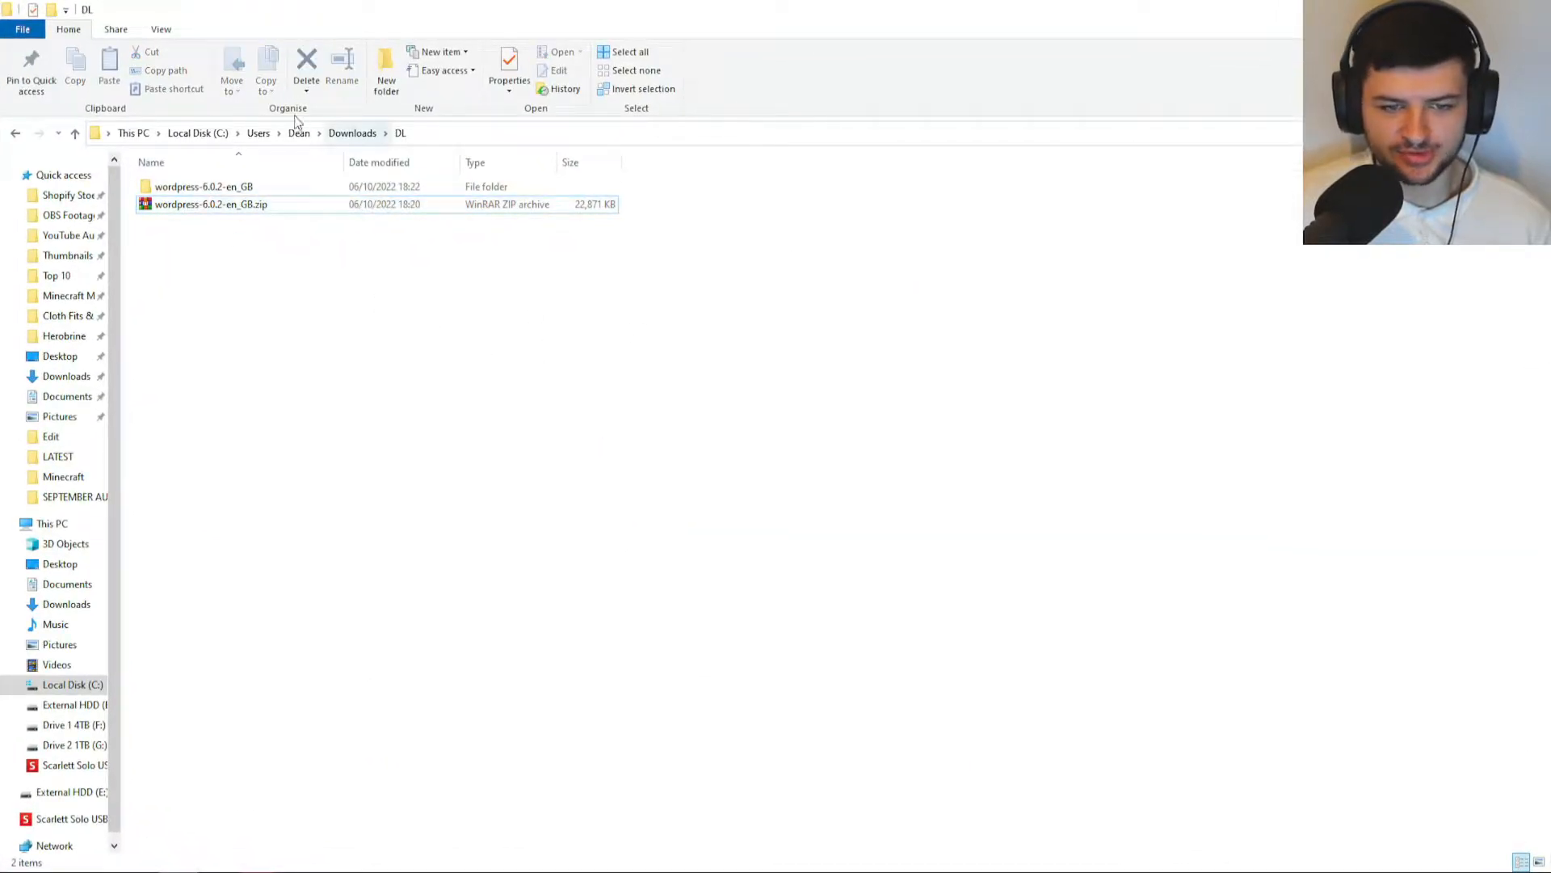
double_click(182, 187)
double_click(199, 190)
left_click_drag(561, 650, 105, 171)
left_click_drag(274, 400, 883, 488)
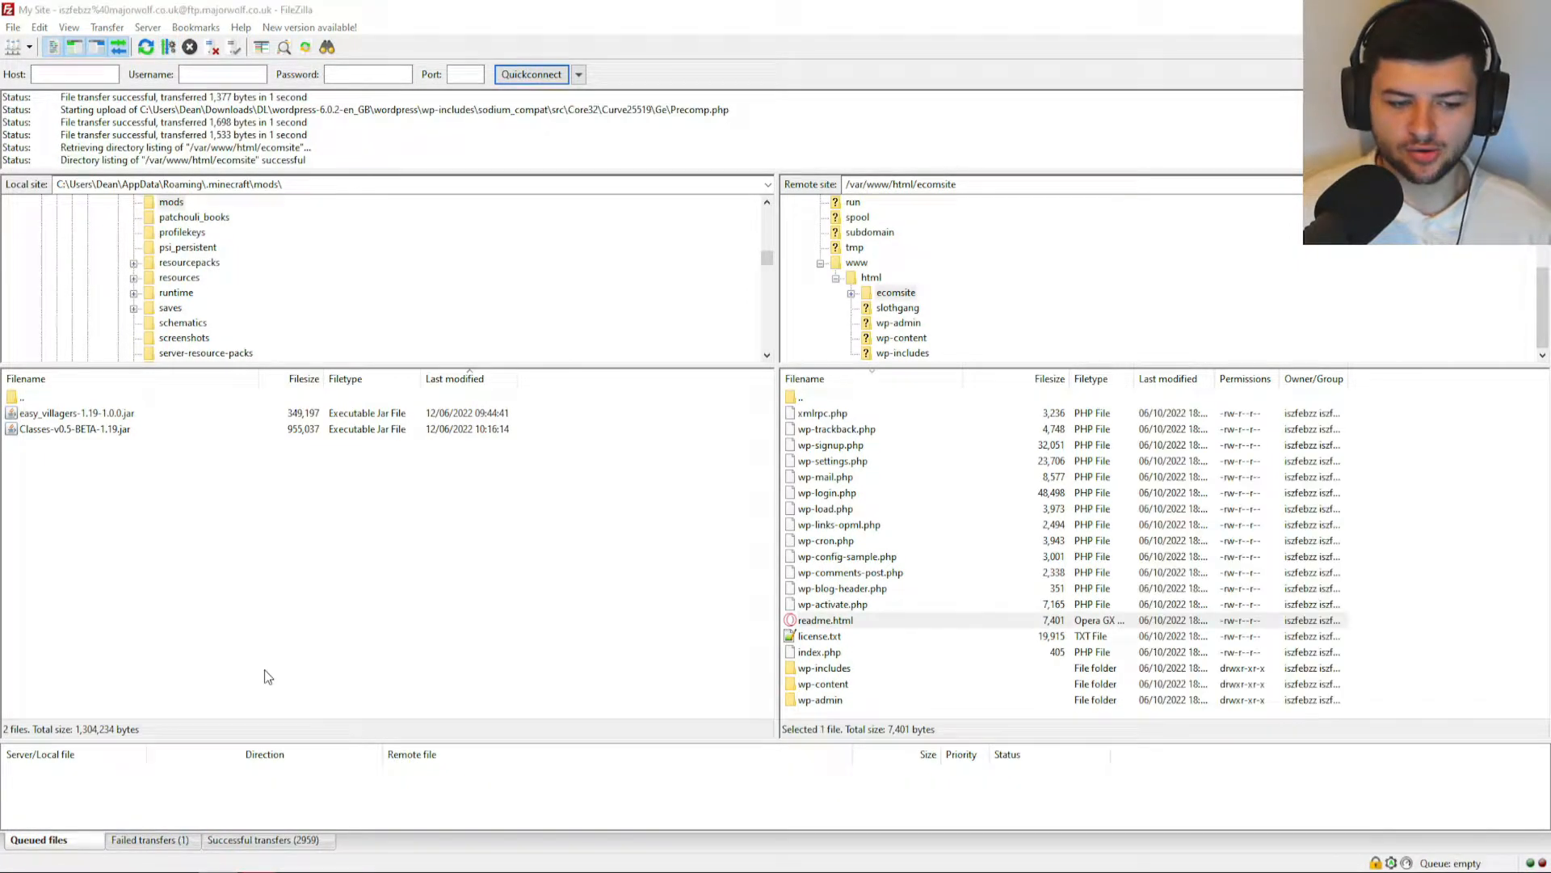
After the upload to ecomsite finishes, return to the WordPress 6.0.2 download page in the browser.
key("alt+Tab")
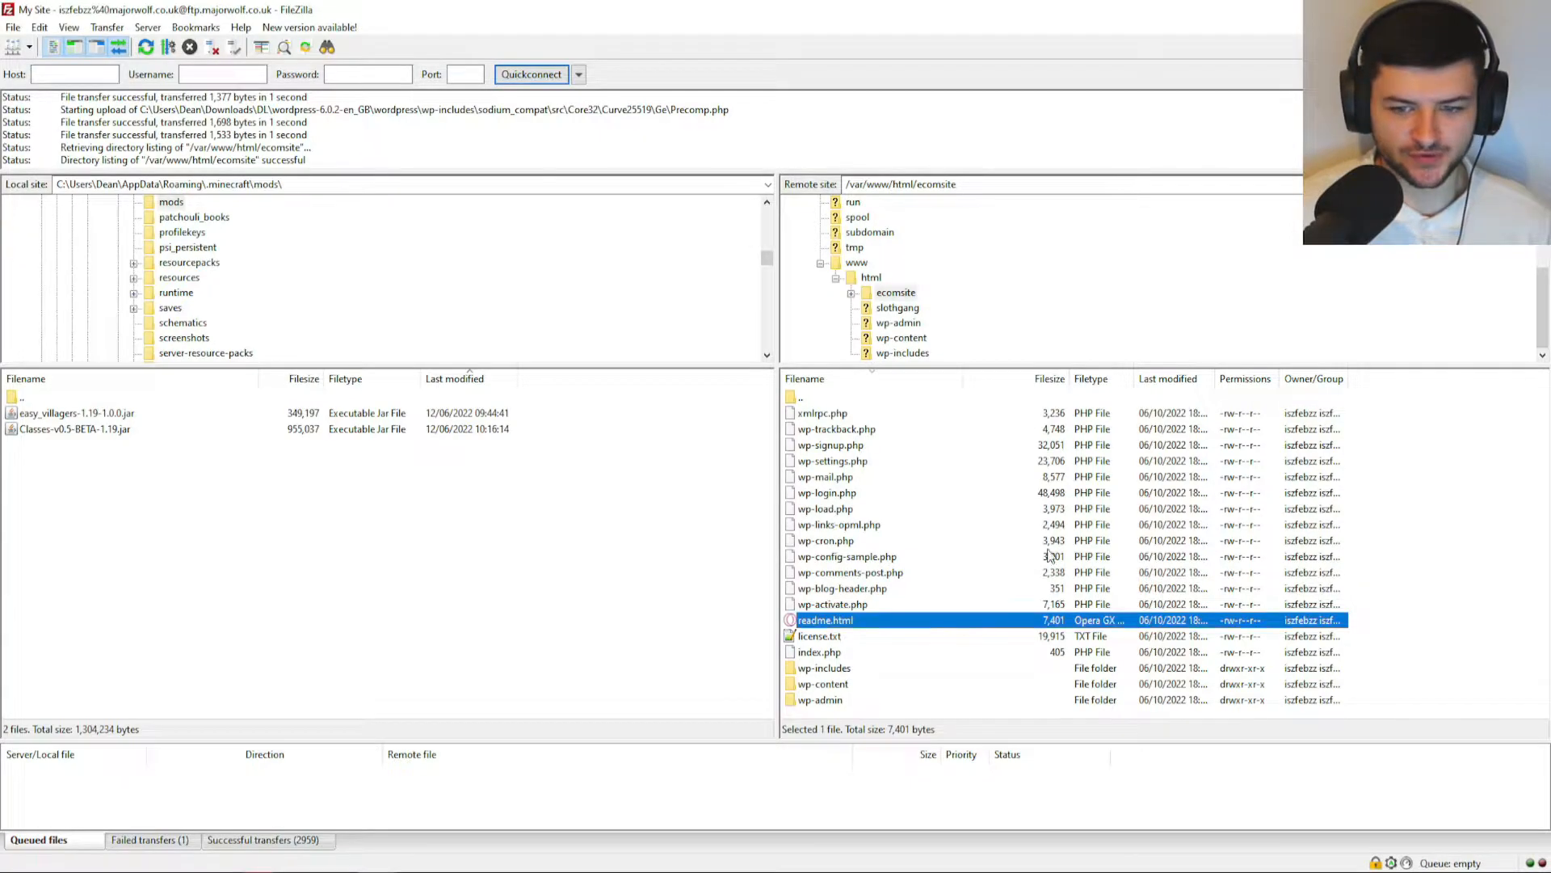
key("alt+Tab")
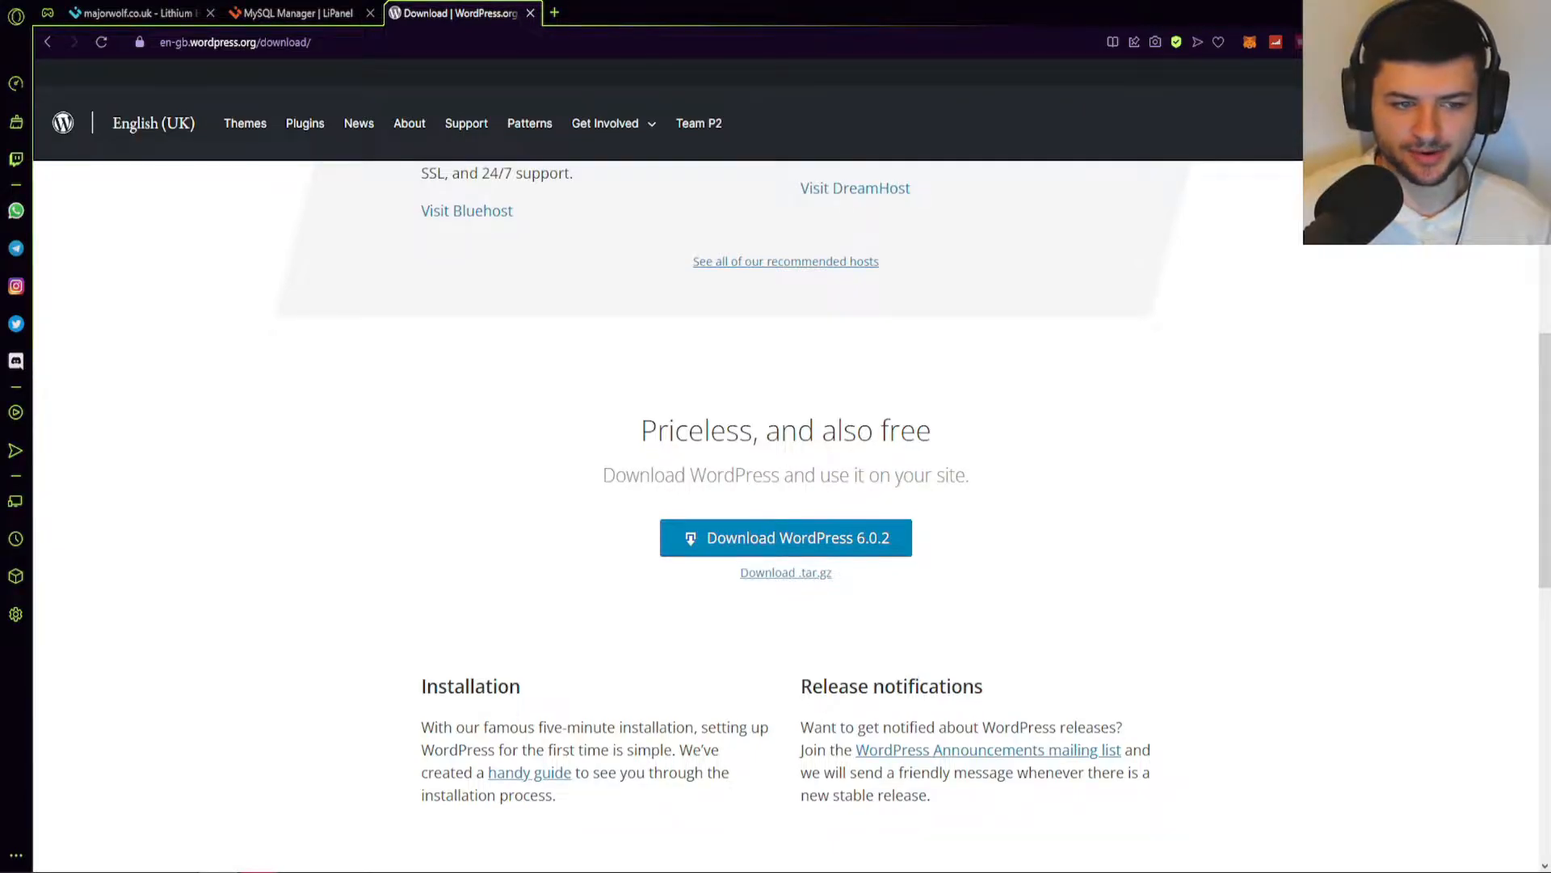
Load majorwolf.co.uk/ecomsite/wp-admin/install.php in the browser.
left_click(403, 42)
type("majorwolf.co./y")
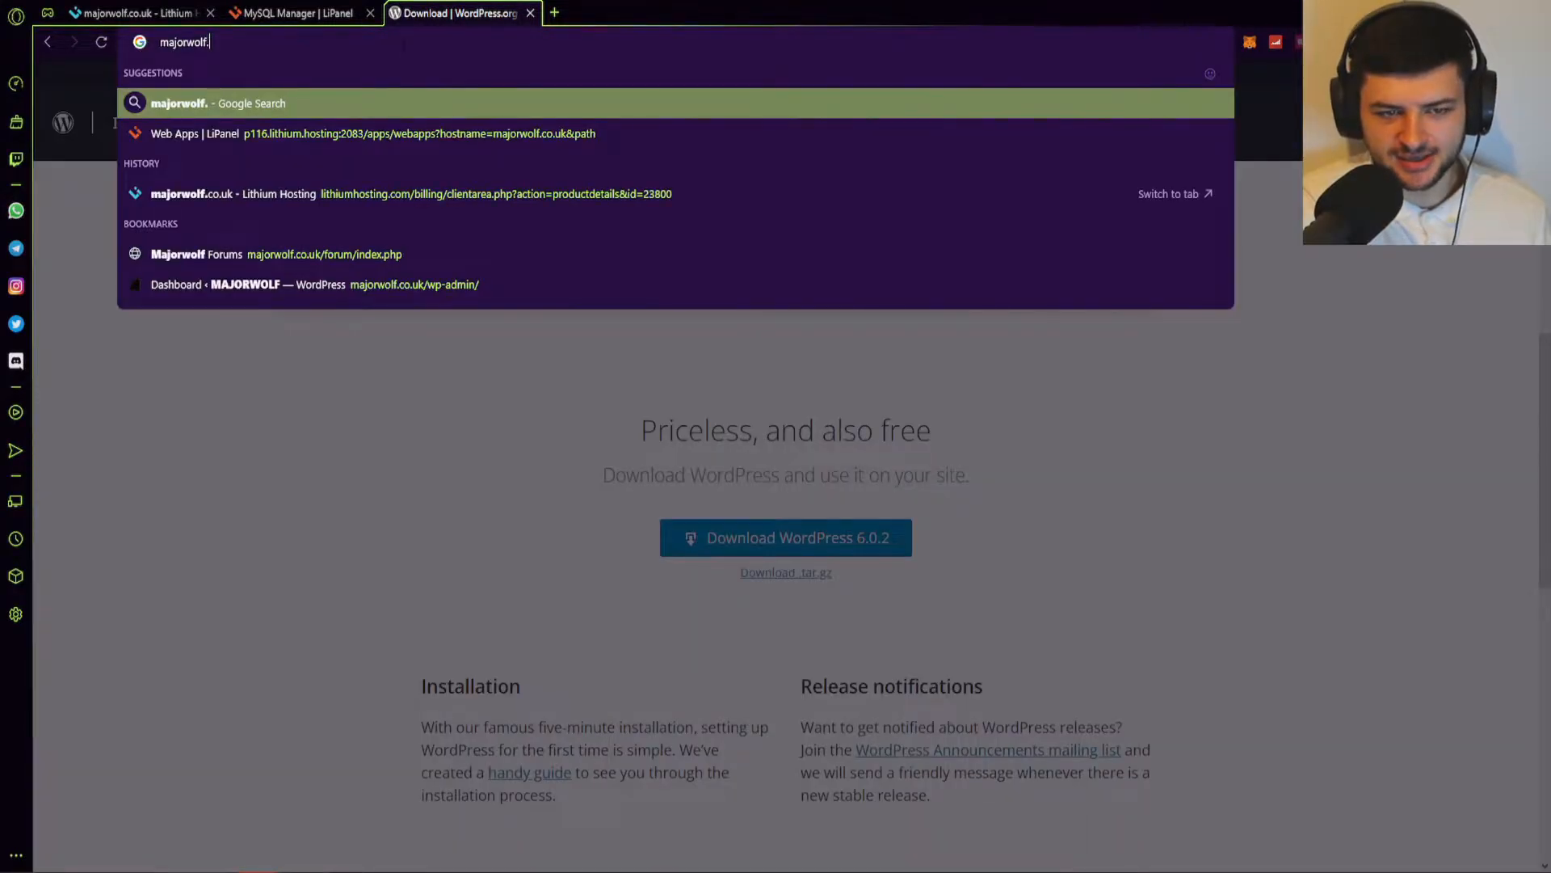
key("BackSpace")
key("BackSpace")
type("uk/")
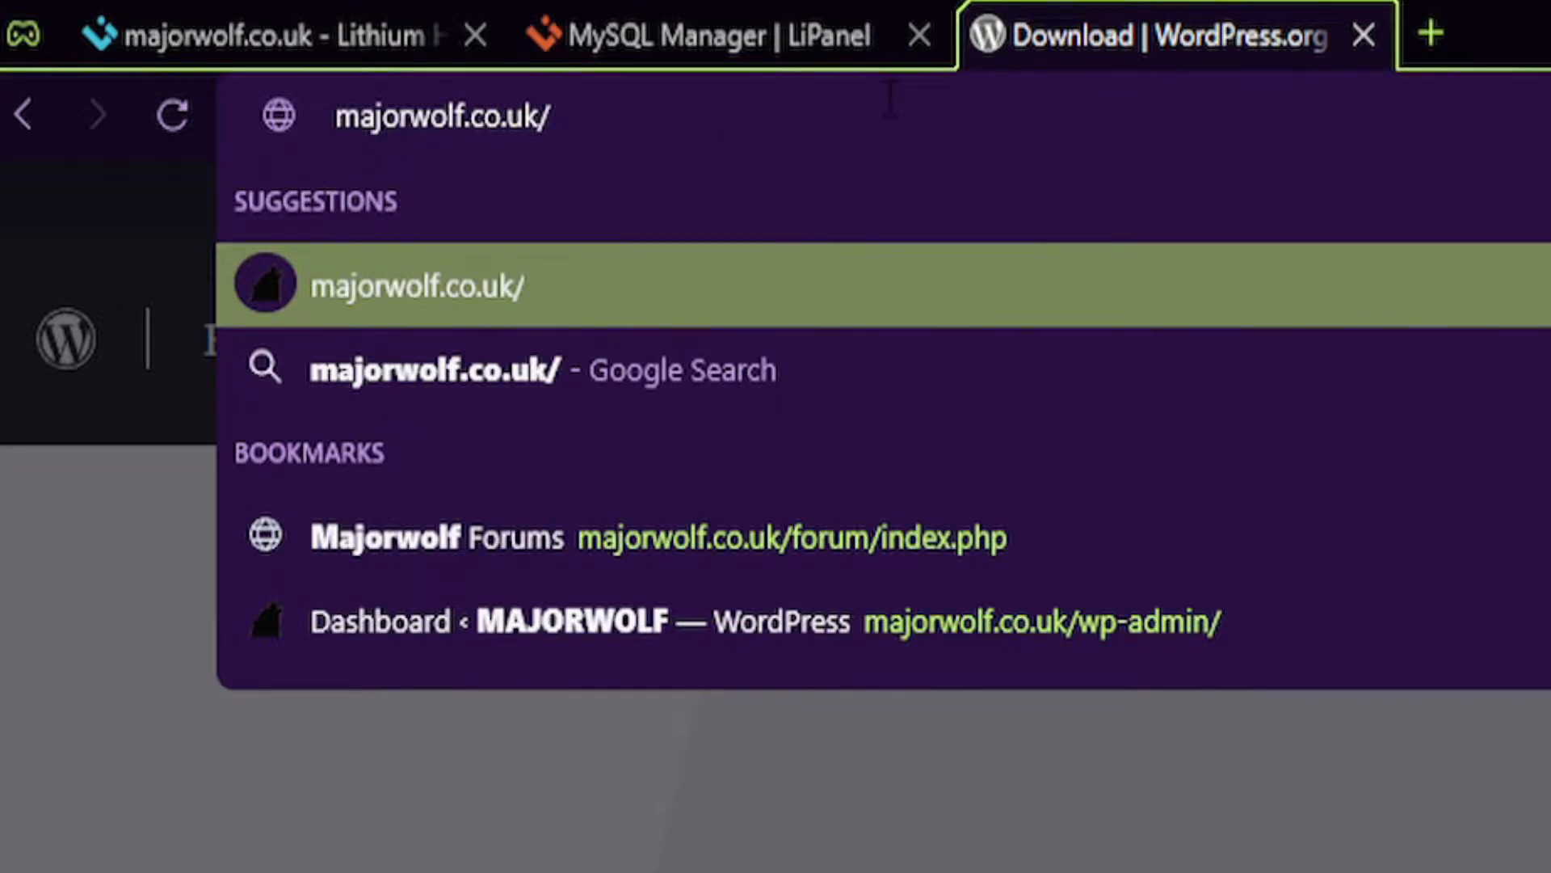
type("w")
type("p-admin/")
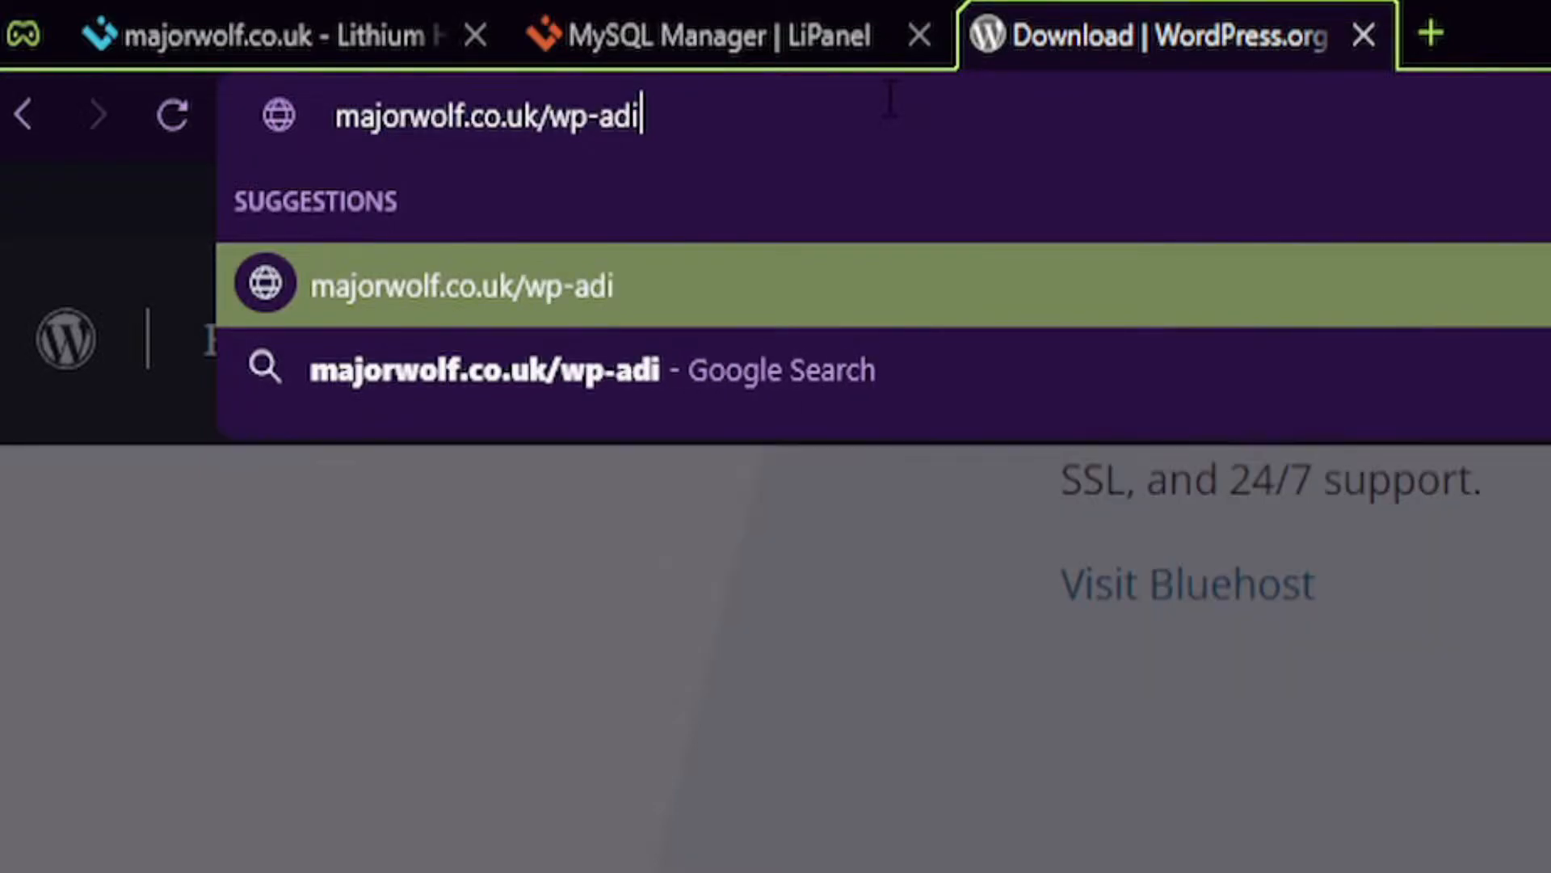
type("install.php")
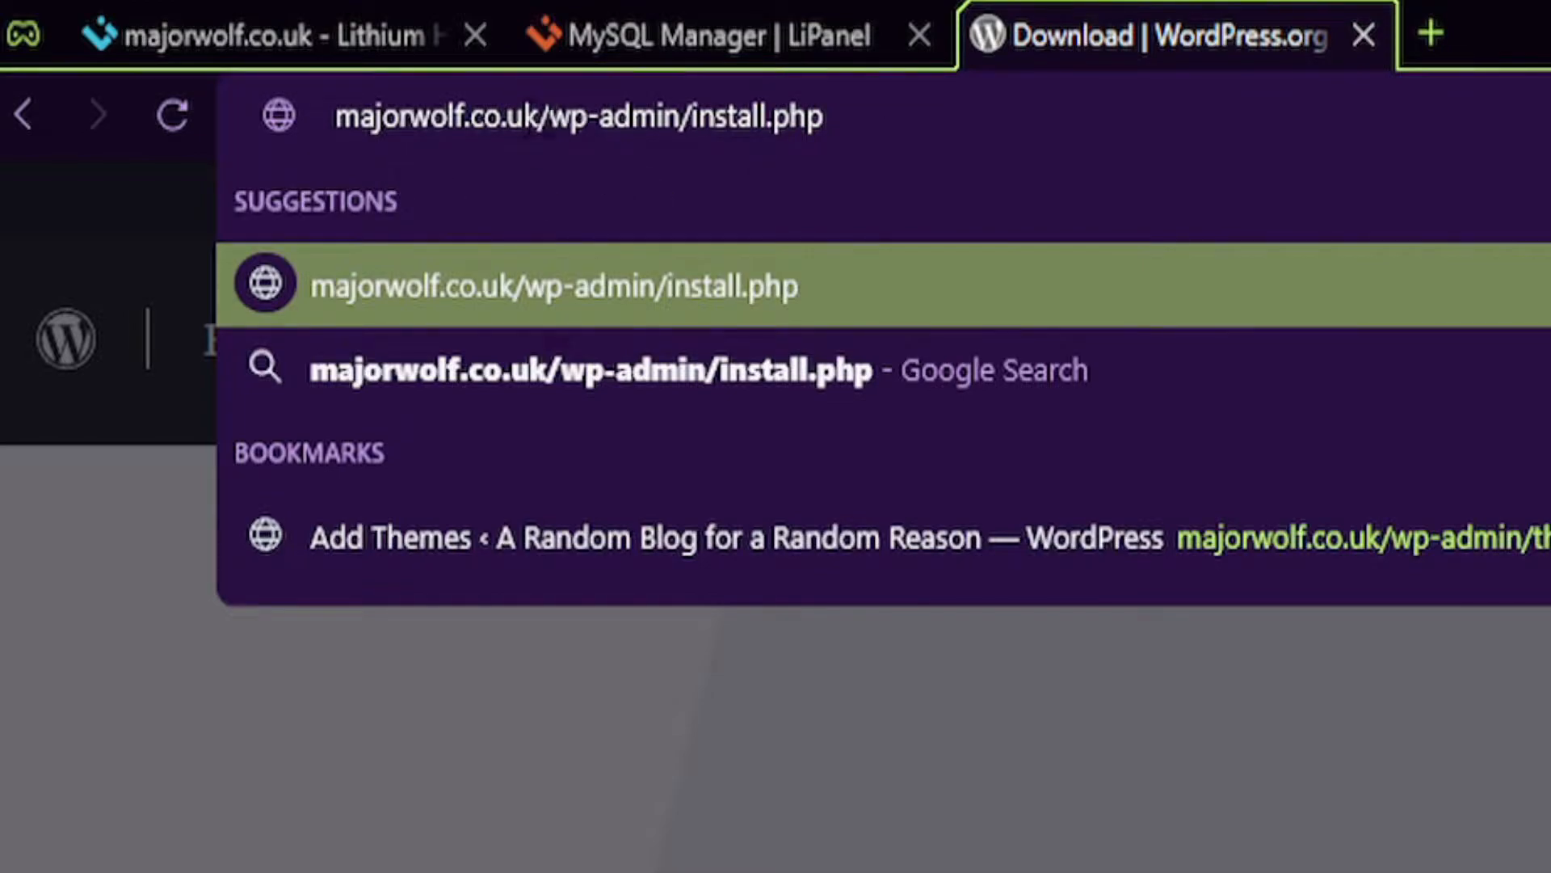
left_click(545, 118)
key("Escape")
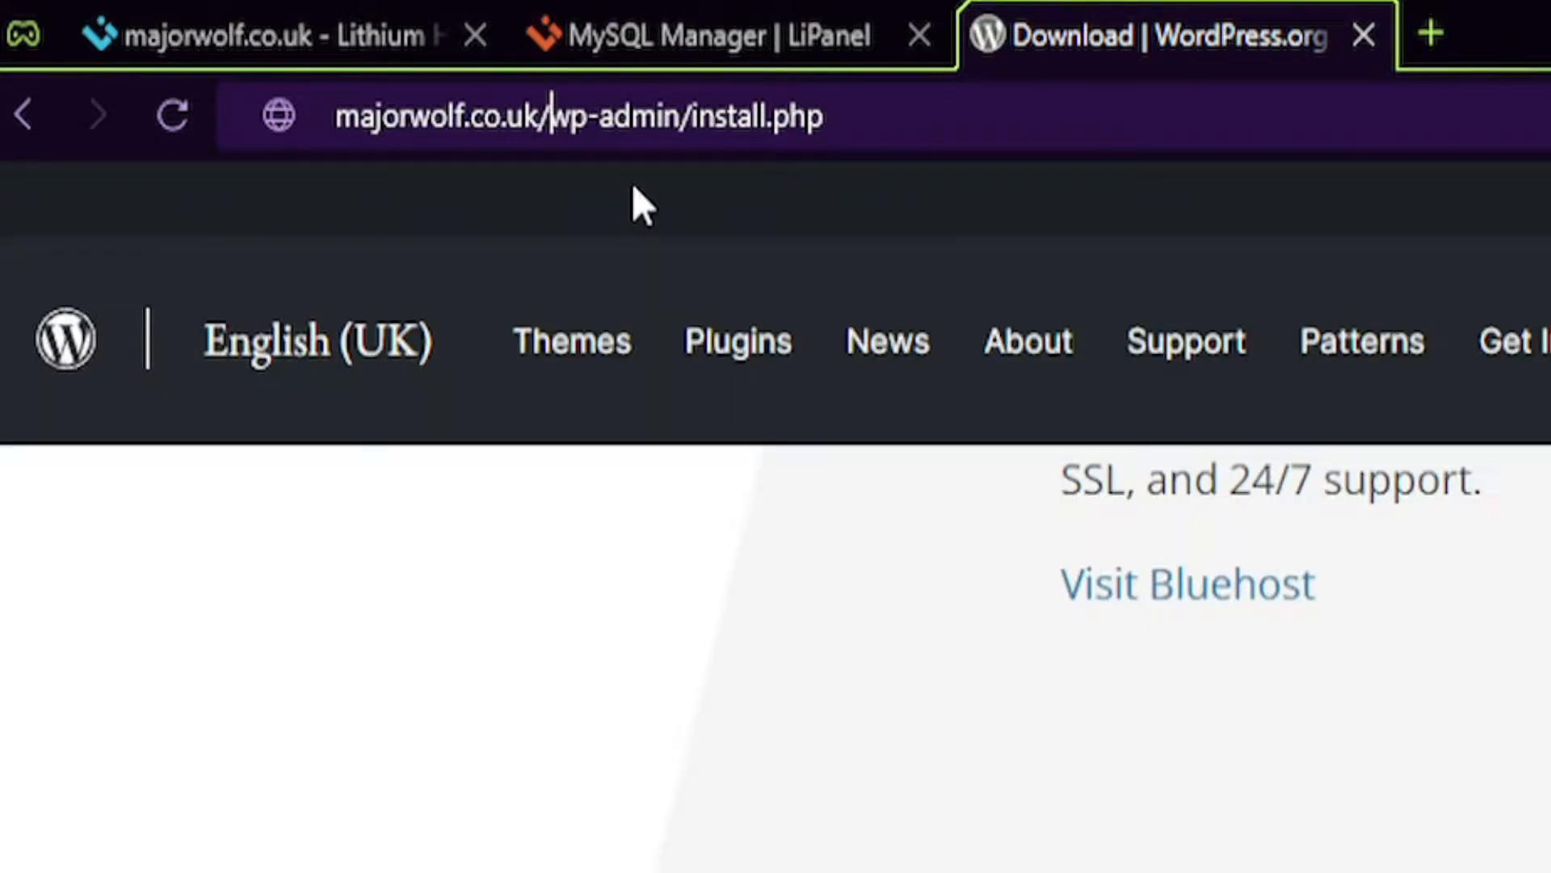
type("ecomsie")
key("BackSpace")
key("BackSpace")
type("ite/")
key("Return")
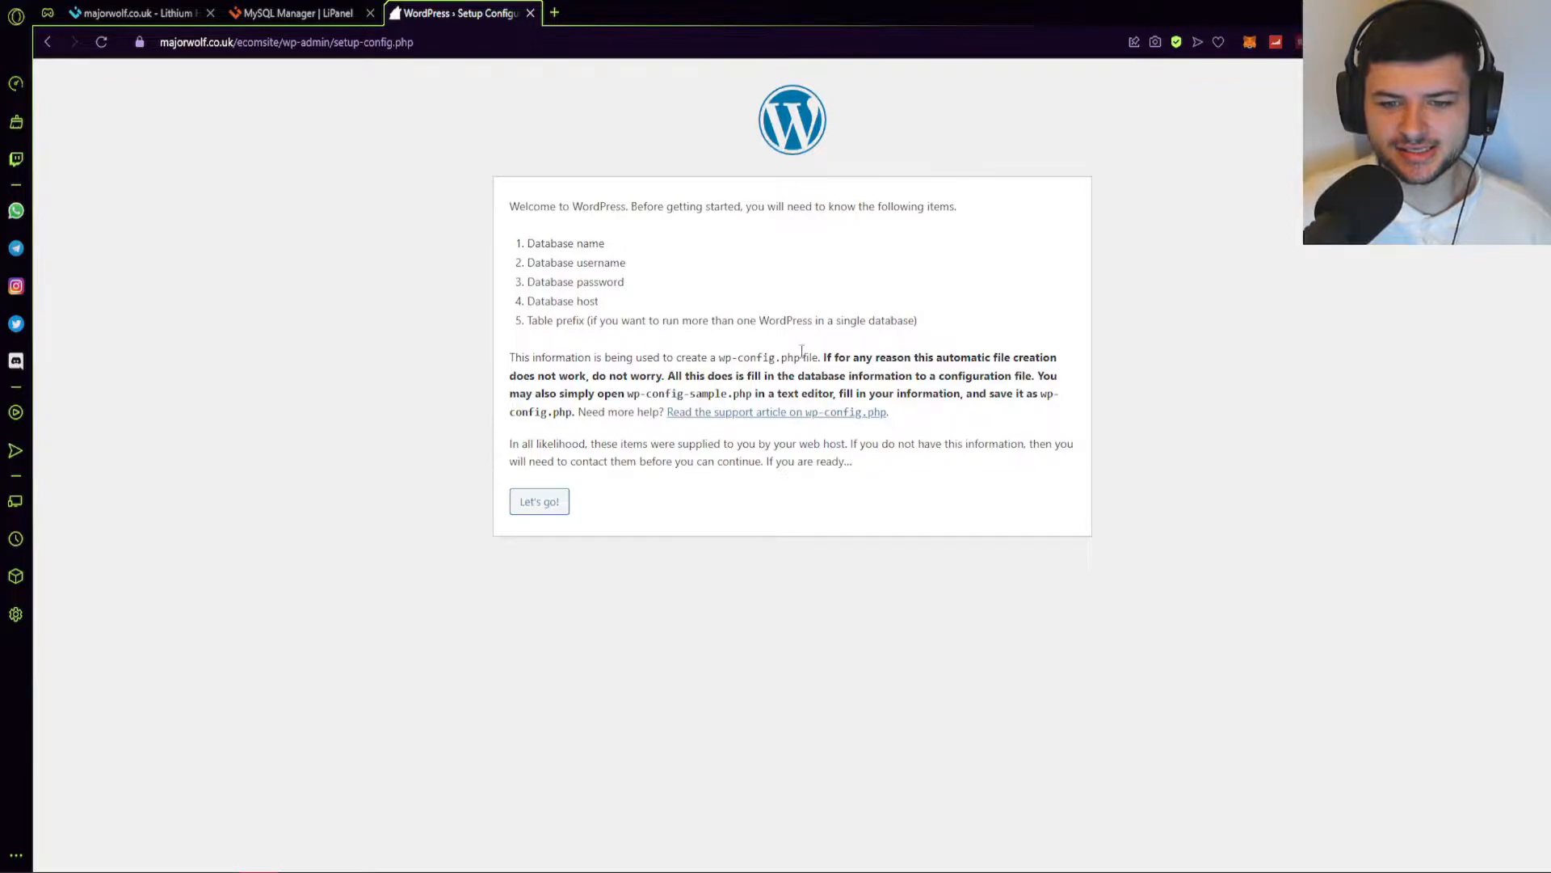
Continue past the setup welcome page with Let's go!, then go to the LiPanel MySQL Manager tab.
left_click_drag(725, 356, 799, 357)
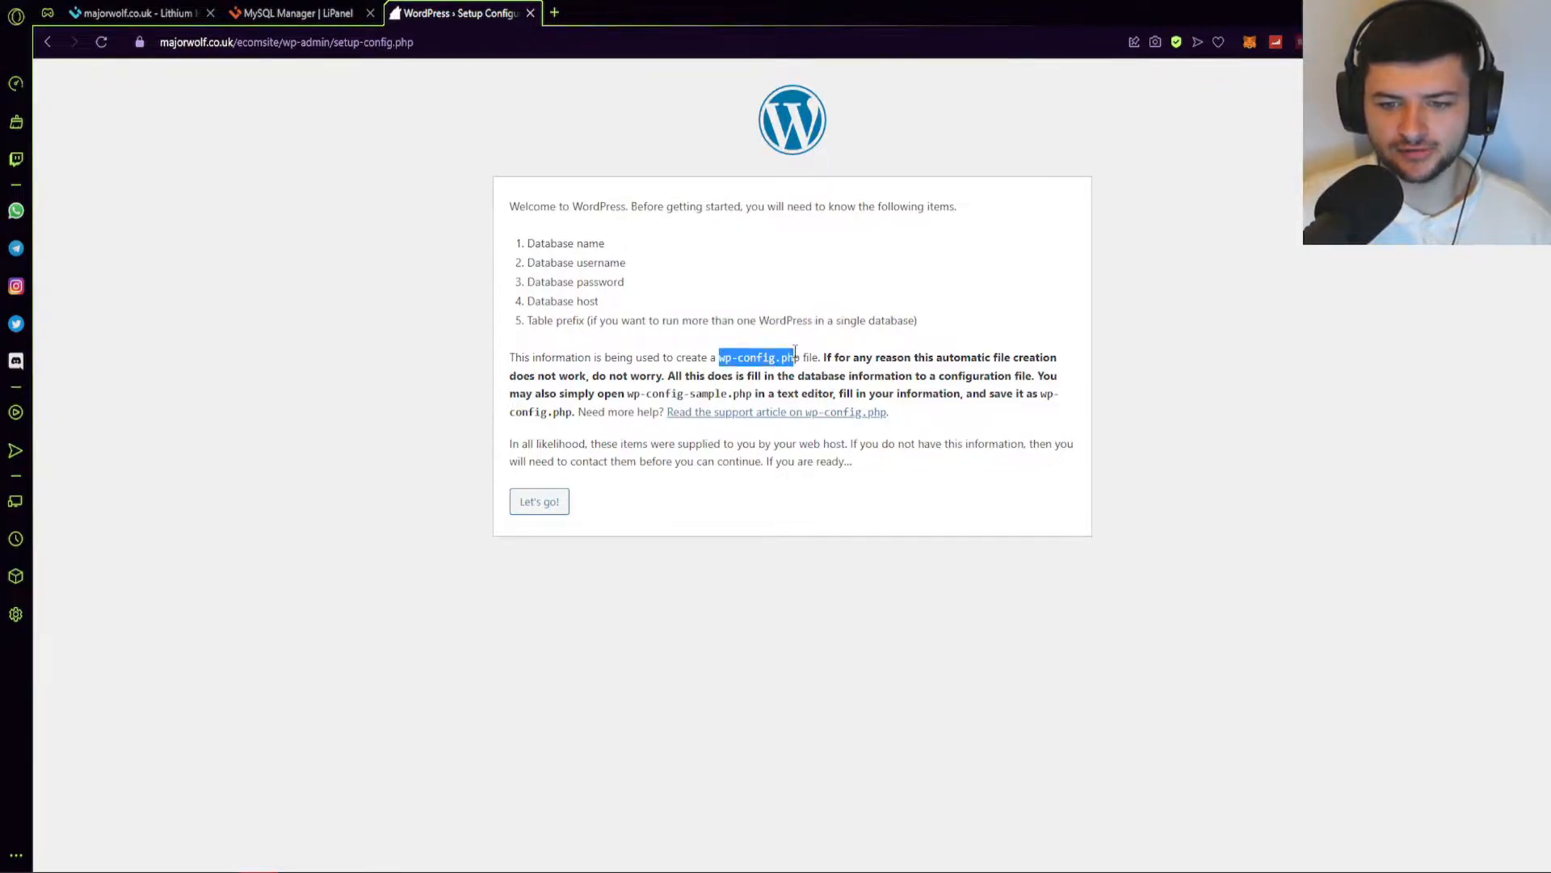
left_click(796, 356)
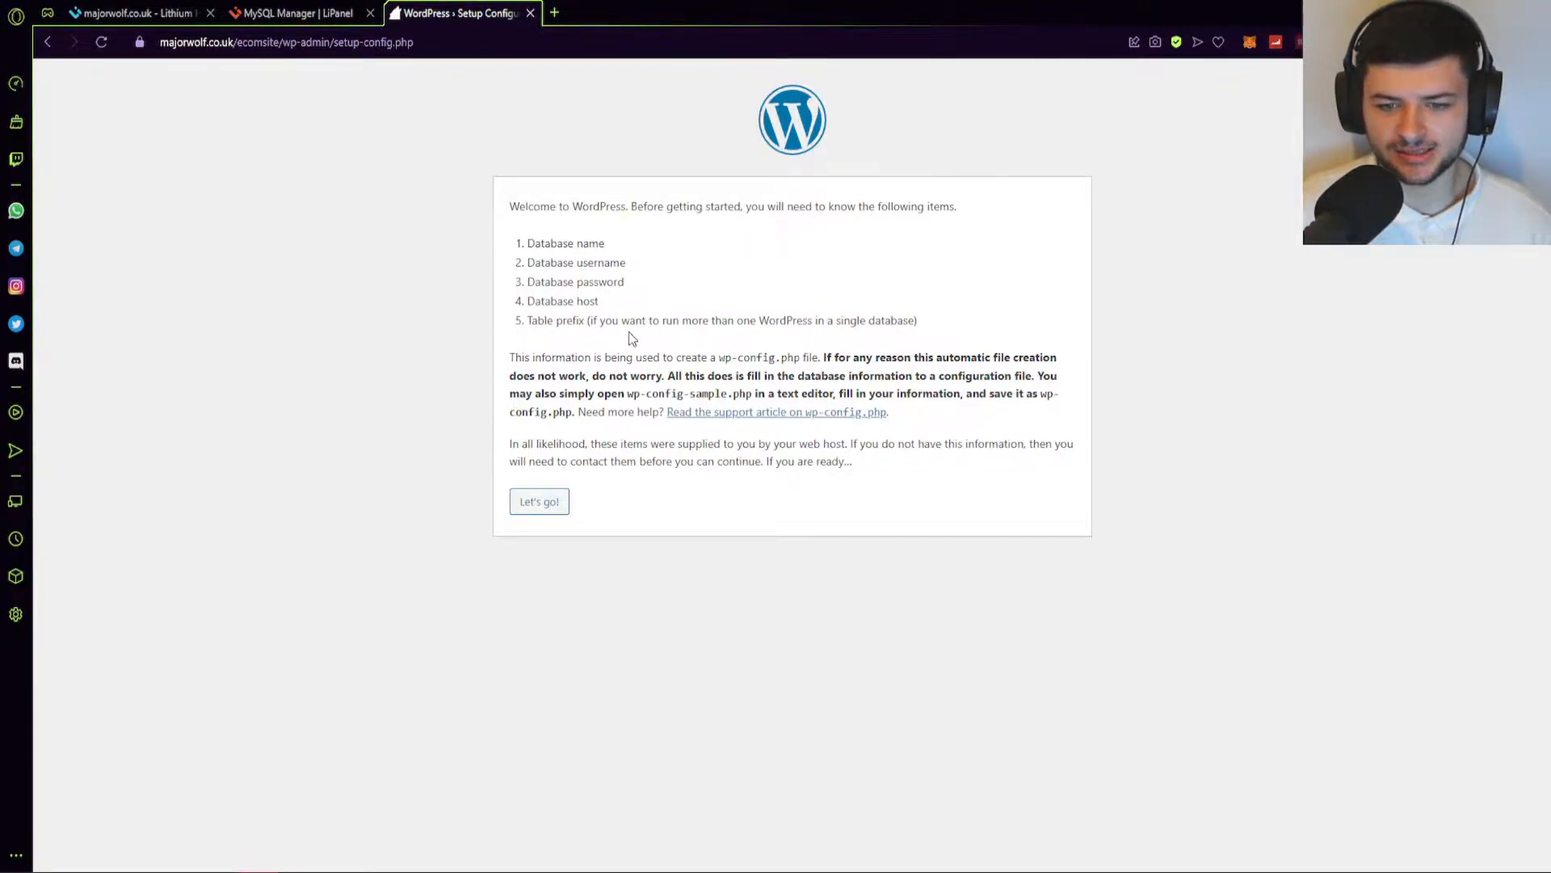
left_click(543, 502)
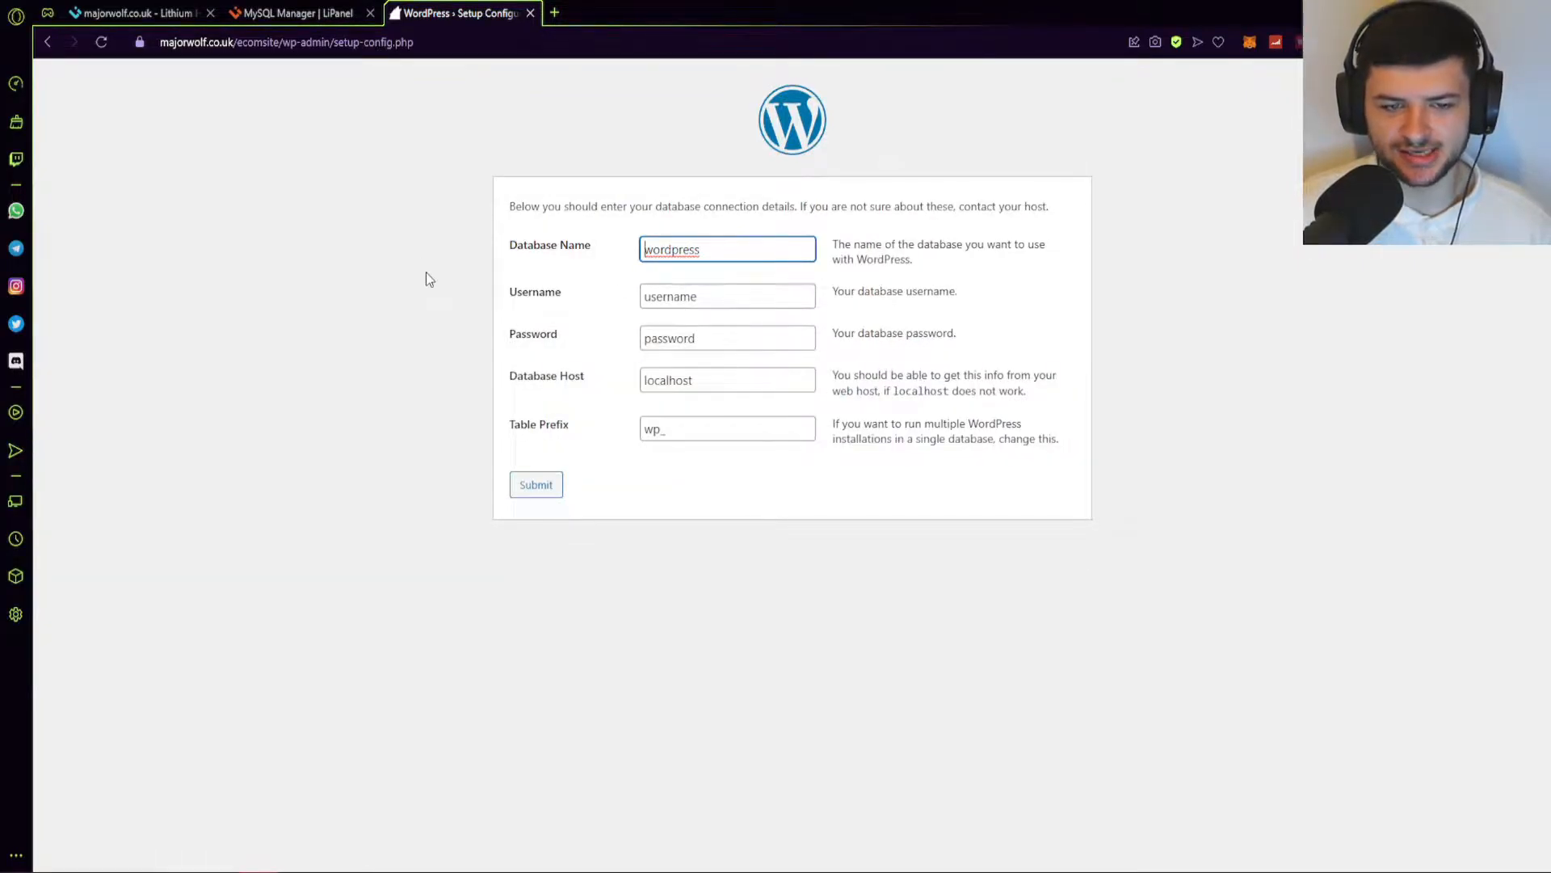
left_click(347, 11)
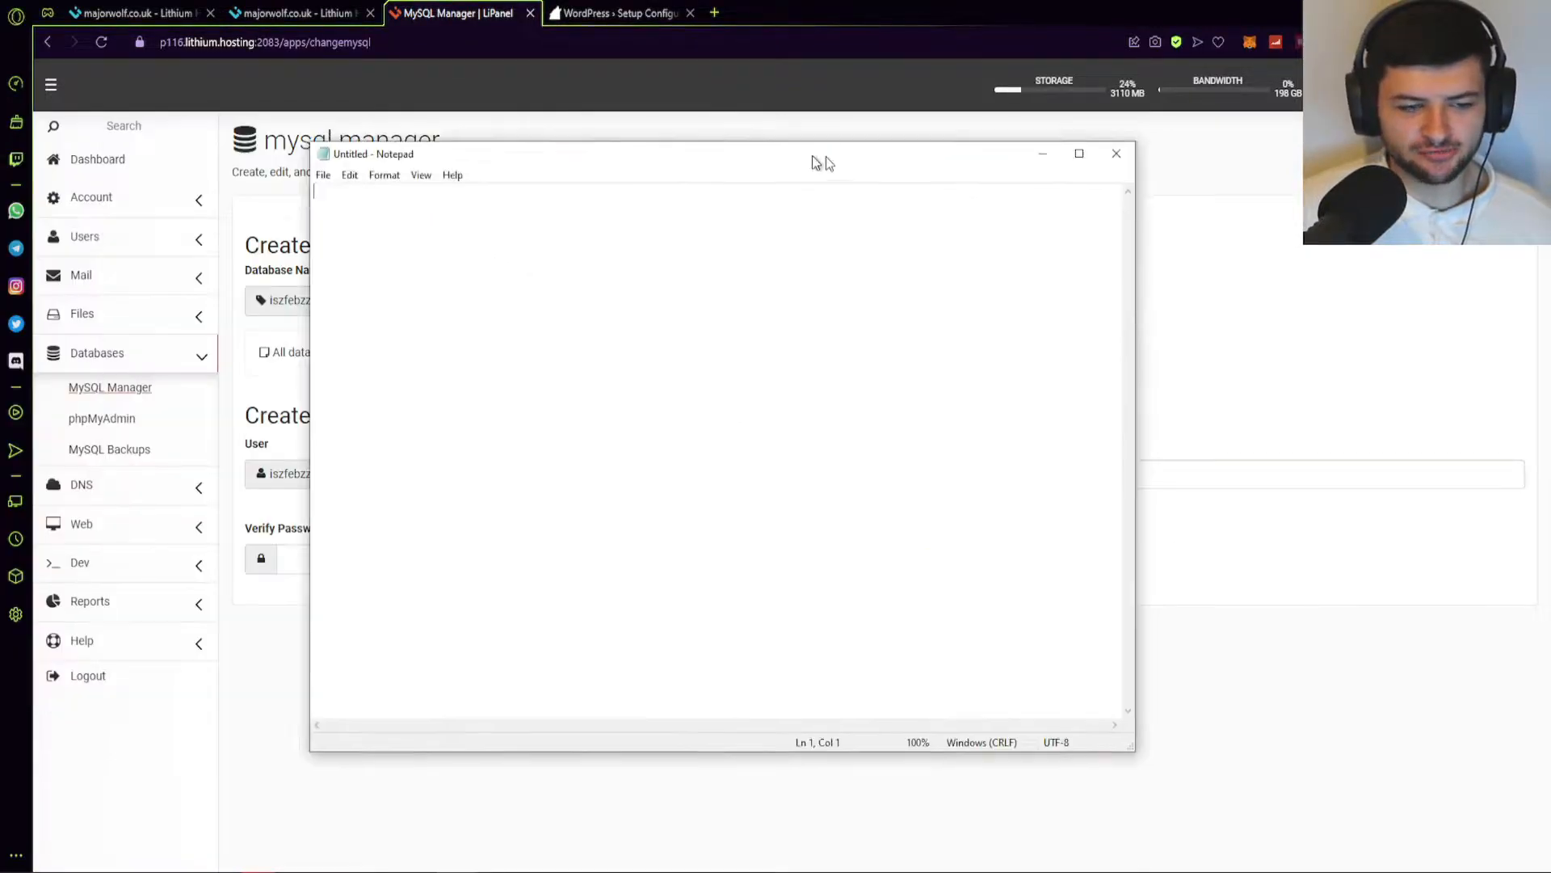
Create the wordpress1 database in MySQL Manager.
left_click_drag(734, 156, 1107, 215)
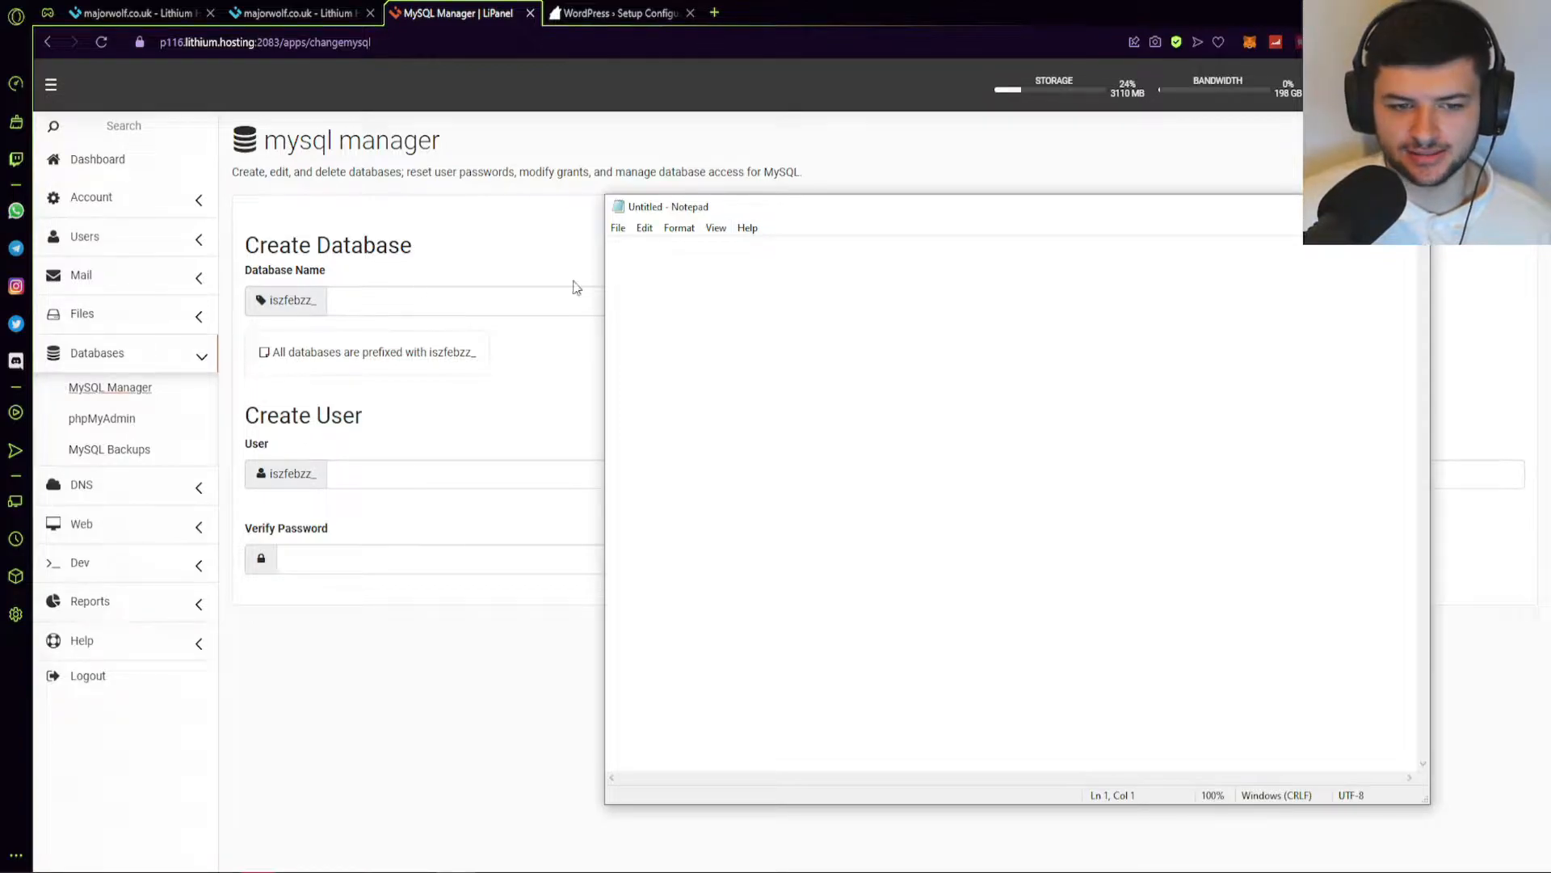
key("alt+Tab")
left_click(372, 299)
type("wordpress1")
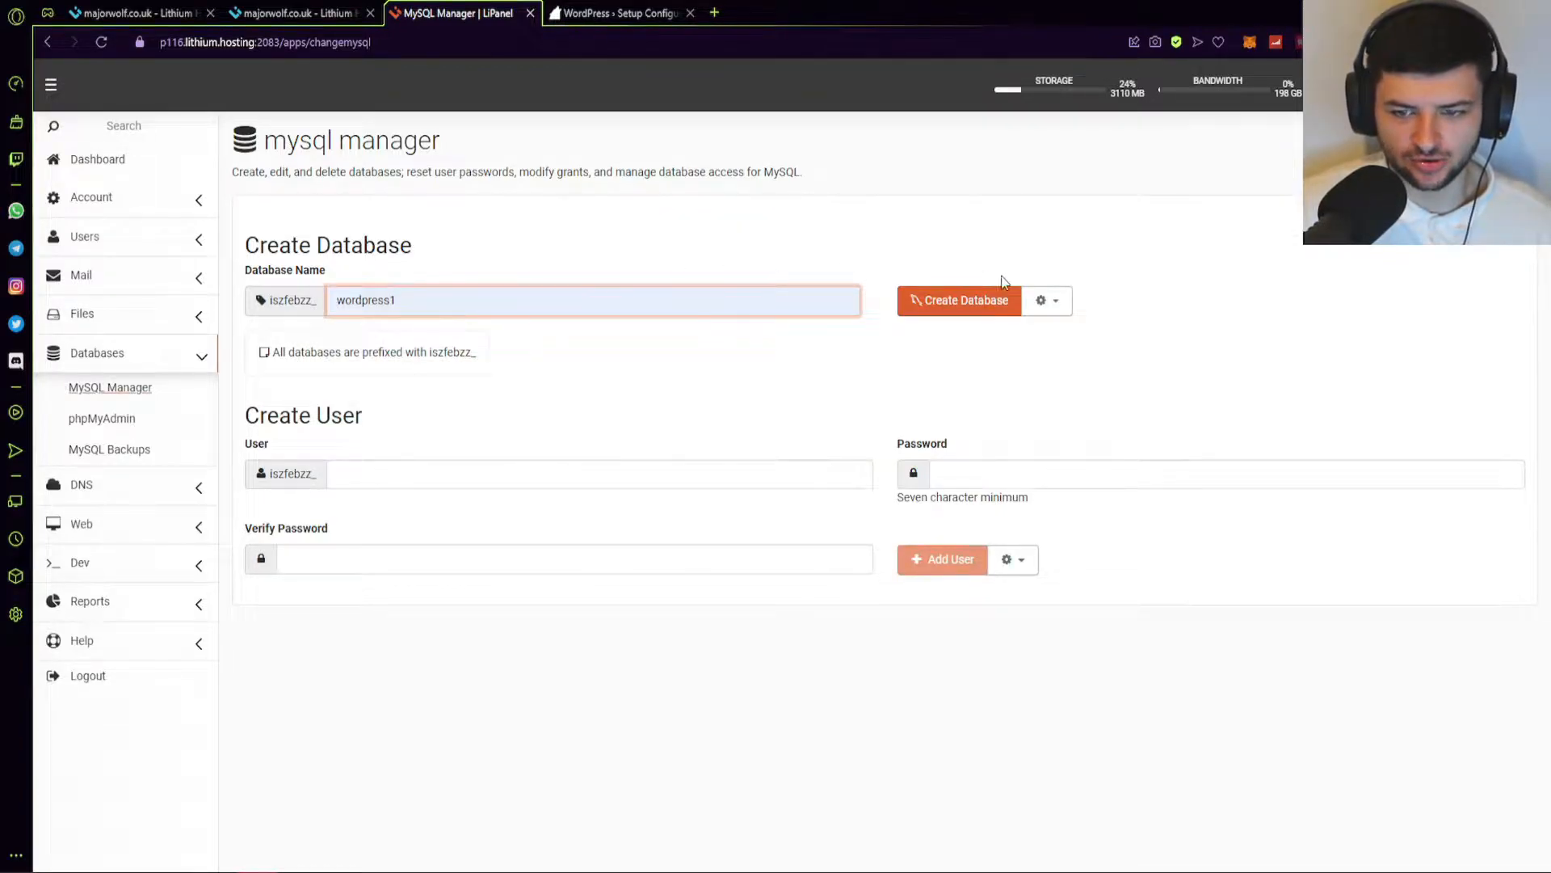
left_click(974, 297)
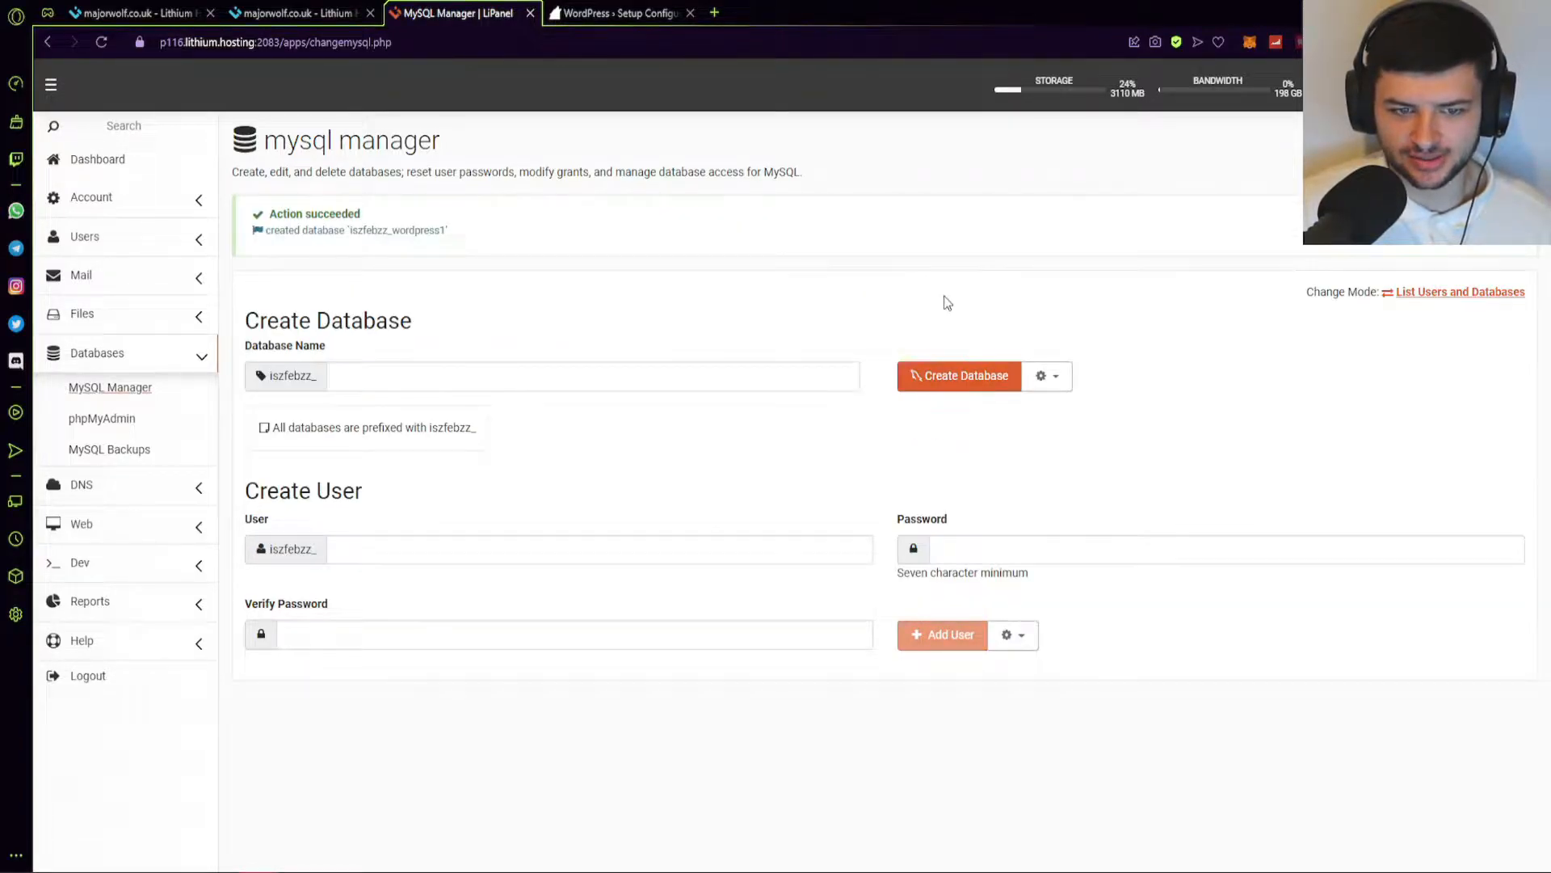
Add the wordpress1 database user with a password and its confirmation.
left_click(336, 549)
type("wordpress2")
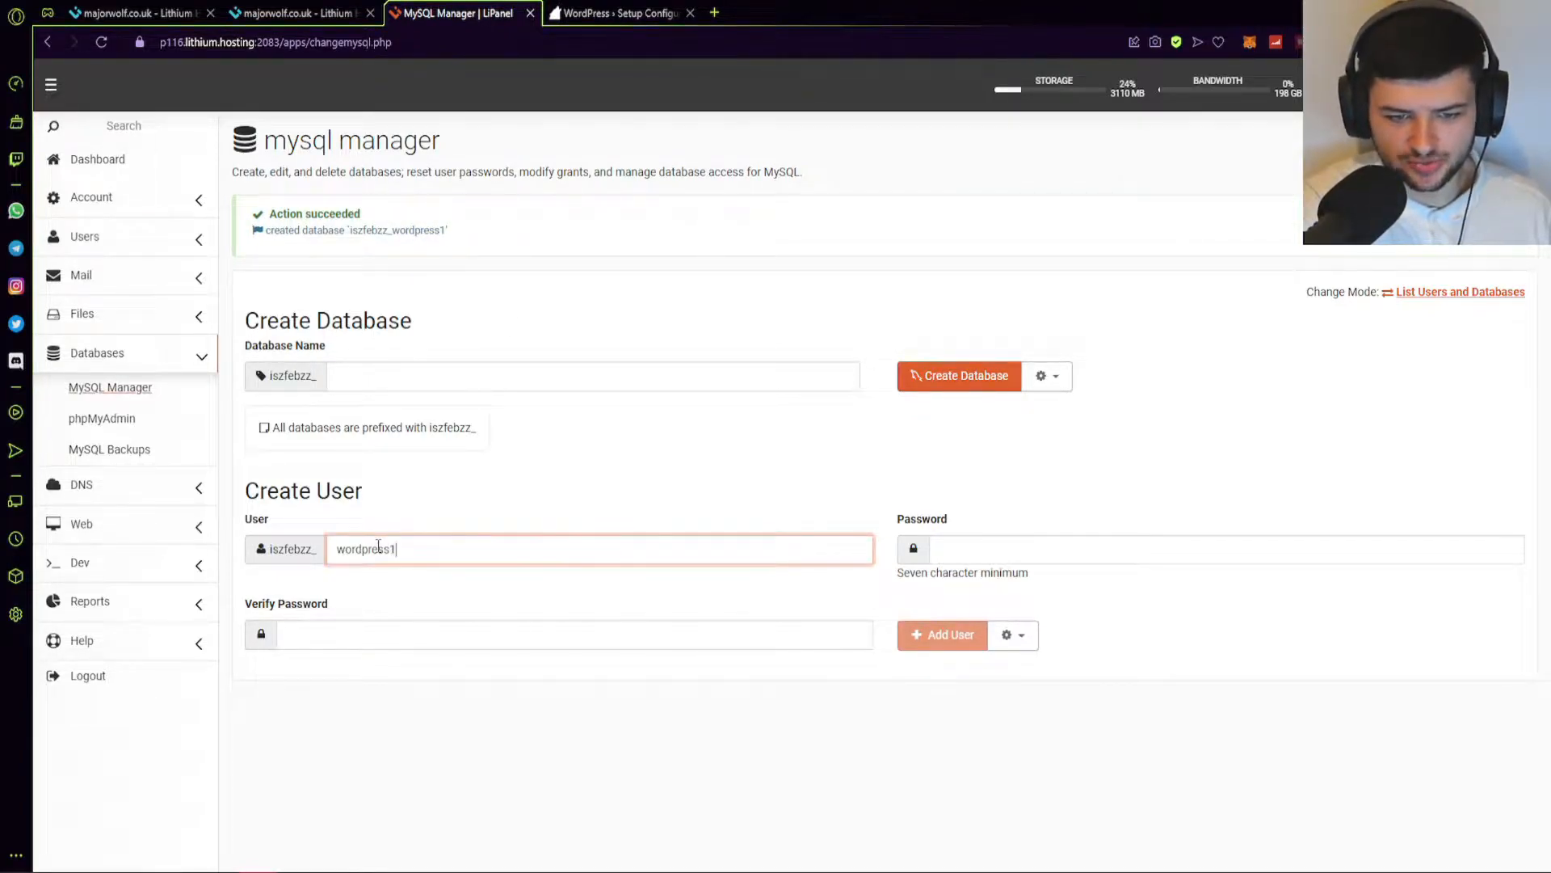
left_click(1023, 551)
type("•••••")
left_click(400, 553)
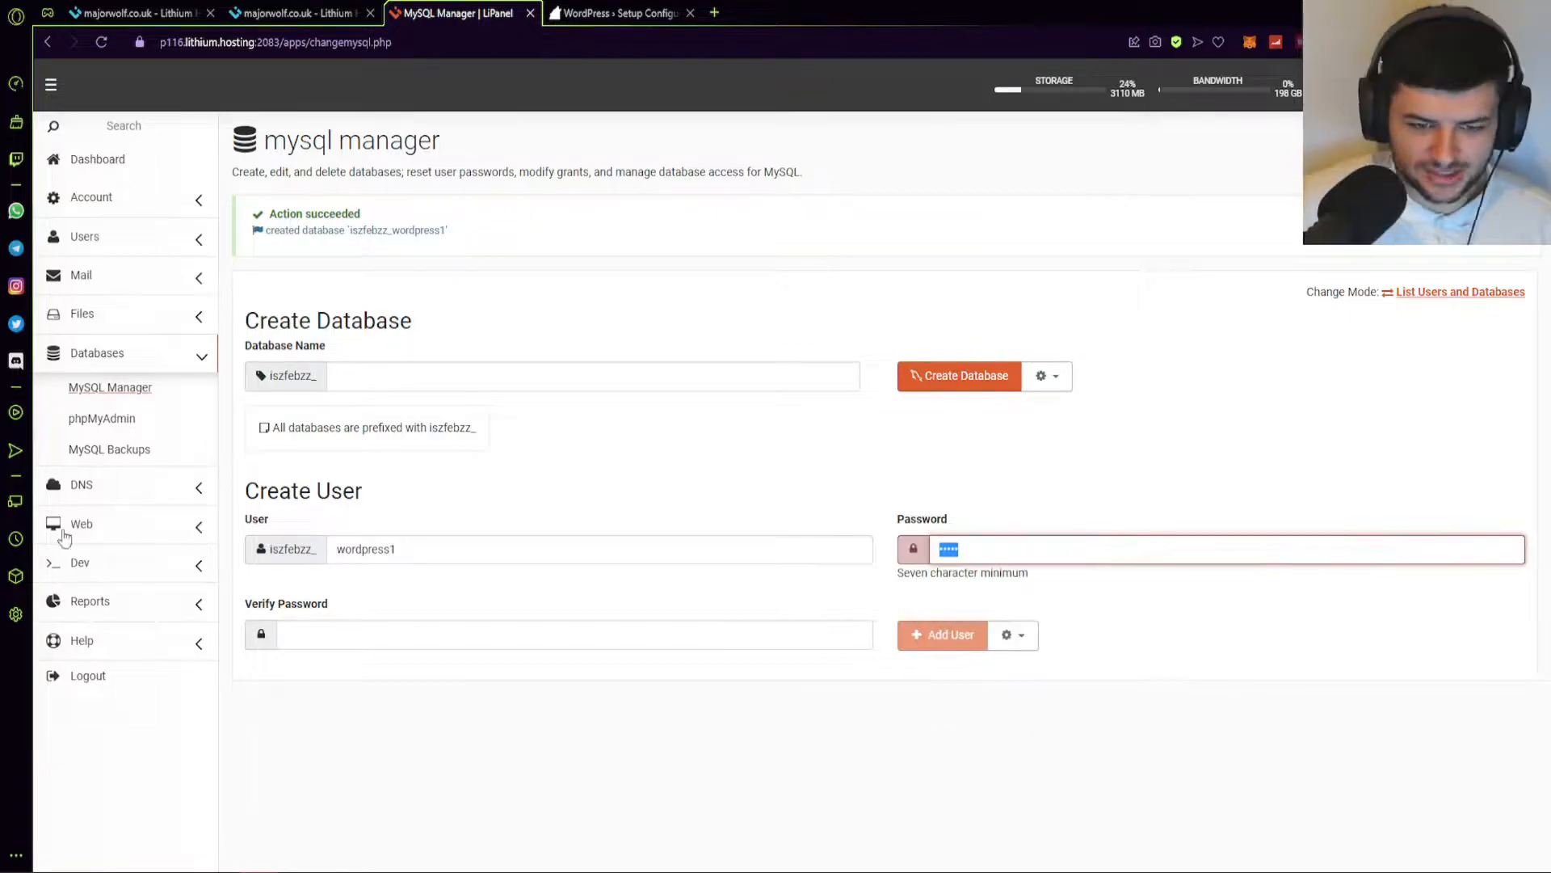
double_click(400, 552)
key("ctrl+c")
key("ctrl+l")
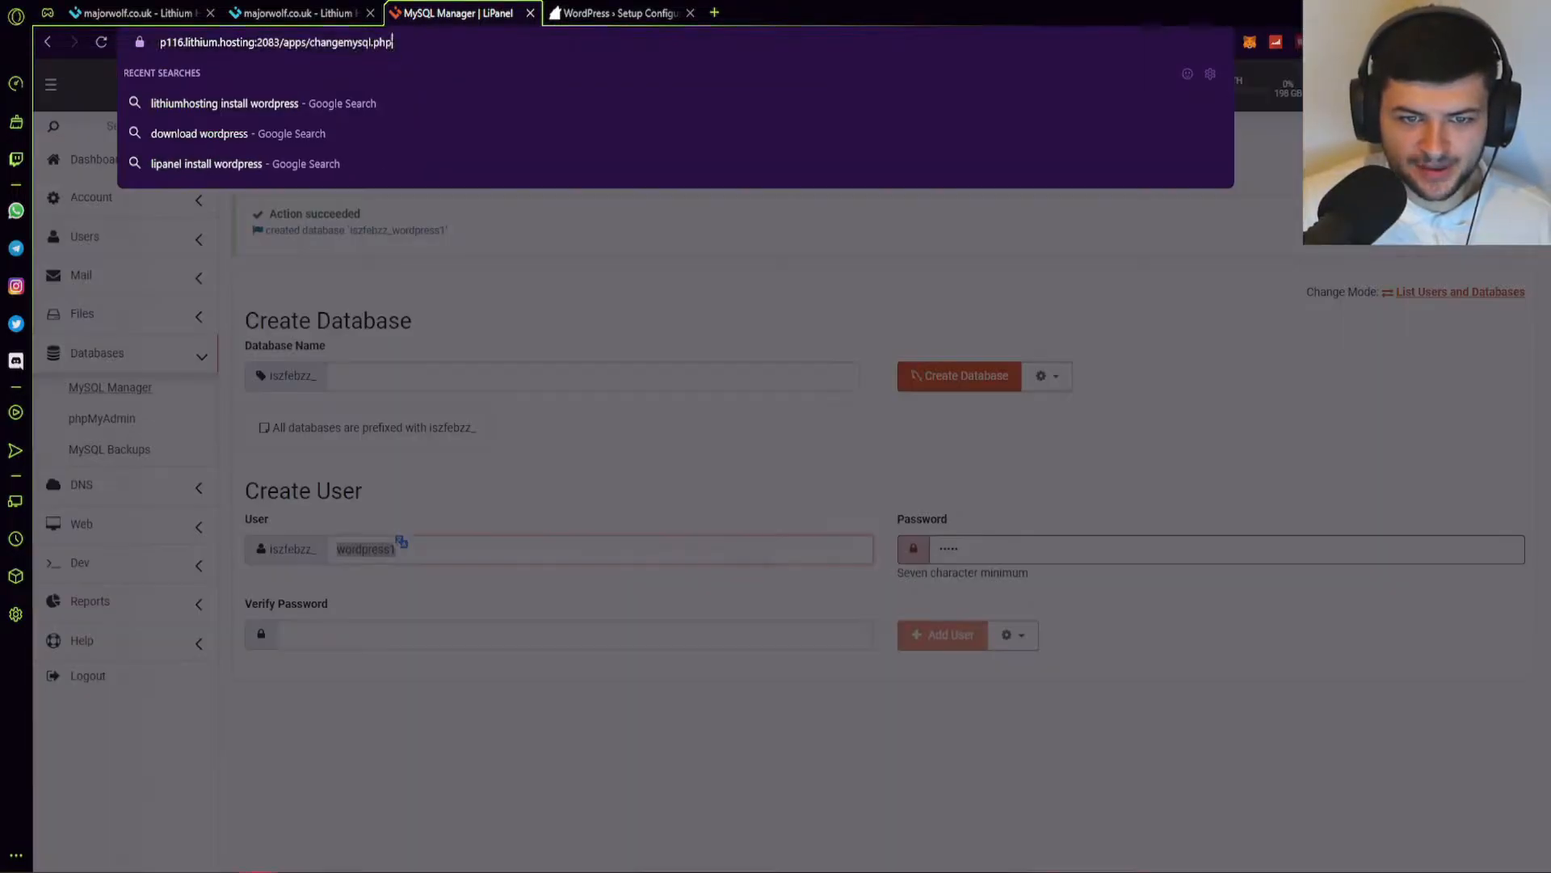
key("ctrl+v")
left_click(977, 556)
type("•••••")
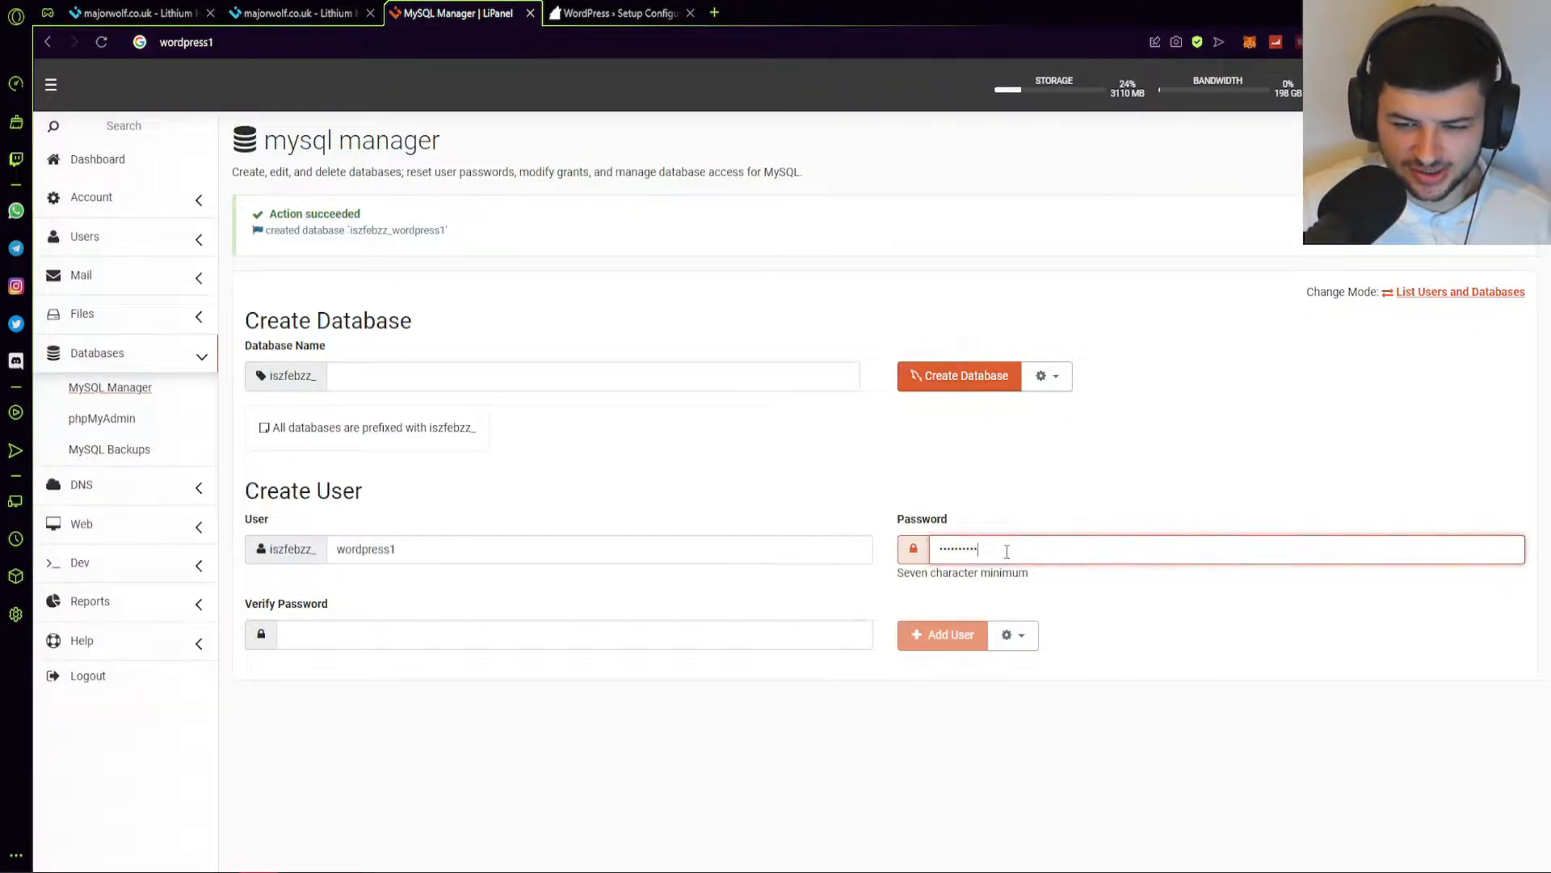
left_click(624, 636)
key("ctrl+v")
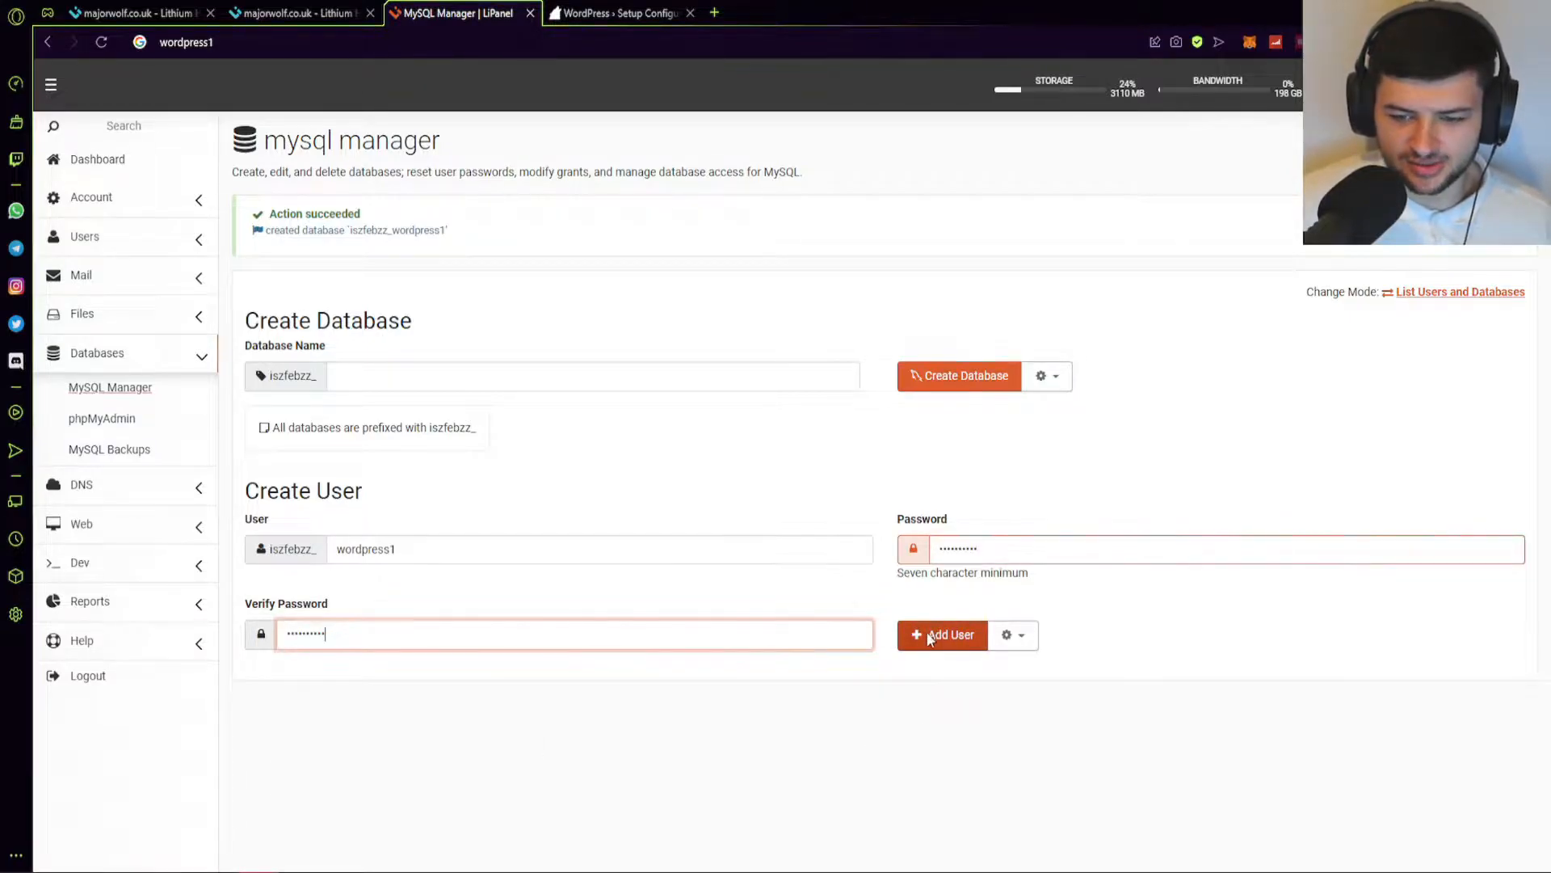
left_click(937, 635)
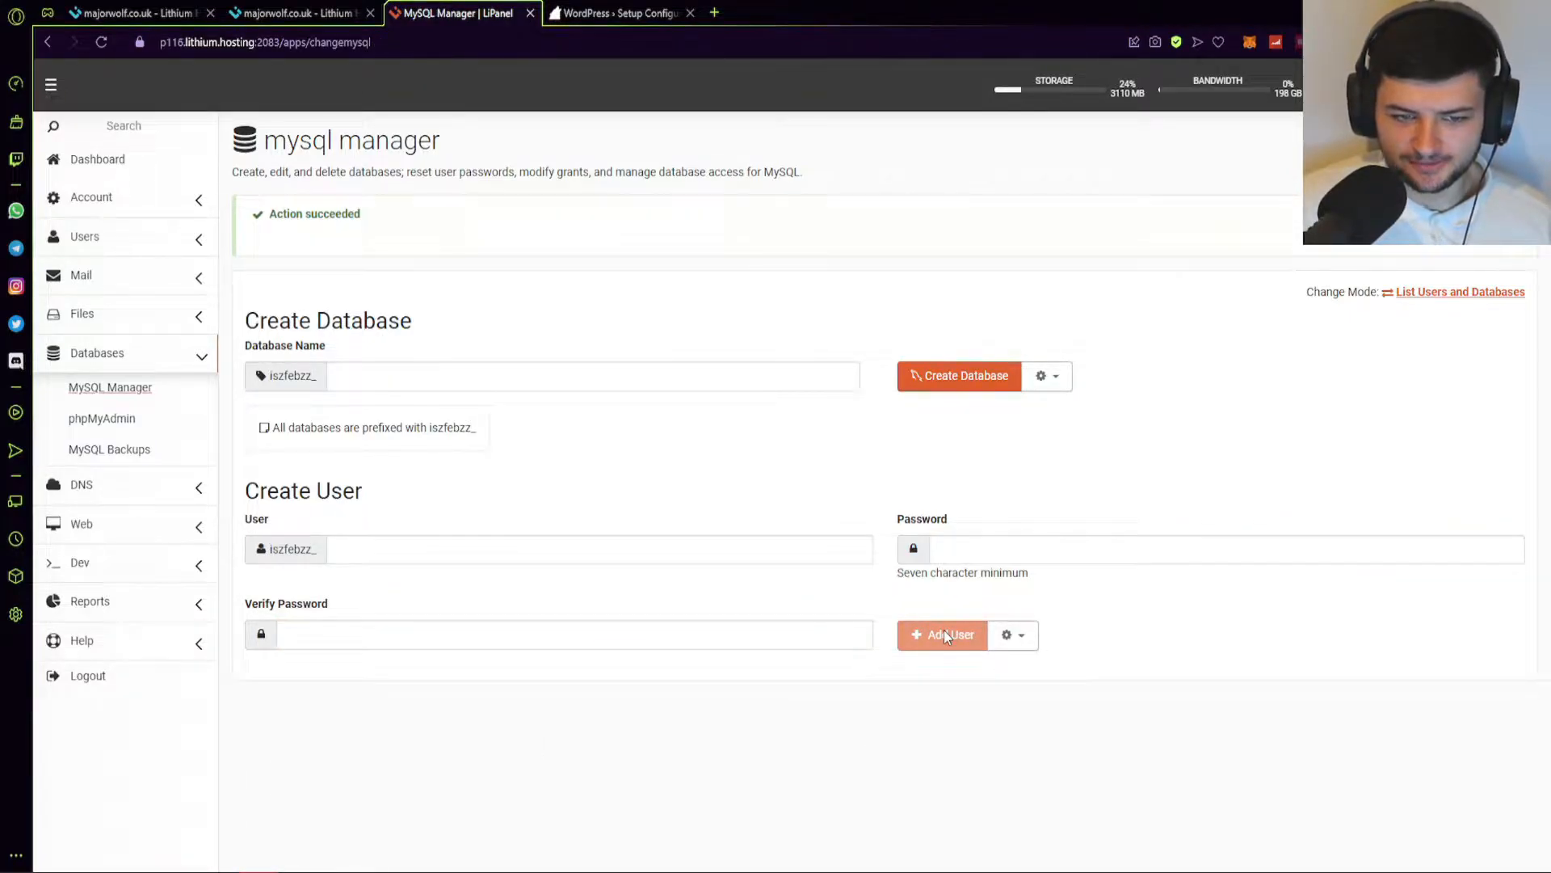
Check the extra options for new databases and users, then collapse them again.
left_click(1042, 386)
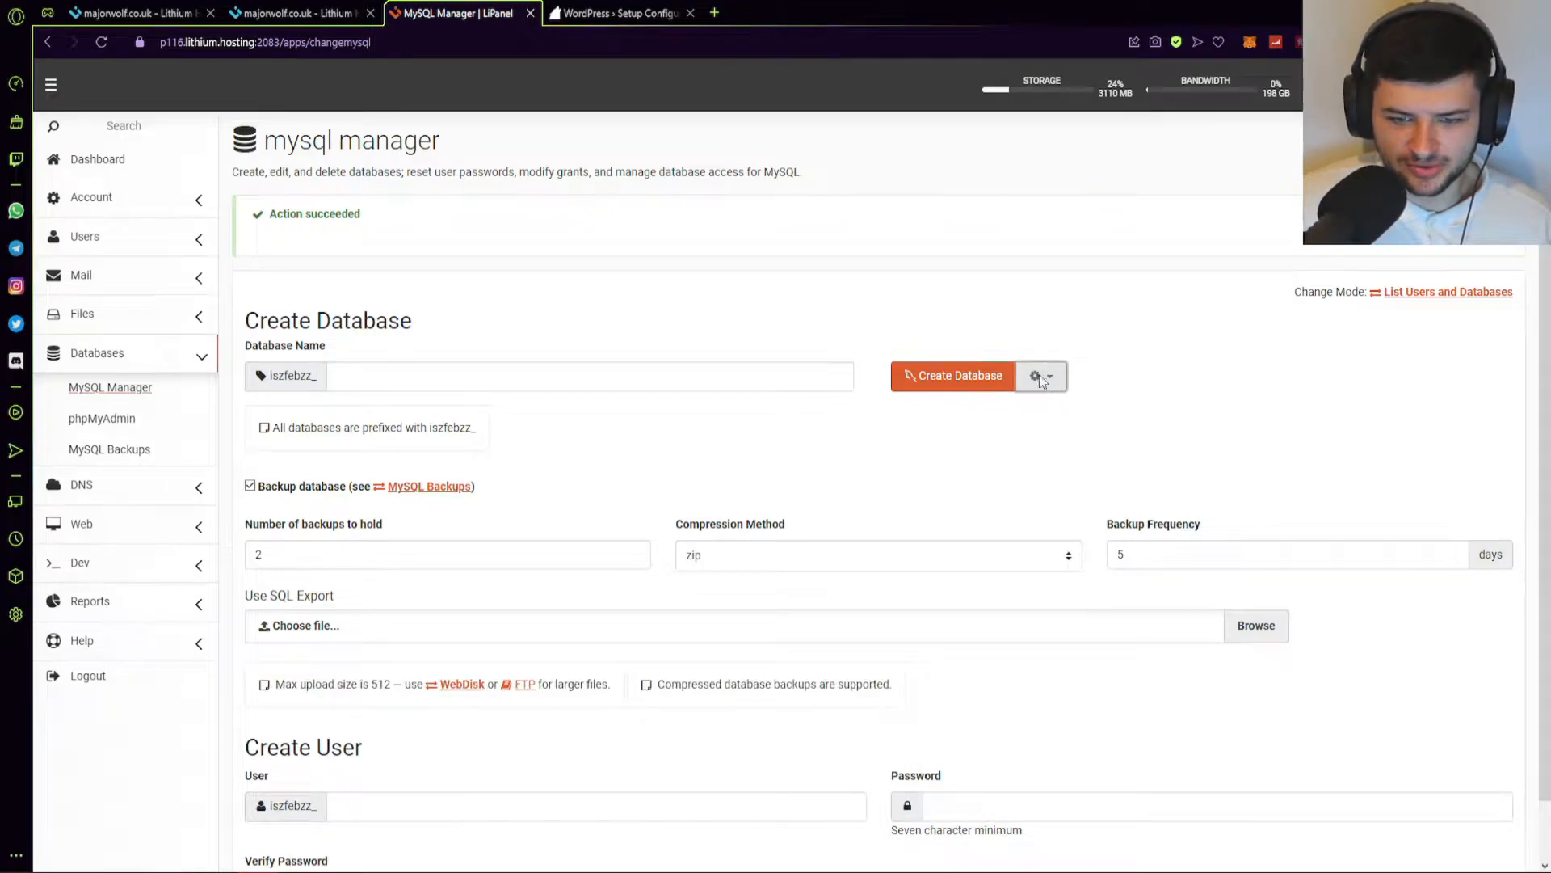
left_click(1042, 376)
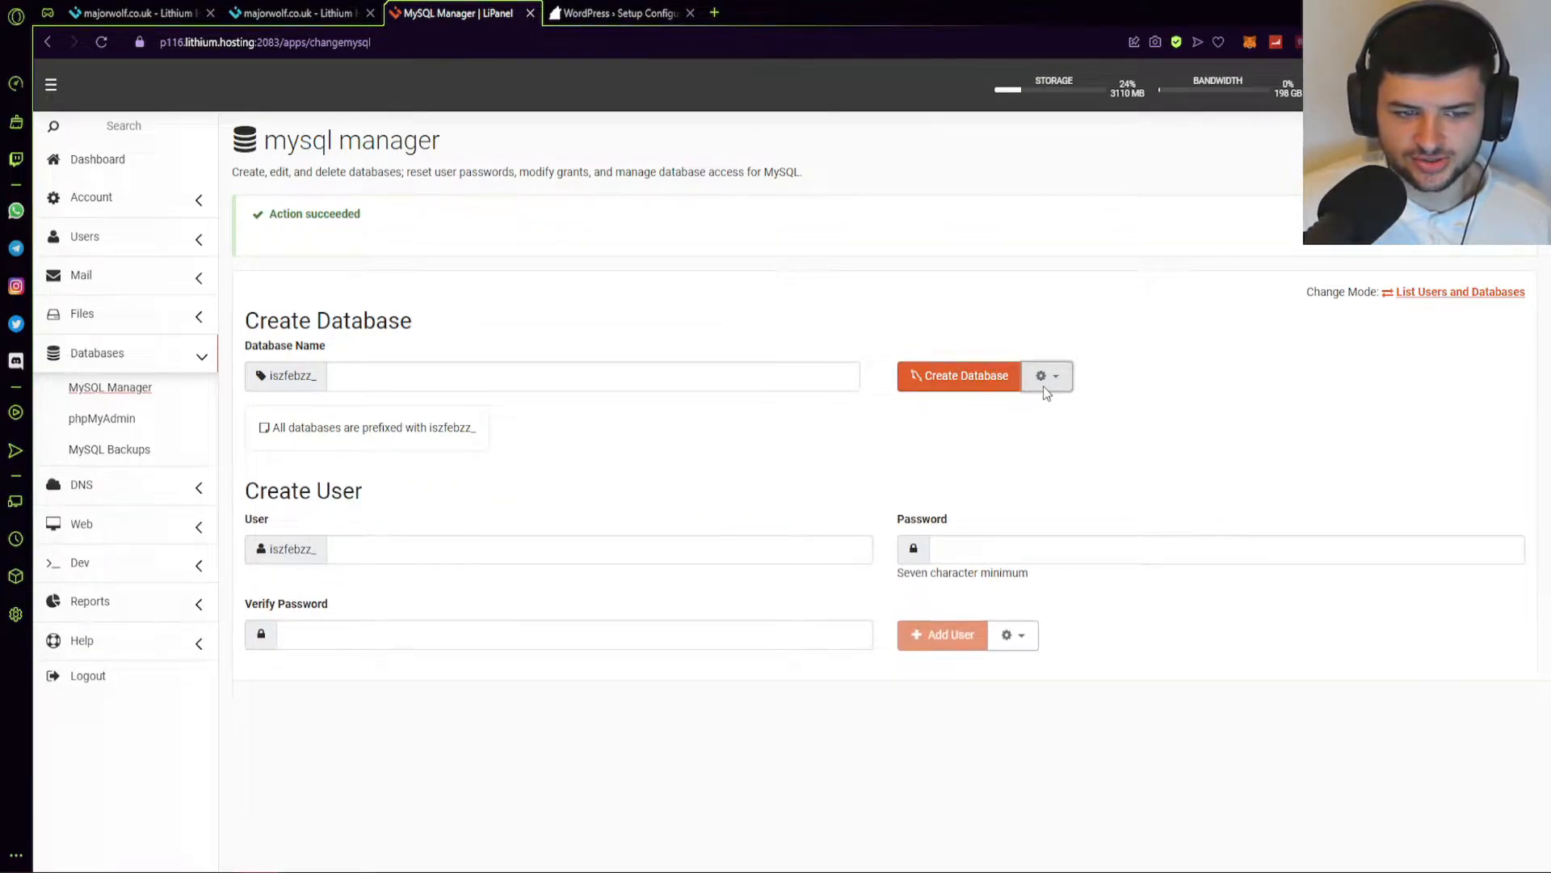
left_click(1012, 635)
left_click(1012, 634)
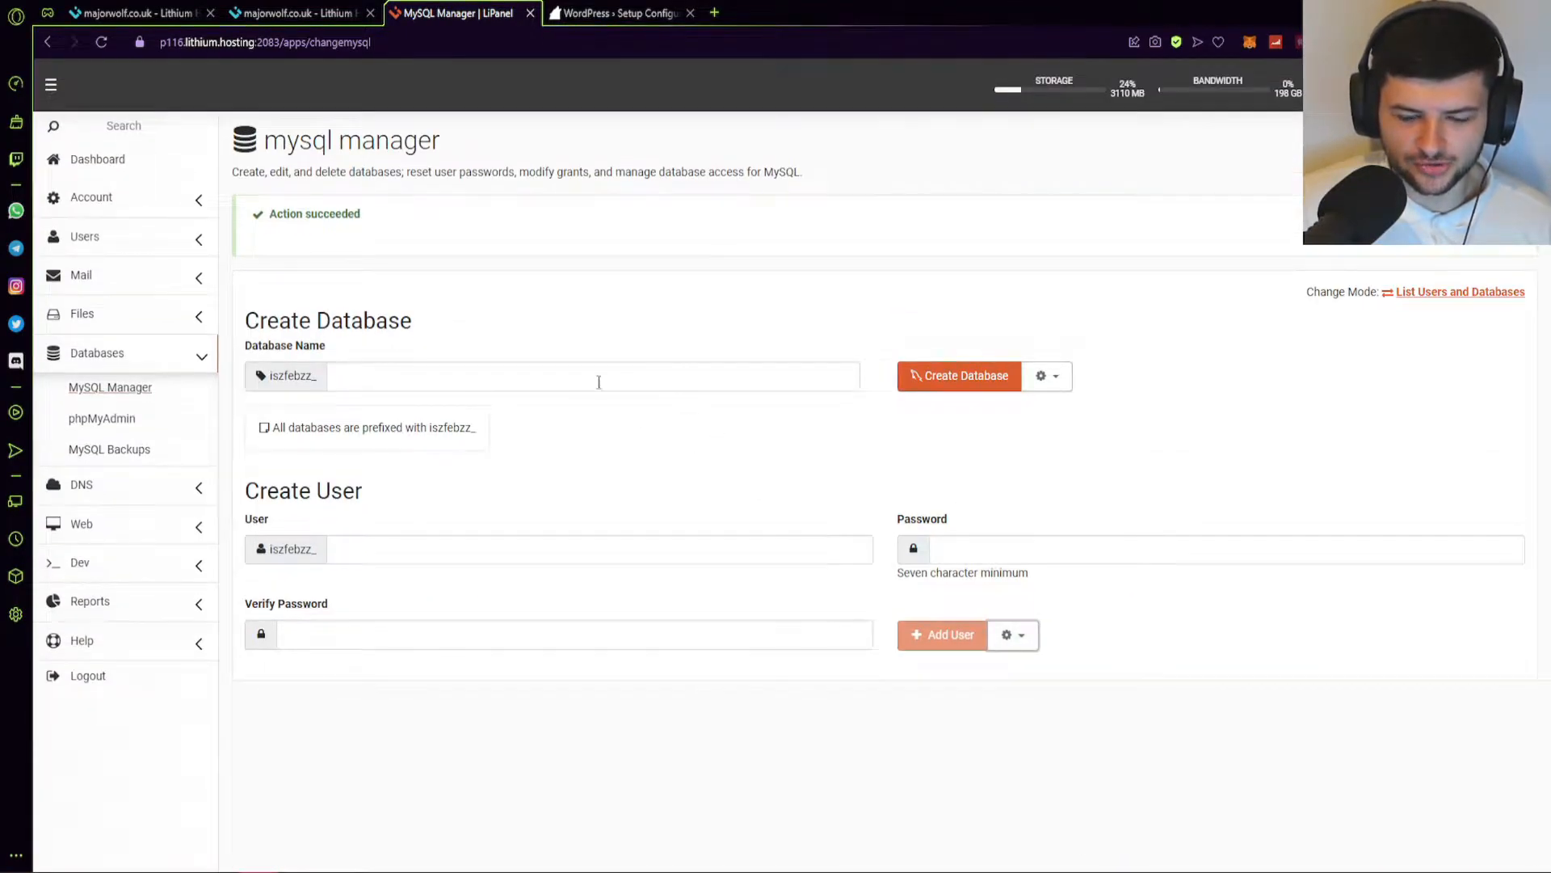
Write the prefixed wordpress1 database name and user lines into a new Notepad note.
left_click(453, 871)
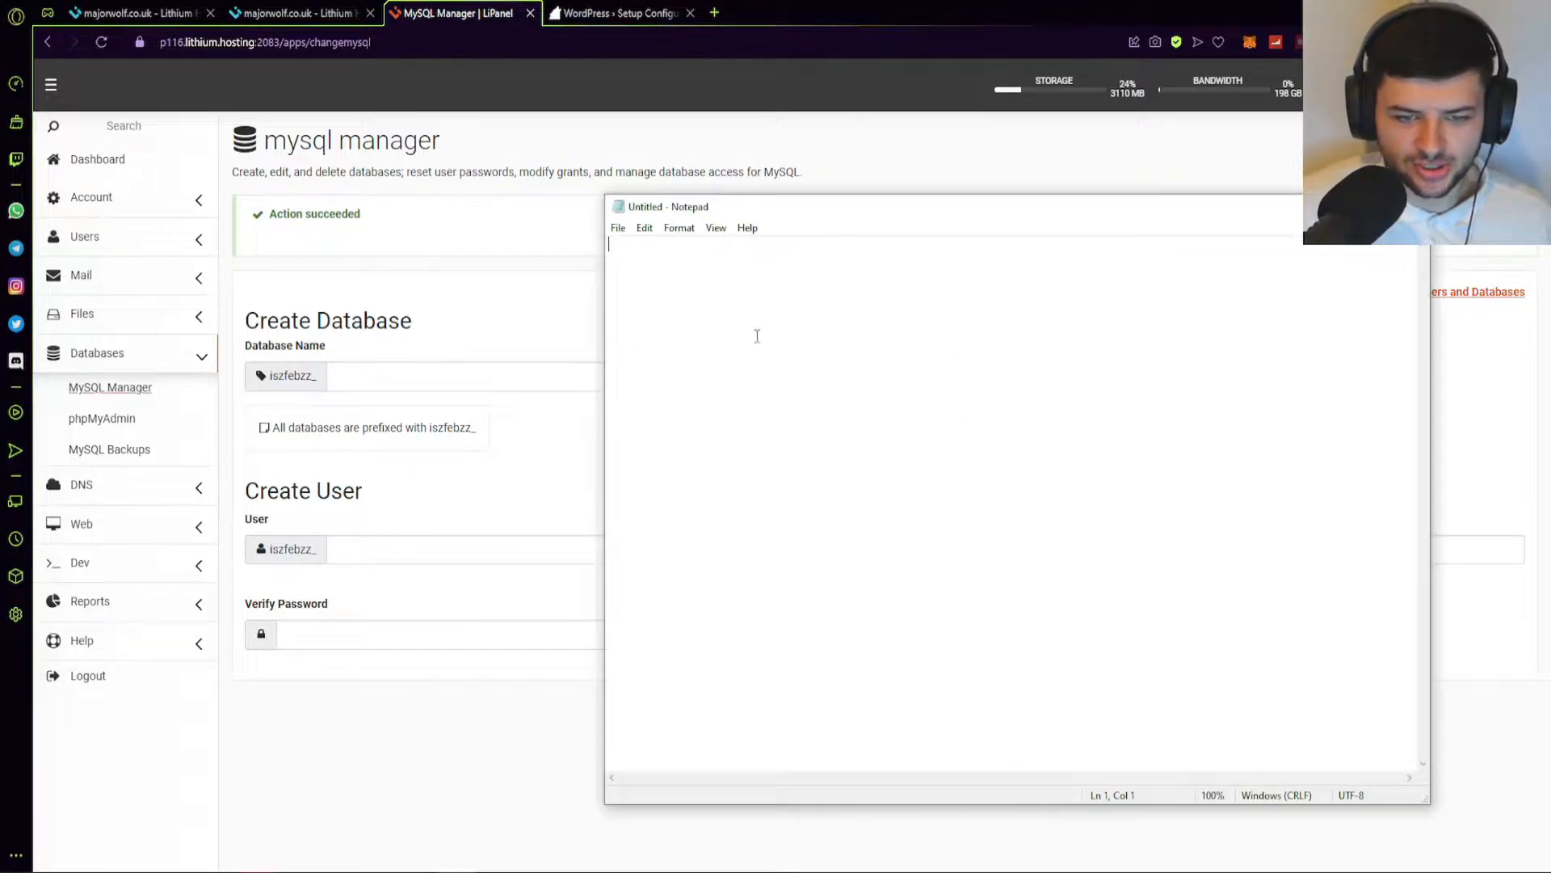
type("wordpress")
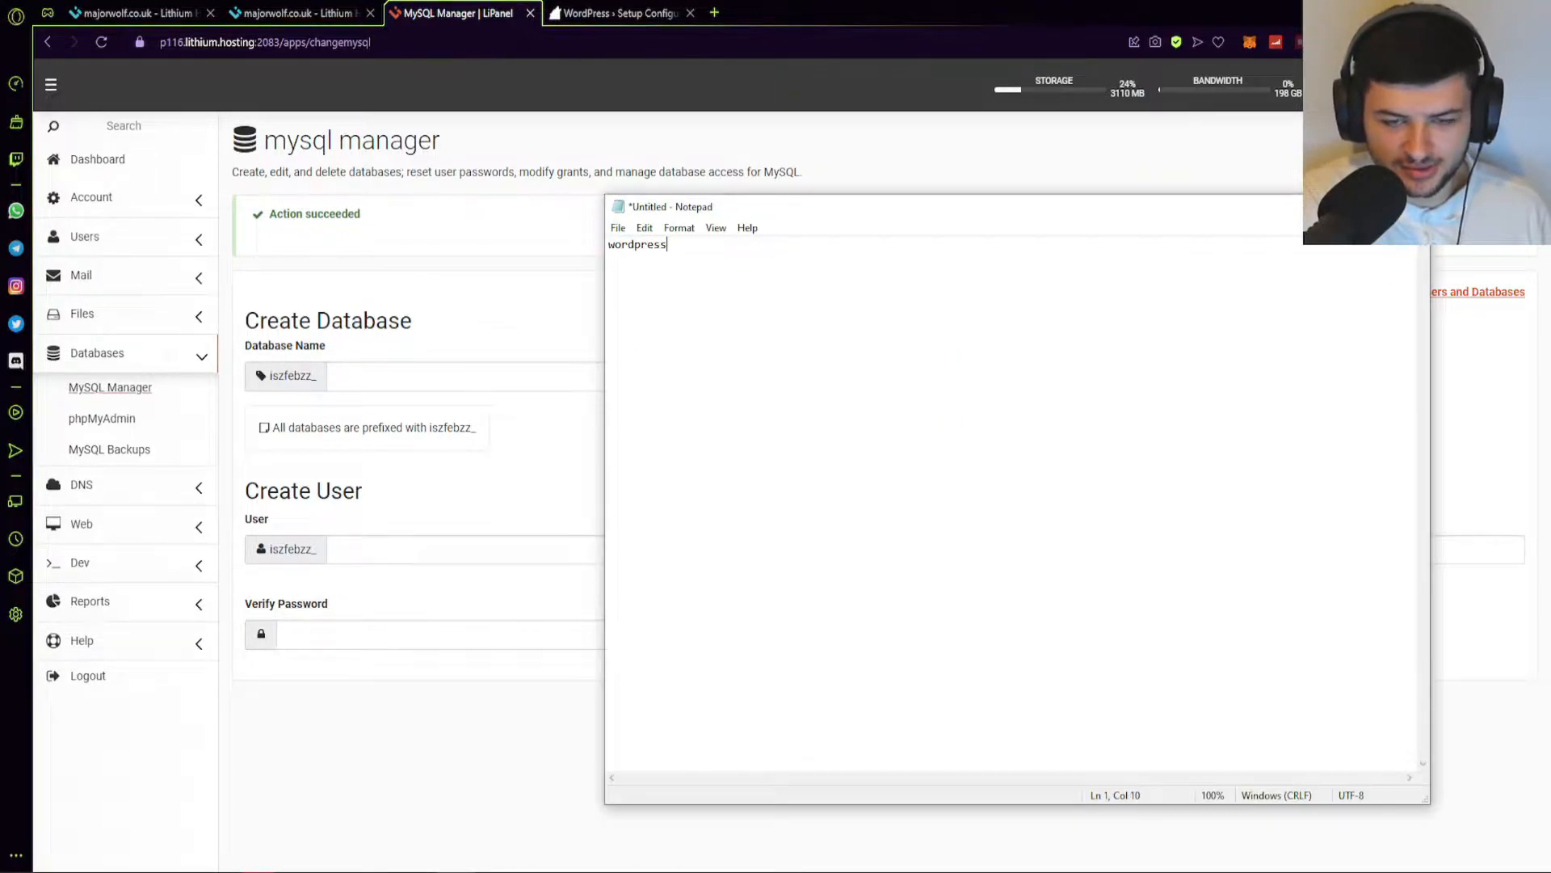
type("1")
key("Return")
key("ctrl+v")
key("Return")
key("ctrl+v")
key("Return")
key("ctrl+v")
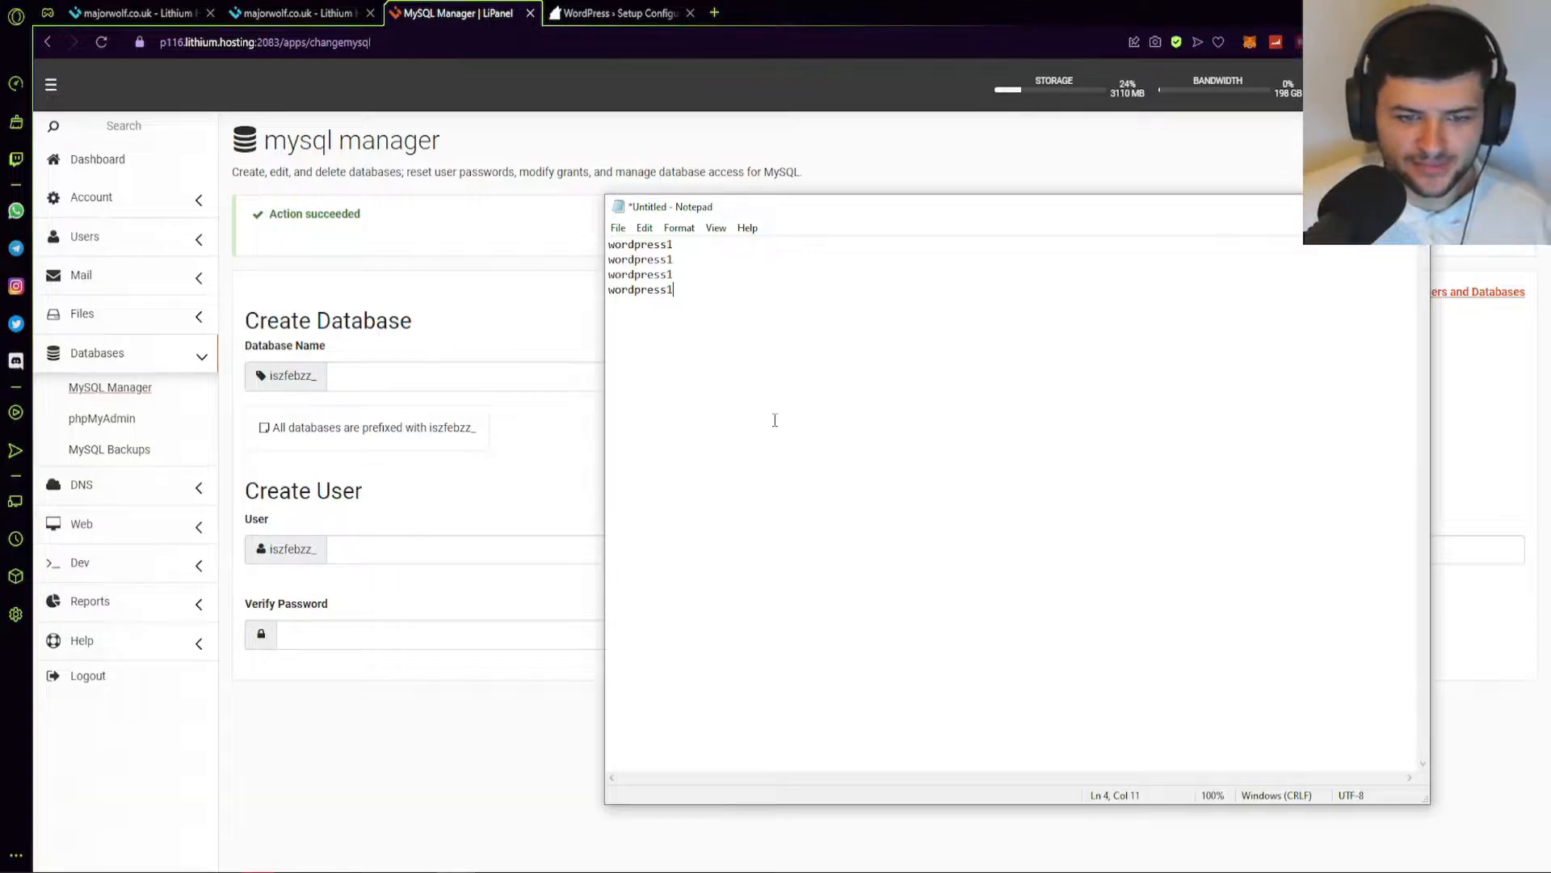
double_click(315, 377)
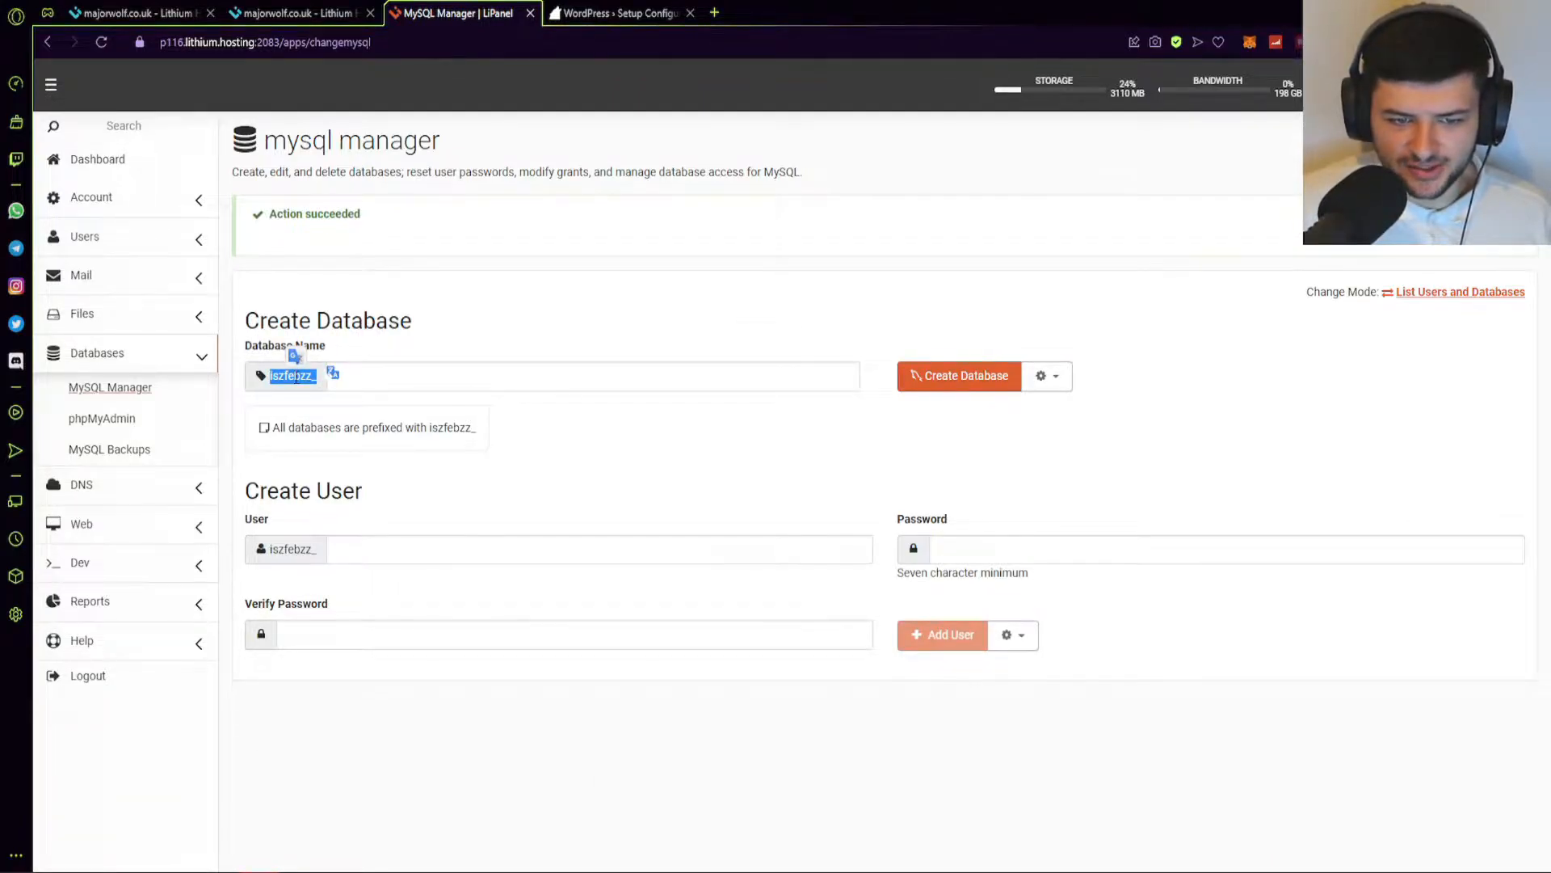
key("alt+Tab")
left_click(613, 246)
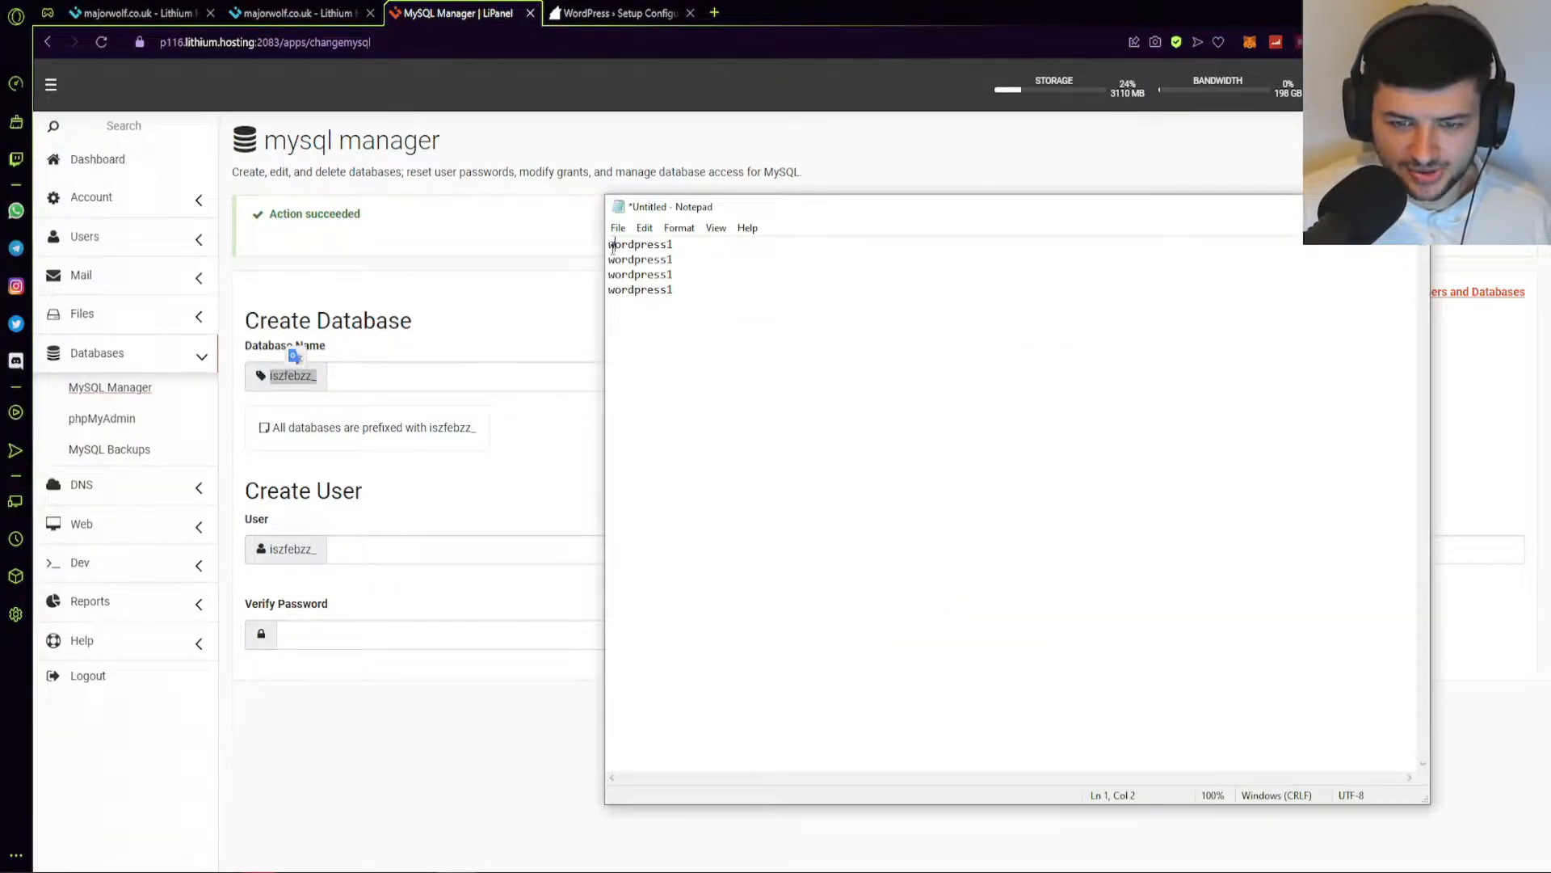
key("ctrl+v")
key("Return")
key("BackSpace")
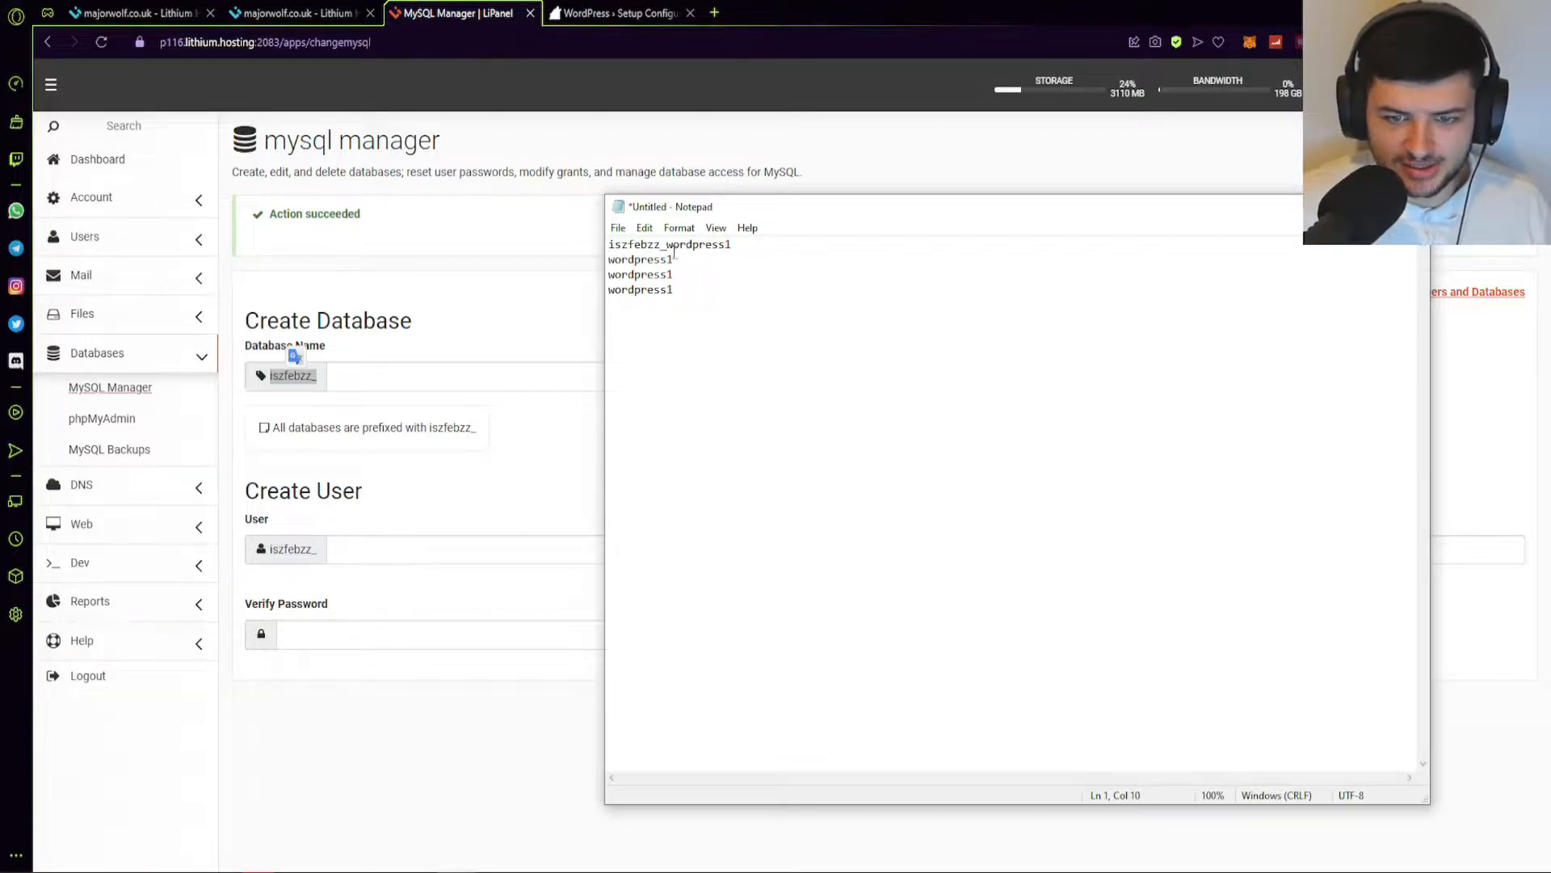
left_click(608, 259)
key("ctrl+v")
left_click_drag(675, 276, 730, 302)
key("BackSpace")
Label the note lines 'database:', 'user:' and 'password:'.
key("Home")
type("password:")
key("Home")
key("Up")
key("Up")
type("datavbase")
key("BackSpace")
key("BackSpace")
key("BackSpace")
key("BackSpace")
key("BackSpace")
type("base:")
key("Down")
key("Home")
type("user:")
key("ctrl+a")
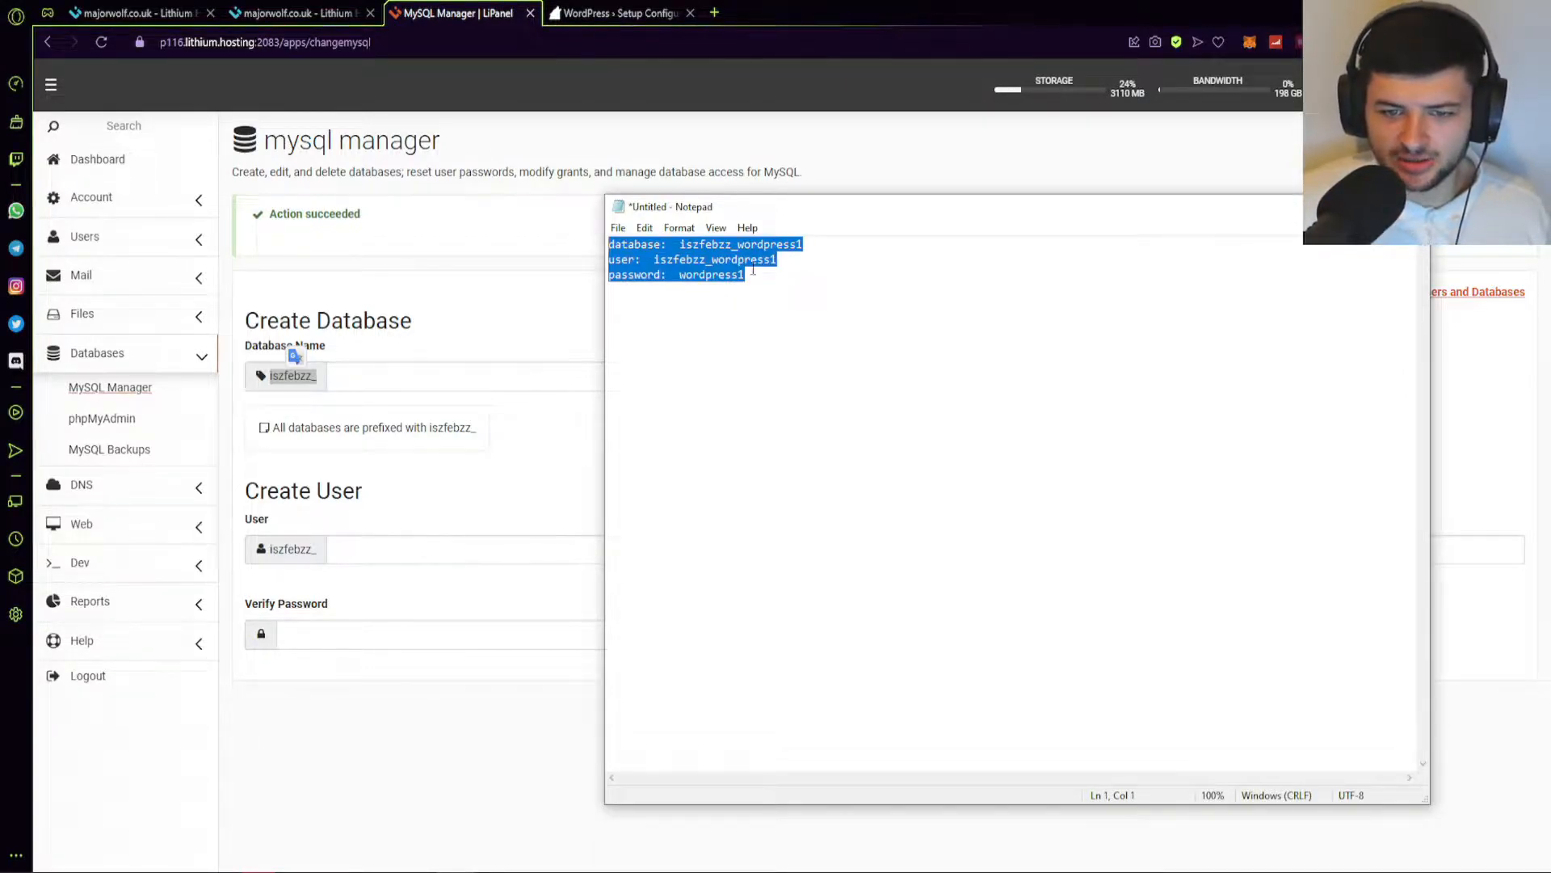
left_click(722, 334)
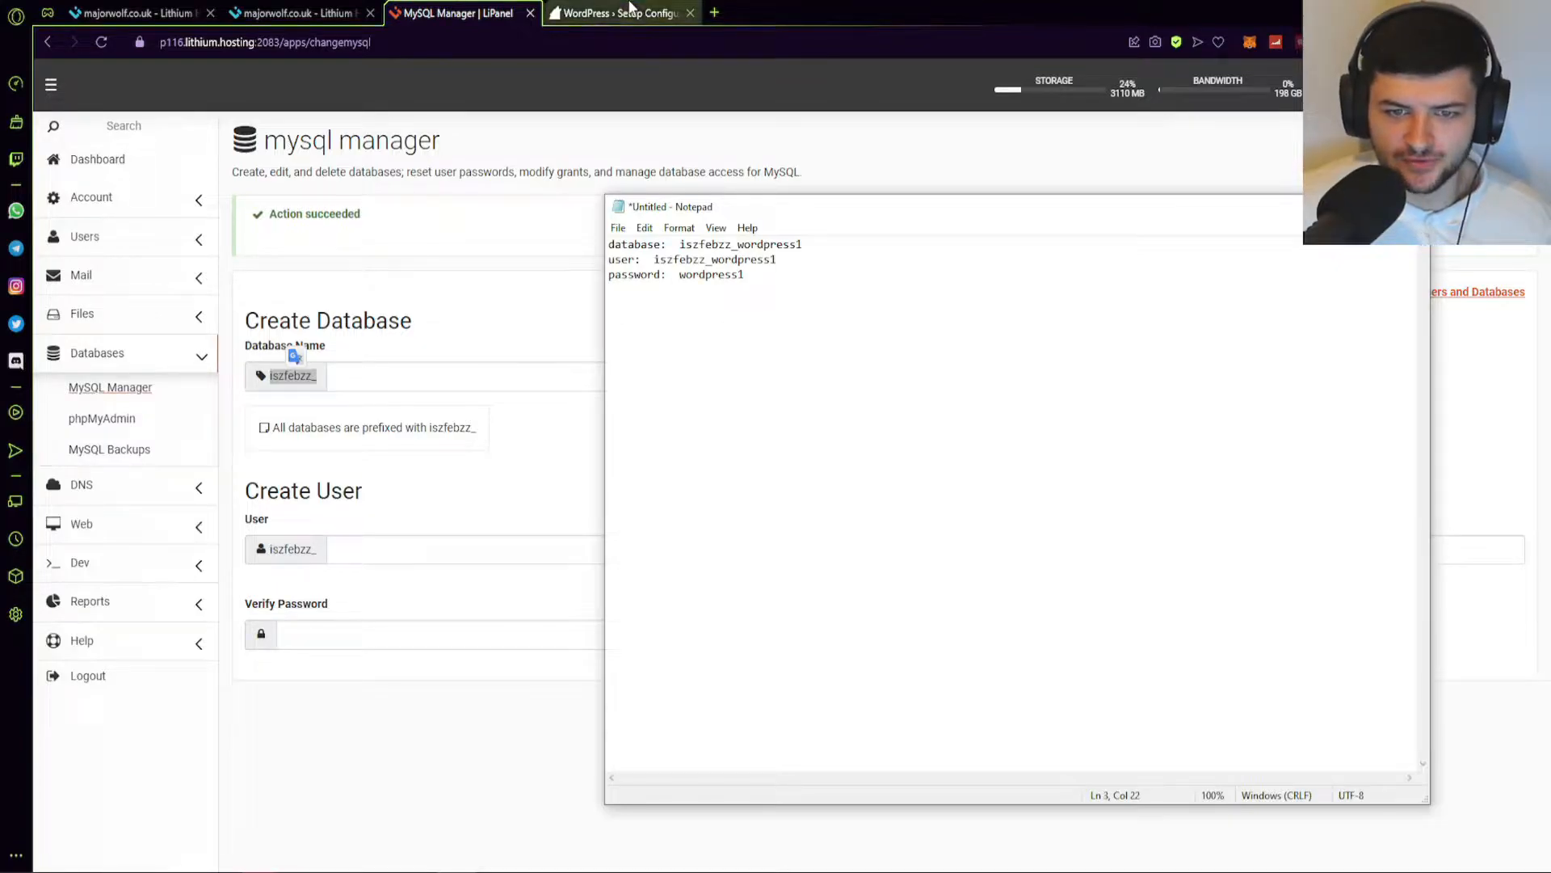
Copy the full database name from the credentials note.
left_click(614, 13)
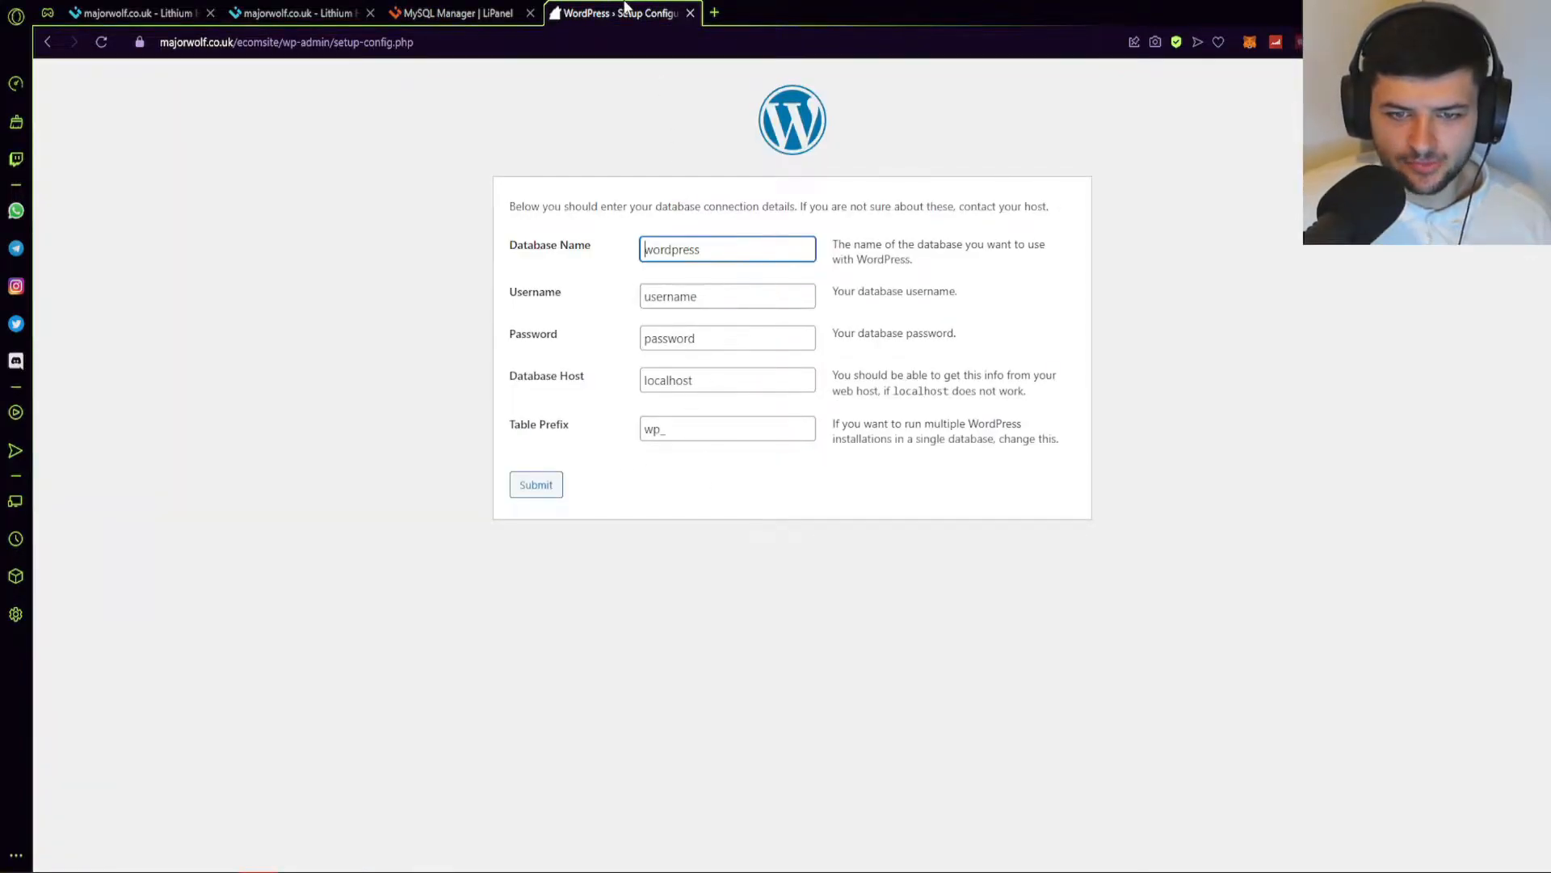
left_click(458, 13)
key("ctrl+Tab")
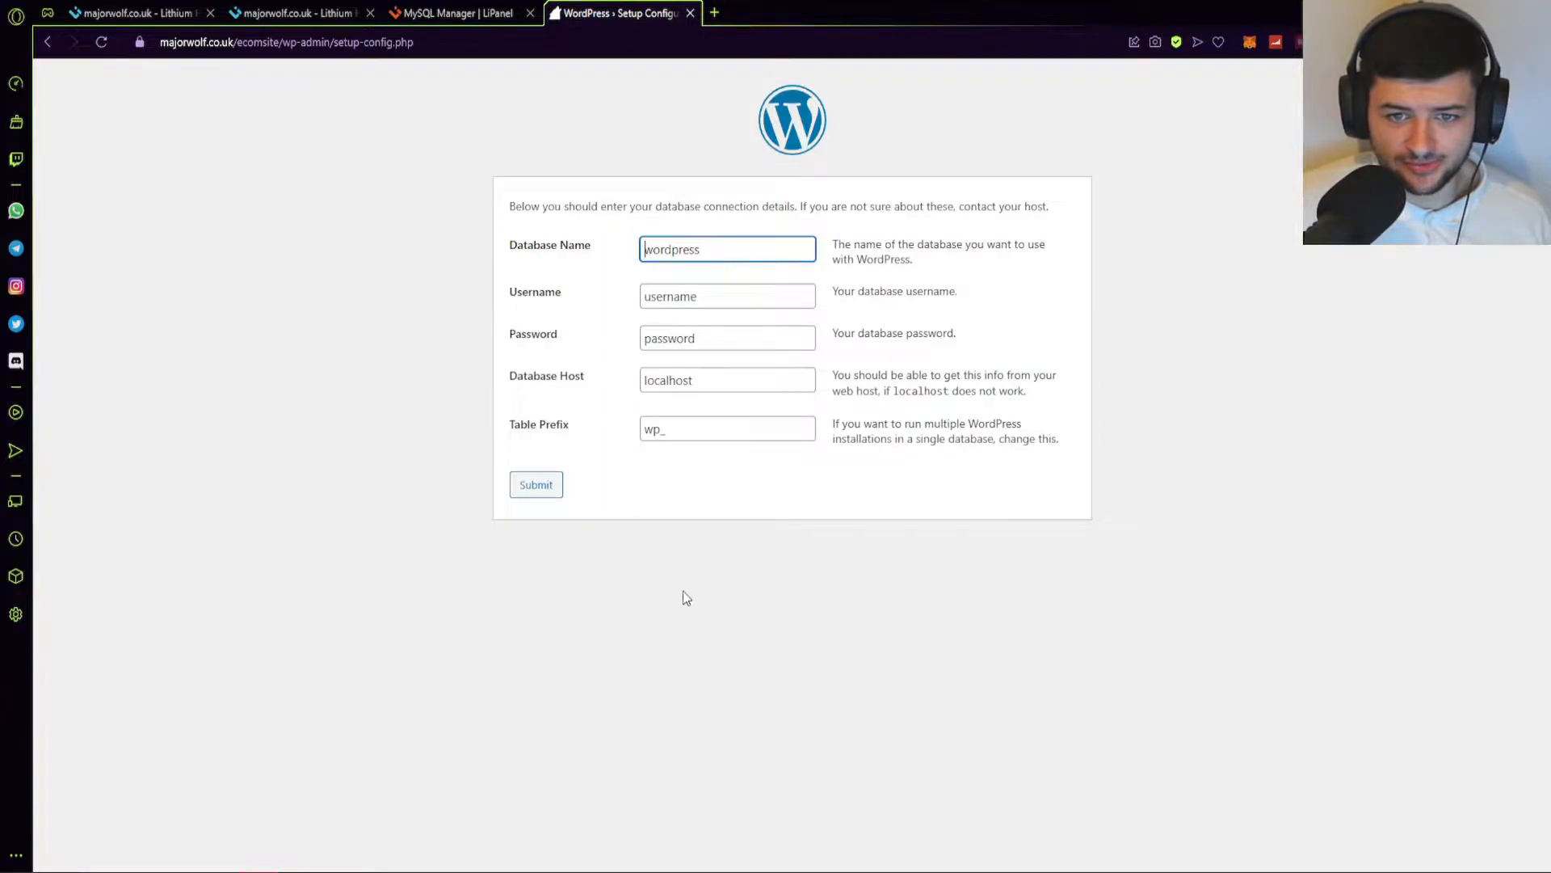
left_click(482, 852)
left_click_drag(804, 244, 677, 245)
key("ctrl+c")
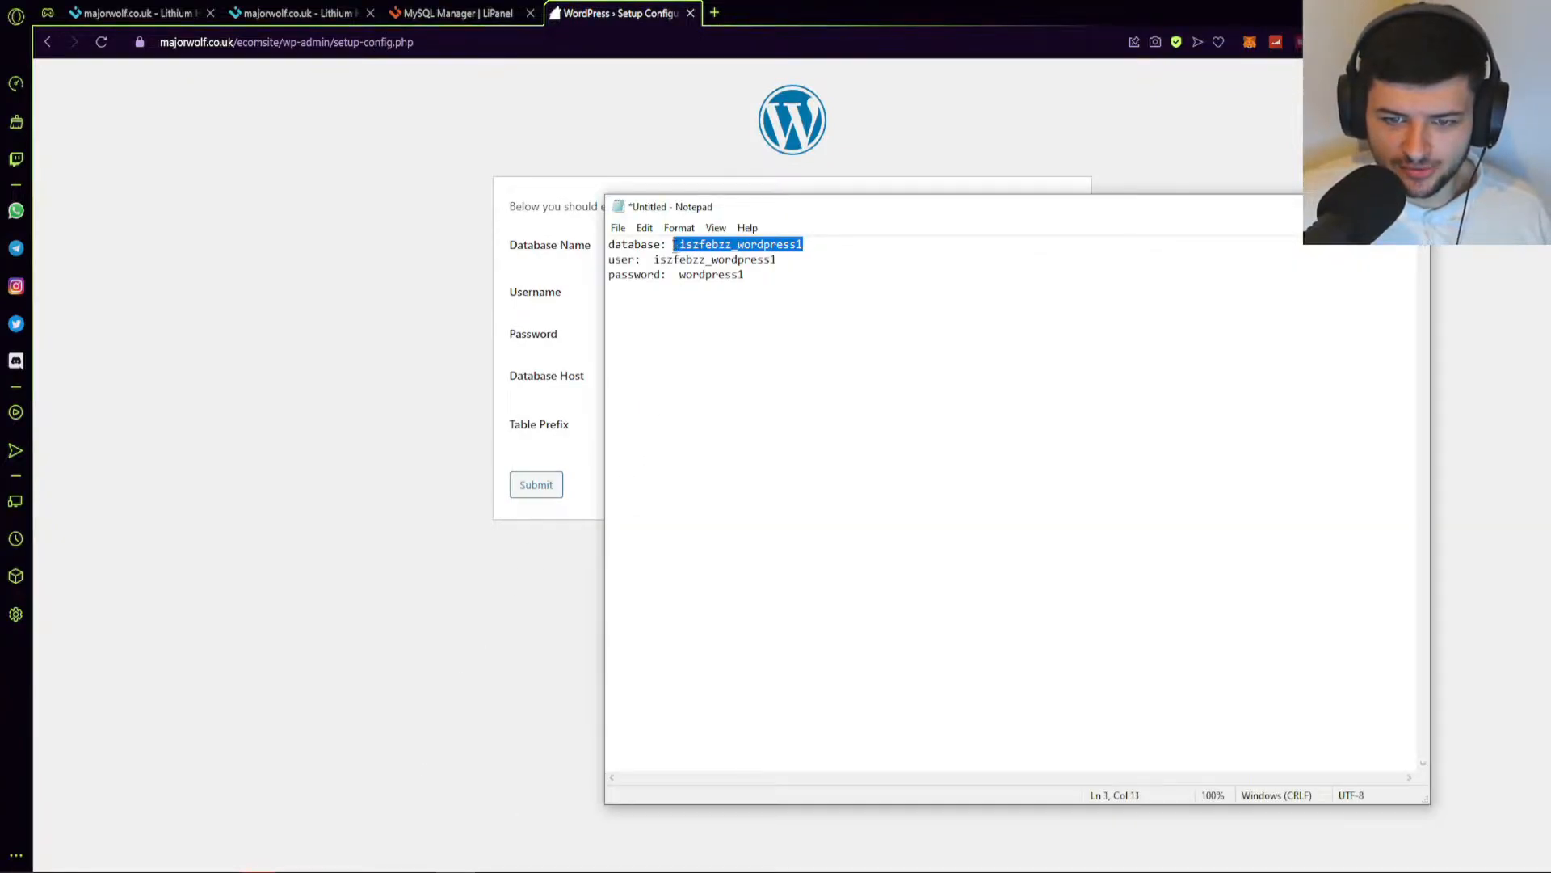
left_click(192, 844)
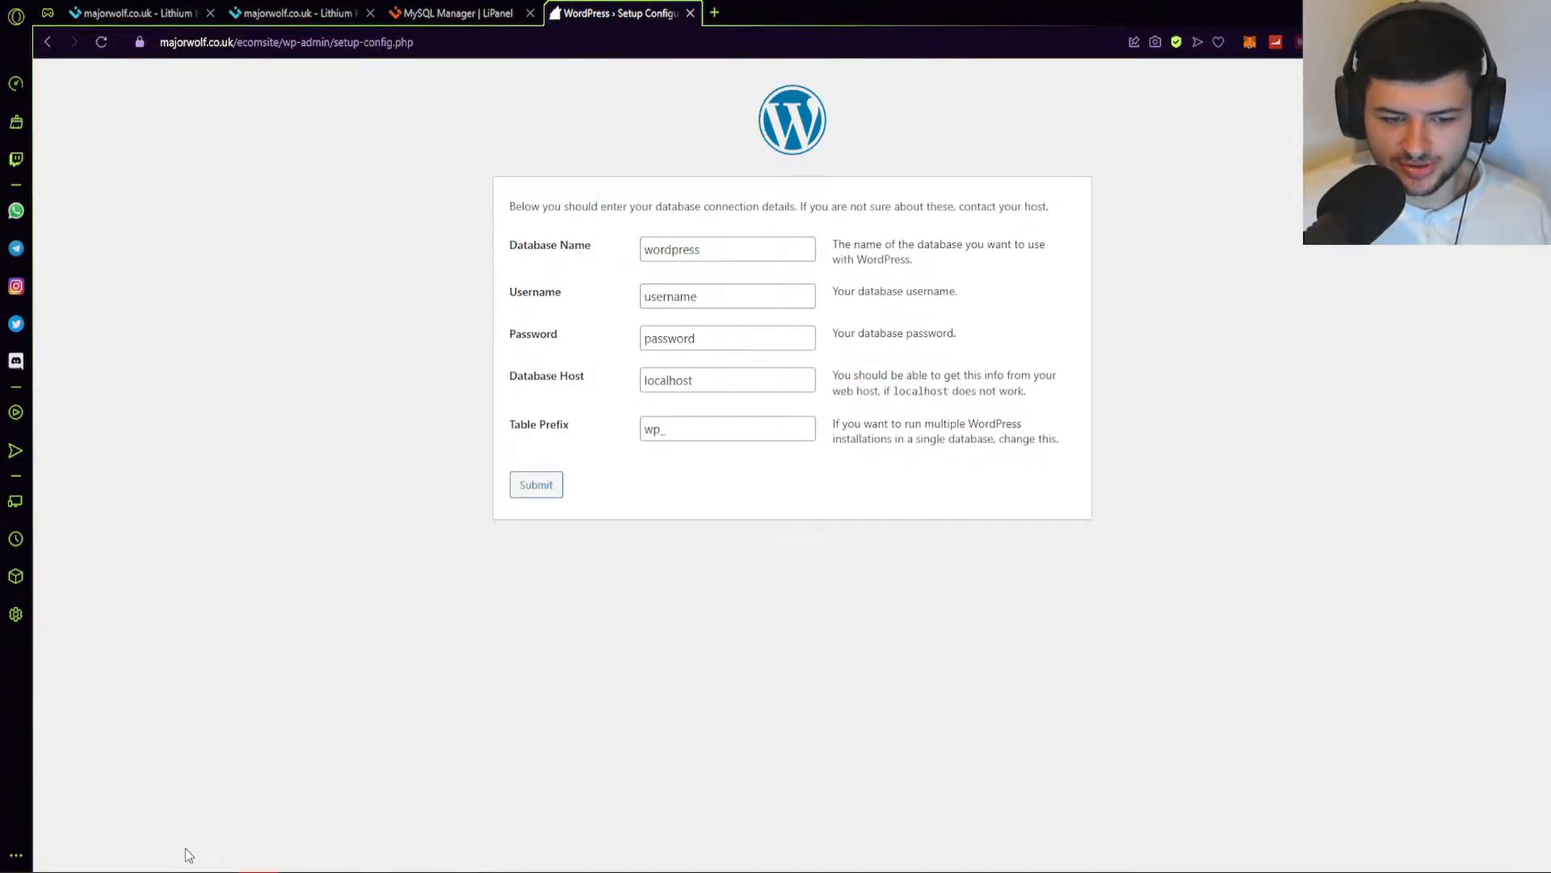
Paste the database name, username and password into the WordPress connection form.
left_click(697, 251)
key("ctrl+a")
key("ctrl+v")
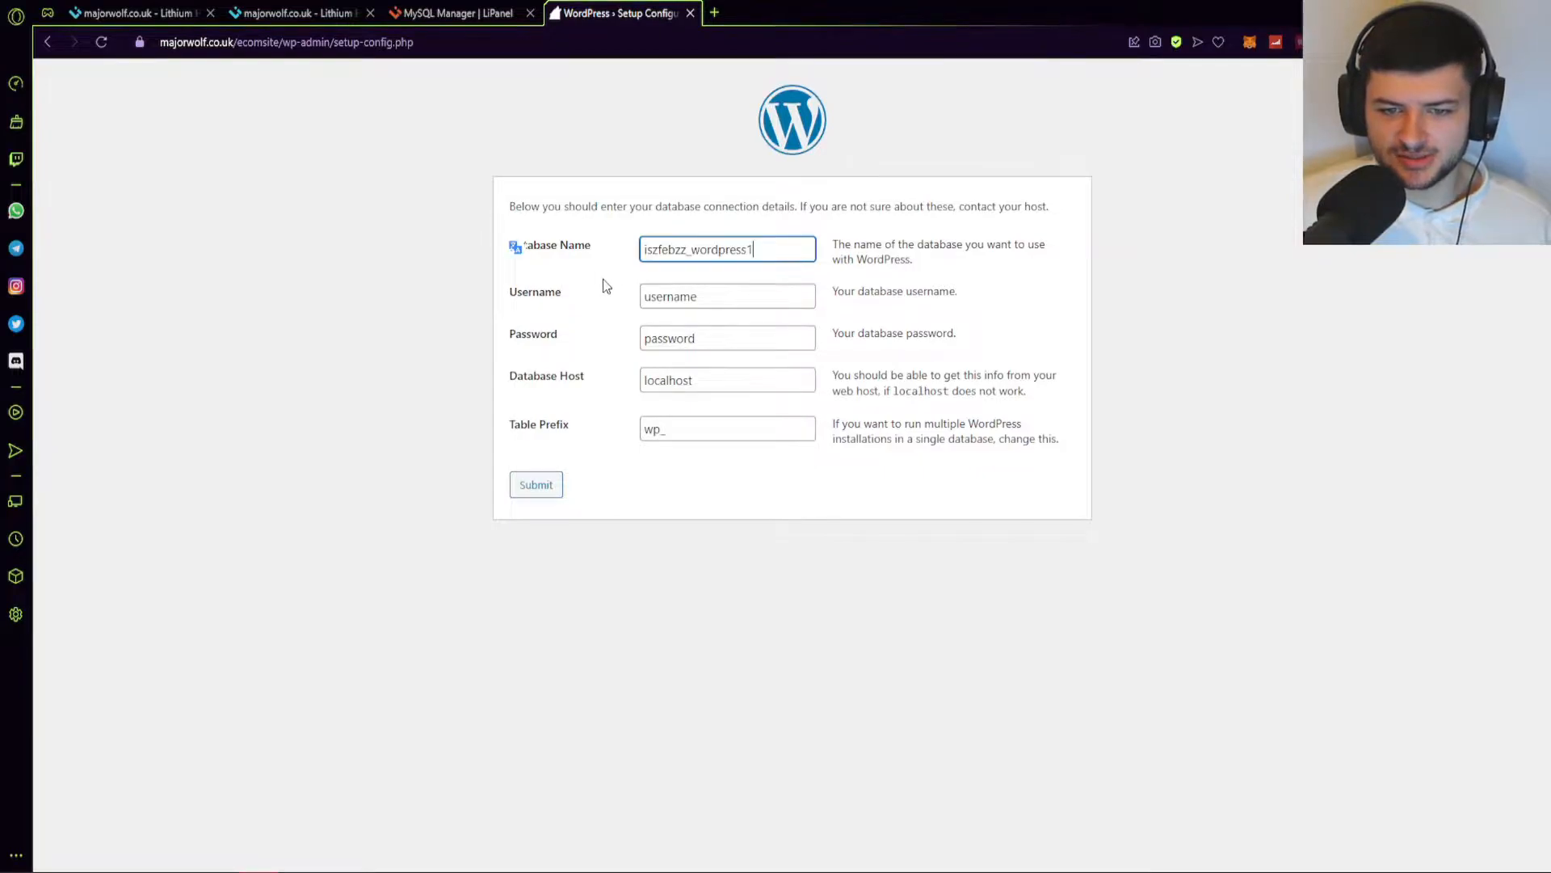
left_click(738, 303)
key("ctrl+a")
key("ctrl+v")
left_click_drag(713, 342, 520, 343)
left_click_drag(690, 295, 783, 366)
key("ctrl+c")
left_click(712, 339)
key("ctrl+a")
key("ctrl+v")
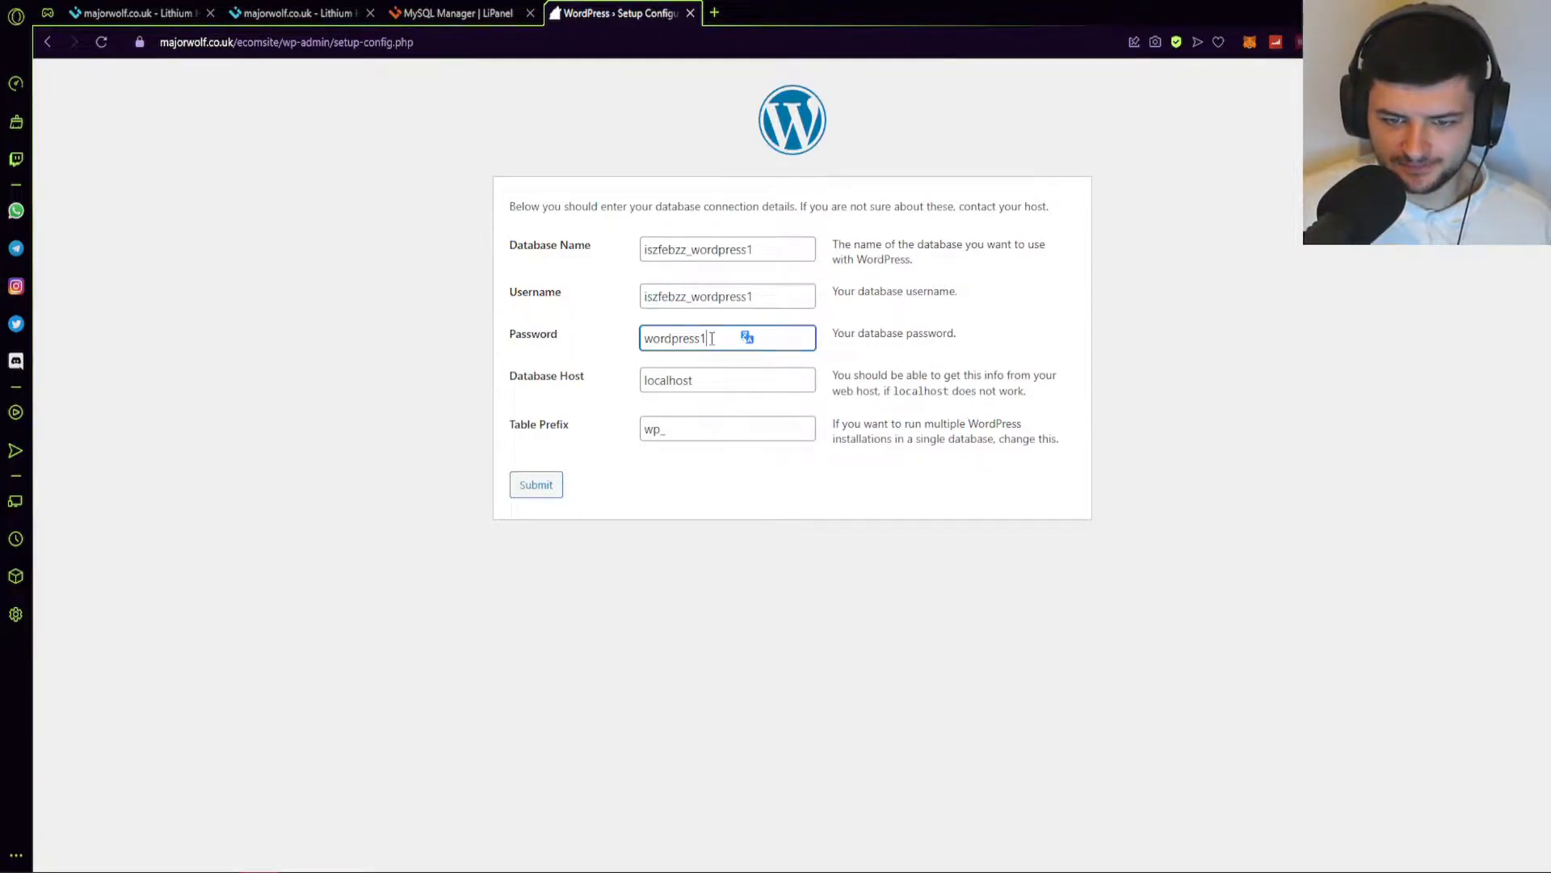
Leave Database Host as localhost and the table prefix as wp_.
key("Tab")
left_click(721, 378)
left_click_drag(720, 378, 560, 376)
left_click(701, 379)
left_click(742, 400)
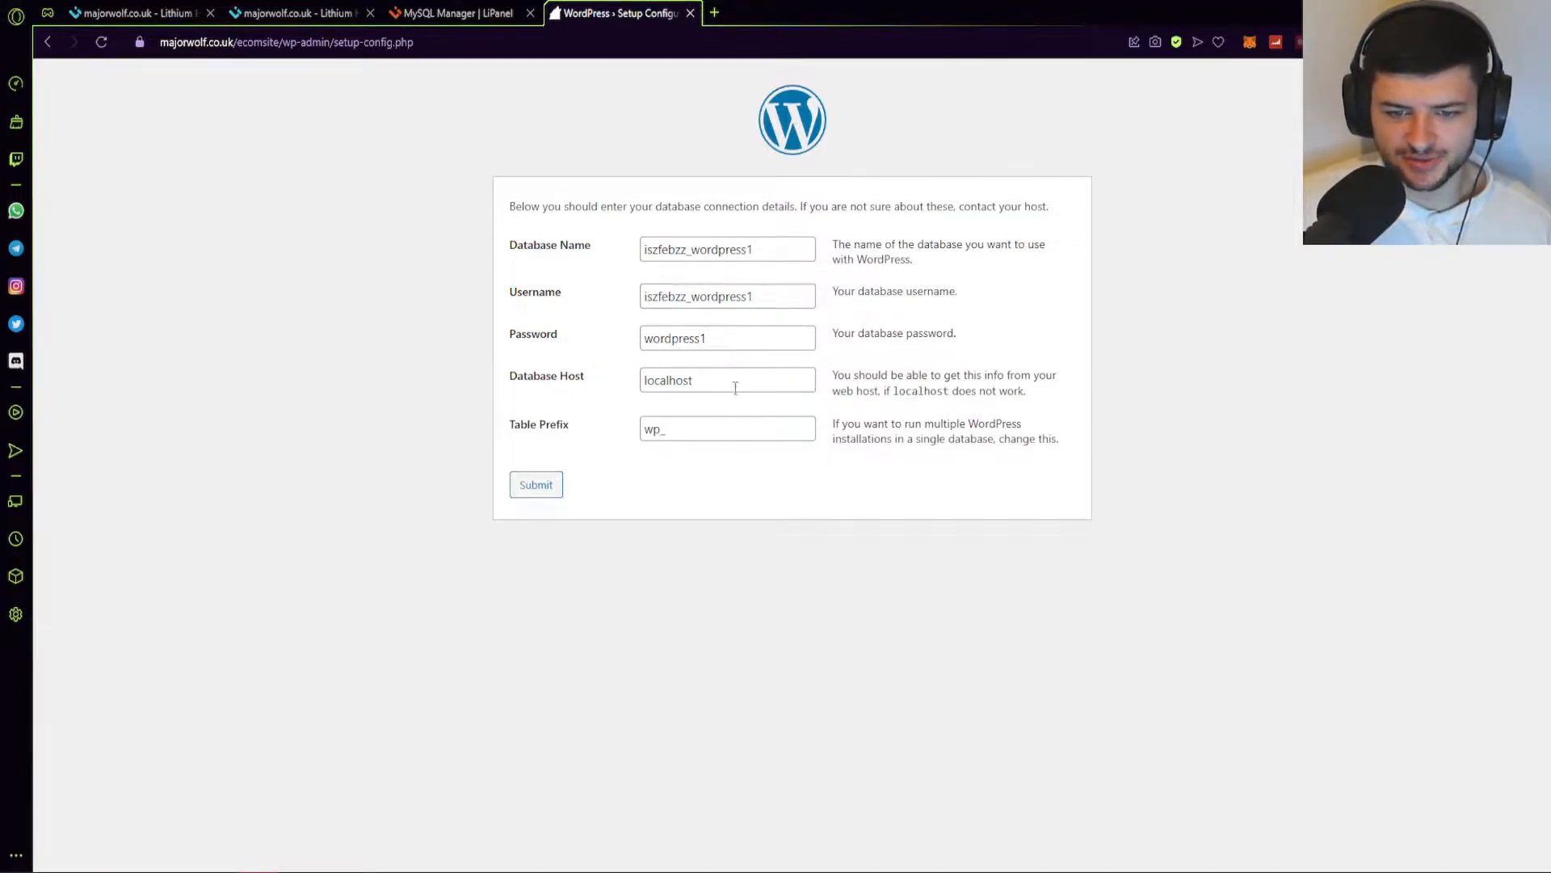
left_click_drag(735, 377, 630, 391)
left_click(817, 356)
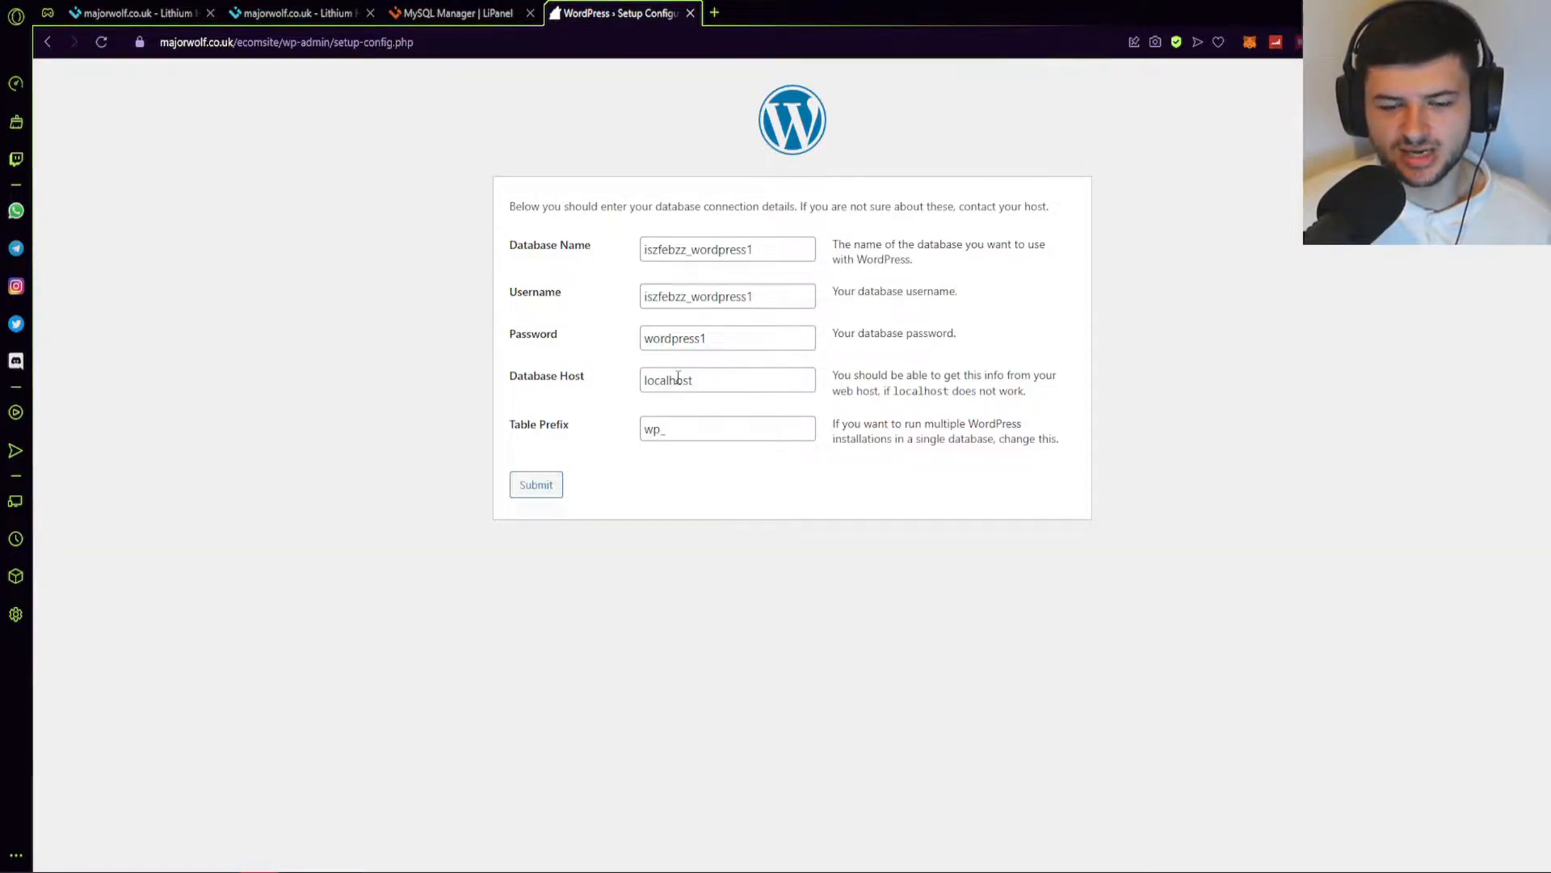
left_click_drag(833, 422, 1068, 480)
left_click(967, 433)
left_click_drag(951, 425, 978, 425)
left_click(904, 429)
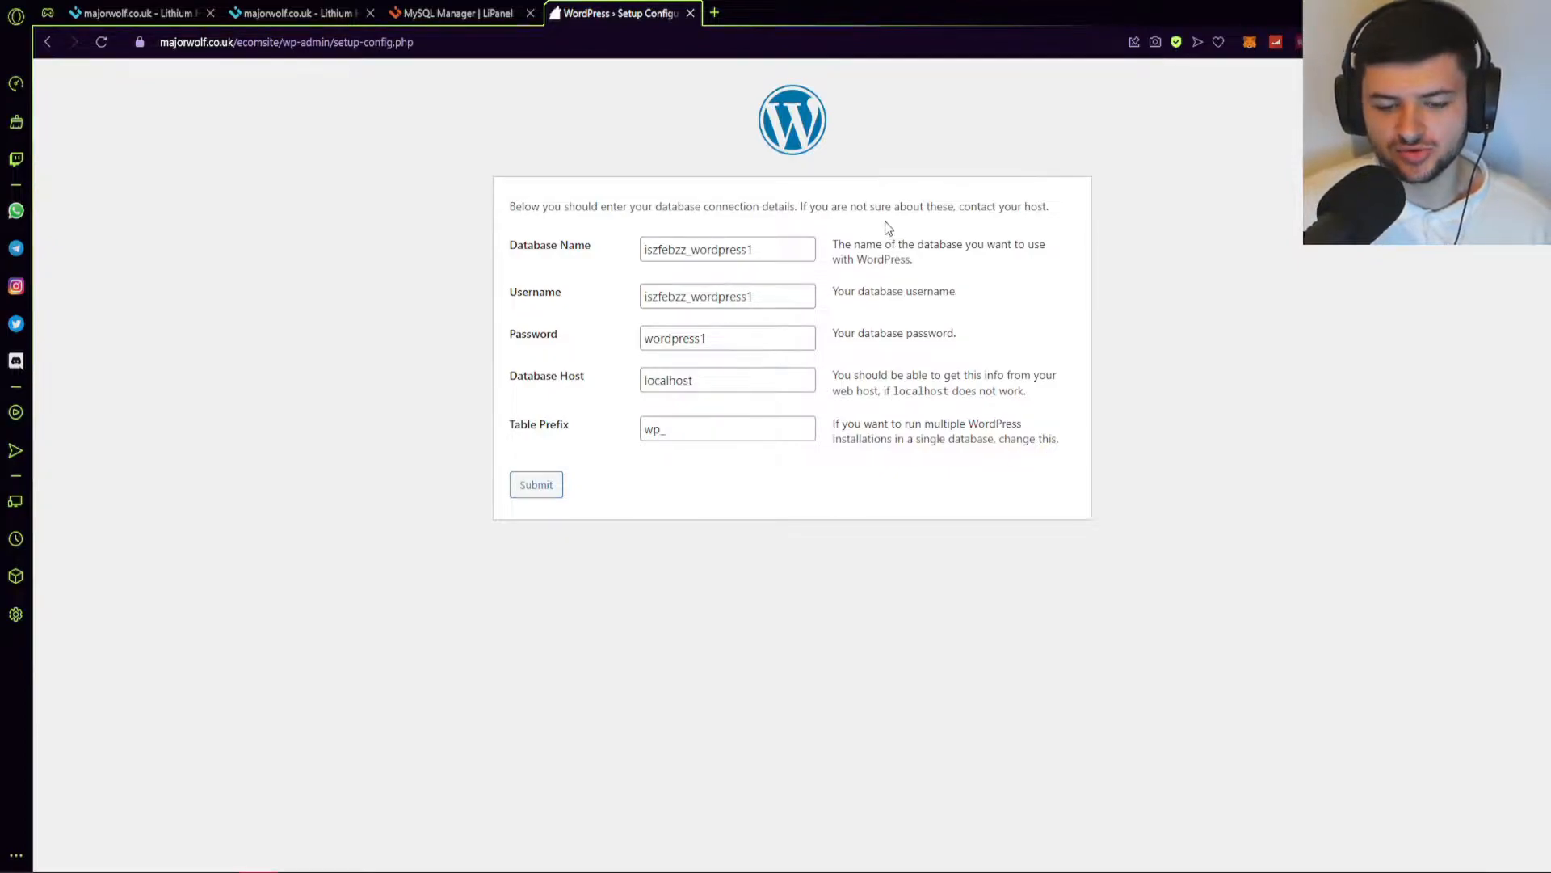
Submit the form, then grant the wordpress1 user Read and Write on the wordpress1 database.
left_click(533, 486)
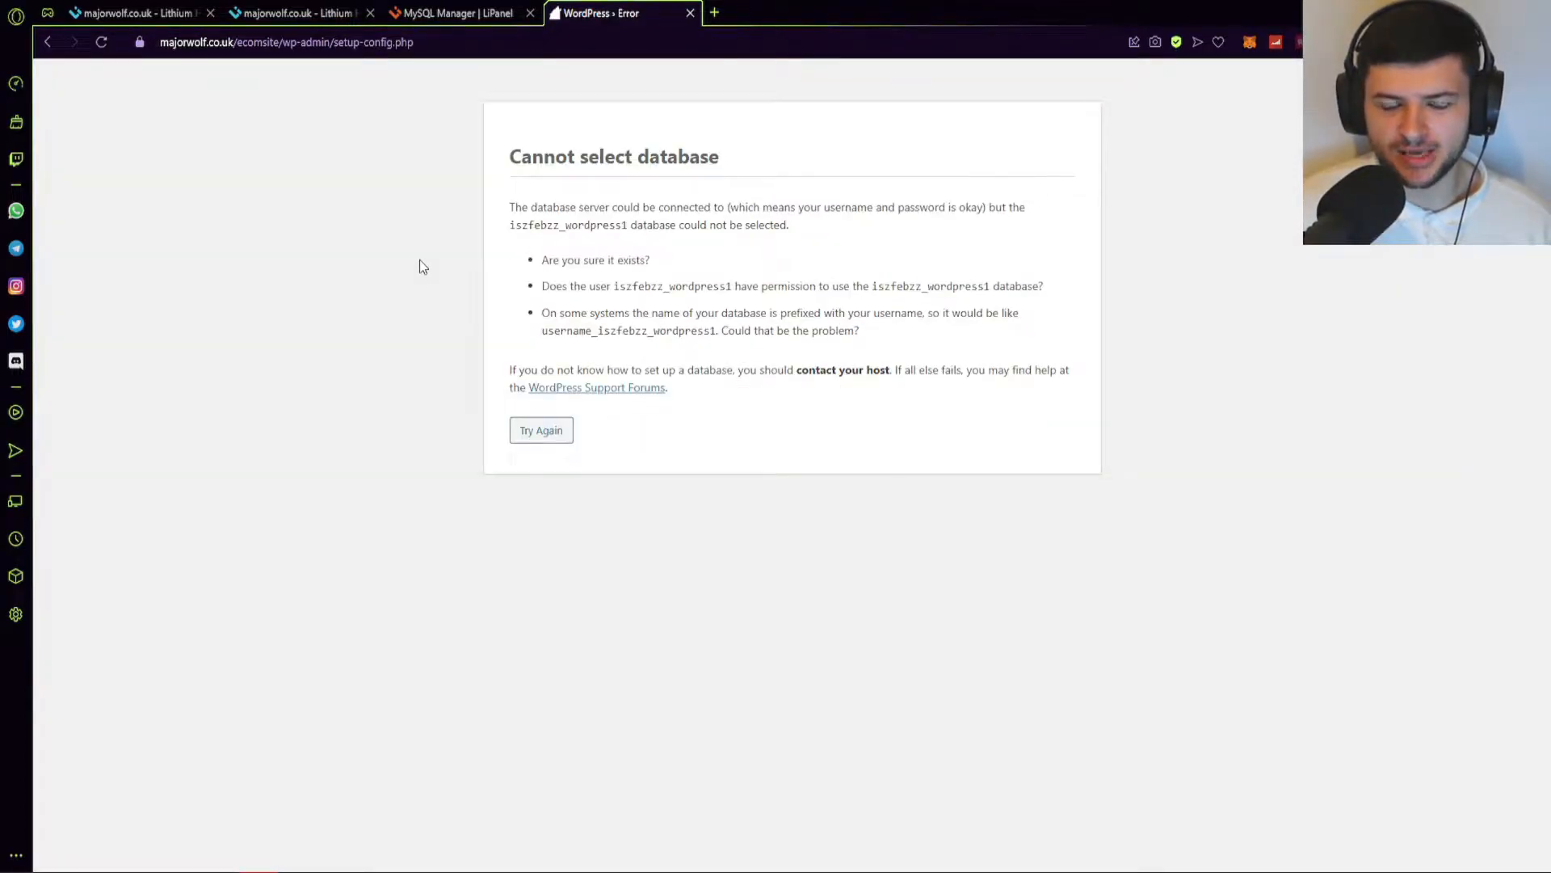
key("ctrl+shift+Tab")
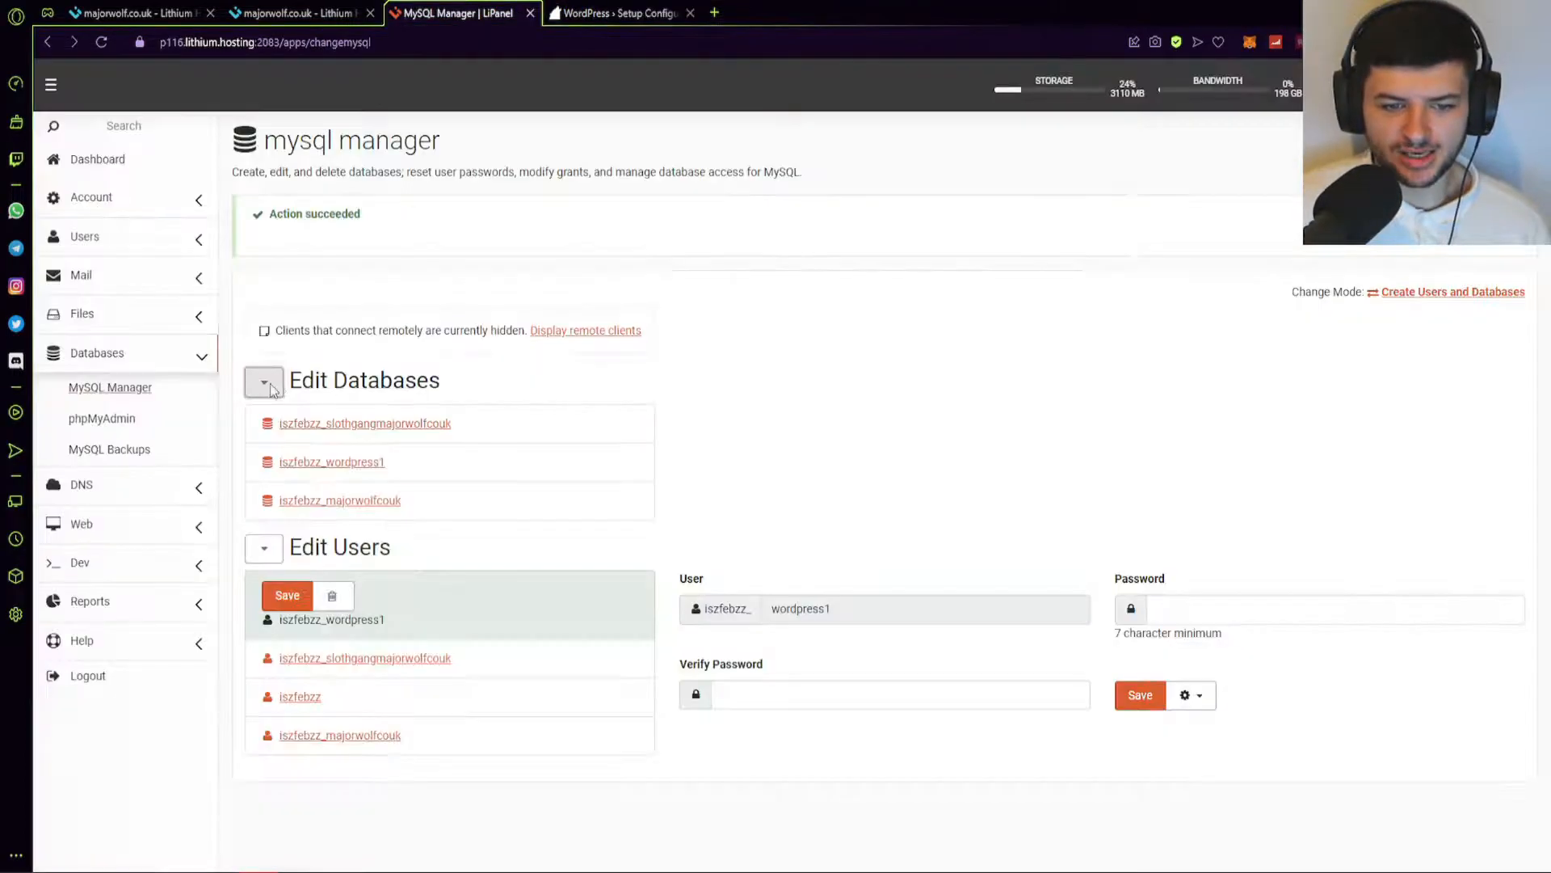
left_click(323, 464)
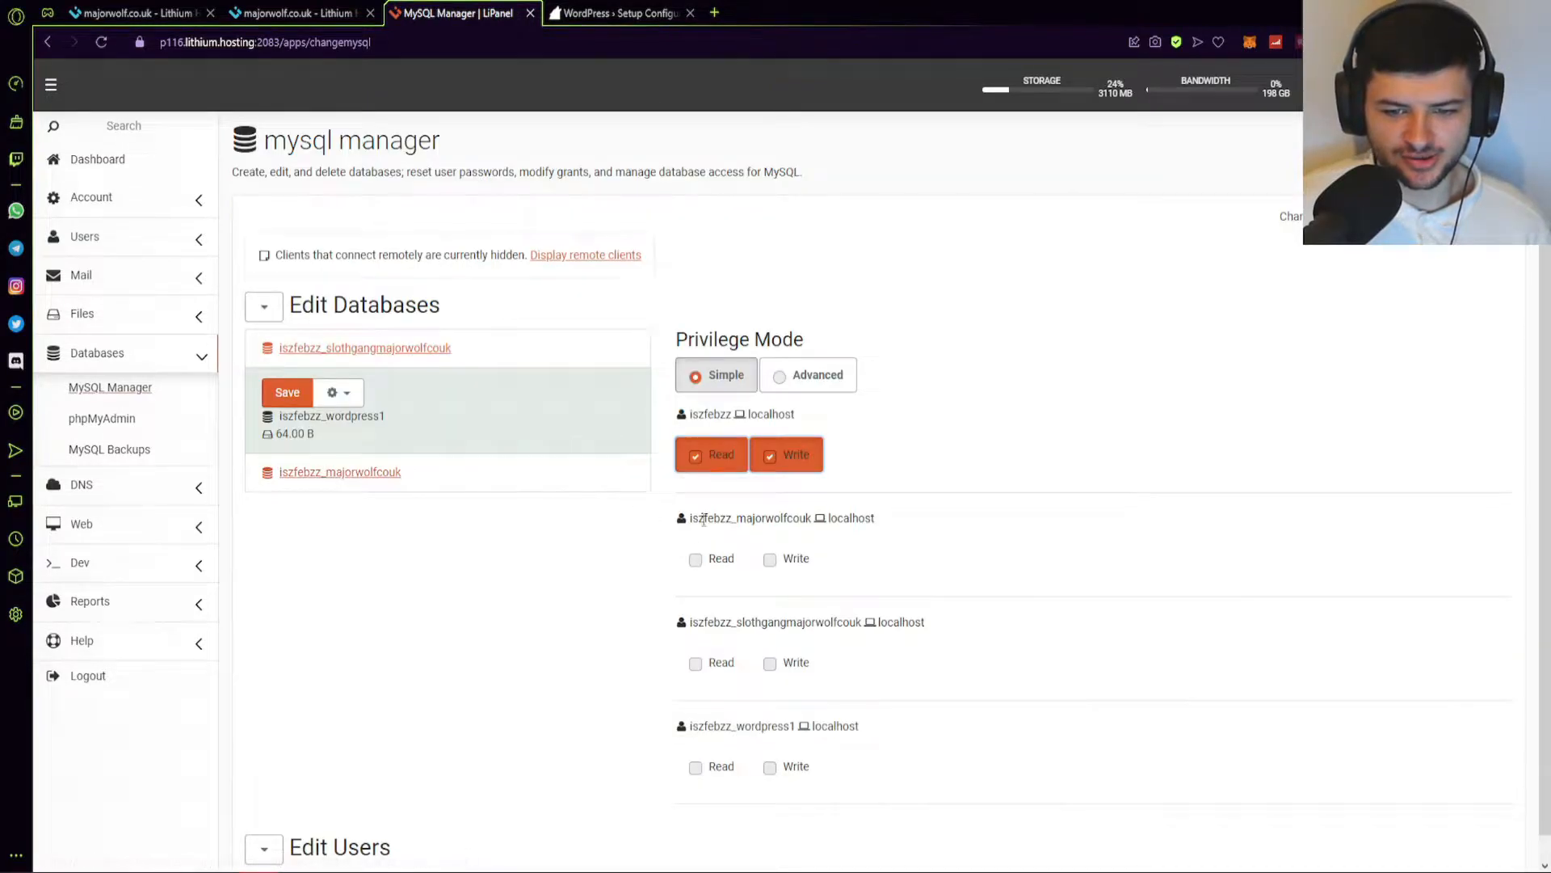
left_click(697, 561)
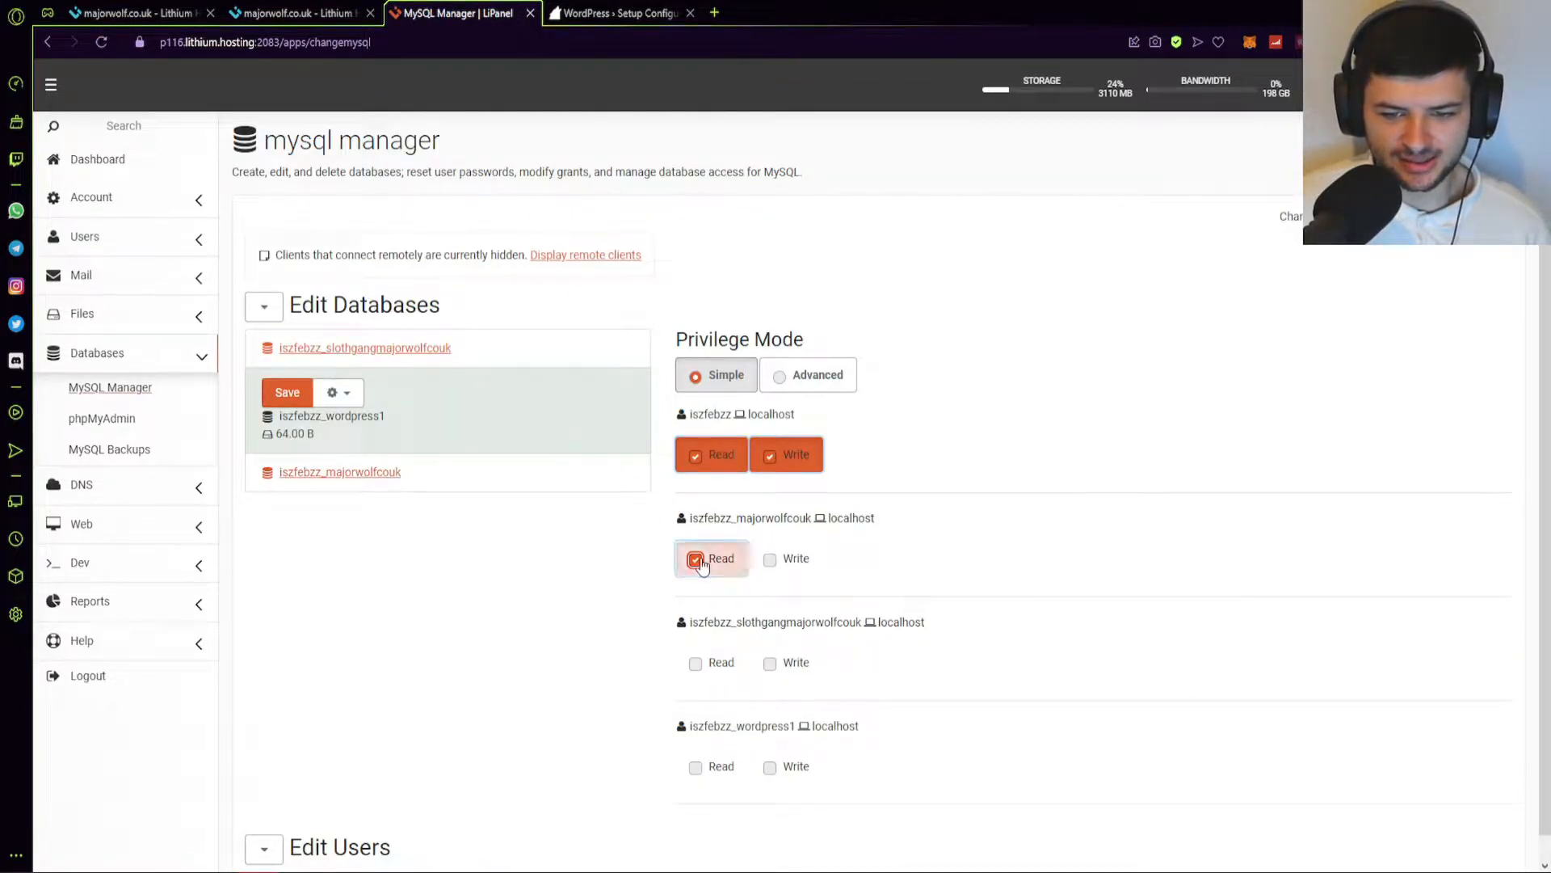
left_click(696, 560)
left_click(717, 766)
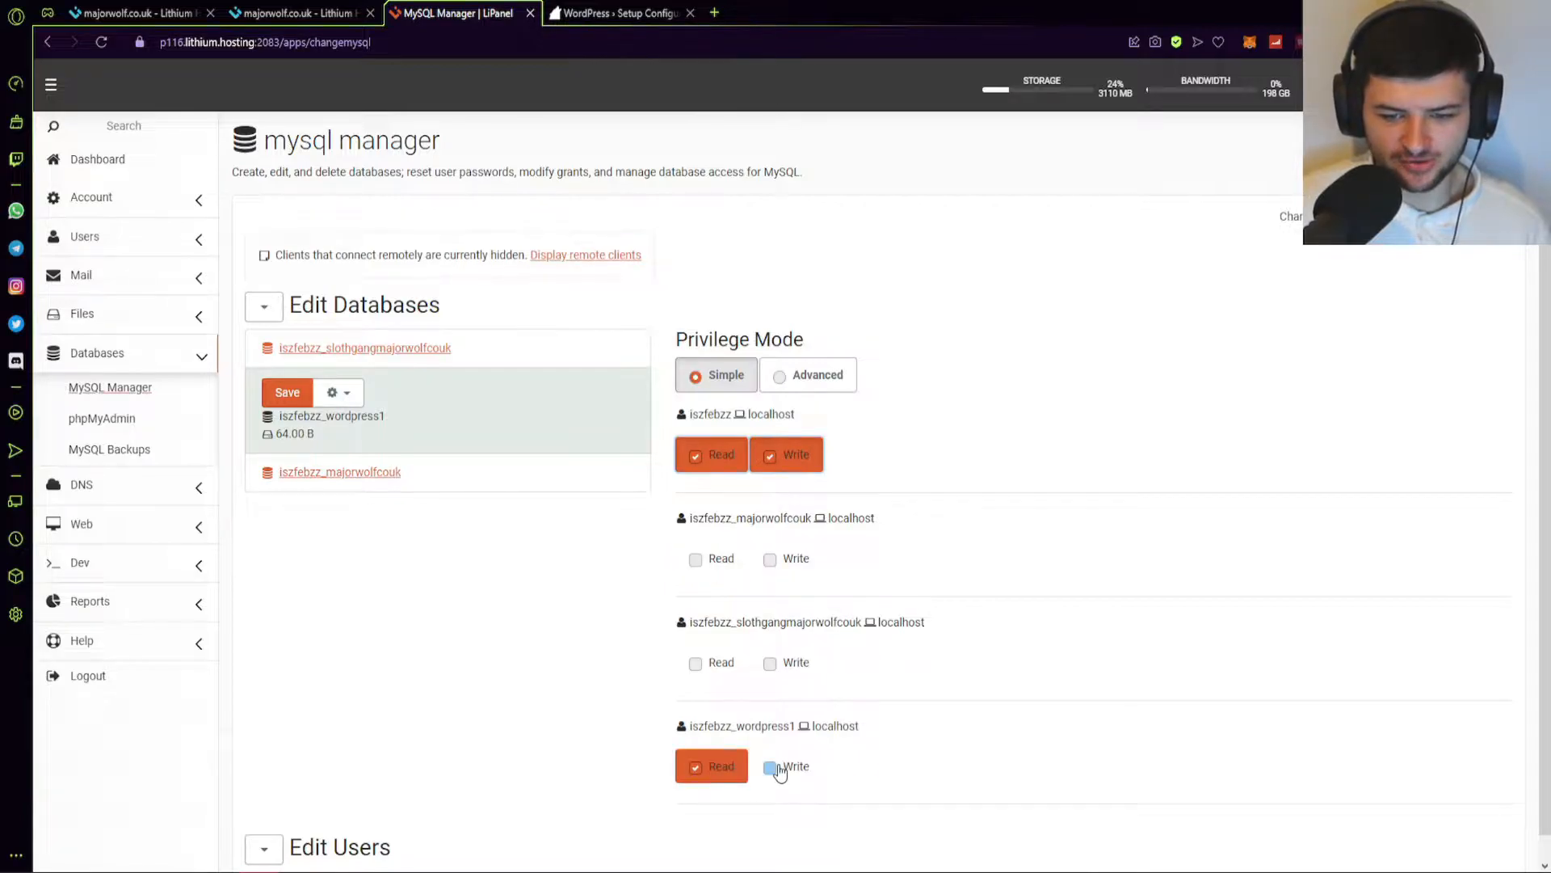
left_click(772, 767)
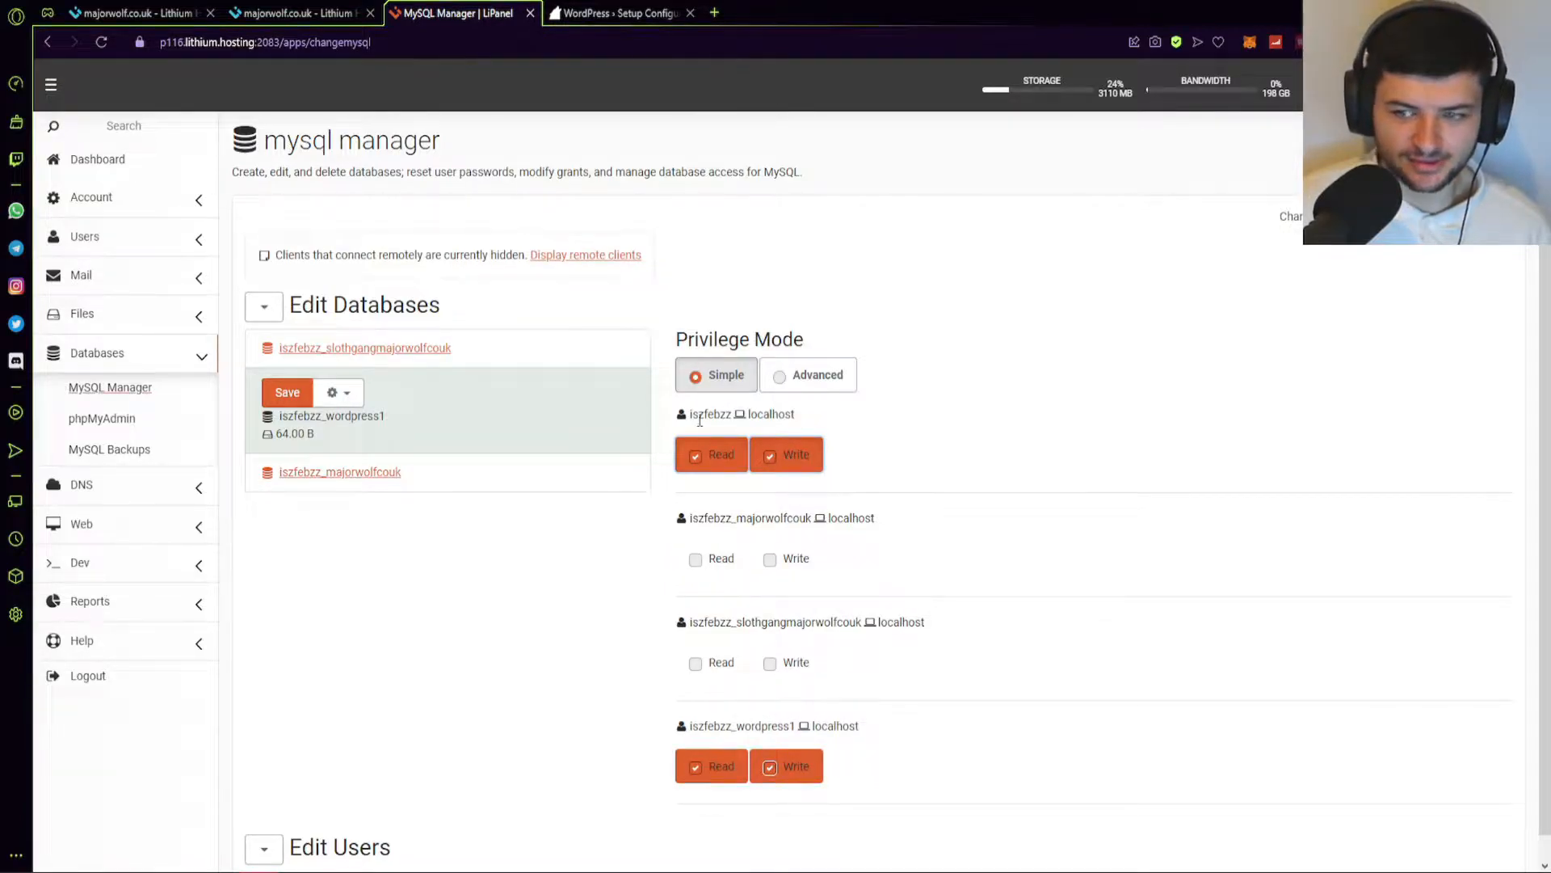
left_click(288, 393)
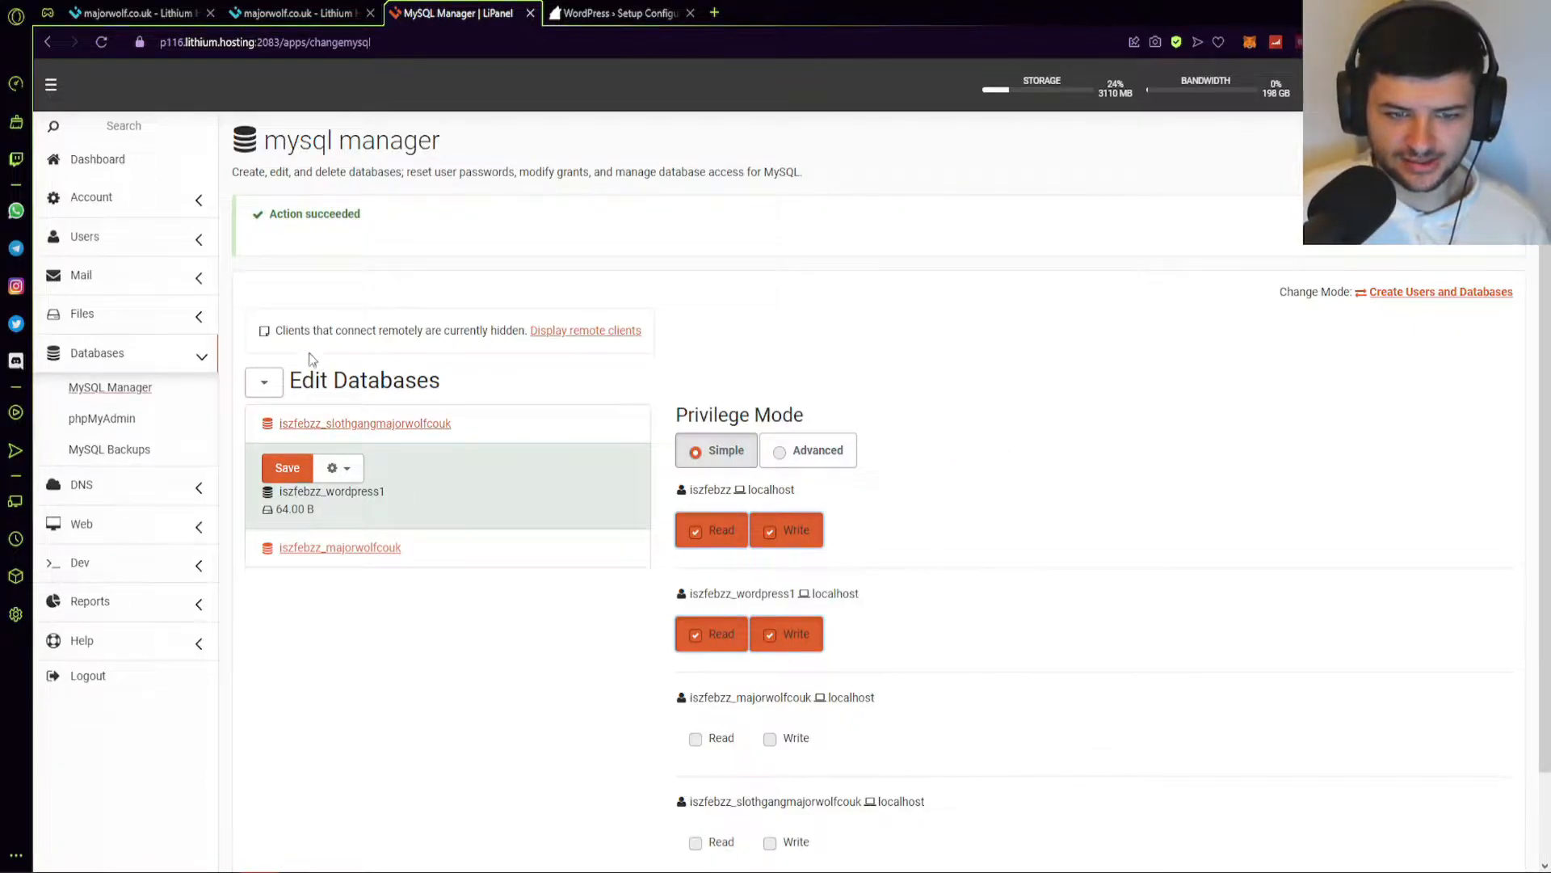
Open the wordpress1 user's settings under Edit Users, then resubmit the WordPress connection details.
left_click(263, 382)
left_click(263, 356)
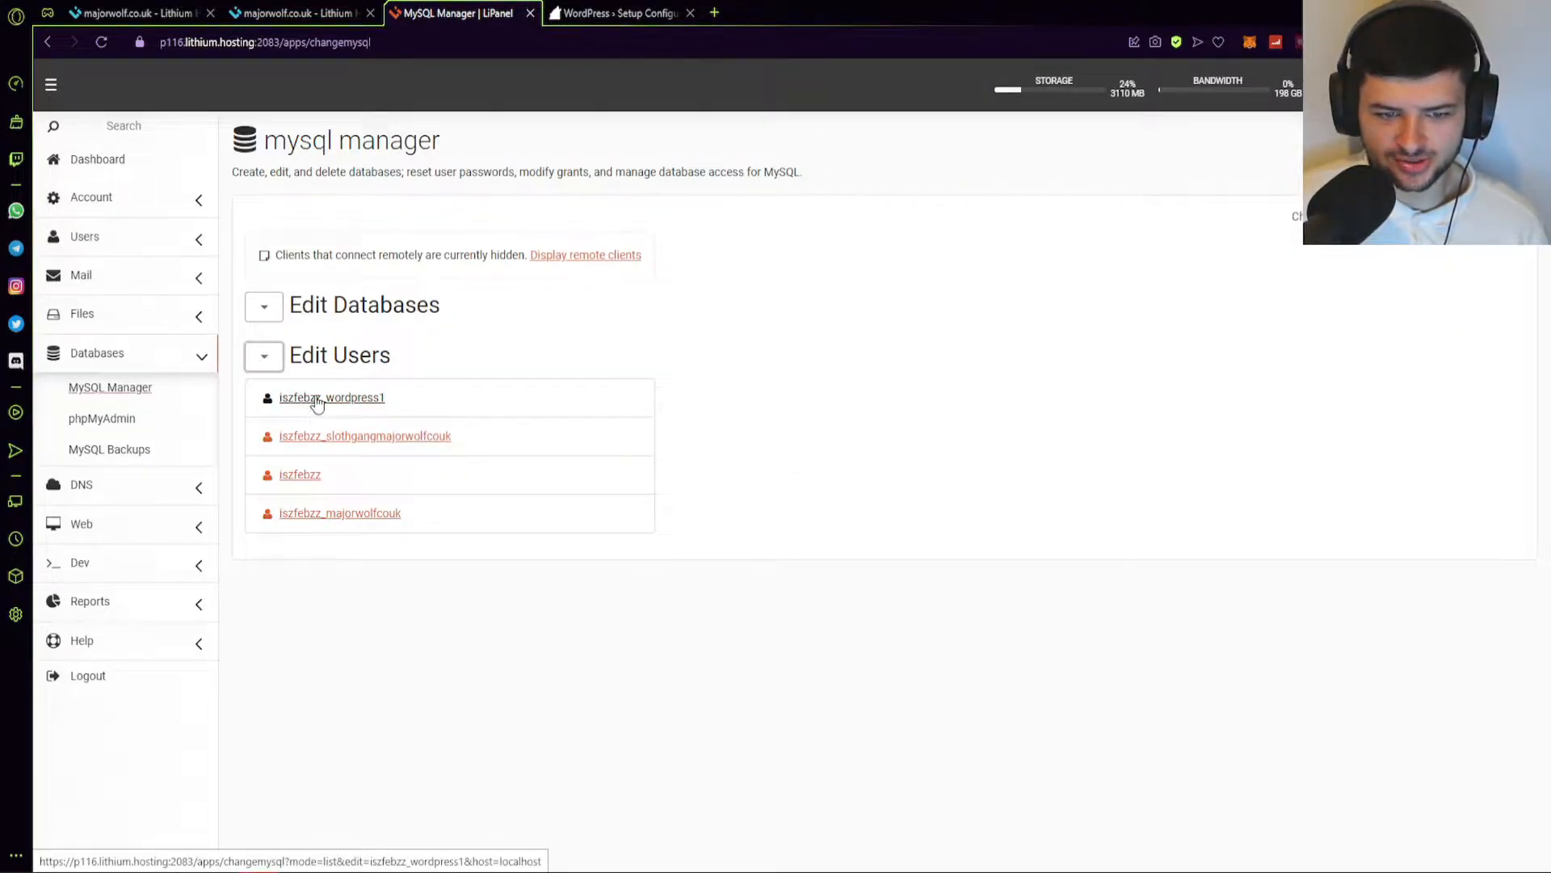
left_click(353, 401)
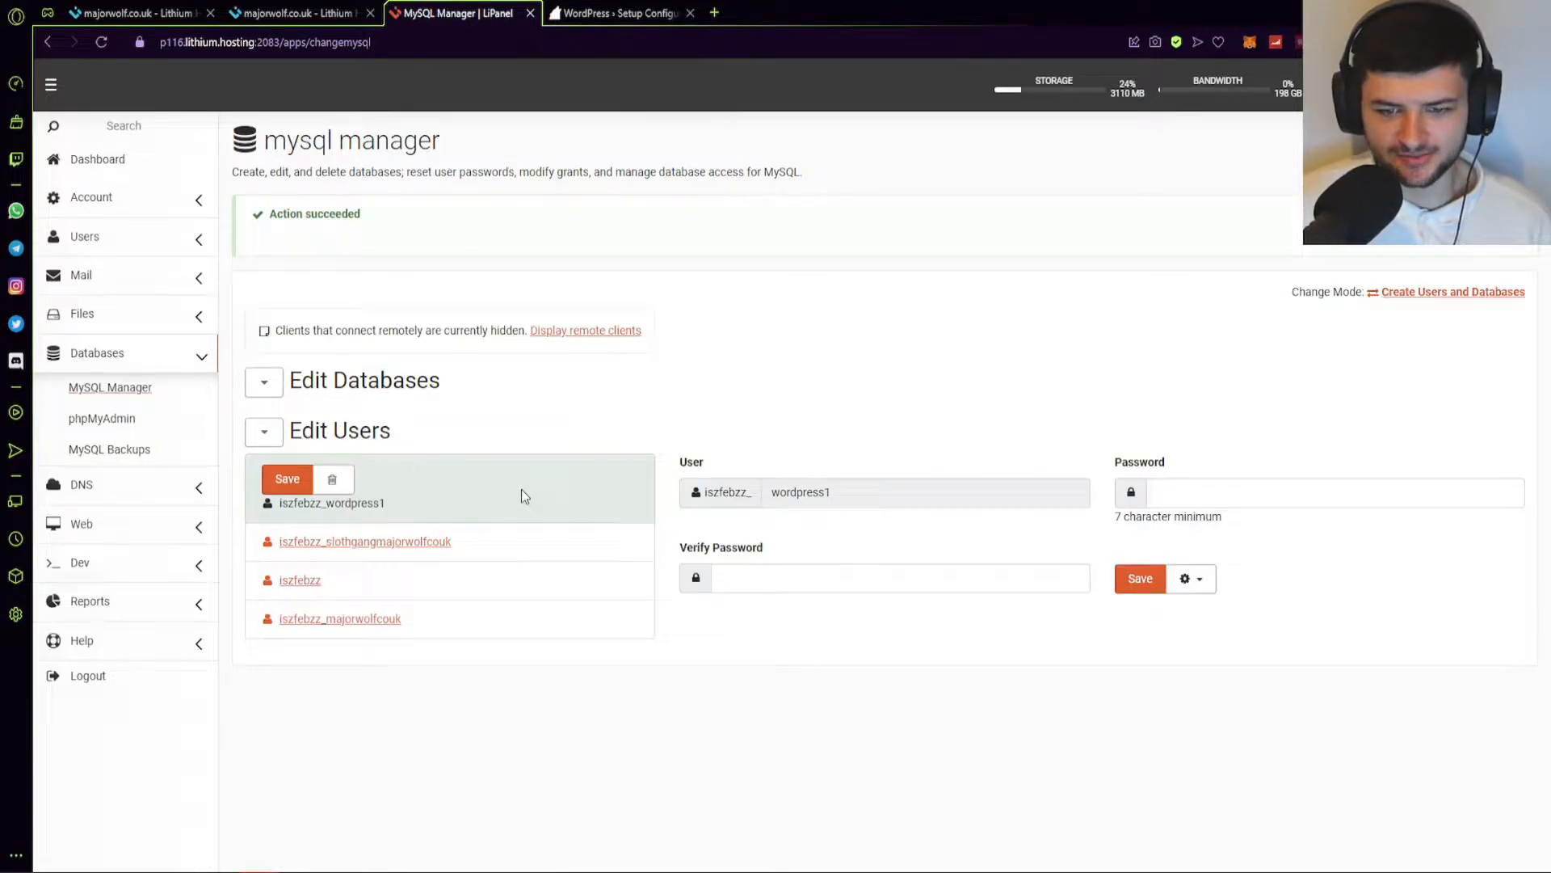
key("ctrl+Tab")
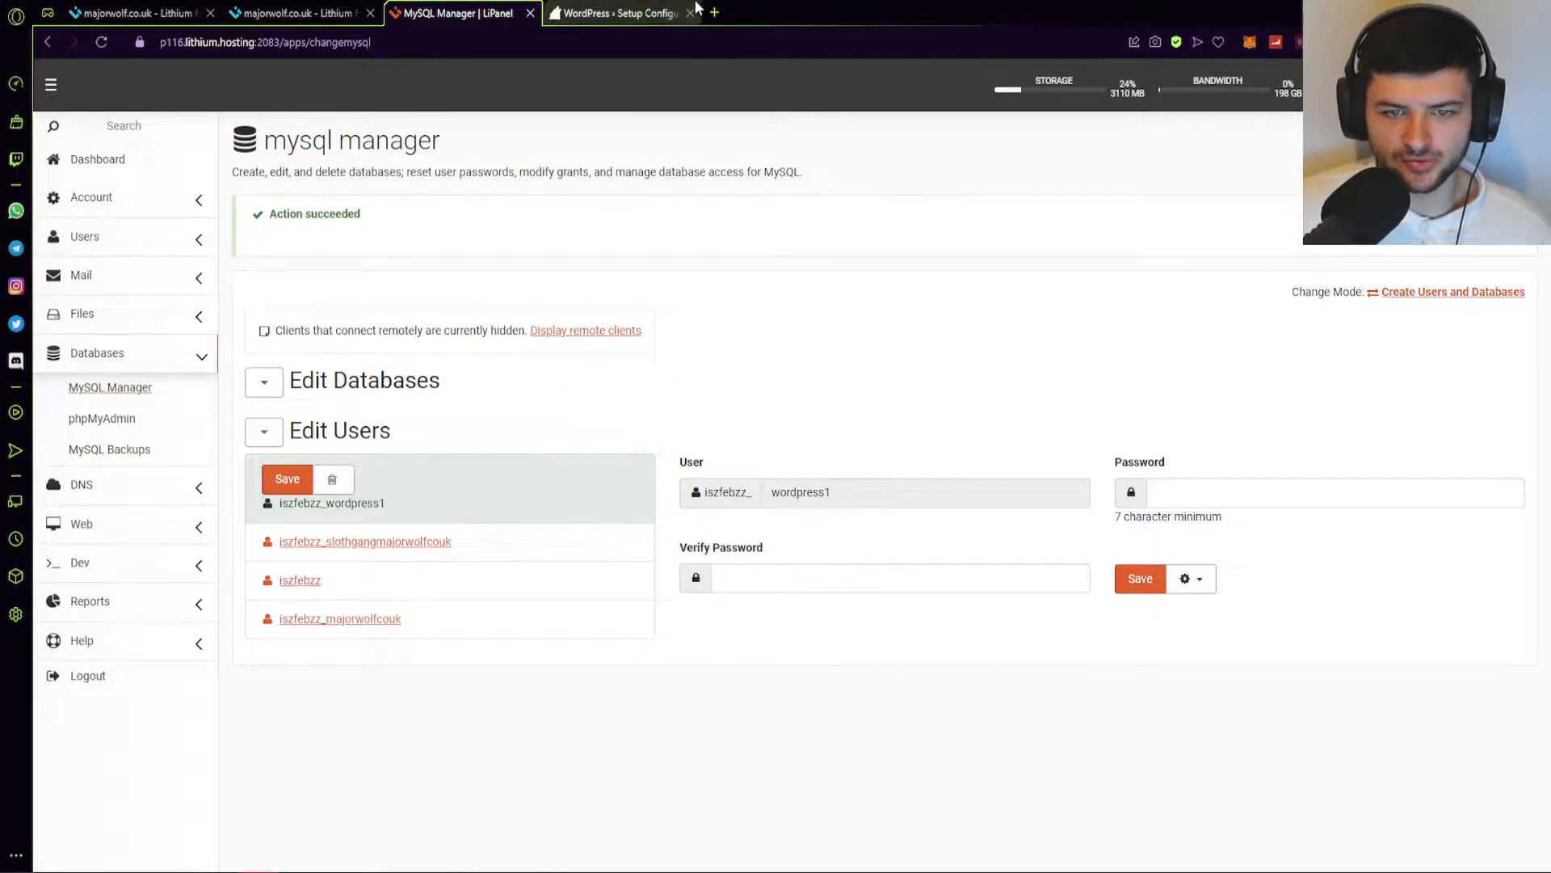
key("Tab")
key("Tab")
left_click(554, 493)
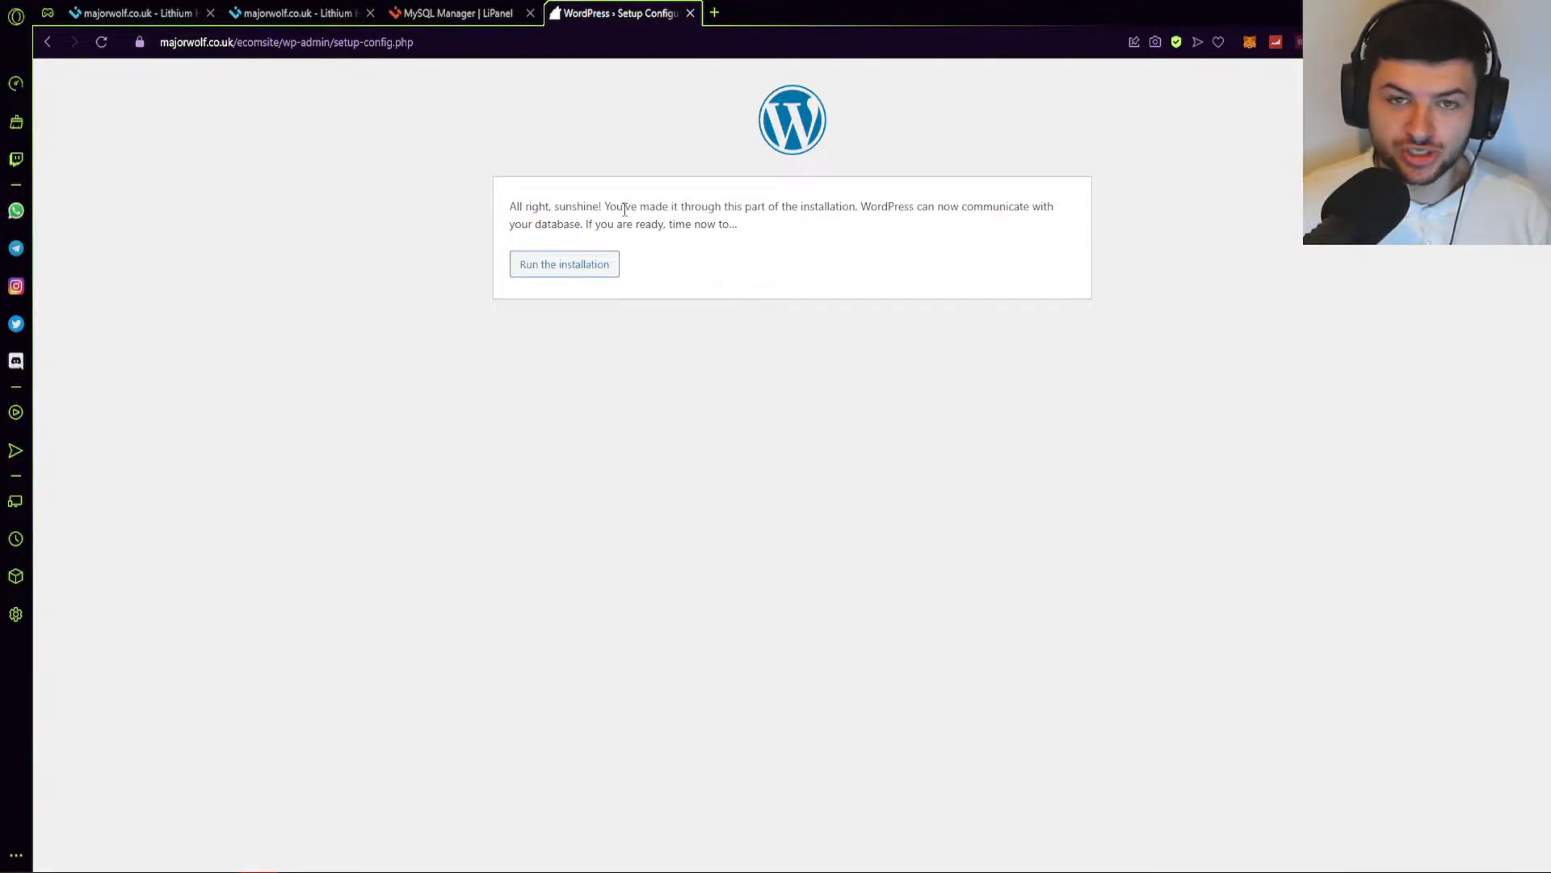
Run the WordPress installation and bring the credentials note over the site information form.
left_click(580, 265)
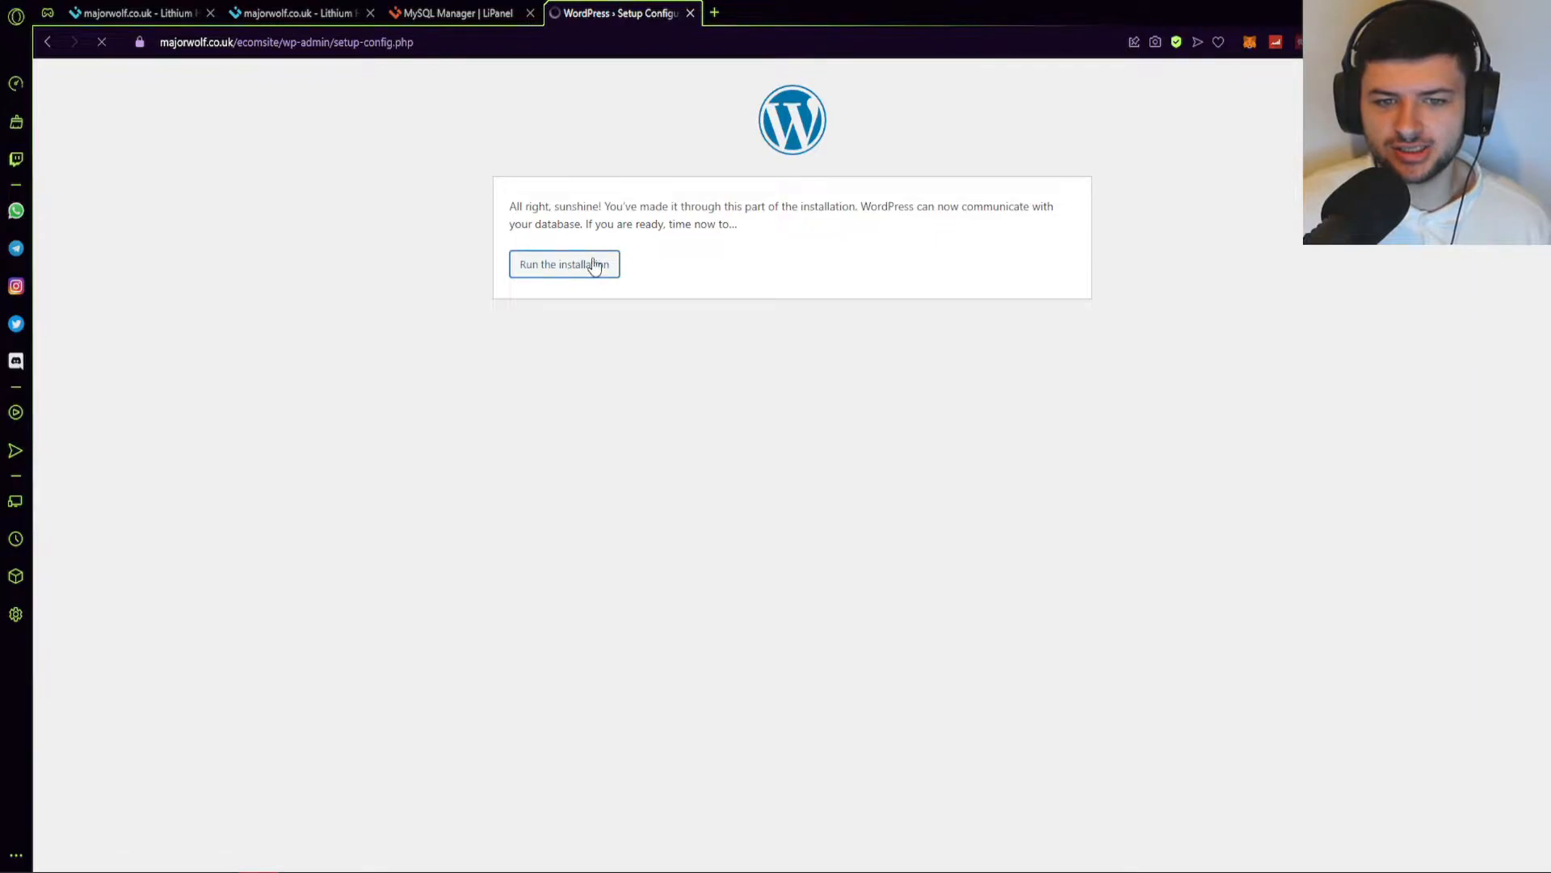
left_click(737, 399)
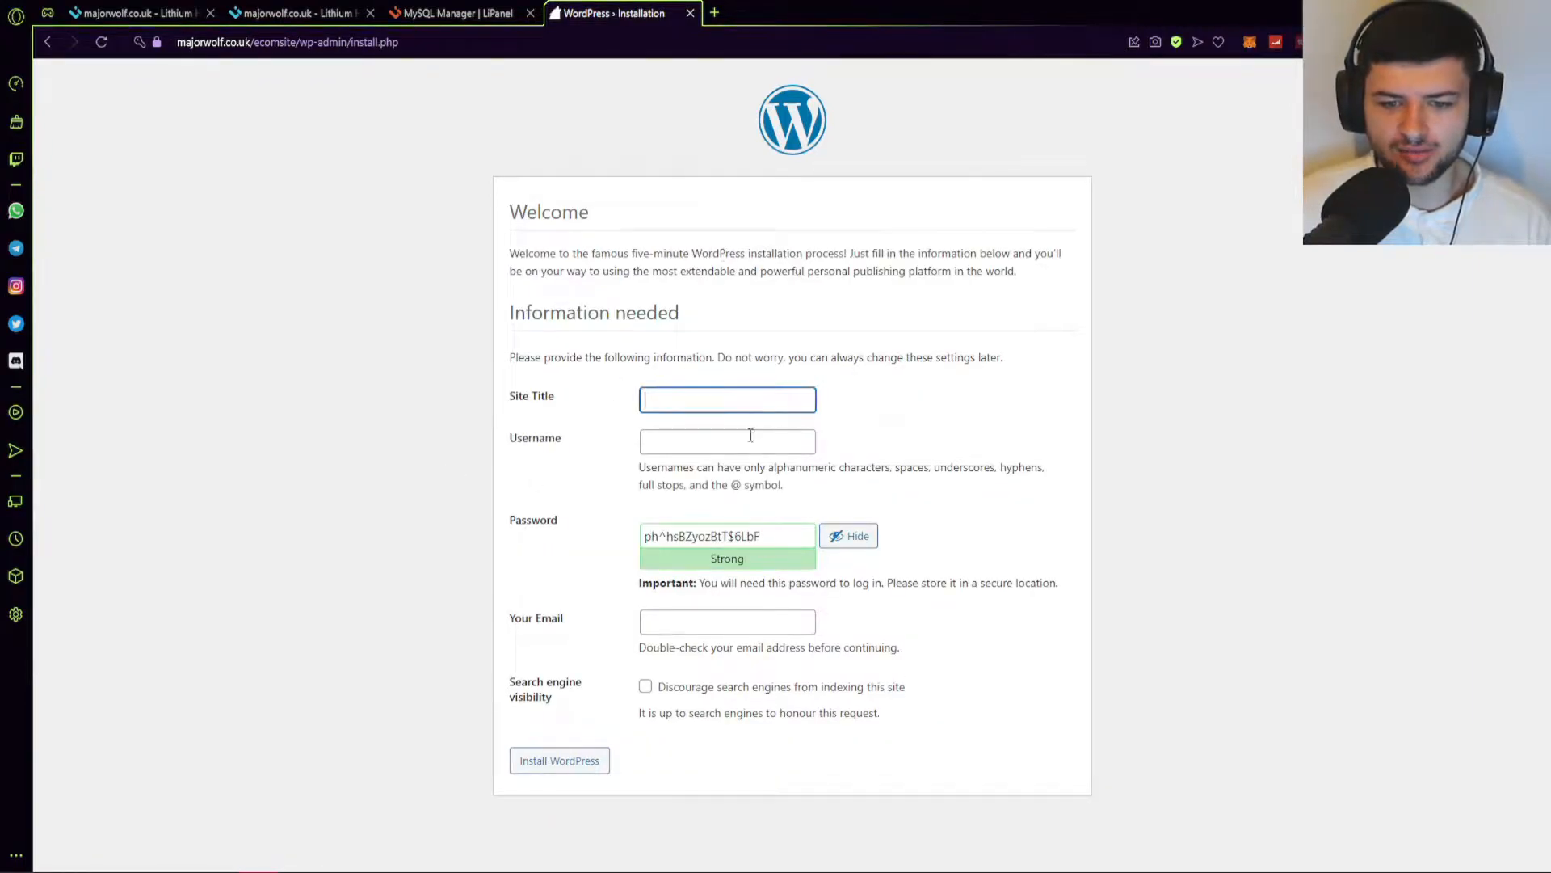
key("alt+Tab")
left_click_drag(705, 317, 713, 315)
left_click(789, 280)
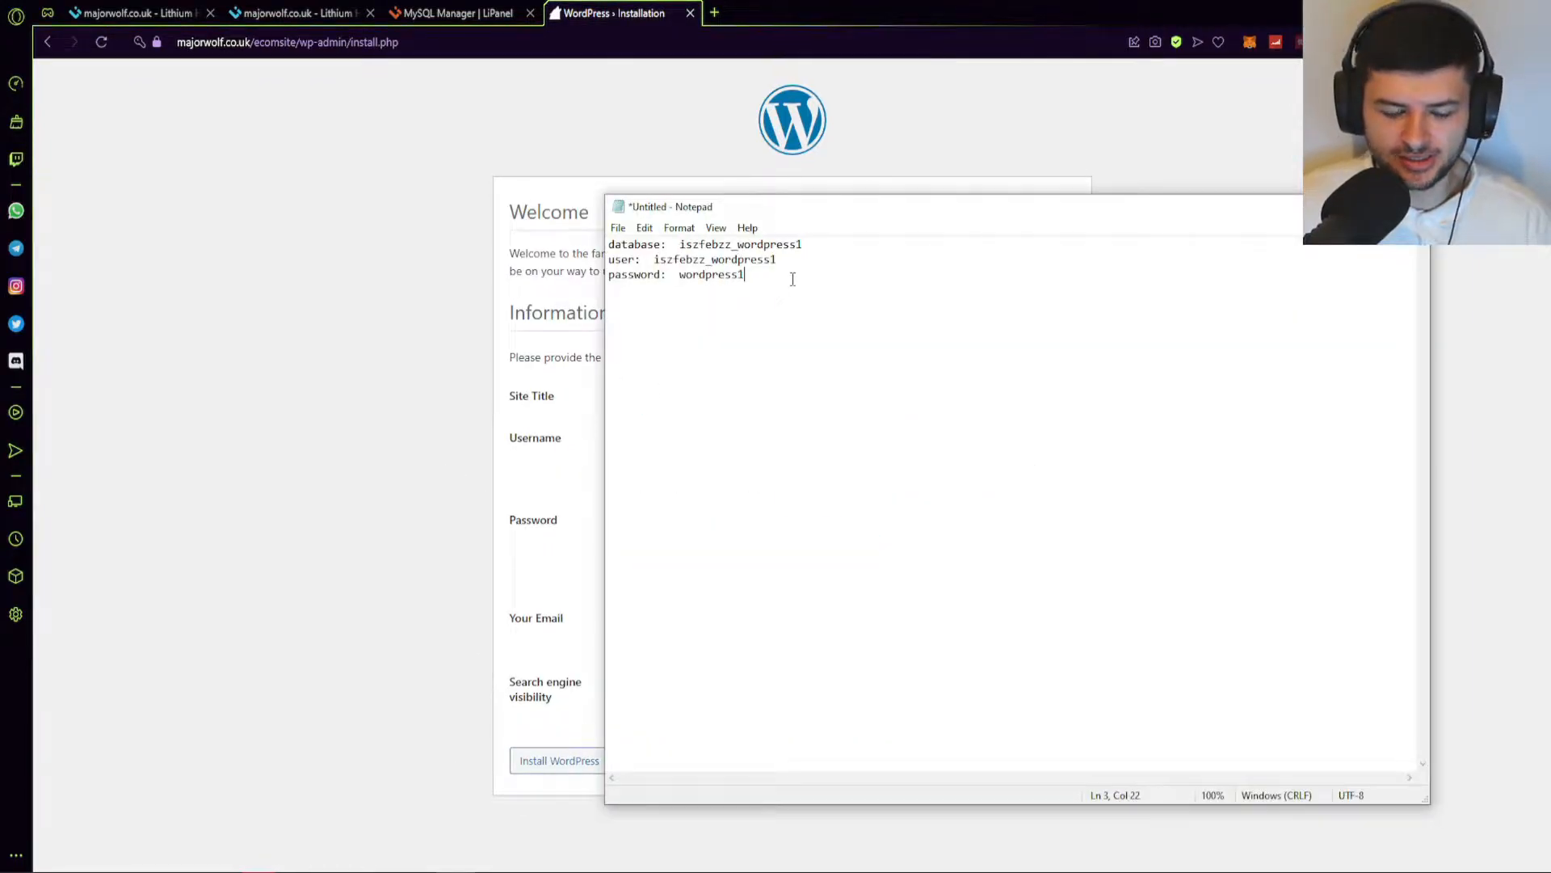
Add the headings 'MySql Database:' and 'Wordpress Installation Information:' to the Notepad notes.
left_click(610, 244)
key("Return")
key("Return")
left_click(694, 240)
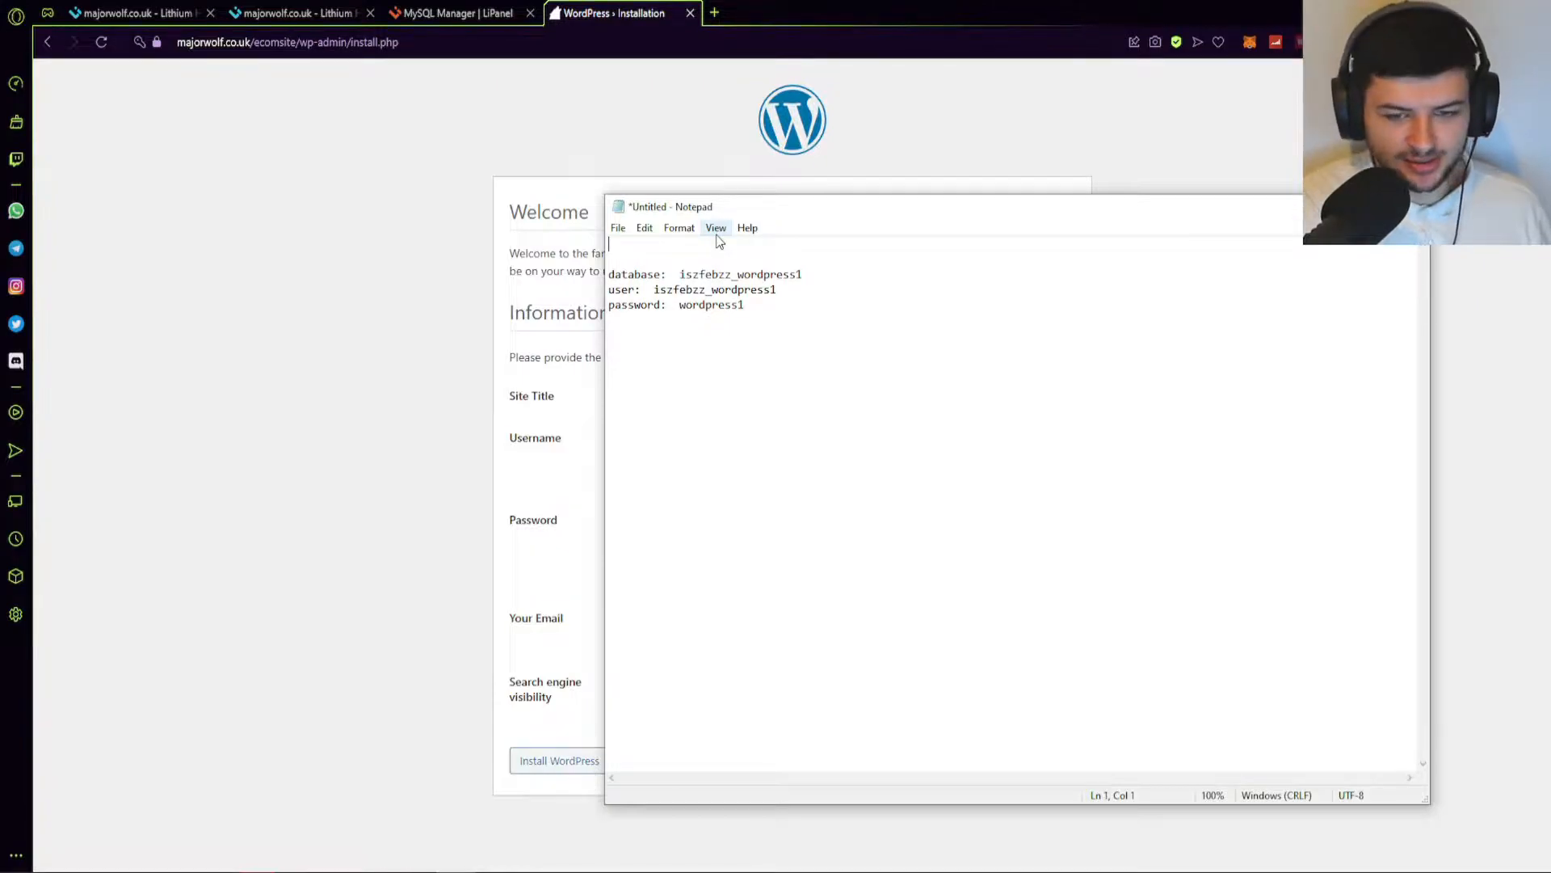
type("MySql Database:")
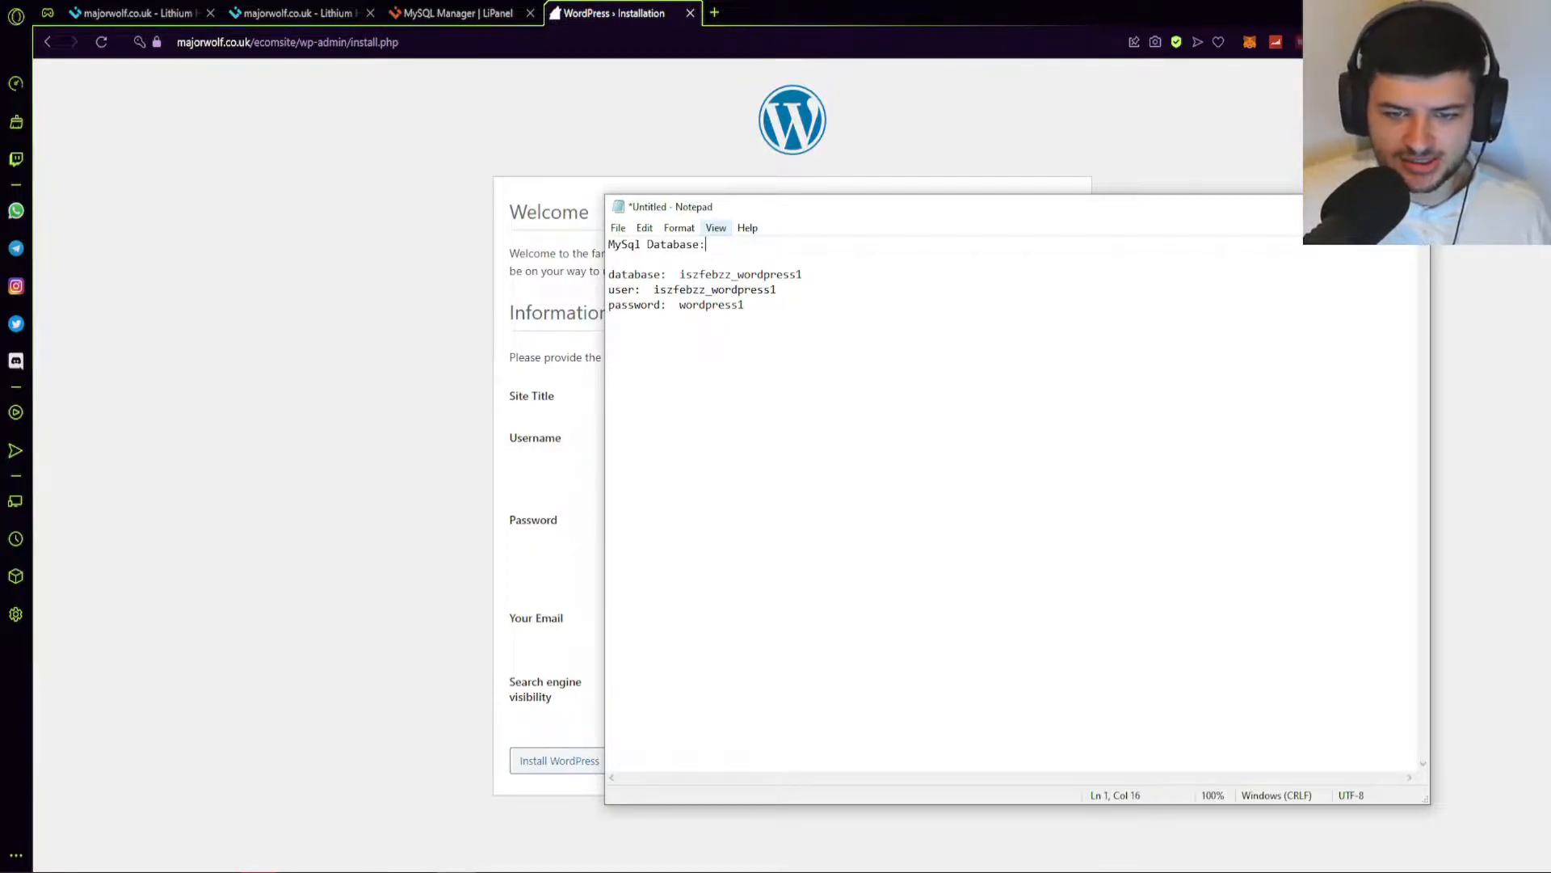
left_click(695, 263)
key("Delete")
key("ctrl+a")
left_click(796, 328)
type("Wordpress In")
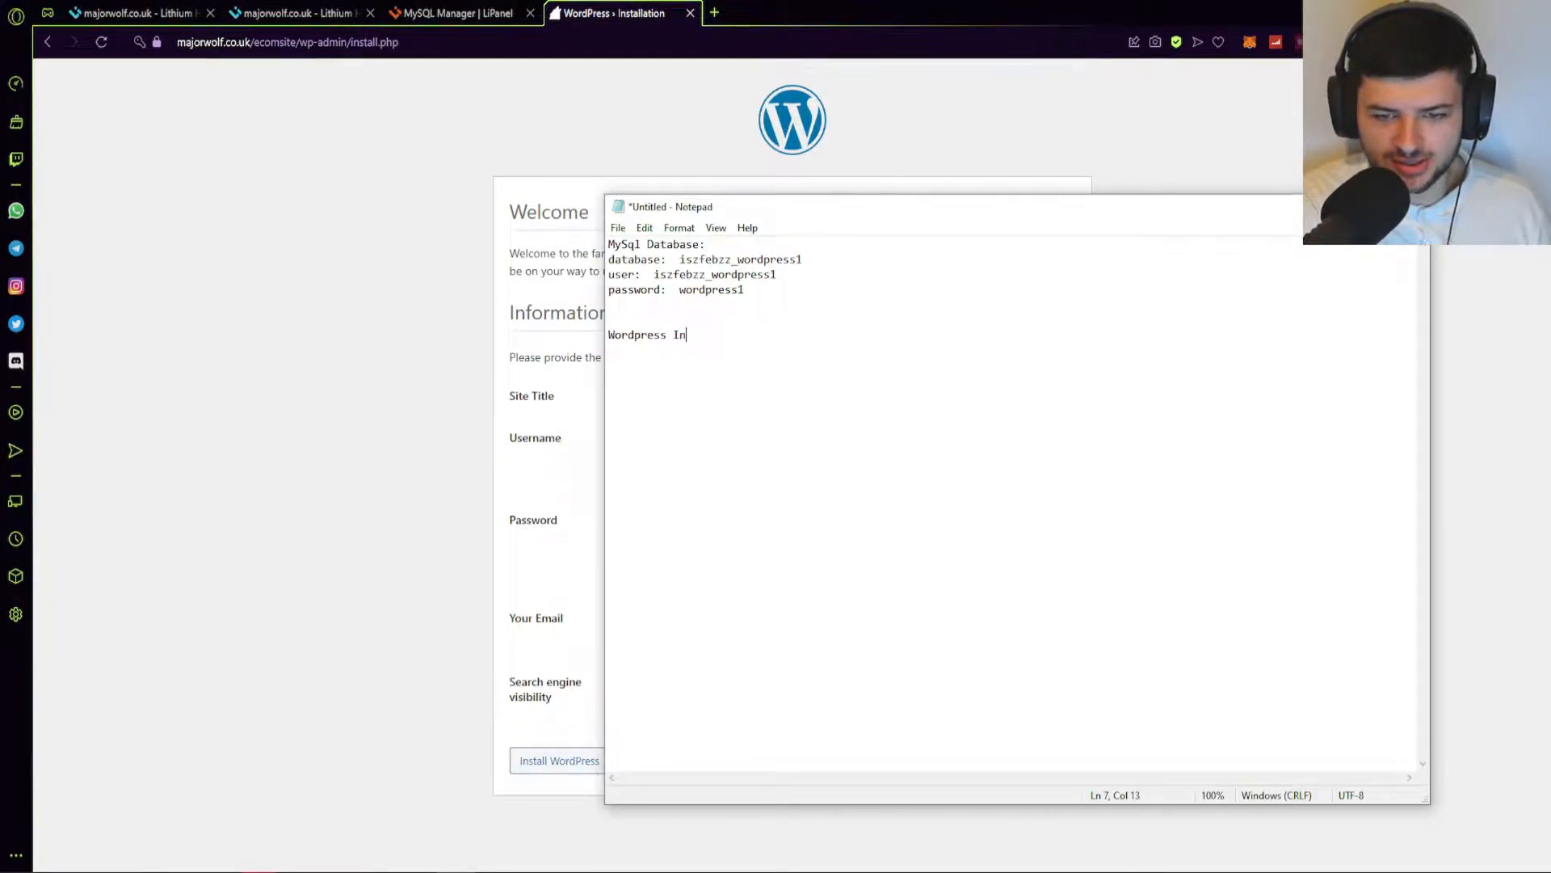
type("stallation Information:")
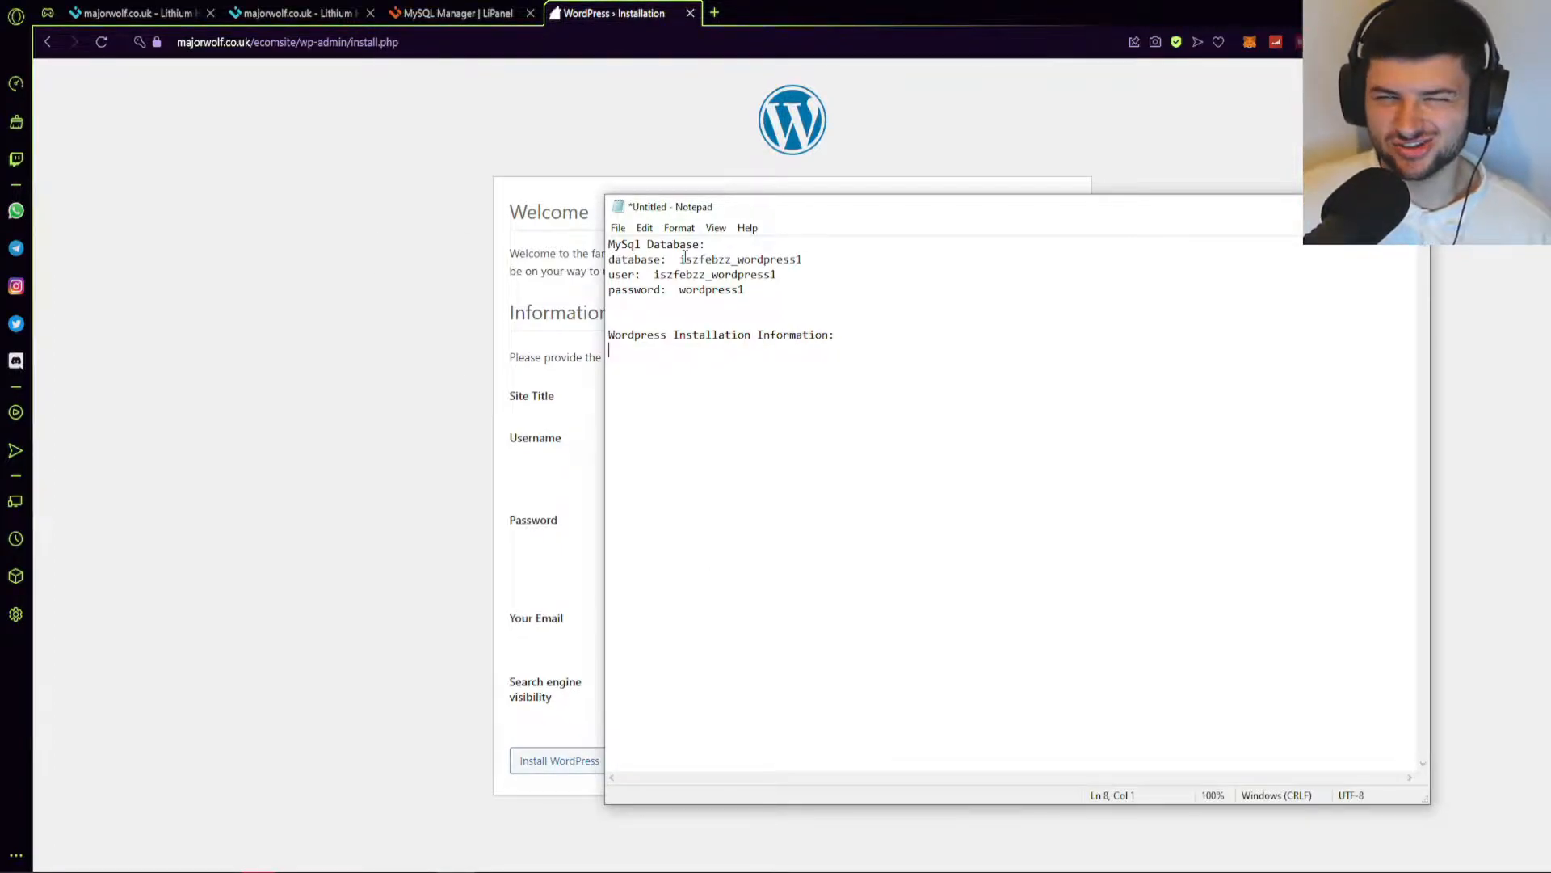
Enter 'Ecommerce' as the Site Title in the WordPress install form.
left_click(360, 259)
left_click(683, 398)
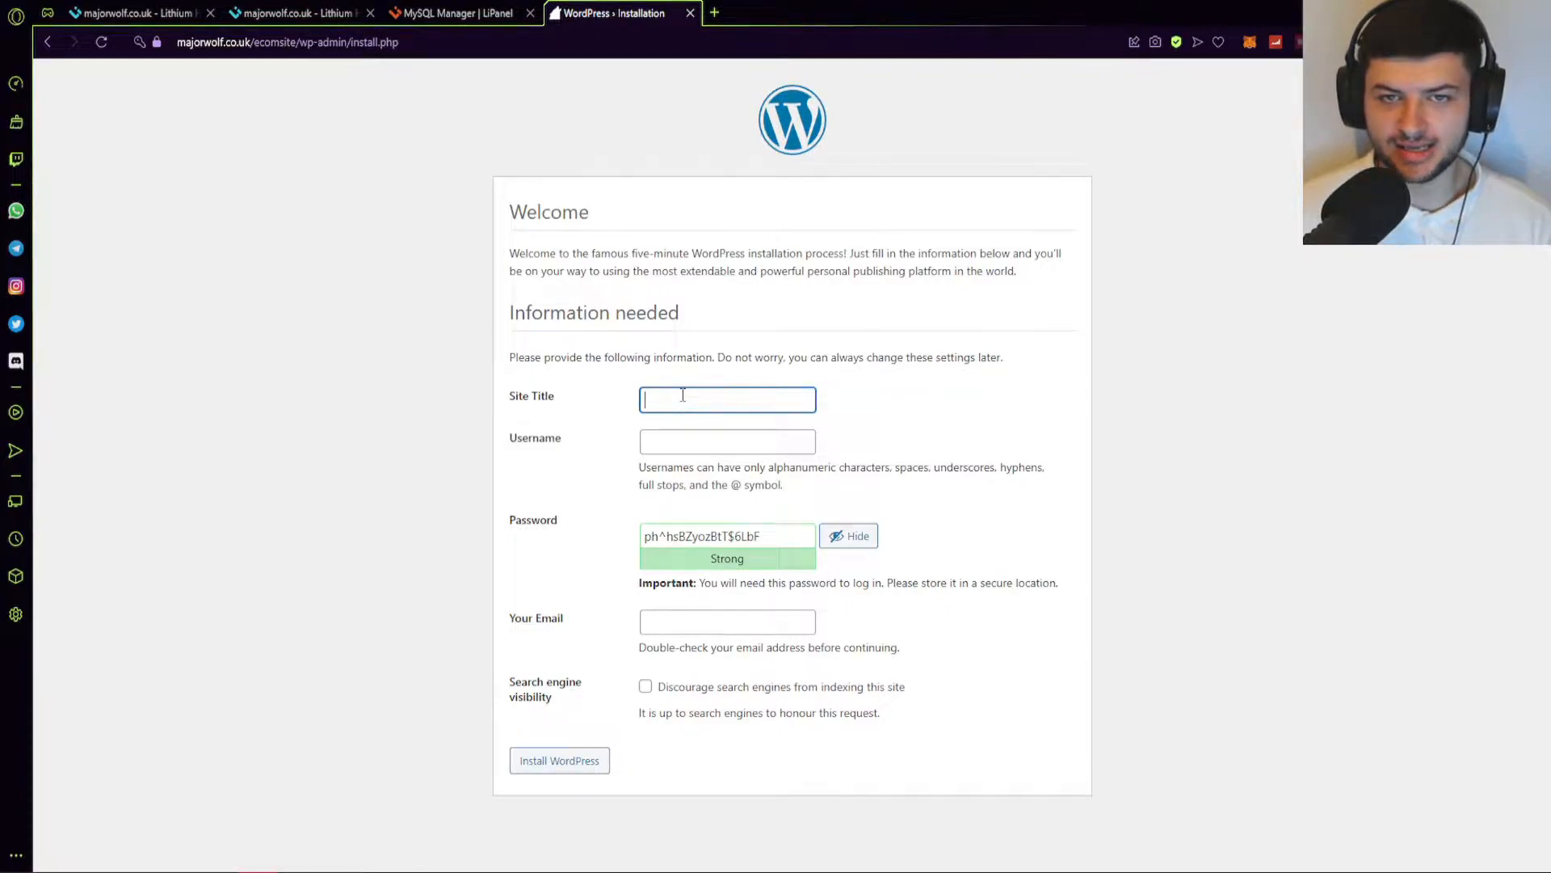
type("Ecommerc")
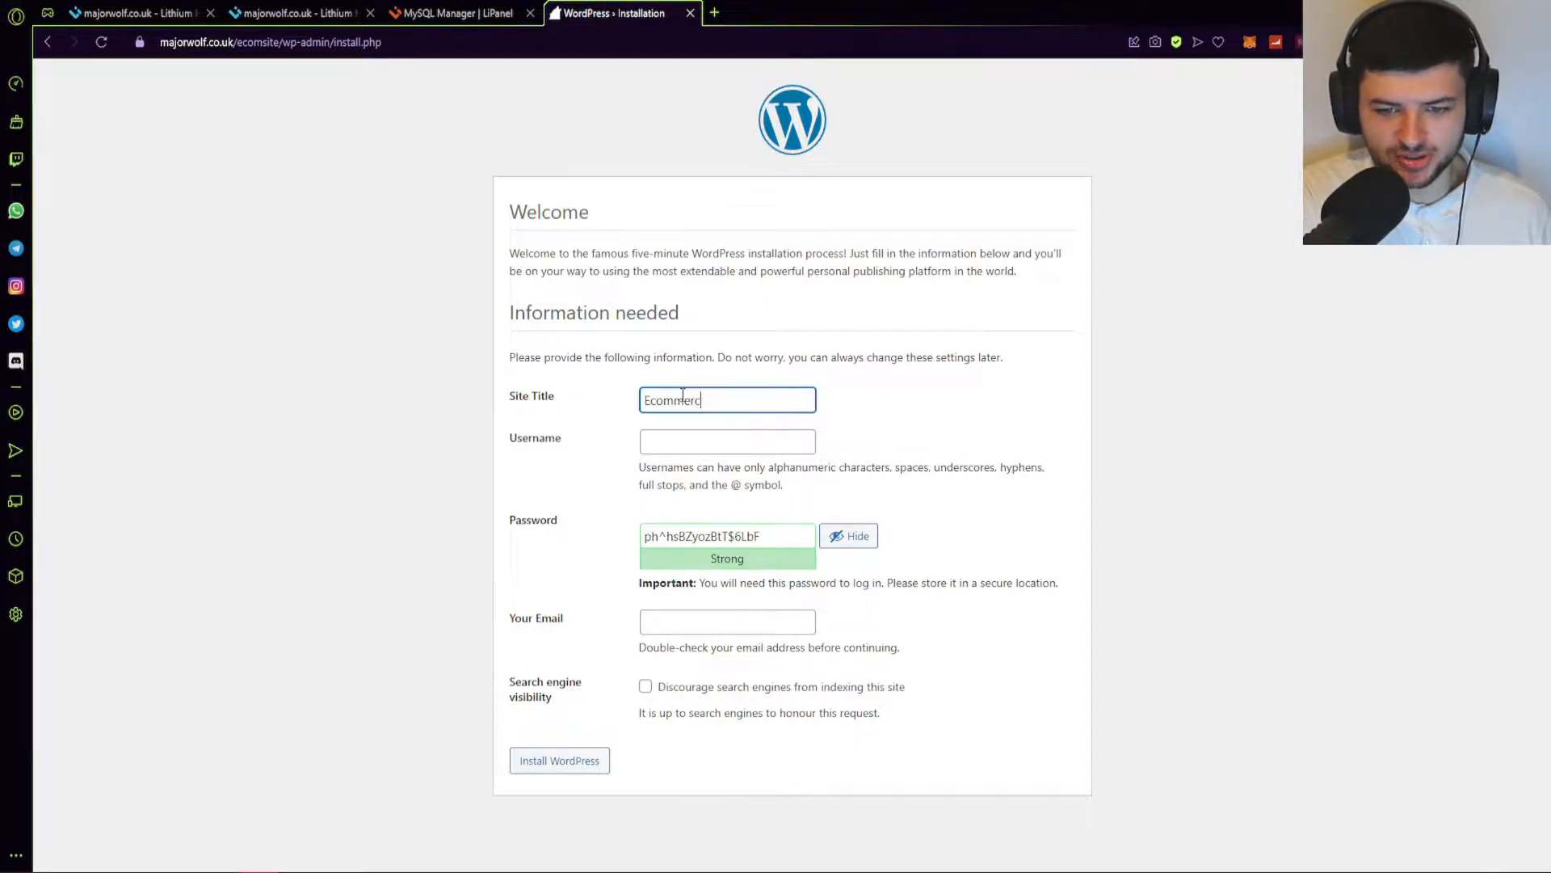
type("e")
key("ctrl+a")
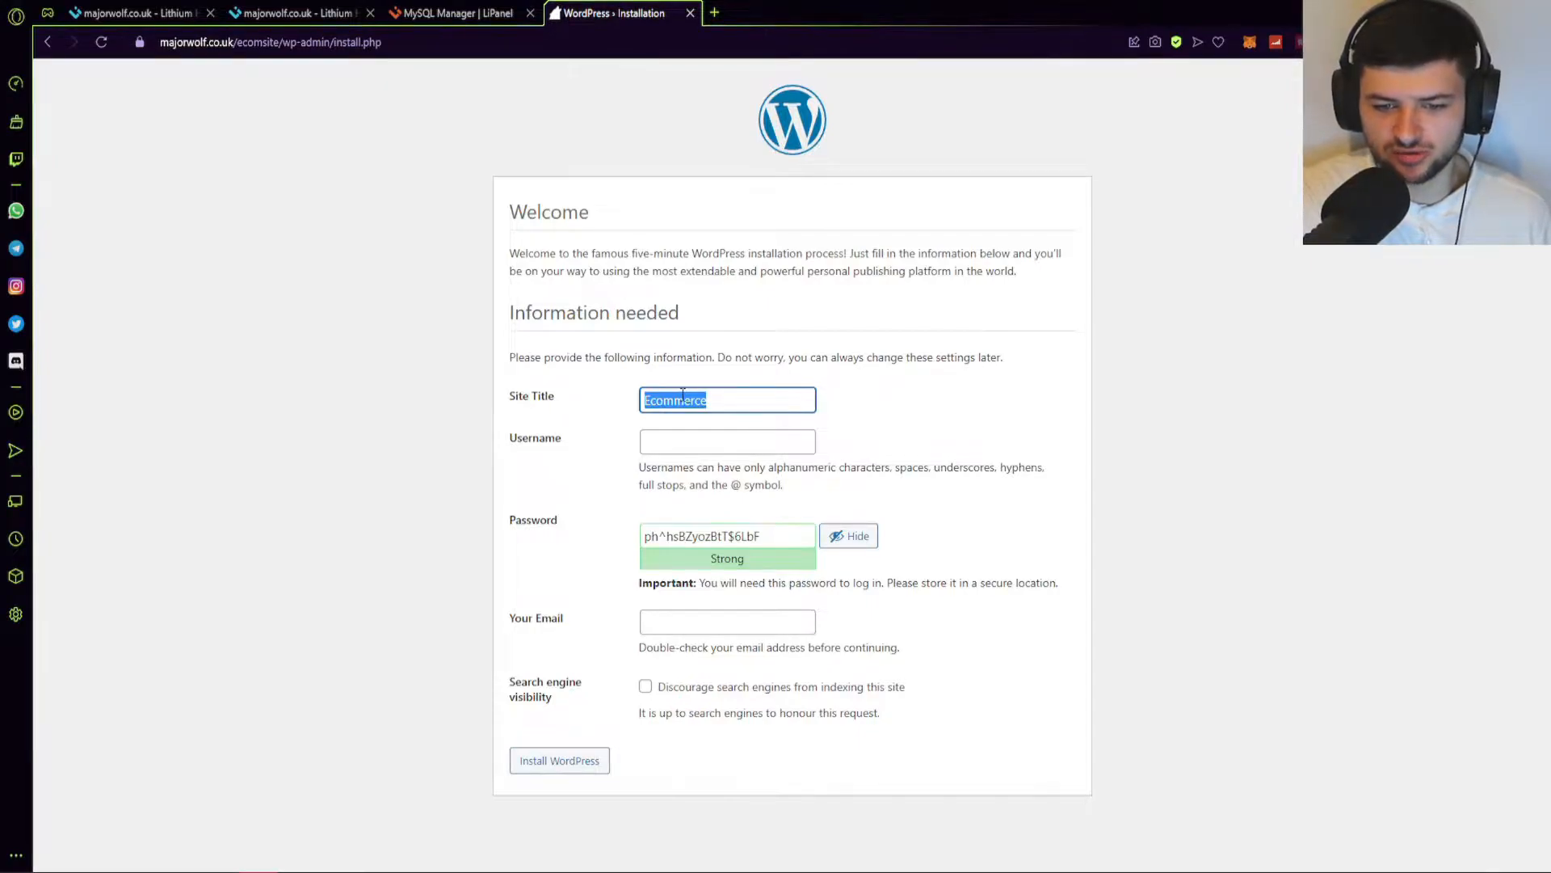
left_click(671, 447)
Enter an admin username and copy it into the notes under a Username heading.
left_click(496, 857)
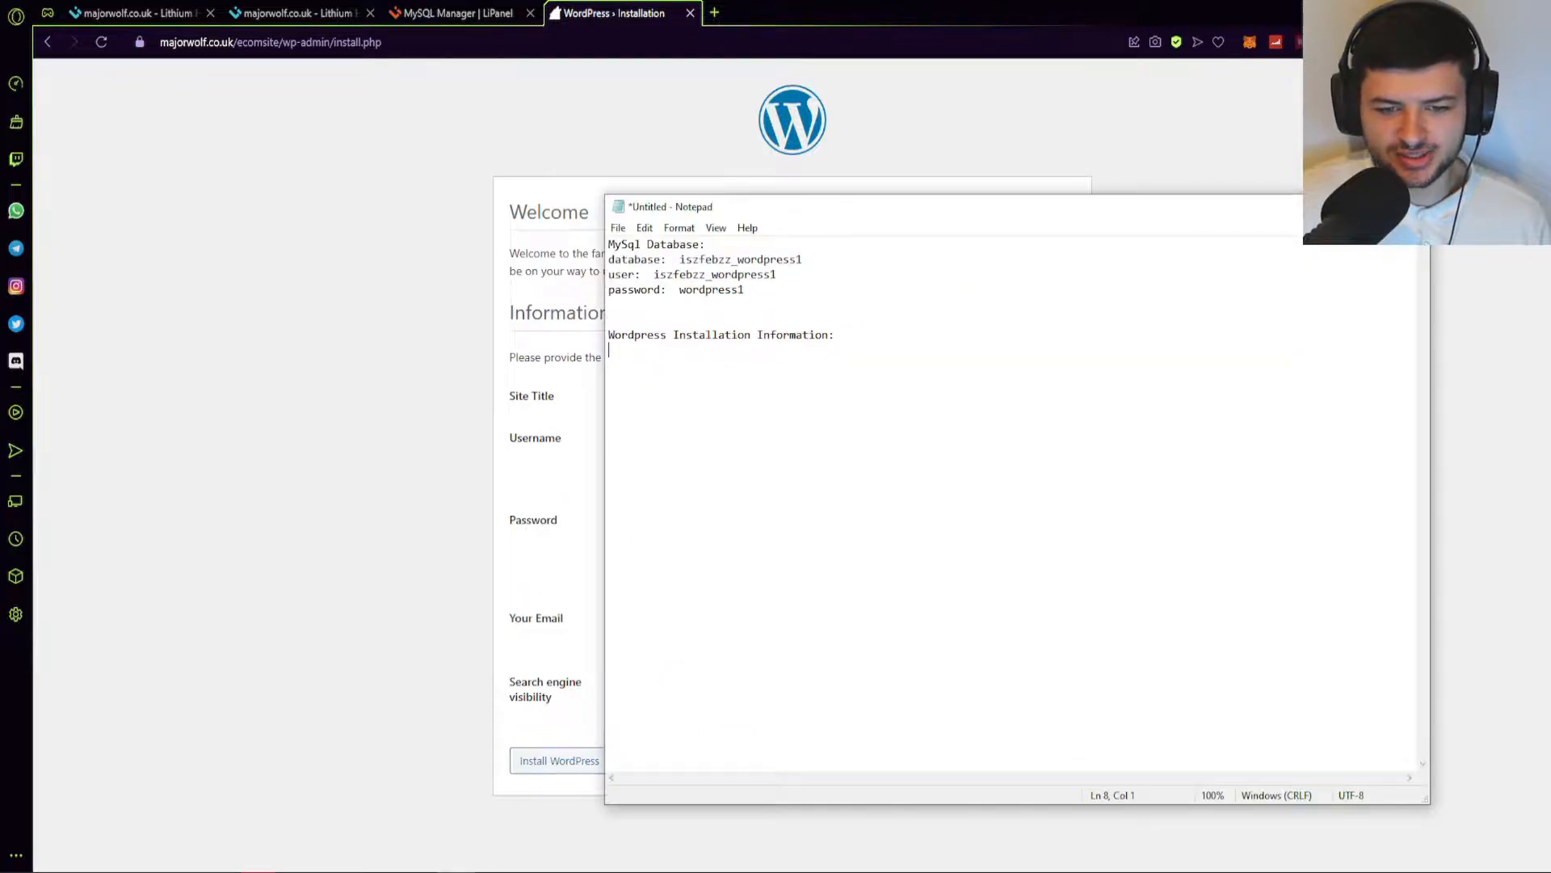
left_click(564, 444)
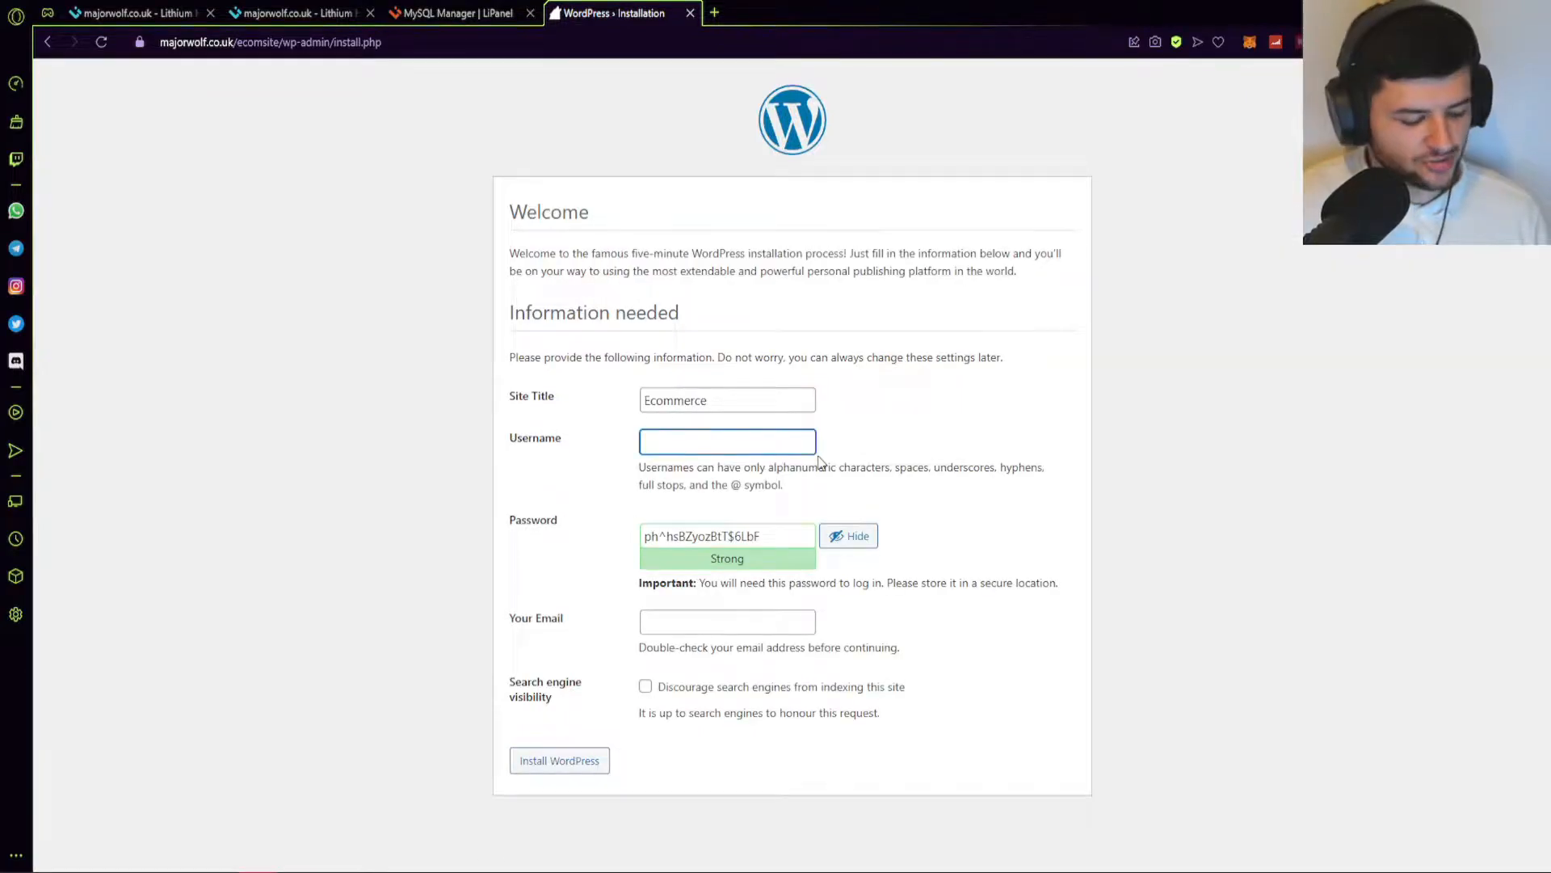
type("admin193782")
key("ctrl+a")
key("ctrl+c")
key("alt+Tab")
type("ername:")
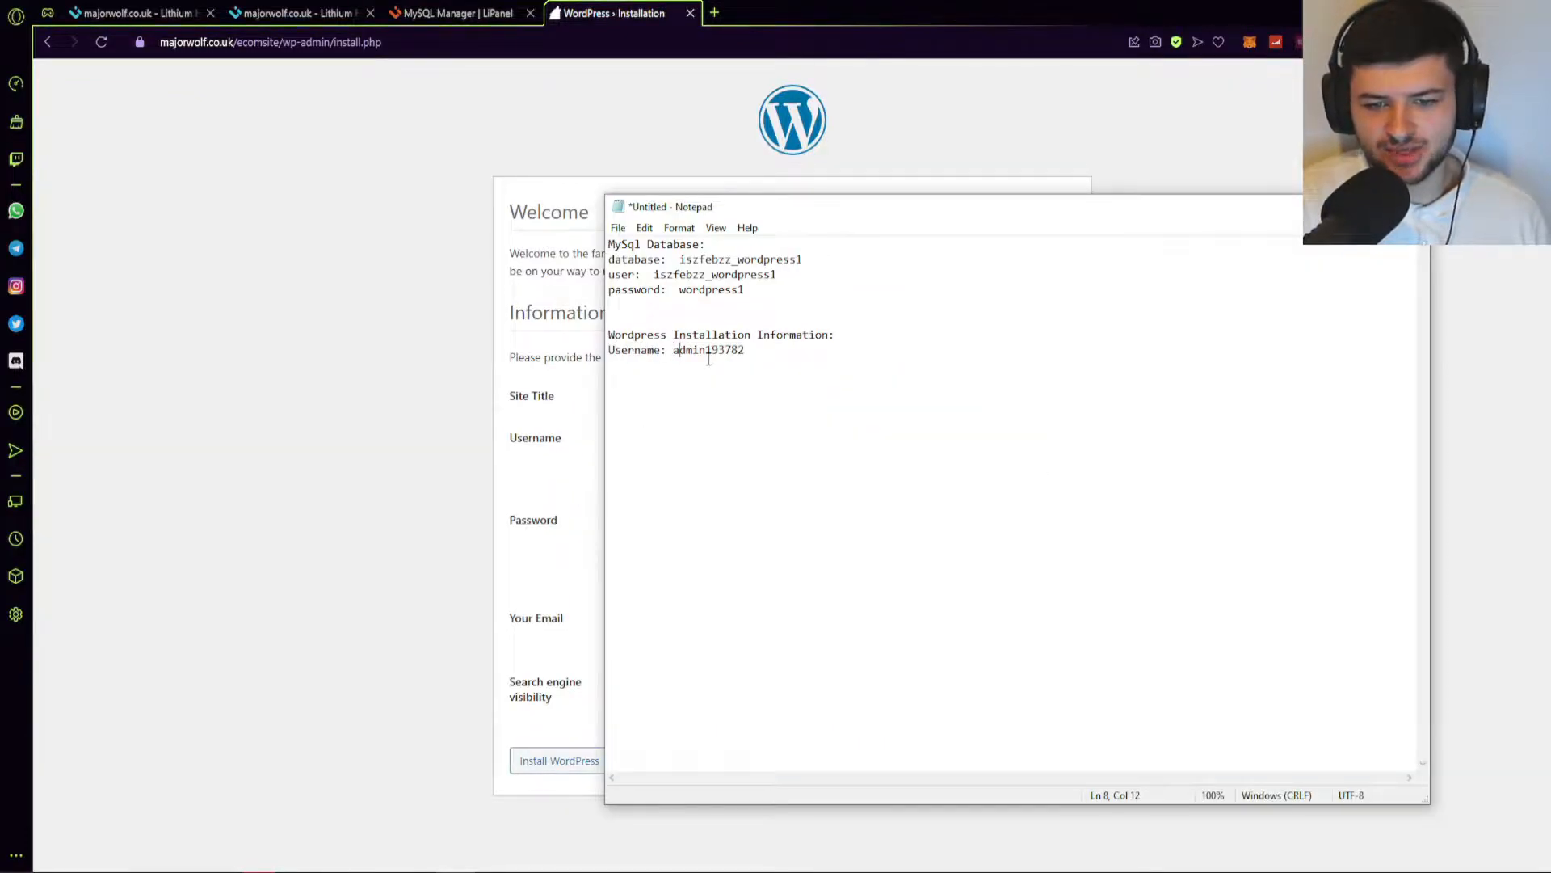
key("alt+Tab")
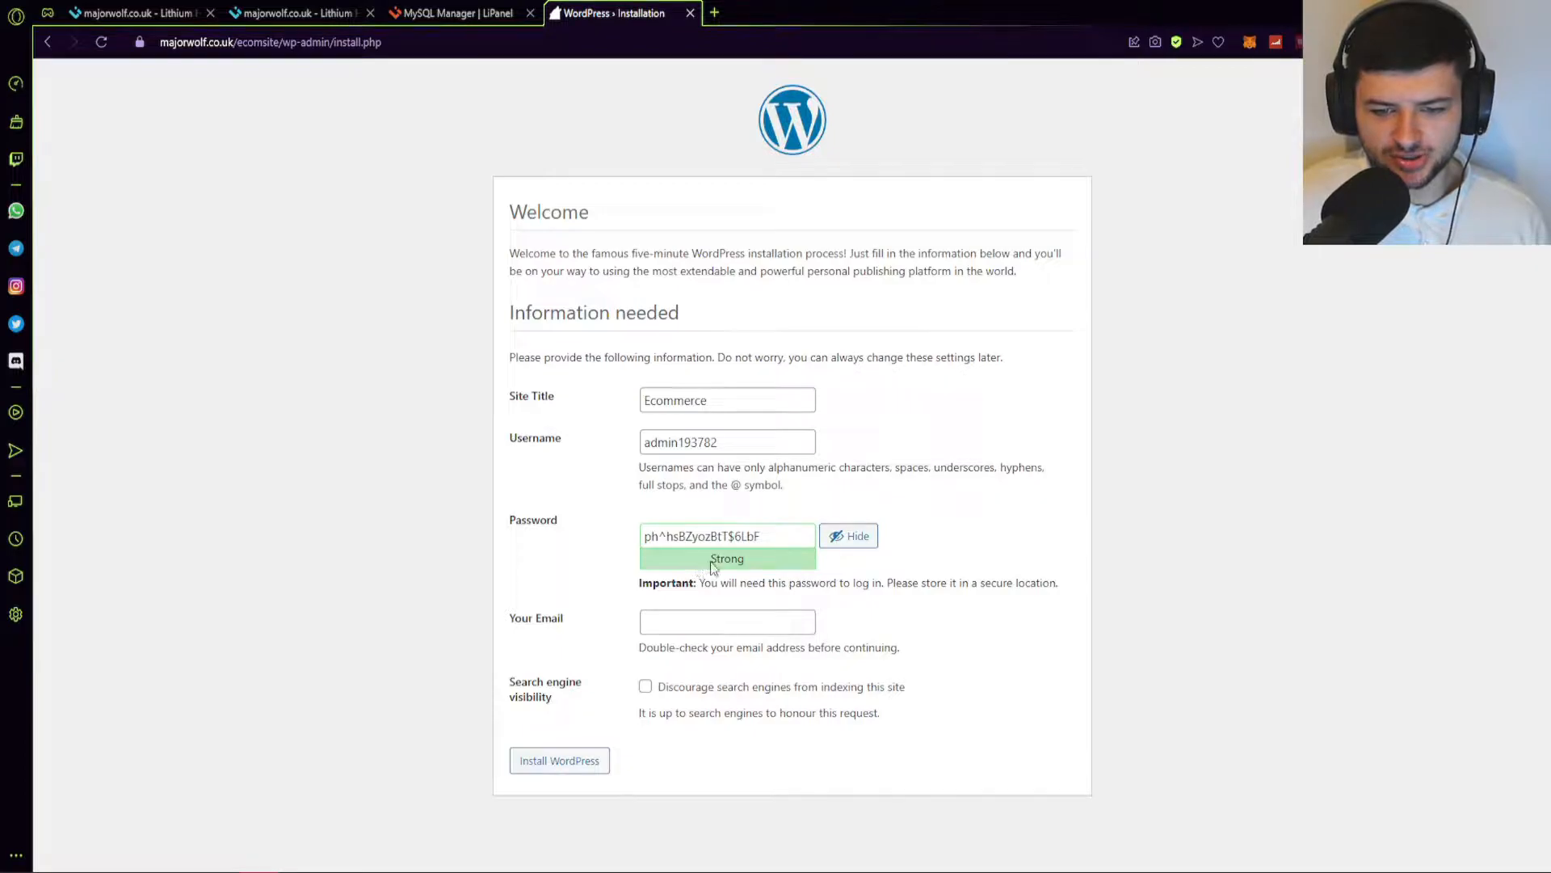
Copy the generated Strong password into the Notepad notes.
left_click_drag(779, 535, 579, 544)
right_click(711, 539)
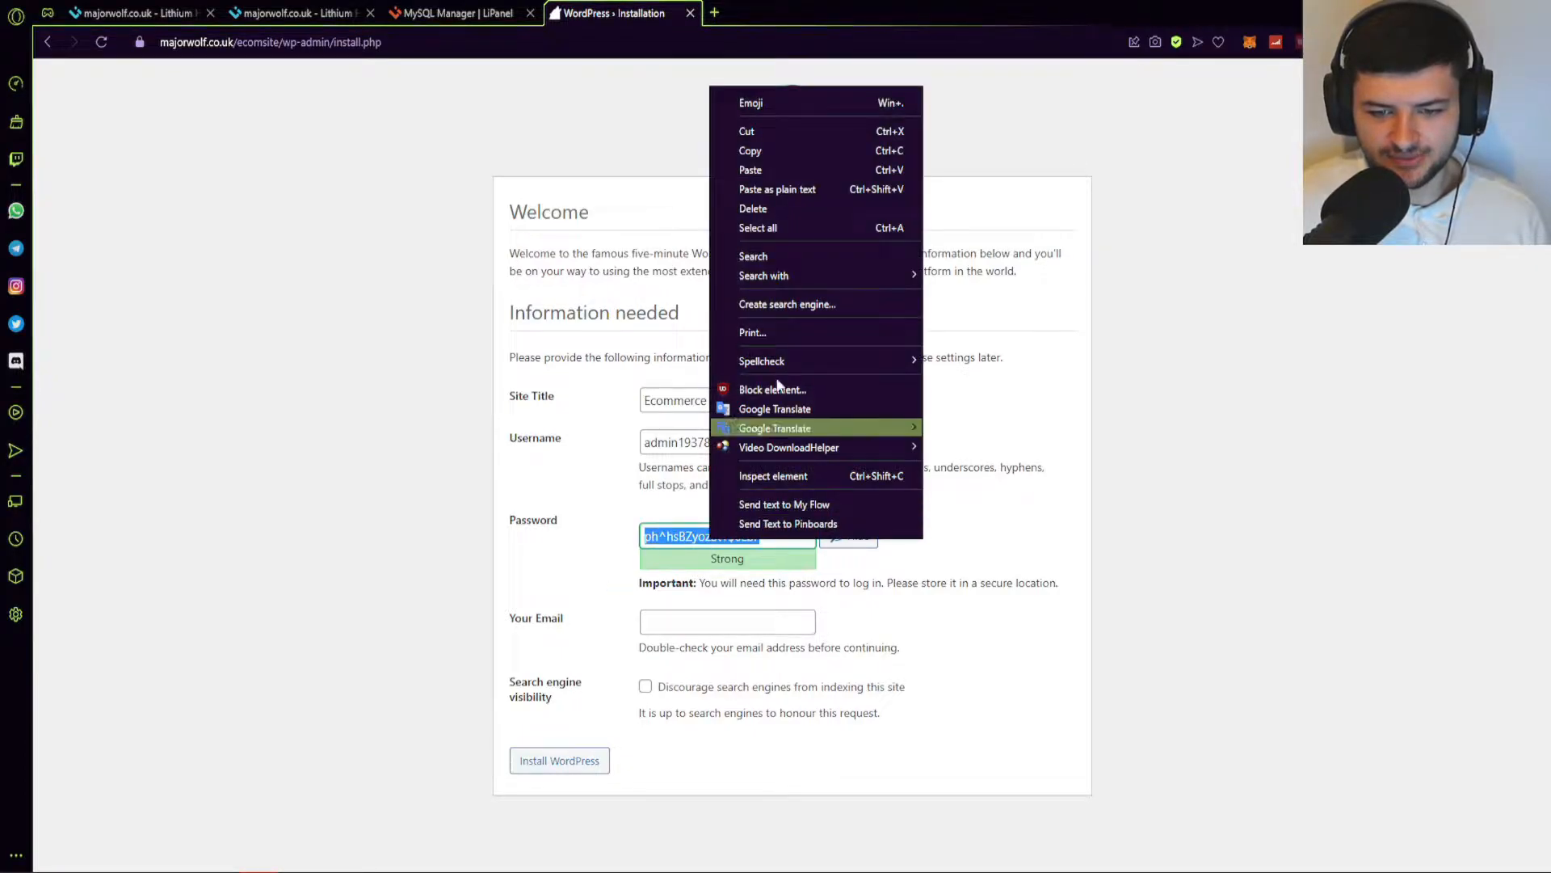
left_click(748, 154)
key("alt+Tab")
key("ctrl+v")
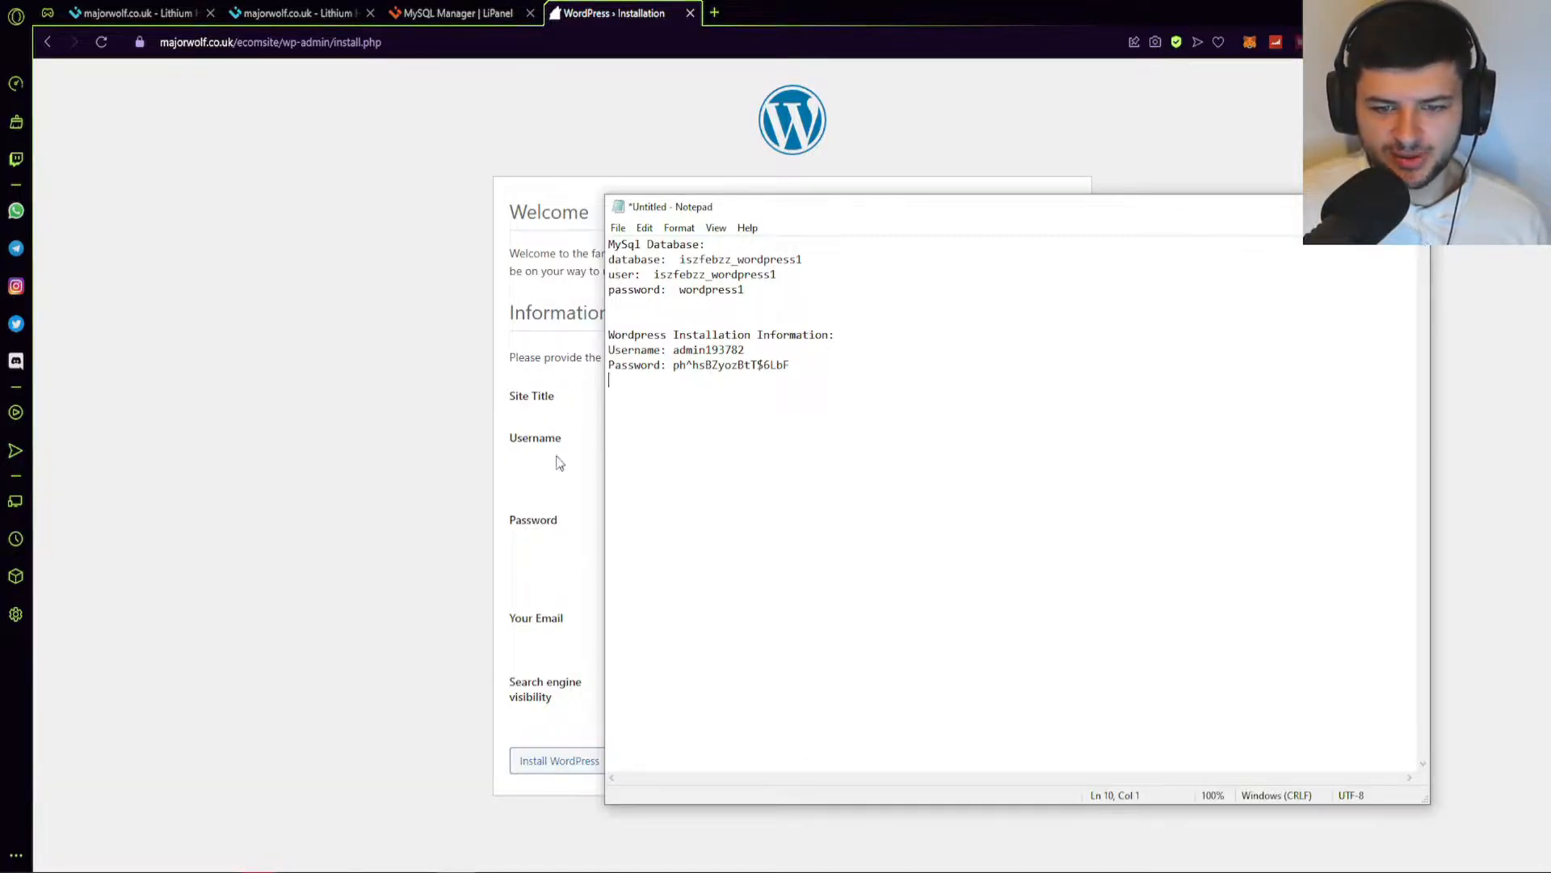
key("alt+Tab")
Fill in the admin e-mail address in the install form.
left_click(751, 625)
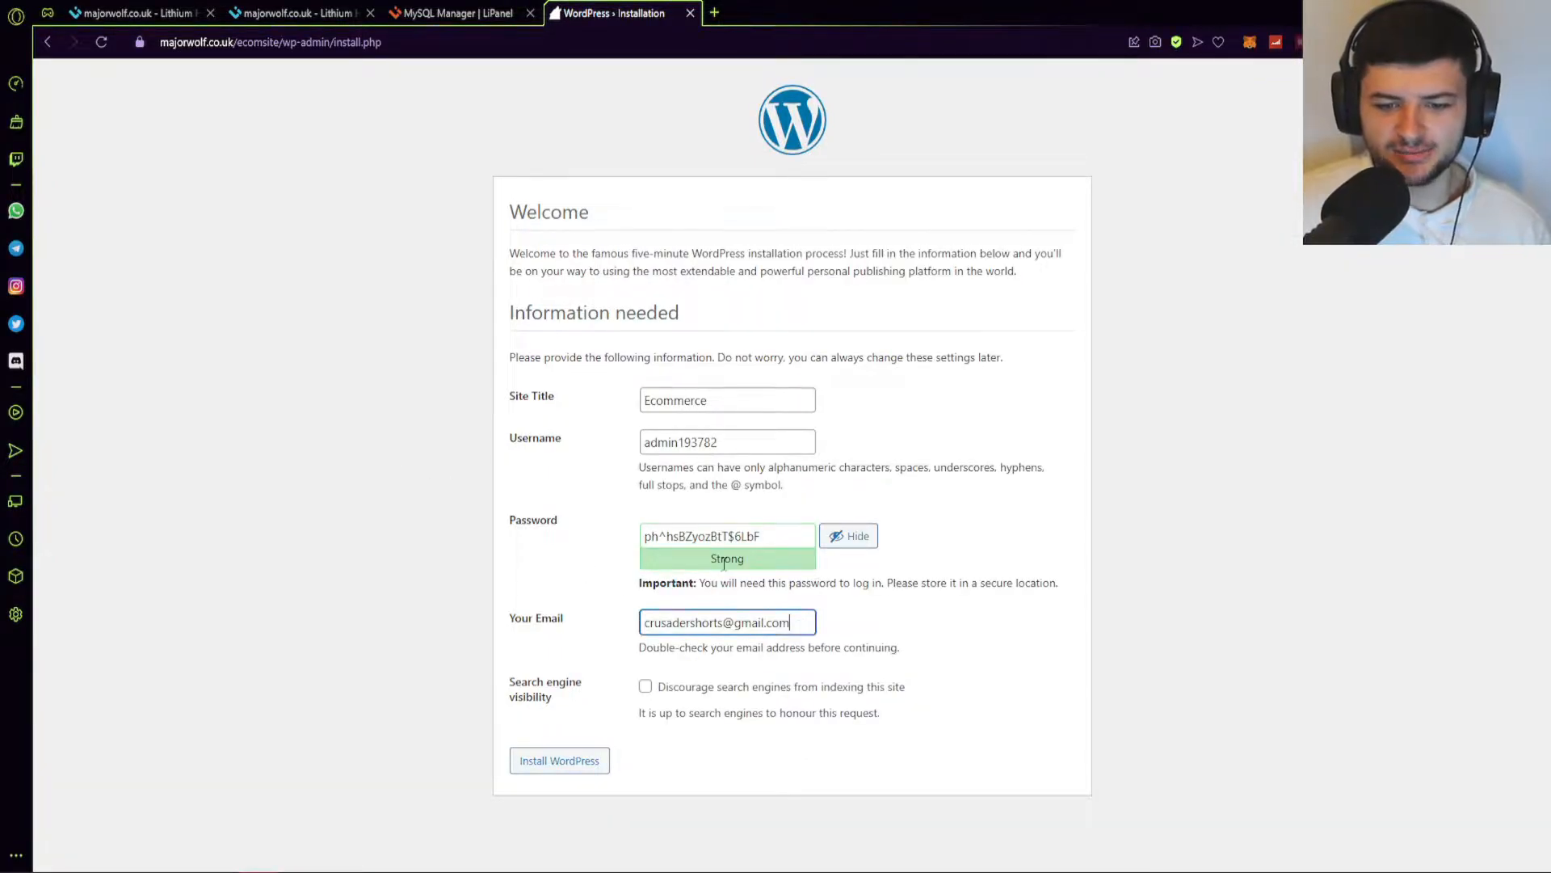
left_click(383, 599)
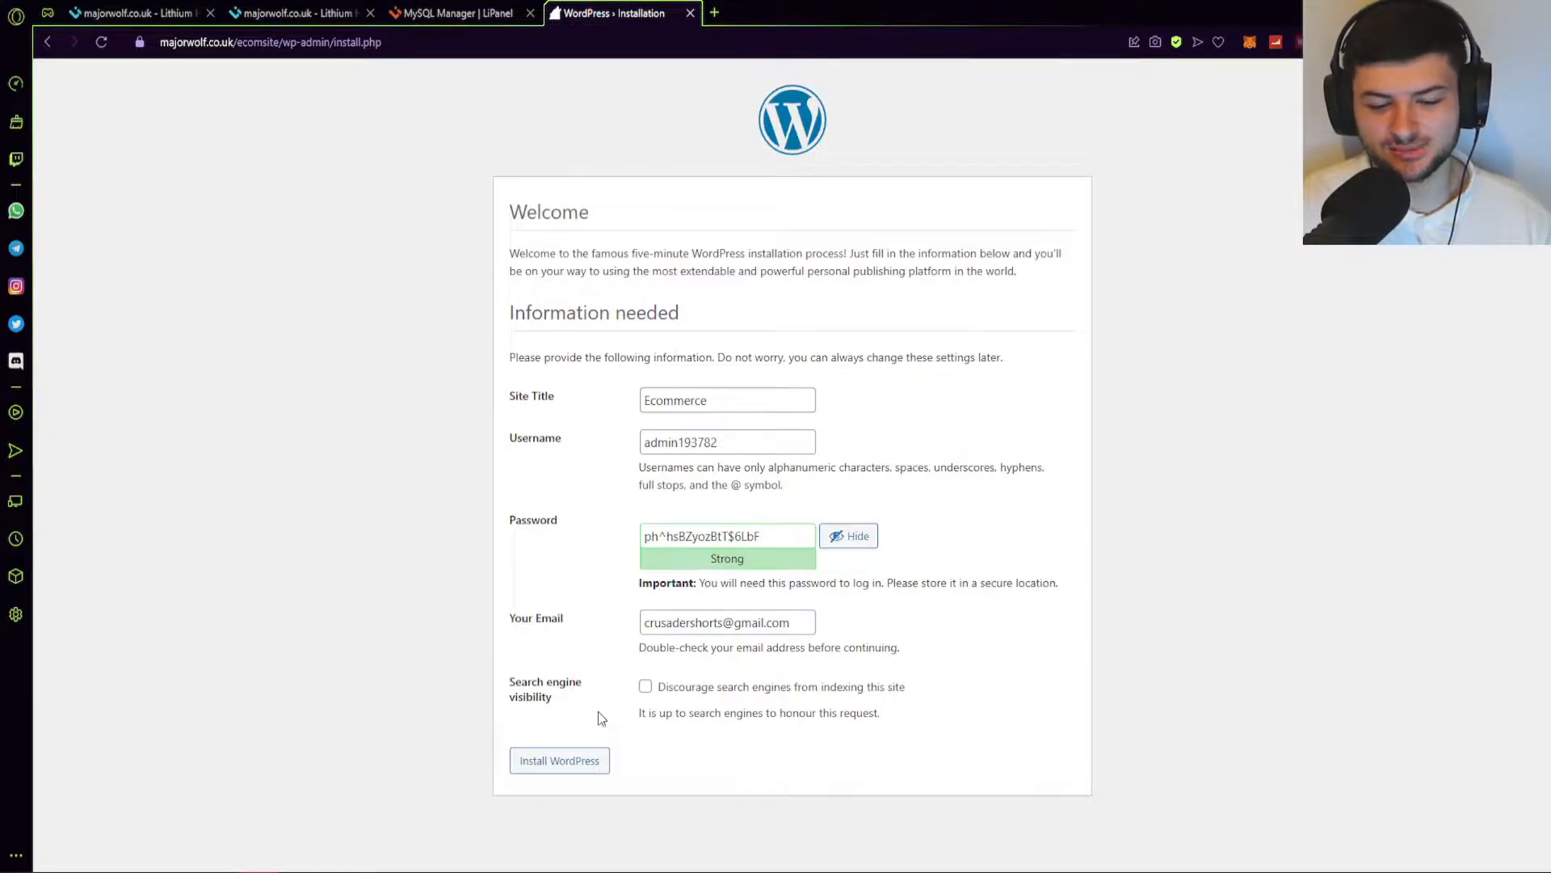
Run Install WordPress, then continue from the Success page to the login screen.
left_click(551, 758)
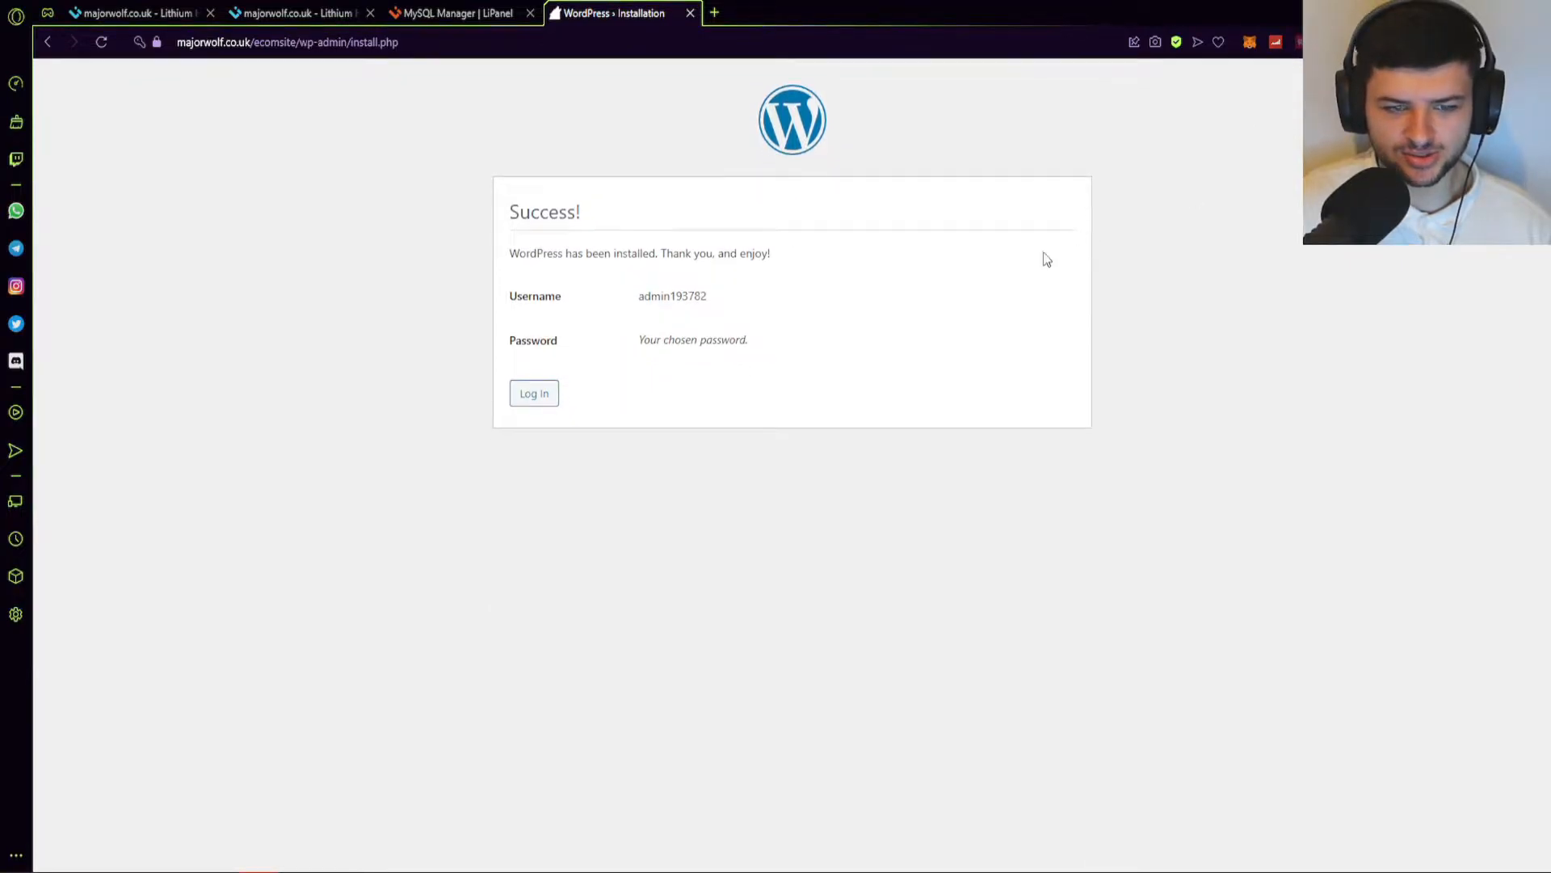
left_click(536, 395)
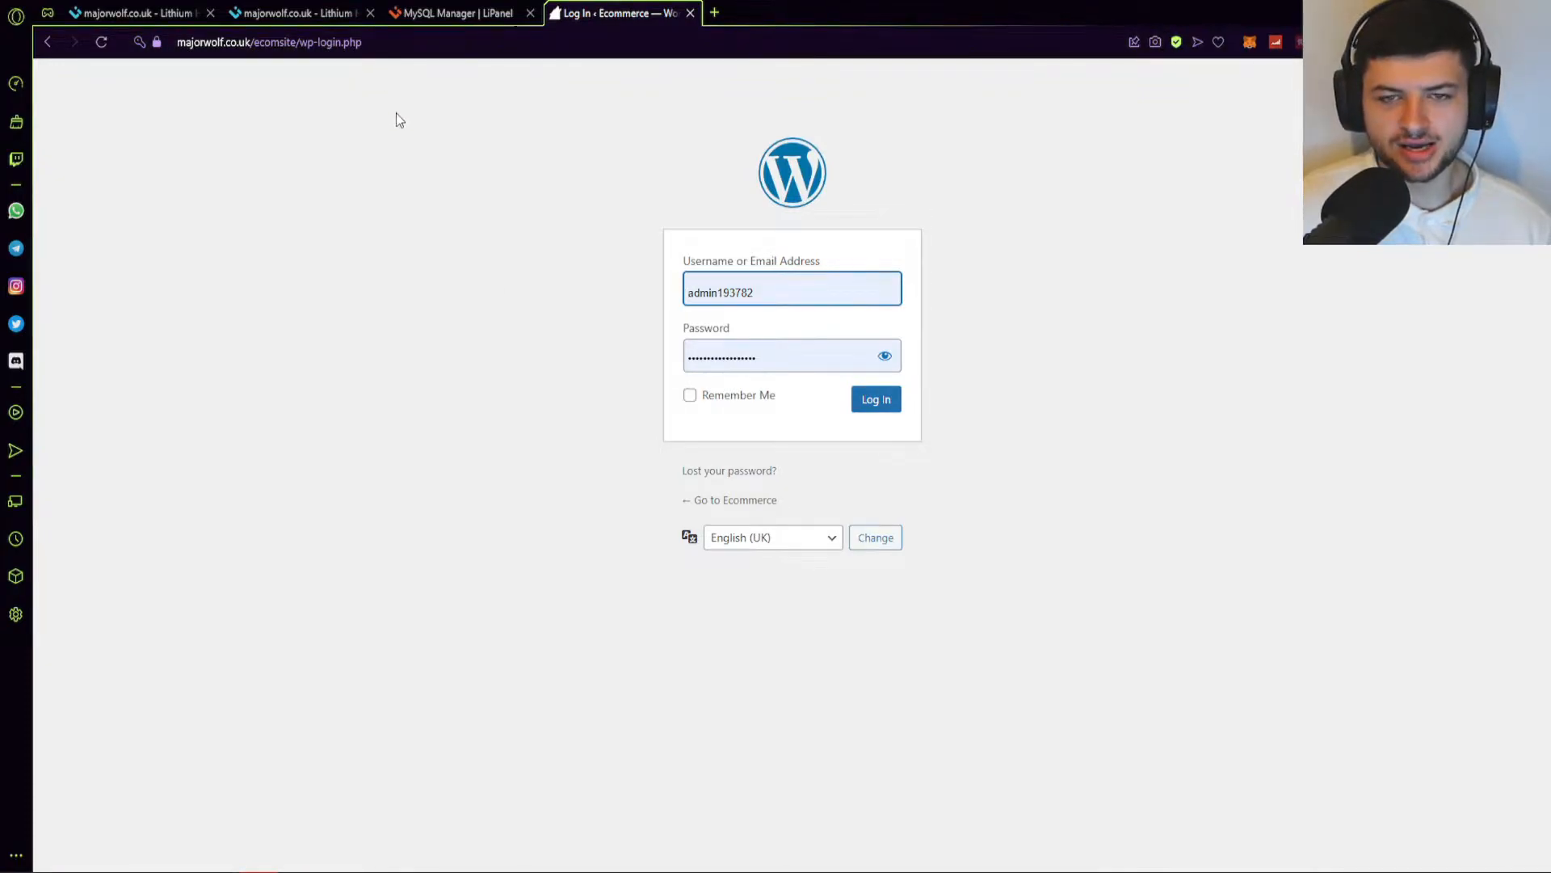
Log in with Remember Me ticked and paste the wp-admin address into the notes.
left_click(691, 396)
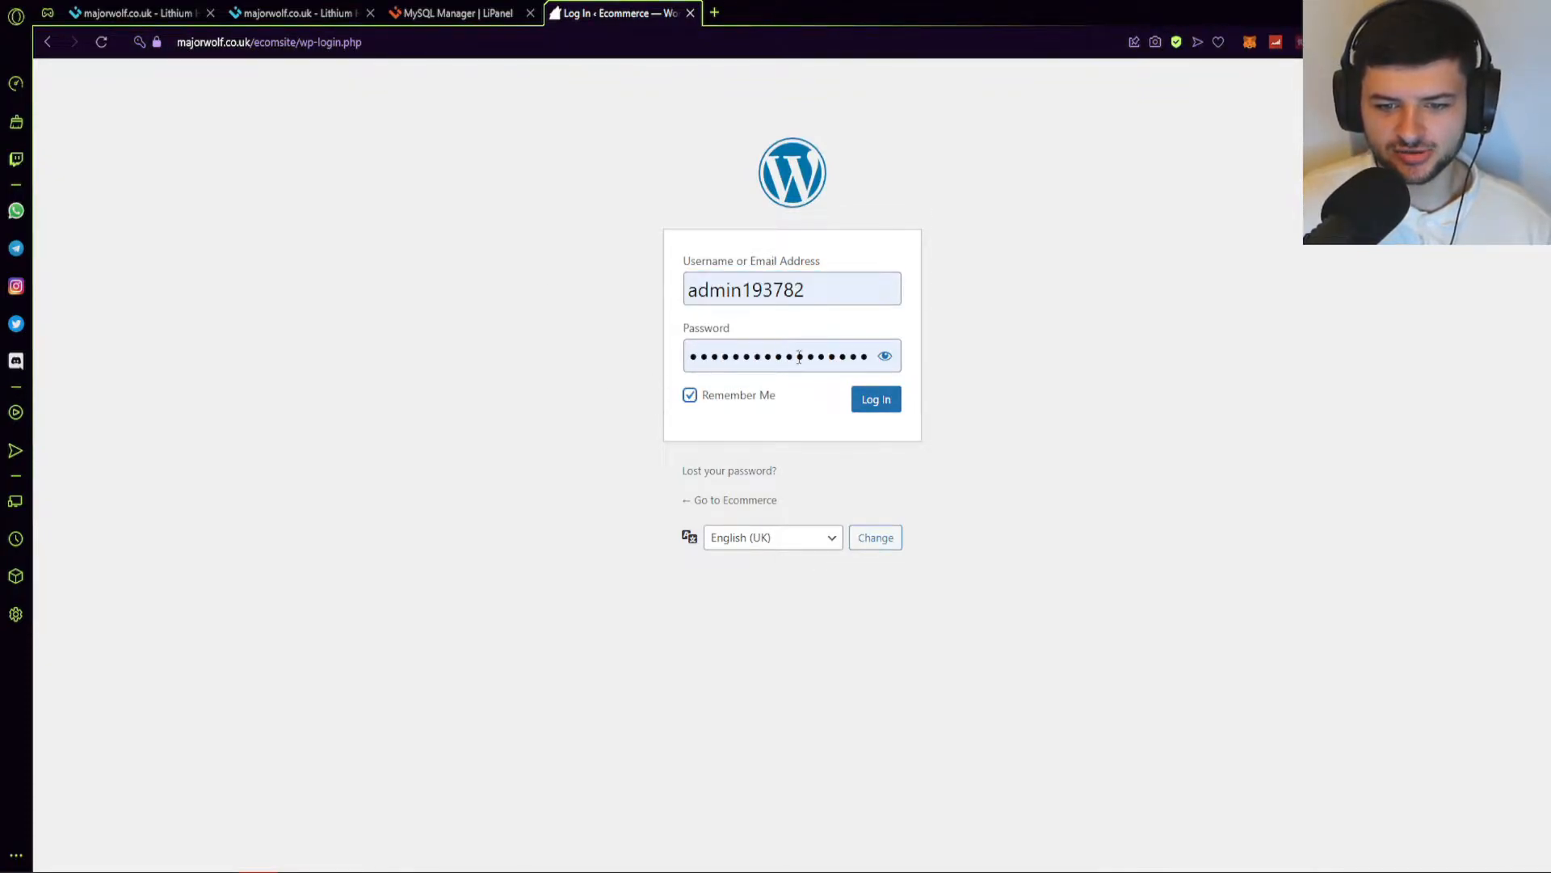
left_click(876, 399)
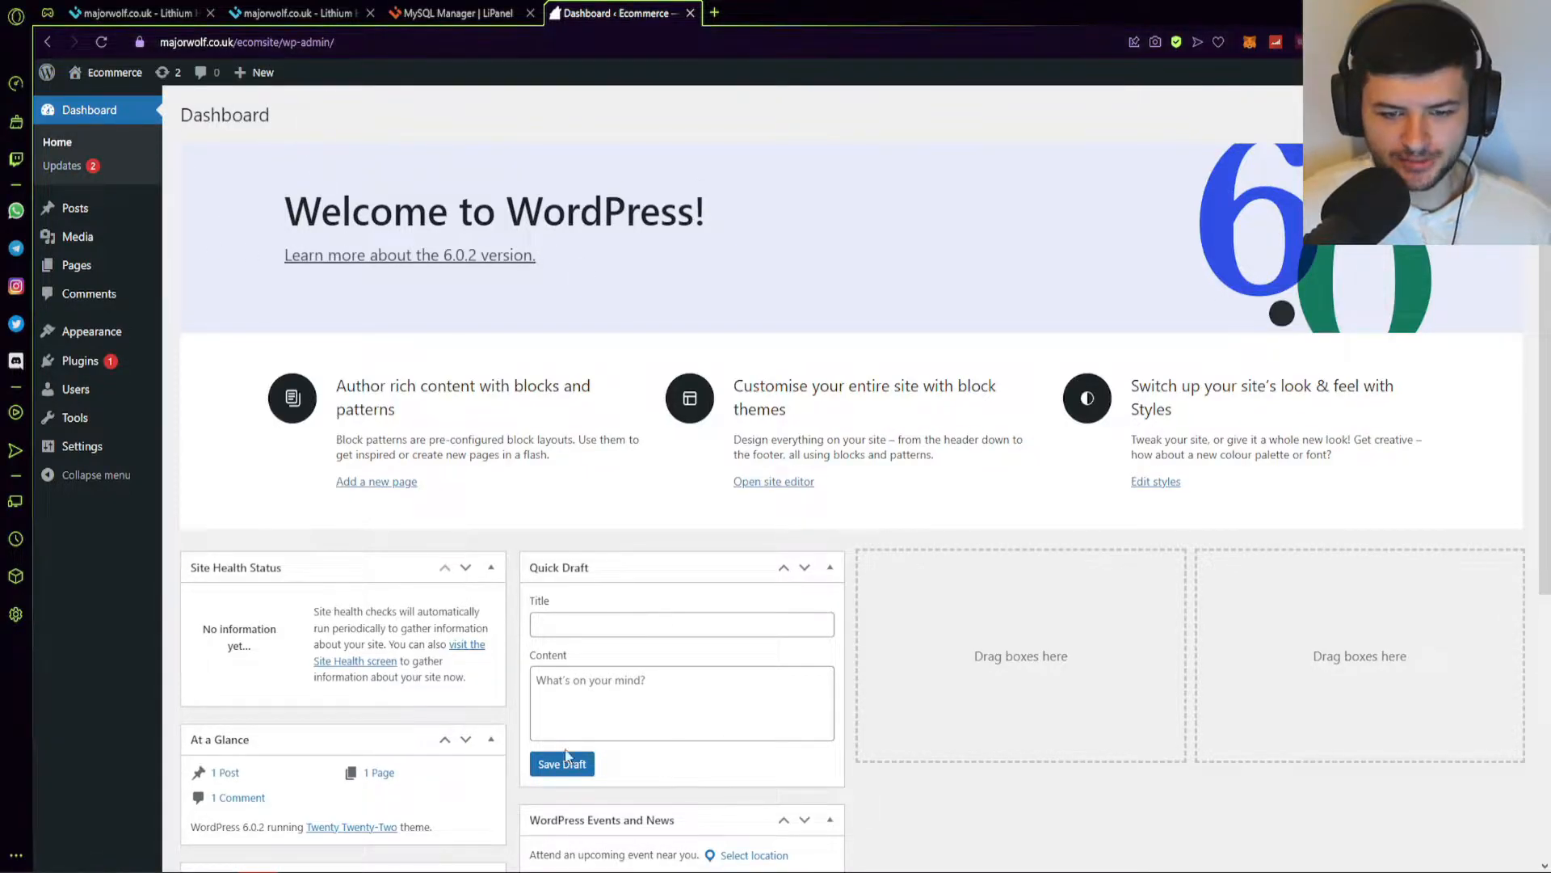
left_click(514, 871)
key("ctrl+v")
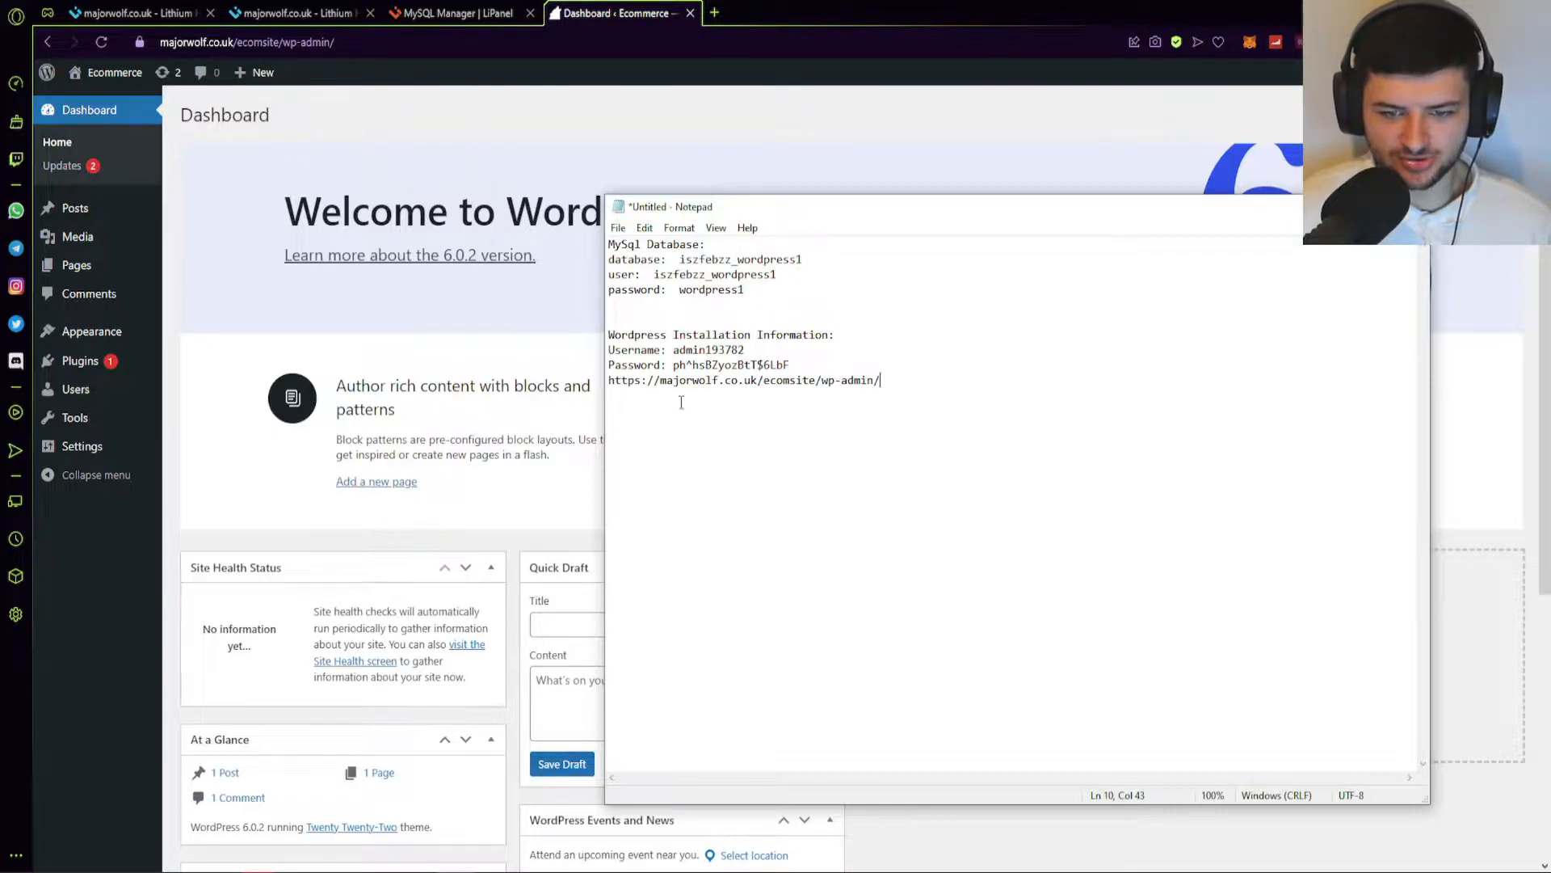
Bring the Opera GX browser with the Ecommerce dashboard in front of Notepad.
left_click(800, 10)
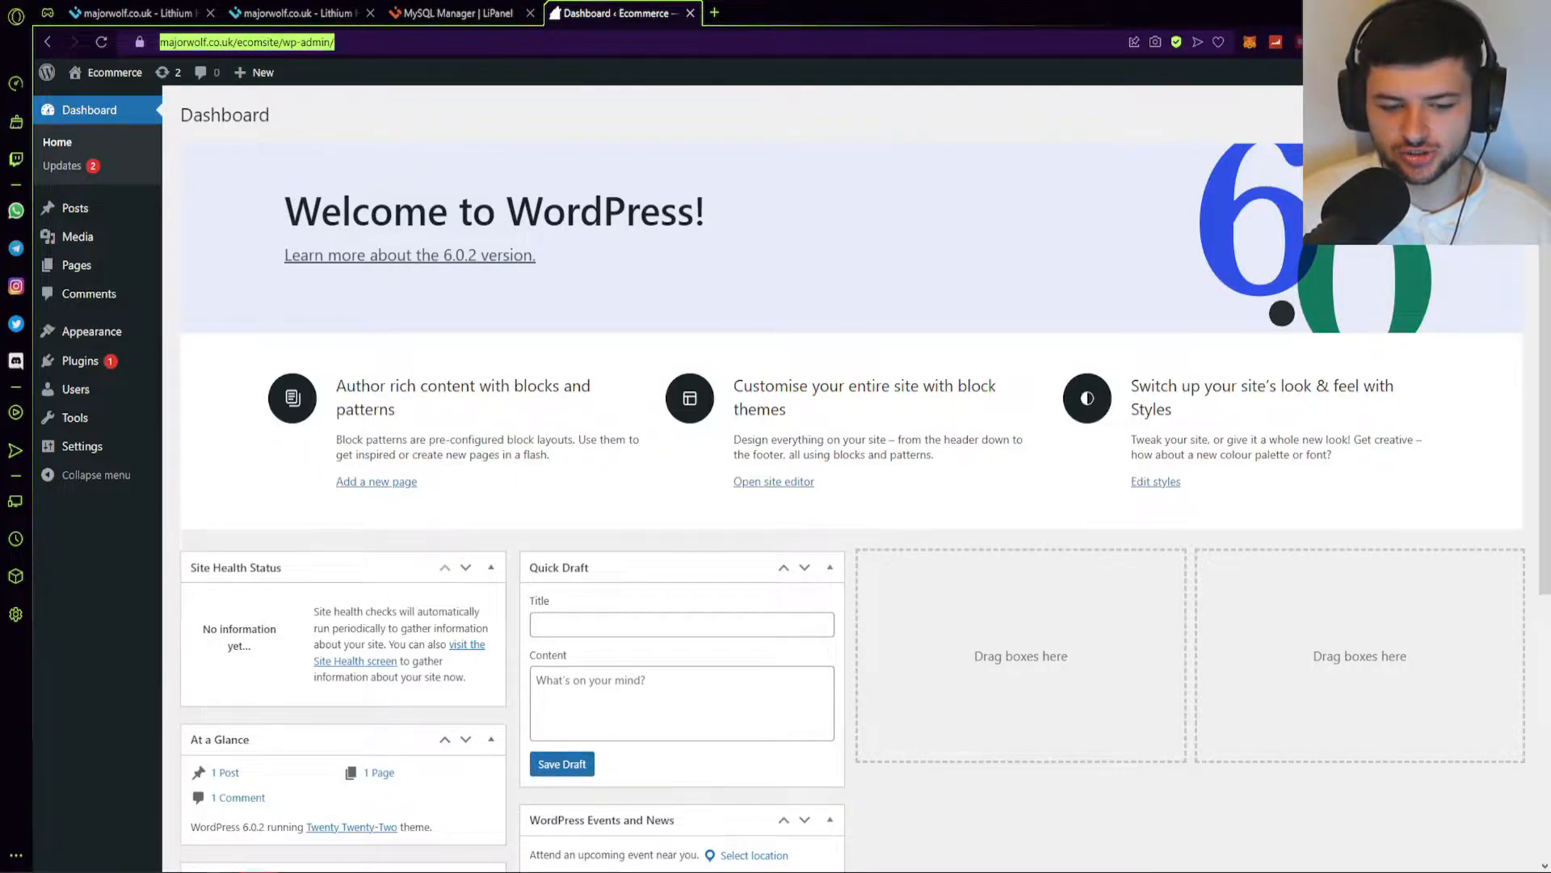
Scroll through the Dashboard and open Visit Site in a background tab.
scroll(664, 364, "down", 4)
scroll(626, 367, "up", 2)
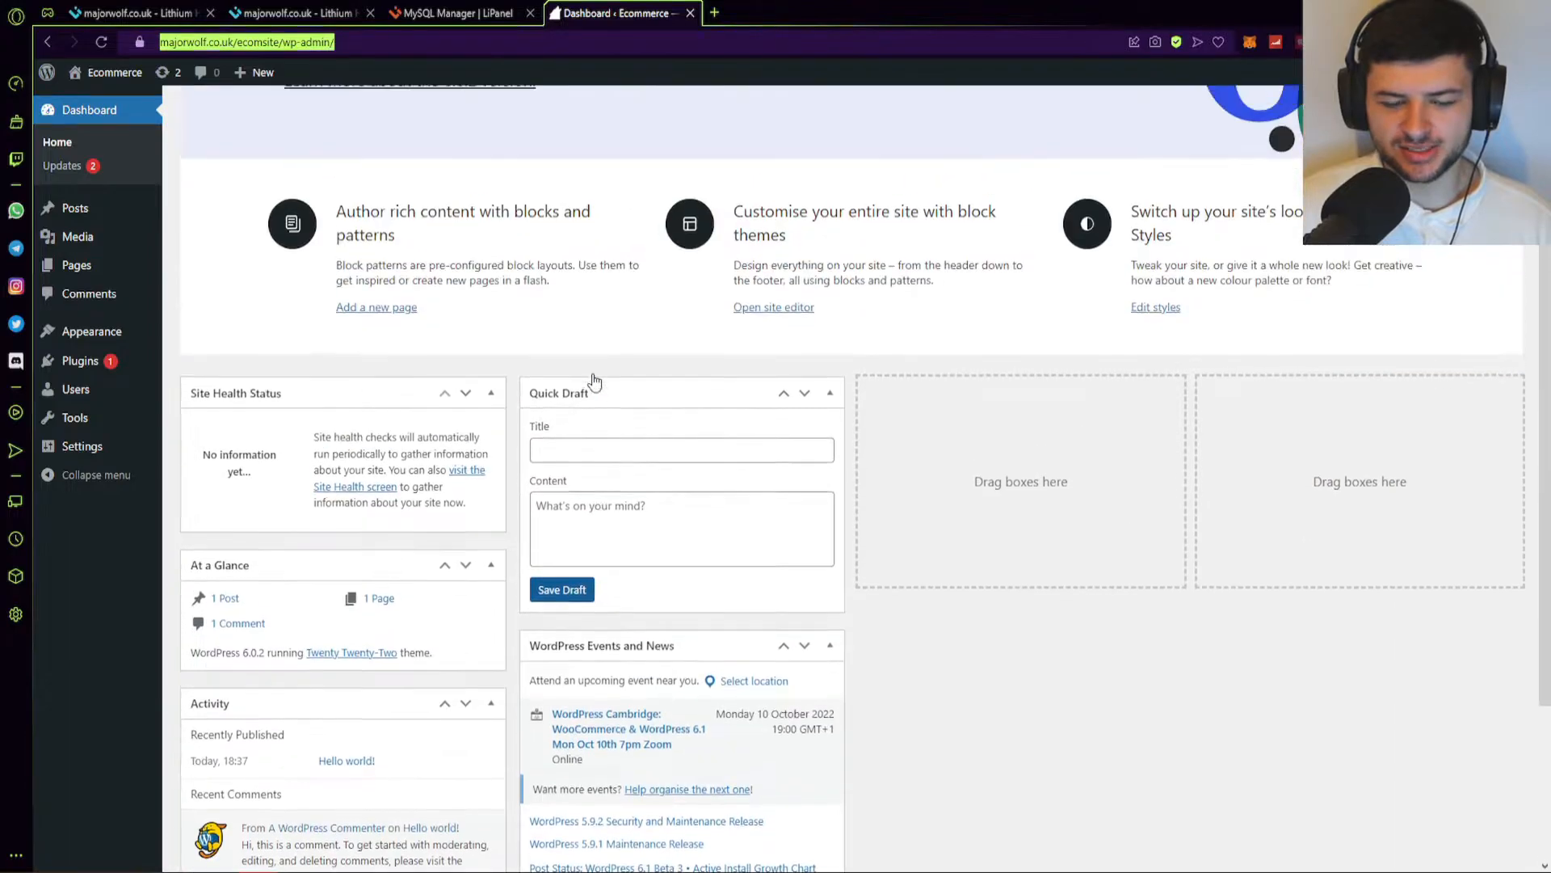
scroll(595, 380, "up", 2)
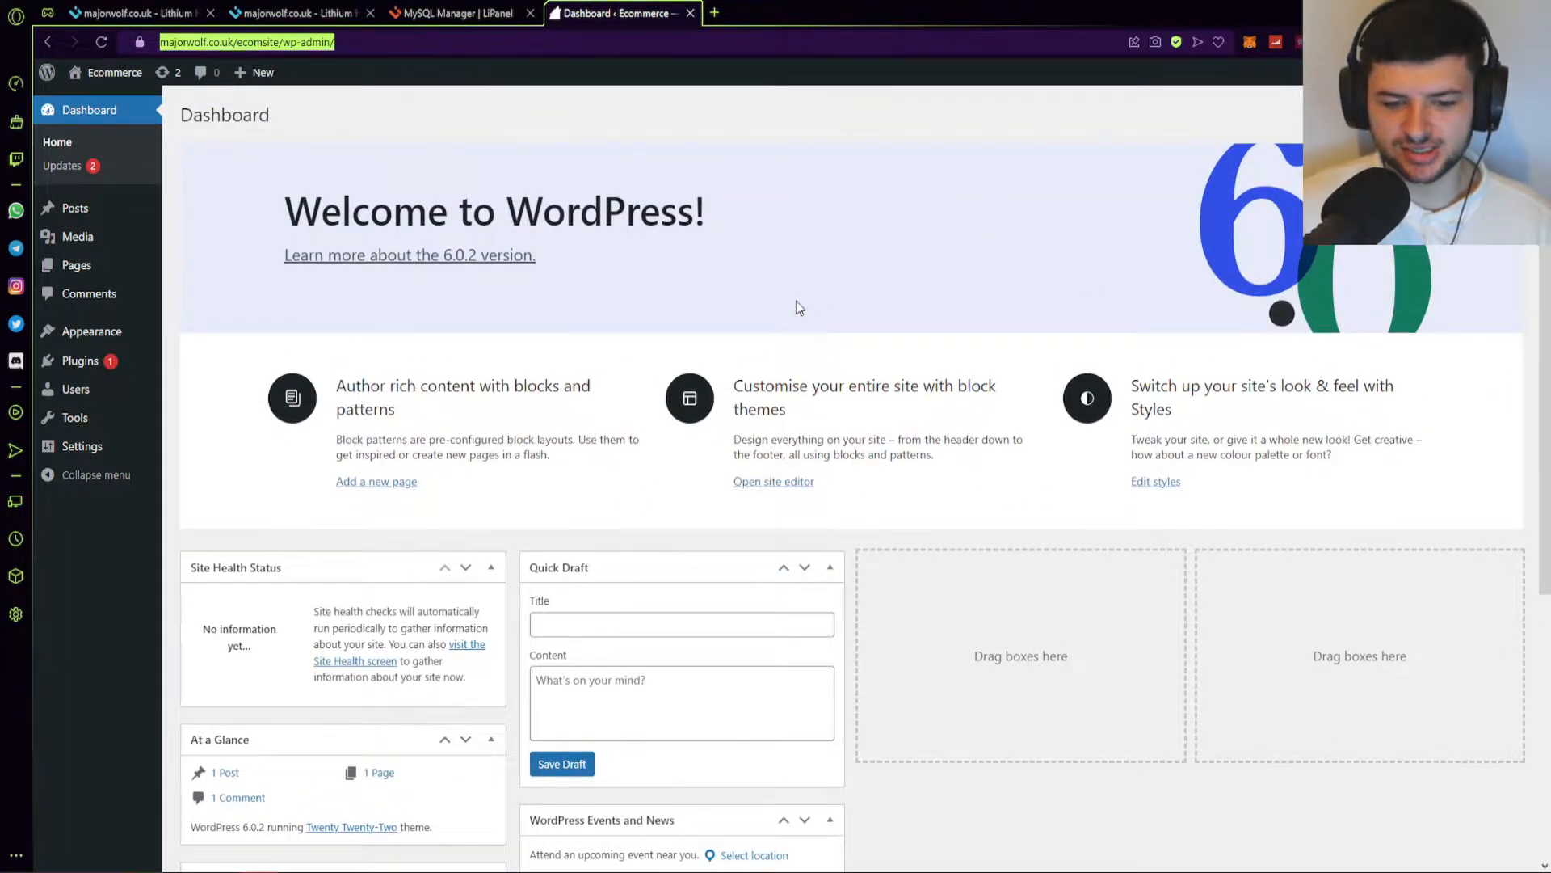
scroll(797, 300, "down", 3)
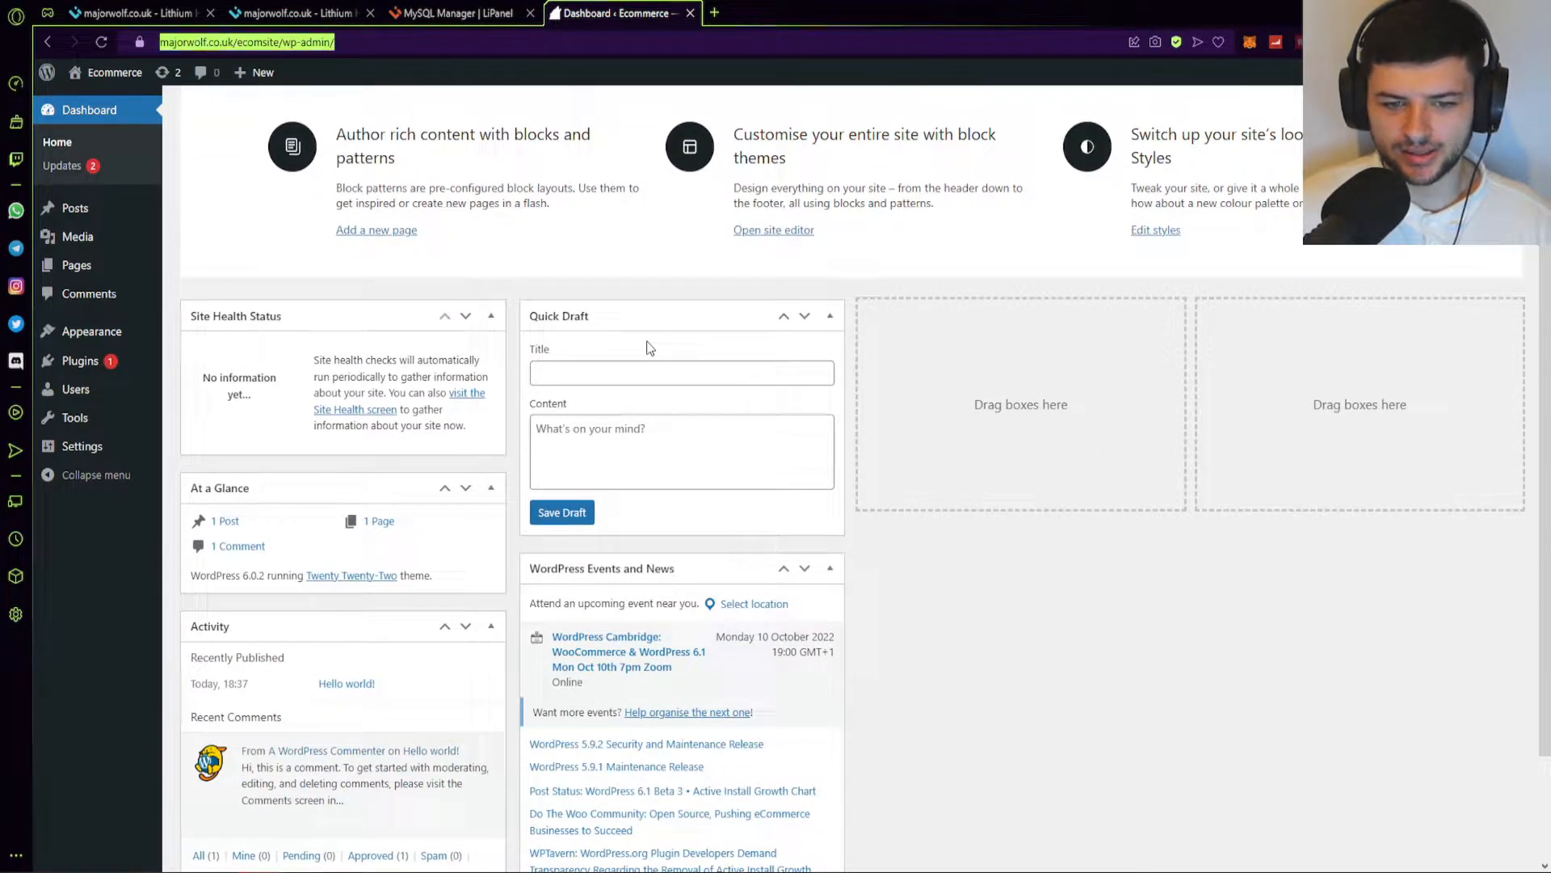
scroll(638, 351, "down", 1)
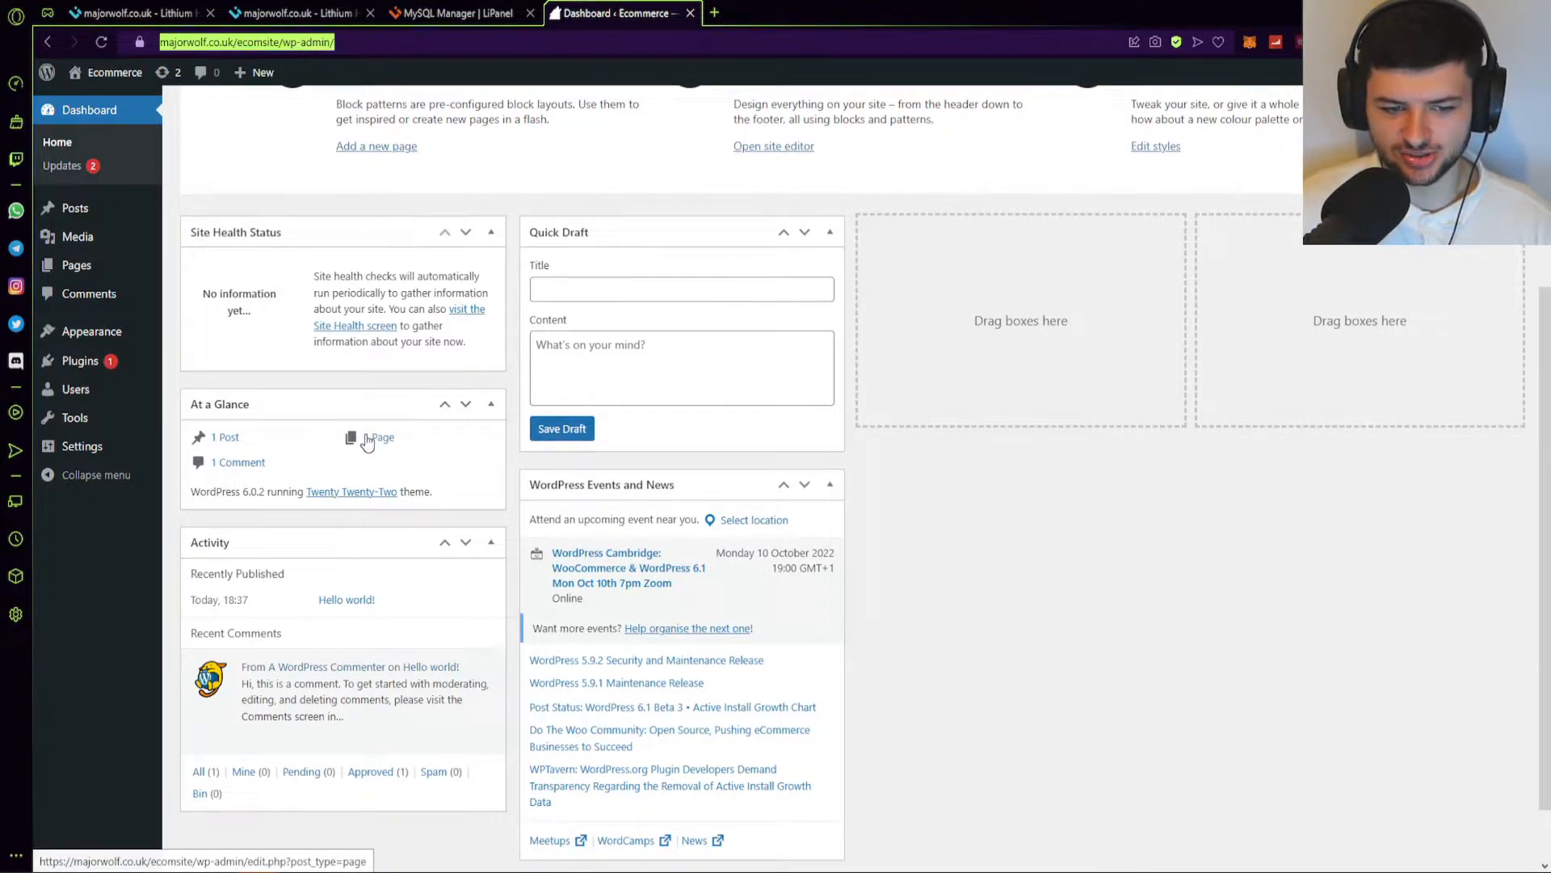
scroll(368, 443, "down", 1)
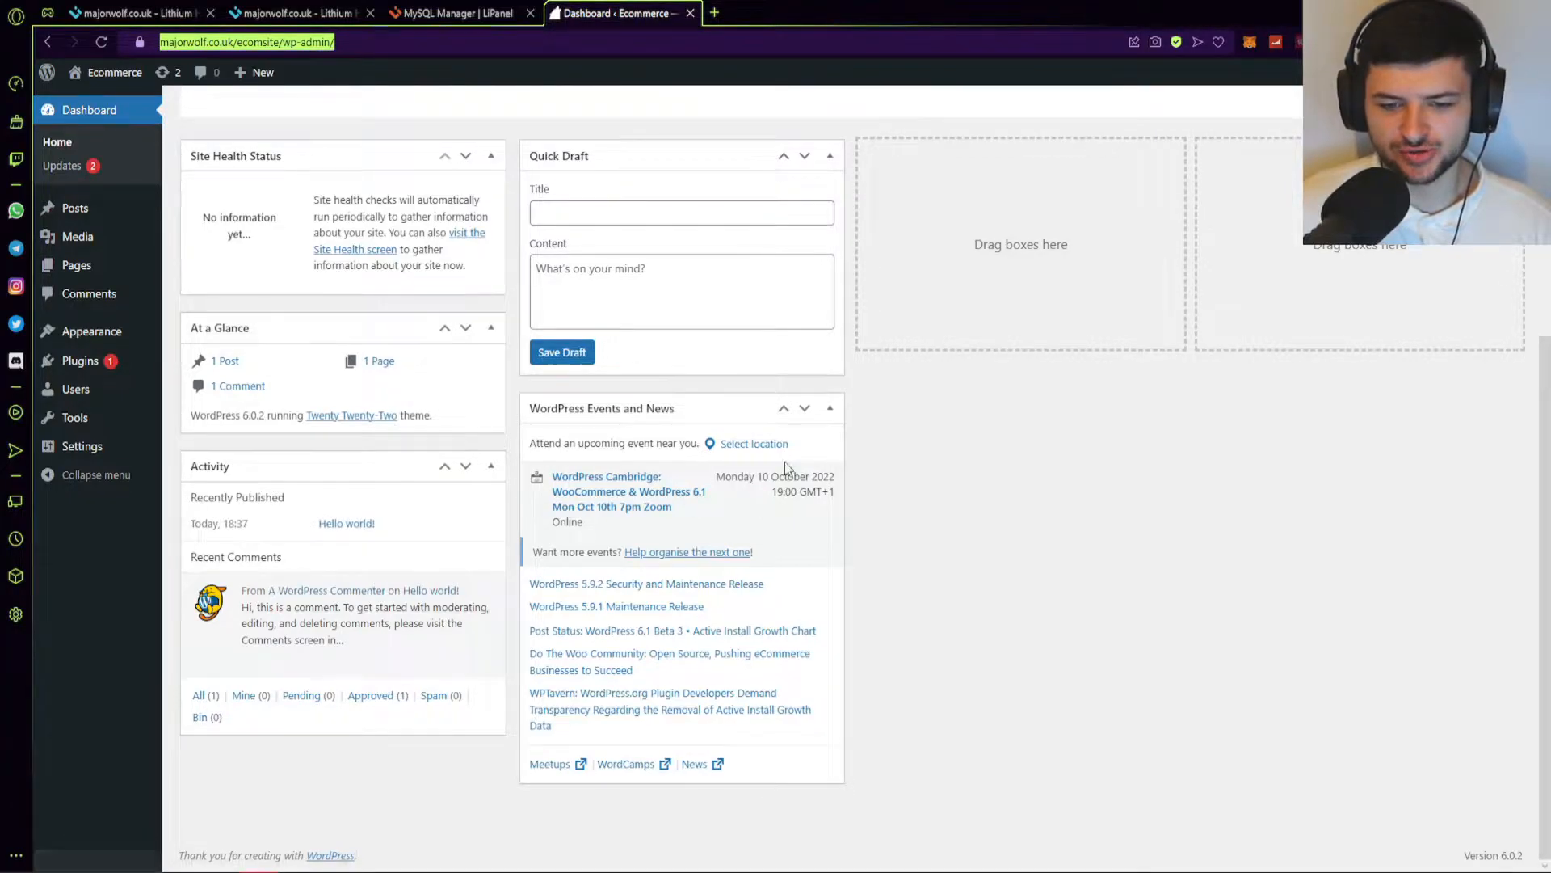
scroll(786, 467, "up", 5)
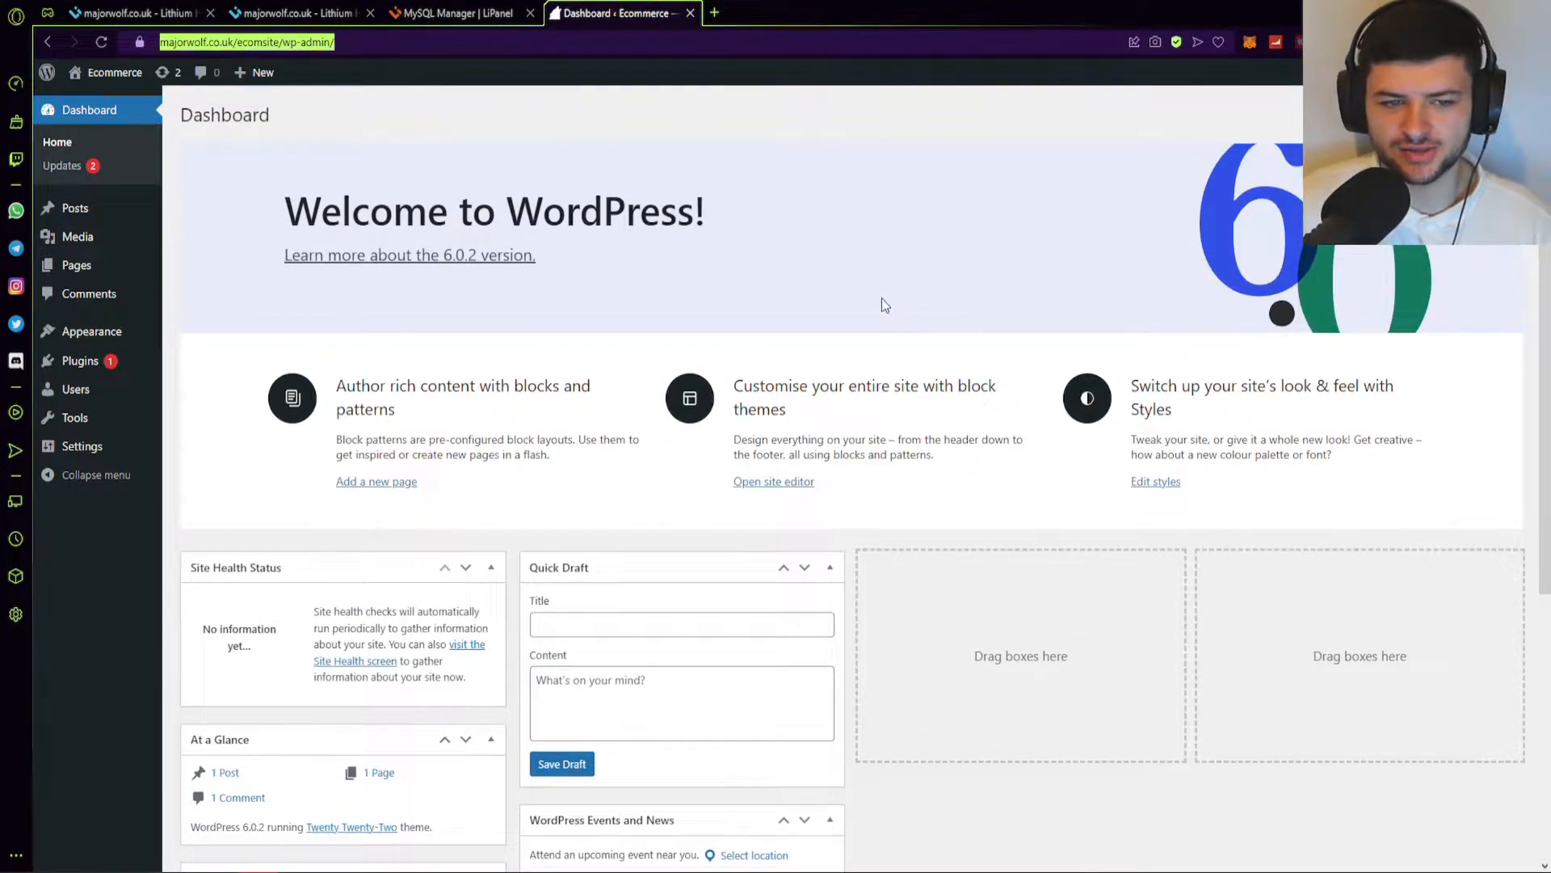
mouse_move(104, 75)
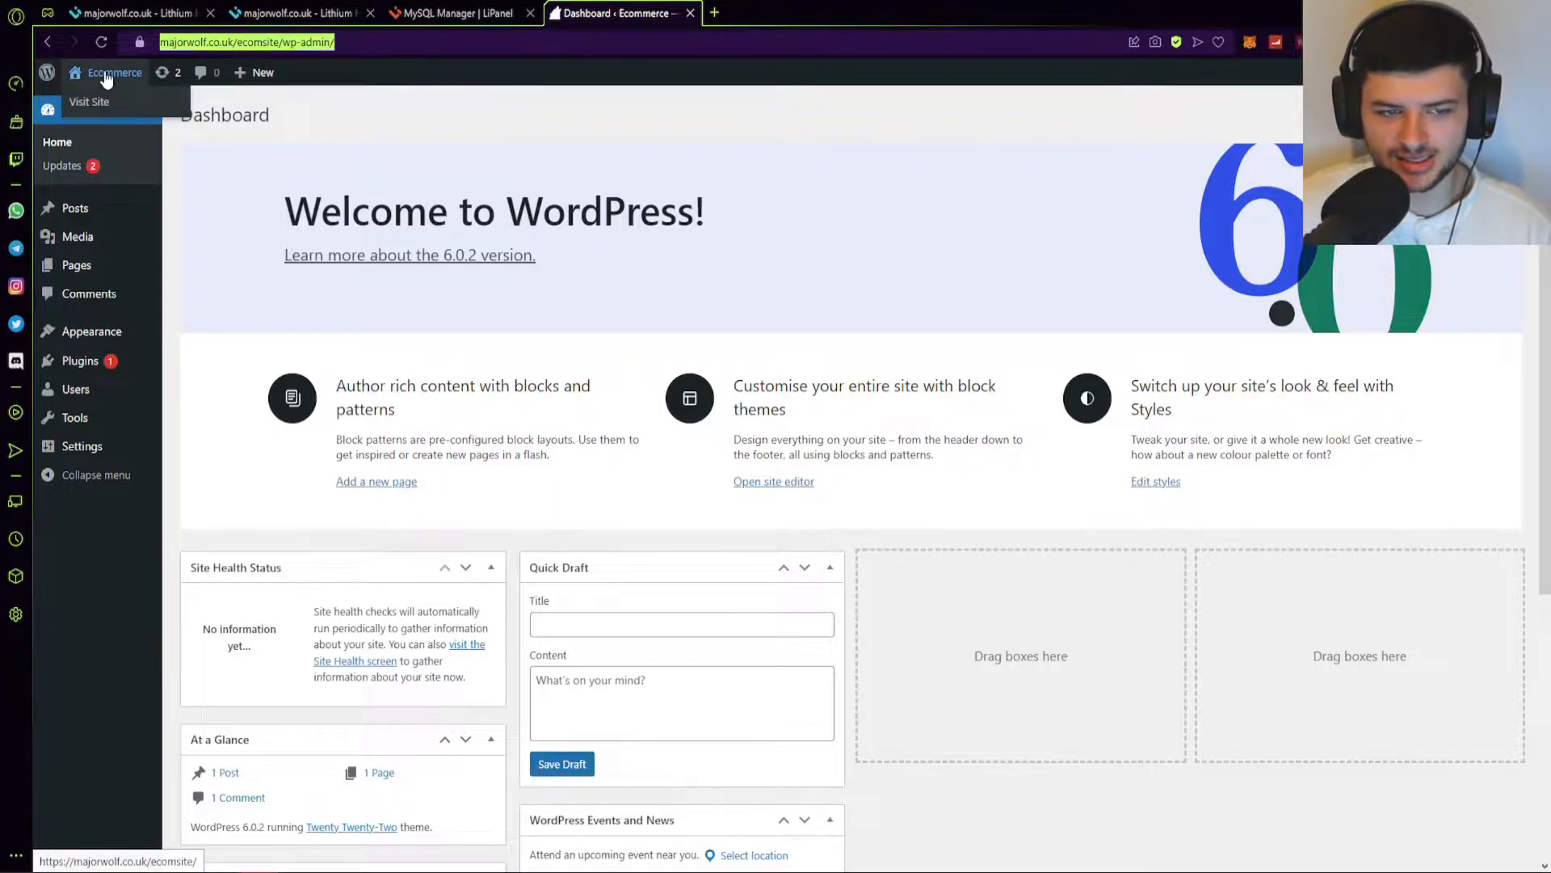
middle_click(96, 103)
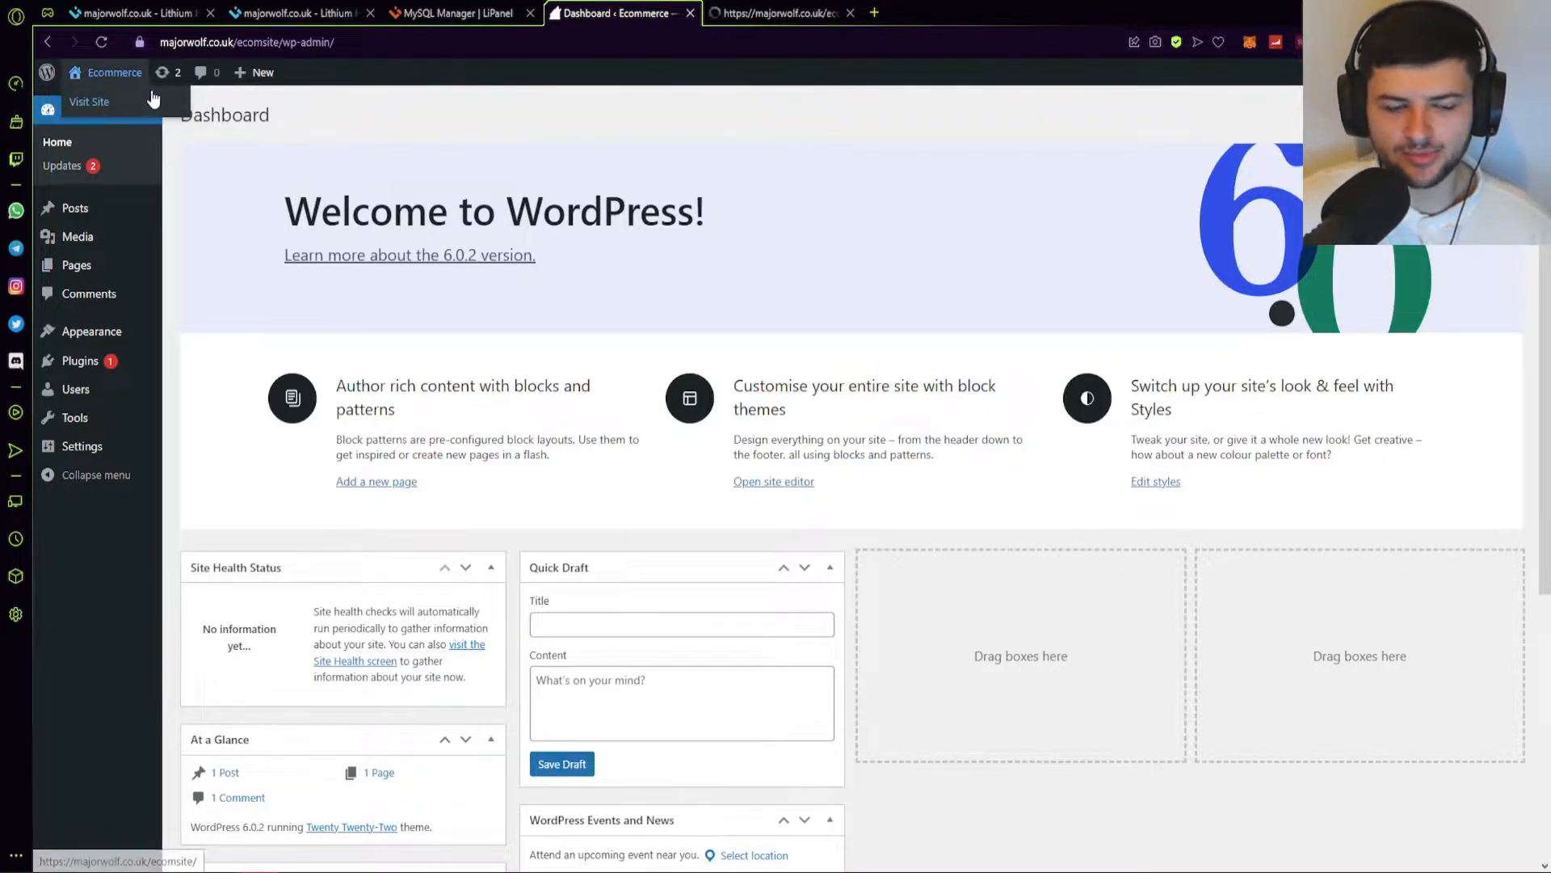
Scroll through the front page showing the Hello world! post, then close that tab.
left_click(777, 13)
scroll(1499, 412, "down", 3)
scroll(1277, 463, "up", 3)
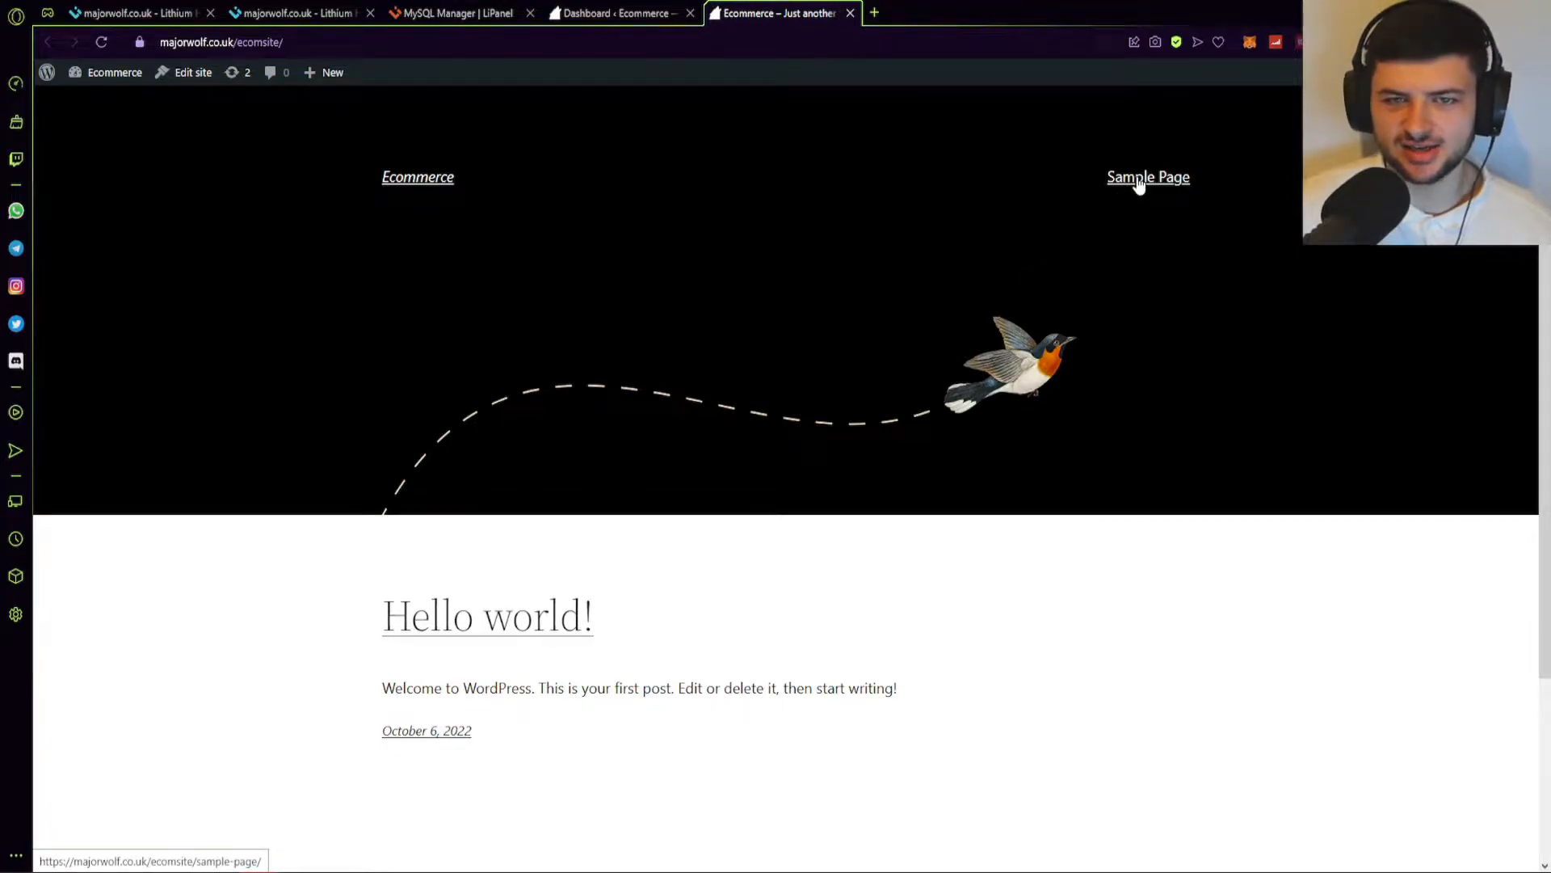
scroll(808, 363, "down", 2)
left_click_drag(383, 443, 658, 547)
left_click(666, 531)
scroll(666, 532, "down", 1)
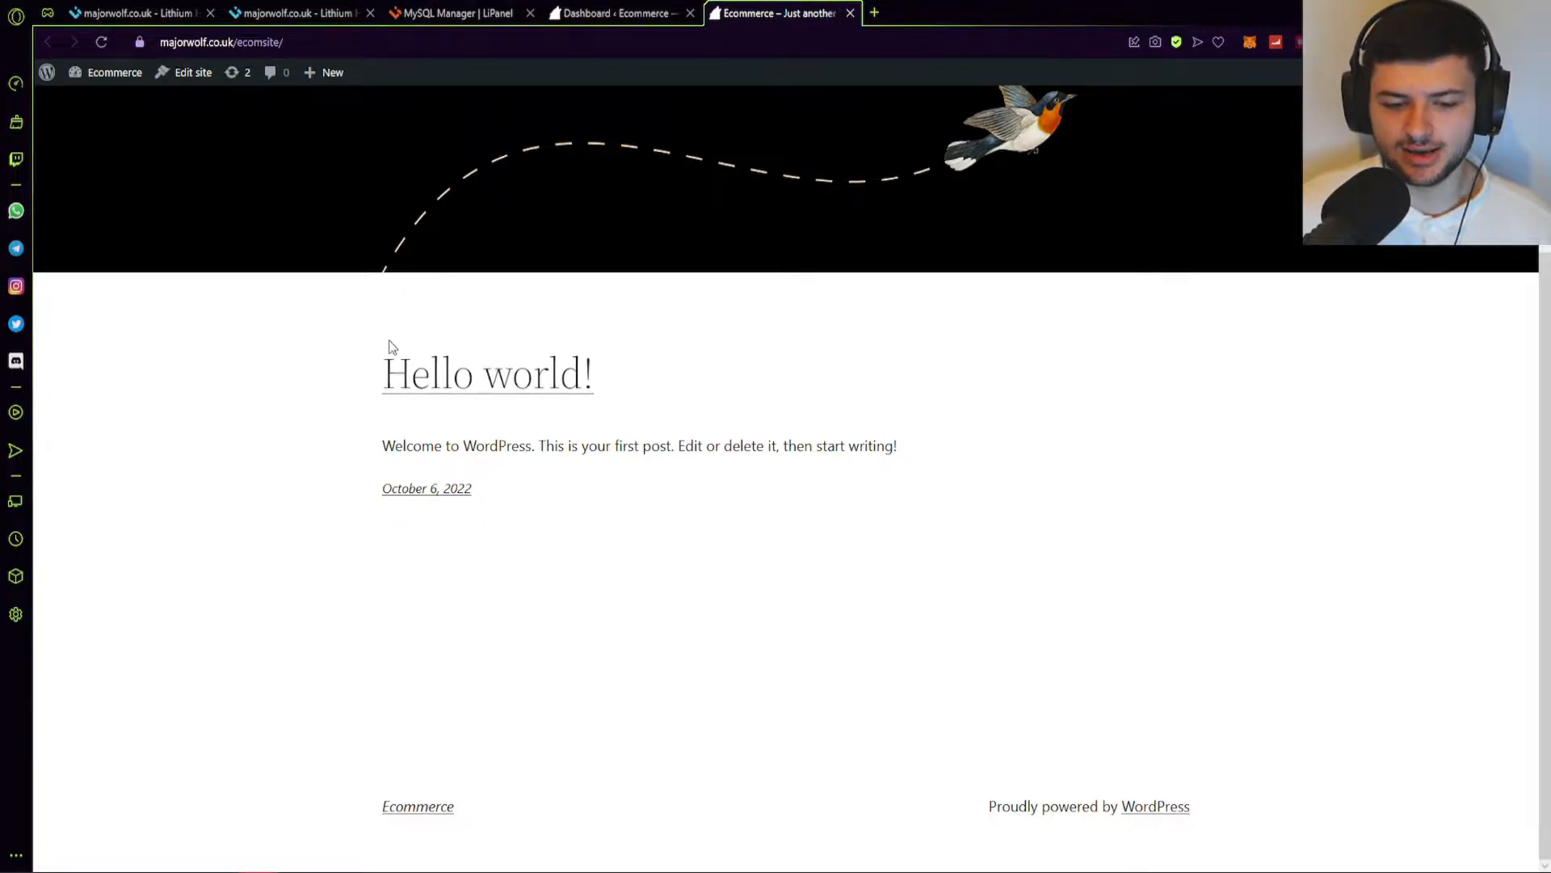
scroll(720, 408, "up", 3)
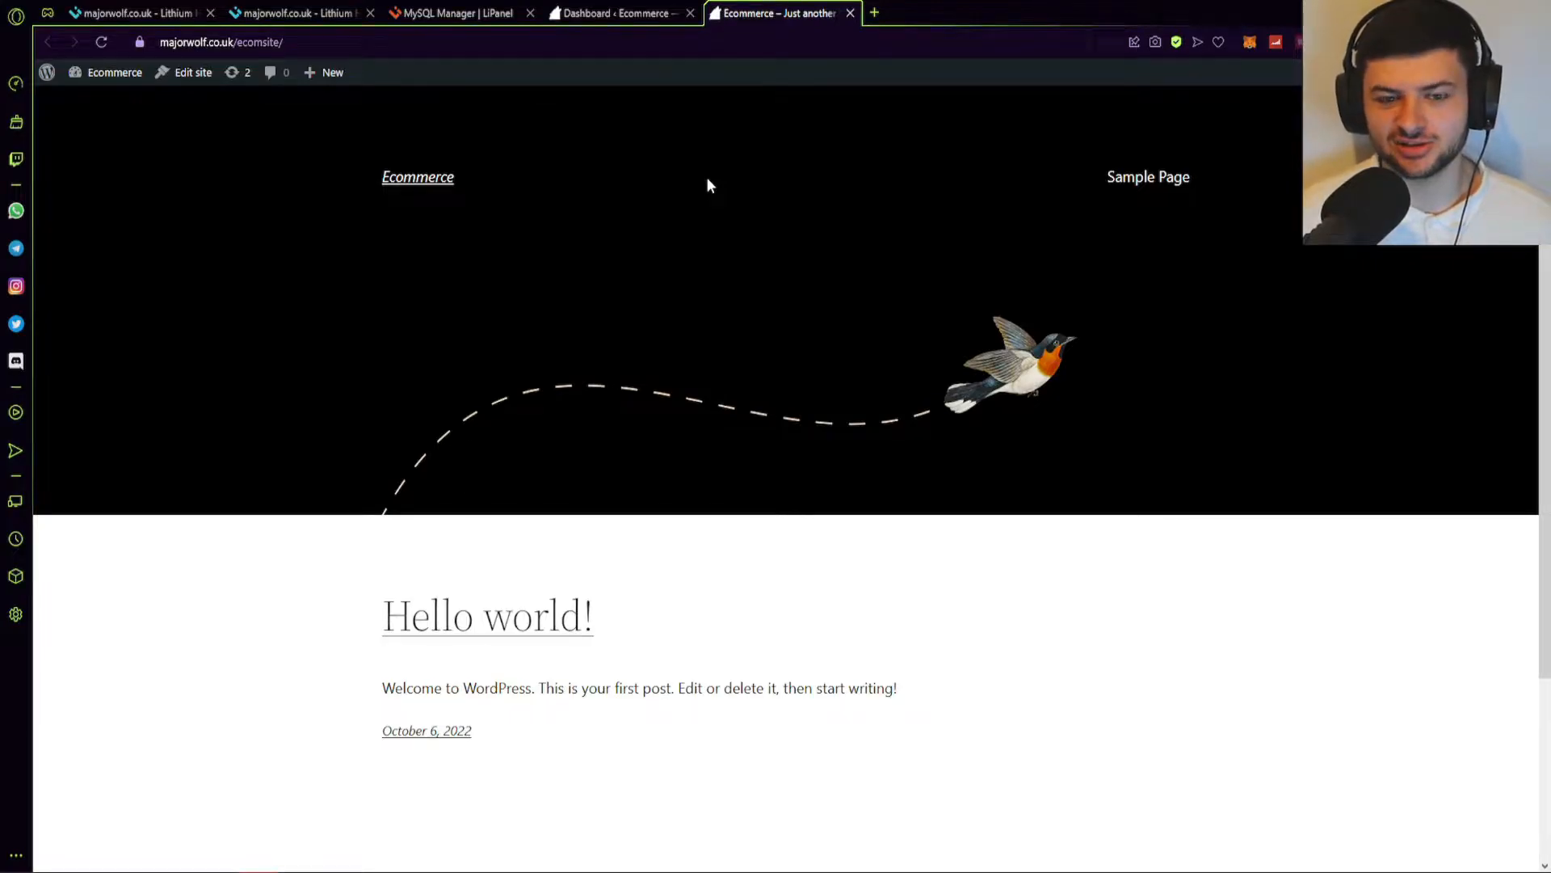
key("ctrl+w")
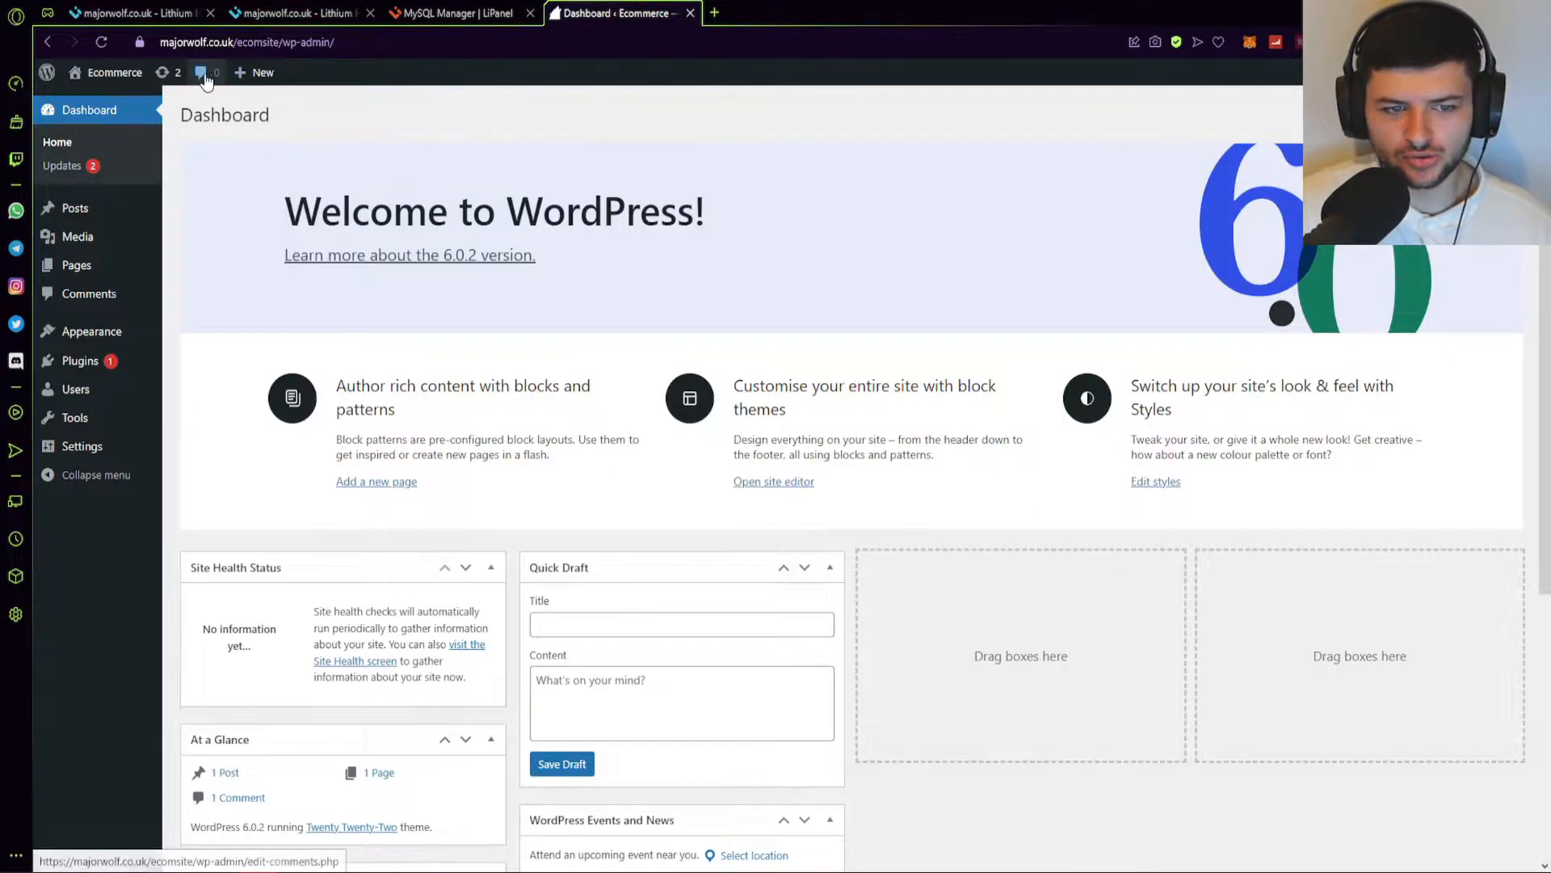
Attempt the Akismet Anti-Spam plugin update, submitting the FTP connection form, then open All Posts.
left_click(166, 74)
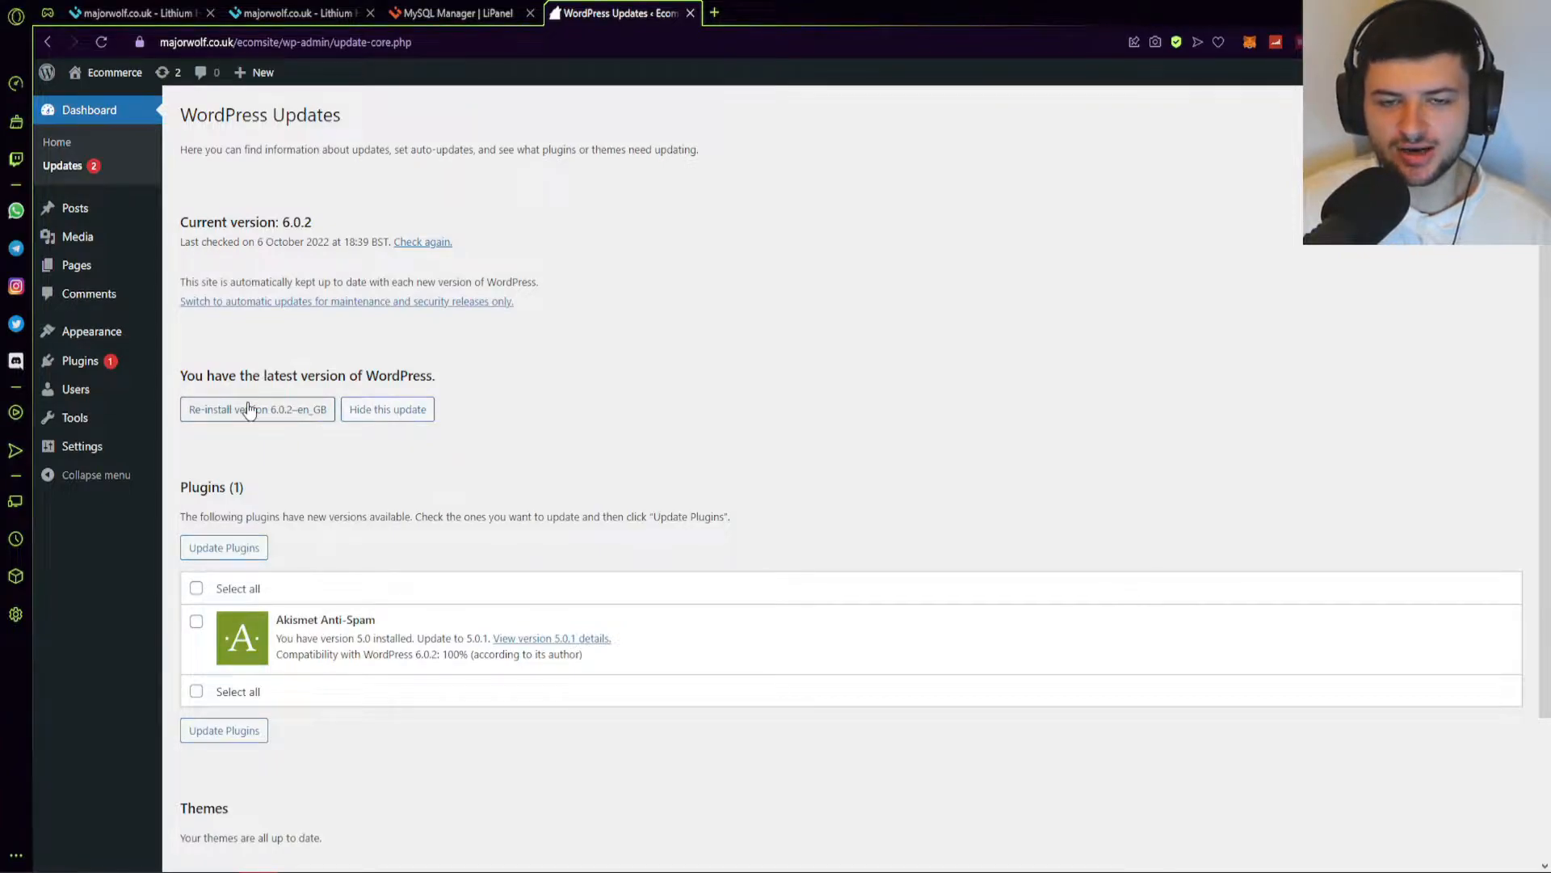
left_click_drag(180, 222, 502, 249)
left_click(506, 270)
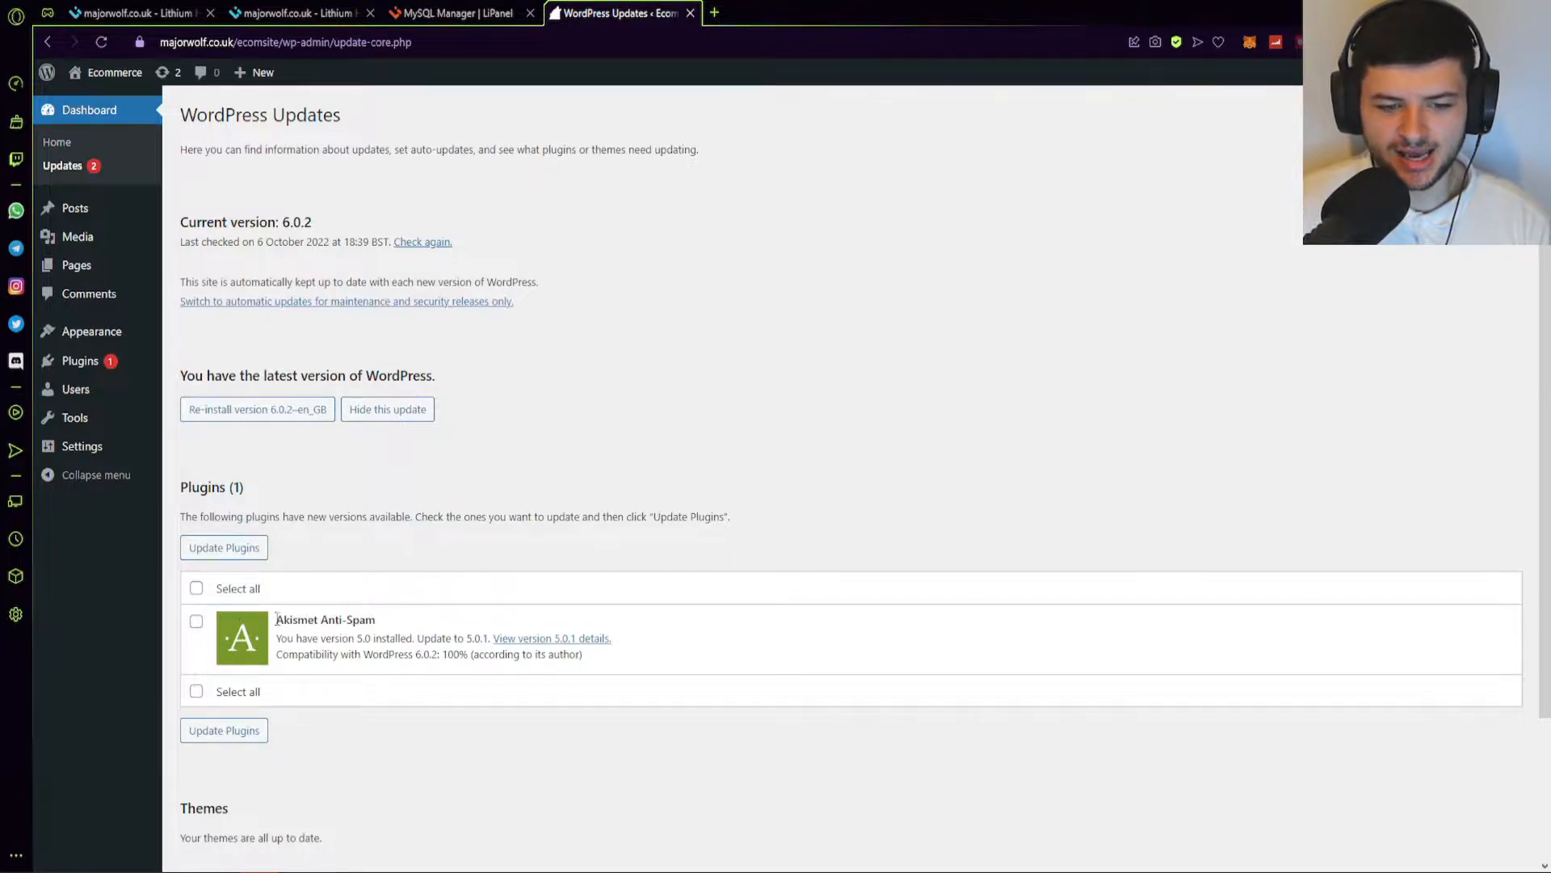
left_click(196, 587)
left_click(209, 547)
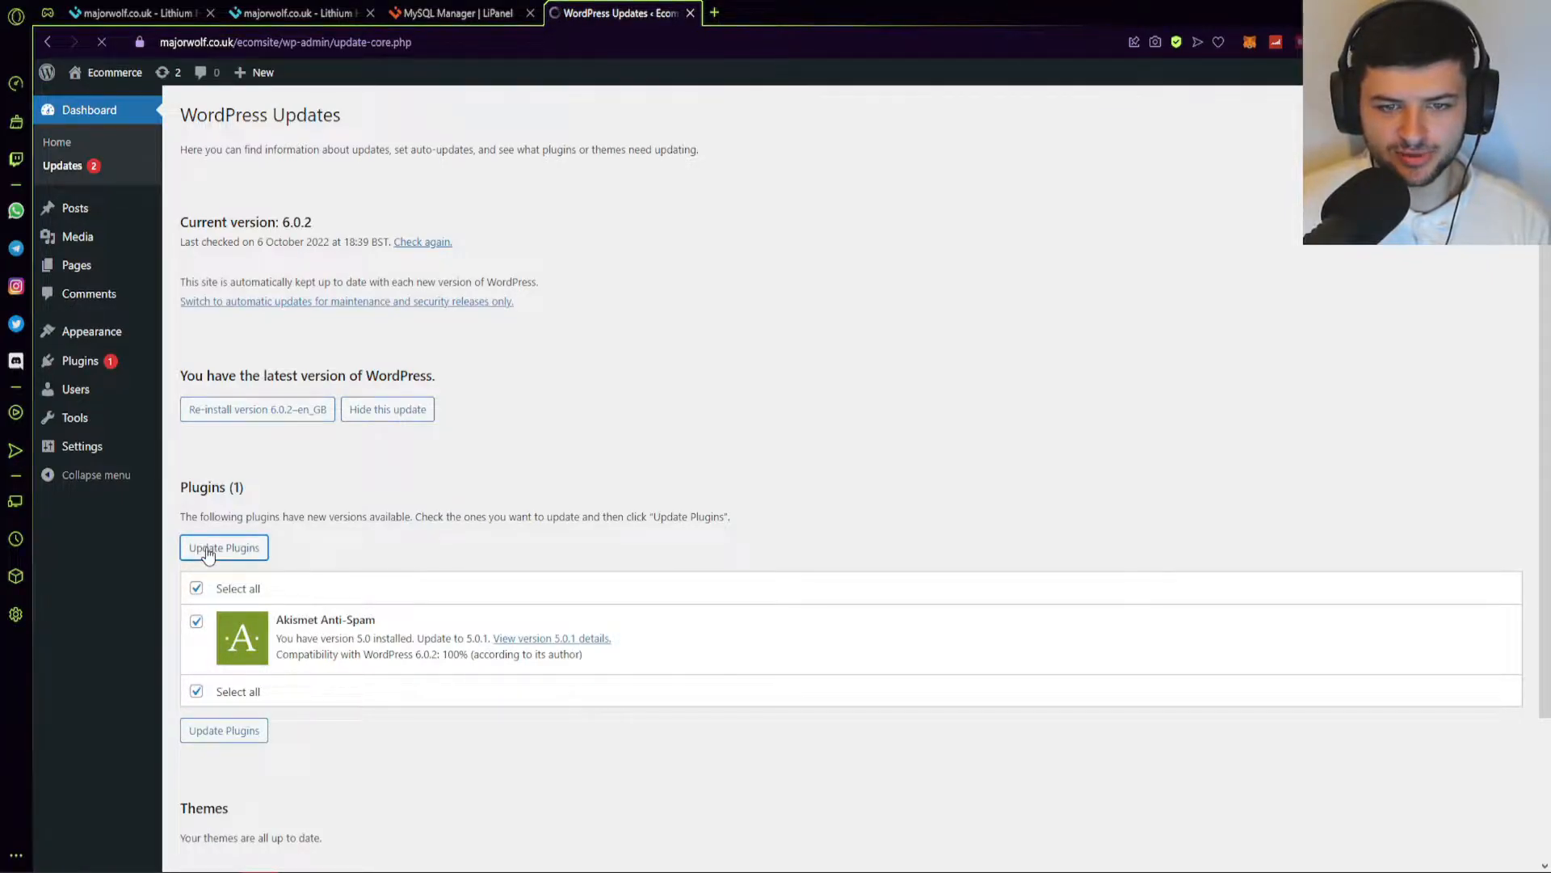
left_click(194, 416)
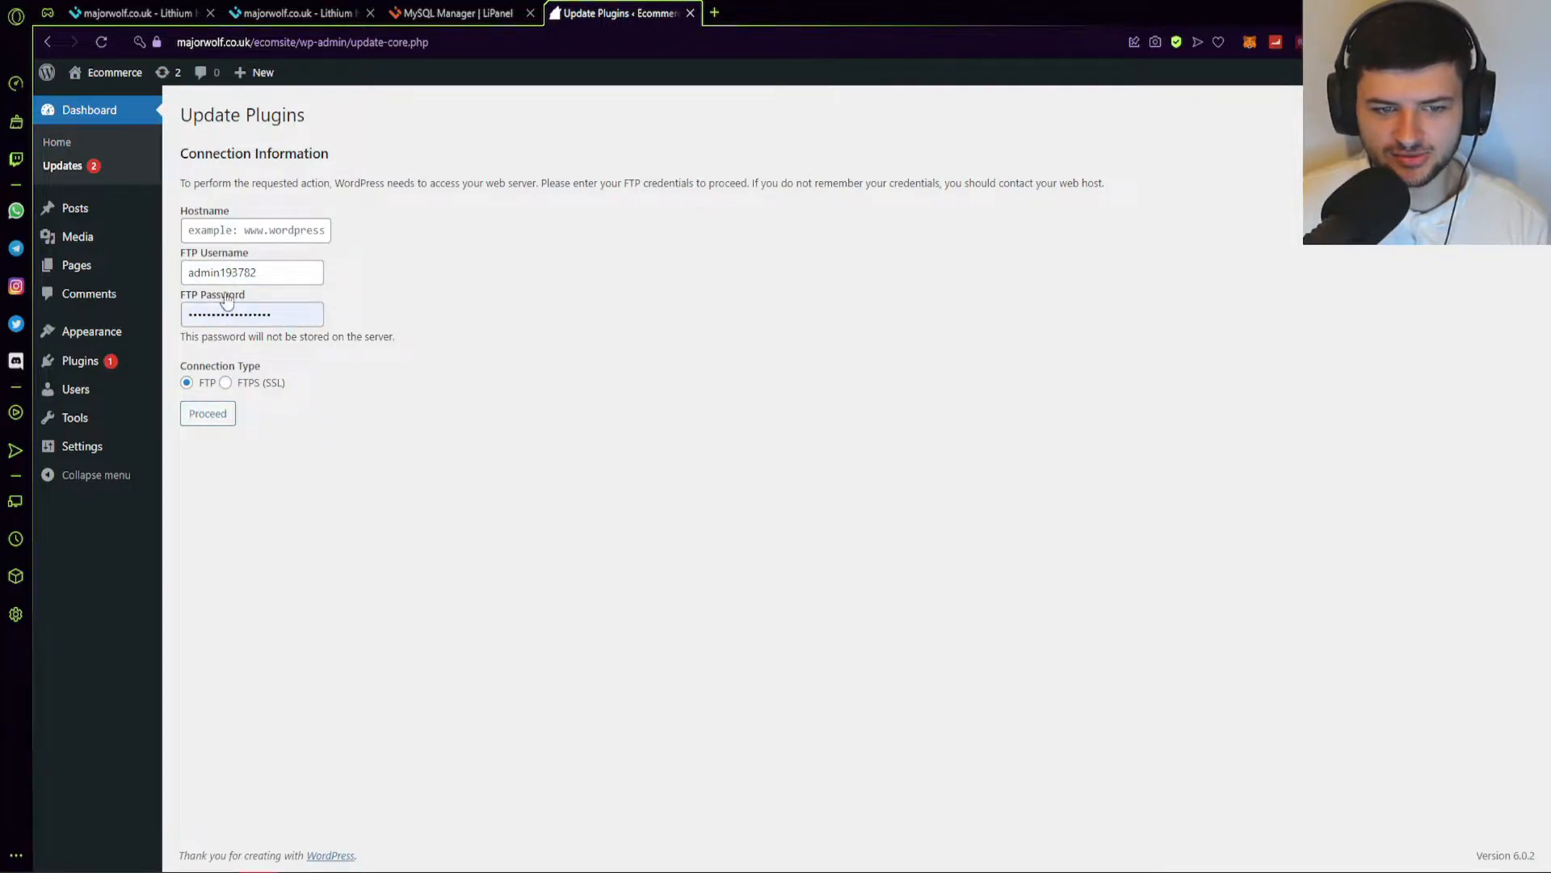
left_click(212, 421)
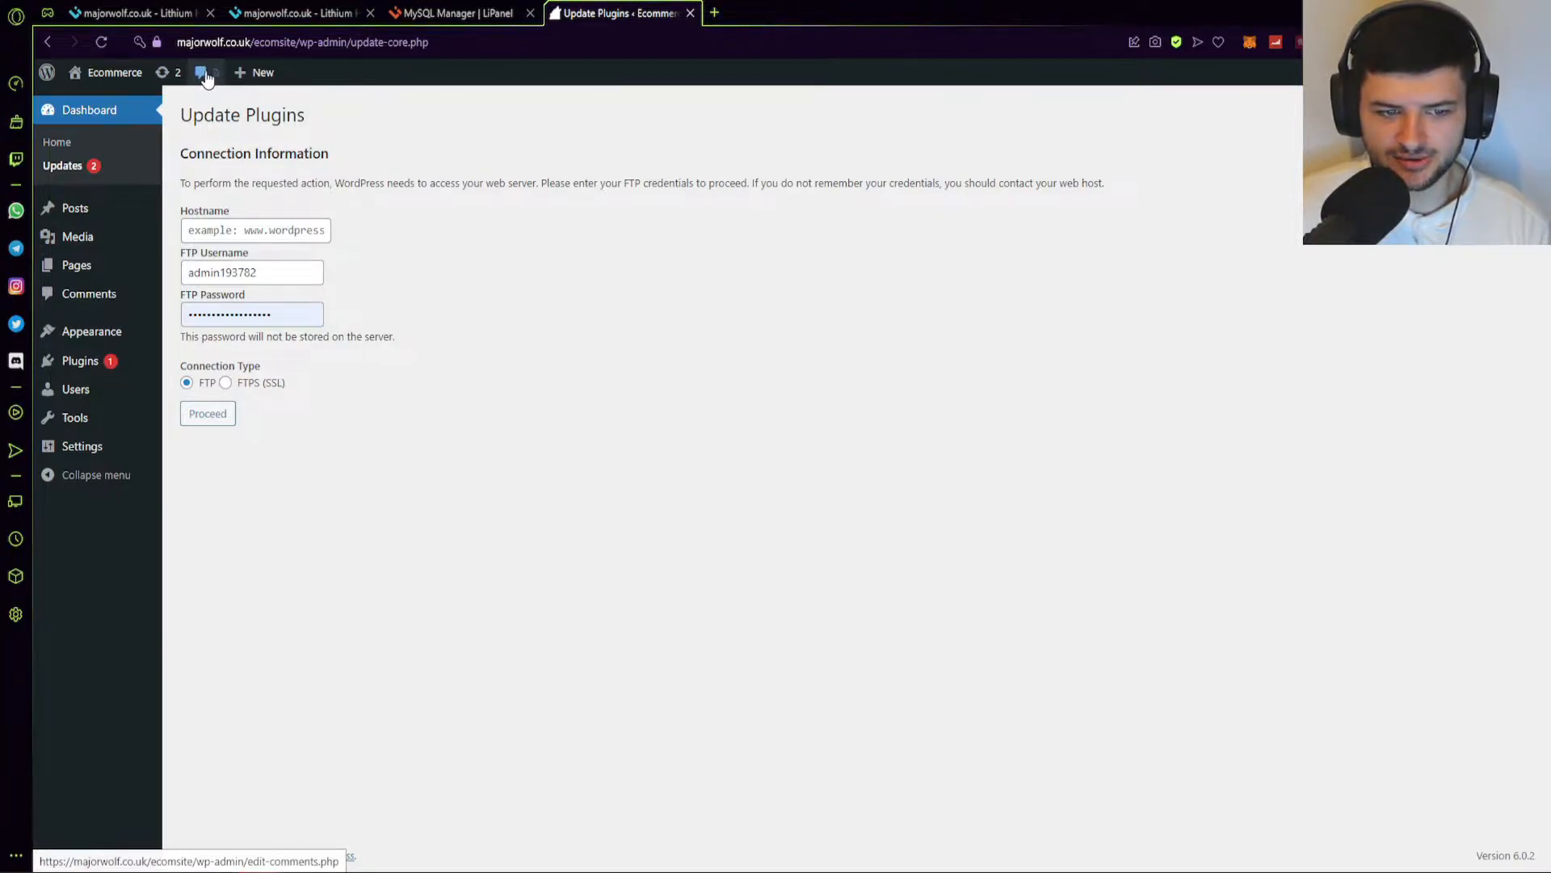
mouse_move(263, 73)
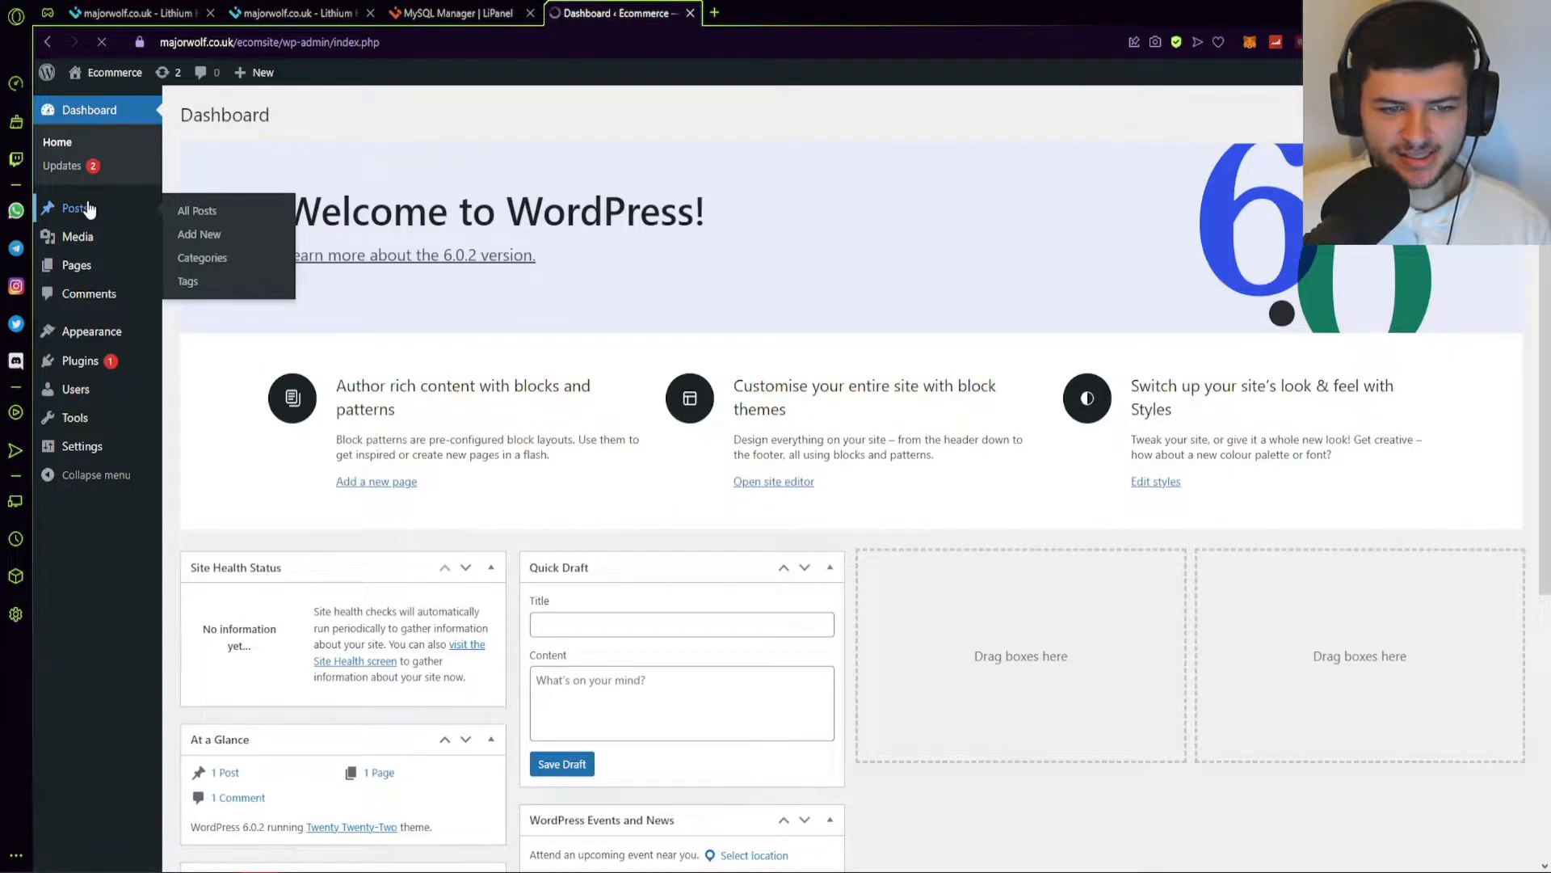
left_click(94, 207)
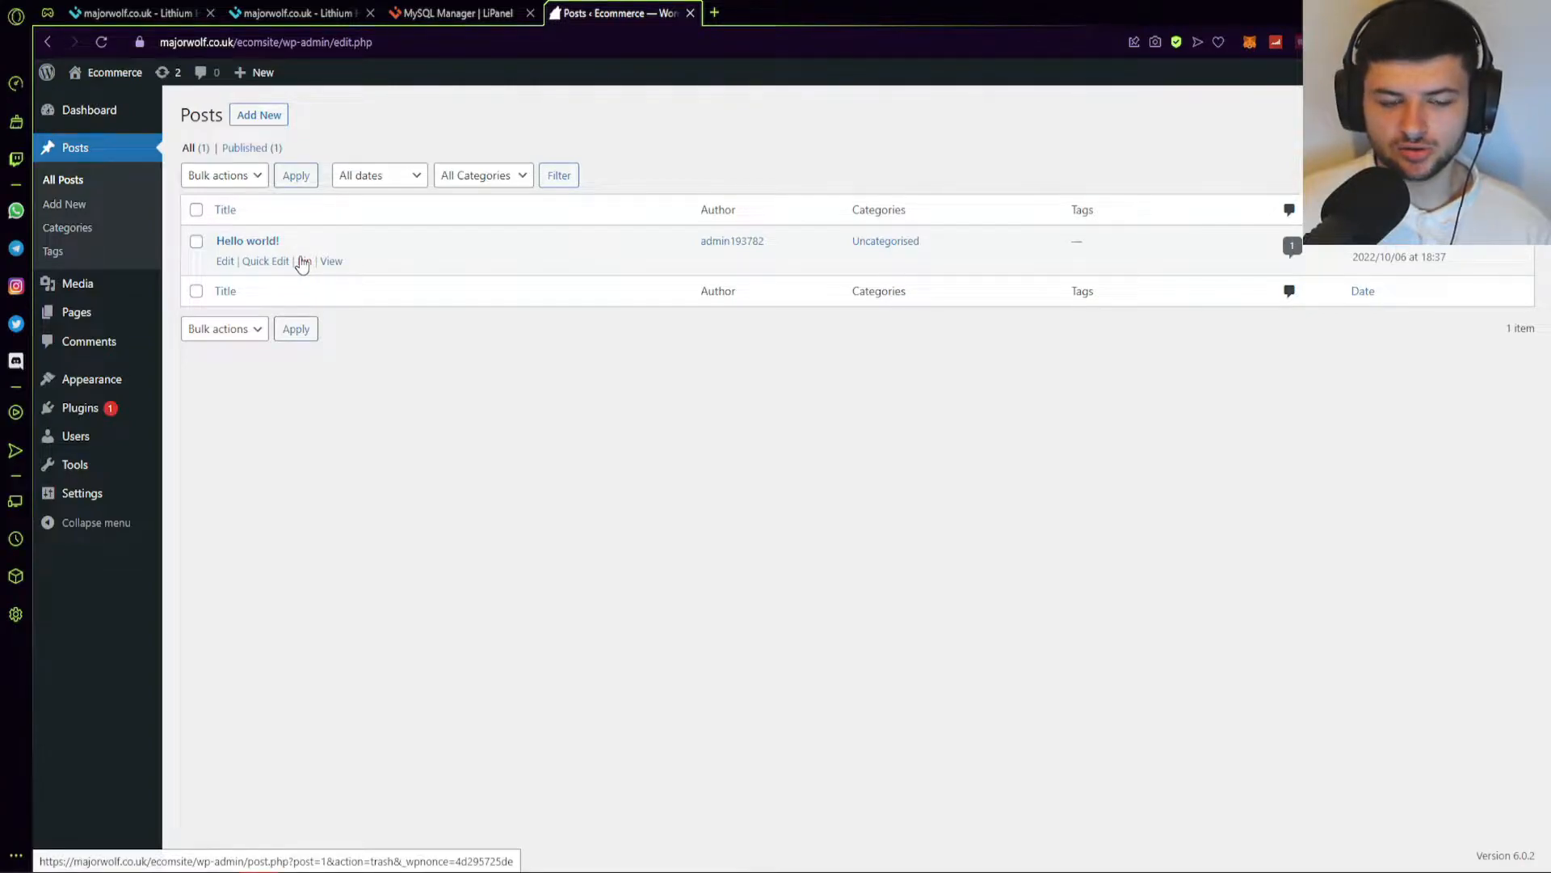
Bin the Hello world! post and view Categories, Tags and the Media Library.
left_click(303, 261)
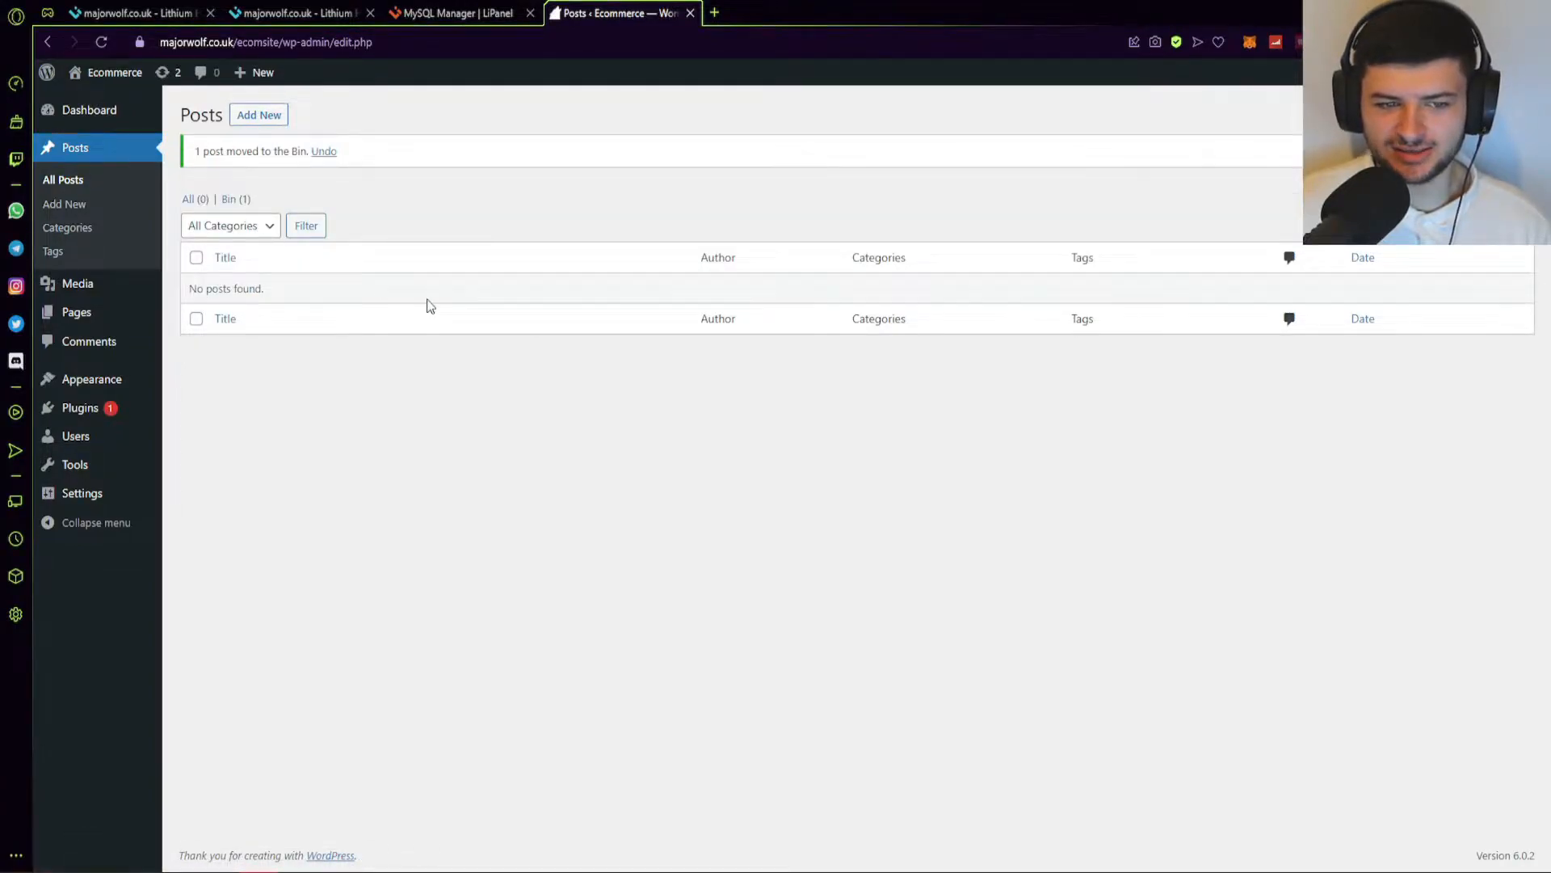
left_click(101, 232)
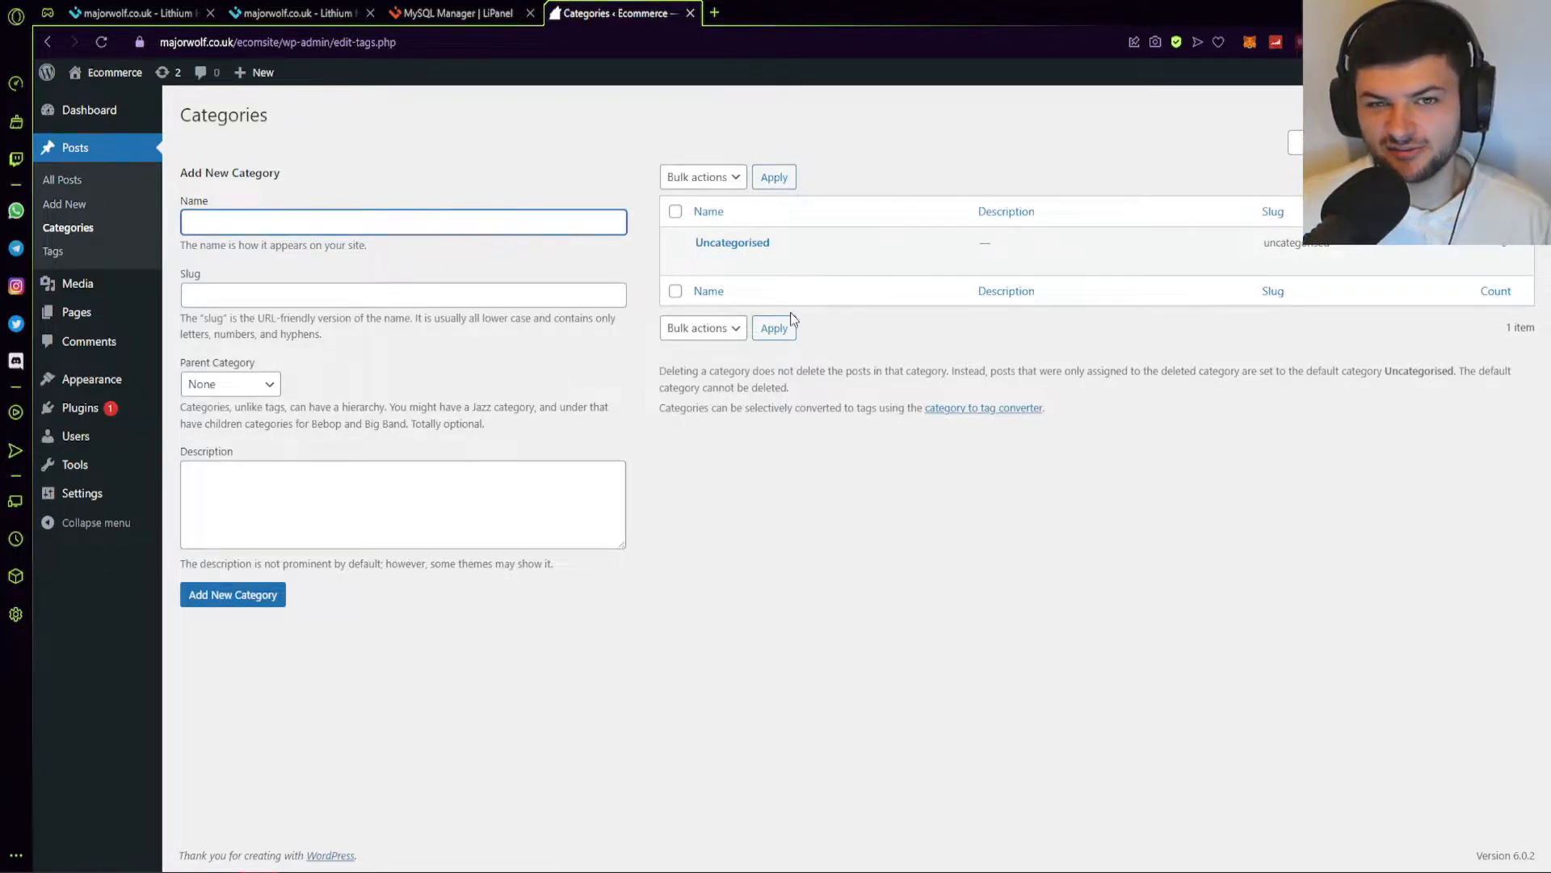
left_click(52, 251)
left_click(376, 284)
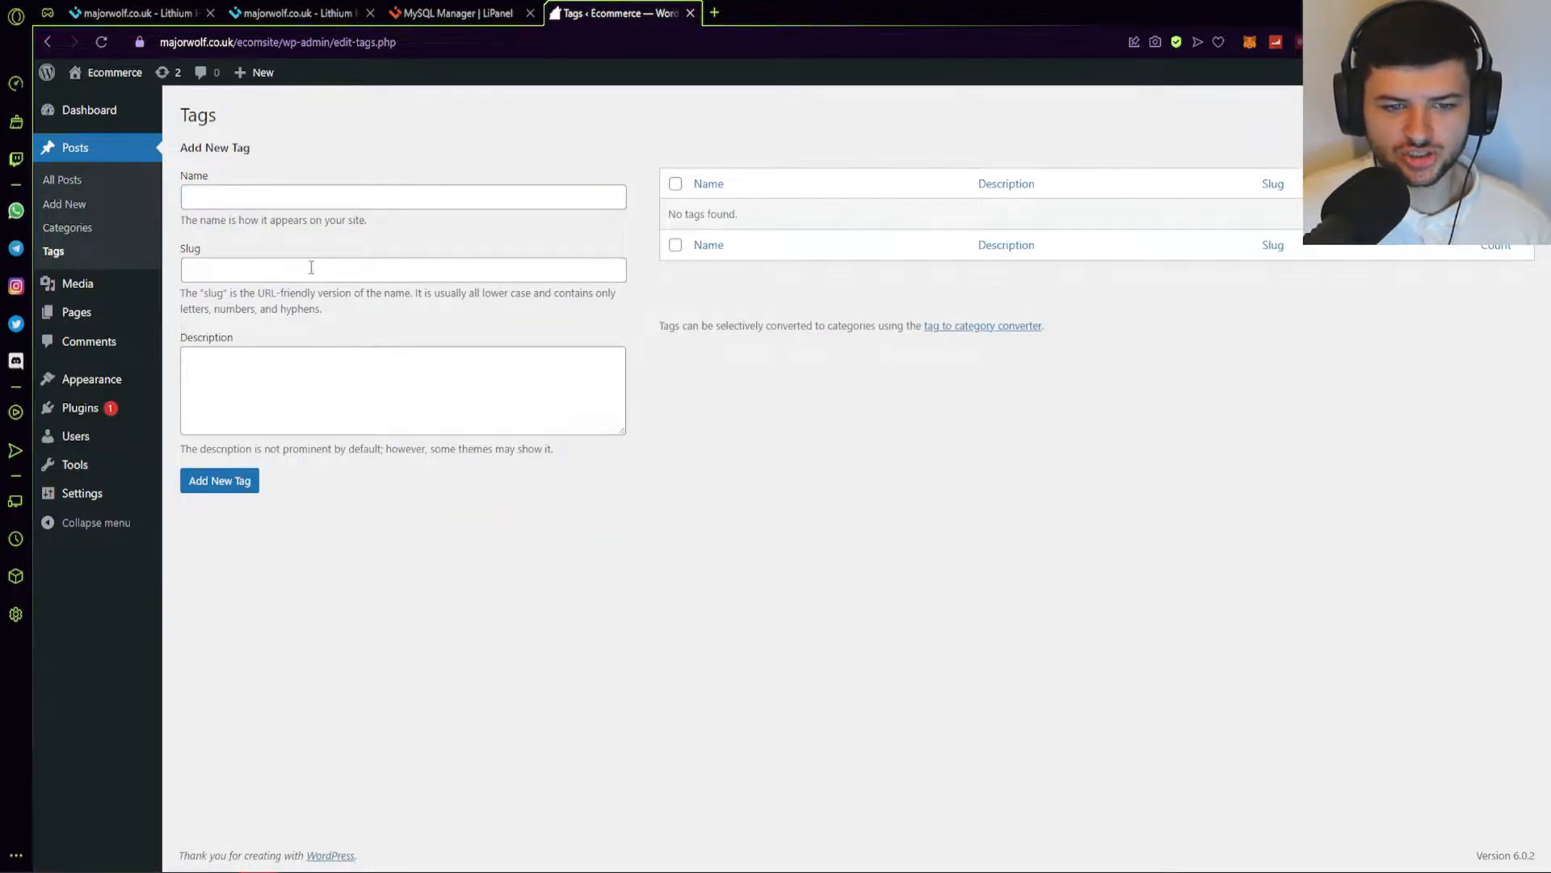
left_click(72, 284)
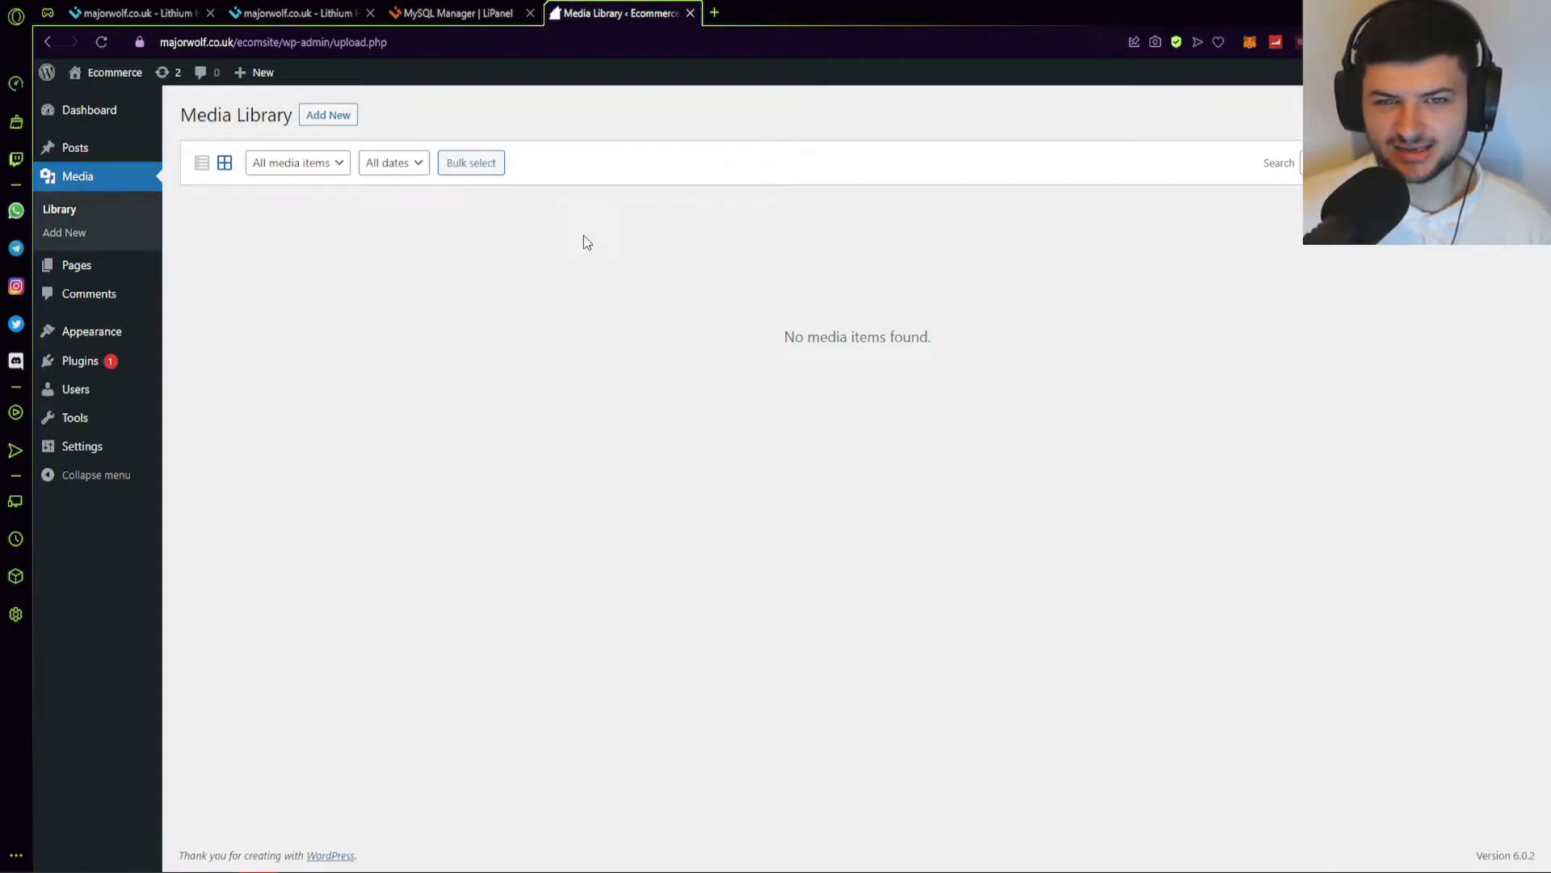
Open the Media upload area, then dismiss the file picker without uploading anything.
left_click(343, 118)
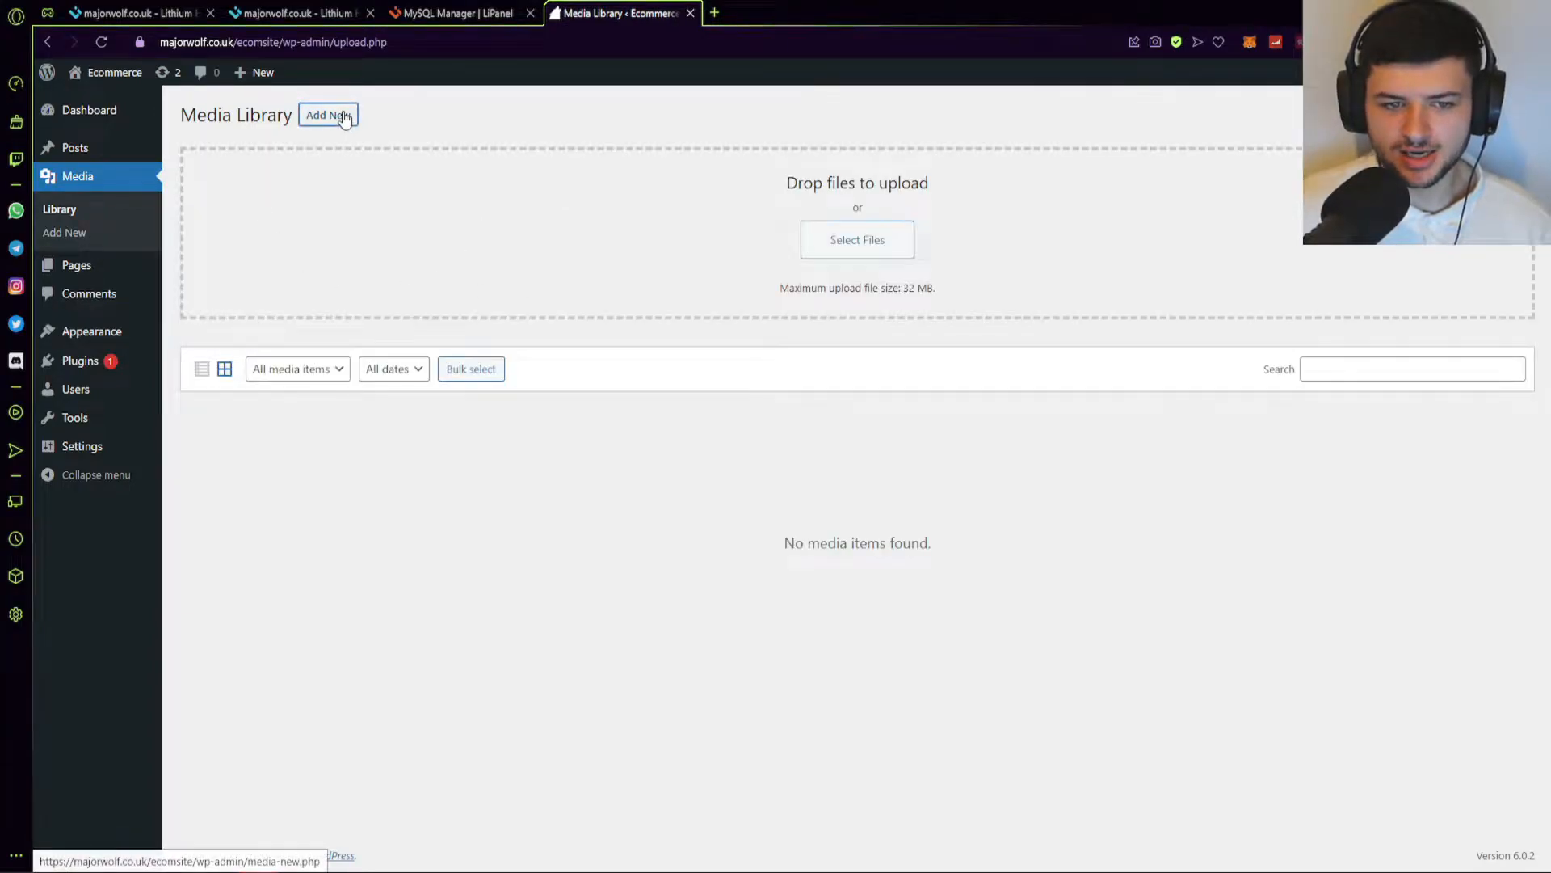
left_click(858, 252)
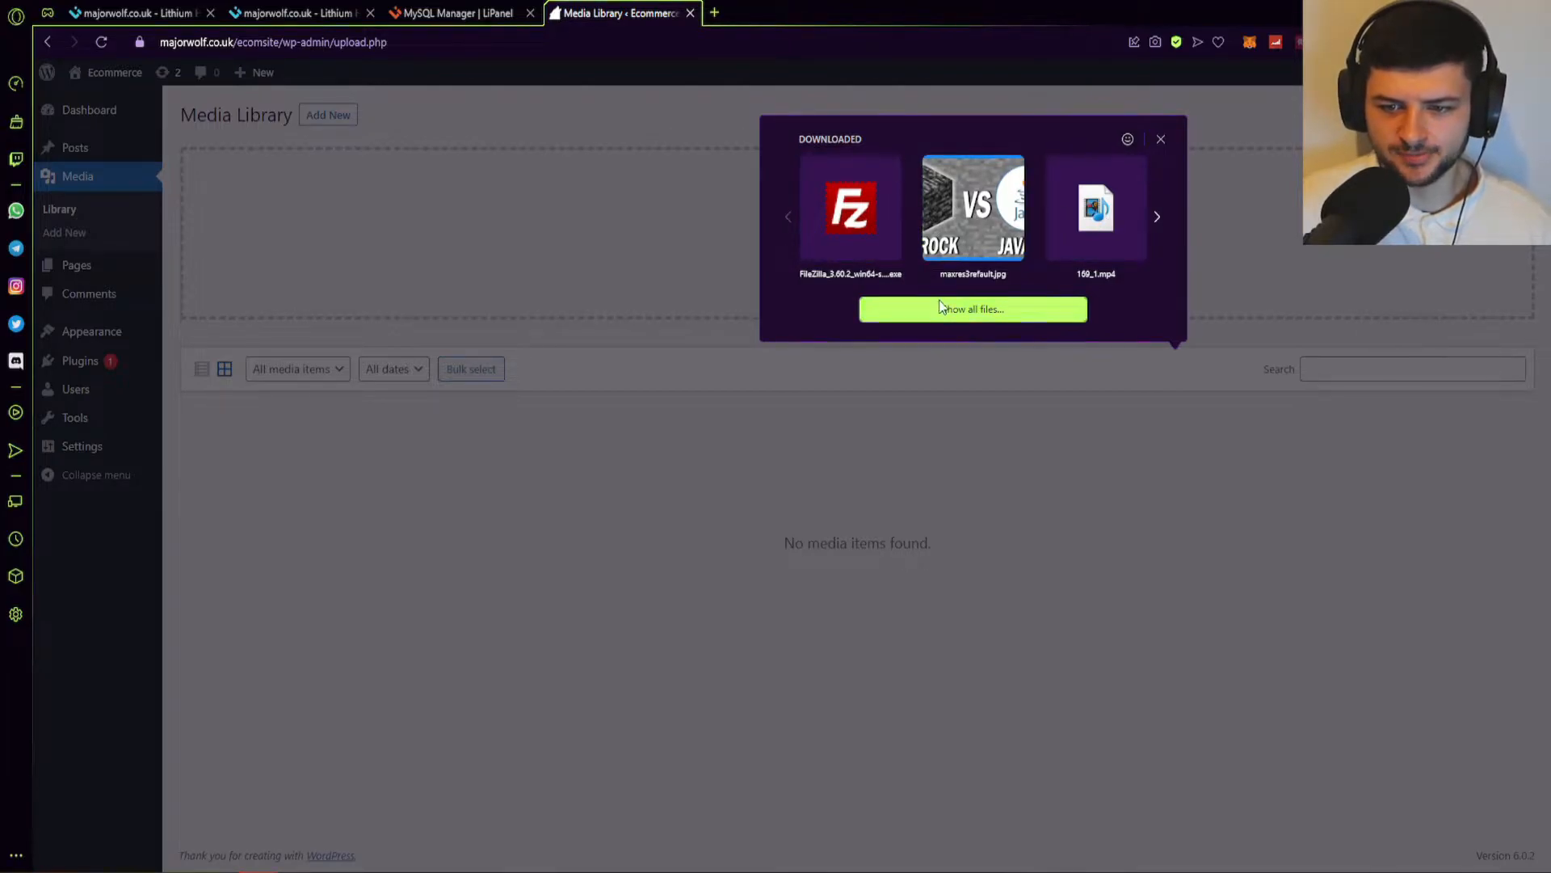
left_click(748, 415)
left_click(60, 210)
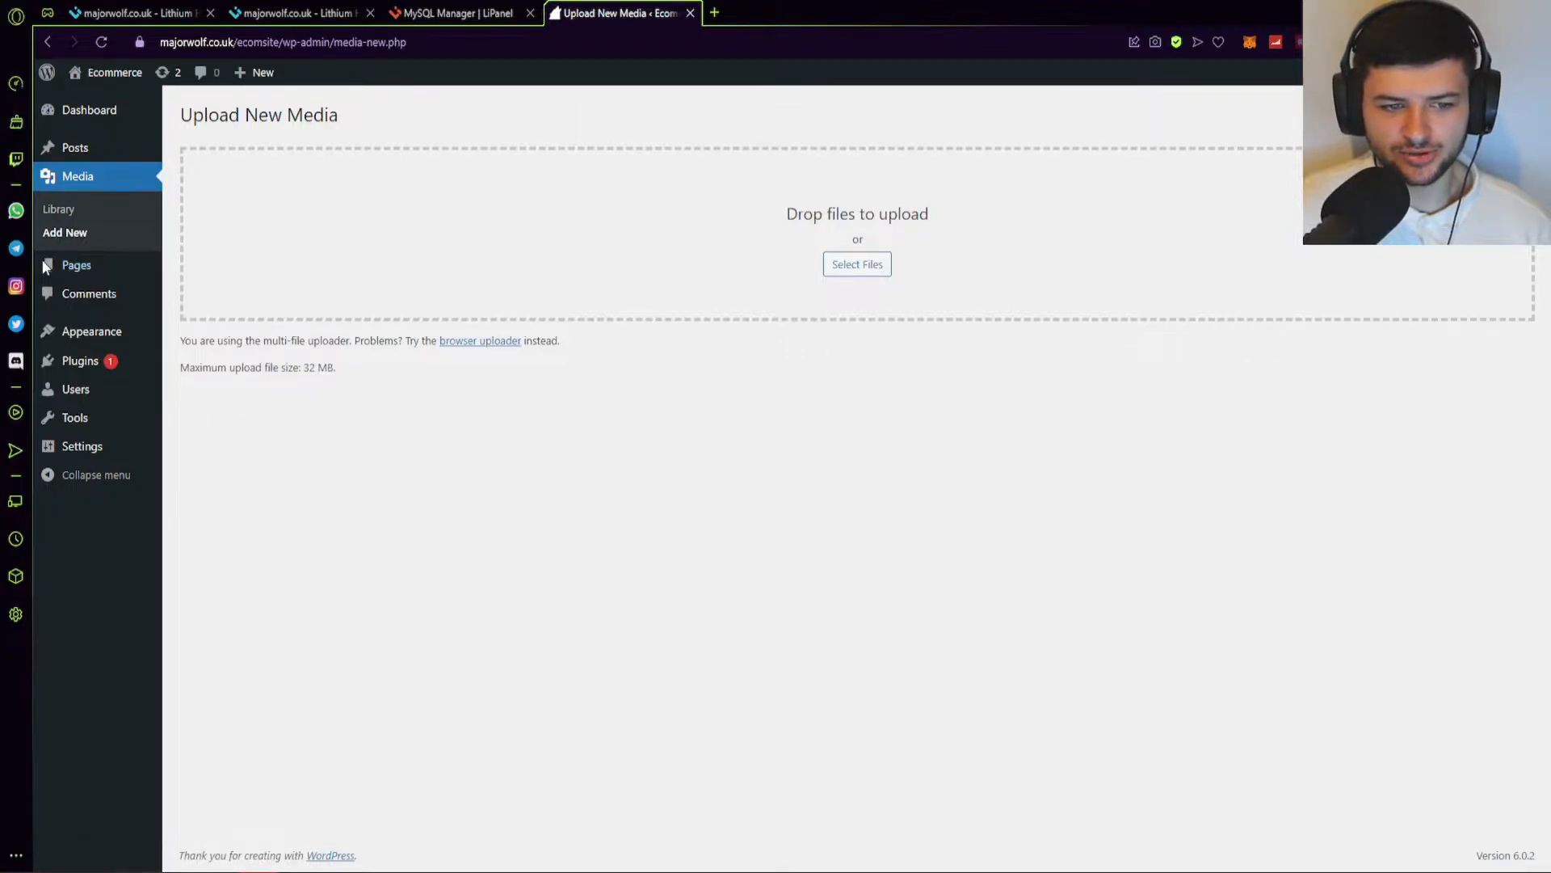
Bulk-move Privacy Policy and Sample Page to the Bin, then visit Comments and Themes.
left_click(76, 264)
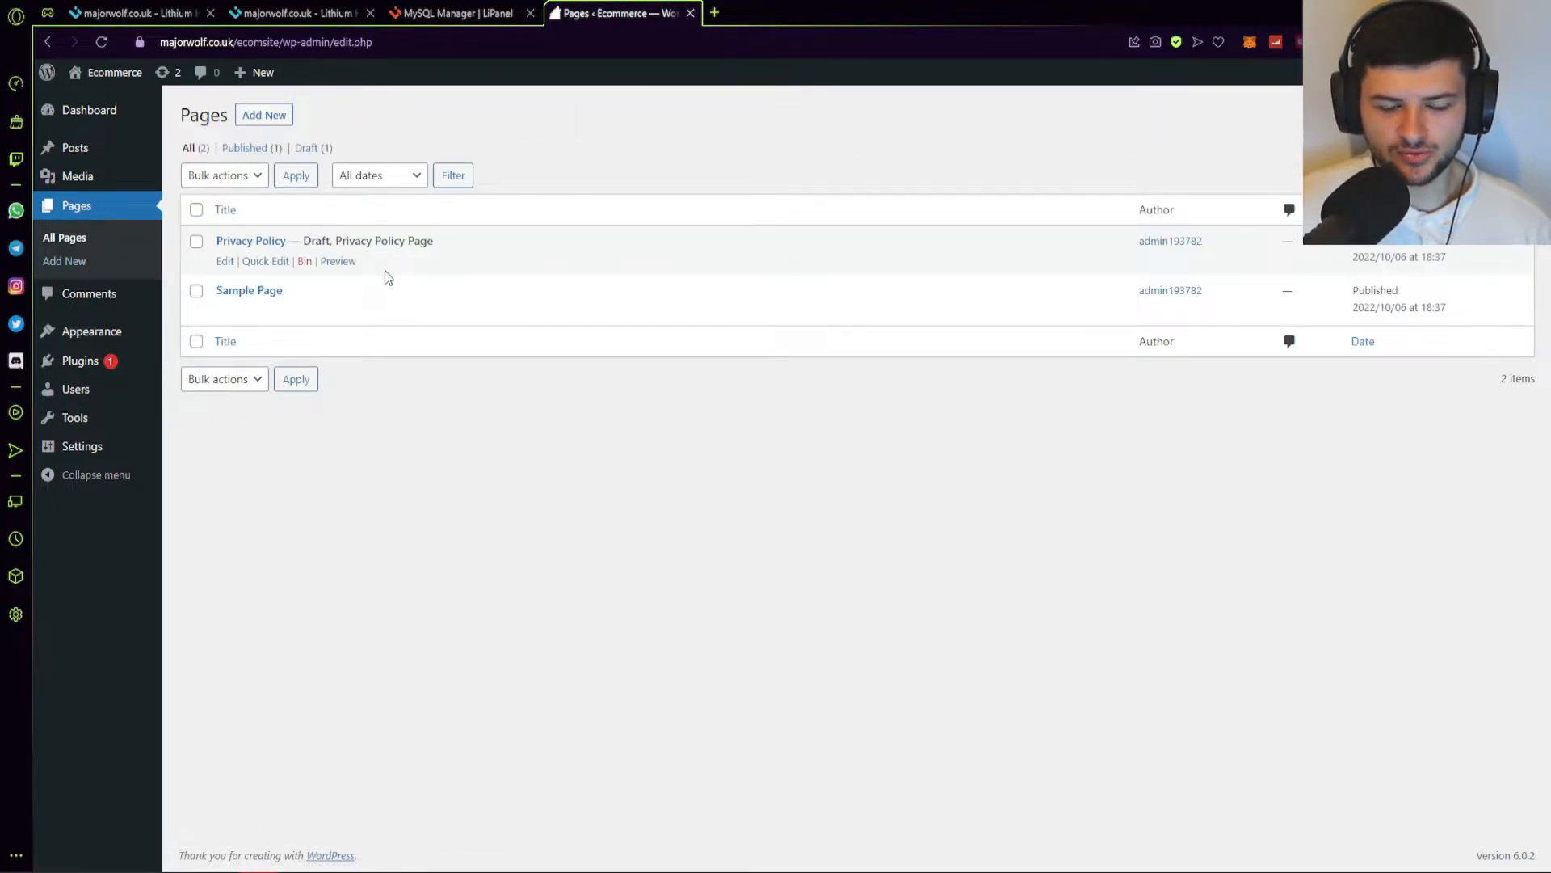
left_click(196, 209)
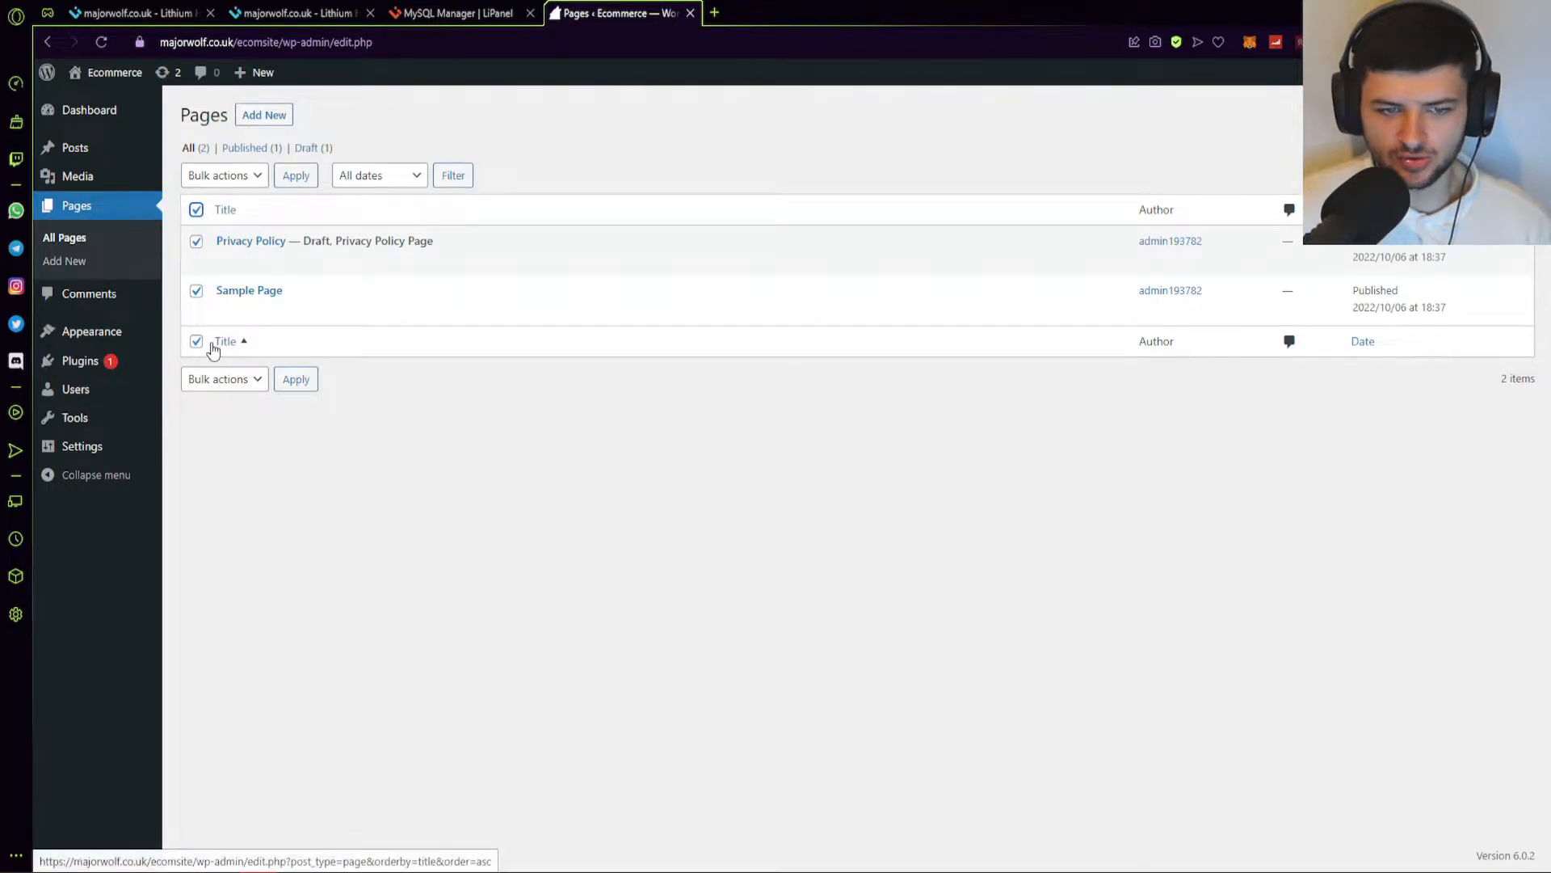
left_click(234, 177)
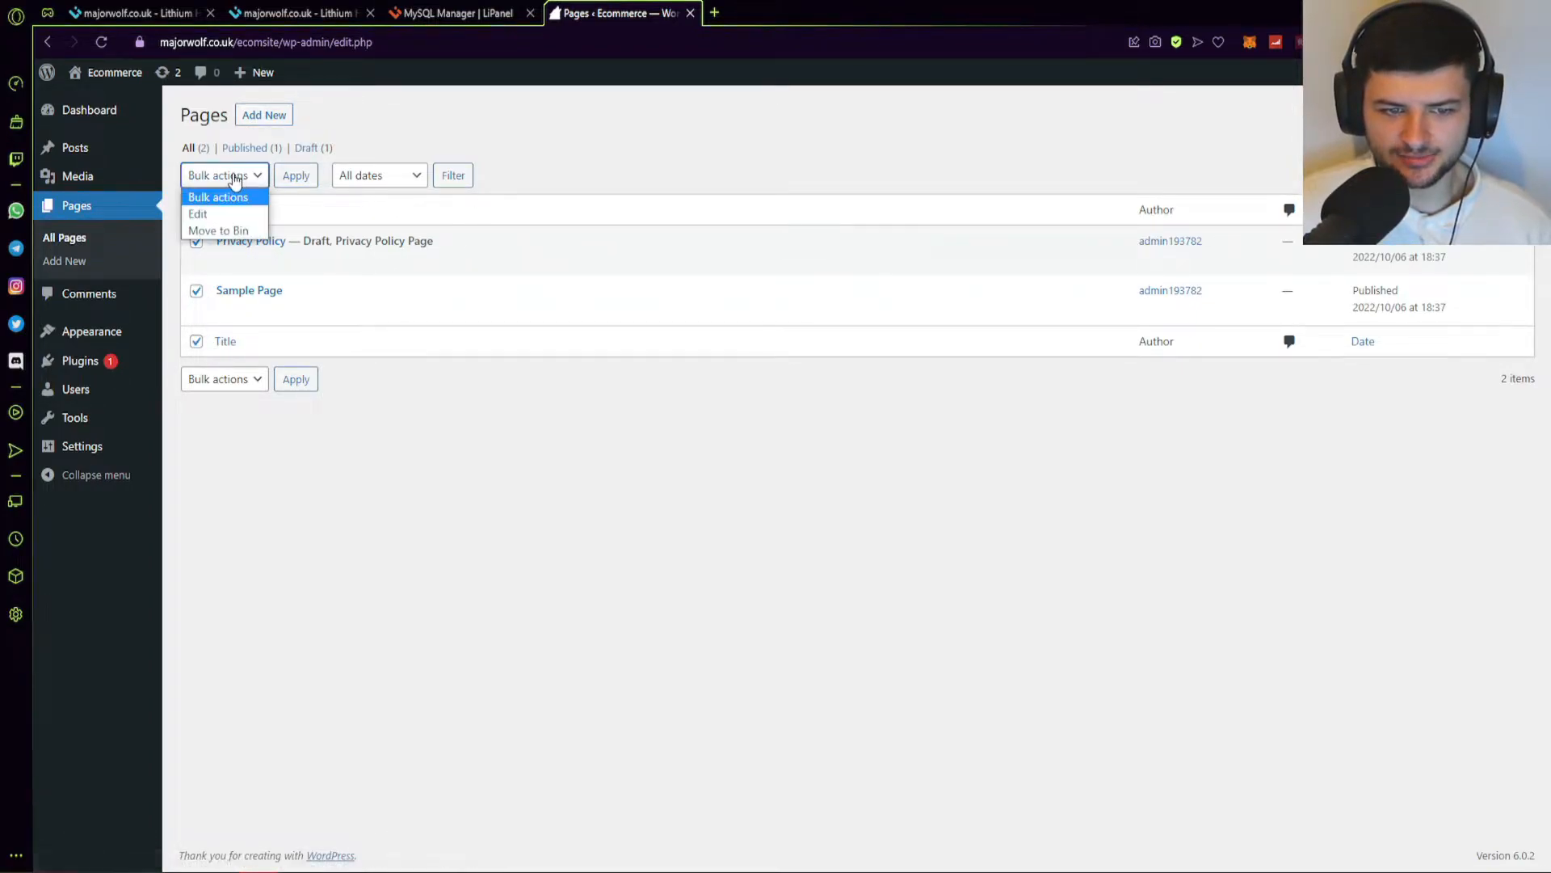
left_click(220, 231)
left_click(309, 182)
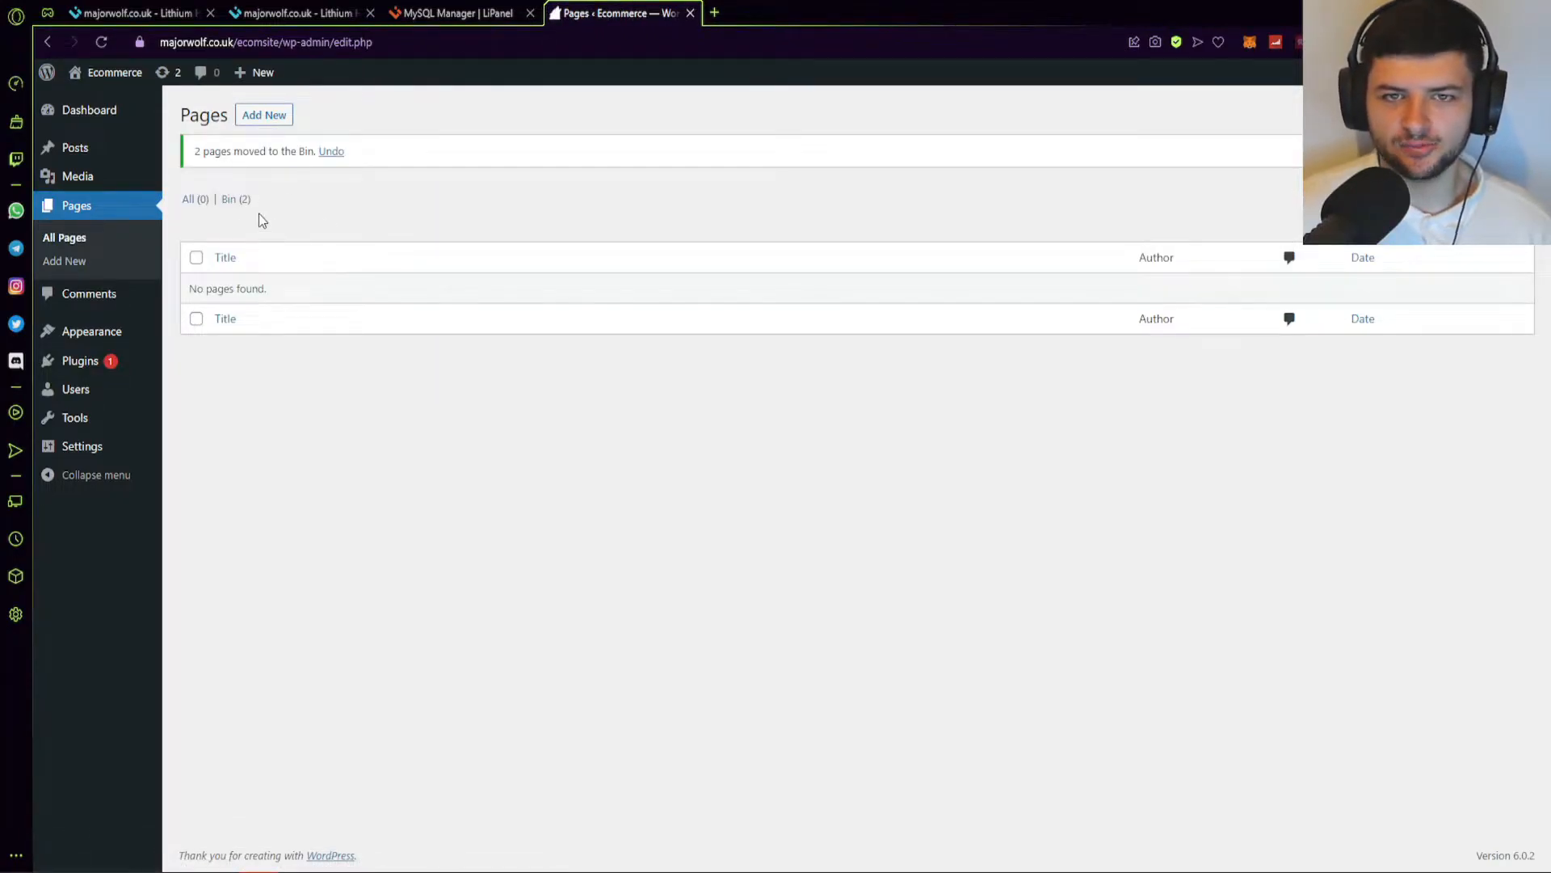
left_click(63, 295)
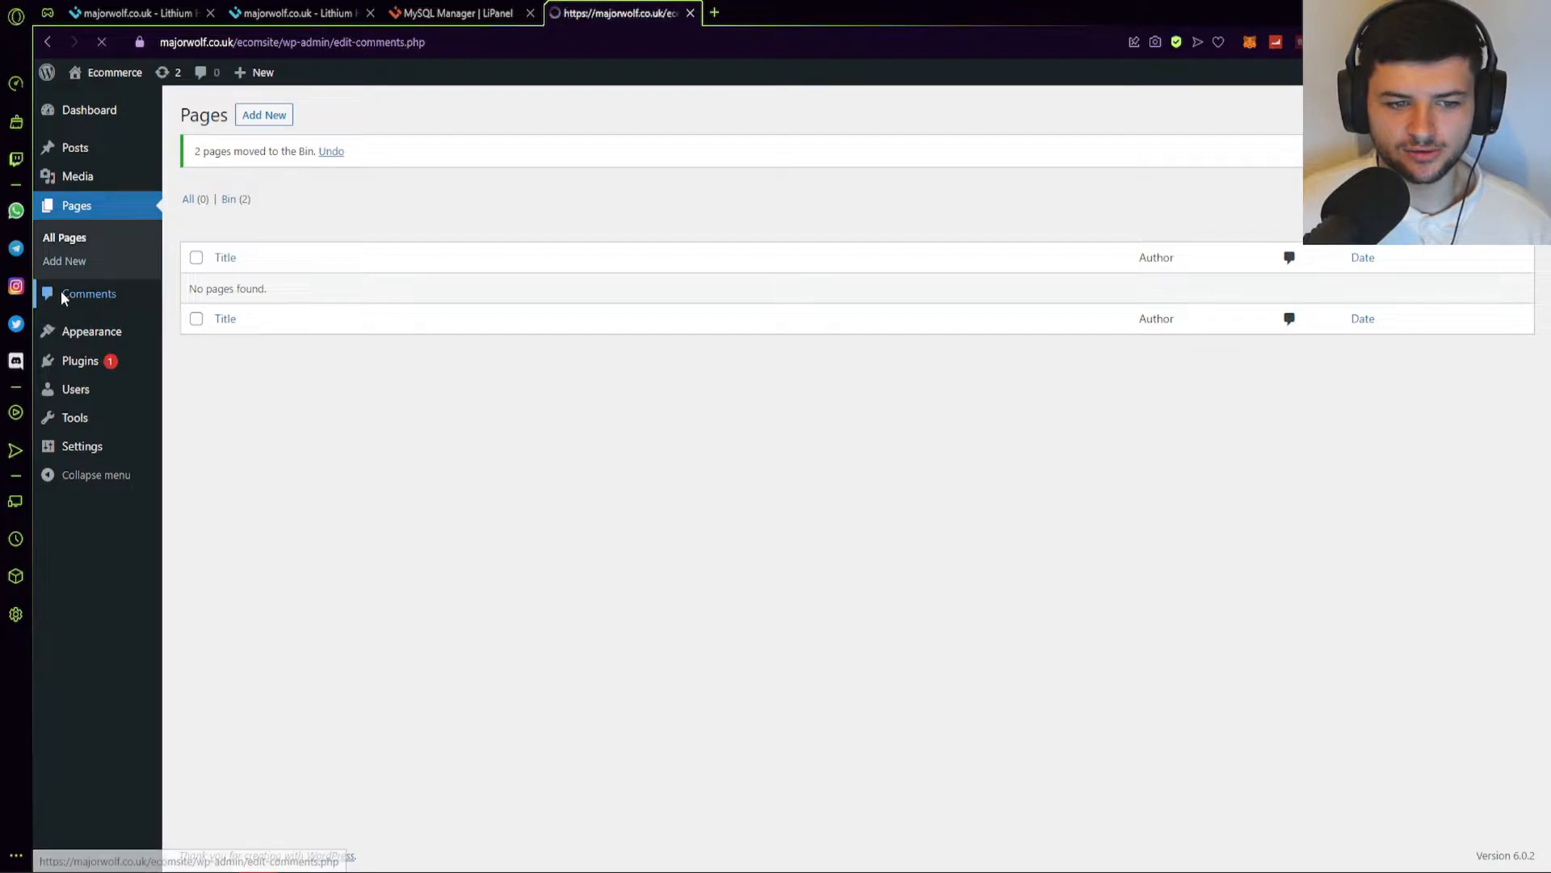
left_click(42, 276)
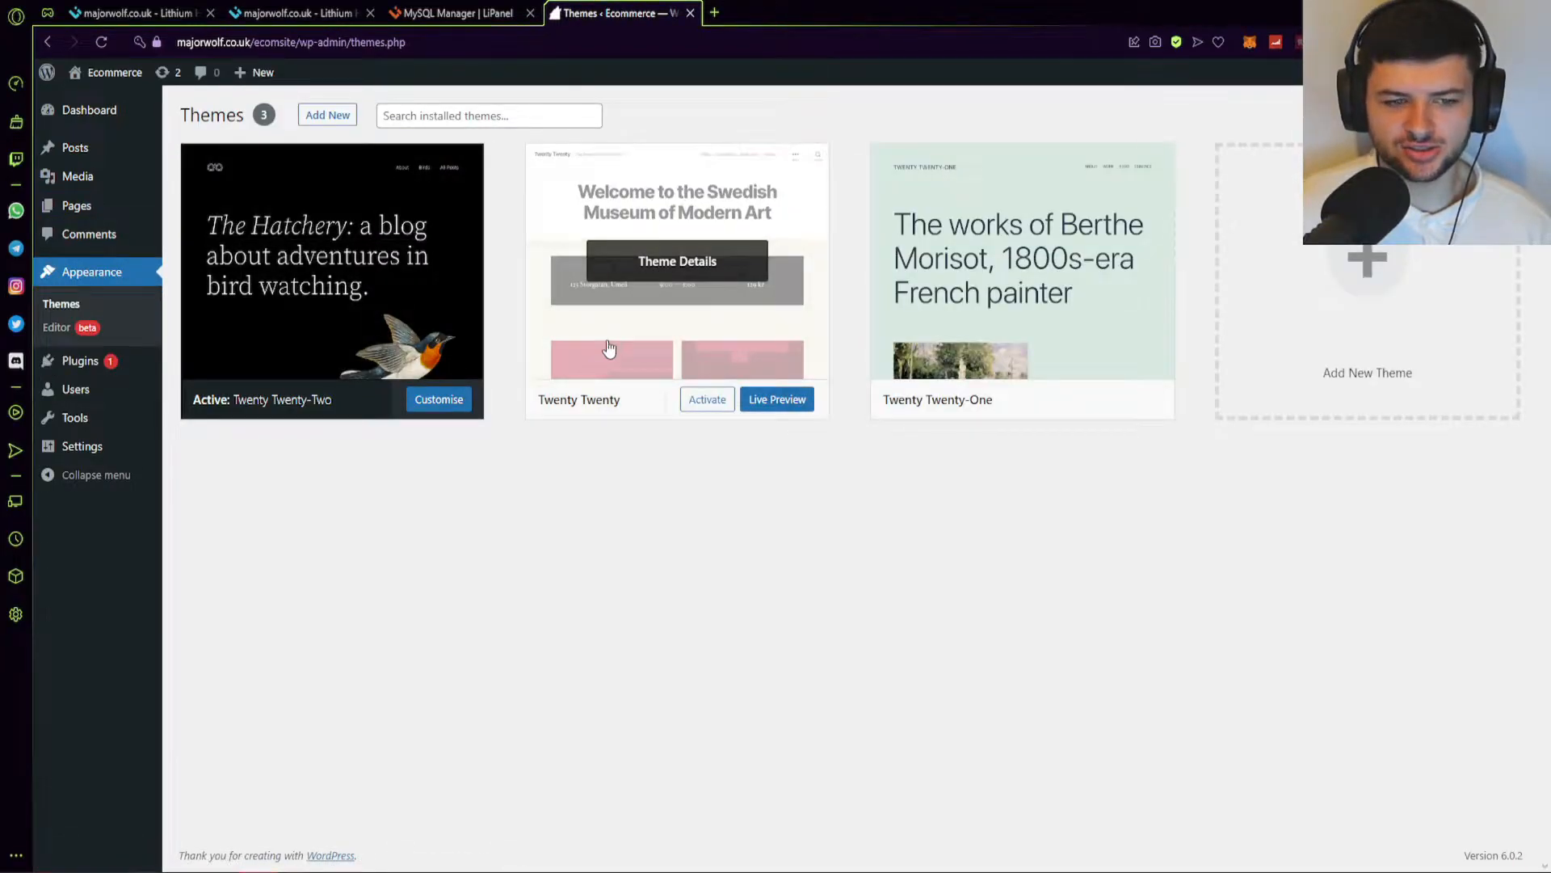
left_click(60, 331)
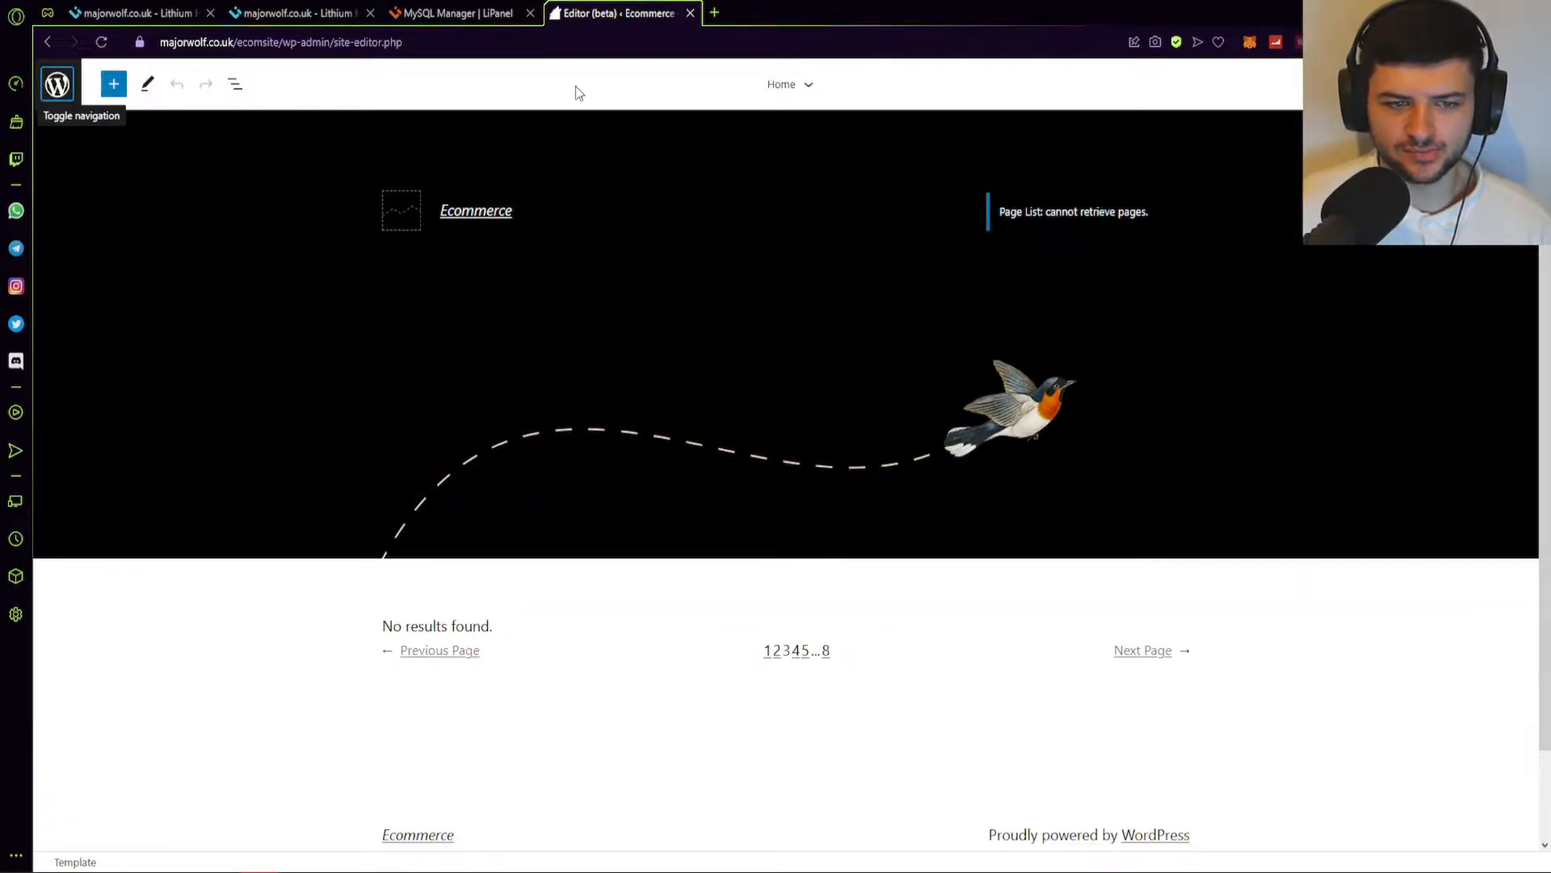
scroll(758, 661, "down", 2)
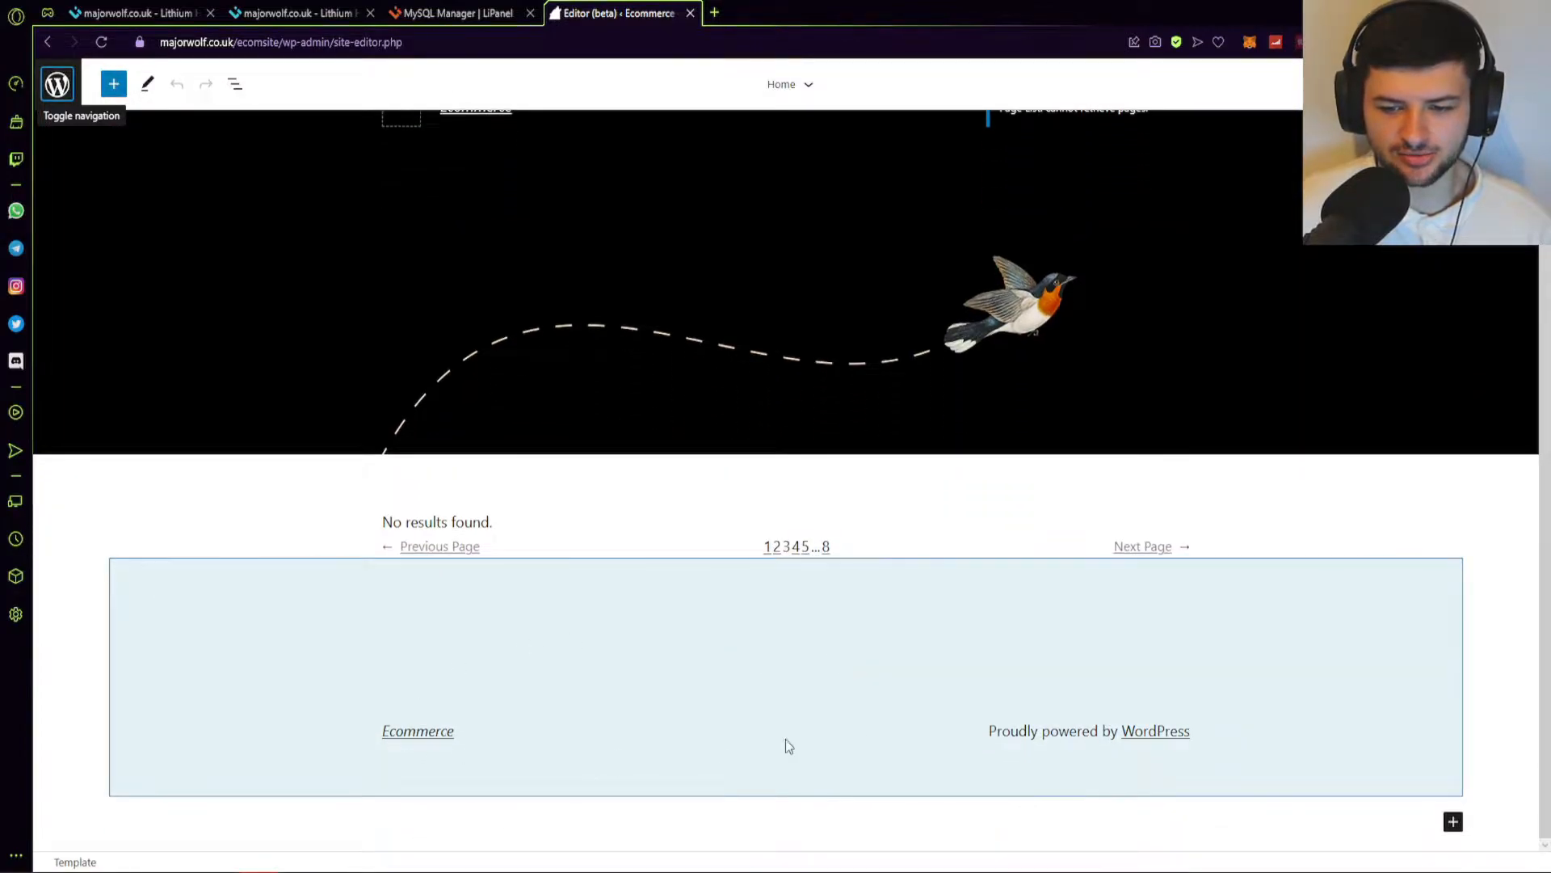
scroll(715, 404, "up", 2)
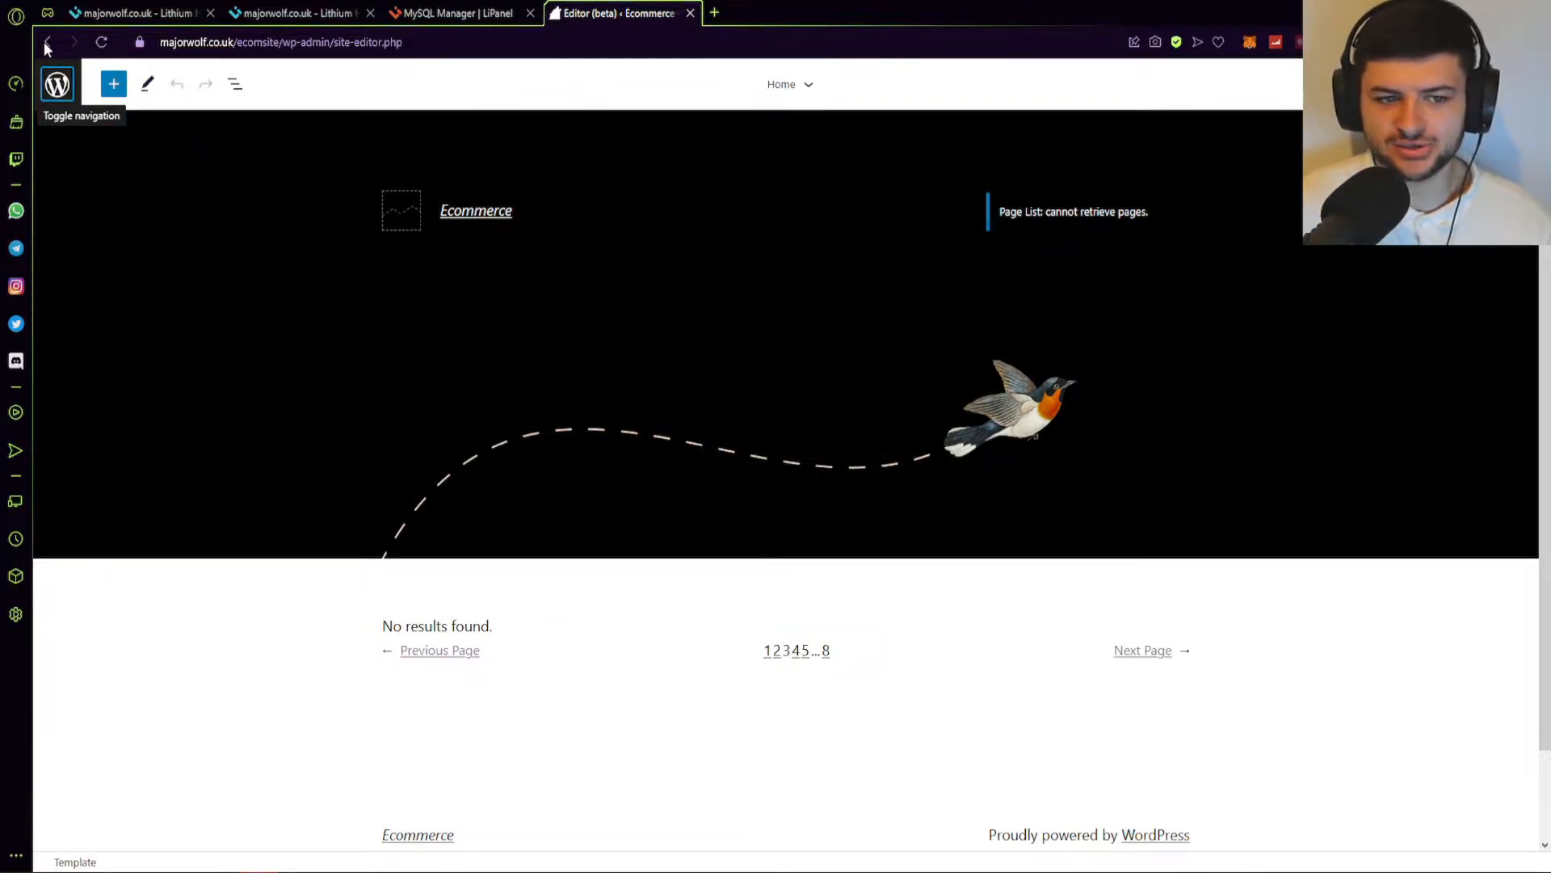
left_click(46, 41)
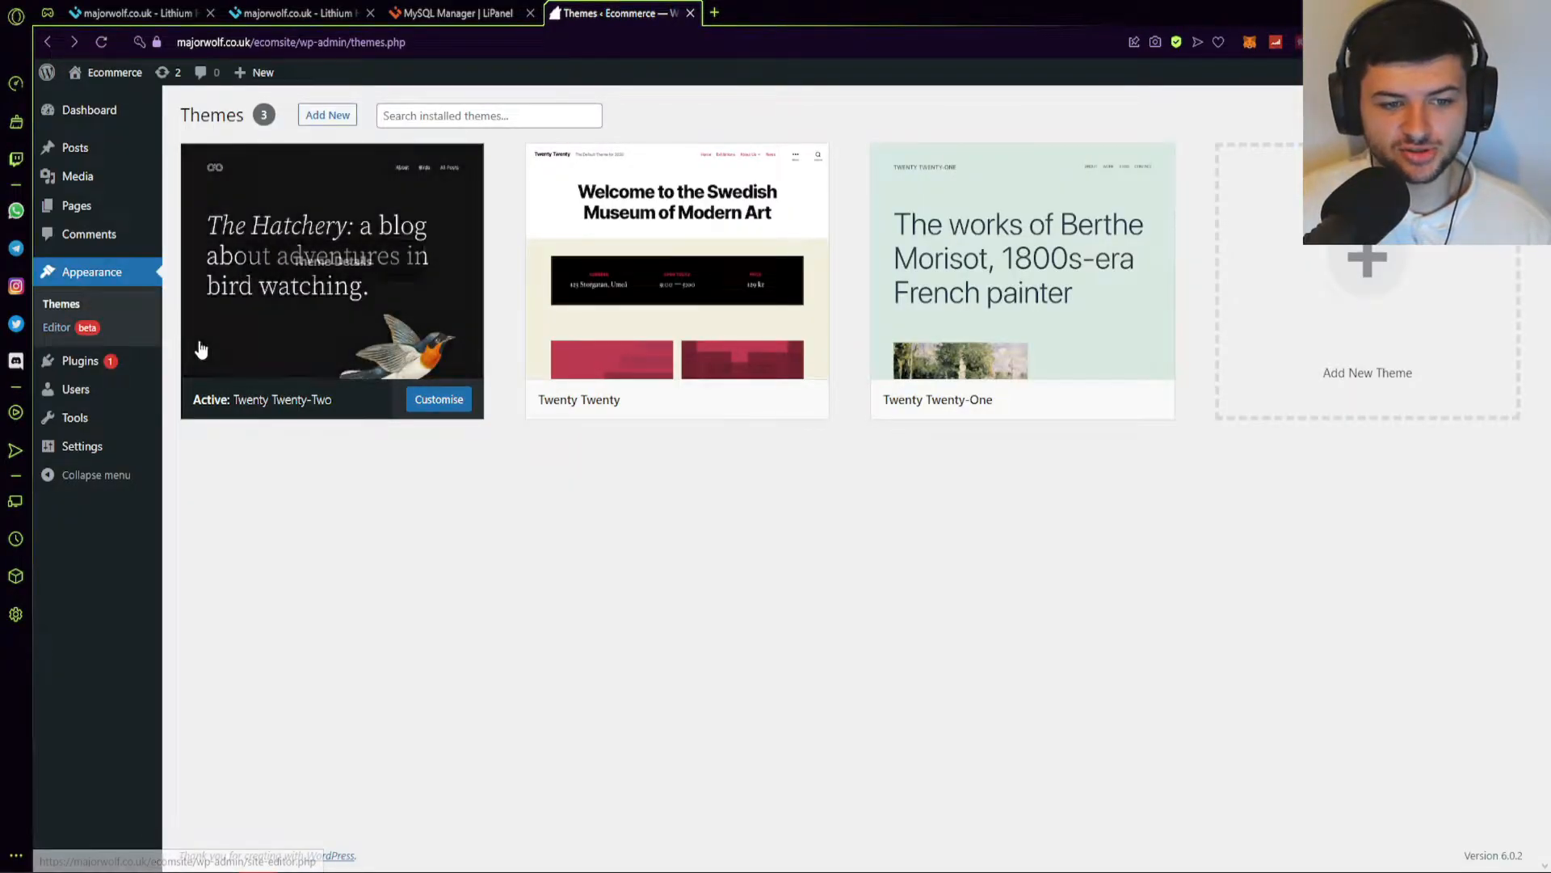
Check the Plugins screen, then go to the Users list.
left_click(71, 361)
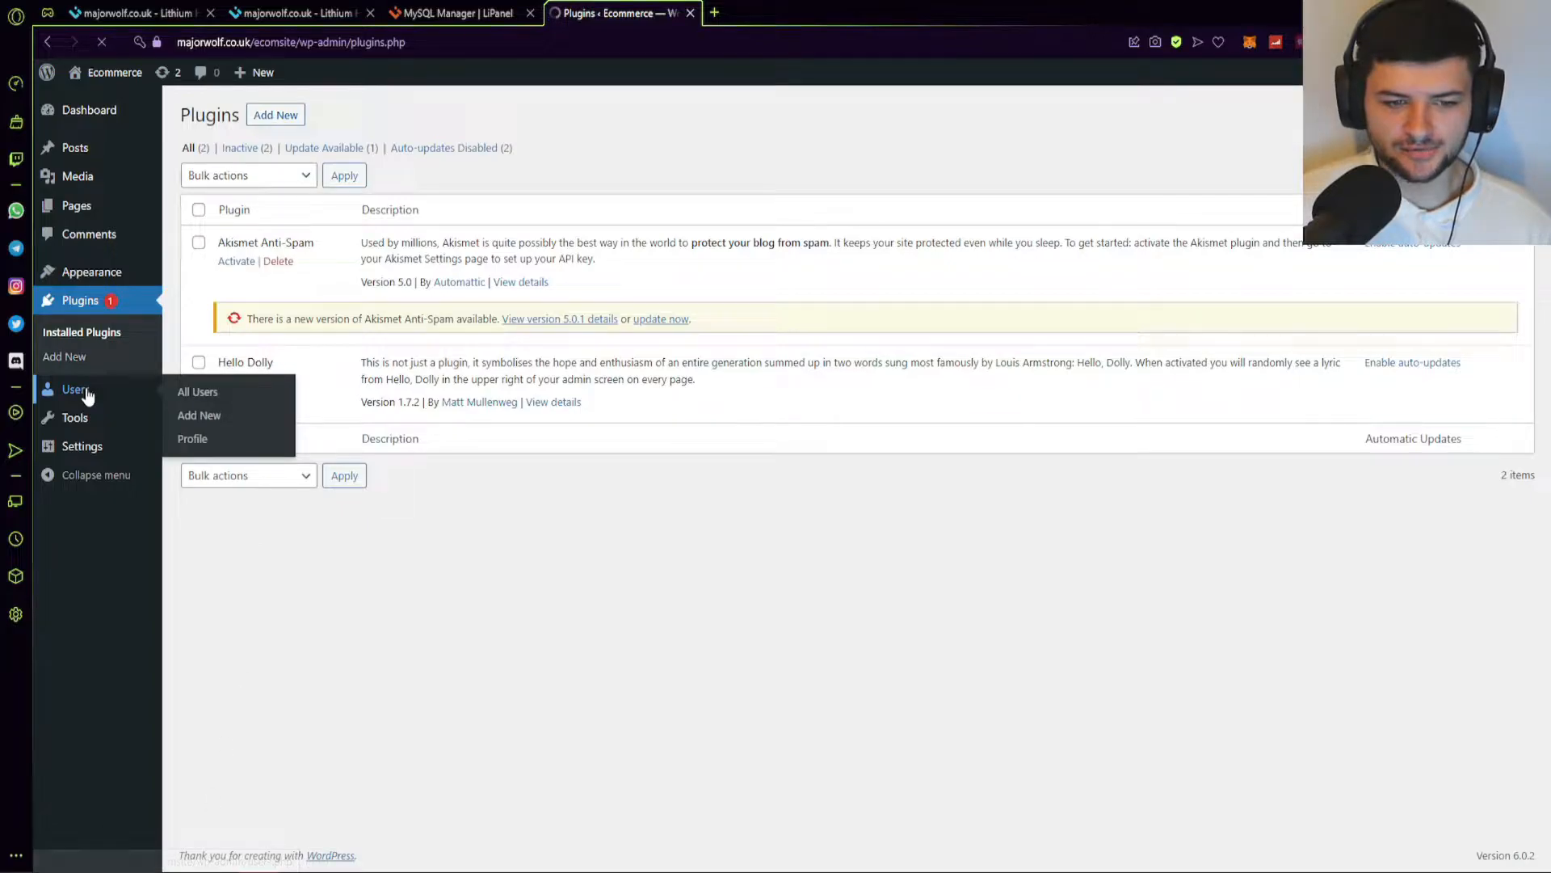
left_click(81, 391)
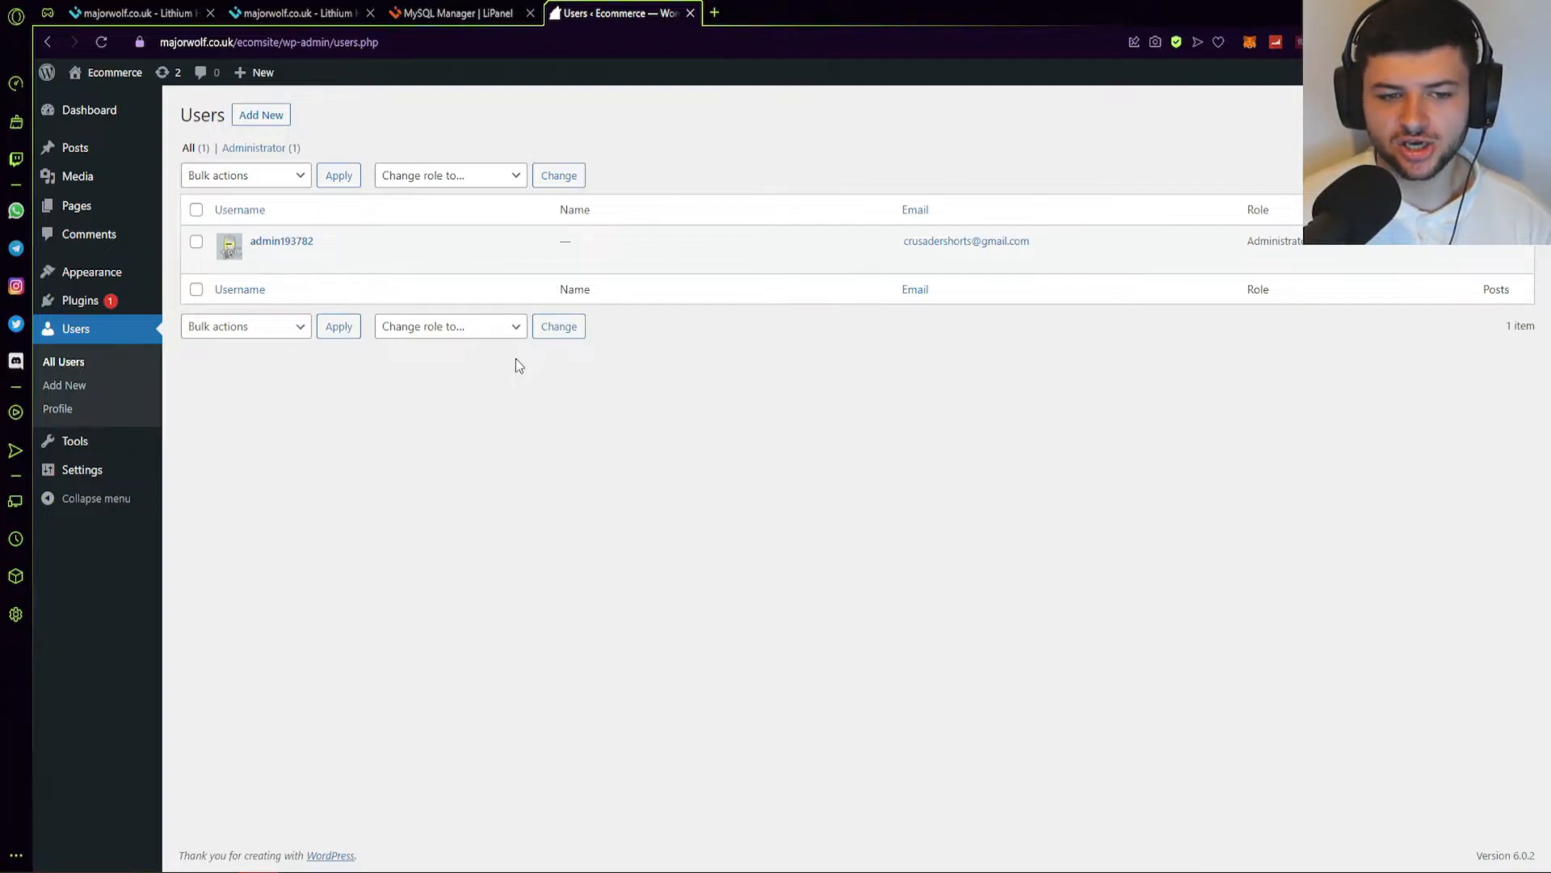
Look at Add New User with the role left as Subscriber, then open the admin's Profile page.
left_click(261, 115)
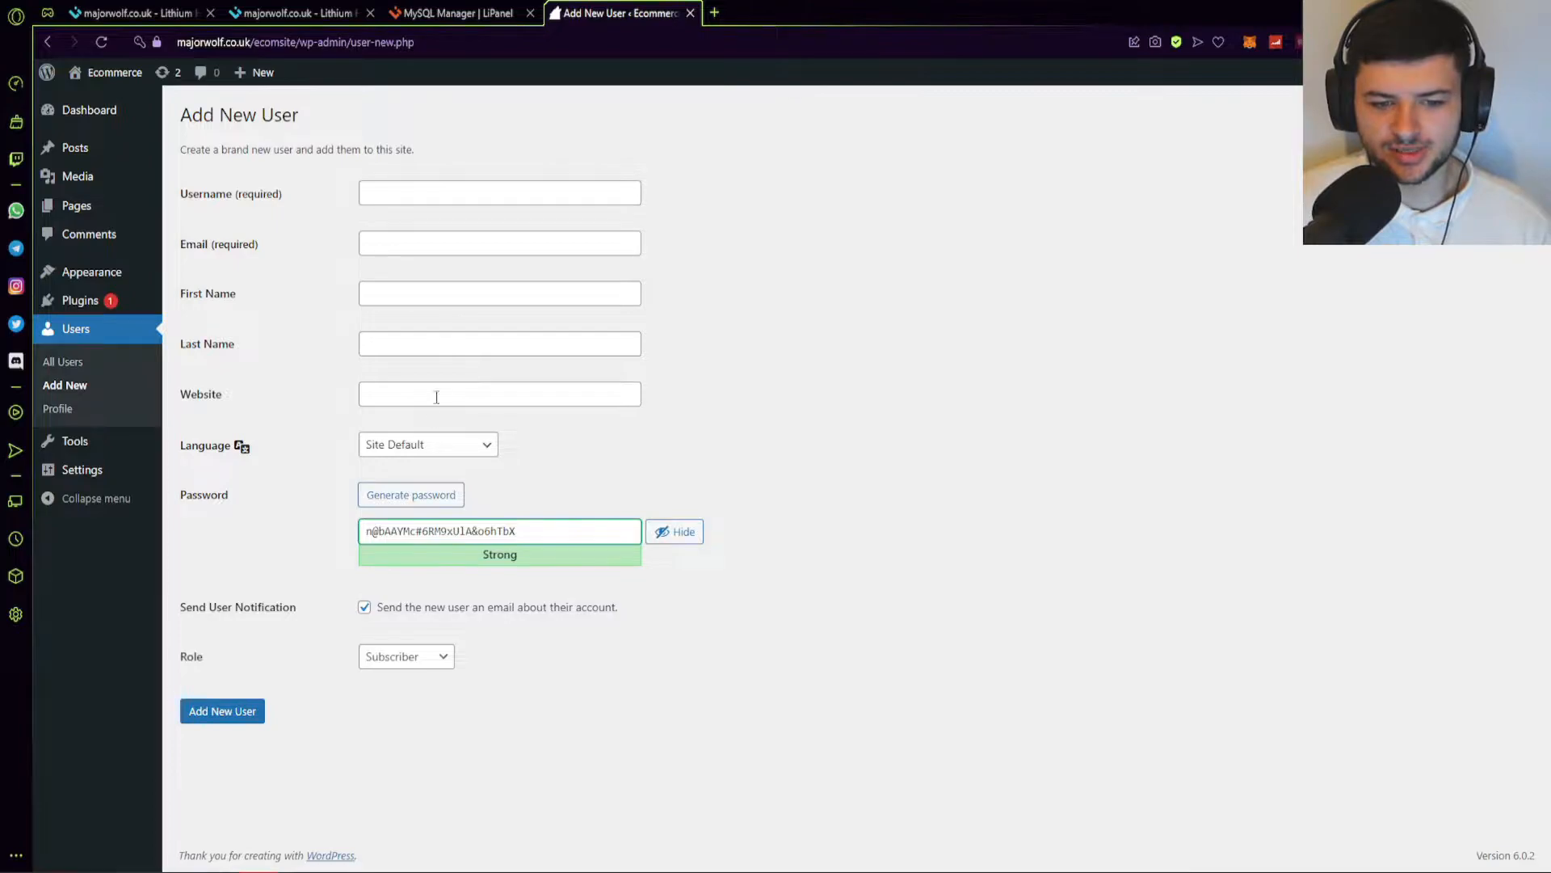
left_click(404, 657)
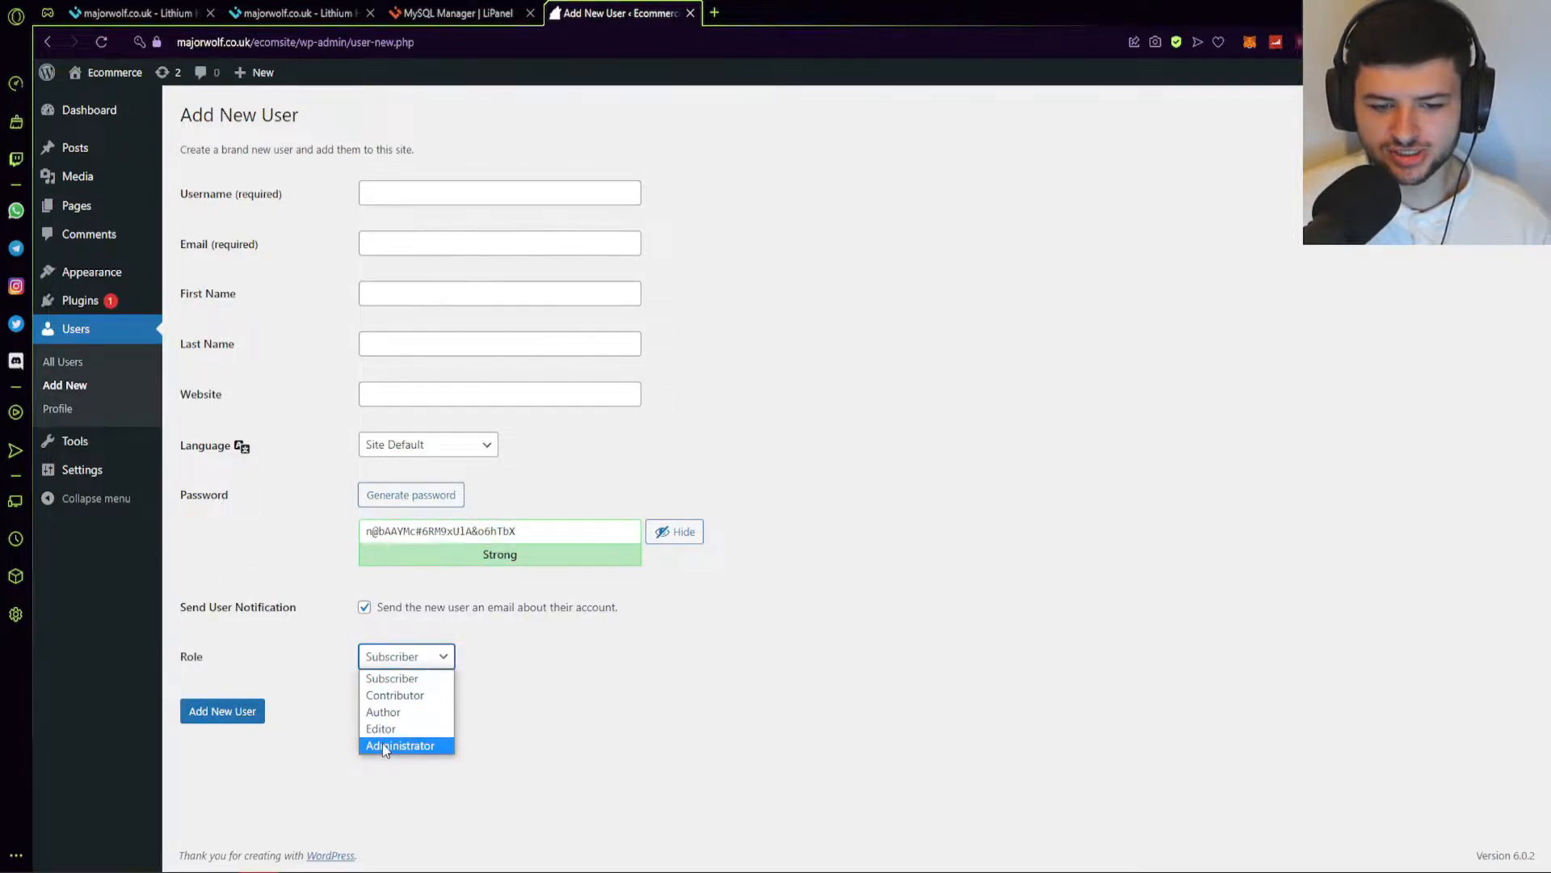
left_click(325, 678)
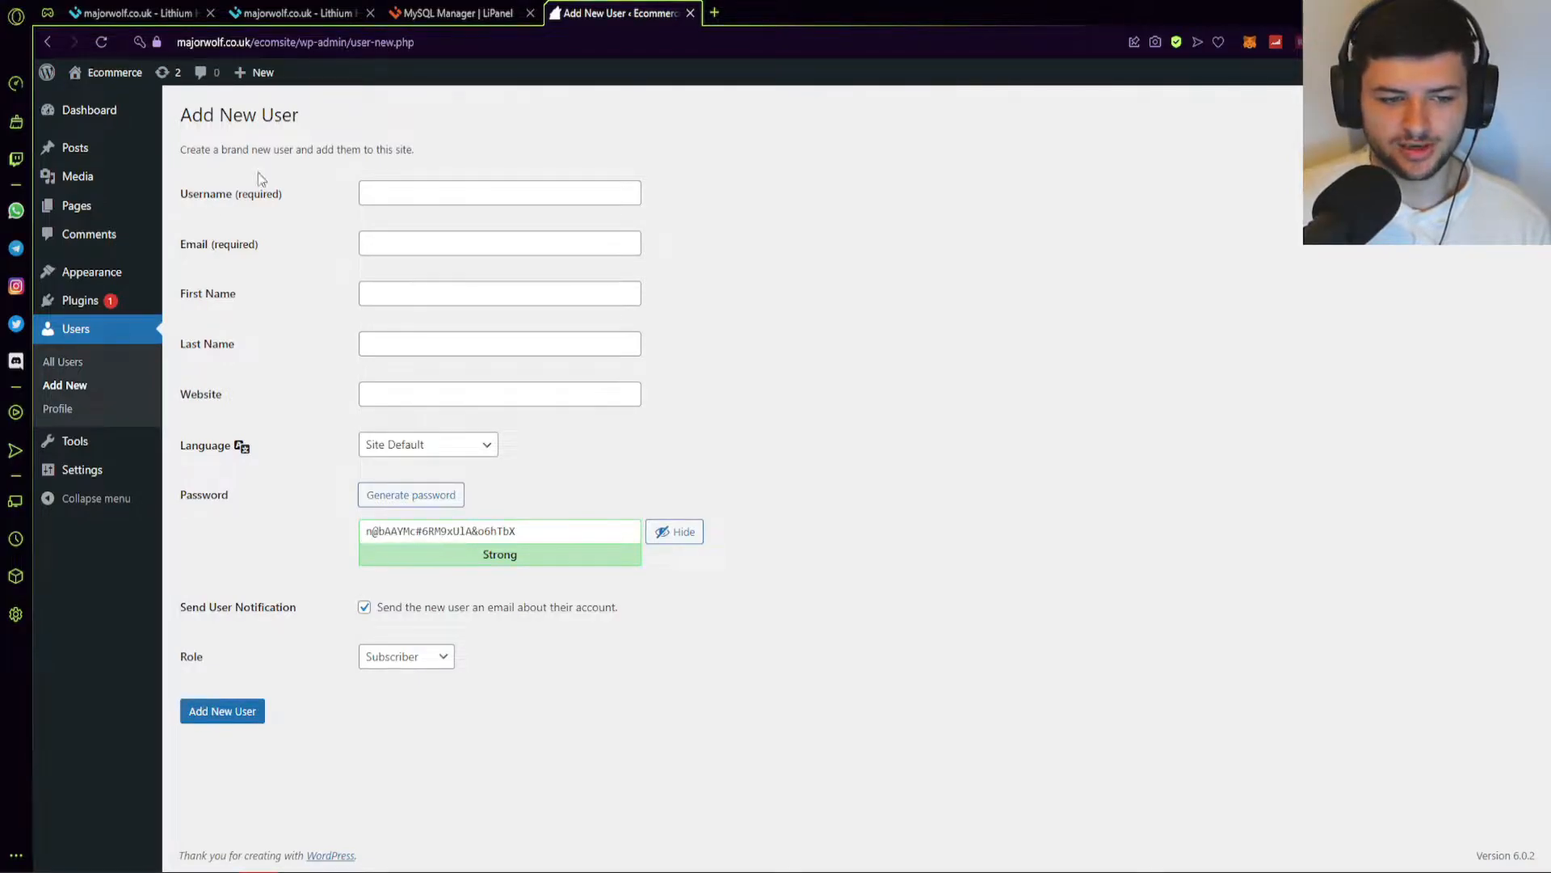
left_click(74, 415)
scroll(267, 327, "down", 3)
Check Tools and Site Health, which flags one critical issue, then go to General Settings.
mouse_move(82, 446)
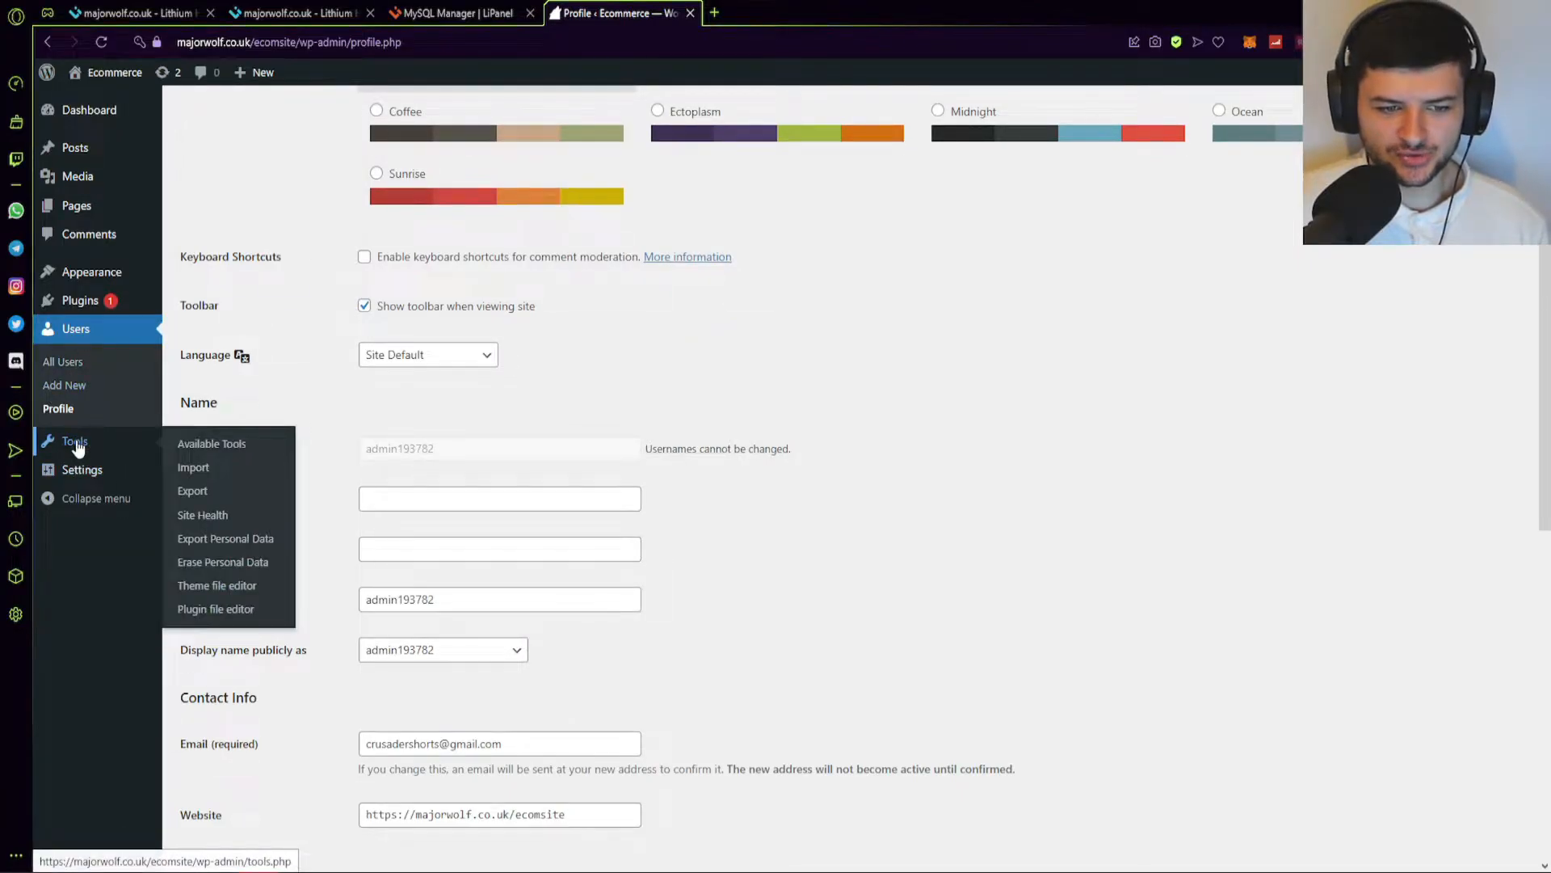
left_click(76, 444)
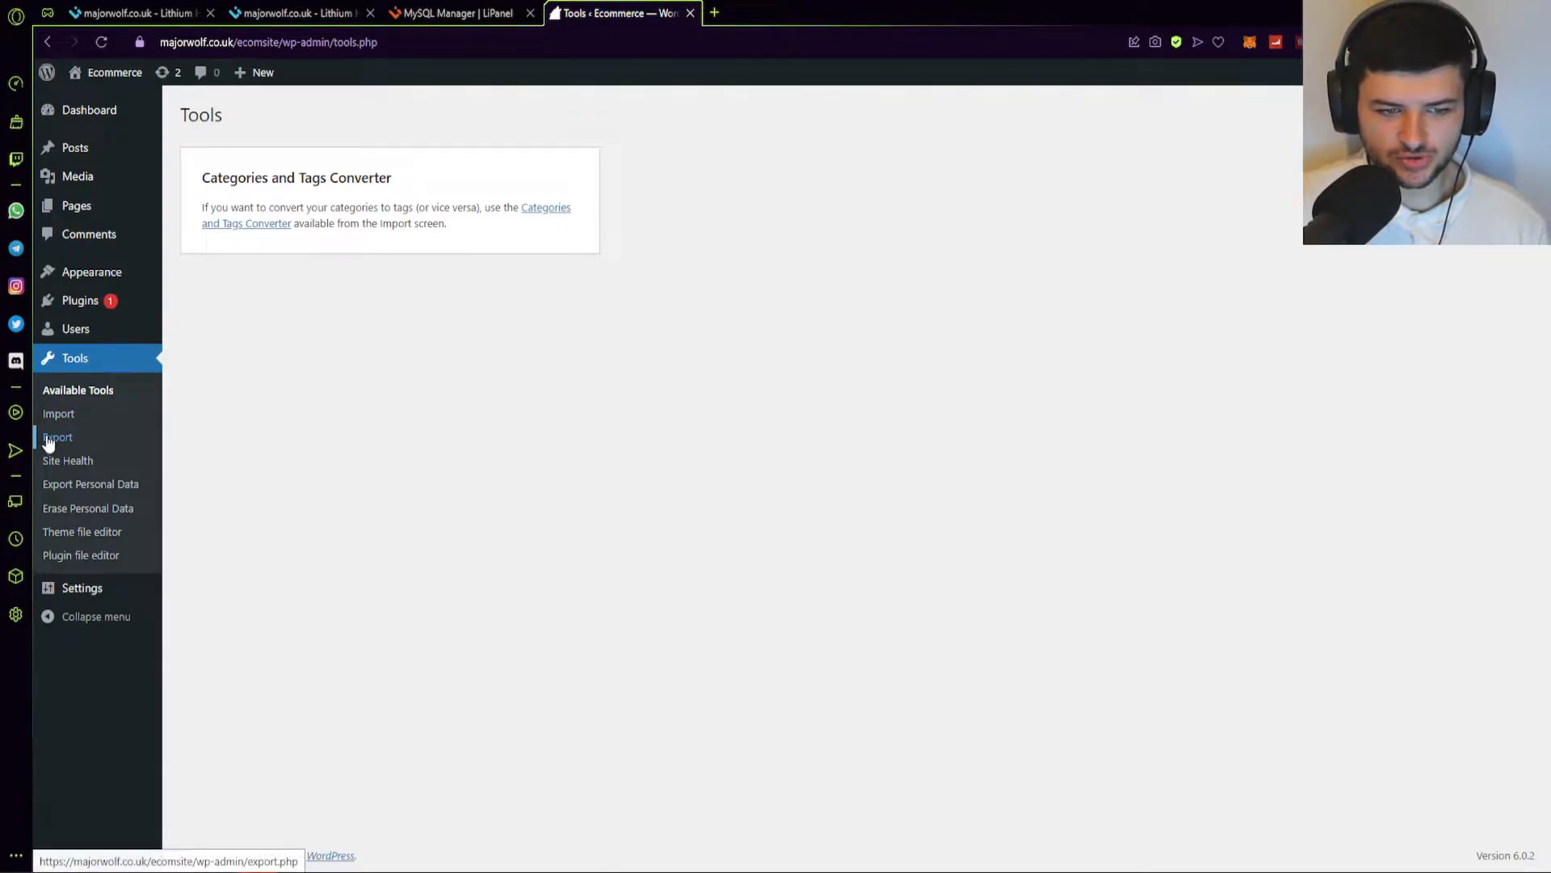
left_click(67, 462)
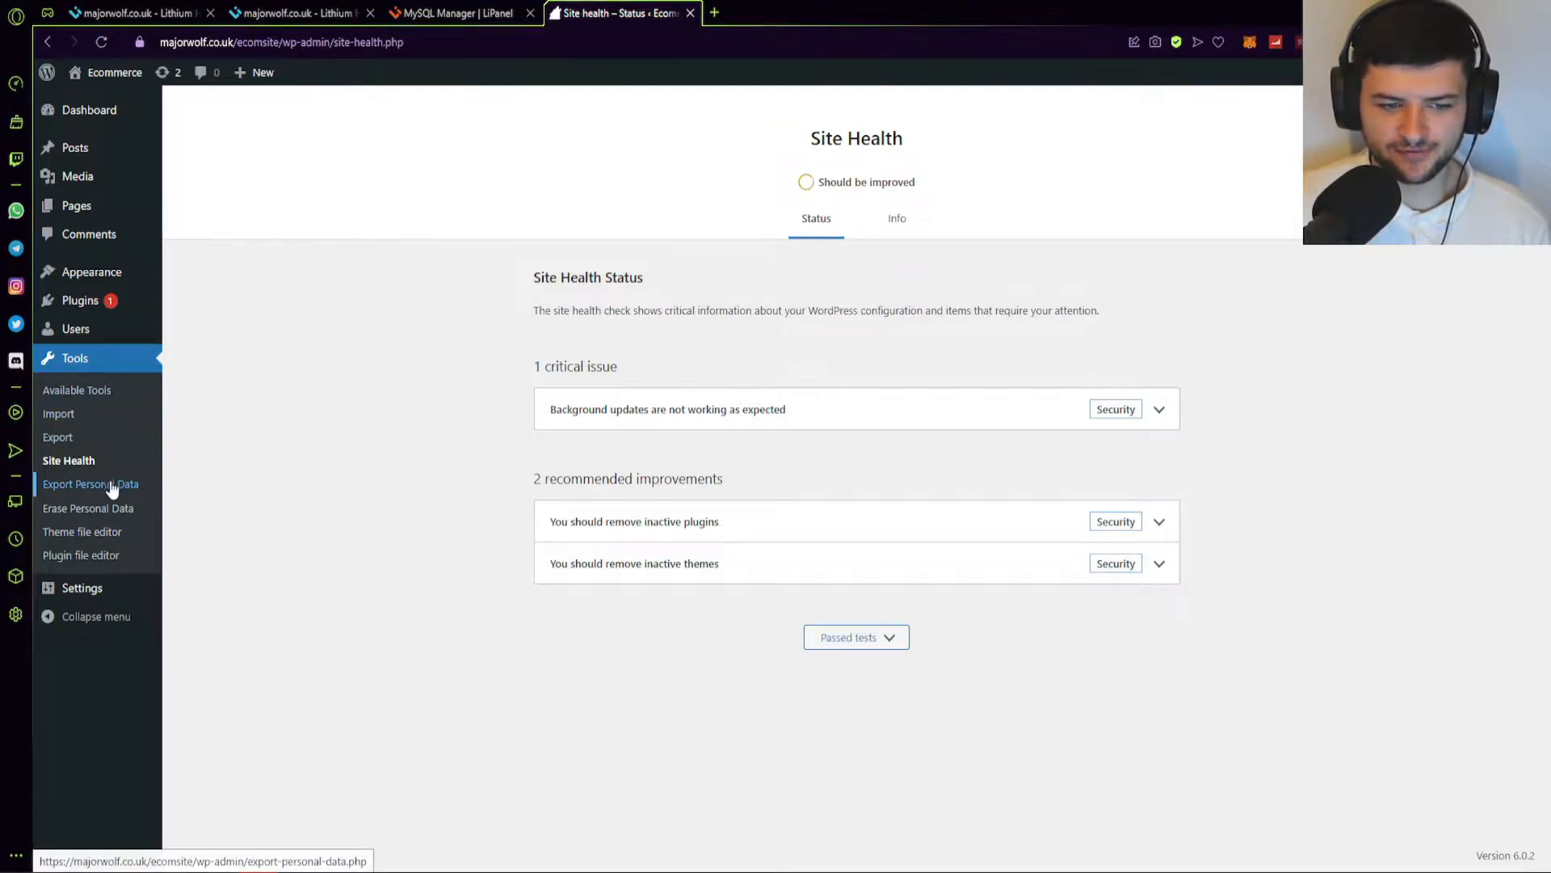
left_click(88, 595)
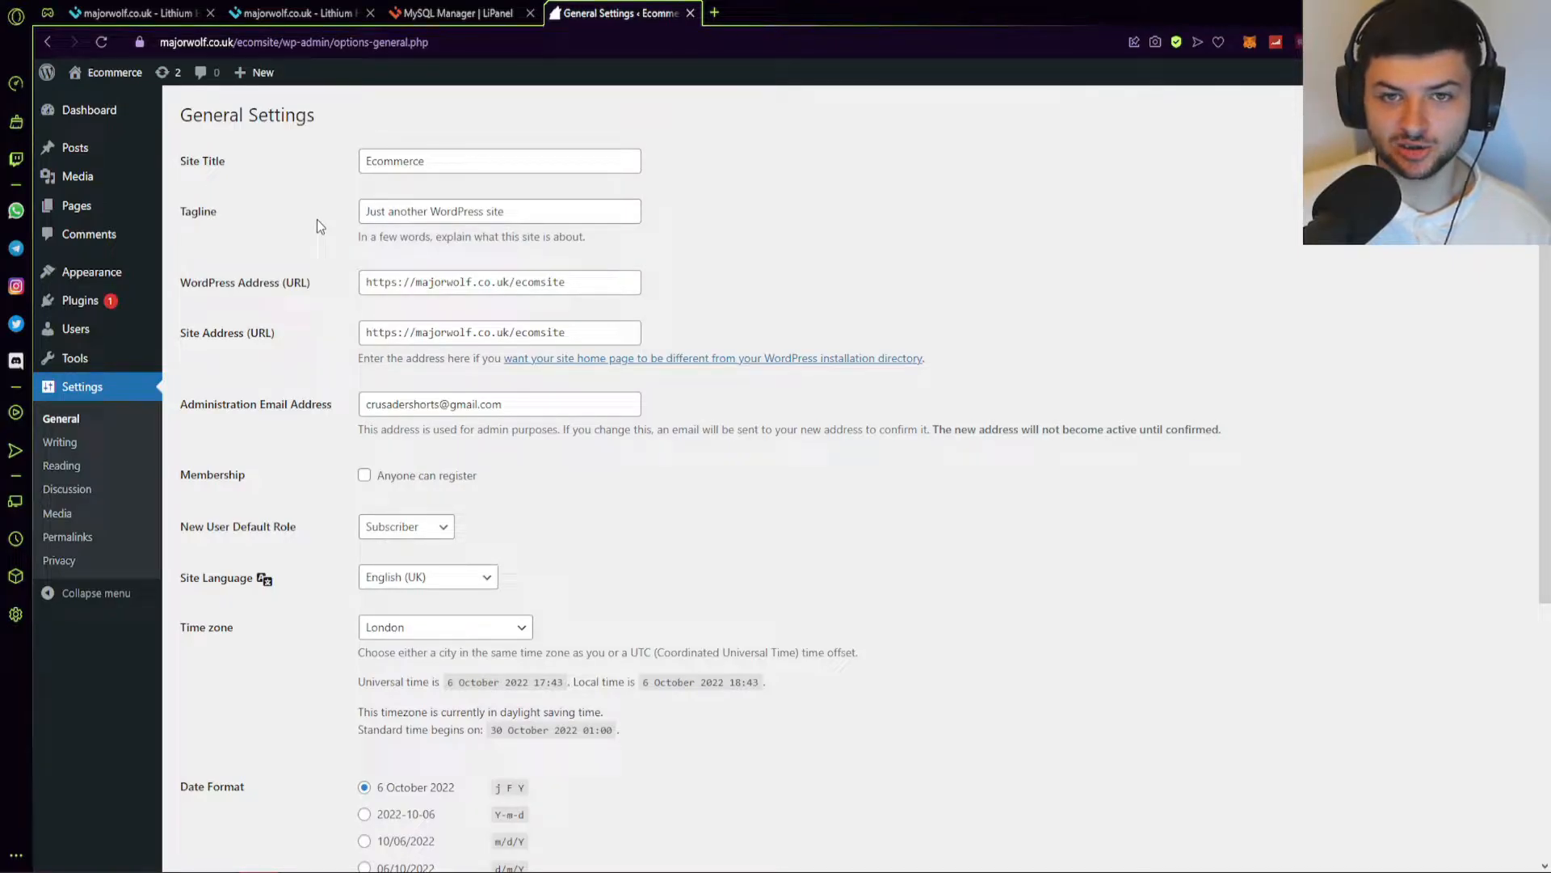
Leave the site title 'Ecommerce' unchanged after selecting its text.
left_click_drag(426, 162, 217, 144)
left_click(311, 157)
left_click(450, 161)
left_click(321, 172)
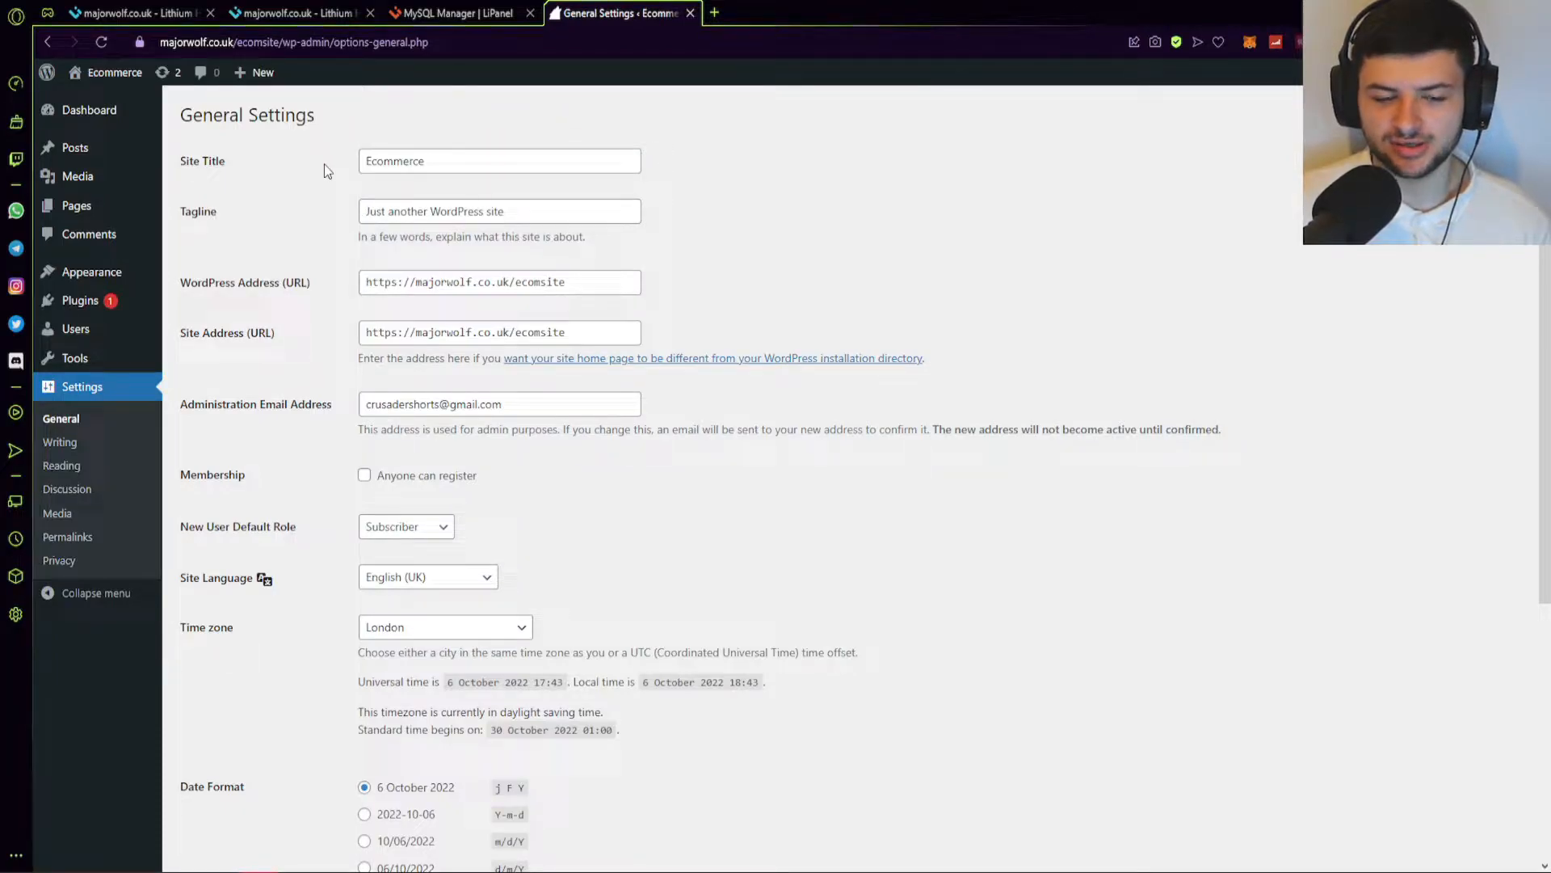
left_click(478, 164)
left_click(297, 144)
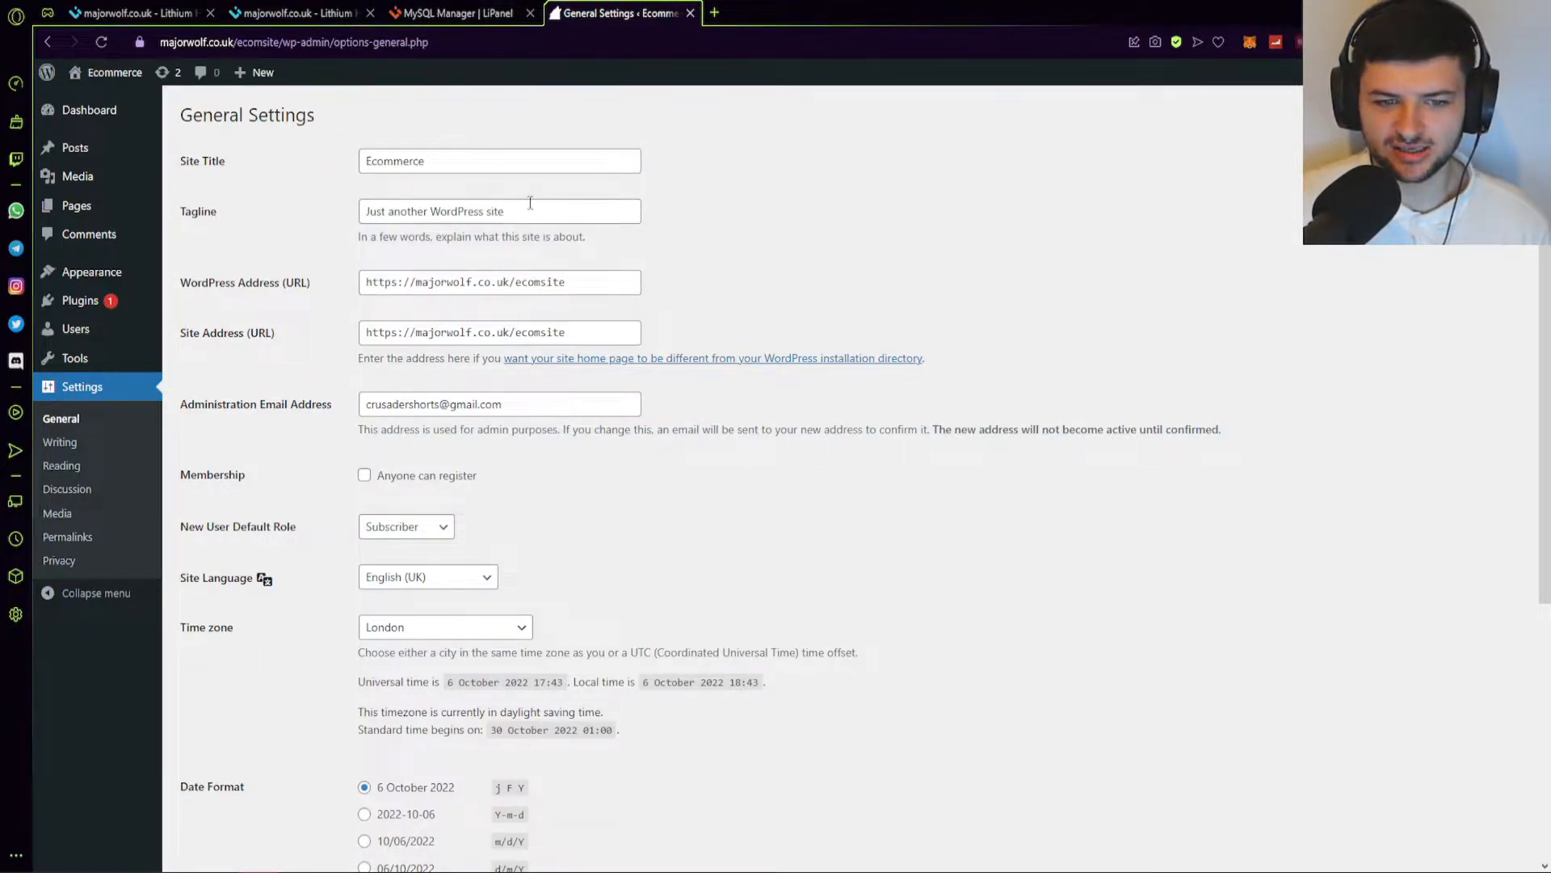
Replace the default tagline with 'An Eccomerce Brand'.
left_click(566, 217)
left_click_drag(566, 216, 329, 216)
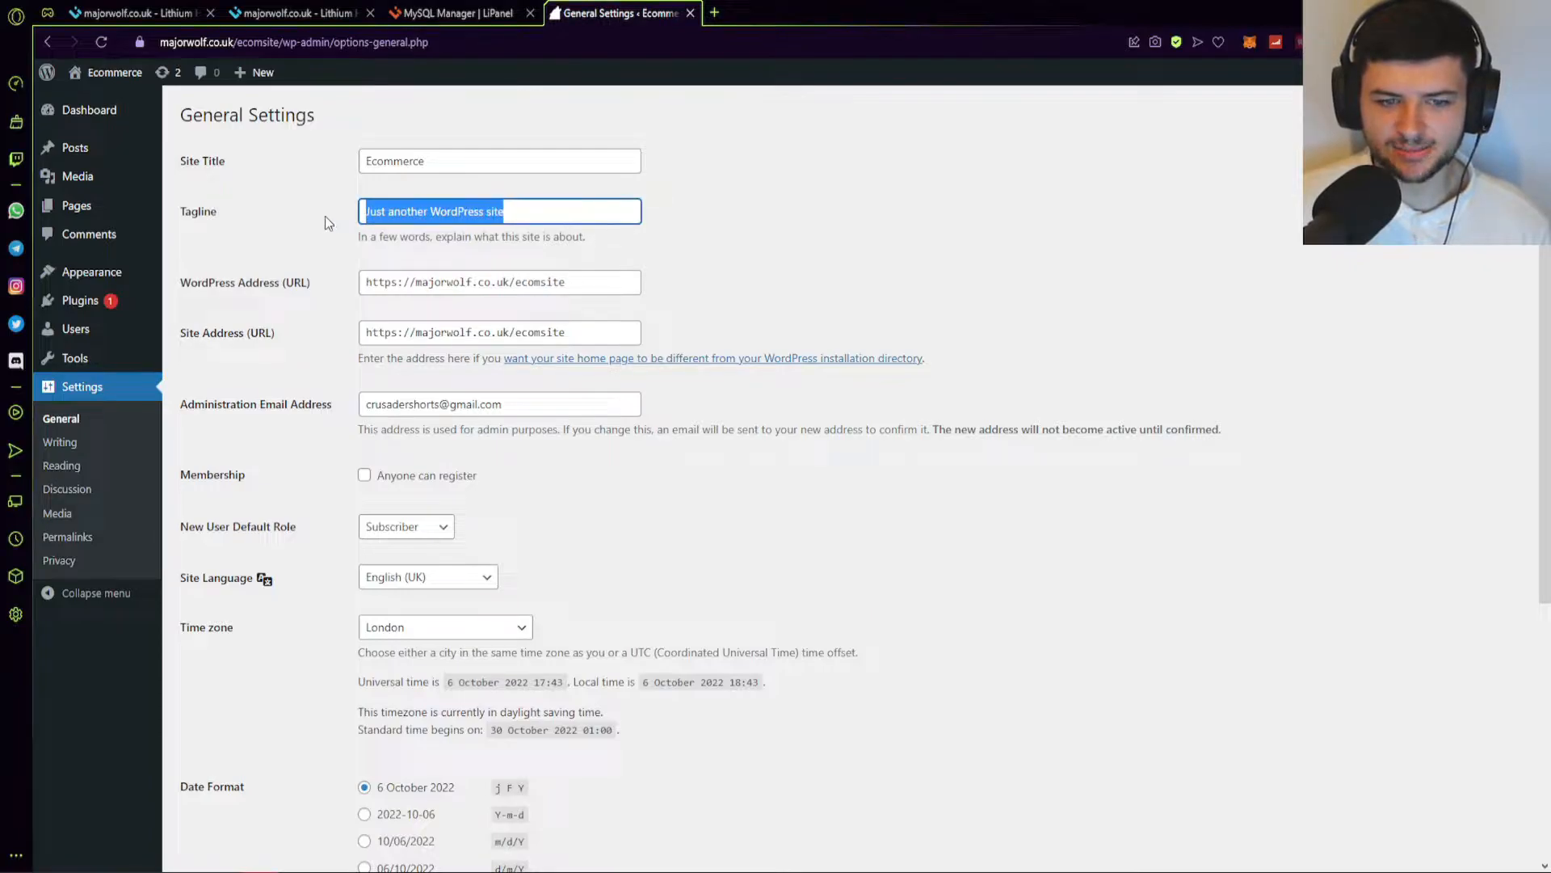
type("An Eccomerce Brand")
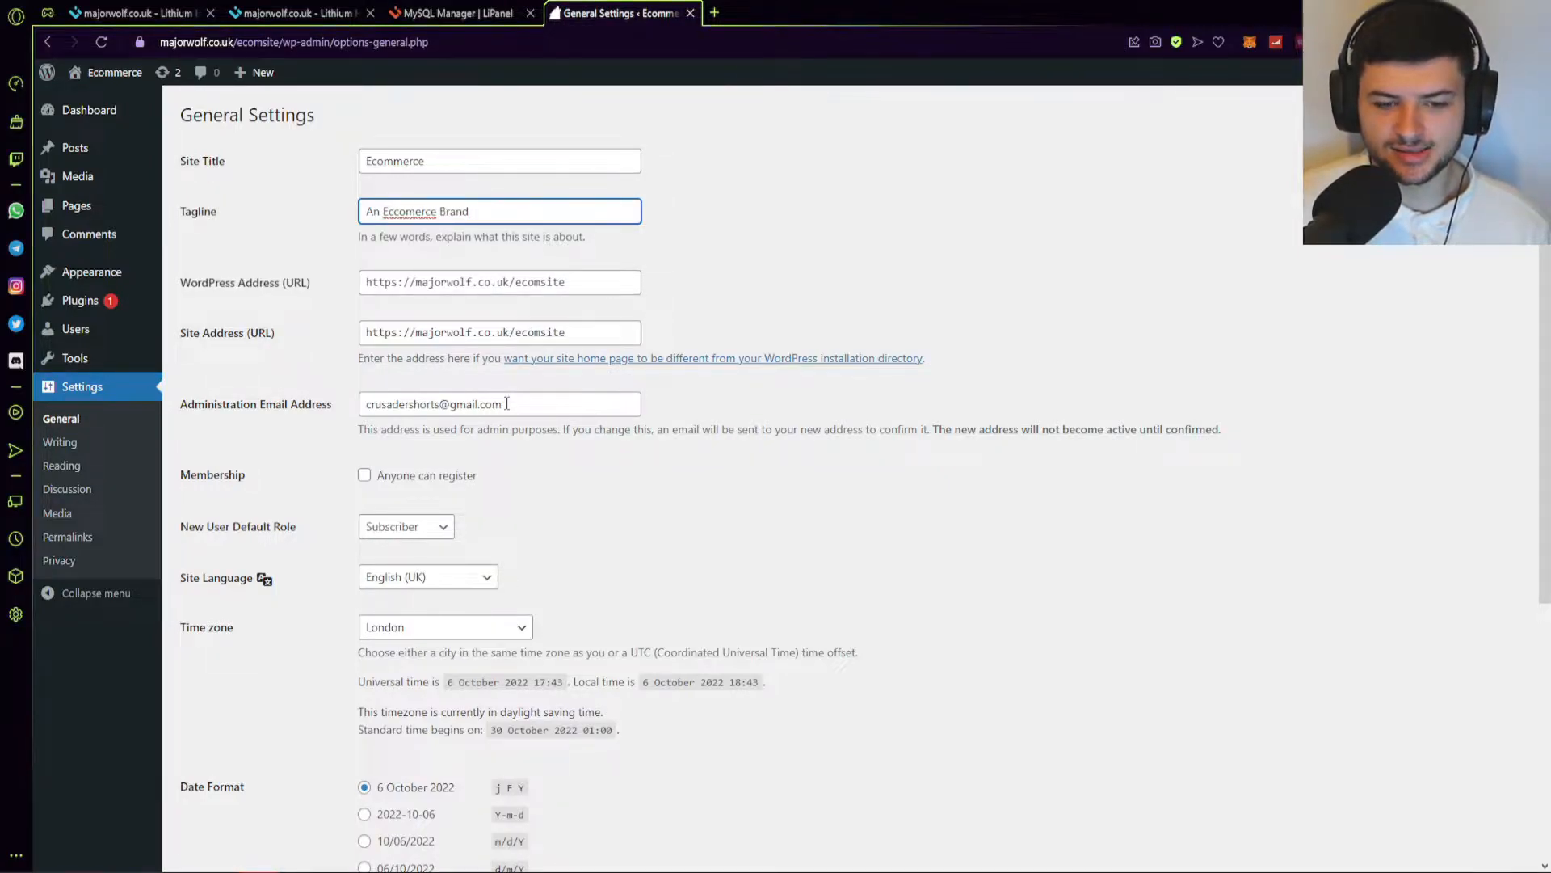
Keep Monday as the first day of the week and save the general settings.
scroll(466, 374, "down", 2)
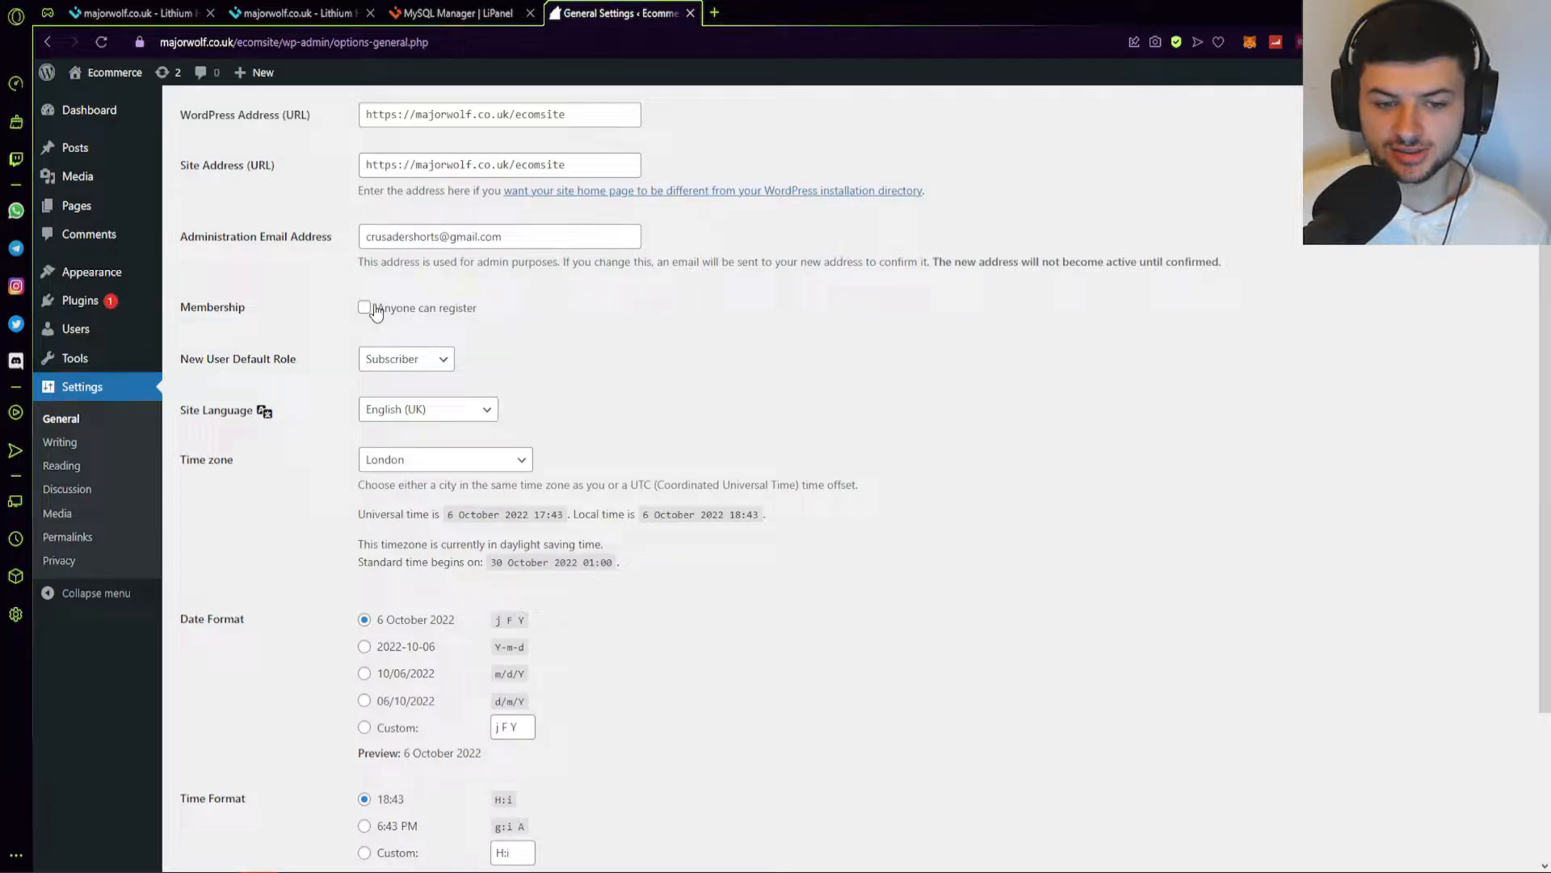
scroll(392, 360, "down", 2)
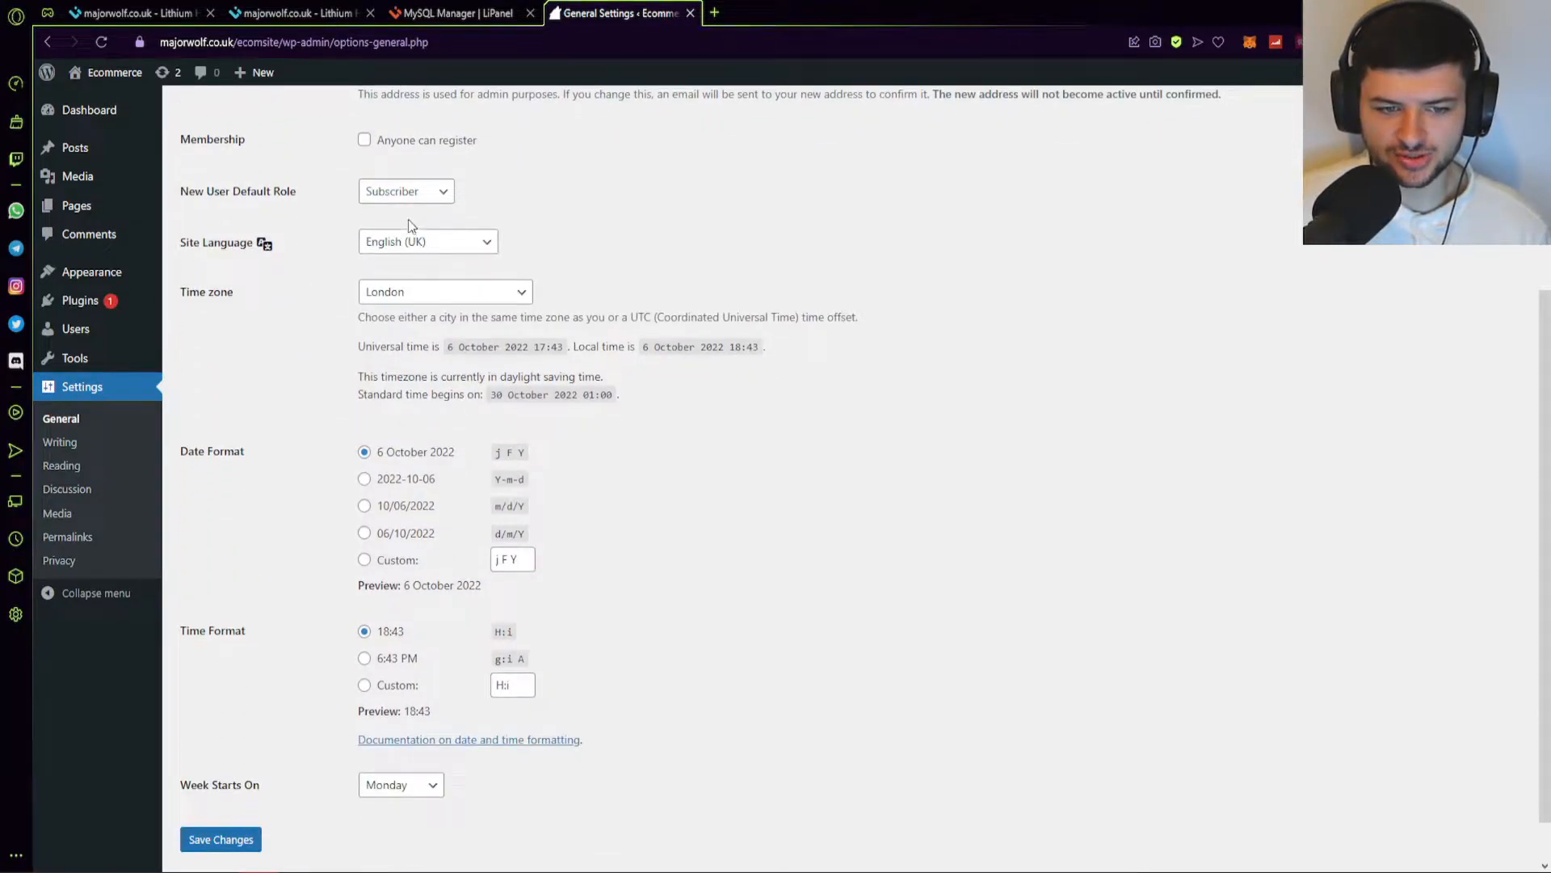
scroll(444, 299, "down", 1)
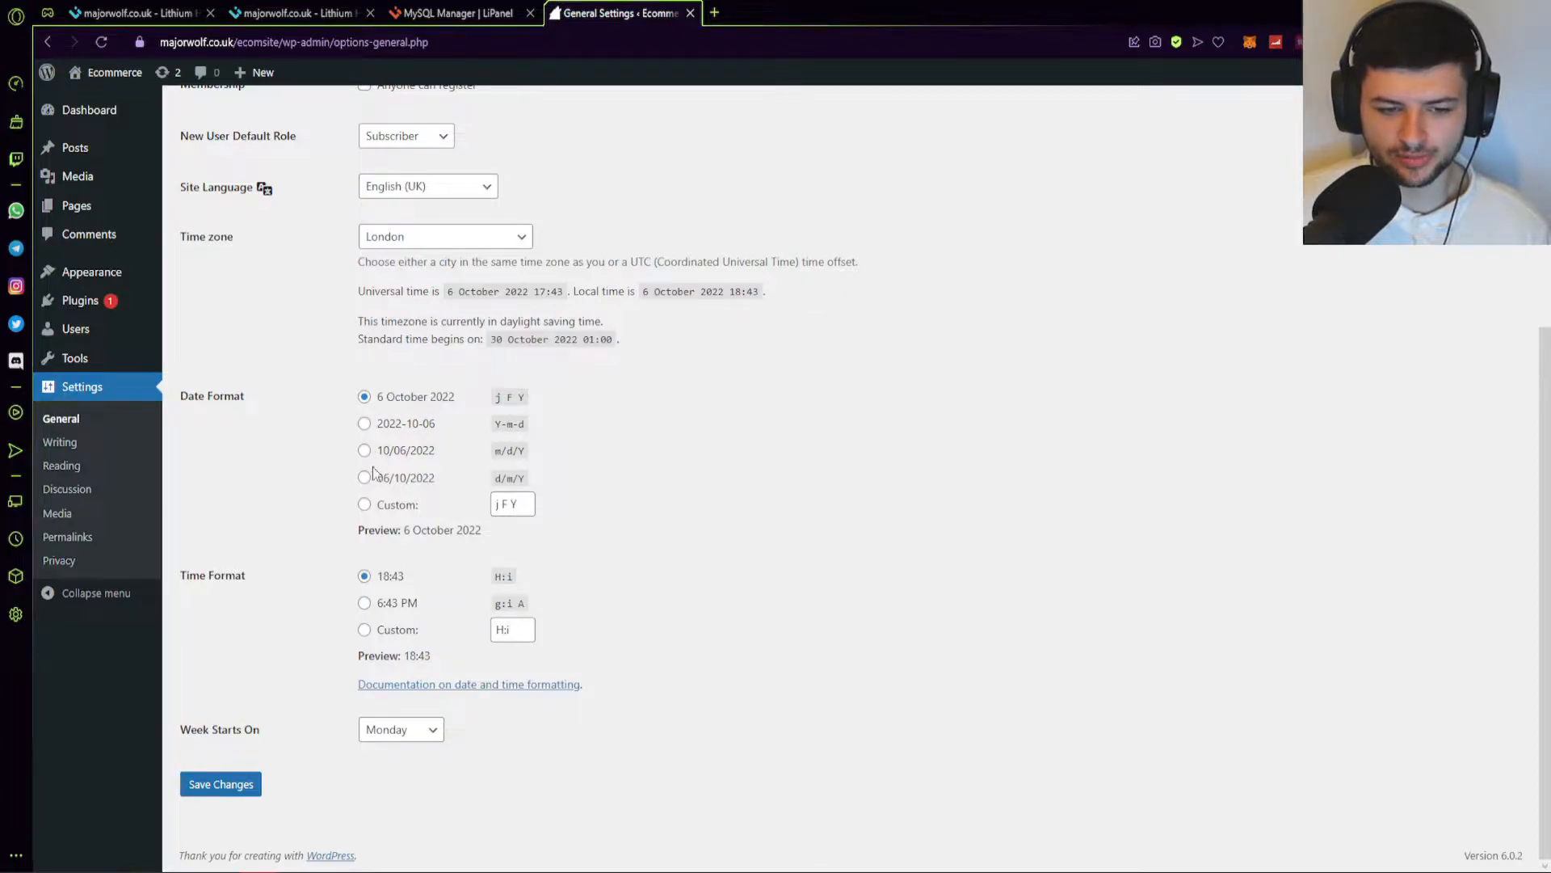
left_click(378, 732)
left_click(395, 737)
left_click(220, 784)
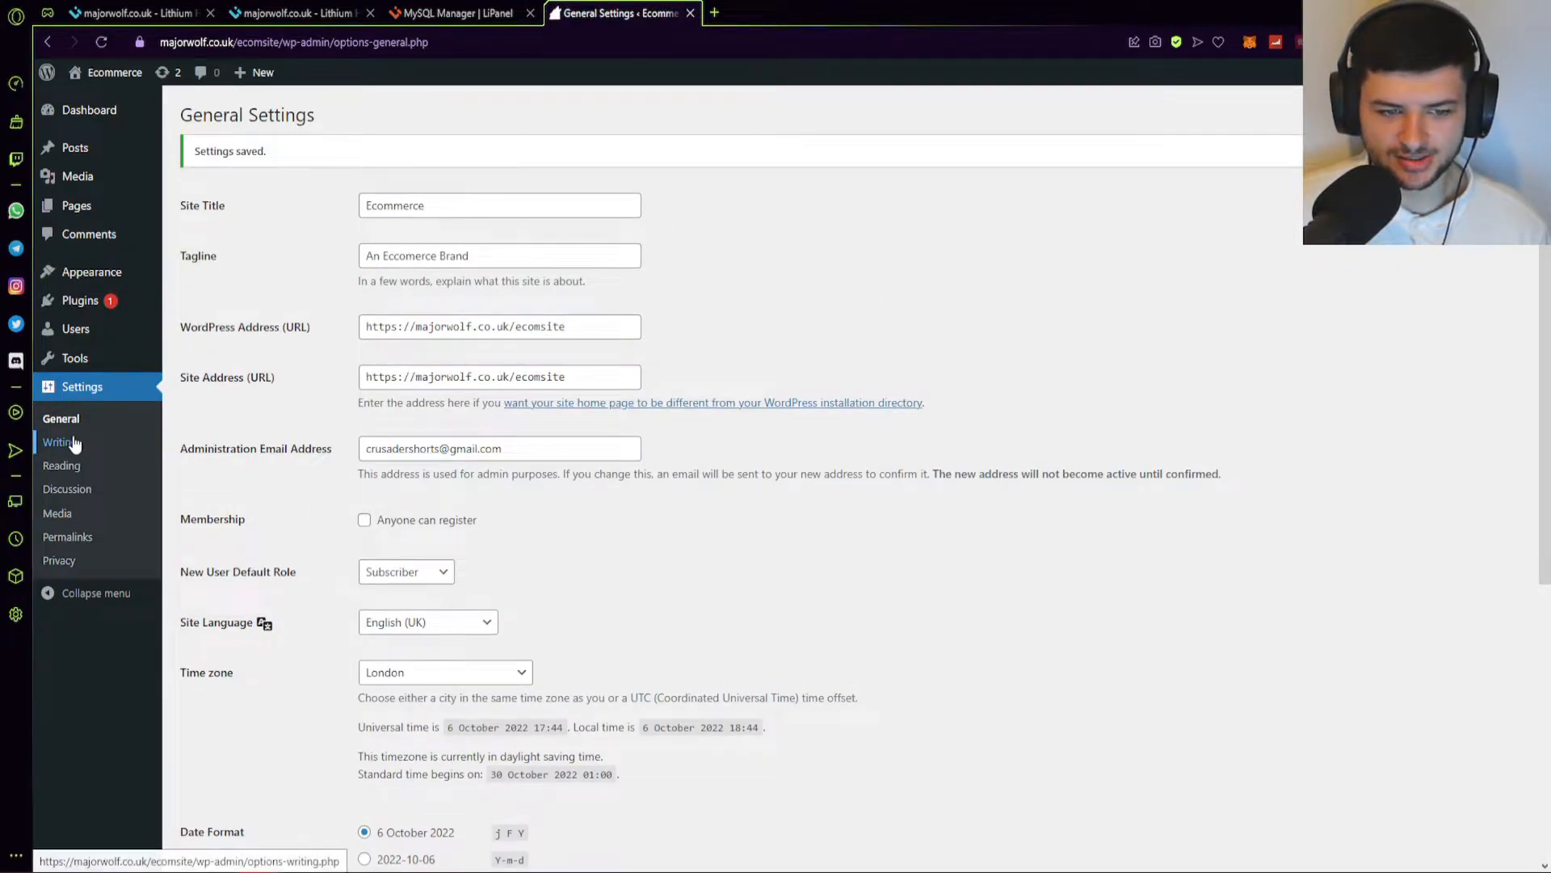
Review the Writing, Reading and Discussion settings pages, then open Media Settings.
left_click(59, 442)
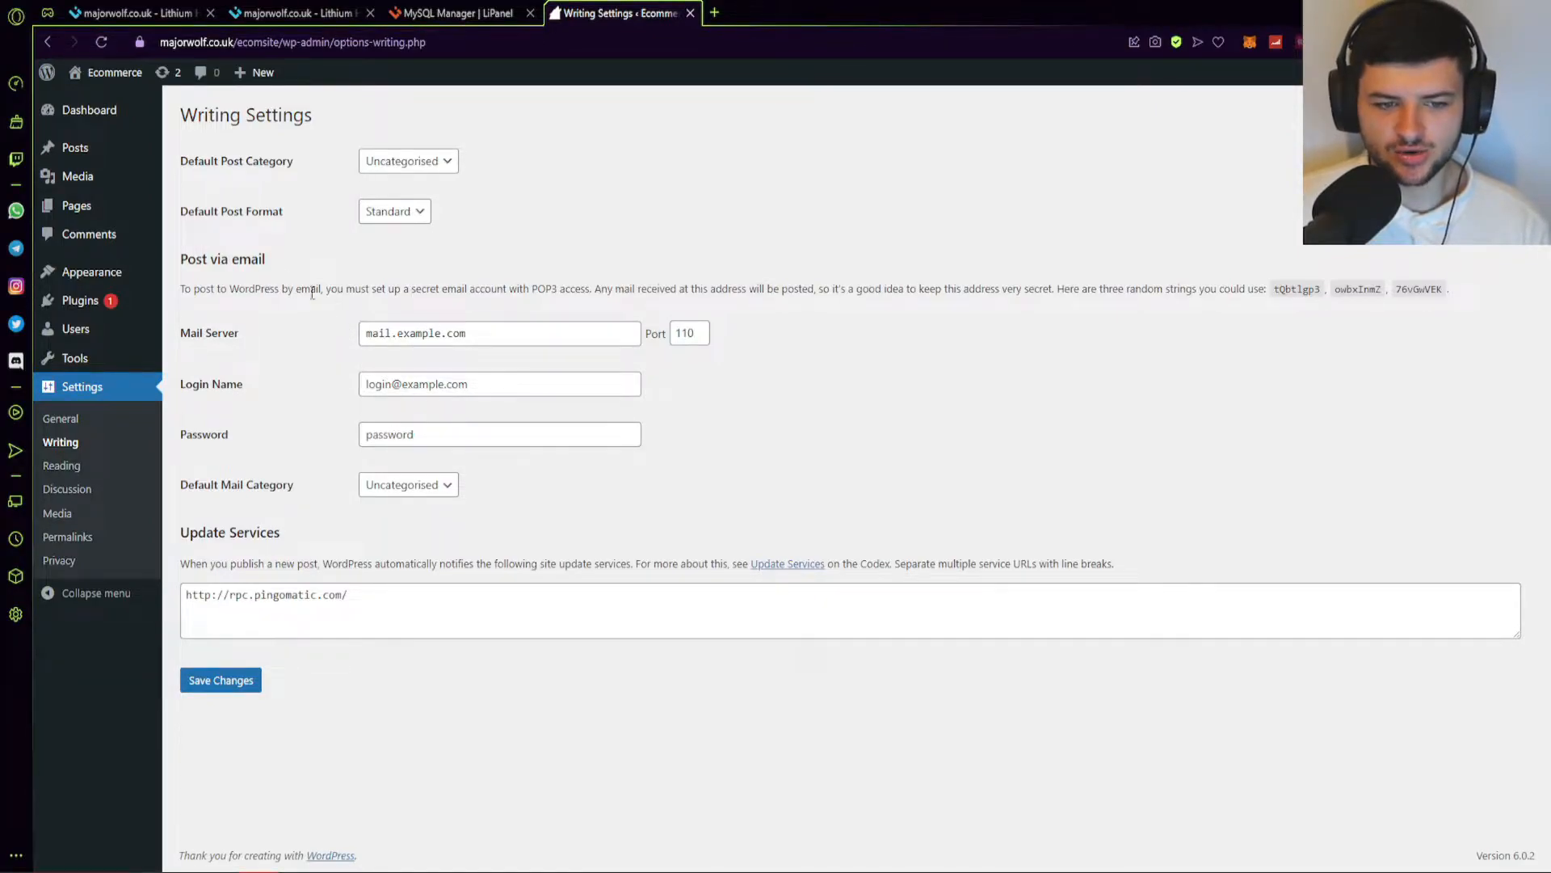
left_click(55, 465)
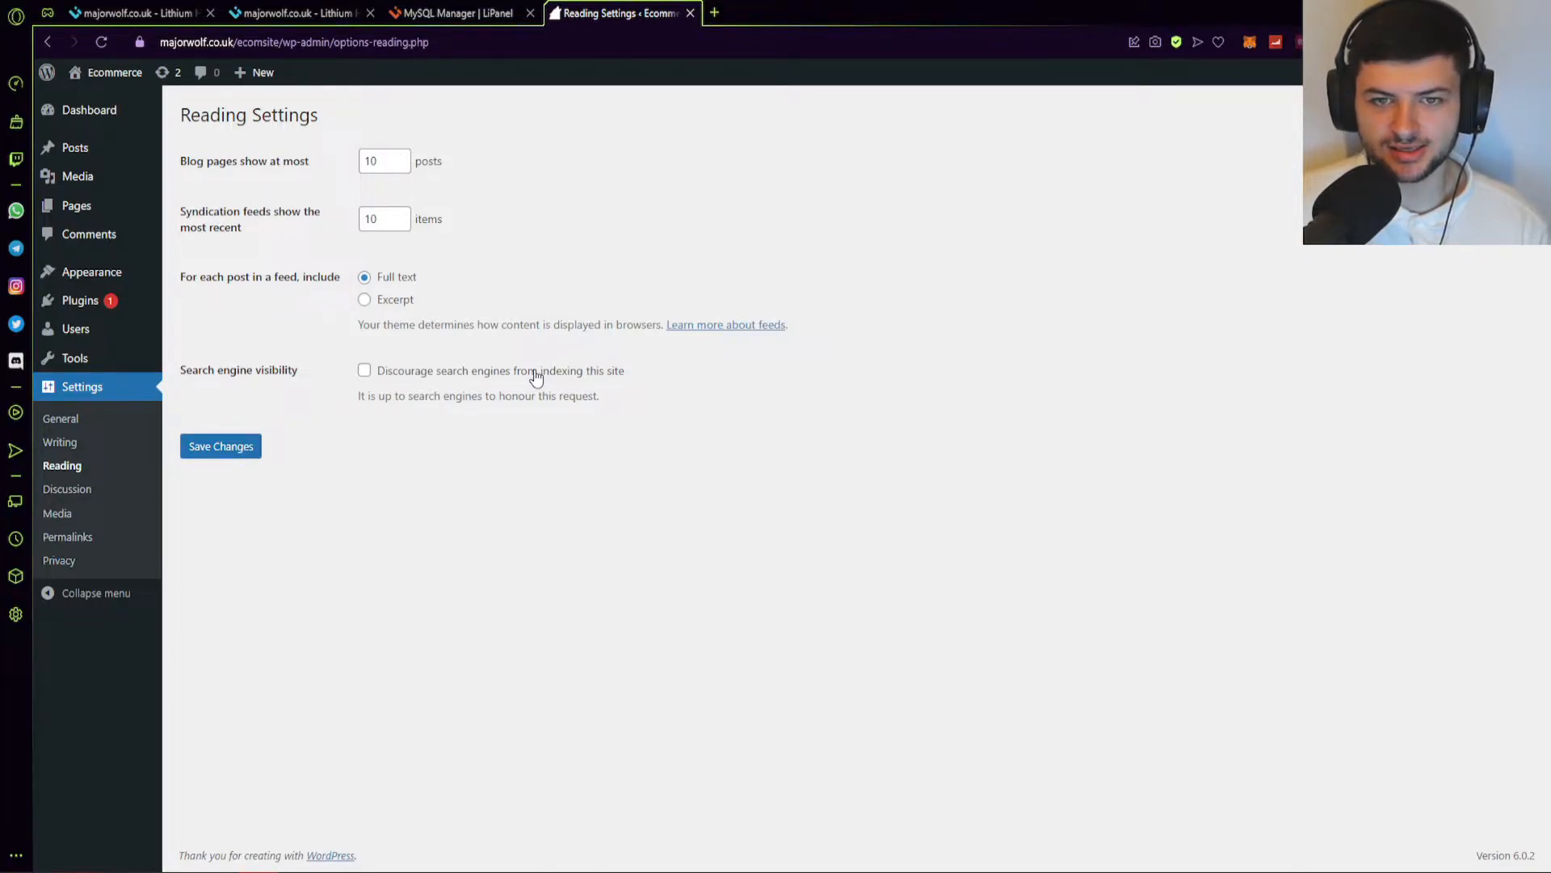
left_click(68, 489)
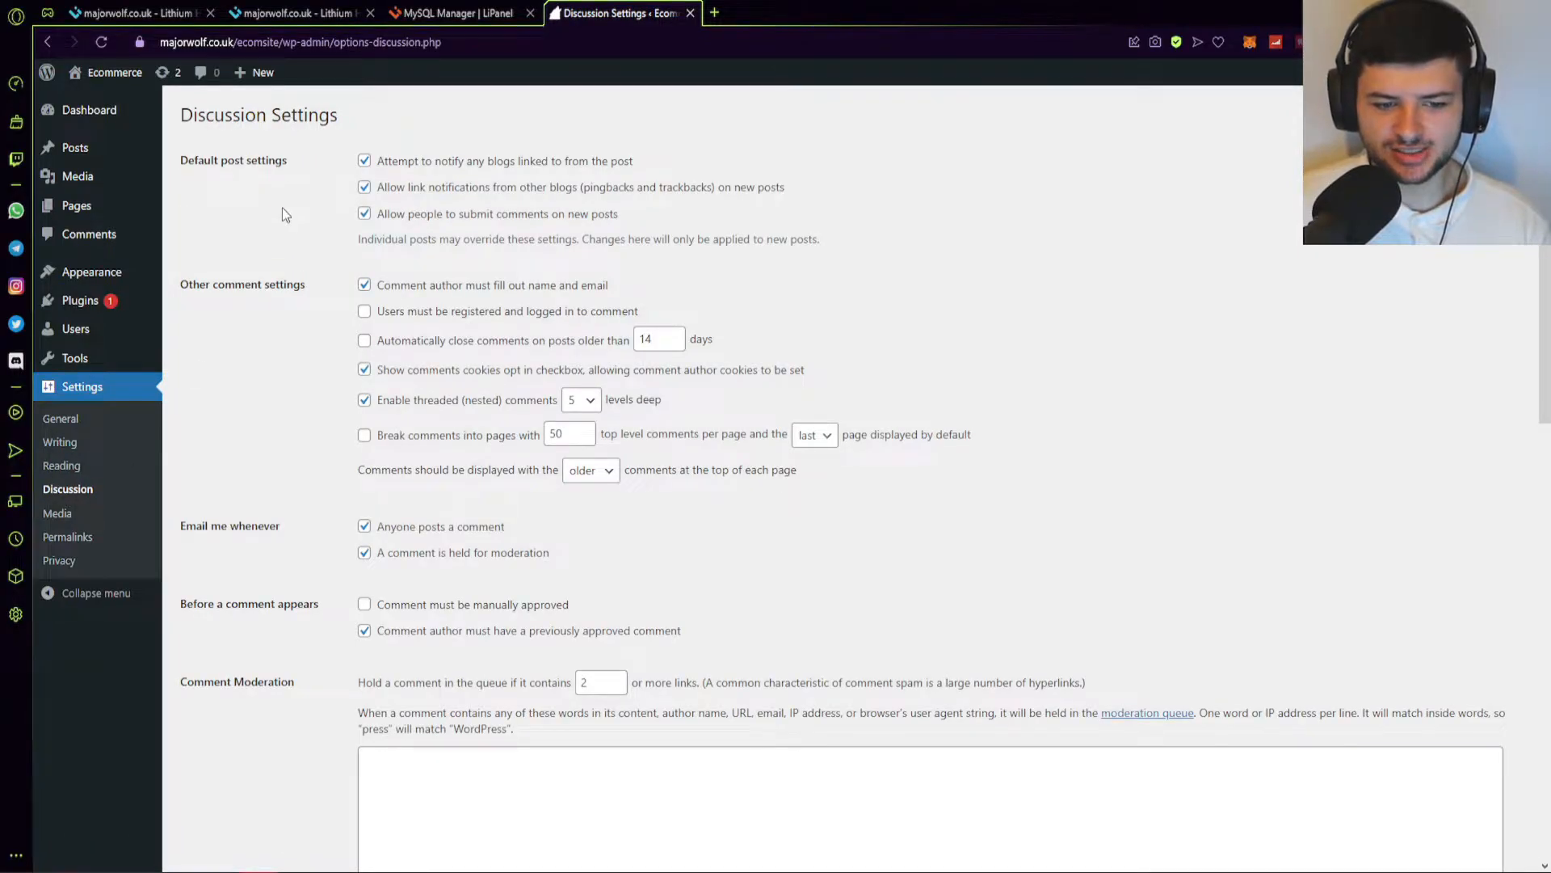
scroll(295, 325, "down", 2)
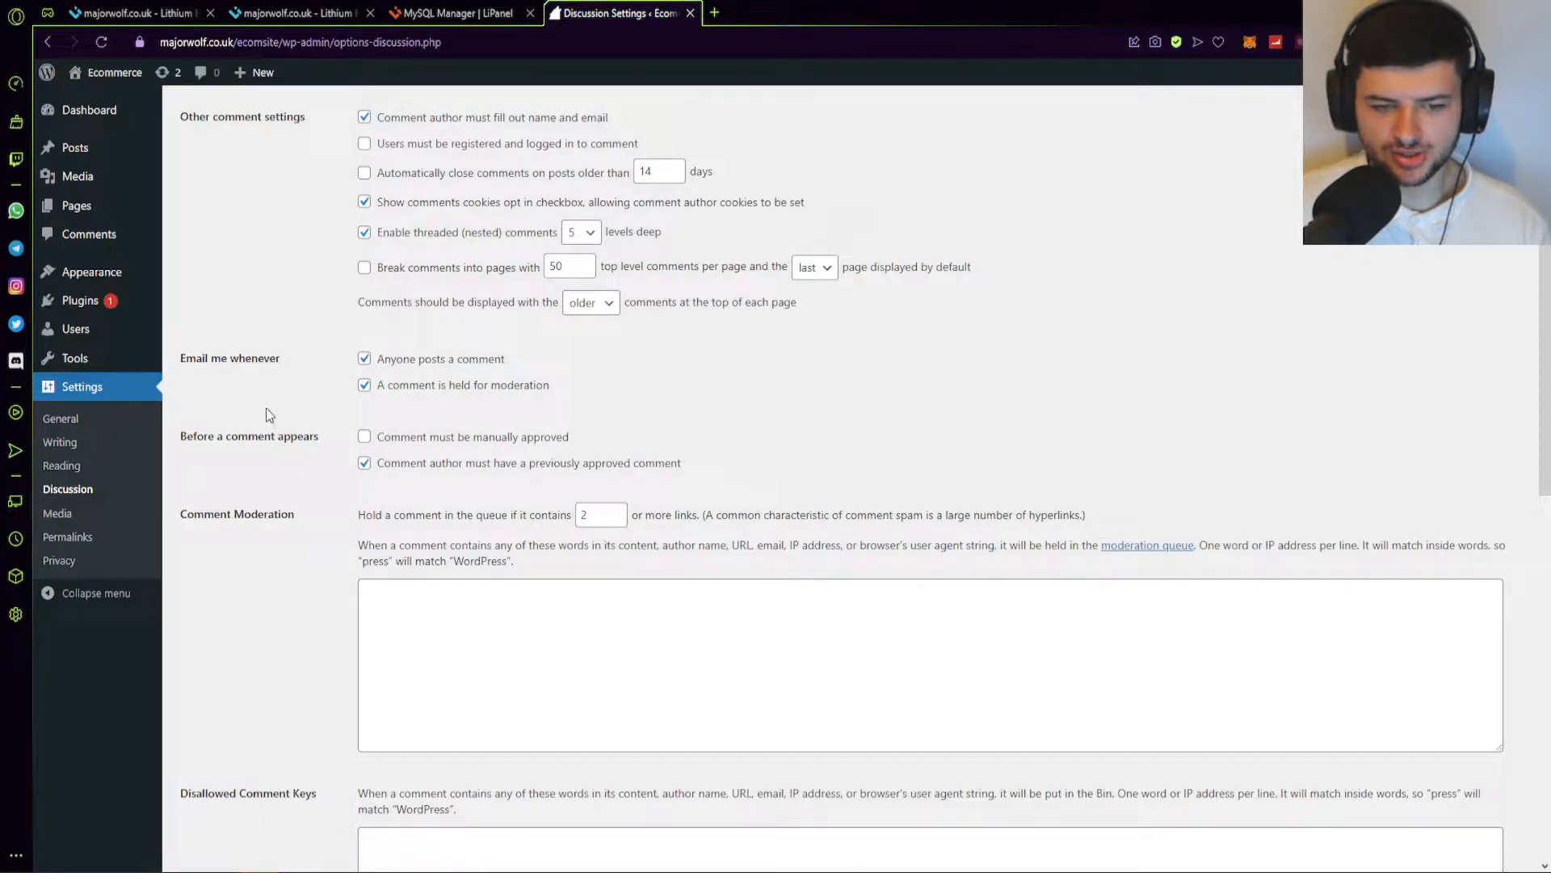
scroll(253, 353, "up", 2)
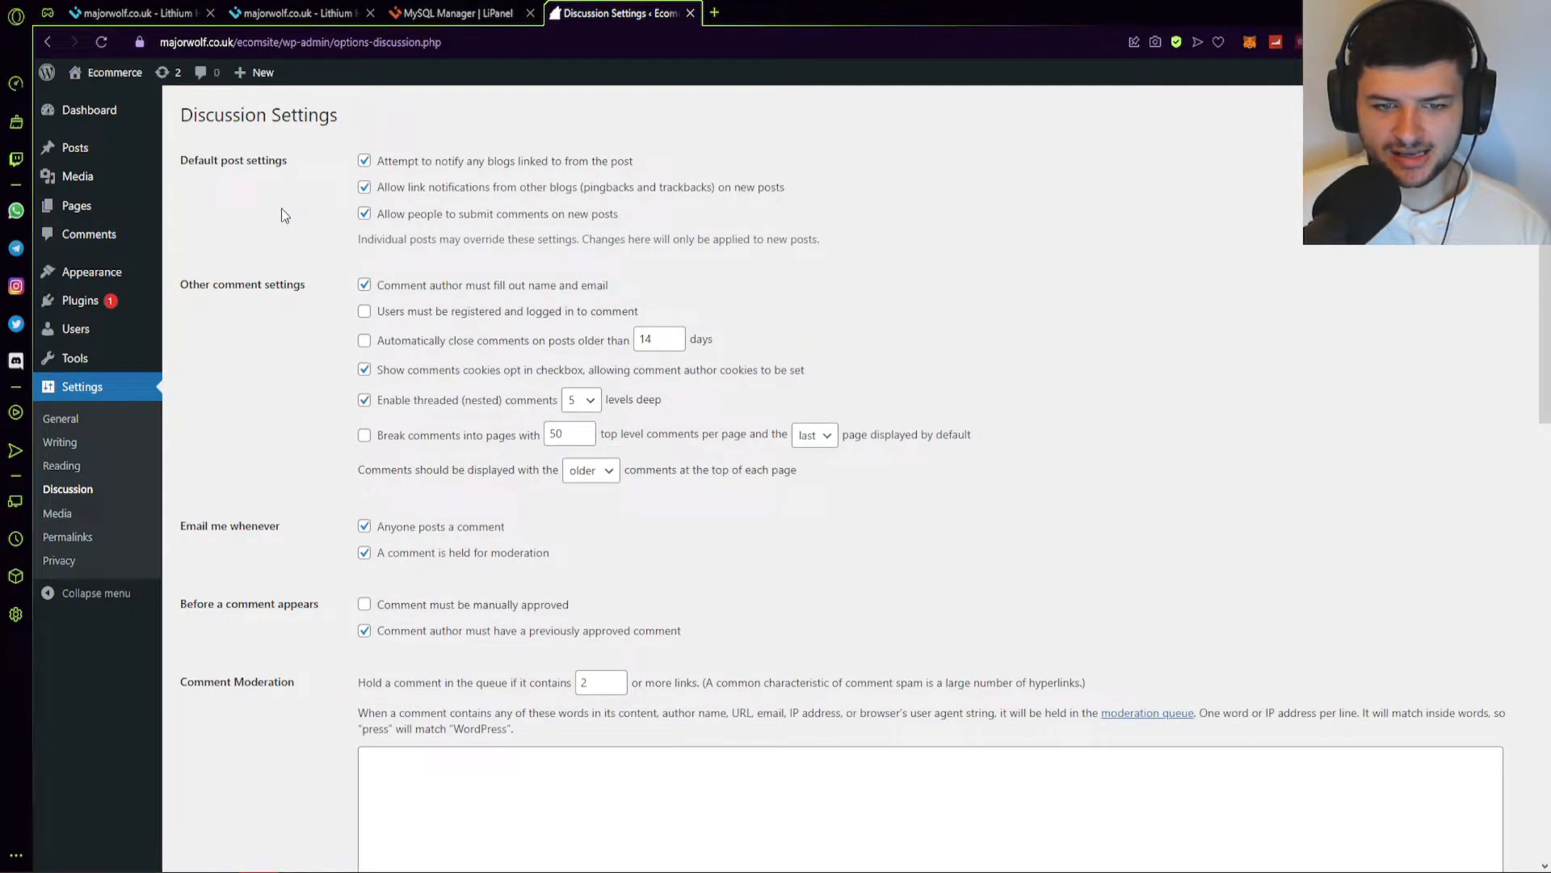
scroll(269, 289, "down", 9)
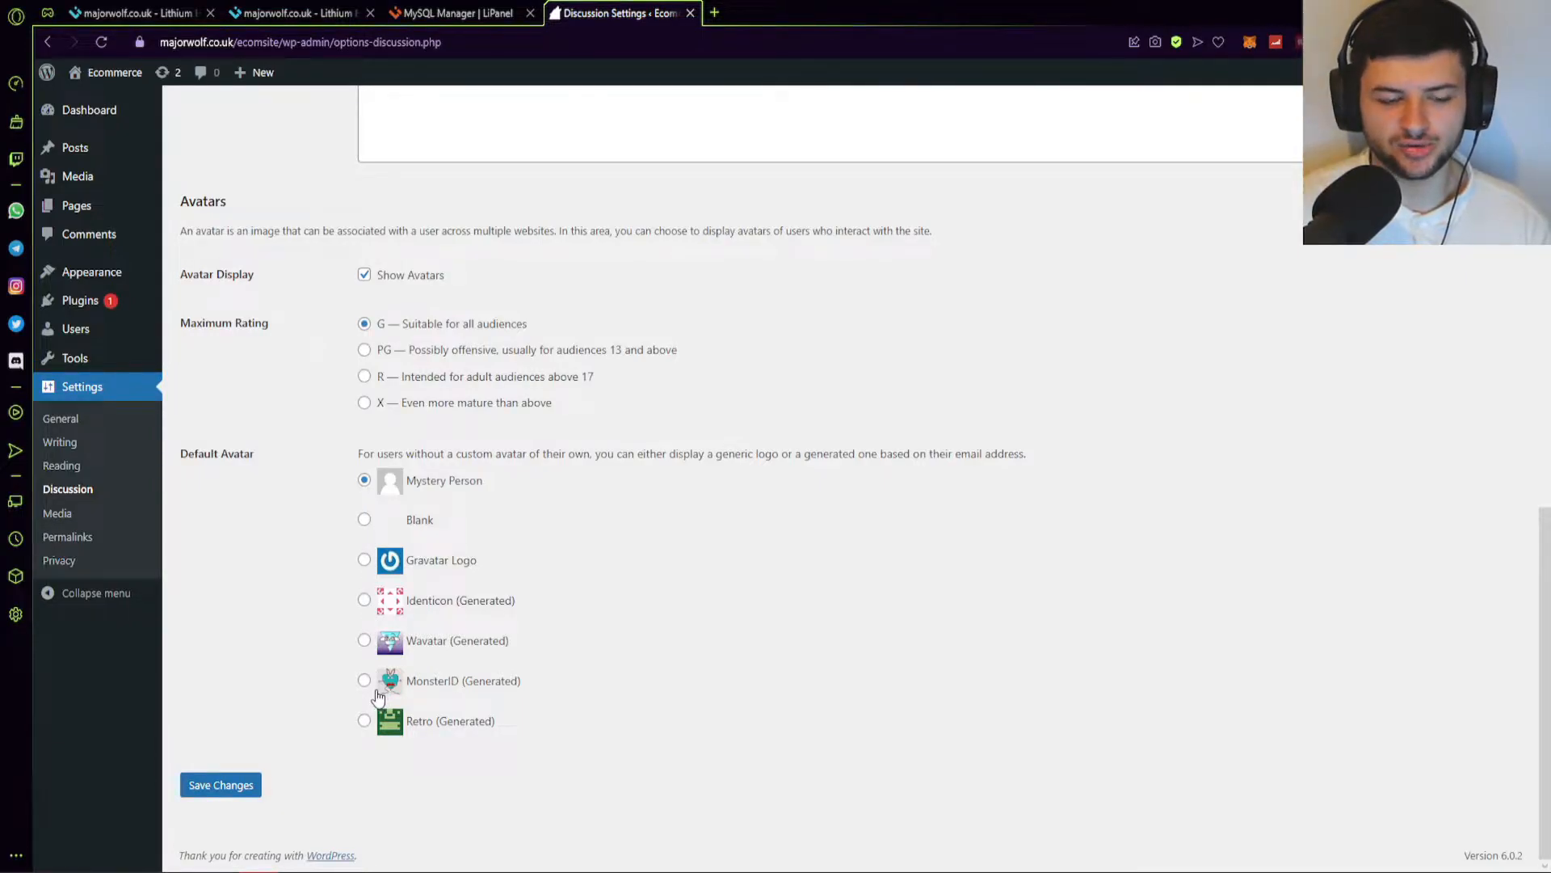
left_click(77, 515)
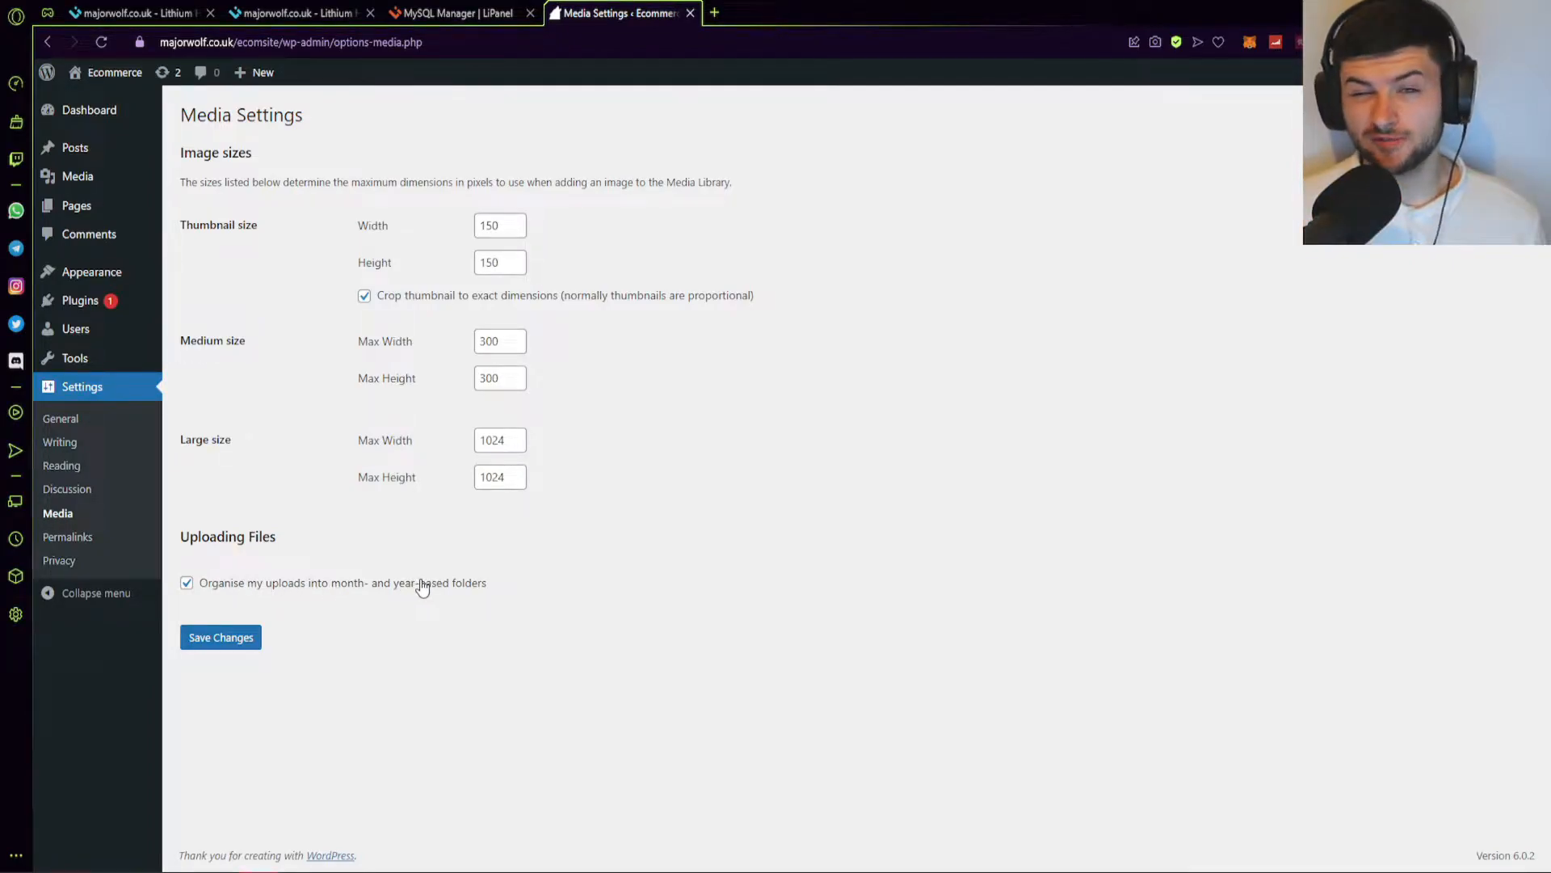
View the Permalink and Privacy settings, then return to the Installed Plugins list.
left_click(76, 537)
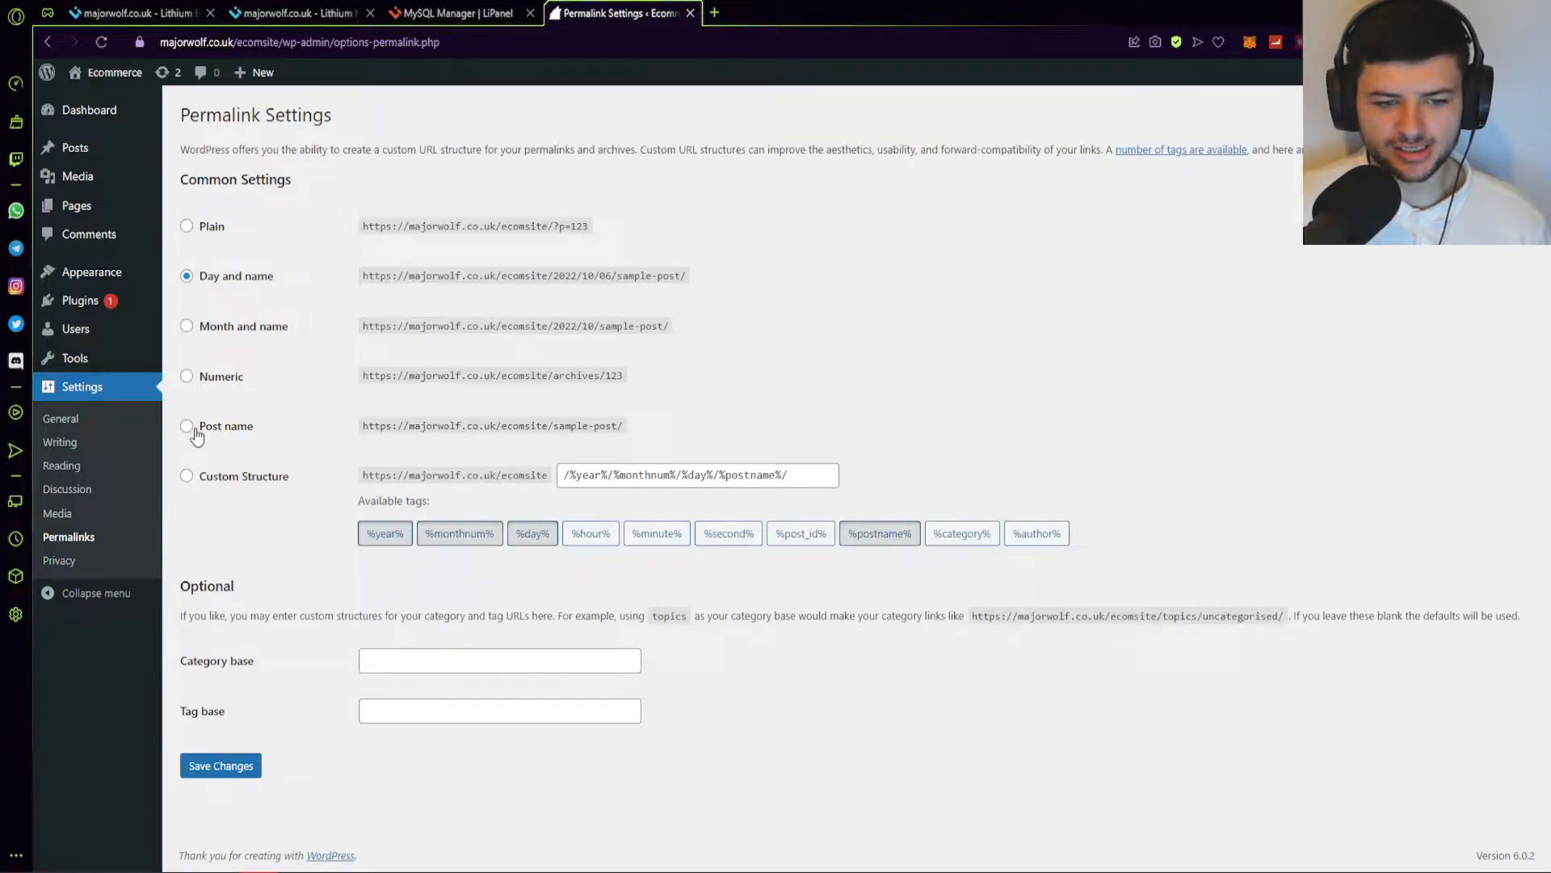
left_click(67, 563)
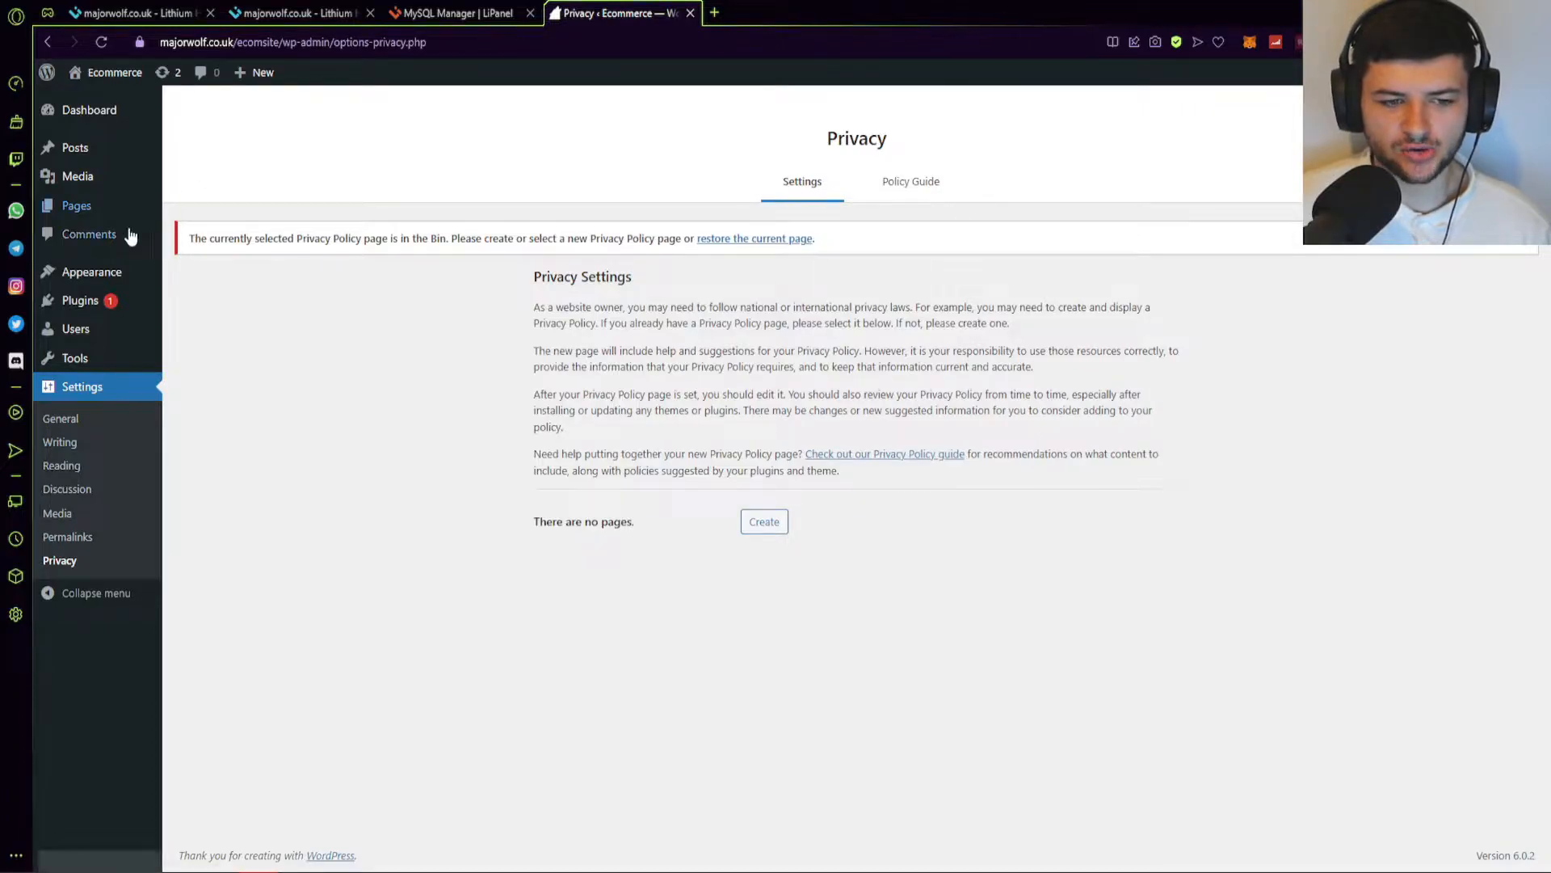
left_click(66, 301)
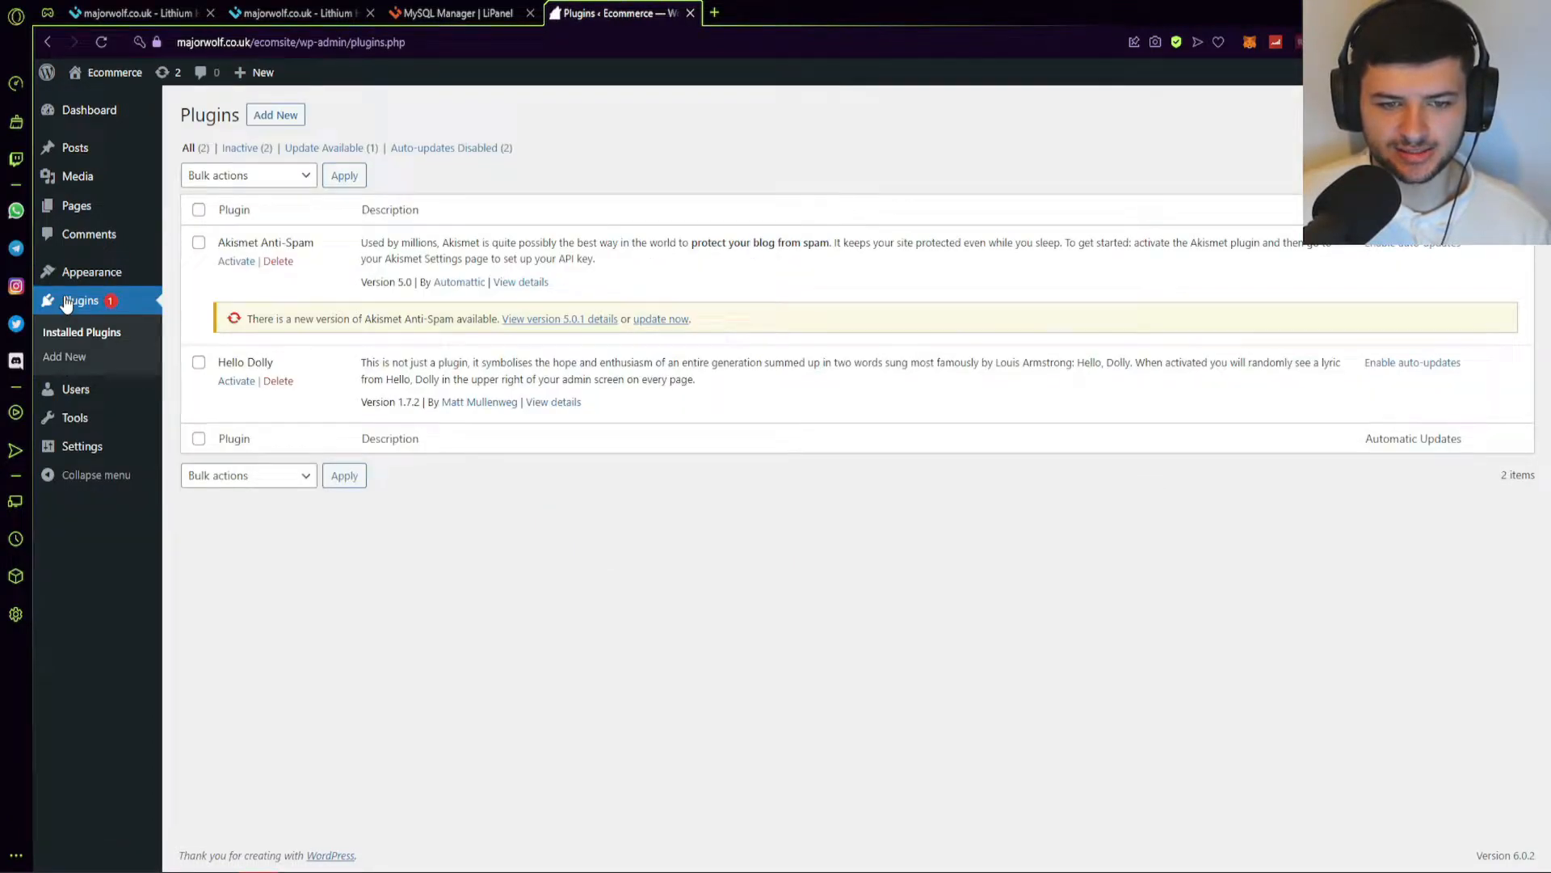
Browse Featured plugins, then list Popular ones led by Contact Form 7, Yoast SEO and Elementor.
left_click(286, 117)
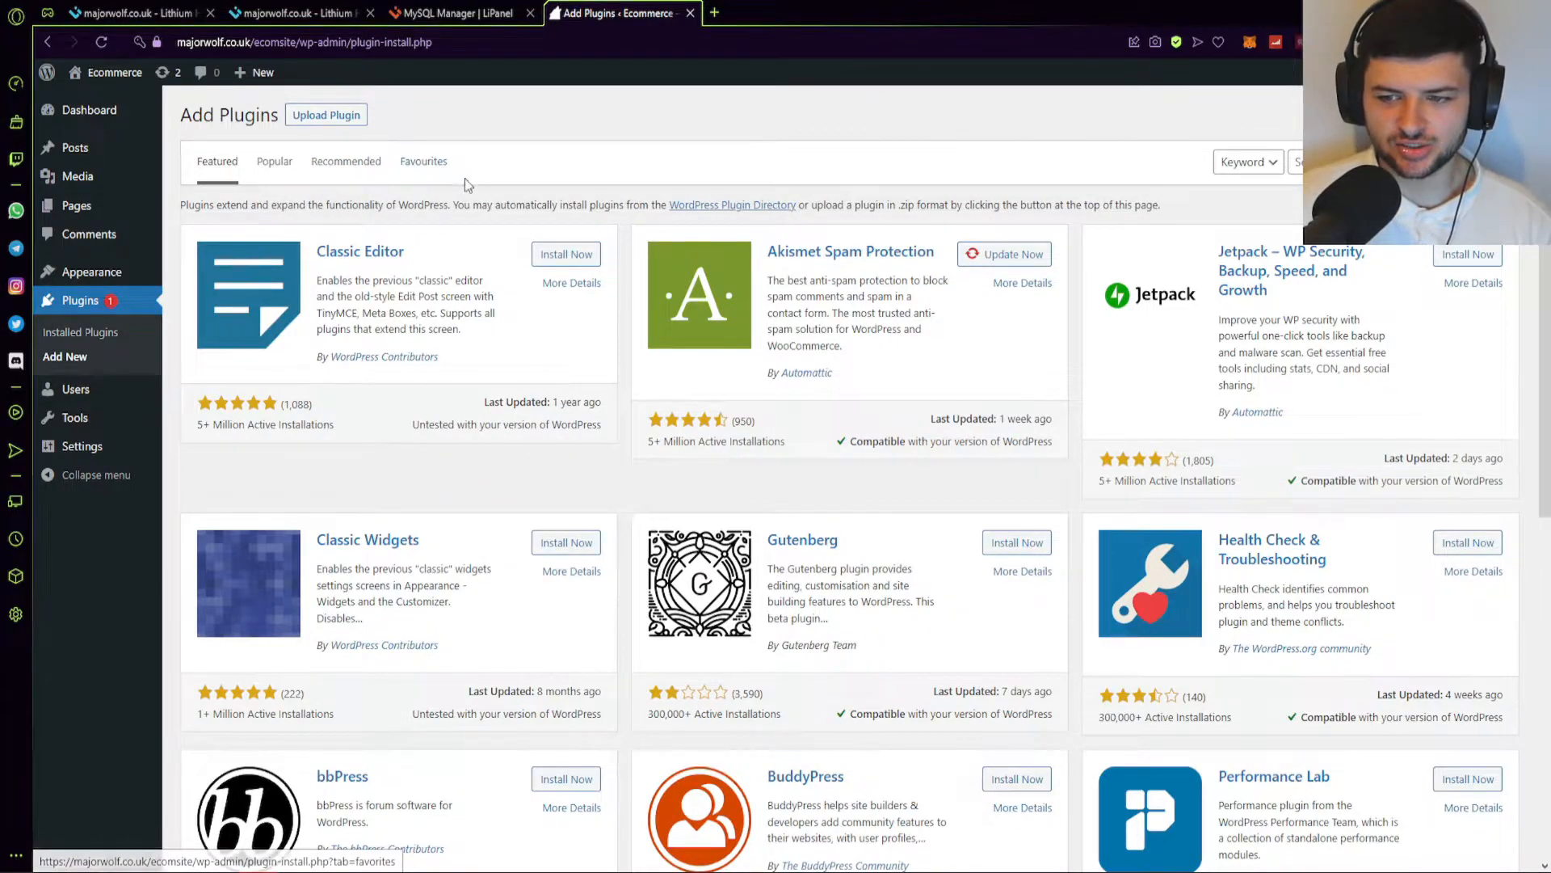
scroll(1014, 339, "down", 1)
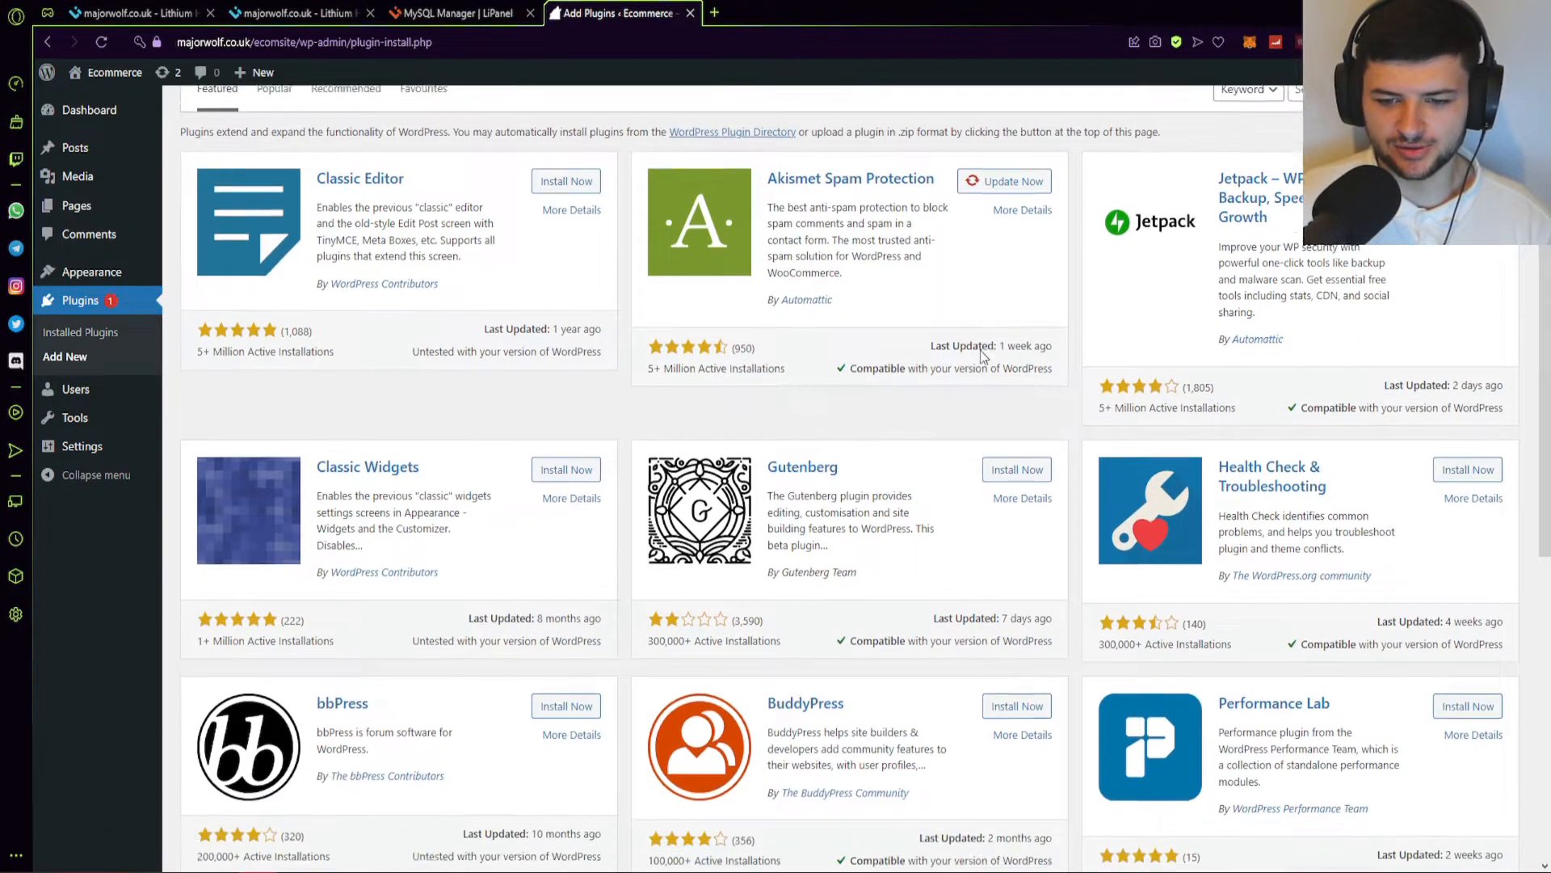
scroll(979, 352, "down", 5)
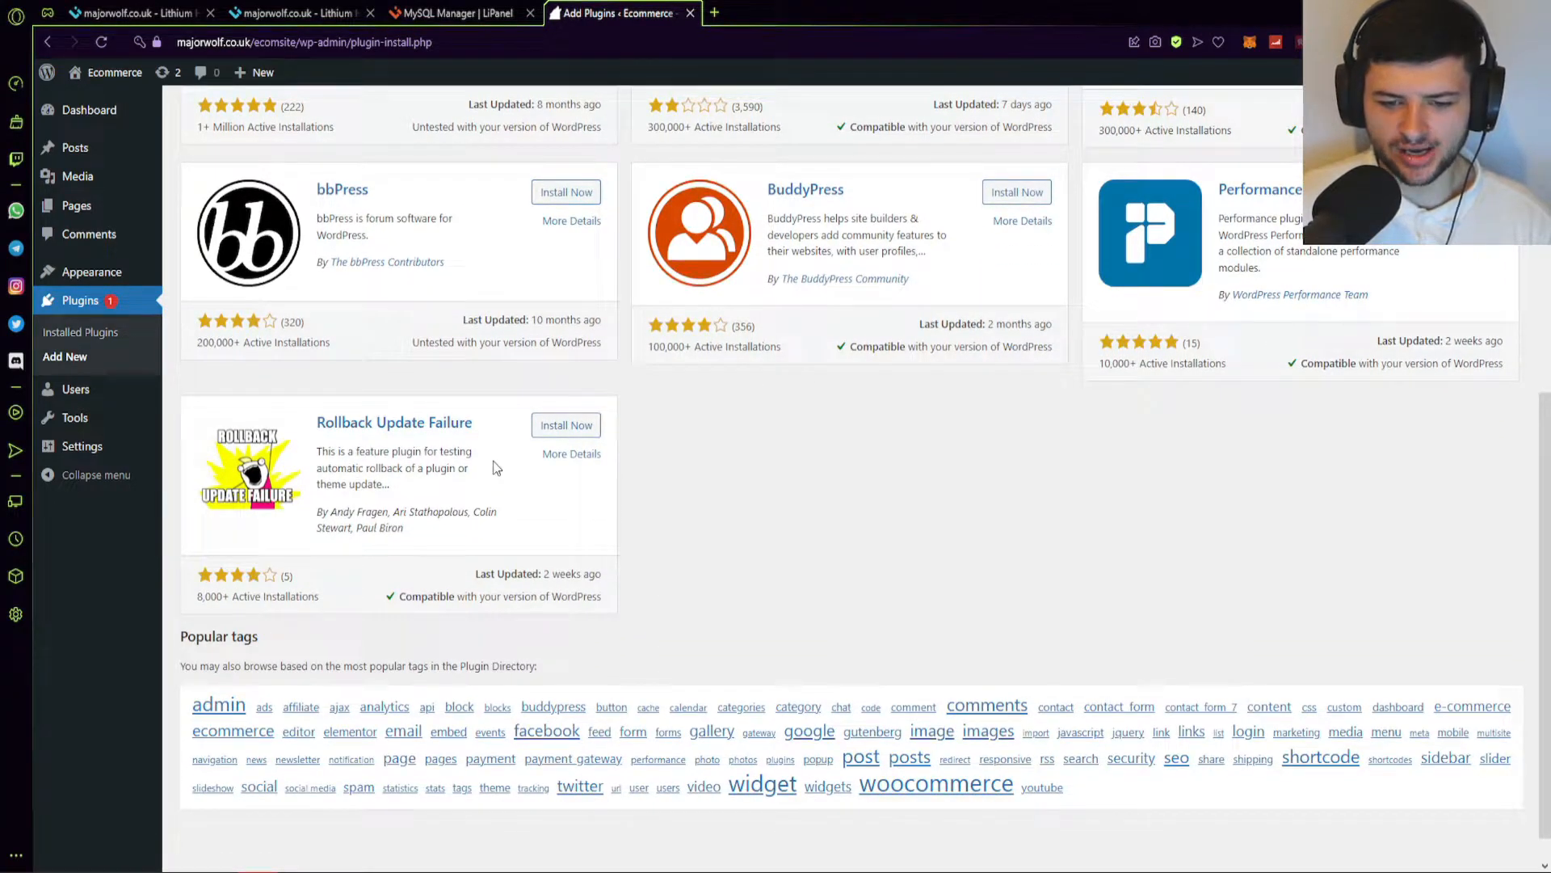
scroll(502, 533, "up", 7)
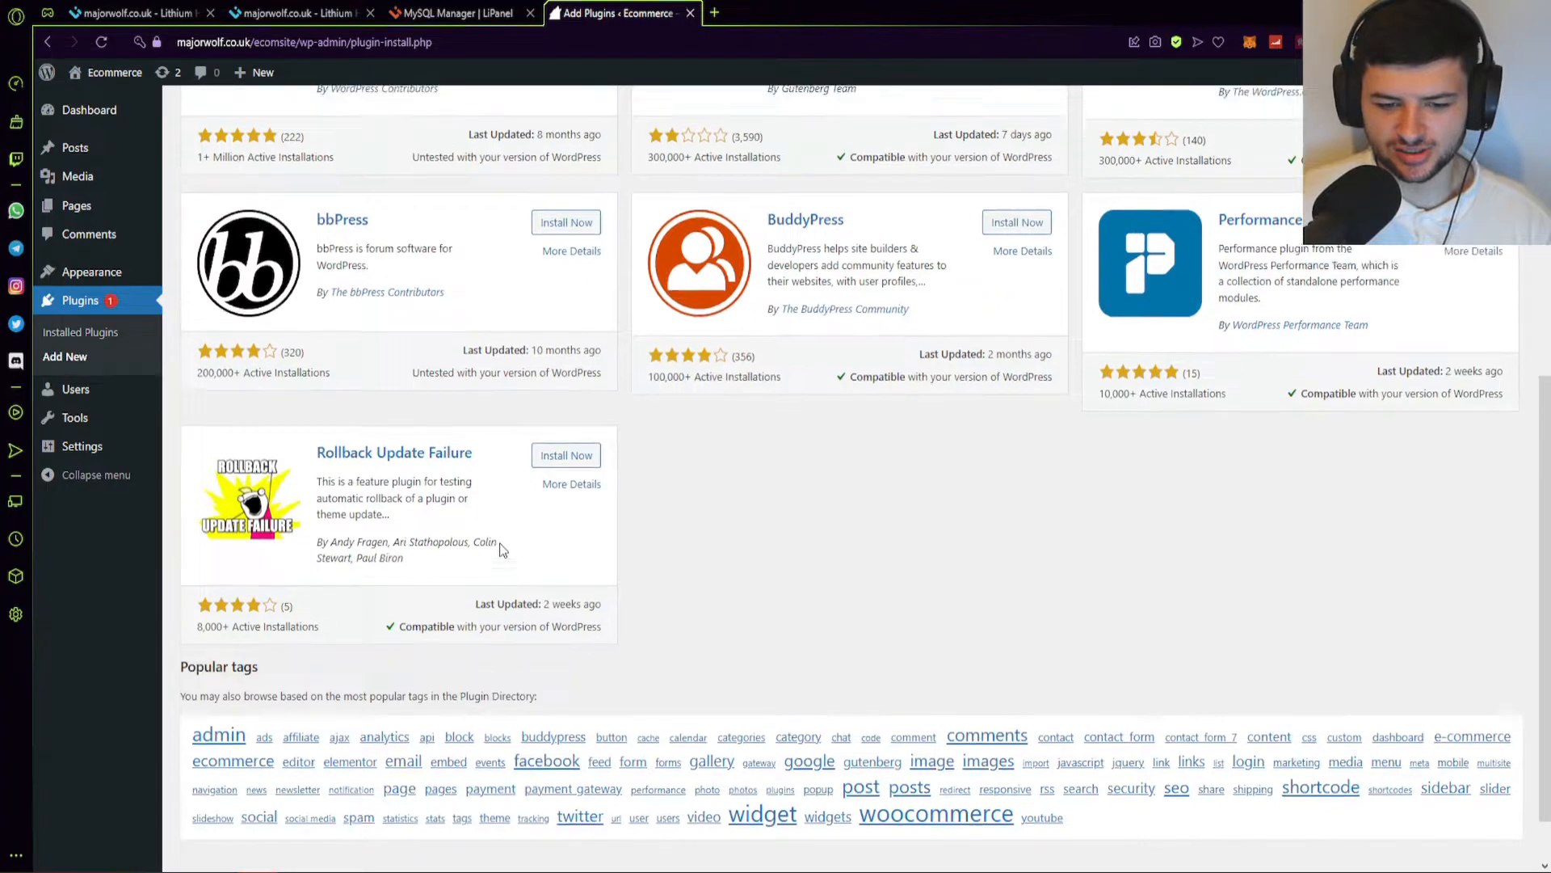
left_click(274, 161)
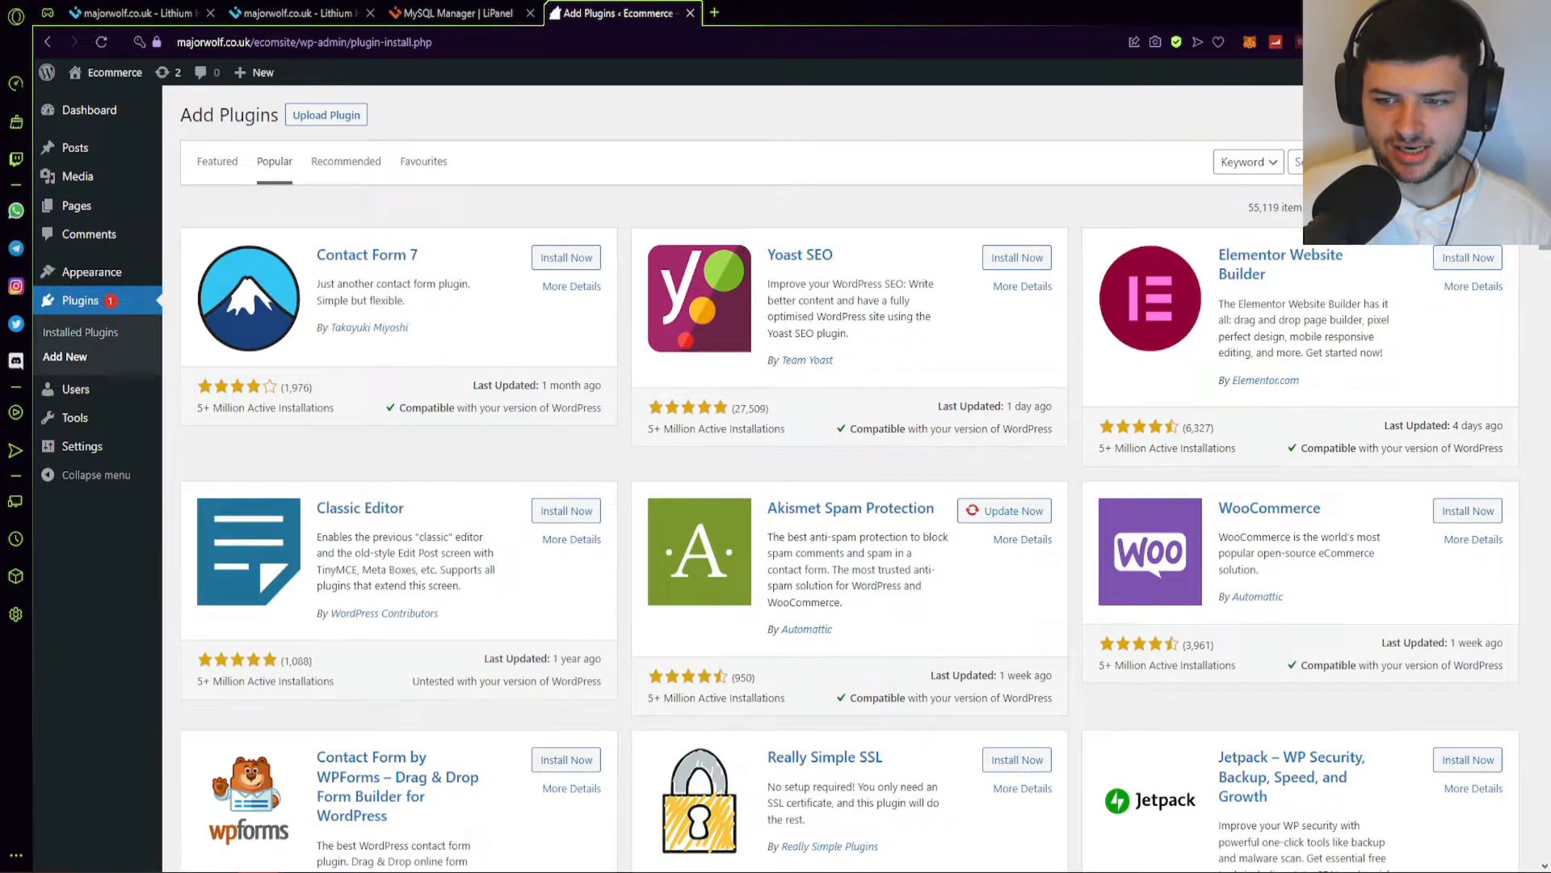
left_click(1452, 255)
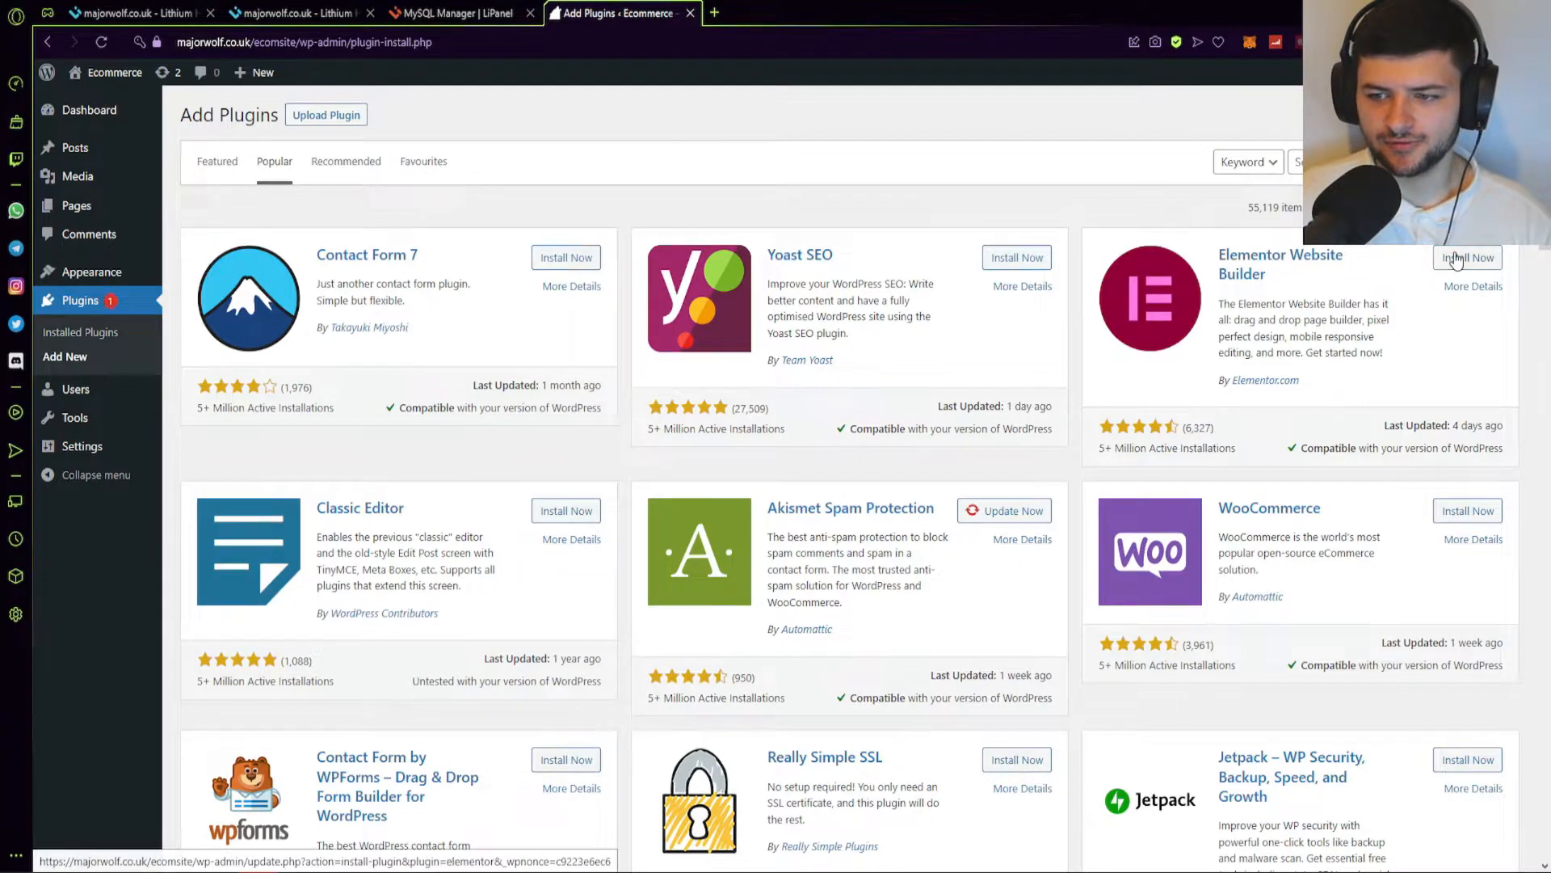
Enter localhost as the hostname and the saved FTP login so Elementor installs.
type("localhost")
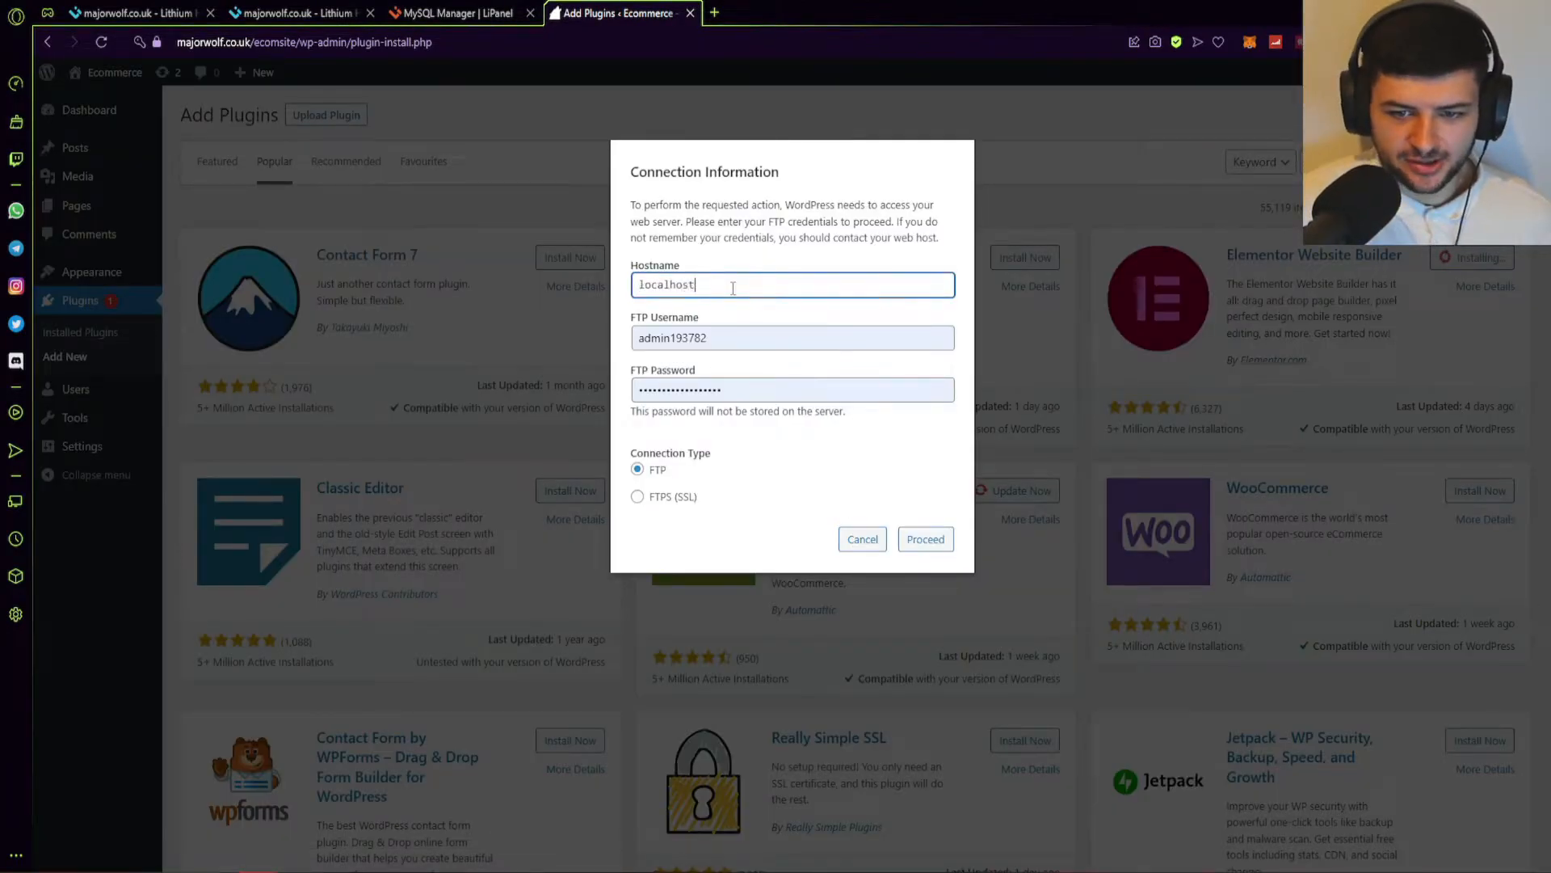
left_click(921, 539)
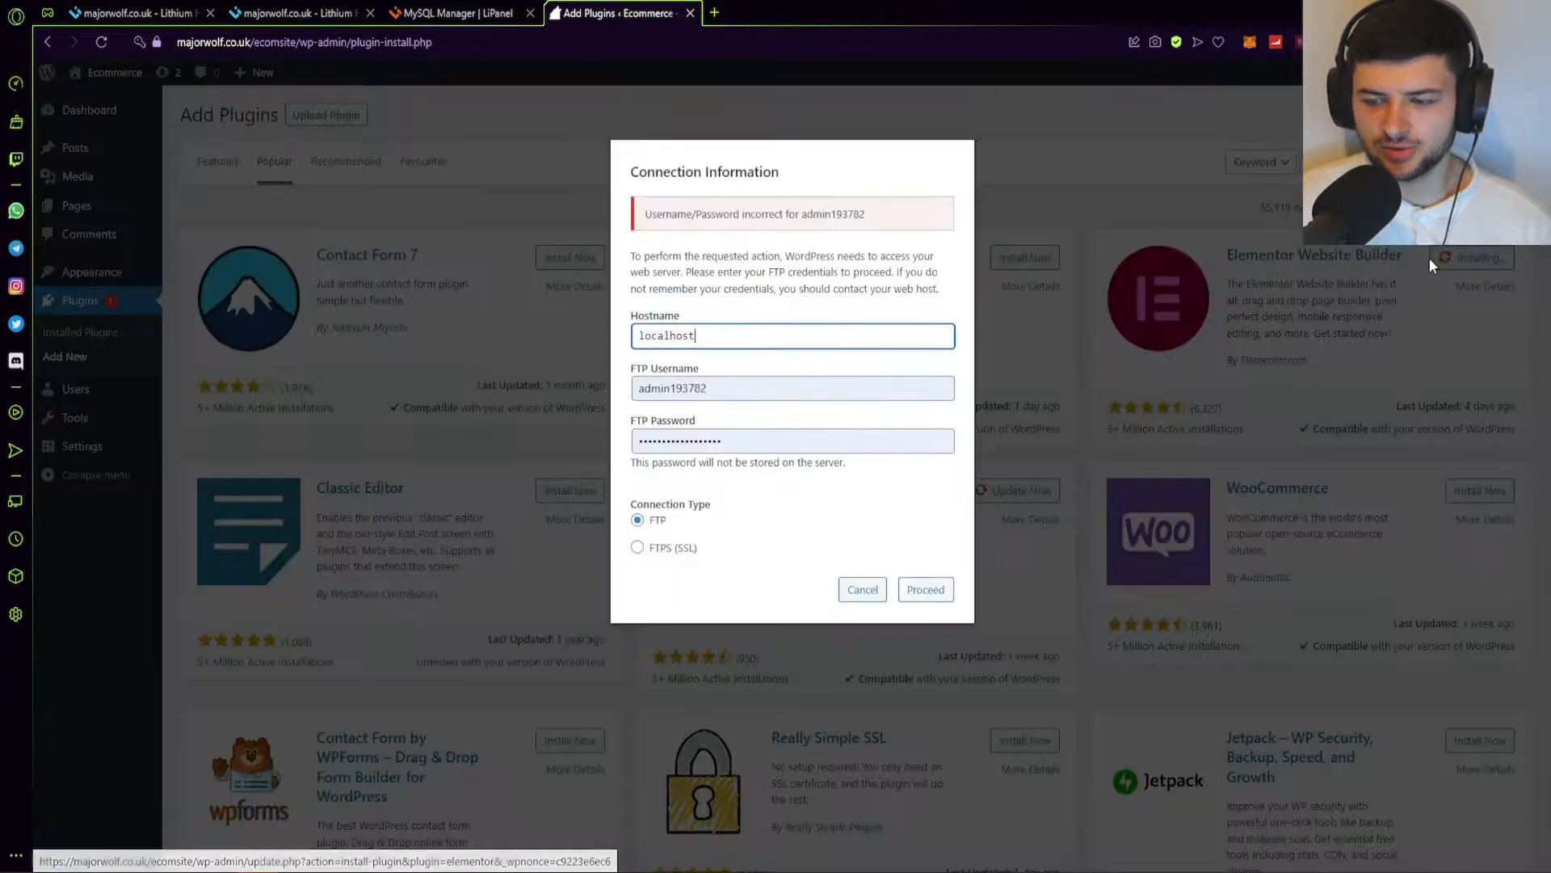
left_click(748, 386)
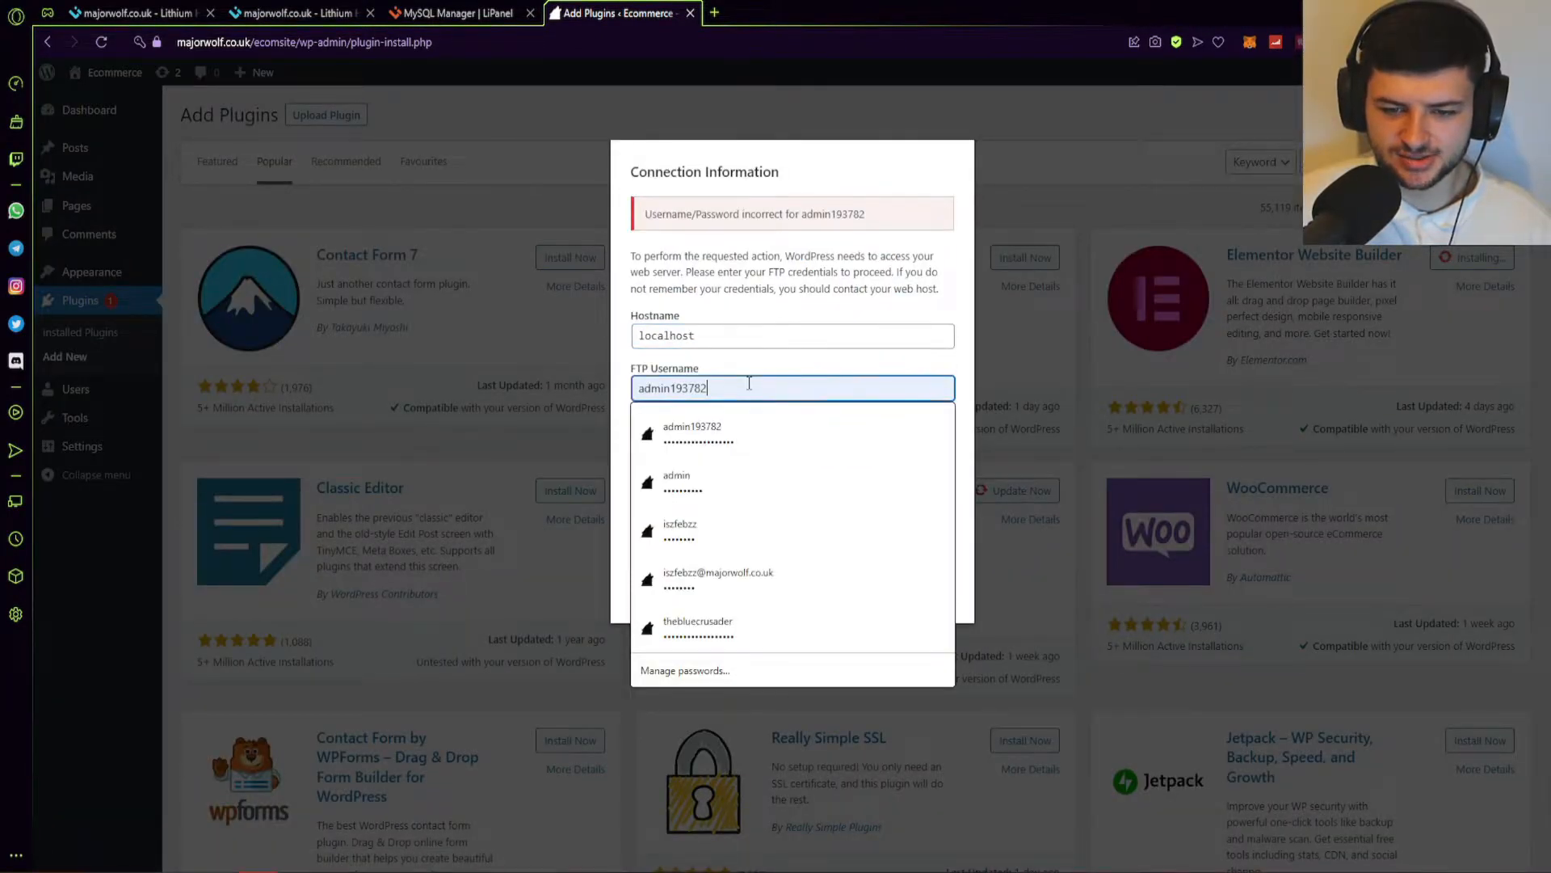
left_click(700, 393)
left_click(769, 334)
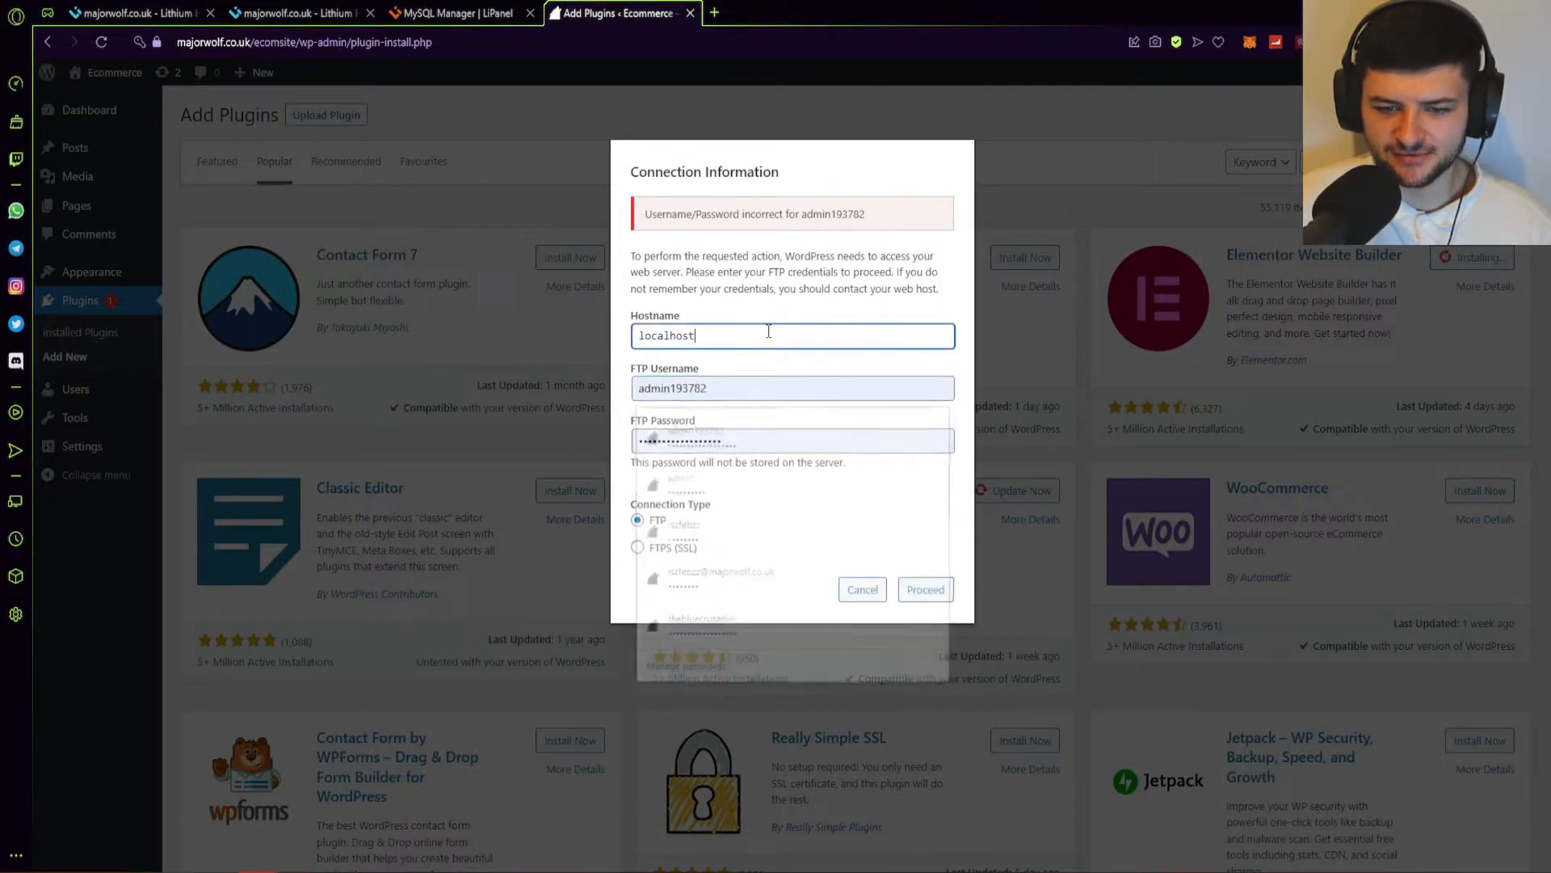
left_click(729, 386)
left_click(747, 588)
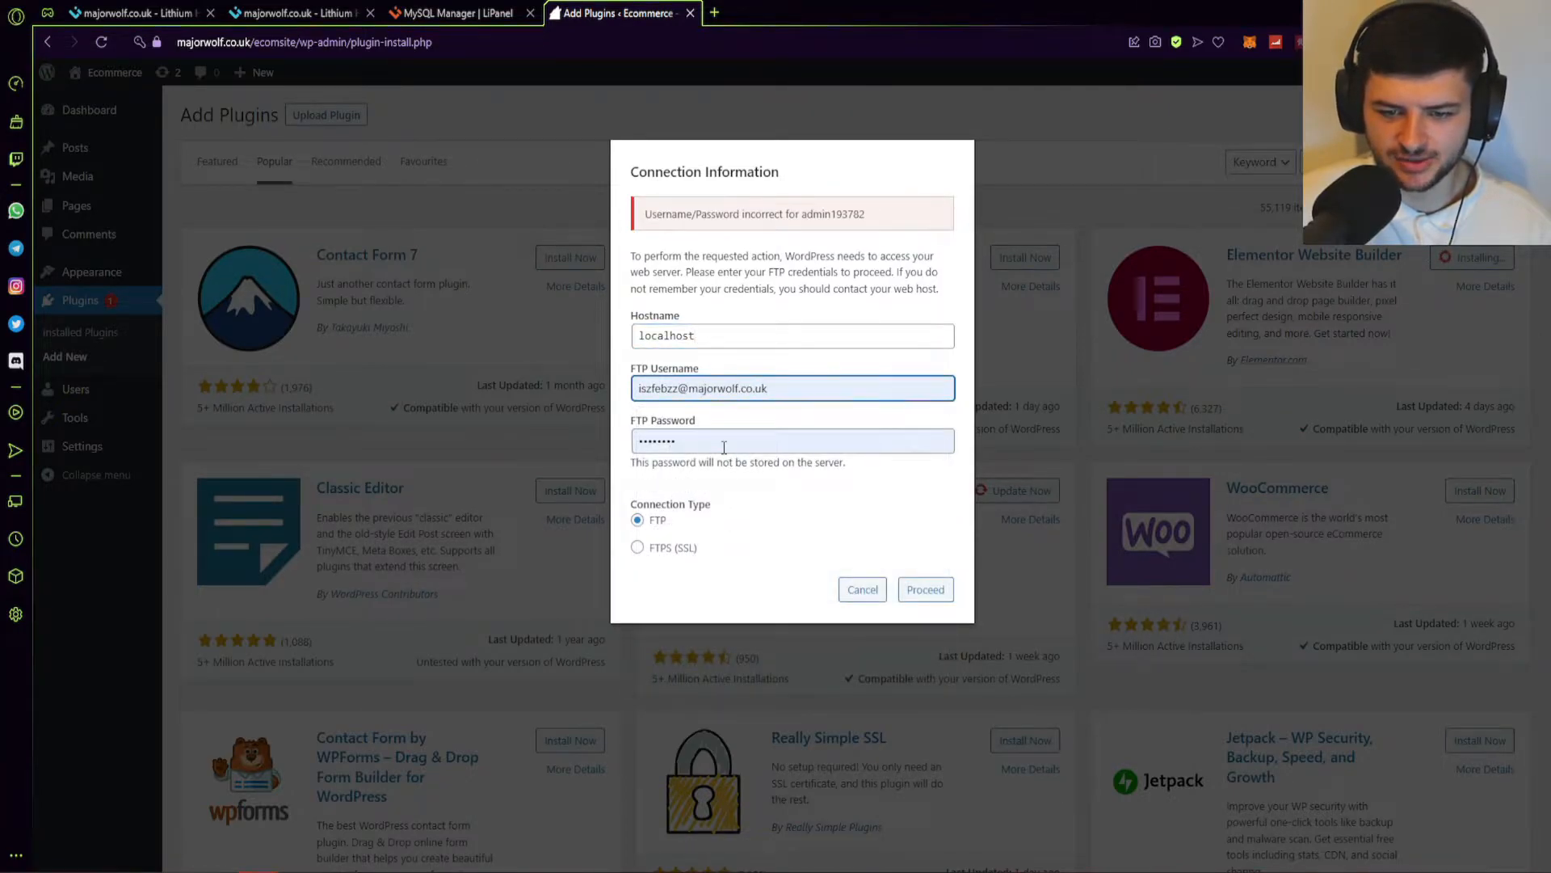
left_click(923, 589)
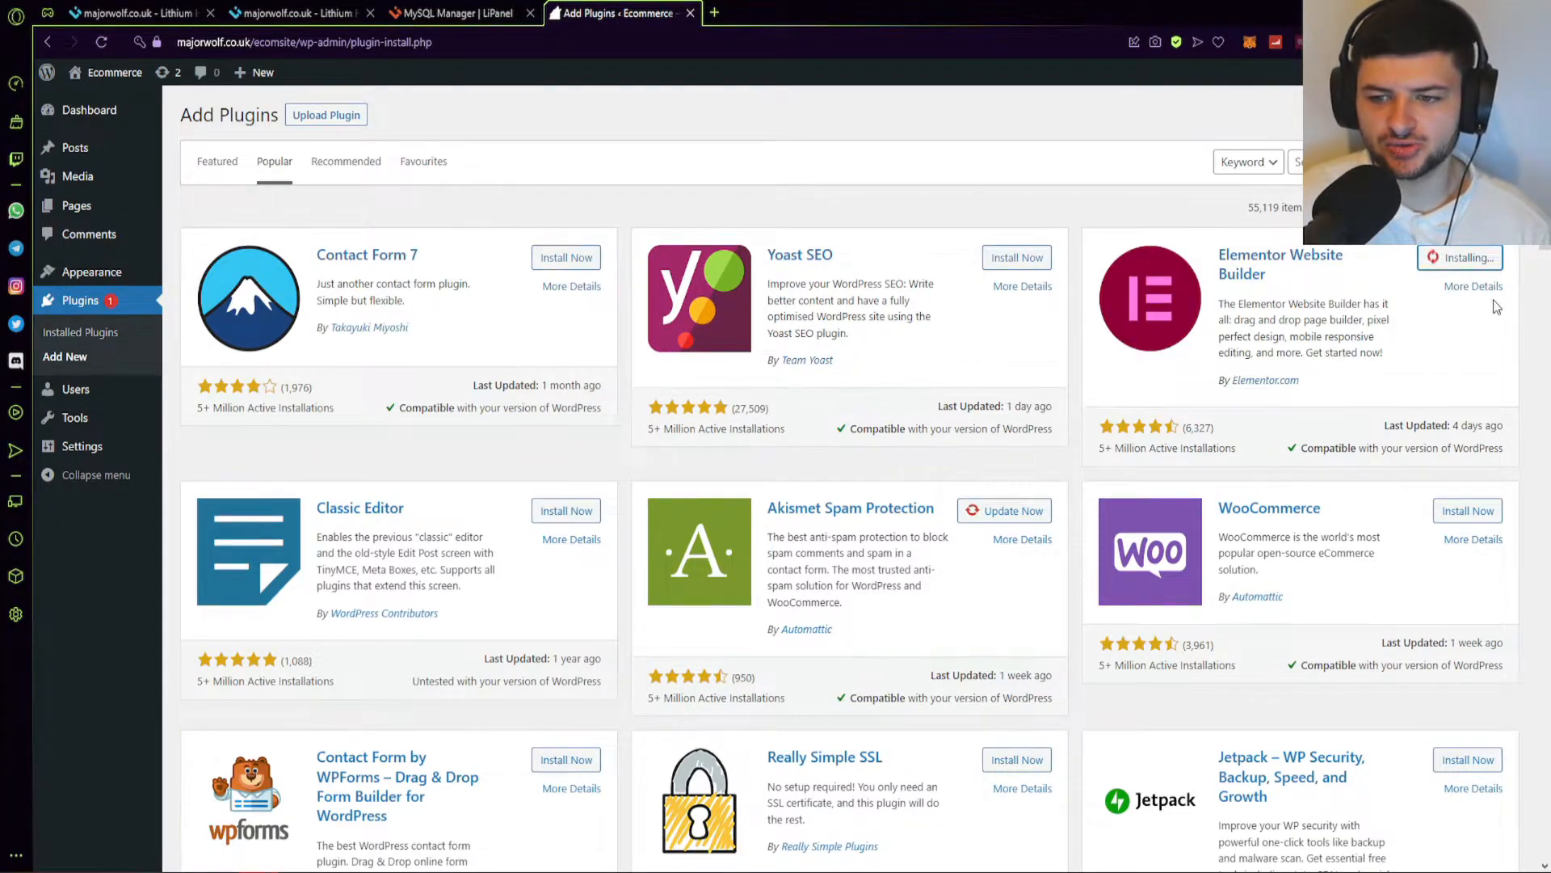
left_click(1249, 510, "ctrl")
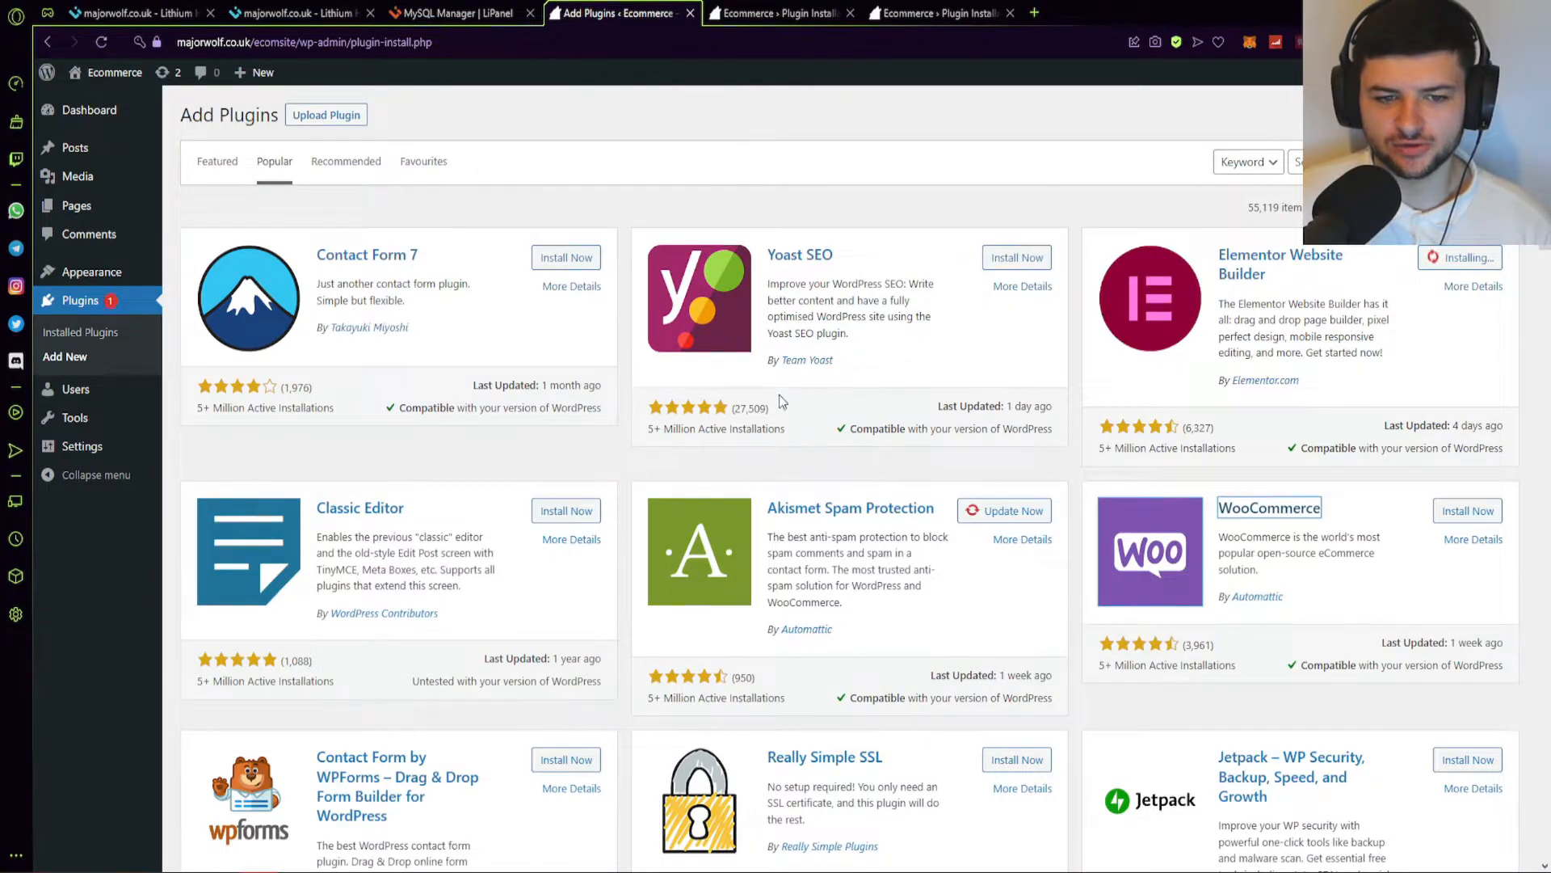
Open Contact Form 7's plugin details in a background tab and inspect the error notice.
scroll(791, 403, "down", 1)
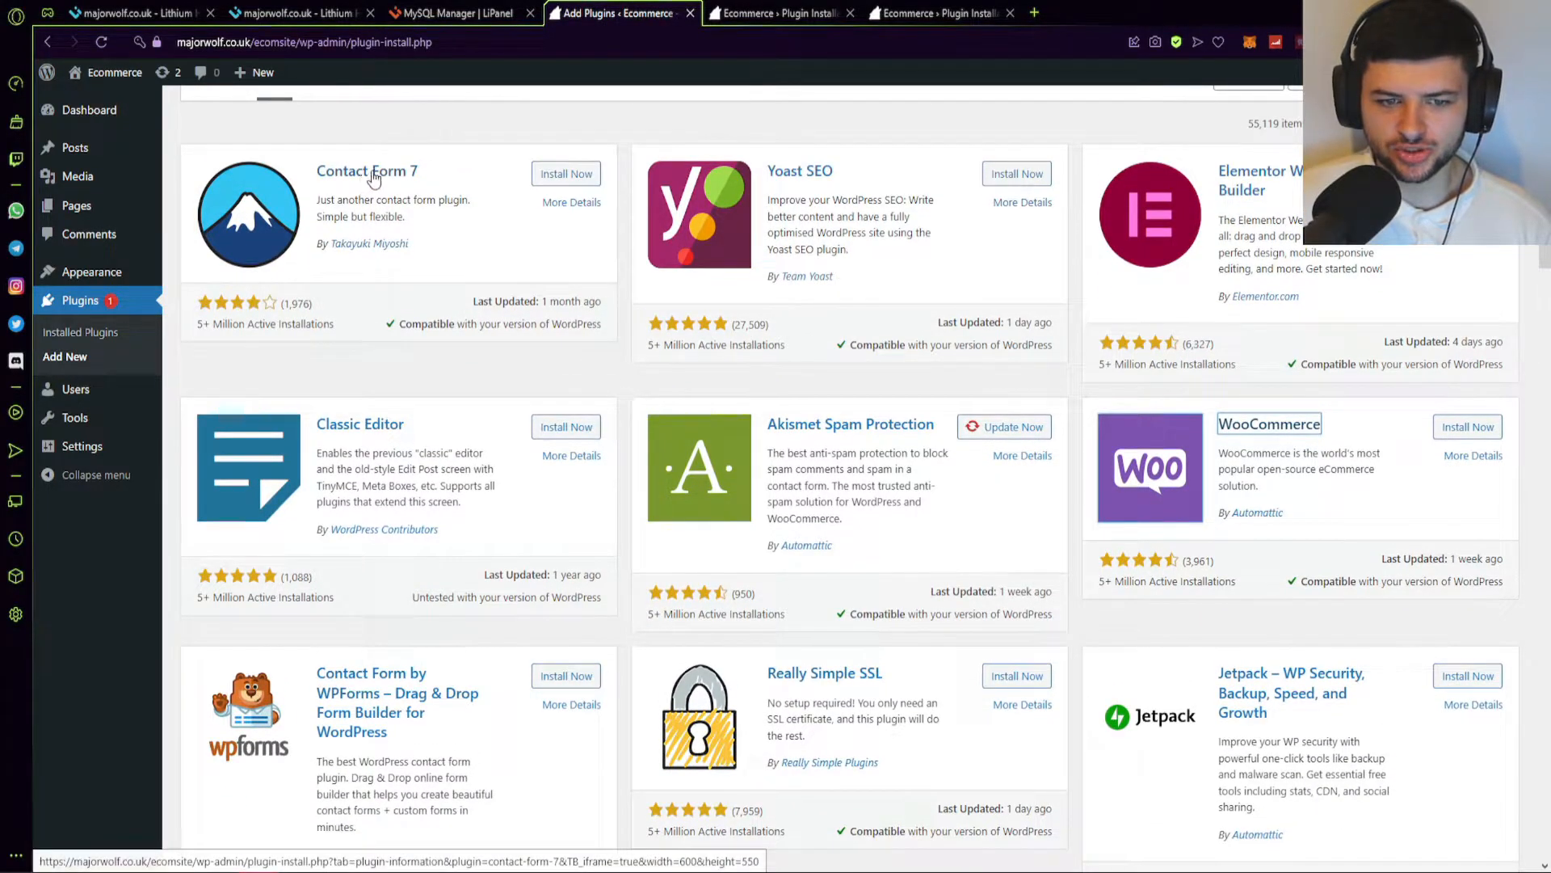
middle_click(373, 179)
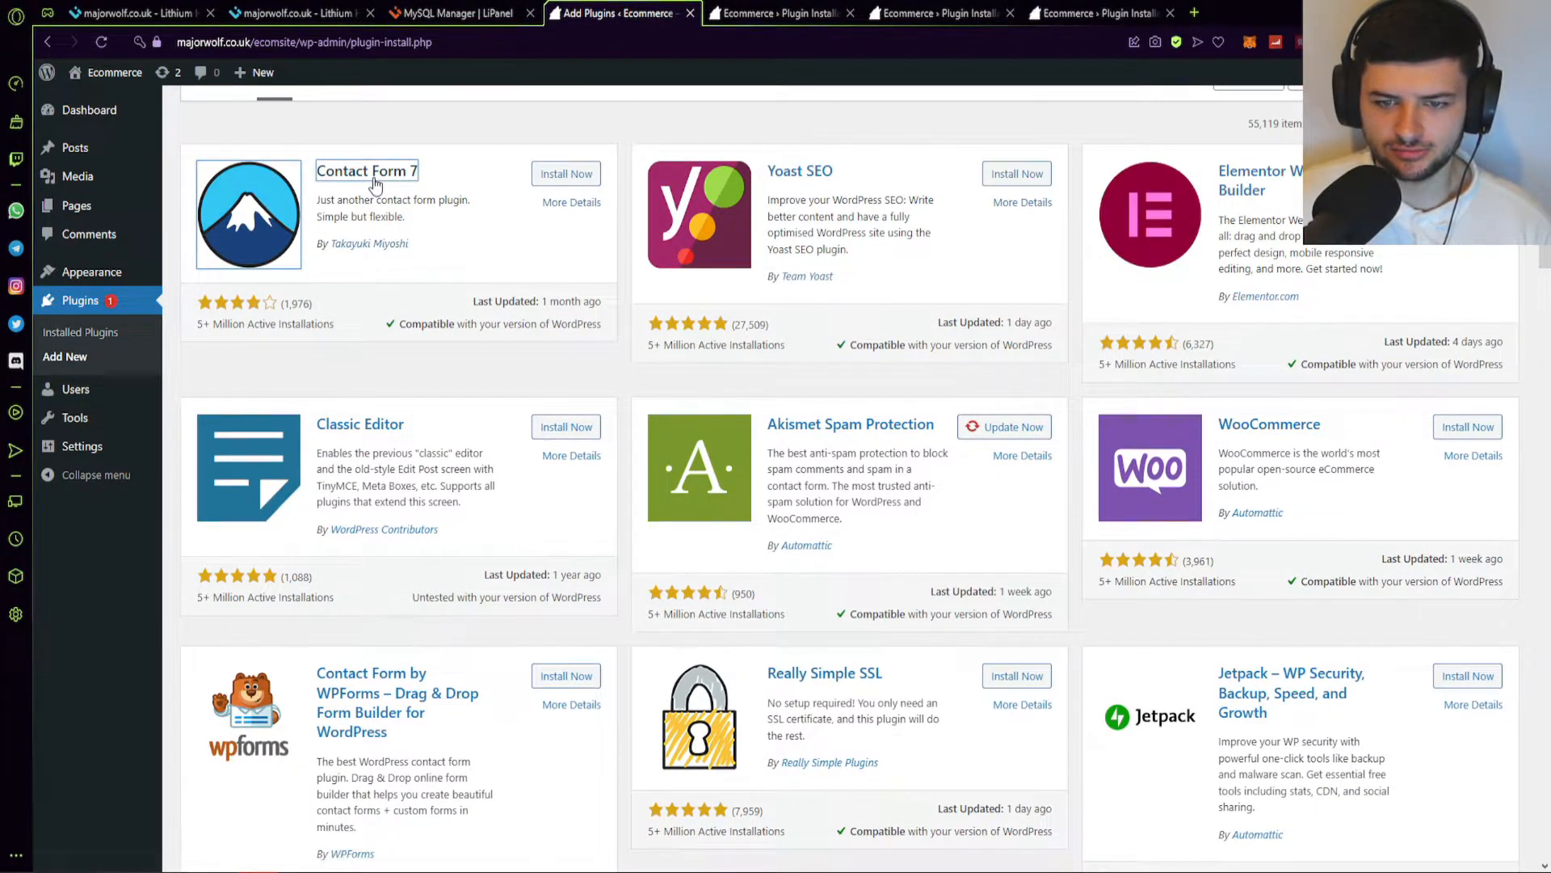
scroll(374, 180, "down", 1)
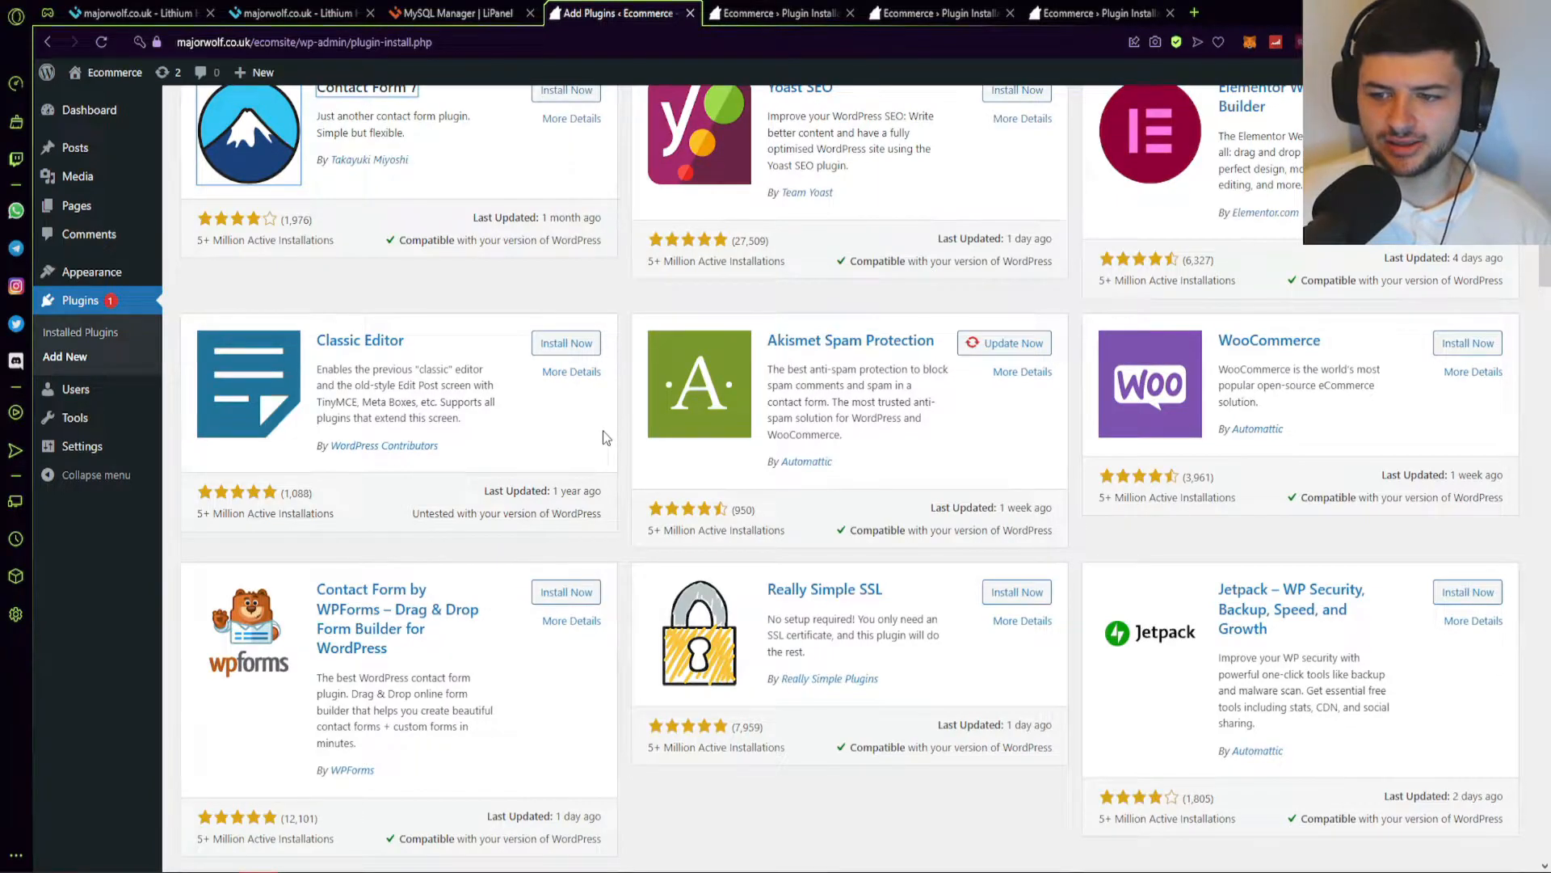
scroll(1091, 416, "up", 2)
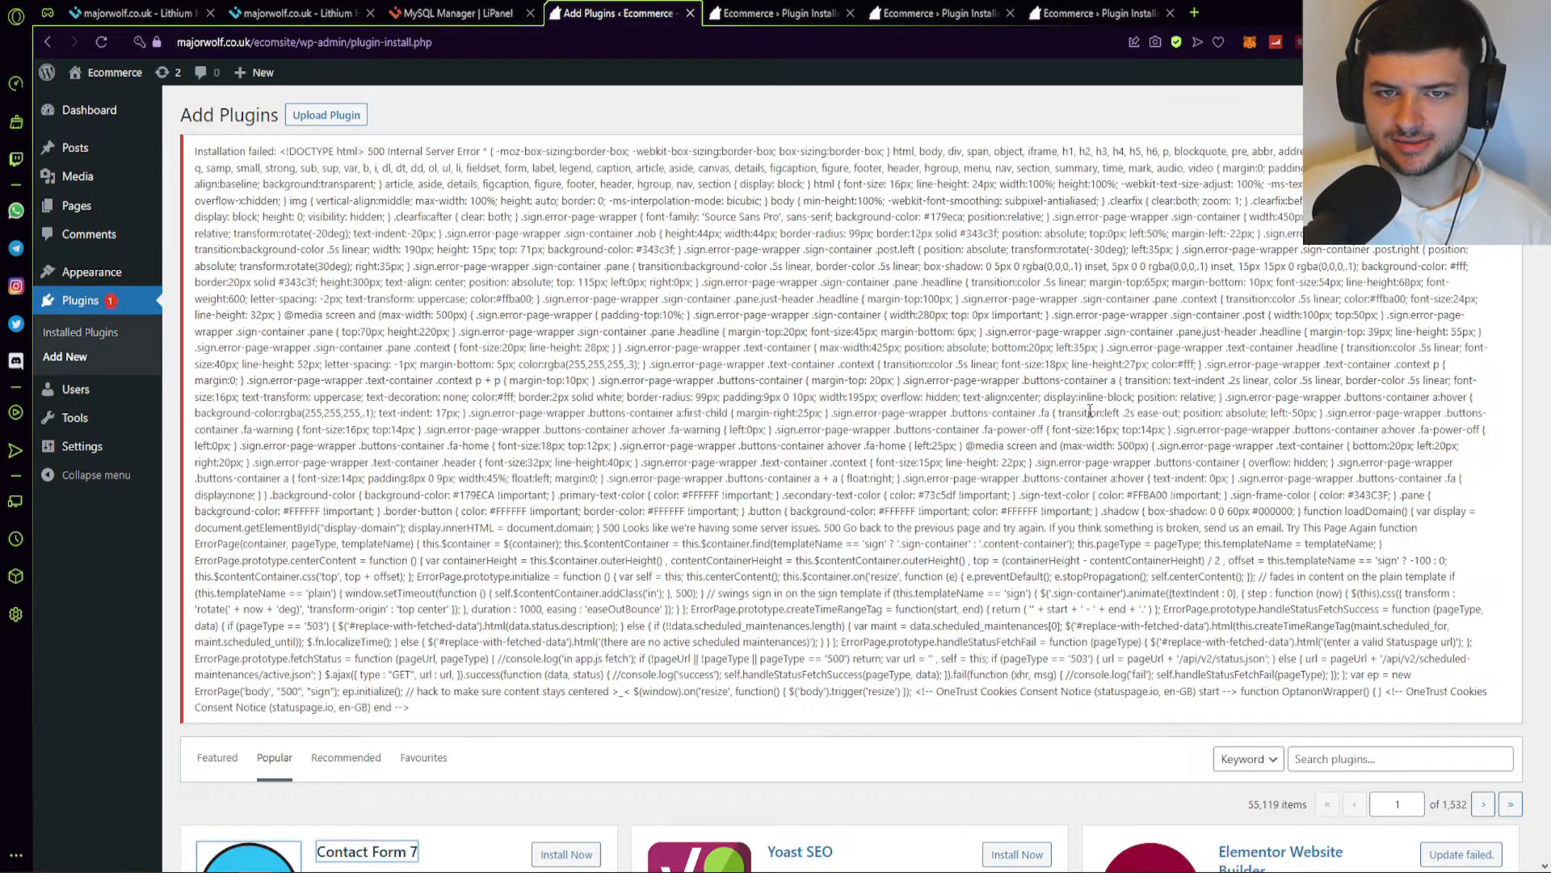
scroll(1145, 453, "down", 2)
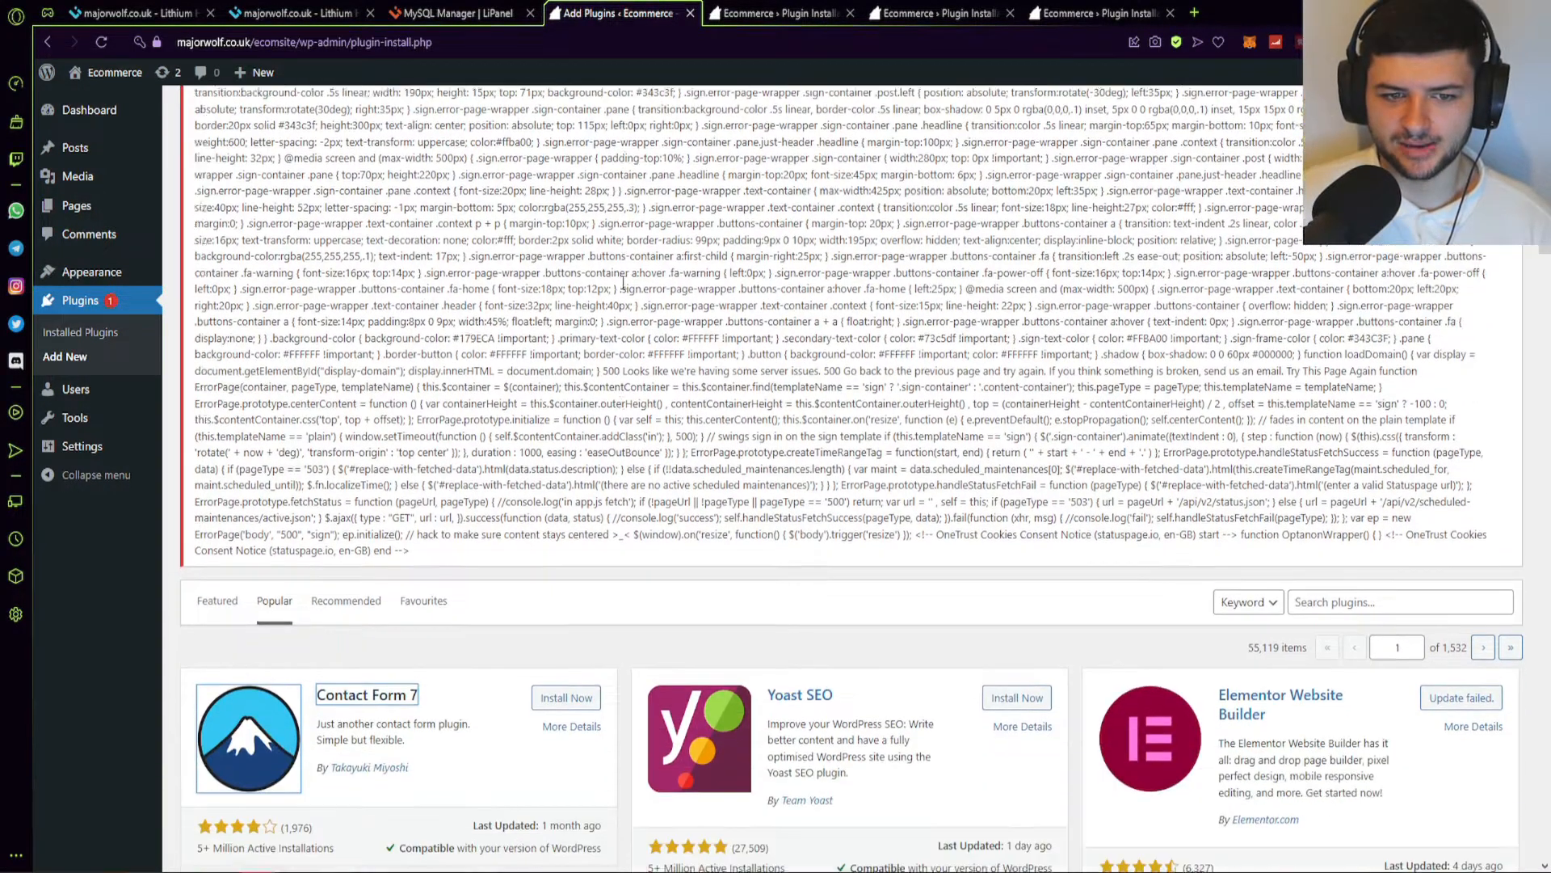
scroll(297, 240, "up", 2)
left_click_drag(430, 202, 981, 449)
left_click(997, 467)
Web-search Customer Reviews for WooCommerce from the plugin list, then close that page.
scroll(1107, 391, "down", 7)
scroll(1087, 384, "down", 1)
scroll(1069, 381, "up", 1)
scroll(1062, 390, "down", 1)
scroll(871, 324, "down", 7)
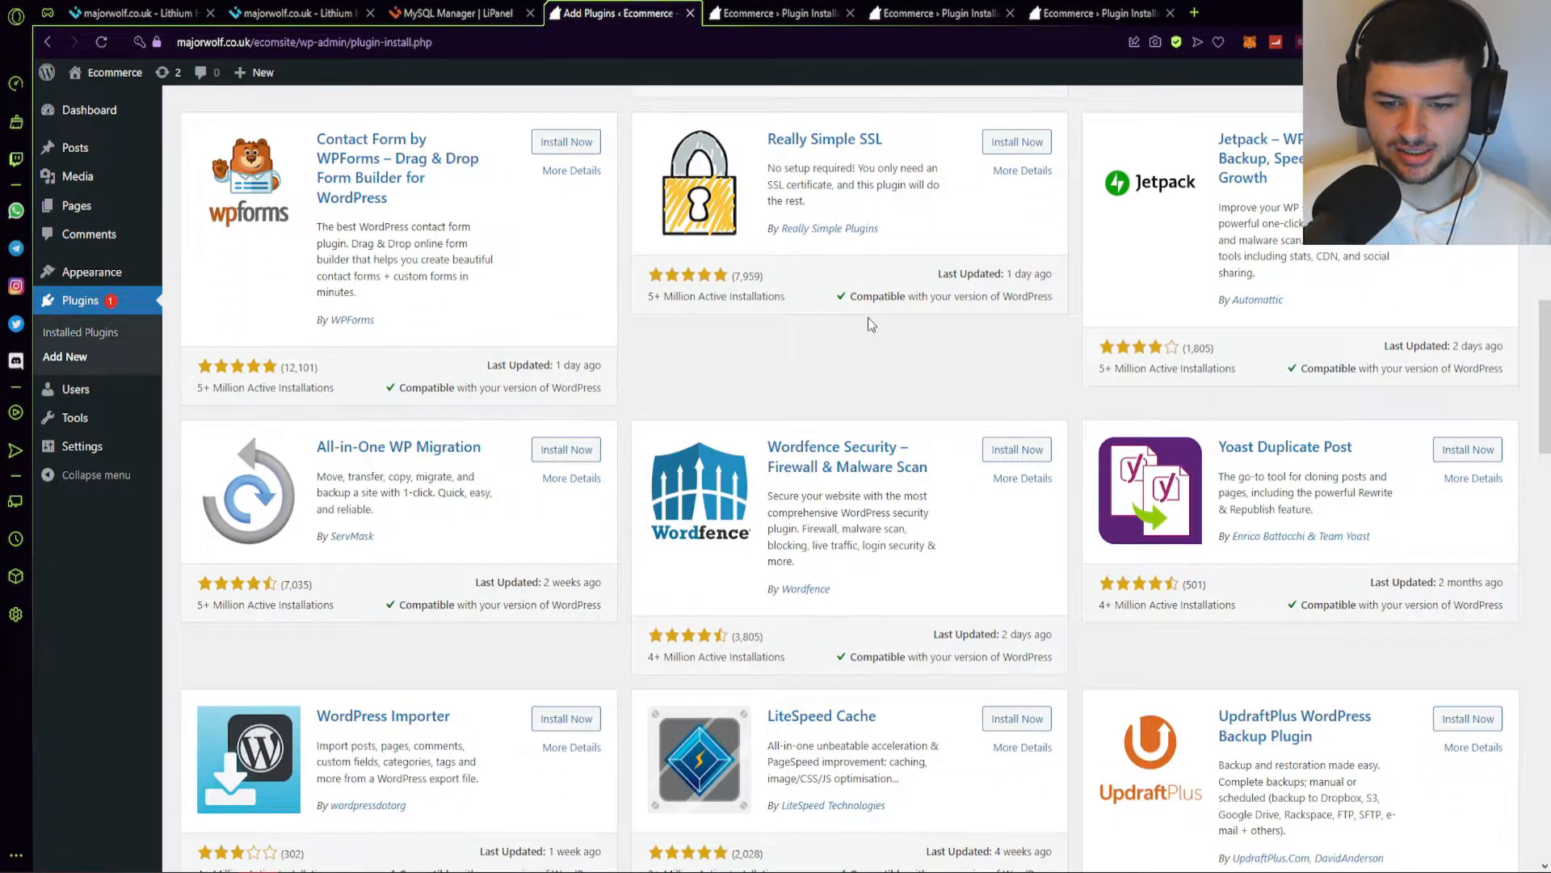
scroll(871, 324, "down", 6)
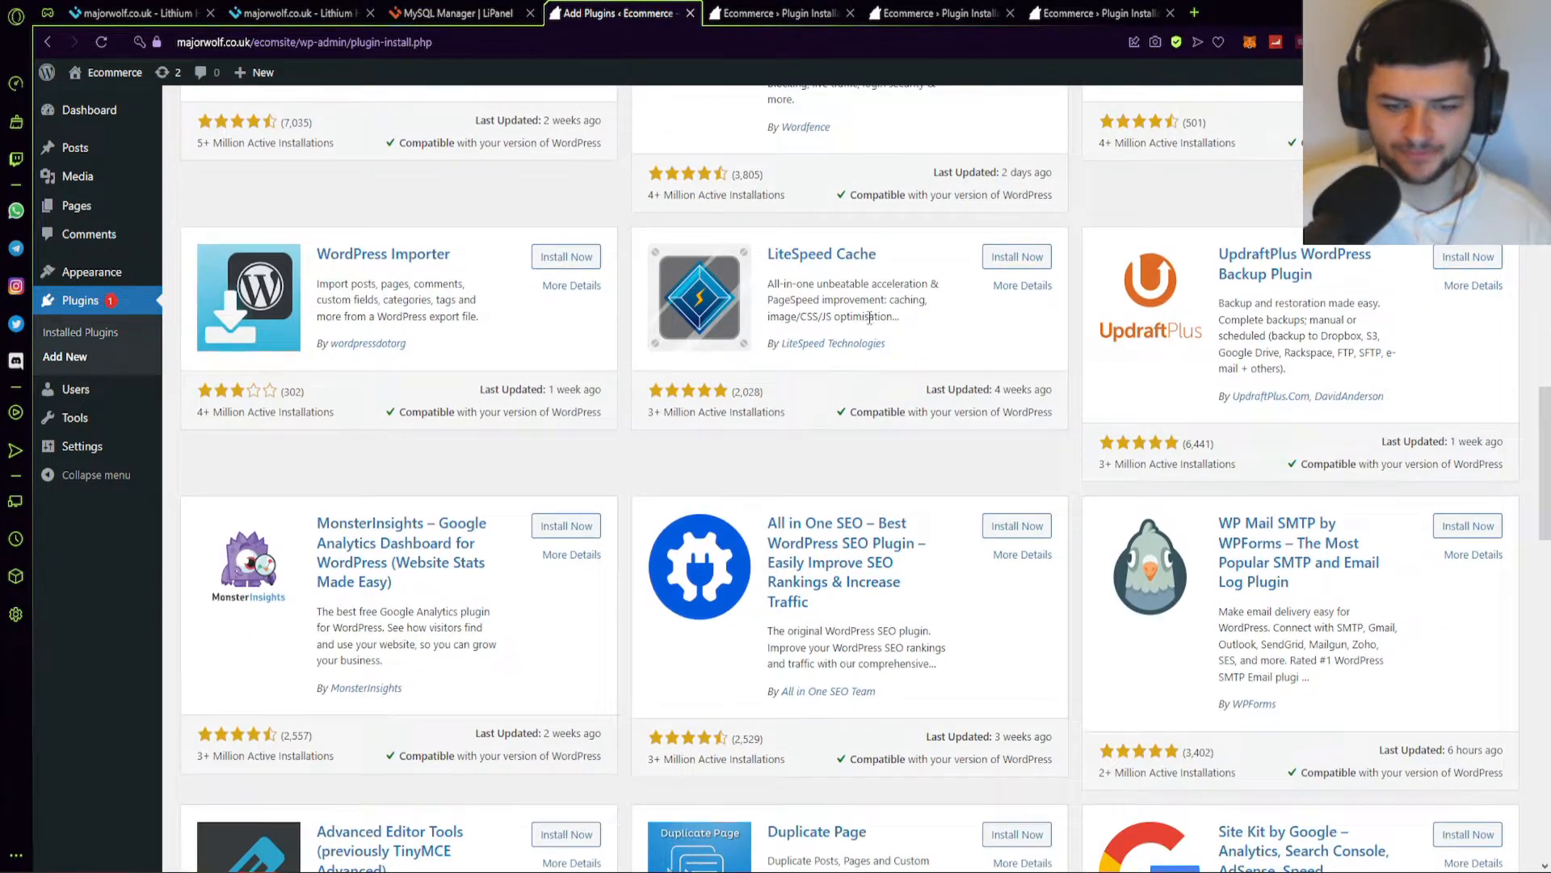
scroll(871, 324, "down", 6)
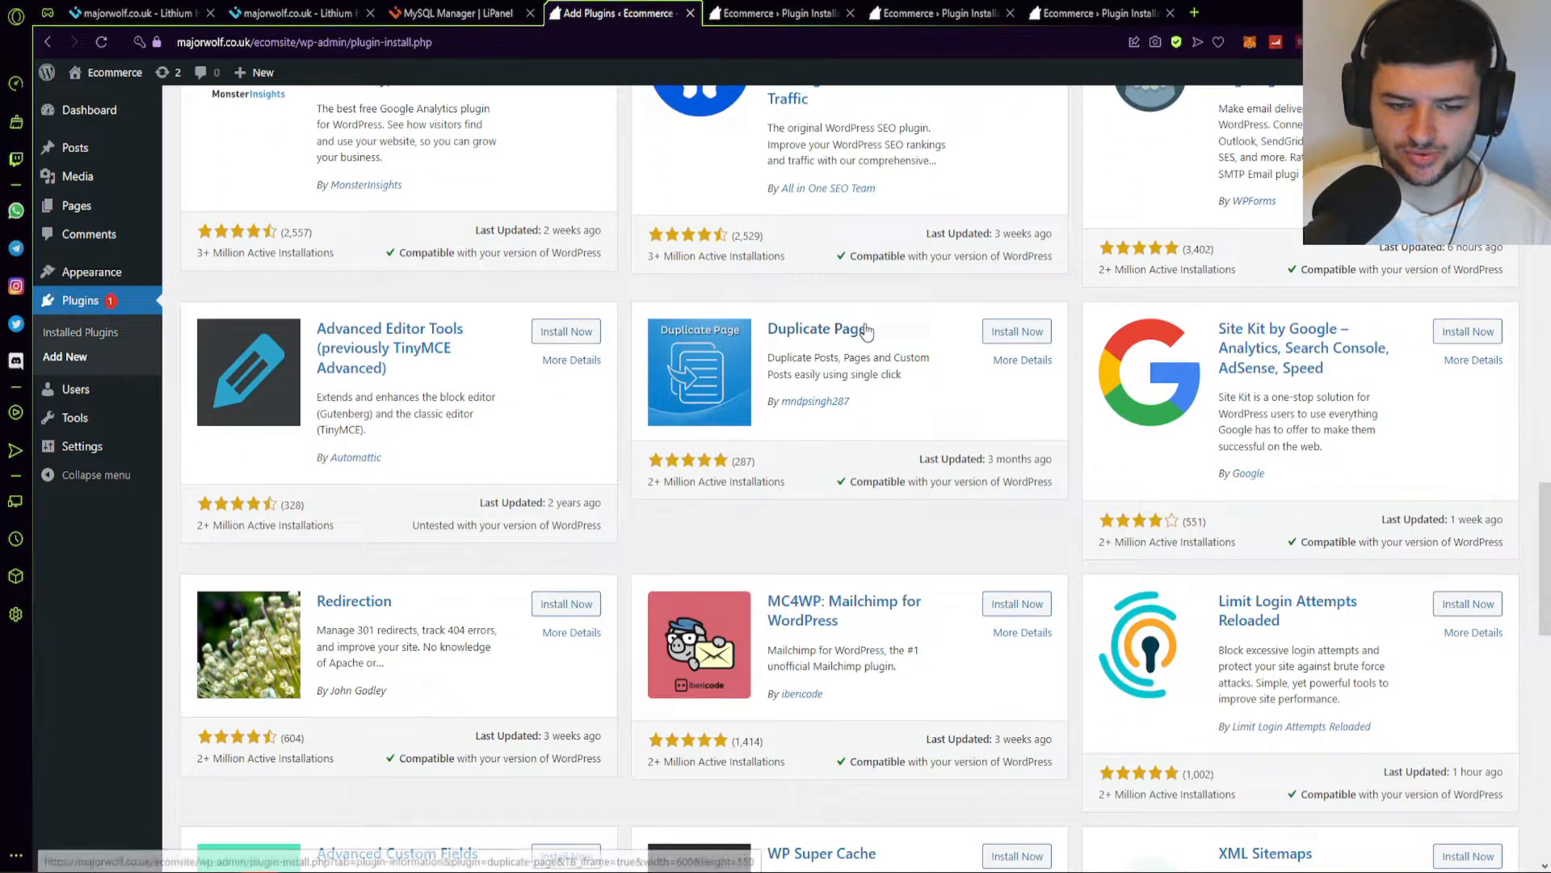
scroll(865, 330, "down", 4)
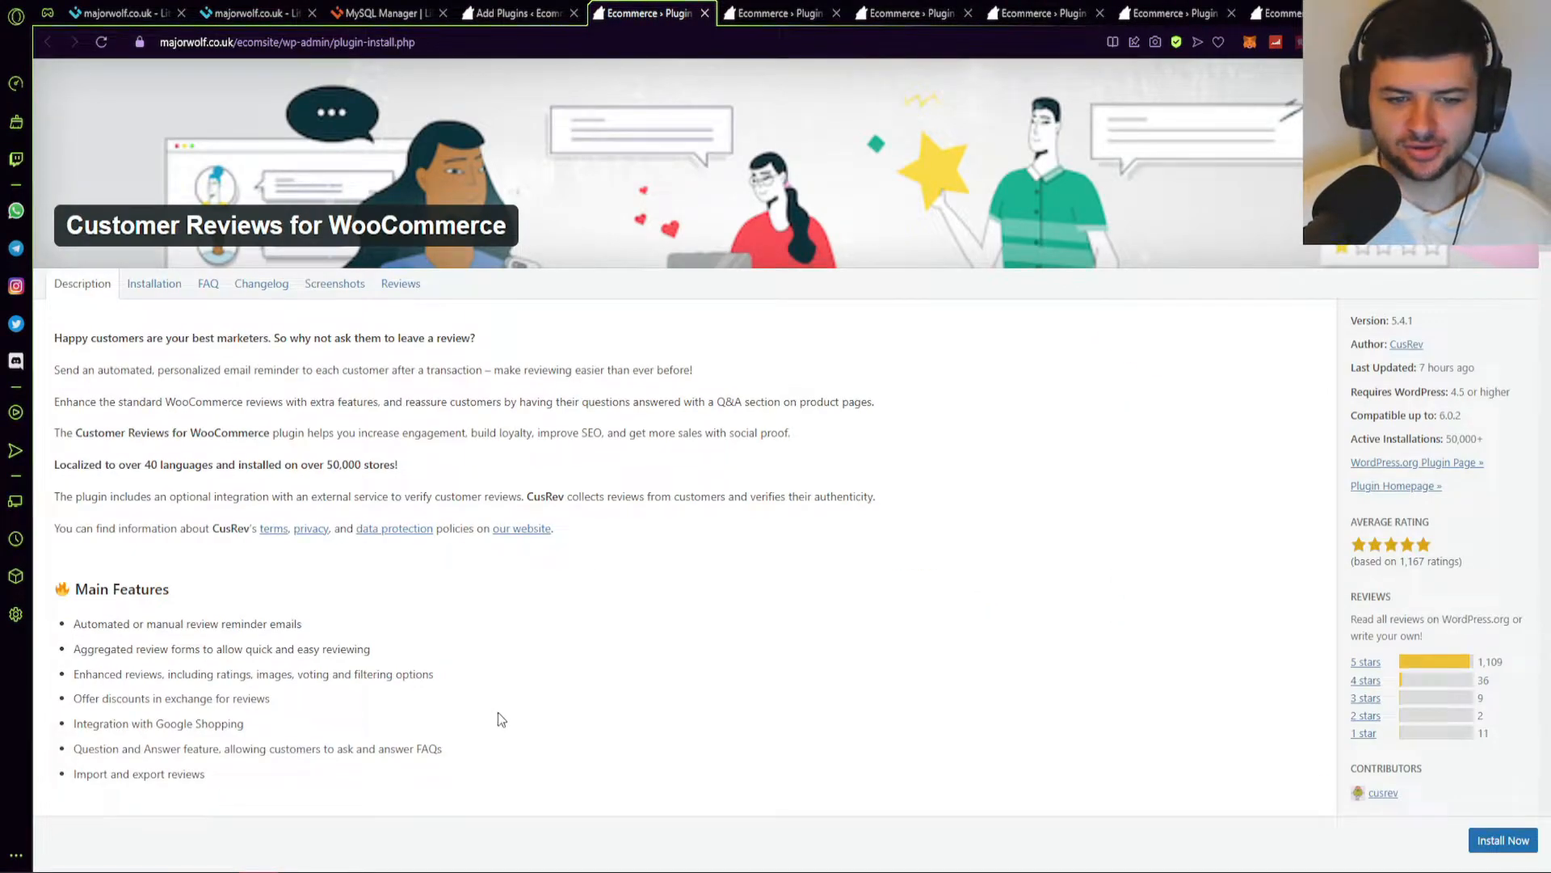
triple_click(246, 223)
right_click(246, 222)
left_click(295, 257)
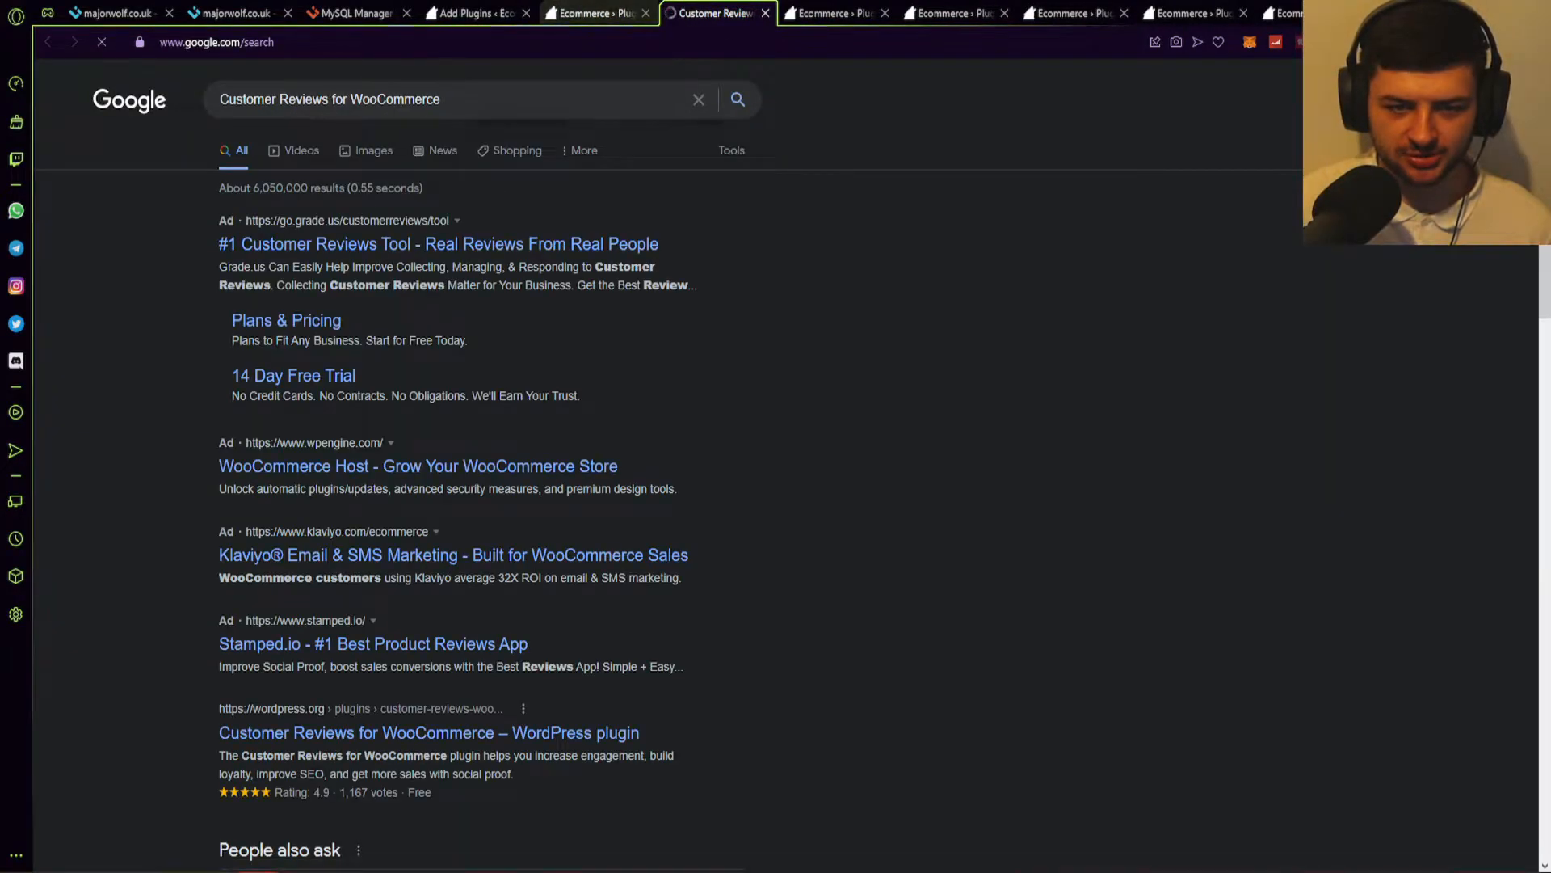
scroll(391, 460, "down", 1)
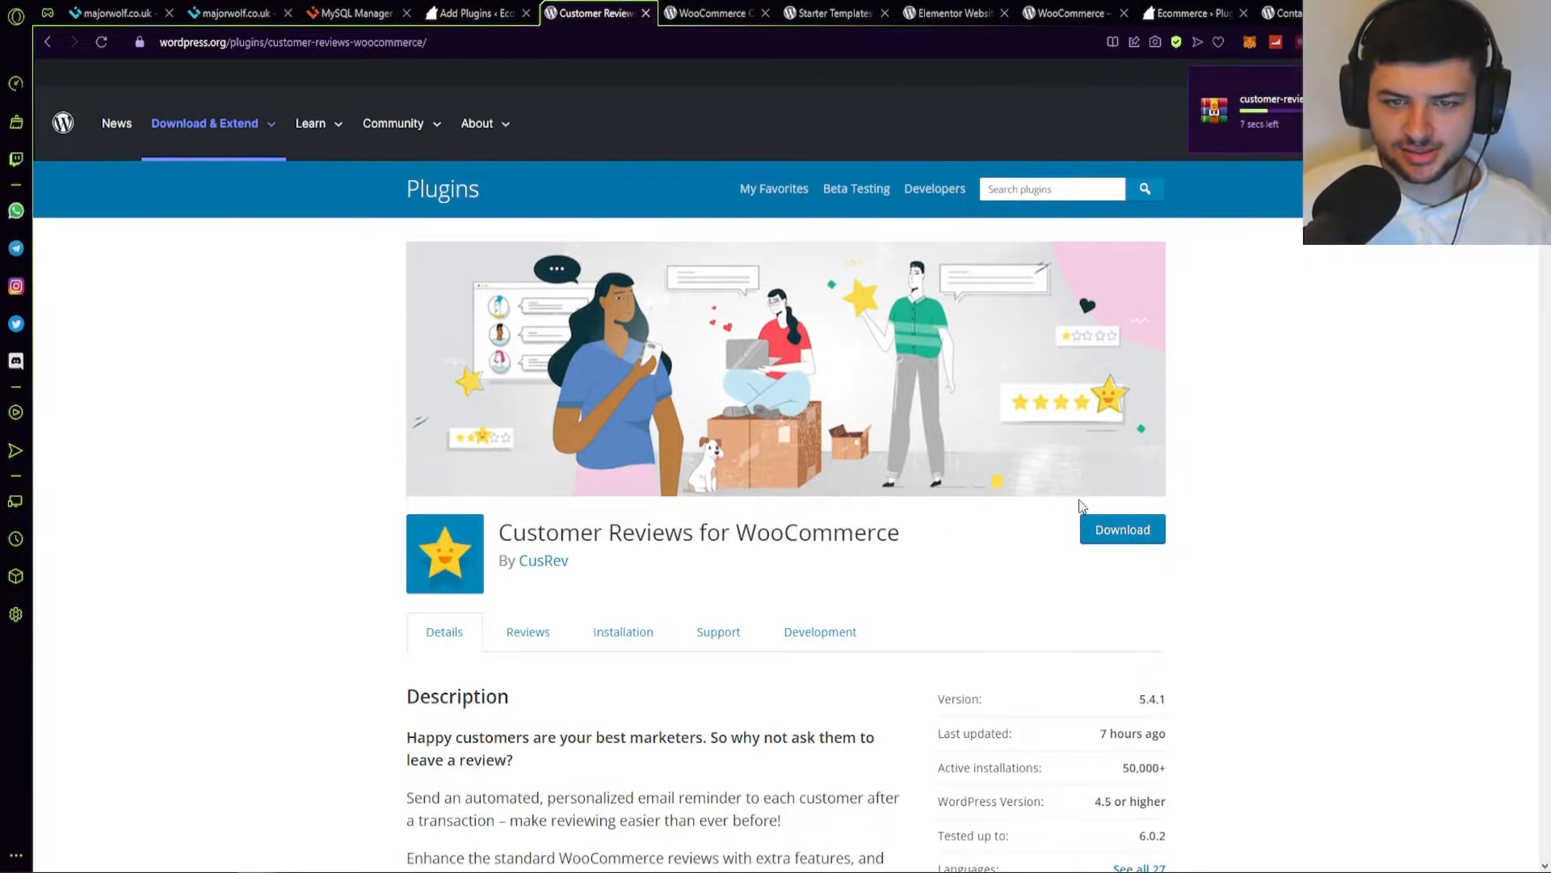
middle_click(611, 15)
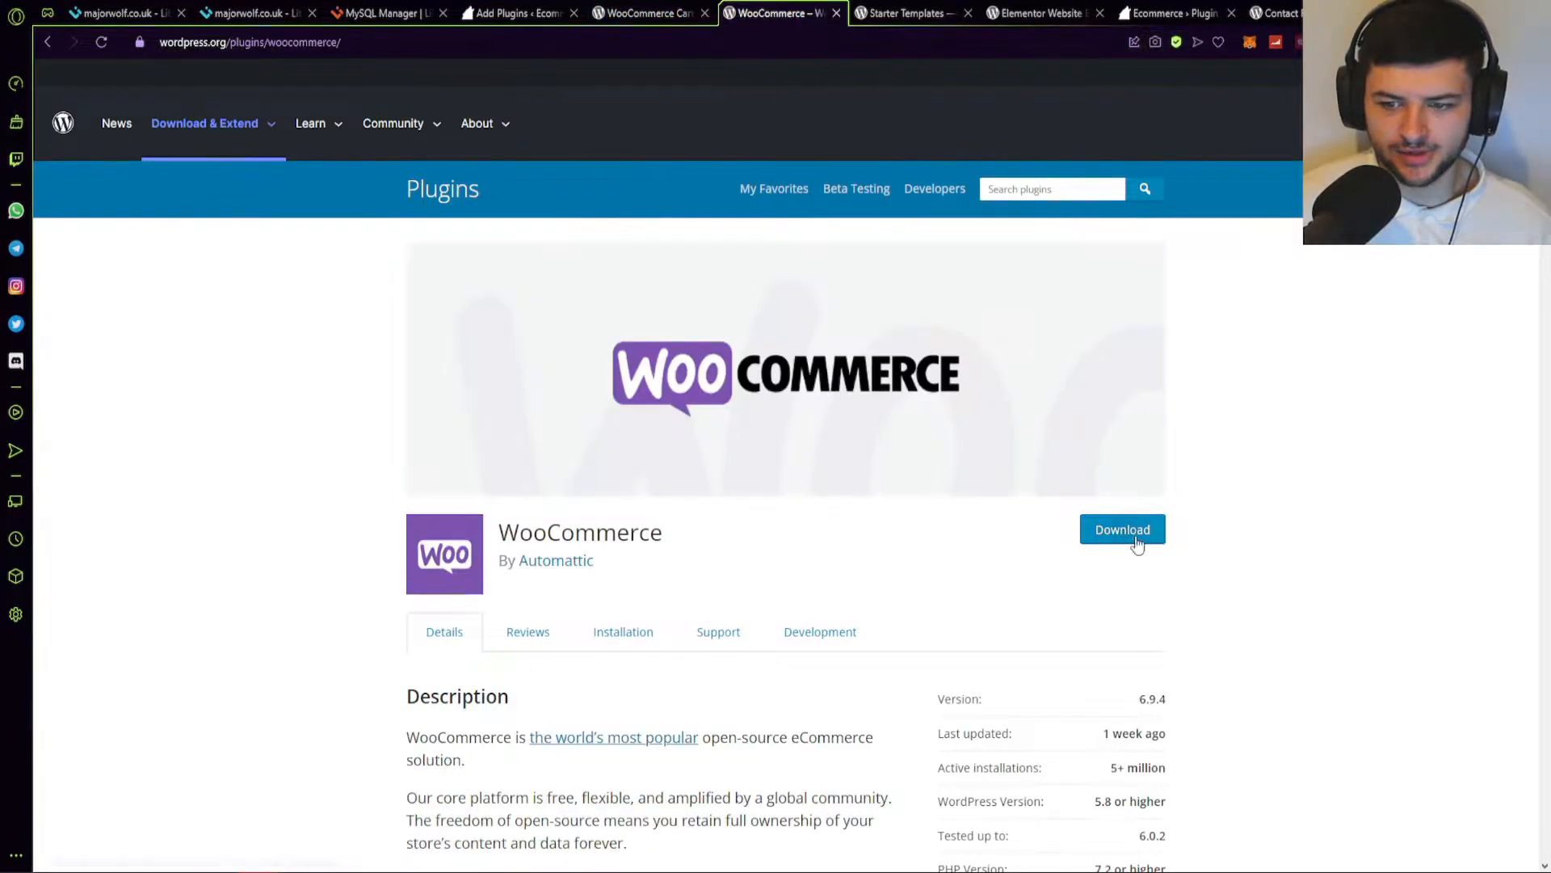
Download the WooCommerce, Cart Abandonment Recovery, Contact Form 7, Elementor and Starter Templates zips.
left_click(1127, 534)
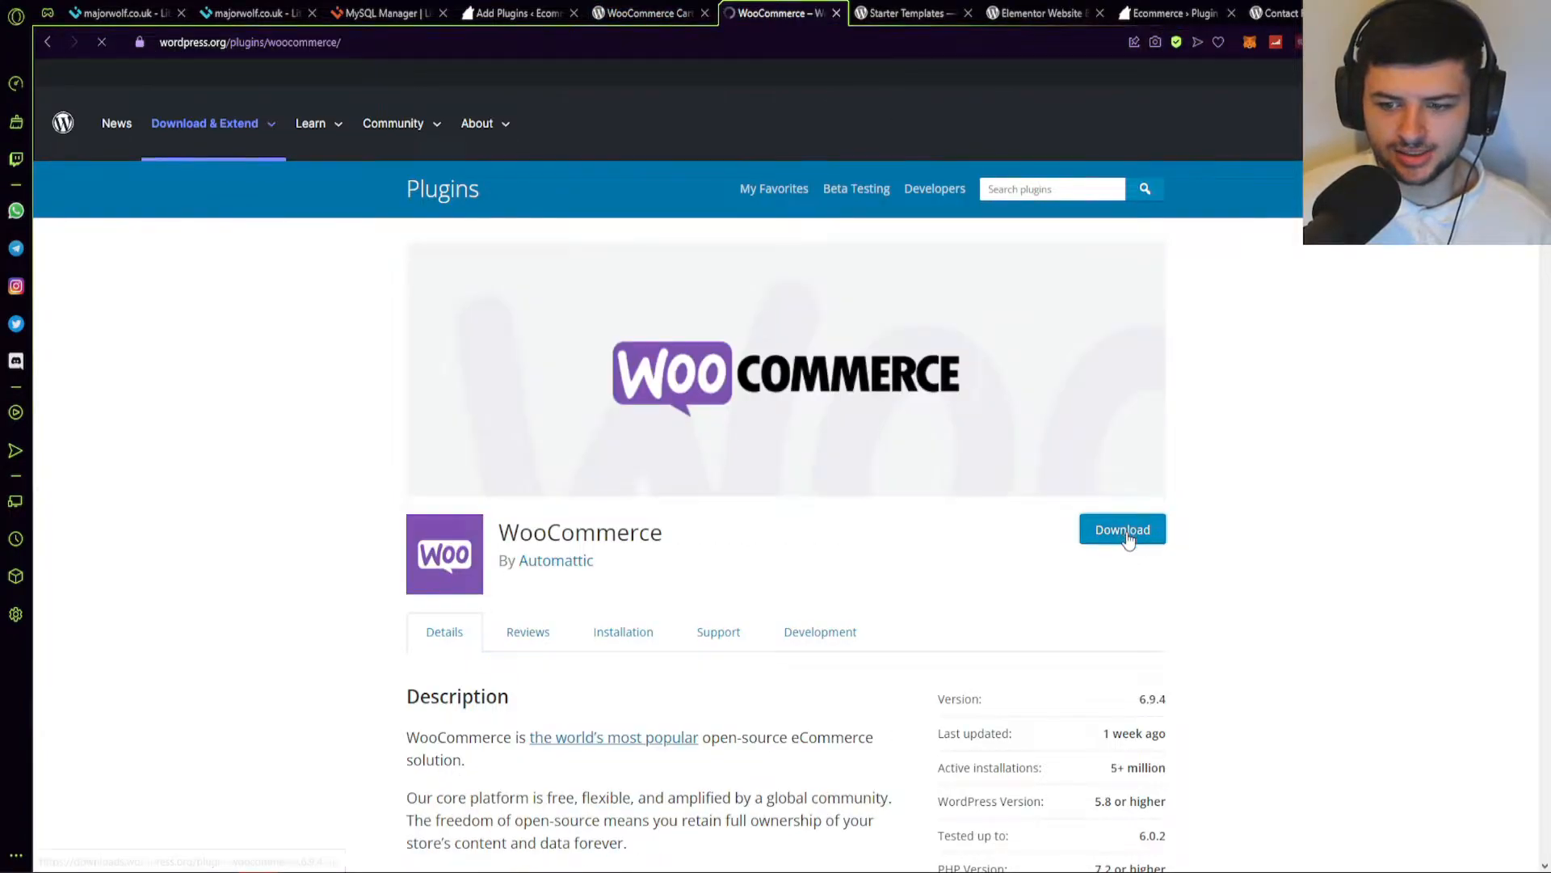
left_click(667, 14)
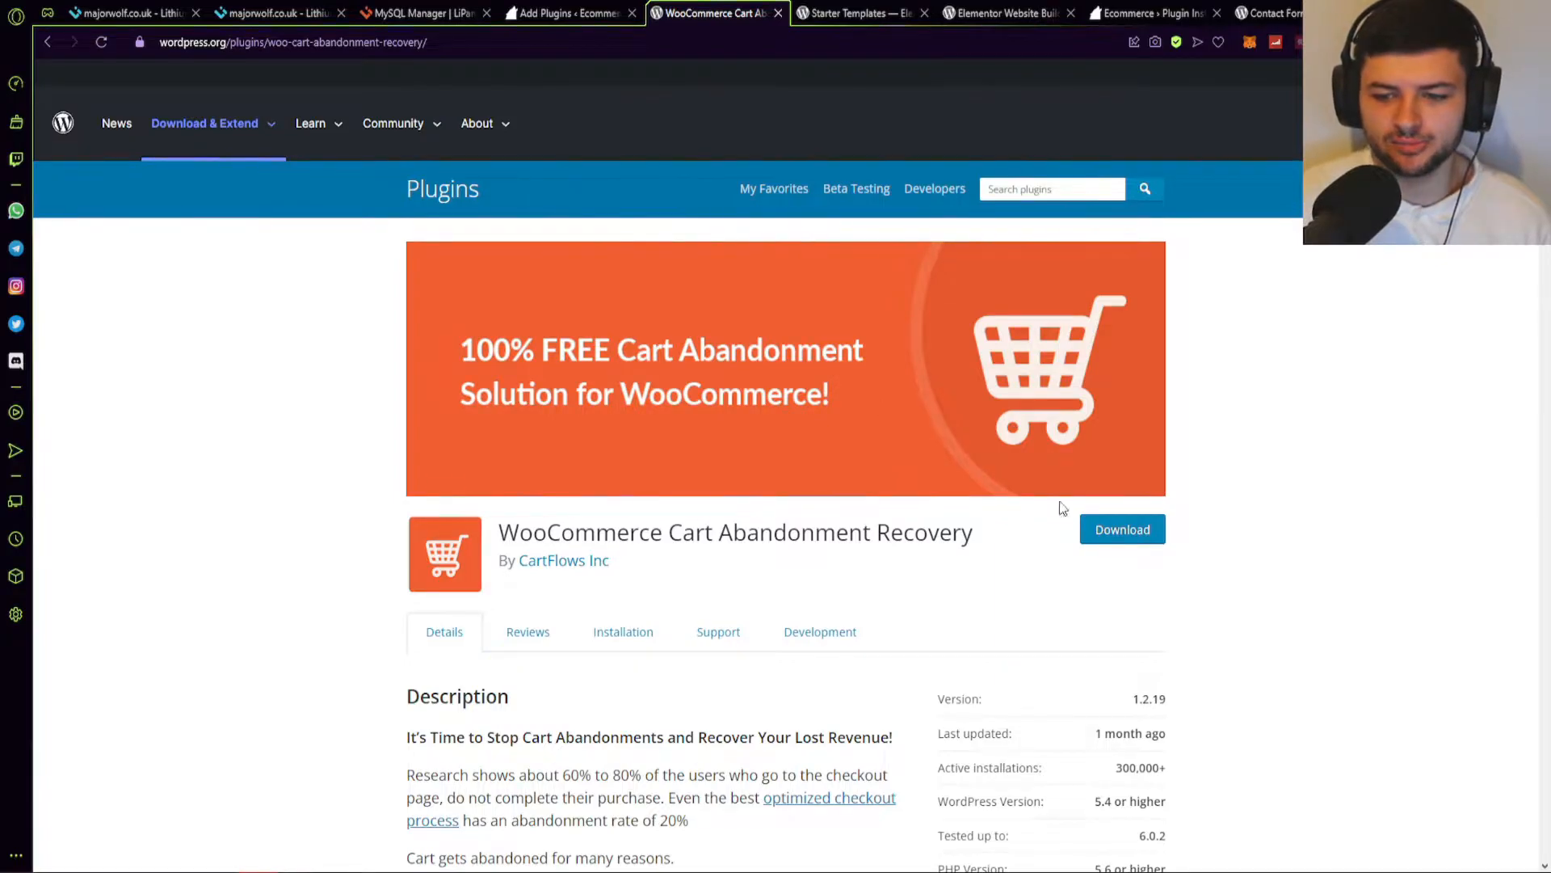
left_click(1122, 529)
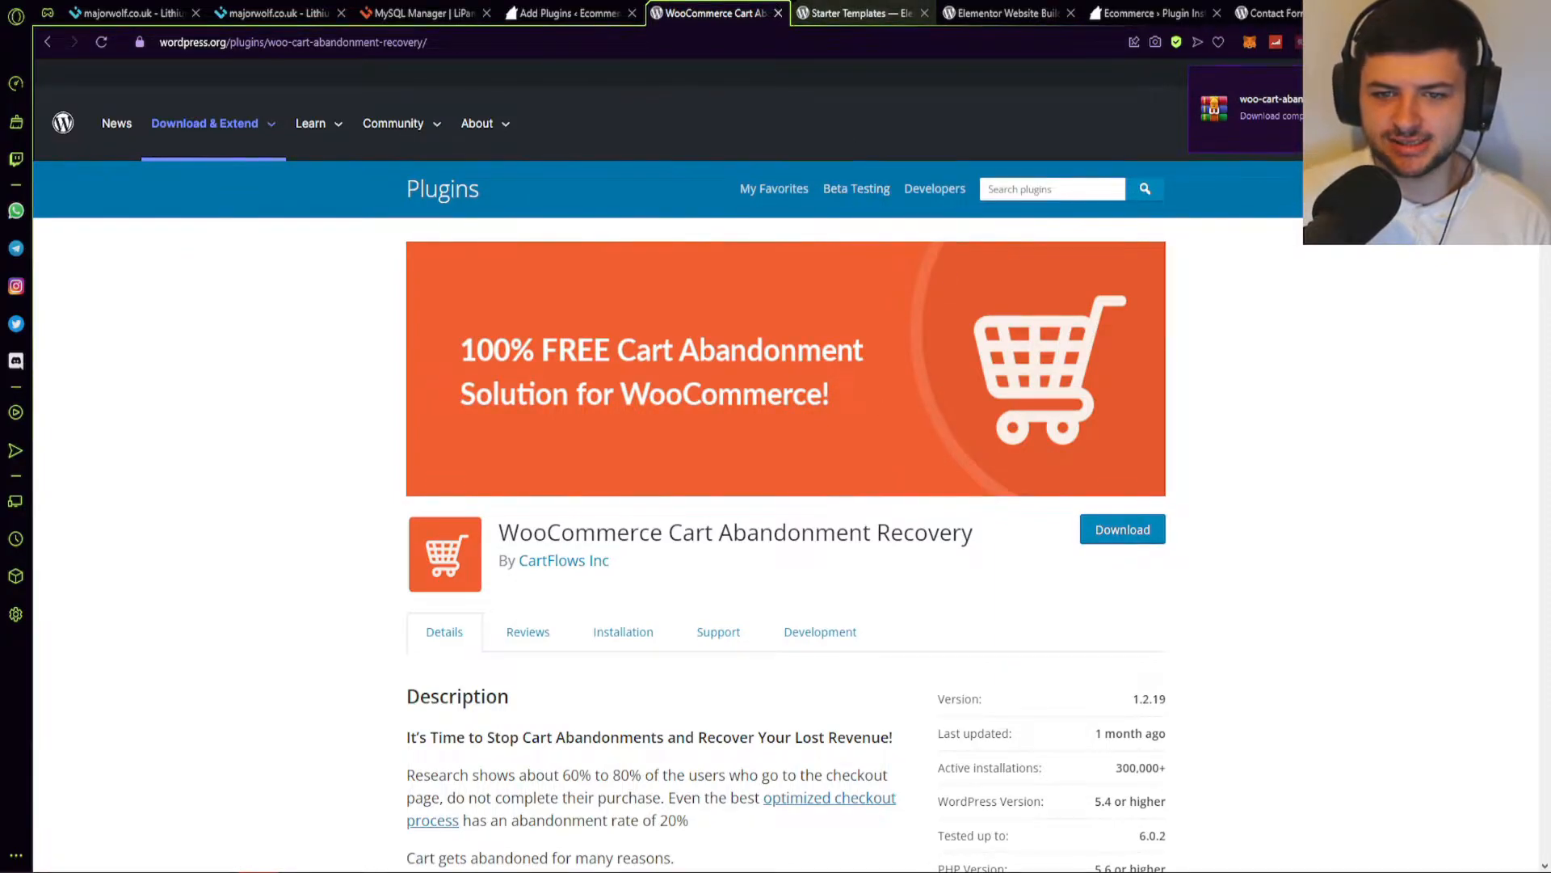
middle_click(757, 8)
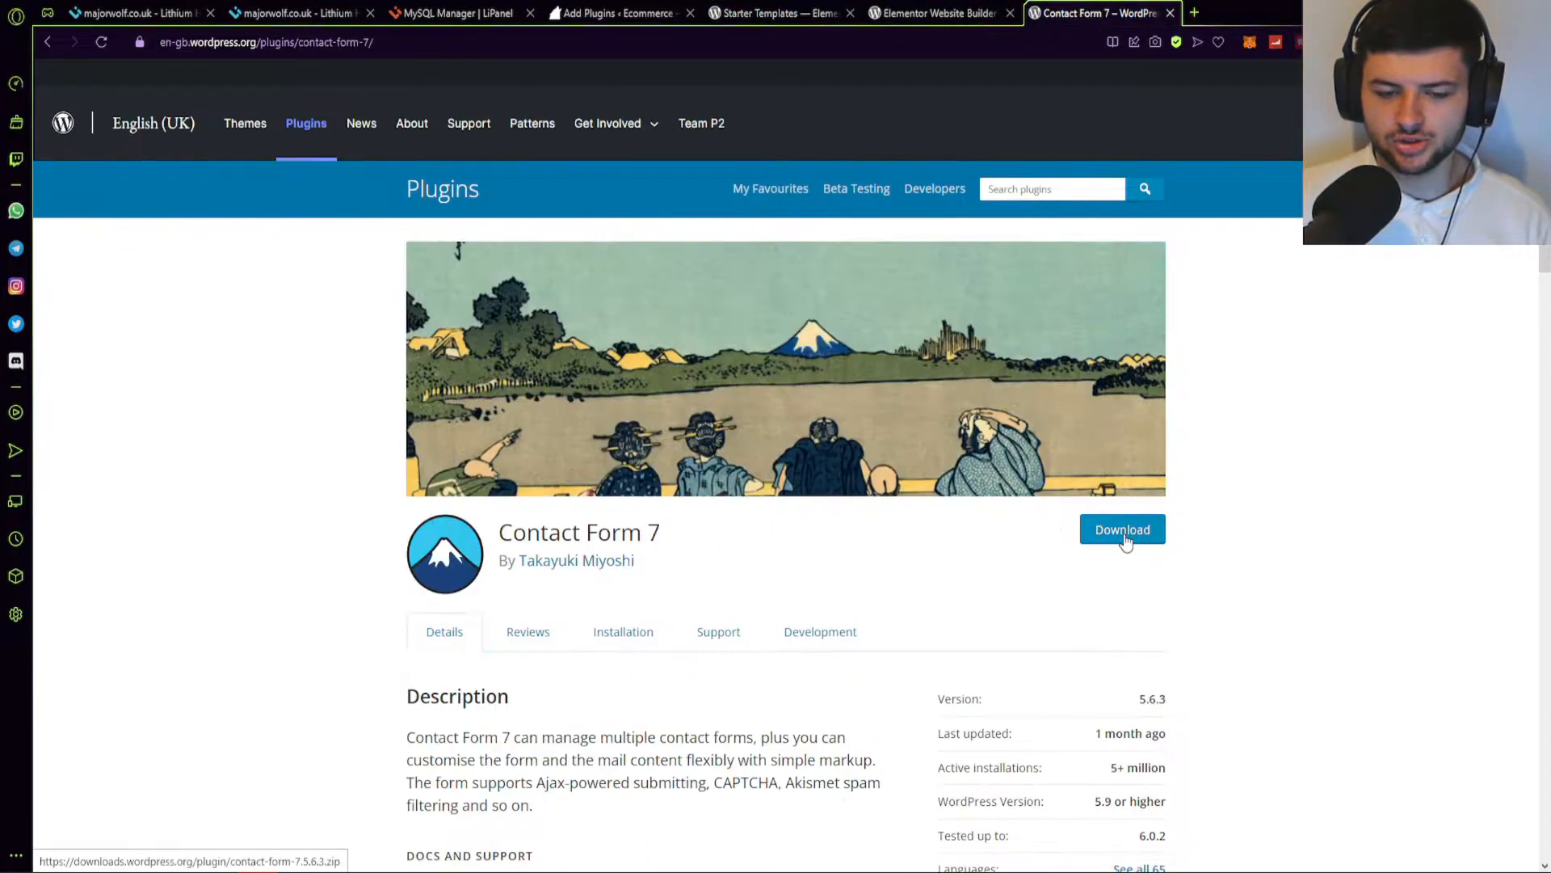
left_click(1125, 538)
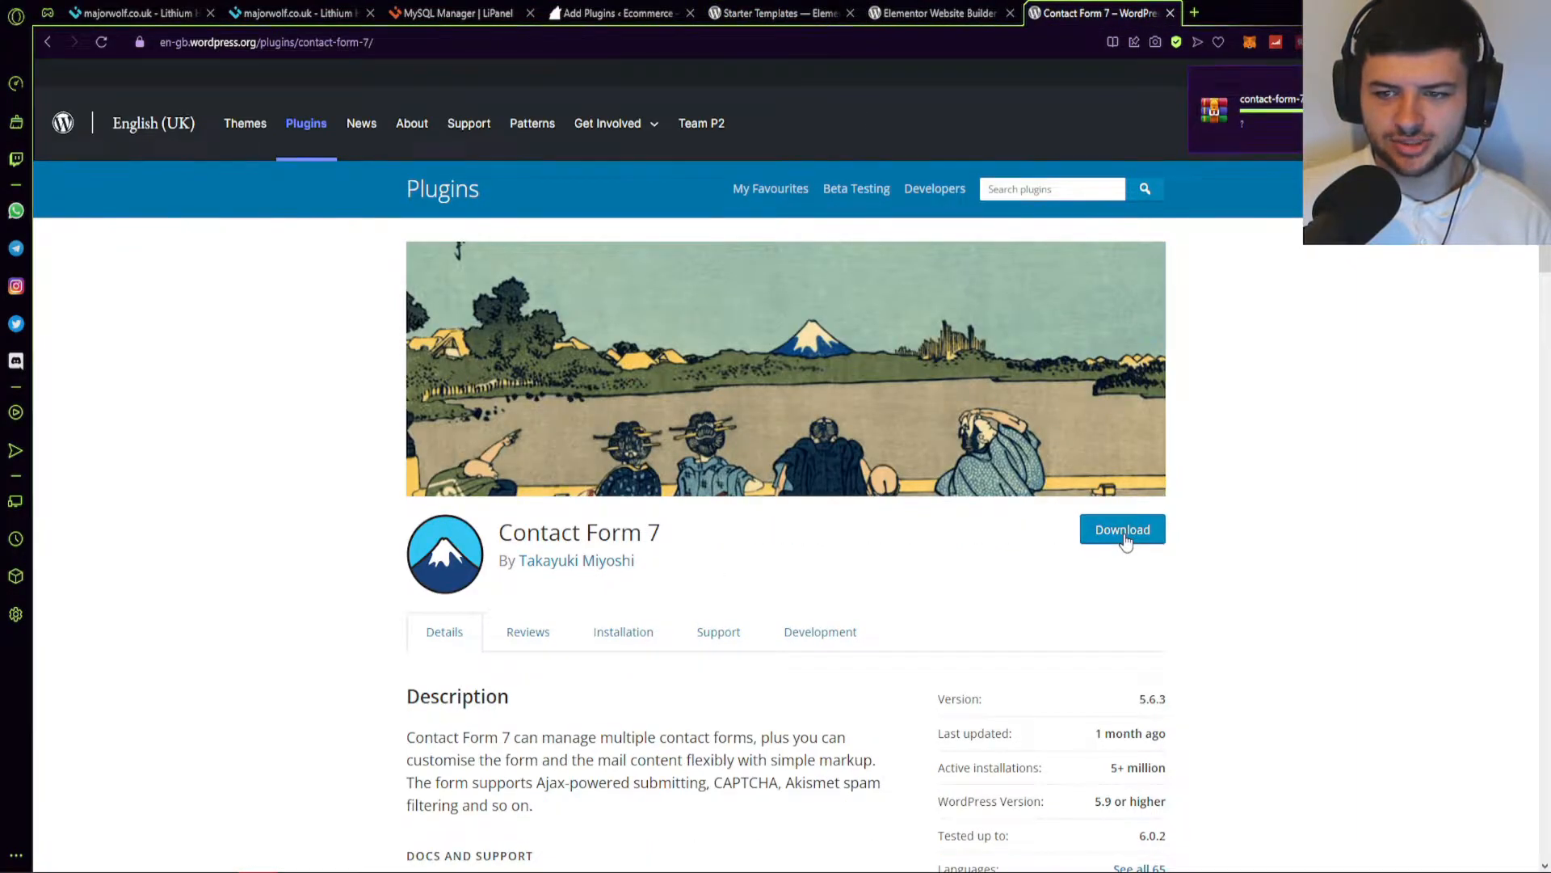
key("ctrl+w")
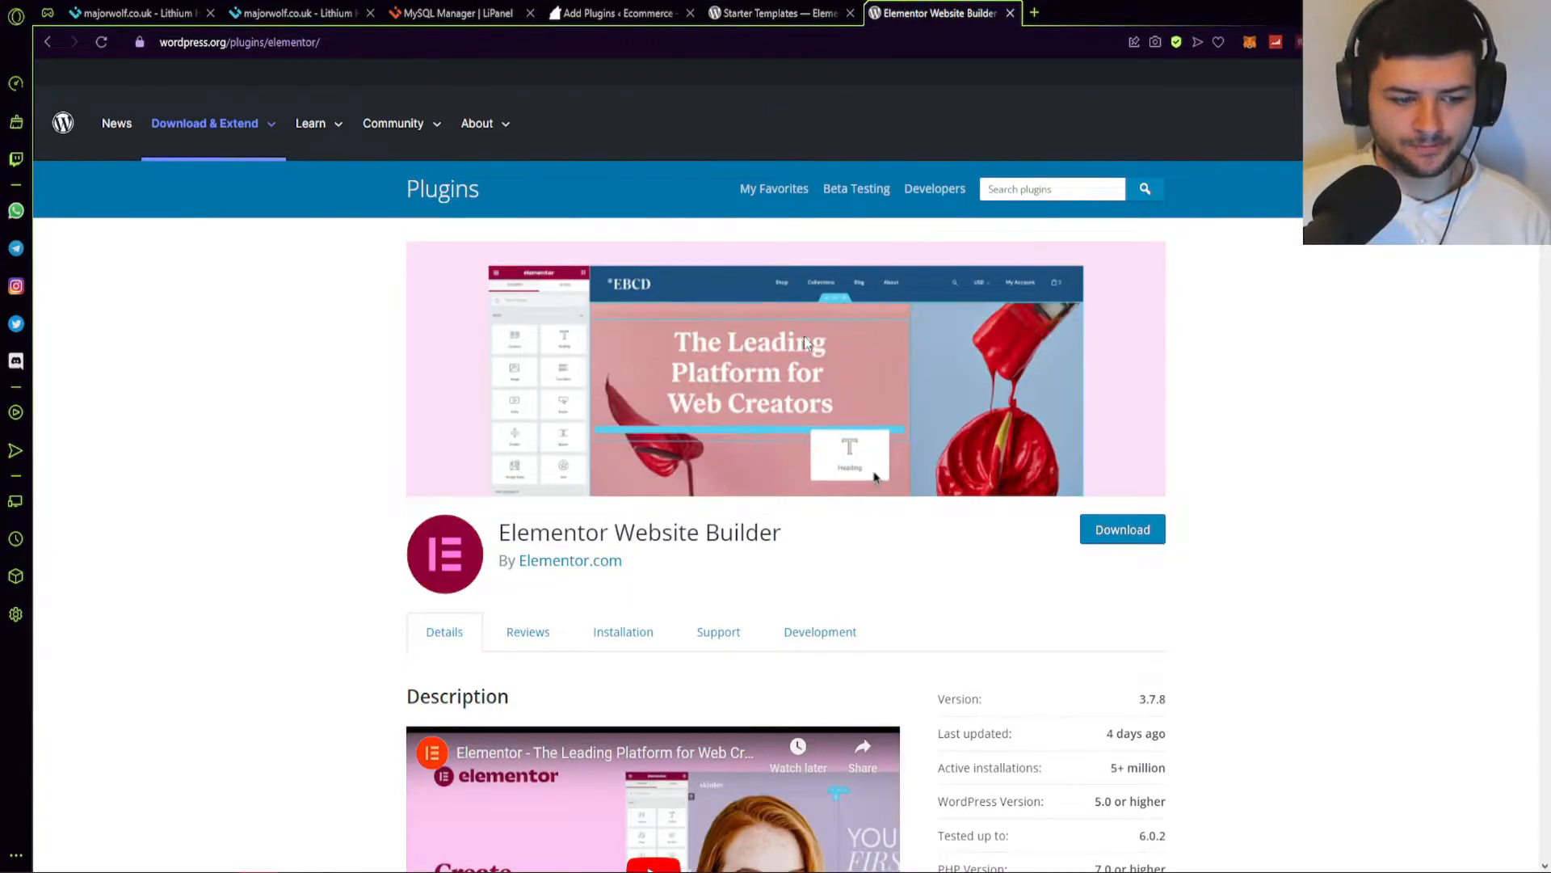
left_click(1093, 533)
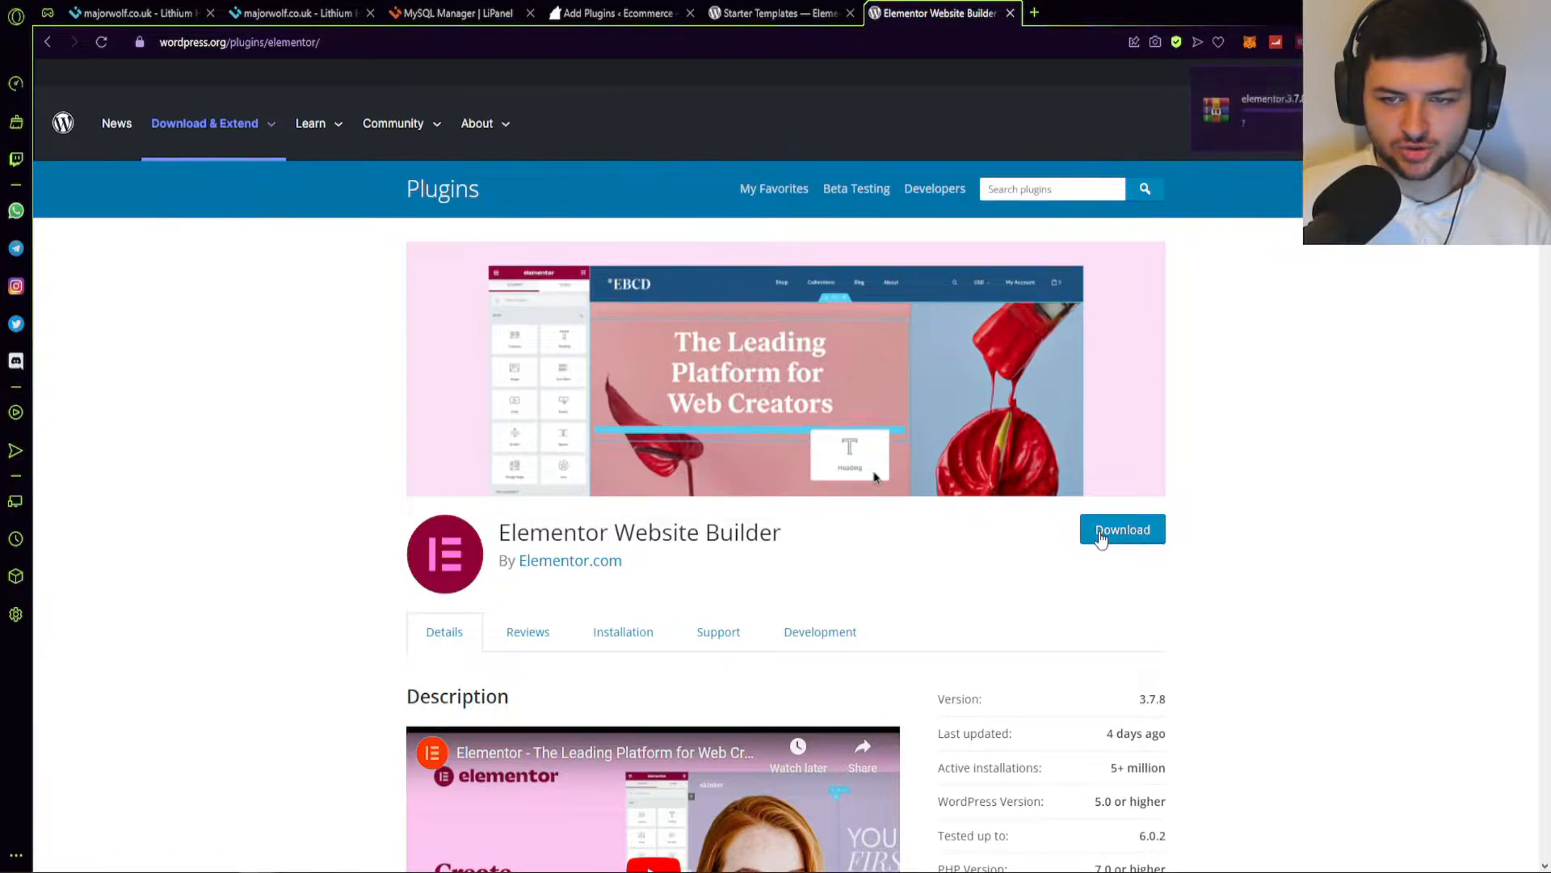
key("ctrl+w")
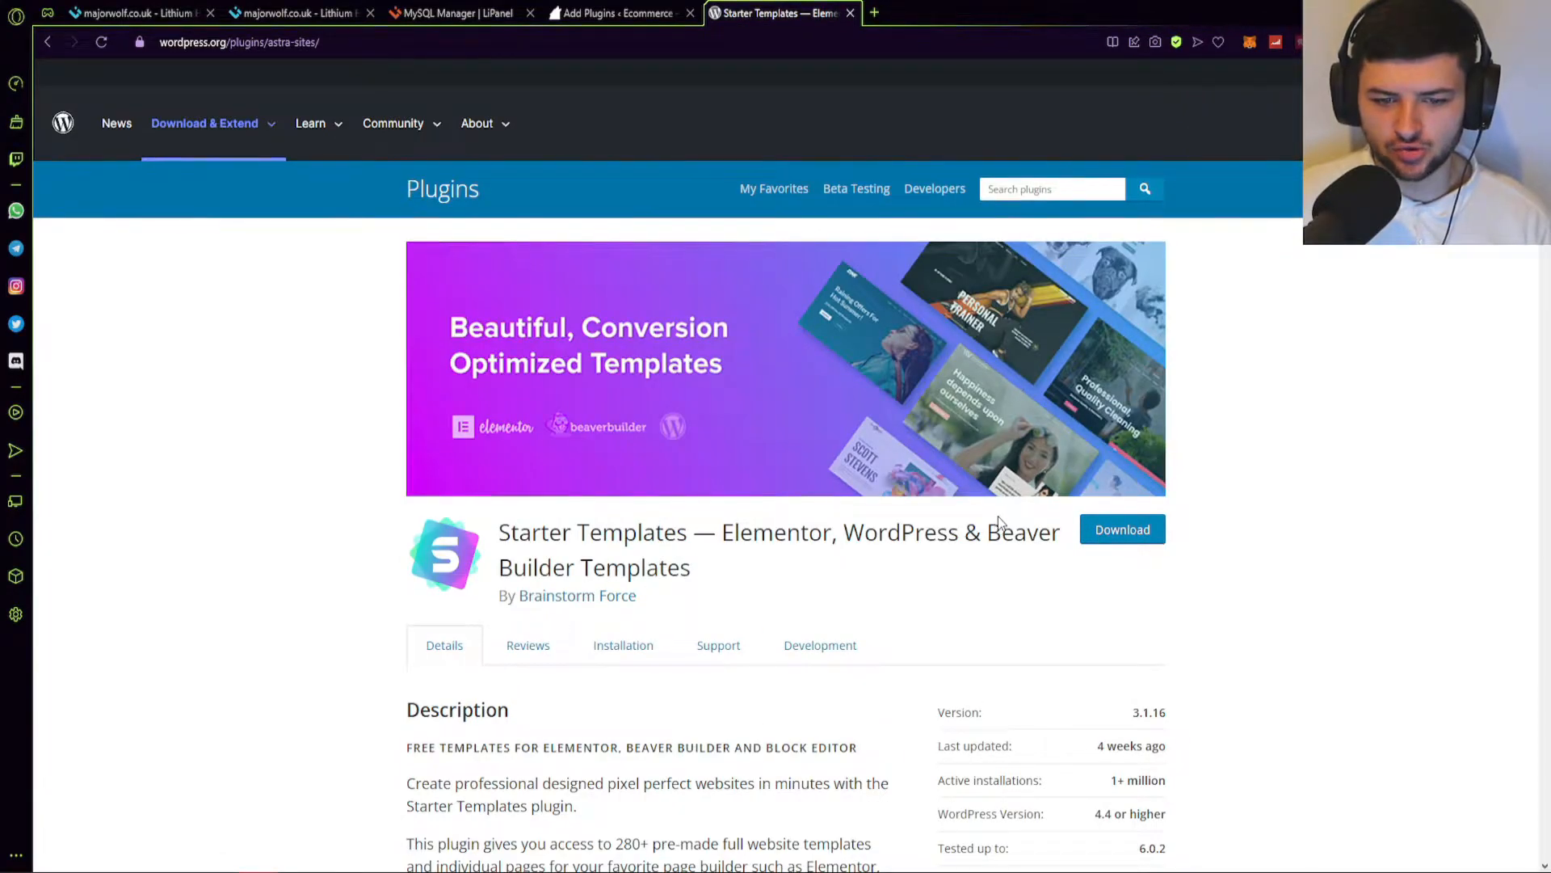
left_click(1122, 529)
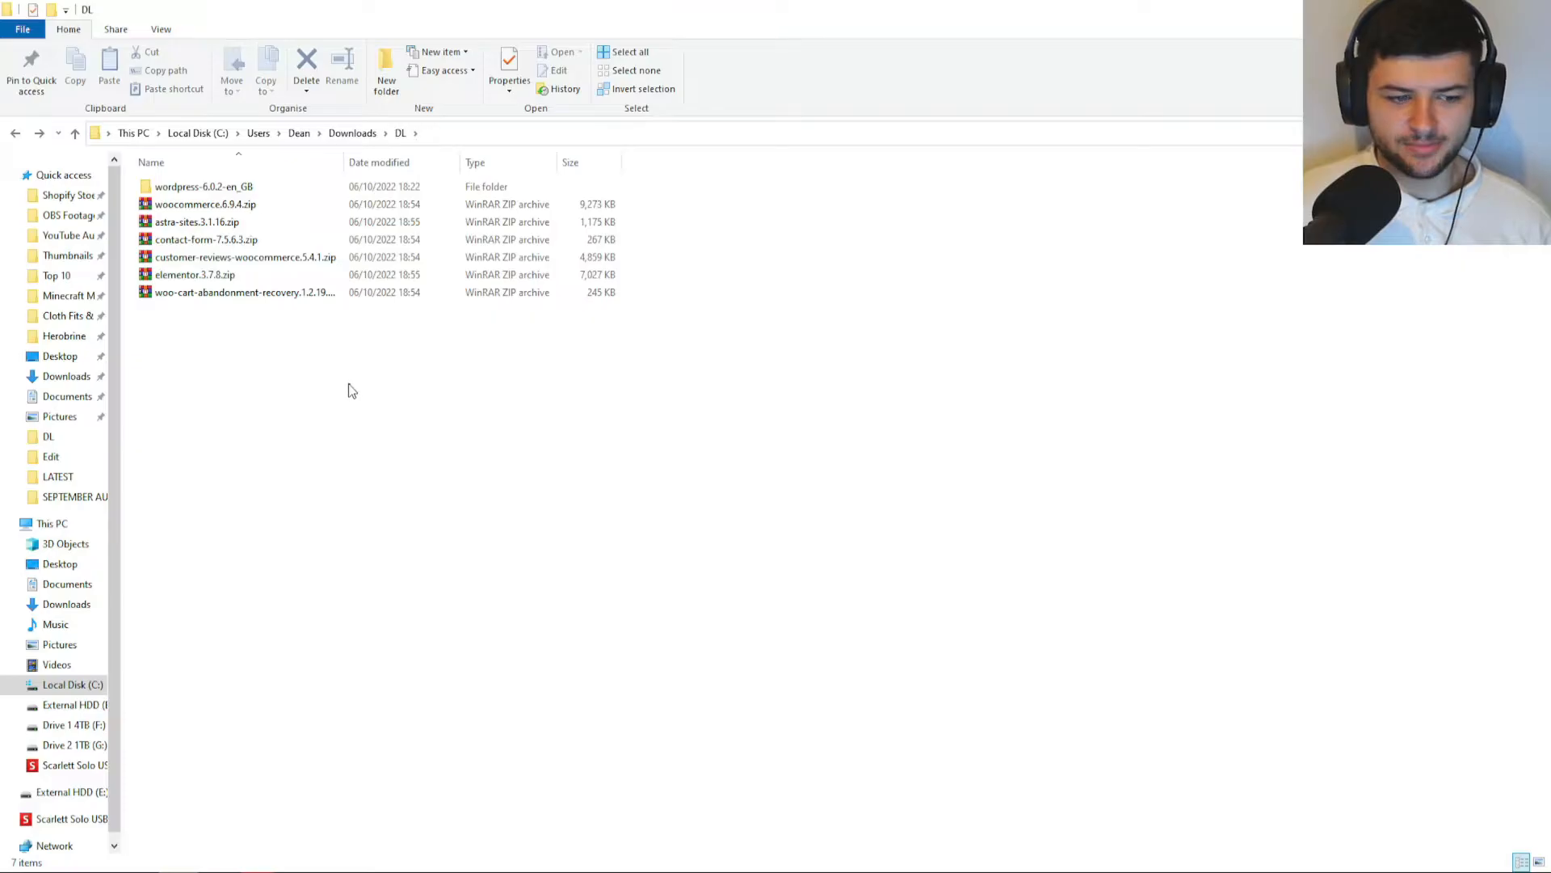
left_click_drag(347, 387, 186, 209)
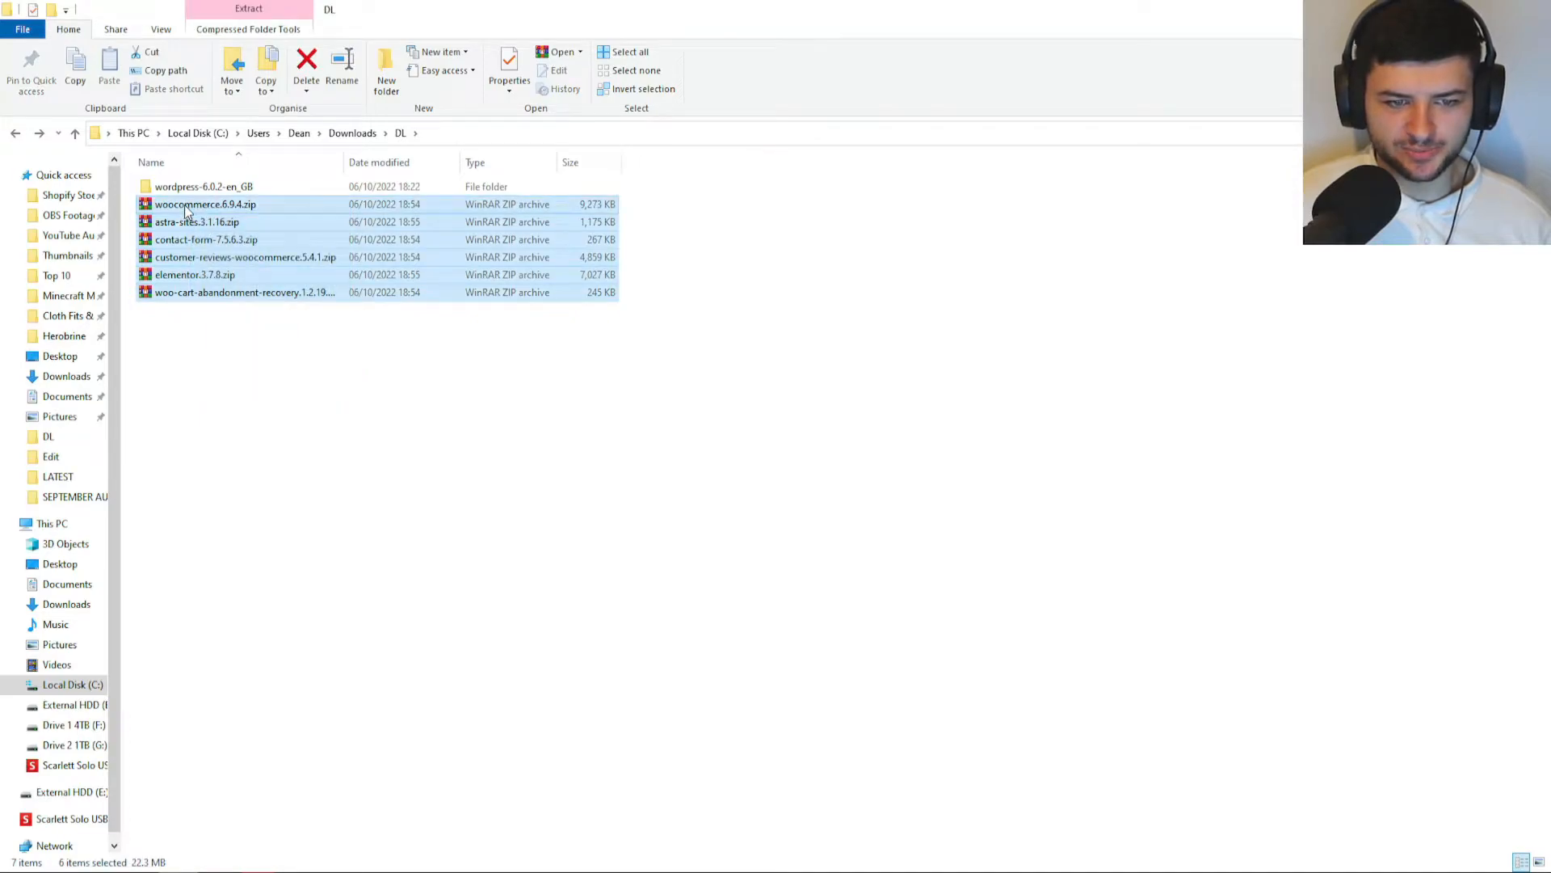
Extract each of the six plugin zips into its own folder with WinRAR.
right_click(186, 208)
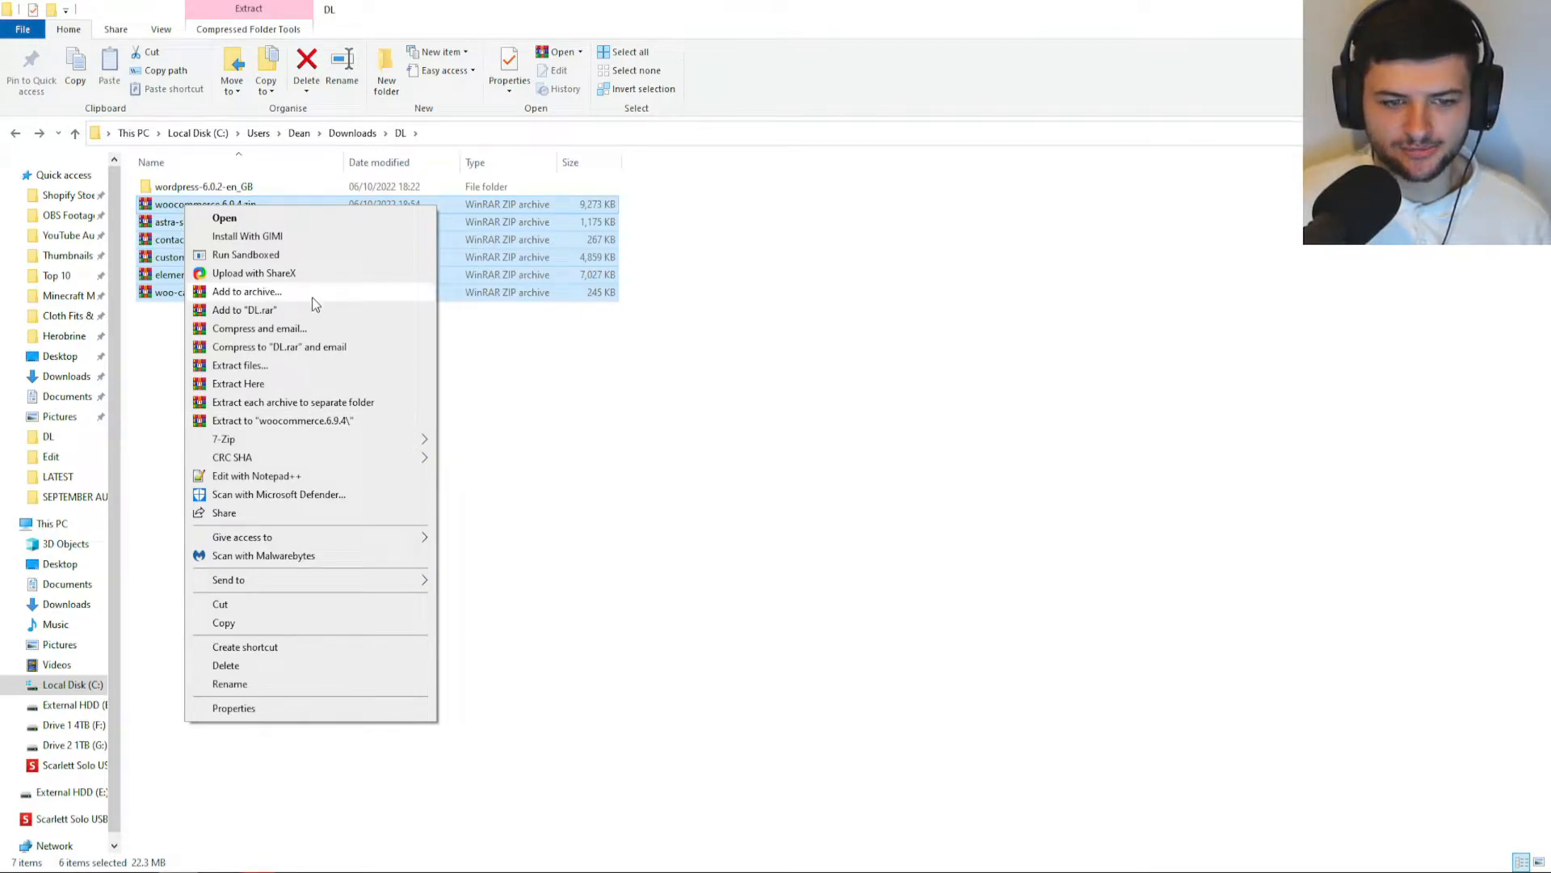
left_click(225, 401)
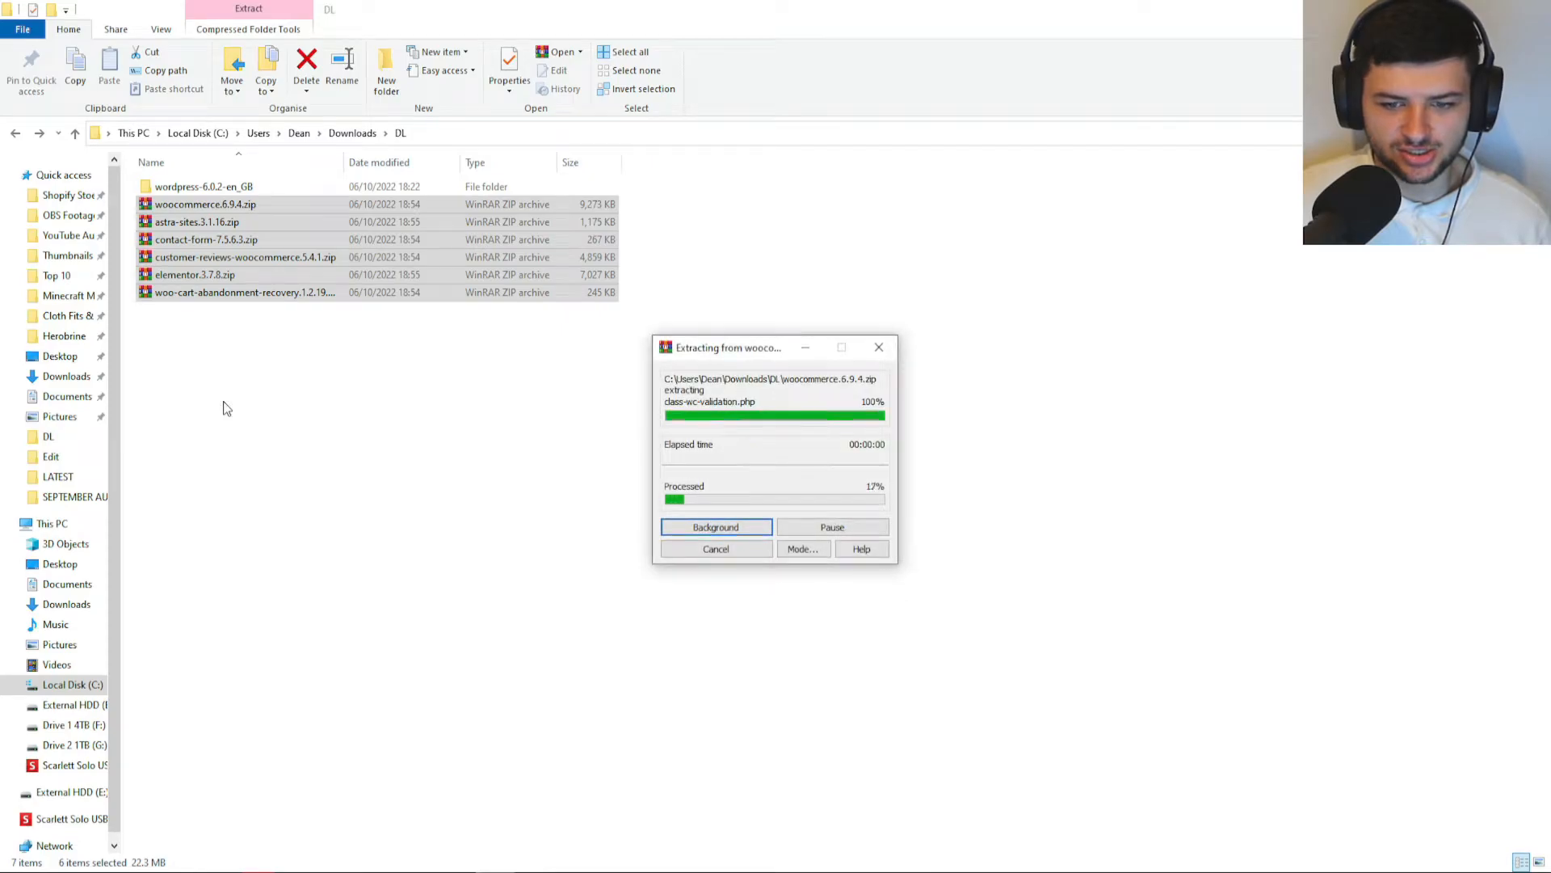
left_click_drag(772, 347, 525, 391)
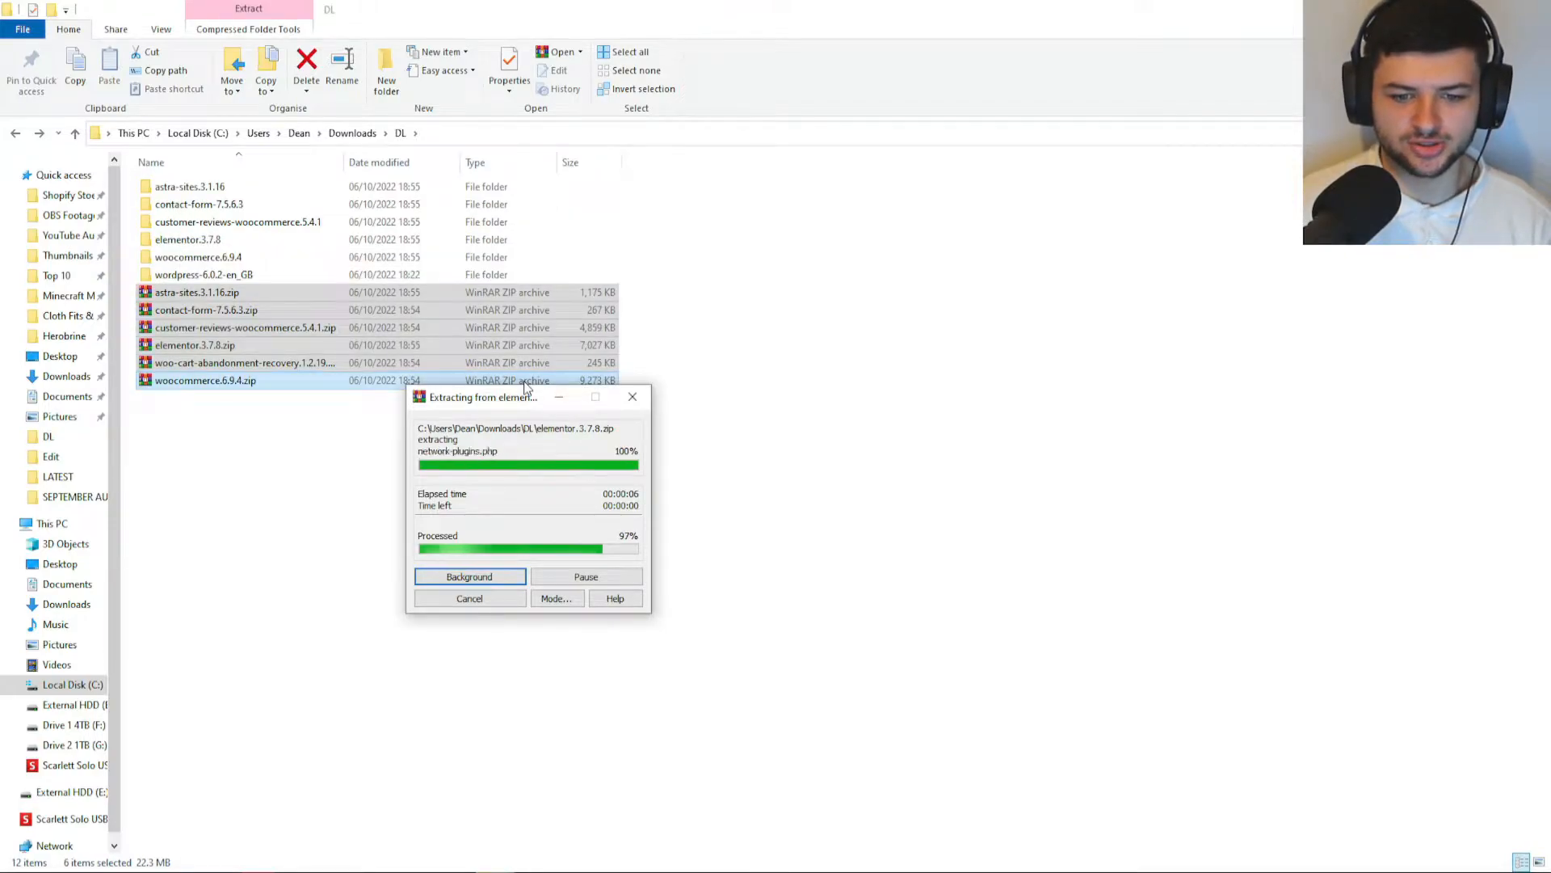
Delete the six original plugin zip archives from the DL folder.
left_click_drag(340, 500, 202, 307)
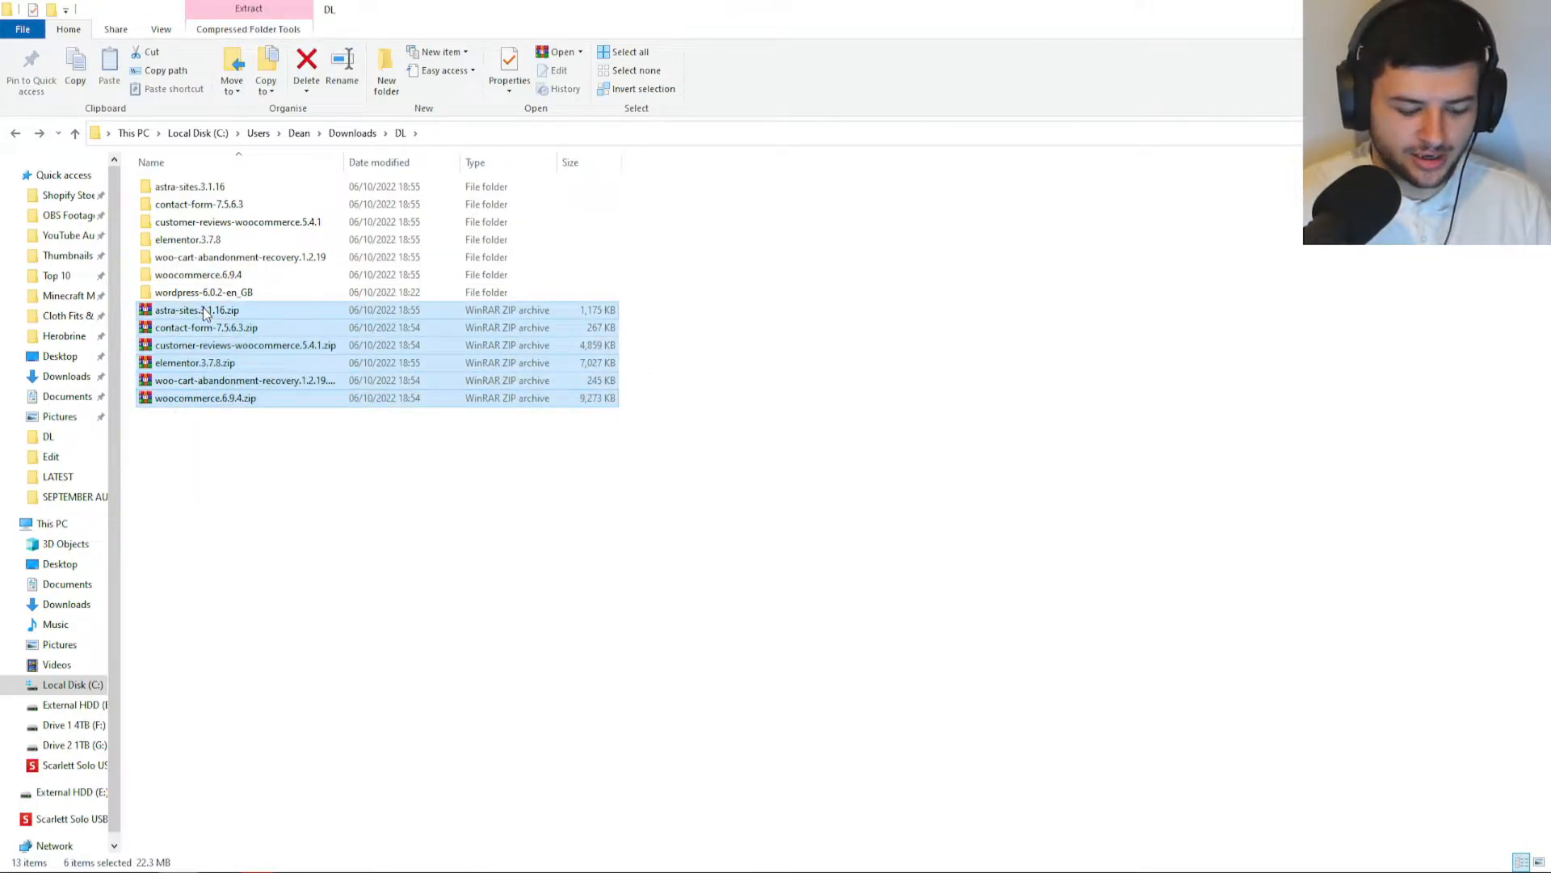
left_click_drag(334, 497, 221, 314)
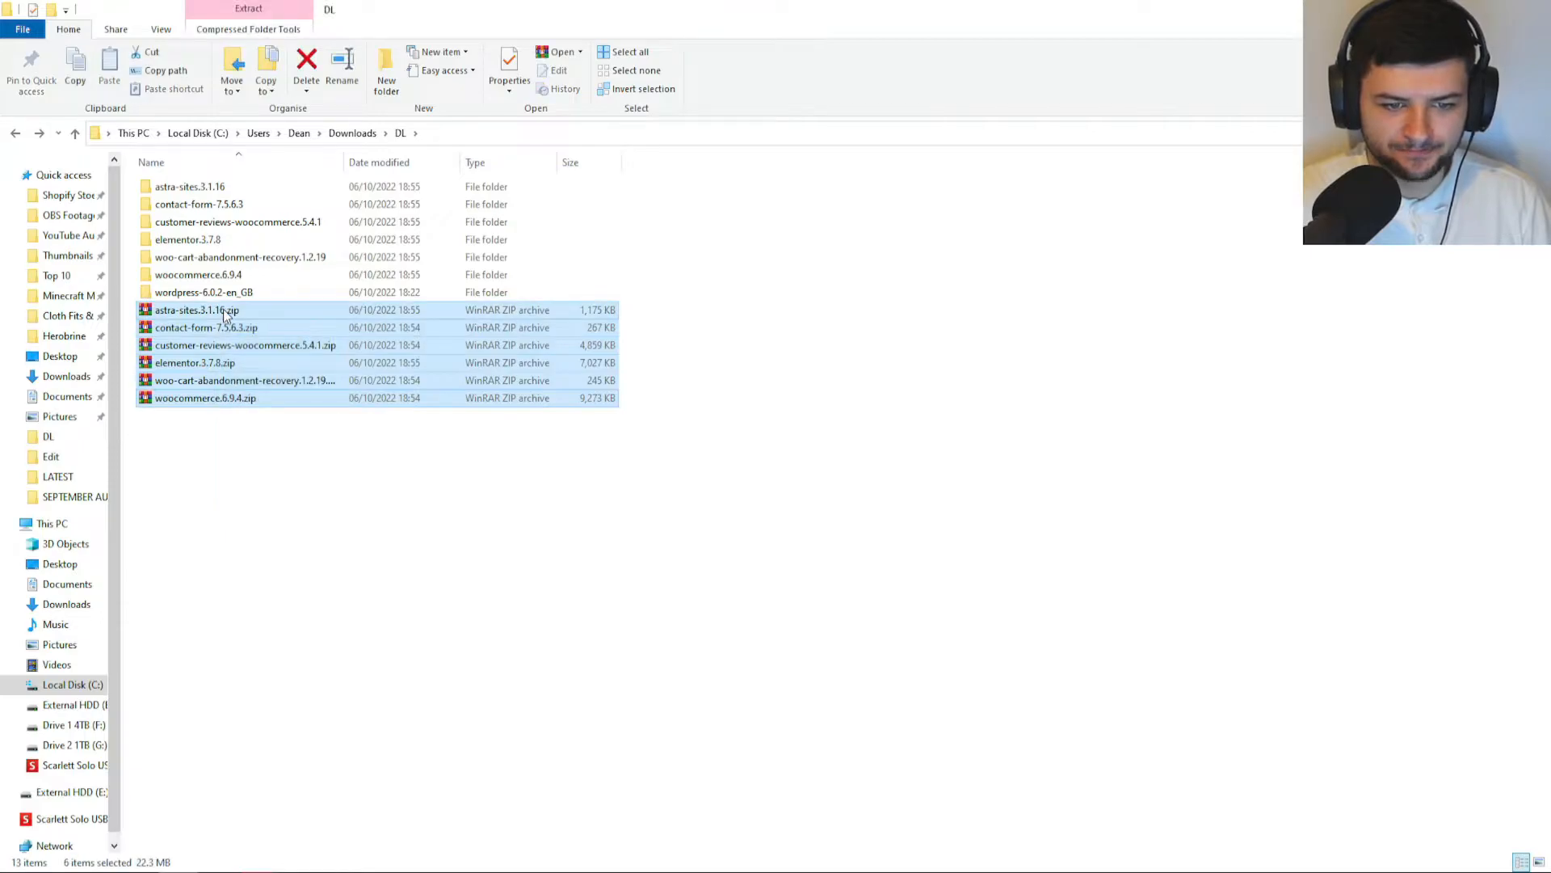
key("Delete")
key("alt+Tab")
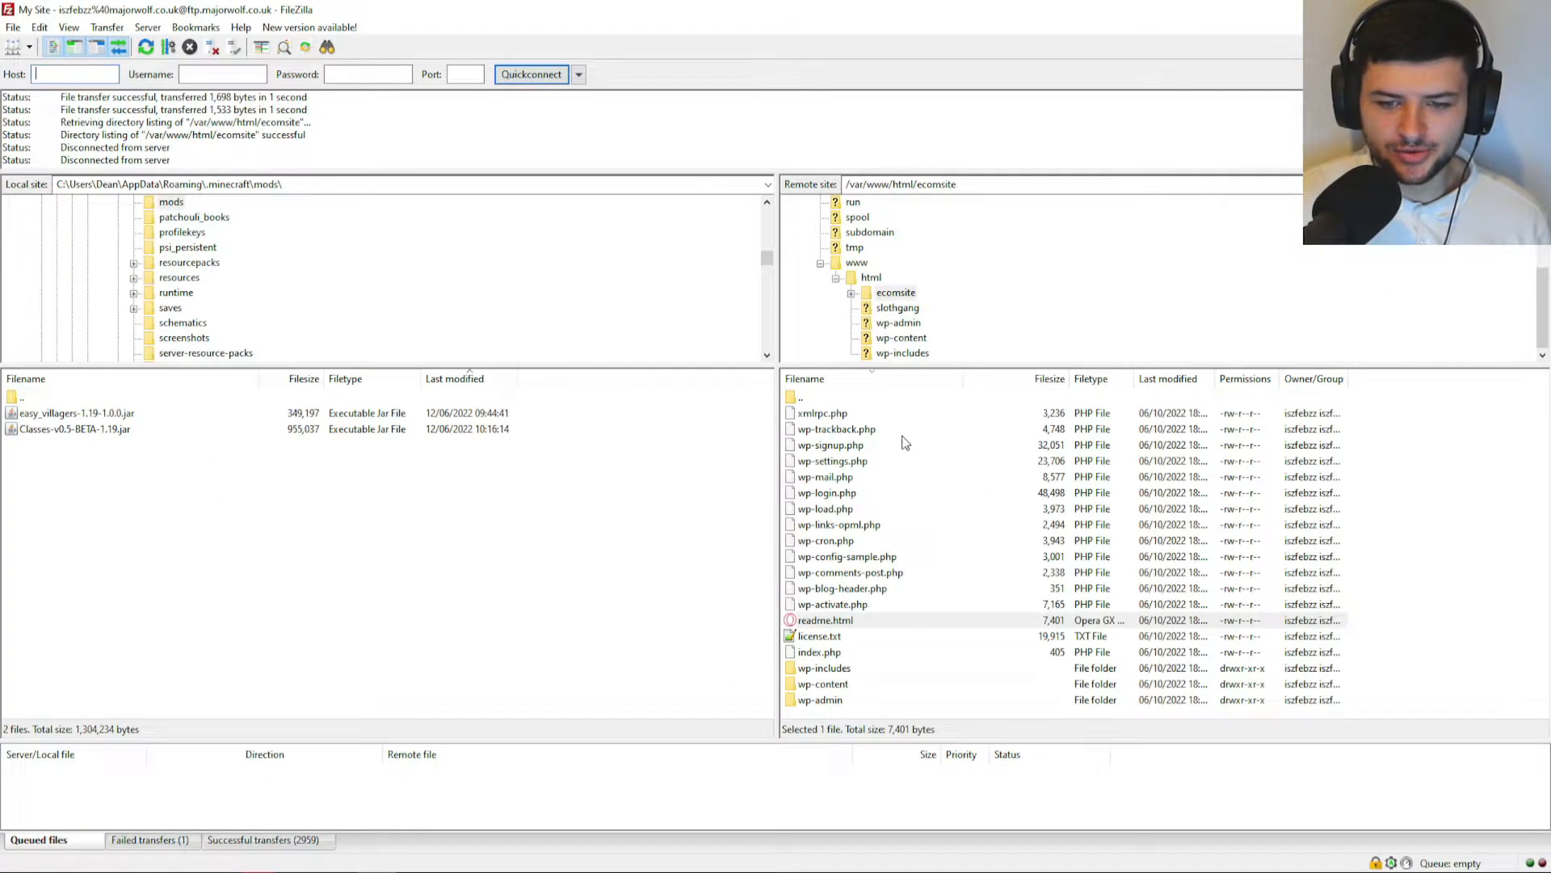
Open the remote wp-content/plugins folder in FileZilla.
left_click(906, 460)
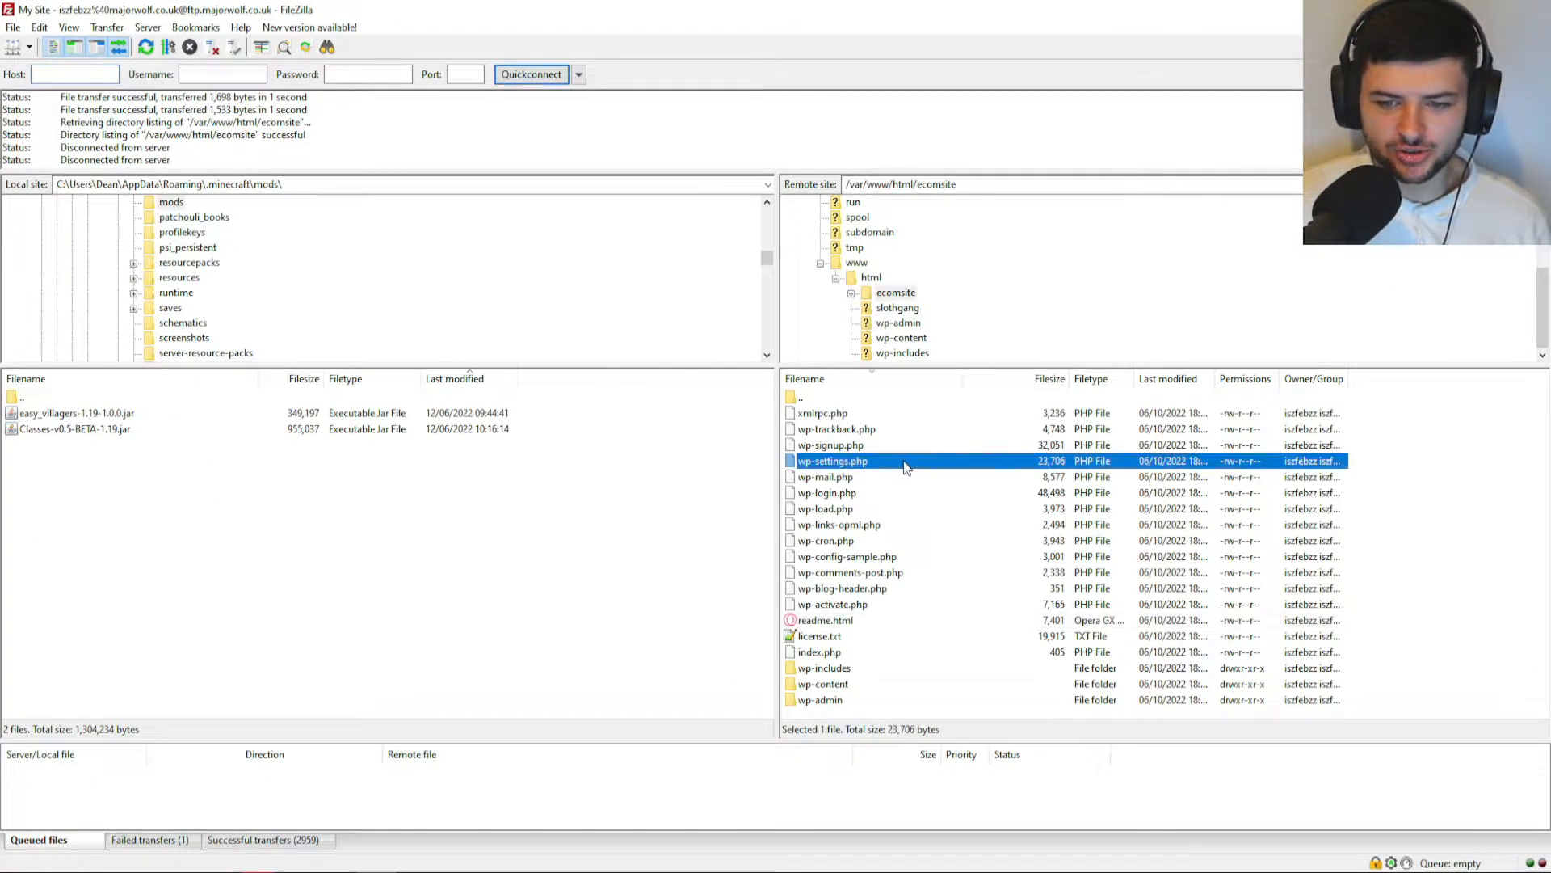
double_click(826, 685)
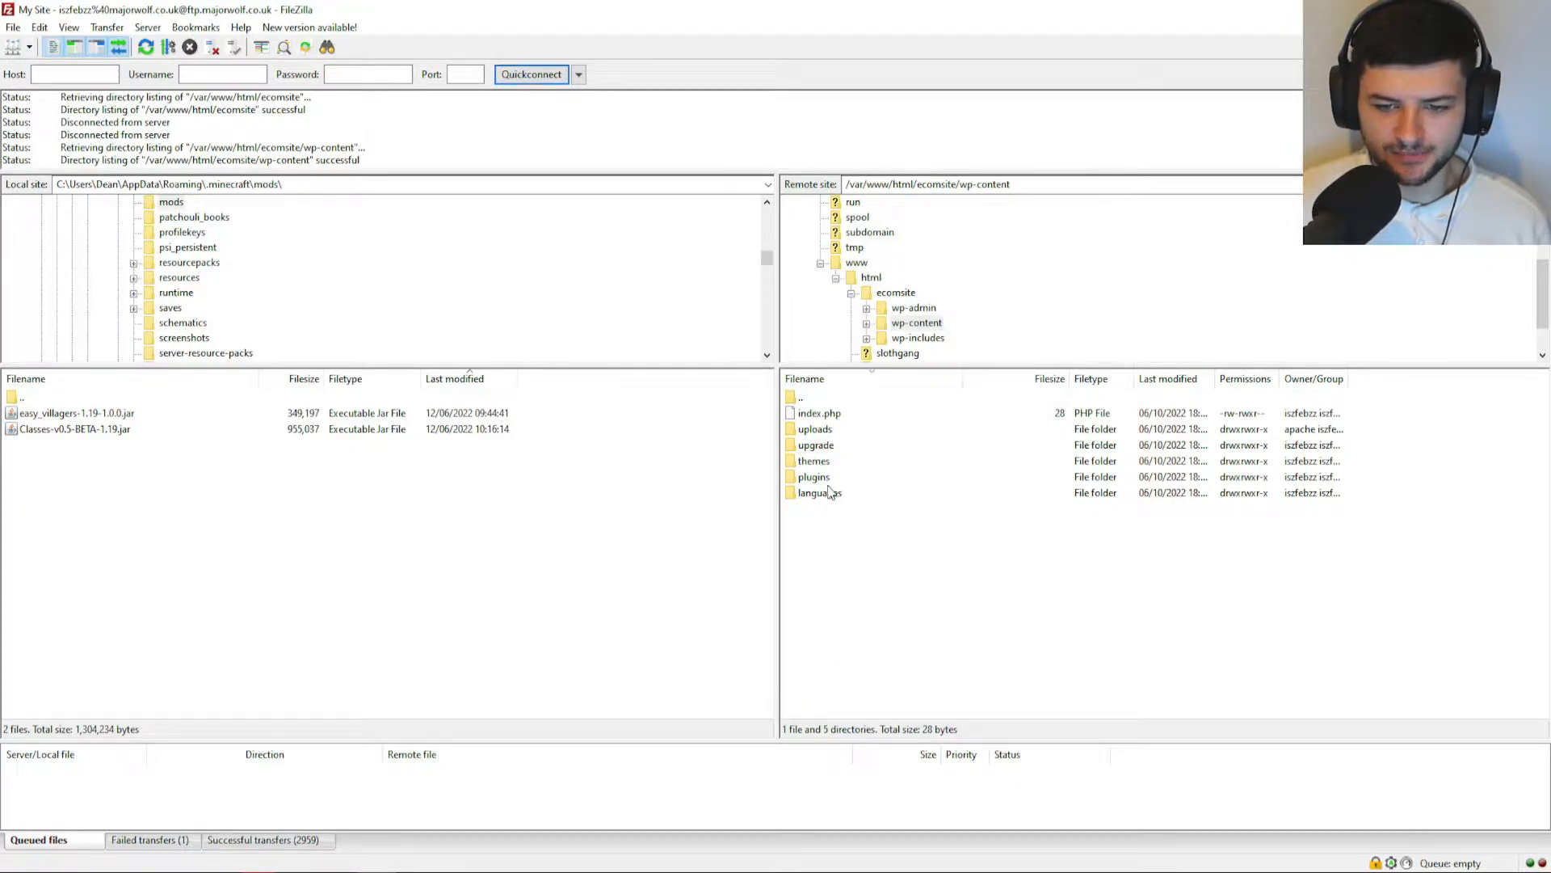
double_click(813, 477)
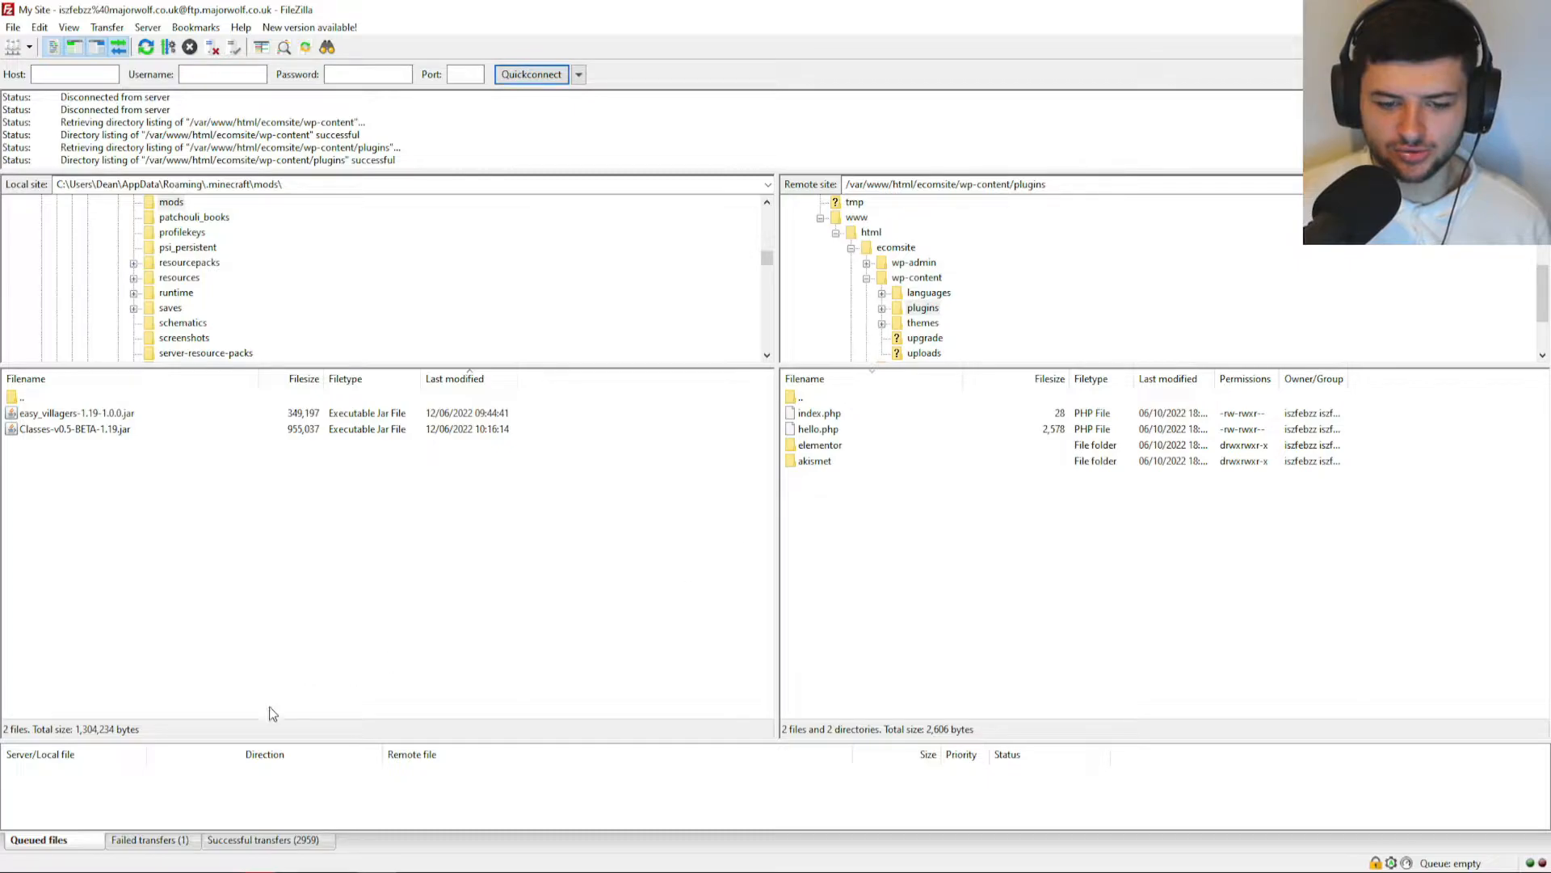
key("alt+Tab")
Inspect the astra-sites.3.1.16 folder and its inner astra-sites folder.
double_click(167, 187)
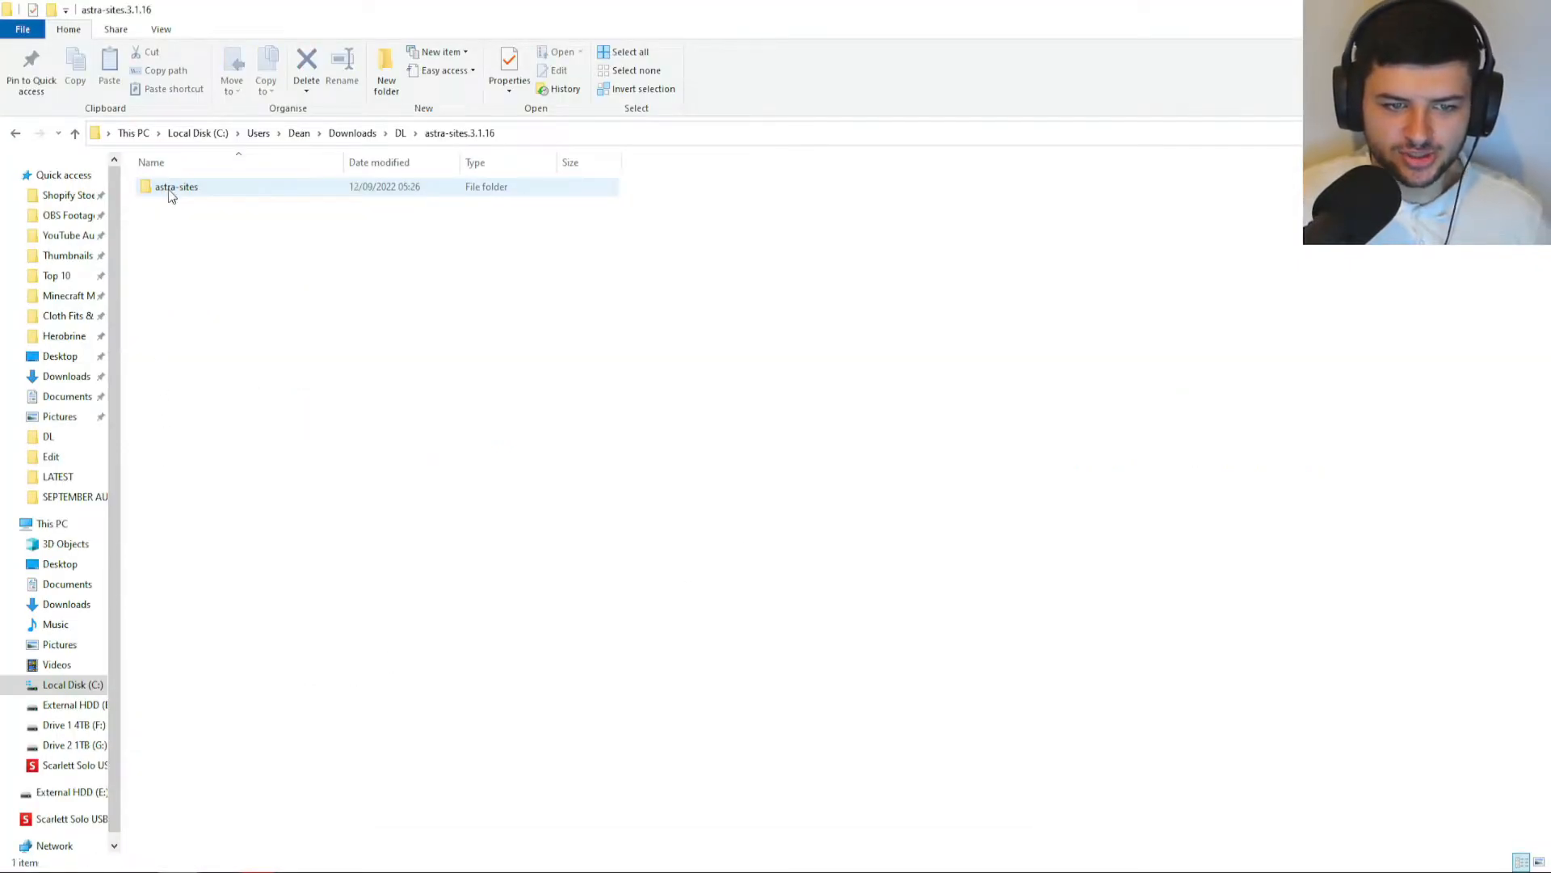
double_click(170, 190)
key("BackSpace")
key("BackSpace")
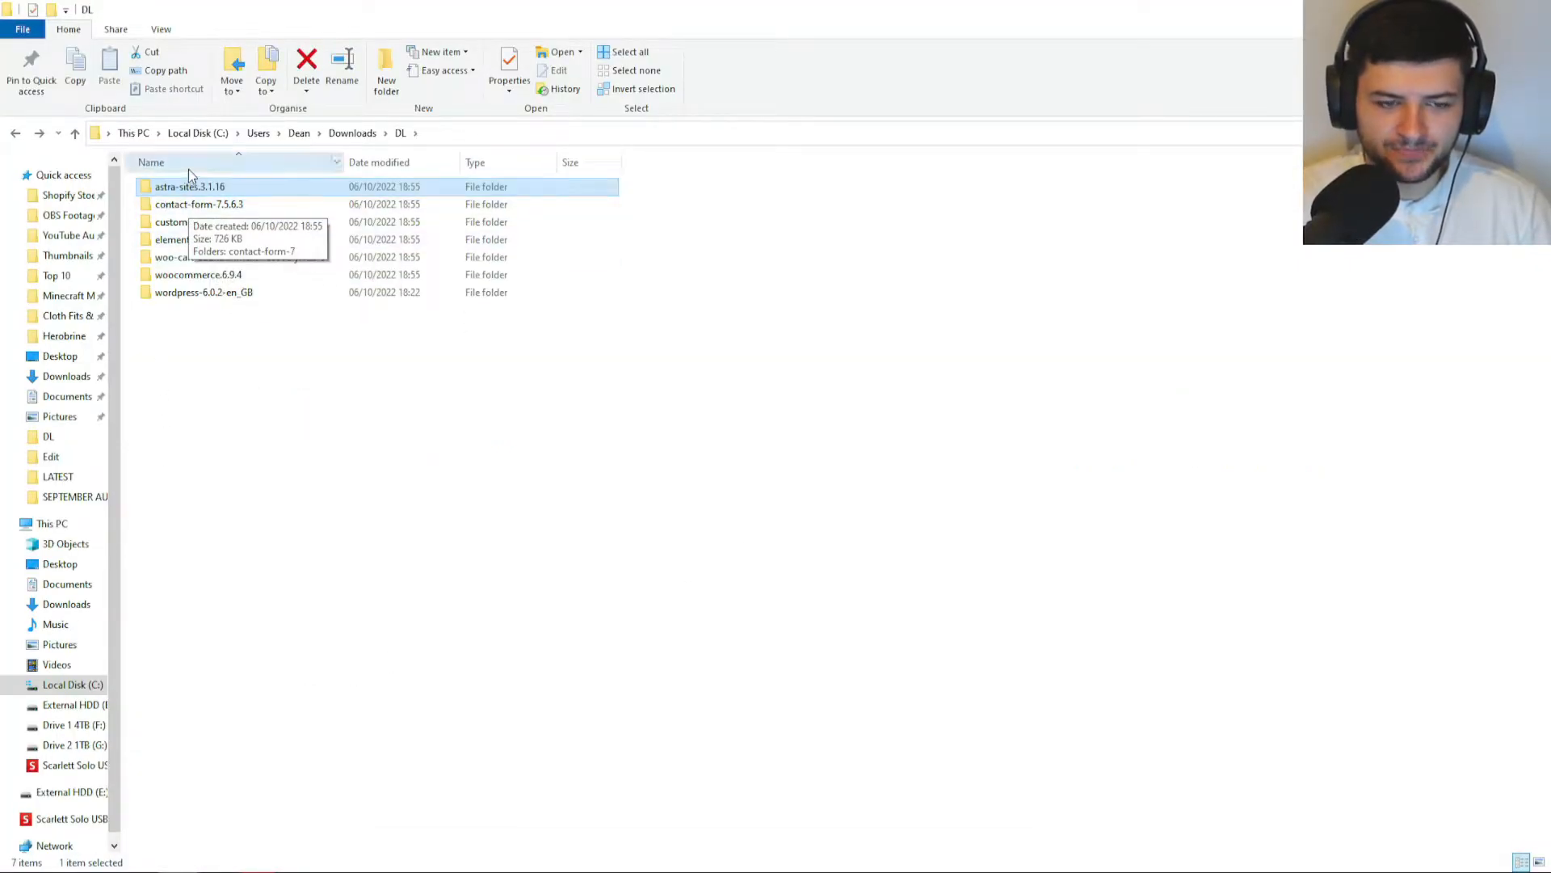
double_click(193, 191)
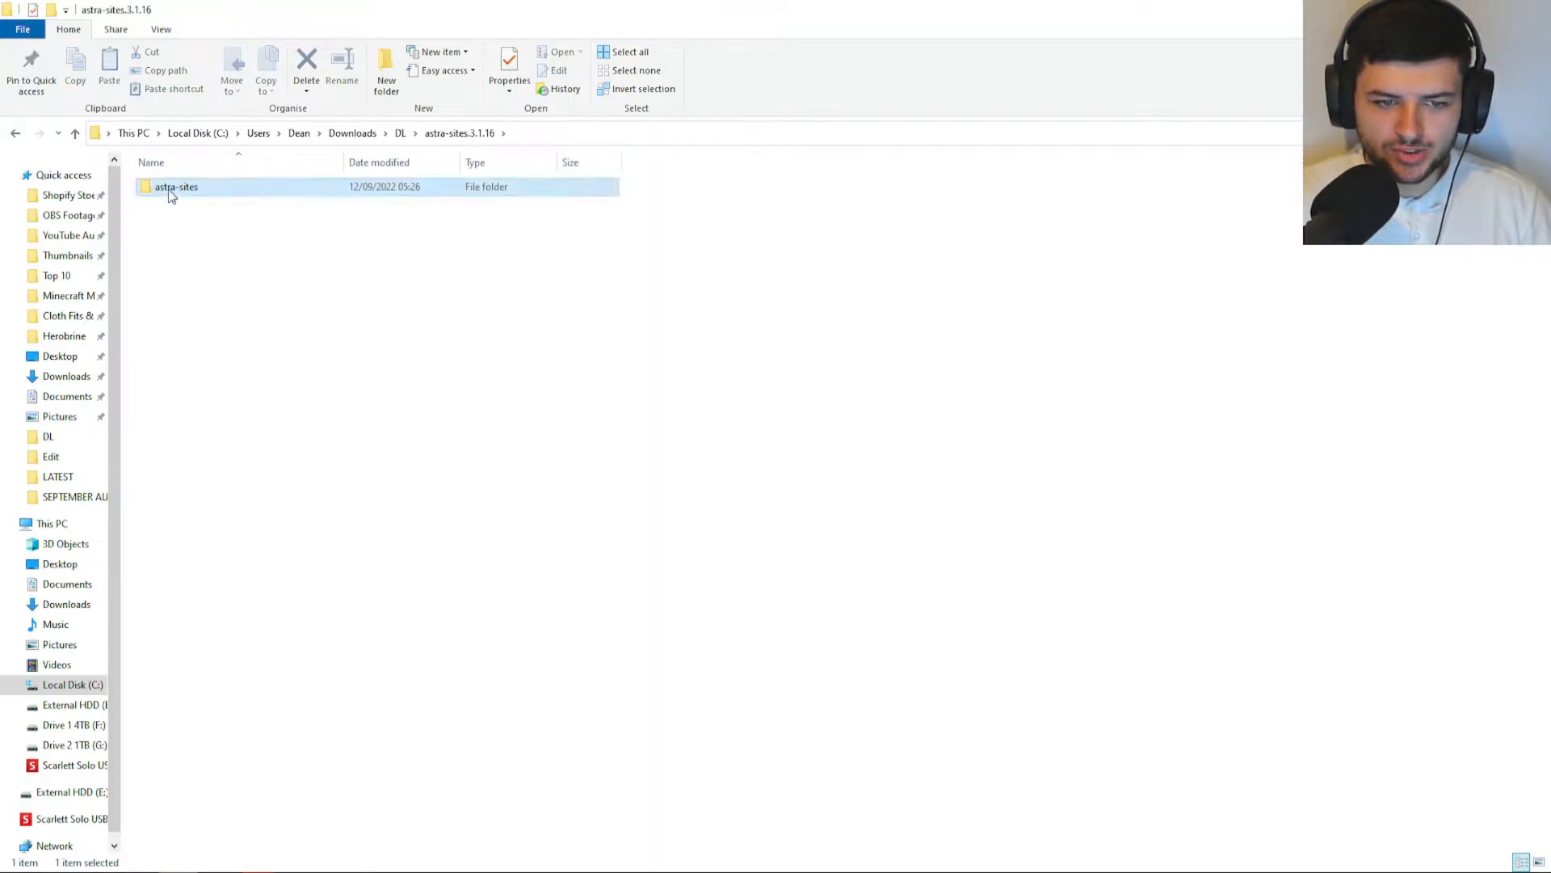
double_click(161, 187)
key("BackSpace")
key("BackSpace")
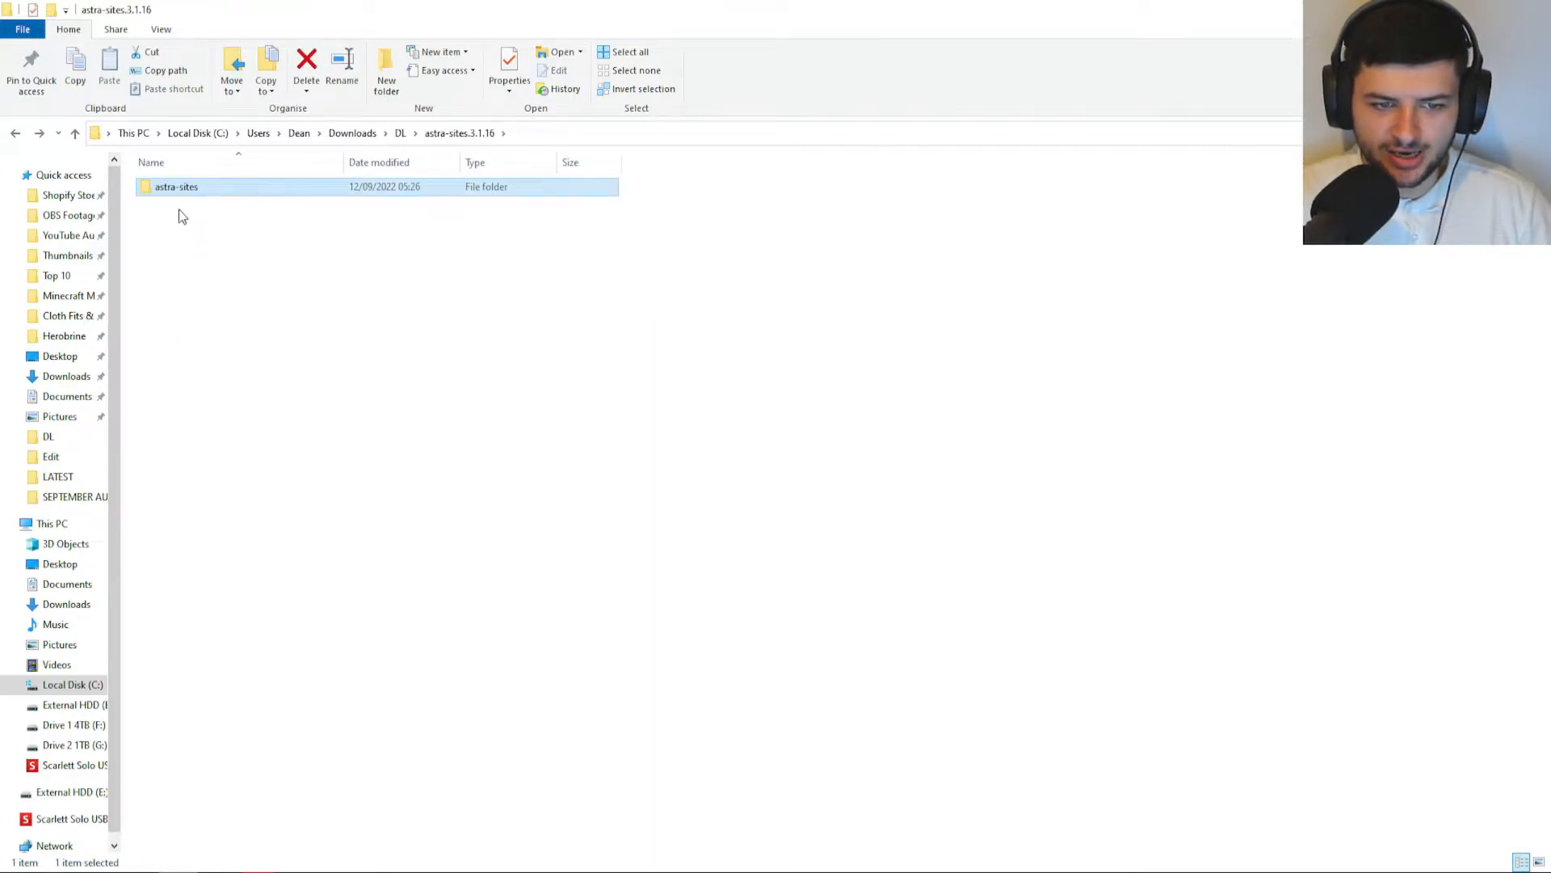
double_click(176, 190)
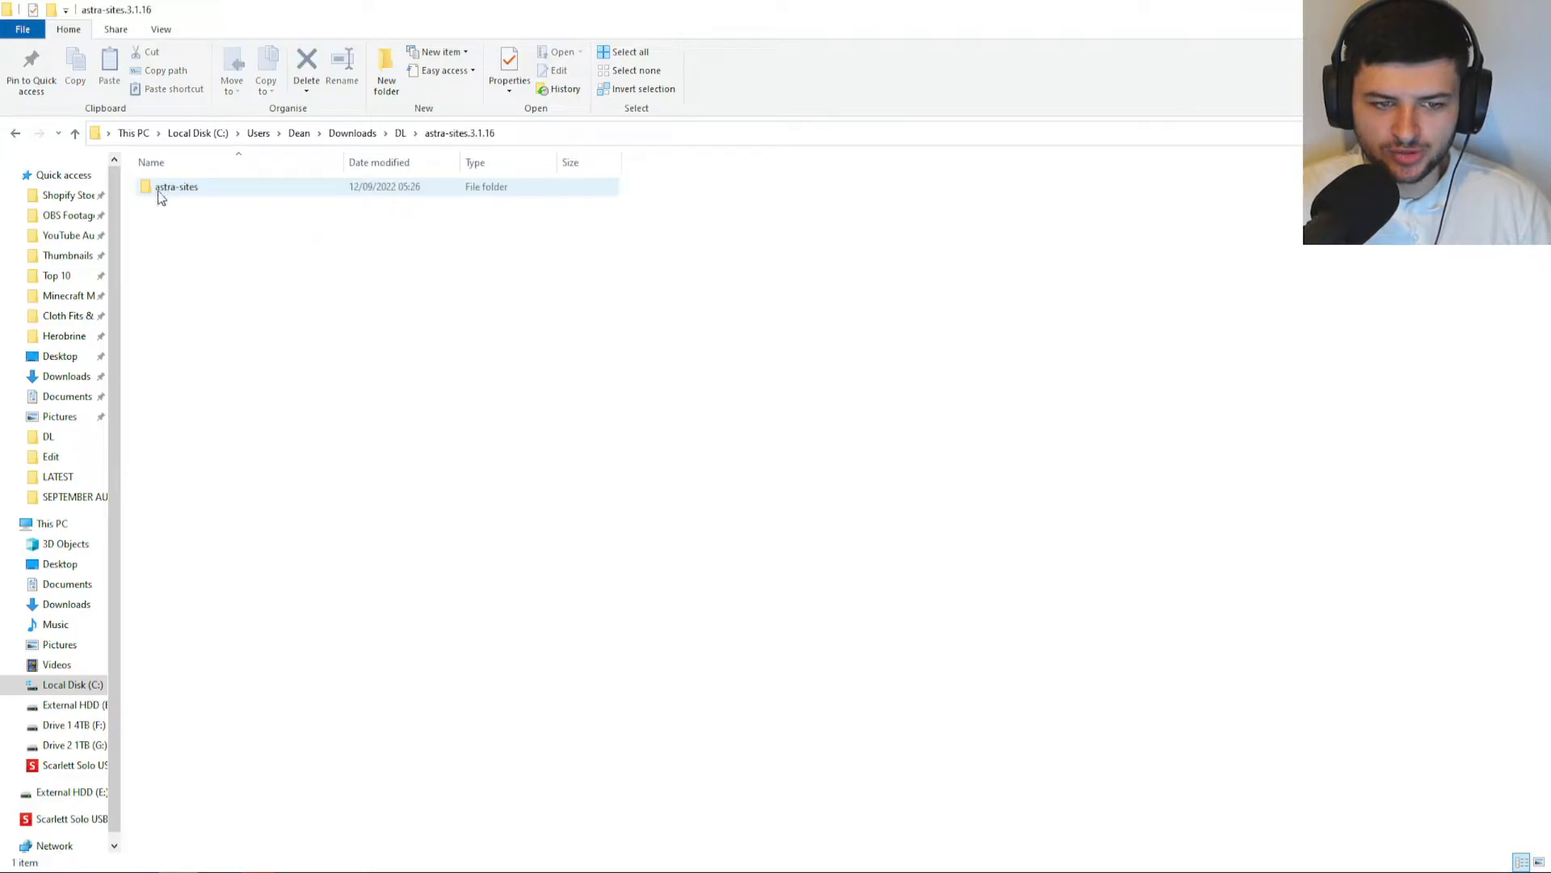
double_click(150, 193)
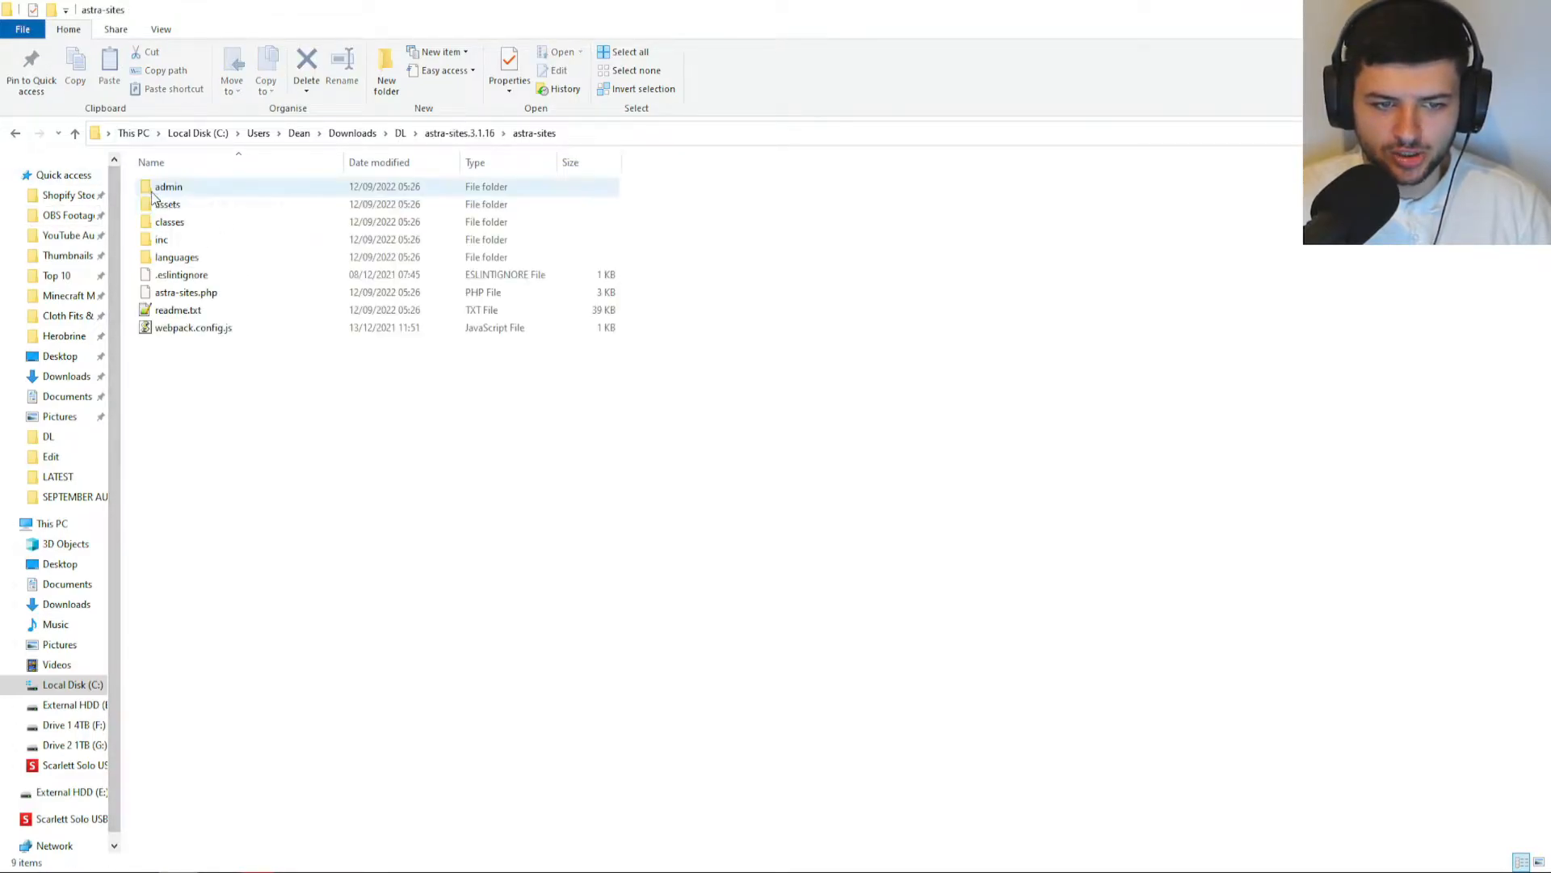
key("BackSpace")
left_click_drag(176, 194, 313, 489)
key("BackSpace")
Select all six extracted plugin folders and drag them onto FileZilla's remote plugins folder.
double_click(178, 208)
left_click(191, 191)
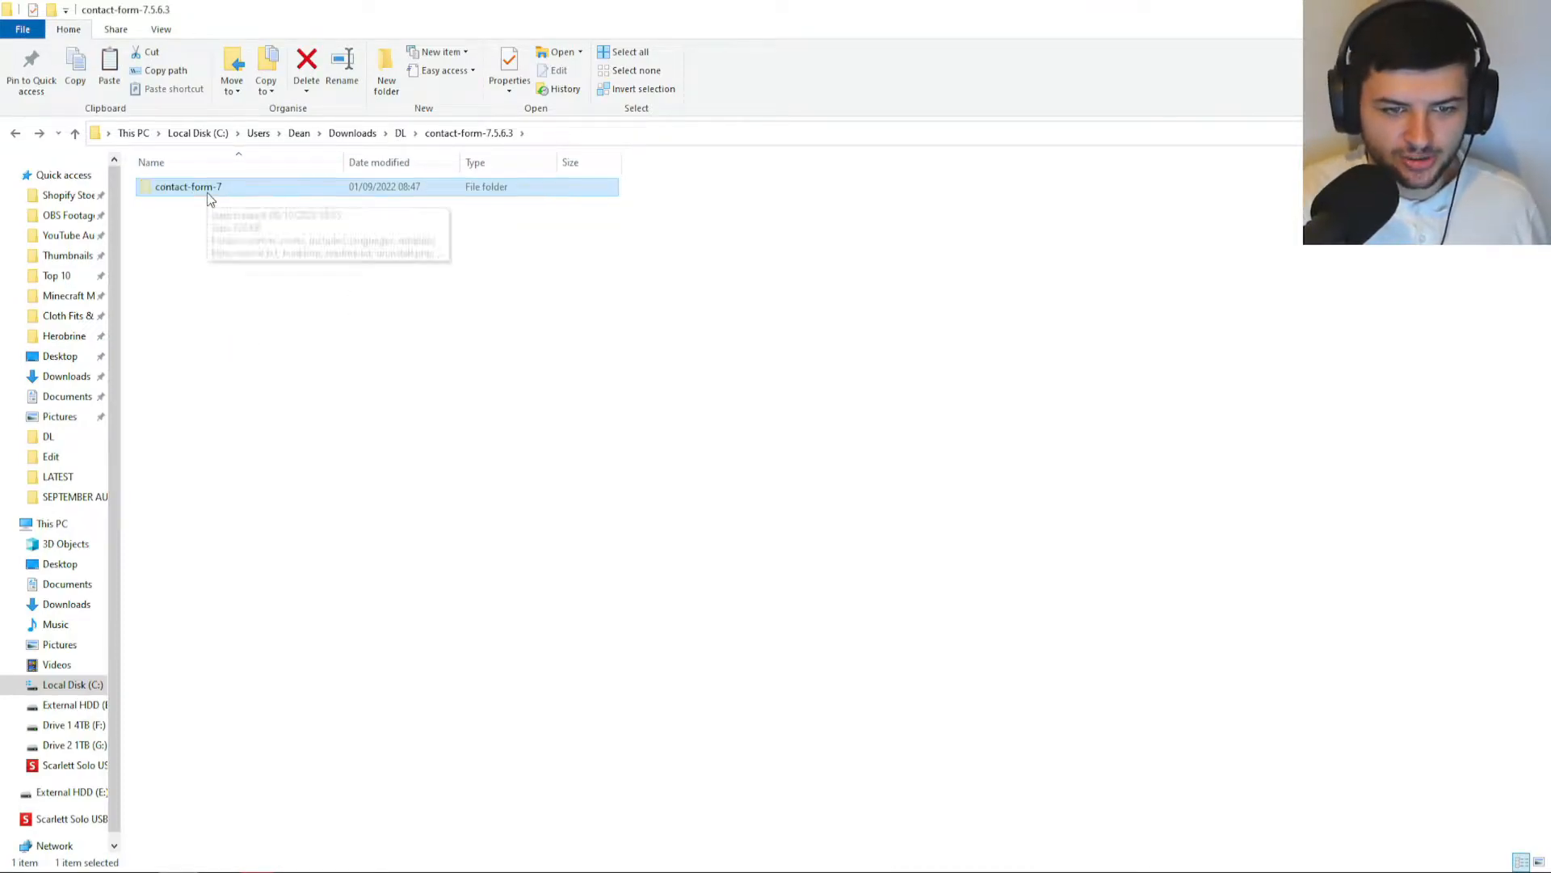
key("BackSpace")
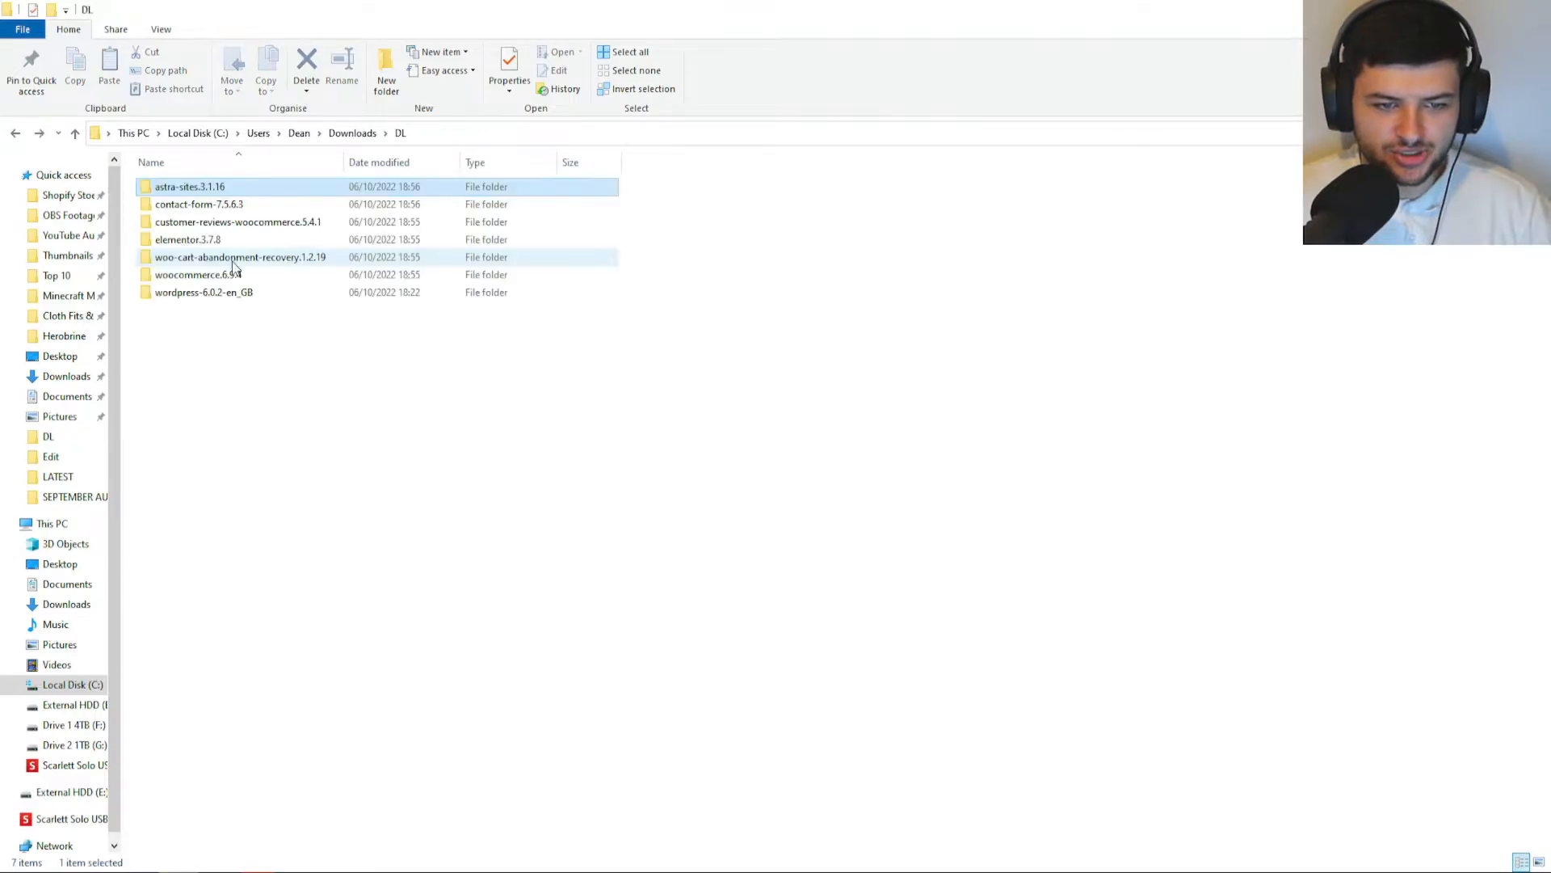
double_click(197, 208)
key("BackSpace")
double_click(197, 192)
key("ctrl+a")
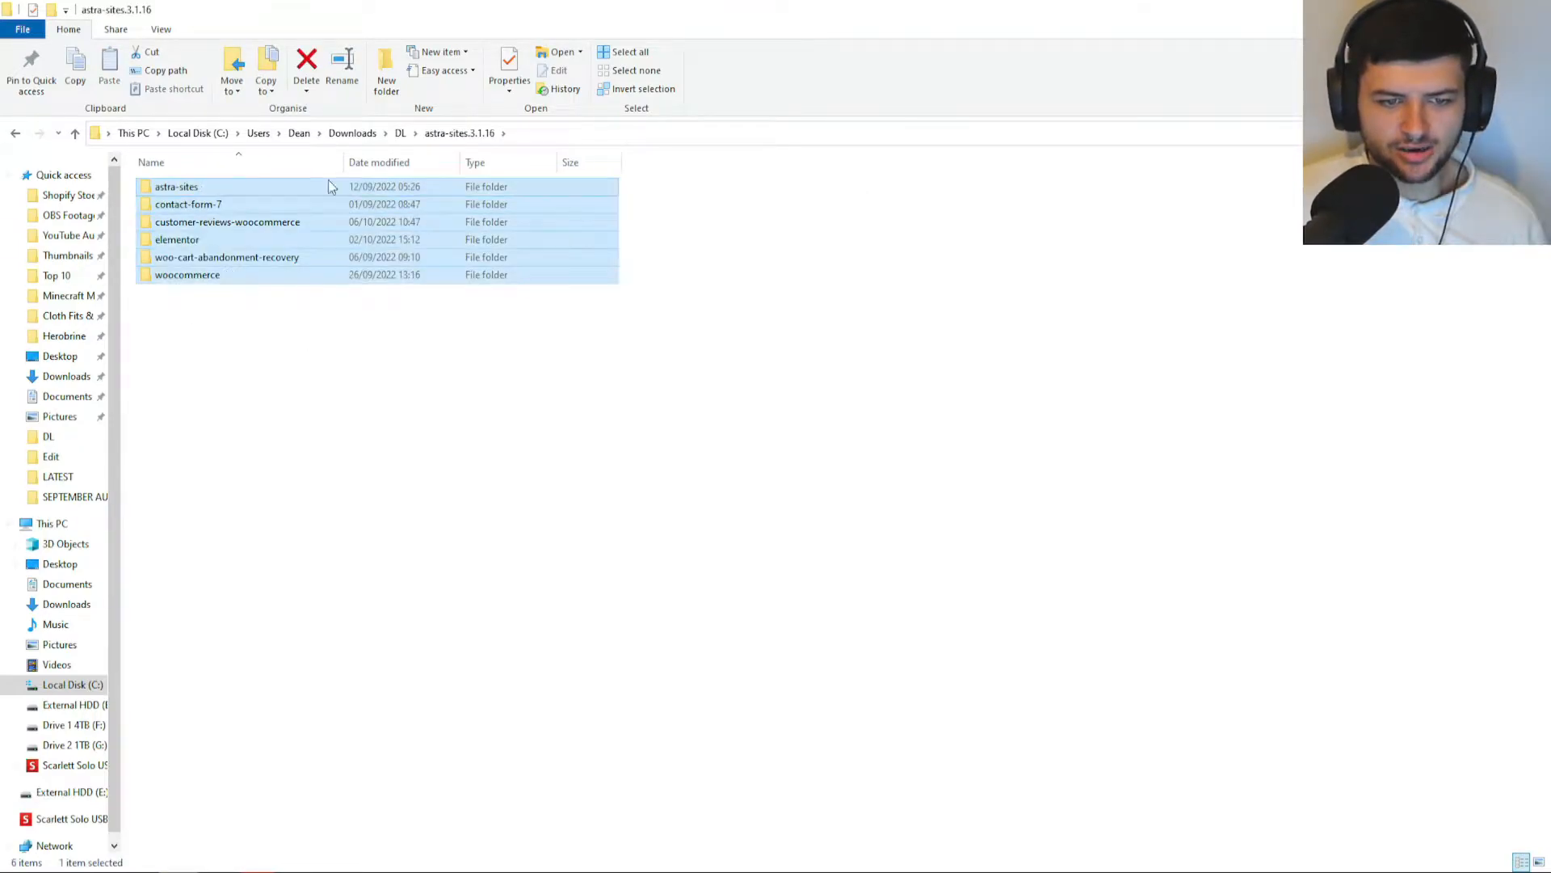
left_click_drag(197, 197, 914, 506)
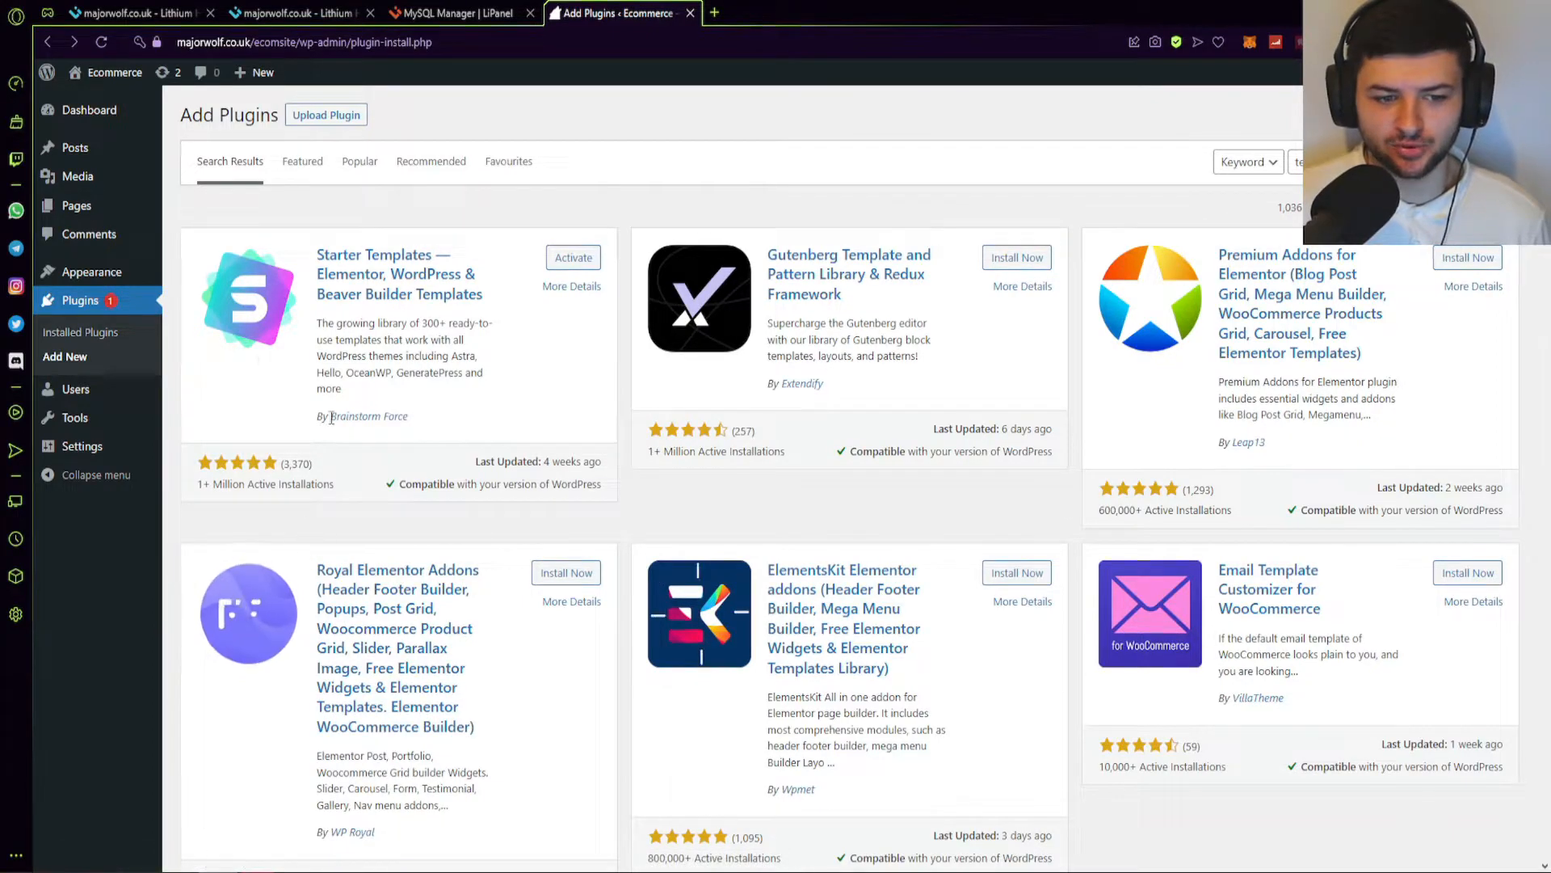
Bulk-activate all eight plugins from the Installed Plugins list with Bulk actions > Activate.
left_click(86, 336)
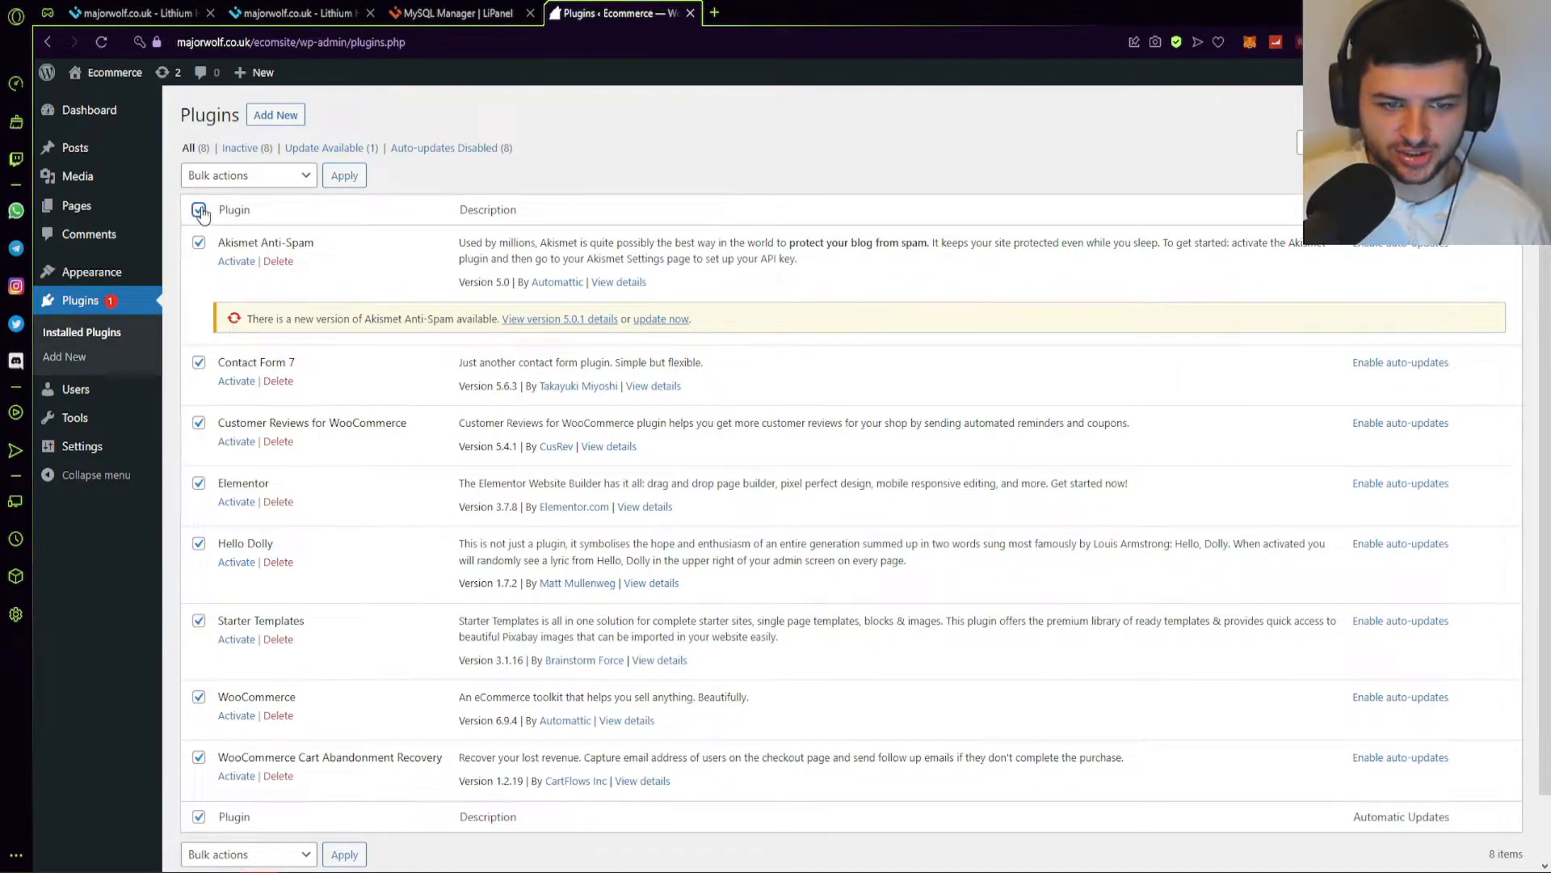
left_click(217, 177)
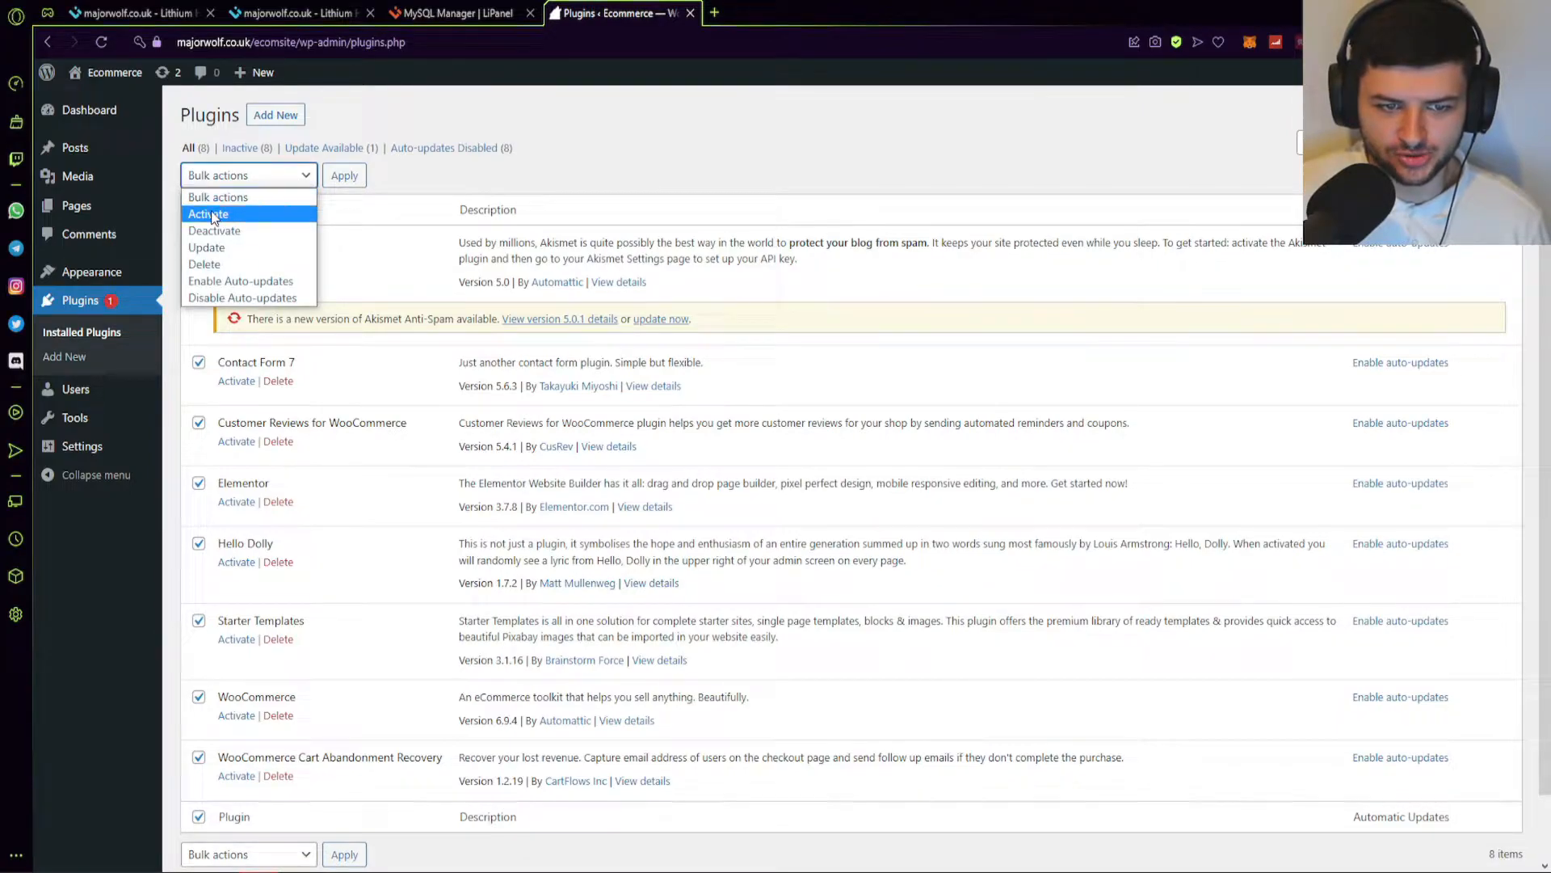
left_click(213, 215)
left_click(333, 177)
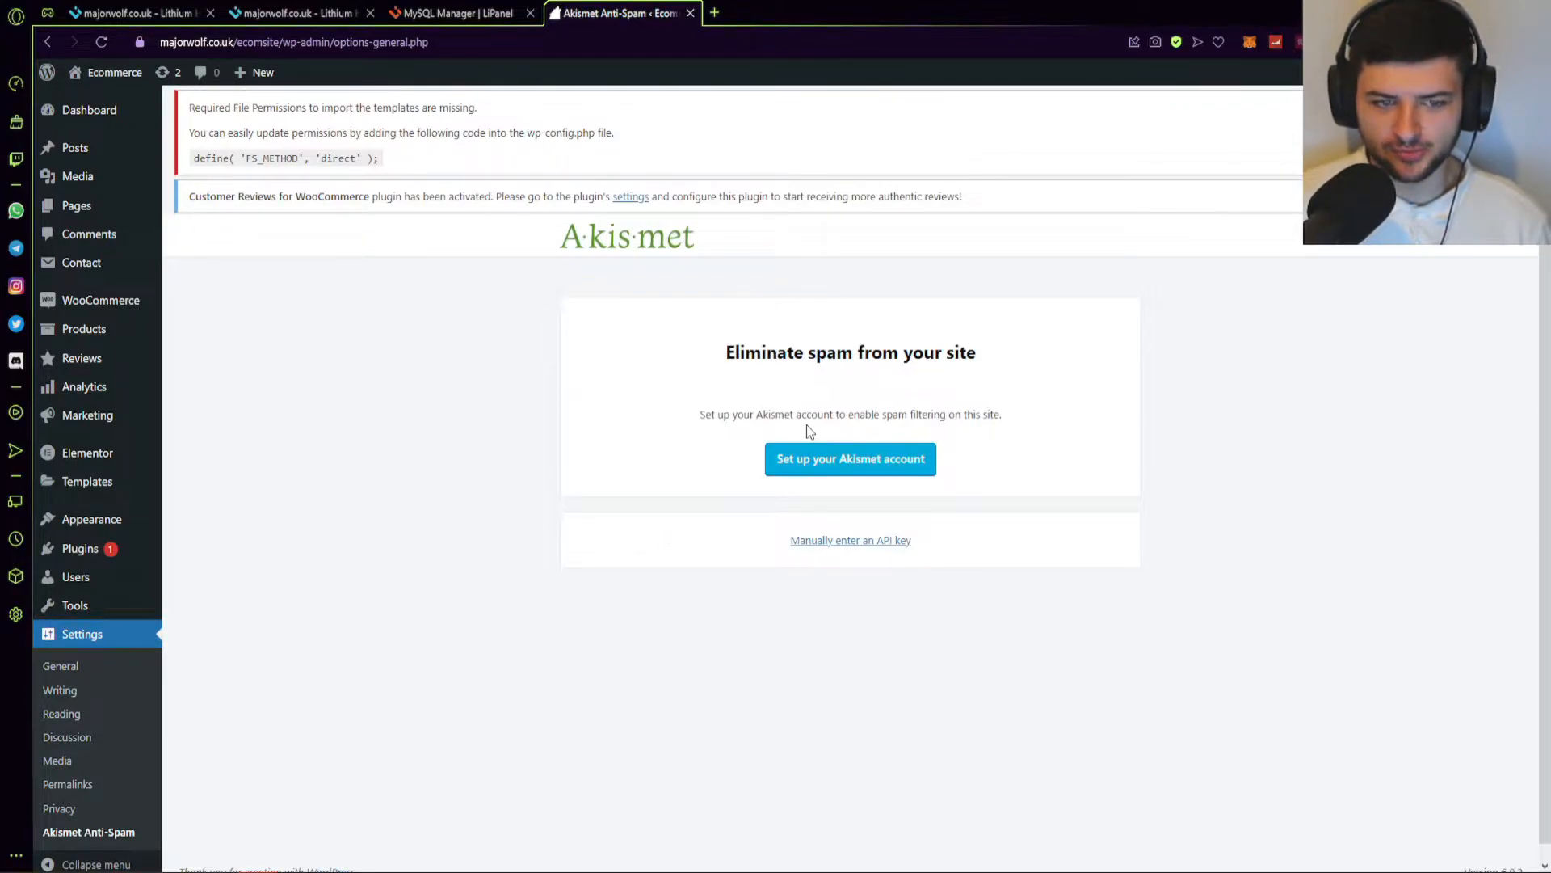
Open the Customer Reviews plugin settings and scroll through them.
left_click(631, 197)
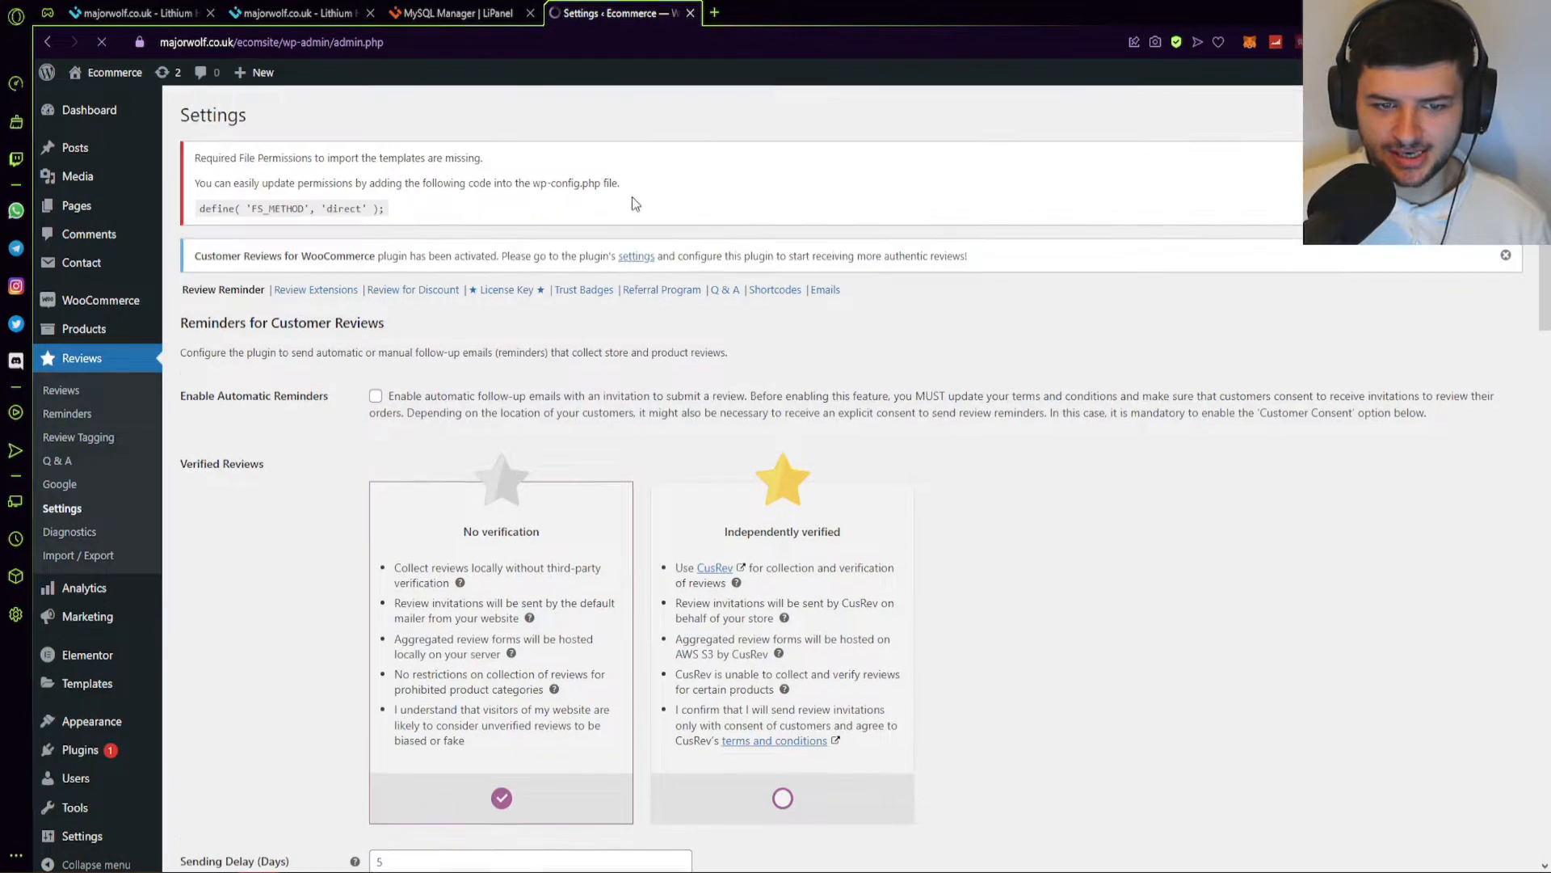
scroll(628, 489, "down", 3)
scroll(635, 453, "up", 3)
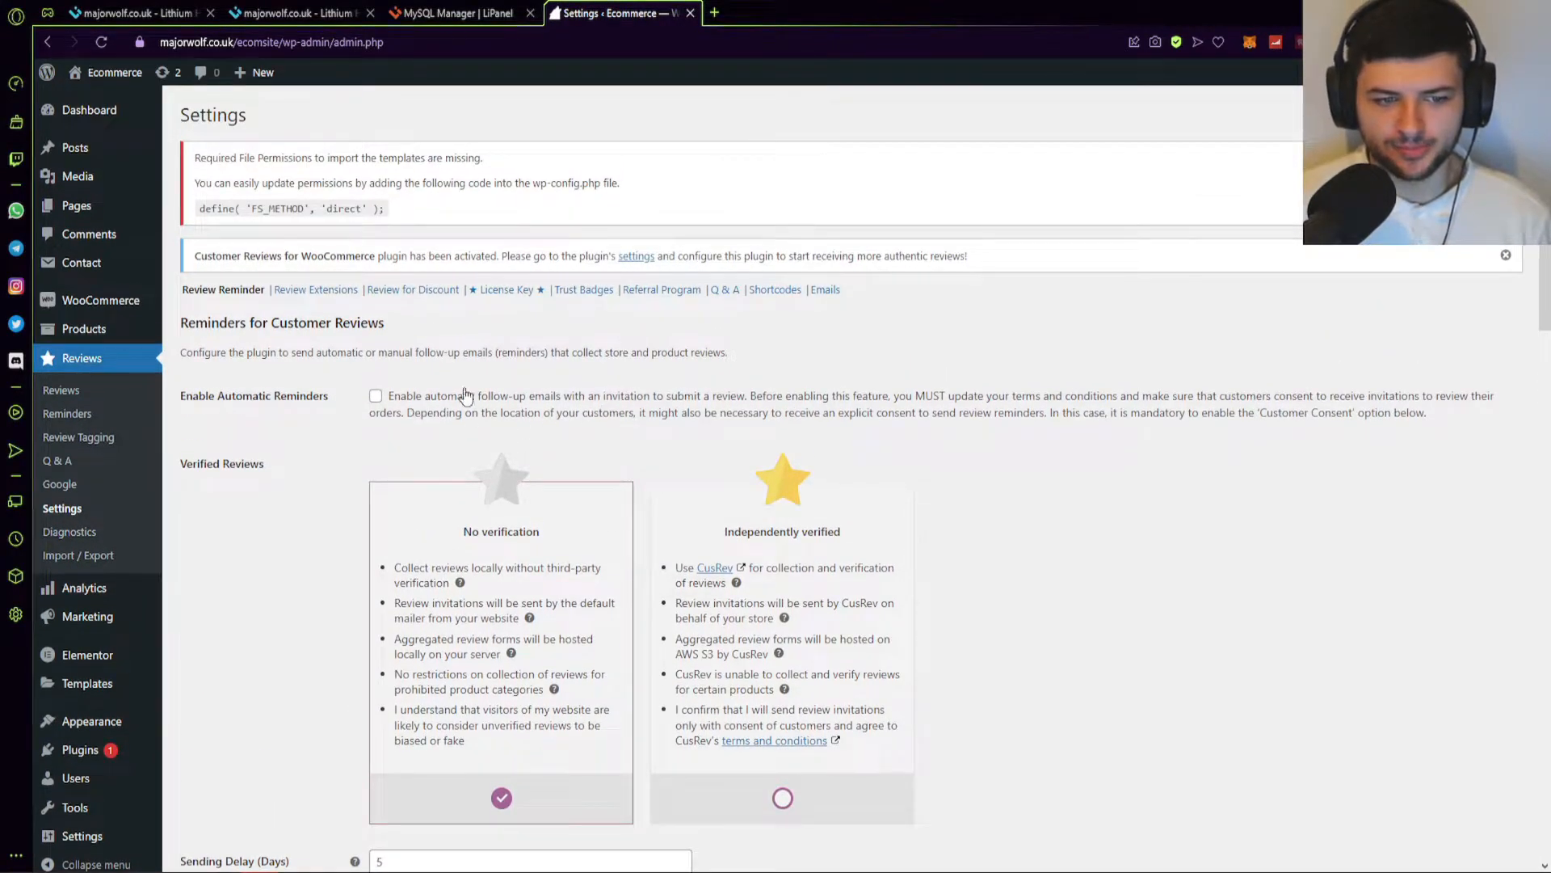
scroll(97, 639, "down", 2)
Check Elementor's Saved Templates list, dismissing the new-template popup.
mouse_move(99, 670)
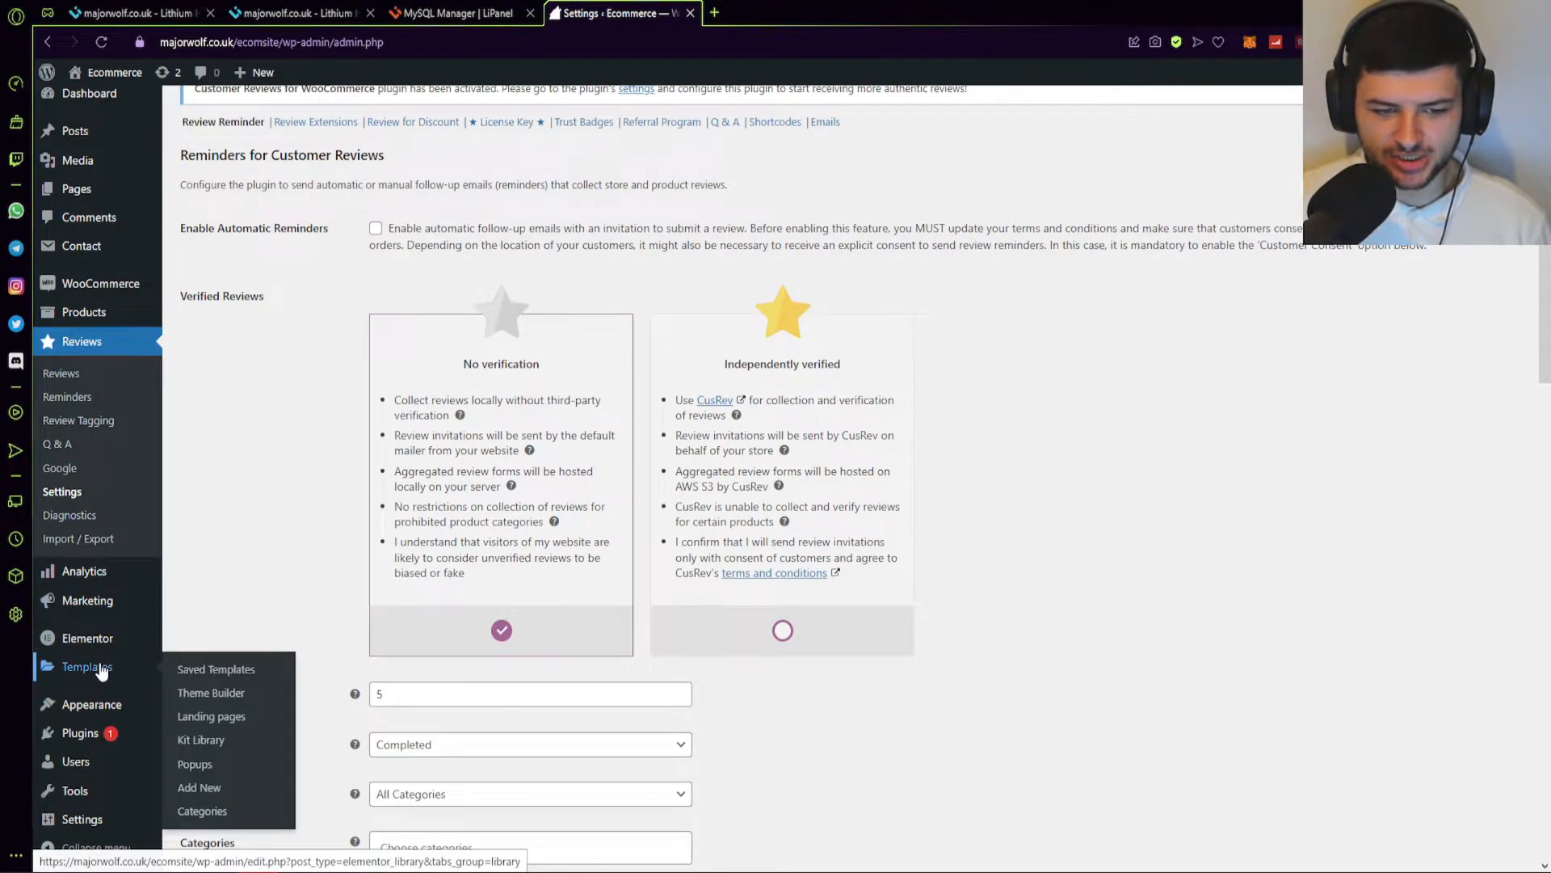
left_click(100, 670)
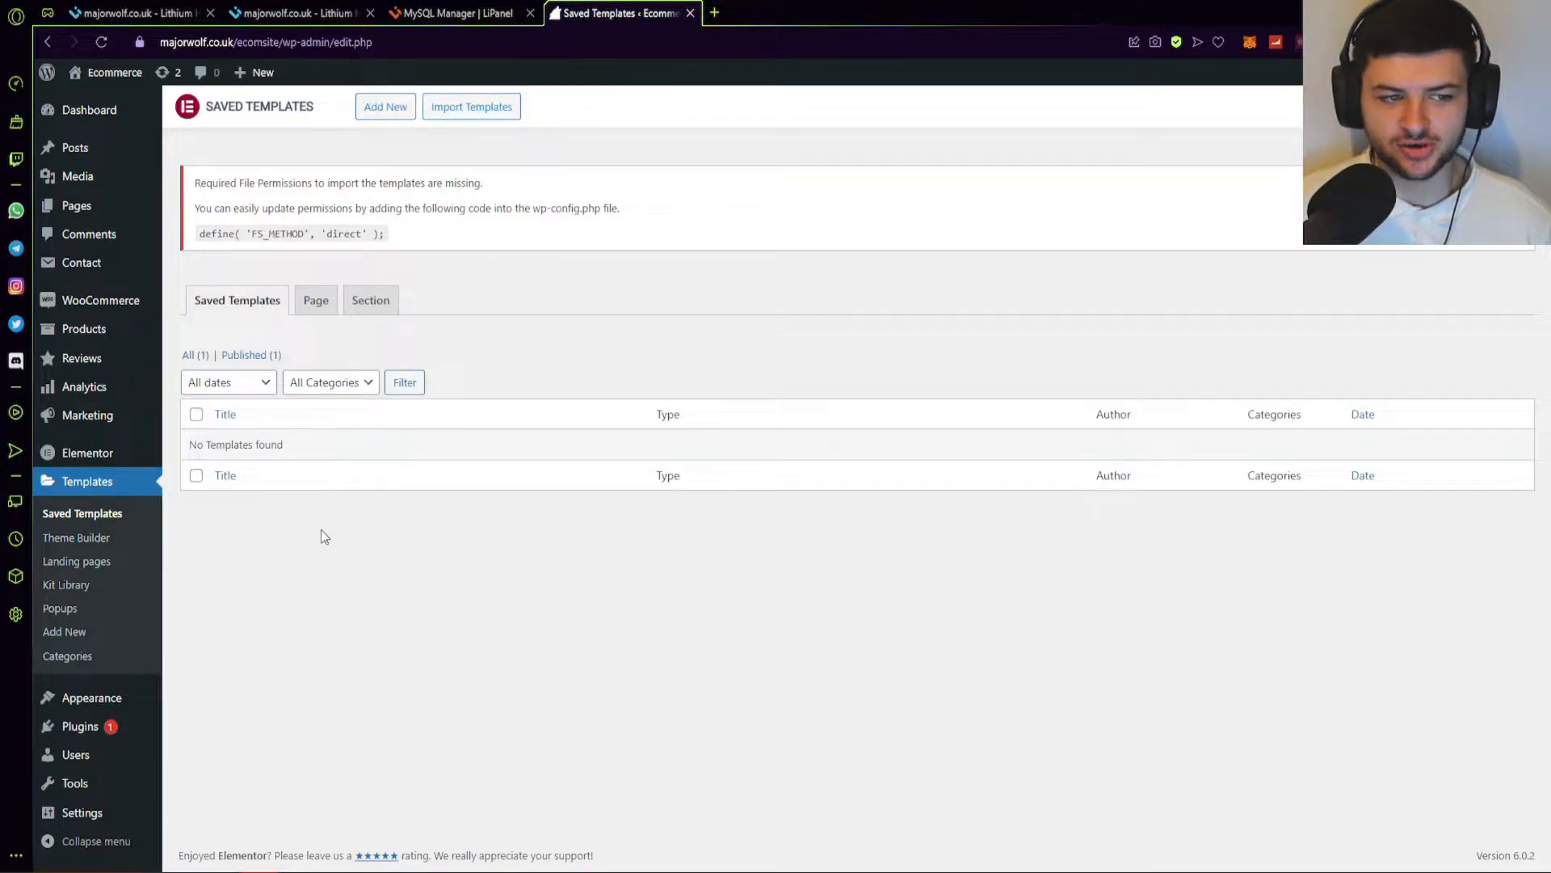
left_click(385, 107)
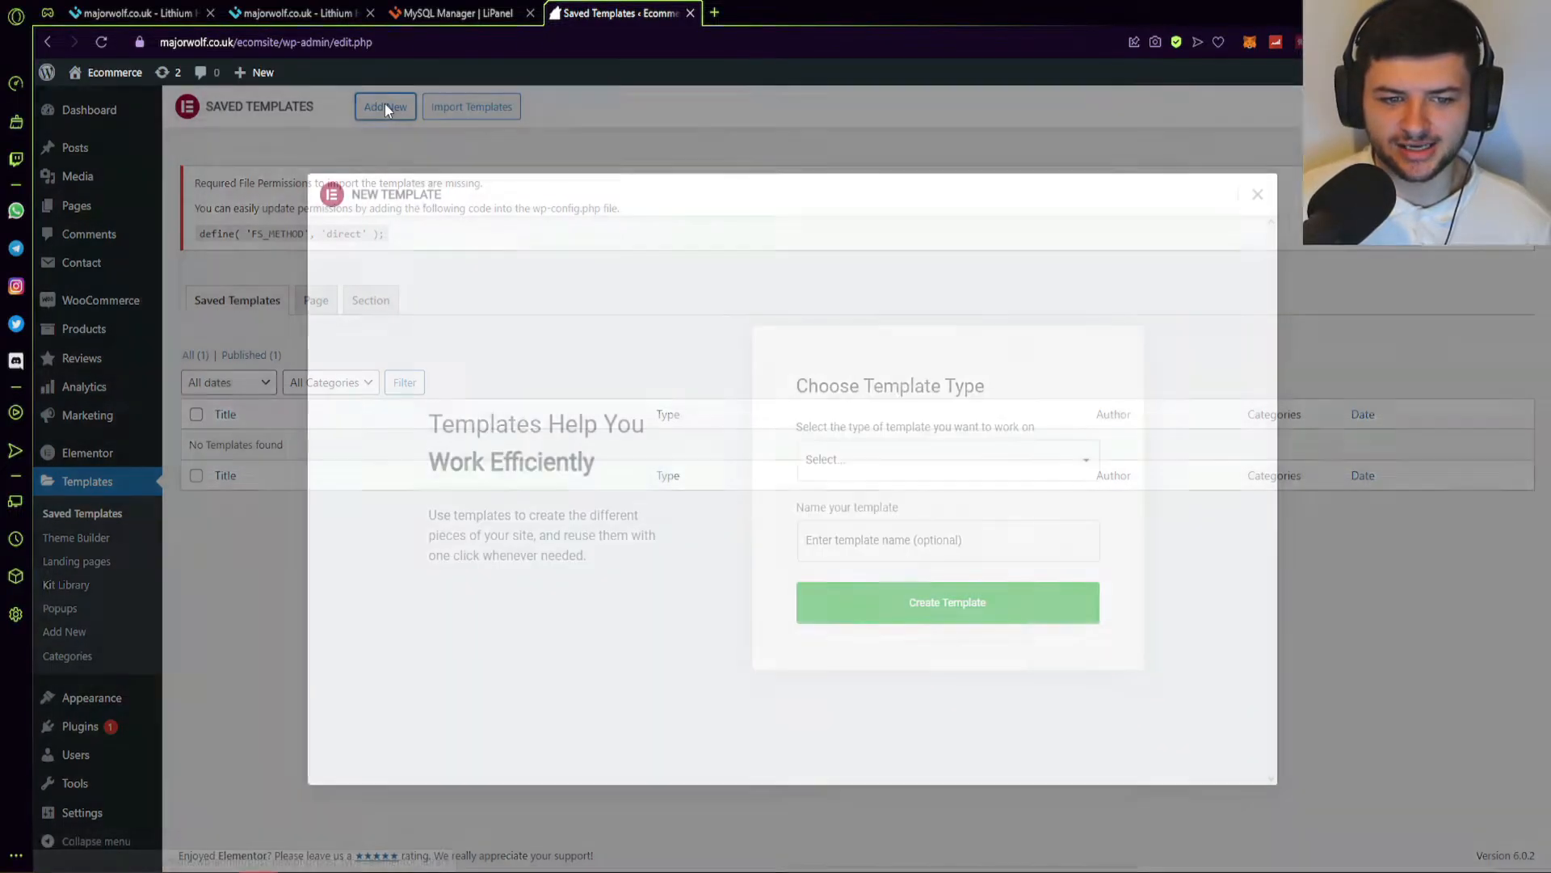
left_click(385, 103)
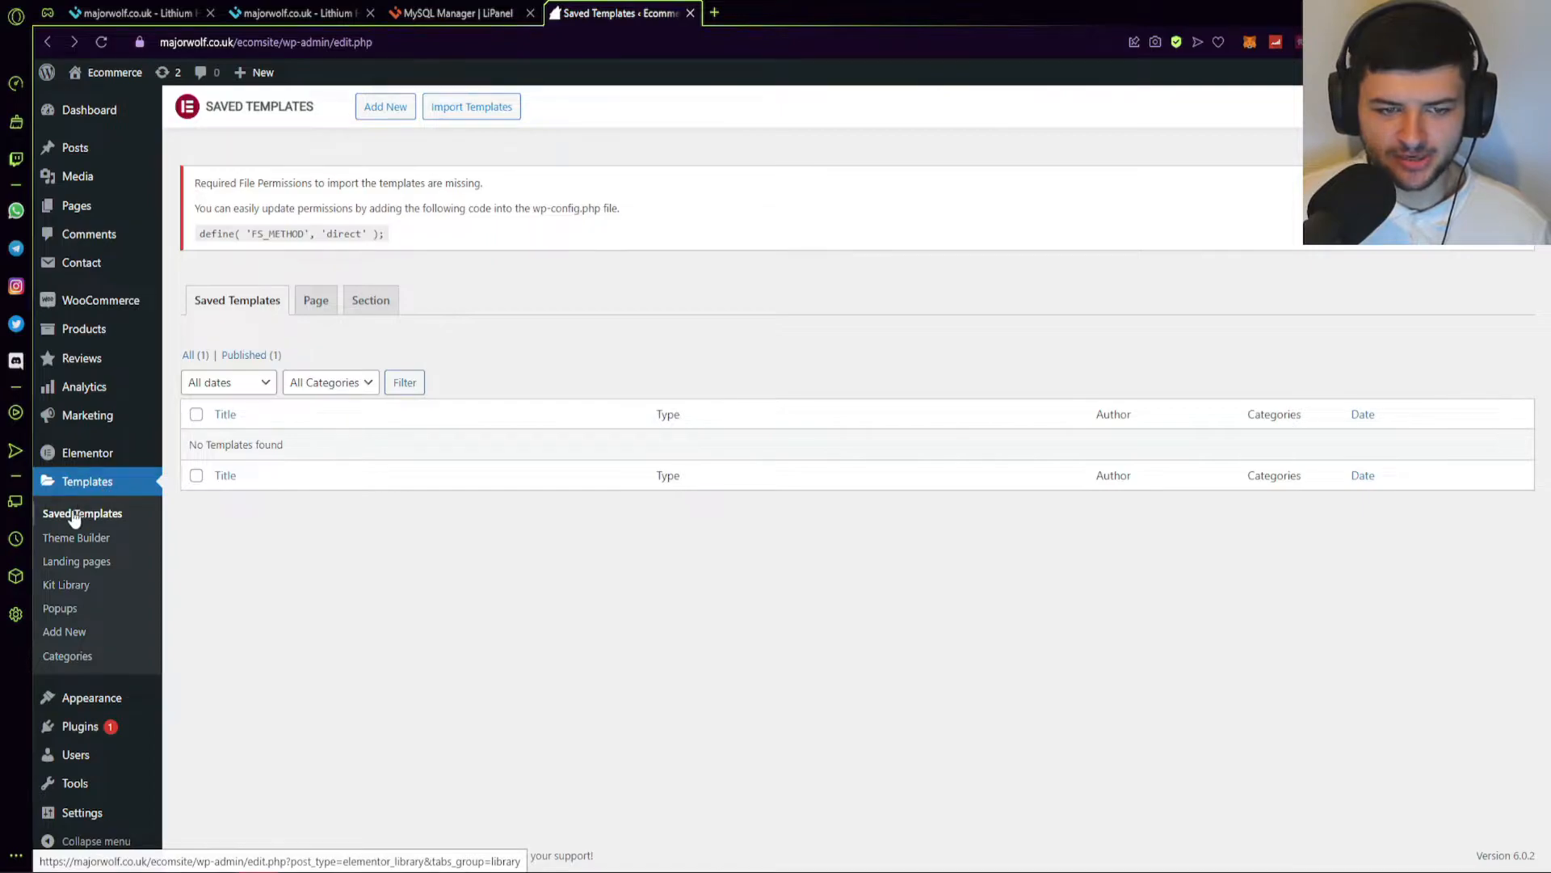
Return to Installed Plugins and open the Starter Templates library via See Library.
mouse_move(92, 468)
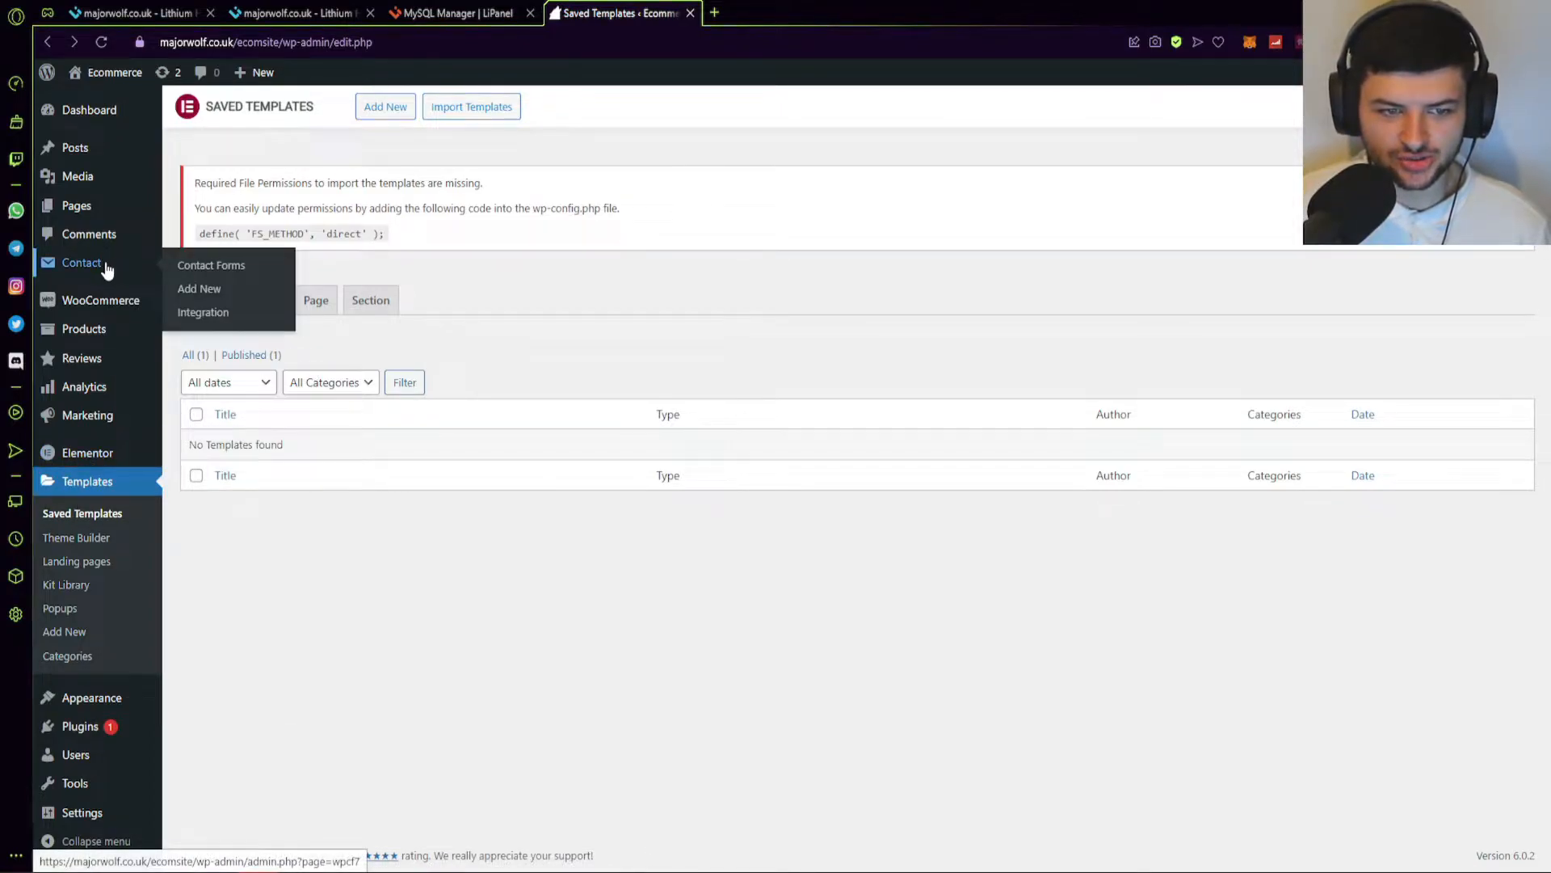
left_click(85, 726)
left_click(248, 568)
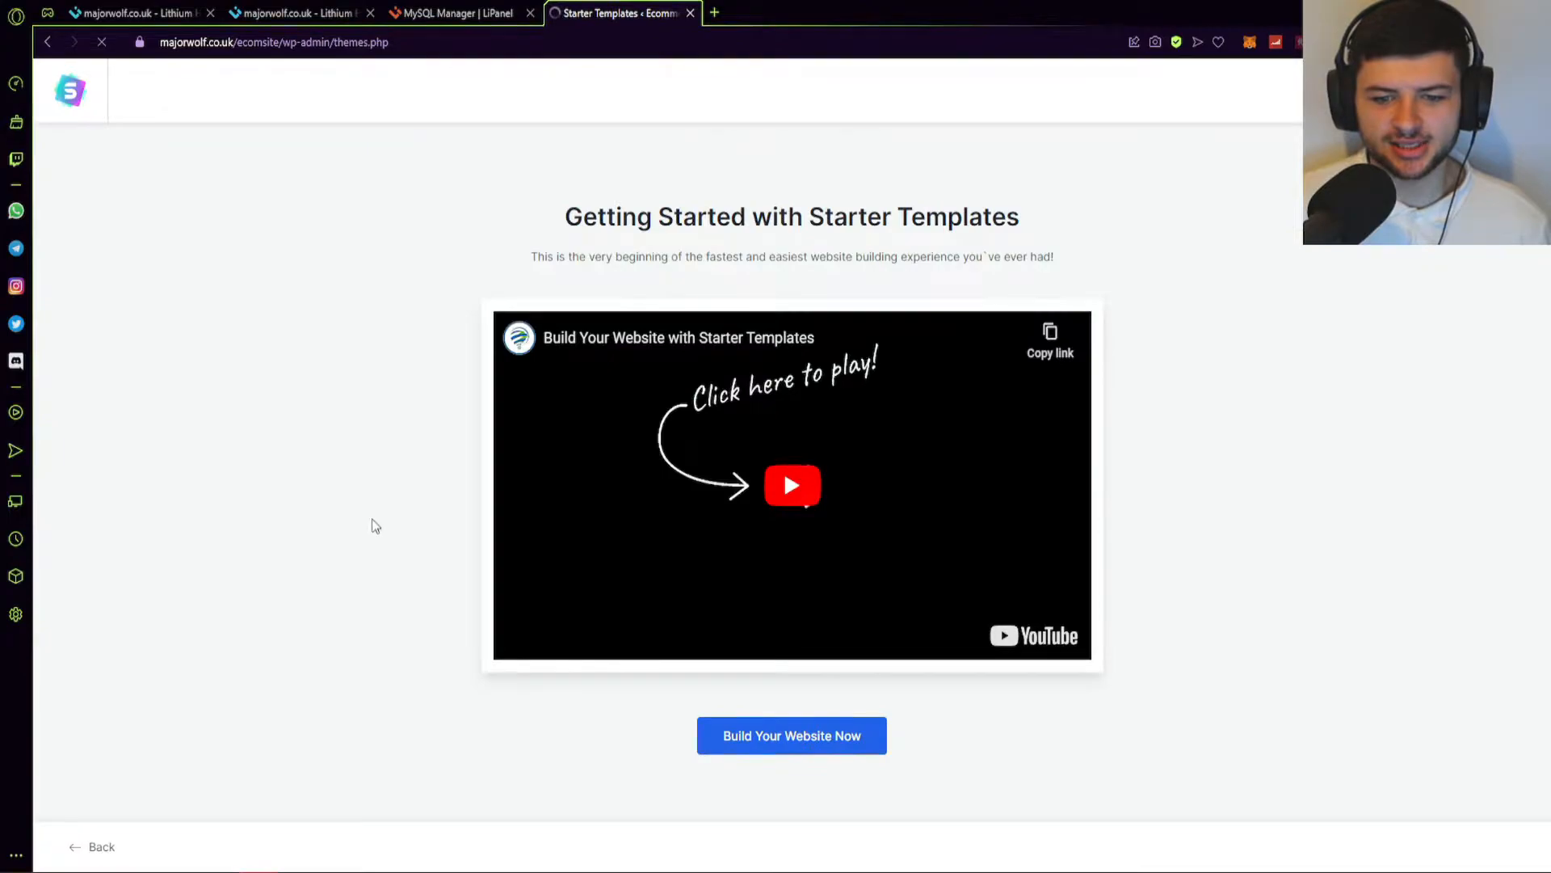
Choose Build Your Website Now with Elementor, then filter the template grid to E-Commerce.
left_click(779, 740)
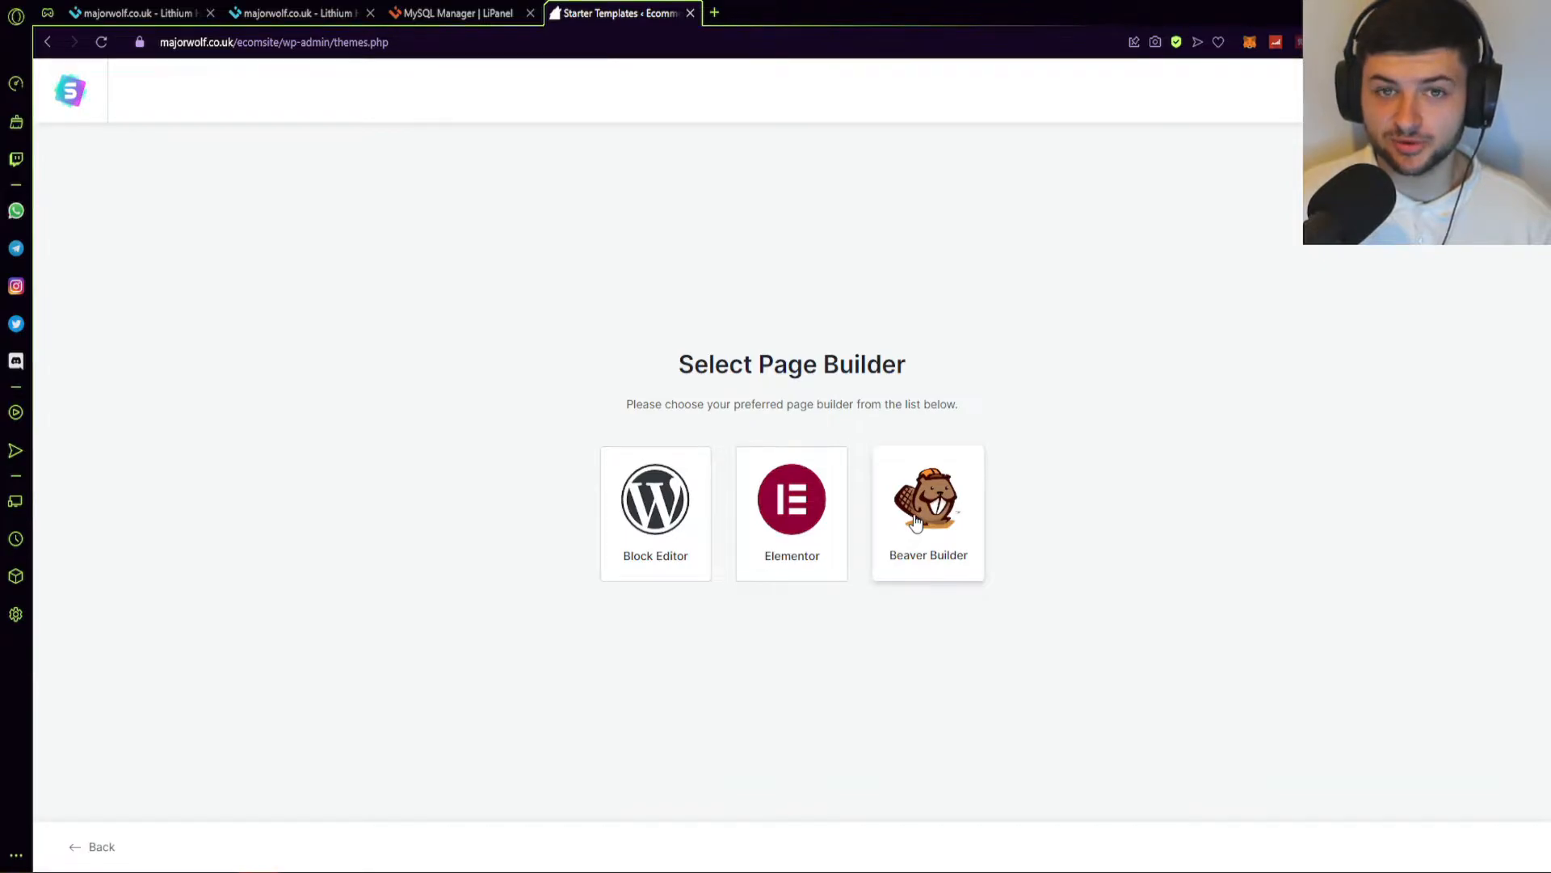
left_click(804, 506)
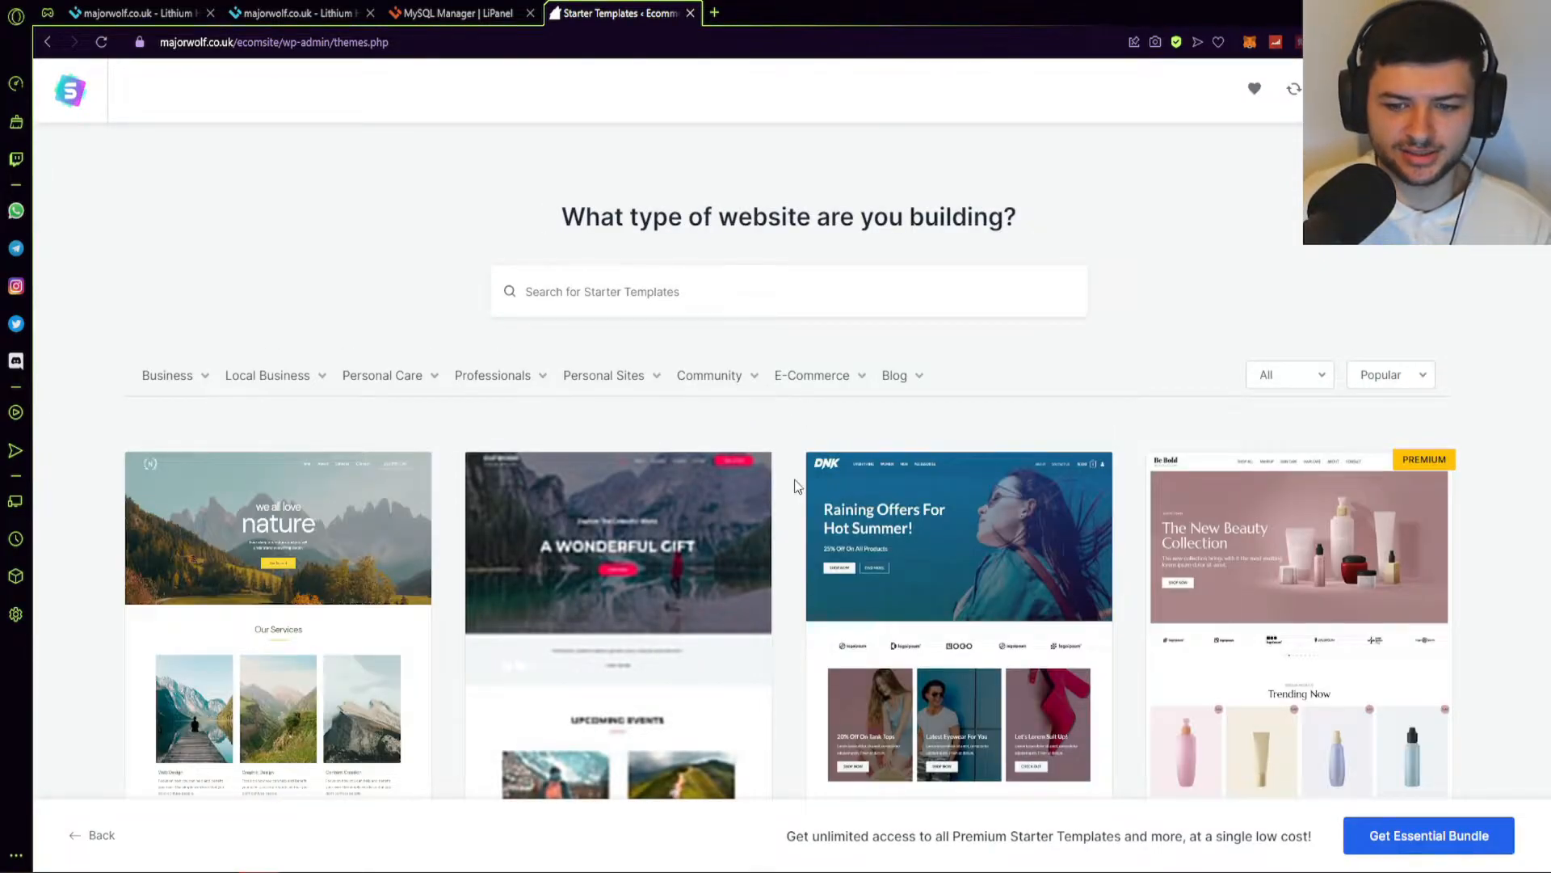
scroll(1131, 421, "down", 7)
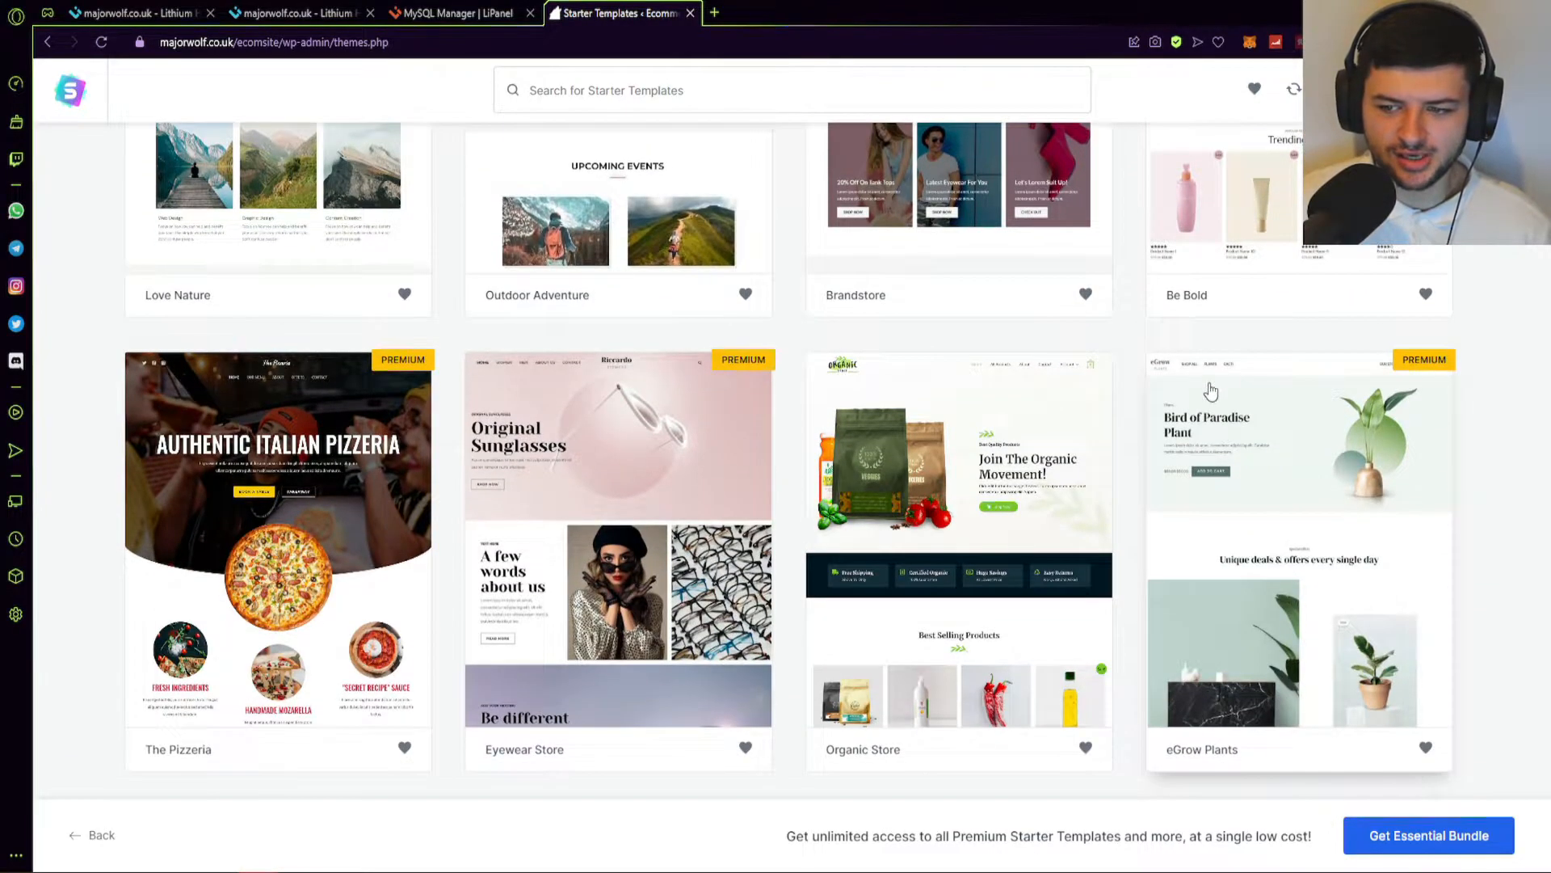
scroll(1196, 380, "down", 2)
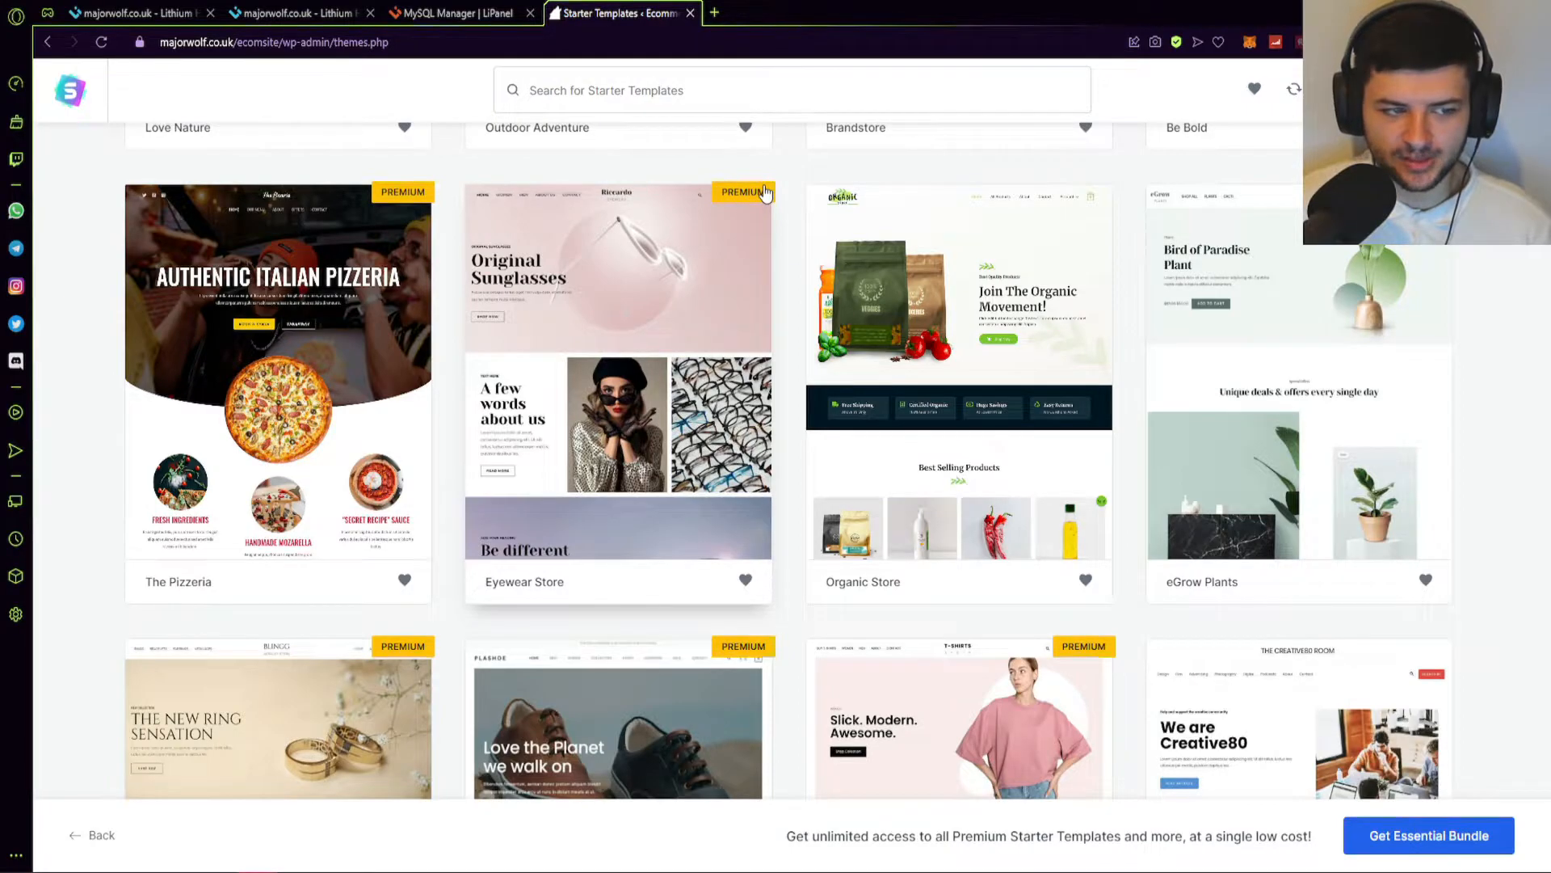
scroll(727, 392, "down", 9)
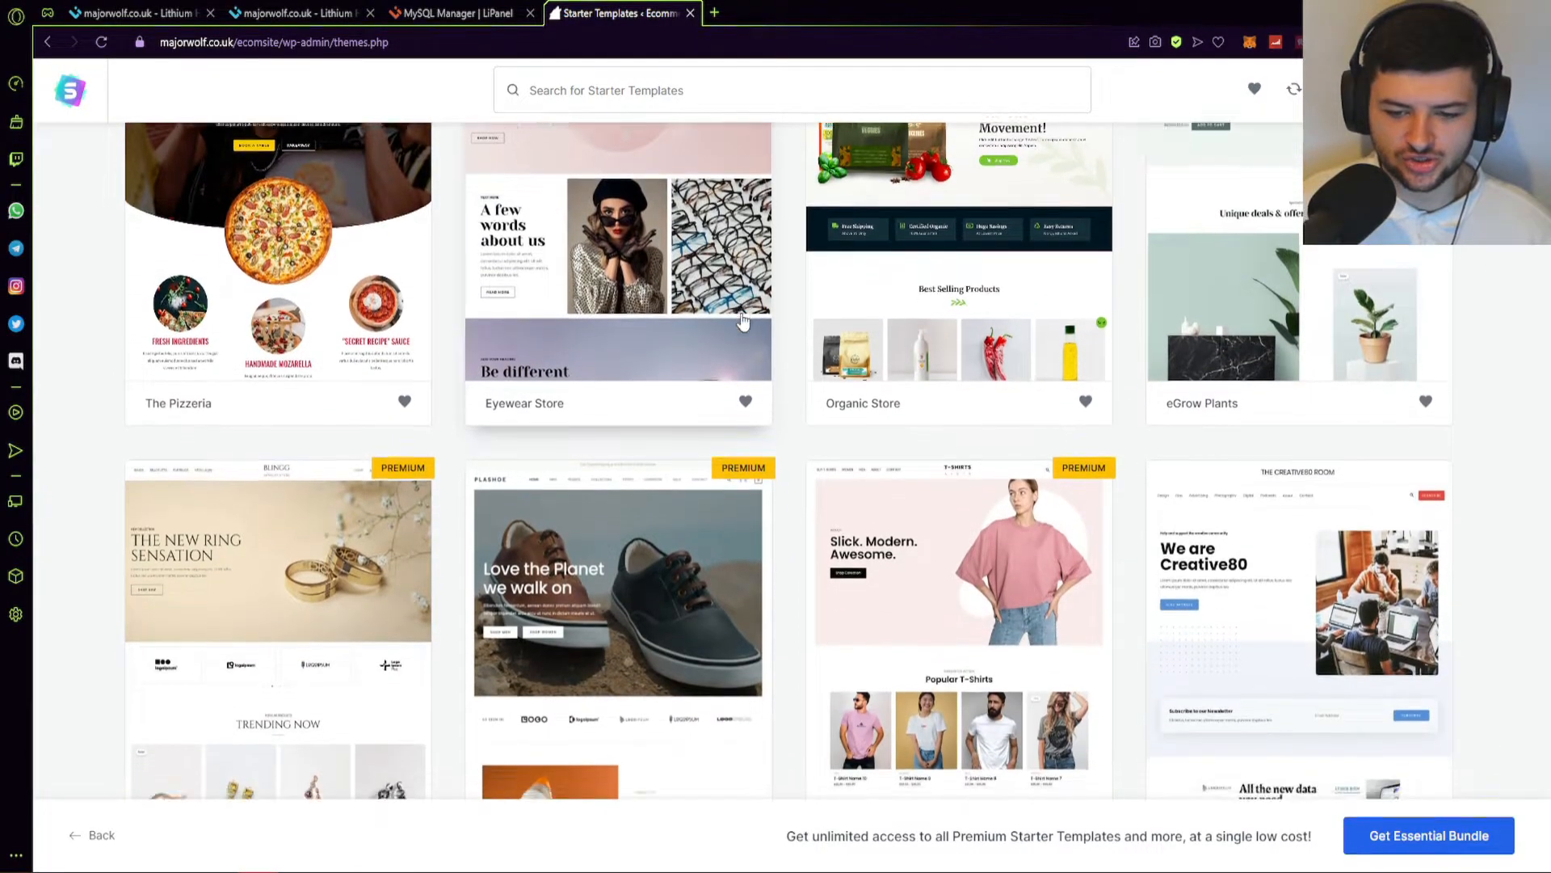
scroll(727, 392, "up", 18)
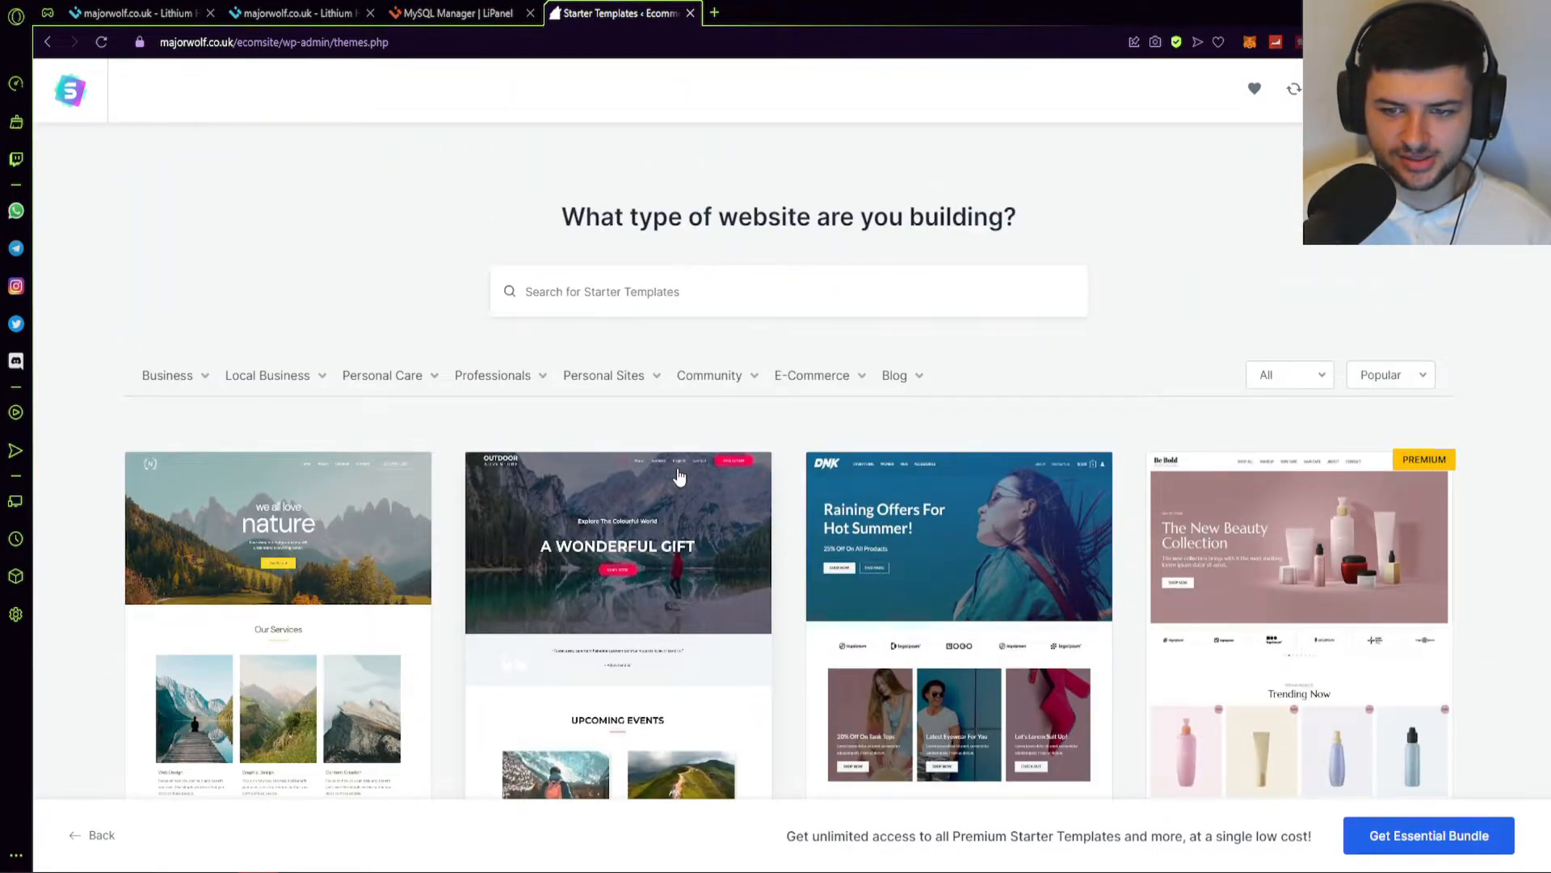
mouse_move(780, 383)
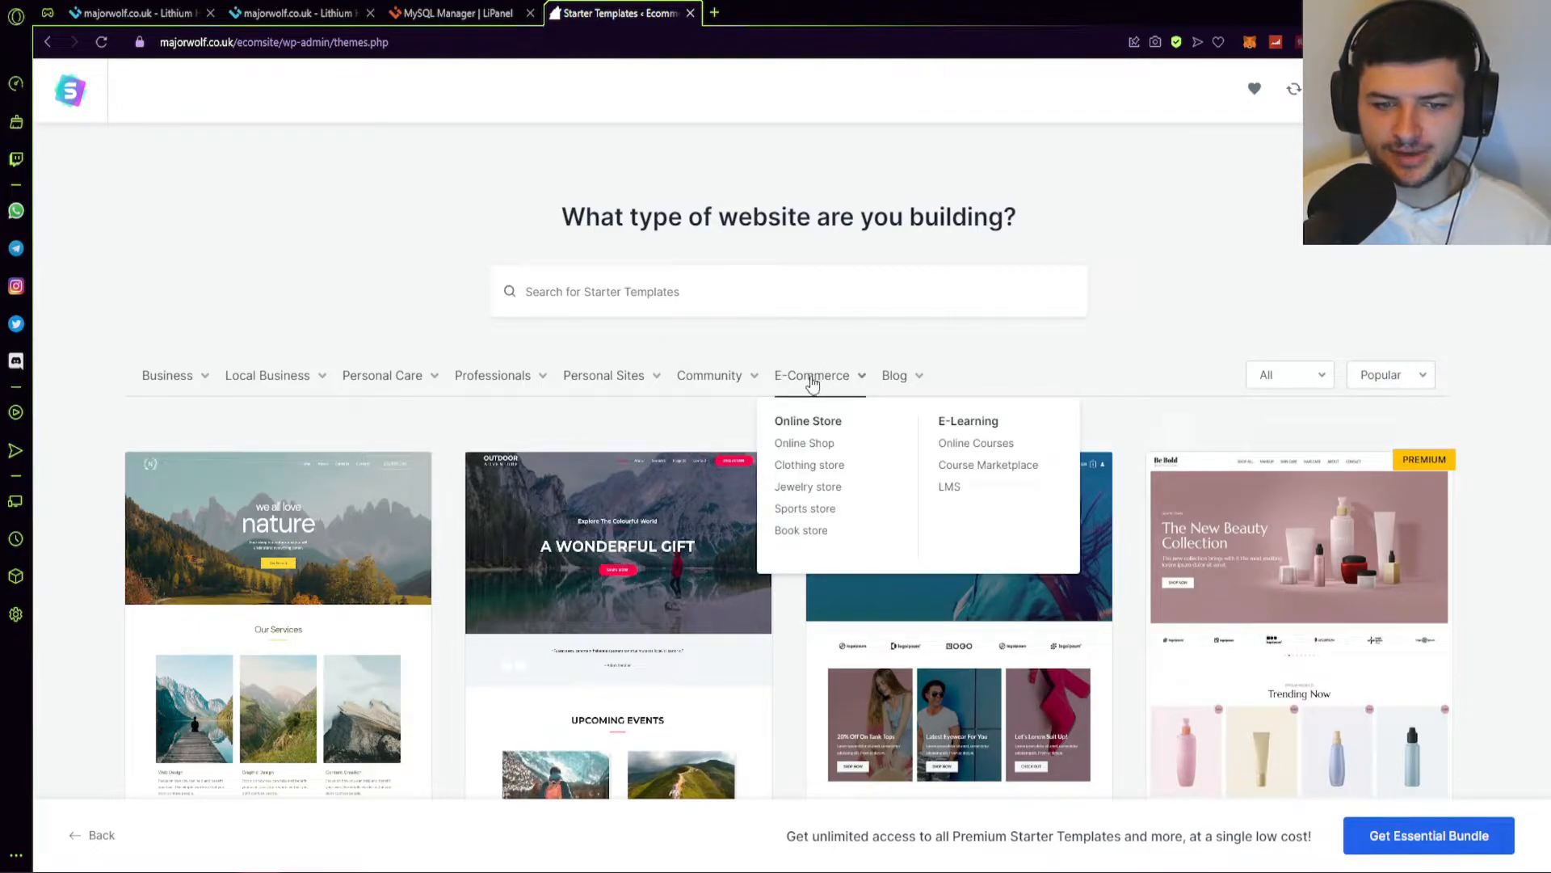
left_click(812, 381)
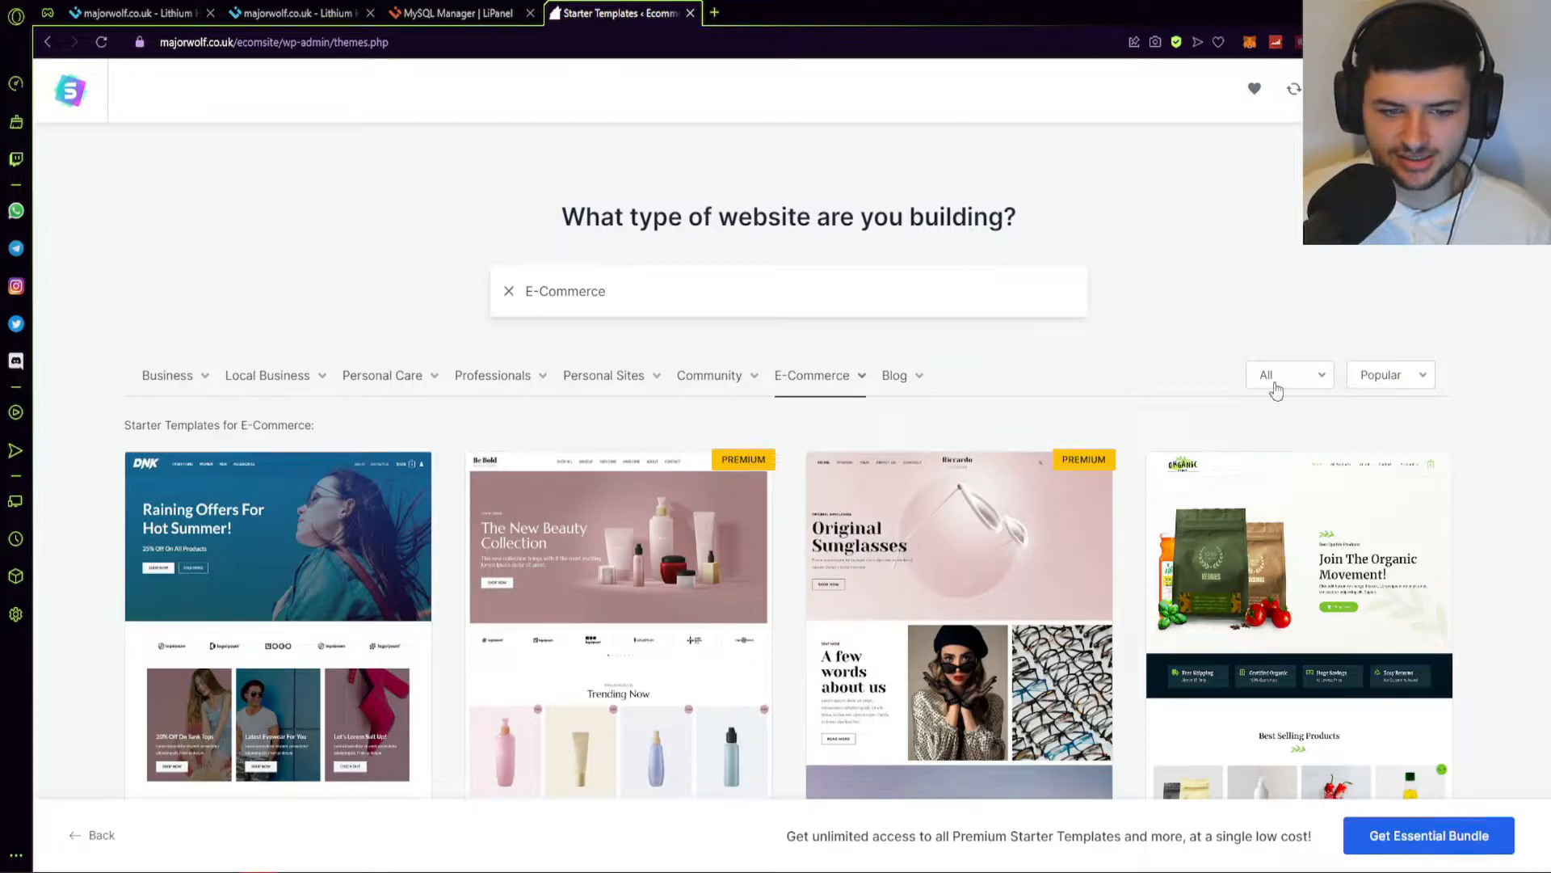
Browse the E-Commerce templates and check the sort order and free/premium filters.
scroll(1342, 380, "down", 4)
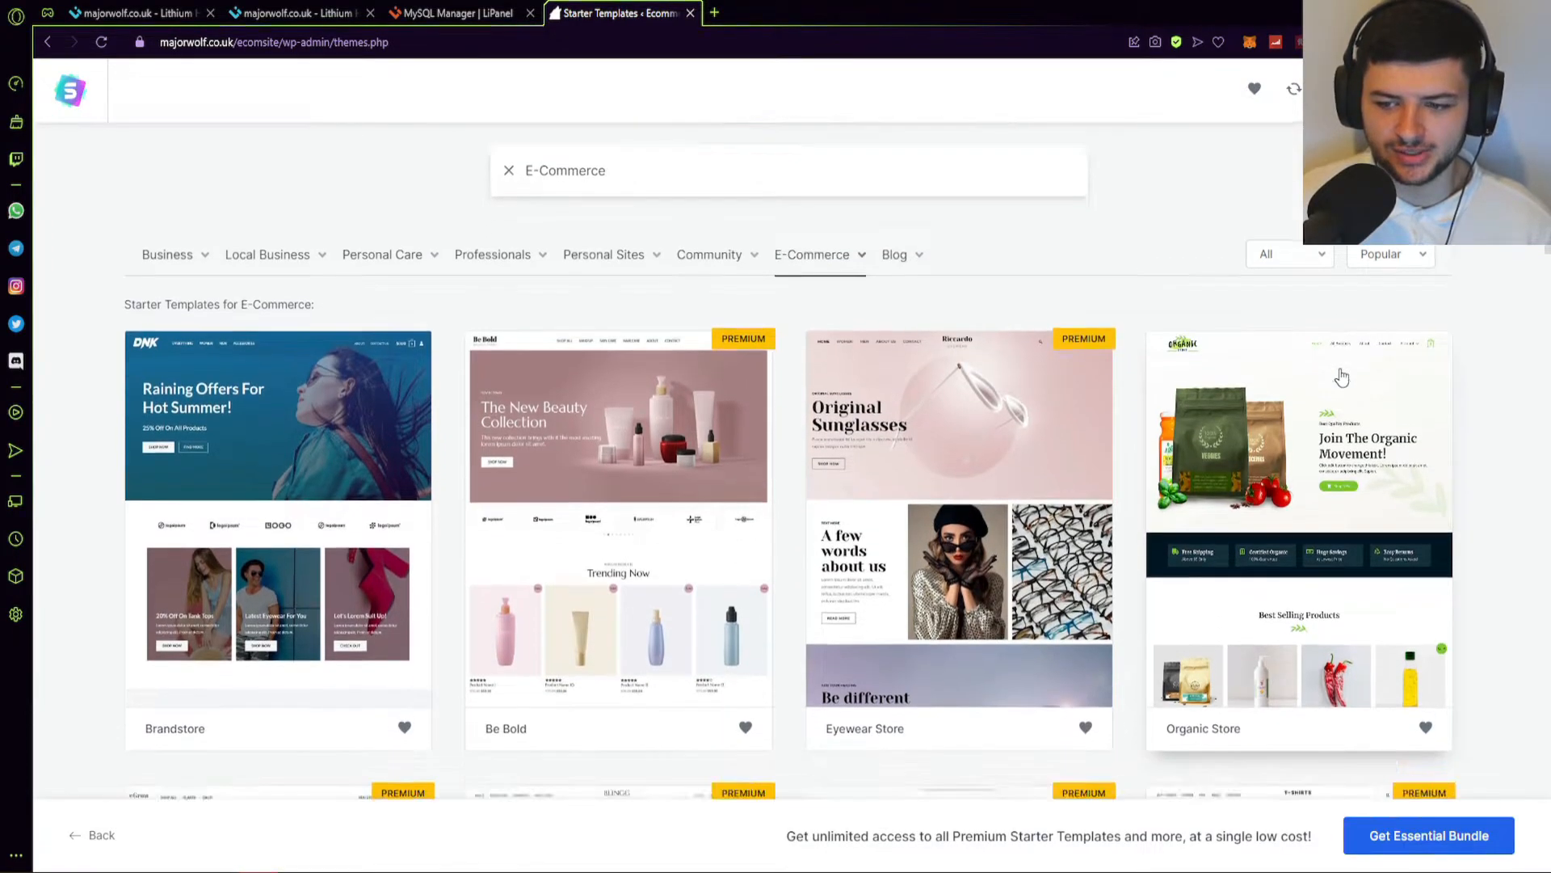
scroll(1342, 382, "down", 5)
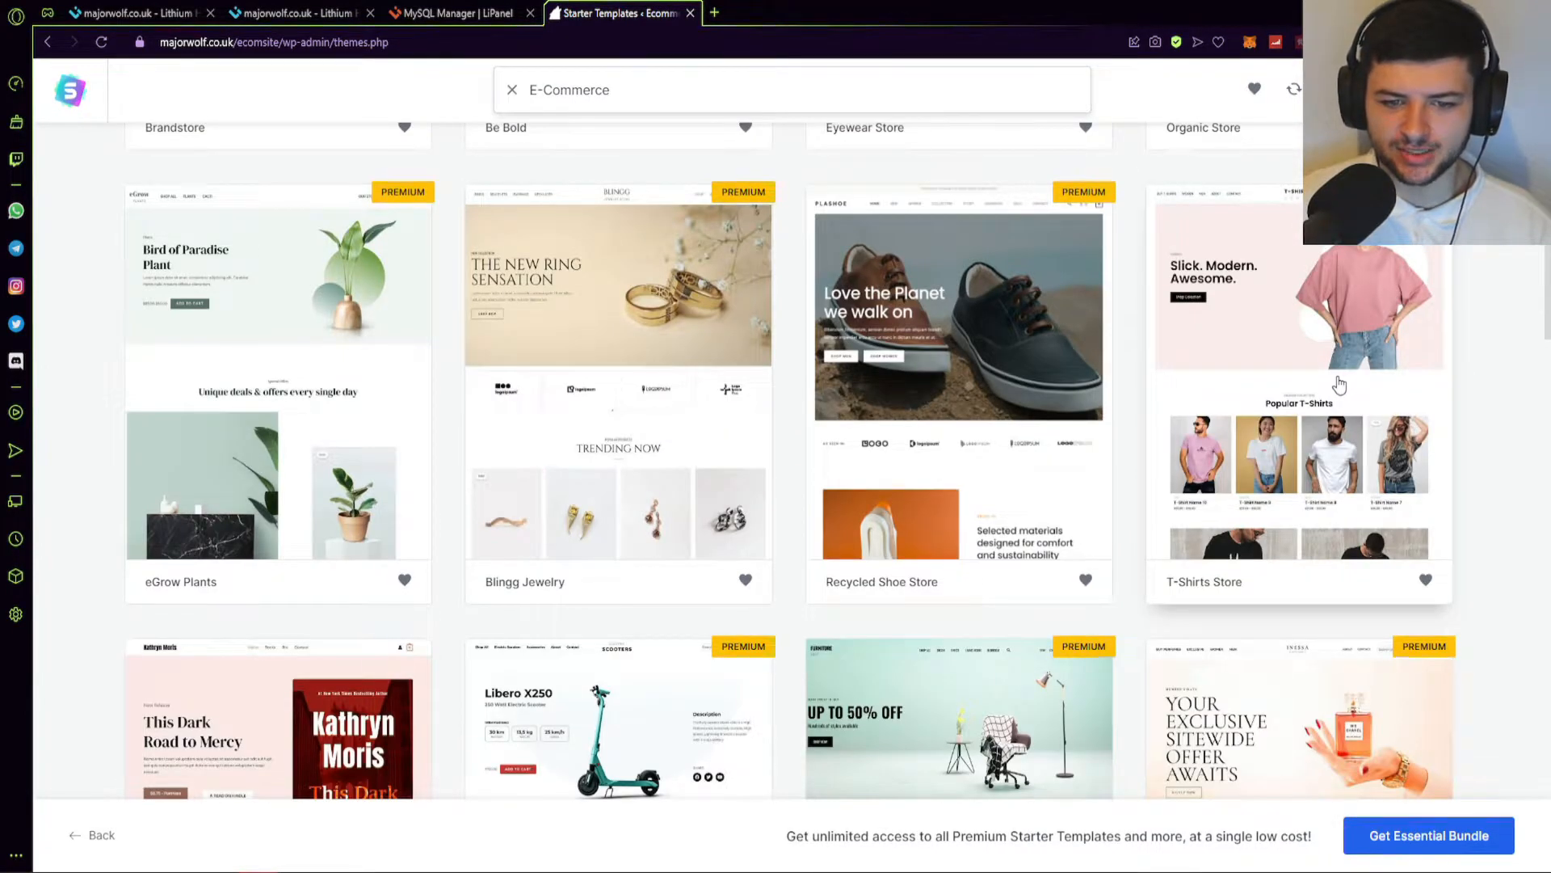
scroll(1339, 383, "down", 8)
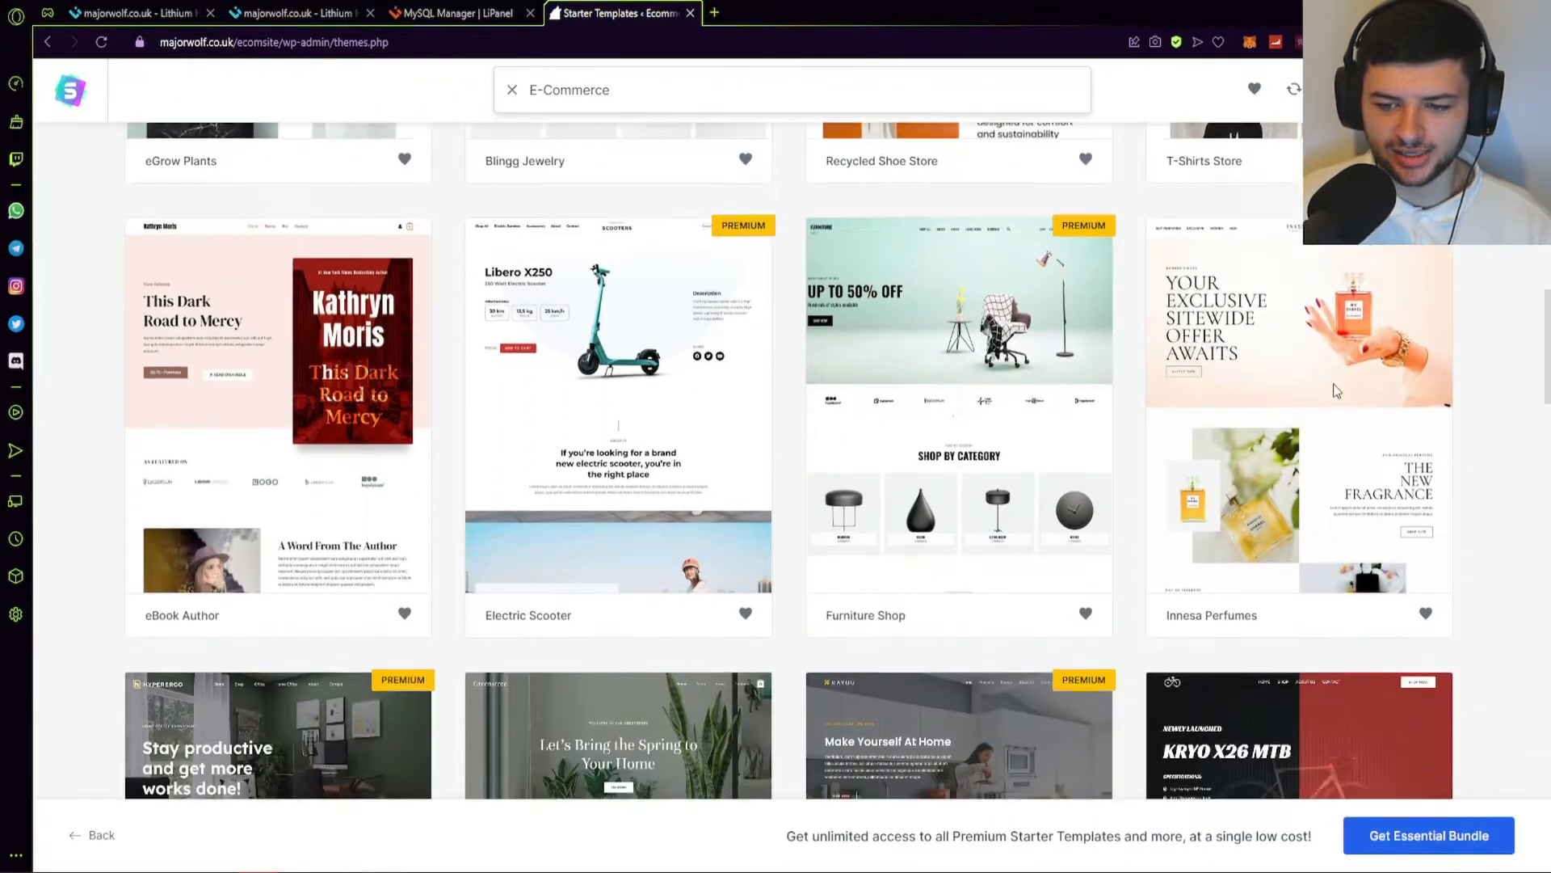
scroll(1335, 394, "down", 2)
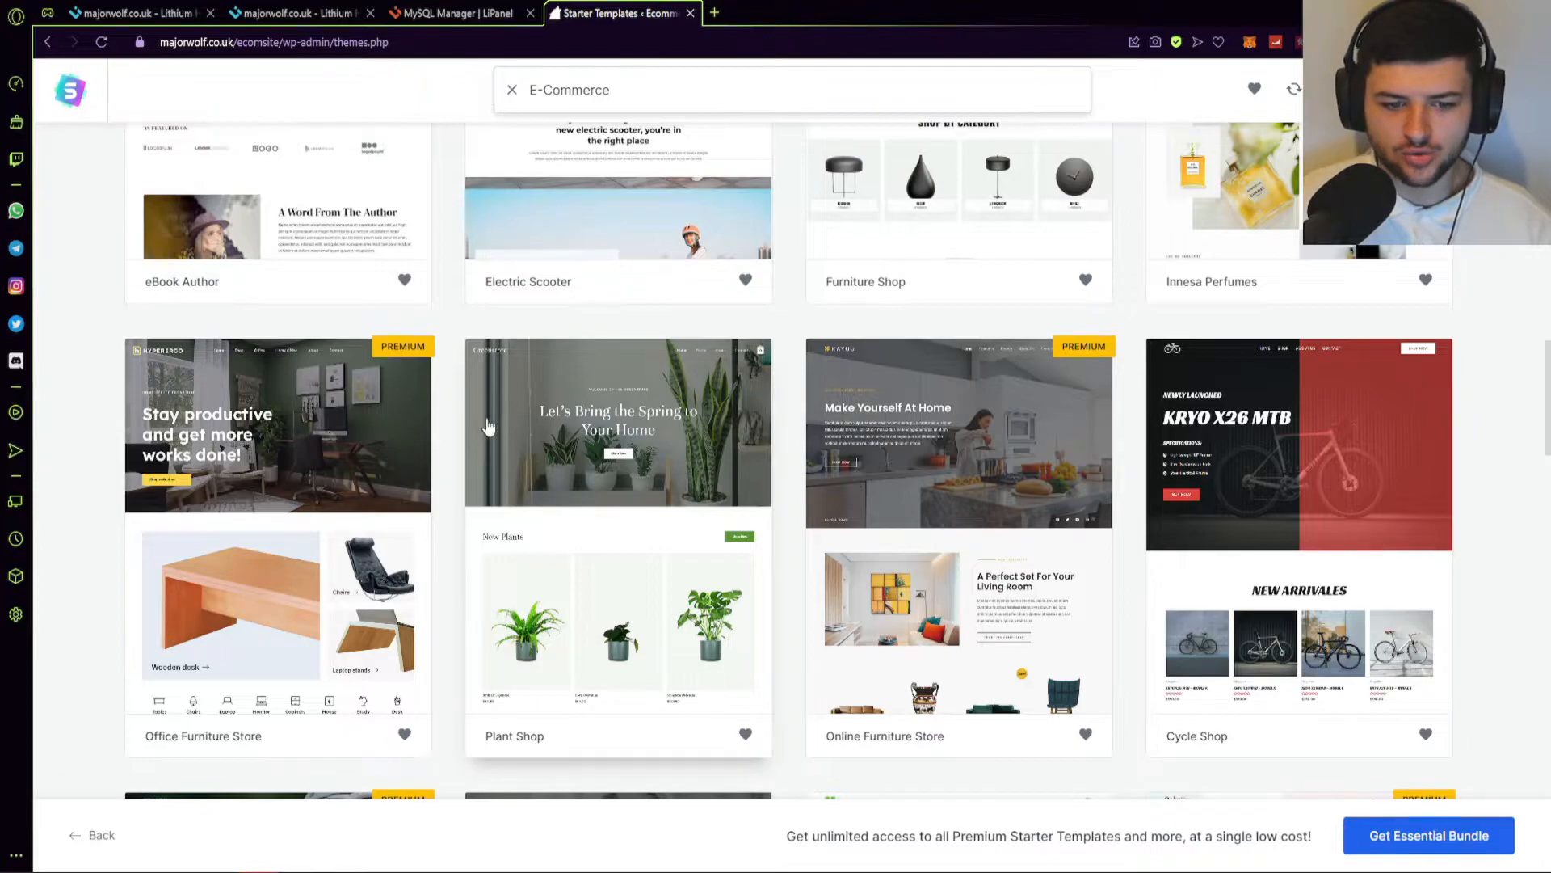
scroll(513, 416, "down", 3)
scroll(220, 334, "down", 4)
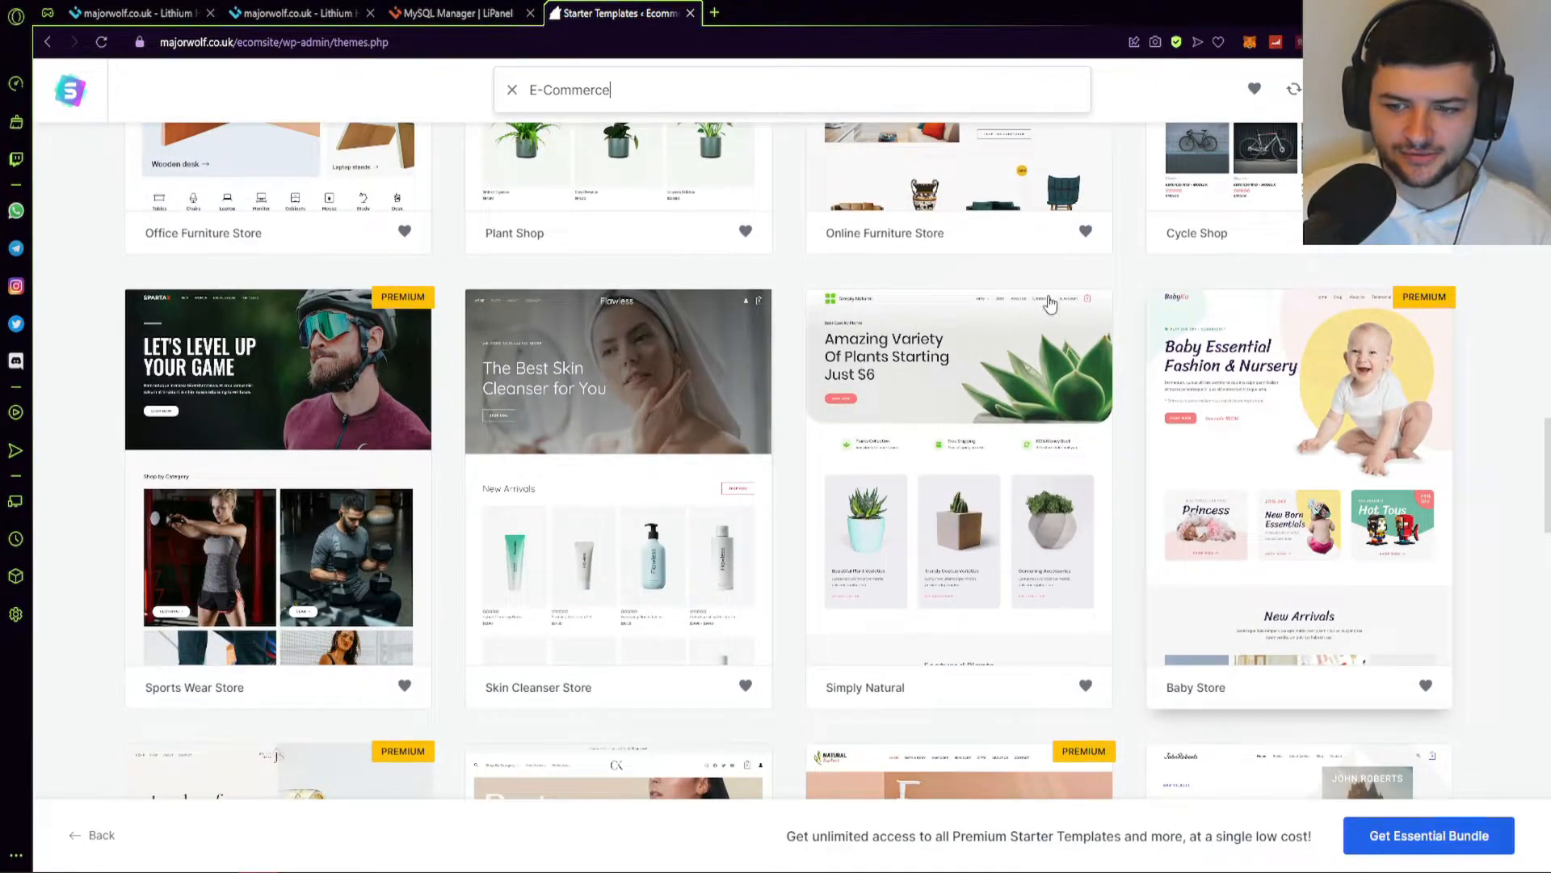
scroll(1010, 311, "down", 5)
scroll(981, 281, "down", 2)
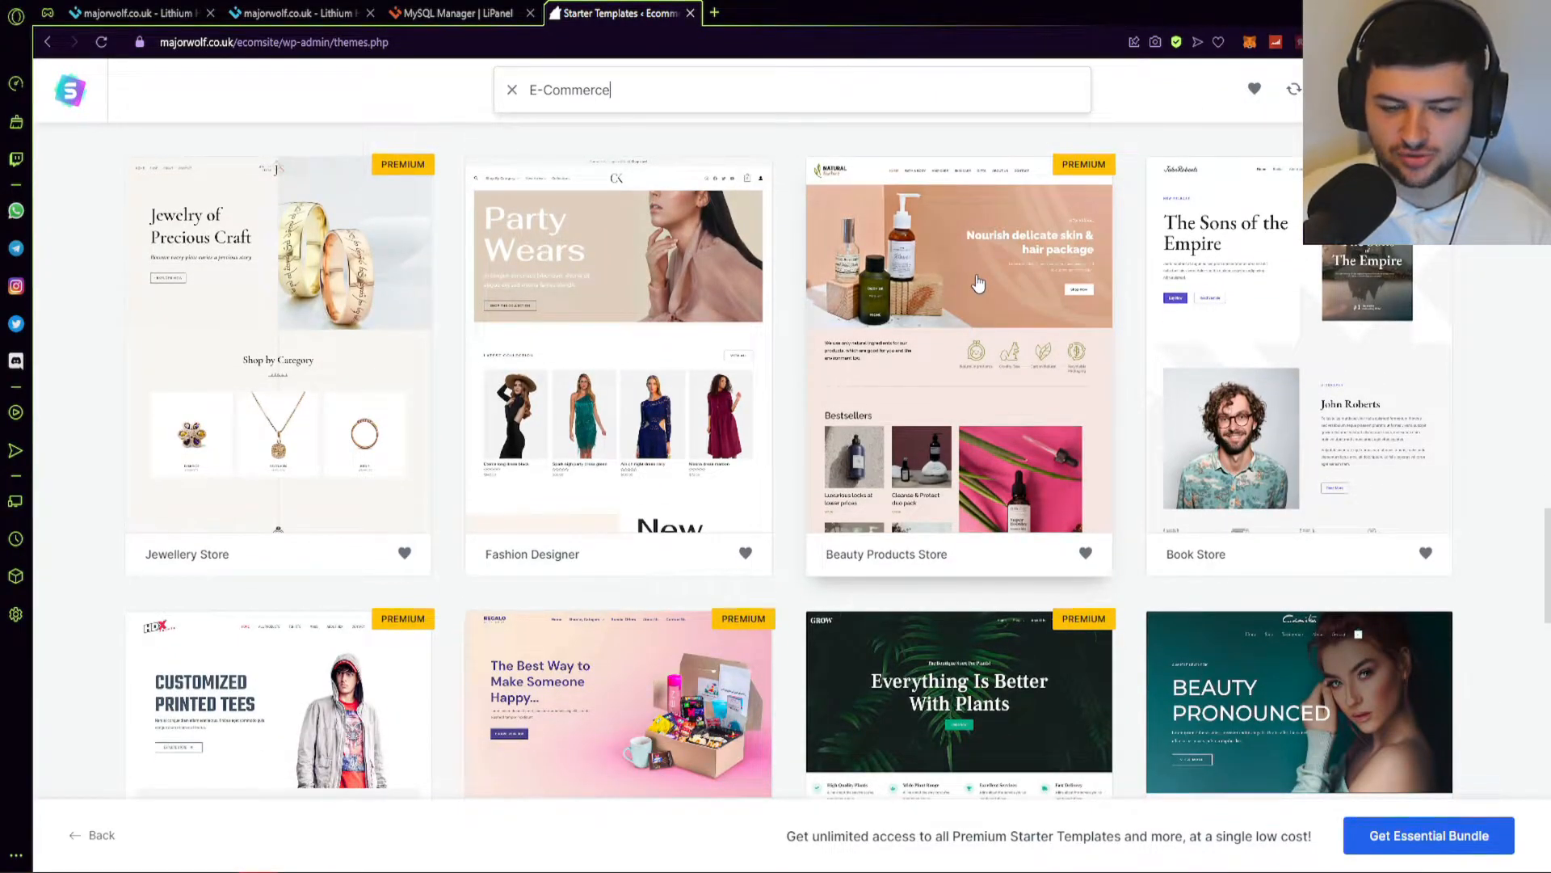
scroll(974, 281, "down", 4)
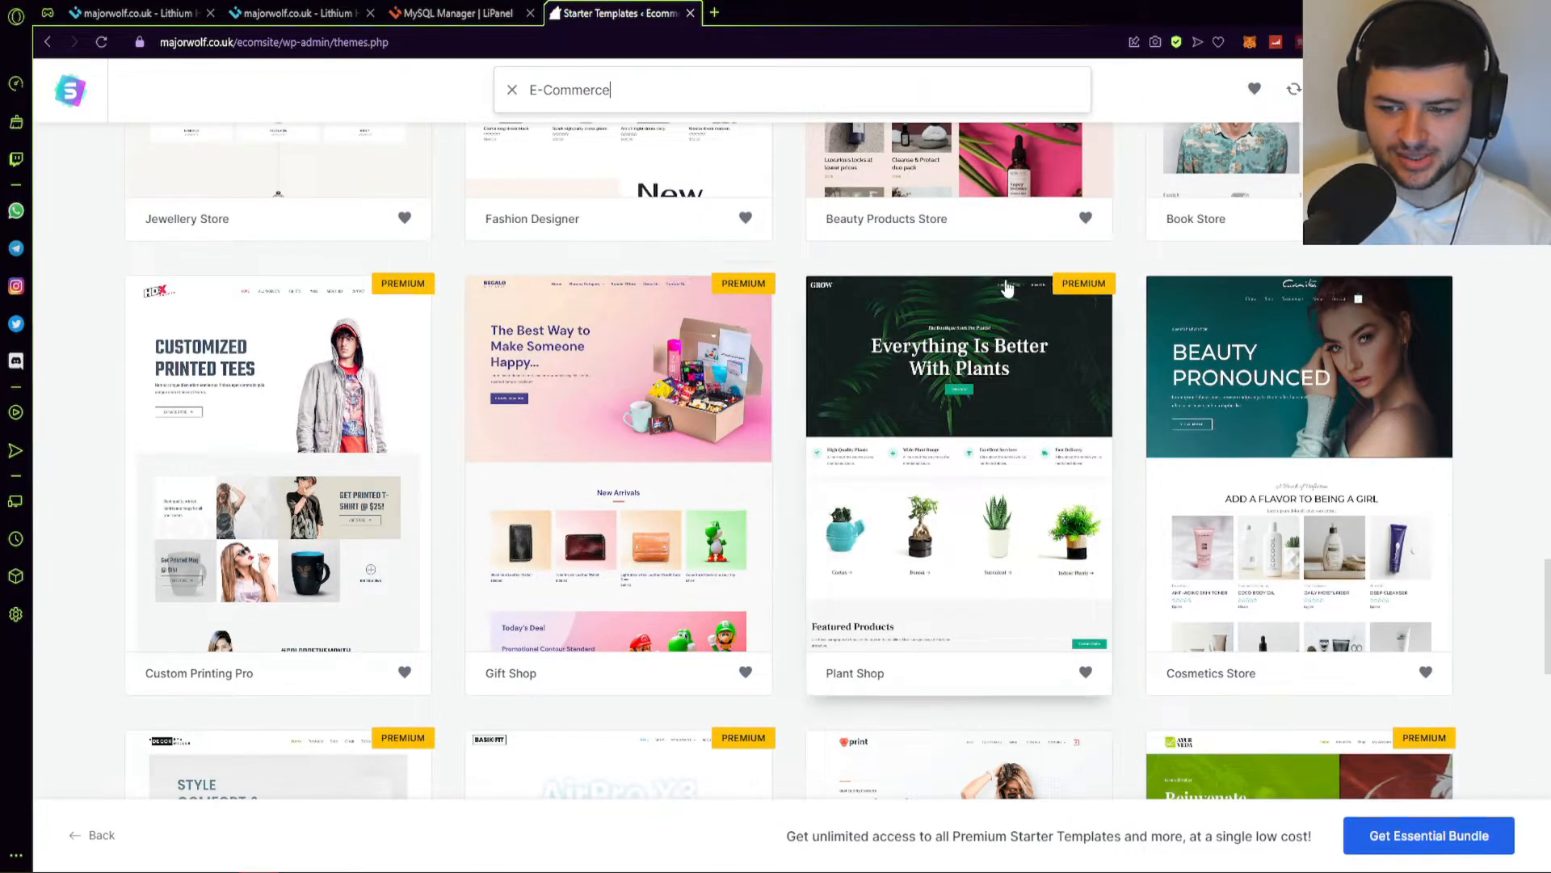
scroll(1010, 289, "down", 3)
scroll(1529, 404, "up", 8)
scroll(1530, 404, "up", 15)
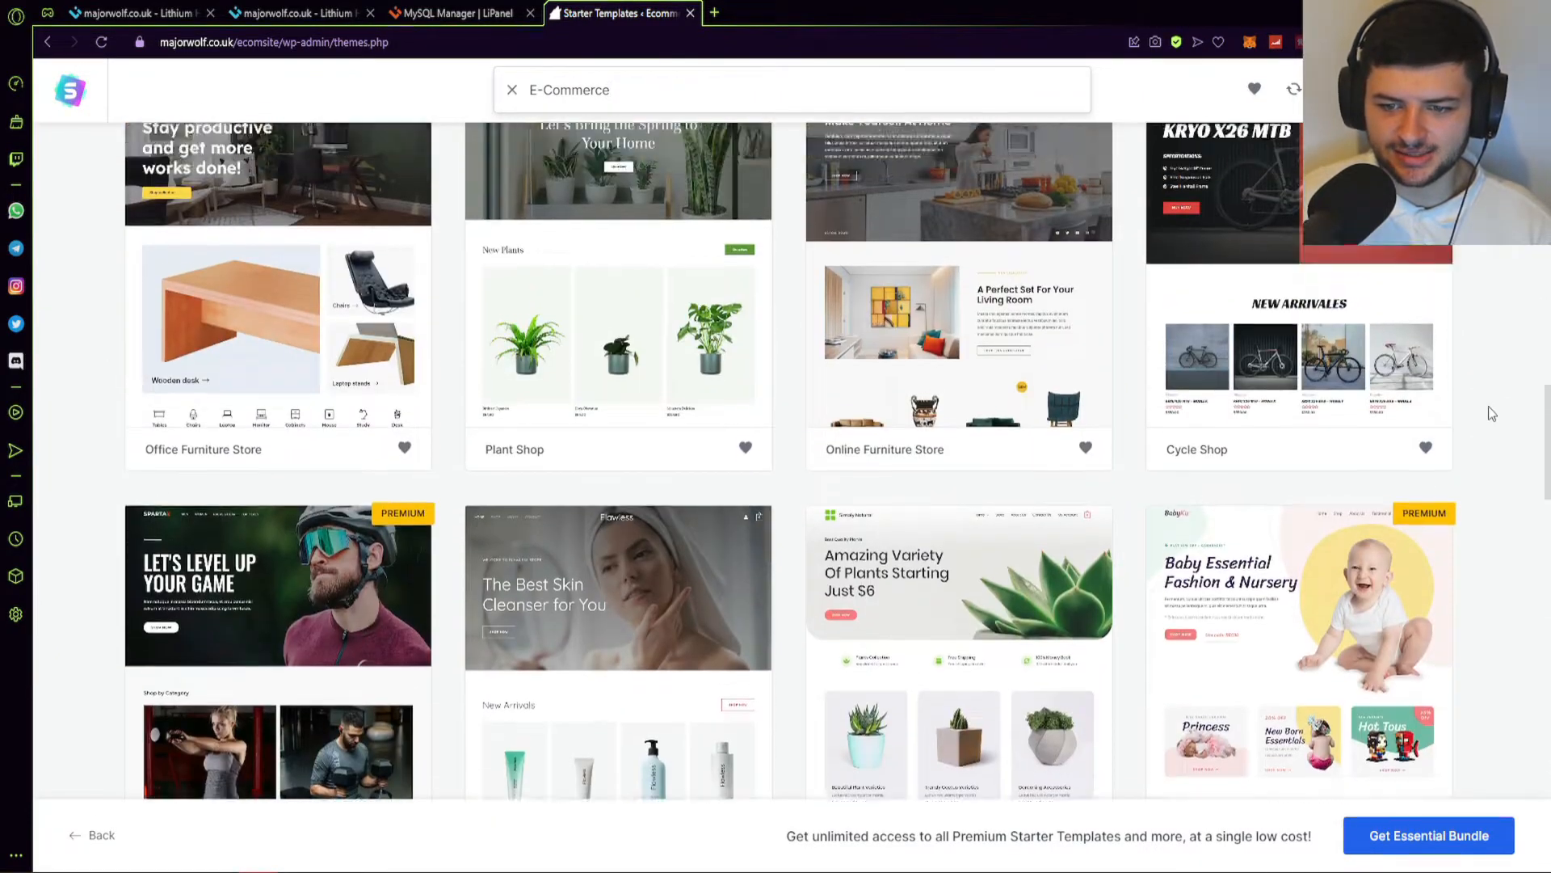
left_click(1388, 382)
left_click(1388, 382)
left_click(1266, 372)
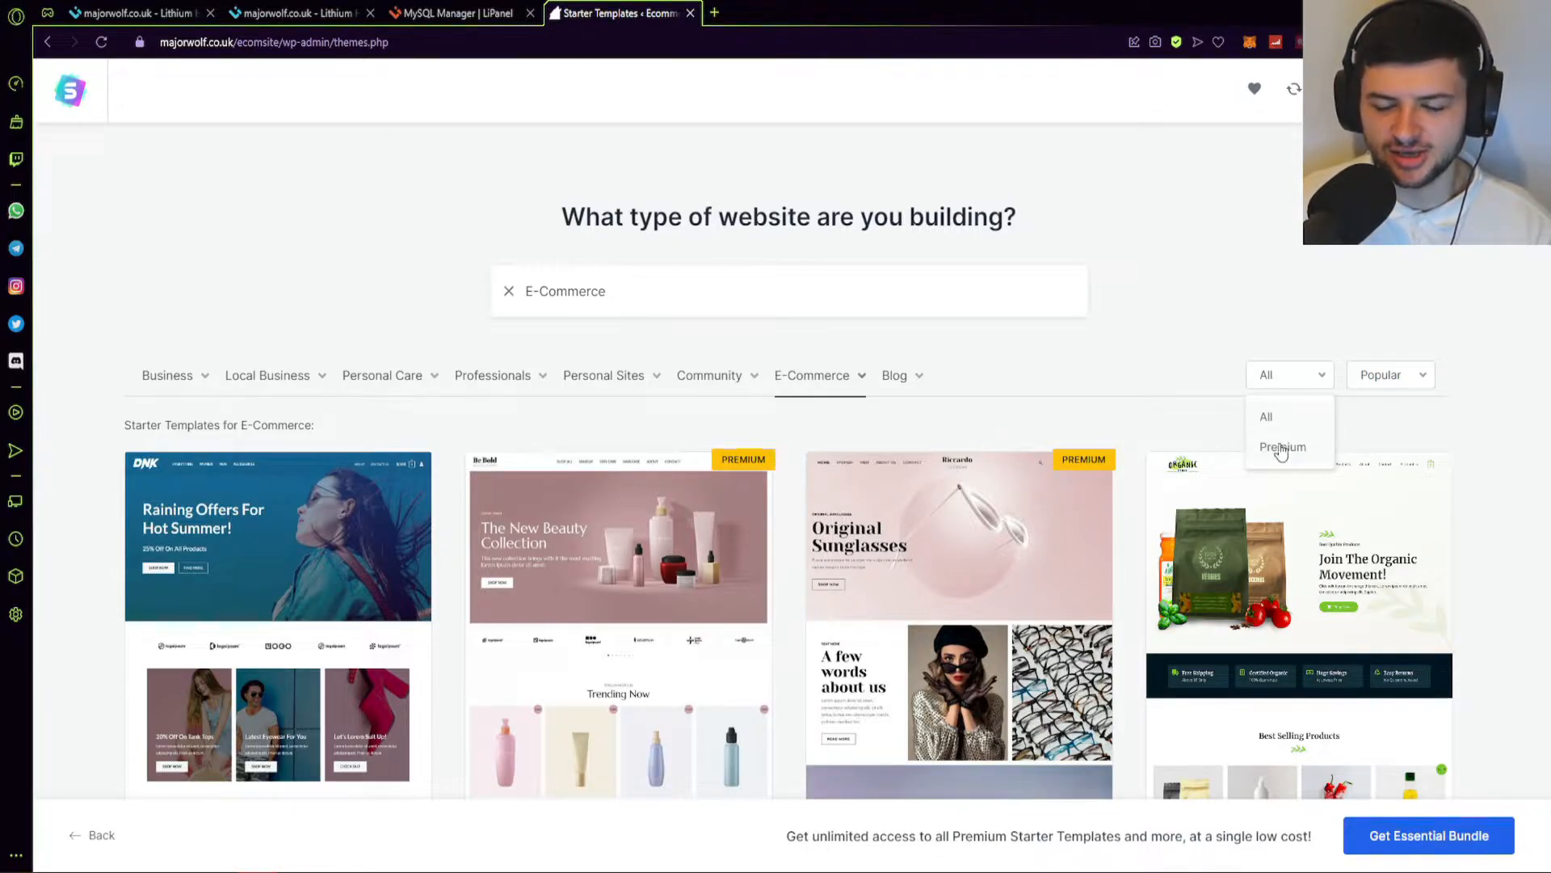
Scroll through the grid again and choose the Fashion Designer template.
scroll(787, 359, "down", 12)
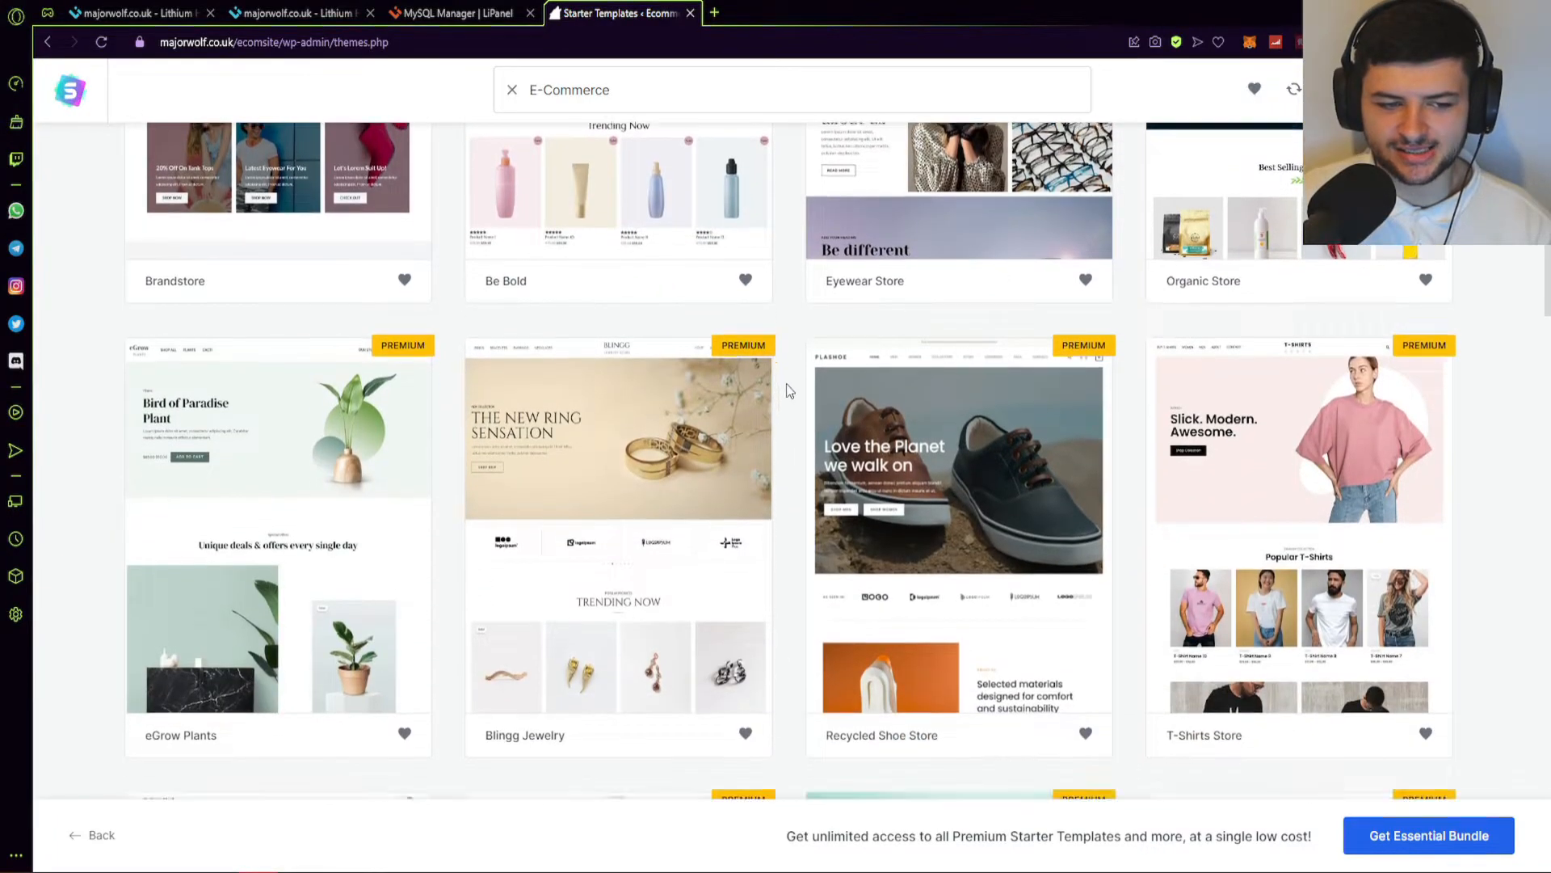
scroll(787, 359, "down", 15)
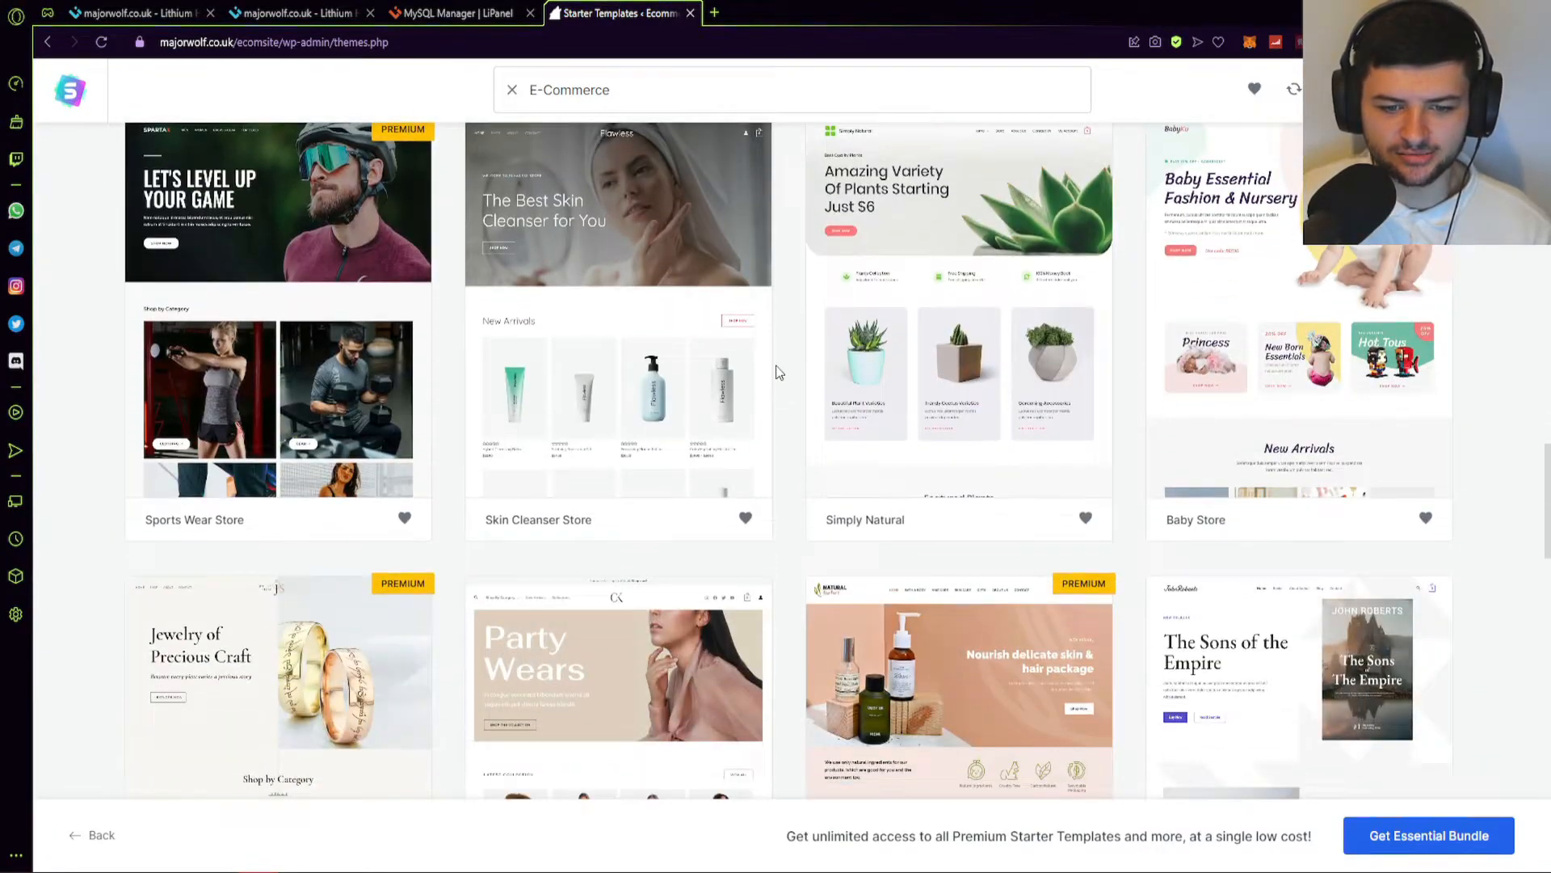
scroll(752, 370, "down", 10)
scroll(737, 444, "up", 6)
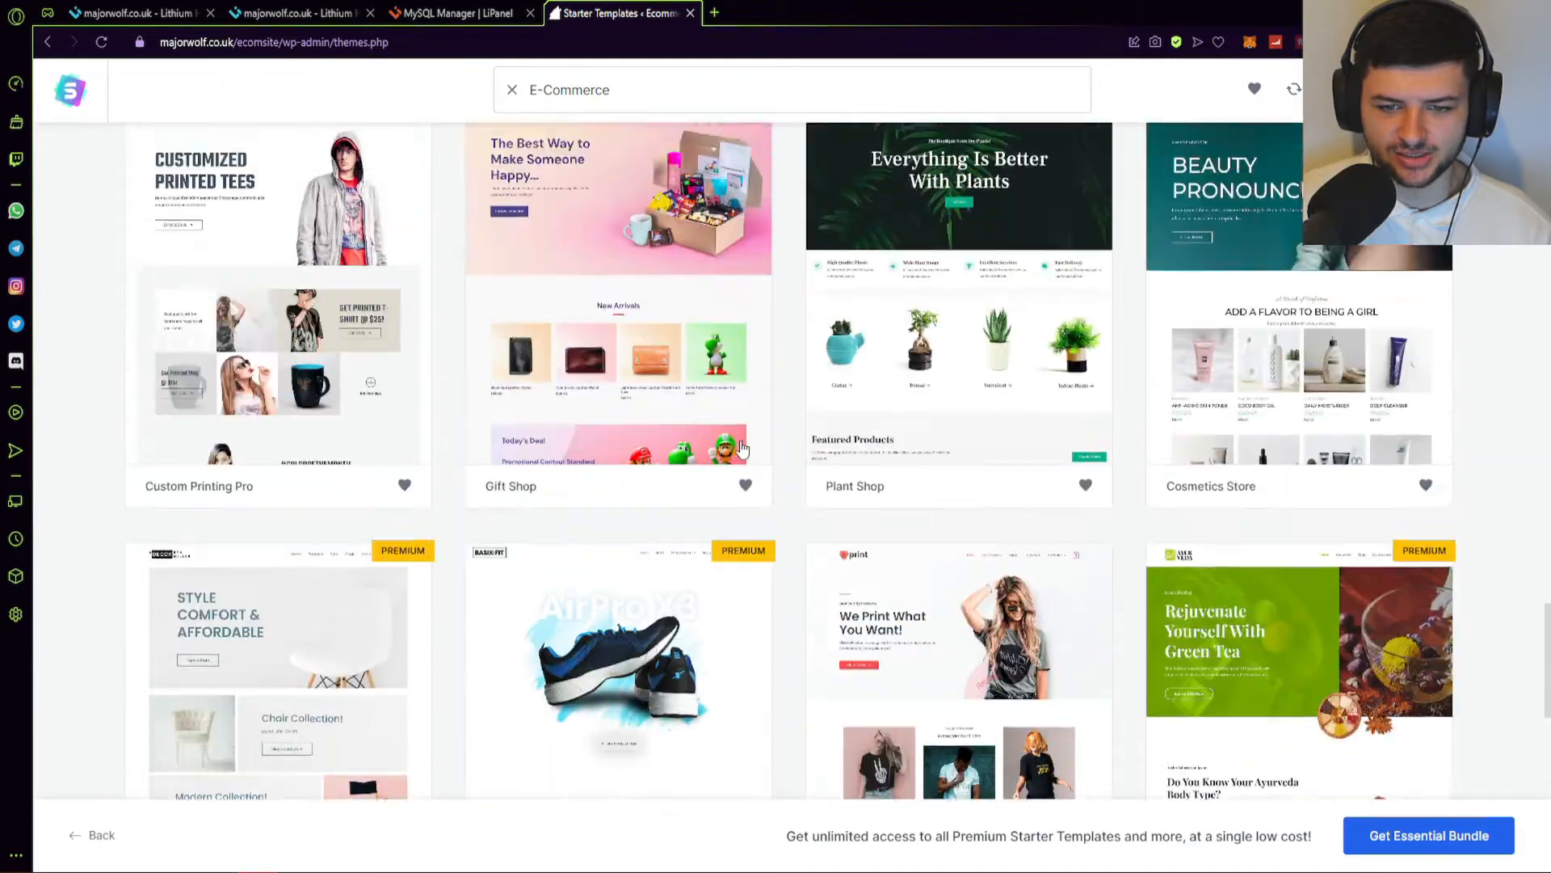
scroll(749, 440, "down", 10)
scroll(756, 447, "down", 3)
scroll(755, 447, "down", 2)
scroll(808, 476, "up", 8)
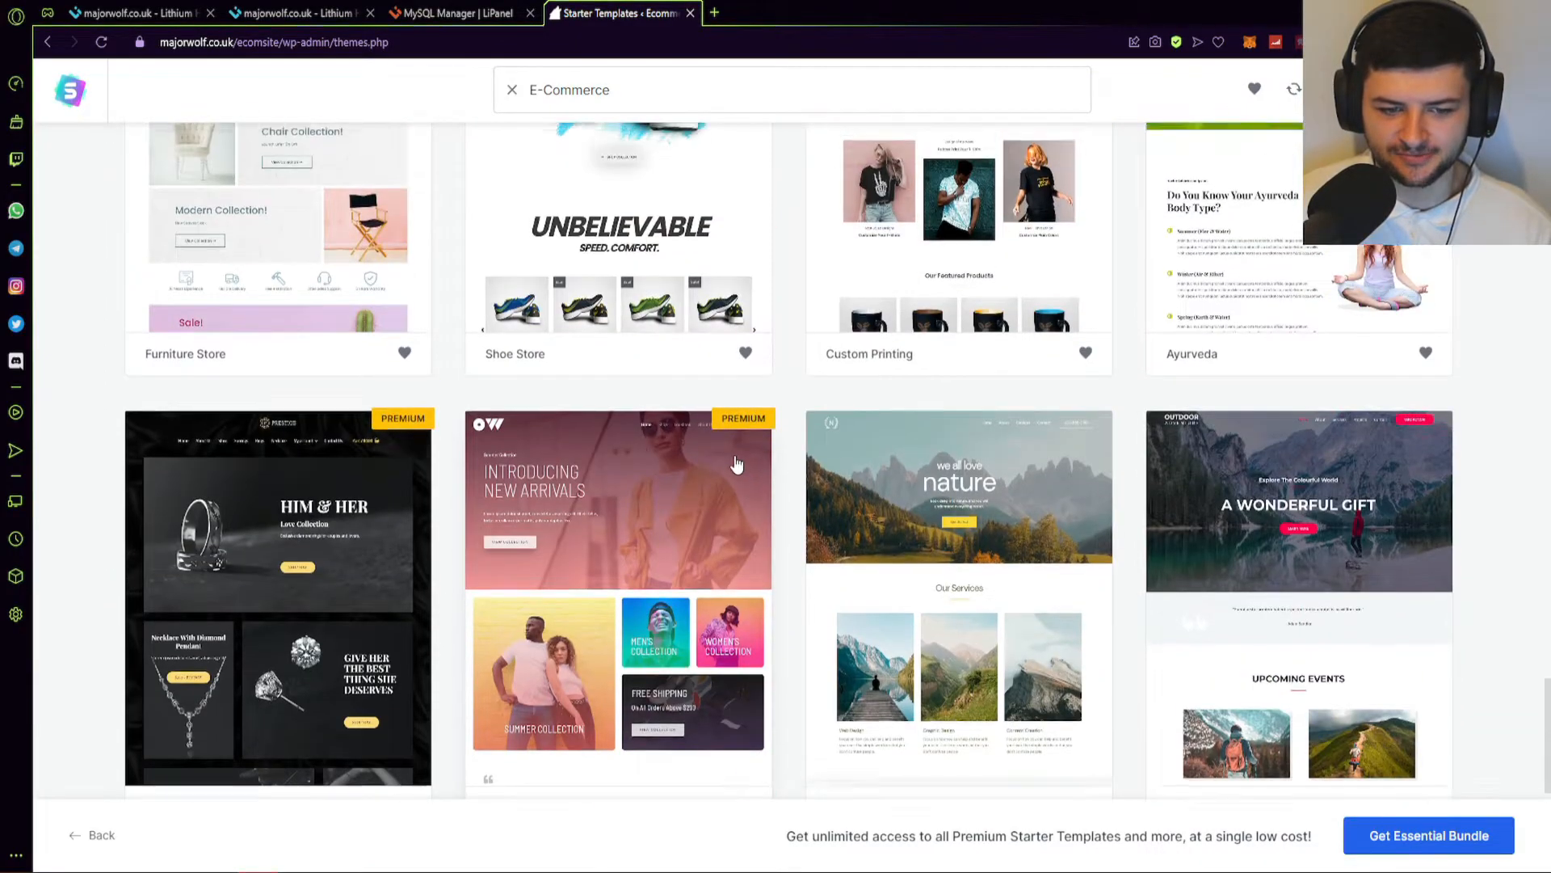
scroll(826, 493, "up", 4)
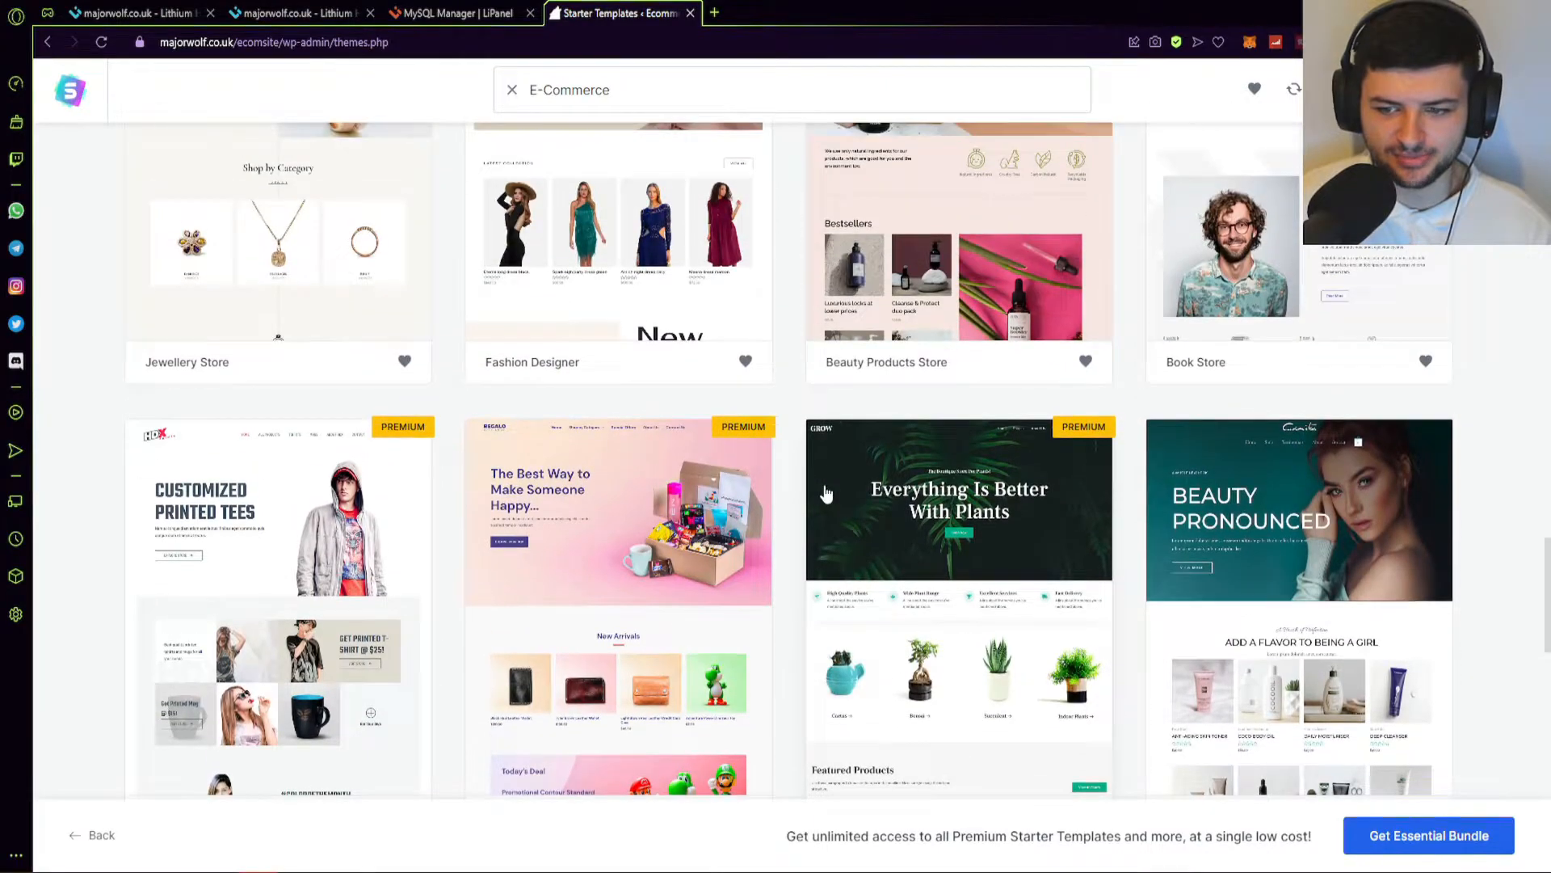
scroll(1025, 537, "up", 5)
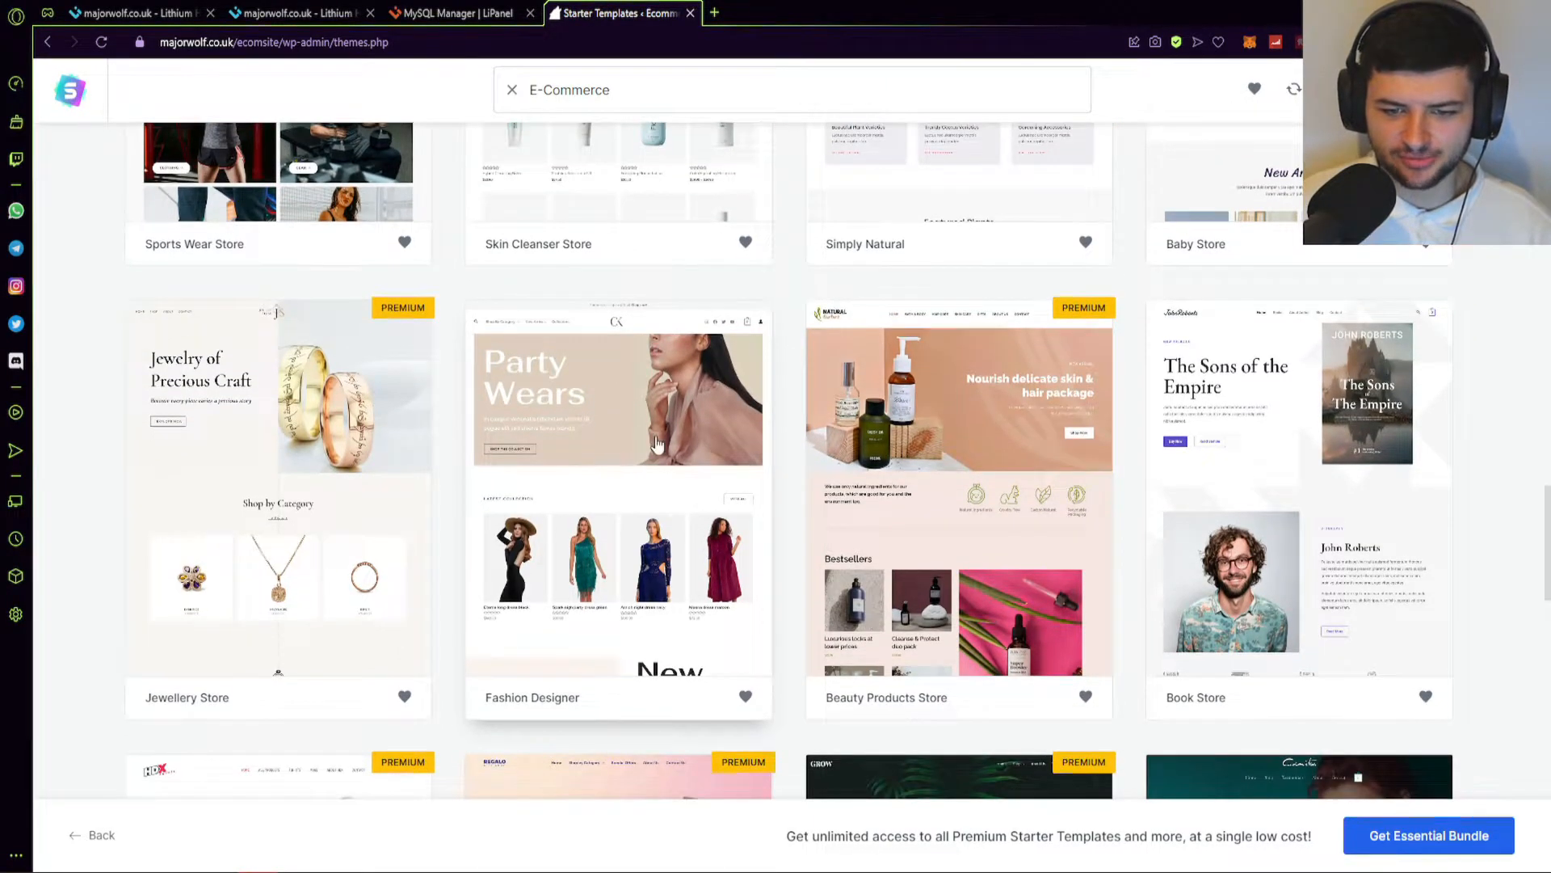
left_click(657, 442)
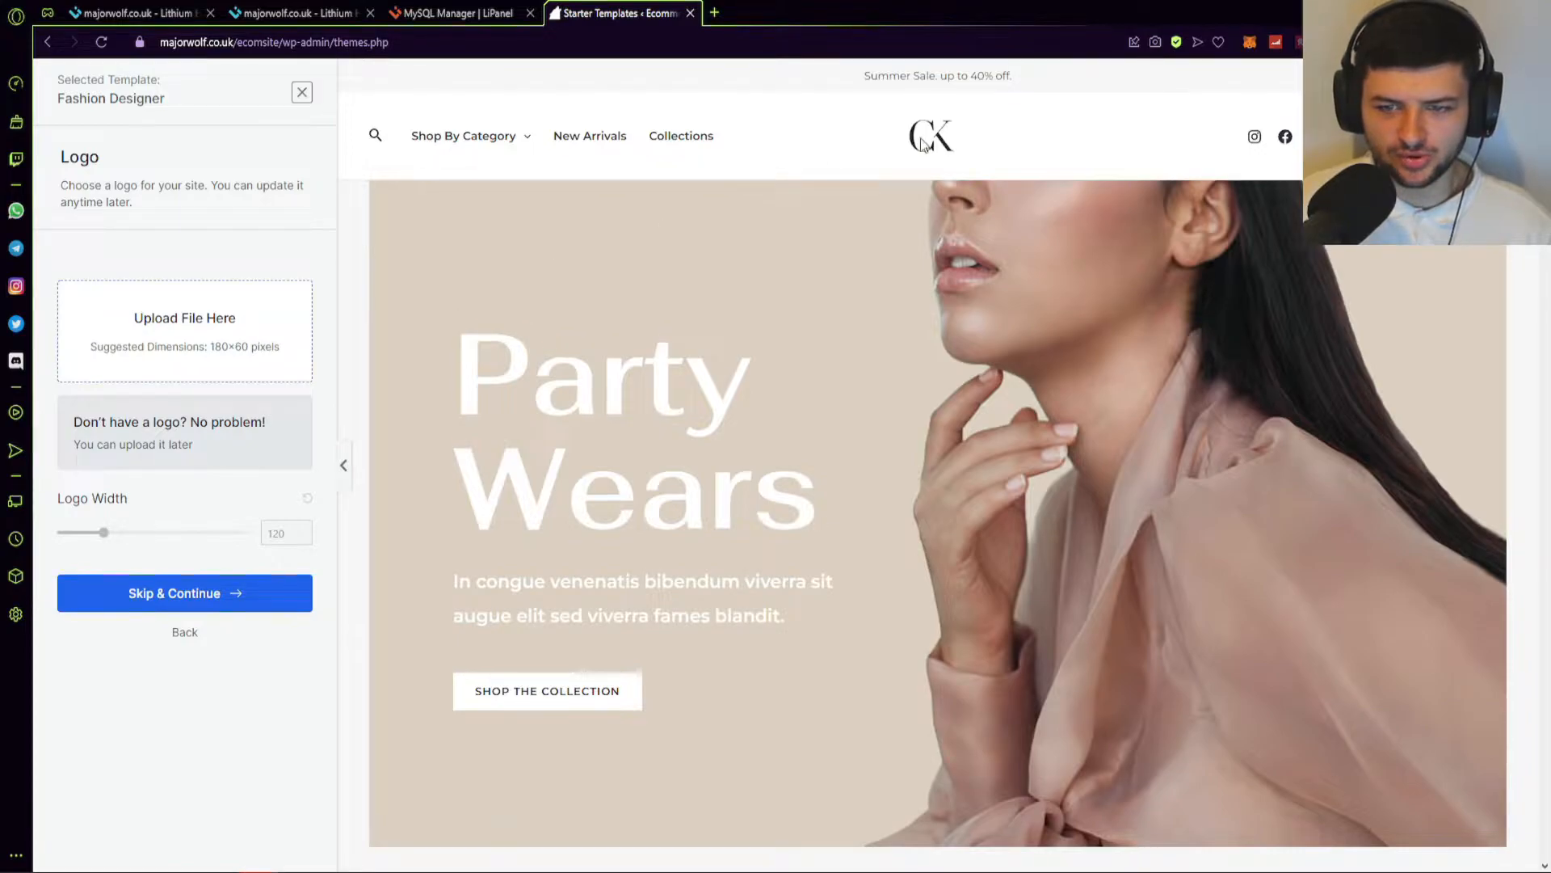
Start saving the CK logo image, then cancel the Save As dialog.
right_click(943, 145)
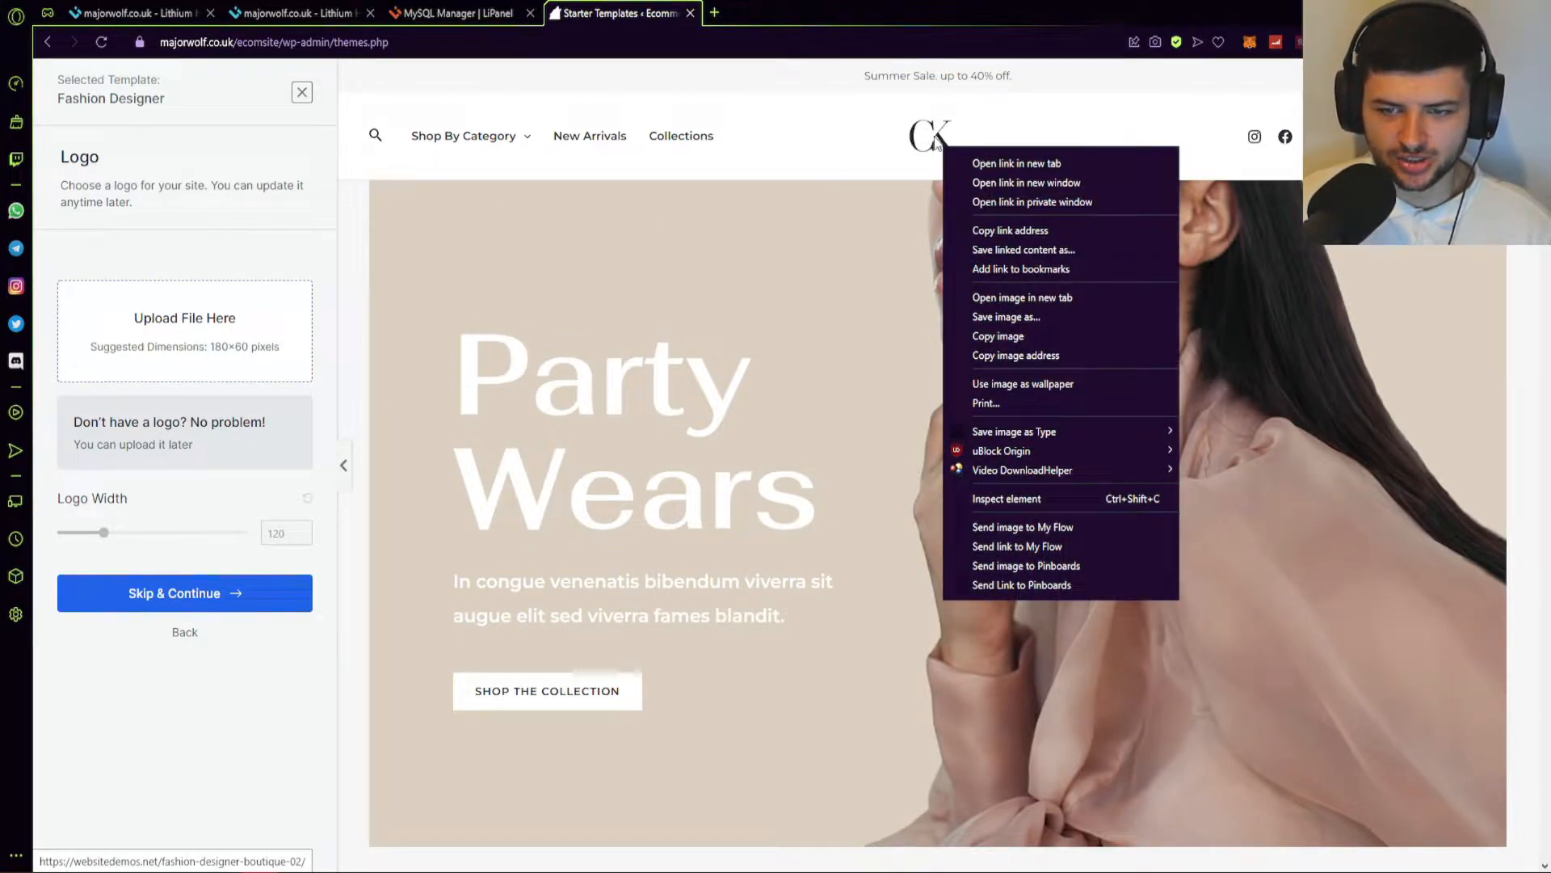
left_click(1023, 319)
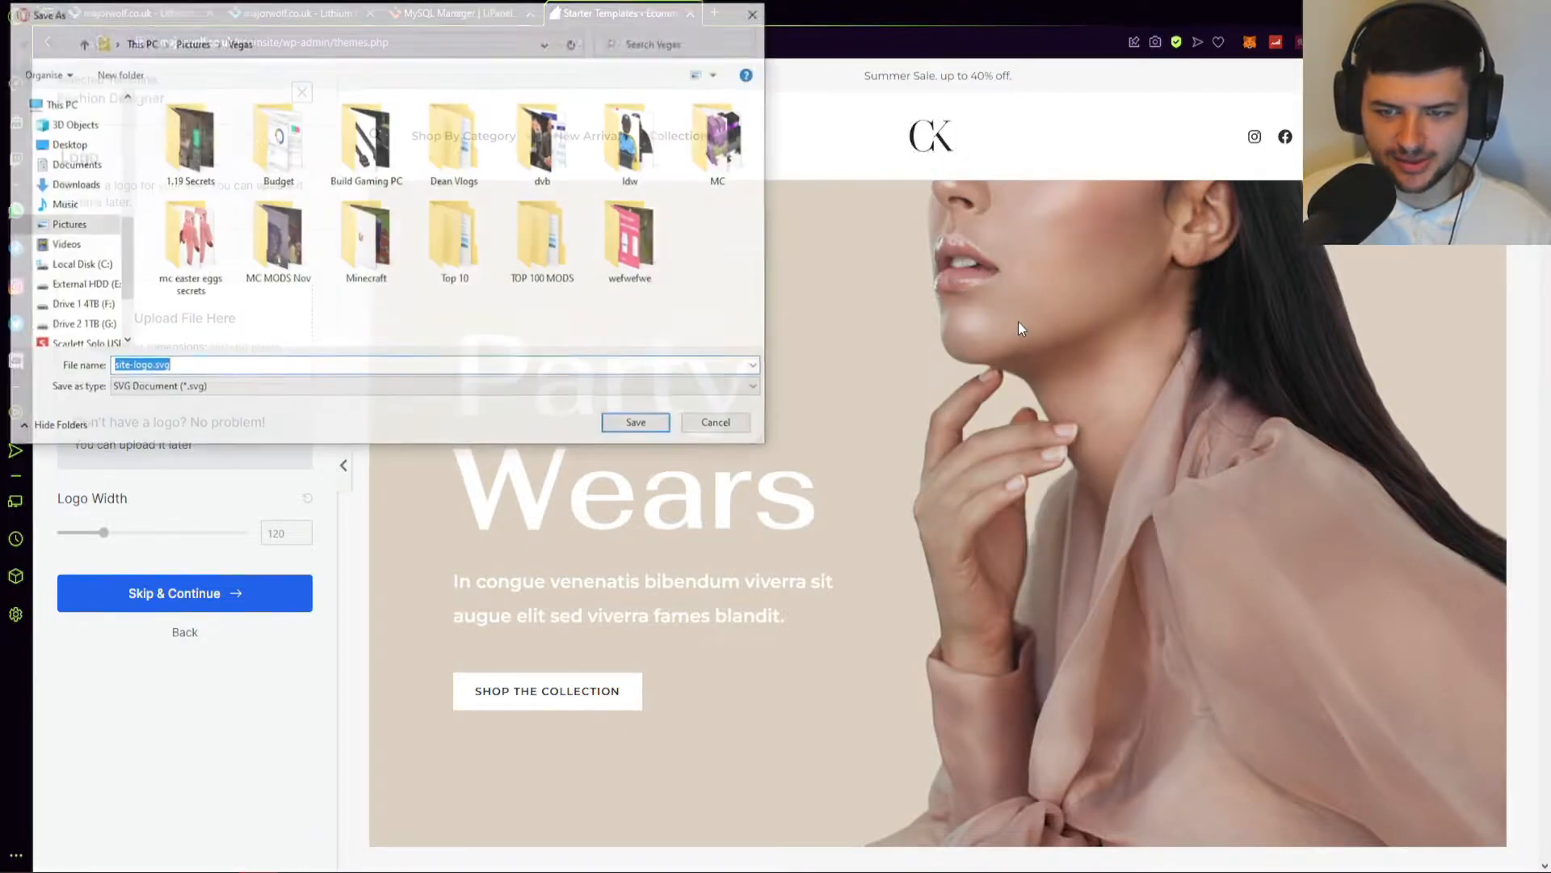
left_click(757, 13)
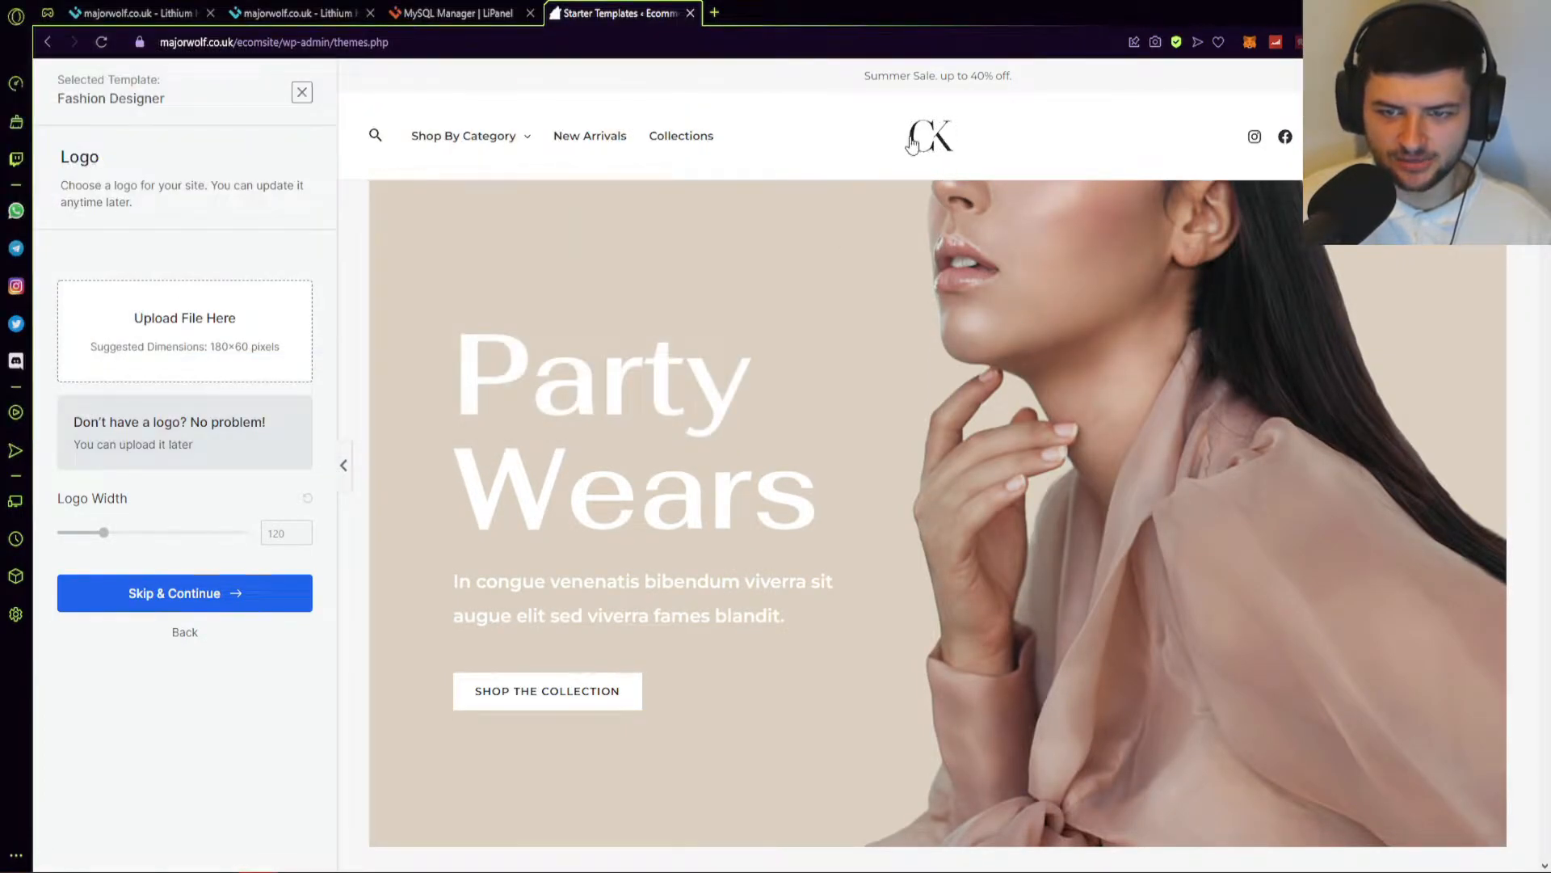
Open the CK logo image in a new tab, then go back to the logo setup step.
right_click(935, 128)
left_click(1003, 280)
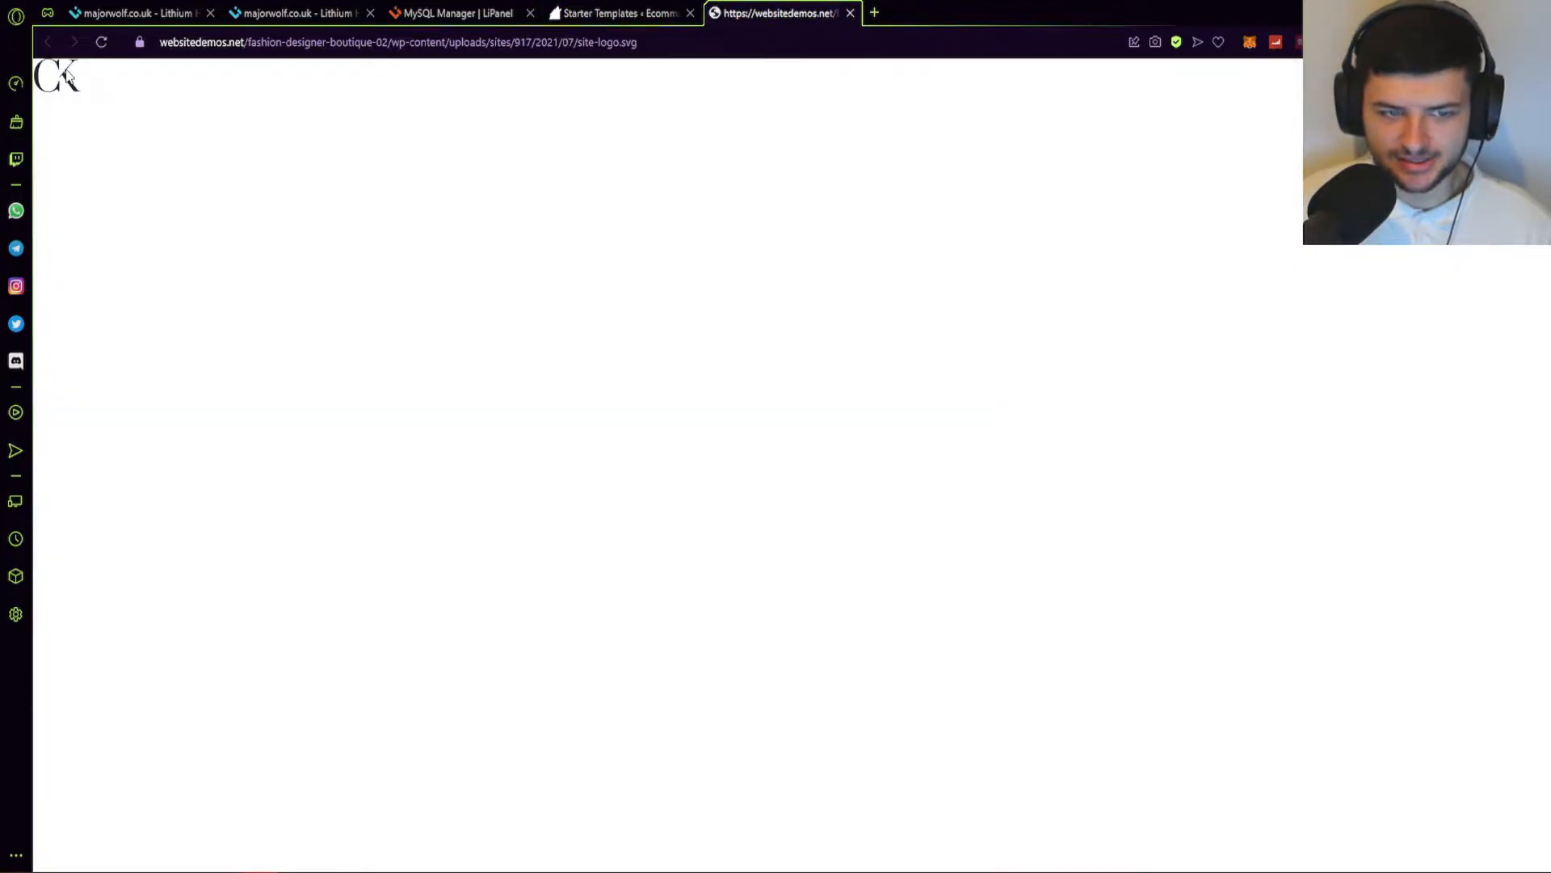
right_click(64, 70)
left_click(465, 174)
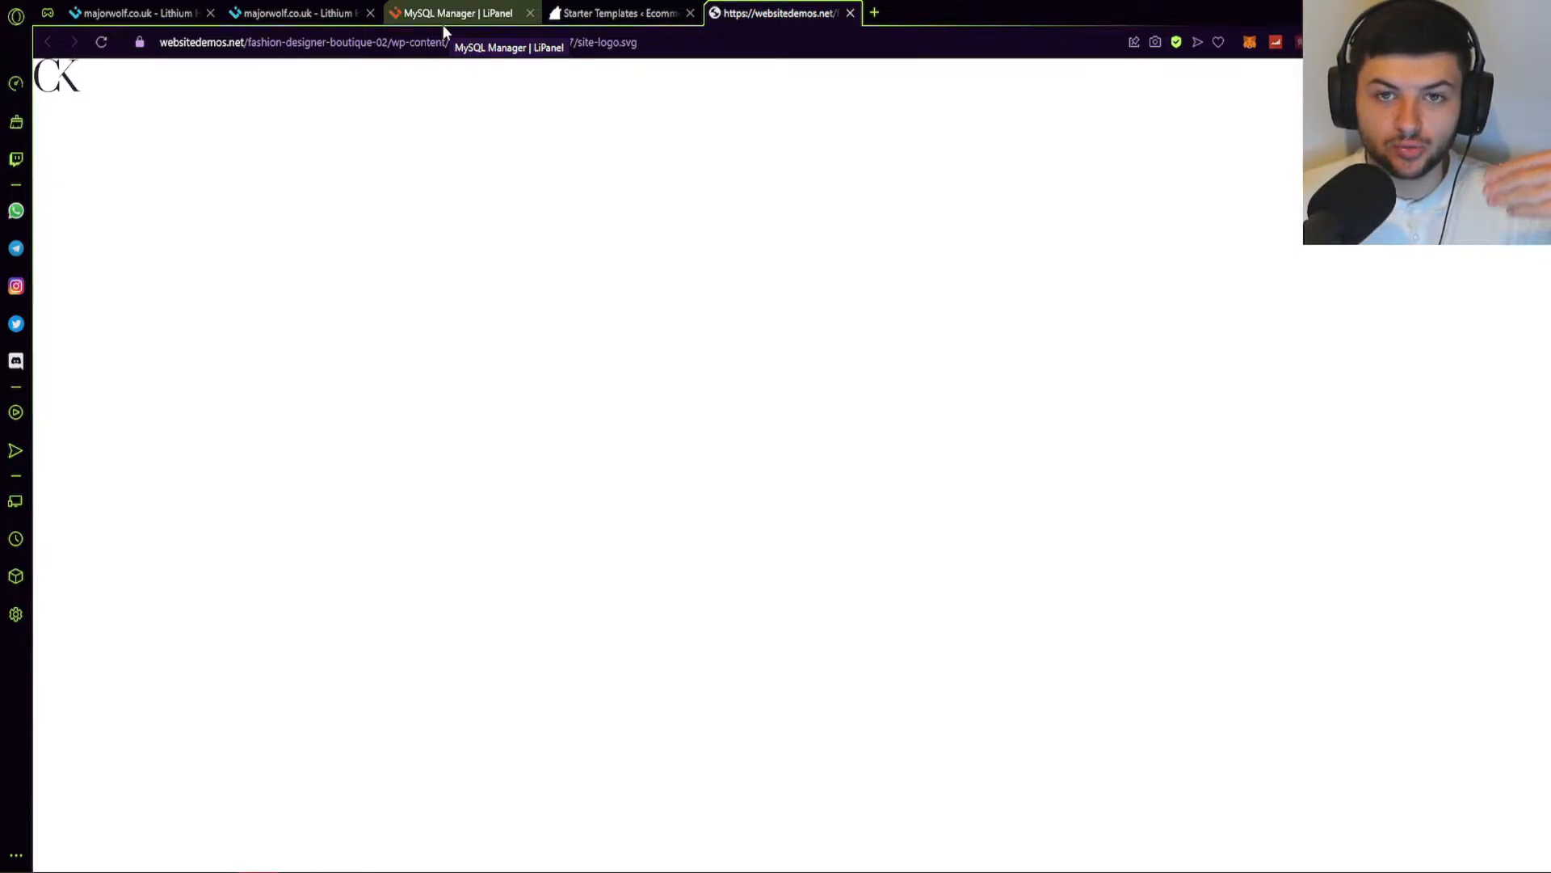
left_click(646, 13)
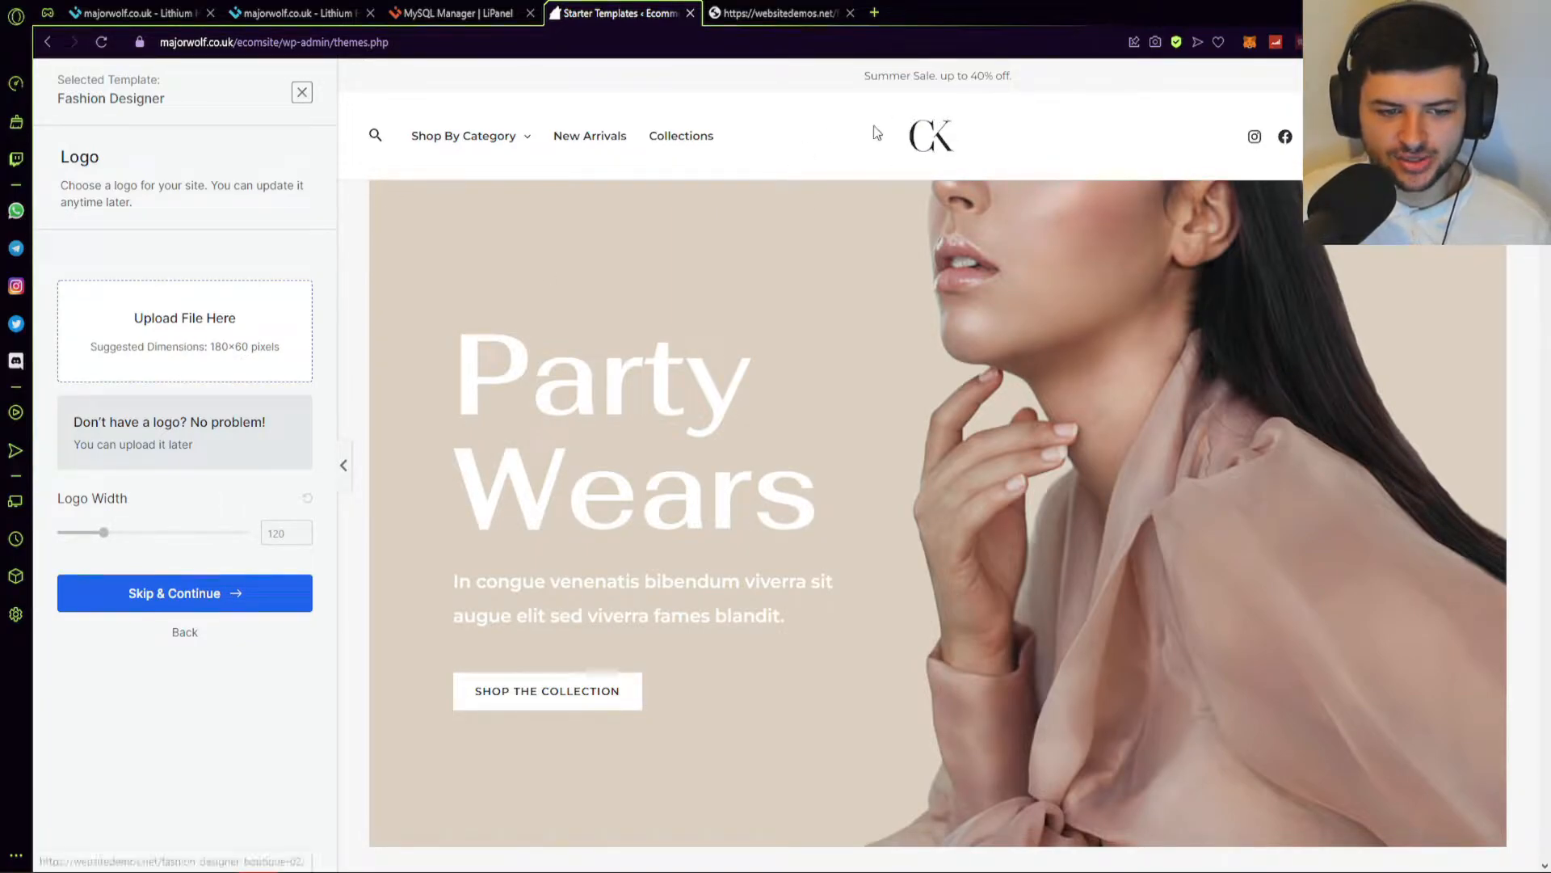
Skip the logo, preview each colour palette, then return to Default Colors.
left_click(214, 594)
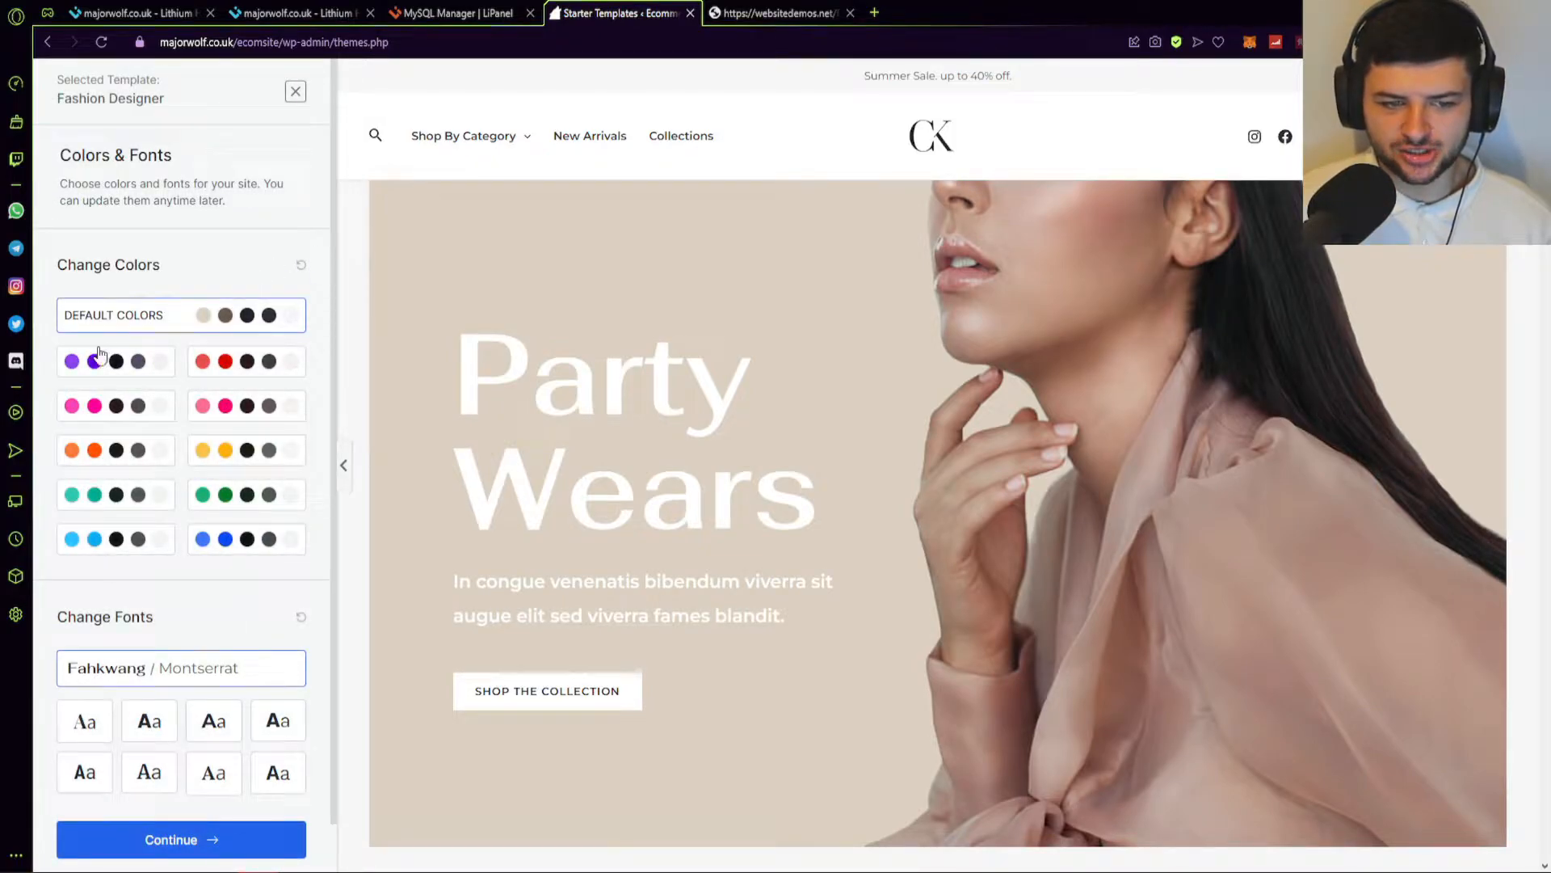
left_click(158, 378)
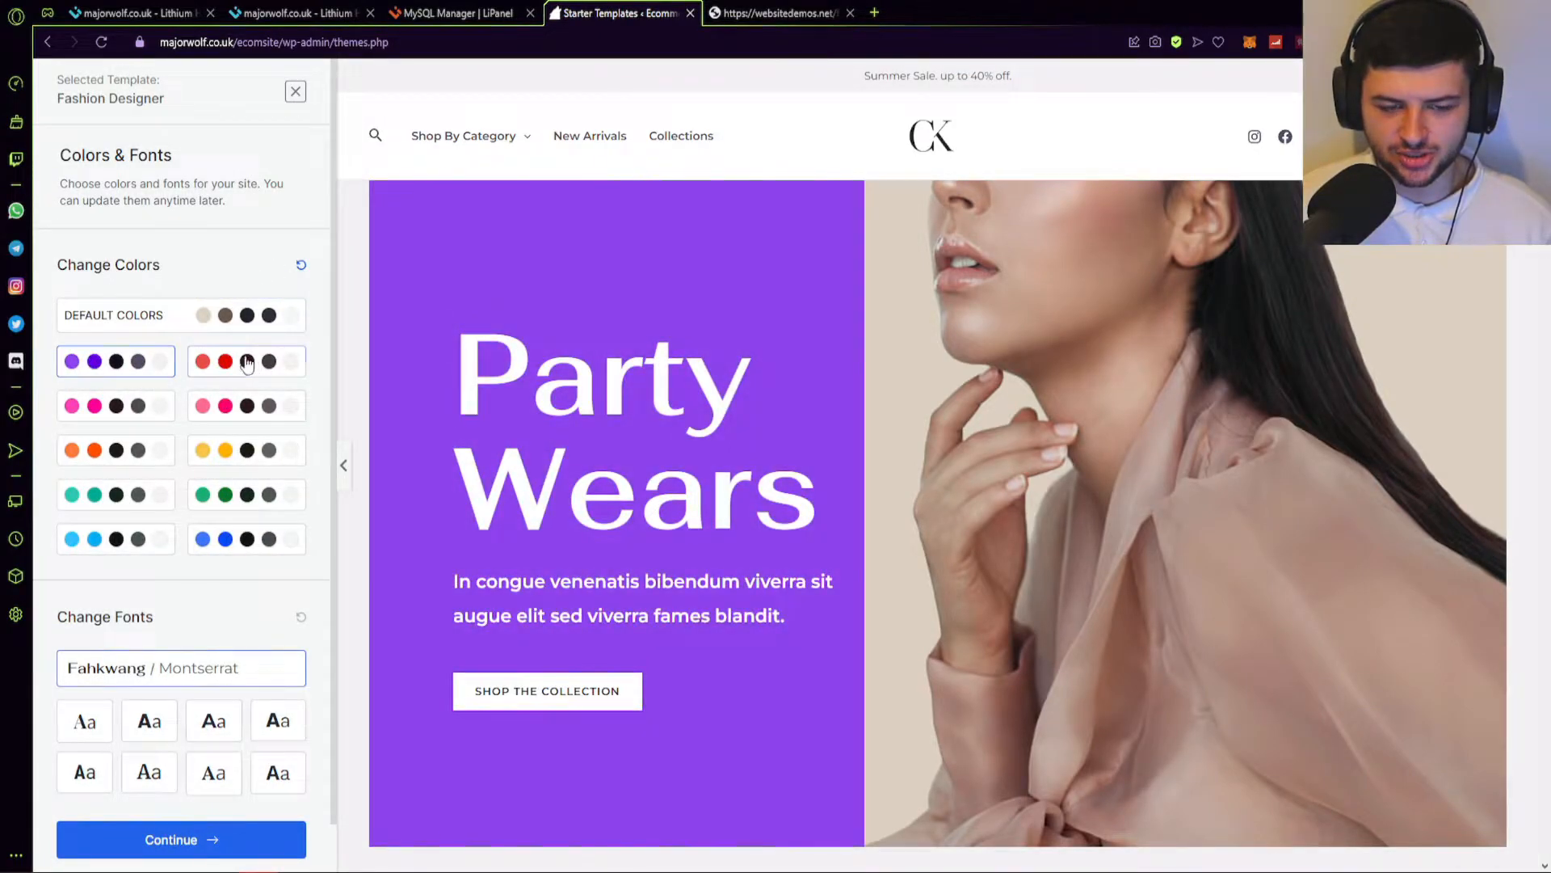
left_click(244, 365)
left_click(248, 399)
left_click(138, 410)
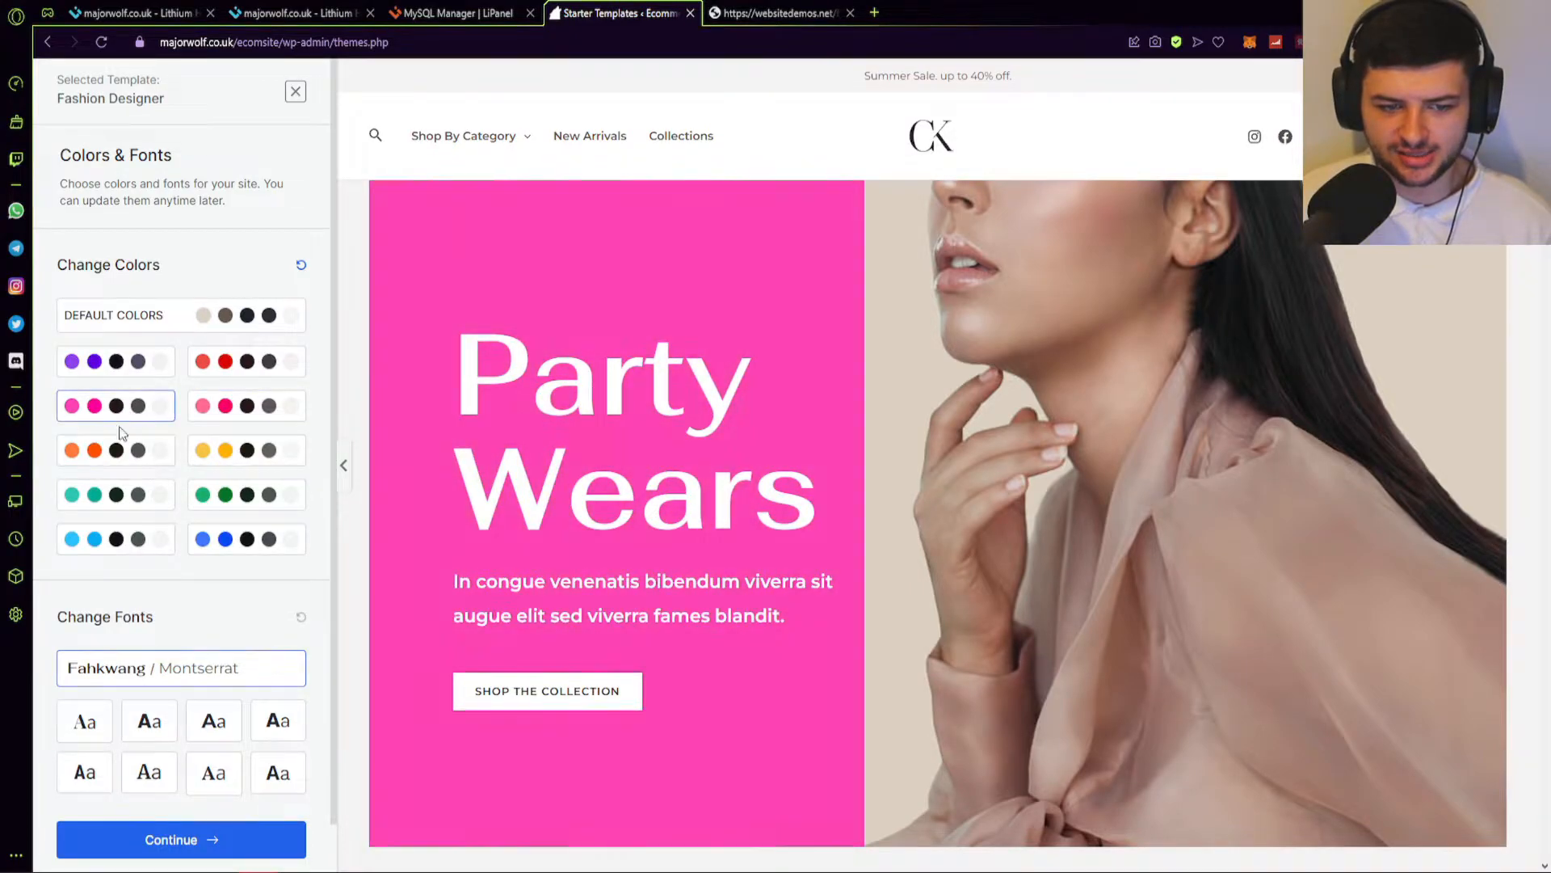
left_click(128, 450)
left_click(257, 450)
left_click(256, 489)
left_click(144, 499)
left_click(168, 533)
left_click(244, 535)
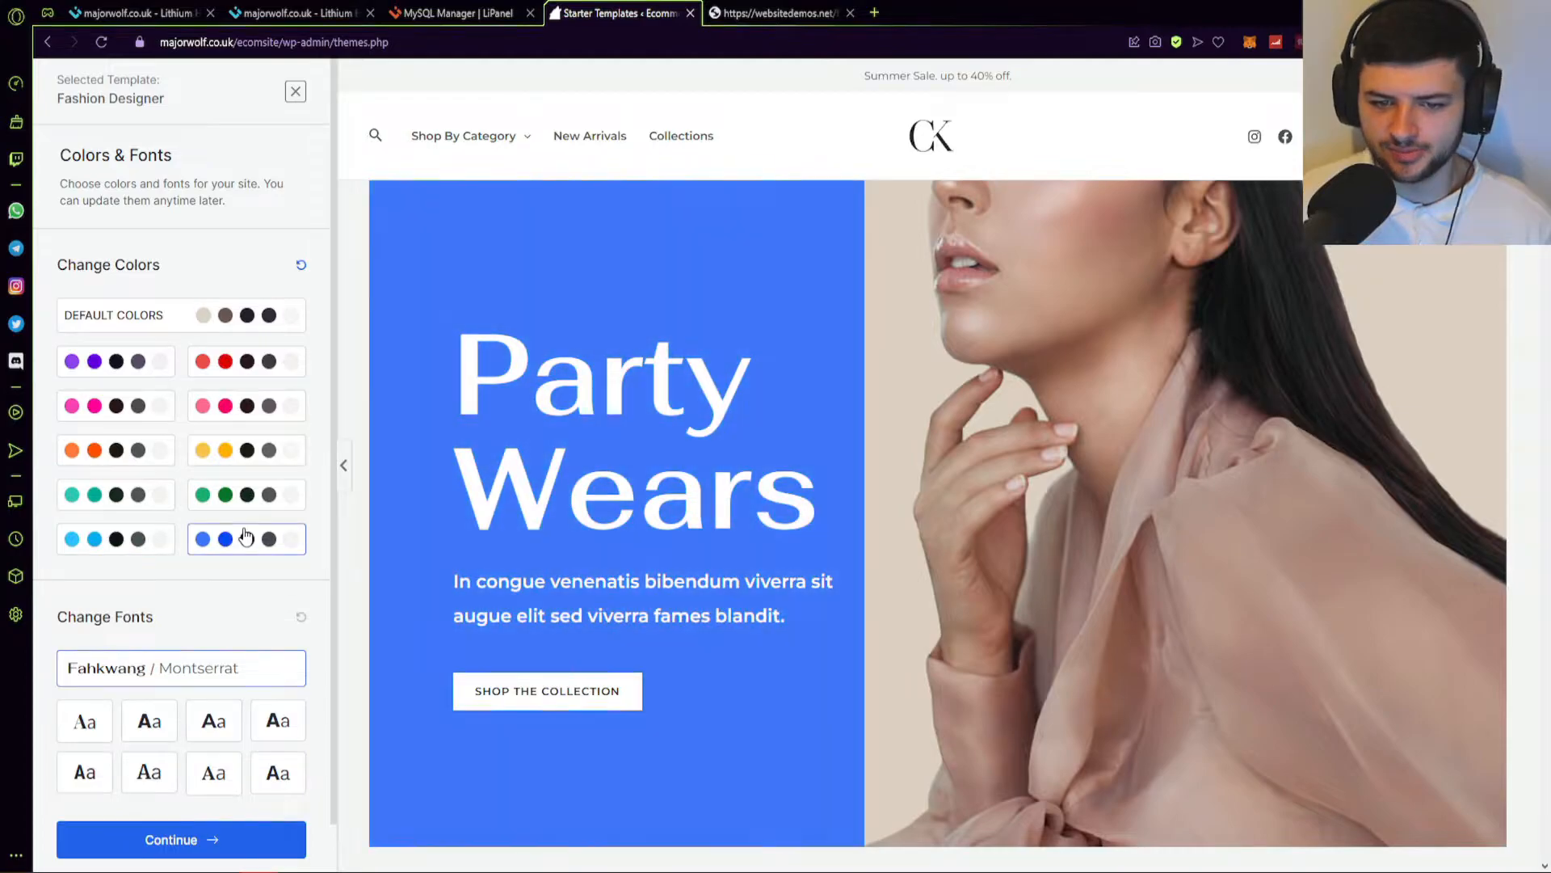
left_click(134, 320)
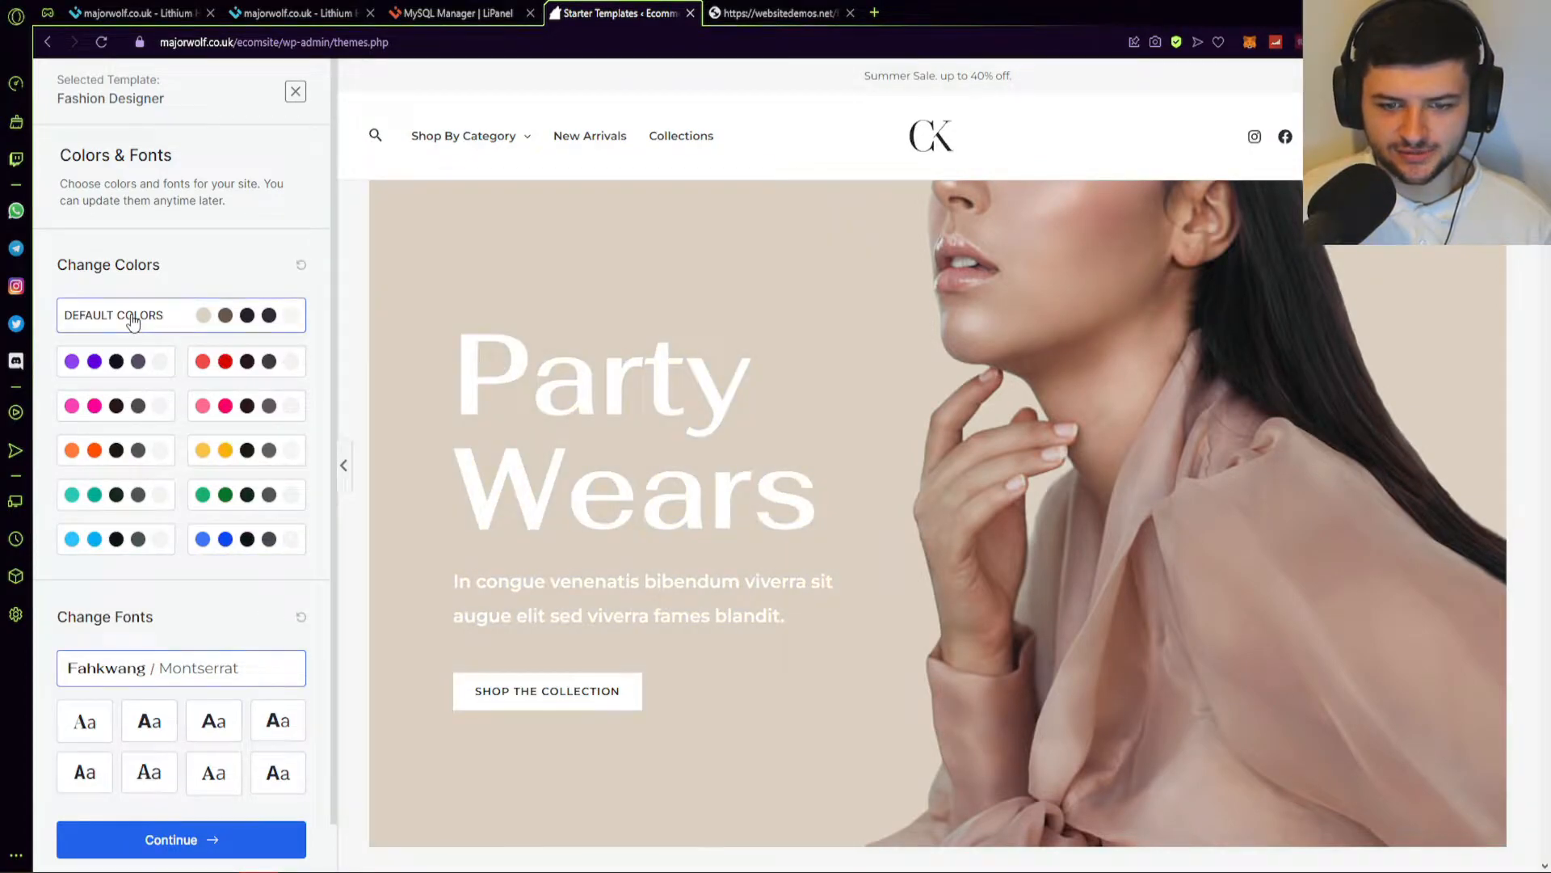
Preview the alternative font pairs, then restore the default Fahkwang / Montserrat fonts.
scroll(94, 641, "down", 1)
left_click(92, 670)
left_click(149, 669)
left_click(211, 670)
left_click(277, 670)
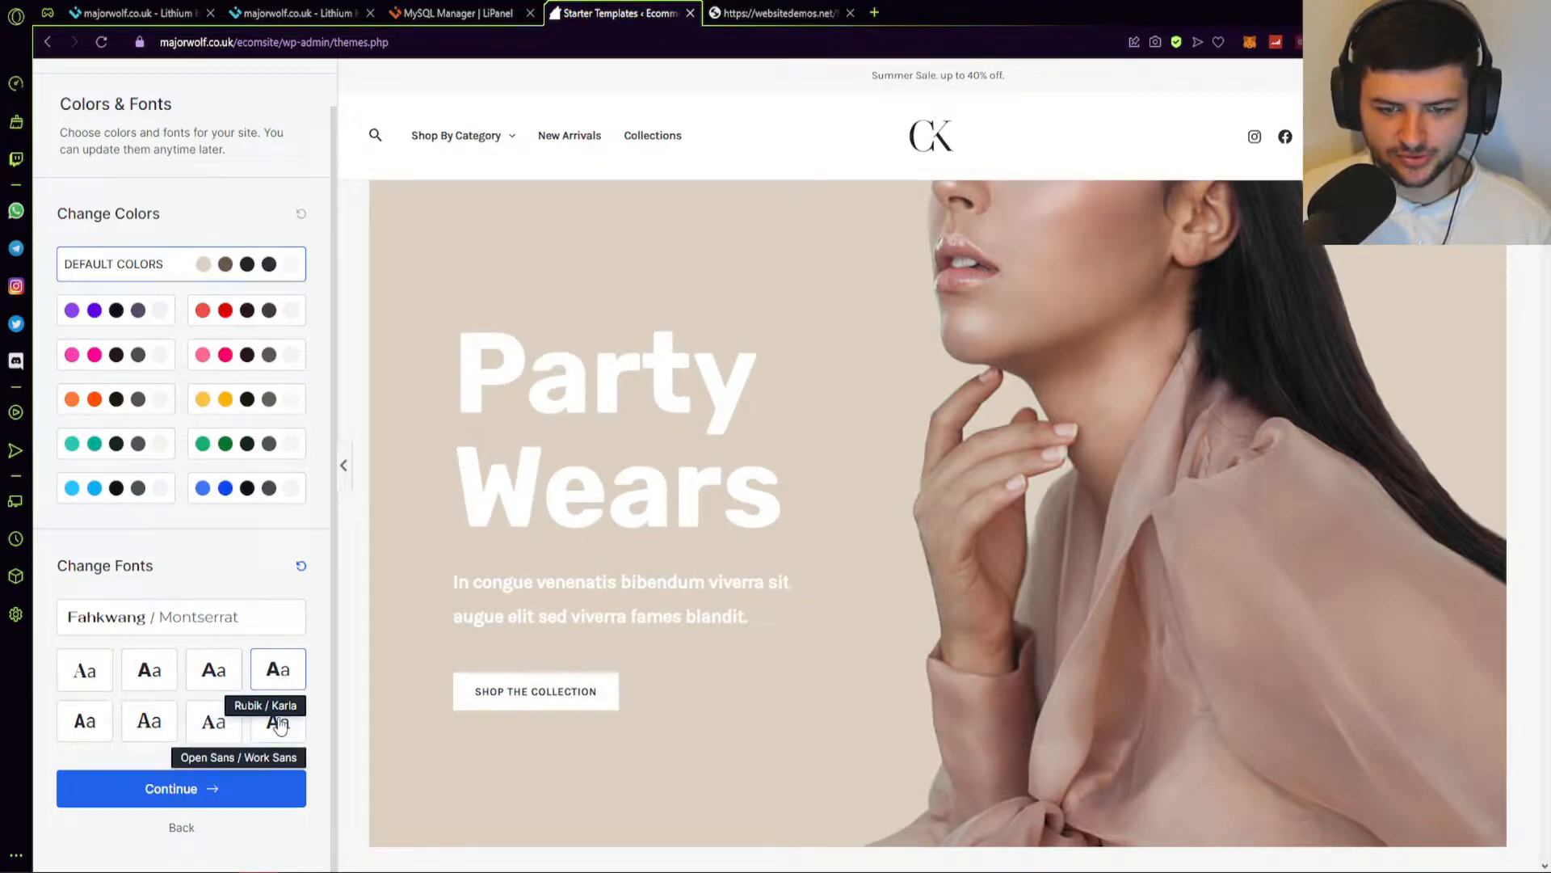
left_click(279, 721)
left_click(212, 722)
left_click(150, 722)
left_click(87, 722)
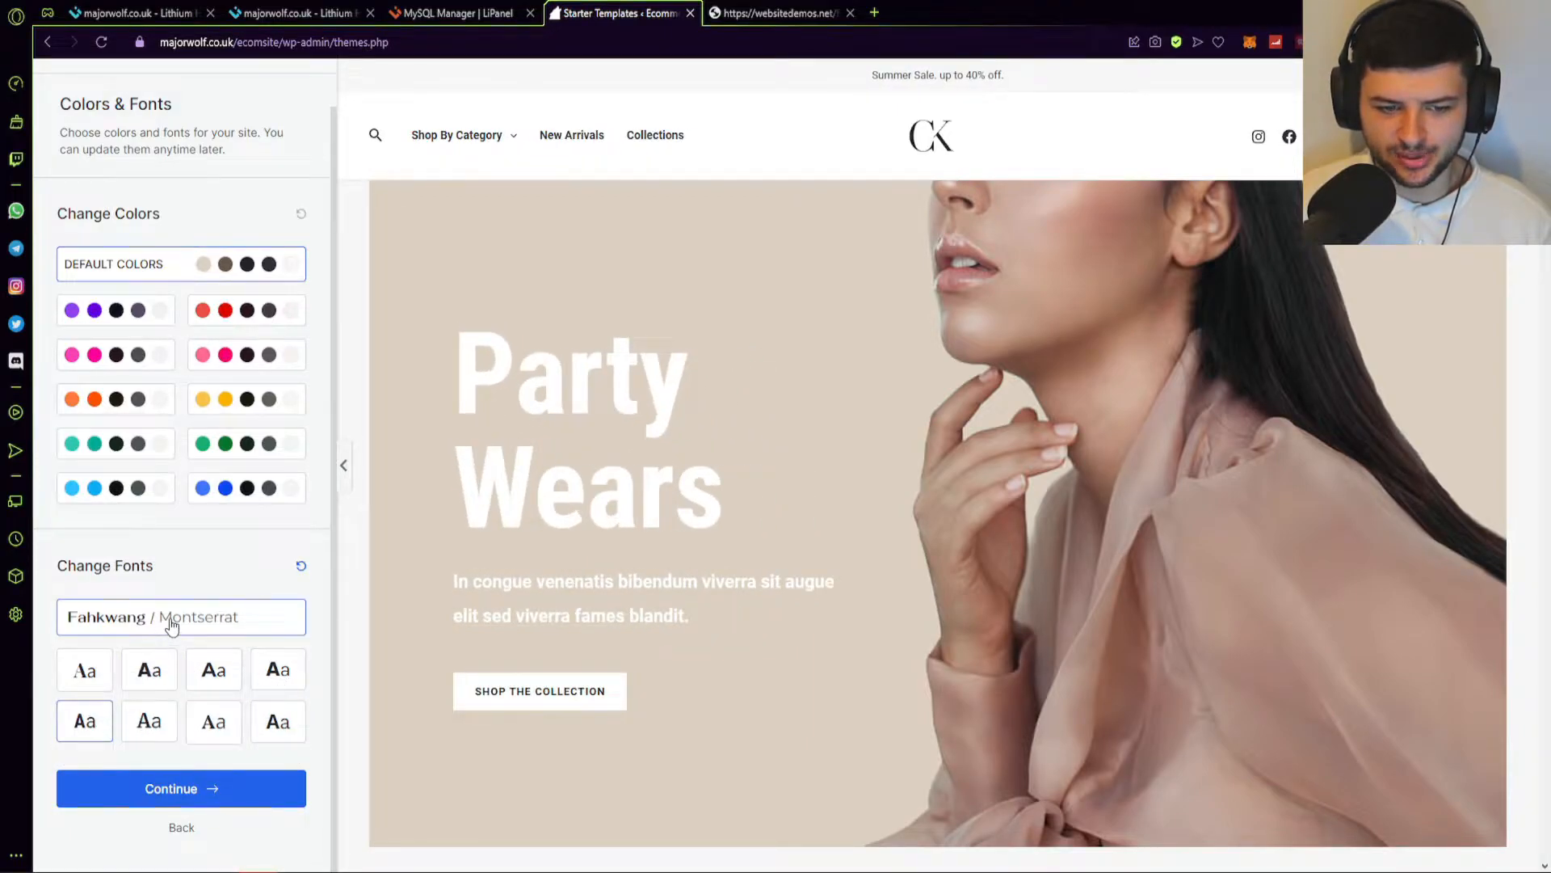
left_click(172, 626)
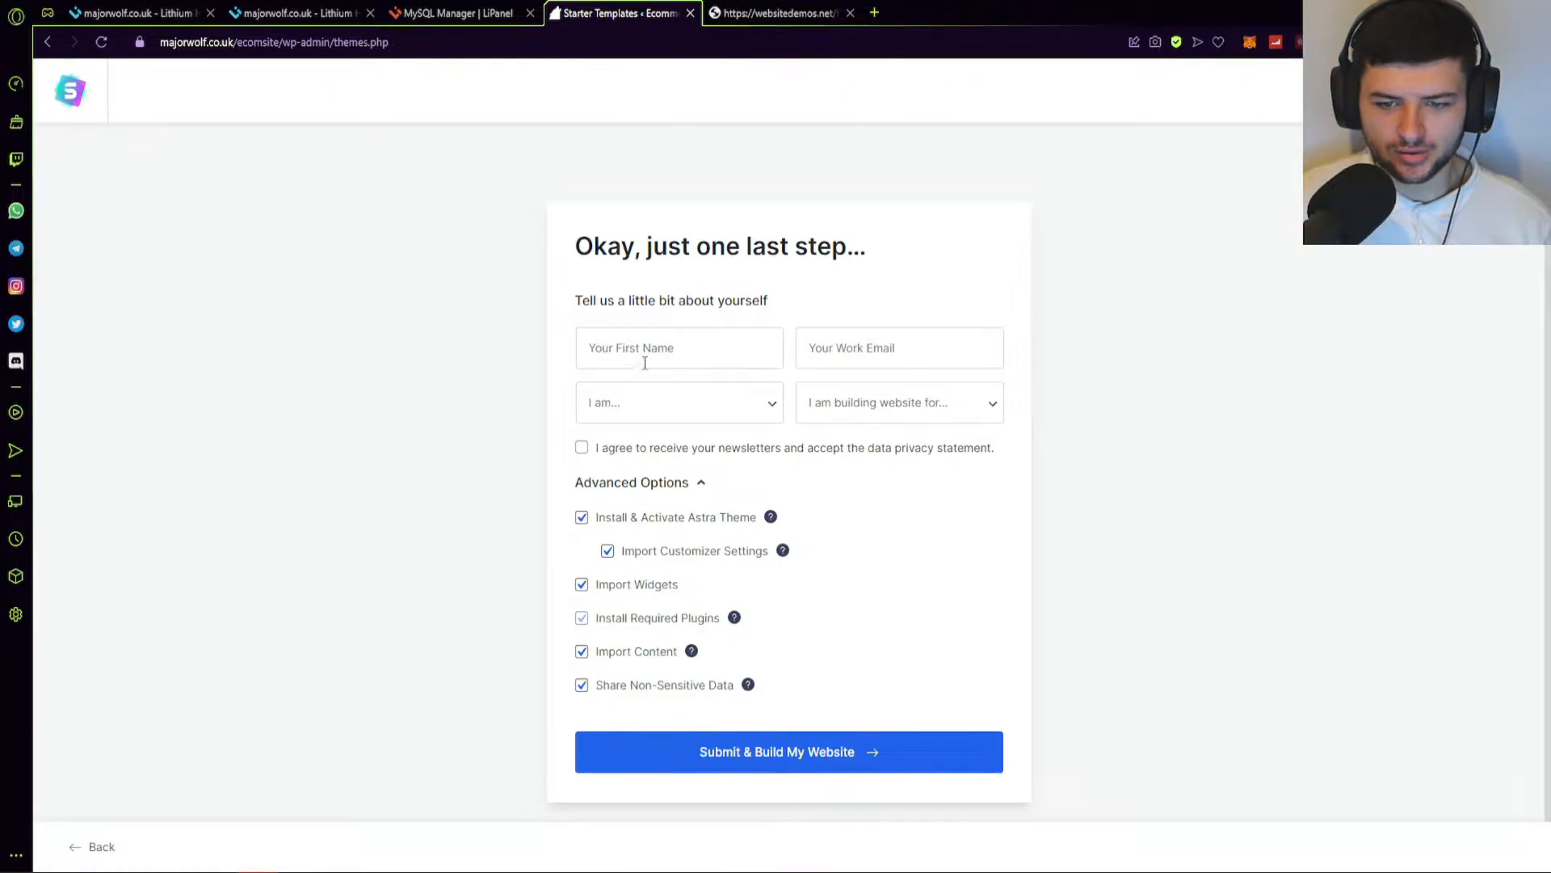
Enter a first name and work e-mail, choosing Beginner and Myself/My Company.
left_click(660, 354)
type("L")
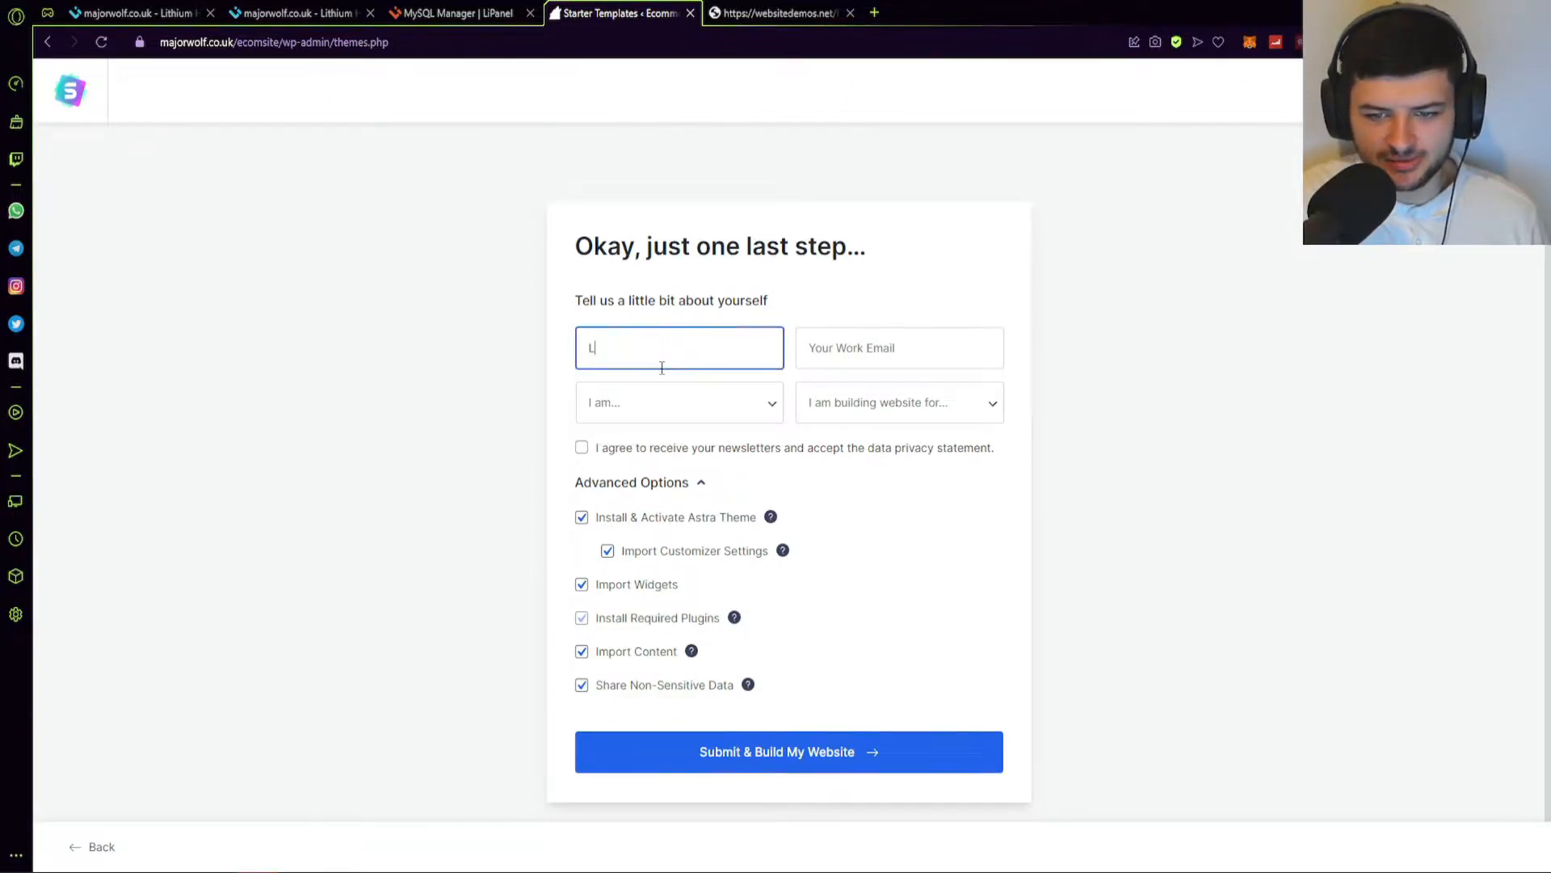
left_click(858, 356)
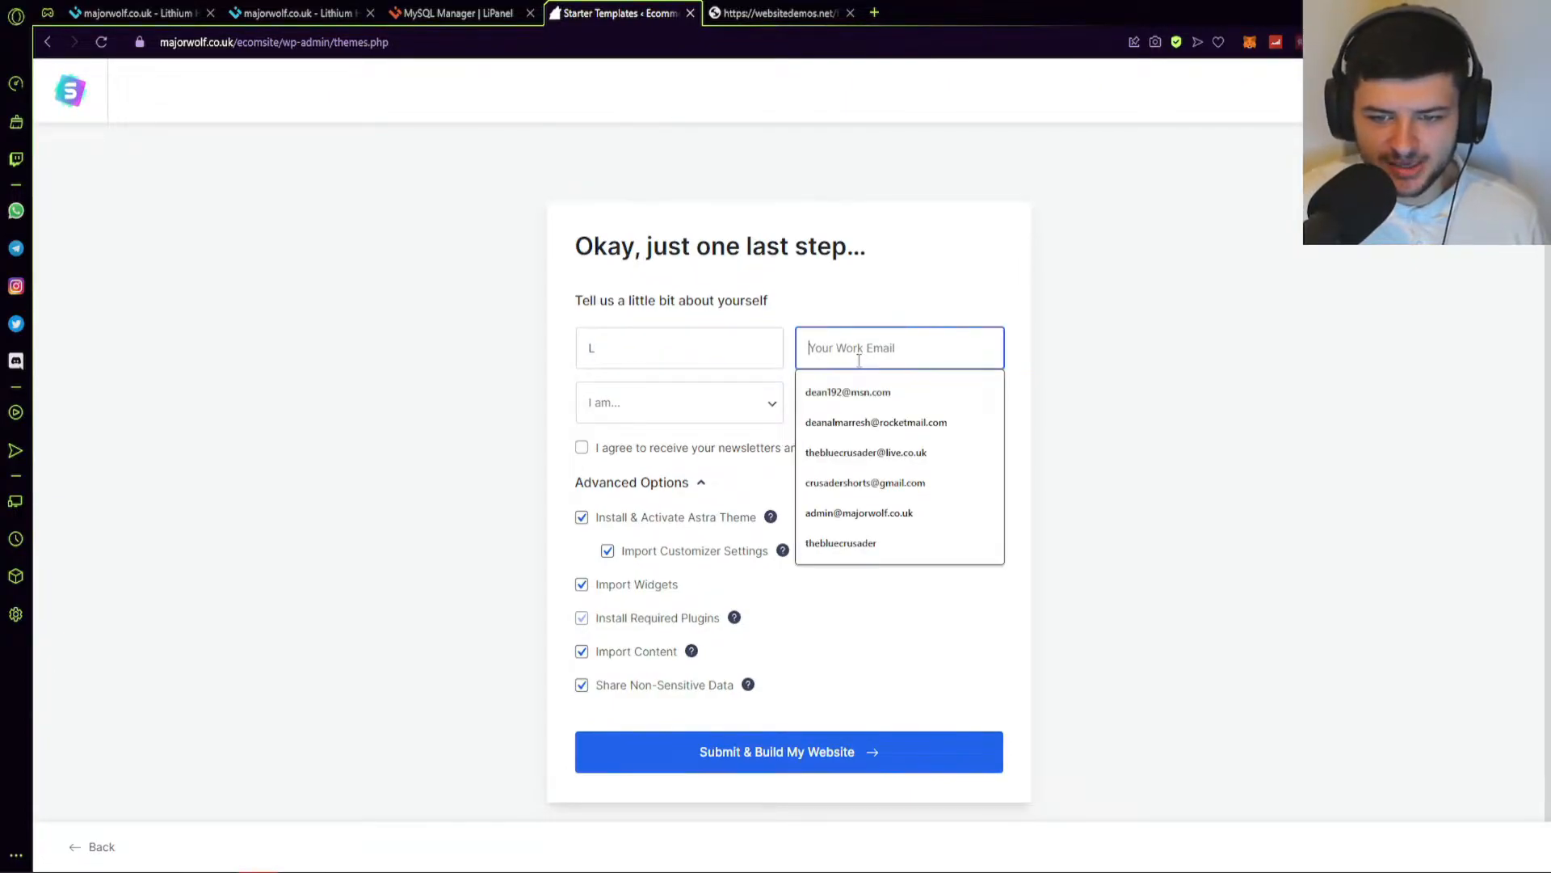
type("l@l.com")
left_click(707, 408)
left_click(632, 444)
left_click(865, 401)
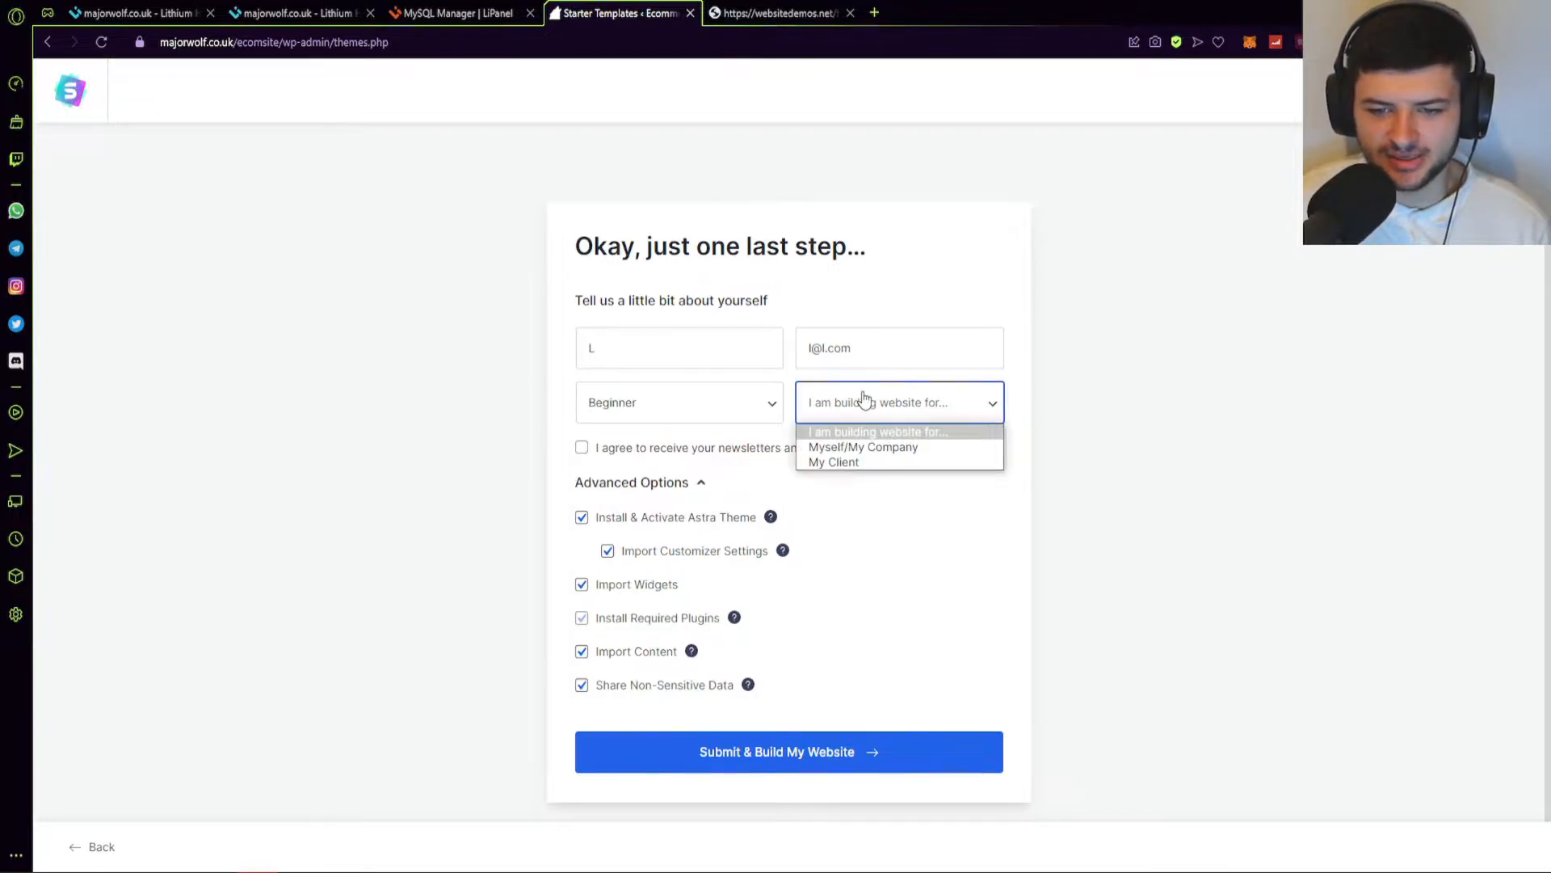
left_click(859, 444)
Untick Share Non-Sensitive Data and submit with Submit & Build My Website.
left_click(417, 404)
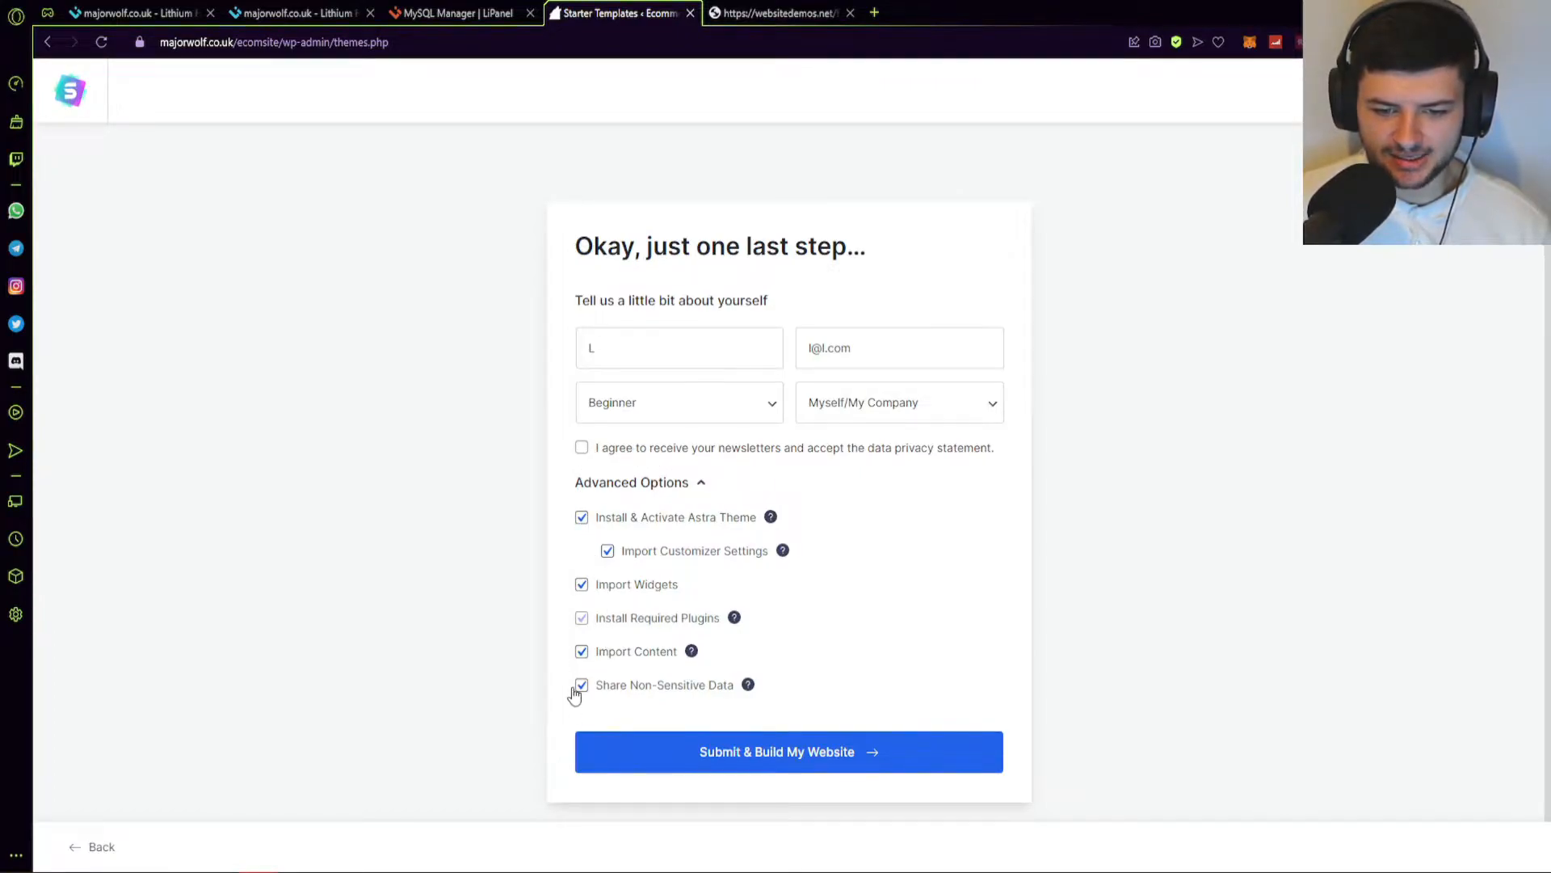
mouse_move(751, 690)
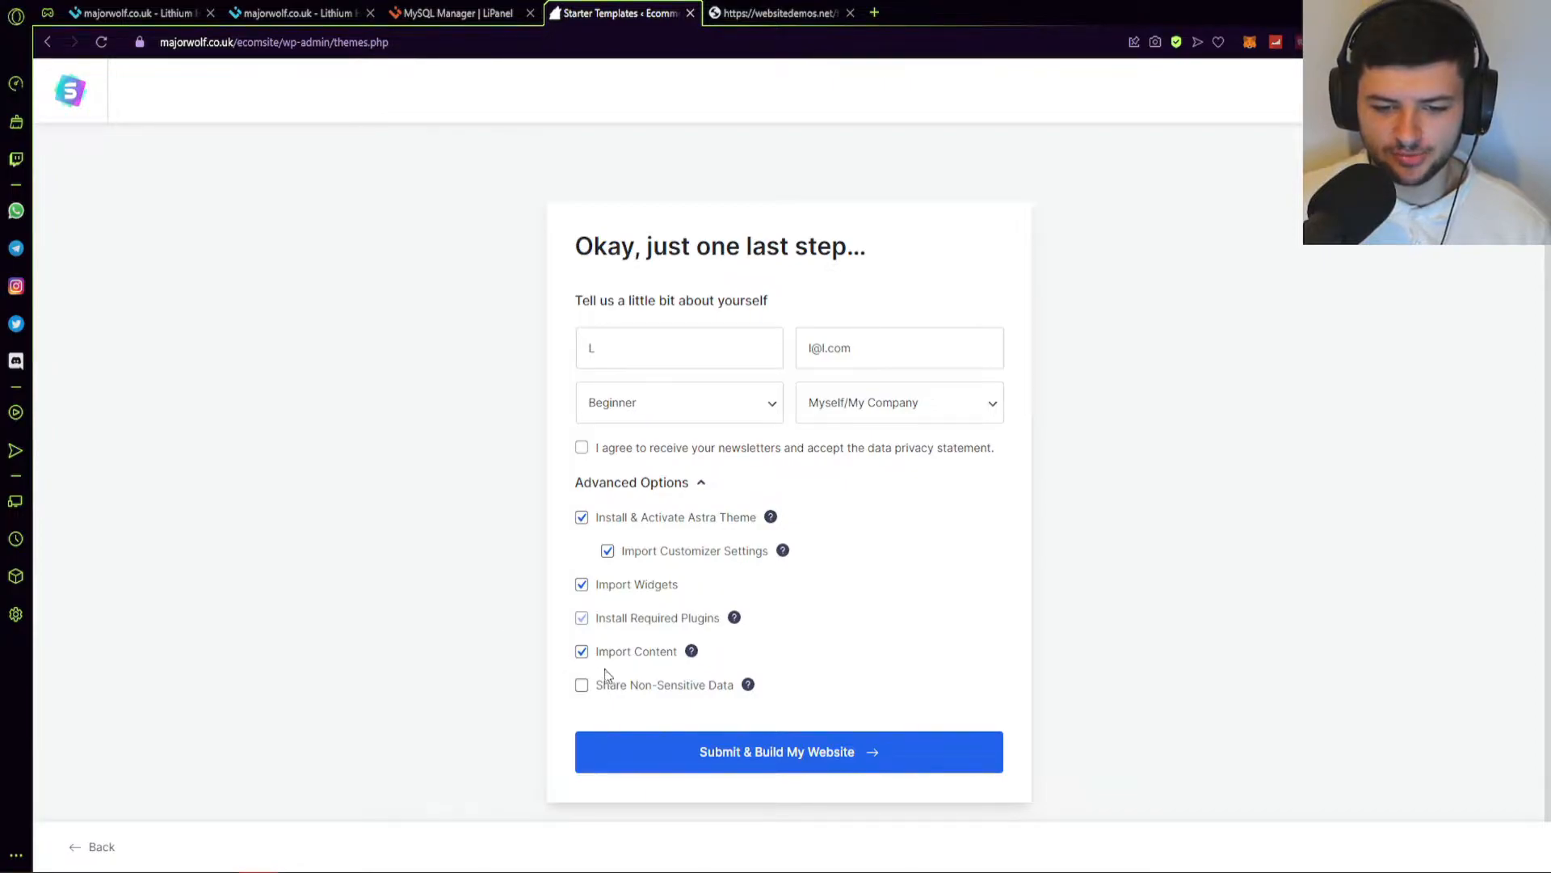
right_click(632, 653)
key("Escape")
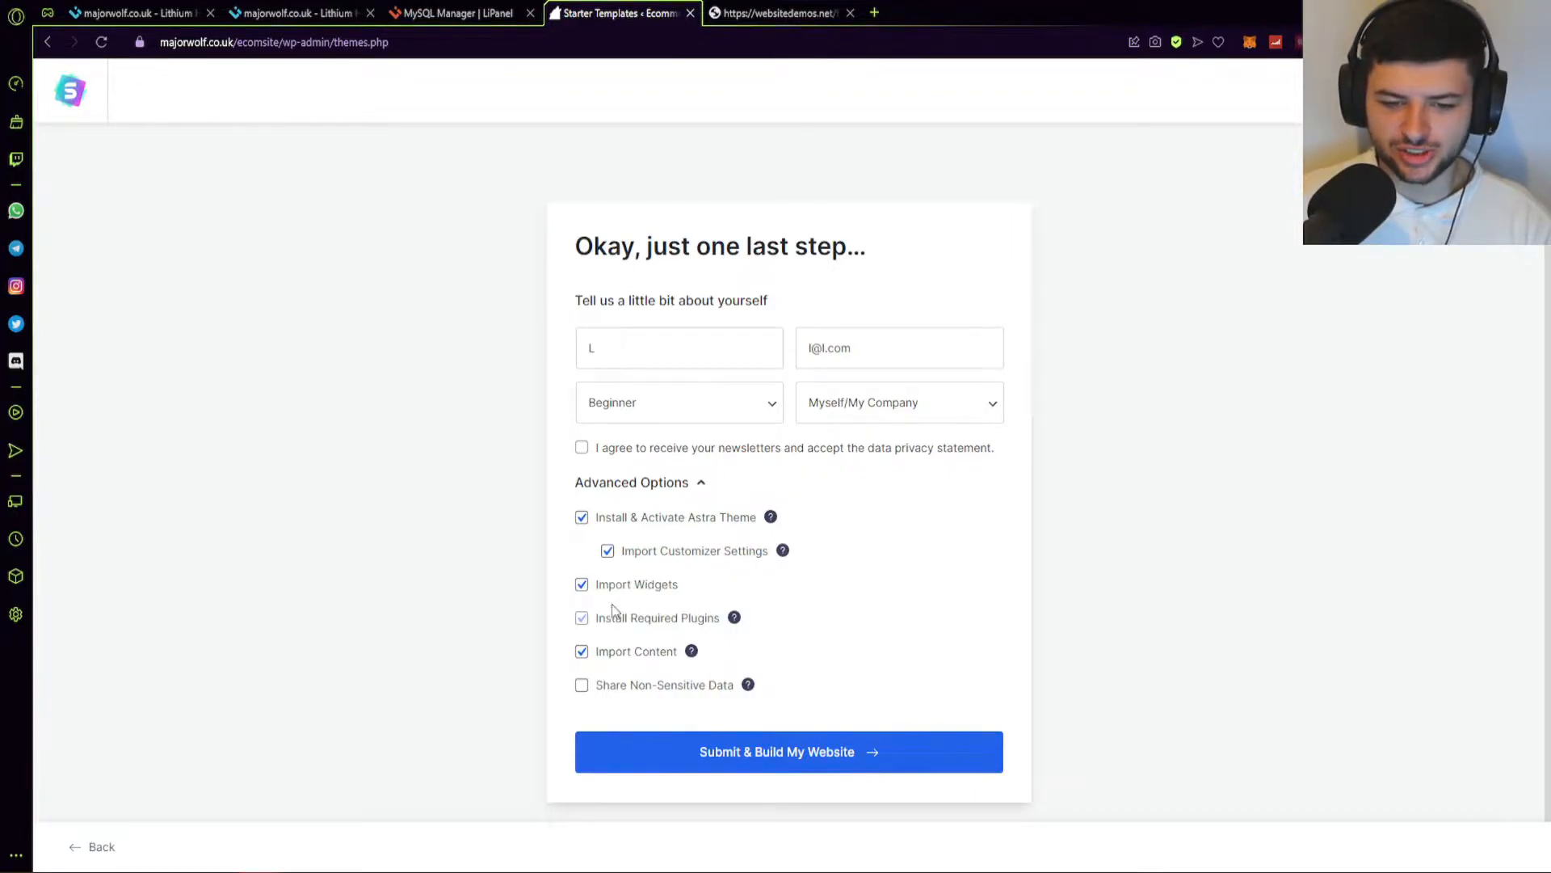
mouse_move(737, 622)
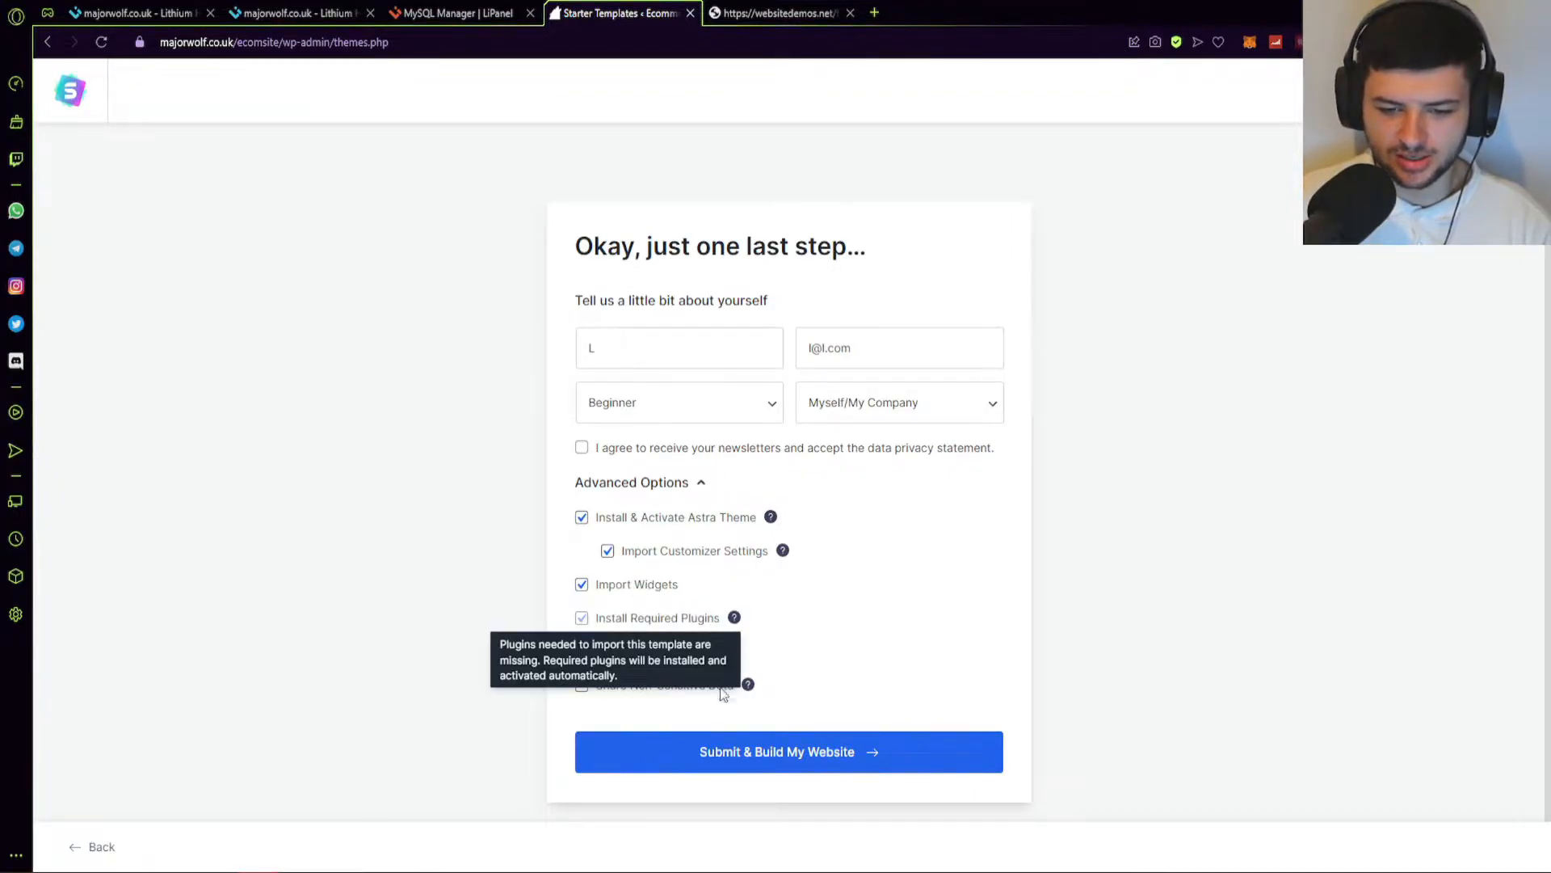
left_click(714, 762)
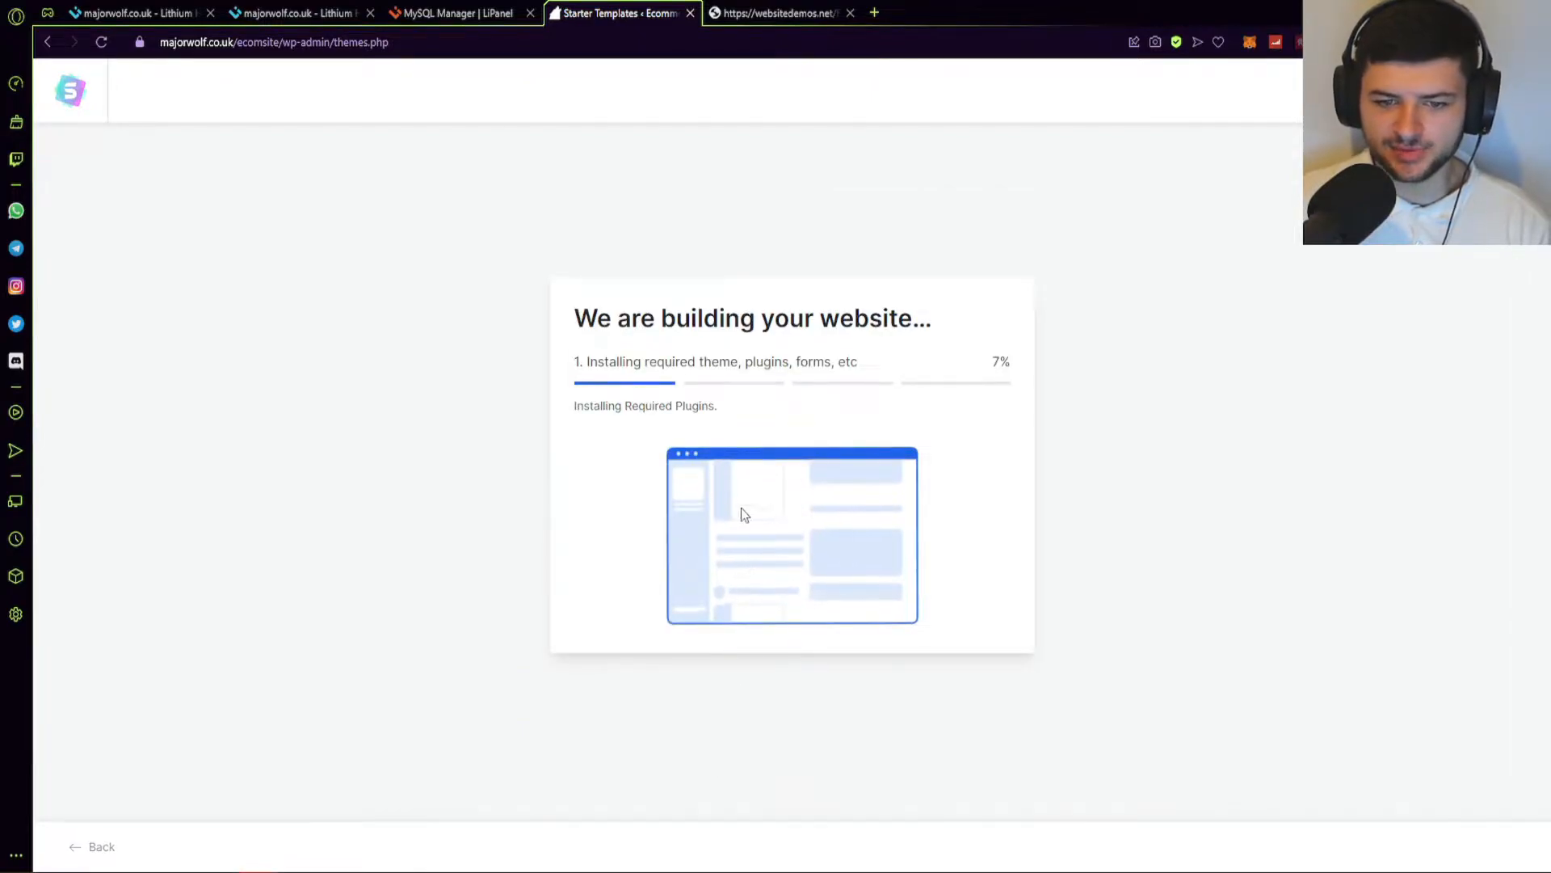
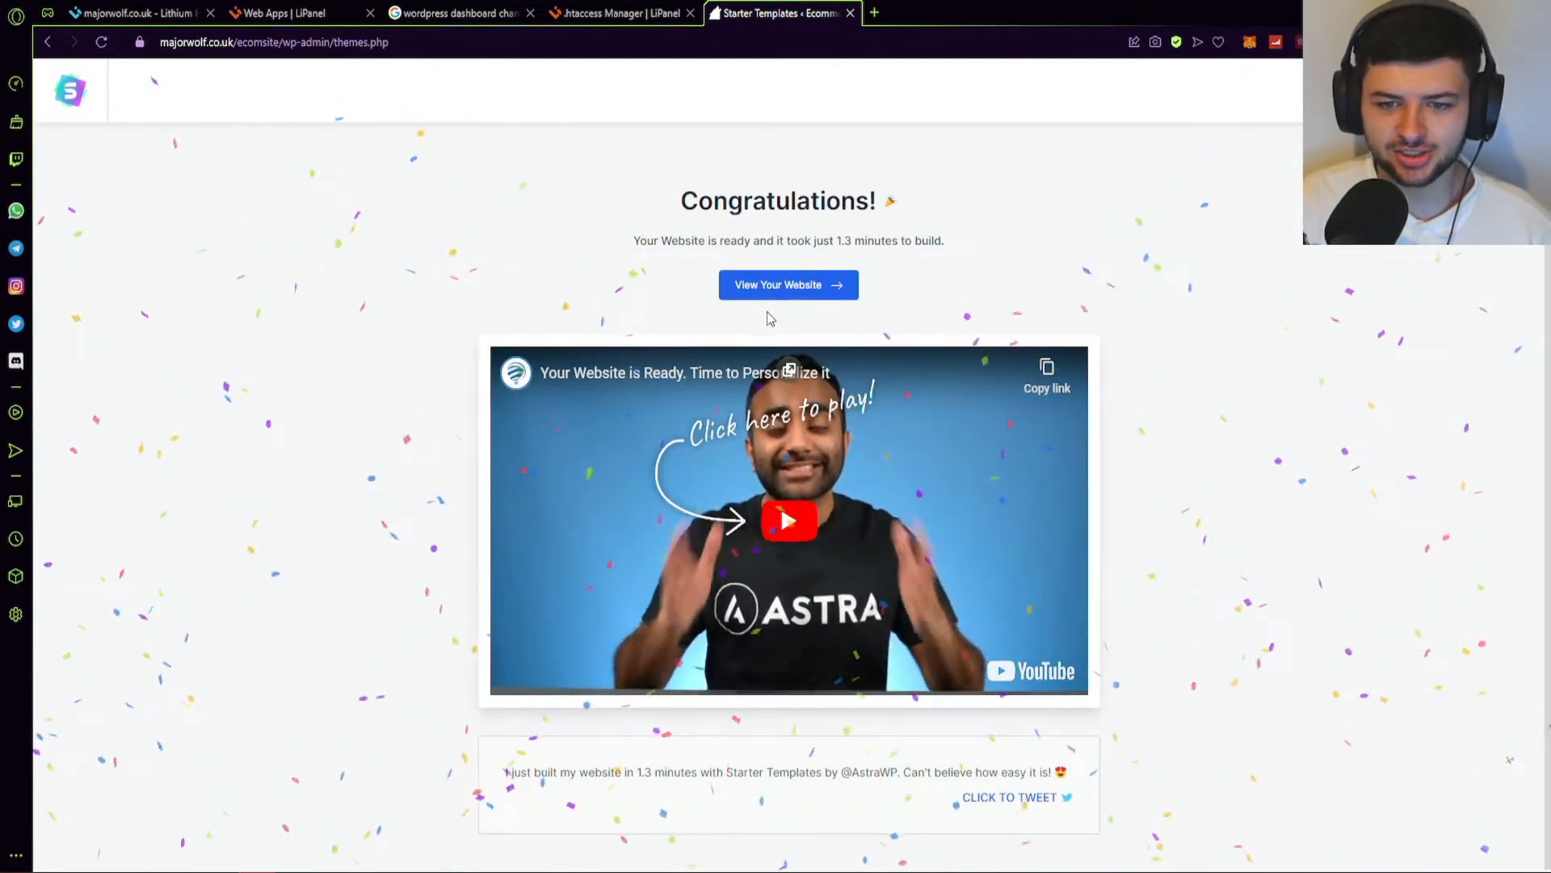
Launch the live 'Party Wears' storefront in a new tab from the Congratulations page.
left_click(796, 290)
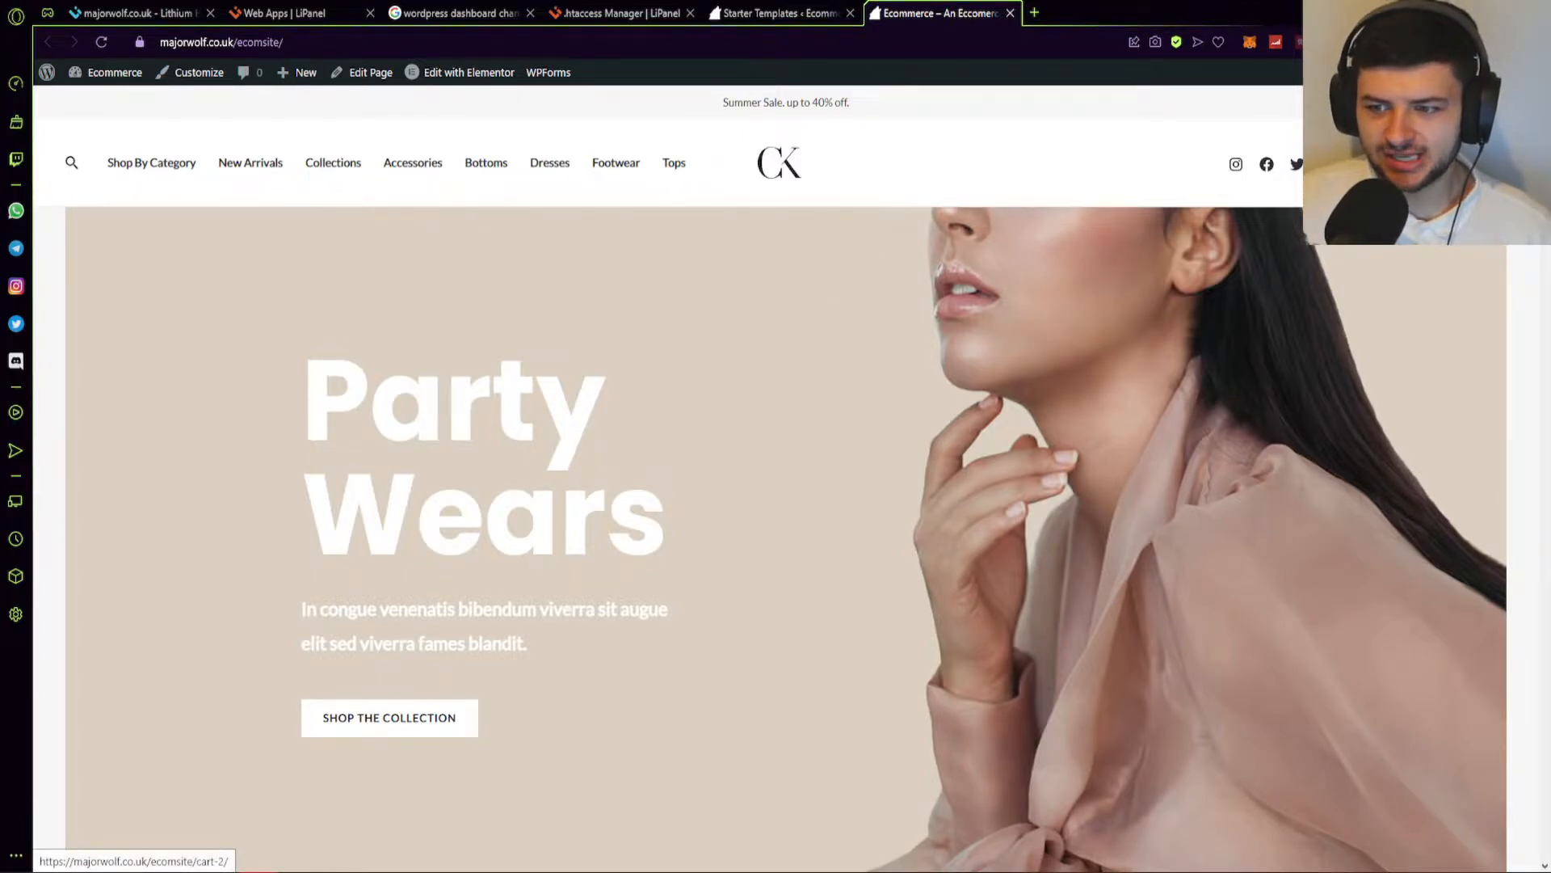
Preview the store's cart panel, then scroll through the homepage.
left_click(1483, 163)
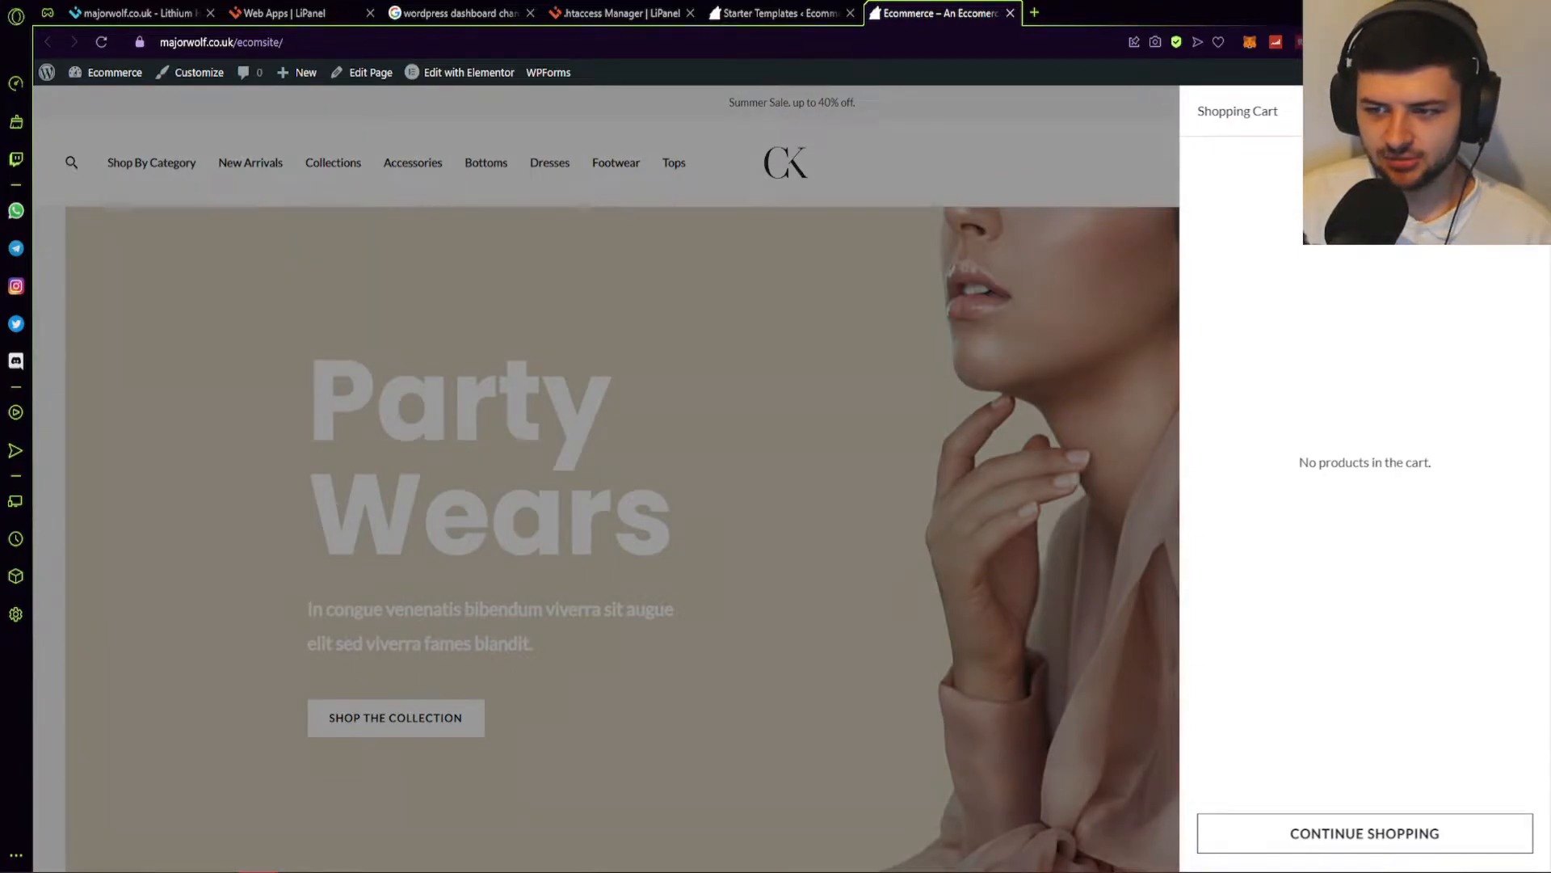
left_click(1526, 112)
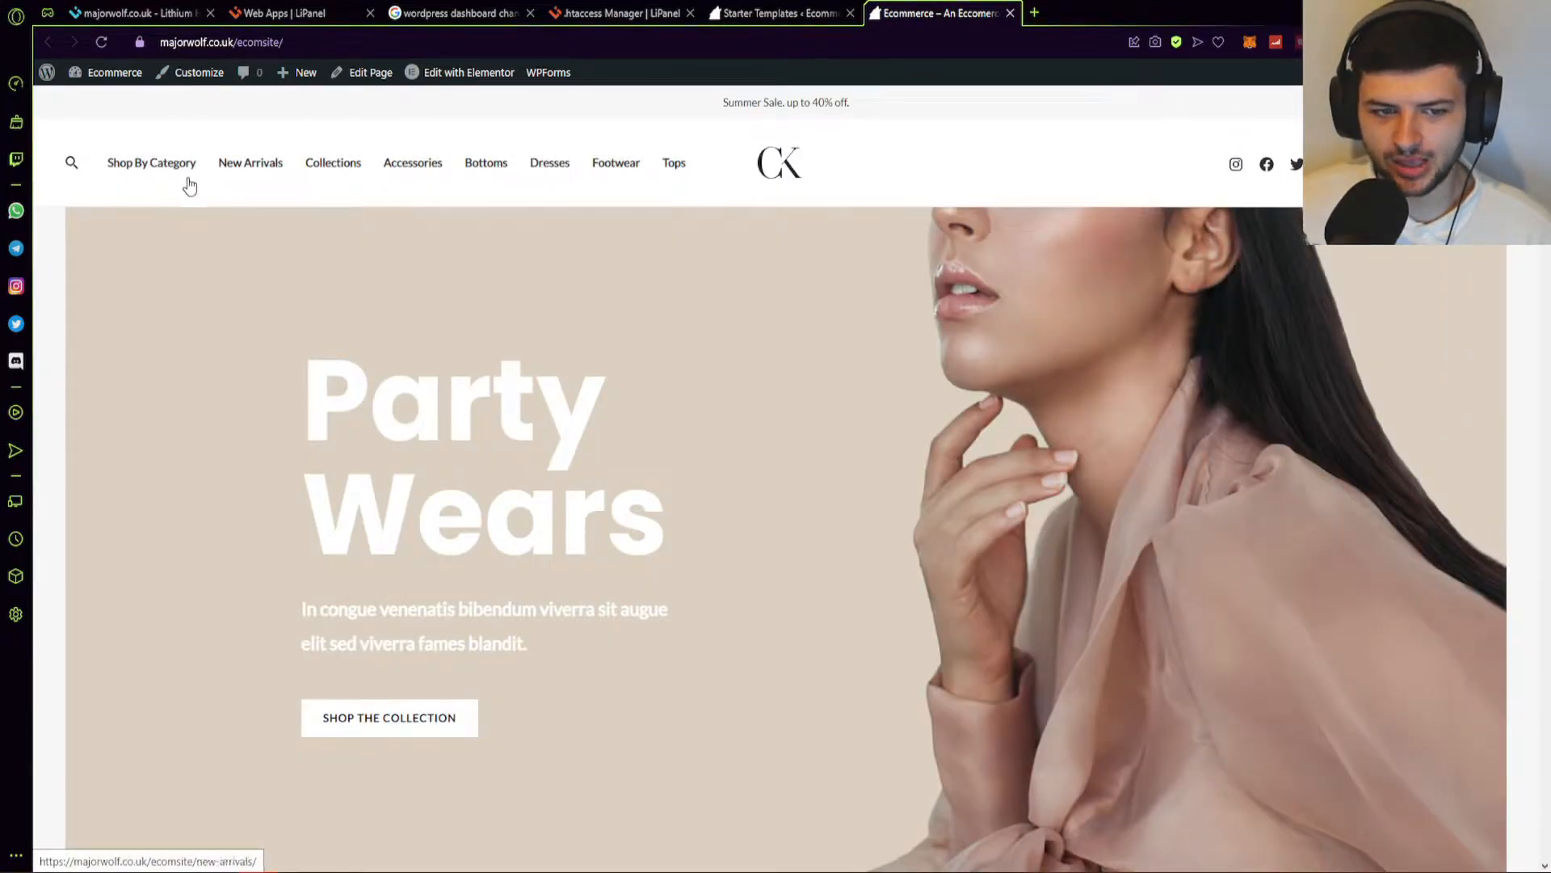
scroll(629, 390, "down", 10)
scroll(636, 378, "down", 10)
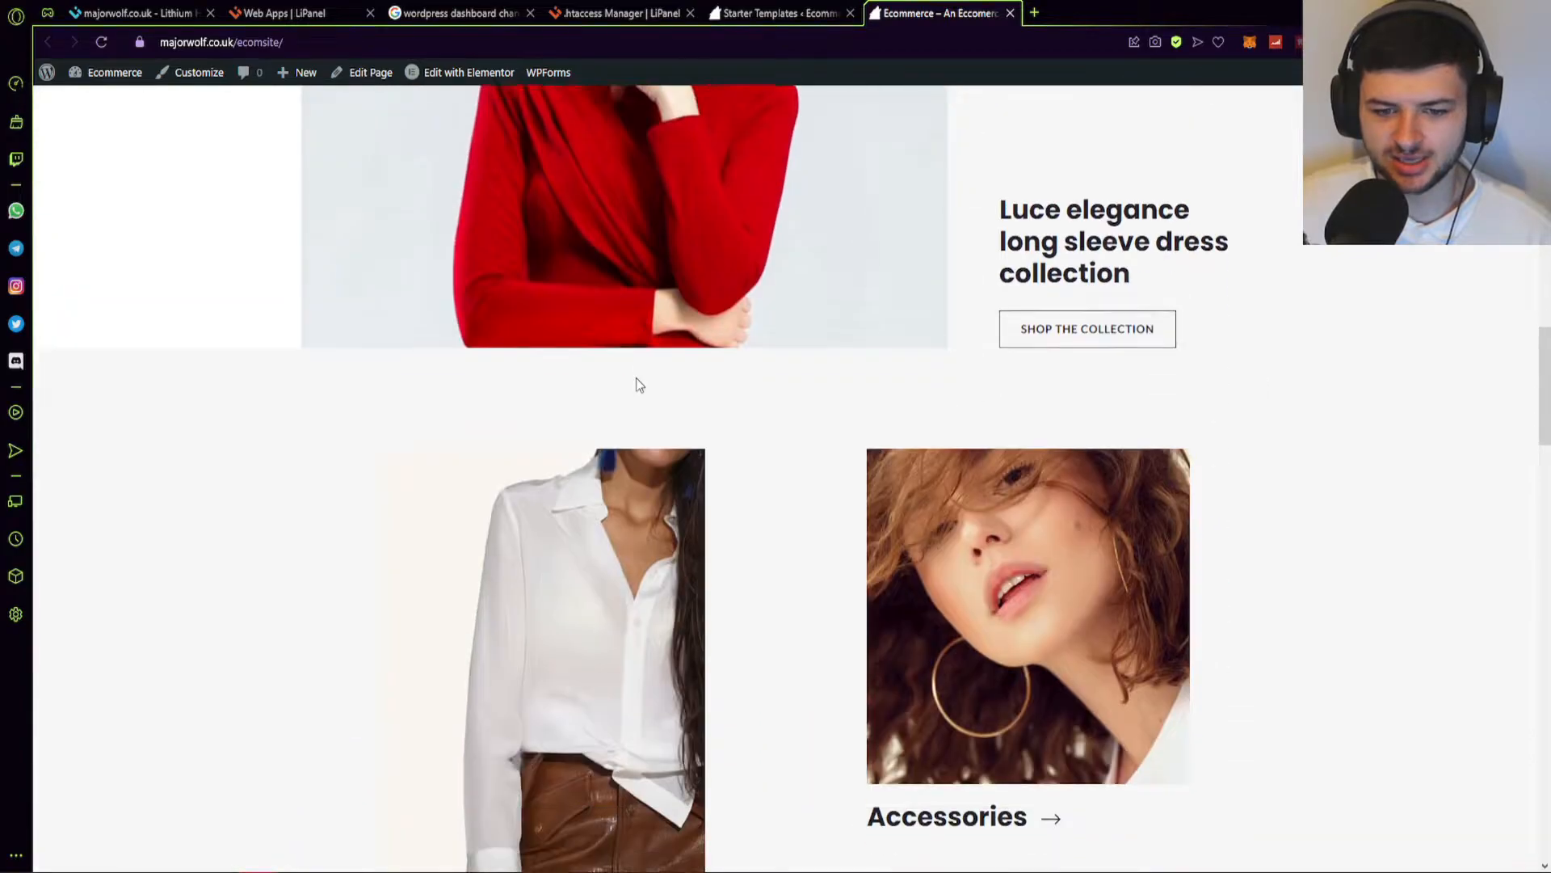
scroll(637, 389, "down", 10)
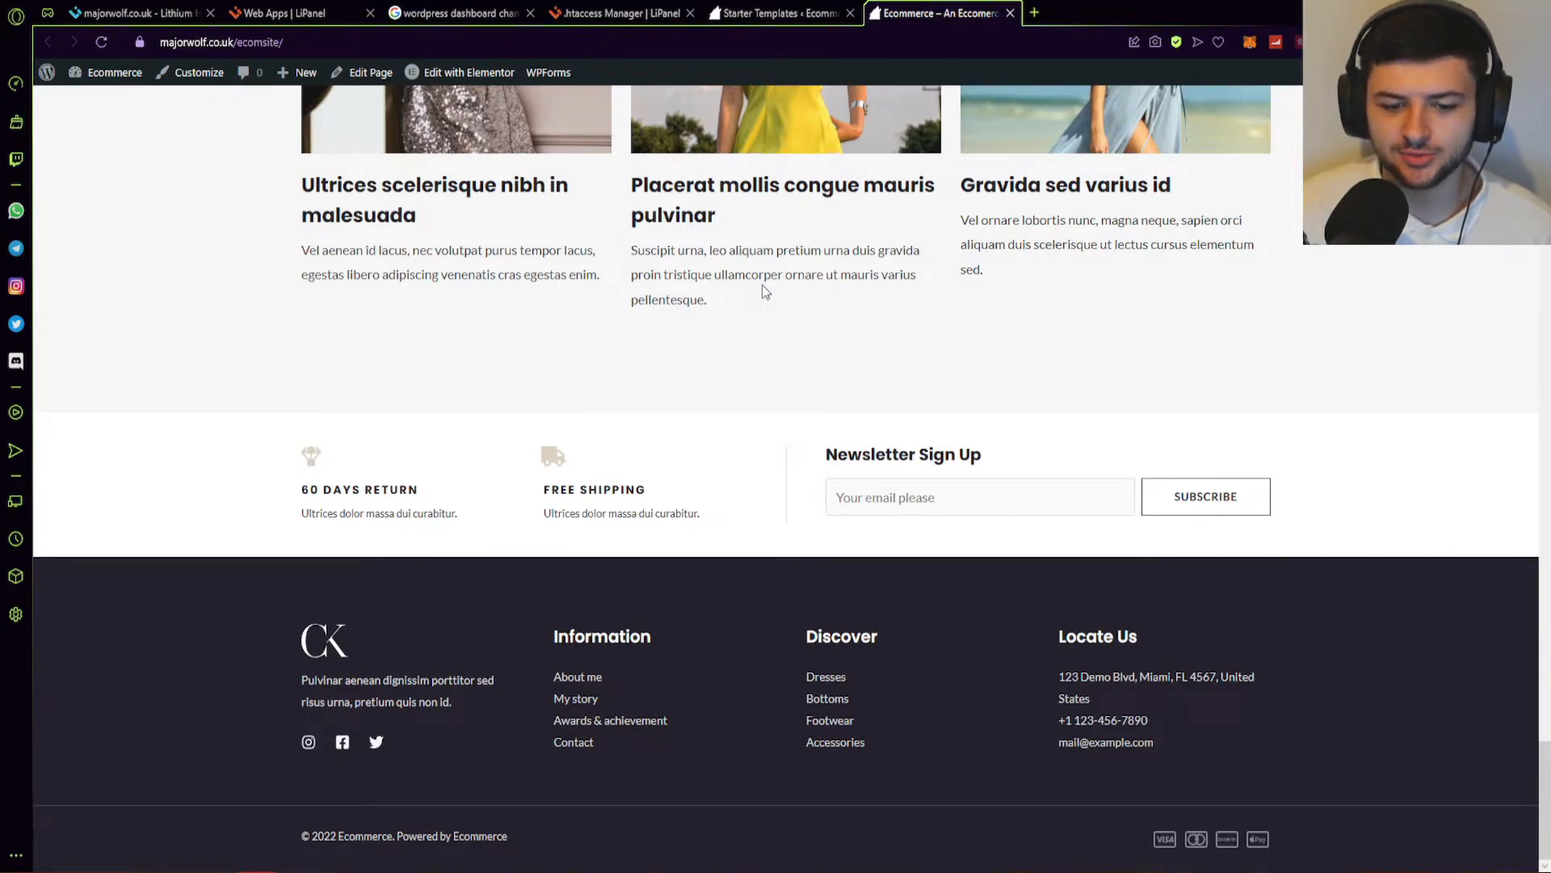
scroll(763, 284, "up", 15)
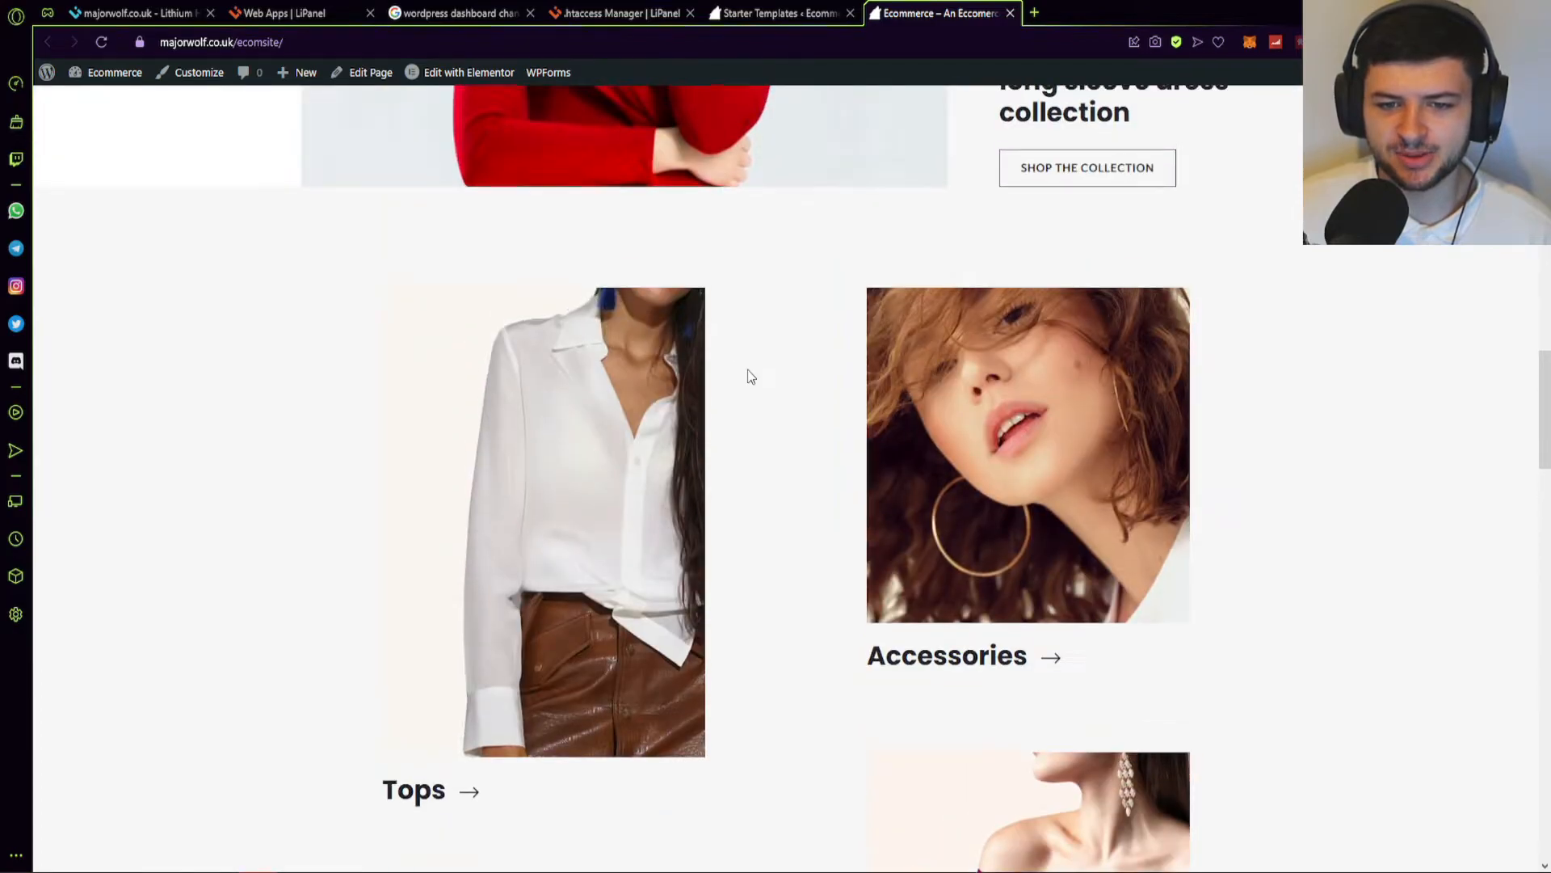
scroll(748, 370, "up", 12)
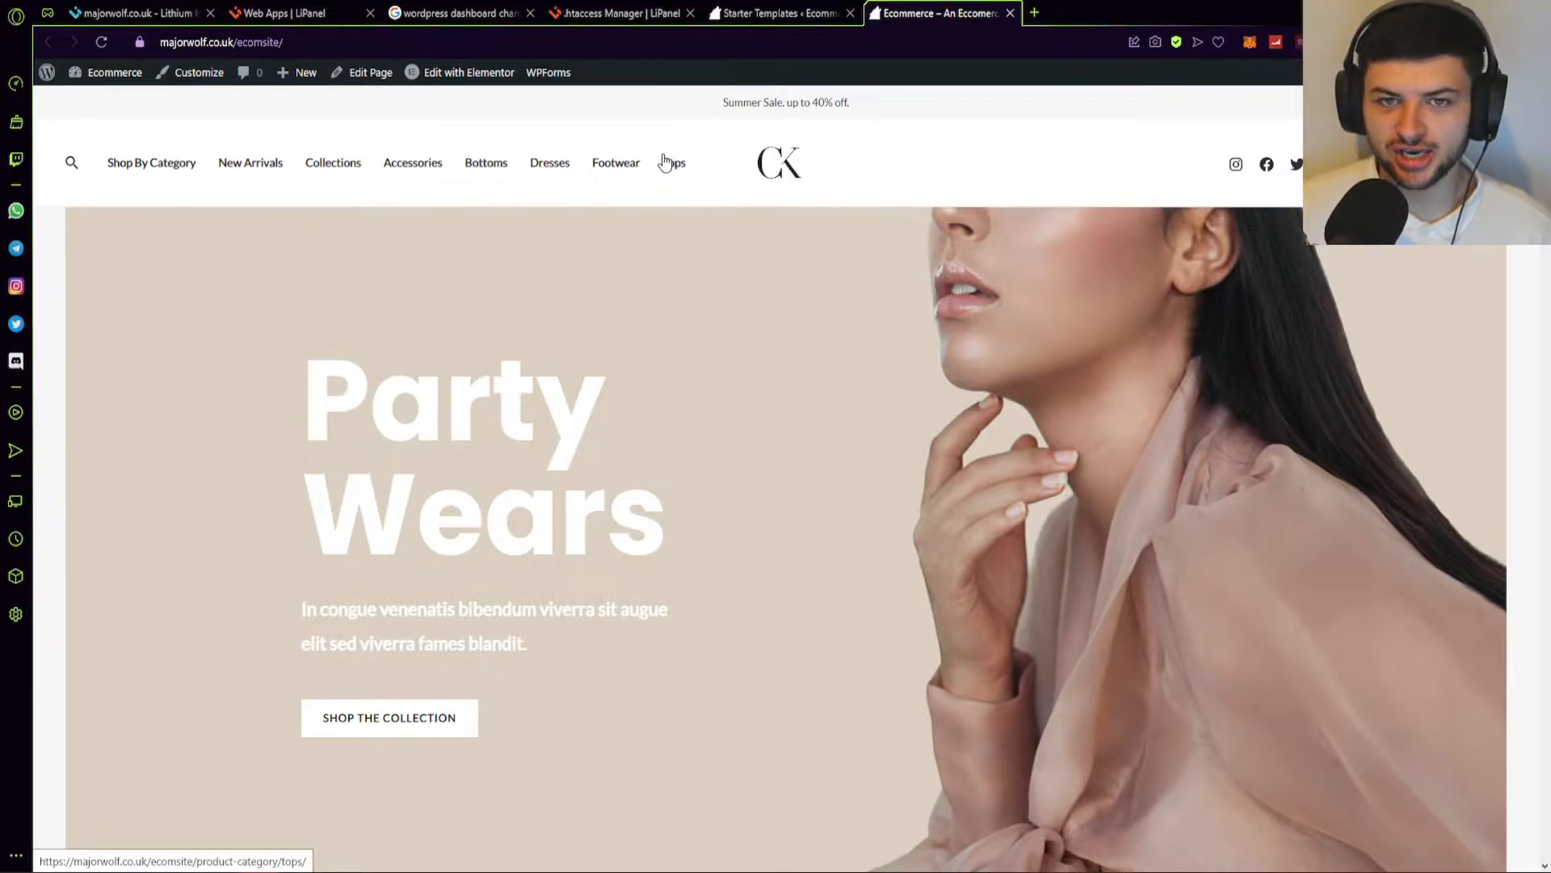
Close the Starter Templates tab and load the site Dashboard in a new tab.
left_click(780, 13)
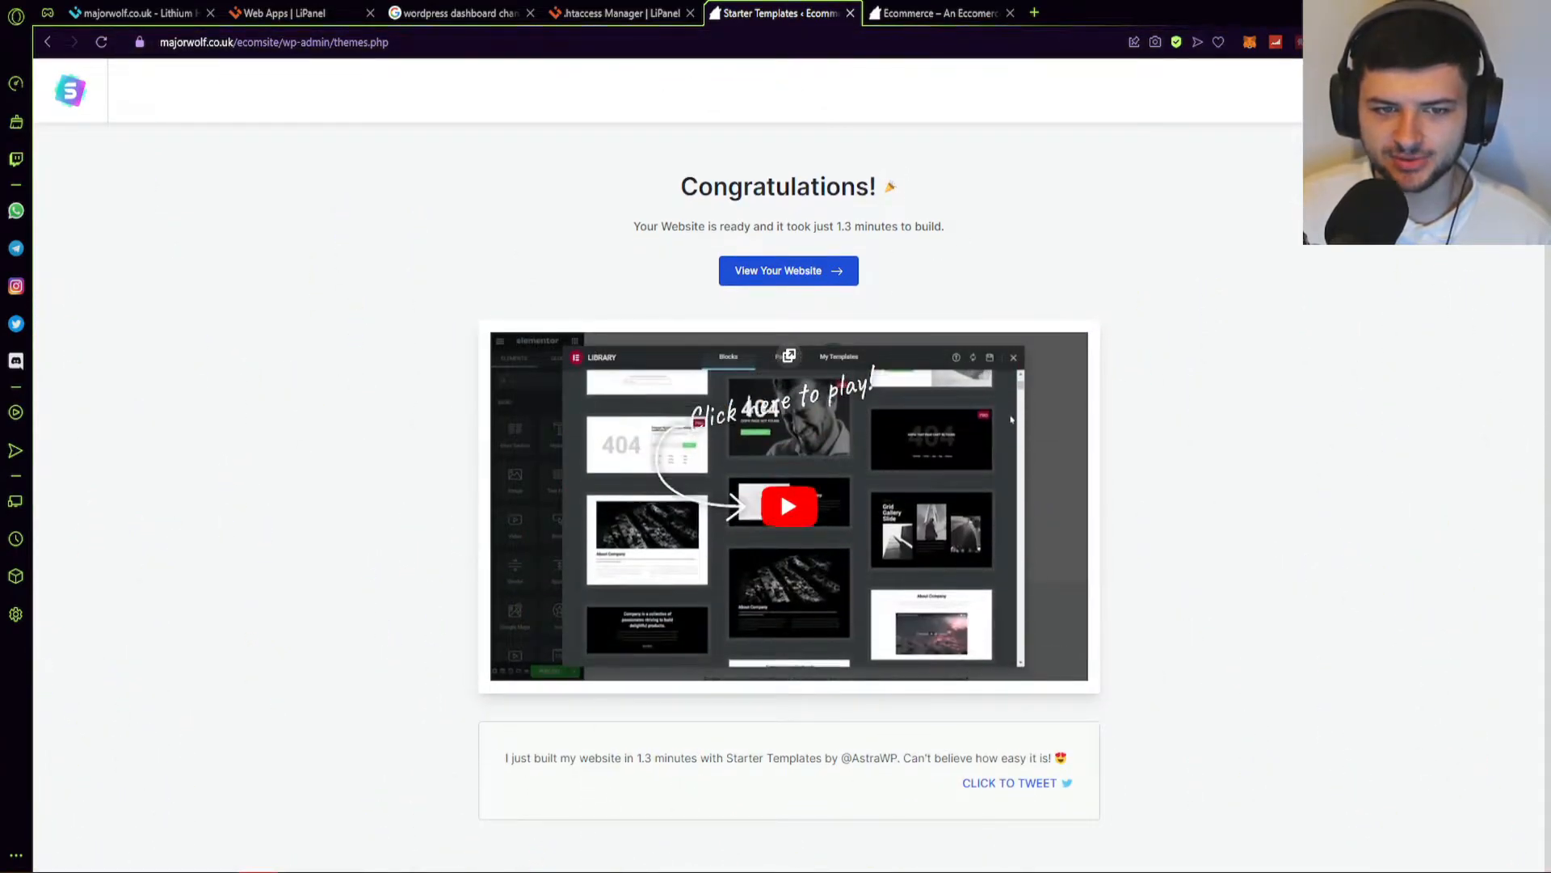
key("ctrl+w")
middle_click(83, 103)
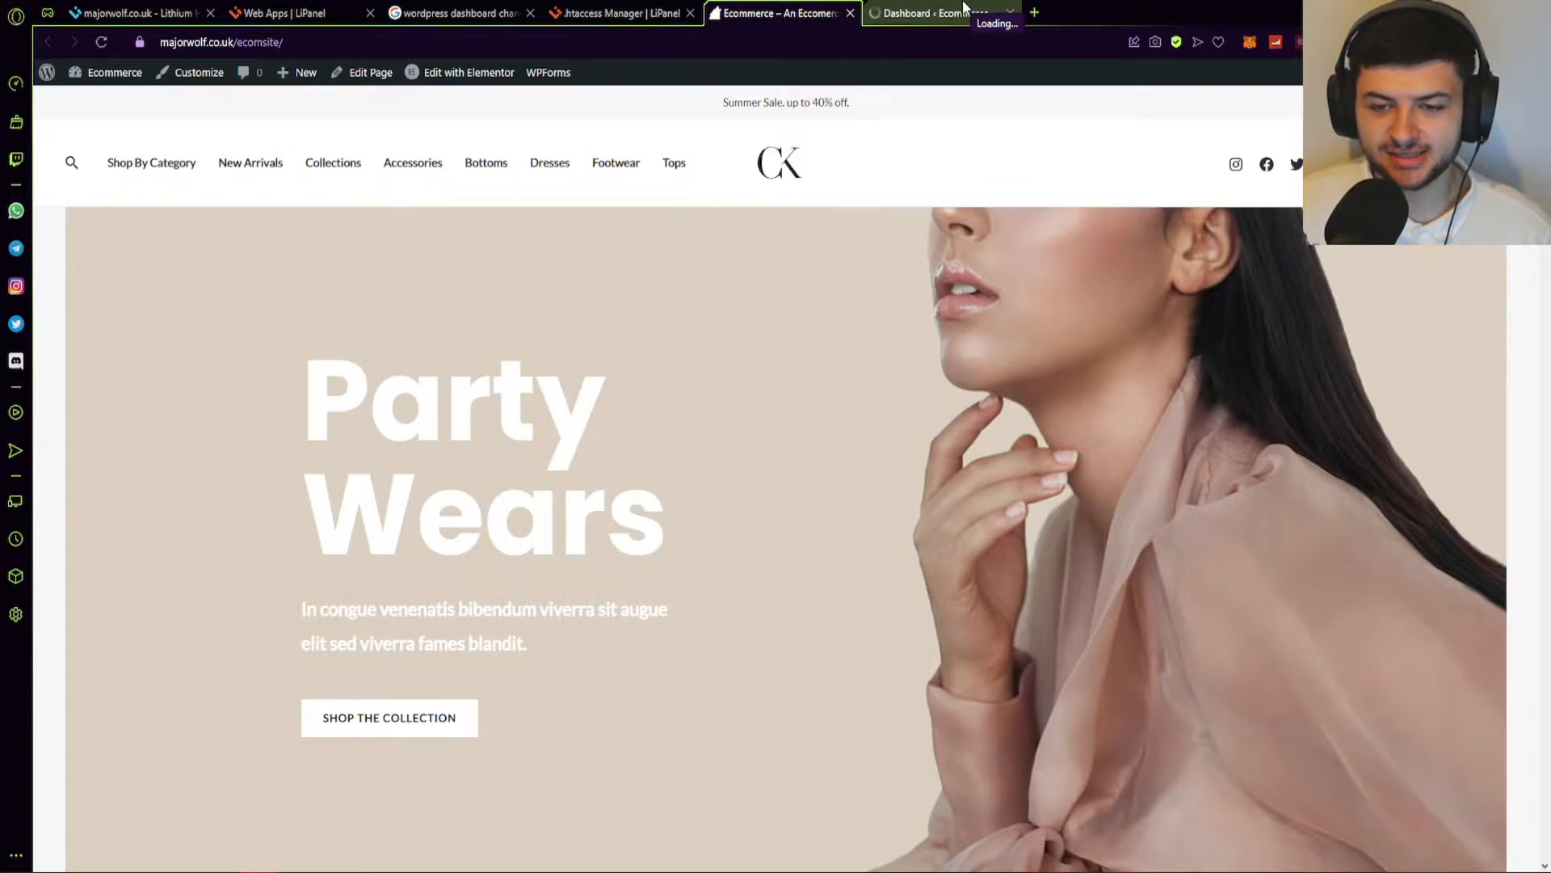
Dismiss the Stripe notice on the Dashboard and go to Appearance > Customise.
left_click(930, 13)
left_click(327, 203)
mouse_move(101, 368)
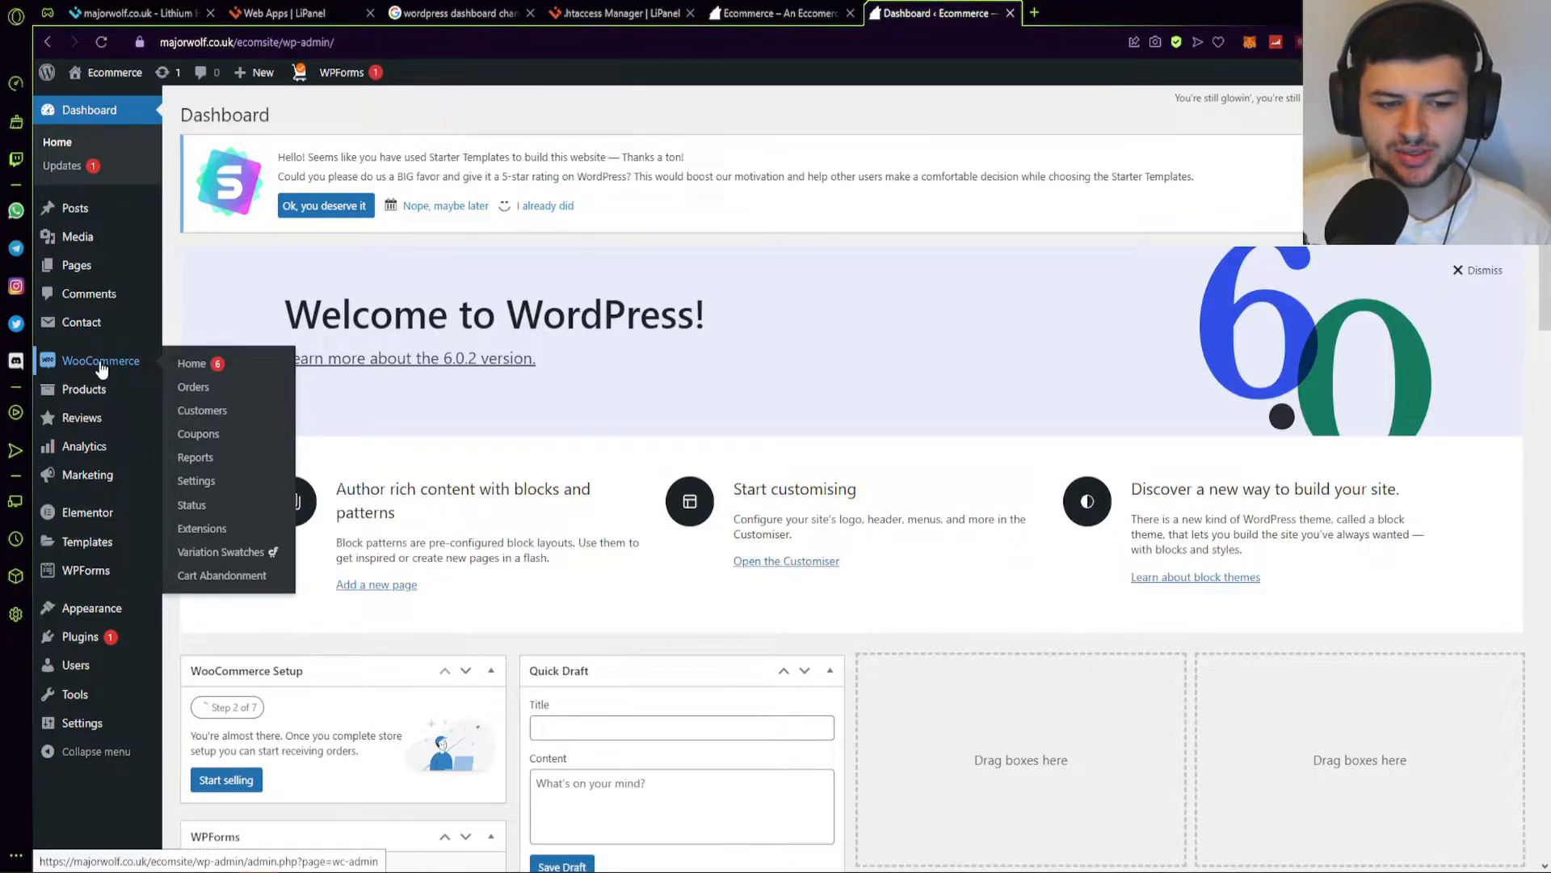
mouse_move(99, 395)
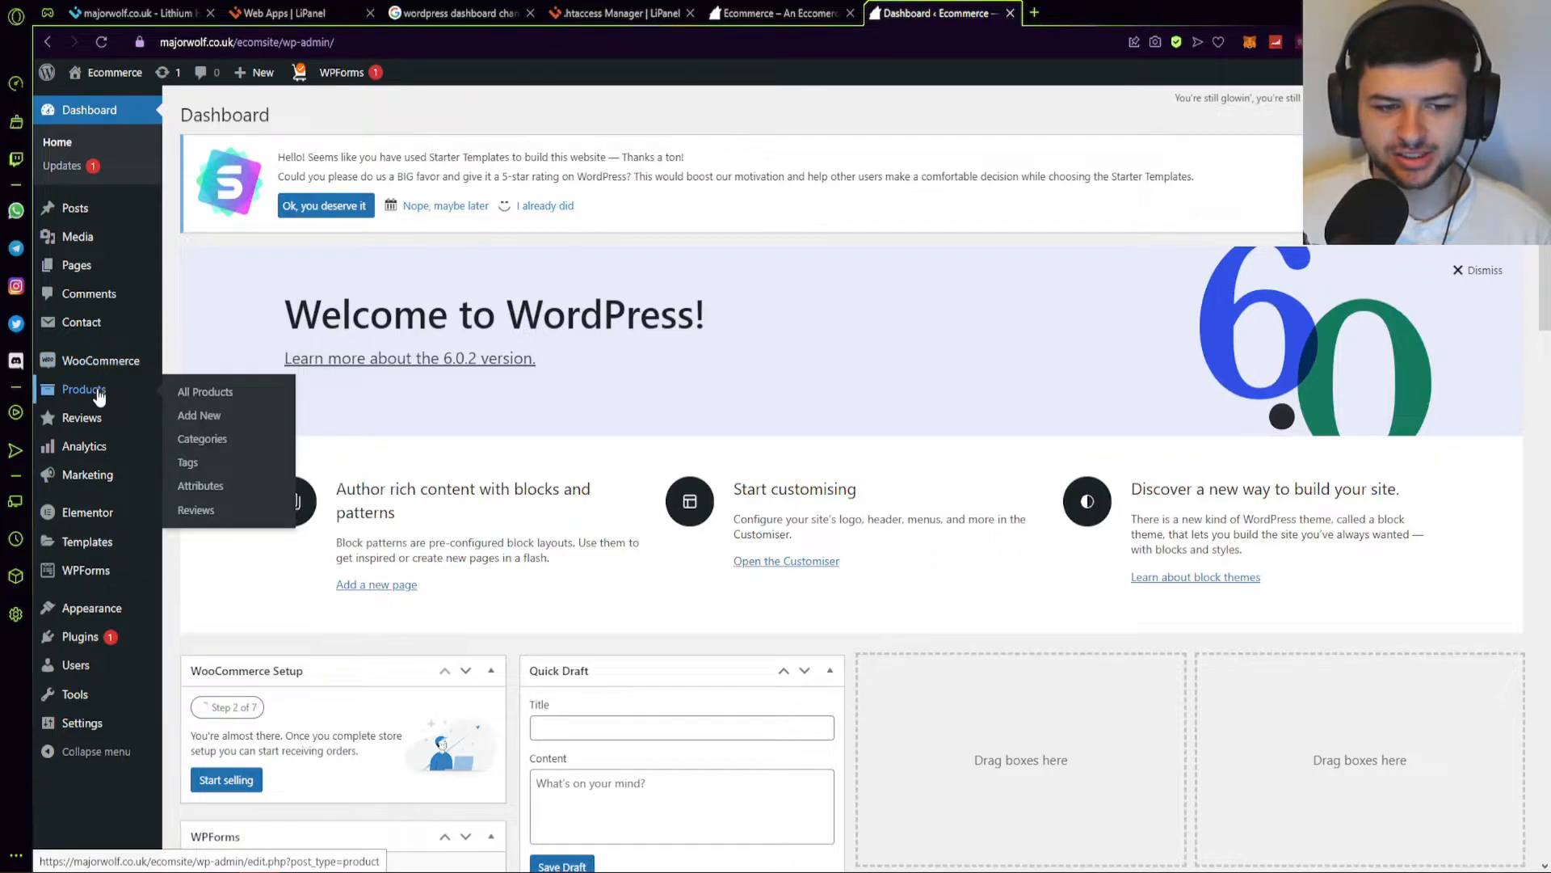
mouse_move(81, 511)
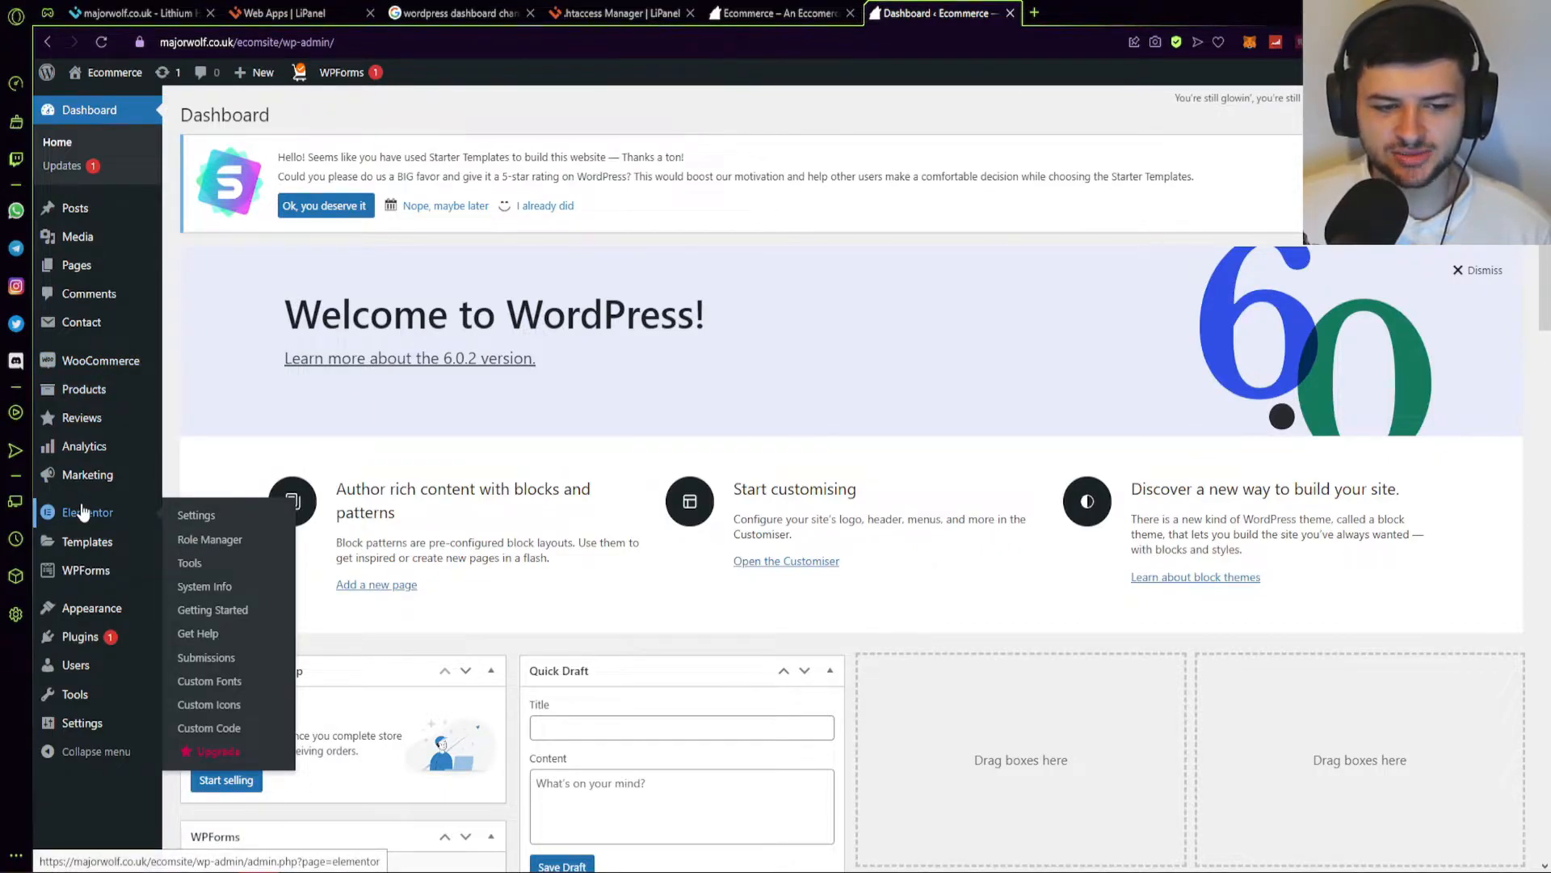
mouse_move(81, 613)
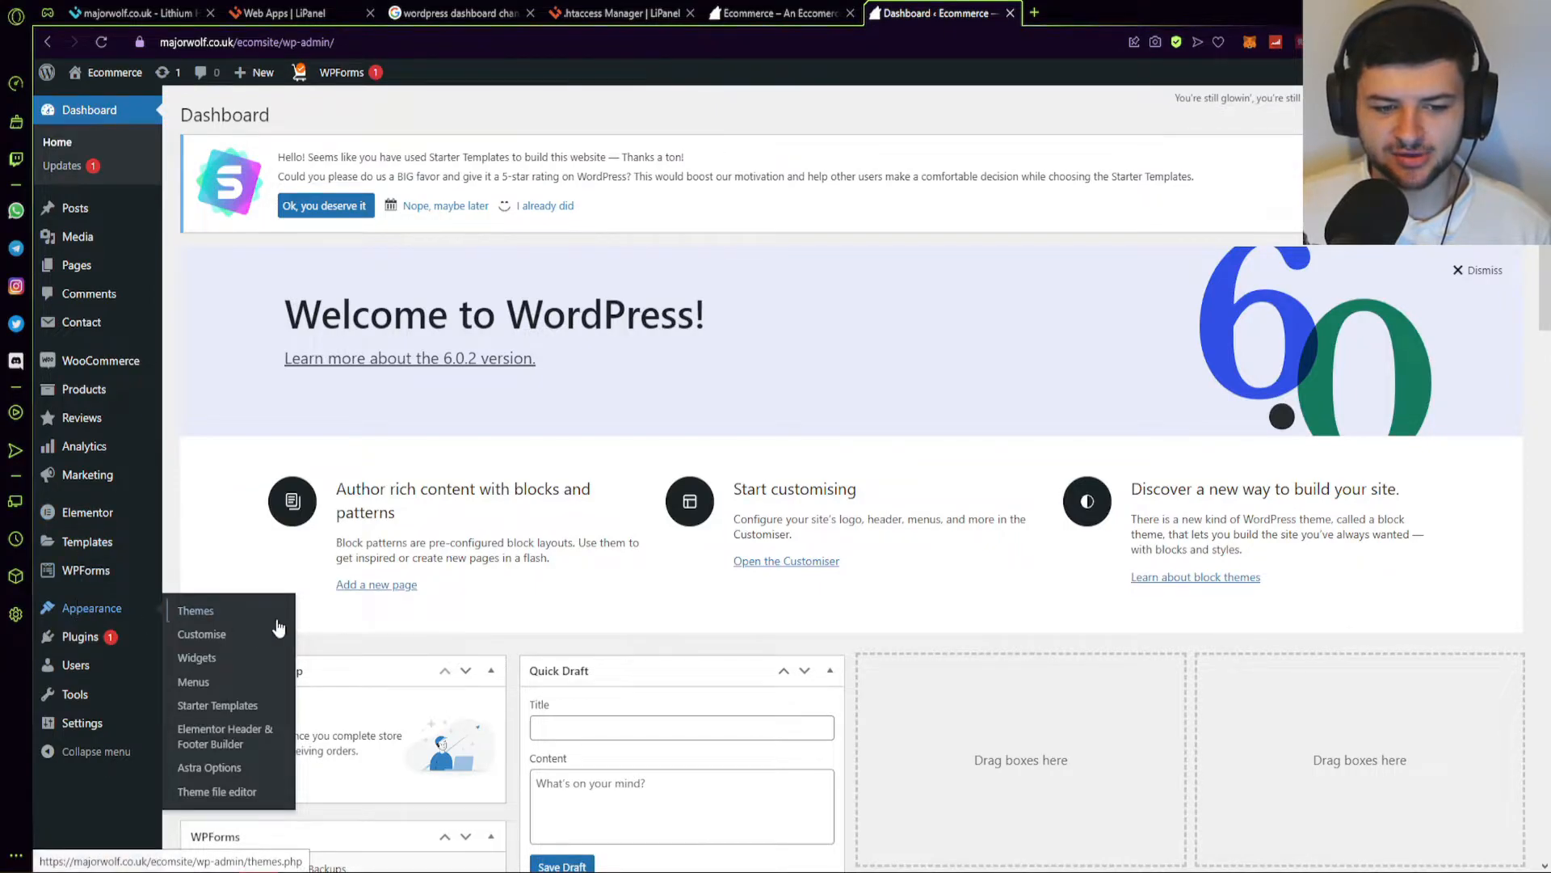
left_click(229, 638)
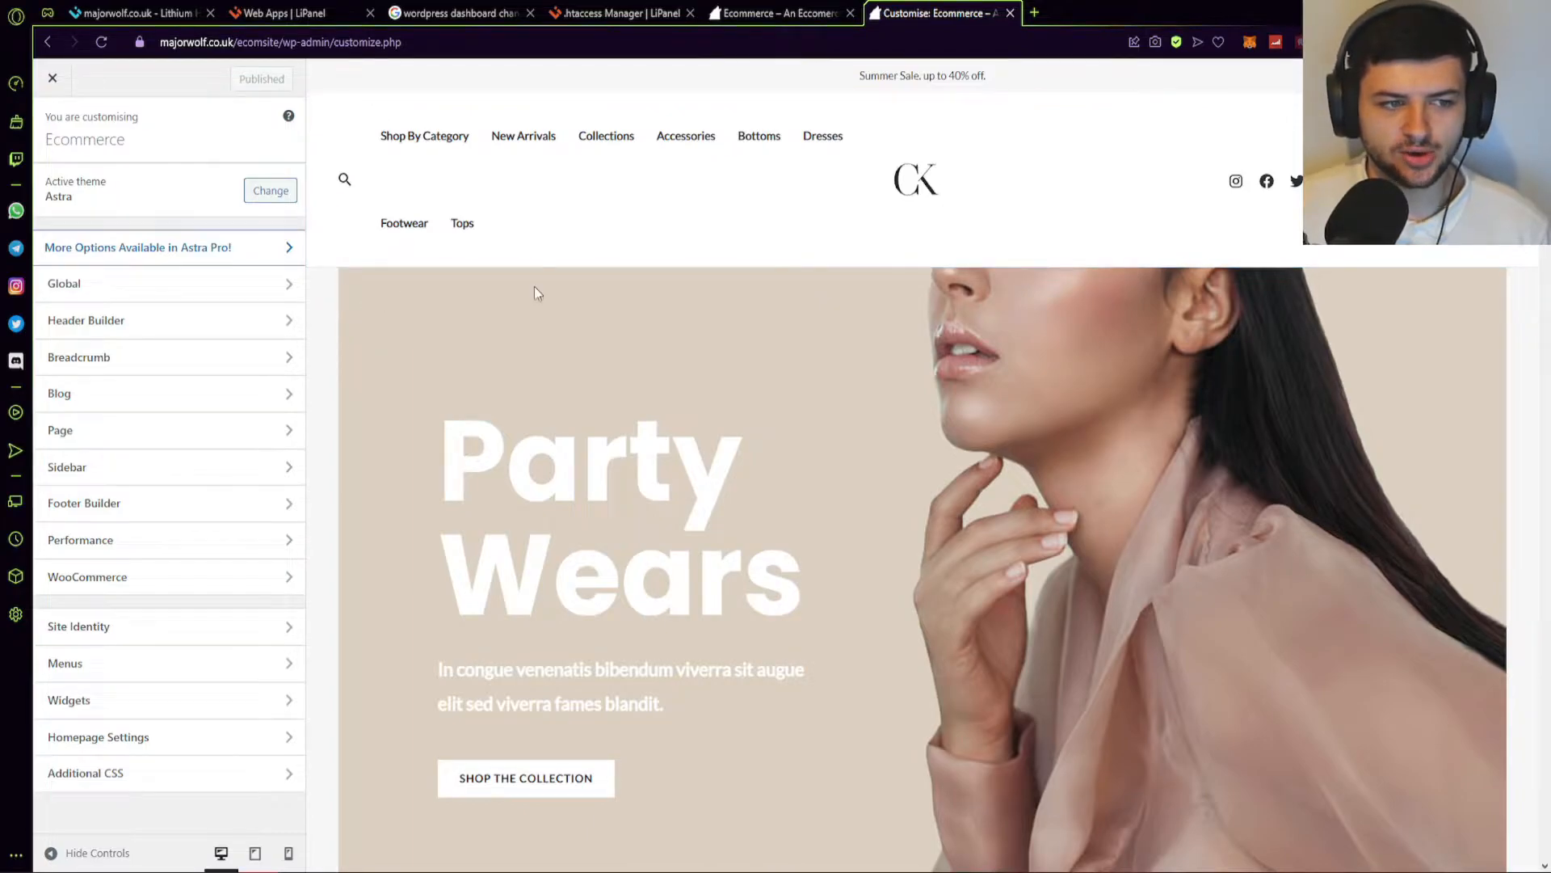
Browse the Global Typography, Colours and Buttons settings in the Customizer.
left_click(183, 286)
left_click(146, 186)
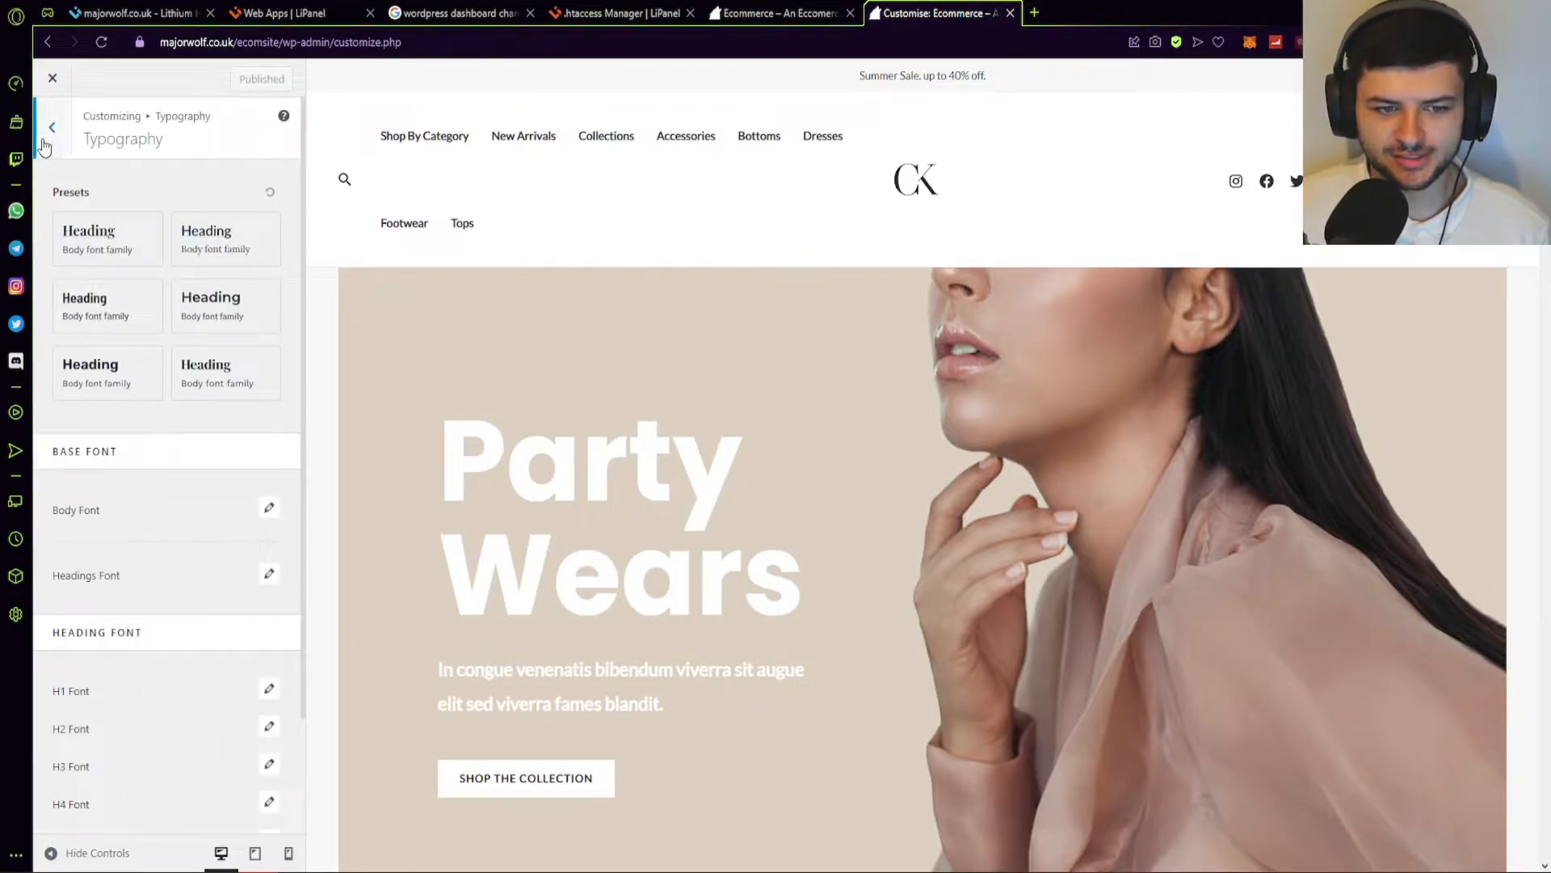
left_click(46, 129)
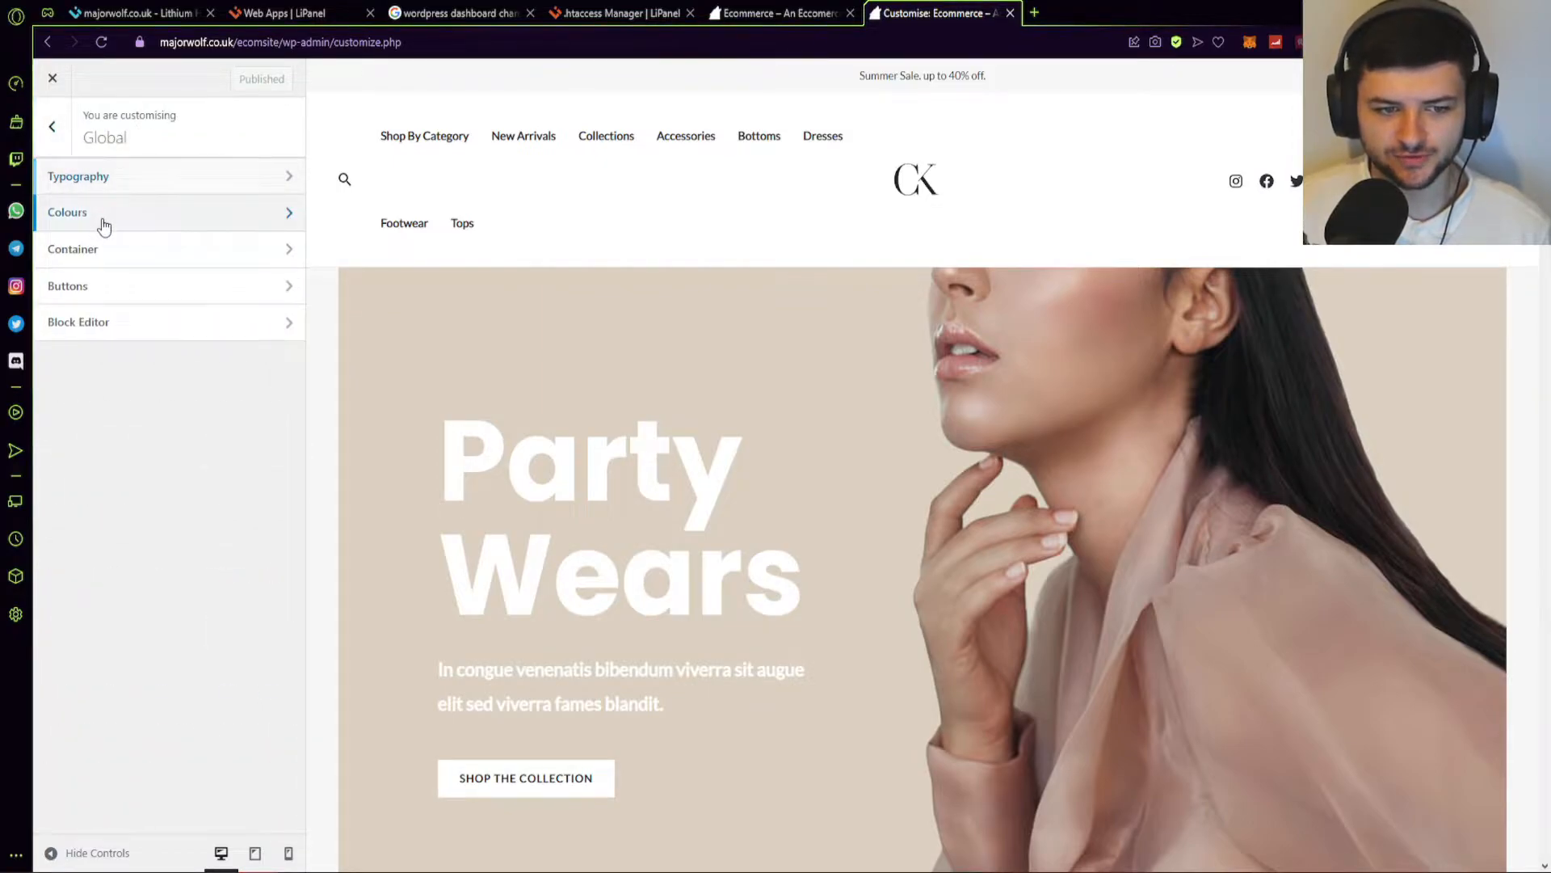
left_click(102, 217)
left_click(49, 130)
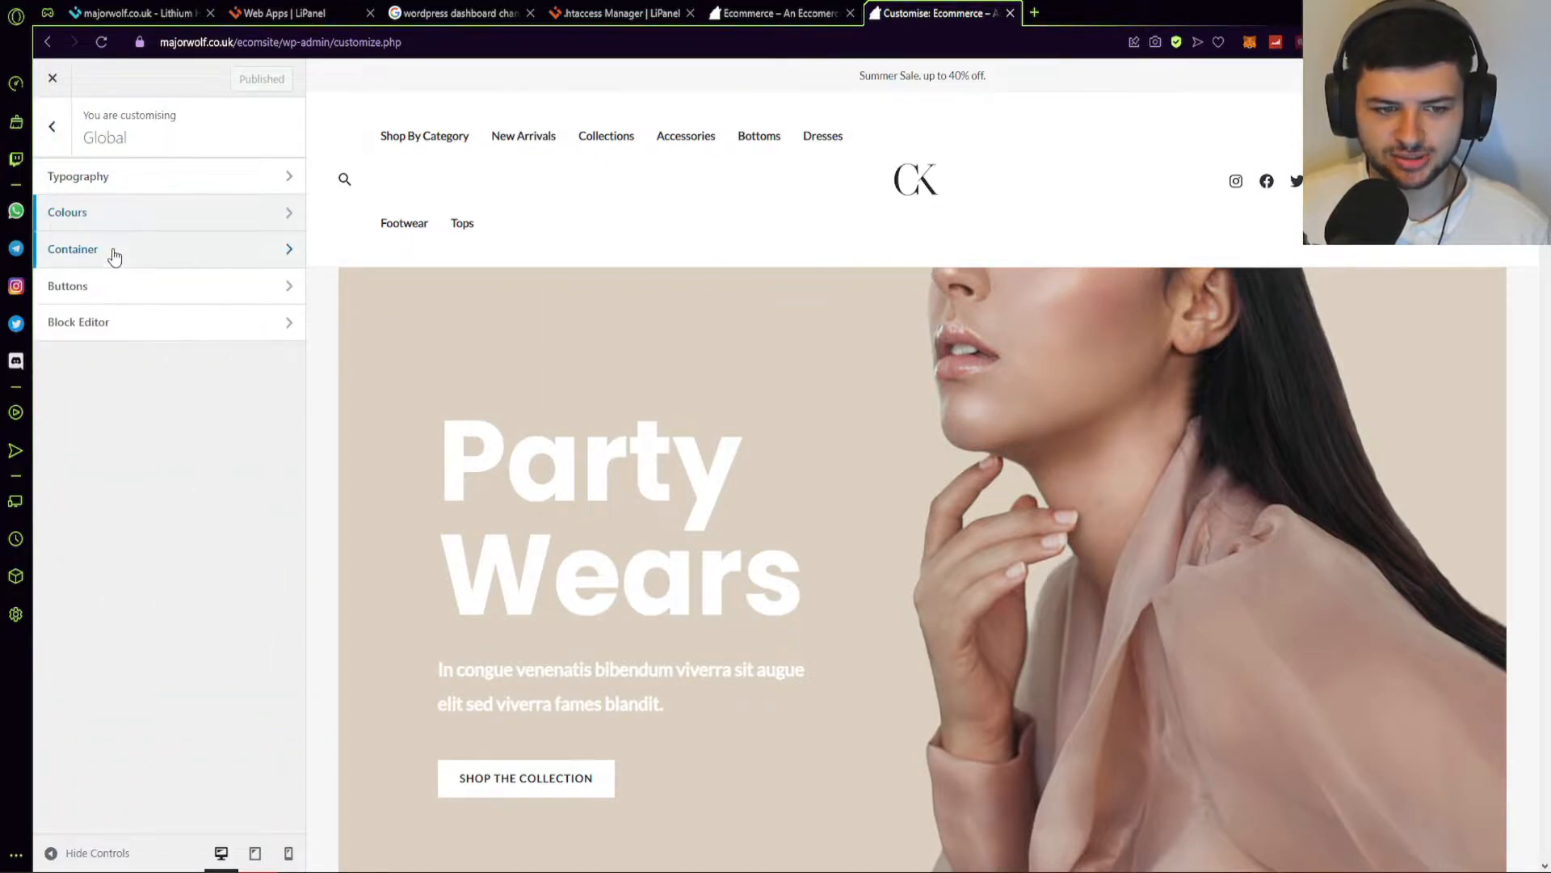
left_click(110, 285)
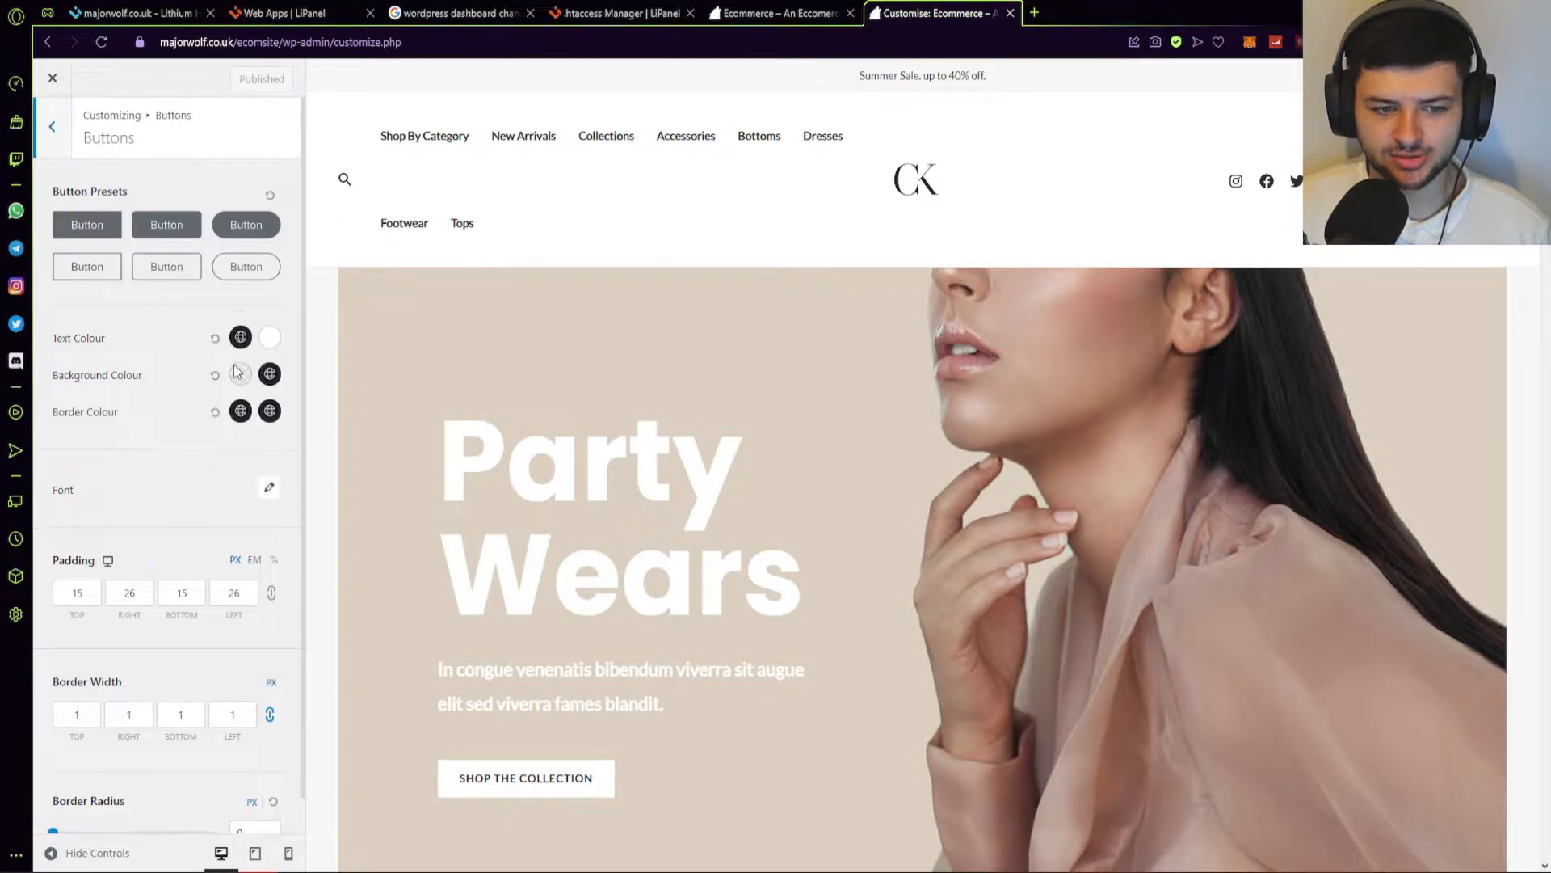
scroll(236, 369, "down", 1)
scroll(61, 134, "up", 1)
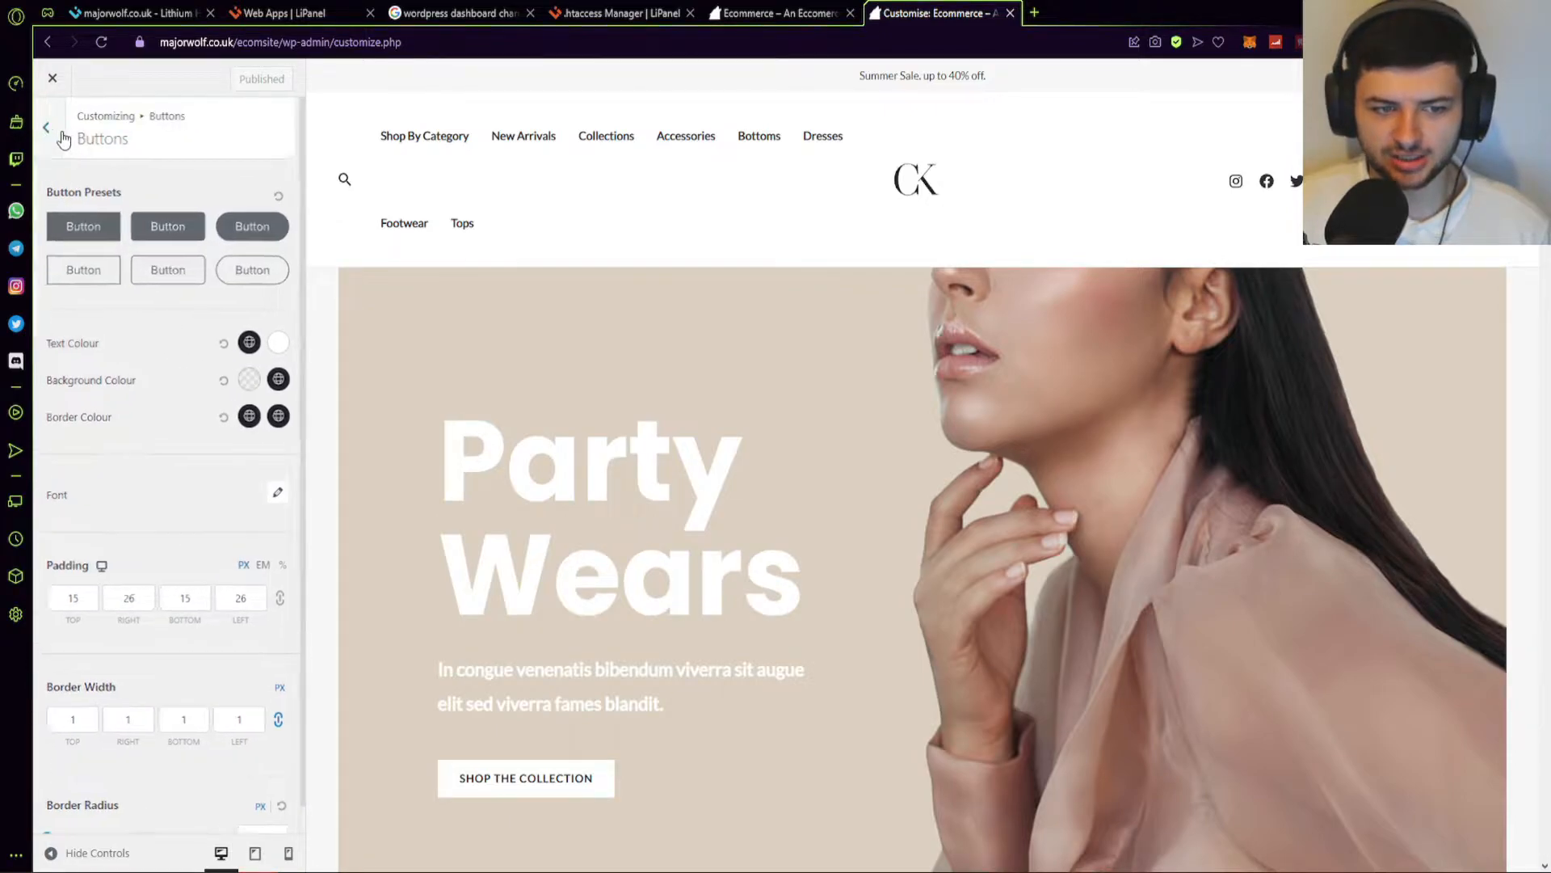
Return to the main Customizer menu and open Header Builder.
left_click(55, 129)
left_click(54, 128)
left_click(97, 316)
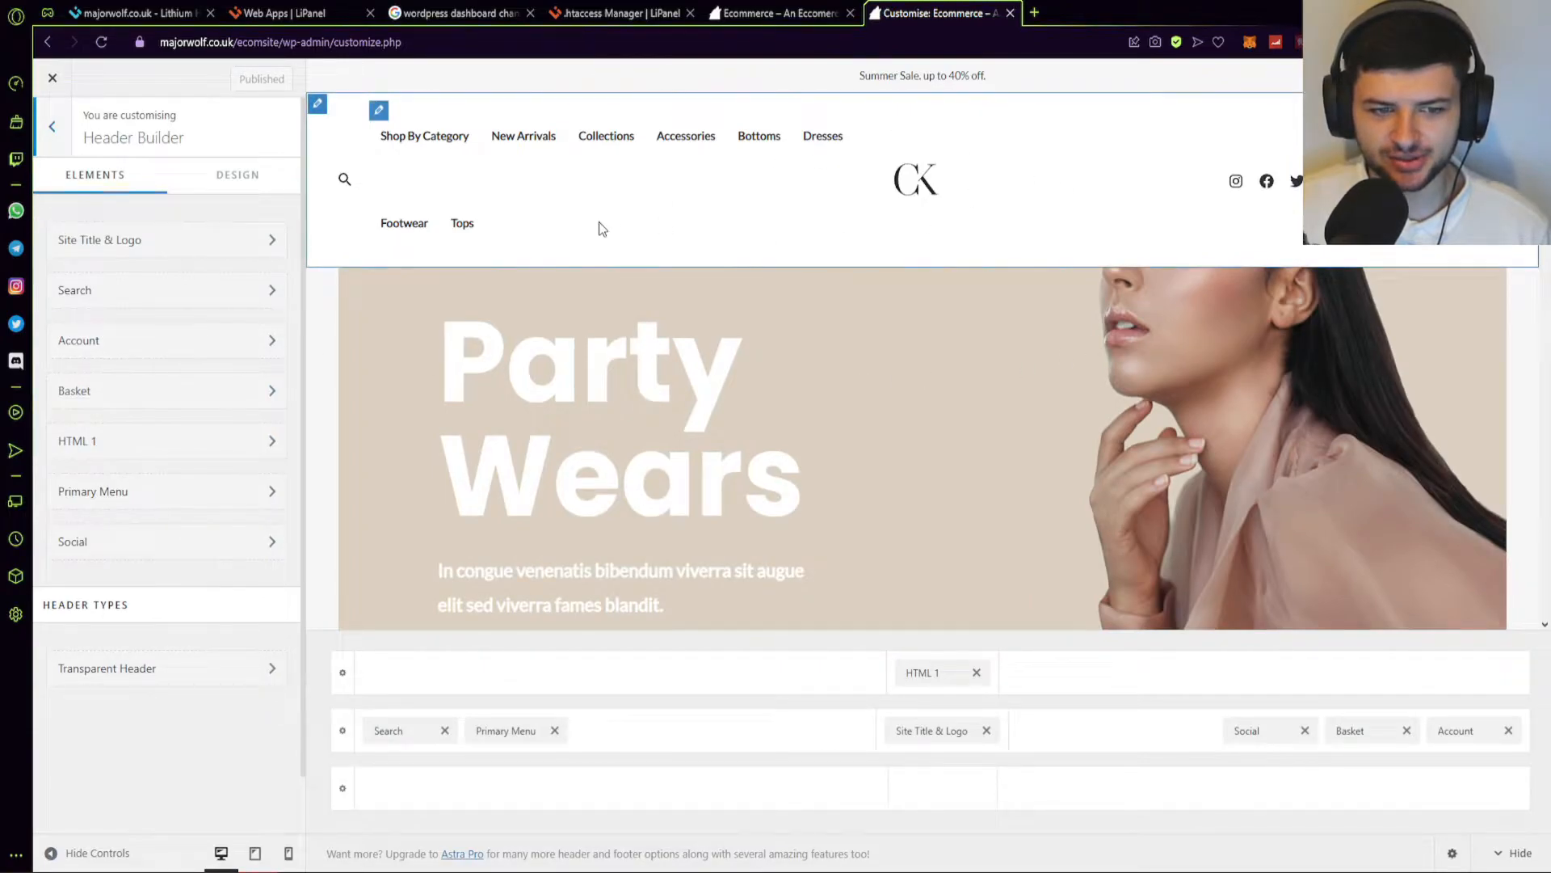
In Site Title & Logo, try showing the site title beside and stacked under the logo.
left_click(133, 253)
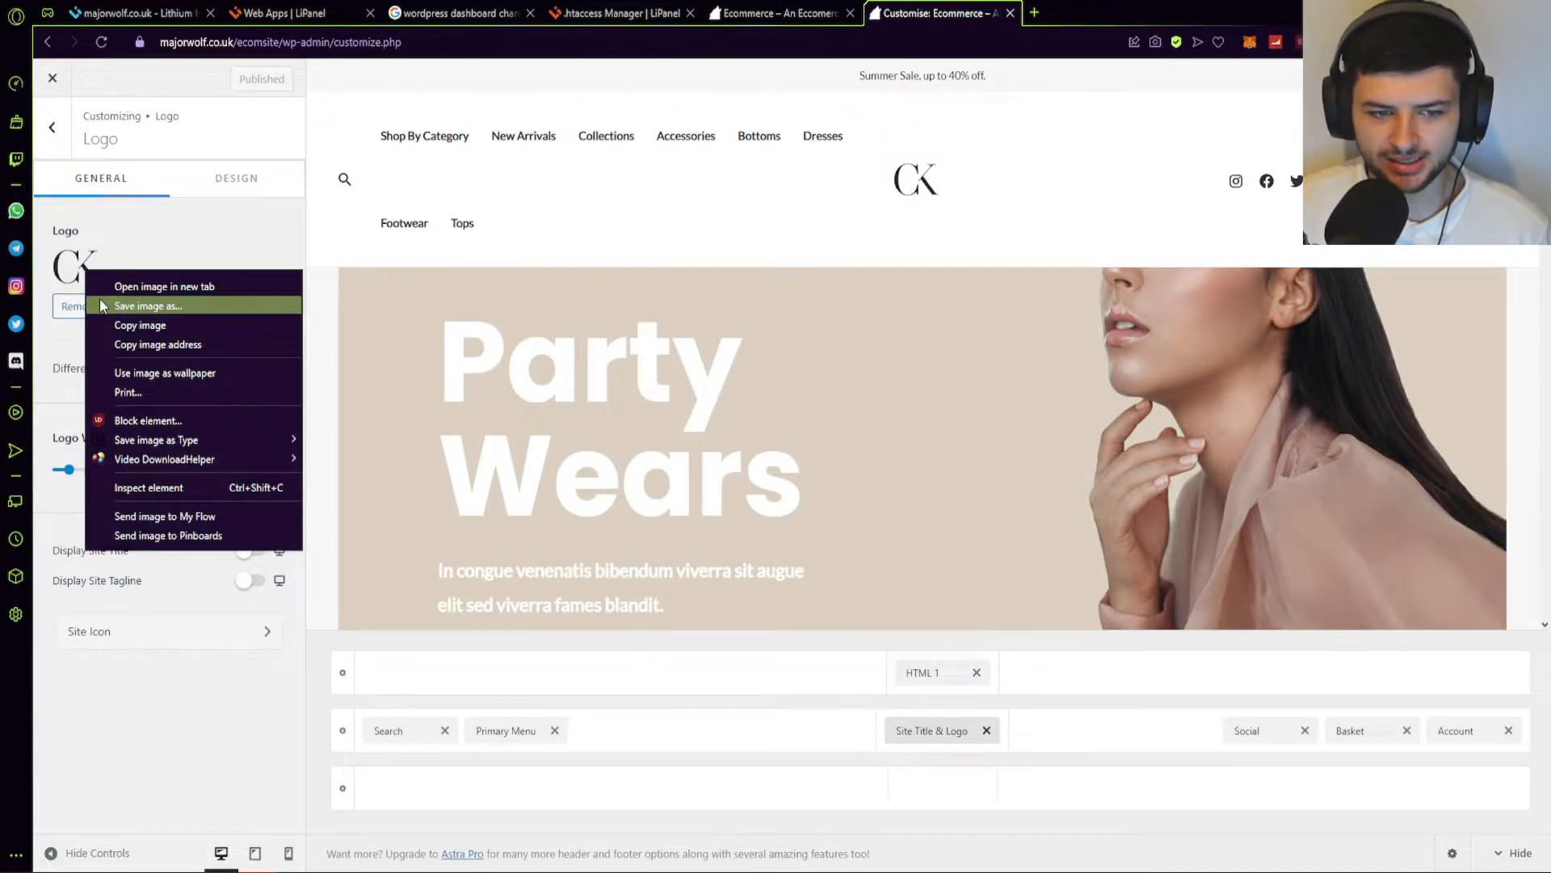
left_click(191, 222)
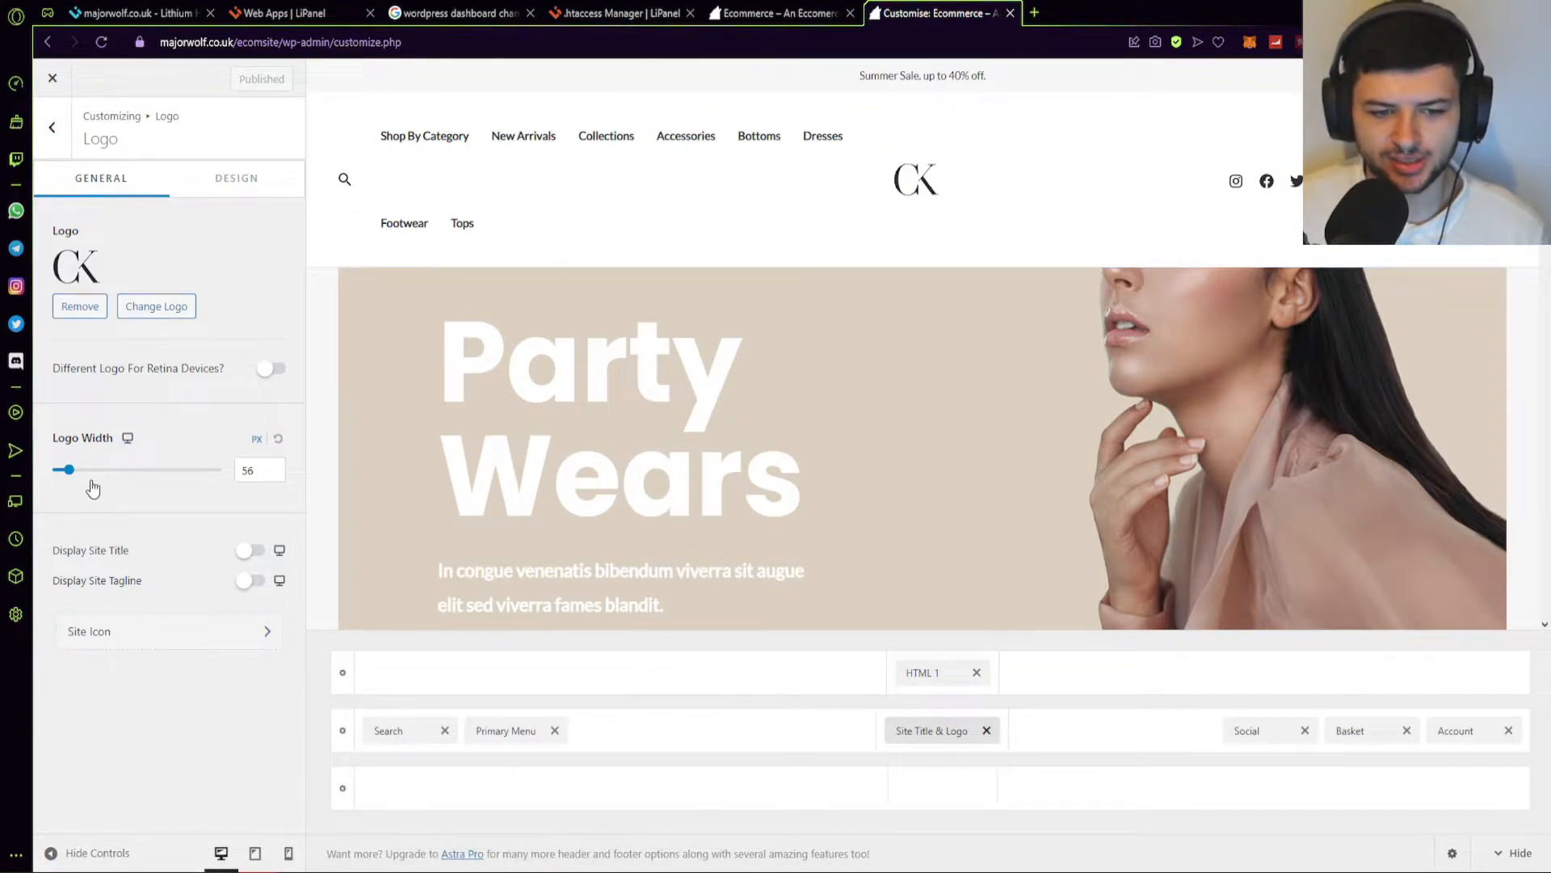
left_click(243, 551)
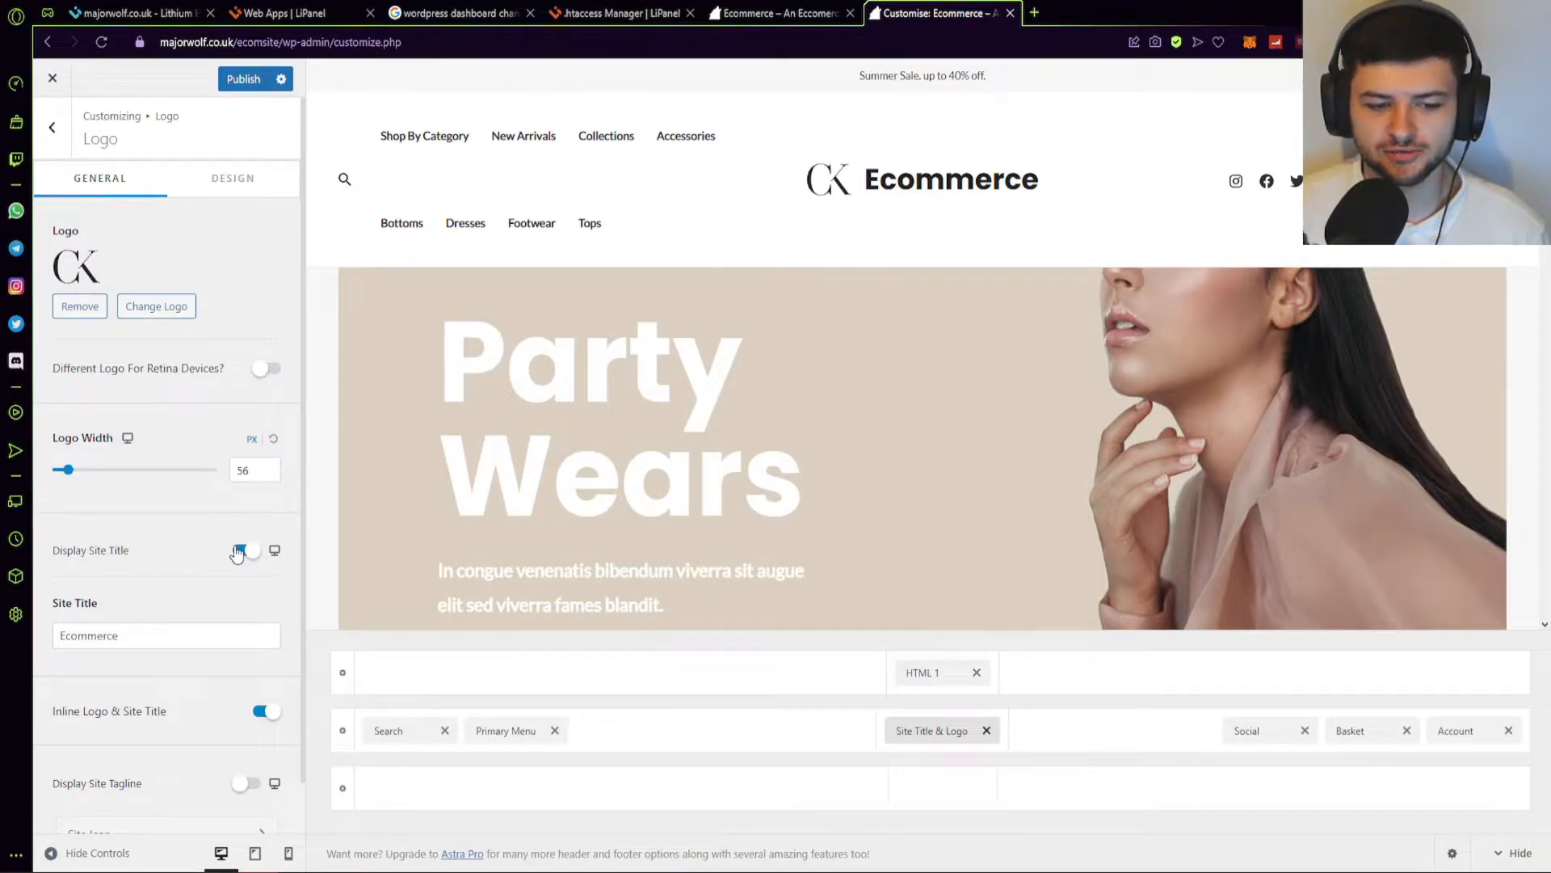
scroll(241, 552, "down", 1)
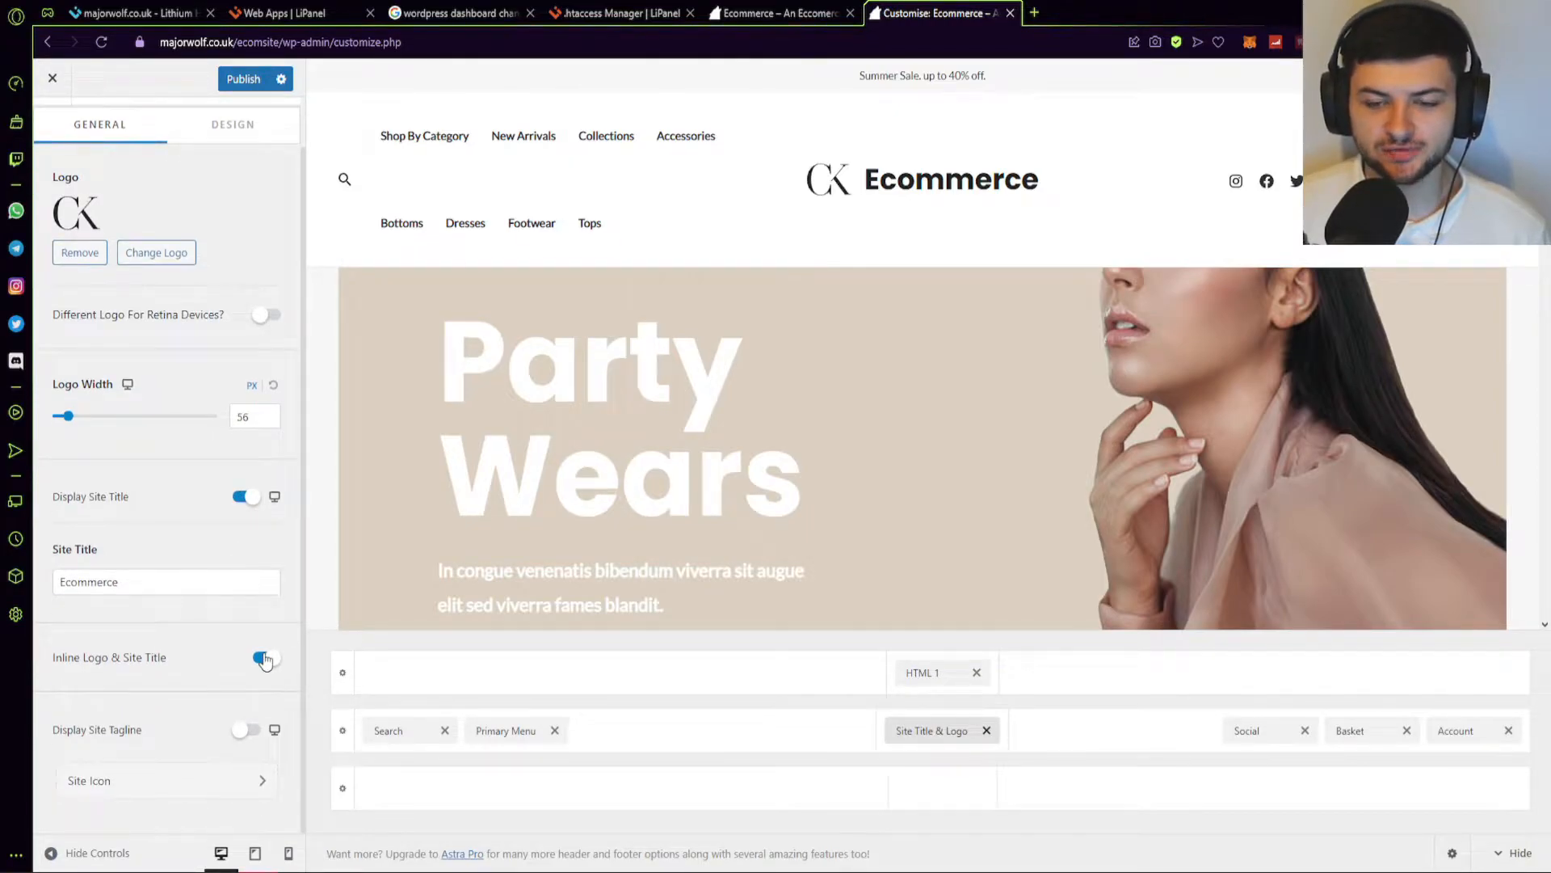
left_click(265, 658)
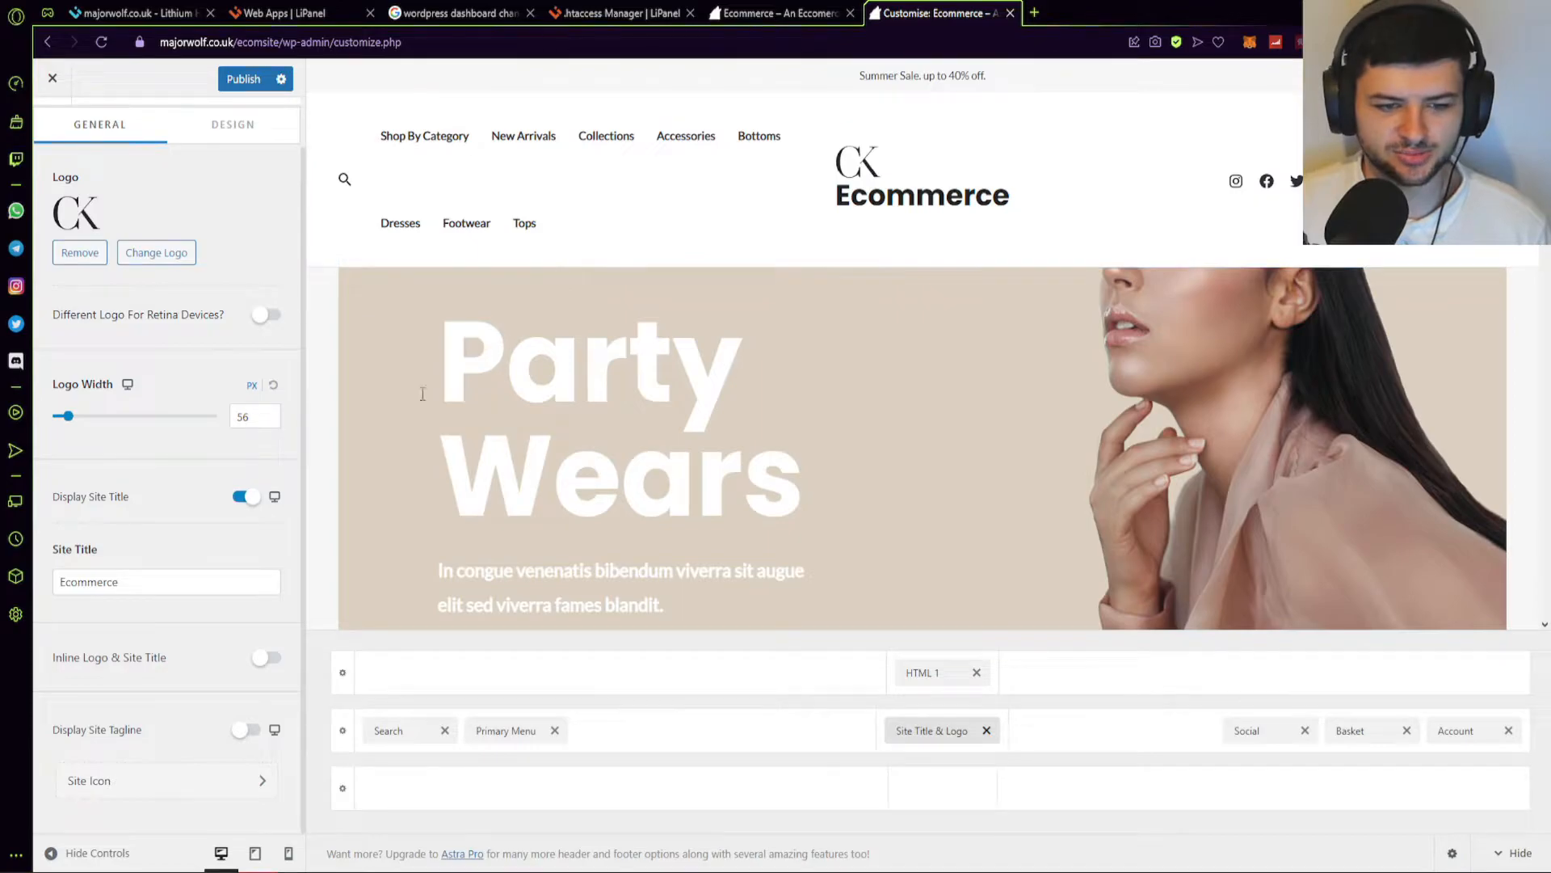
left_click(267, 657)
Hide both the site title and tagline, leaving only the CK logo in the header.
left_click(244, 730)
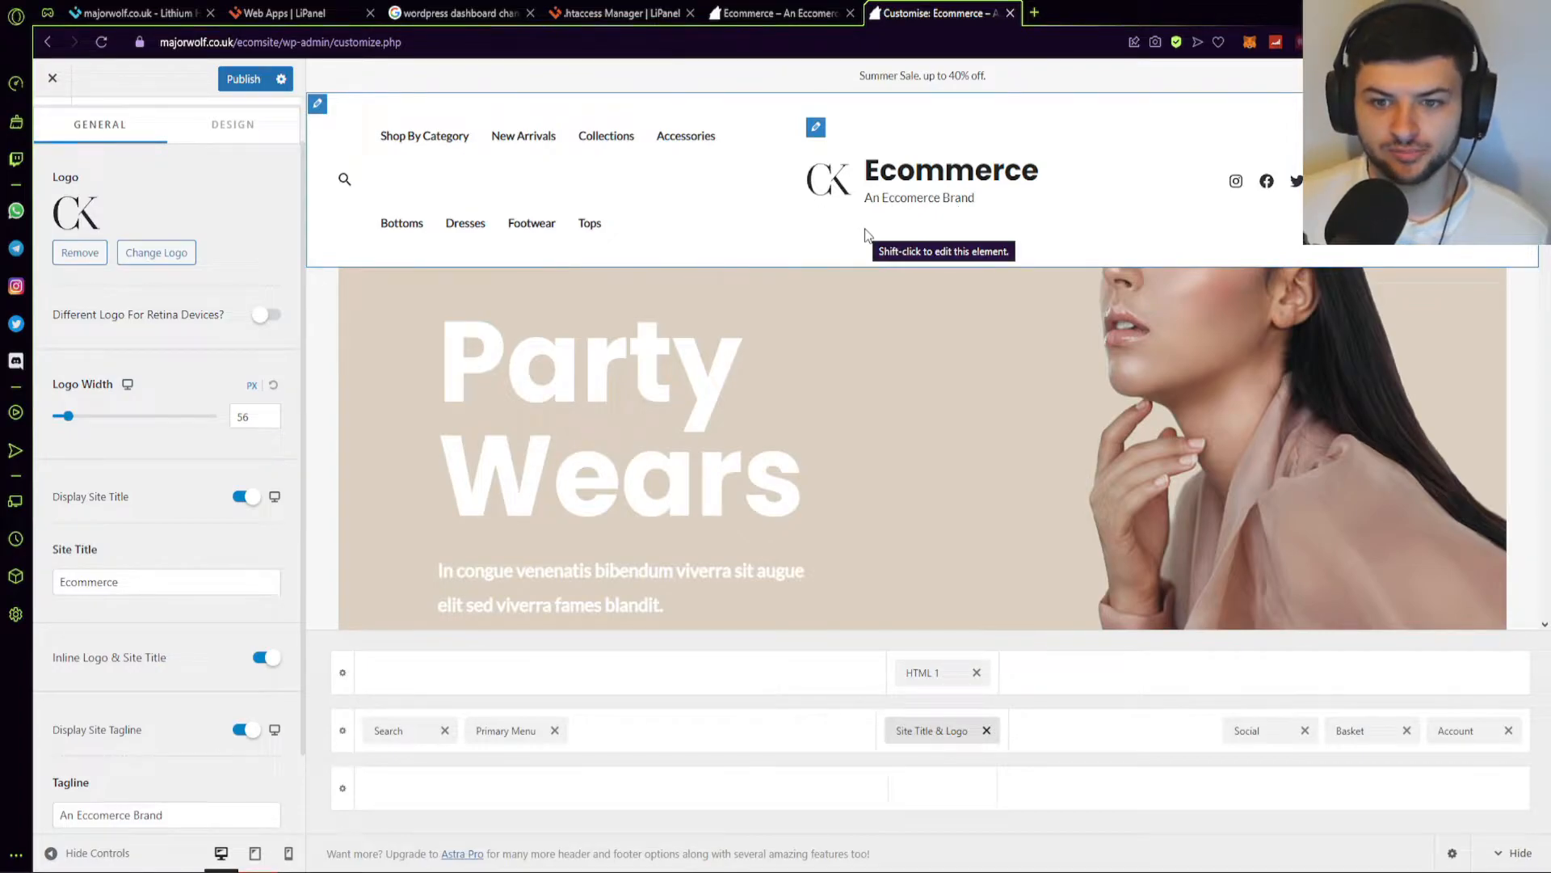
left_click(240, 499)
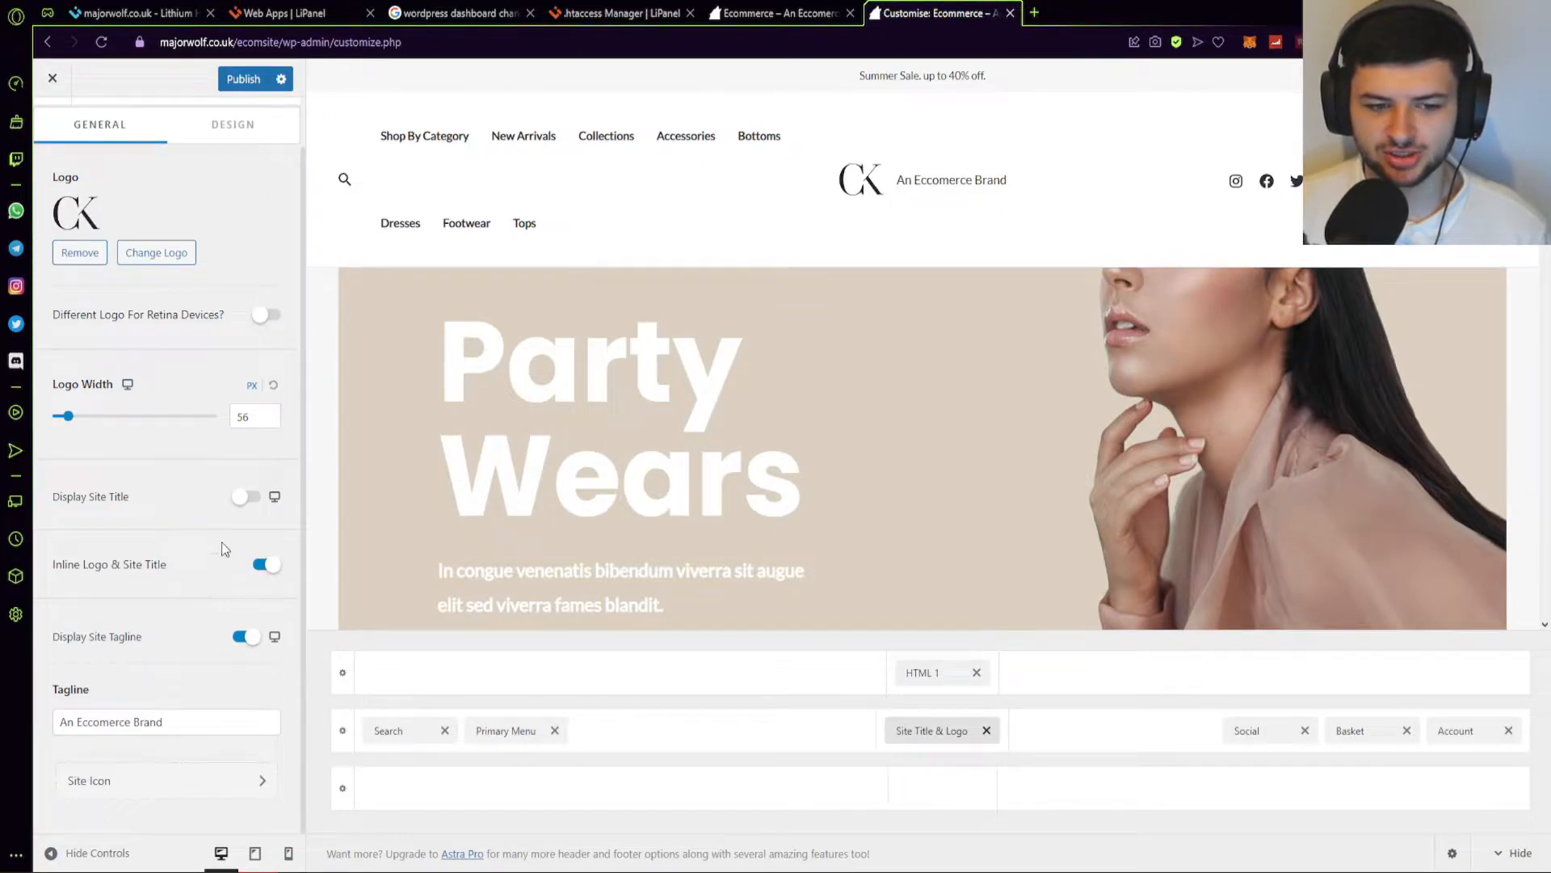
left_click(260, 565)
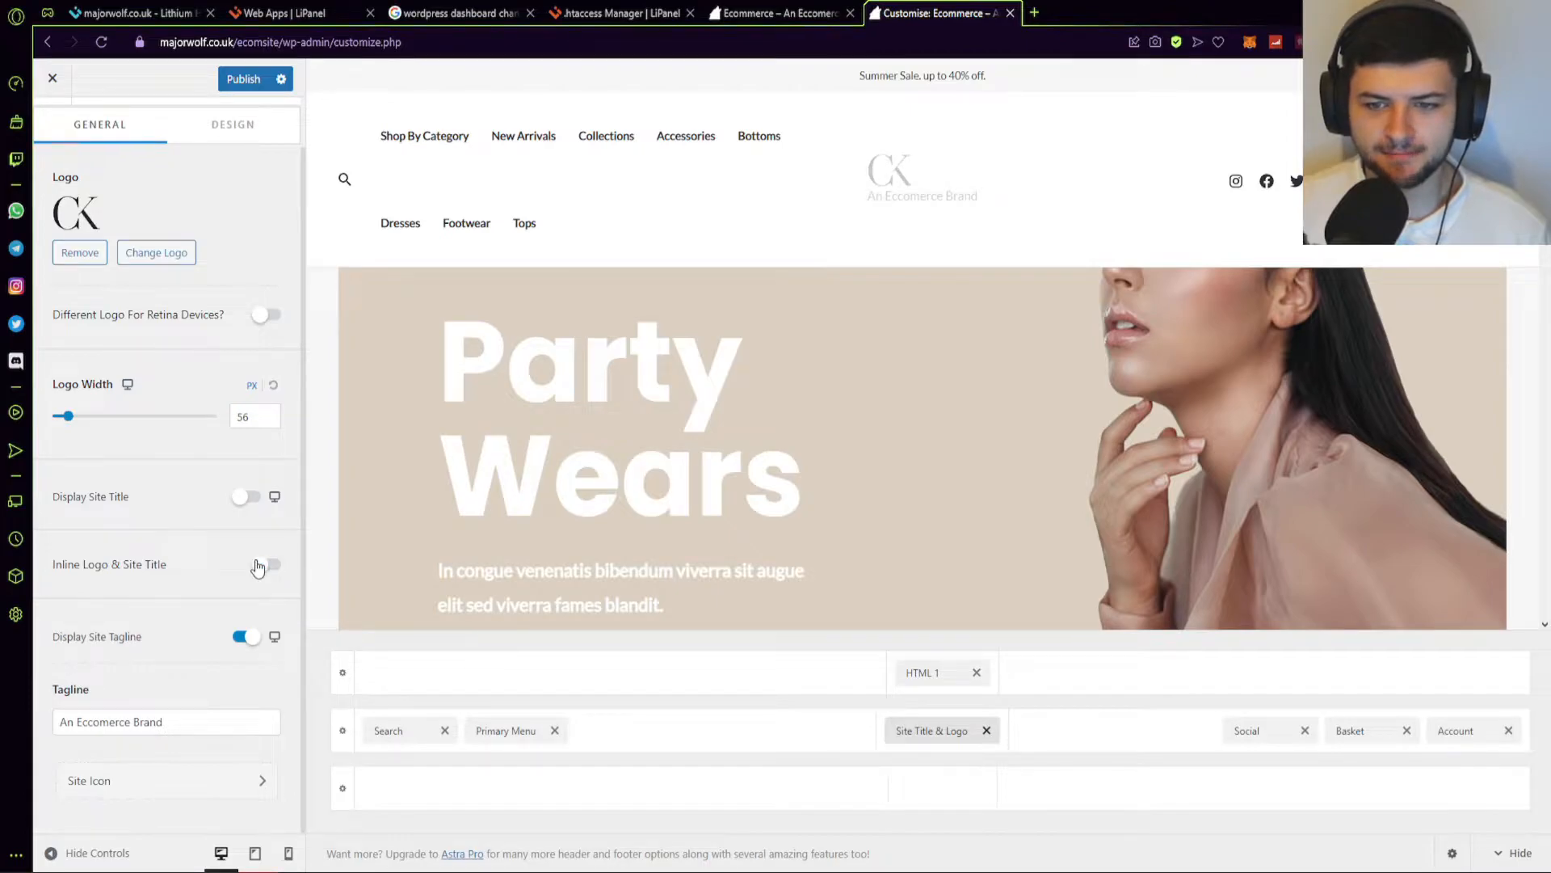
left_click(260, 565)
left_click(263, 568)
left_click(247, 638)
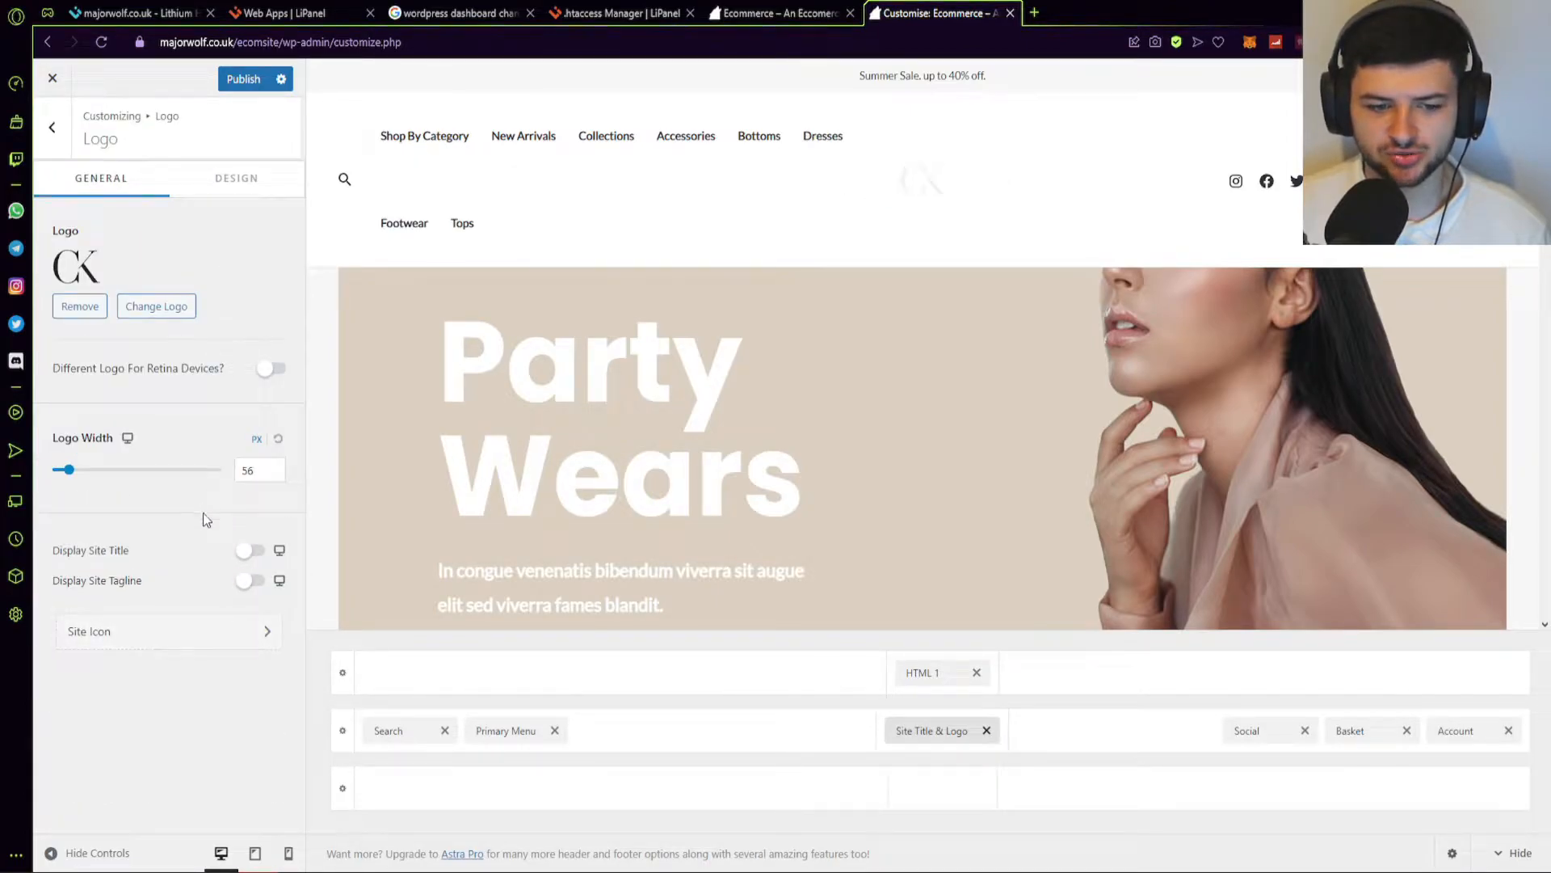
left_click(52, 127)
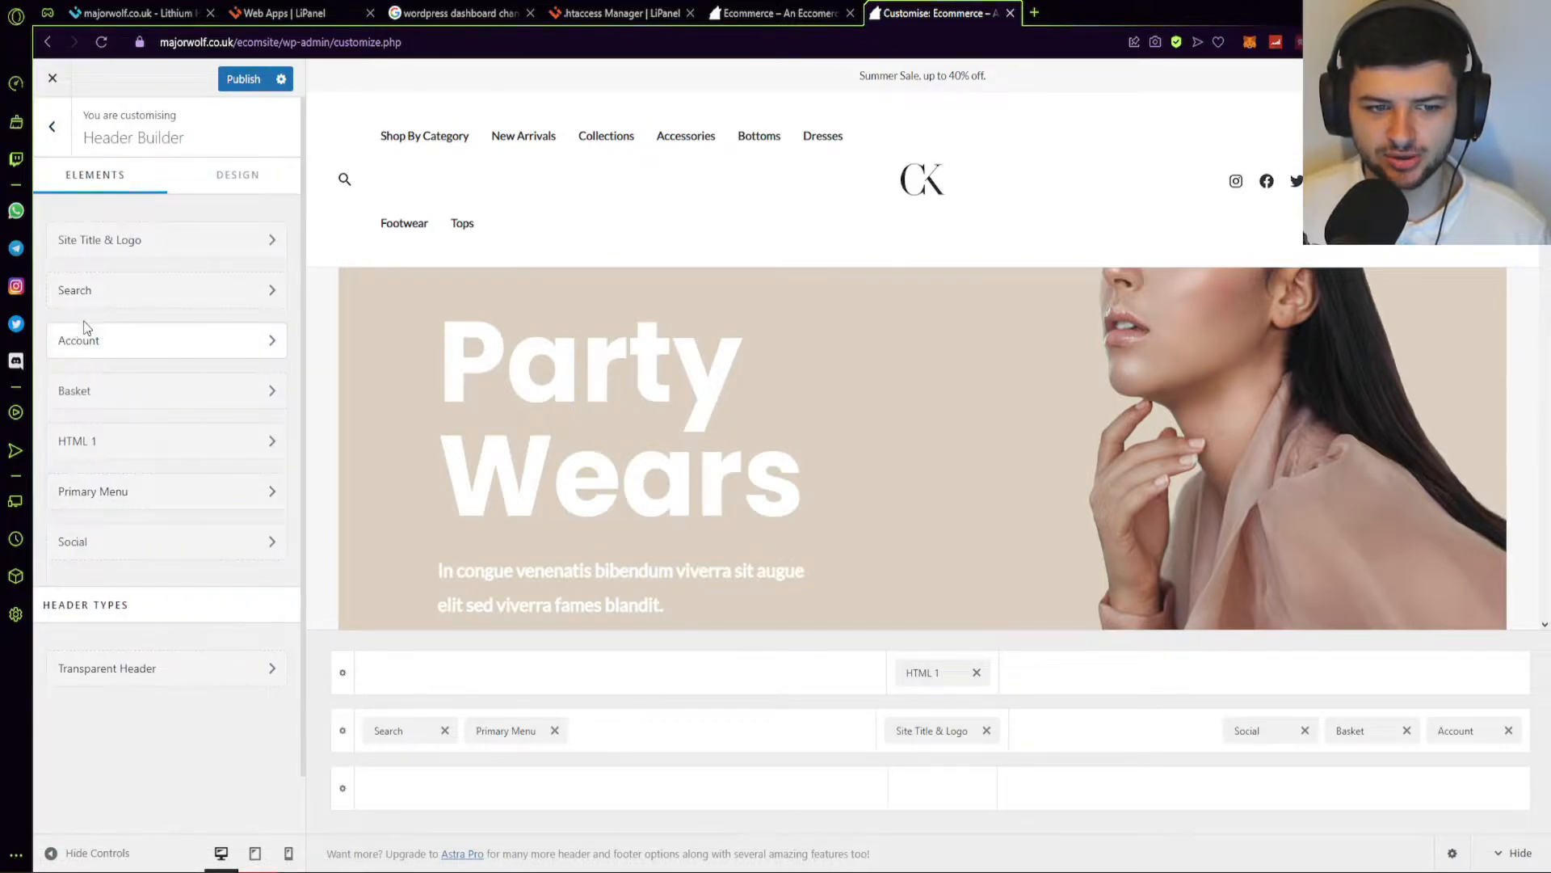
Set the header search icon size back to 18 px after trying 50 px.
left_click(89, 294)
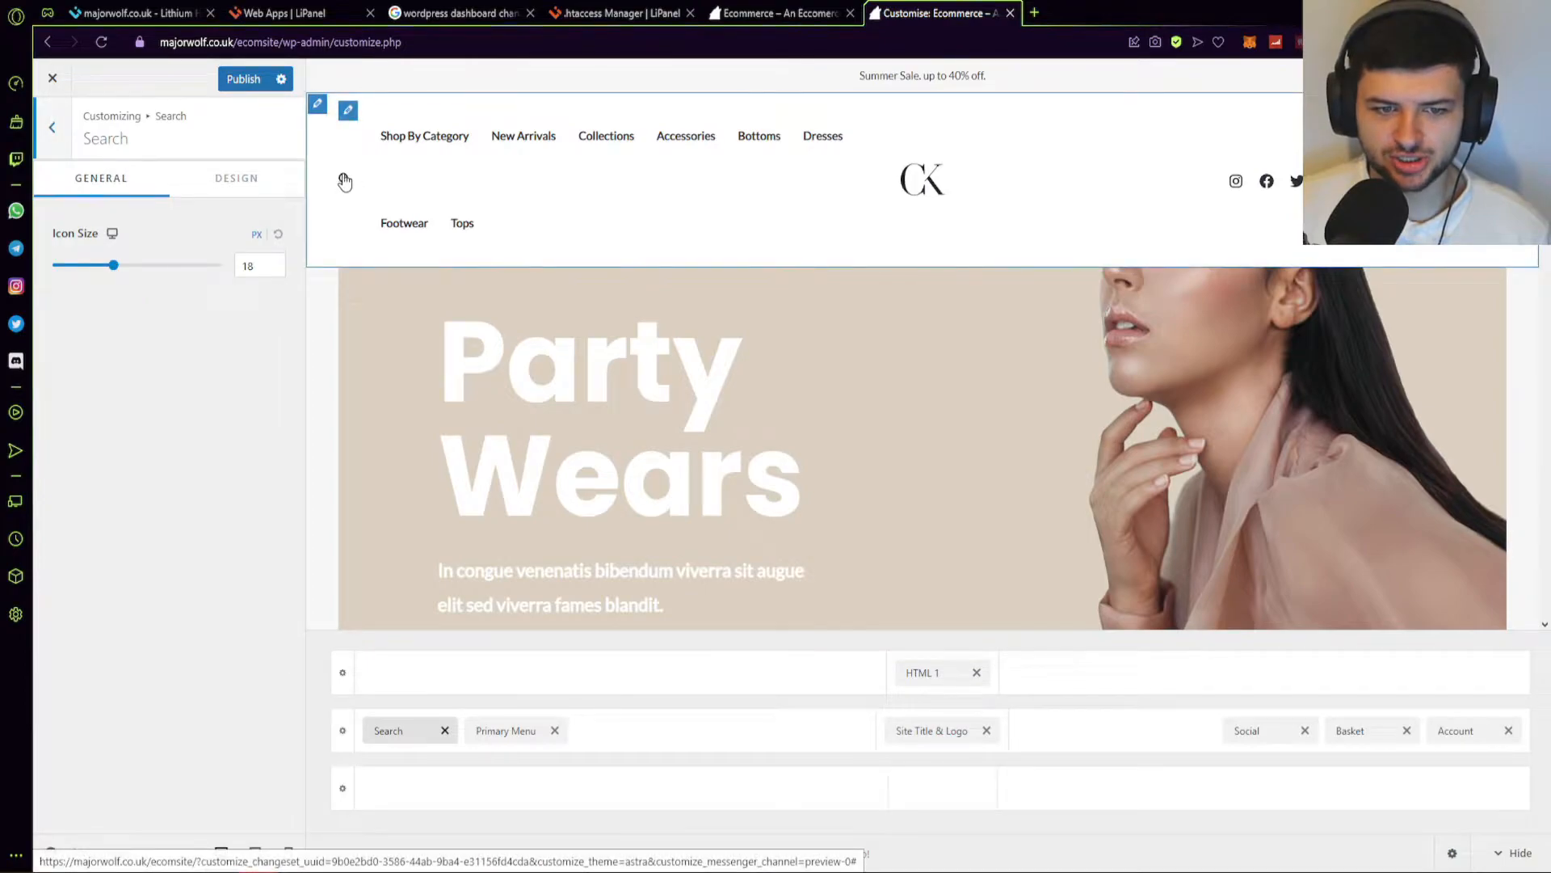
left_click_drag(114, 265, 221, 265)
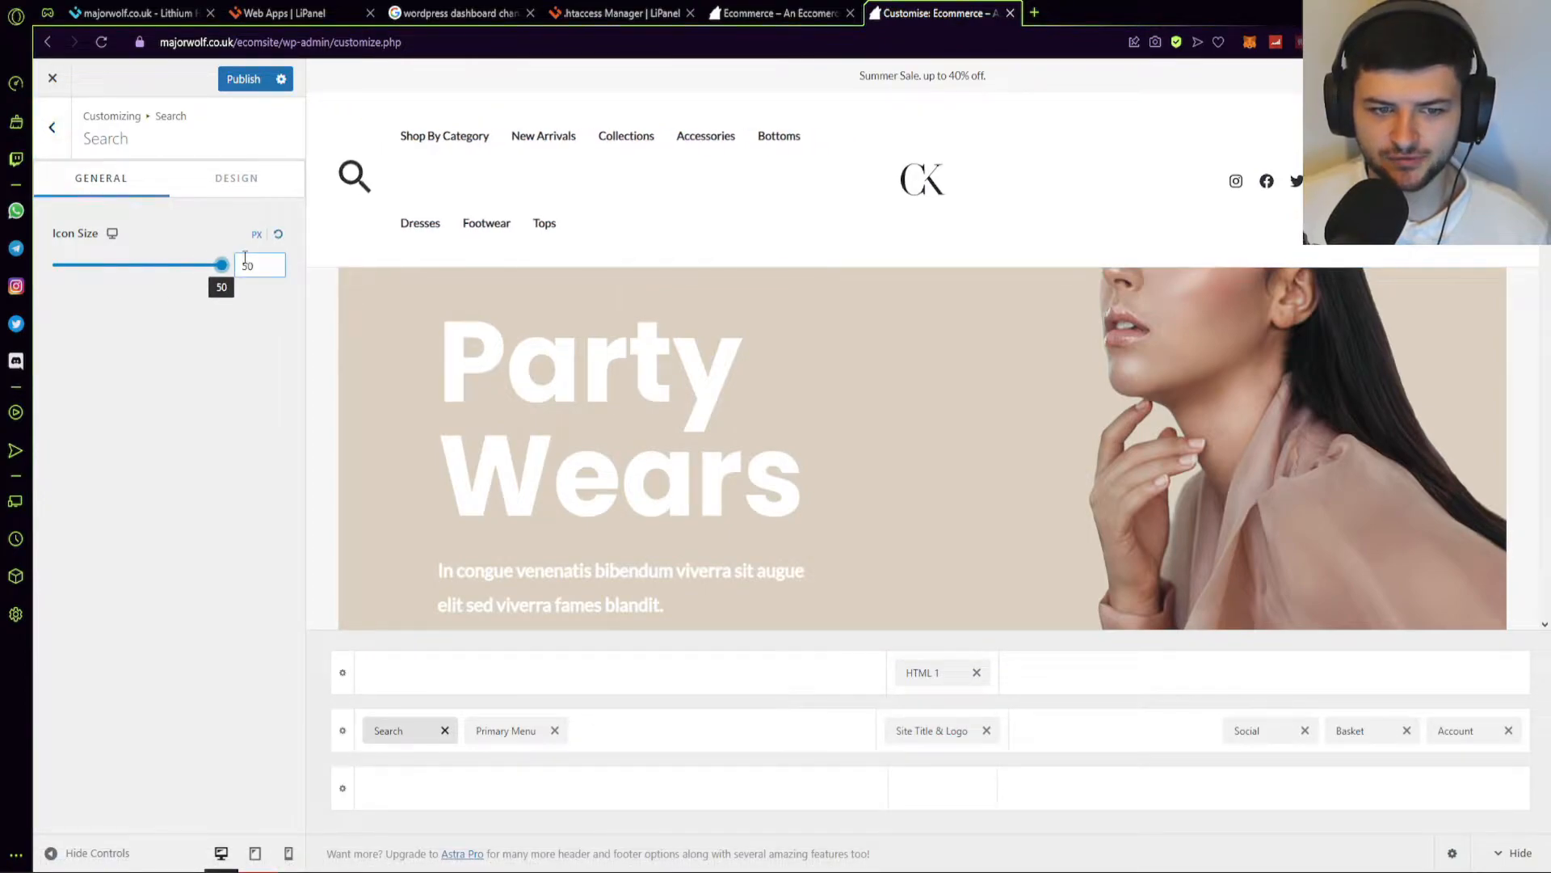
left_click(255, 264)
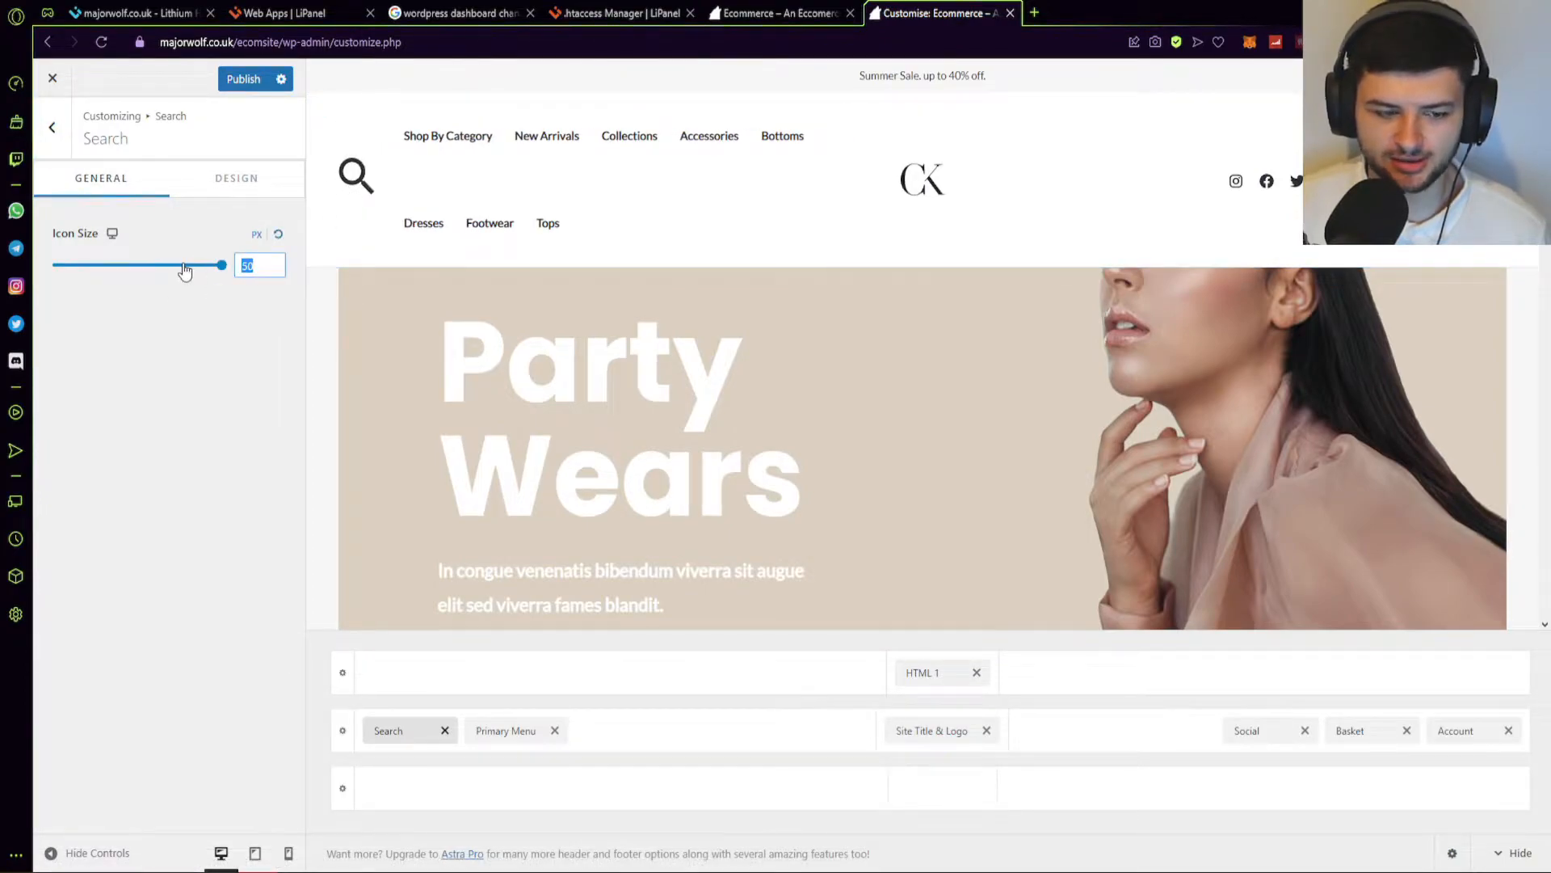
type("18")
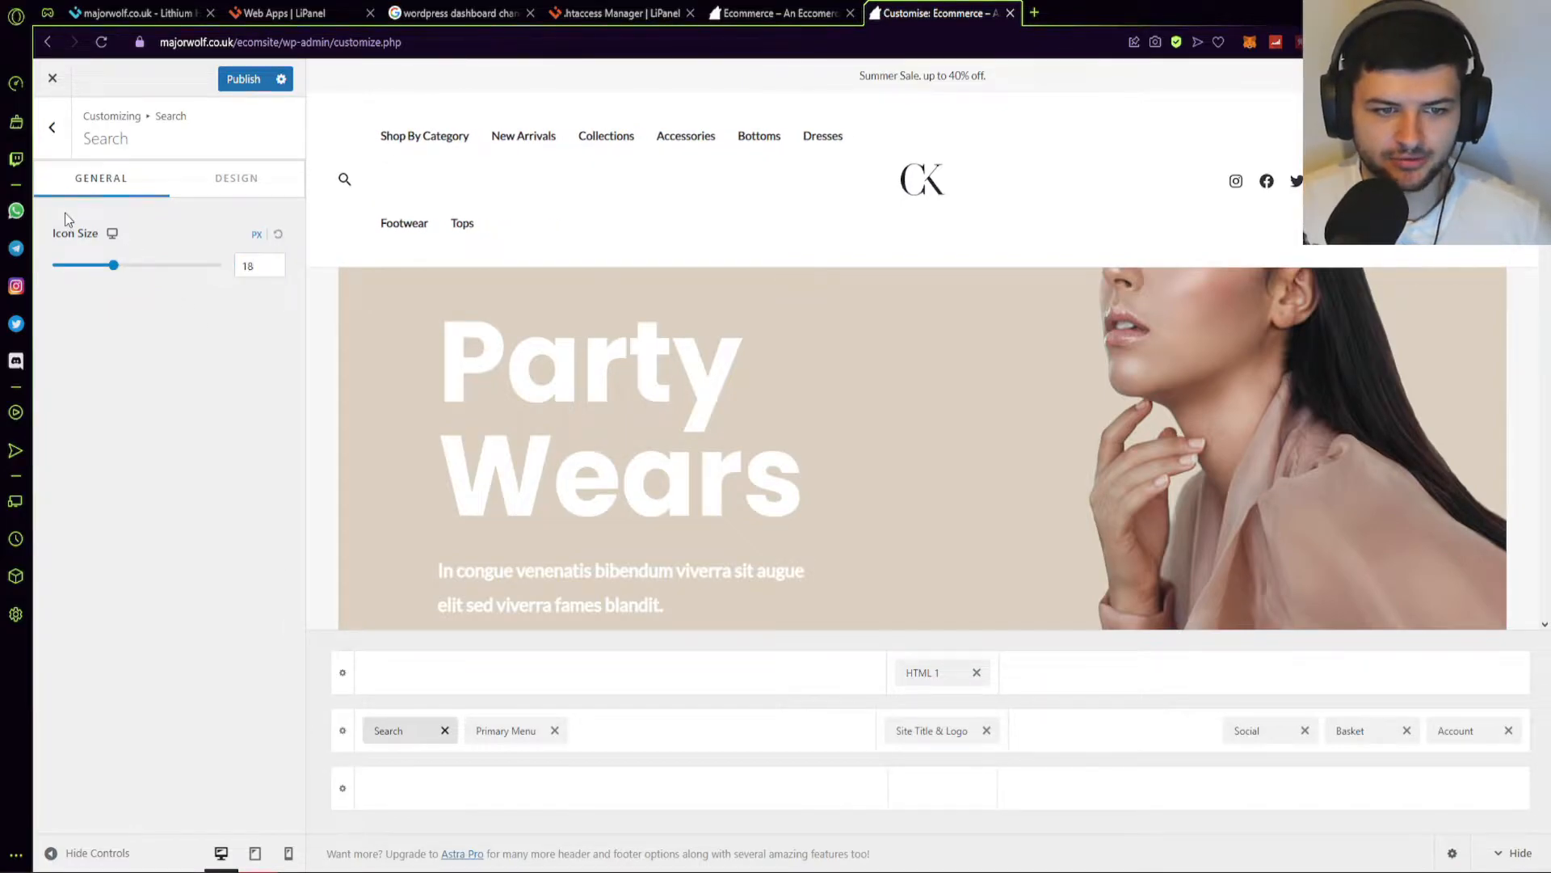
left_click(52, 127)
left_click(95, 244)
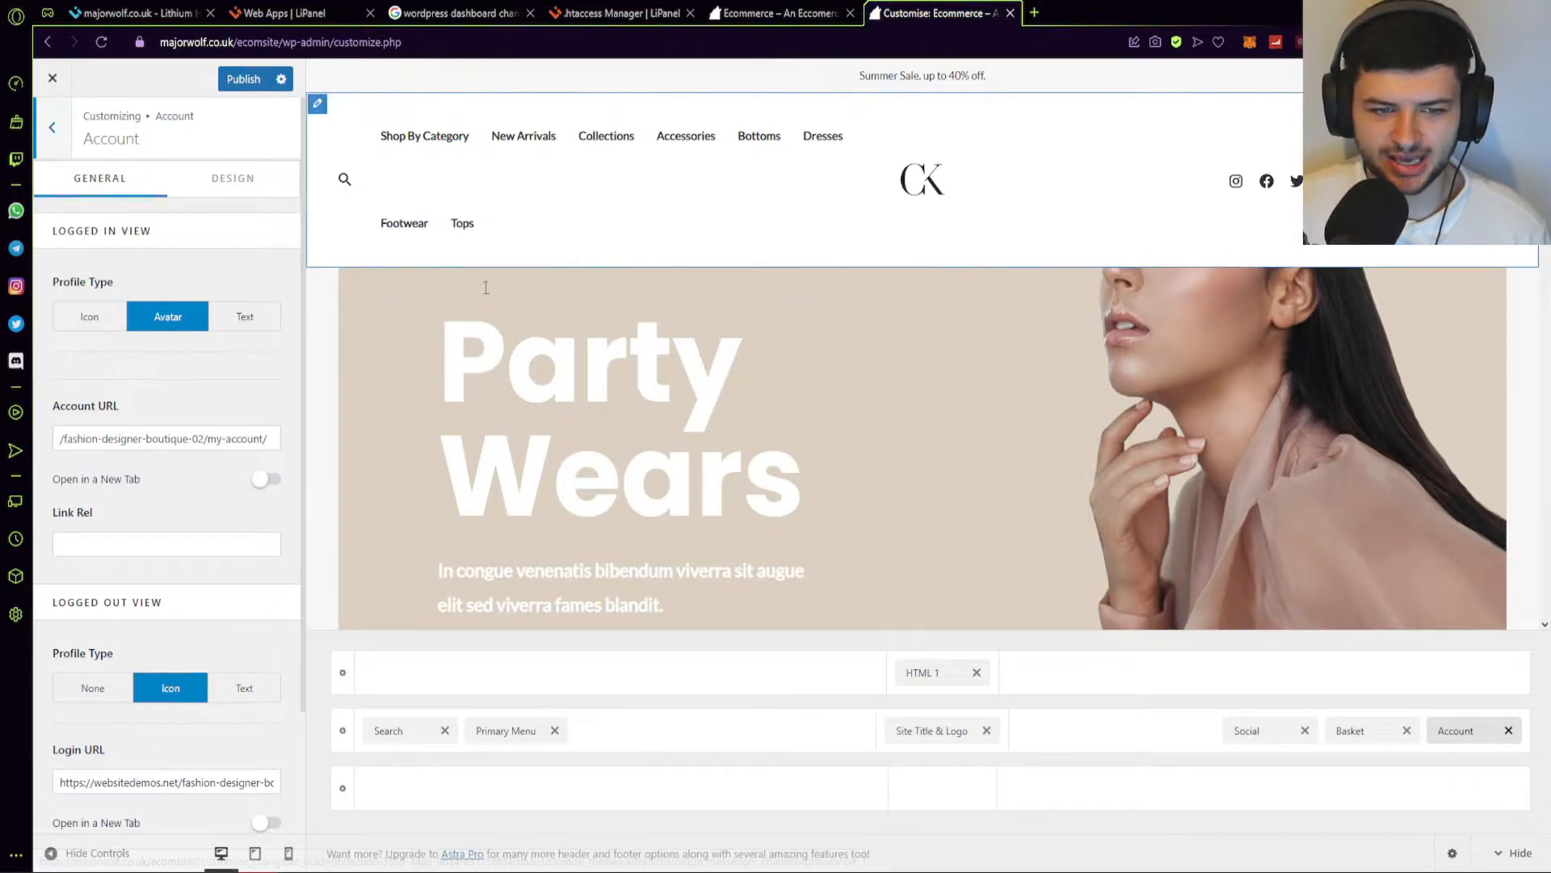
Compare Icon, Avatar and Text for the logged-in profile type and settle on Avatar.
left_click(102, 319)
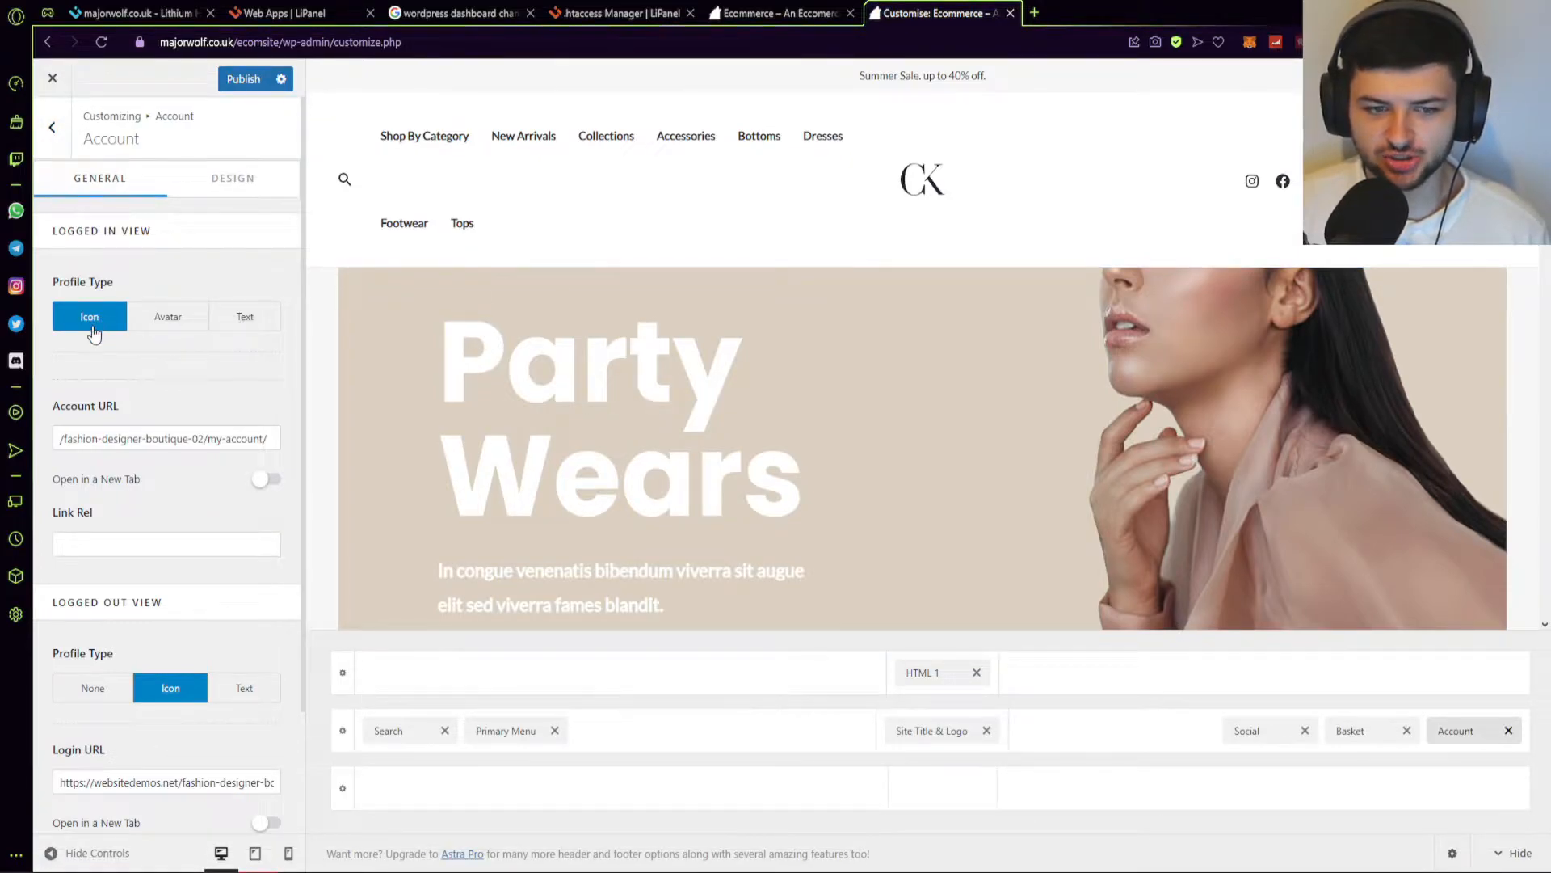
left_click(166, 317)
left_click(90, 317)
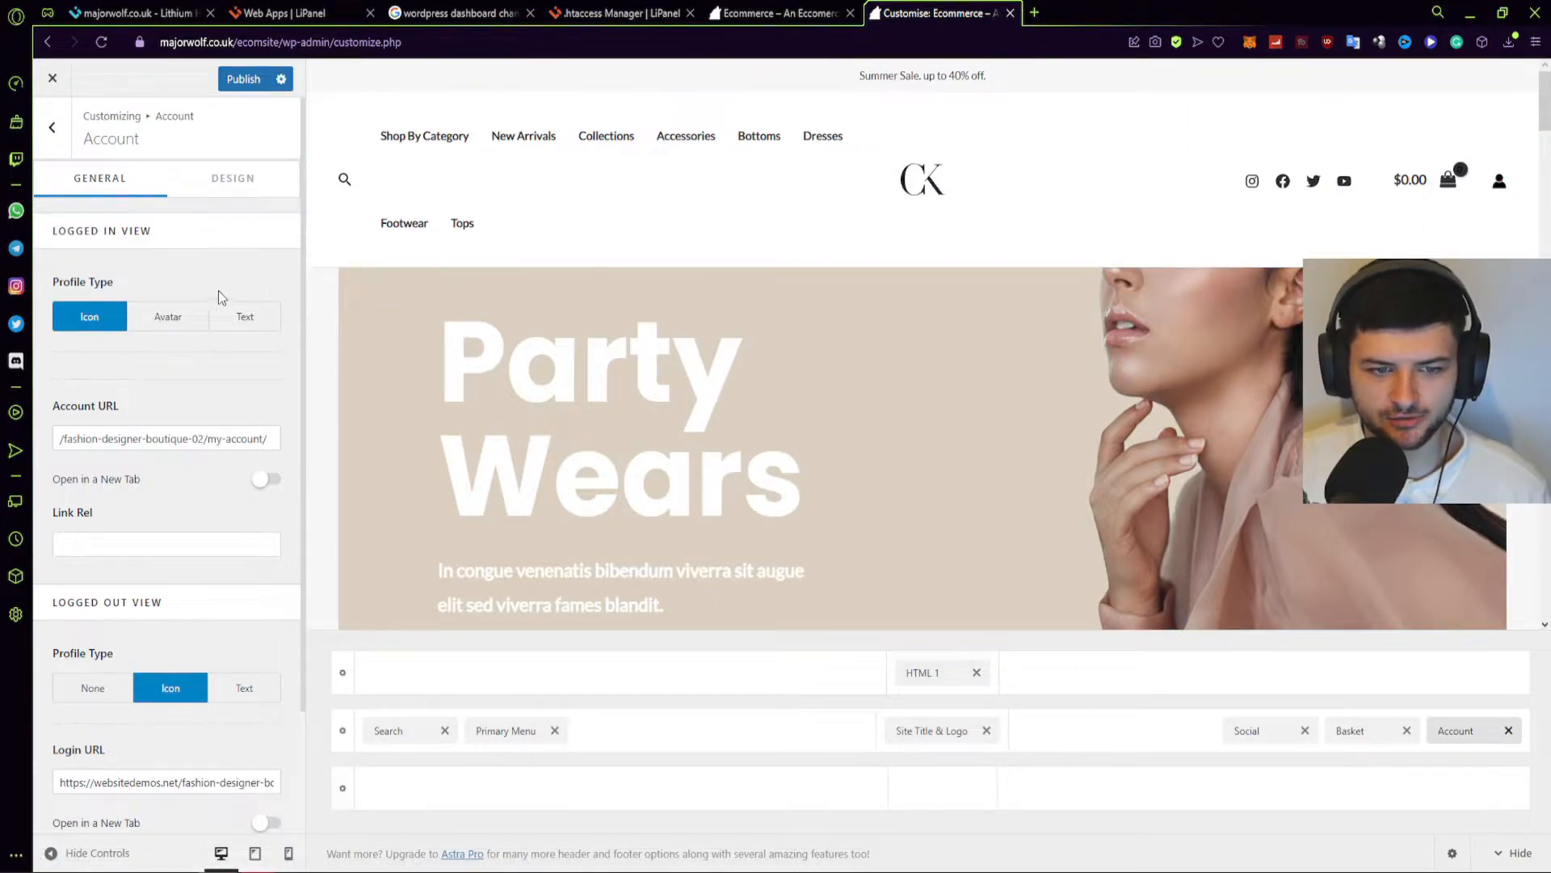
left_click(176, 323)
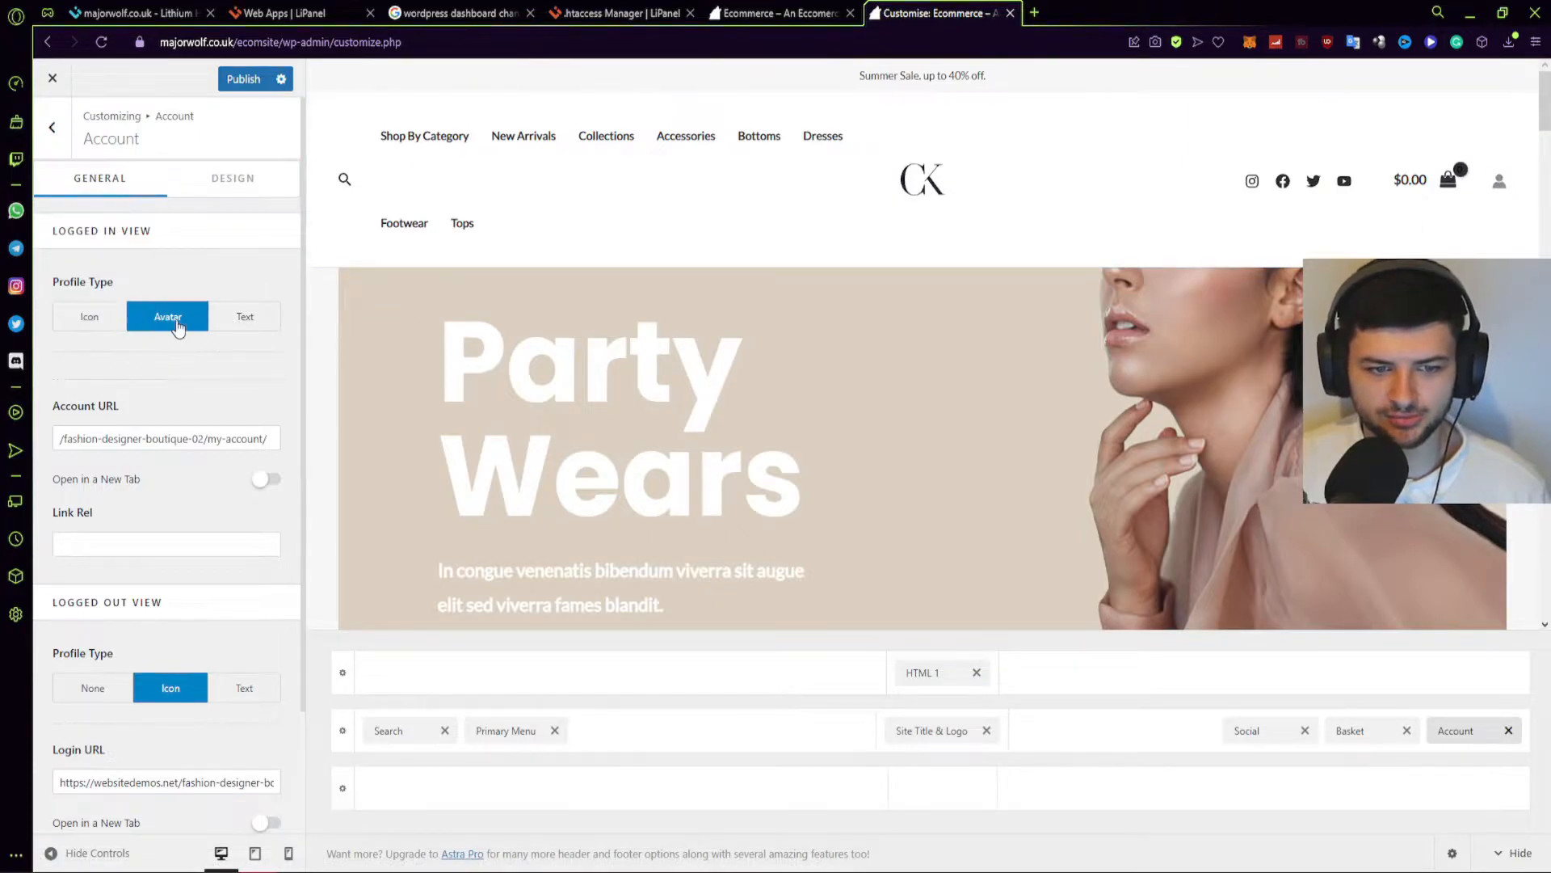
left_click(257, 316)
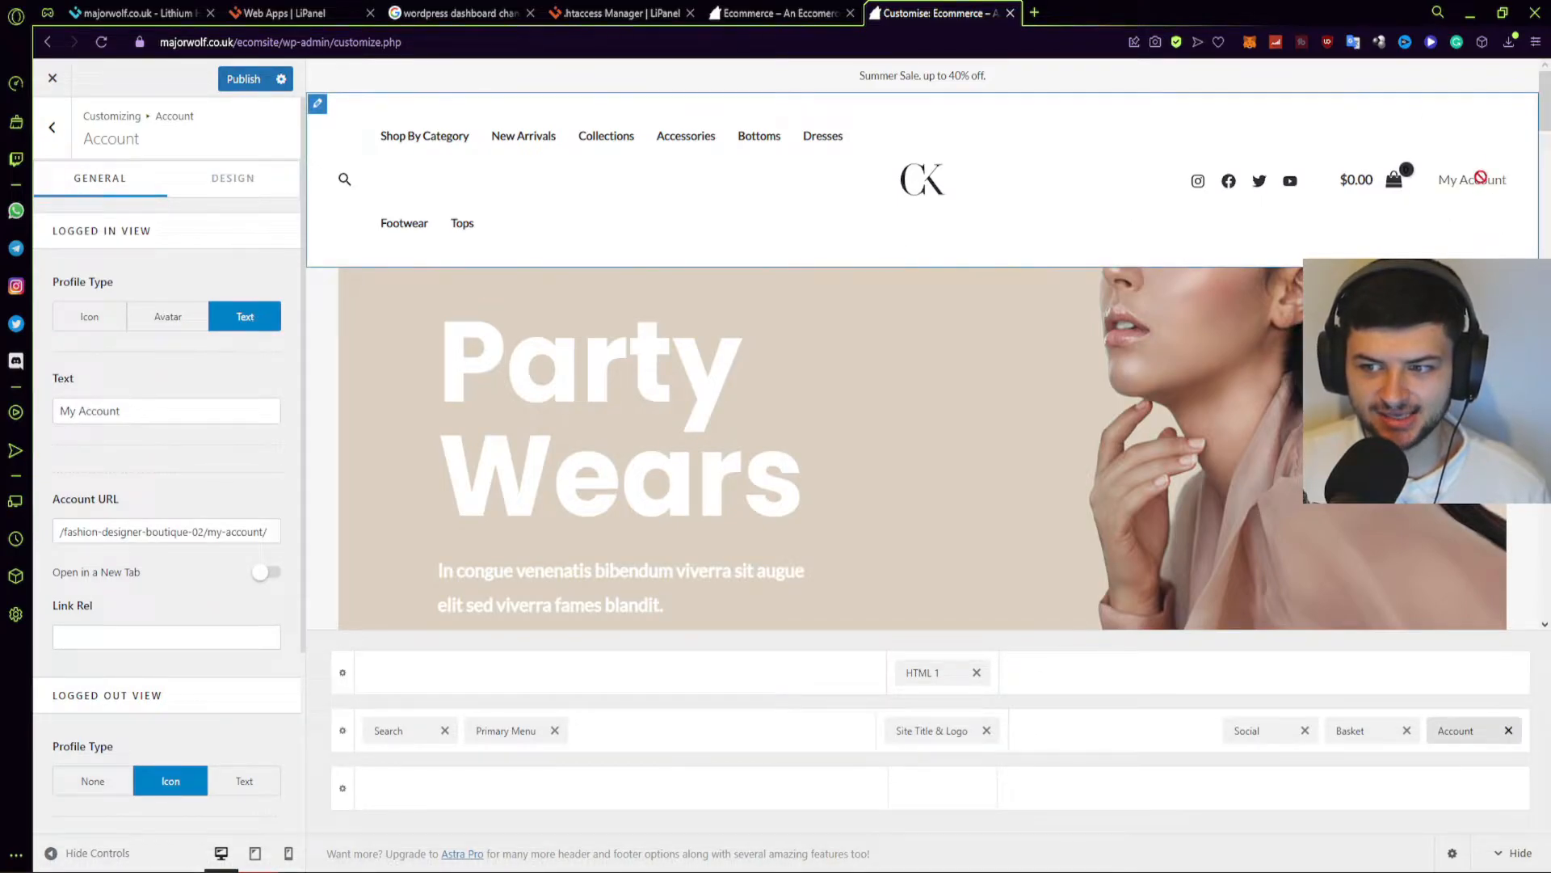
left_click(146, 320)
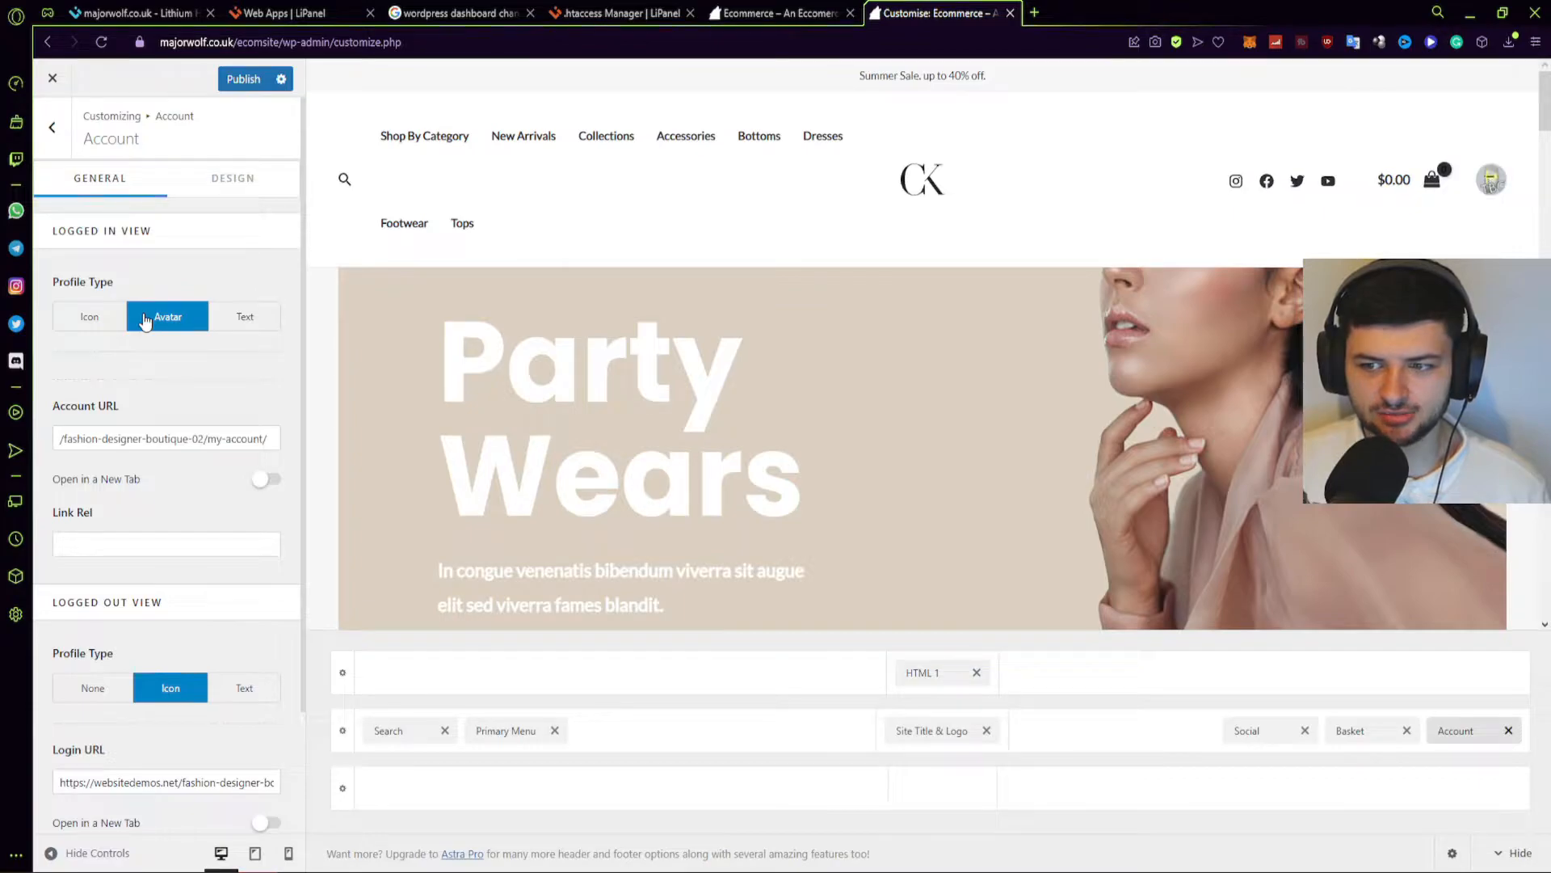
scroll(161, 323, "down", 2)
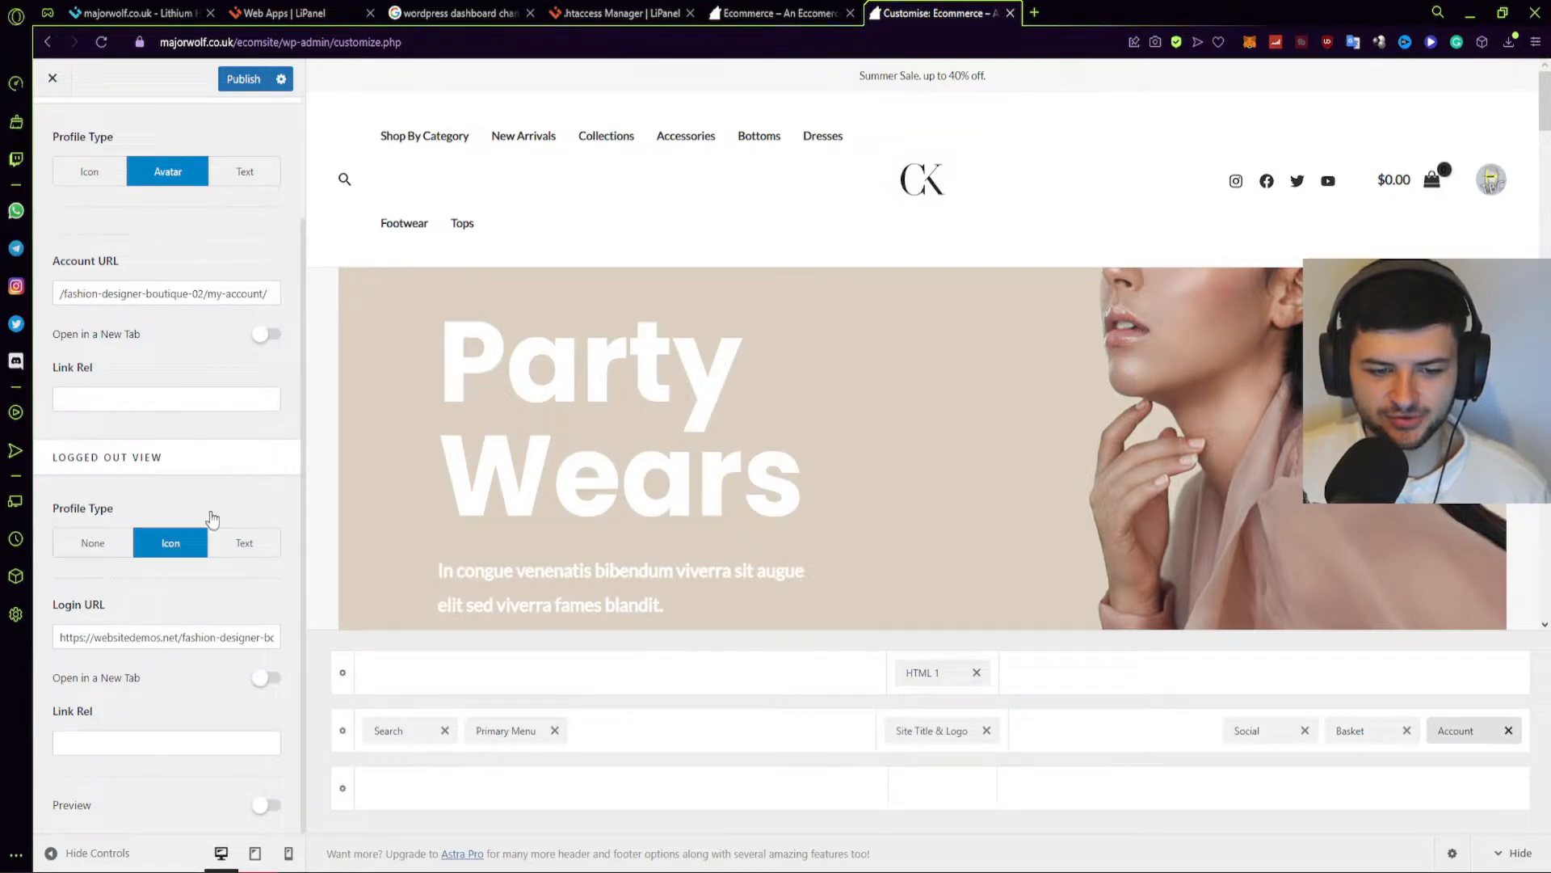
scroll(66, 200, "up", 2)
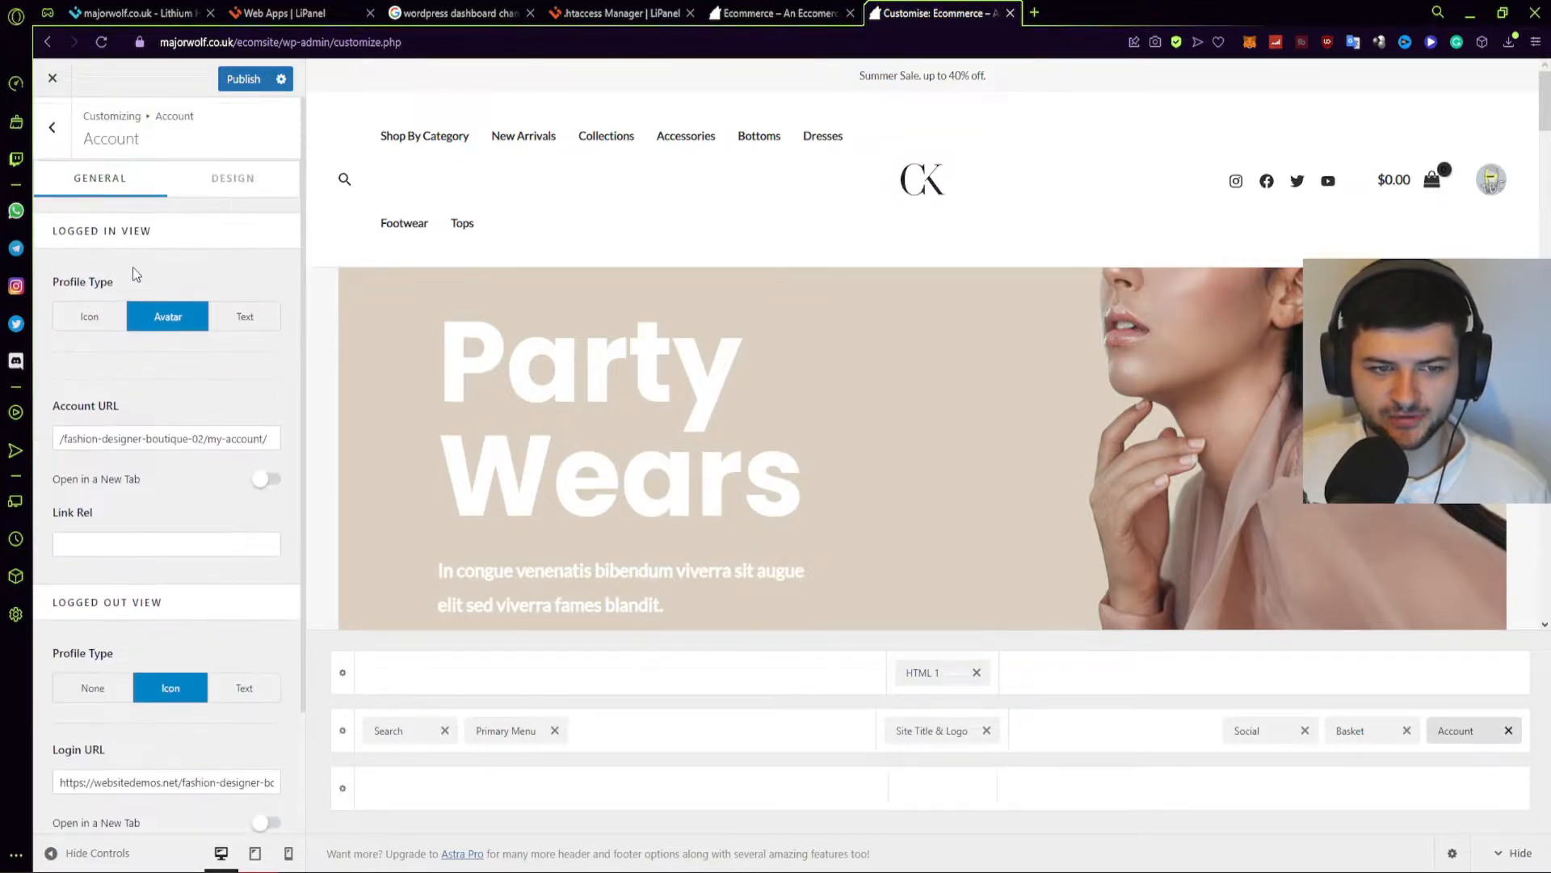
left_click(54, 127)
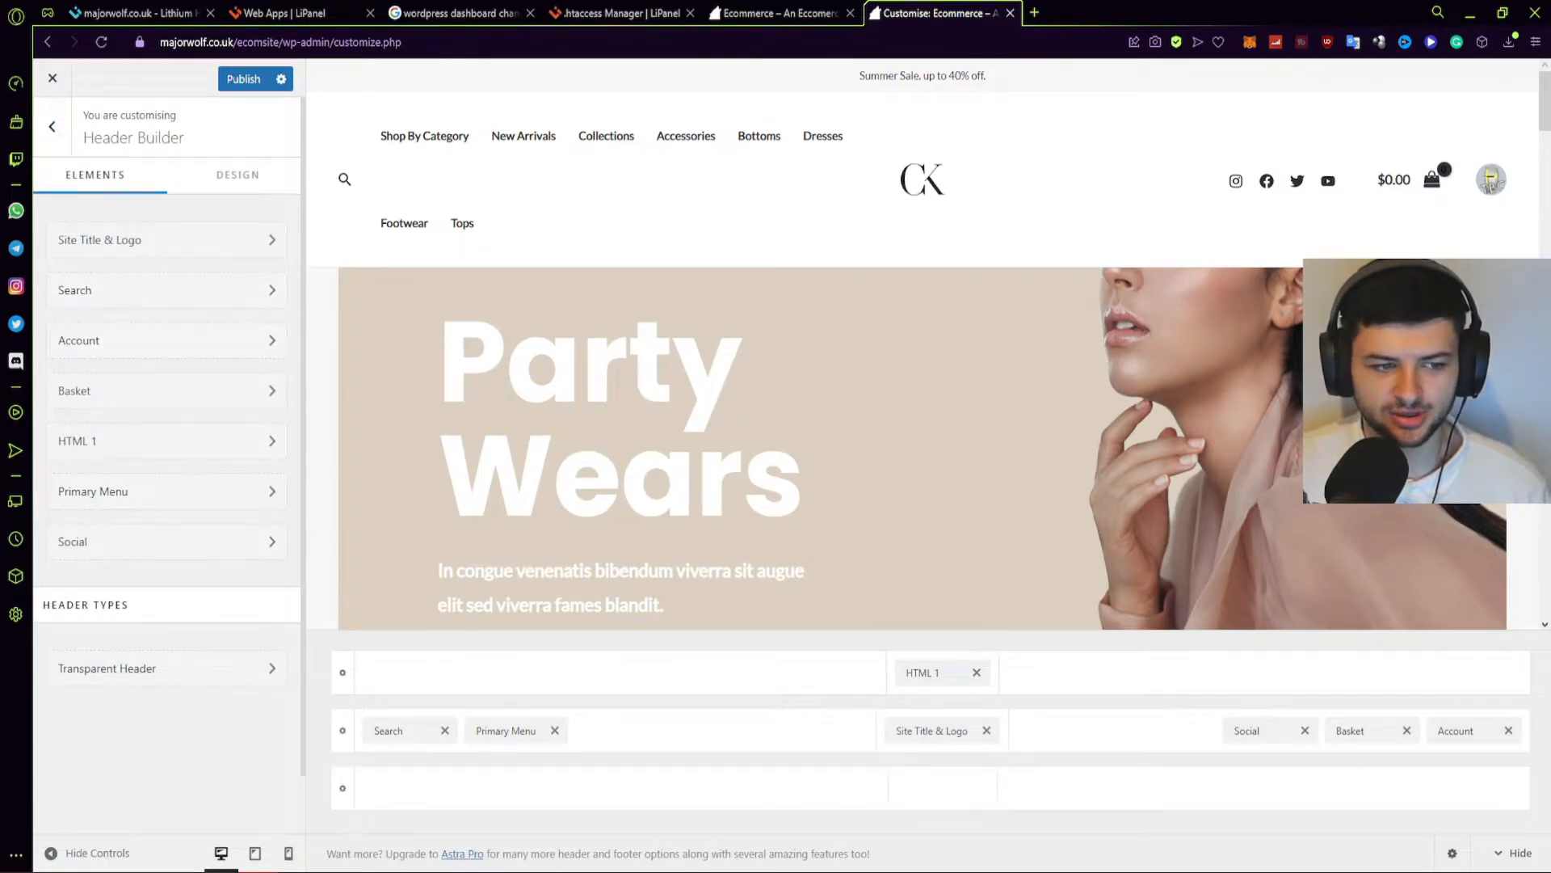
left_click(121, 392)
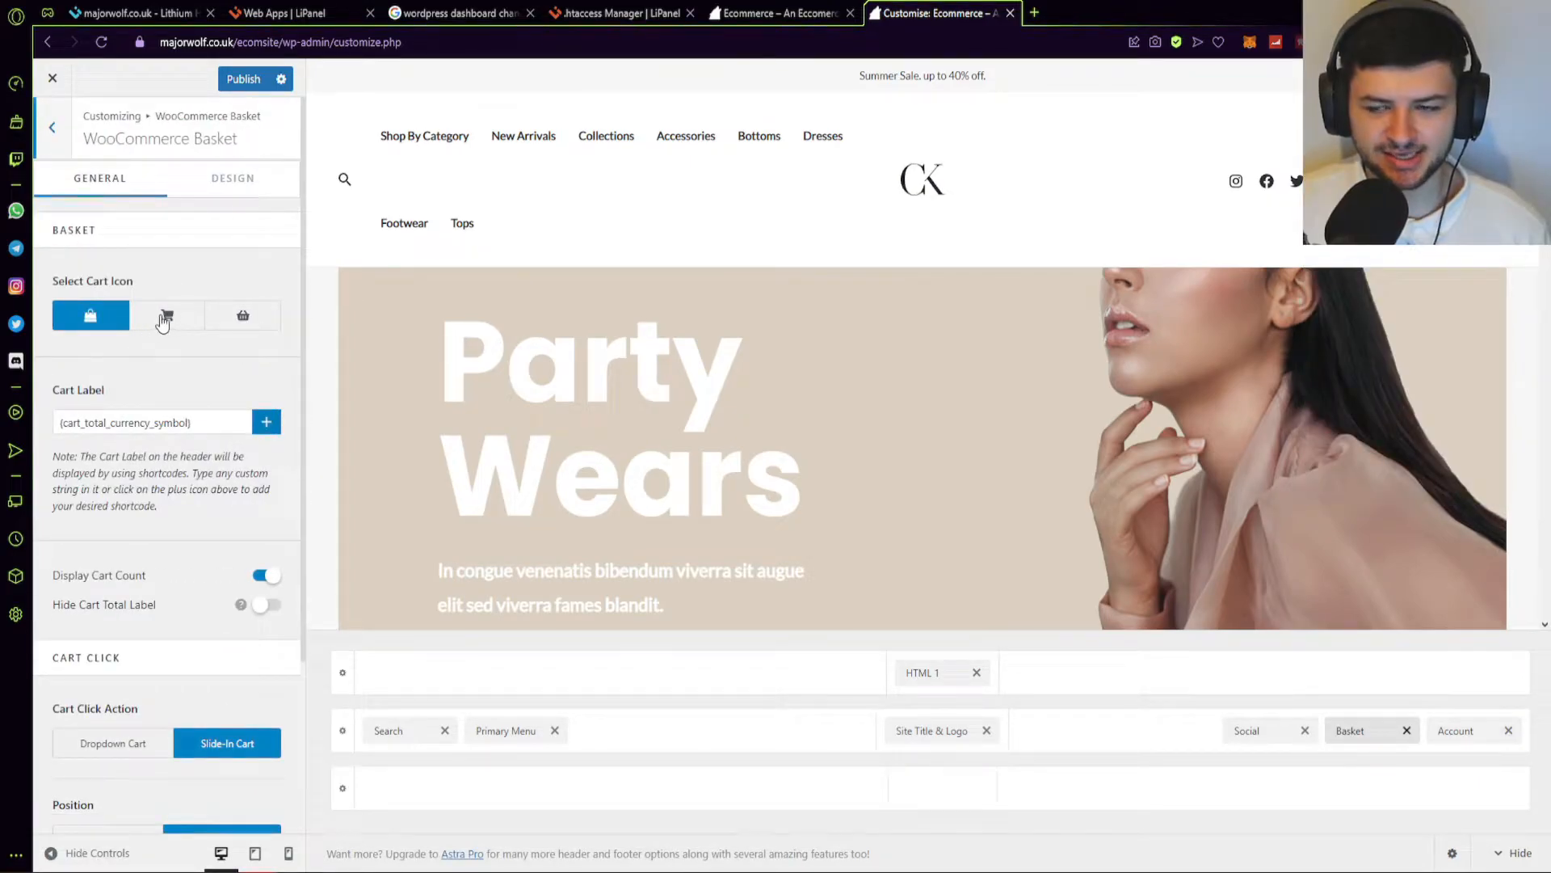
Choose the shopping-cart icon for the header basket and review its Design options.
left_click(175, 323)
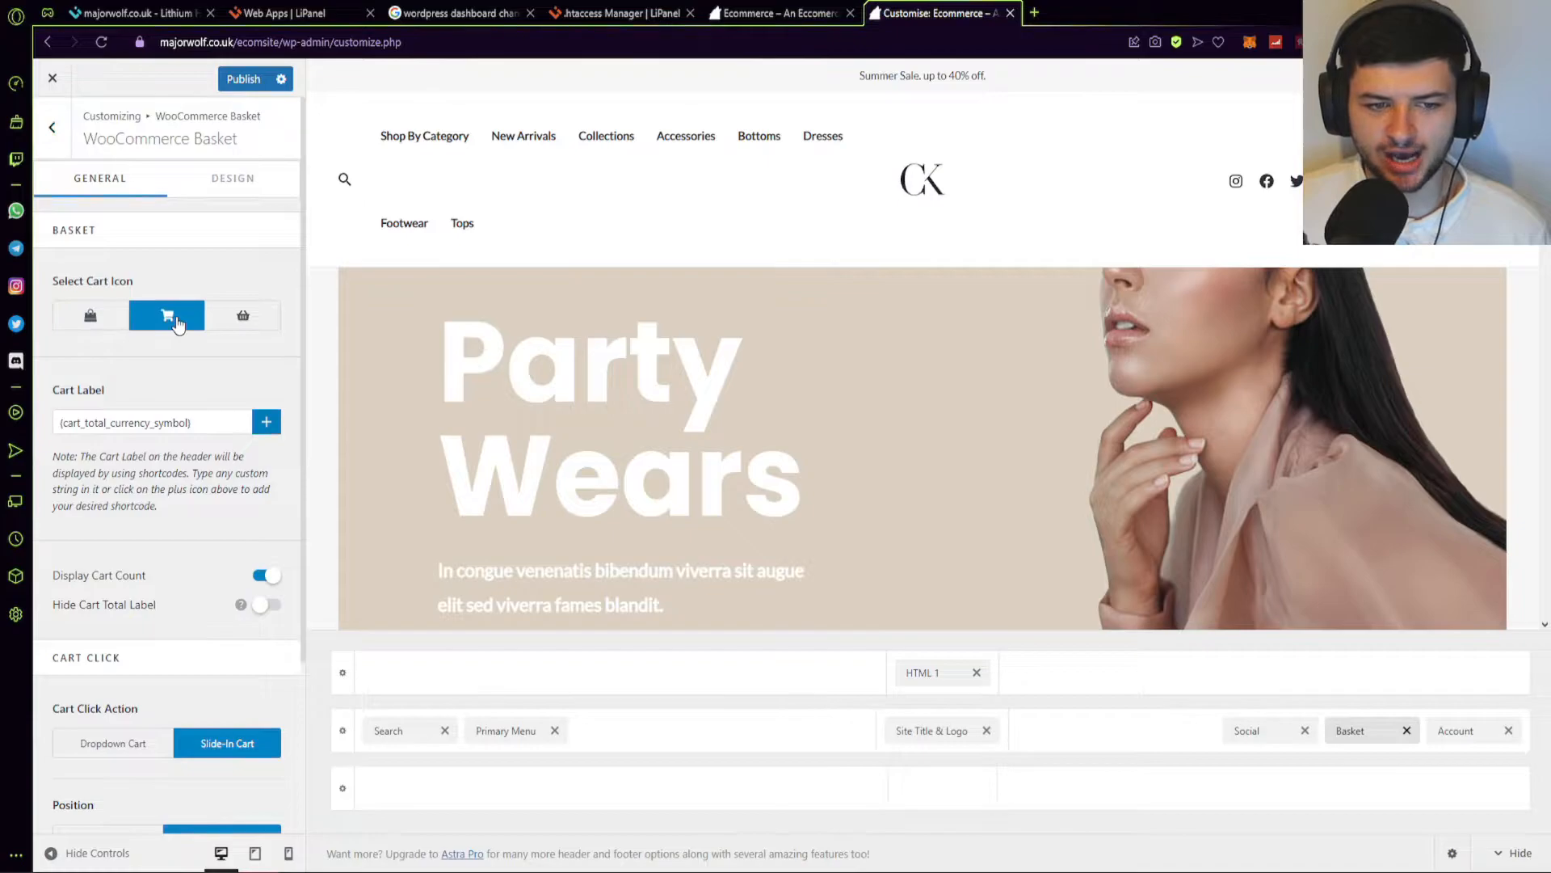
left_click(232, 321)
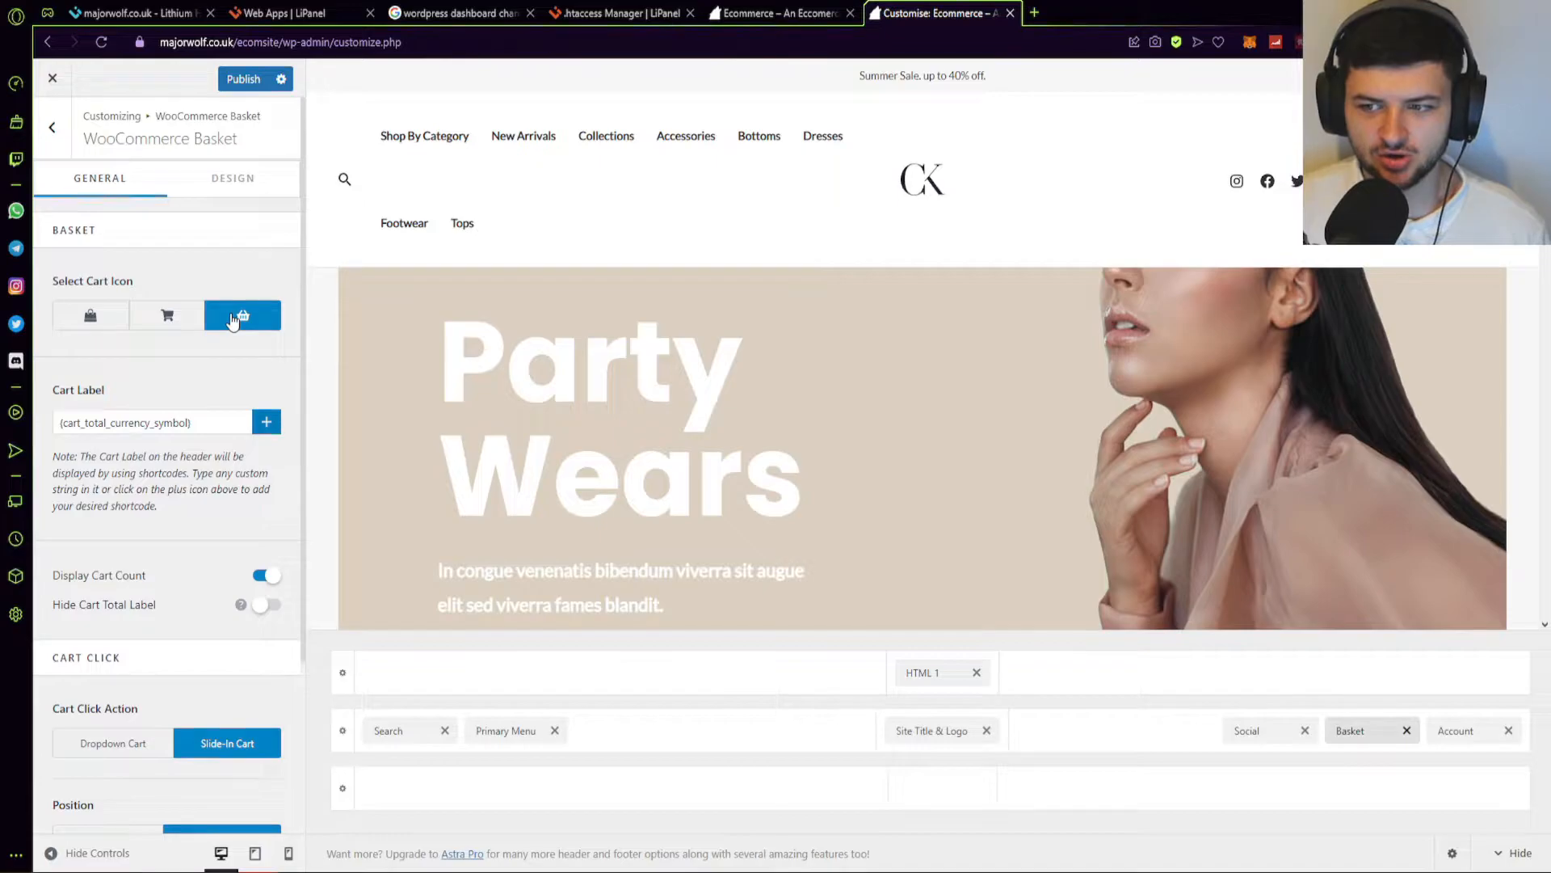
left_click(166, 325)
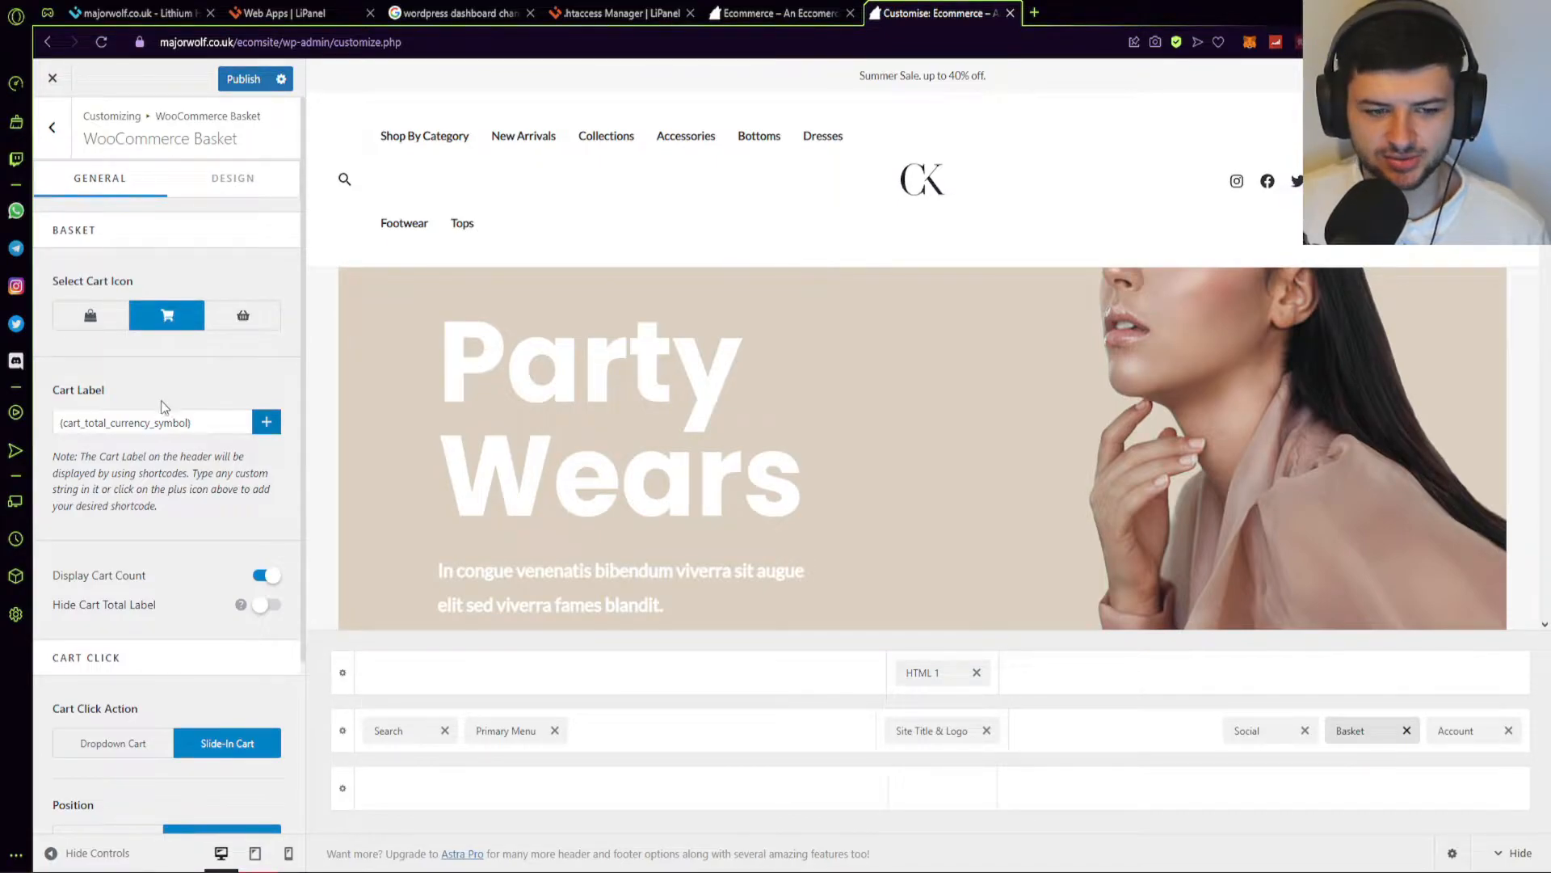
scroll(165, 402, "down", 3)
scroll(155, 446, "up", 3)
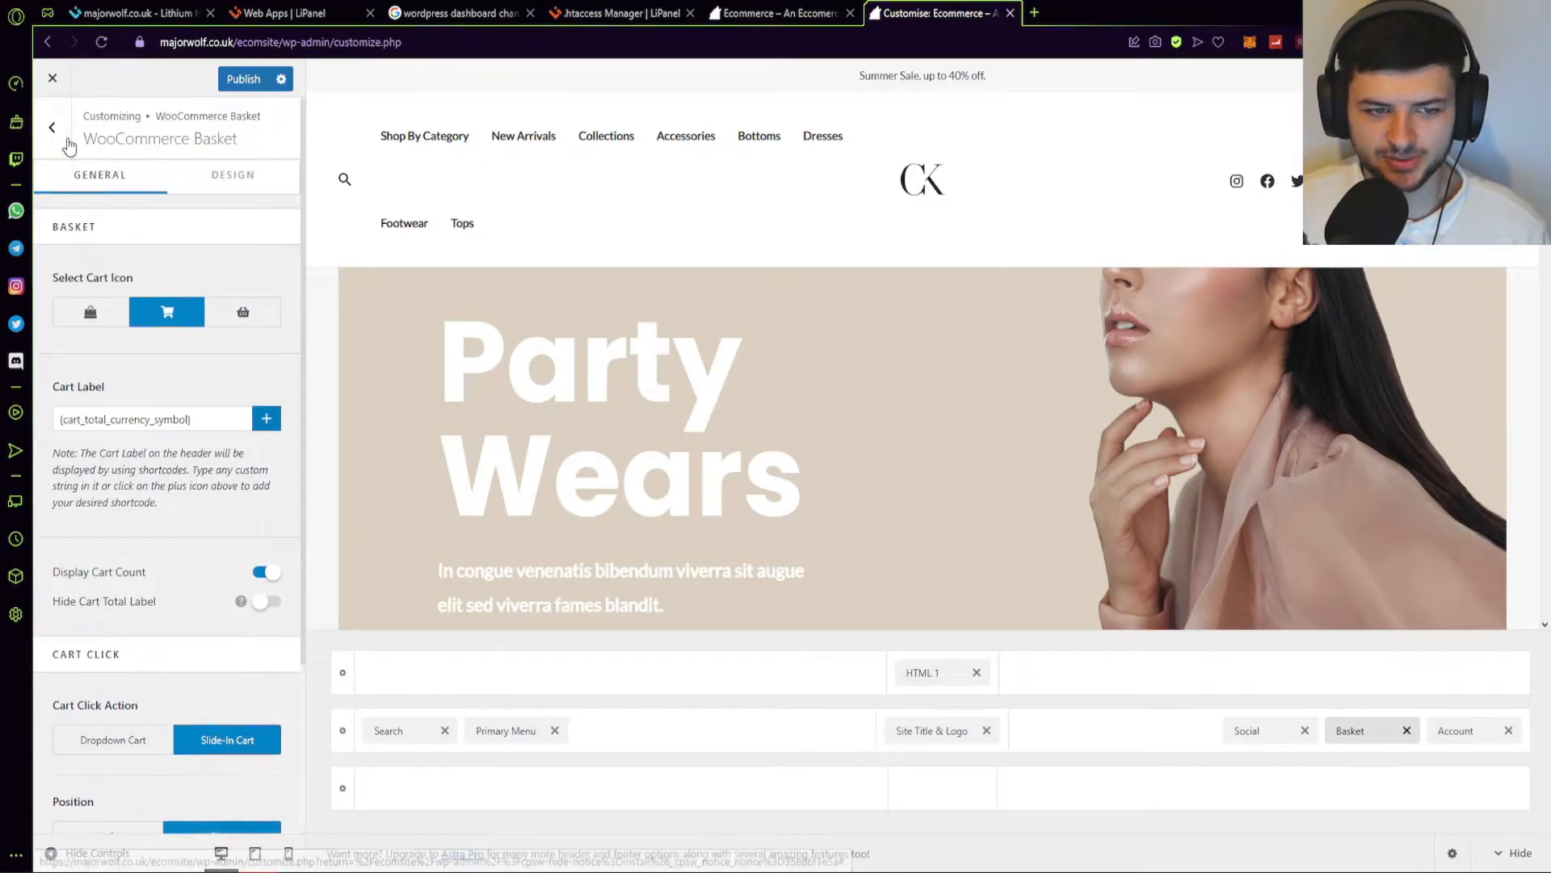
left_click(53, 130)
left_click(105, 389)
left_click(219, 184)
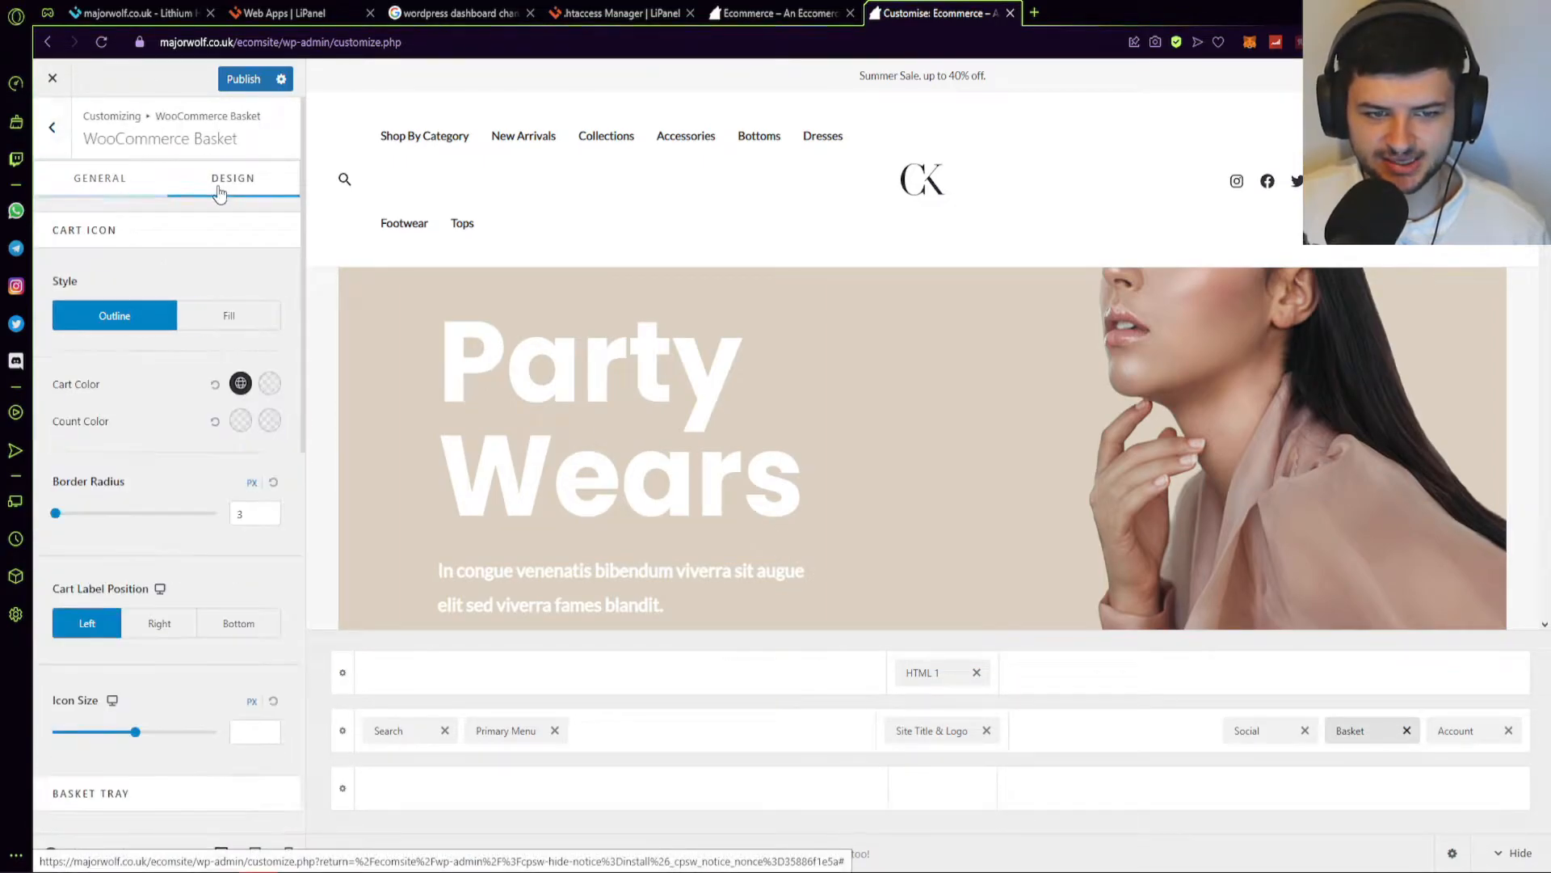
left_click(54, 132)
left_click(89, 441)
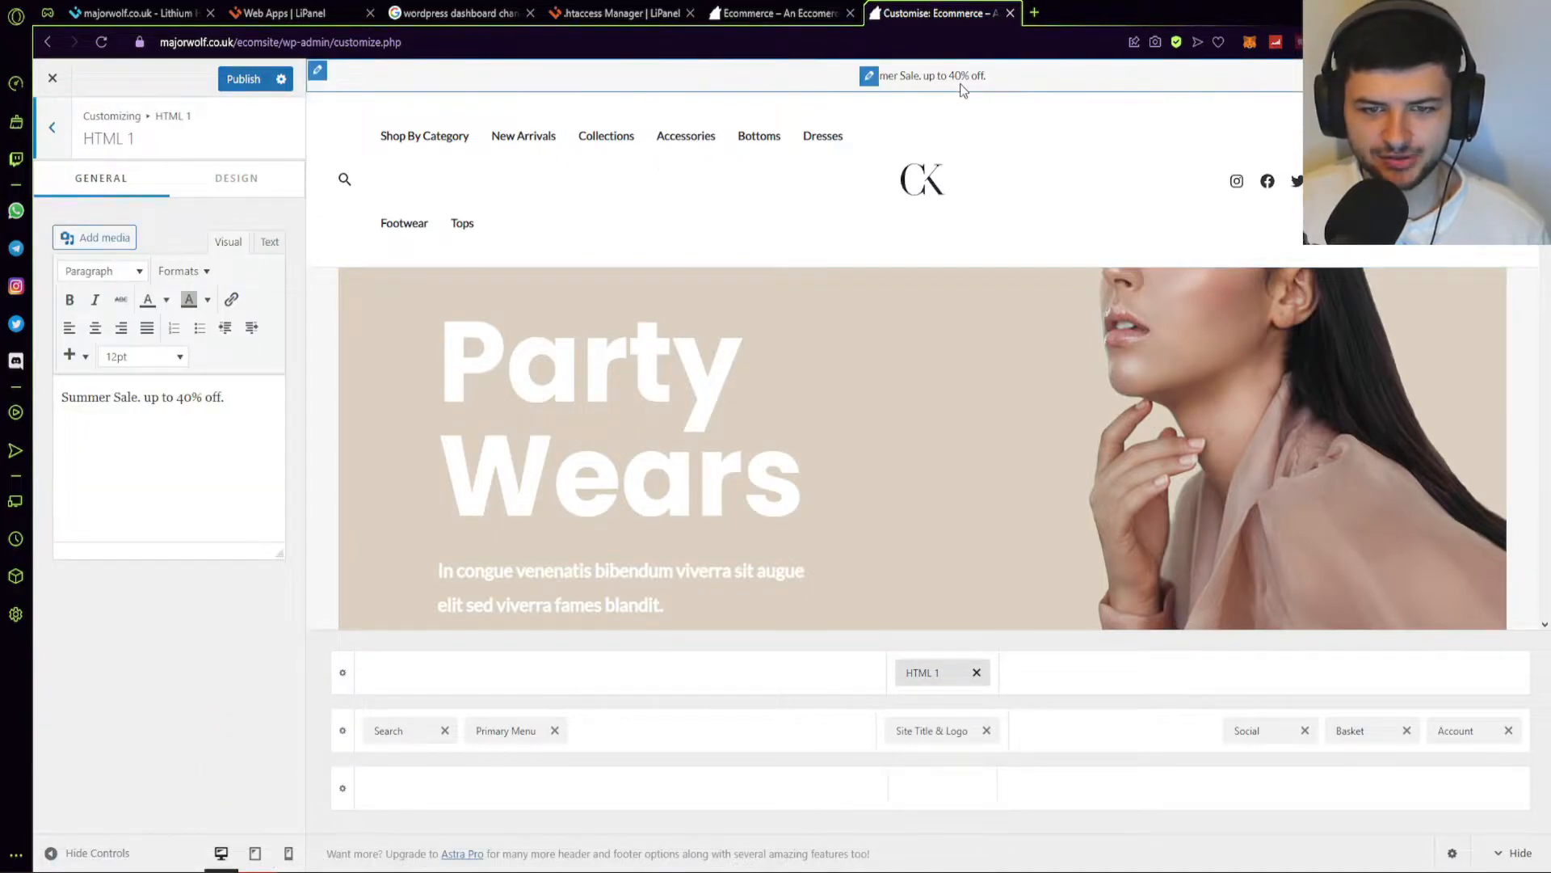
Append 'CODE: CART' to the 'Summer Sale. up to 40% off.' top-bar announcement.
left_click(148, 401)
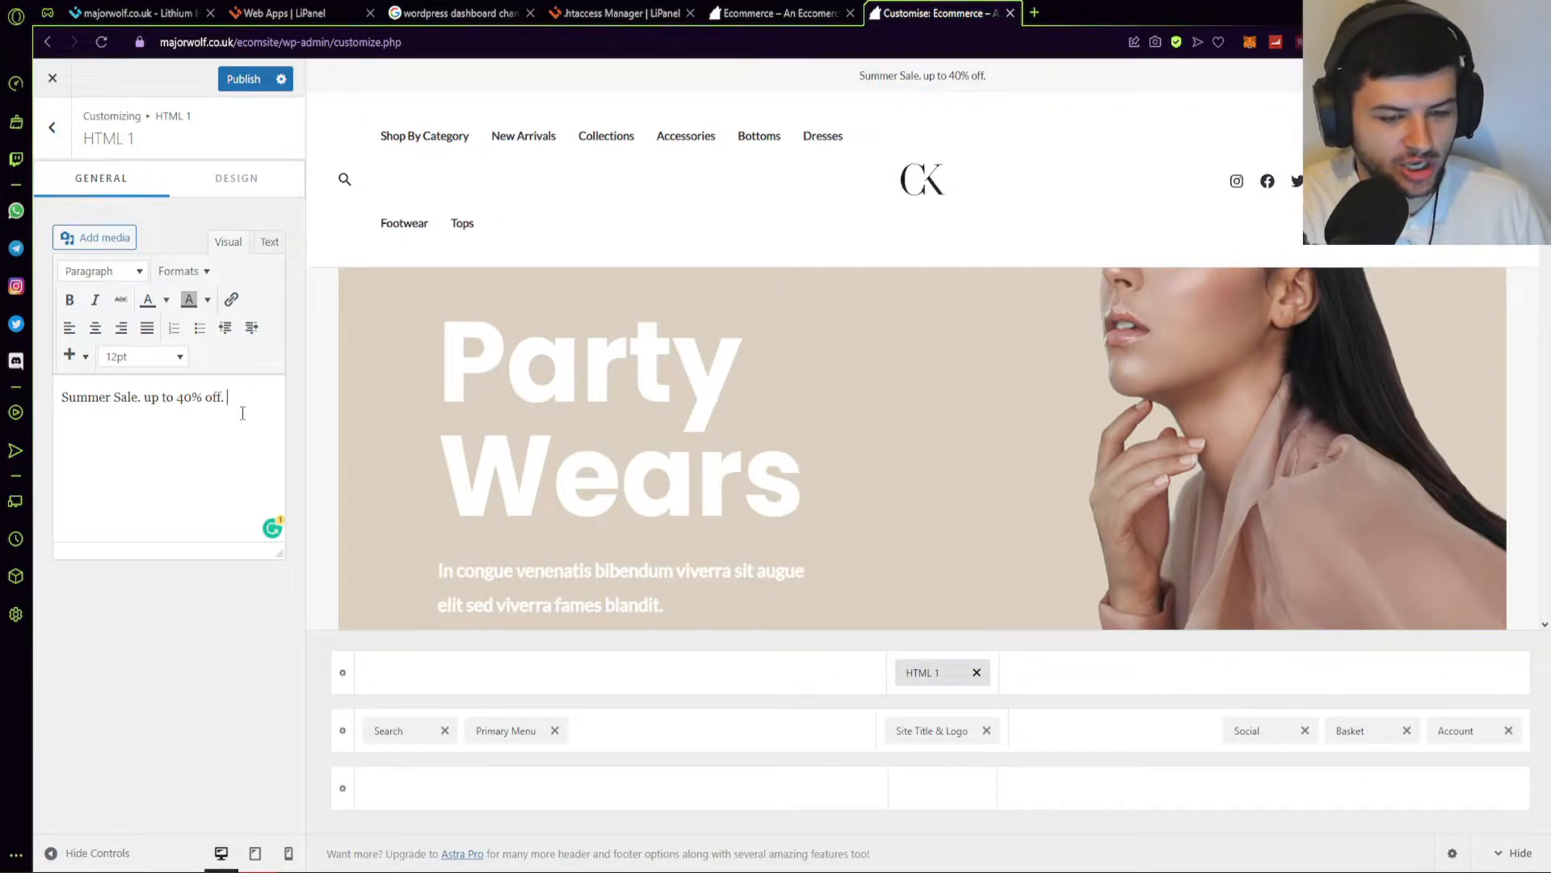
type("CODE: CART")
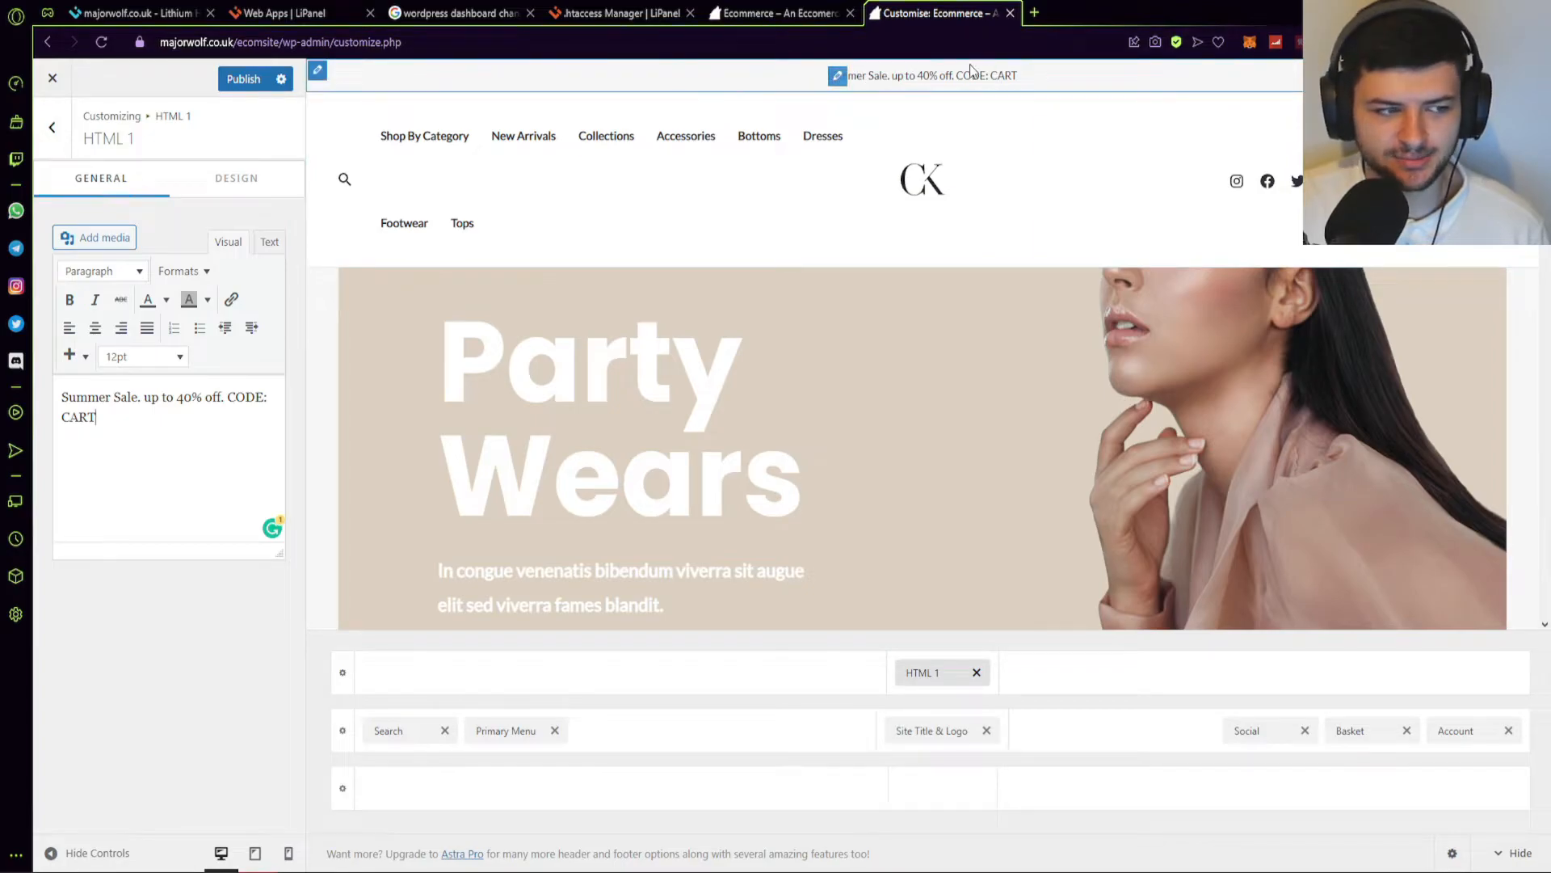
left_click(52, 127)
left_click(135, 494)
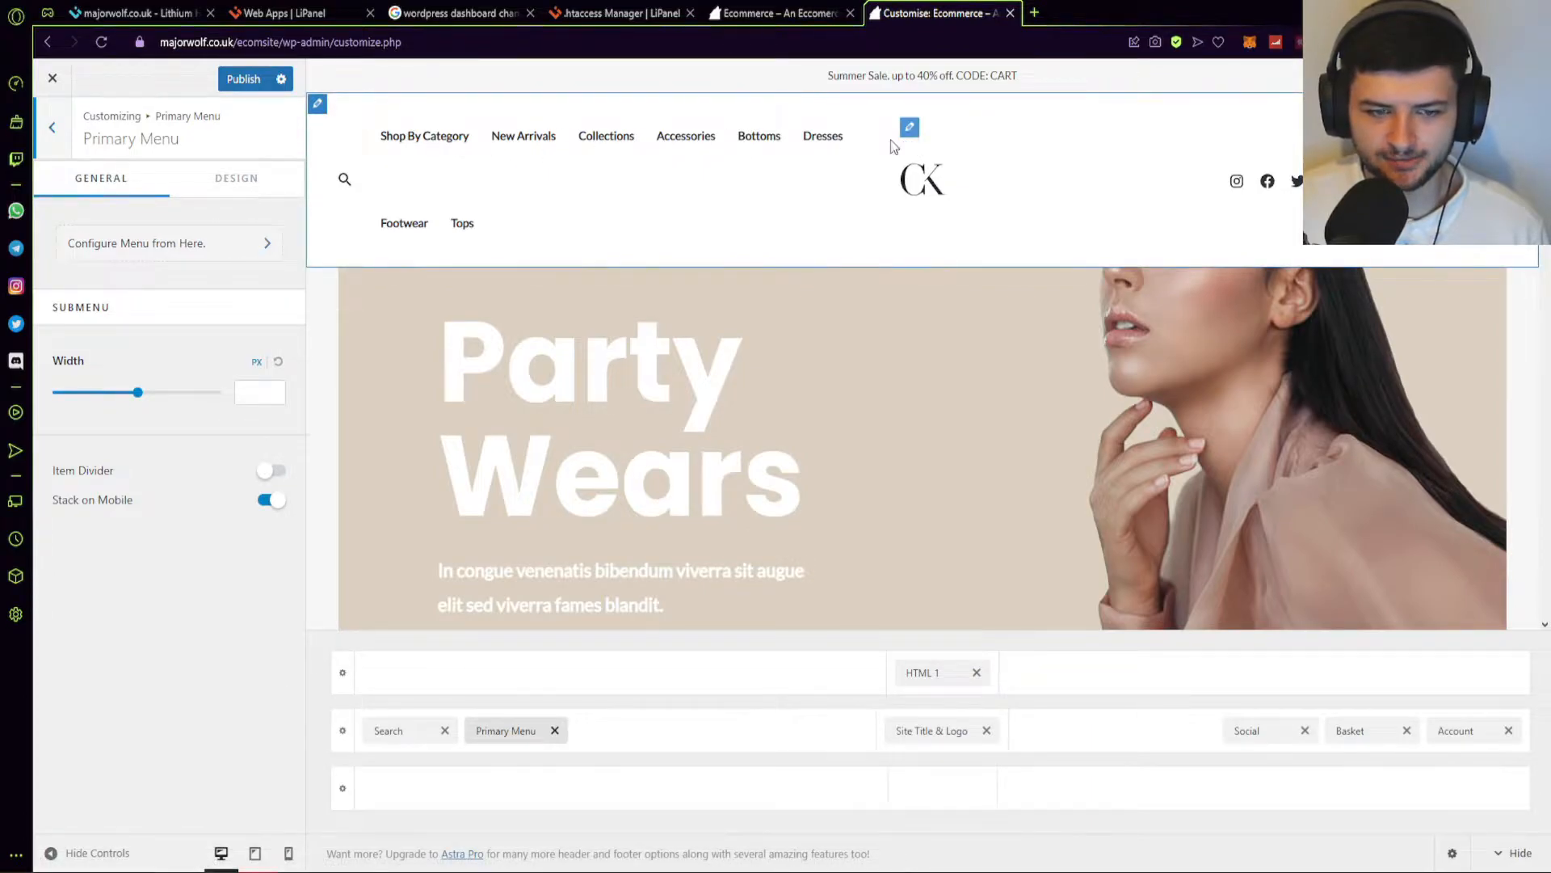
Review the menu location assignments, then bring up the header Social icons settings.
left_click(905, 134)
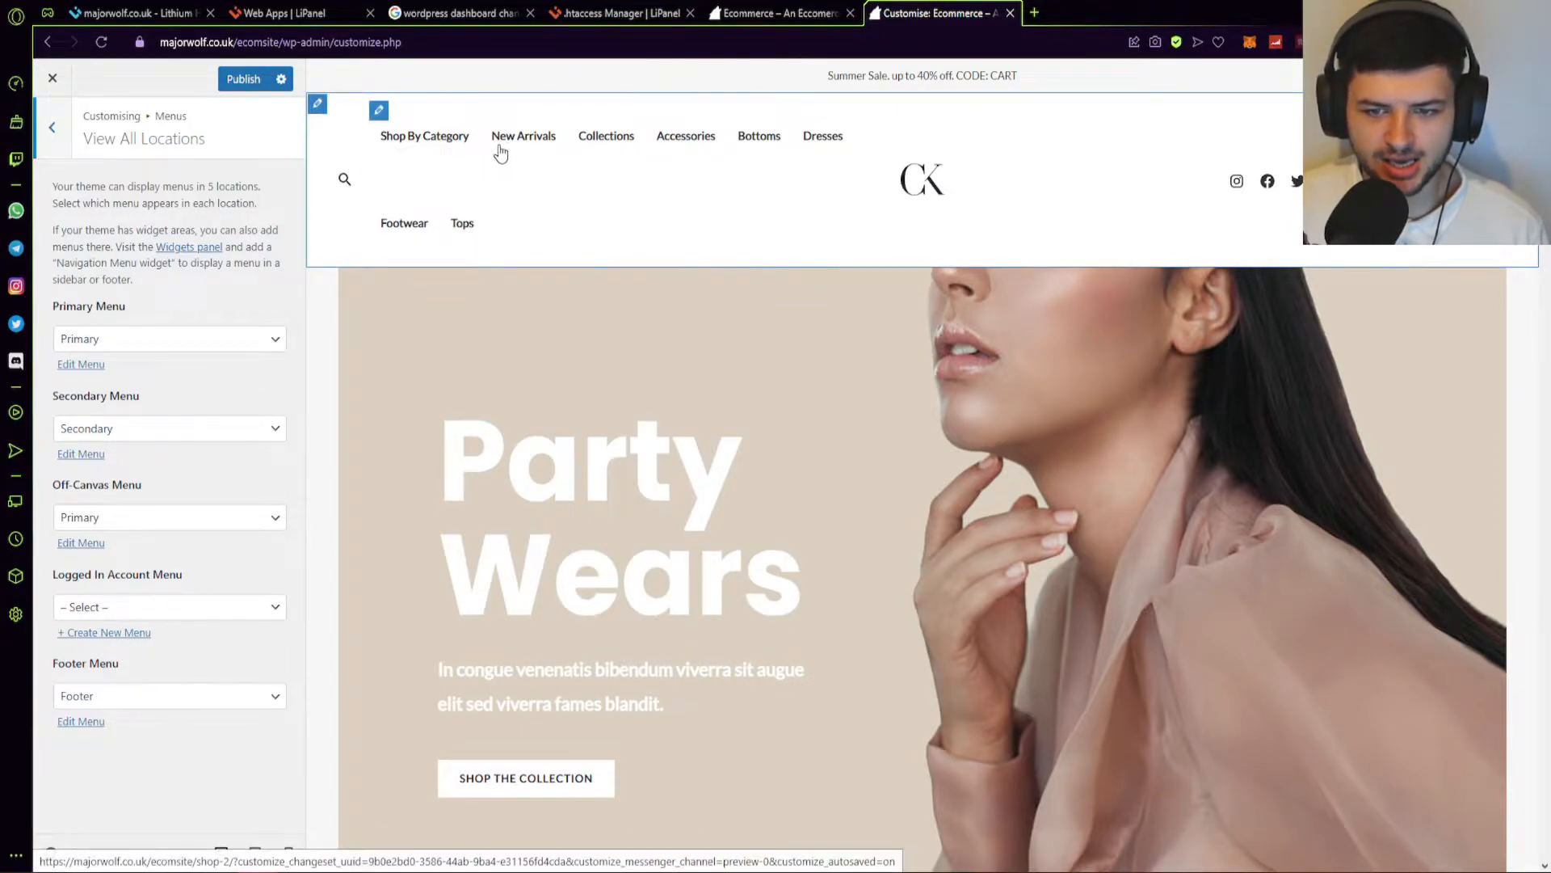
left_click(52, 130)
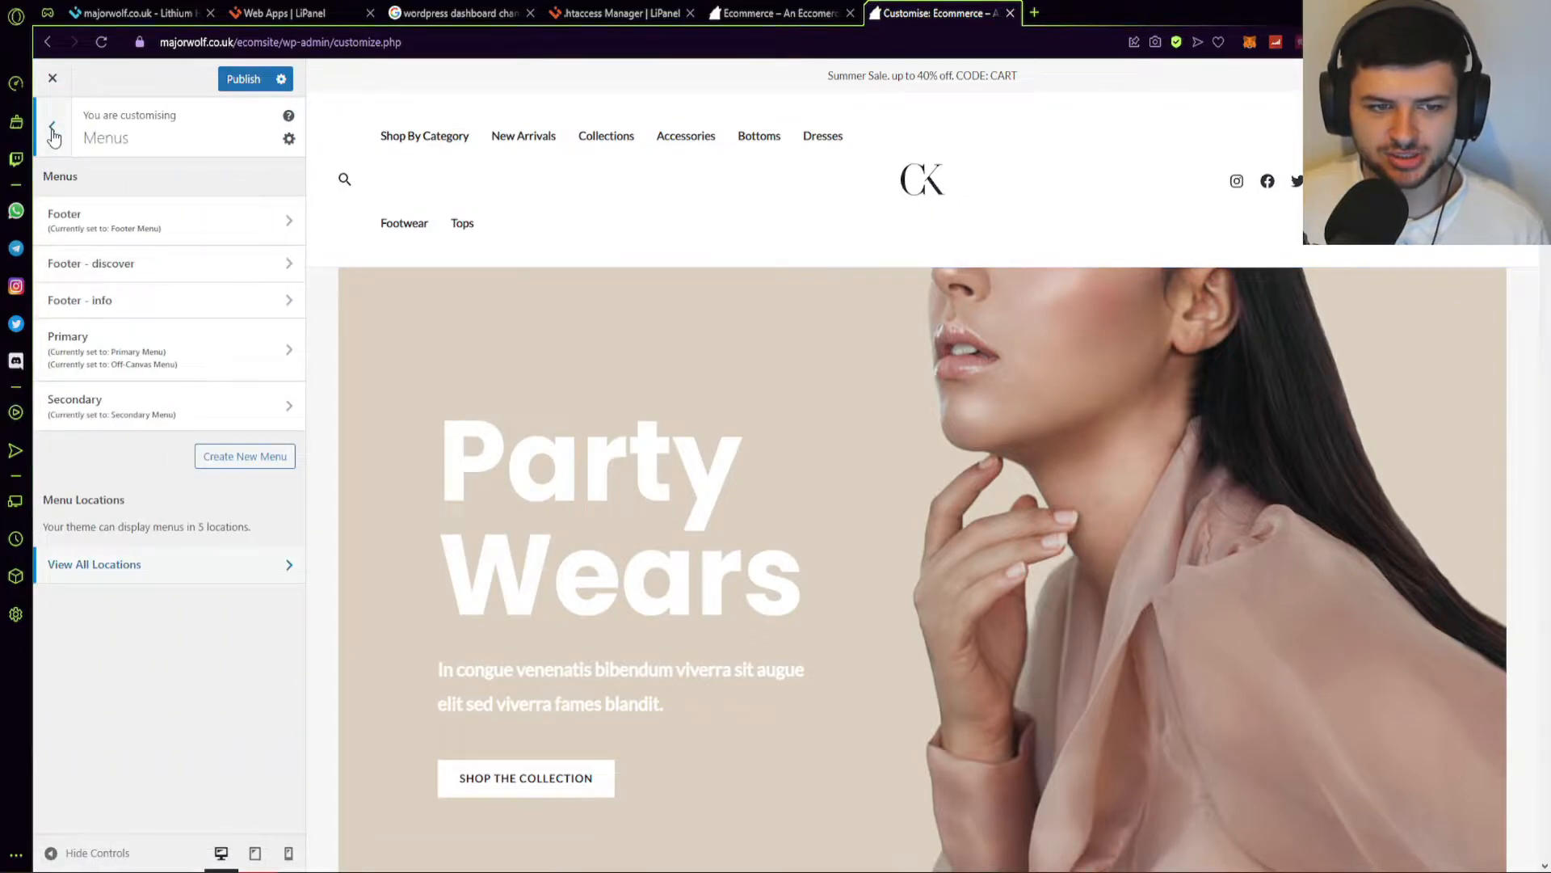
left_click(52, 130)
left_click(114, 305)
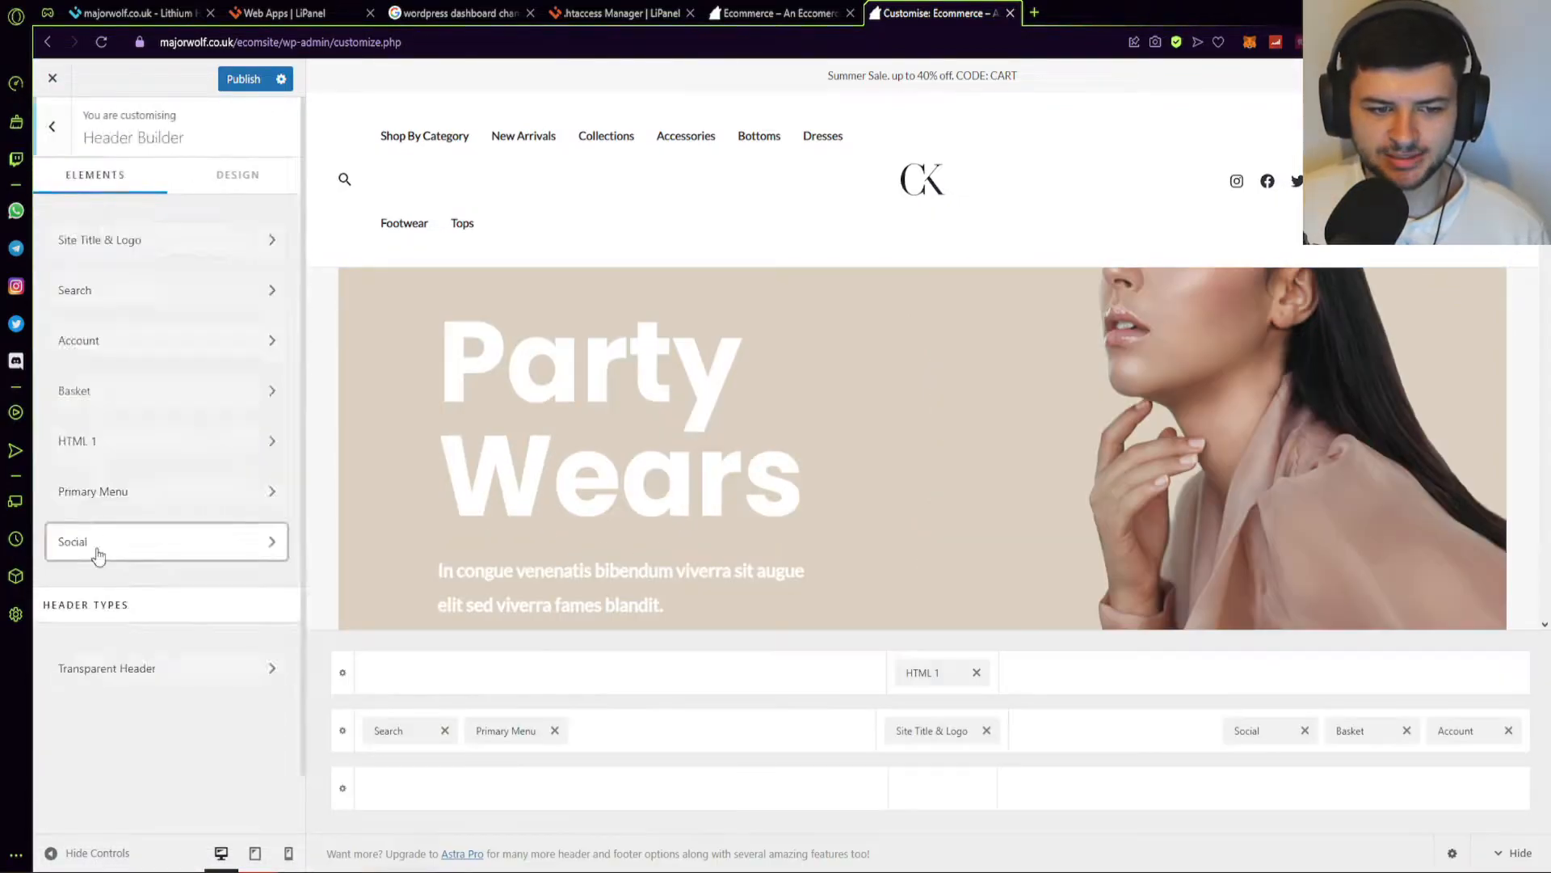
left_click(98, 553)
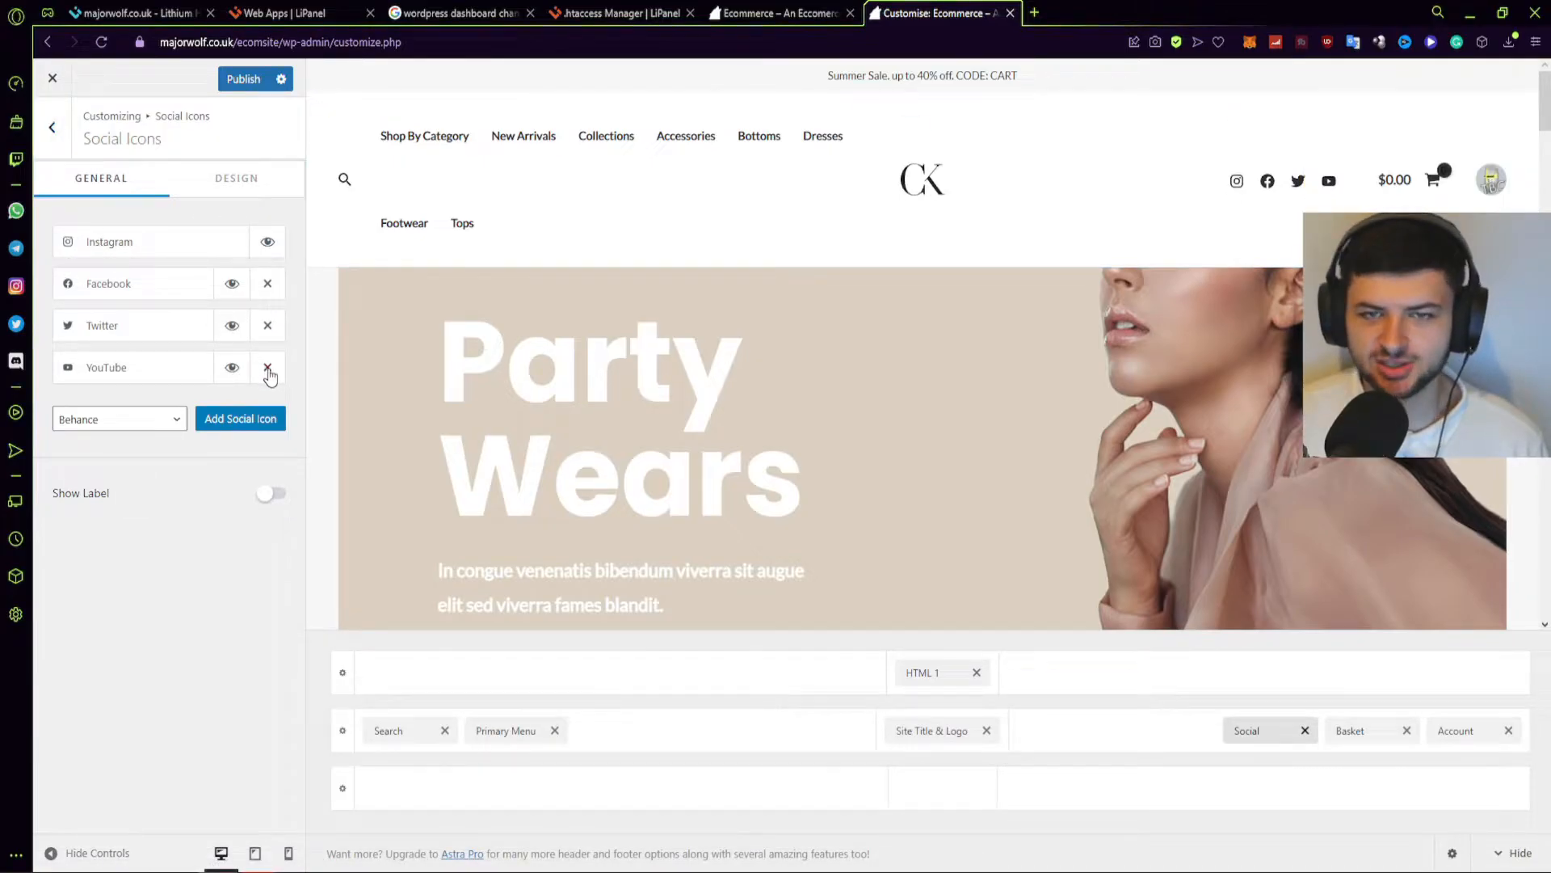
Add a Patreon social icon as a trial, then remove it again.
left_click(162, 418)
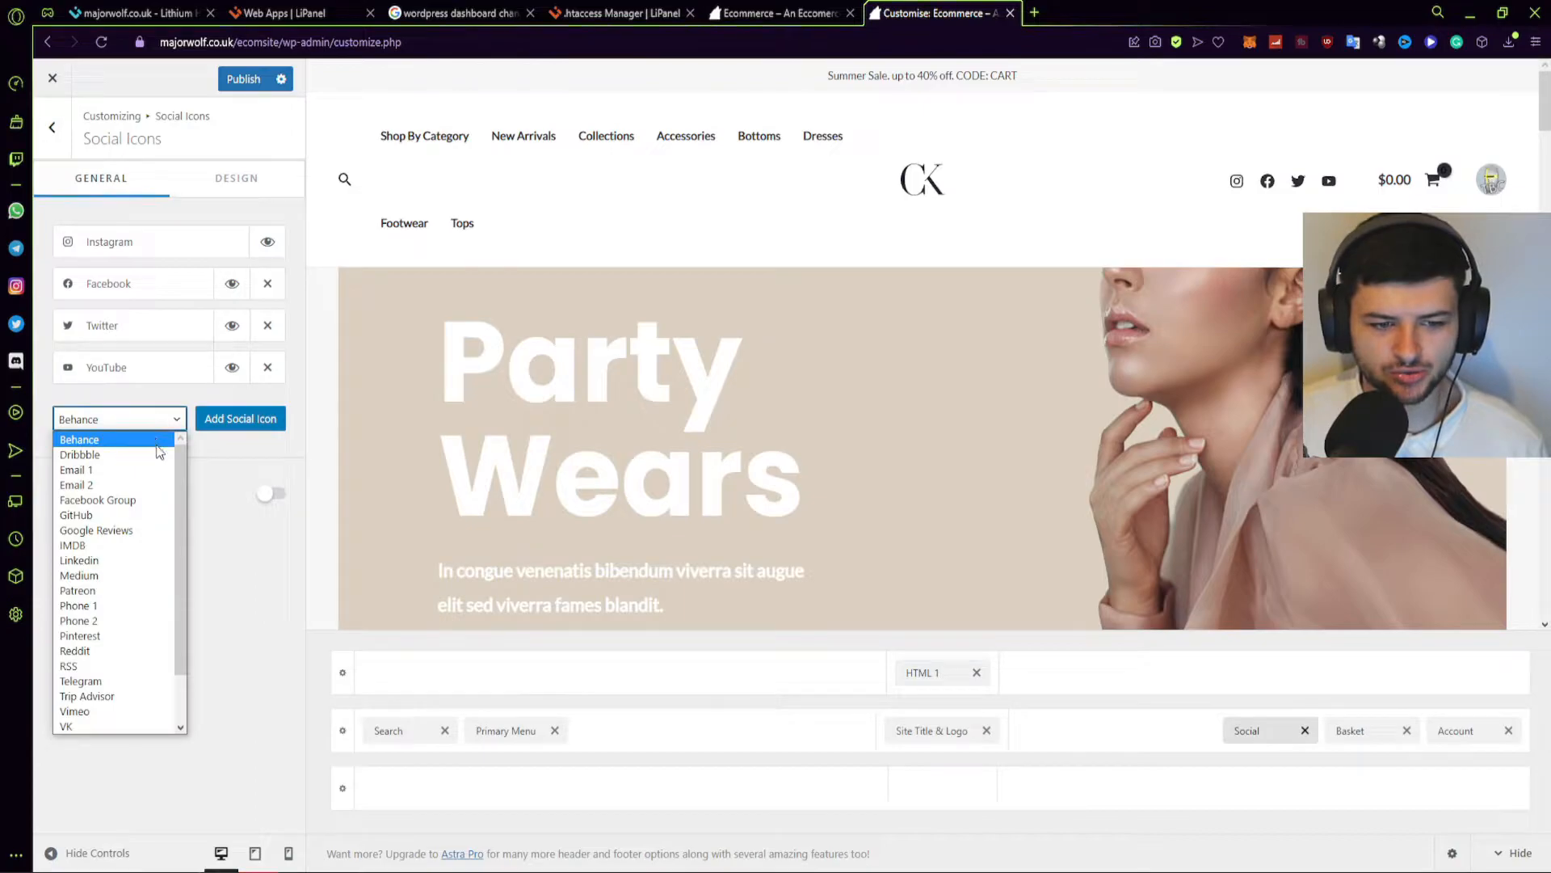
left_click_drag(180, 461, 182, 519)
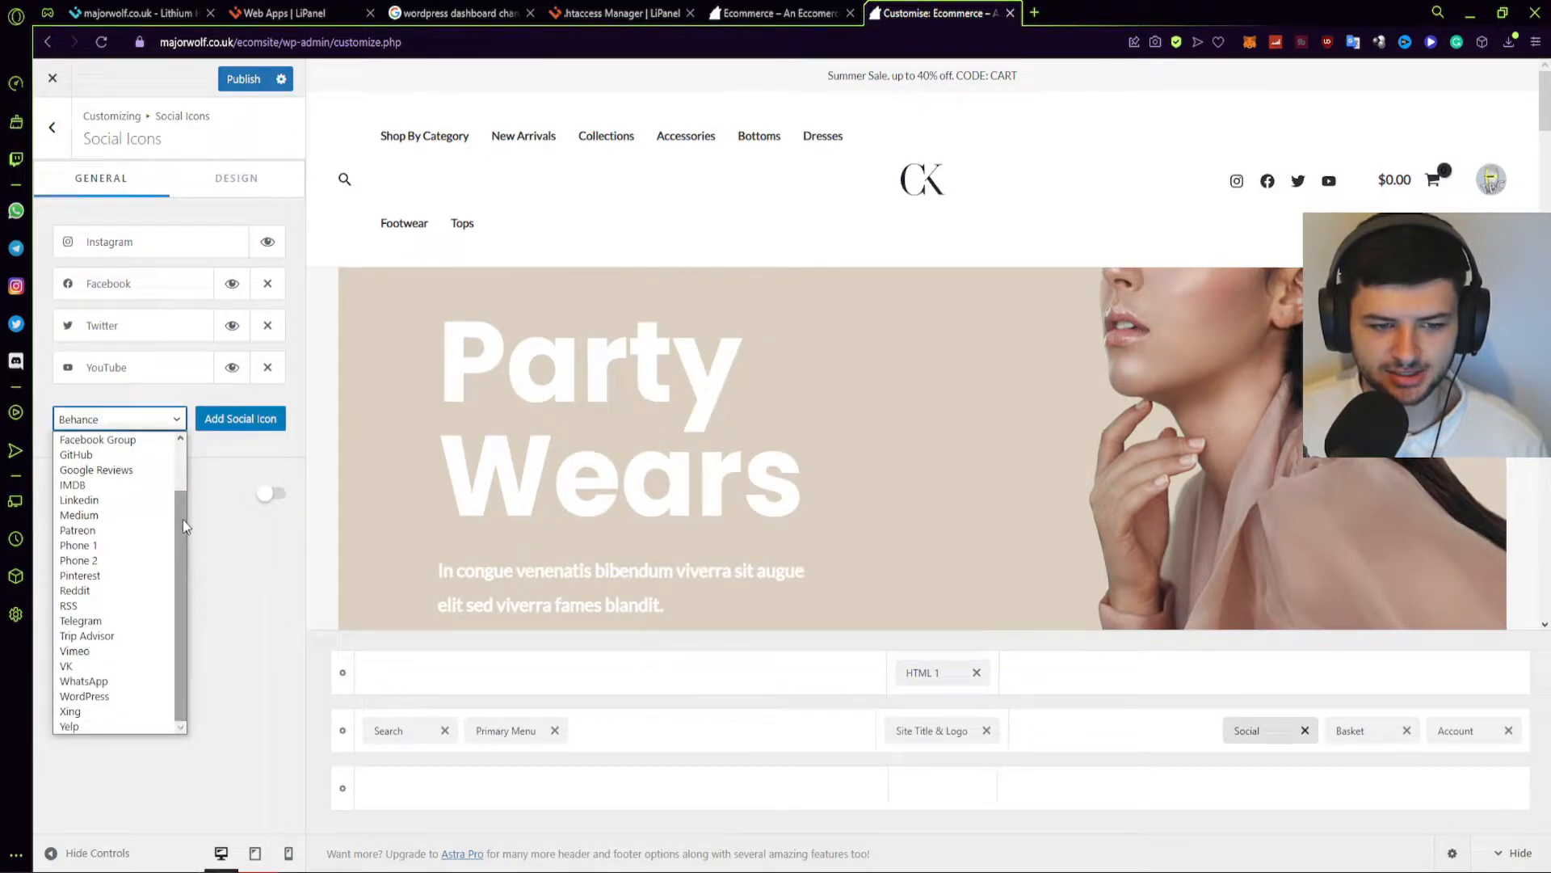
left_click(111, 531)
left_click(207, 420)
left_click(136, 416)
left_click(130, 420)
left_click(268, 409)
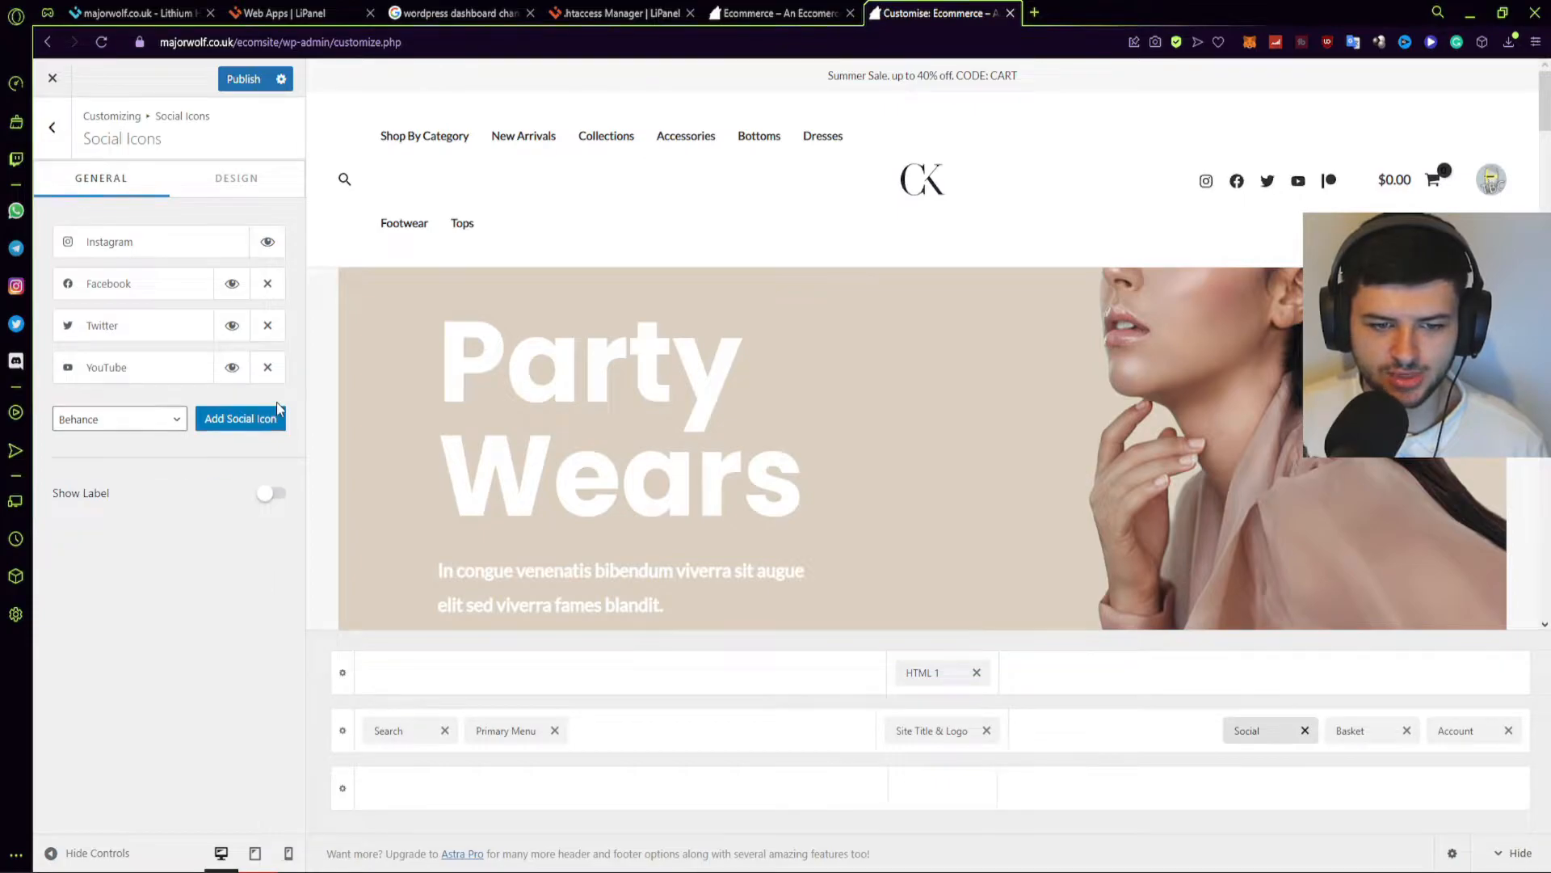
left_click(81, 420)
scroll(122, 493, "down", 3)
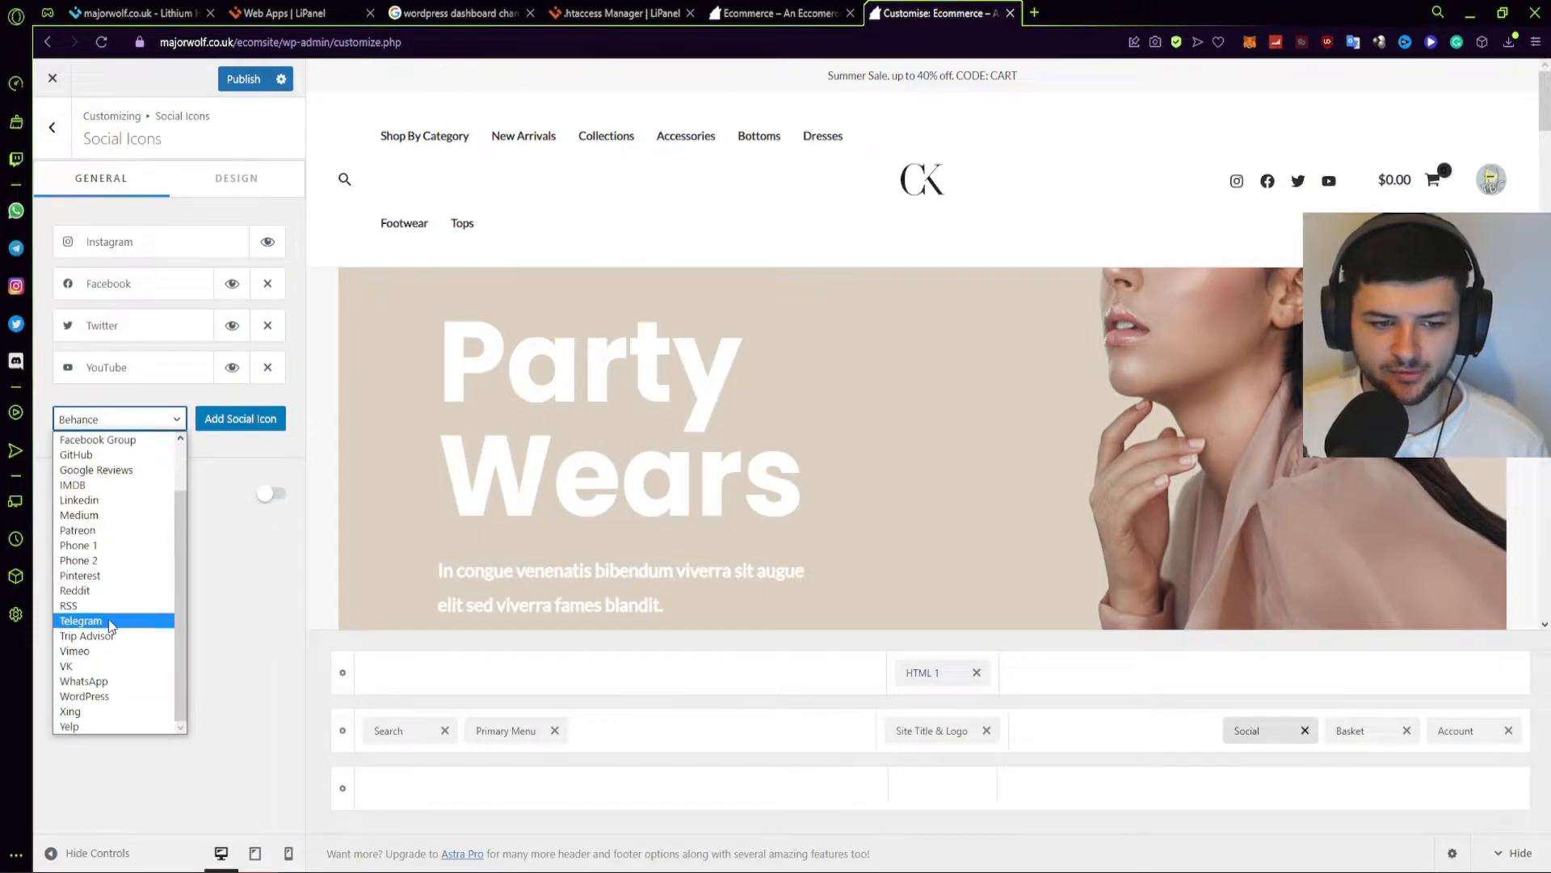
left_click(254, 579)
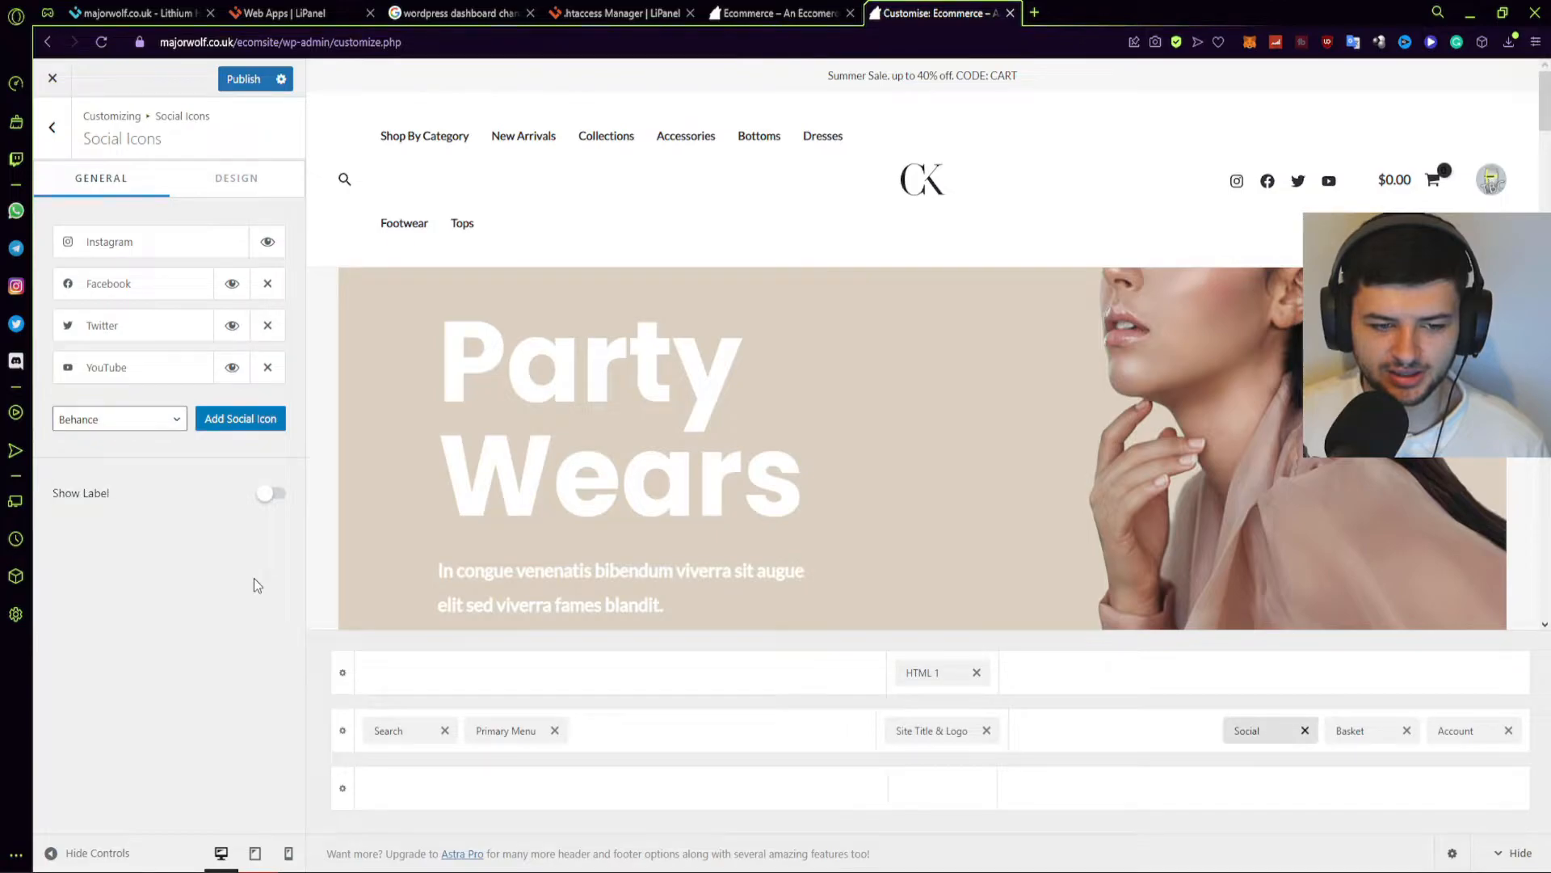
Look through the Instagram entry's icon chooser, searching 'faceb', and leave its icon unchanged.
left_click(110, 242)
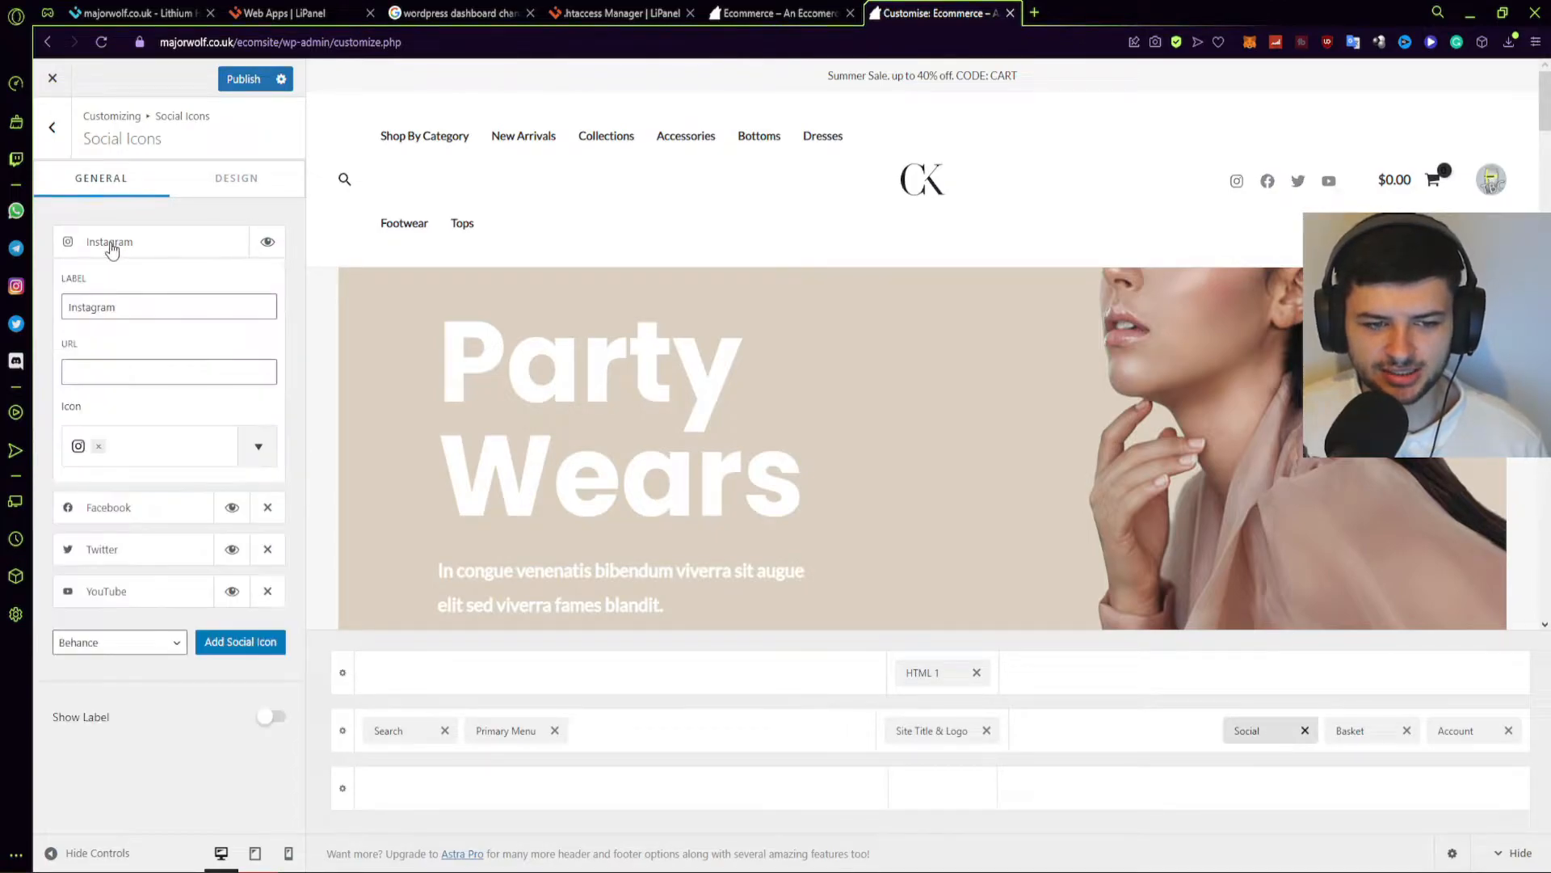
double_click(113, 307)
left_click(122, 307)
left_click(78, 449)
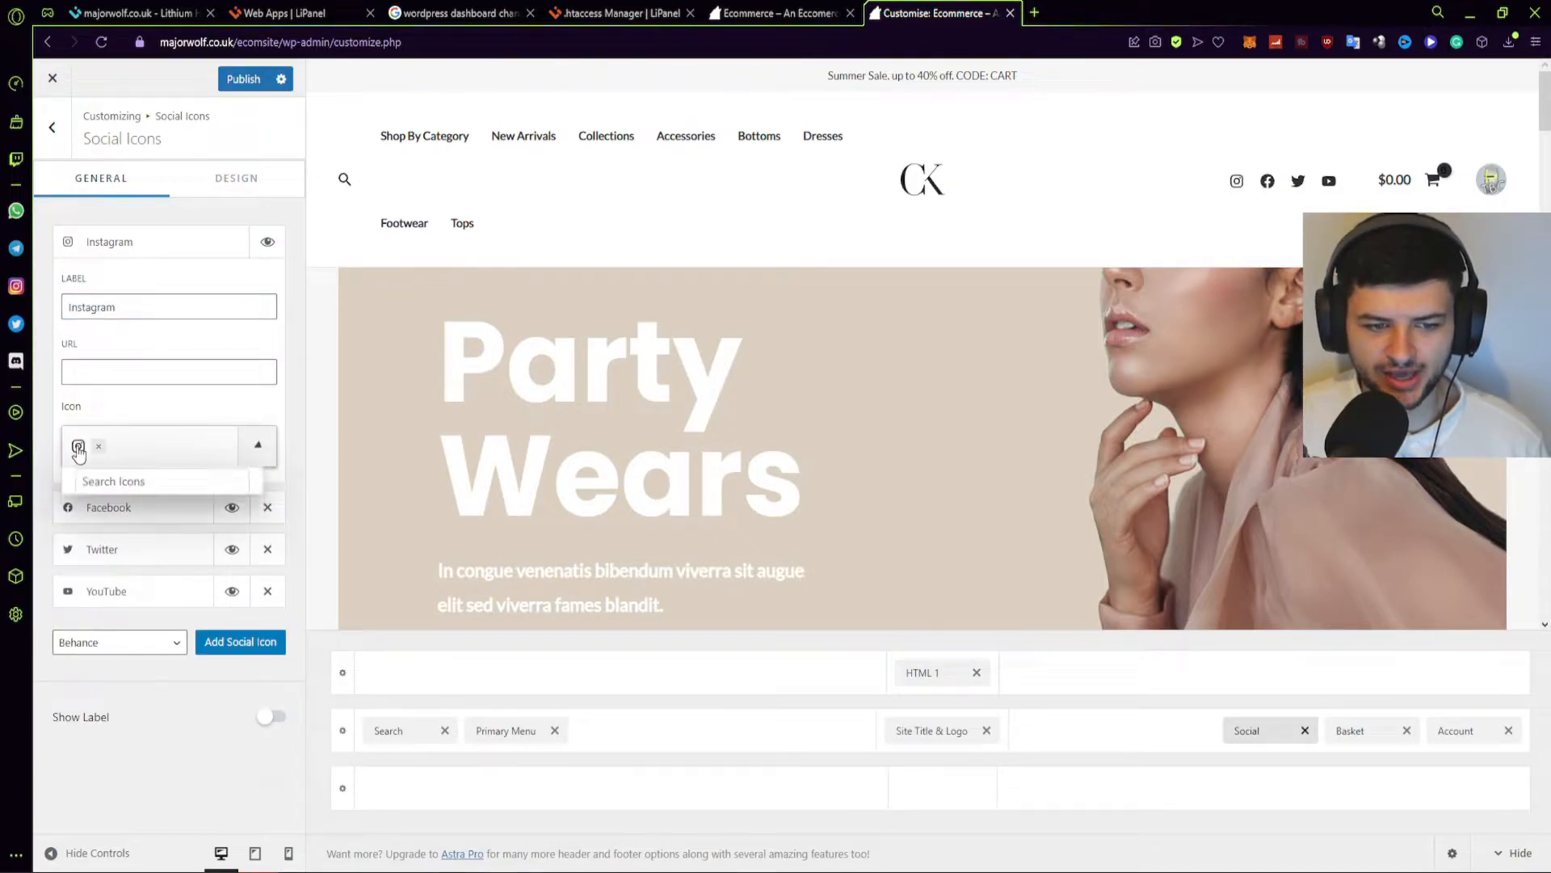
left_click(239, 524)
left_click(238, 523)
left_click(238, 523)
left_click(147, 496)
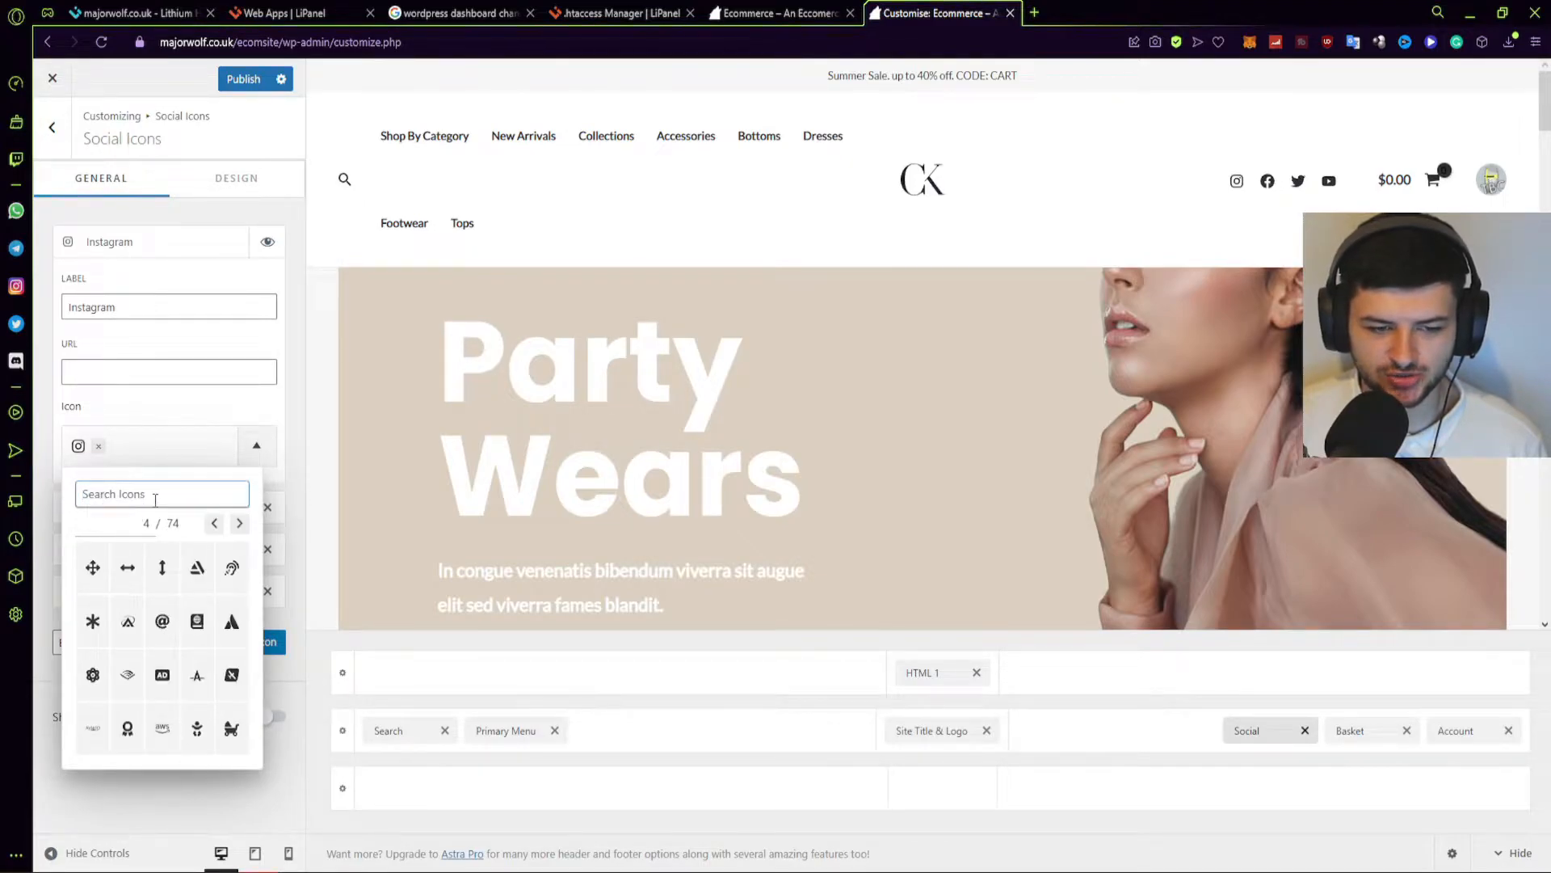
type("faceb")
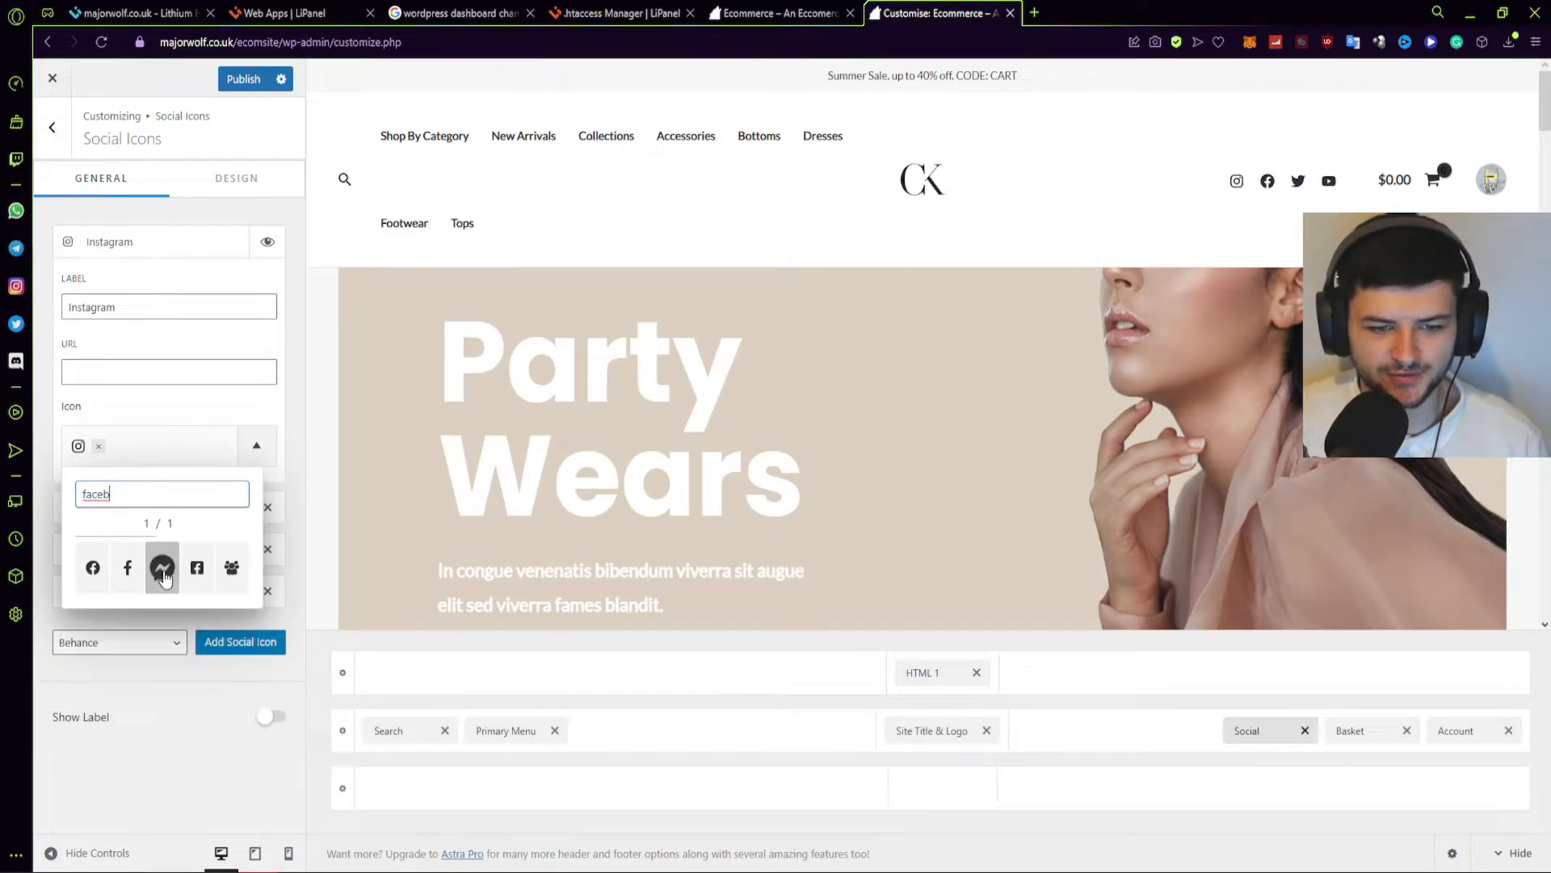
left_click(242, 445)
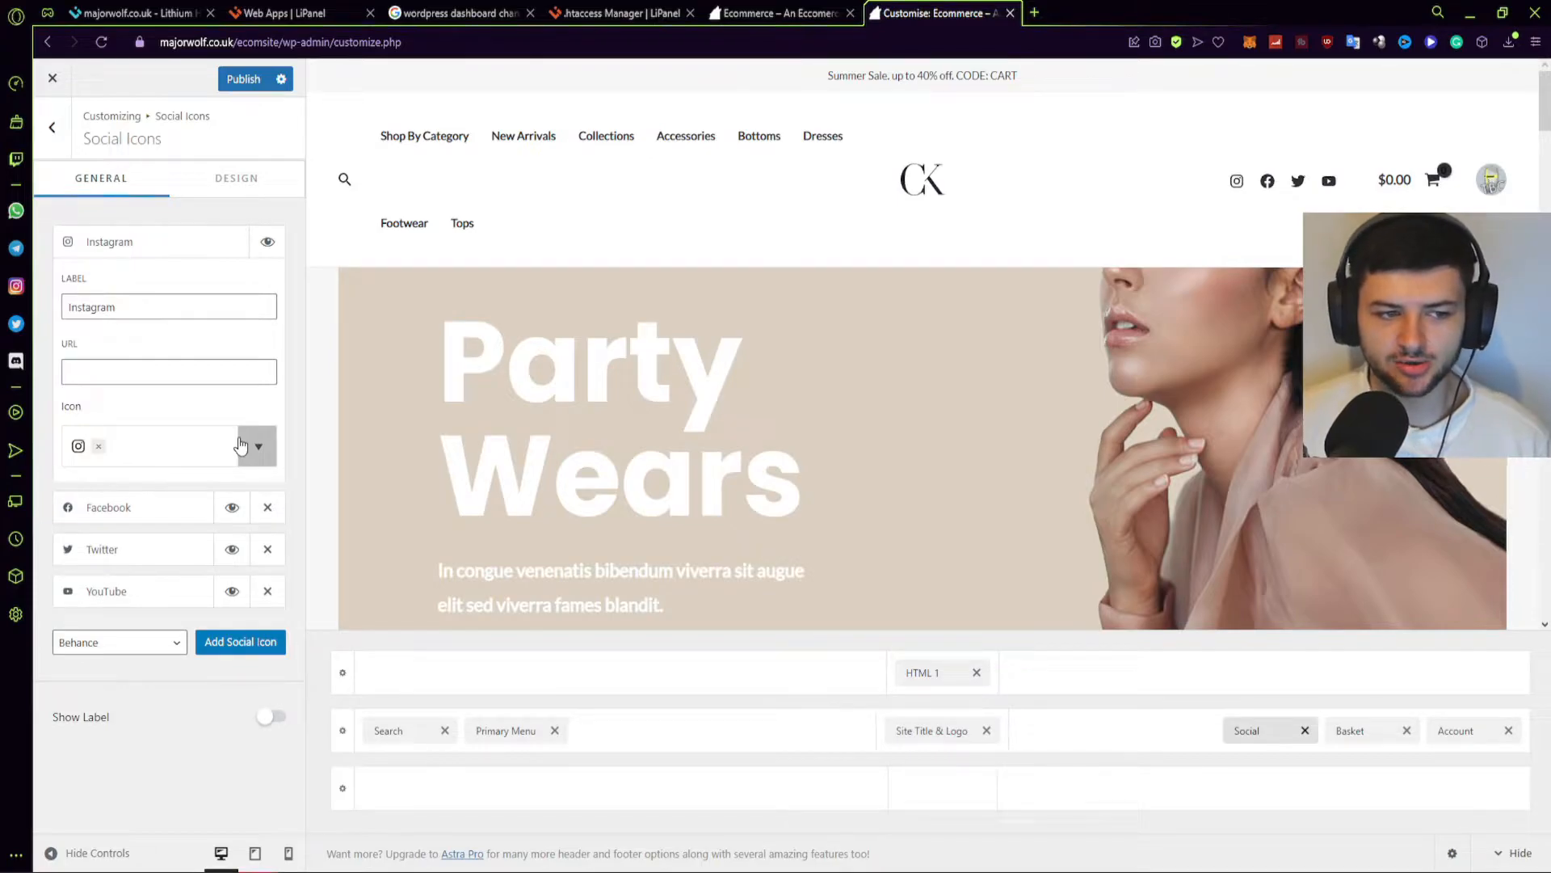
Enter the store's Instagram profile URL as the Instagram icon's link.
left_click(121, 642)
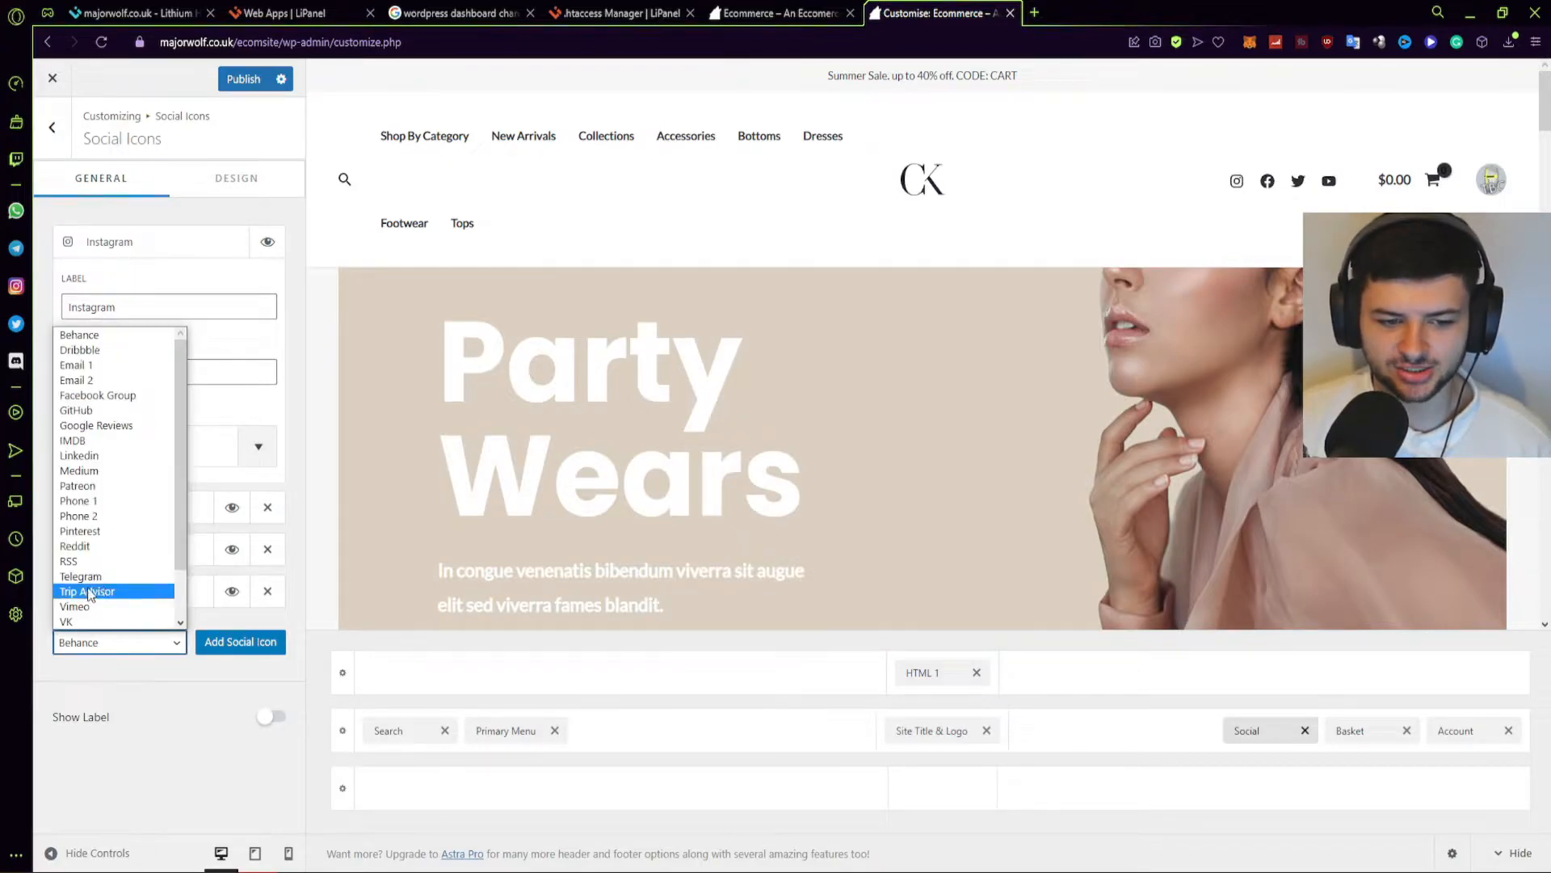
left_click(73, 363)
type("www.instagram")
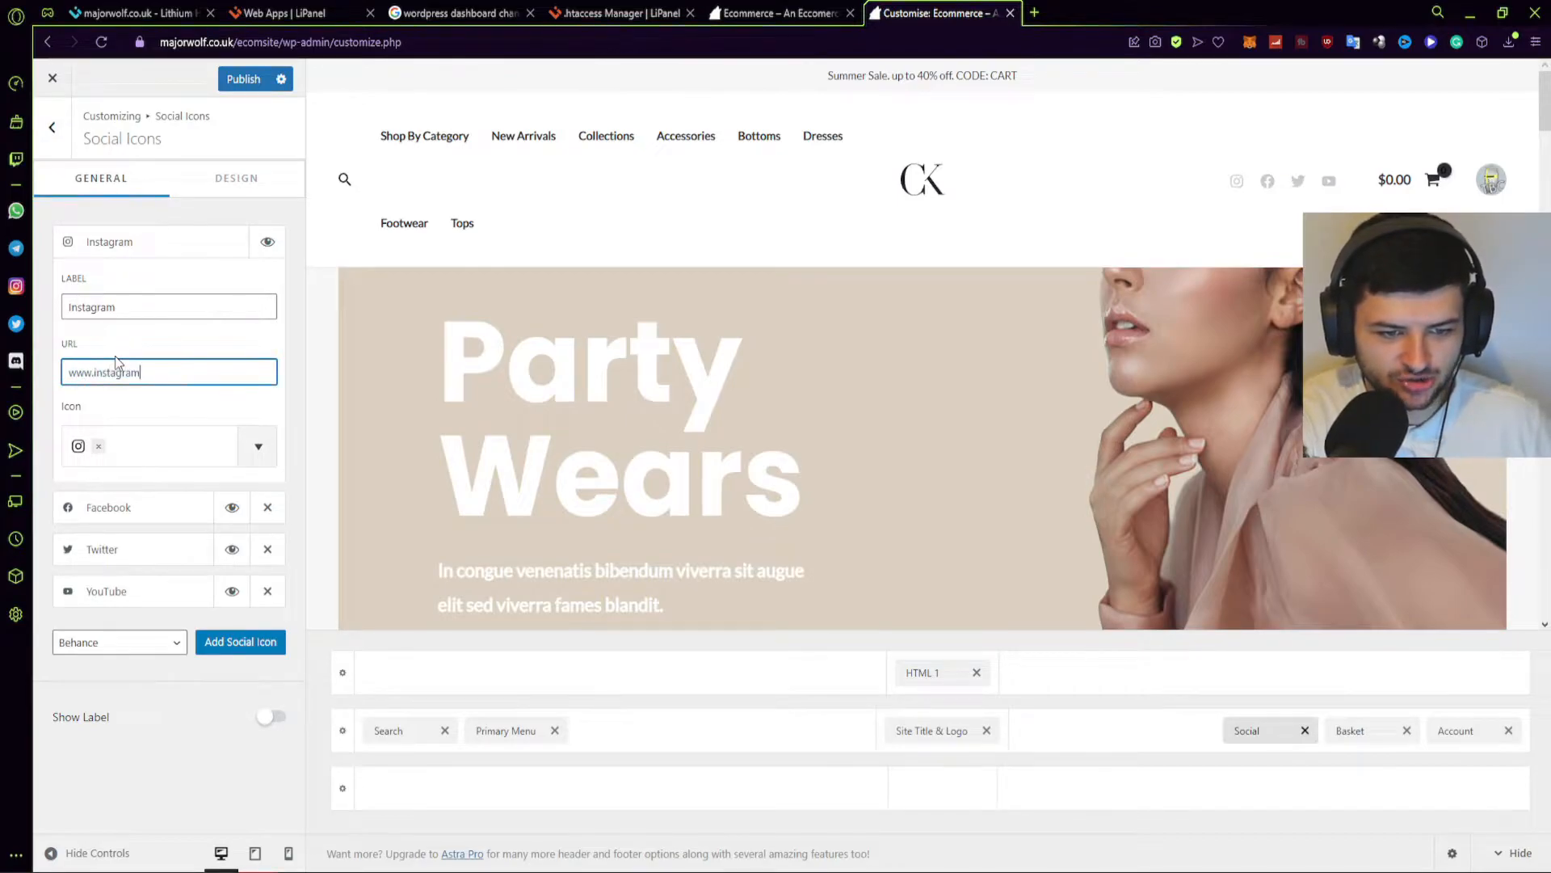
type(".com/thebluecrusader")
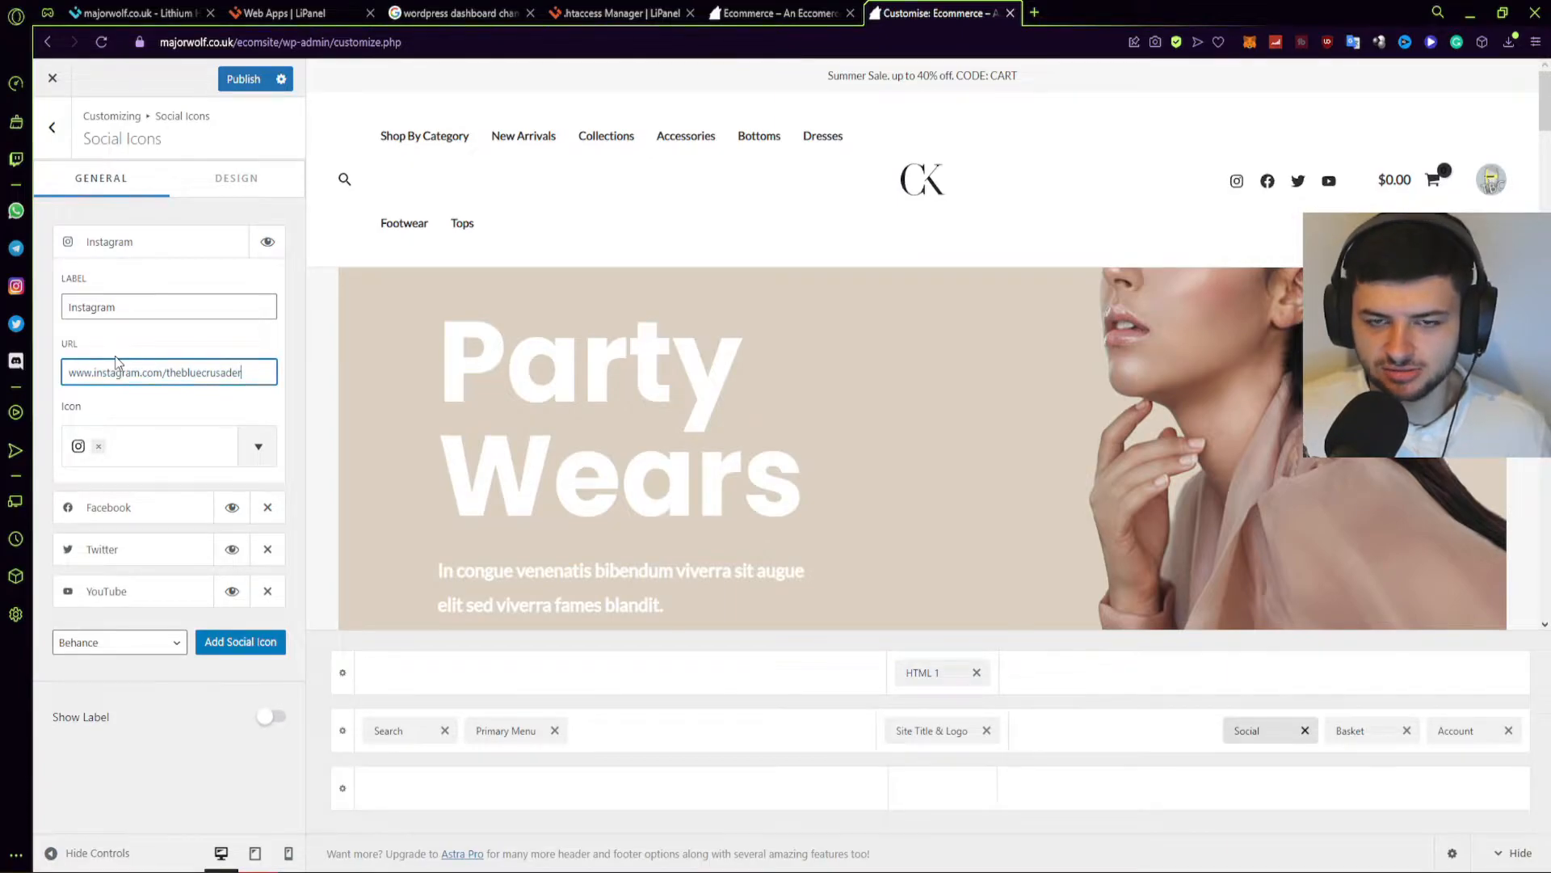
Add and remove a Behance icon, leaving the social icon labels switched off.
left_click(240, 642)
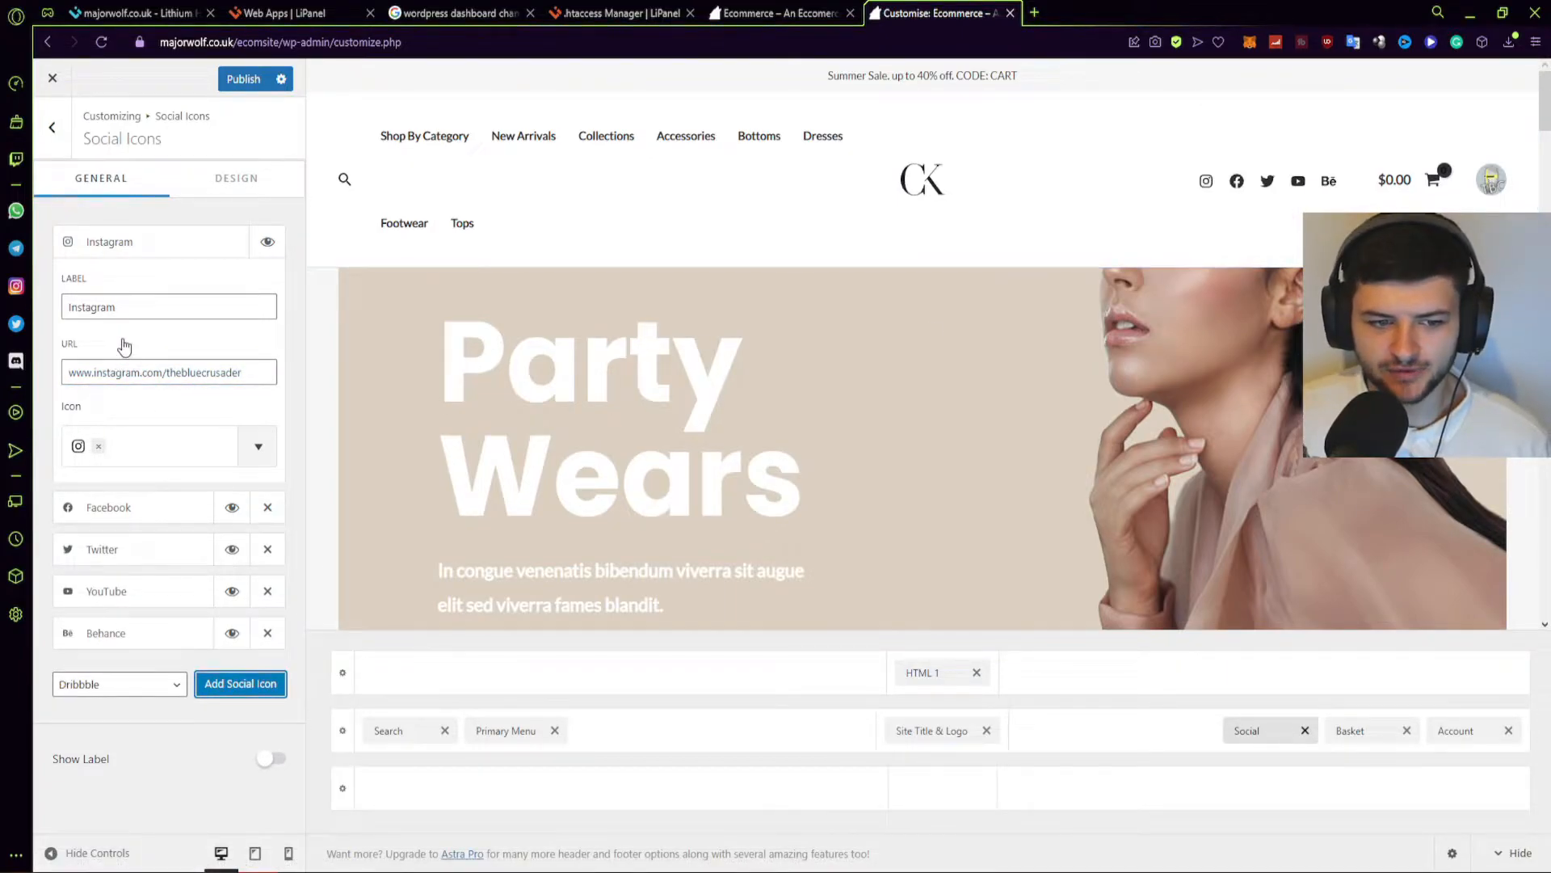
left_click(153, 242)
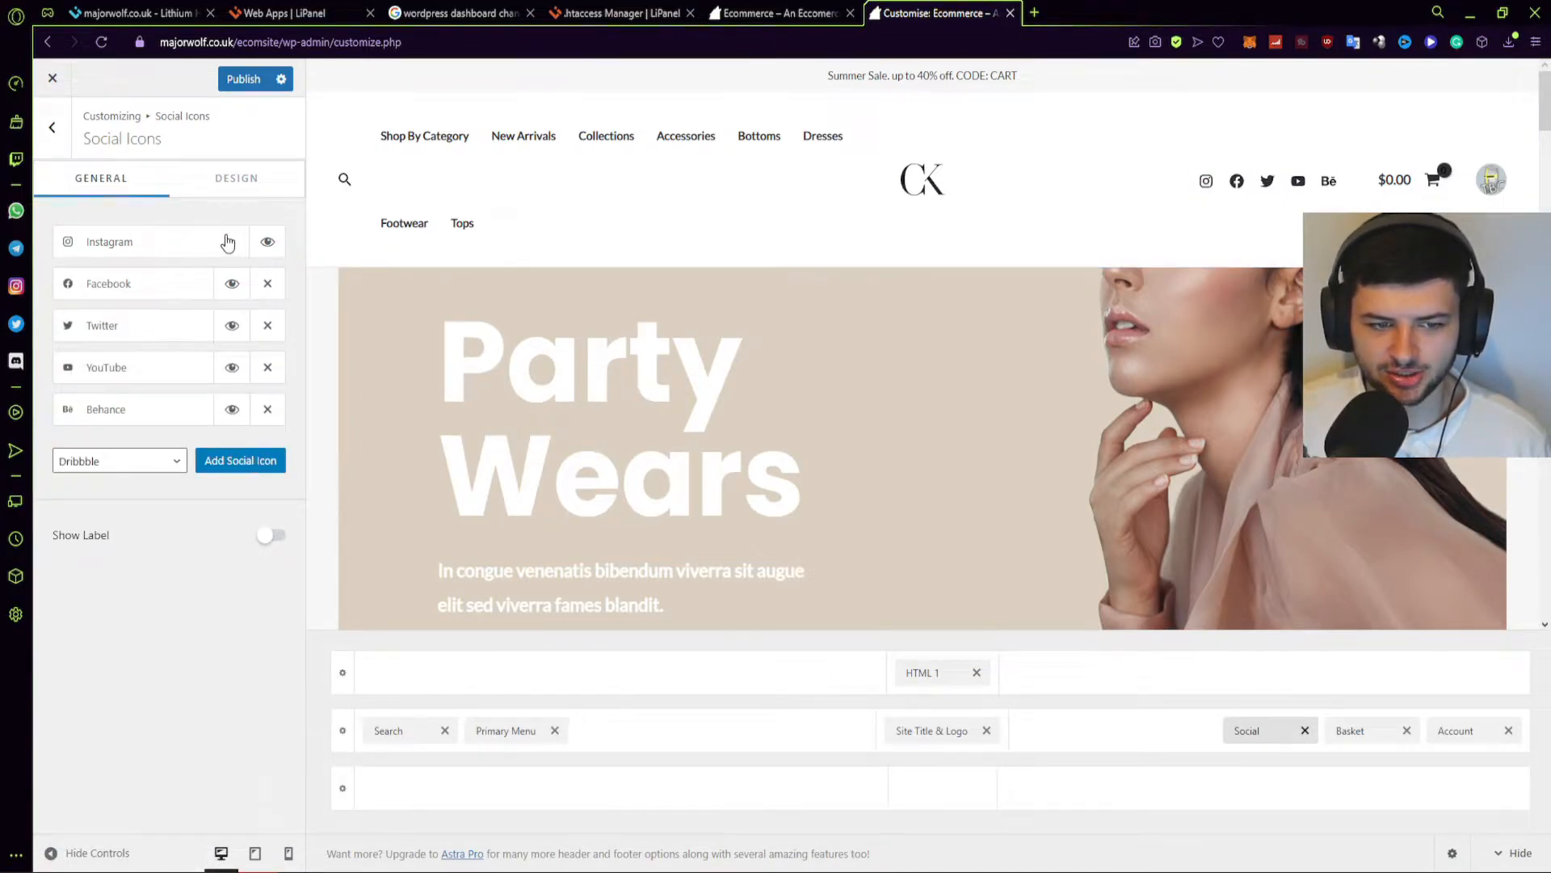
left_click(267, 408)
left_click(268, 493)
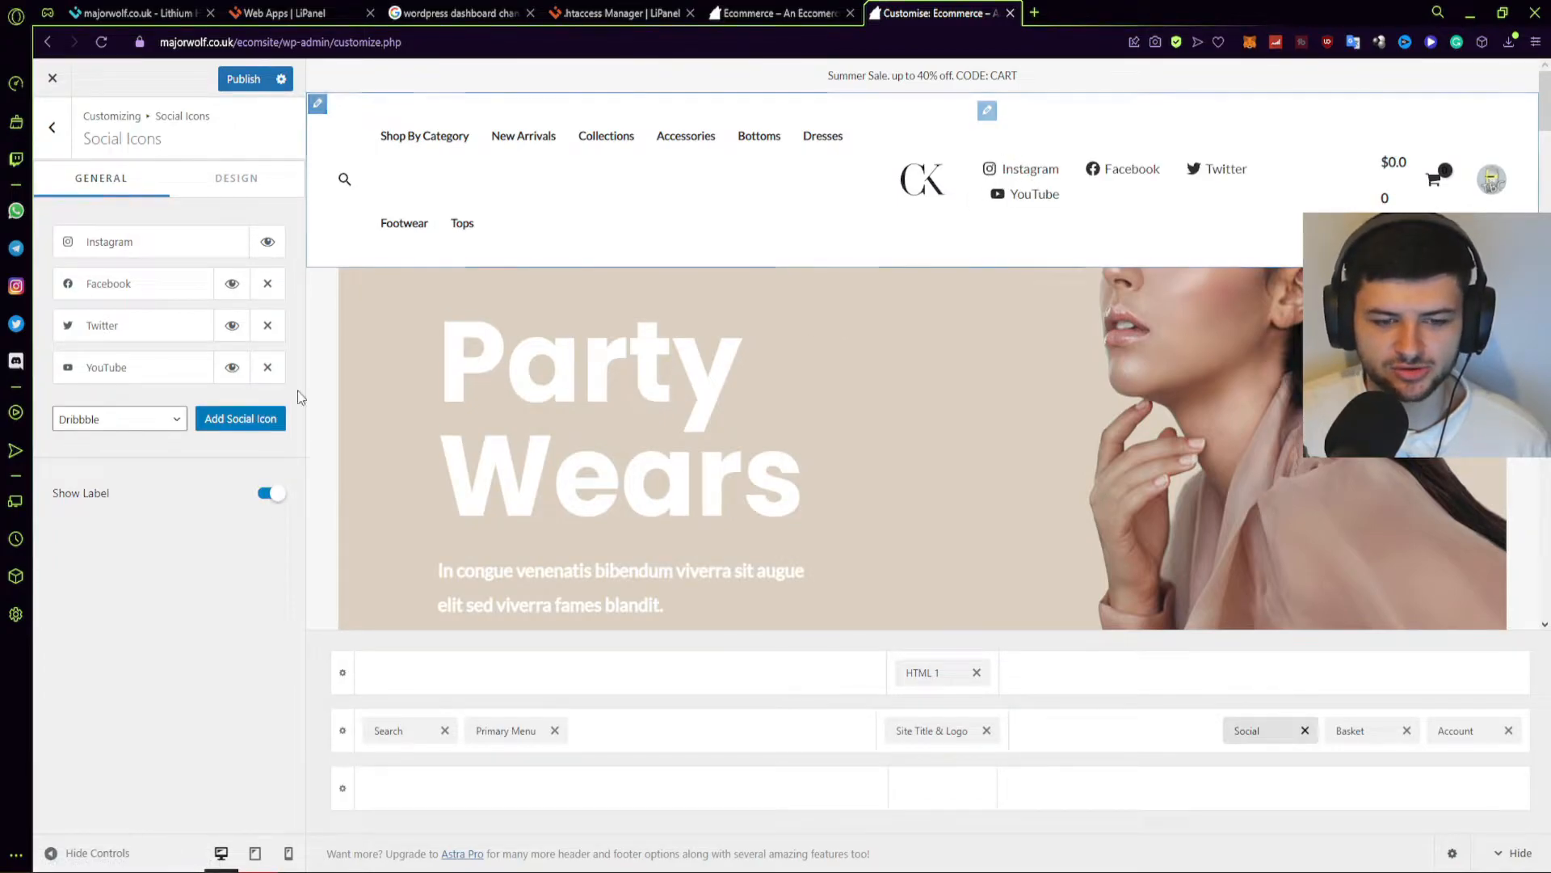
left_click(270, 493)
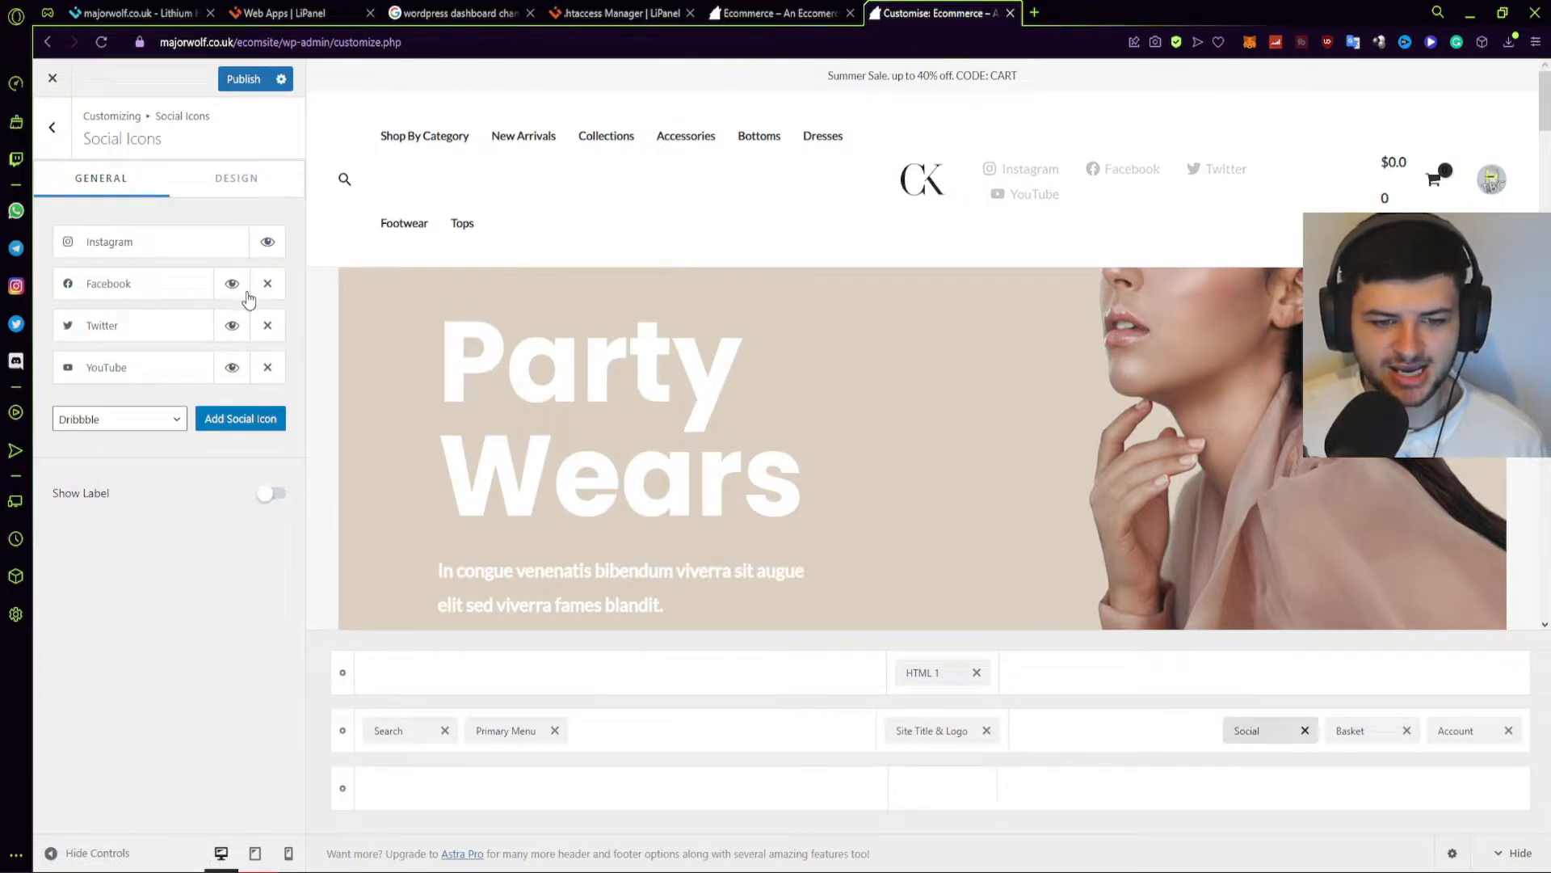
left_click(52, 127)
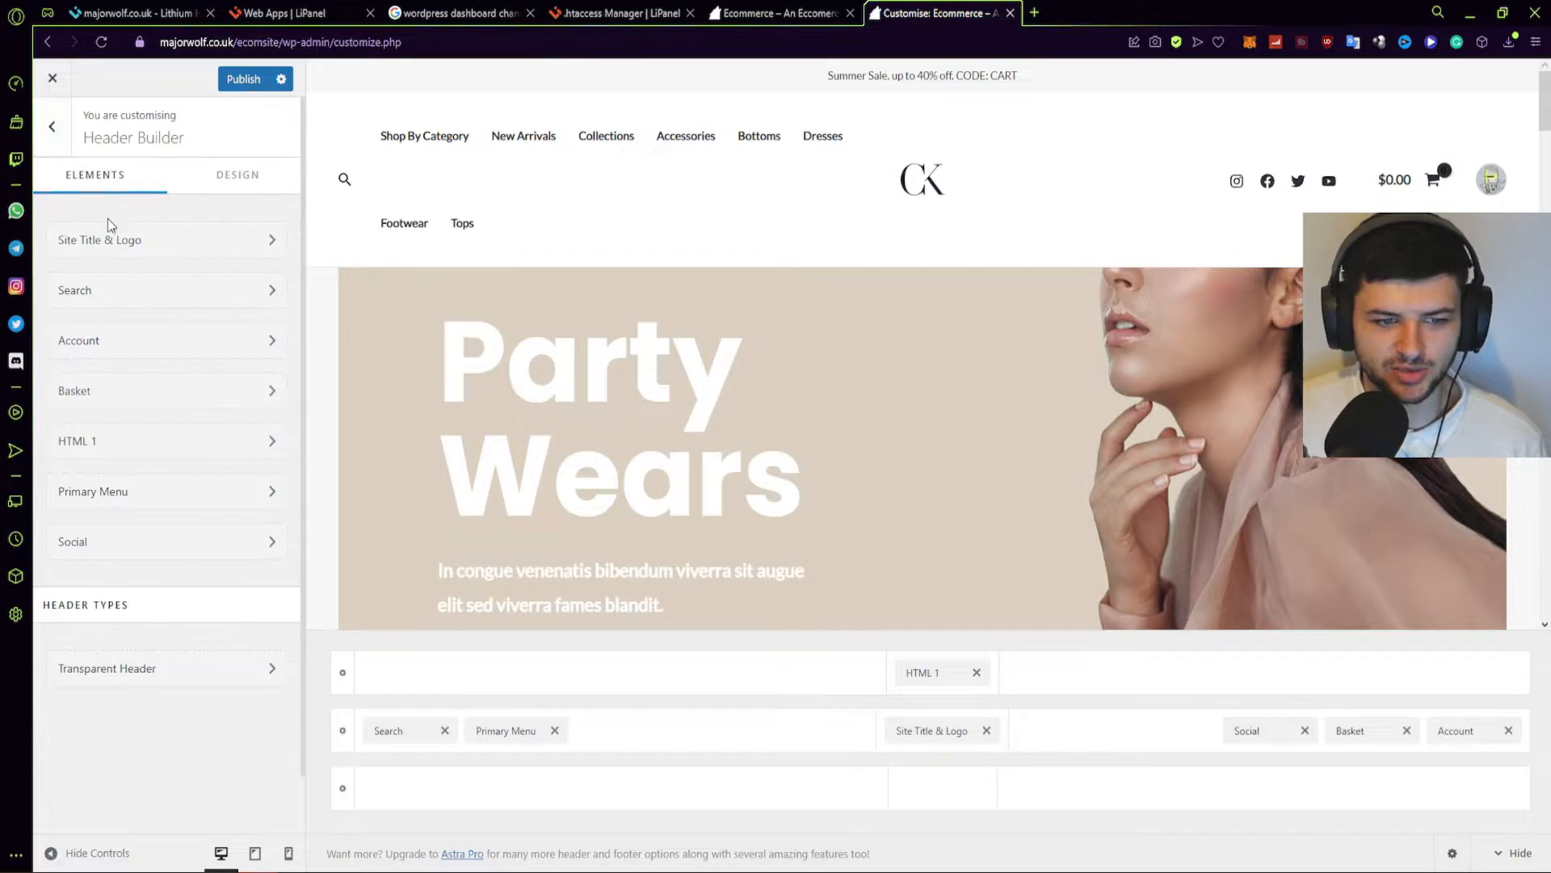
Browse the Breadcrumb, Blog, Single Post and Blog / Archive settings without changing anything.
left_click(52, 126)
left_click(154, 356)
left_click(52, 127)
left_click(118, 394)
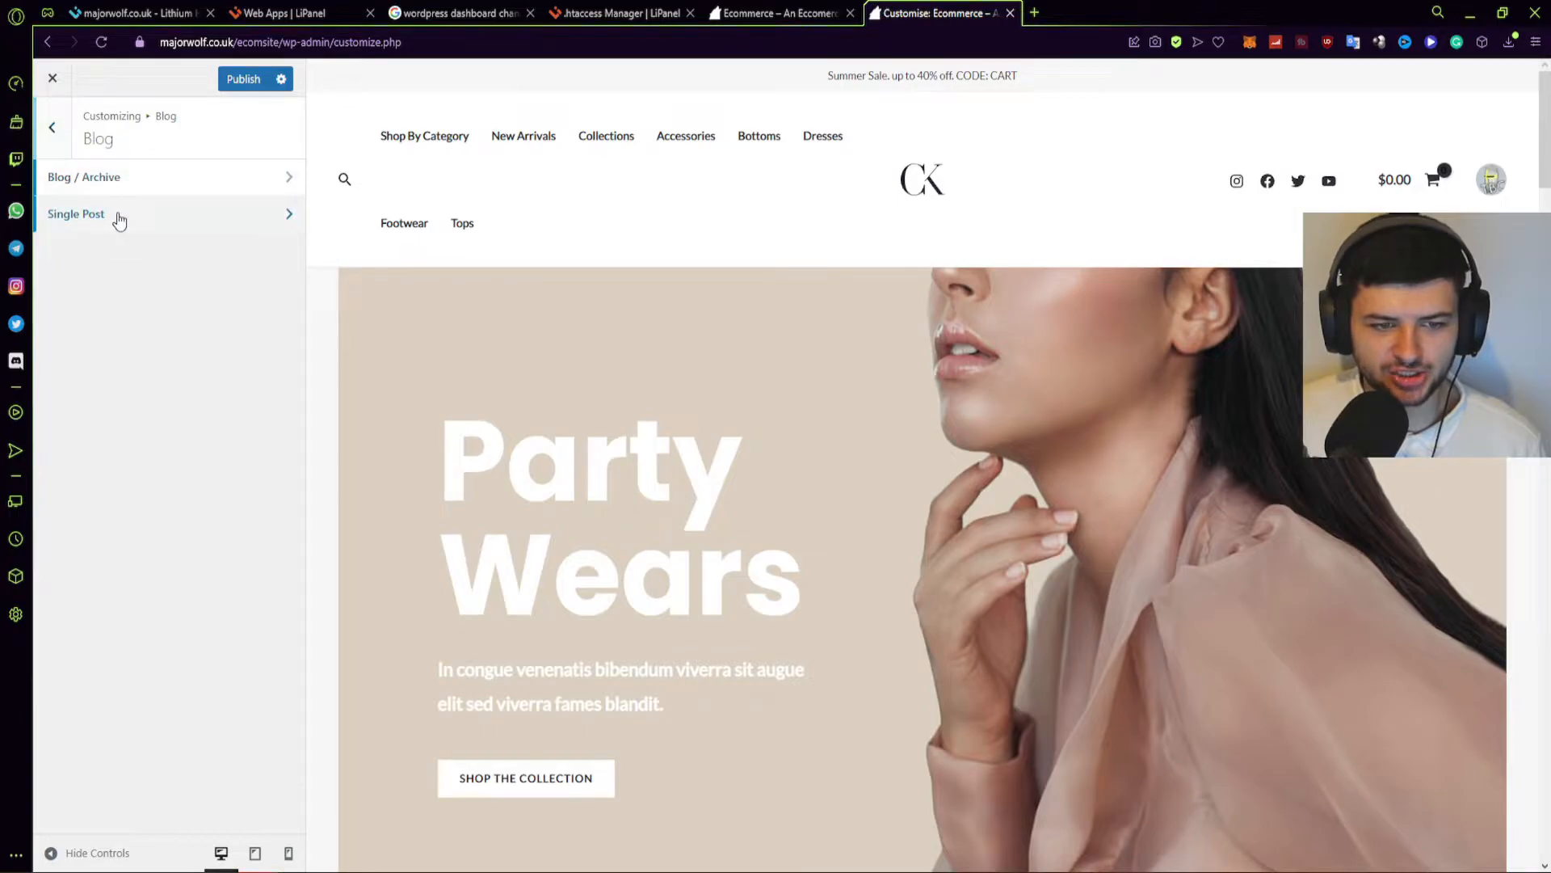
left_click(118, 215)
left_click(53, 129)
left_click(90, 174)
left_click(53, 127)
left_click(65, 173)
left_click(241, 181)
left_click(103, 179)
left_click(54, 127)
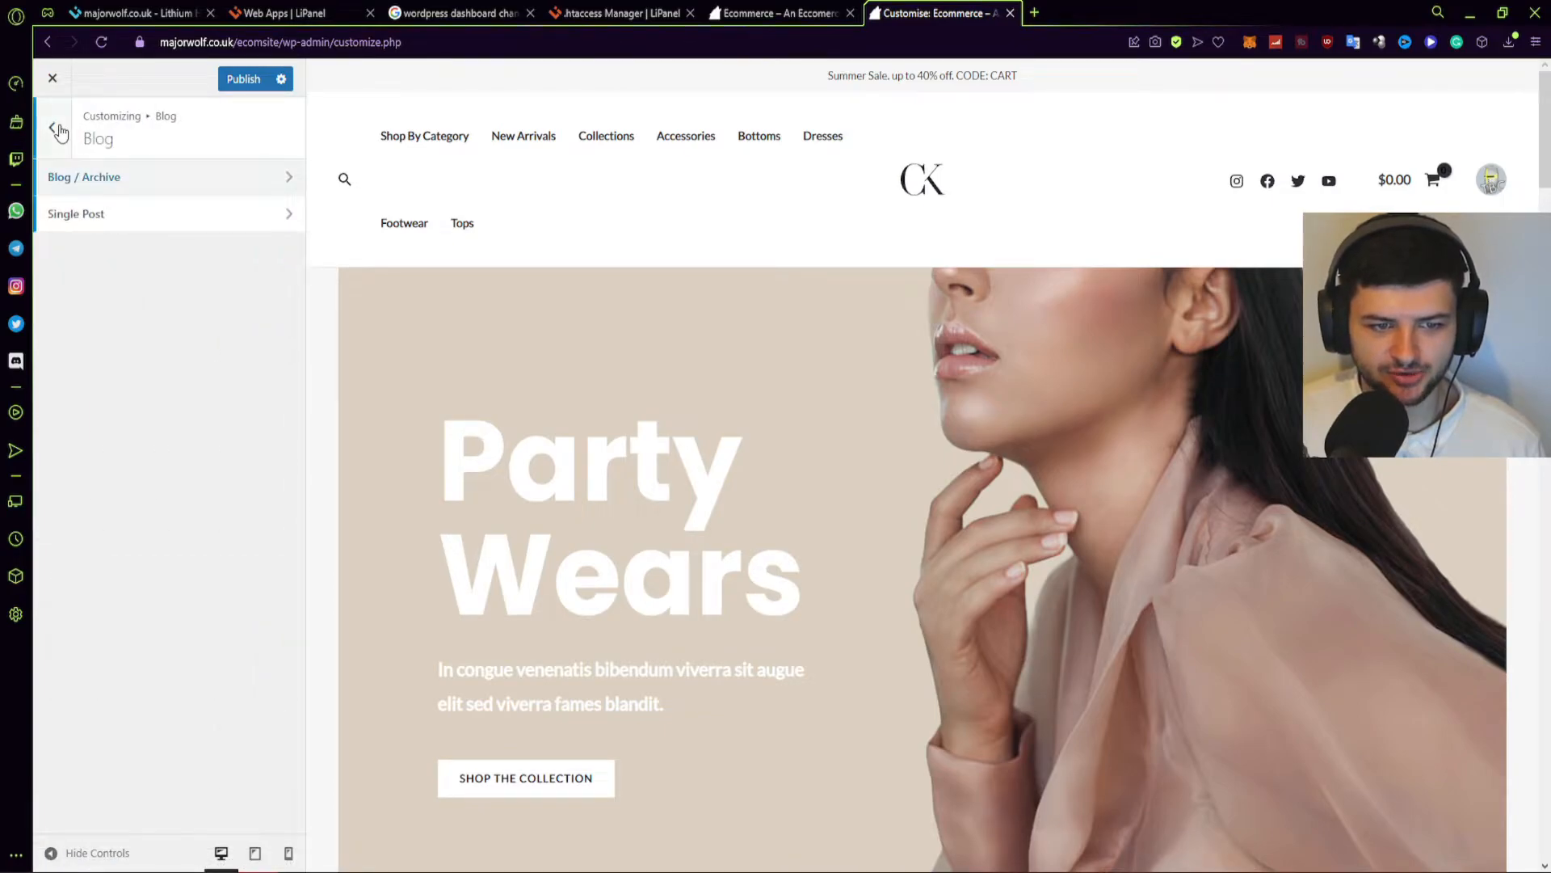
left_click(56, 129)
Check the Sidebar layout settings, then bring up the Footer Builder.
scroll(520, 357, "down", 10)
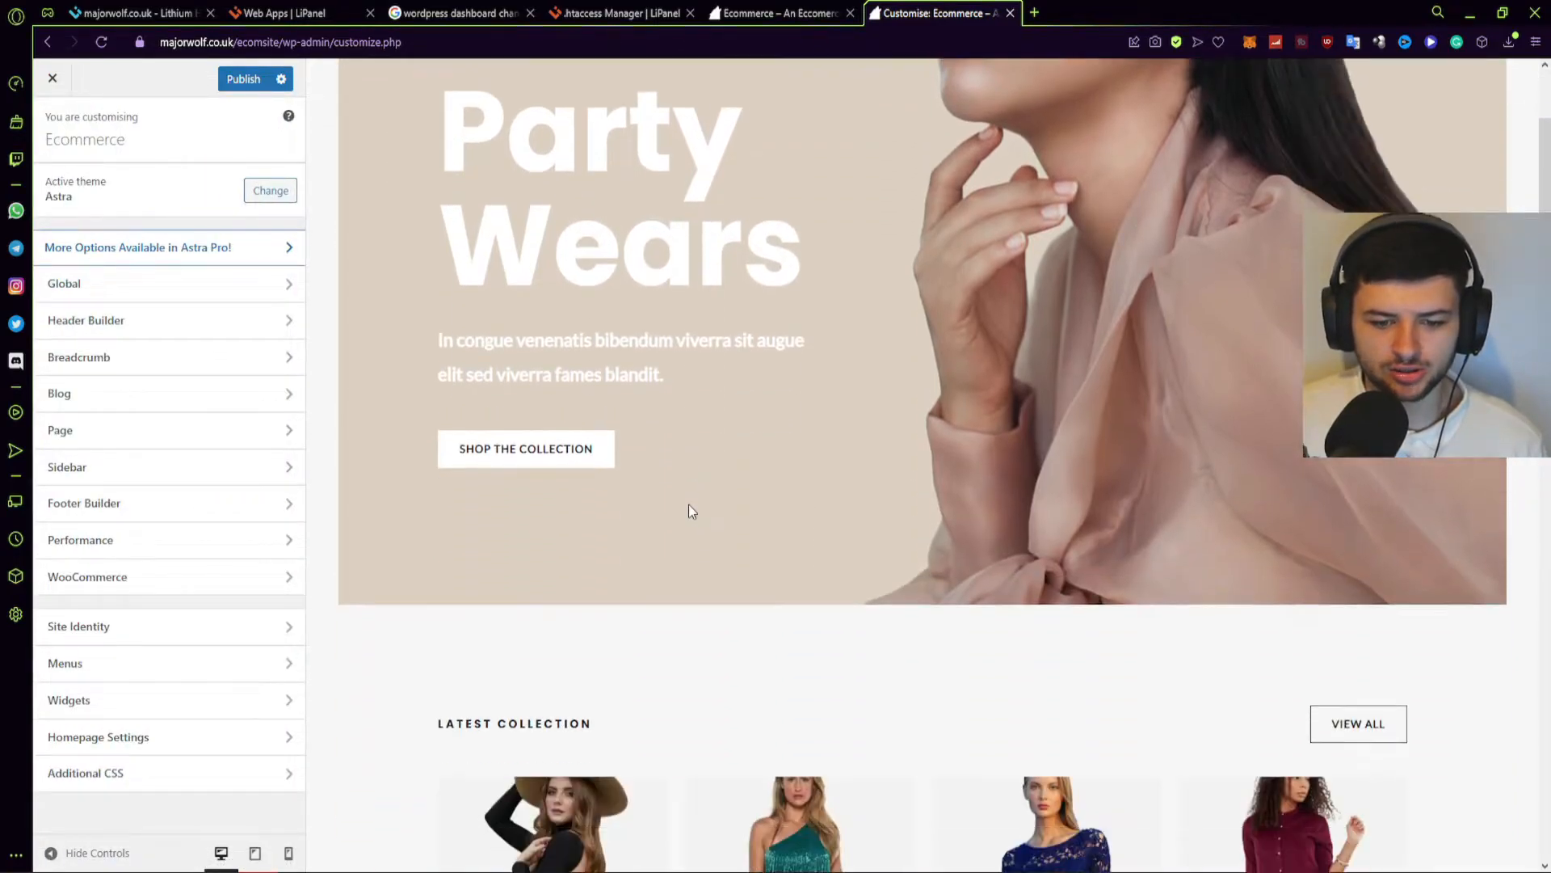
scroll(658, 509, "up", 10)
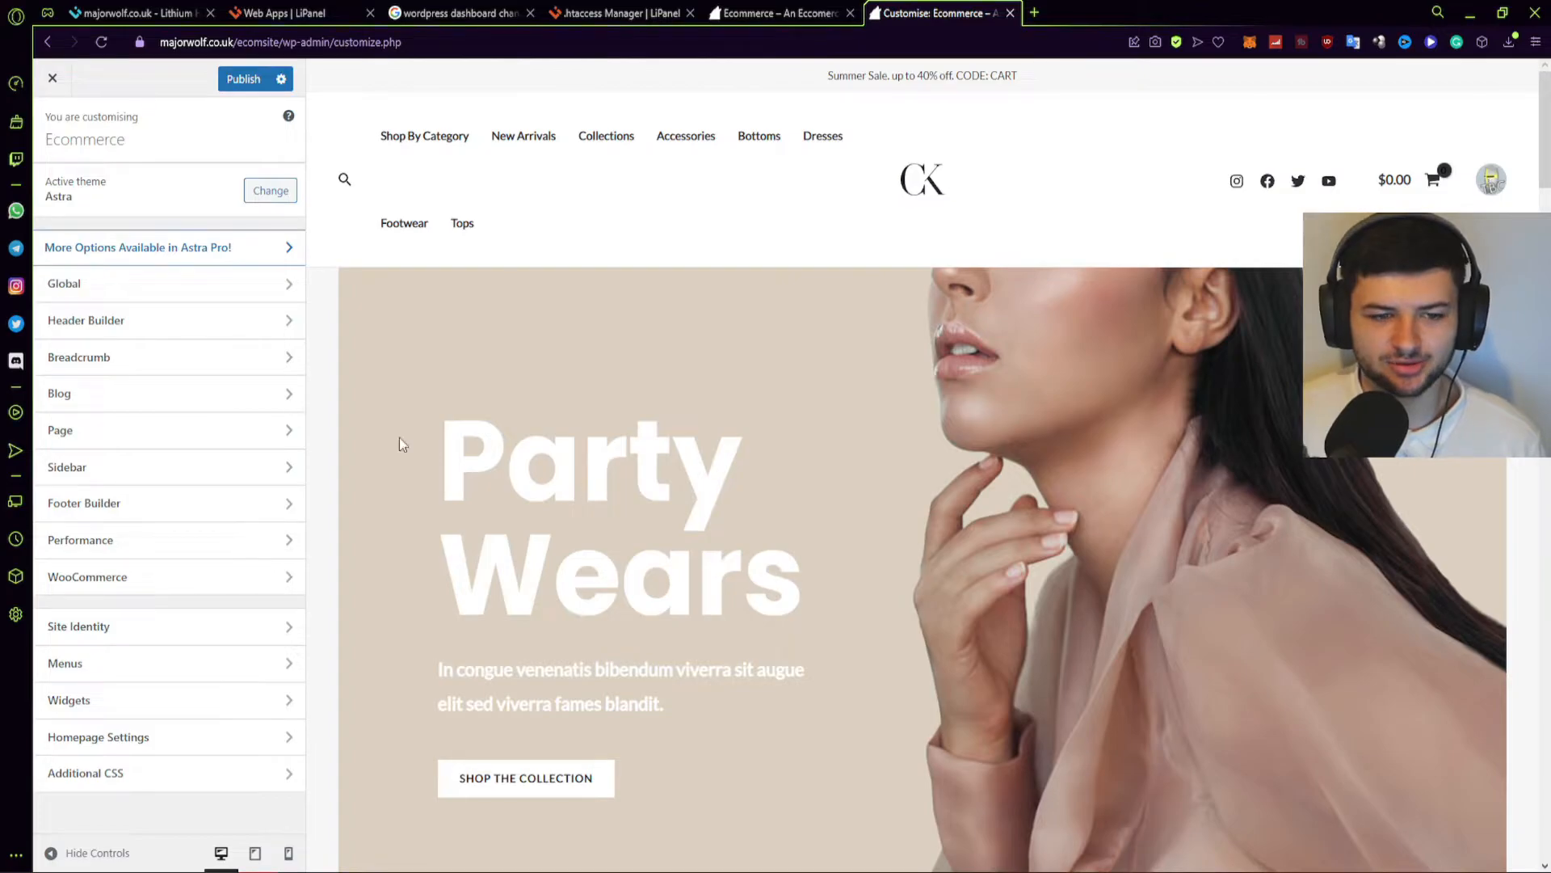
left_click(97, 470)
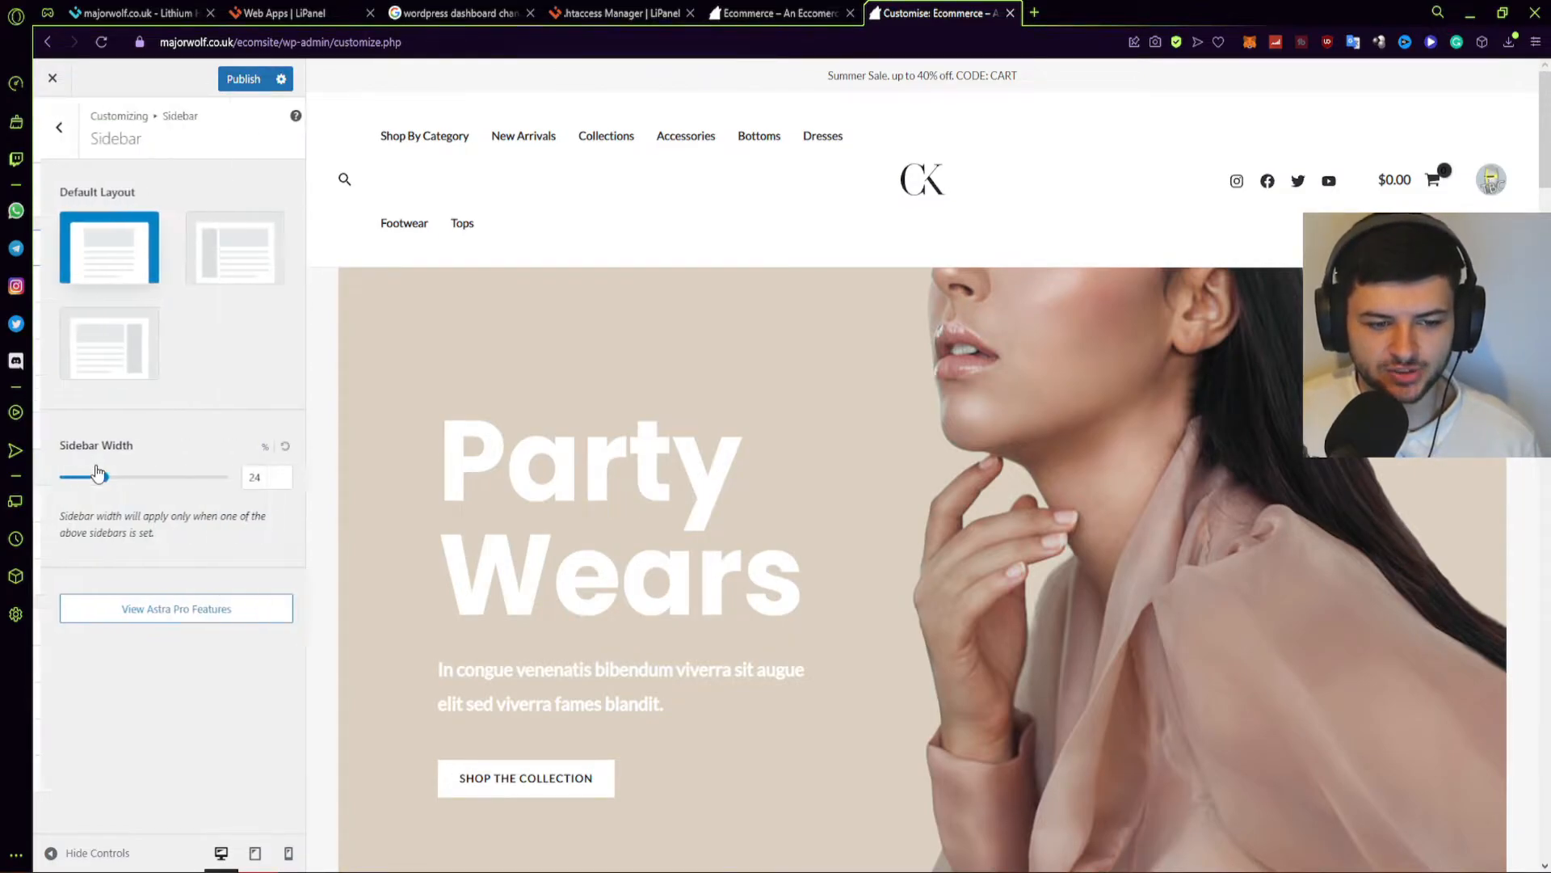
left_click(49, 129)
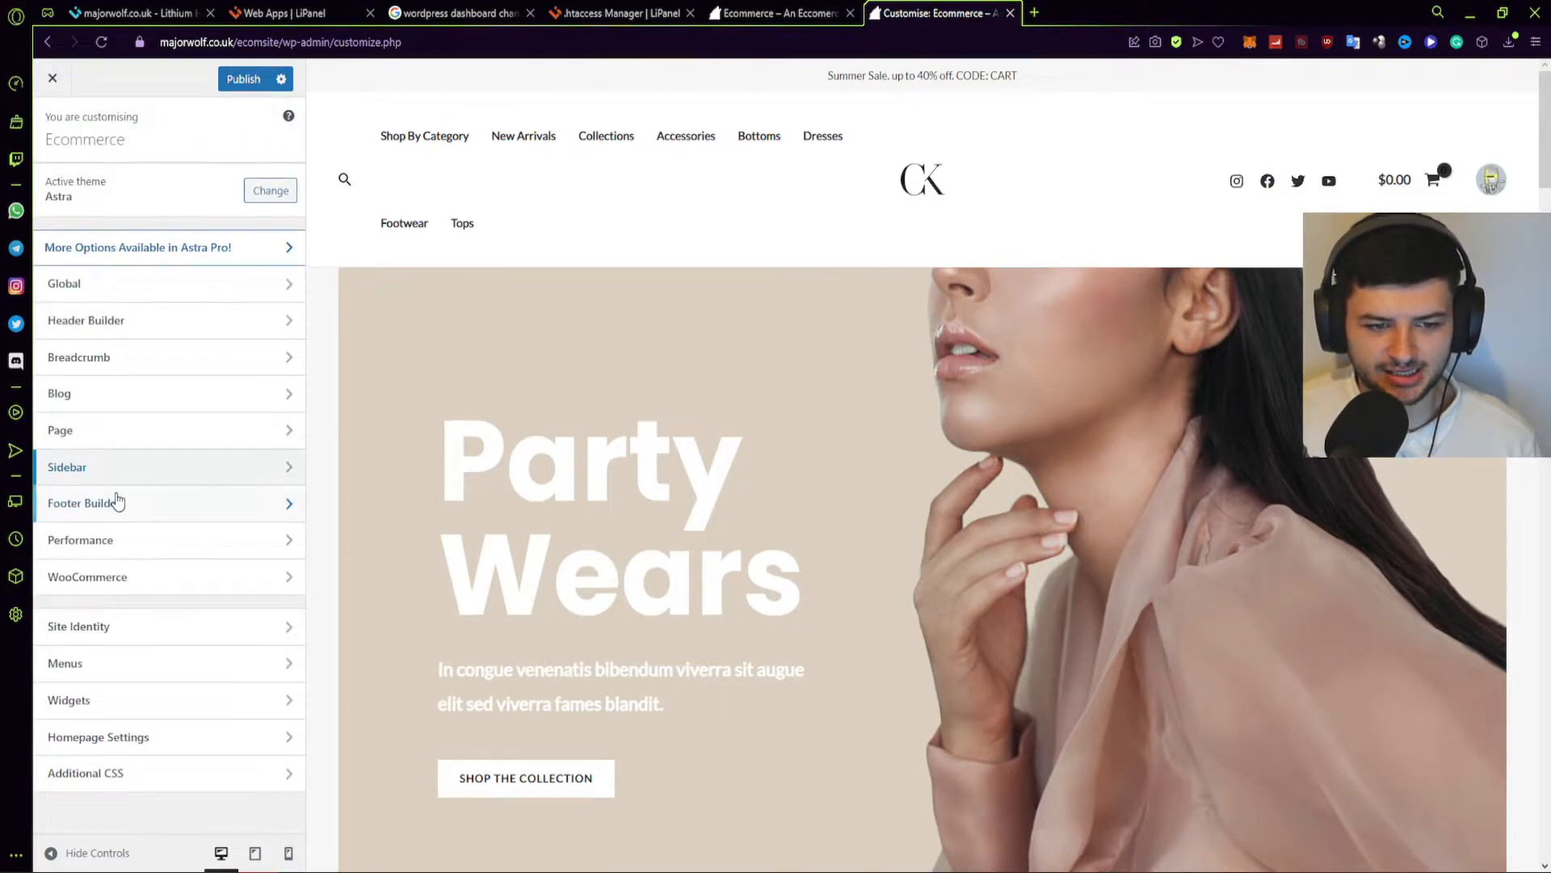
left_click(118, 501)
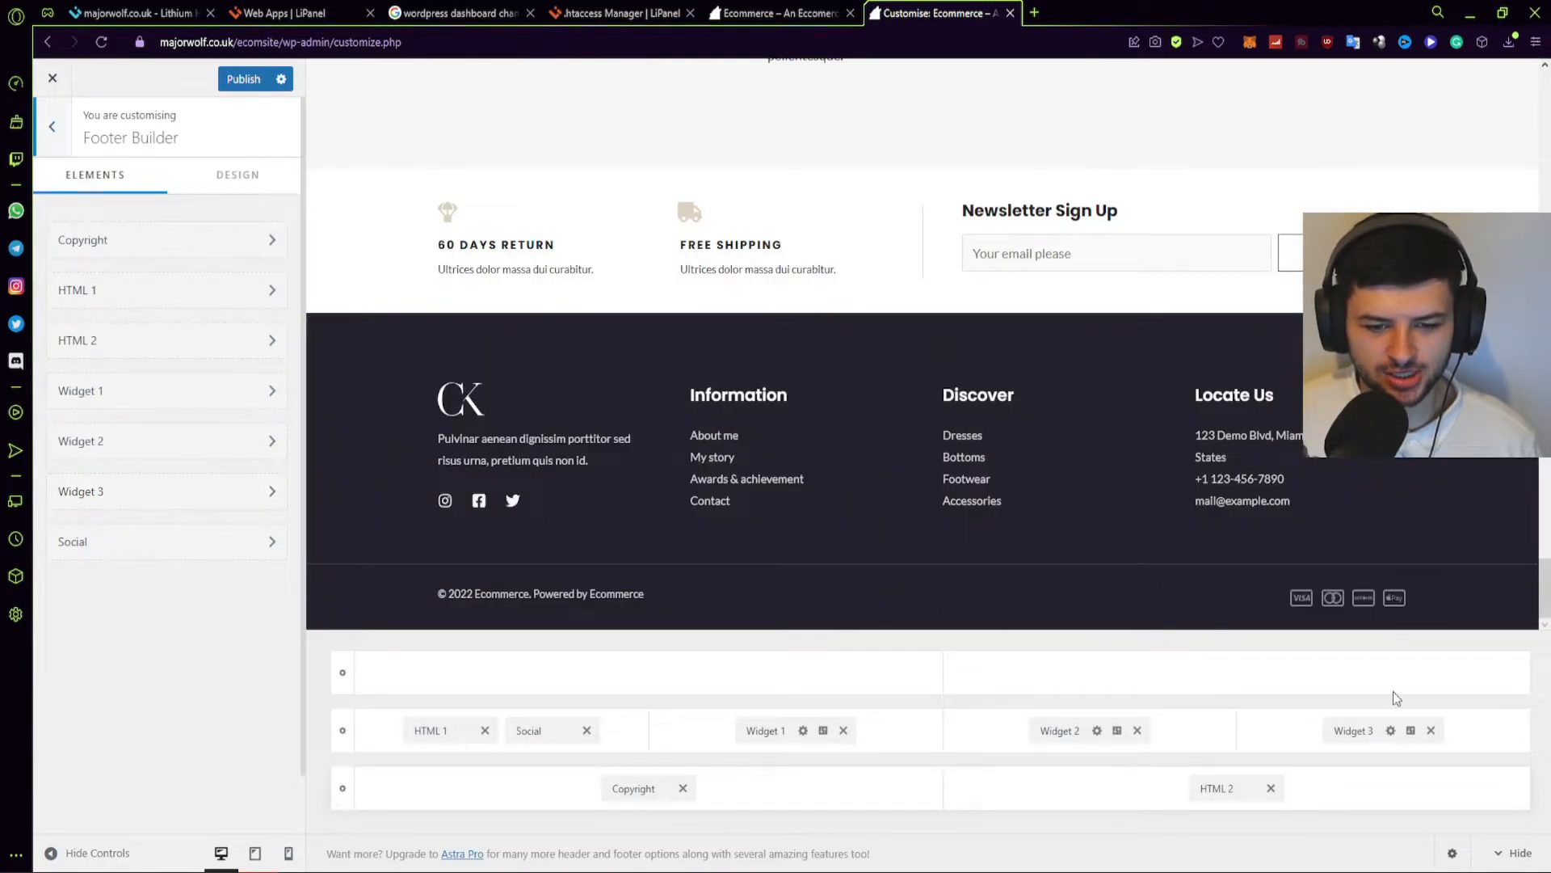
Edit the footer Copyright text around its [copyright] and current-year tags.
left_click(128, 256)
left_click(113, 396)
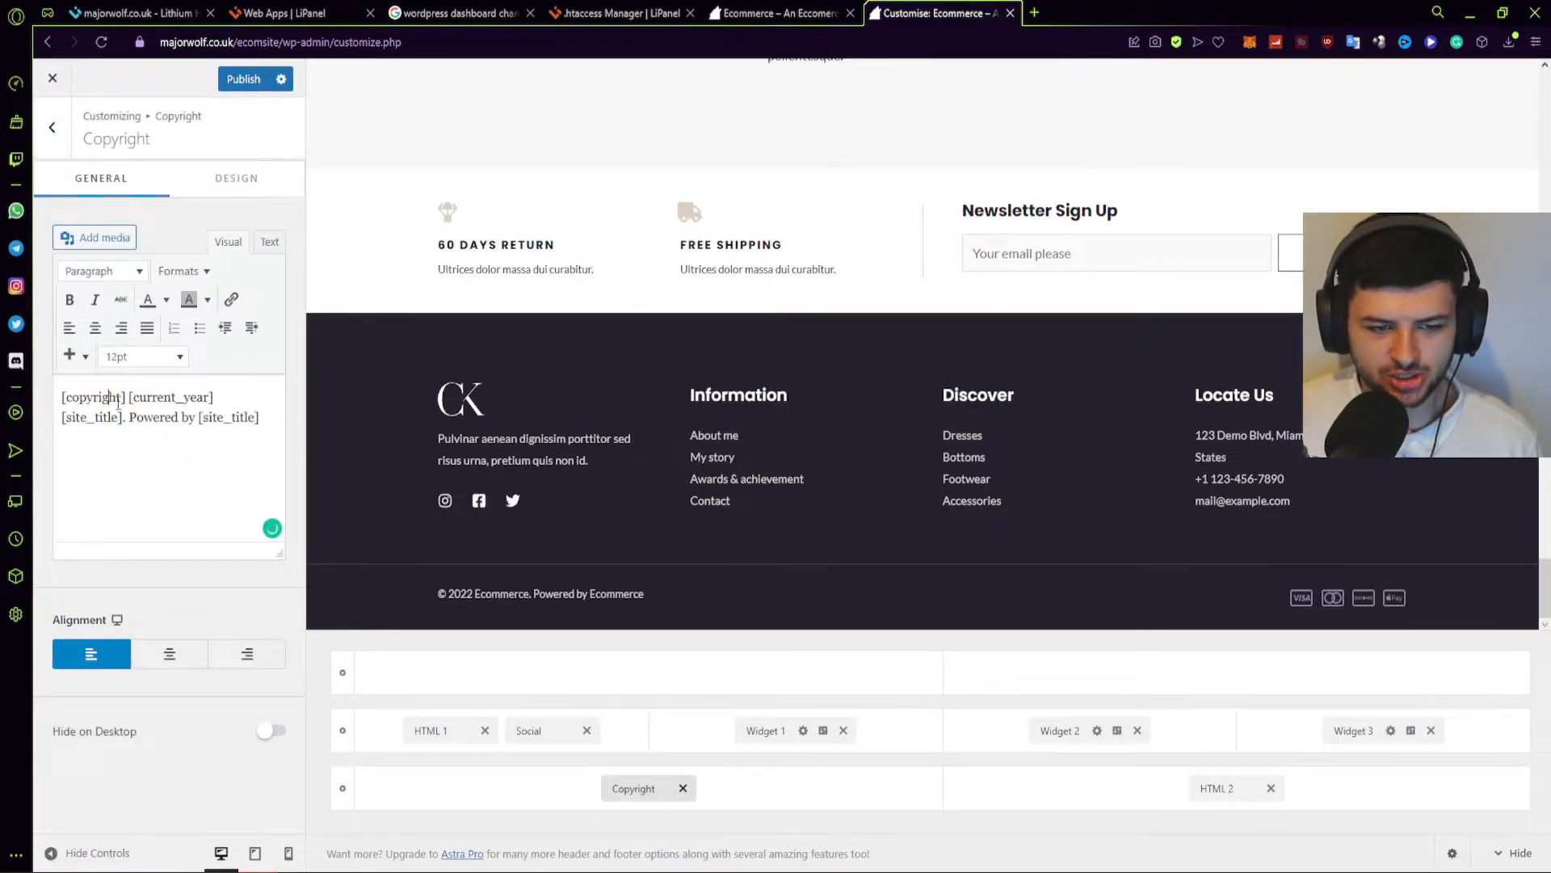
left_click_drag(114, 397, 62, 396)
left_click(209, 396)
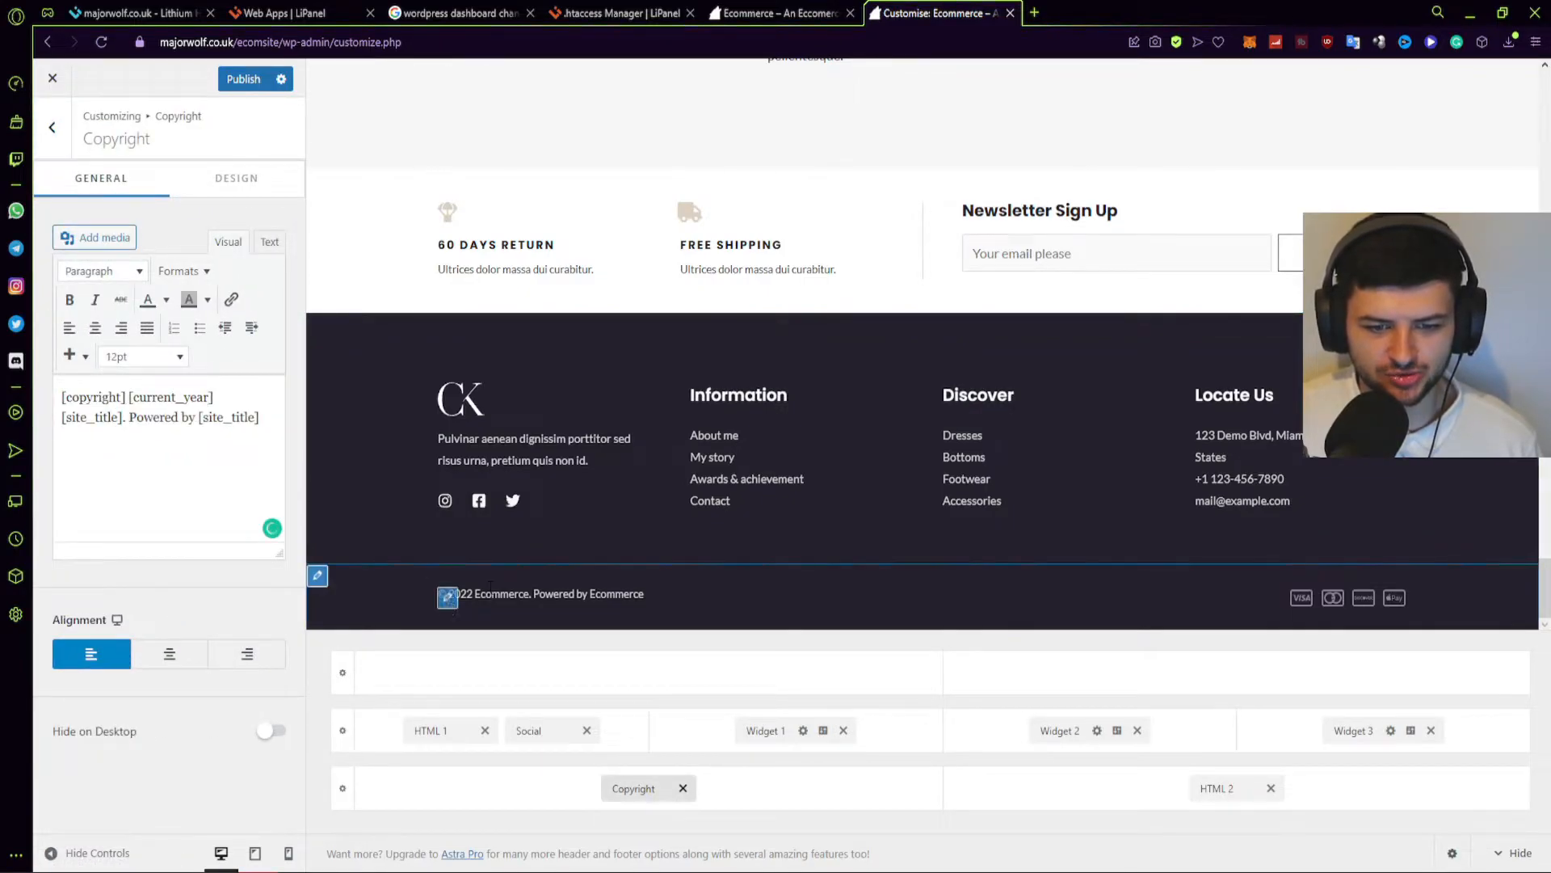
left_click_drag(126, 396, 63, 396)
left_click(176, 399)
left_click(152, 417)
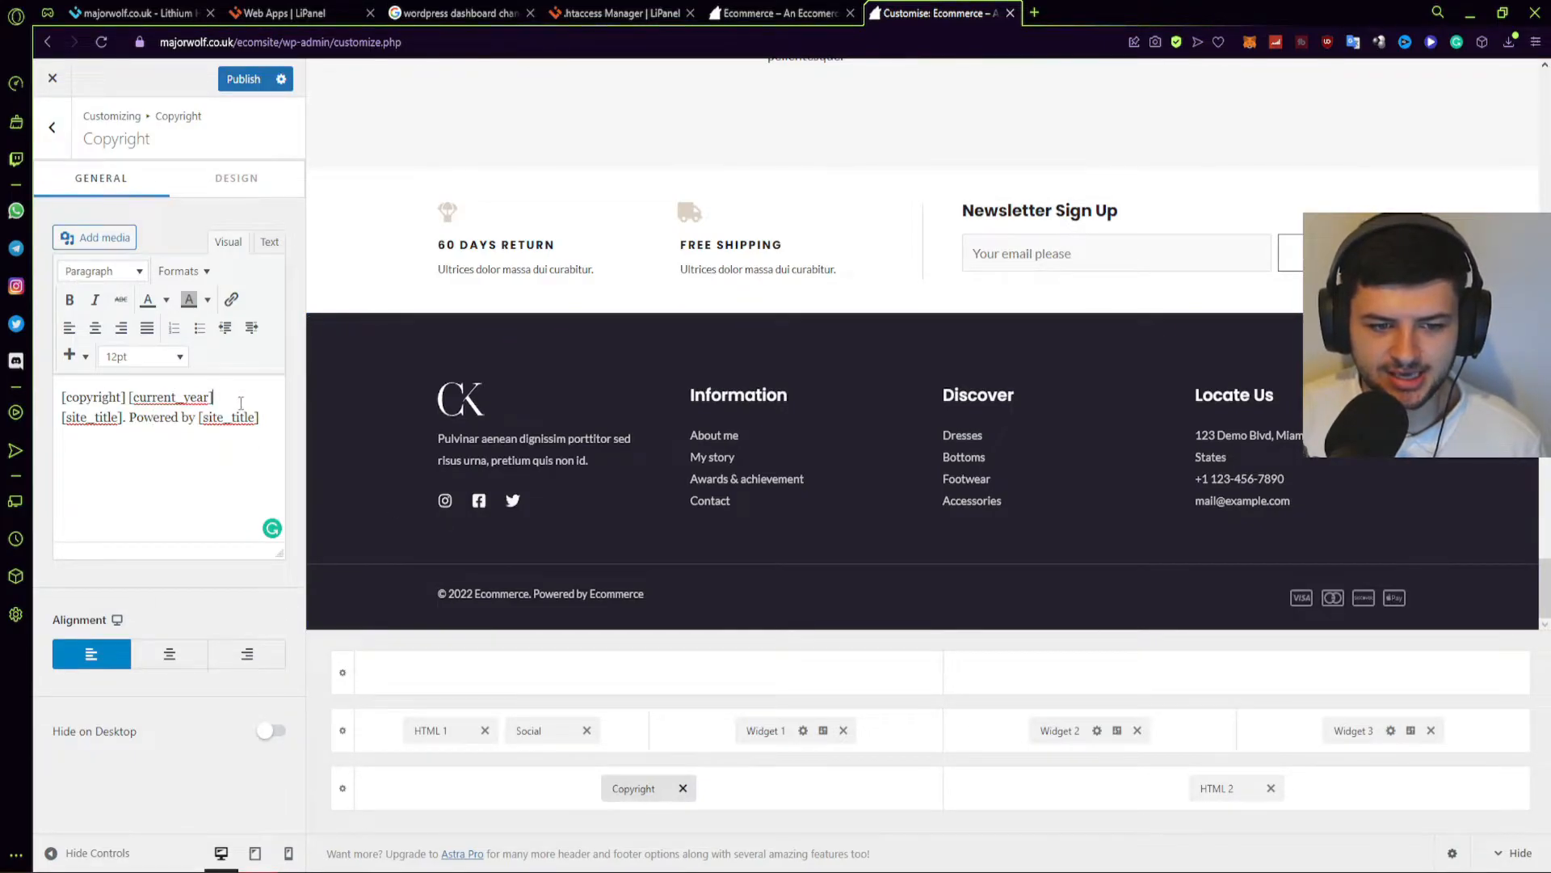
type("202")
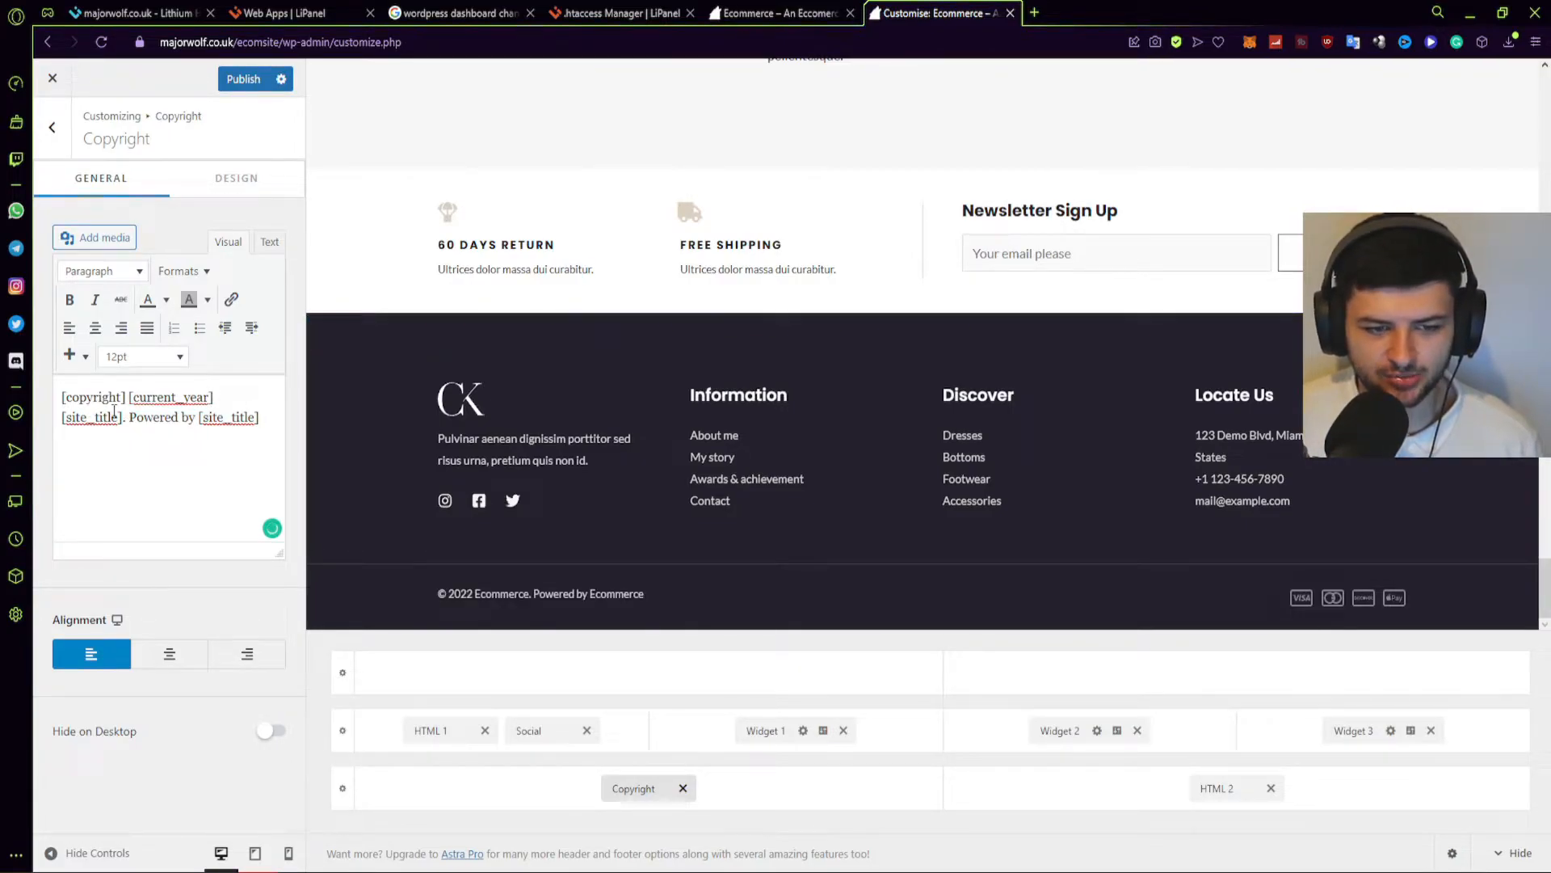
Try rewording 'Powered' to 'Copyrighted', then undo it to keep 'Powered by Ecommerce'.
left_click_drag(131, 418, 196, 418)
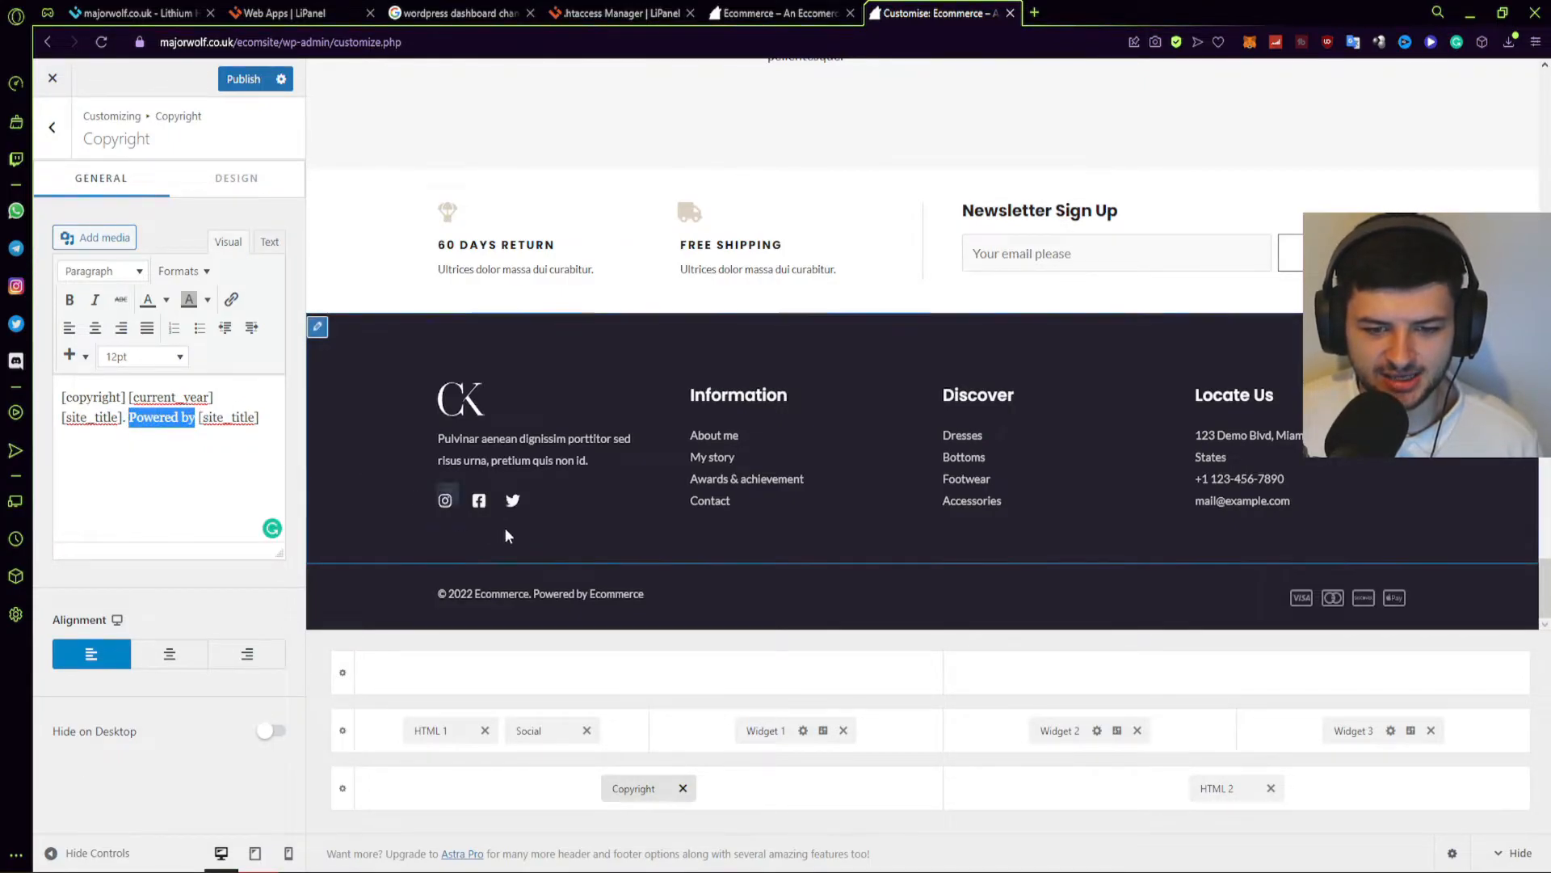
double_click(166, 417)
type("Copyrighted")
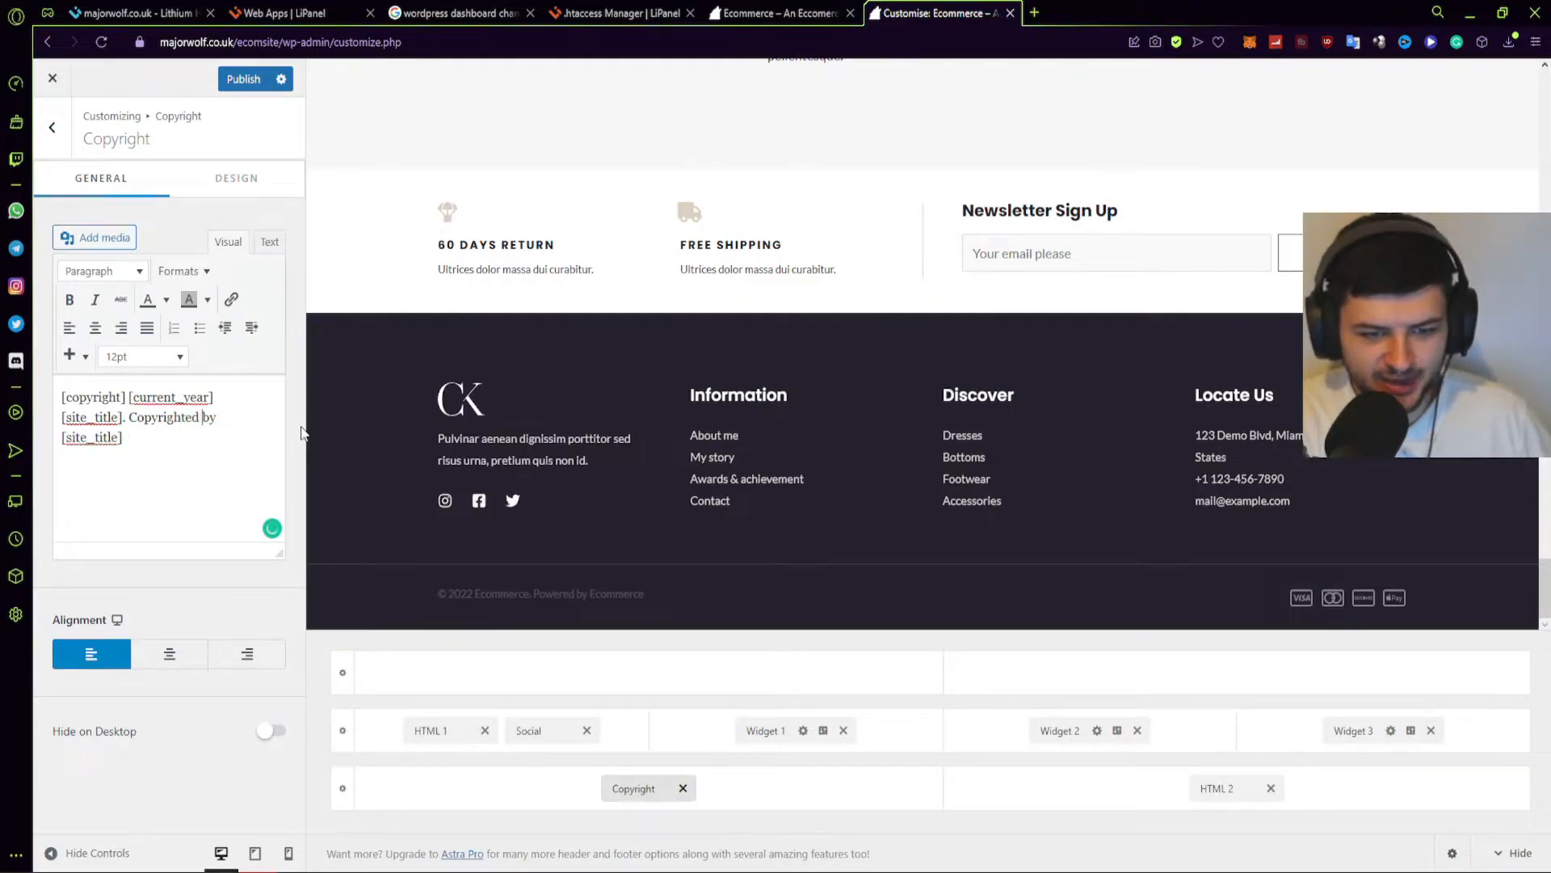
key("BackSpace")
key("BackSpace")
key("BackSpace")
key("BackSpace")
key("BackSpace")
key("BackSpace")
key("BackSpace")
key("BackSpace")
key("BackSpace")
key("BackSpace")
key("BackSpace")
type("Po")
key("ctrl+z")
left_click(203, 449)
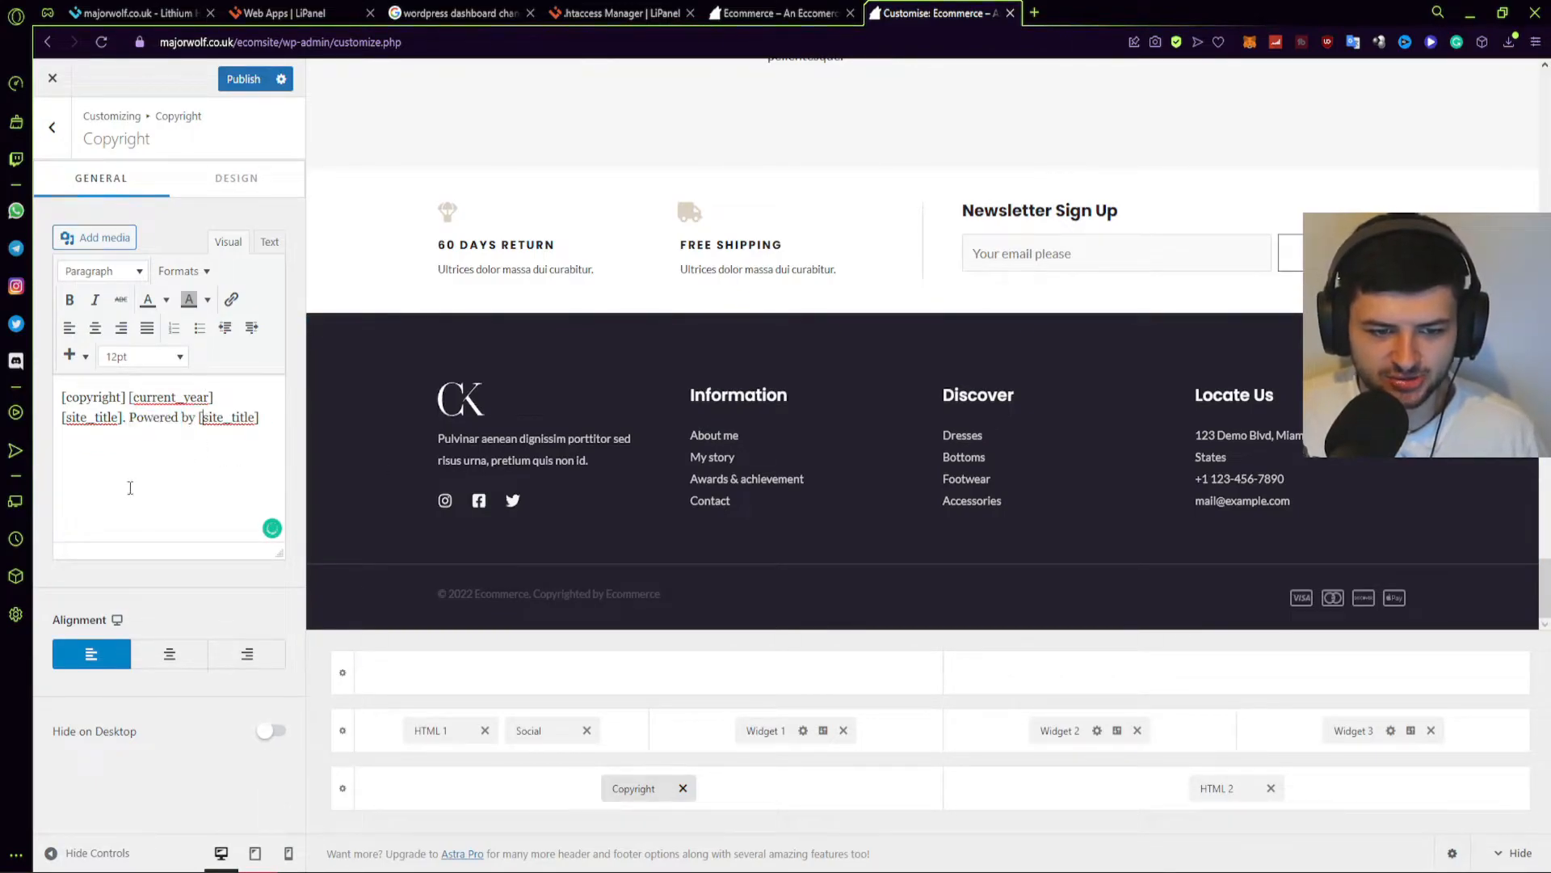
left_click(52, 127)
Replace the HTML 1 placeholder paragraph with 'CK is the world's leading female fashion brand.'.
left_click(122, 294)
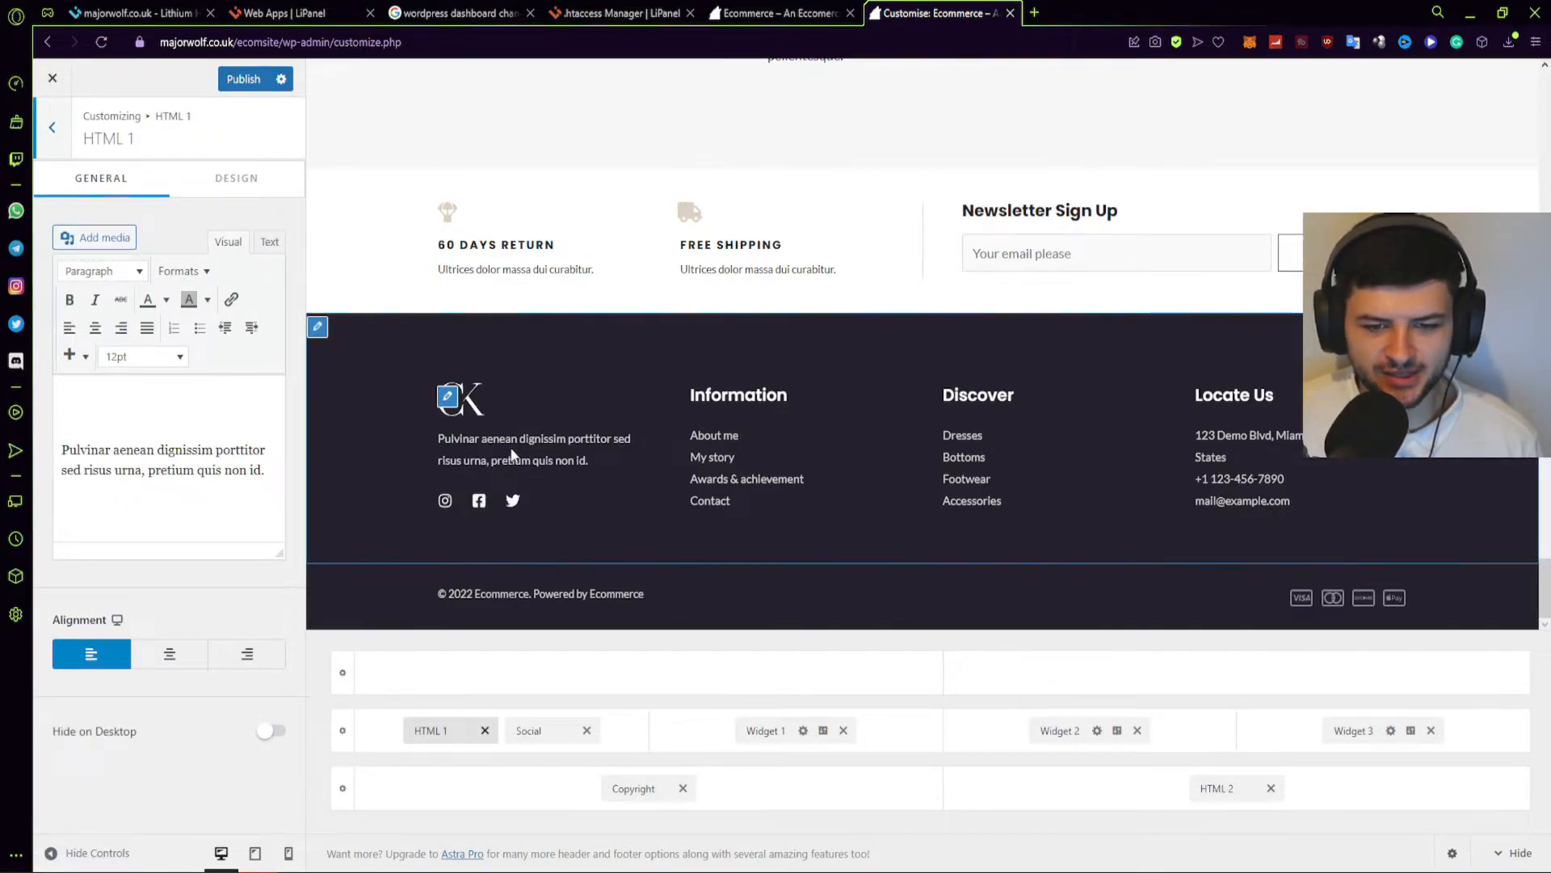
left_click_drag(266, 477, 60, 446)
left_click(67, 412)
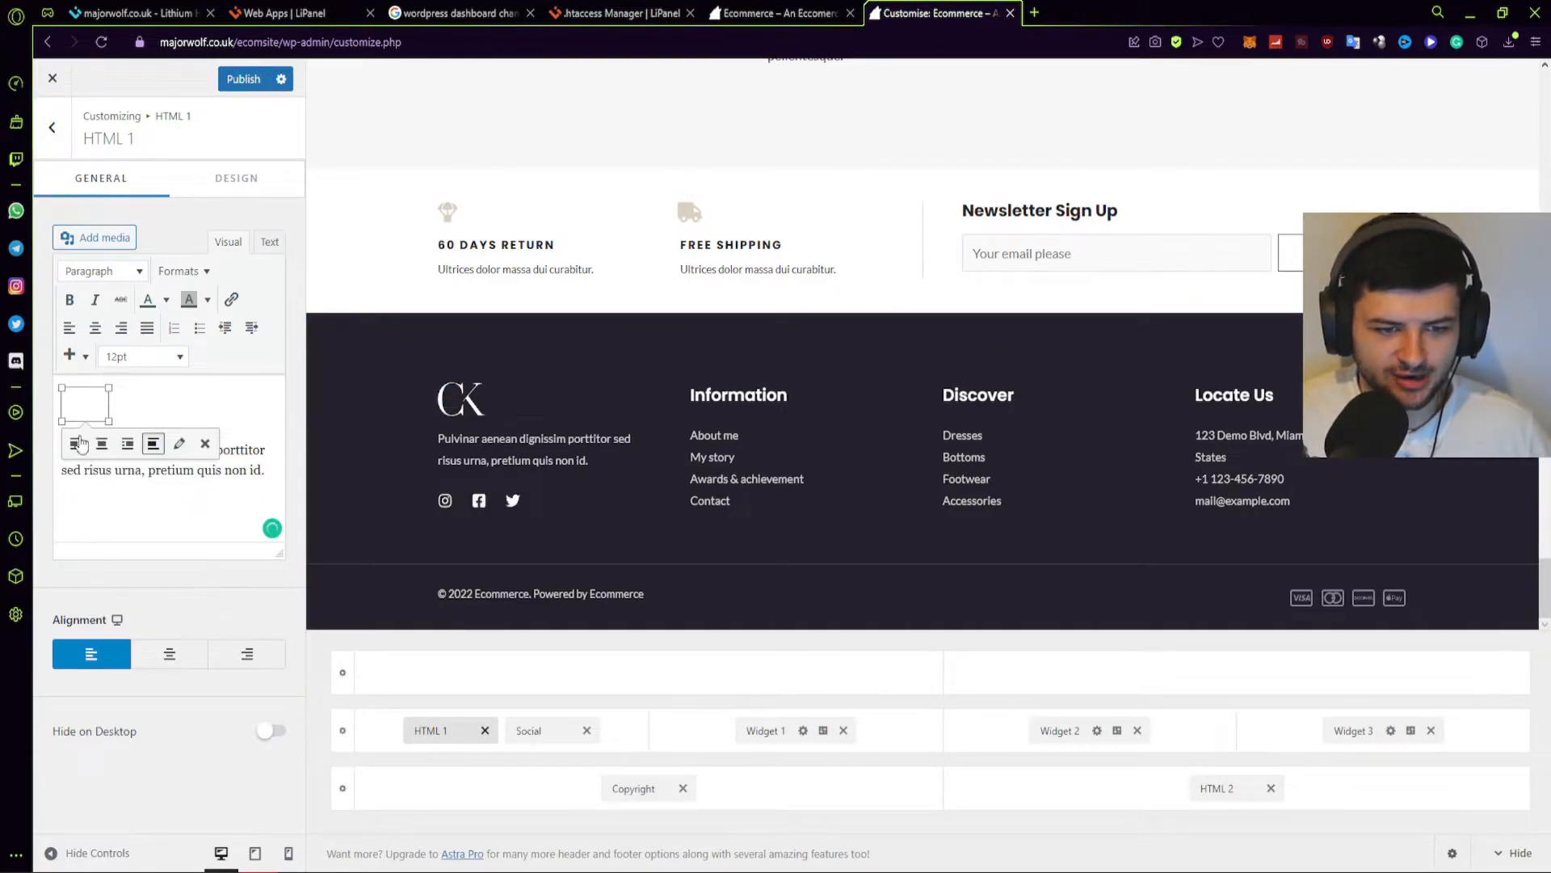
left_click(73, 477)
left_click_drag(107, 442, 268, 468)
type("CK is the w")
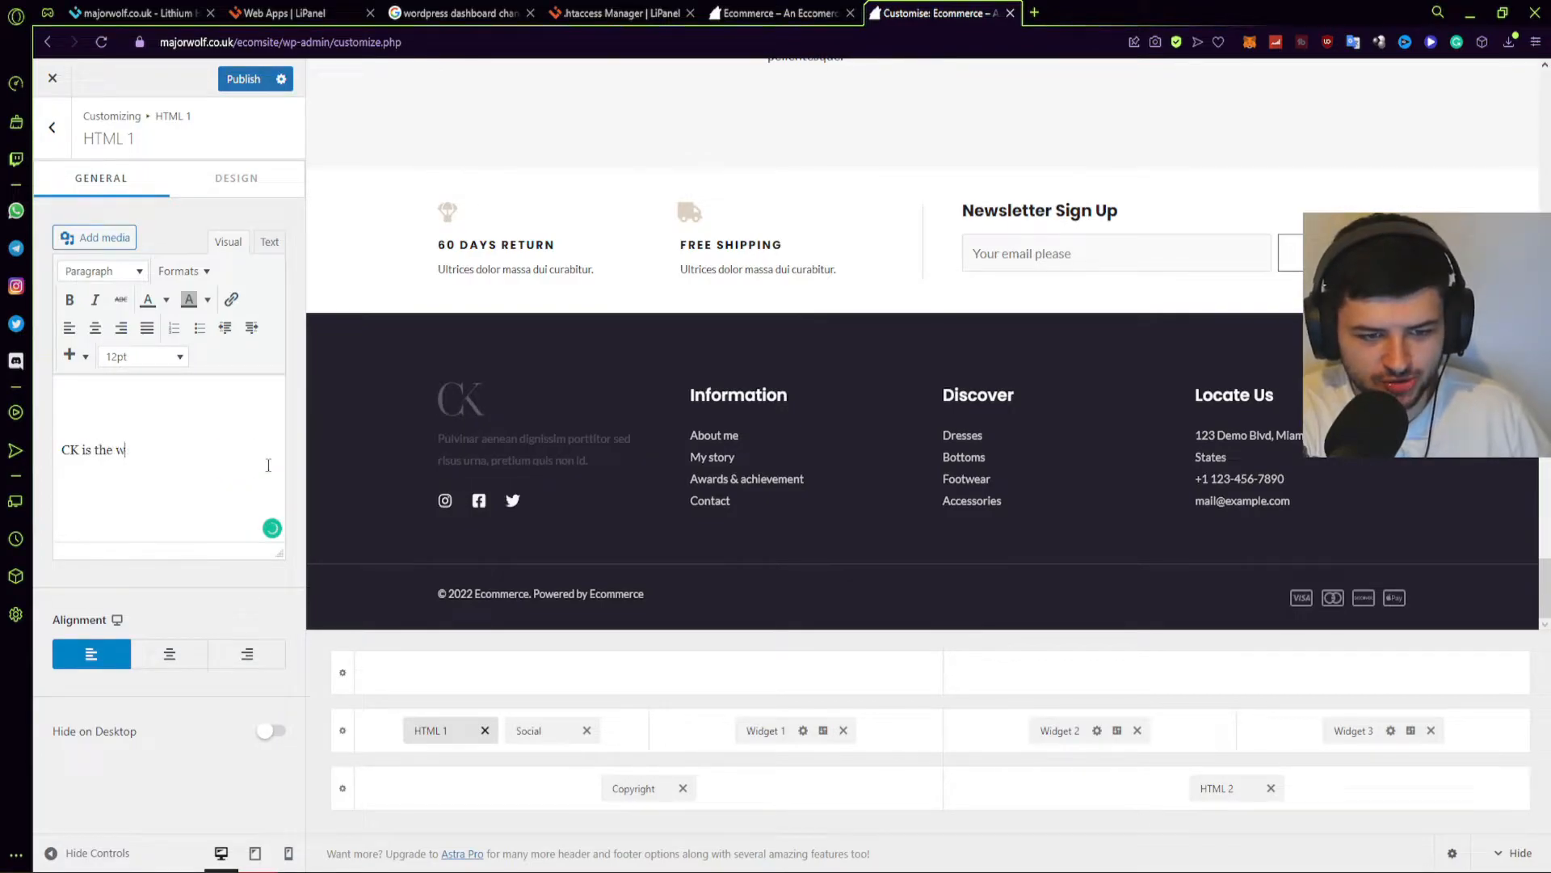
type("orld's leading female fa")
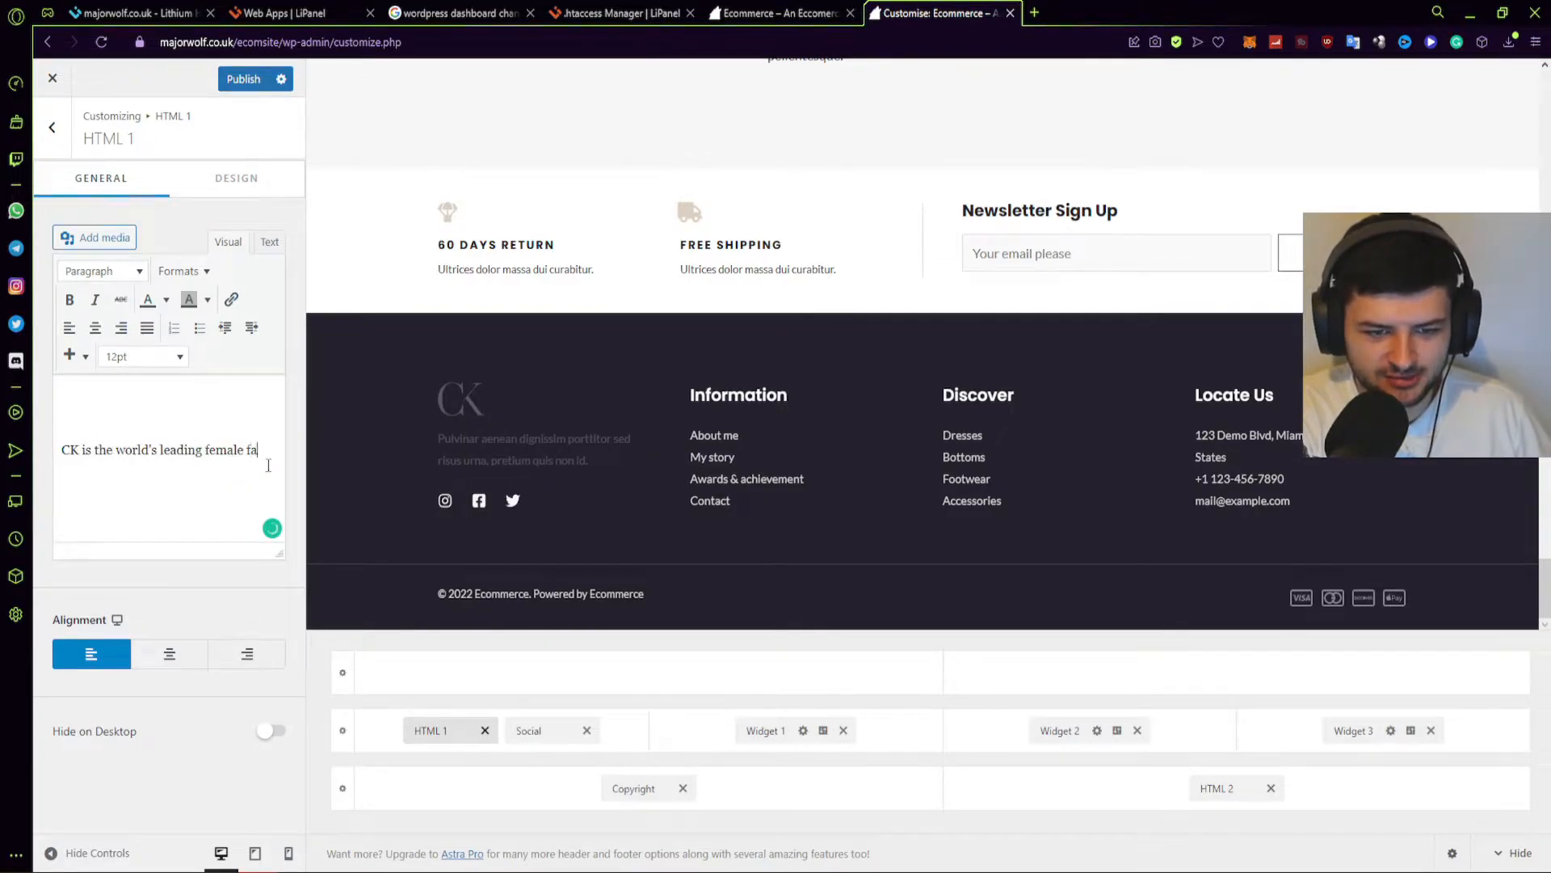
type("shion brand.")
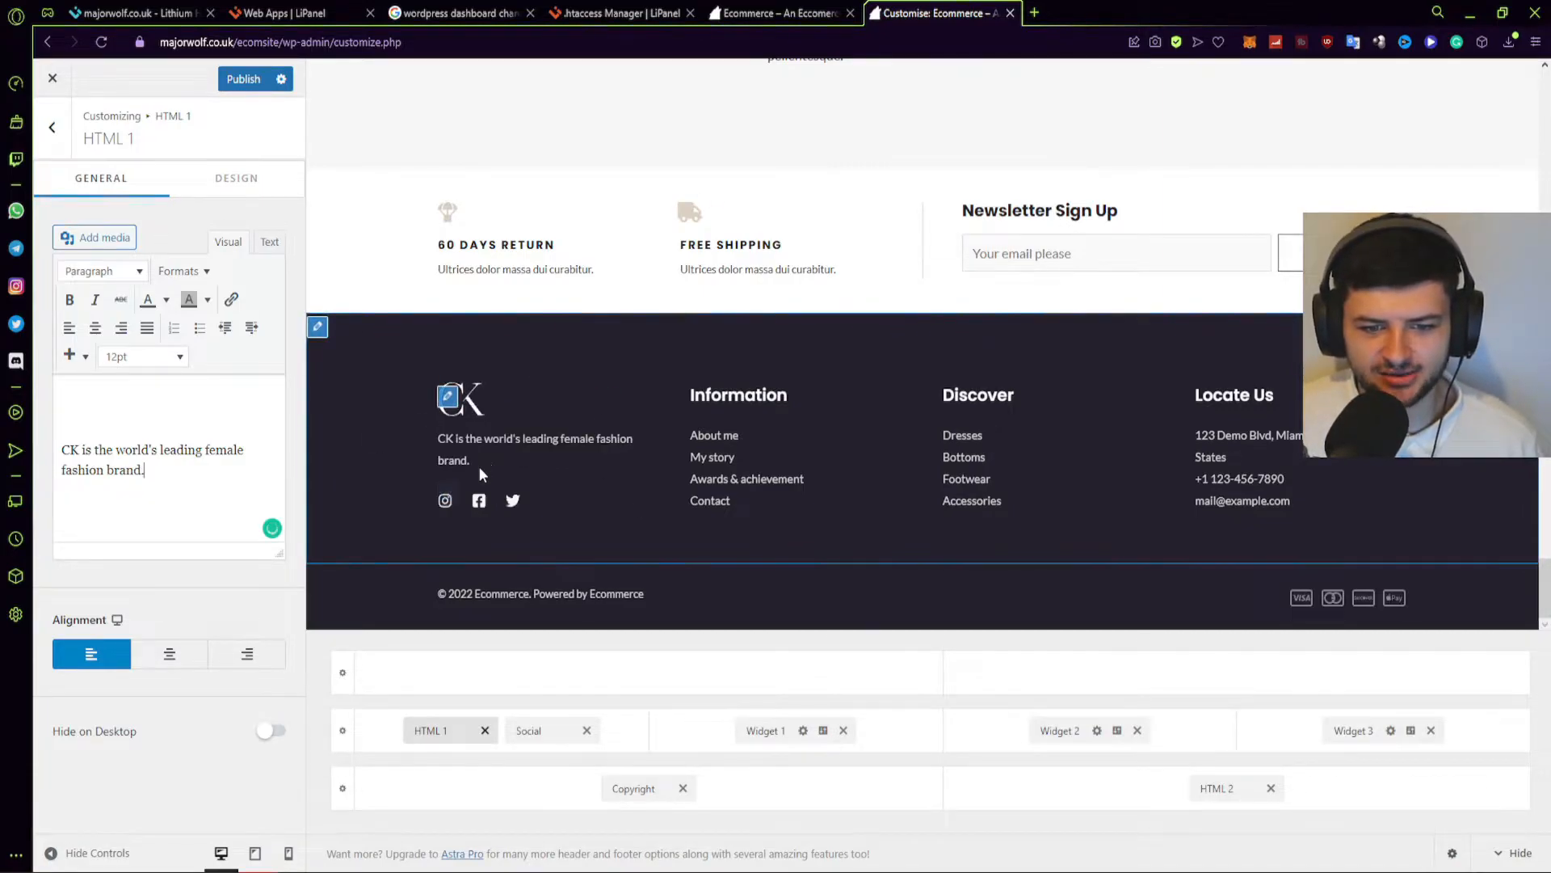
left_click(46, 133)
Review the HTML 2 Visa, Mastercard, Discover and Apple Pay icons without changing them.
left_click(81, 348)
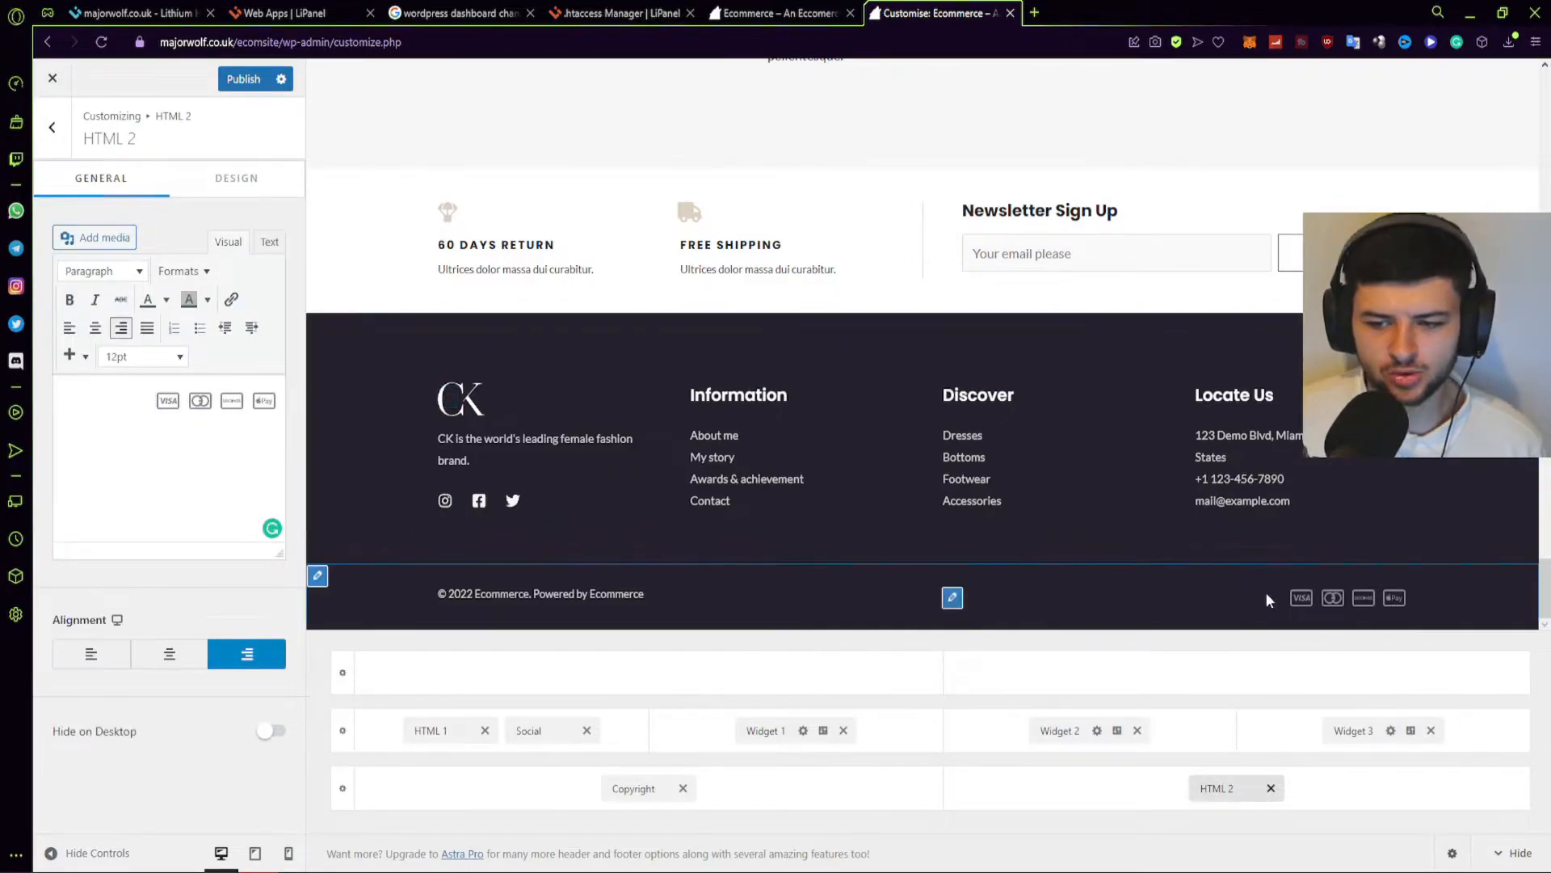
left_click(260, 406)
left_click(231, 403)
left_click(188, 399)
left_click(166, 399)
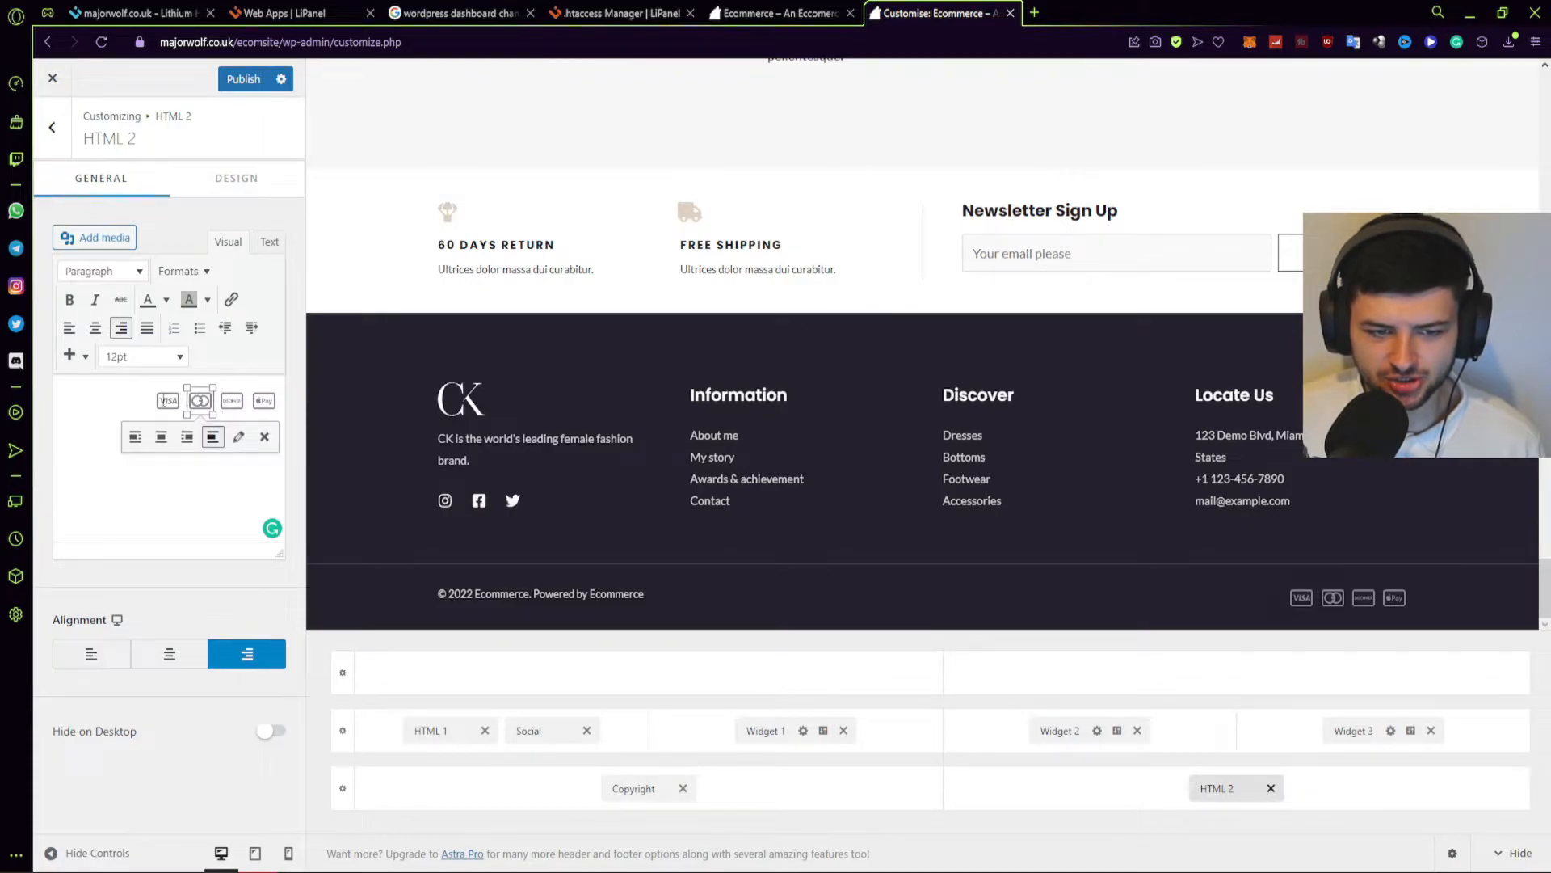
left_click(199, 399)
left_click(231, 399)
left_click(264, 398)
left_click(153, 398)
left_click_drag(154, 399, 278, 436)
left_click(235, 442)
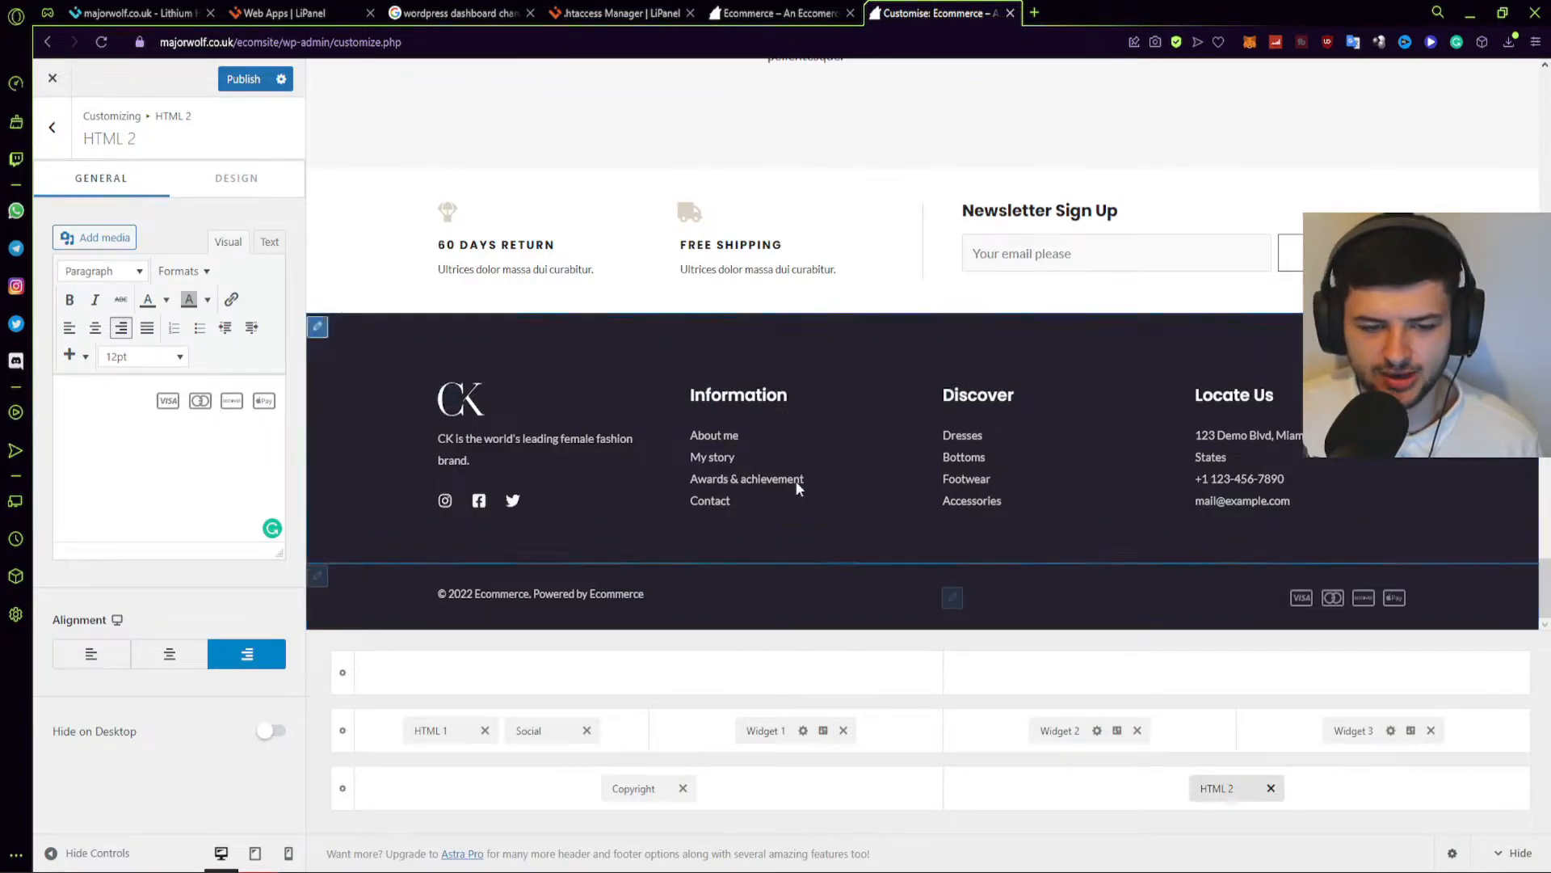
left_click(48, 129)
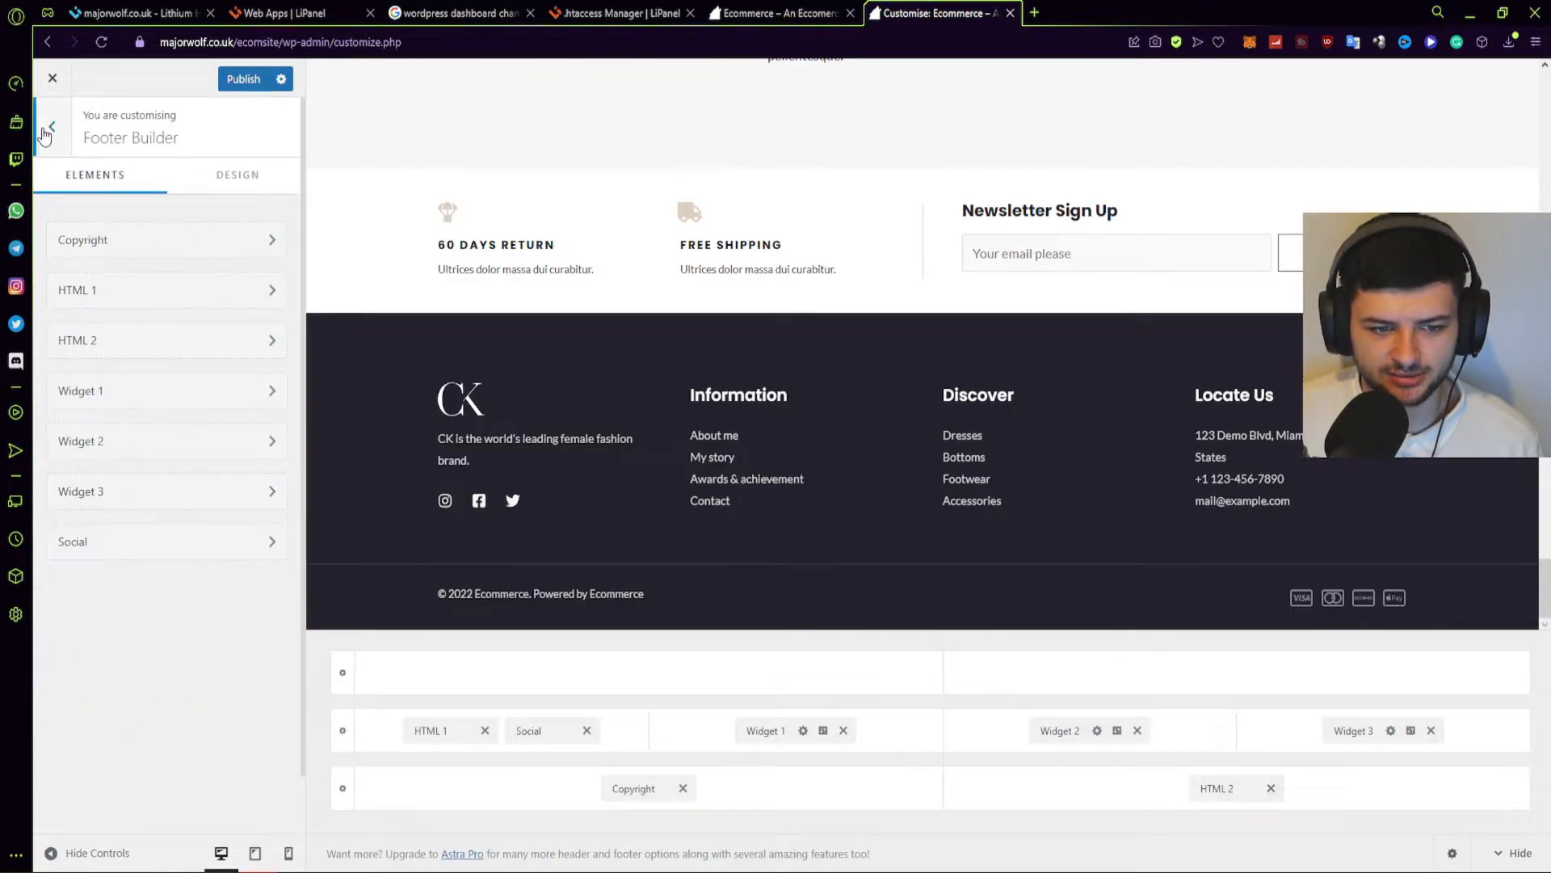
Look over the Widget 1, Social Twitter link and WooCommerce panels, then reach Site Identity.
left_click(91, 393)
left_click(51, 146)
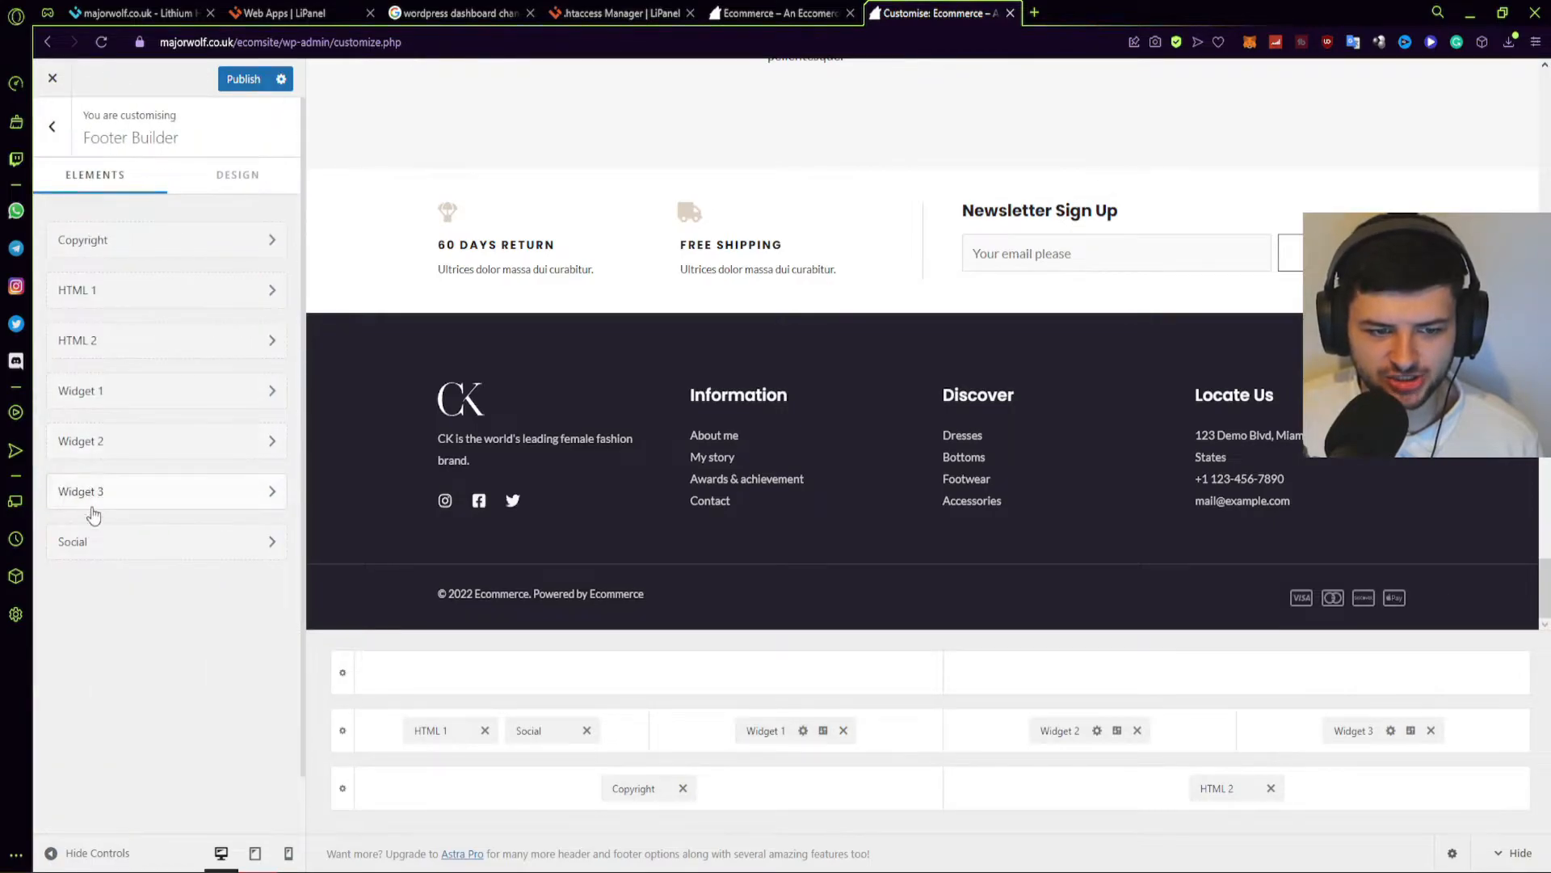
left_click(98, 543)
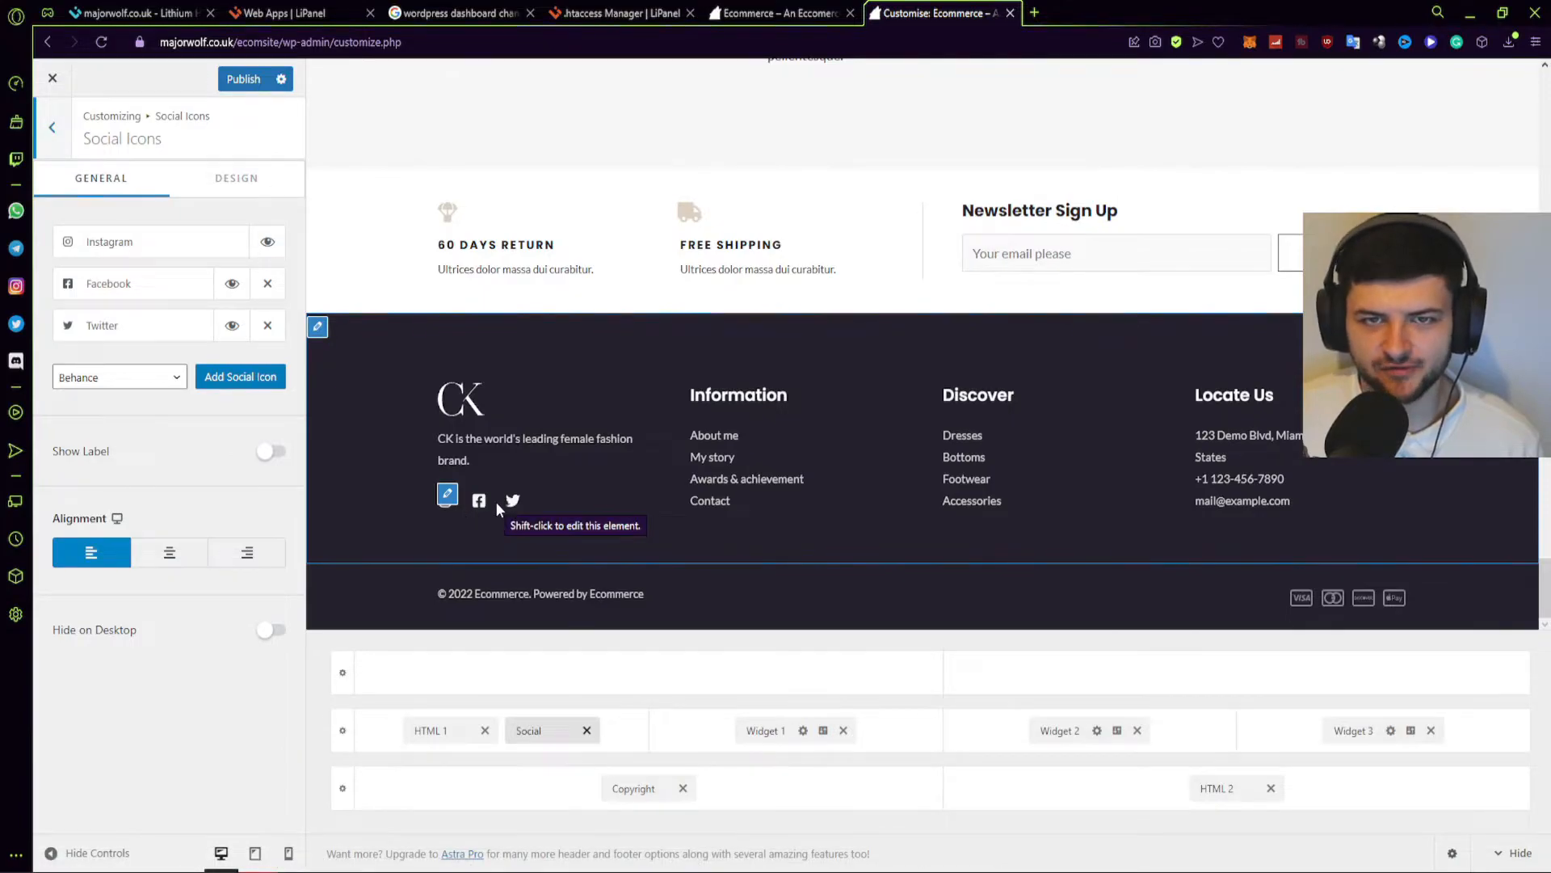
left_click(132, 328)
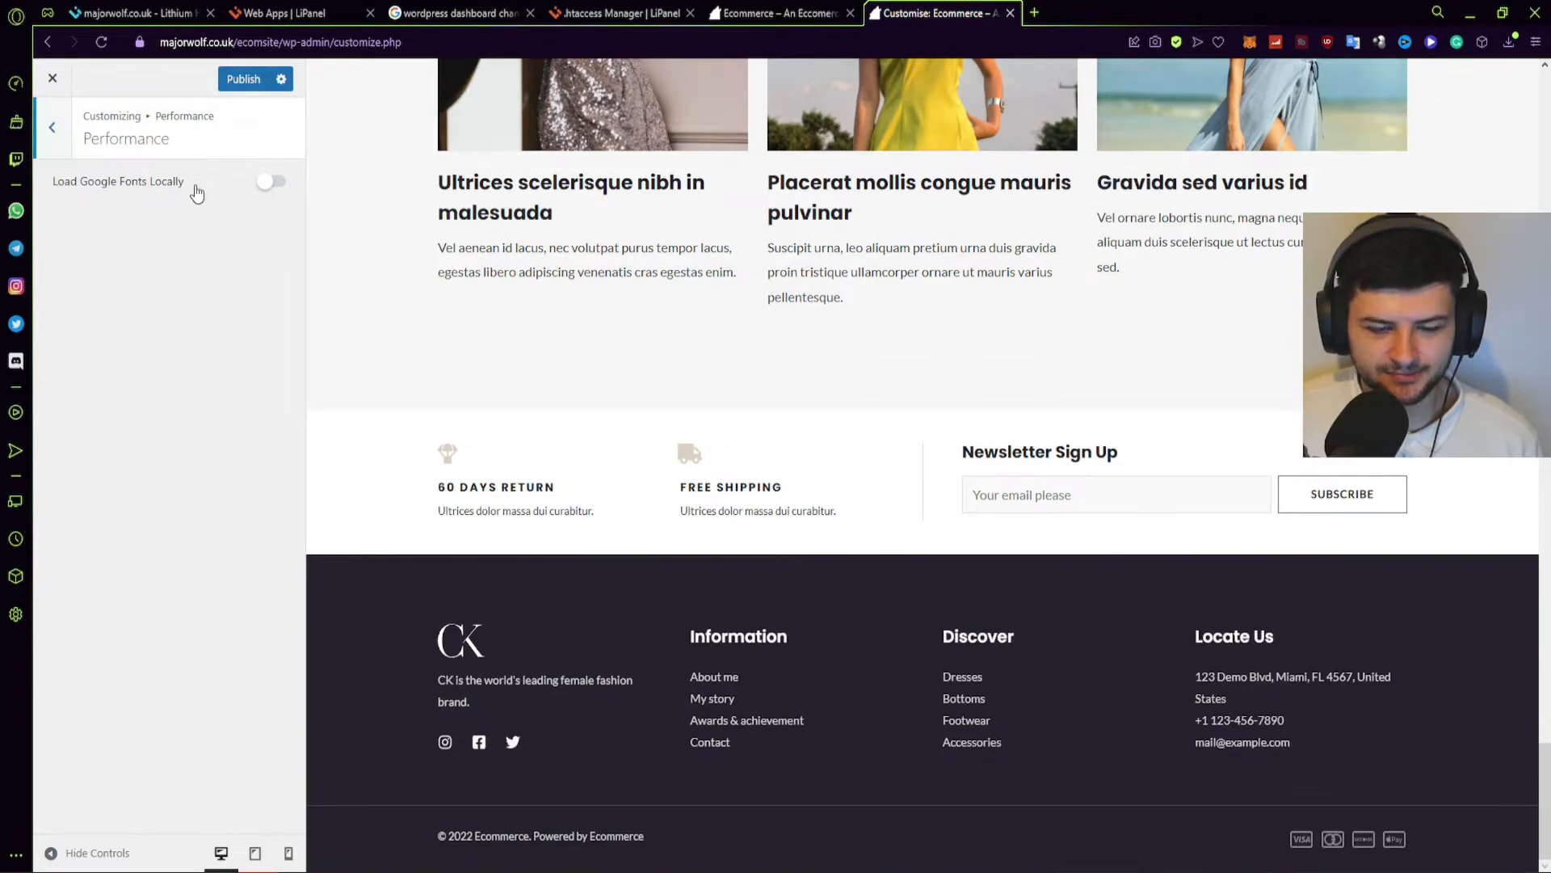
left_click(53, 129)
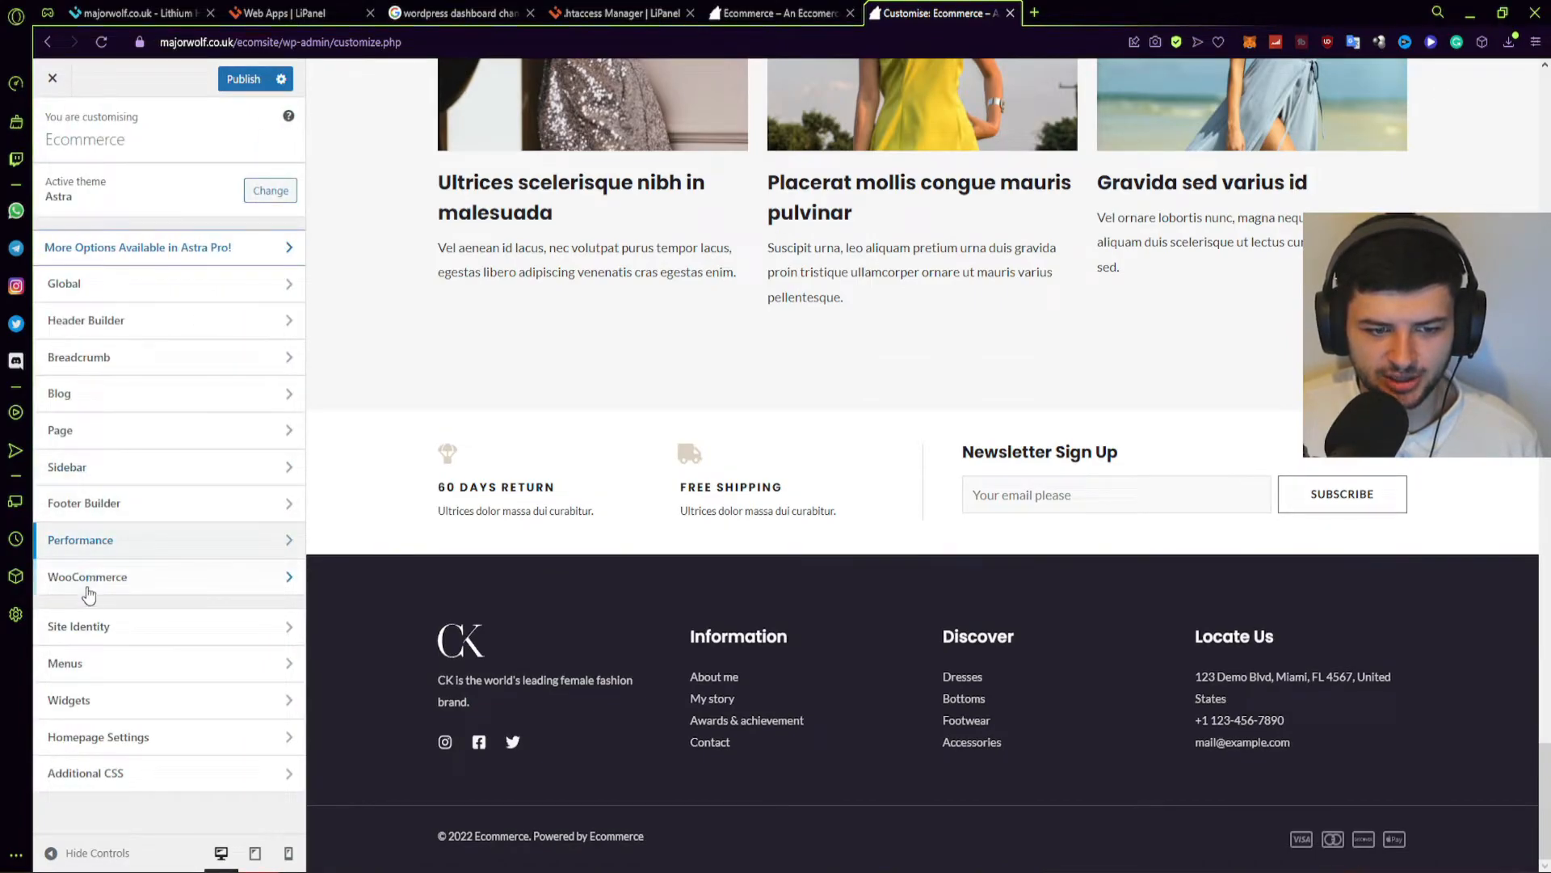
left_click(88, 589)
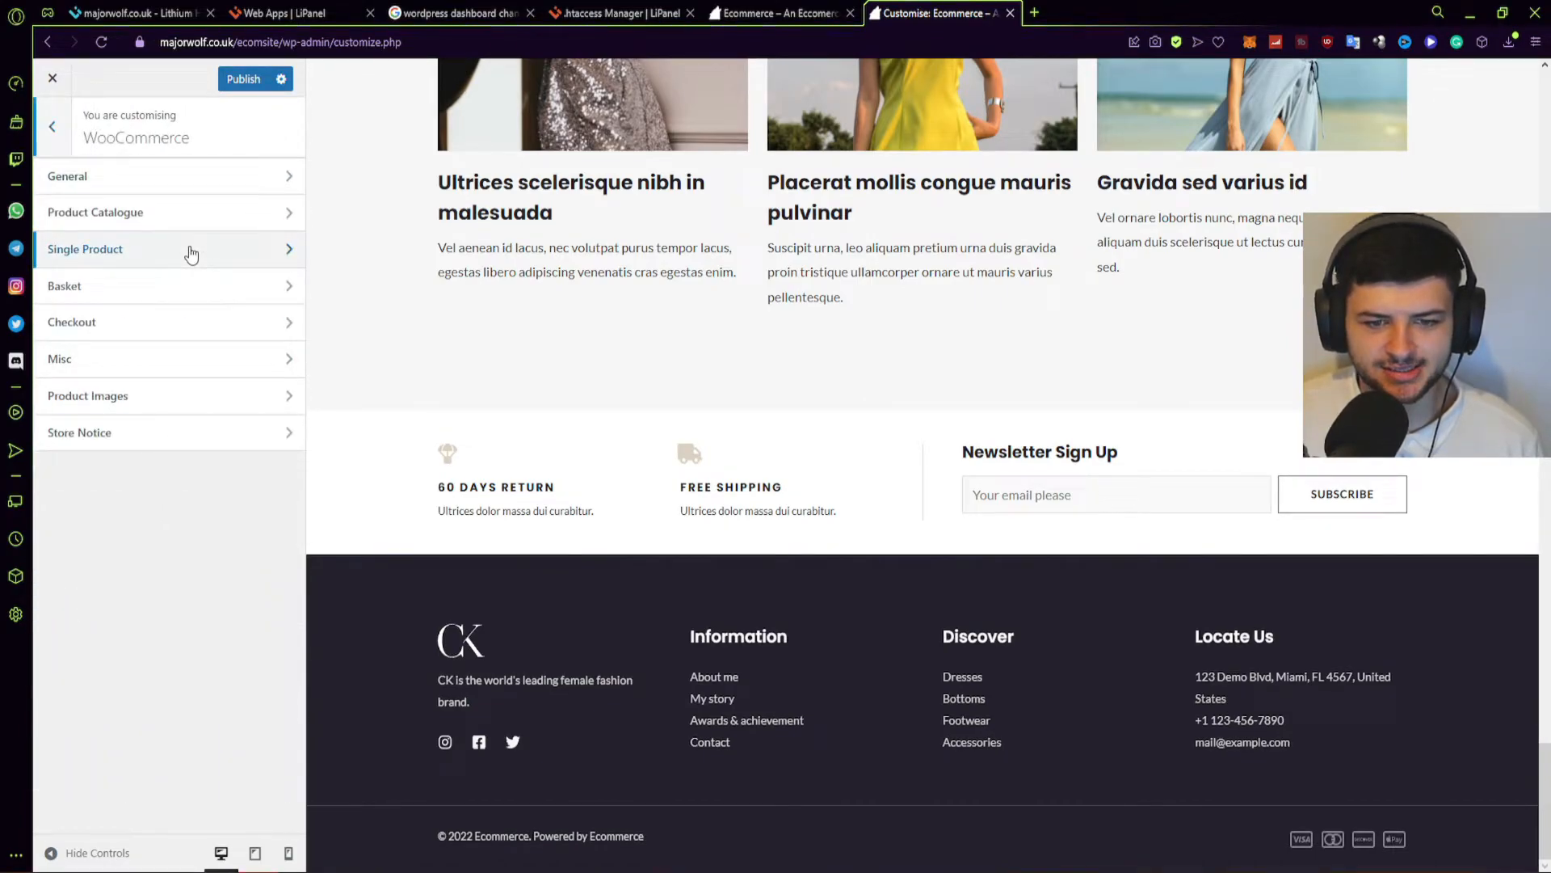
left_click(51, 127)
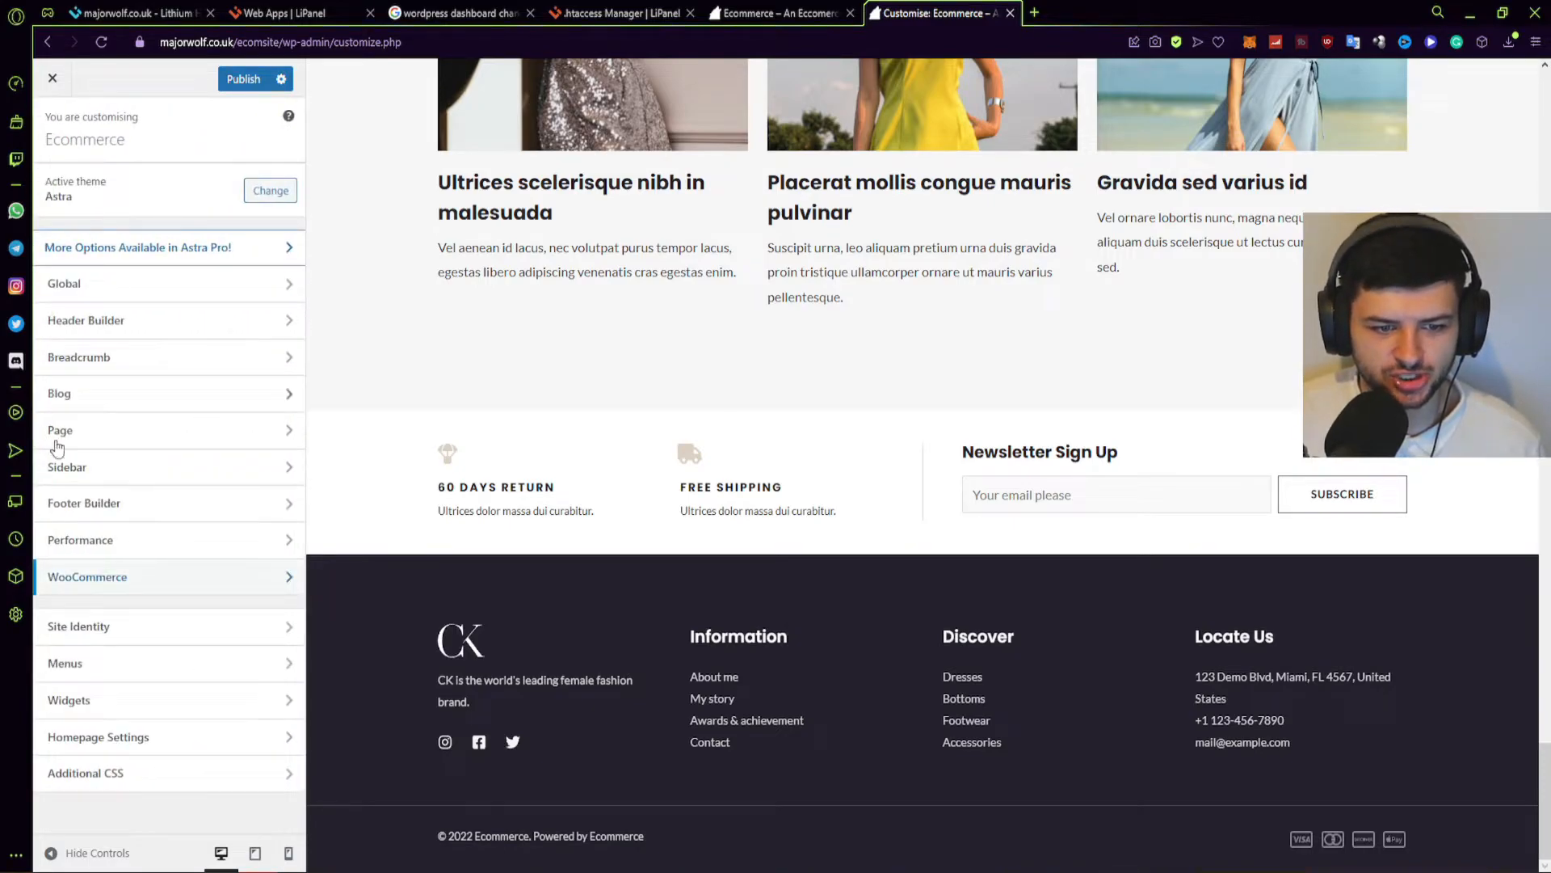
left_click(114, 626)
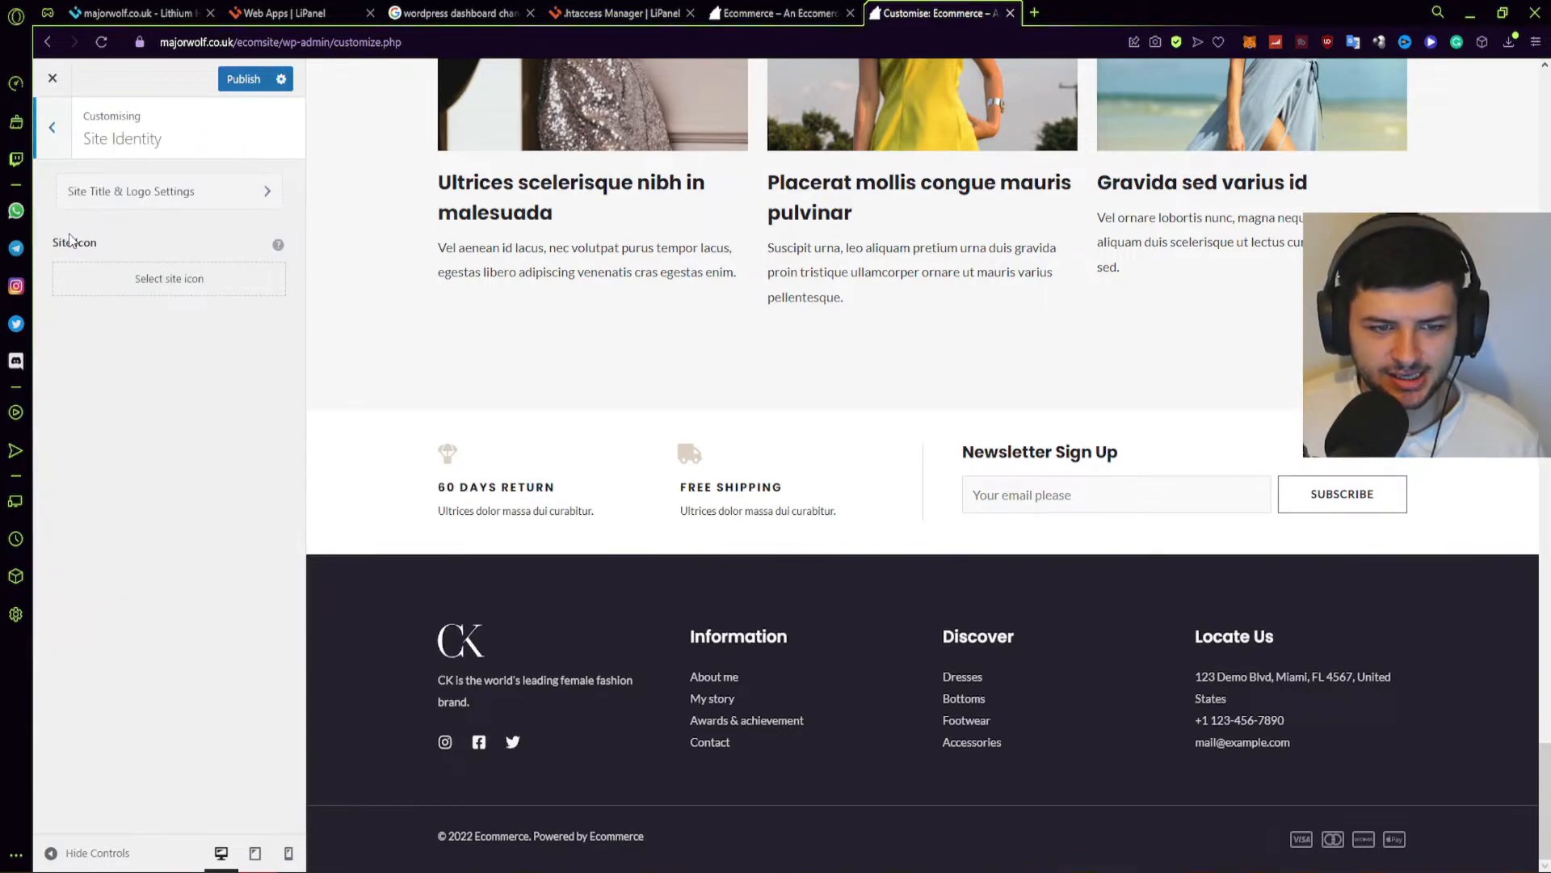
Pick the LOGO SVG from the Media Library as site icon and try cropping it.
left_click(173, 280)
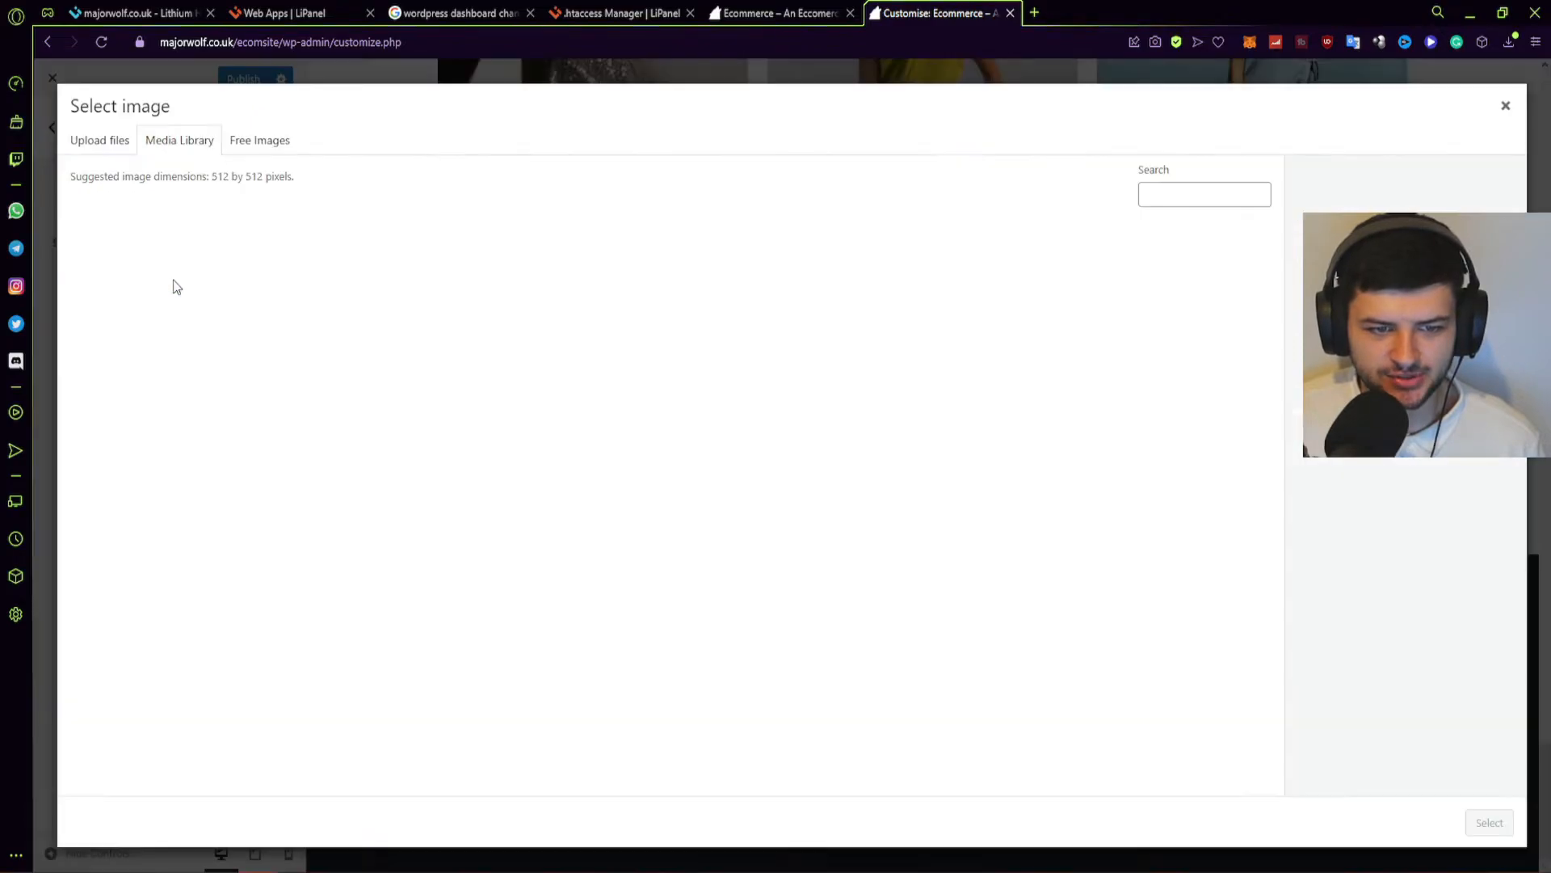
left_click(260, 142)
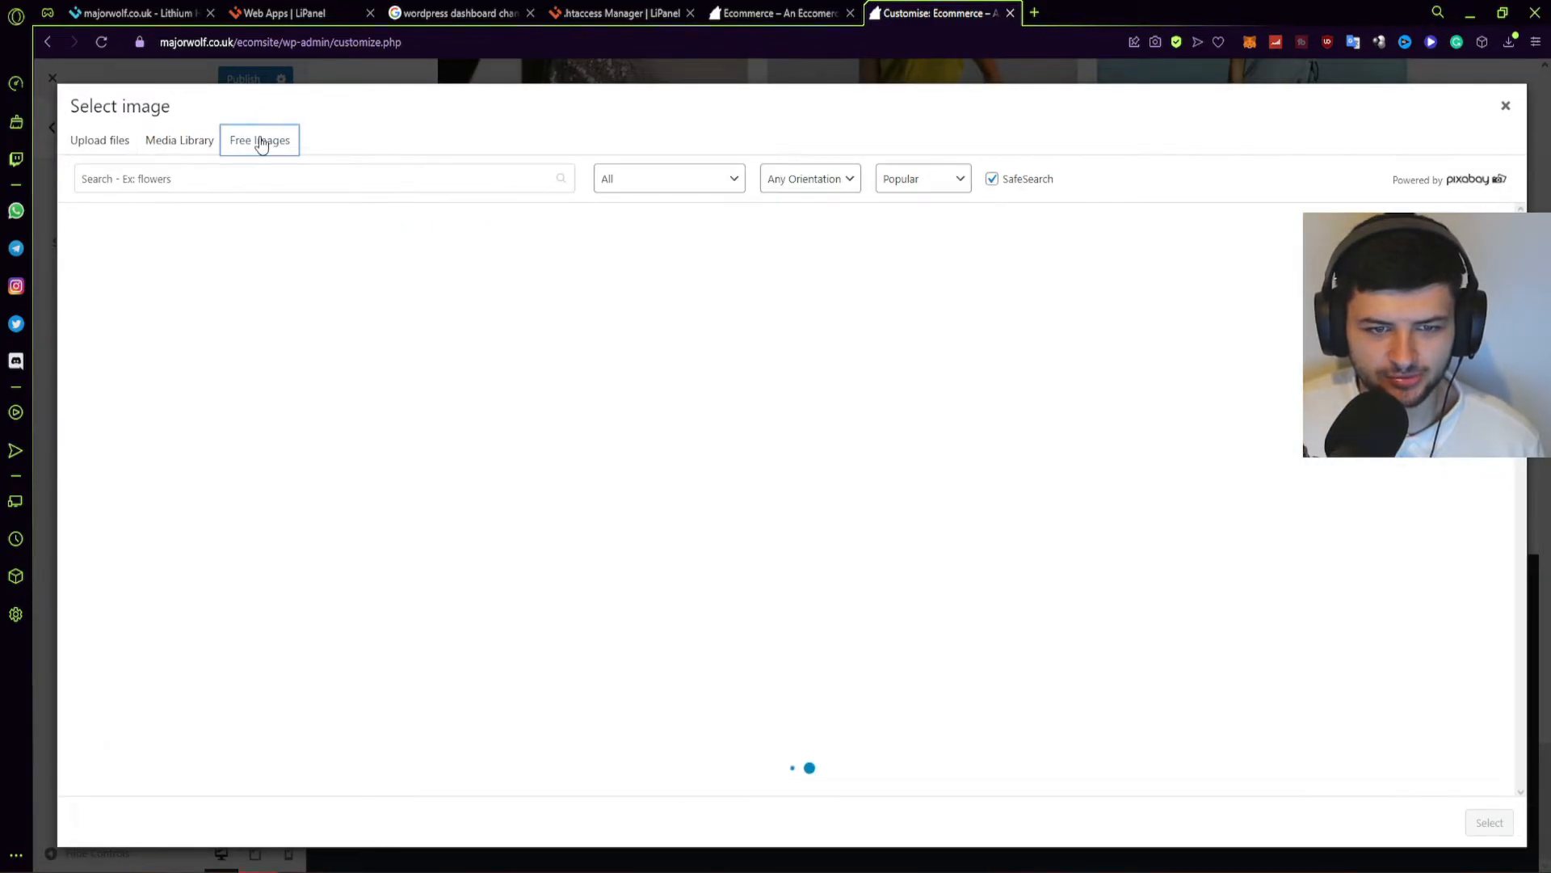
left_click(118, 150)
left_click(180, 141)
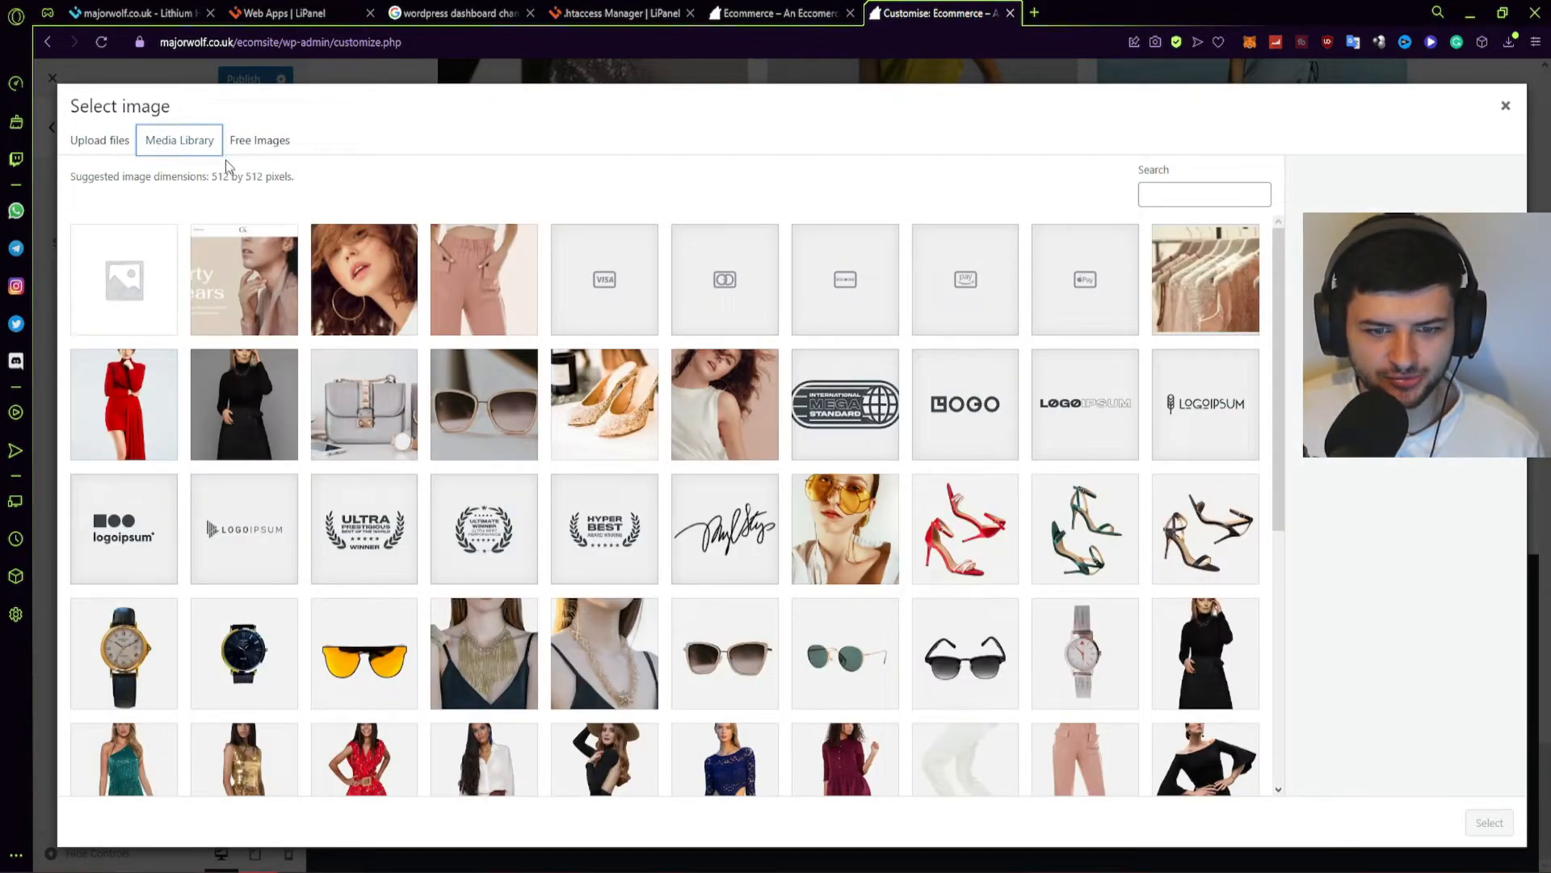
left_click(988, 377)
left_click(1489, 822)
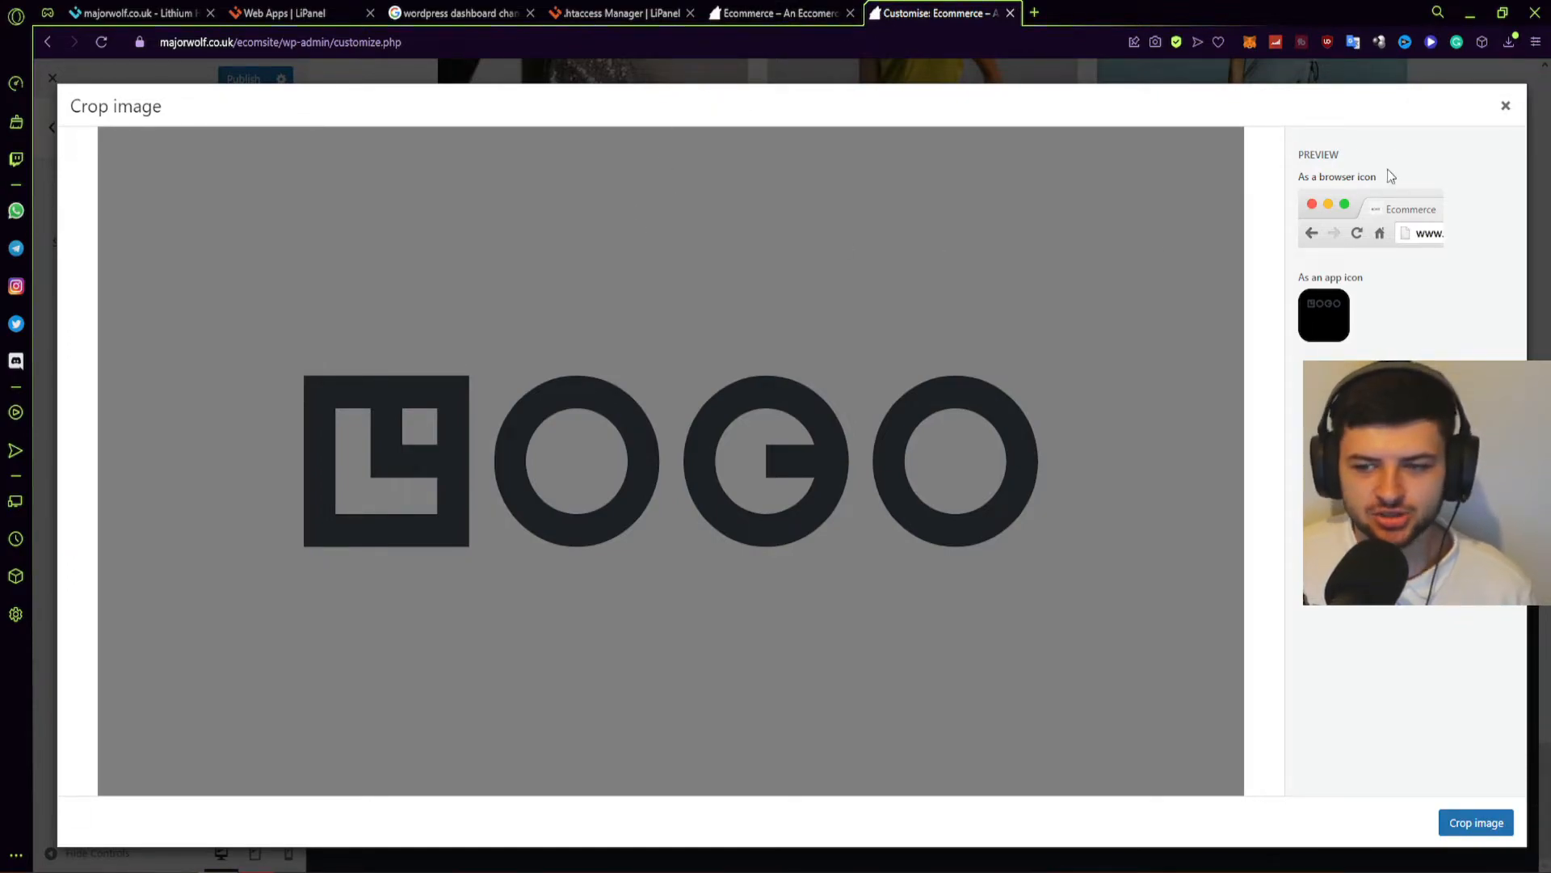
left_click(1458, 821)
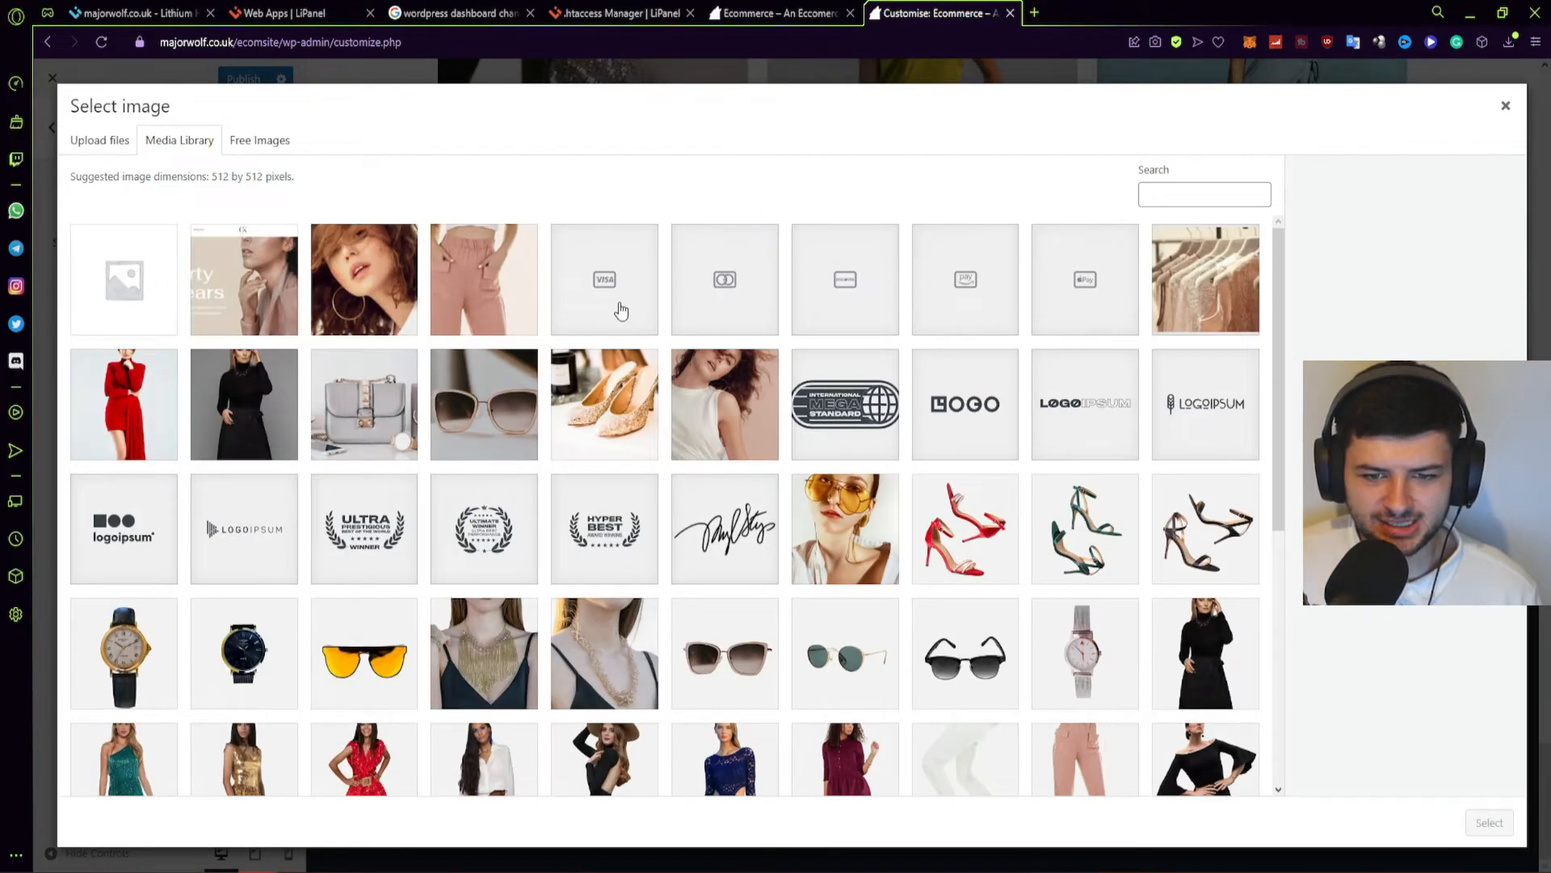
Retry with the Mastercard image; after the crop fails, close it and reach logo settings.
left_click(630, 305)
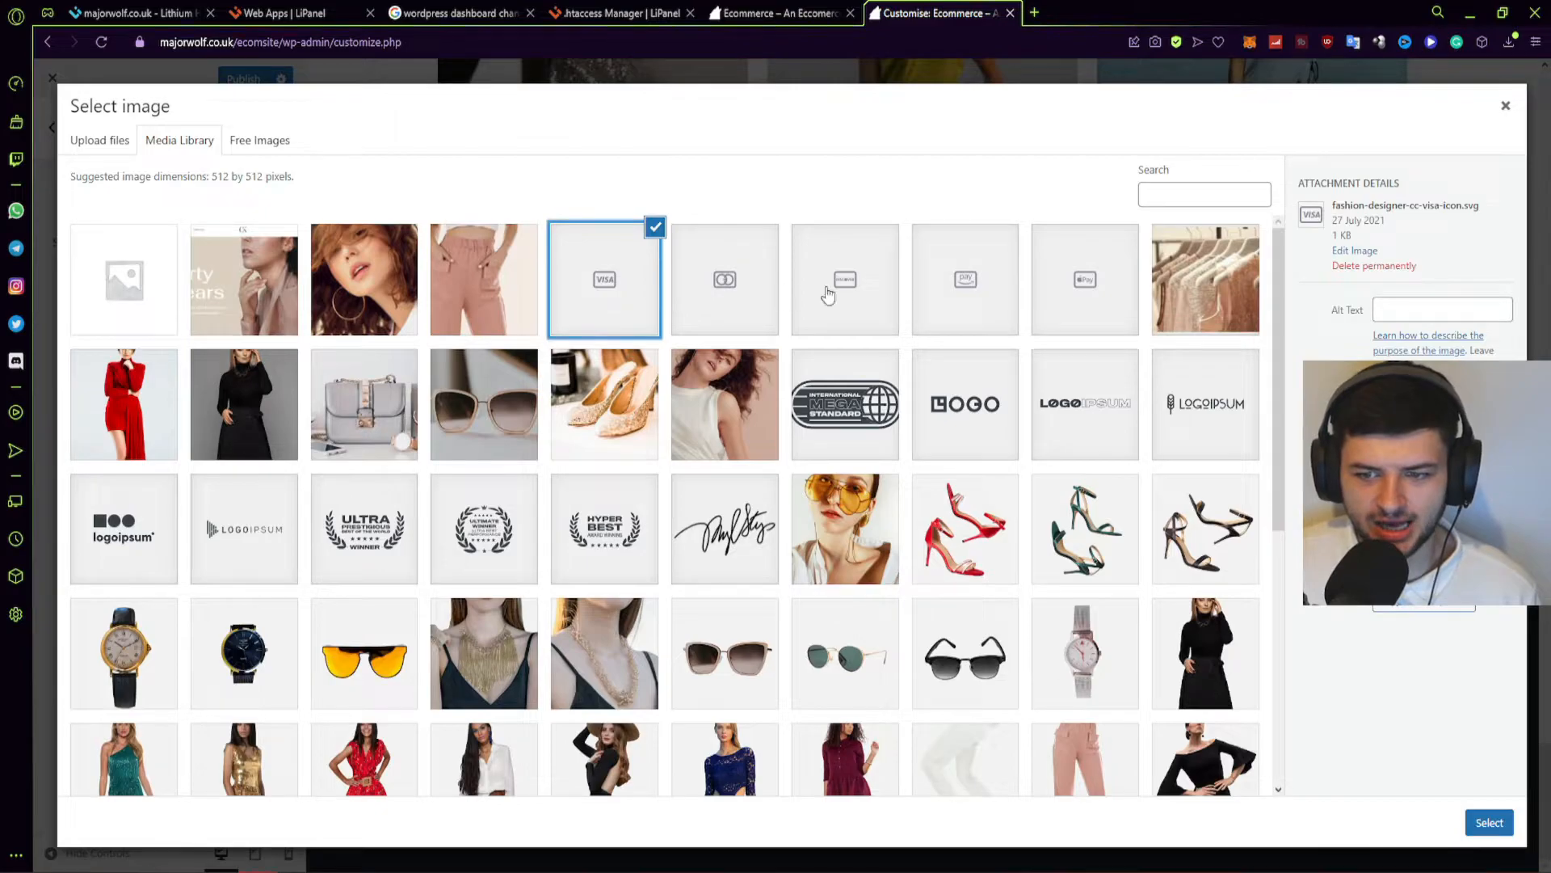
left_click(619, 312)
left_click(853, 277)
left_click(858, 276)
left_click(725, 279)
left_click(1489, 822)
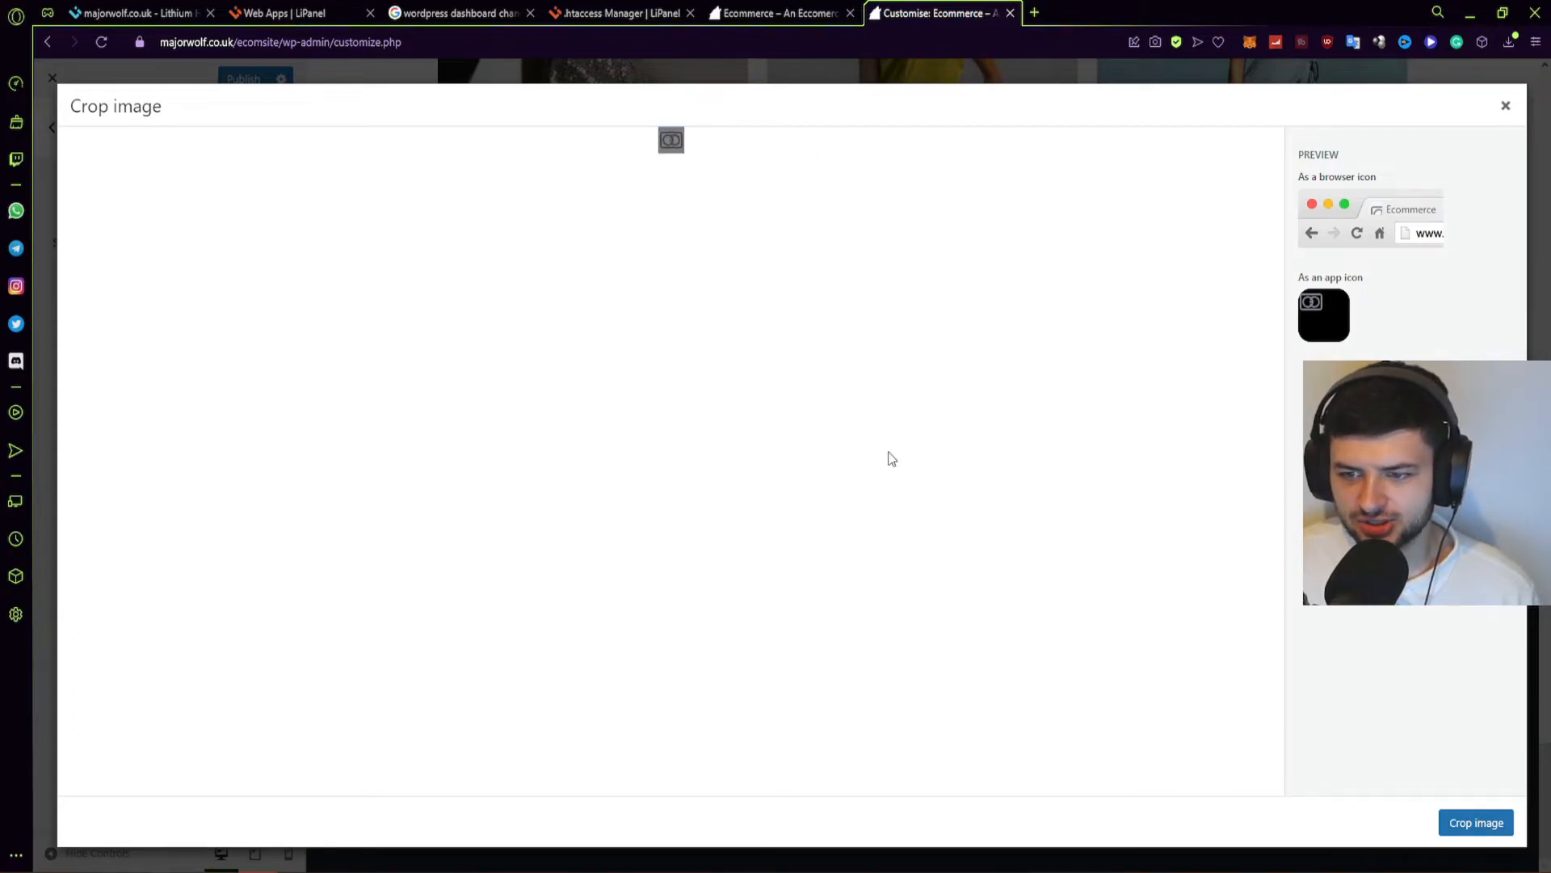
left_click(1476, 822)
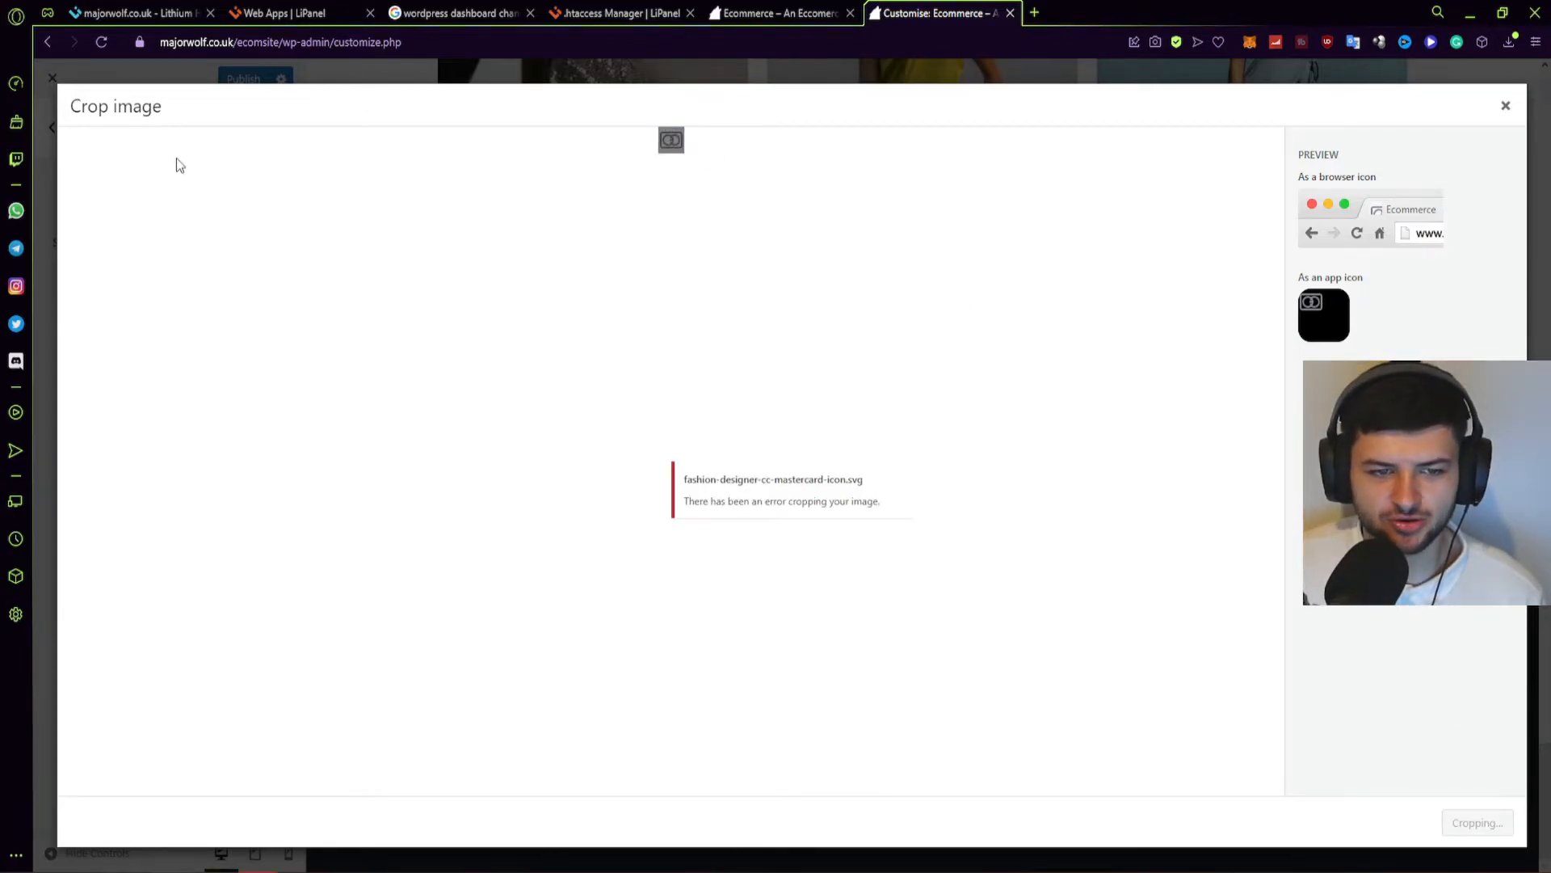
left_click(1505, 105)
left_click(187, 191)
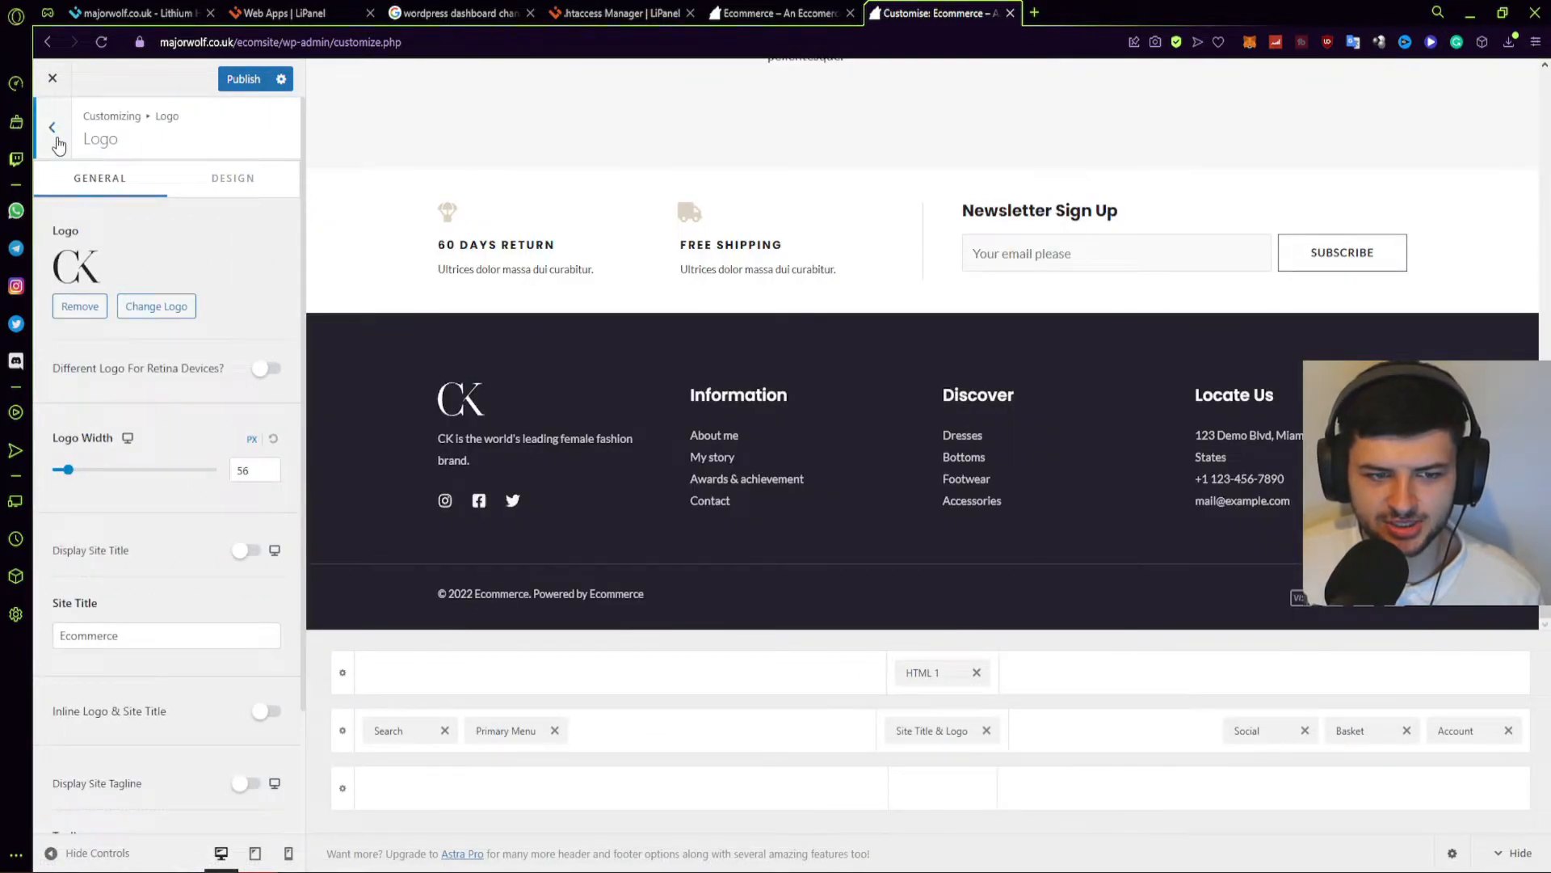
Step back through the header, Menus and Widgets panels to the main Customizer list.
left_click(54, 130)
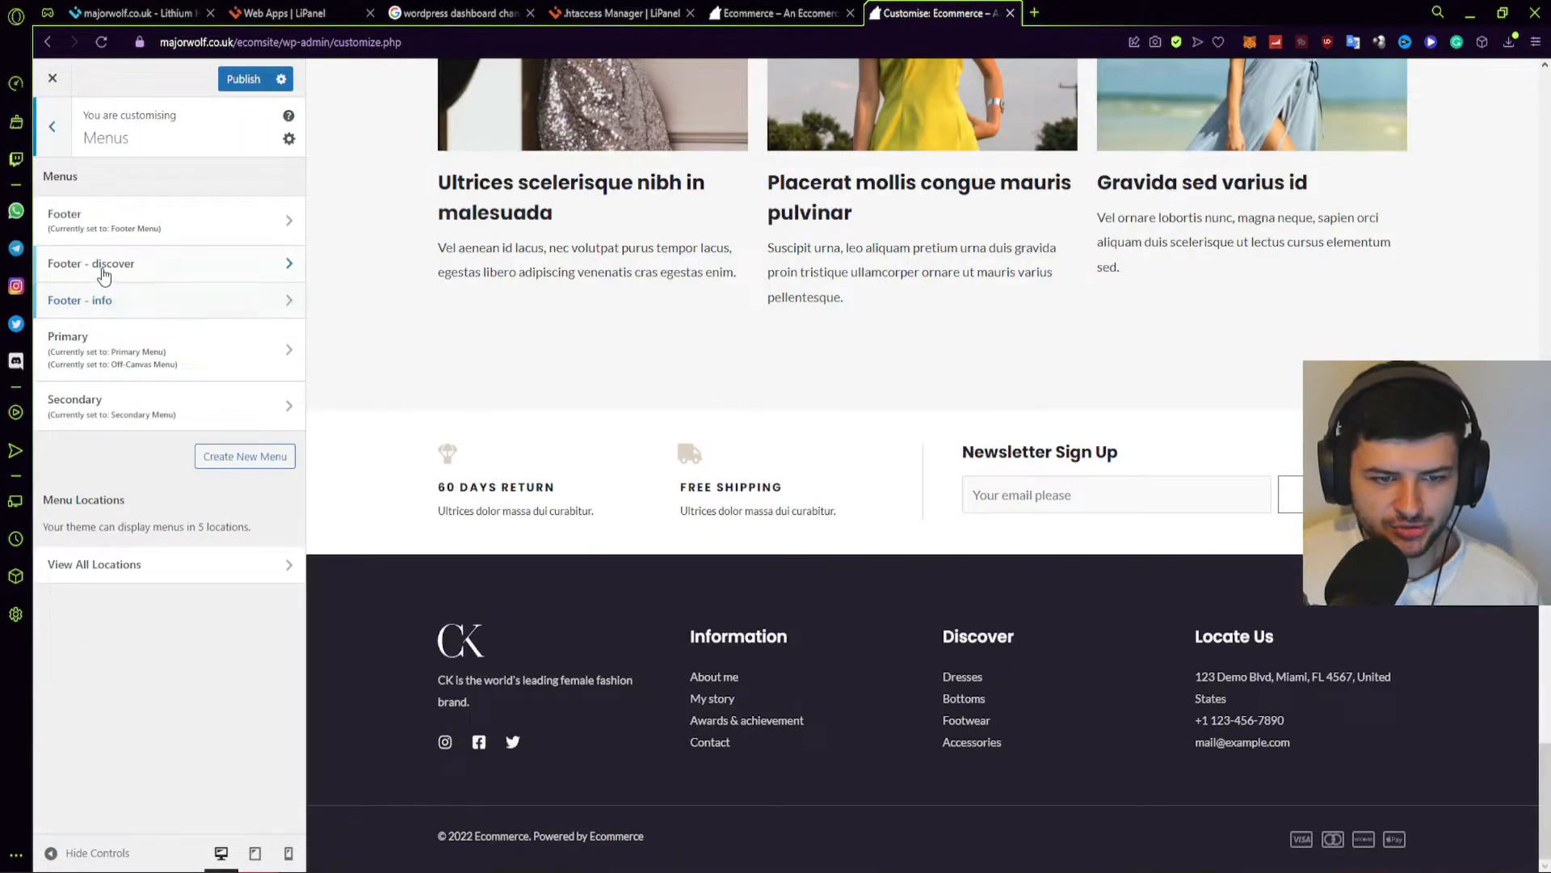
left_click(55, 129)
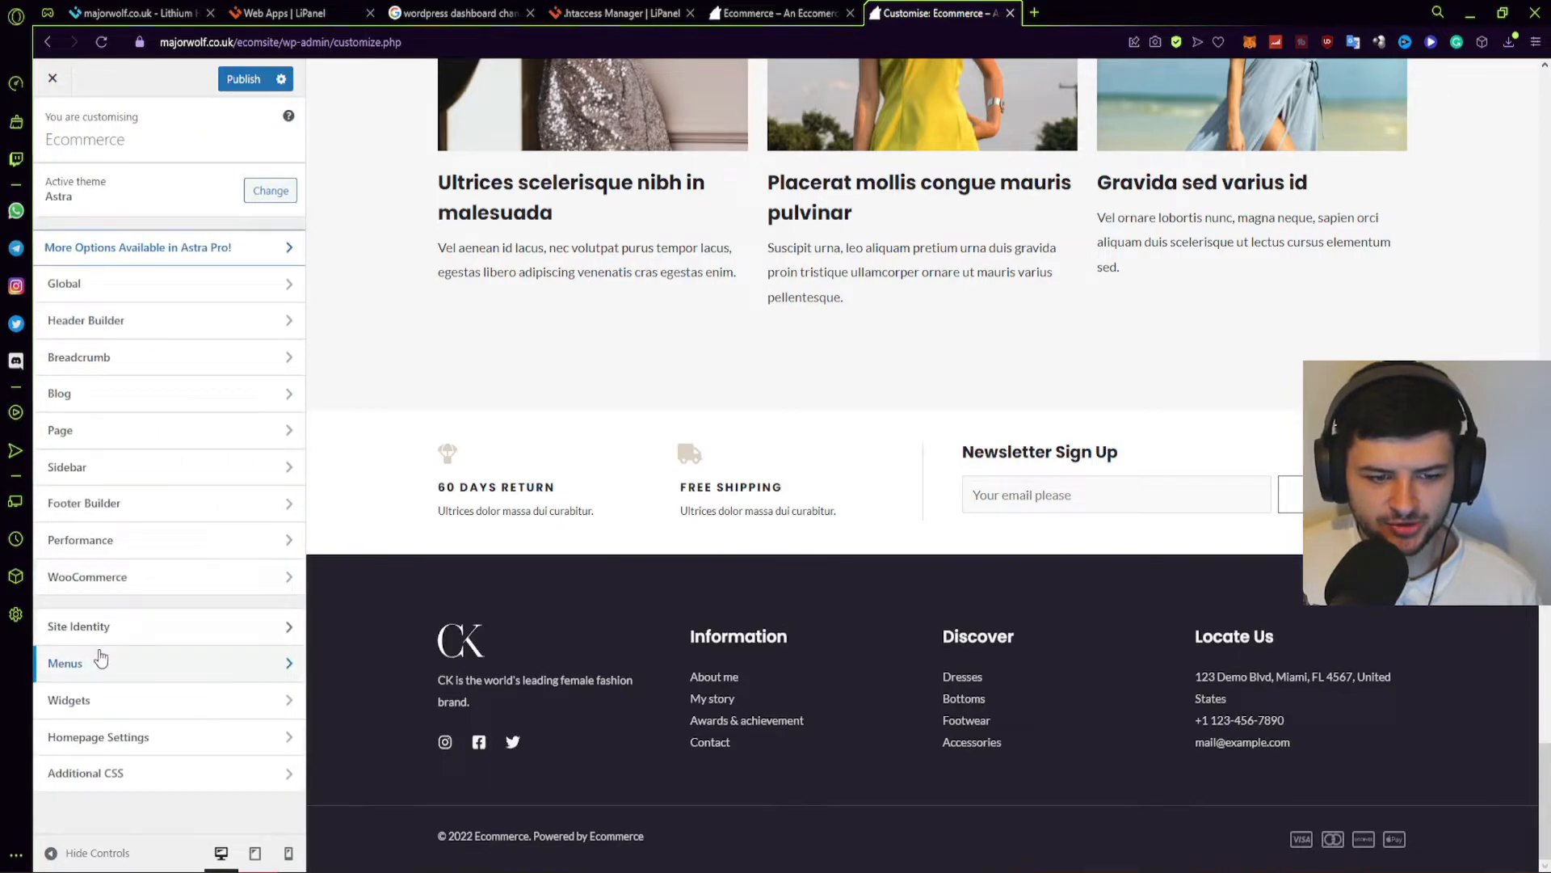
left_click(106, 700)
left_click(55, 129)
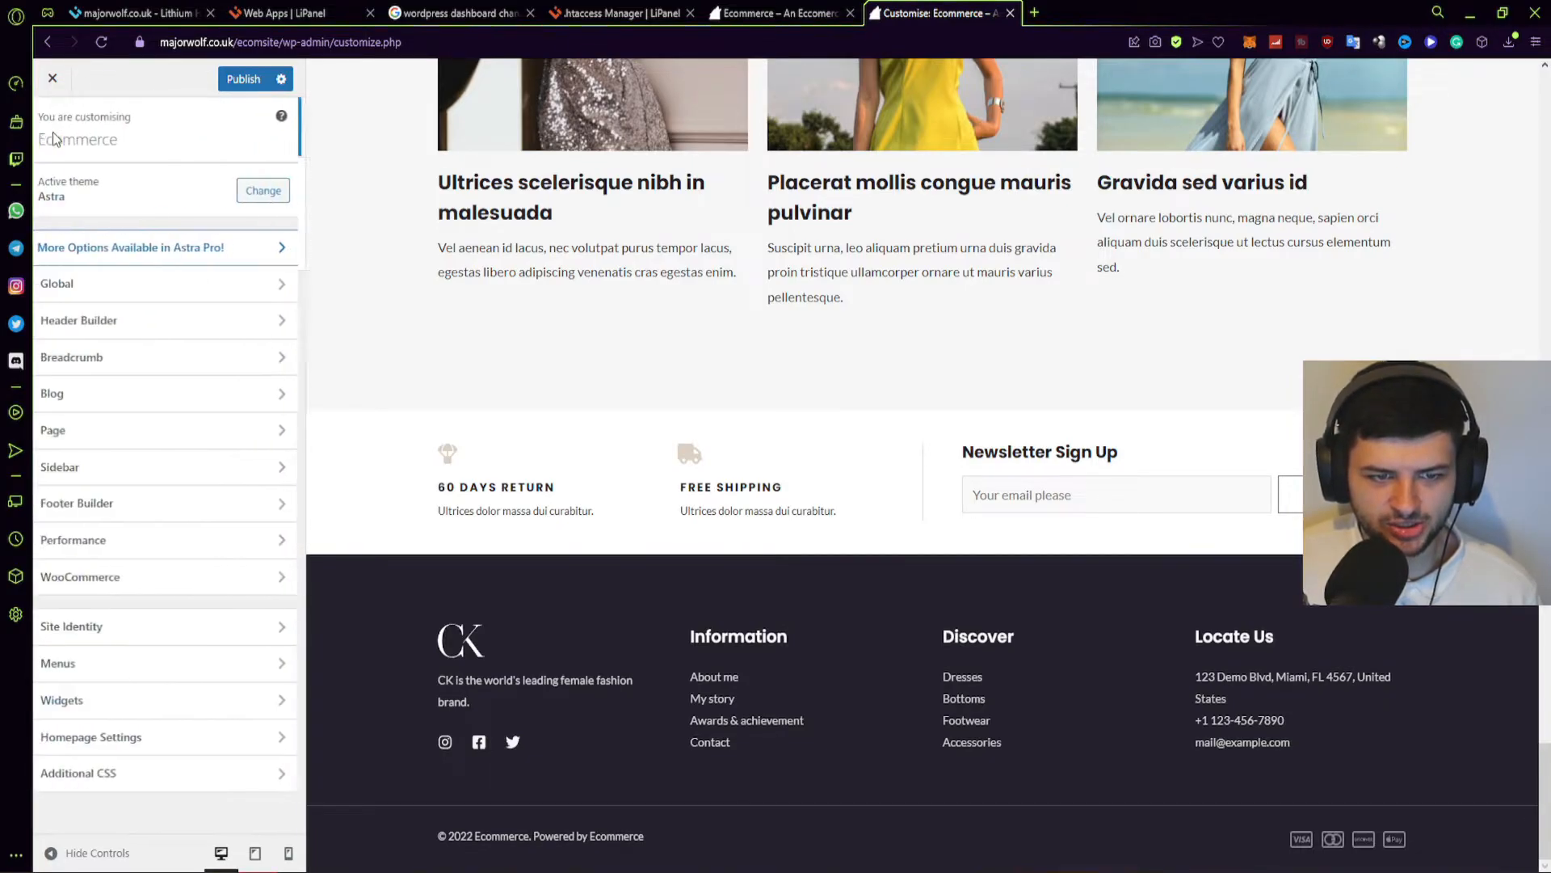
Confirm a static front page with Home as Homepage and no Posts page set.
left_click(122, 740)
scroll(606, 485, "up", 20)
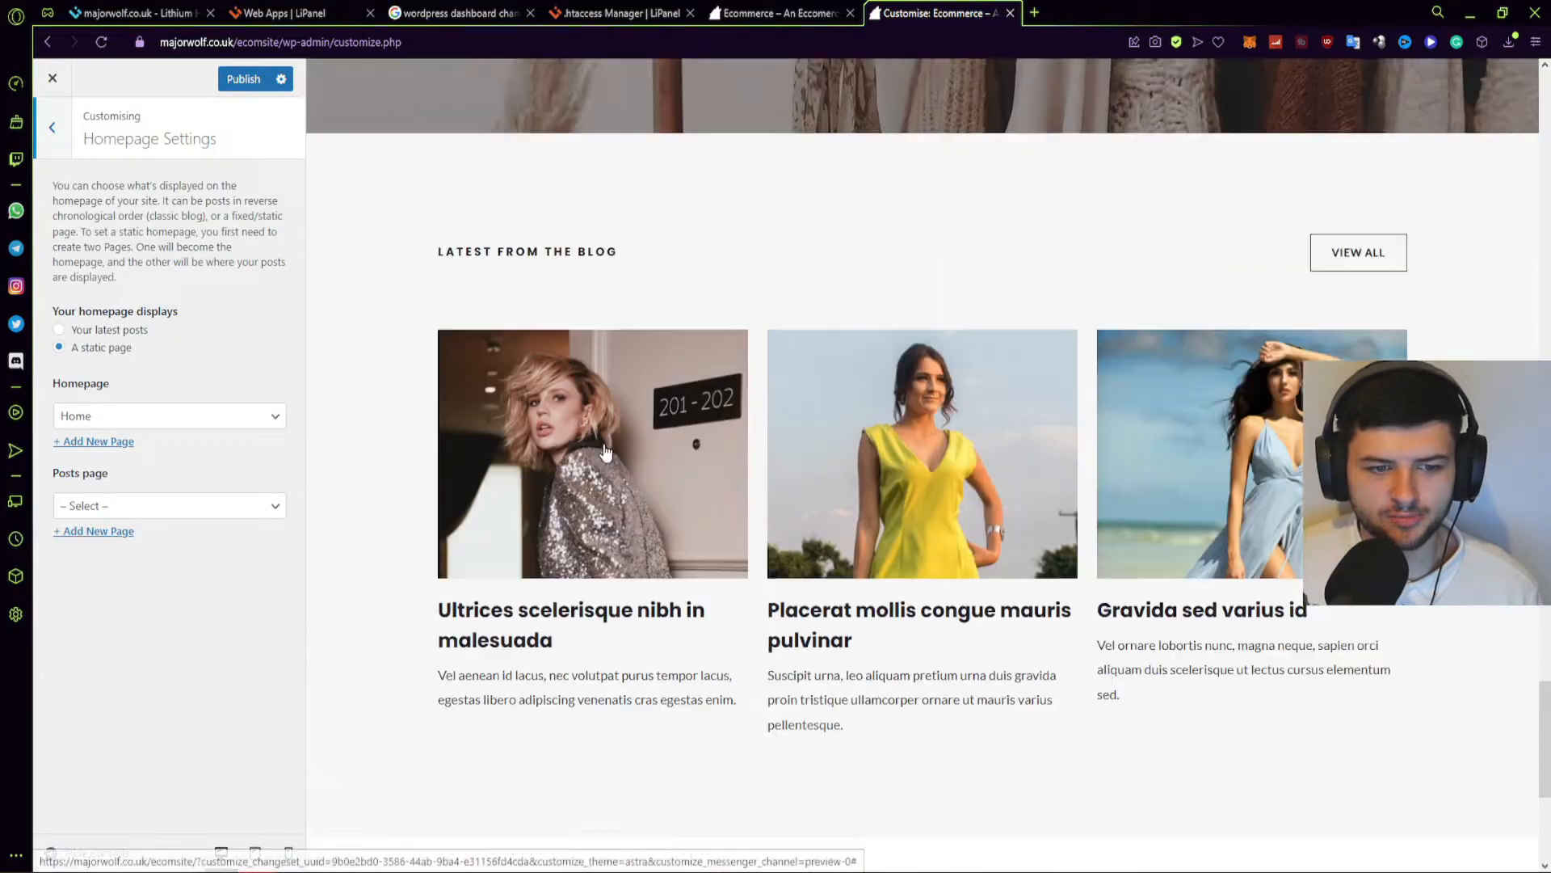
scroll(614, 517, "up", 10)
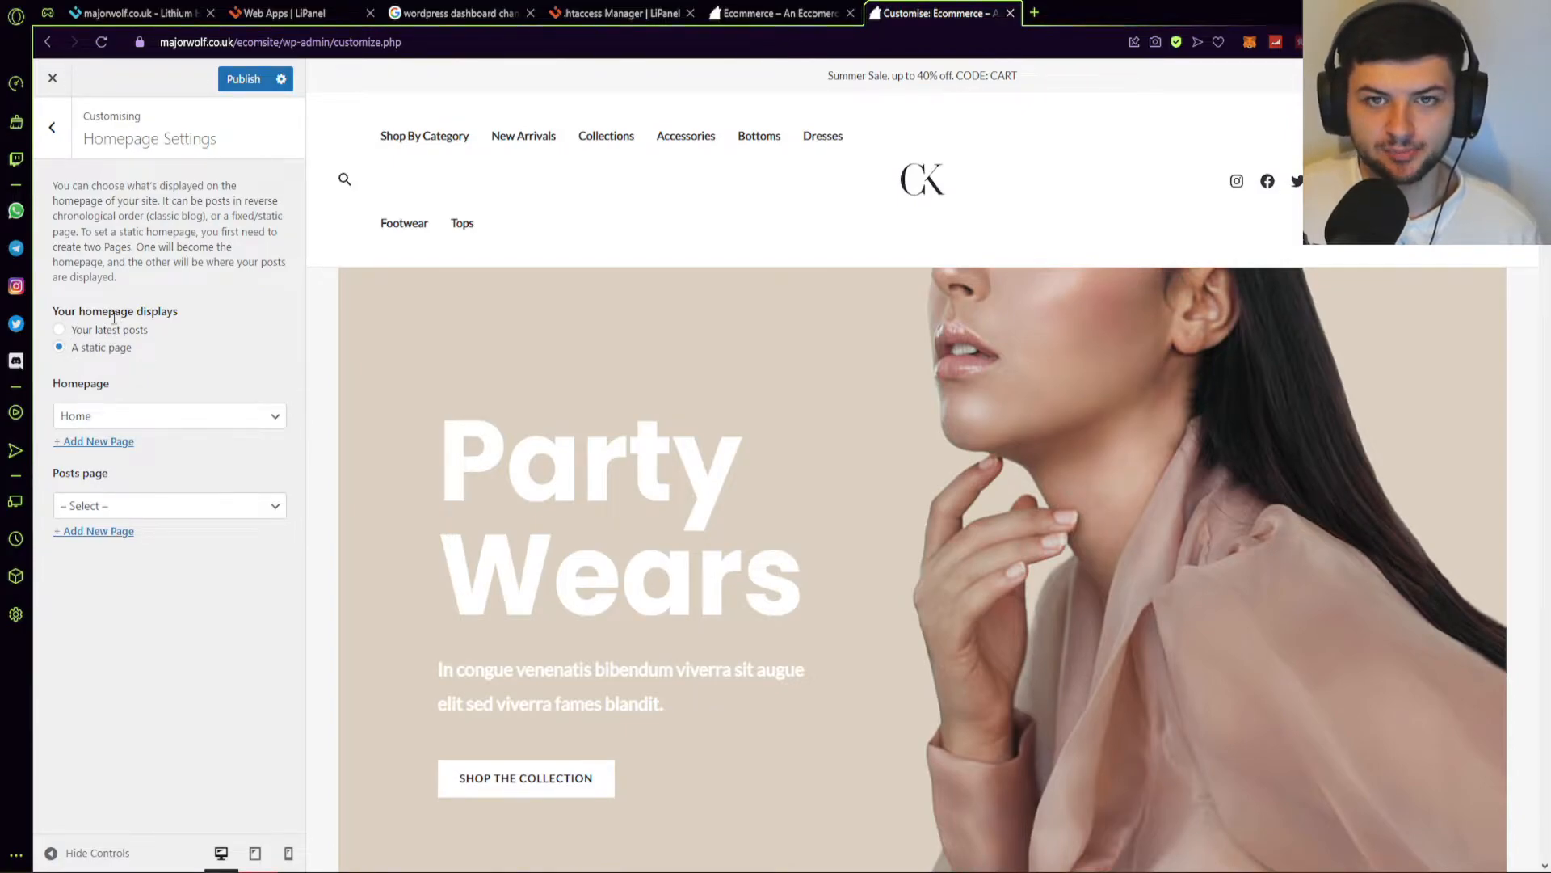
left_click(83, 356)
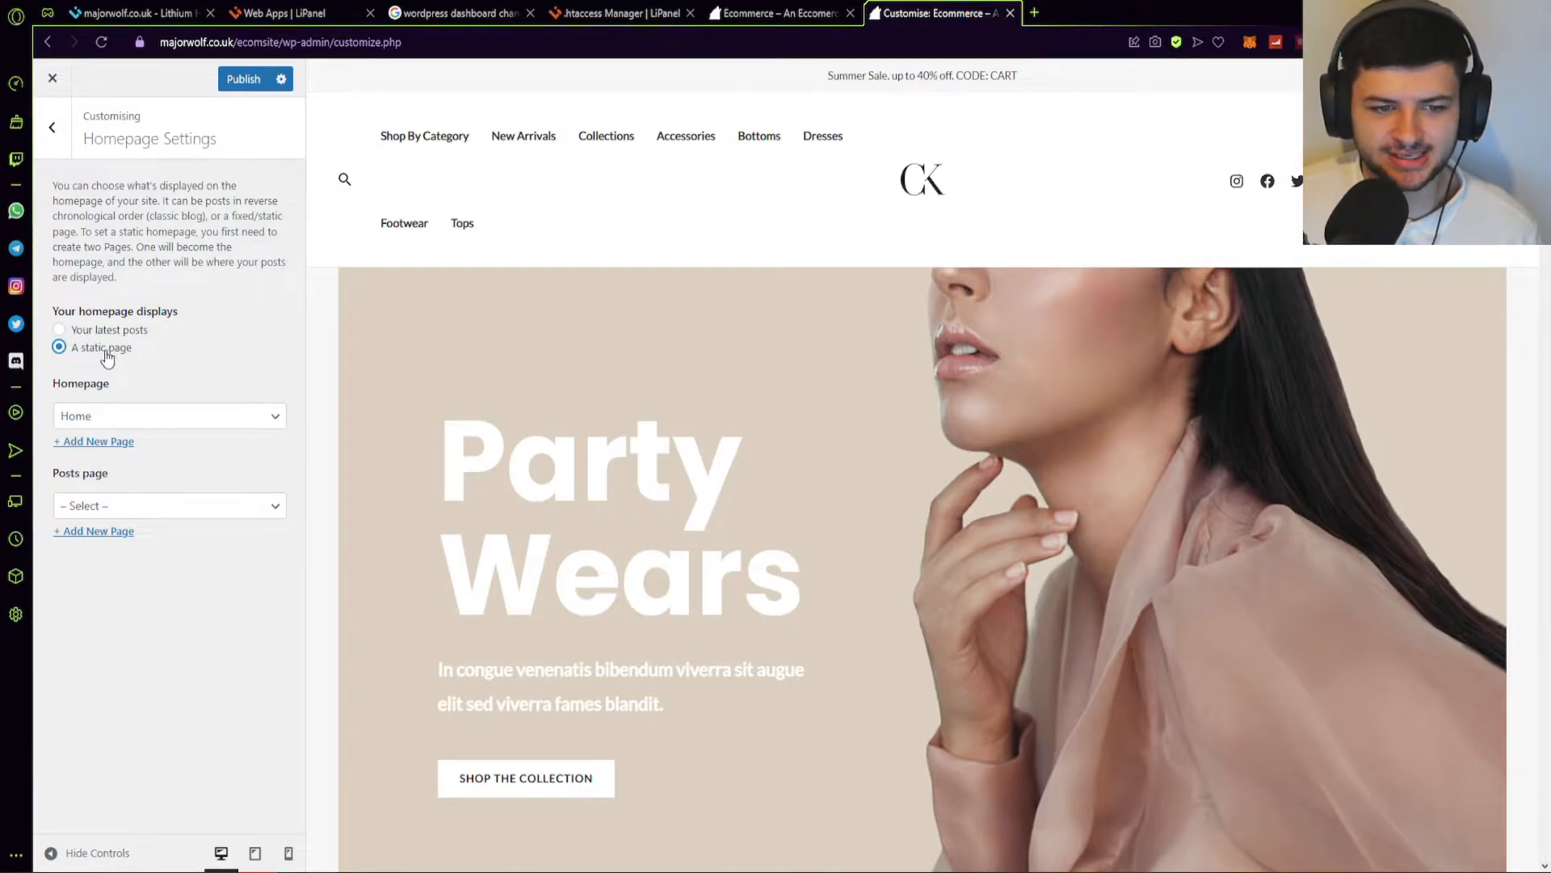
left_click(95, 412)
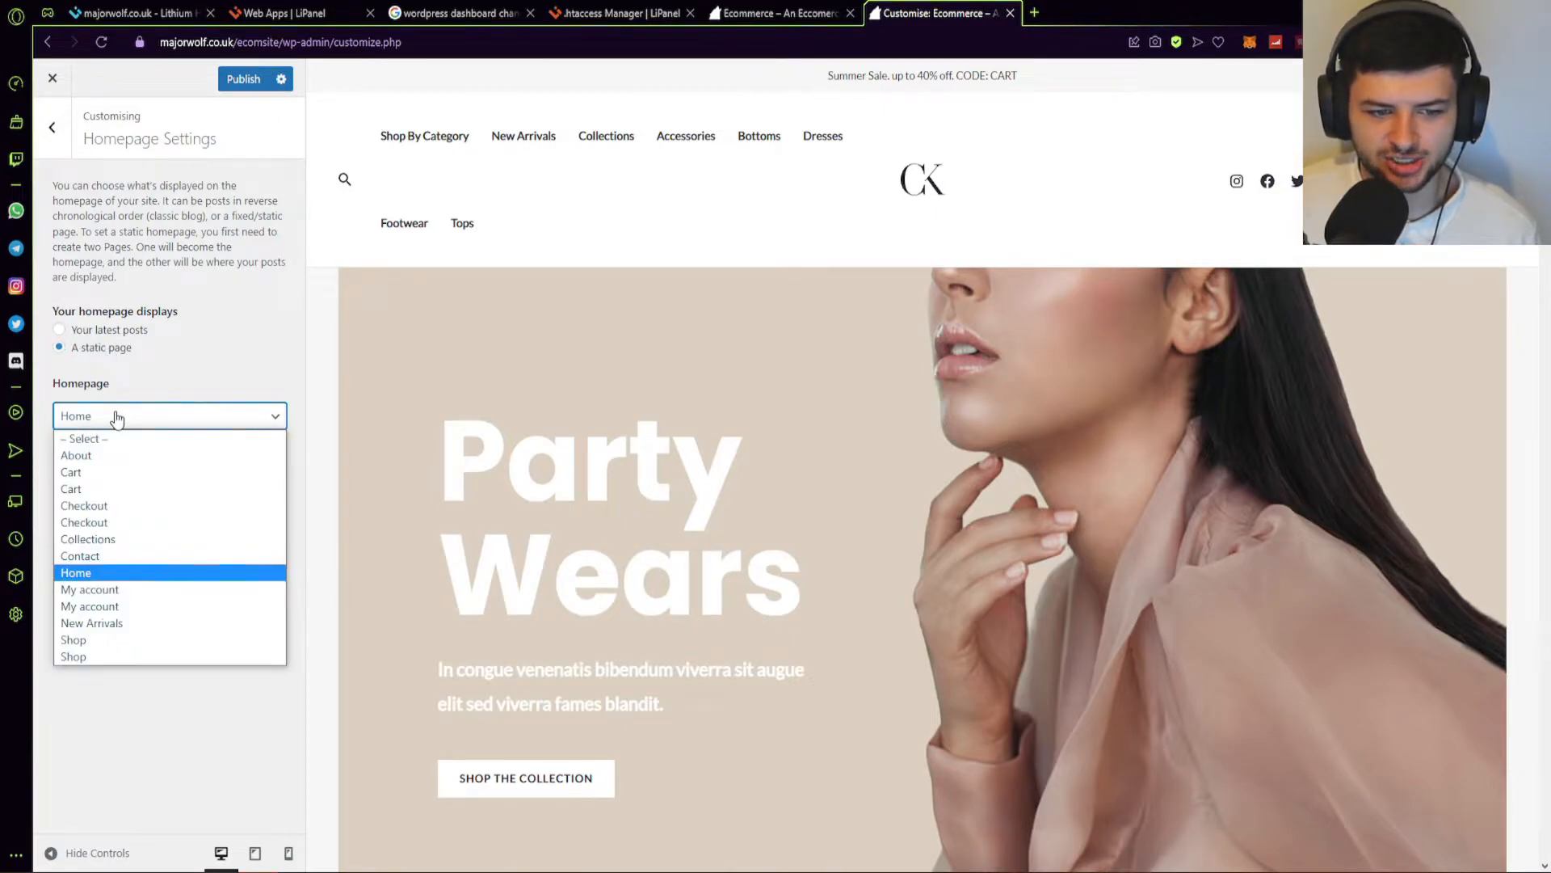
left_click(167, 426)
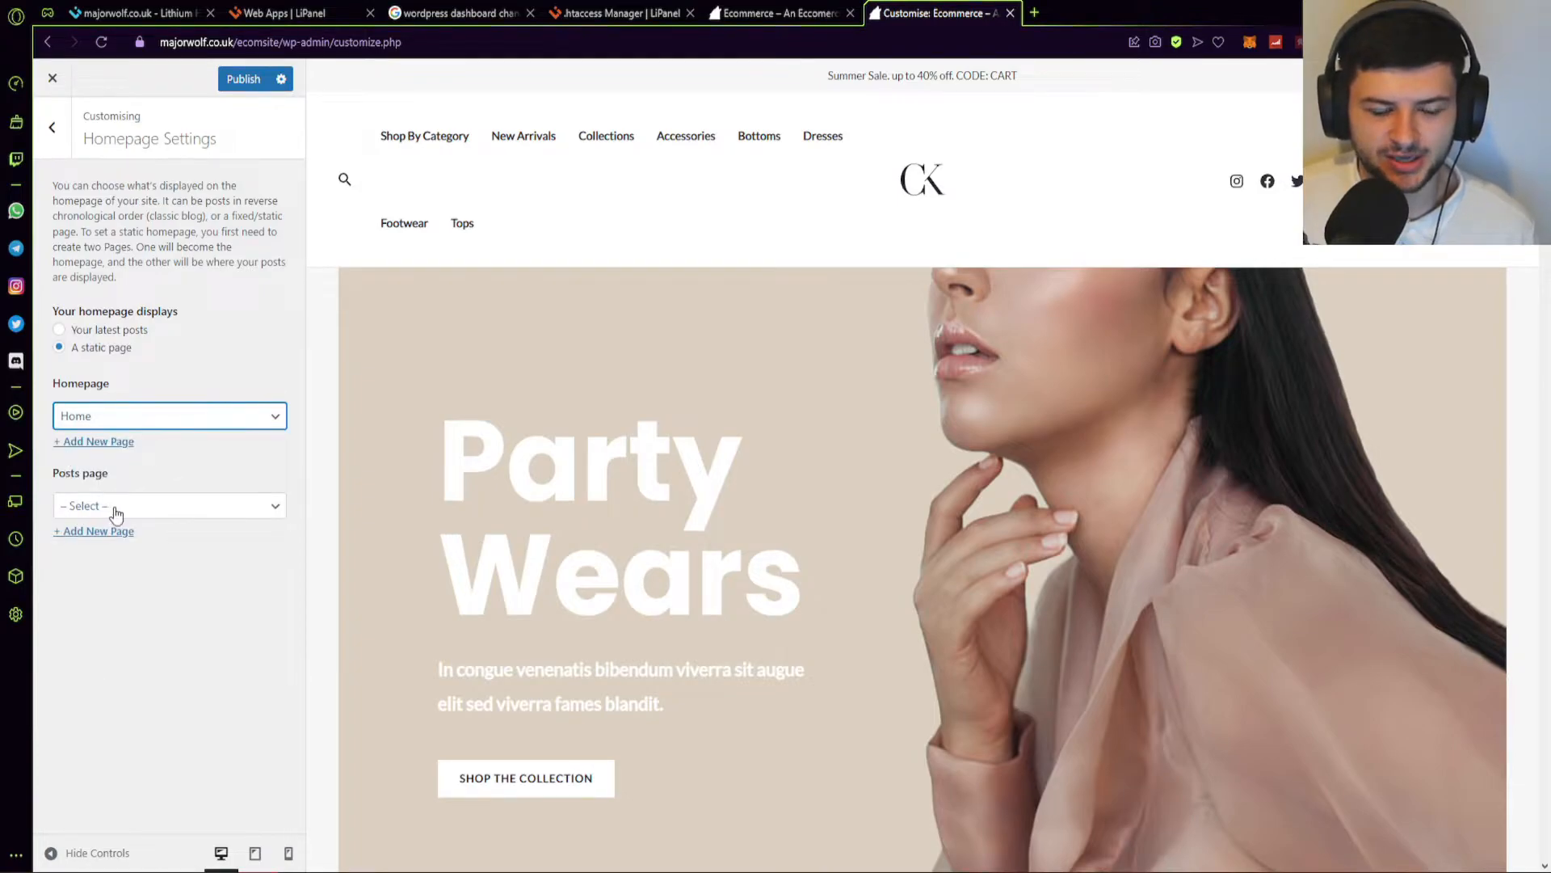
left_click(161, 506)
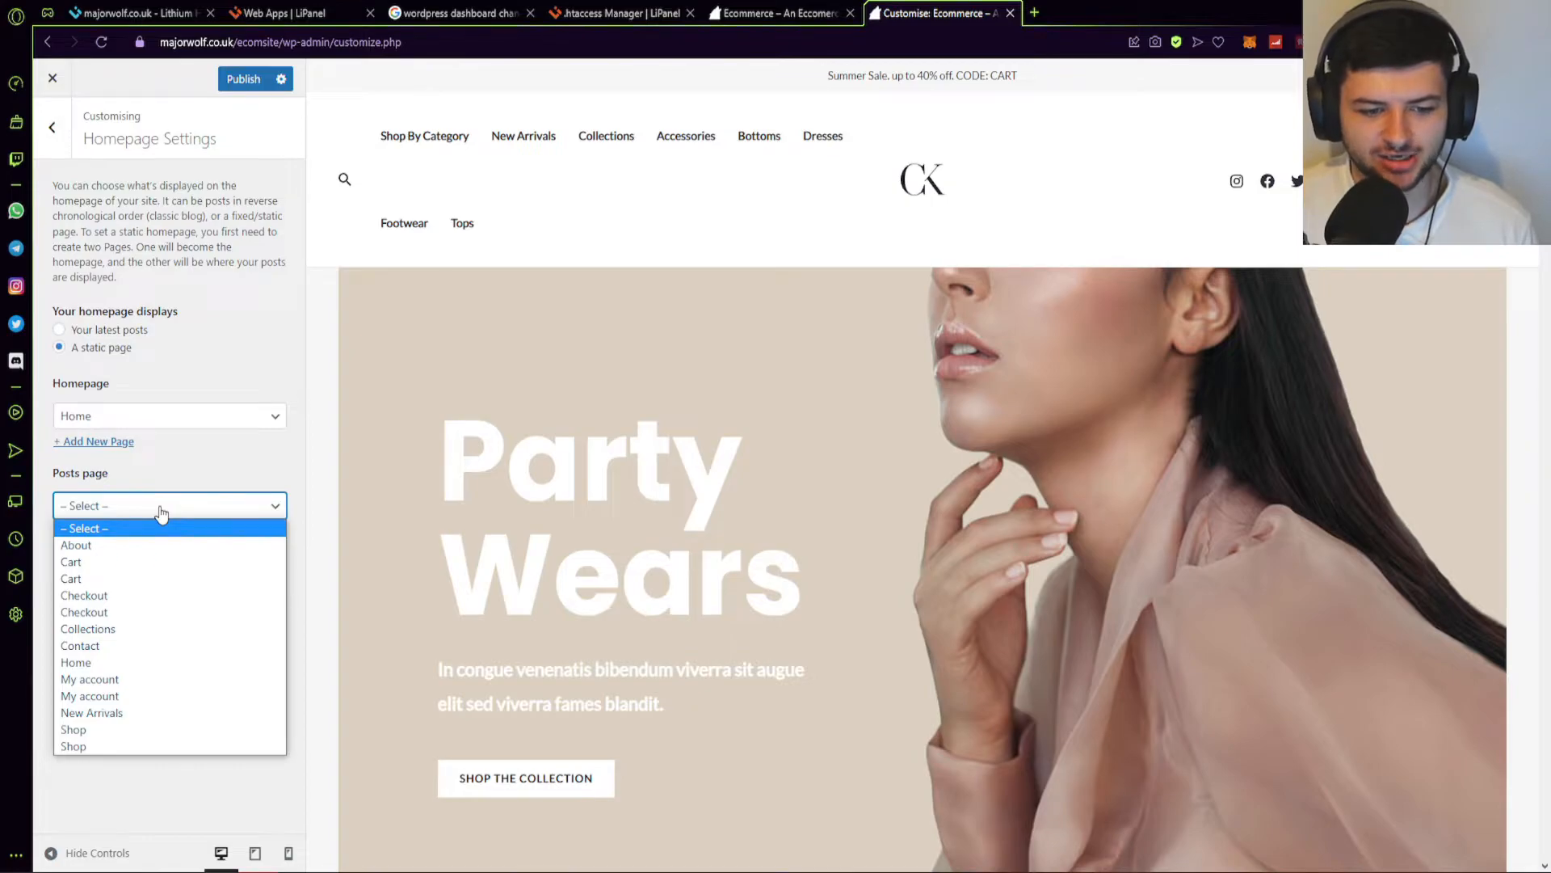
left_click(110, 500)
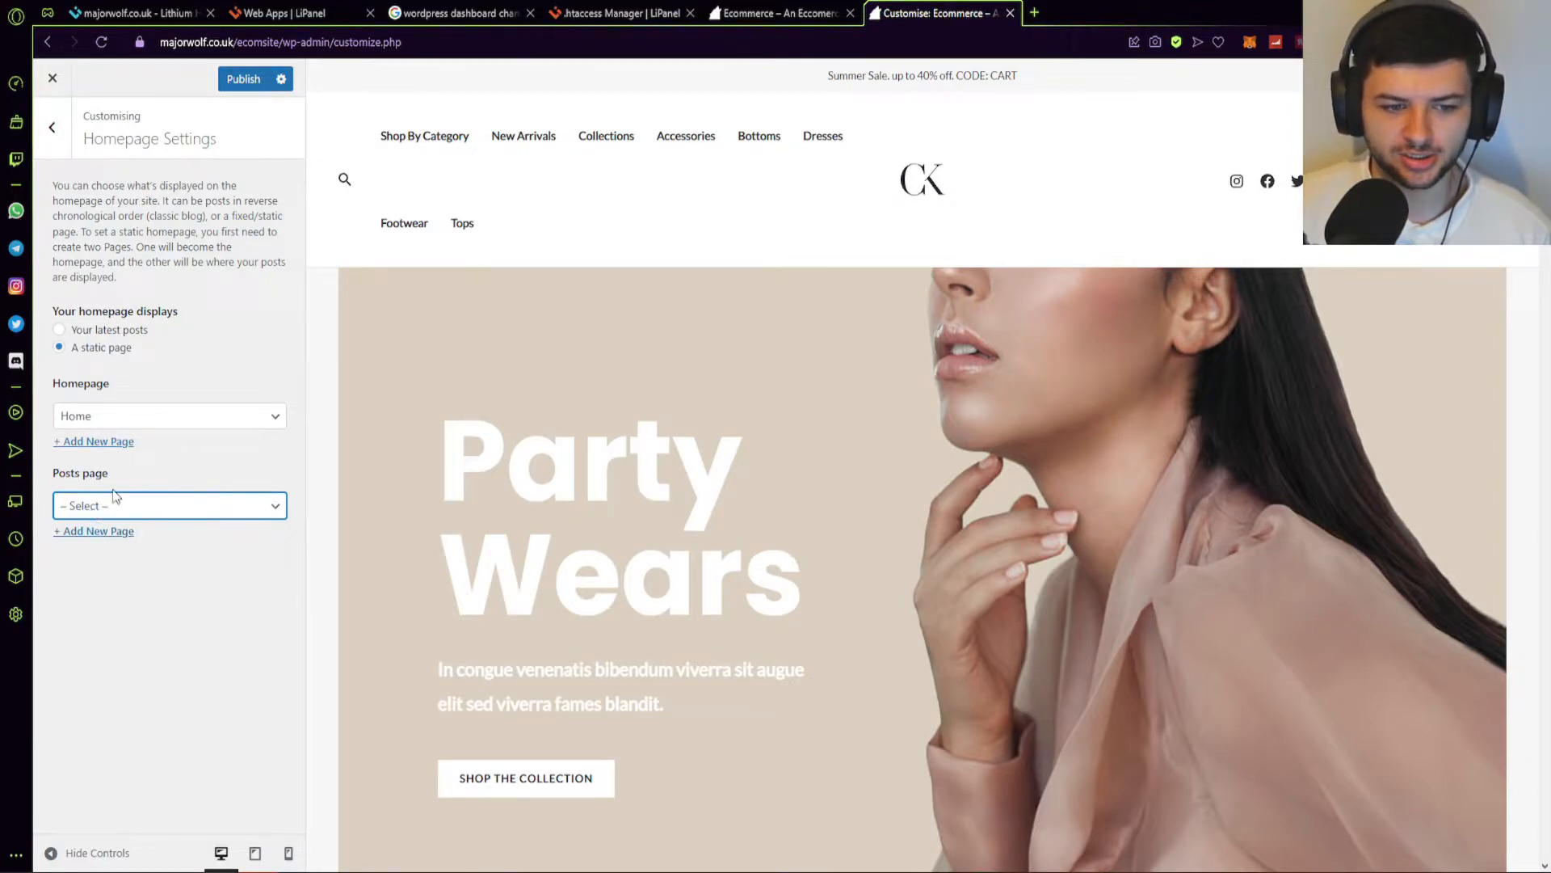
left_click(54, 132)
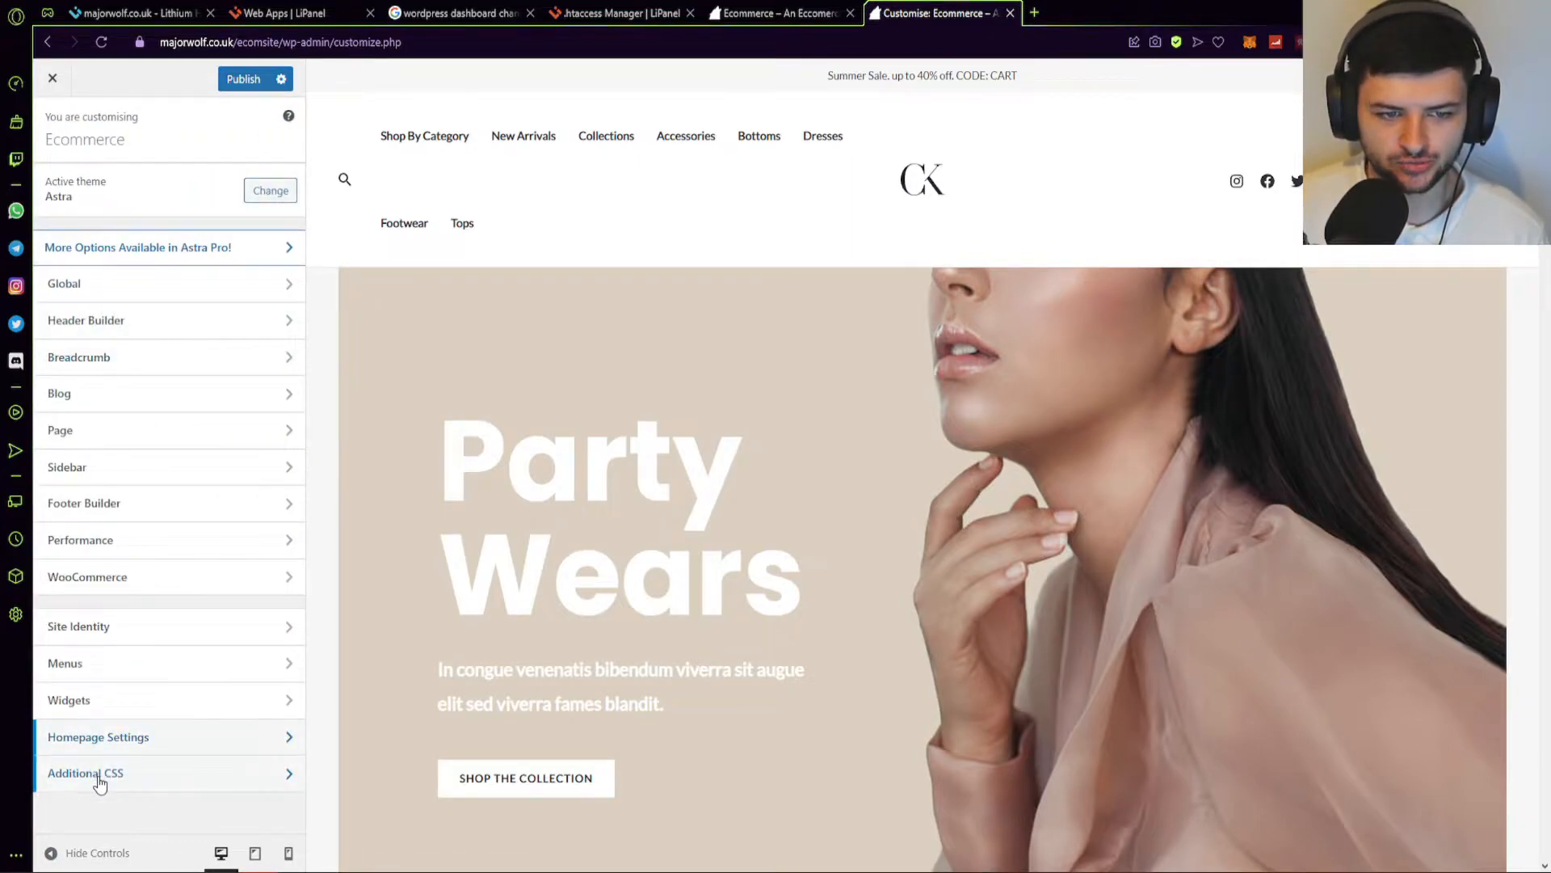
Browse the WooCommerce General, Product Catalogue and Single Product customizer panels.
scroll(825, 477, "down", 2)
scroll(812, 477, "up", 2)
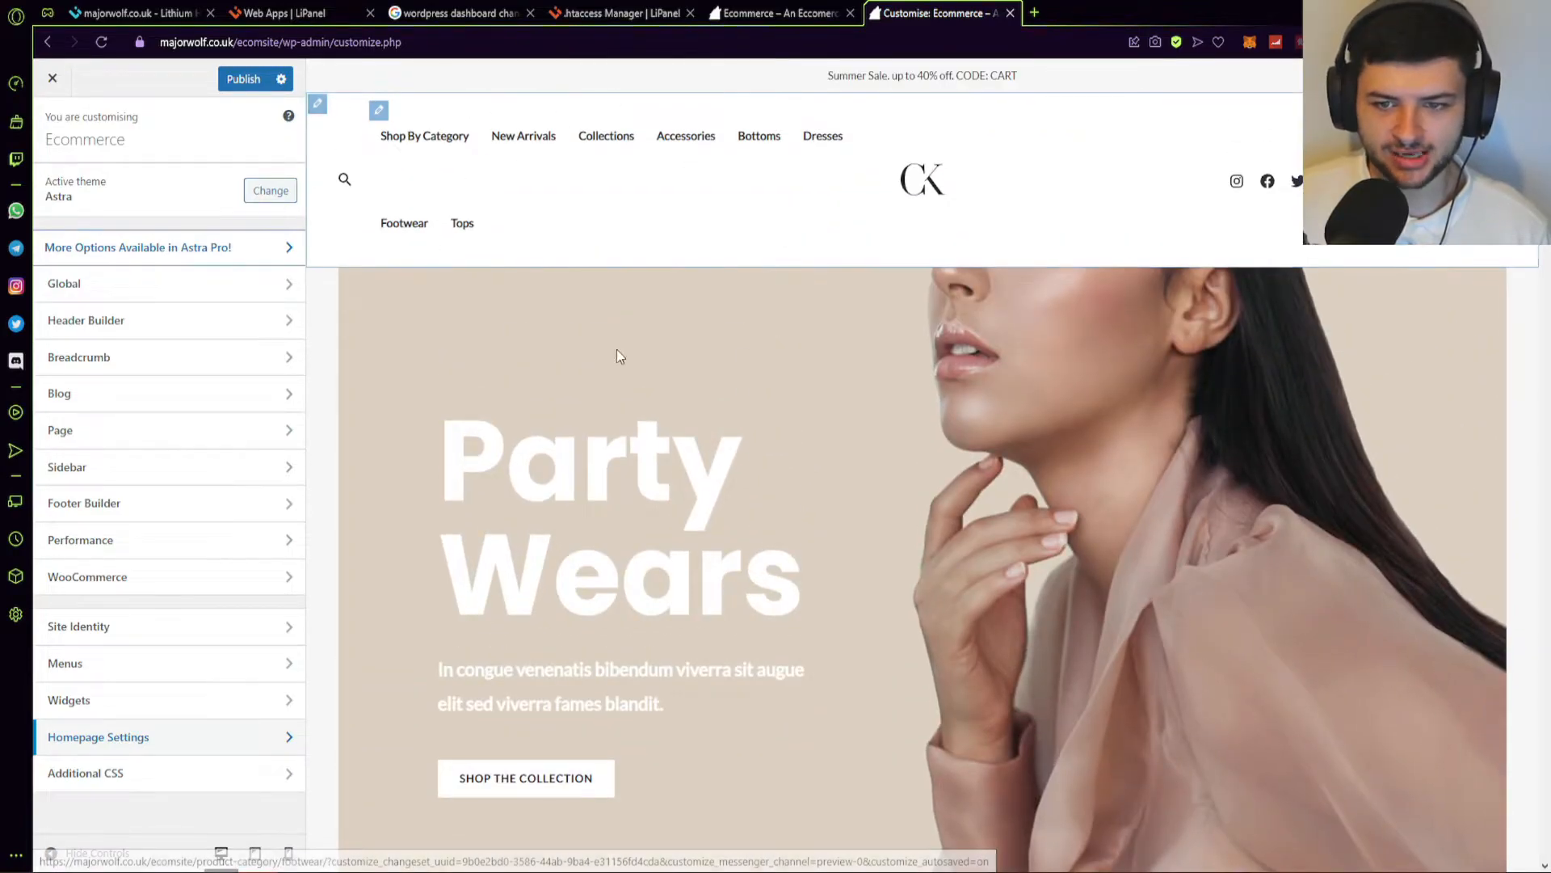
scroll(949, 412, "down", 10)
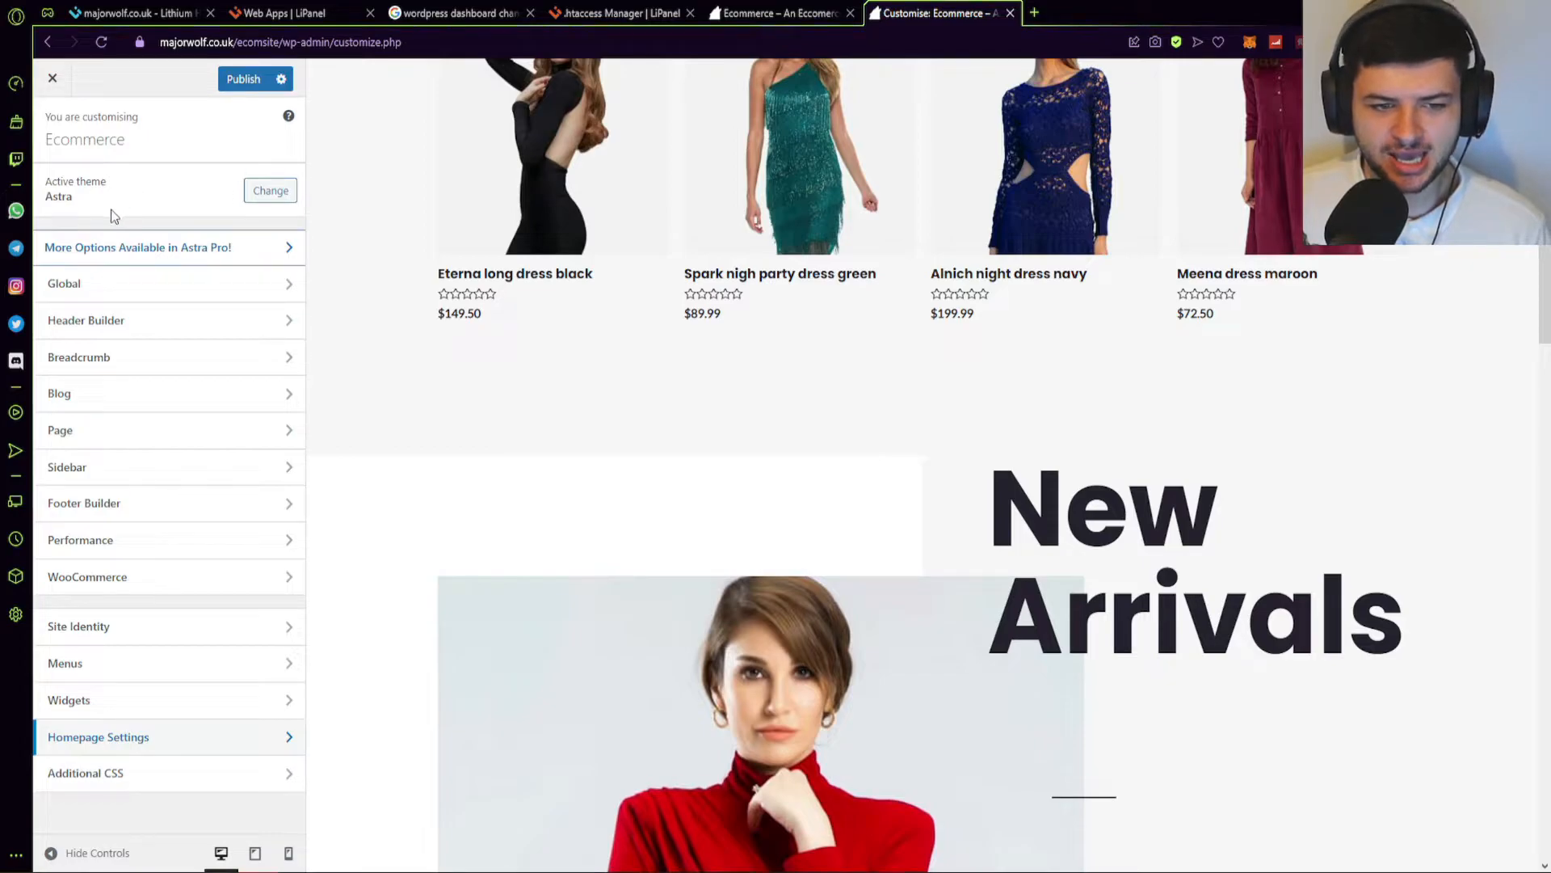
left_click(192, 576)
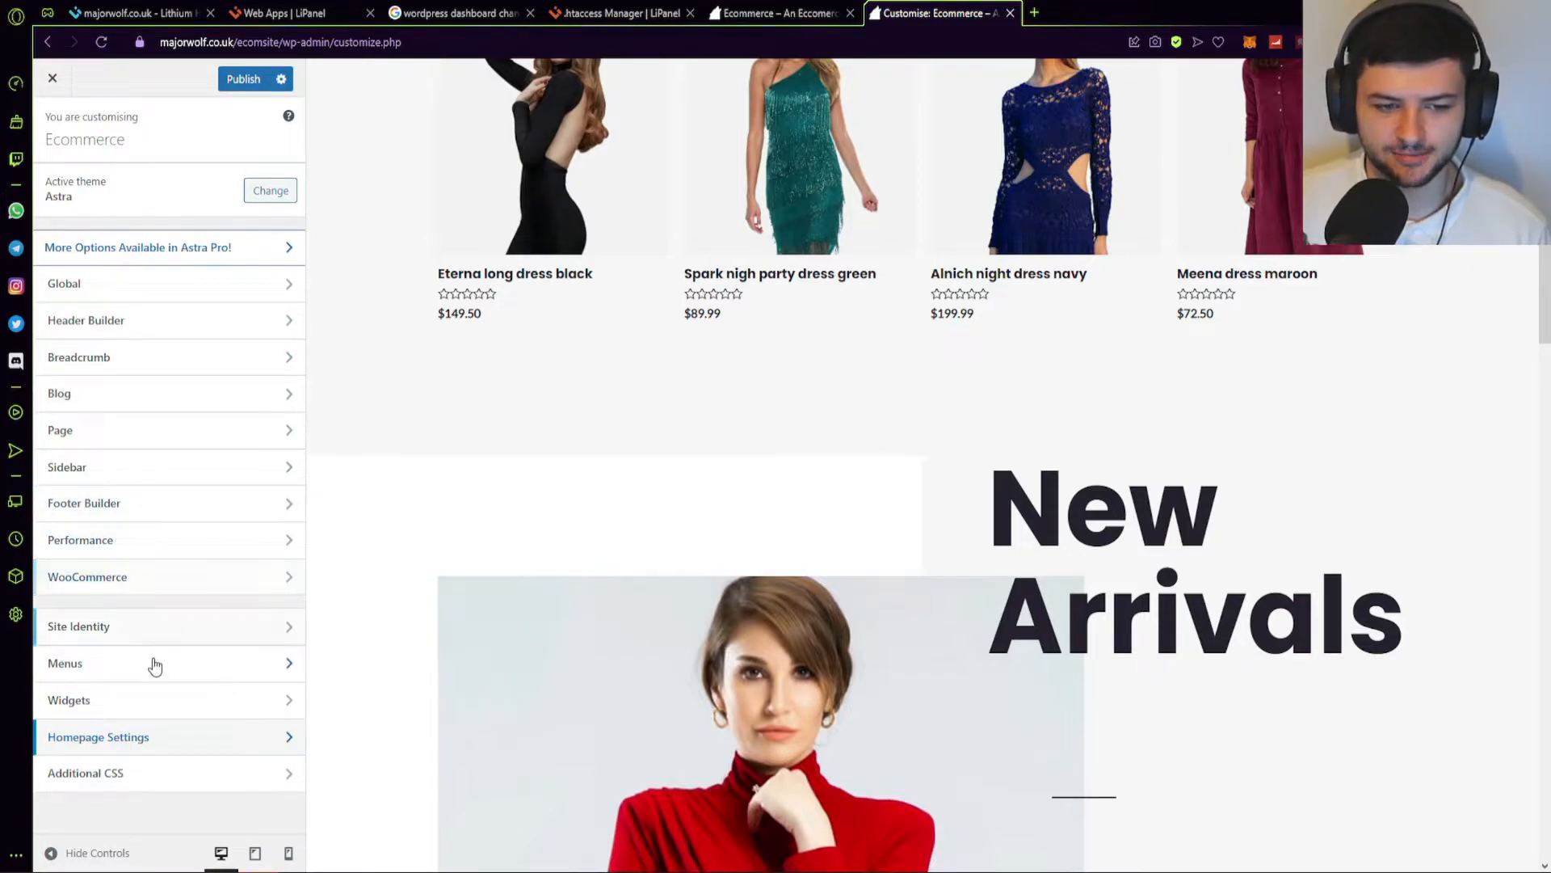
left_click(118, 178)
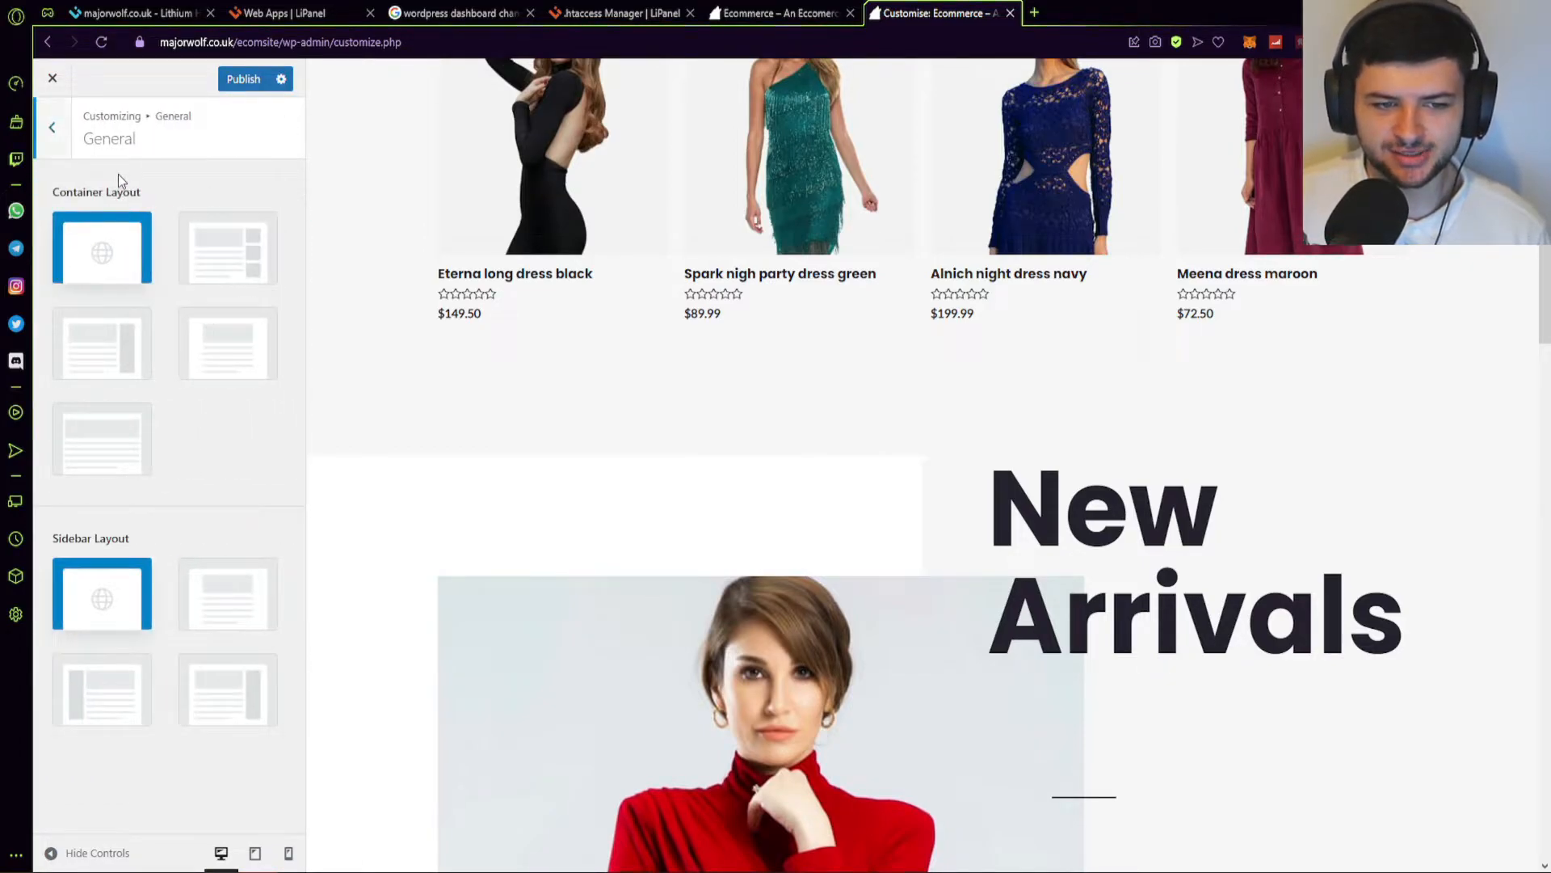
left_click(51, 144)
left_click(113, 214)
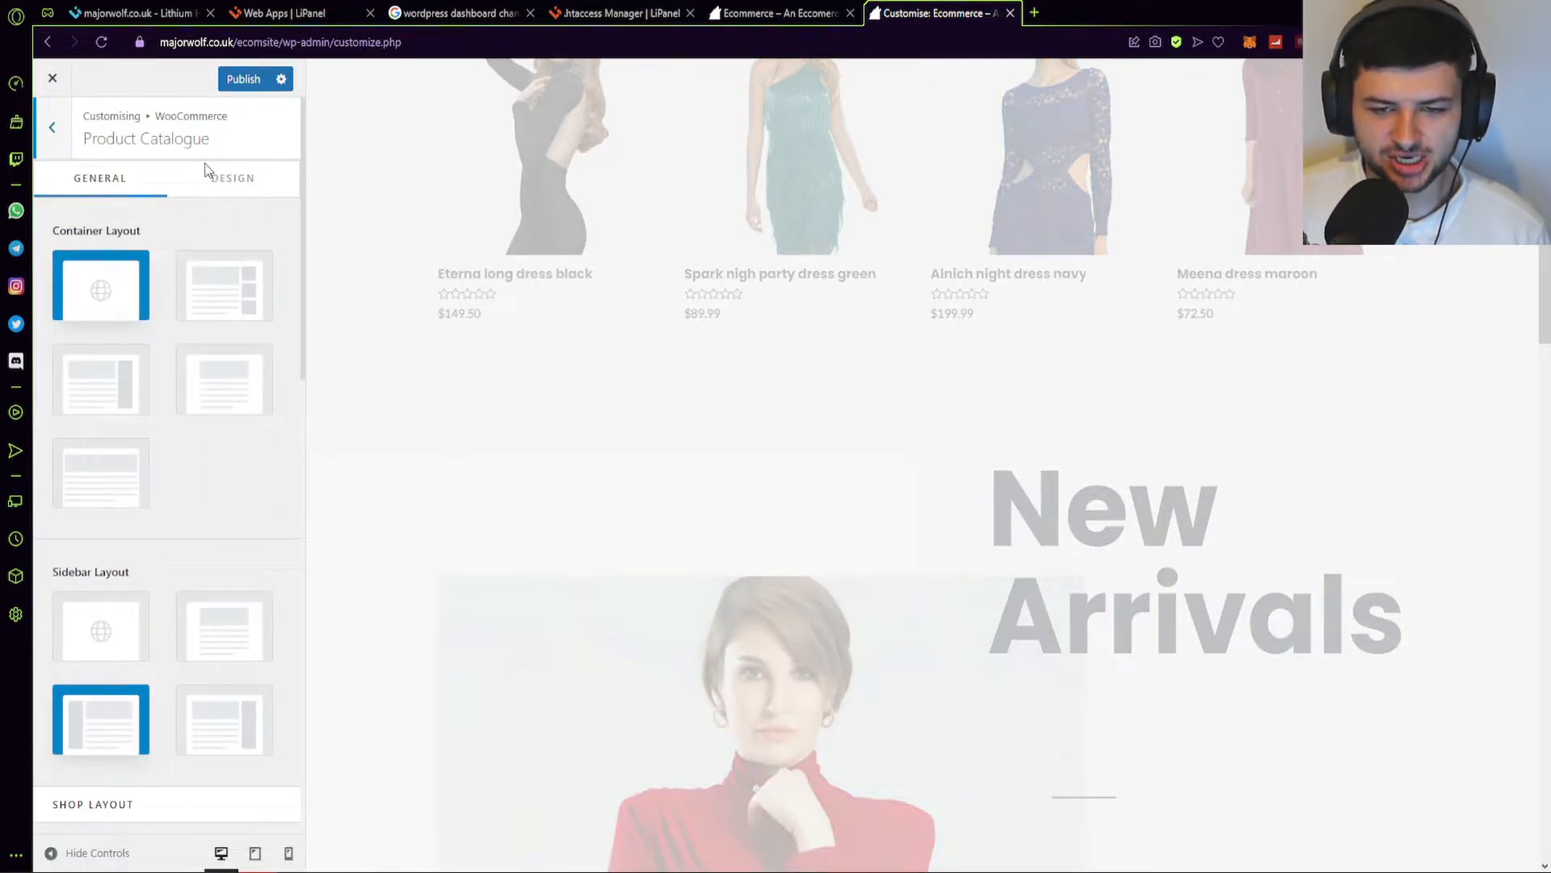
left_click(50, 139)
left_click(108, 250)
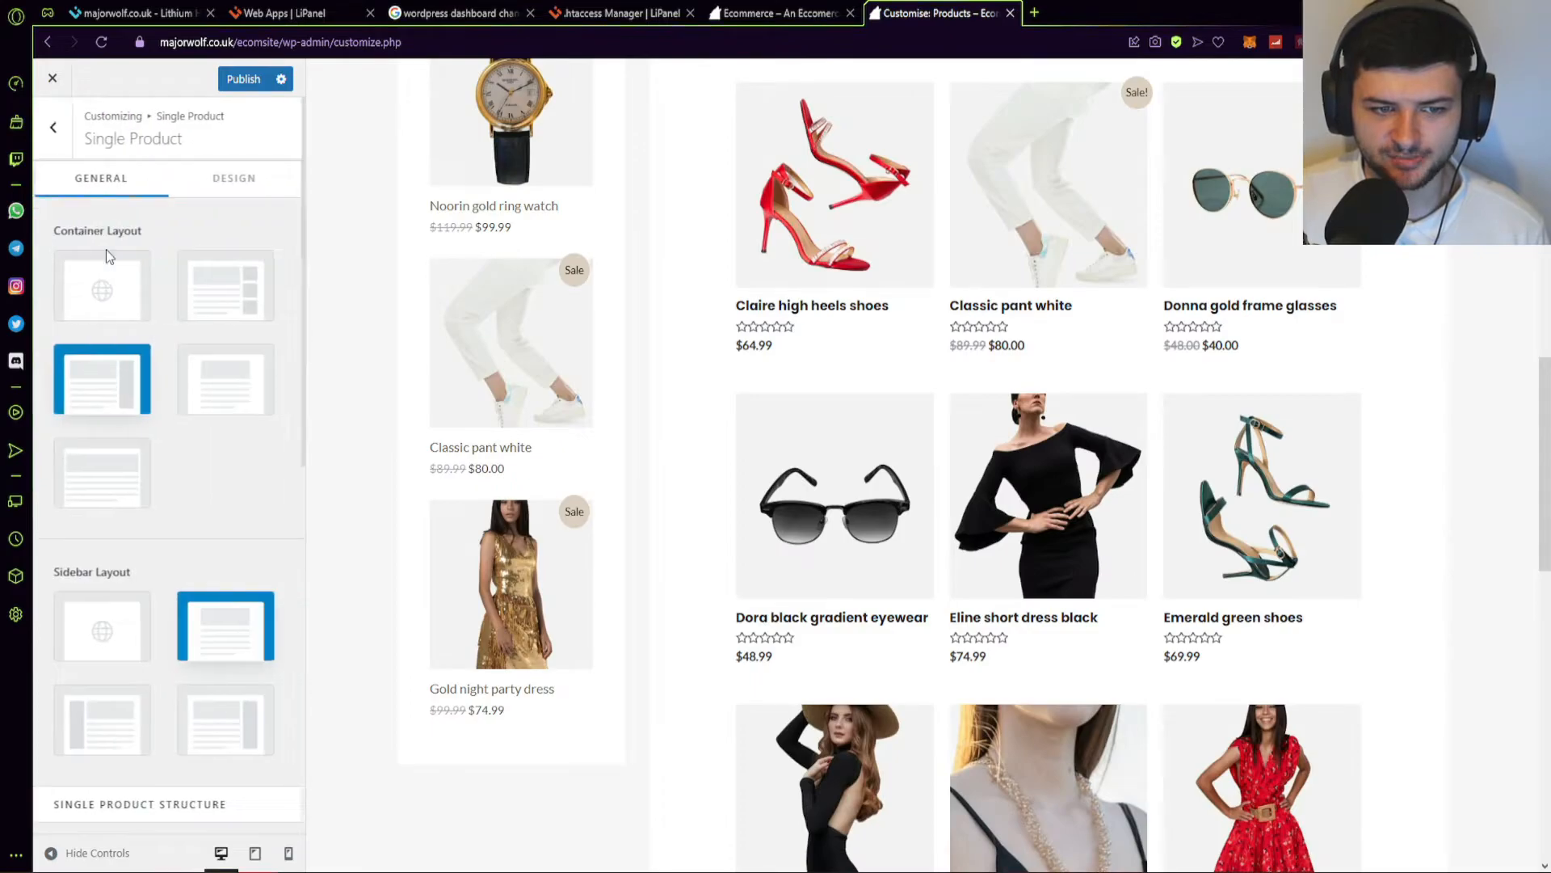
scroll(108, 316, "down", 8)
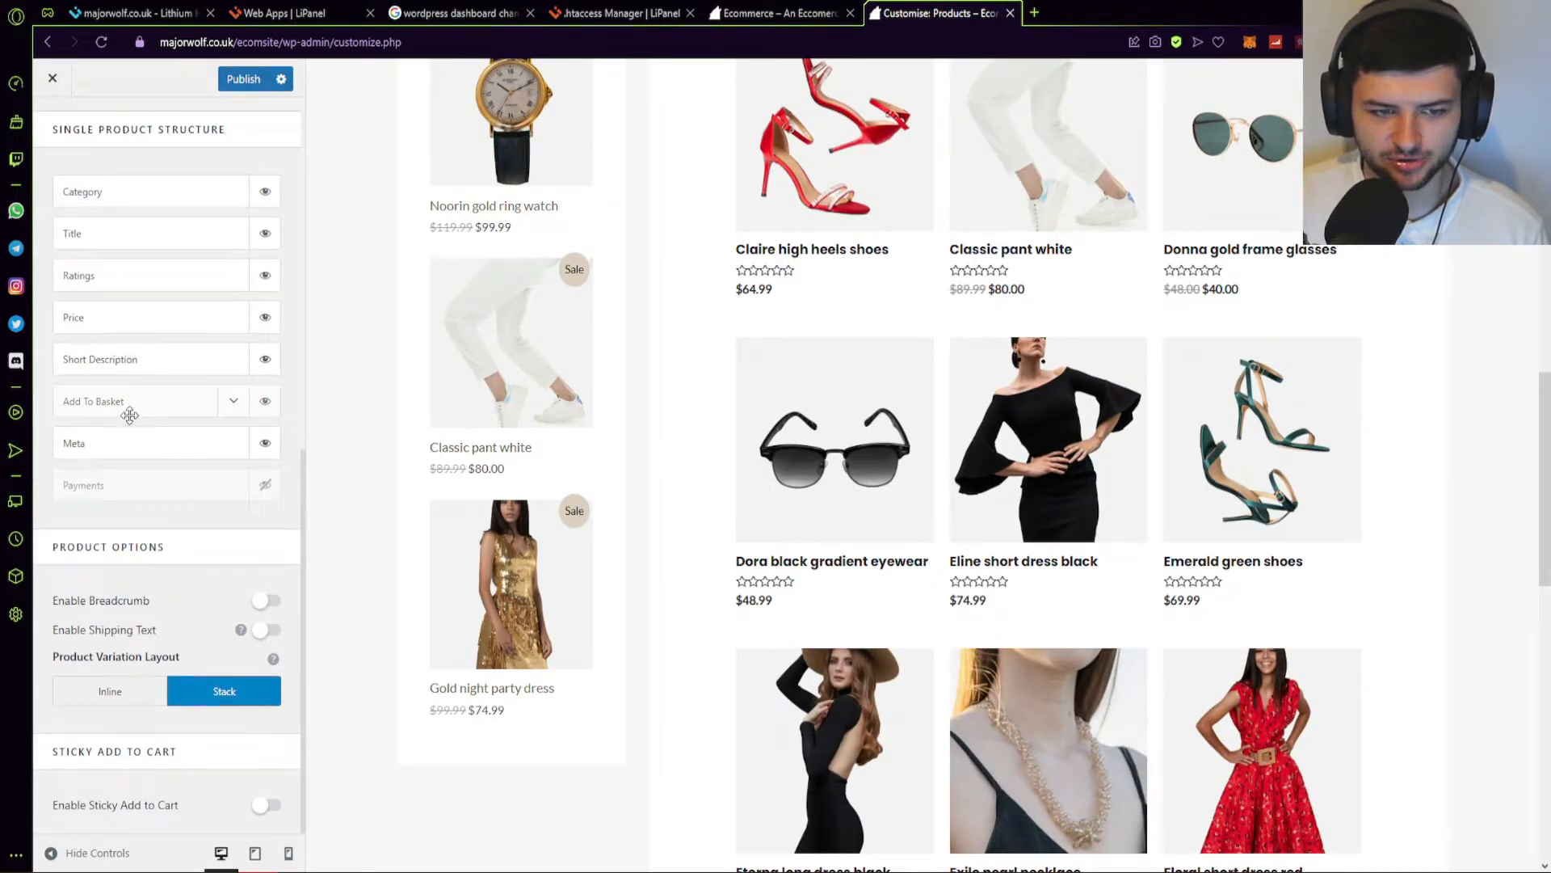
scroll(128, 401, "up", 10)
left_click(47, 137)
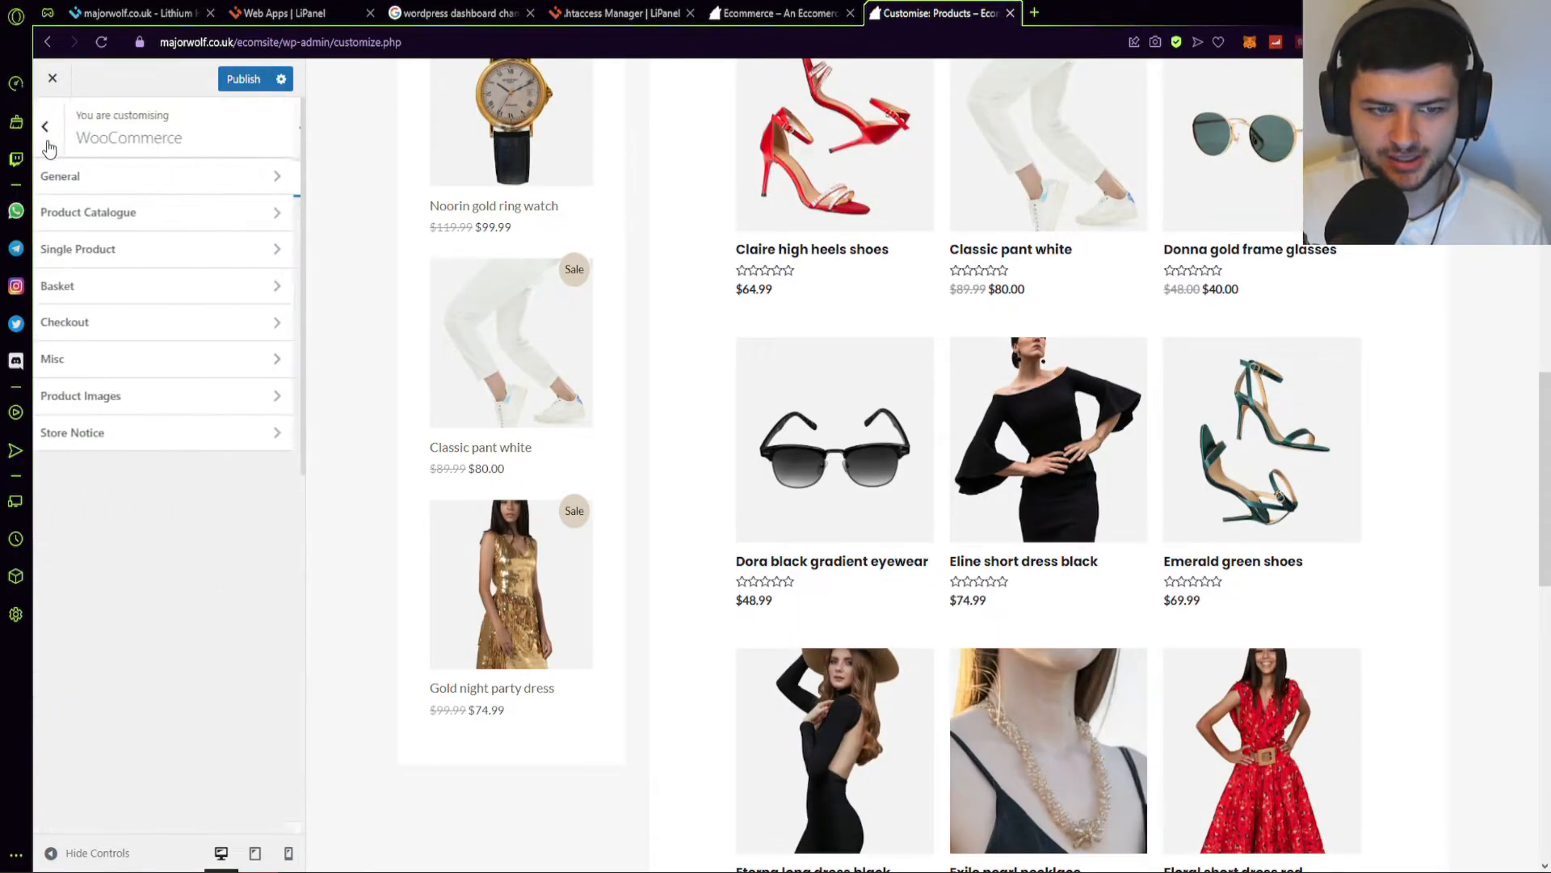
Show the Product Catalogue shop display options: 3 columns, 18 products per page.
left_click(123, 178)
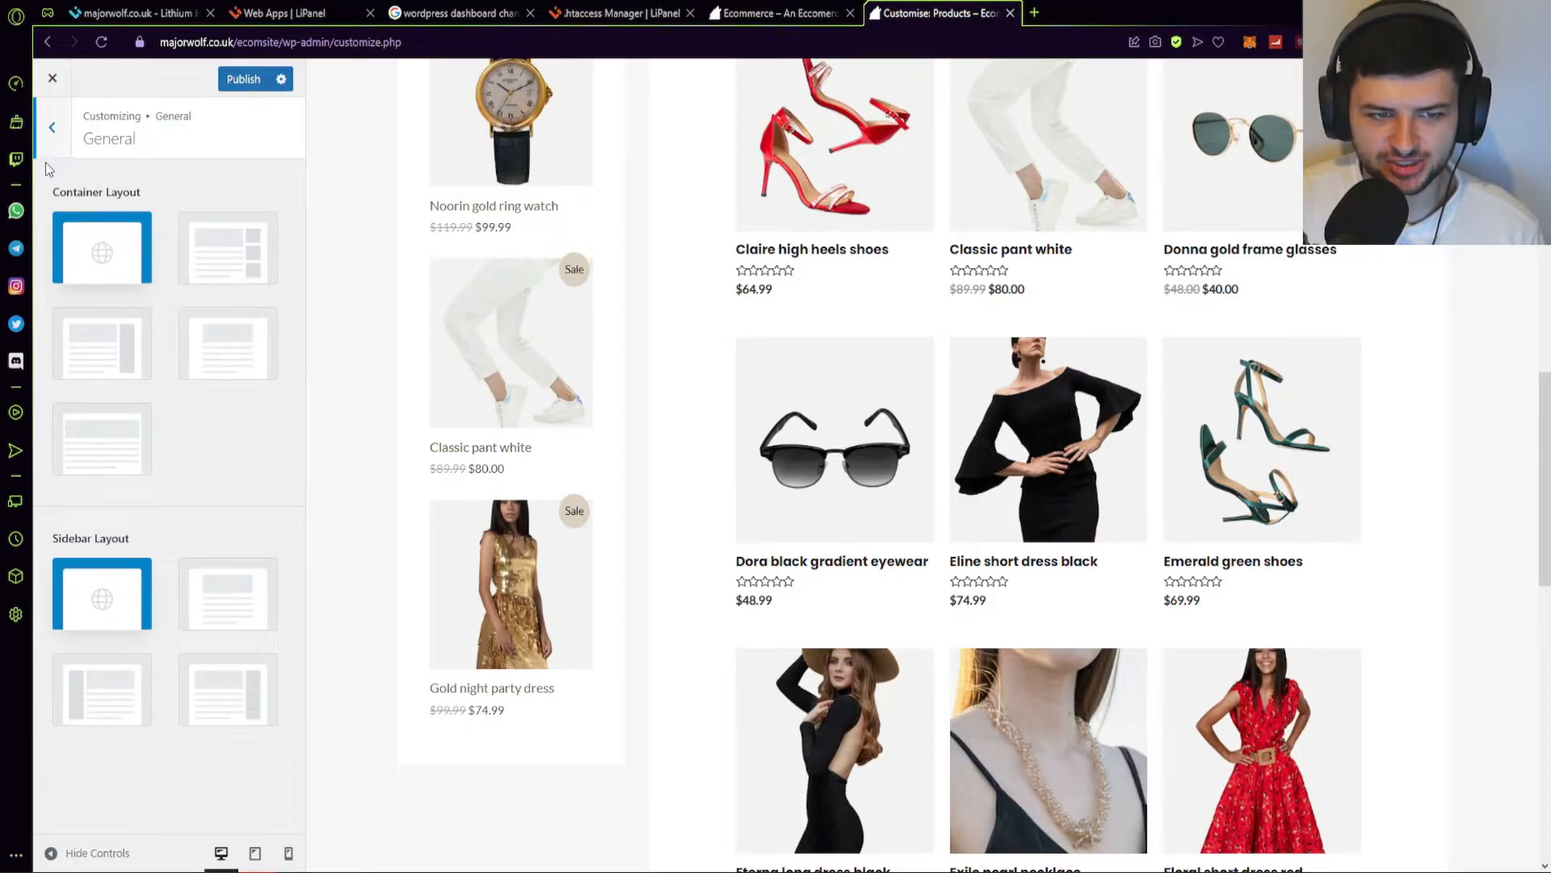
left_click(50, 130)
left_click(107, 211)
scroll(136, 327, "down", 6)
scroll(149, 347, "down", 8)
scroll(624, 541, "up", 10)
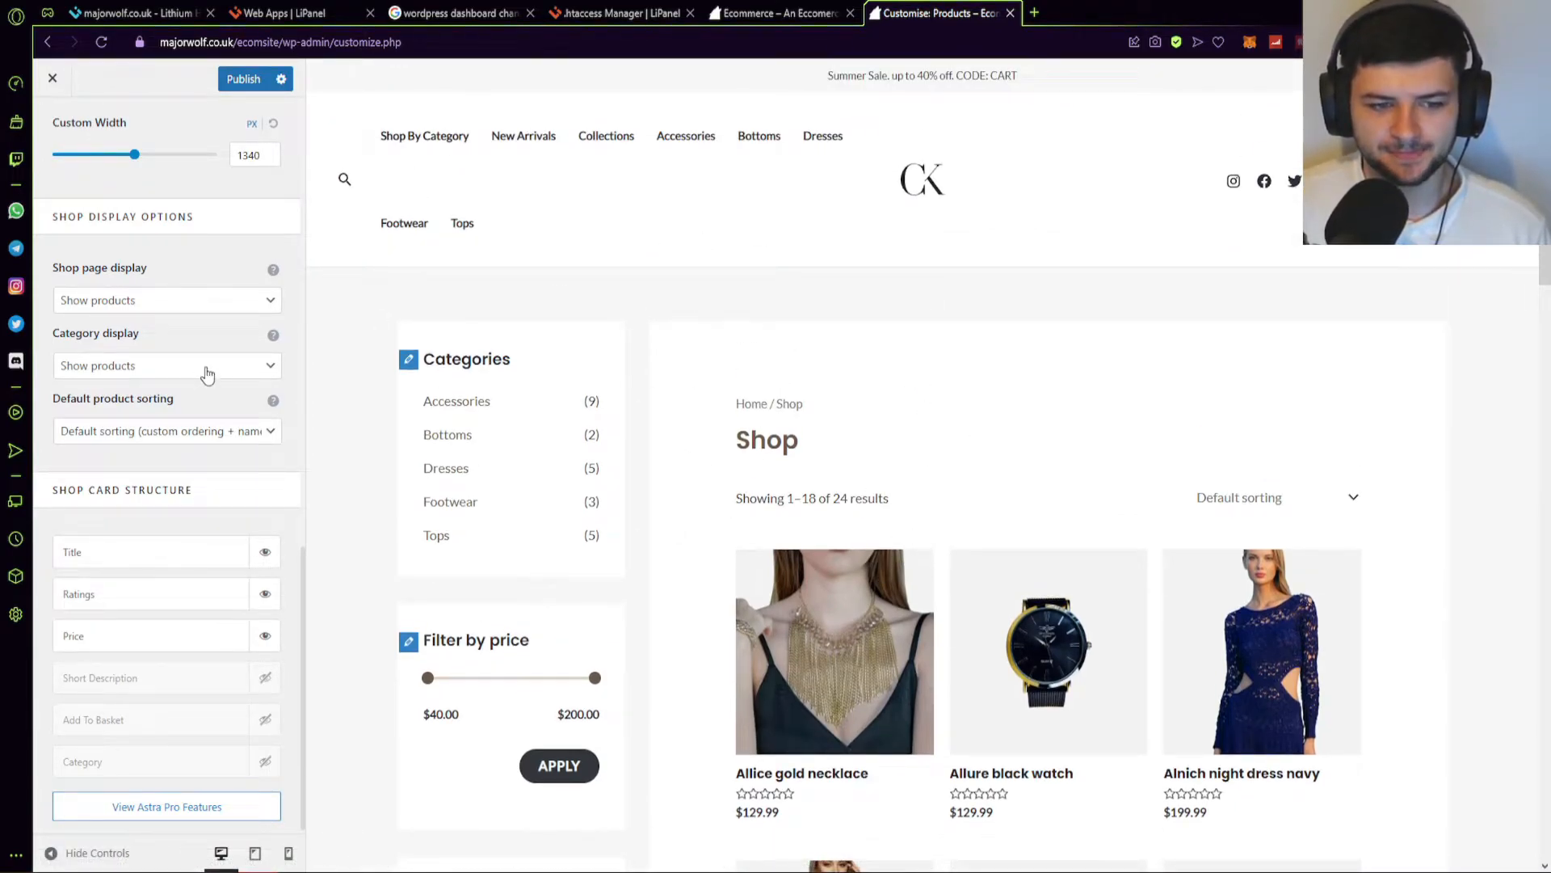
Keep the shop page displaying products and review its category display setting.
scroll(186, 355, "down", 1)
left_click(136, 297)
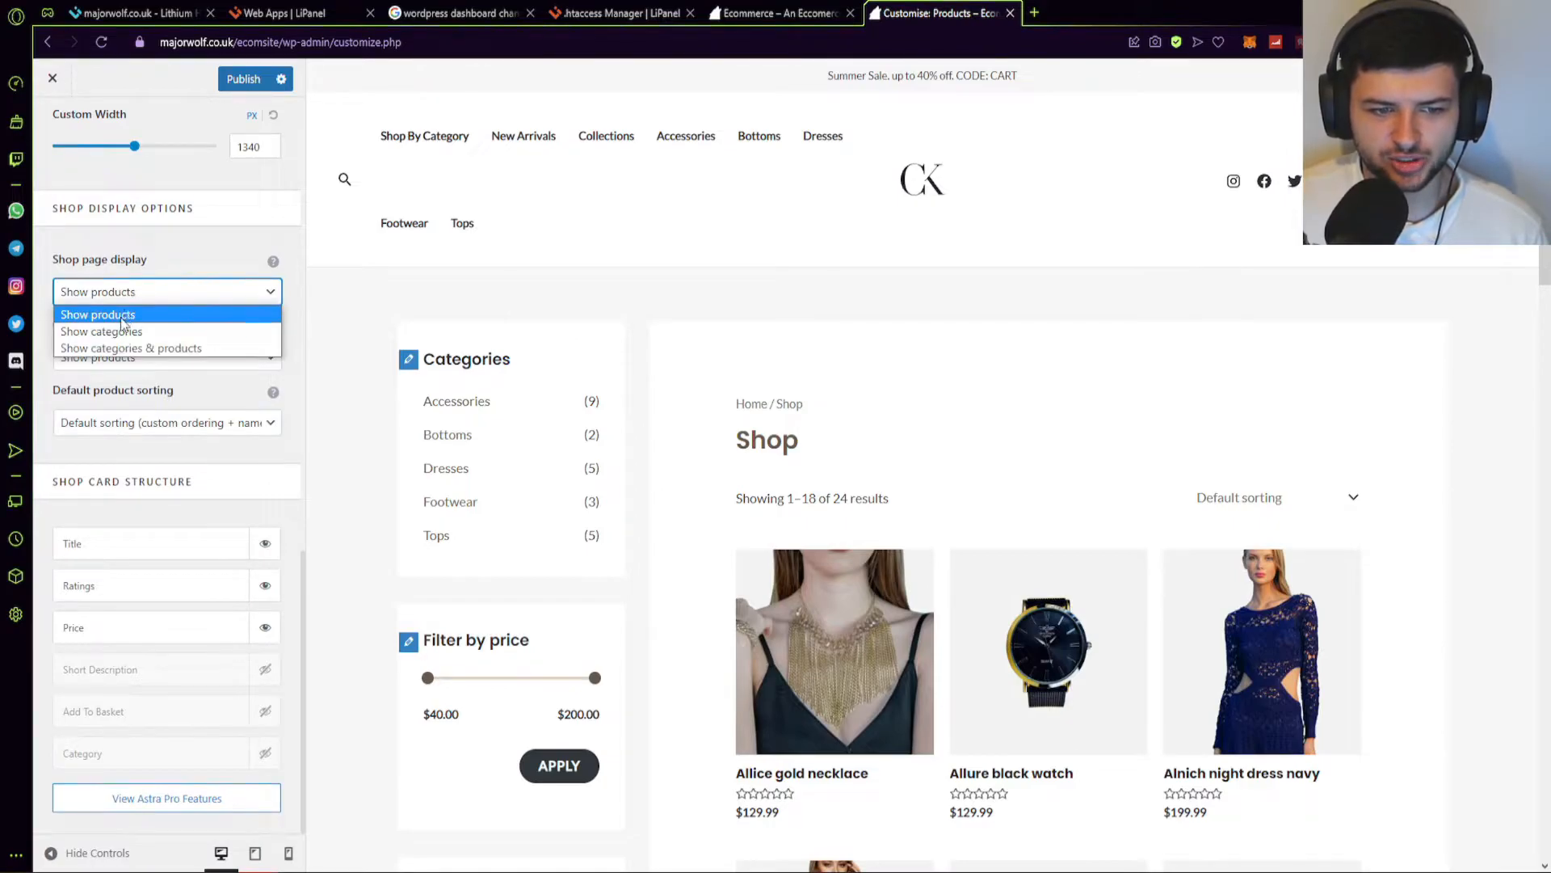
left_click(121, 313)
left_click(121, 333)
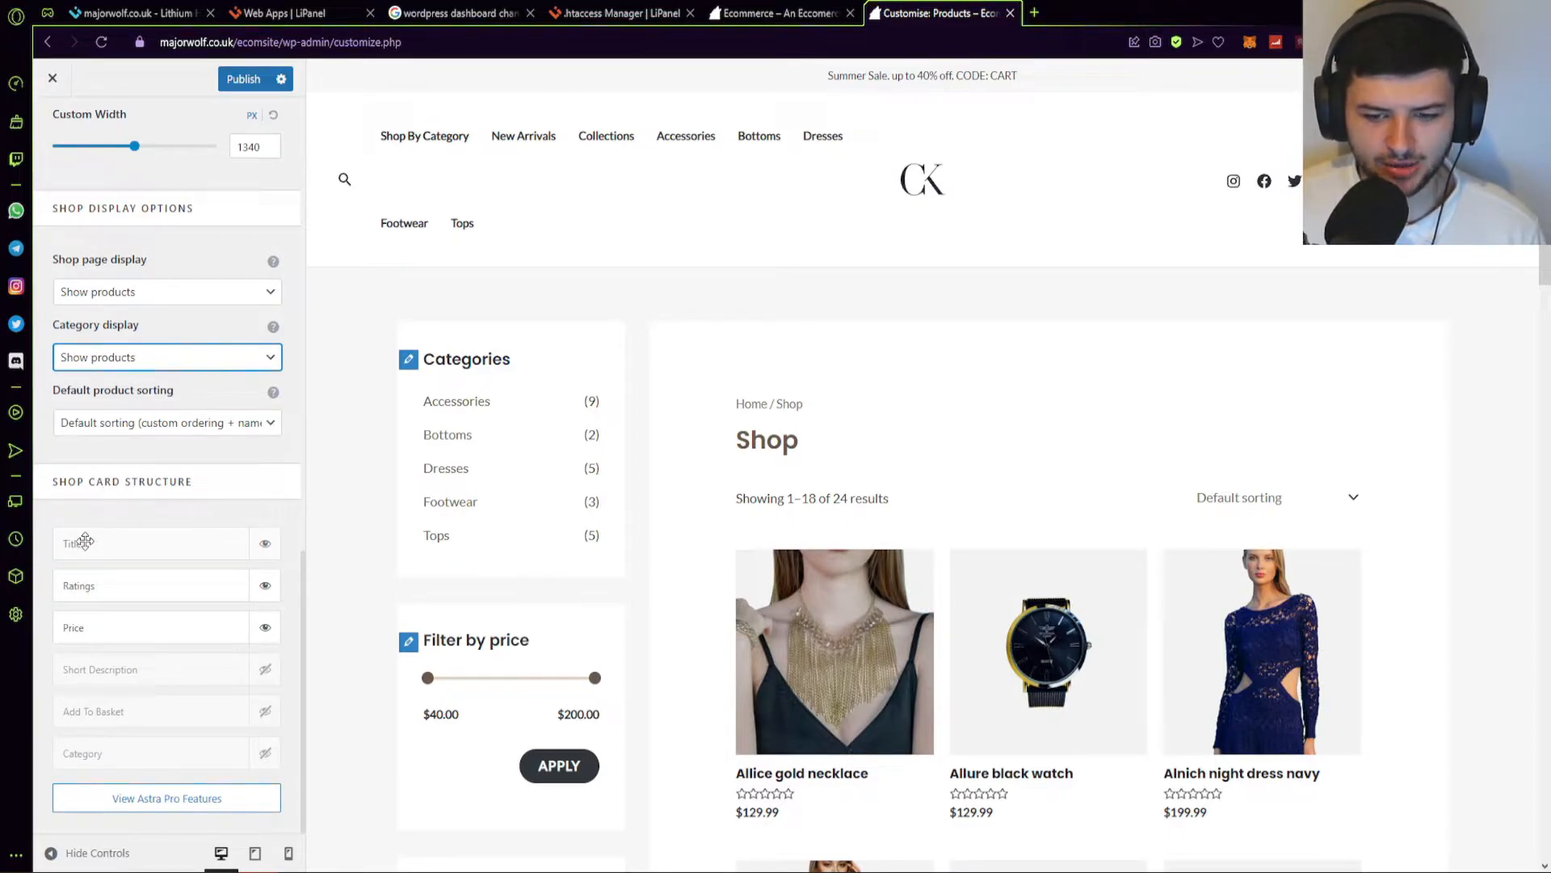
Try hiding product titles and showing short descriptions on shop cards, then revert both.
scroll(752, 420, "down", 3)
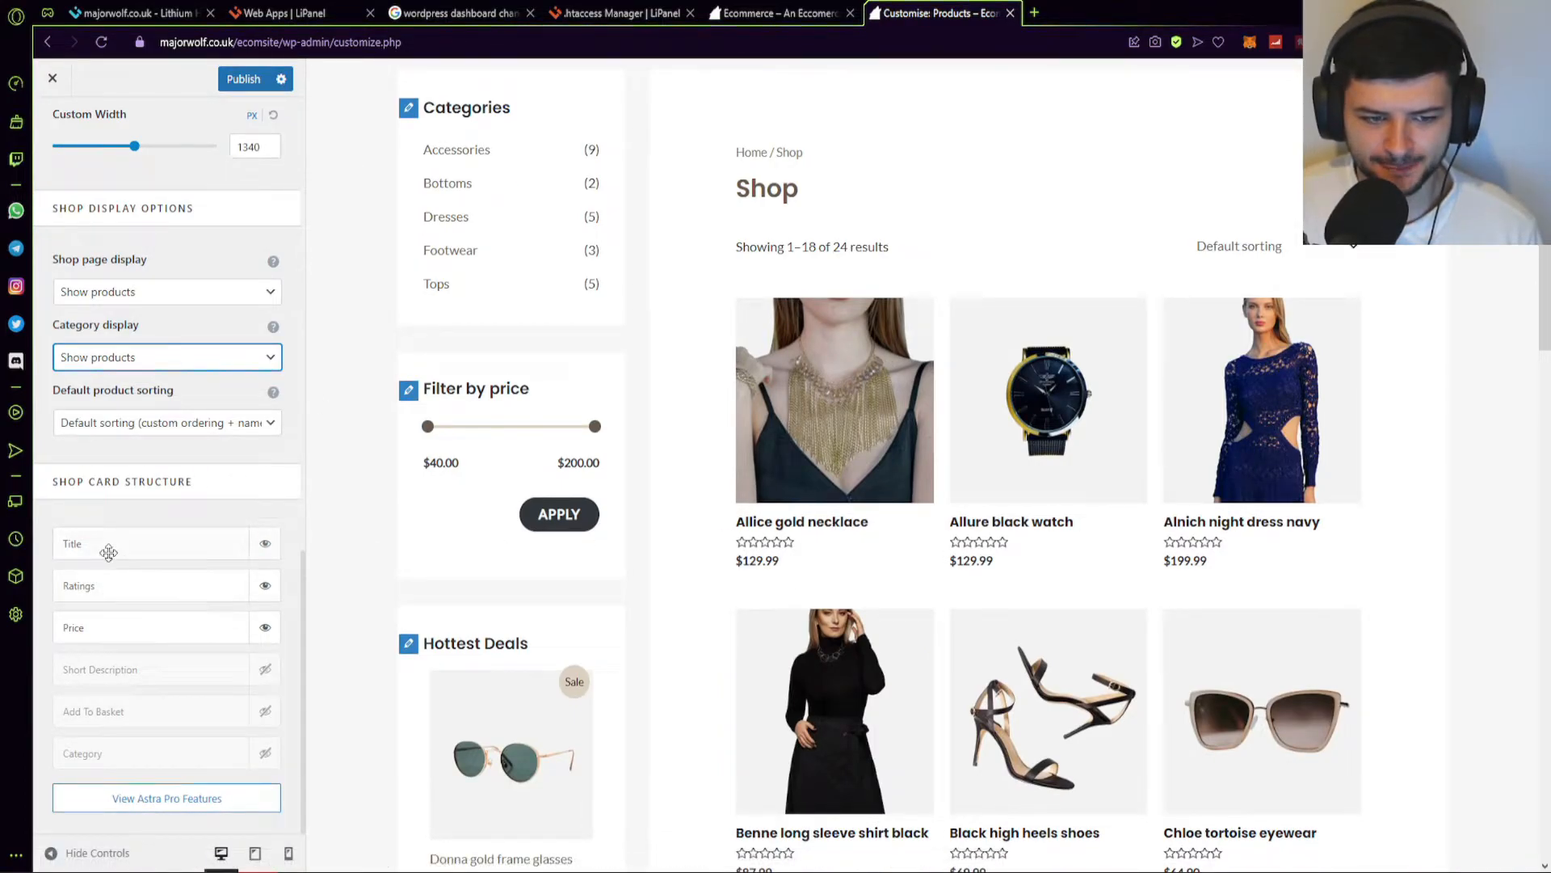
left_click(263, 545)
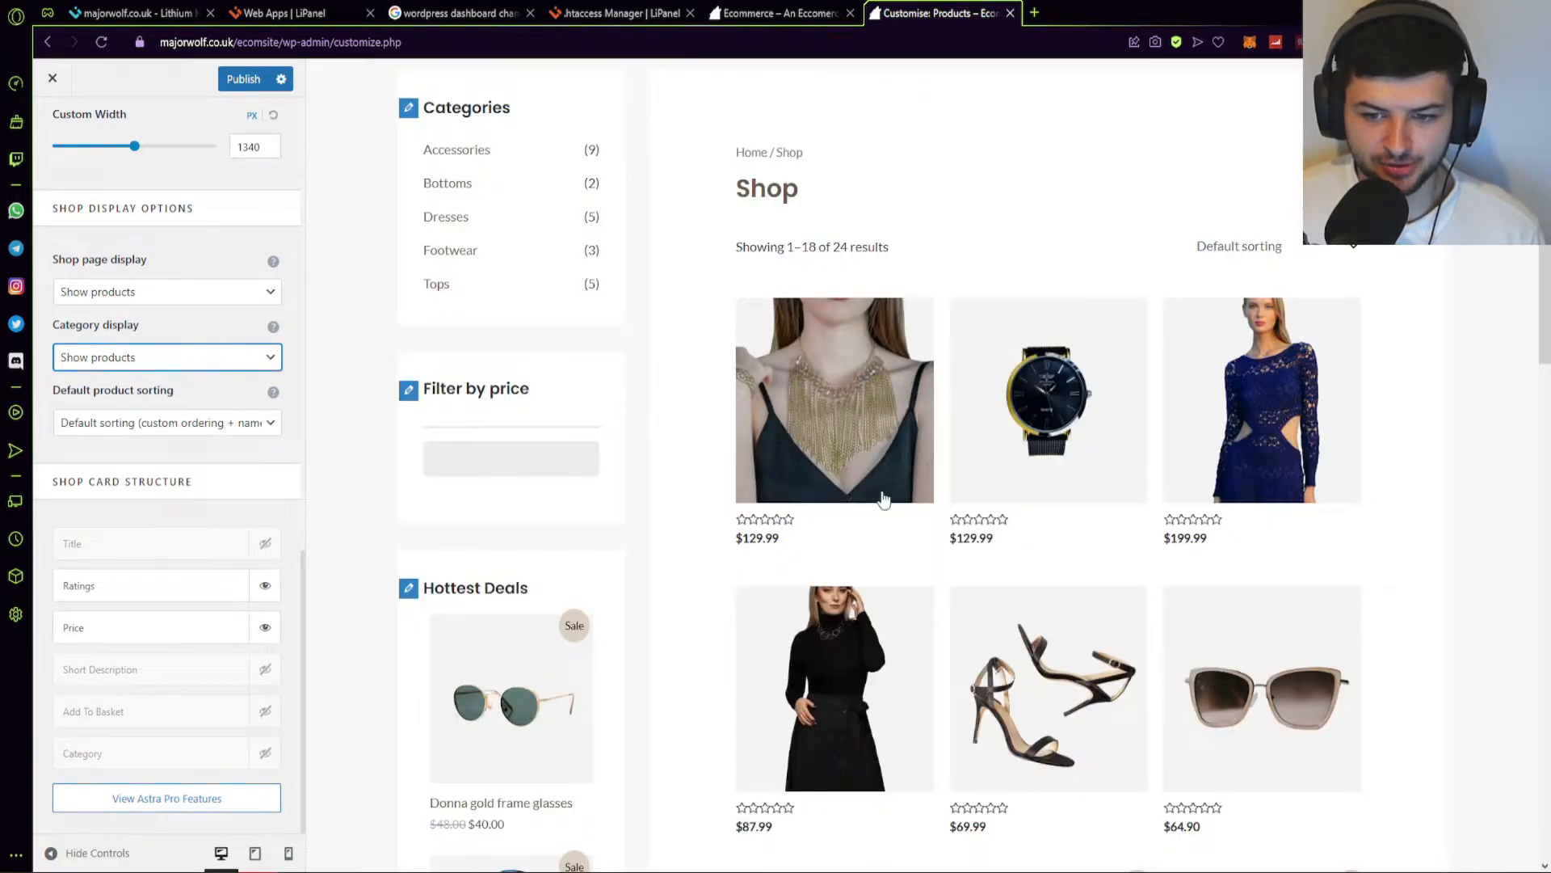
left_click(265, 543)
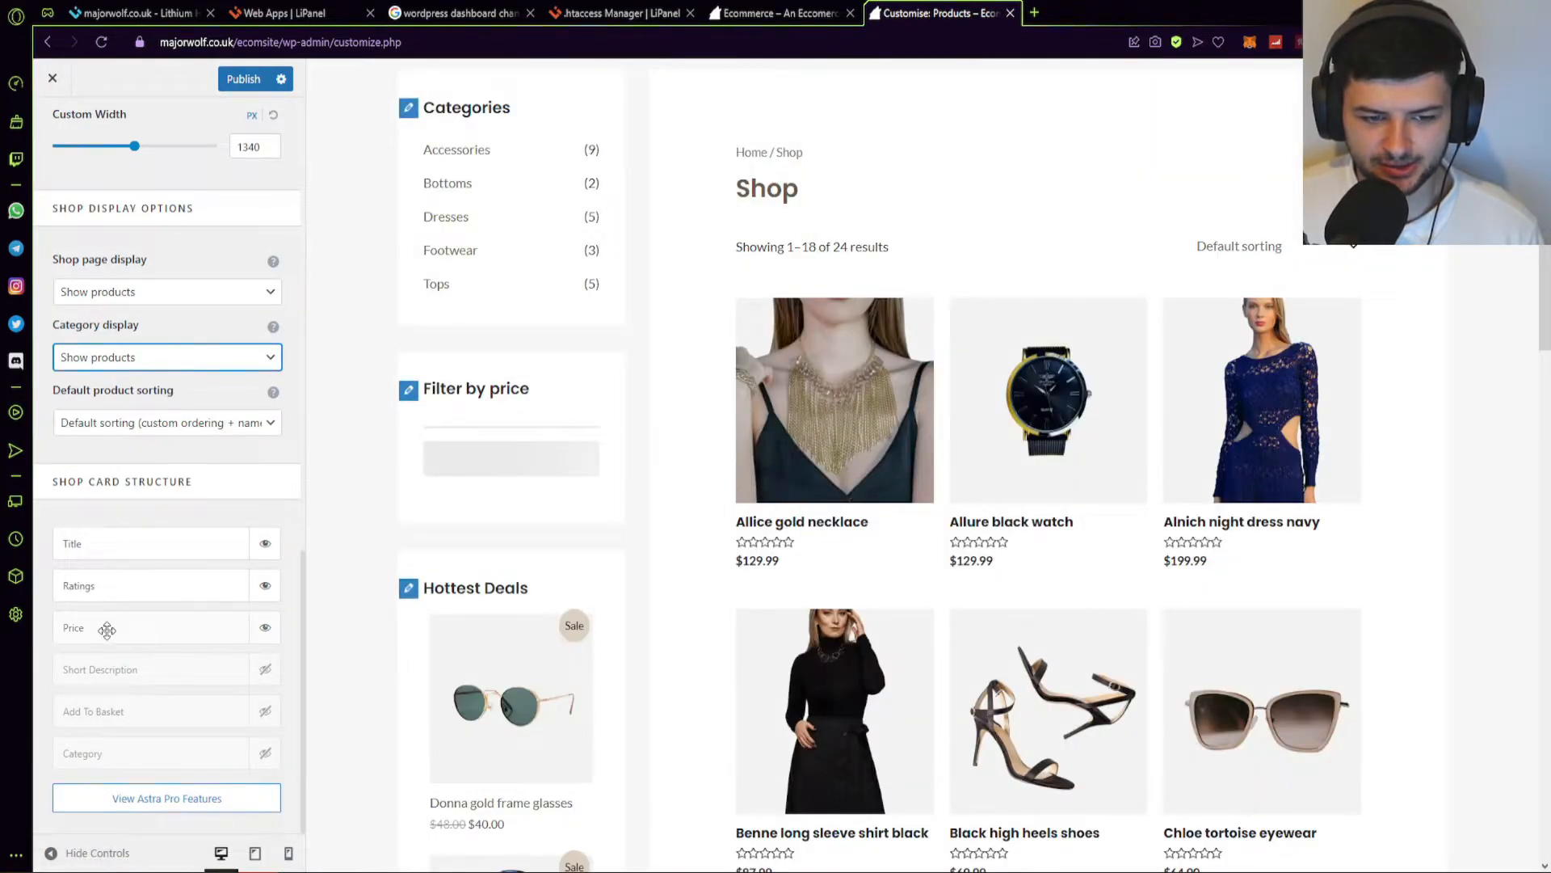
left_click(260, 673)
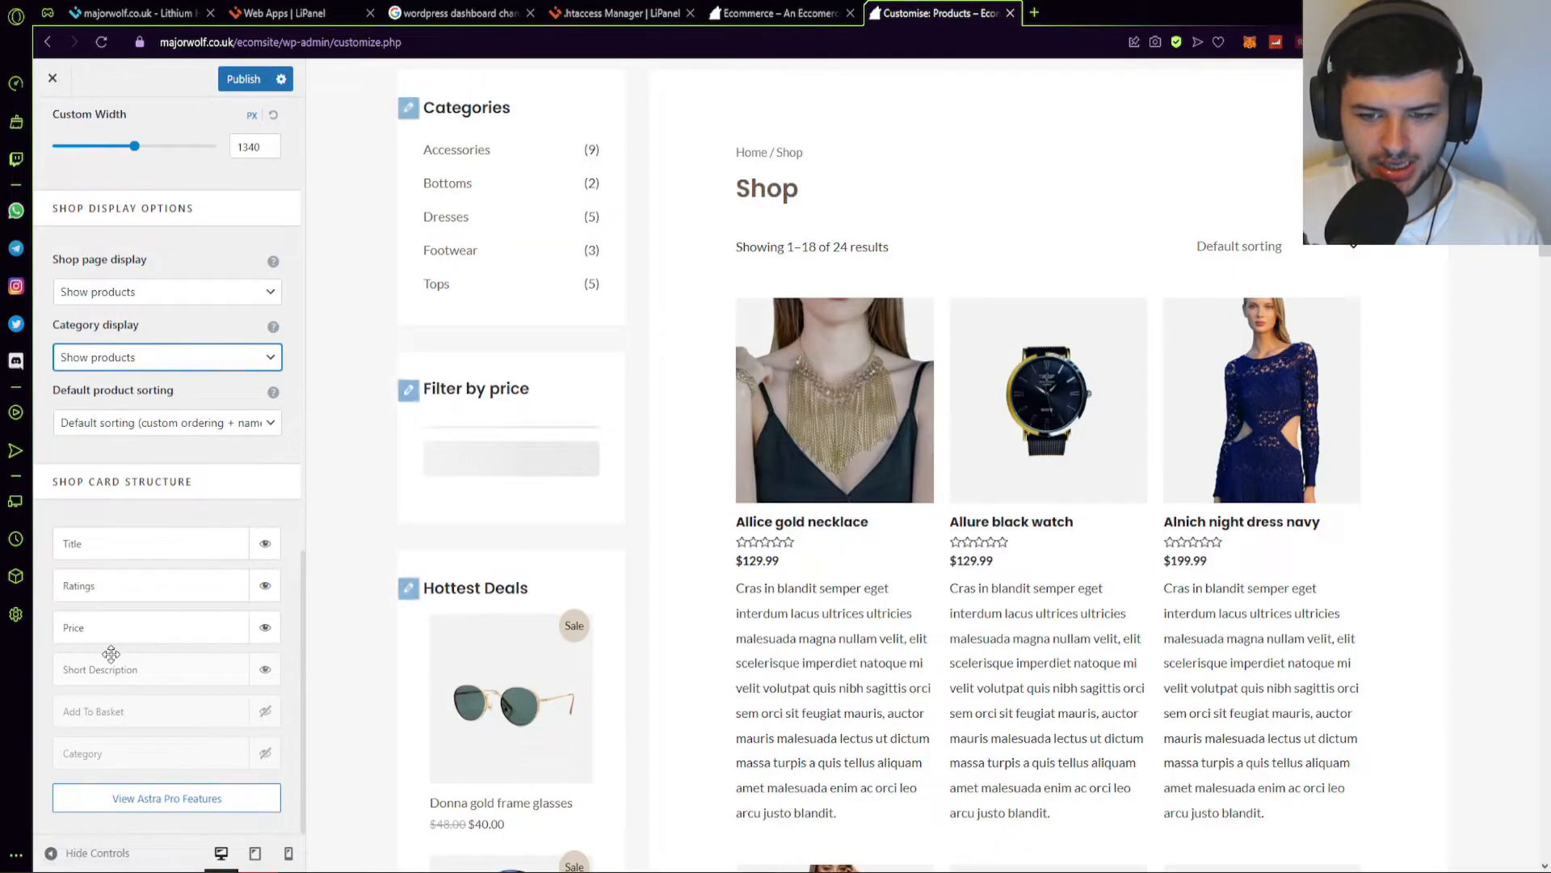
left_click(264, 670)
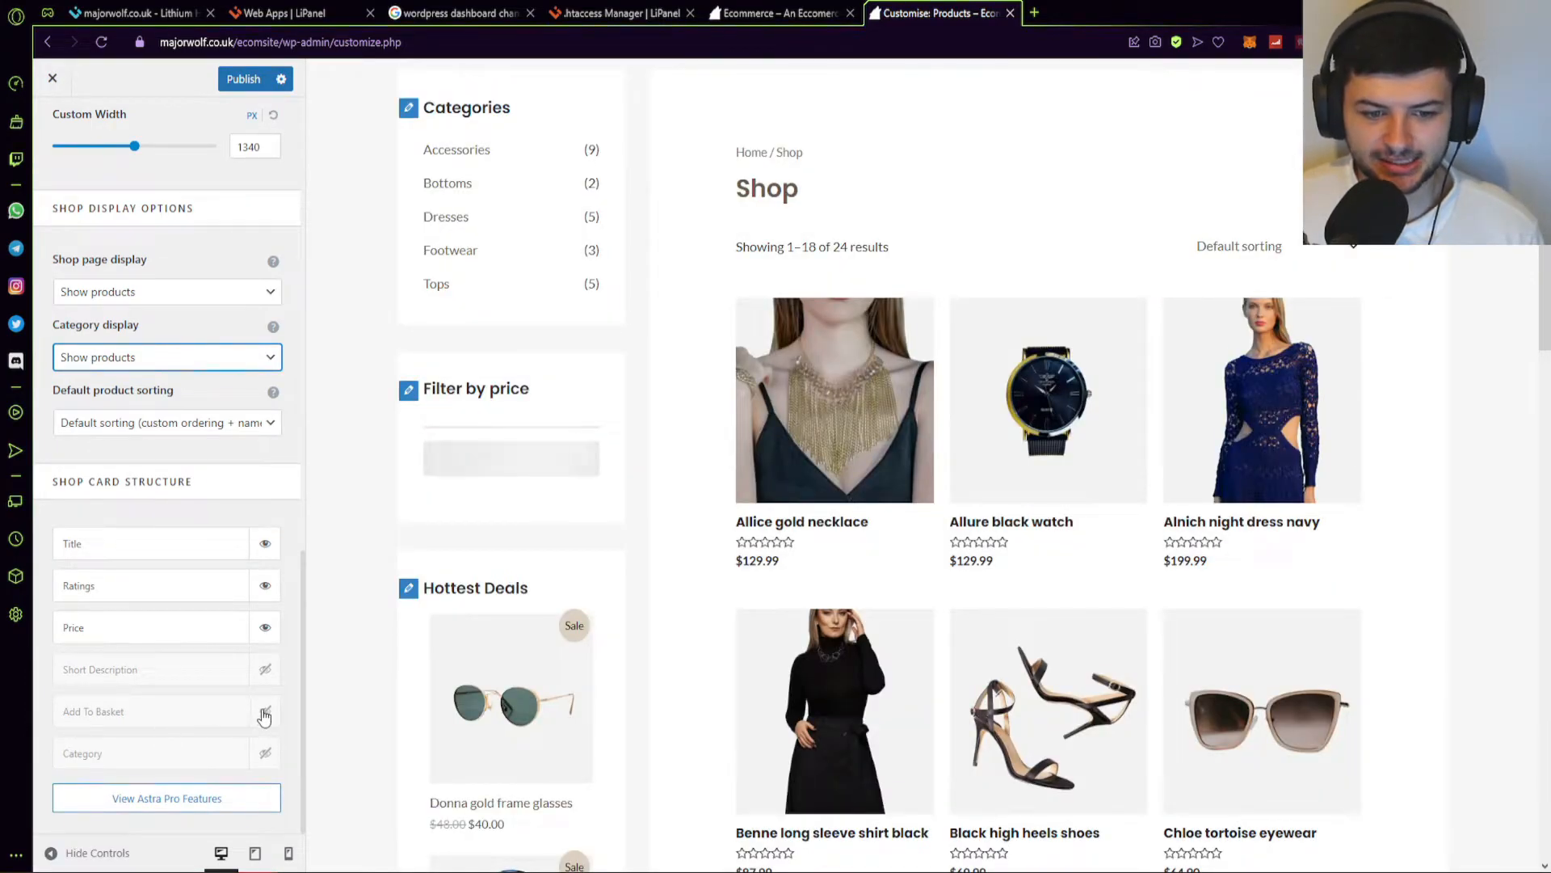
Toggle Add To Basket on the shop cards, leaving title, ratings and price.
right_click(619, 256)
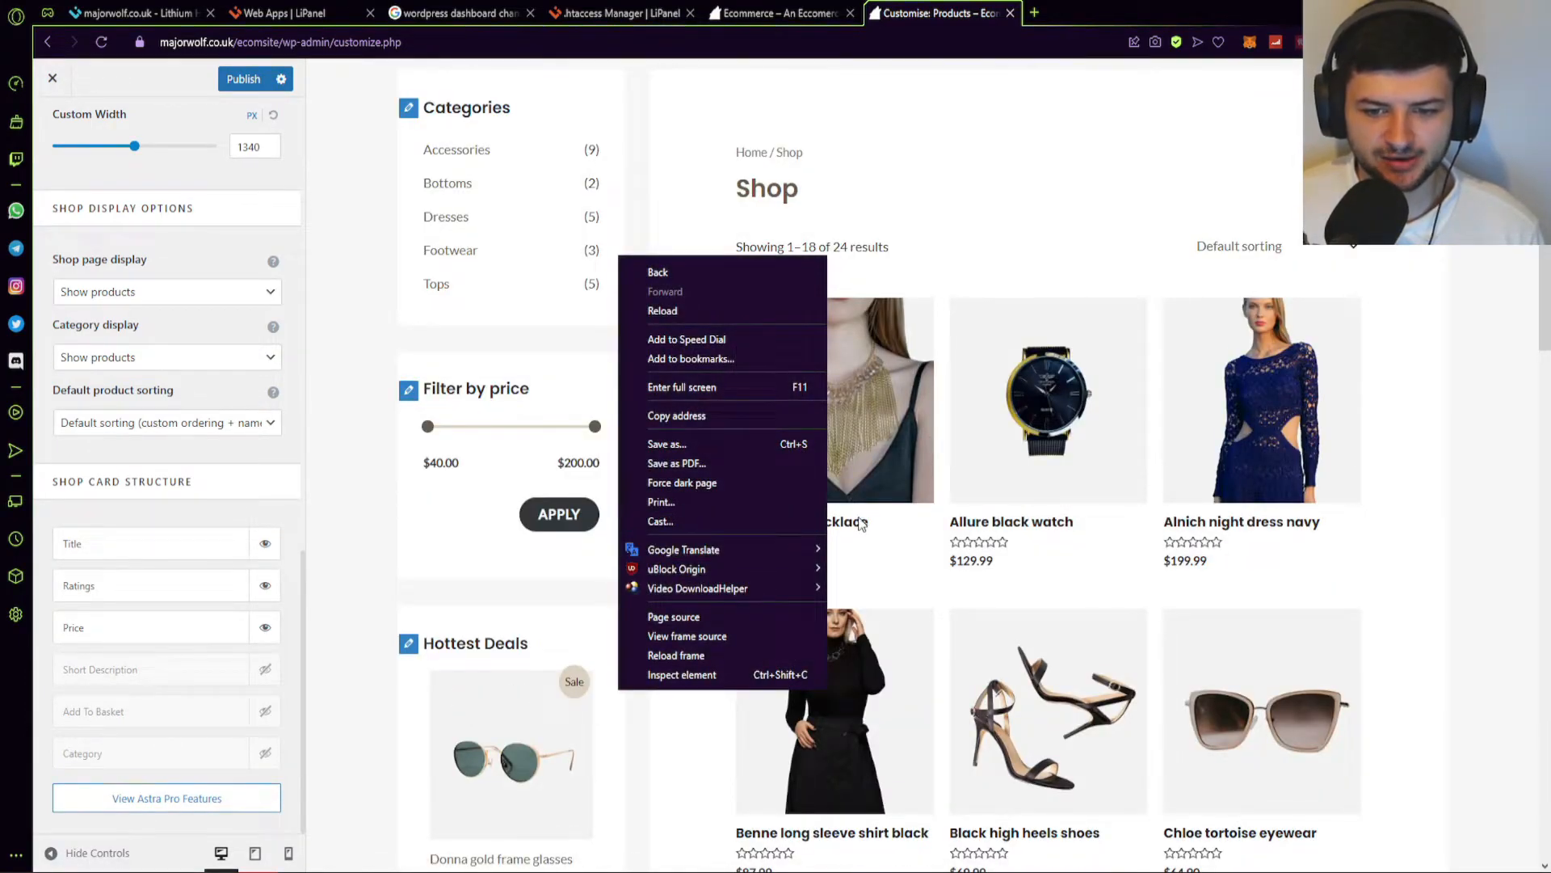
left_click(927, 185)
scroll(262, 716, "up", 1)
scroll(284, 714, "down", 1)
scroll(242, 759, "up", 1)
scroll(270, 734, "down", 1)
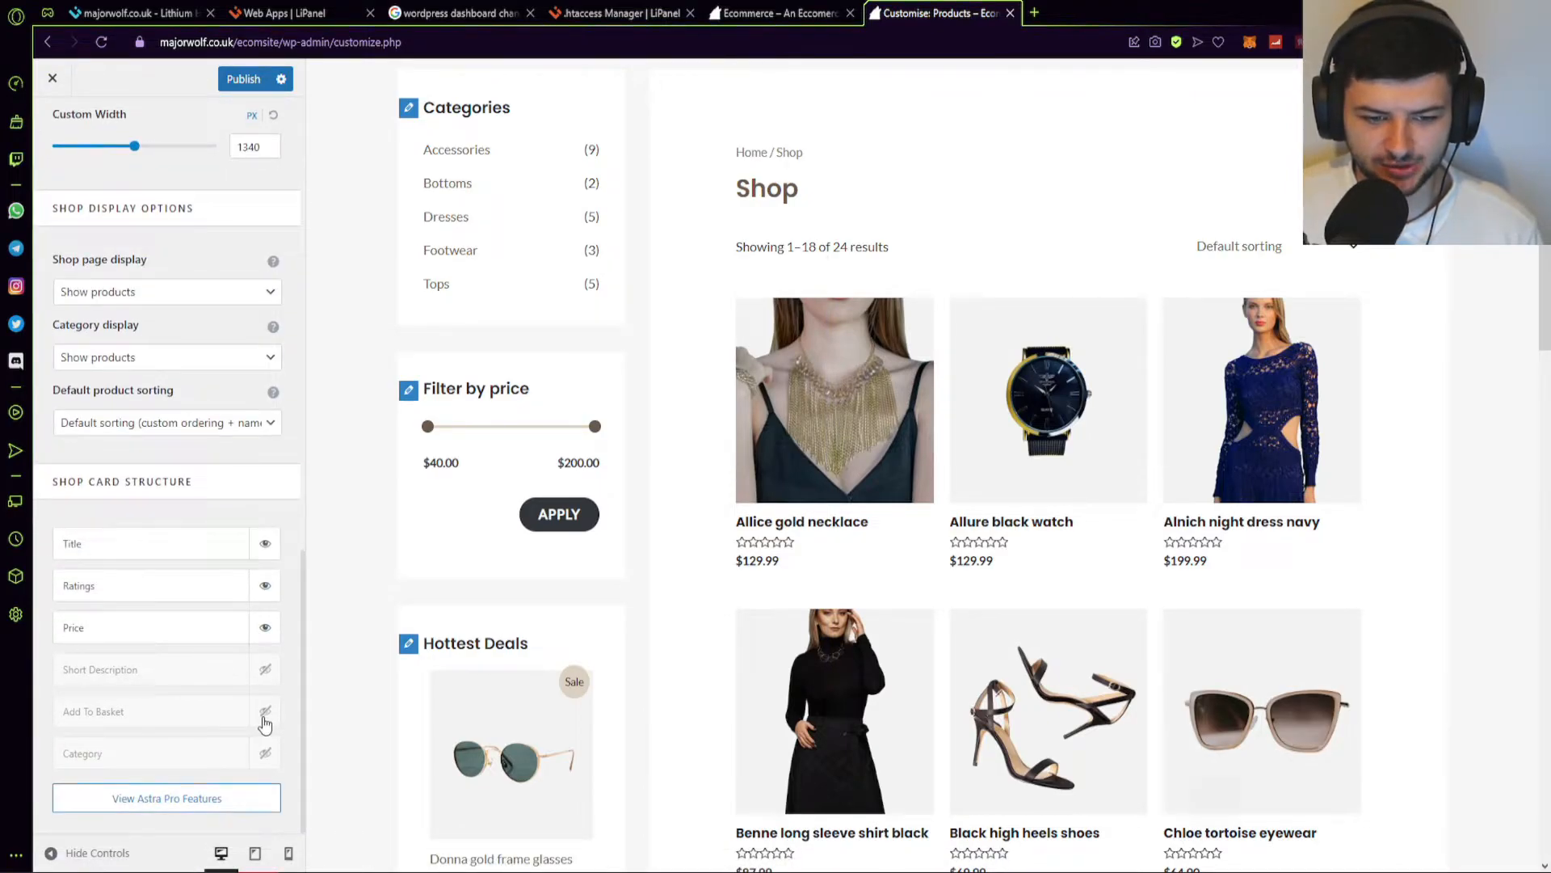
scroll(265, 725, "up", 1)
left_click(265, 763)
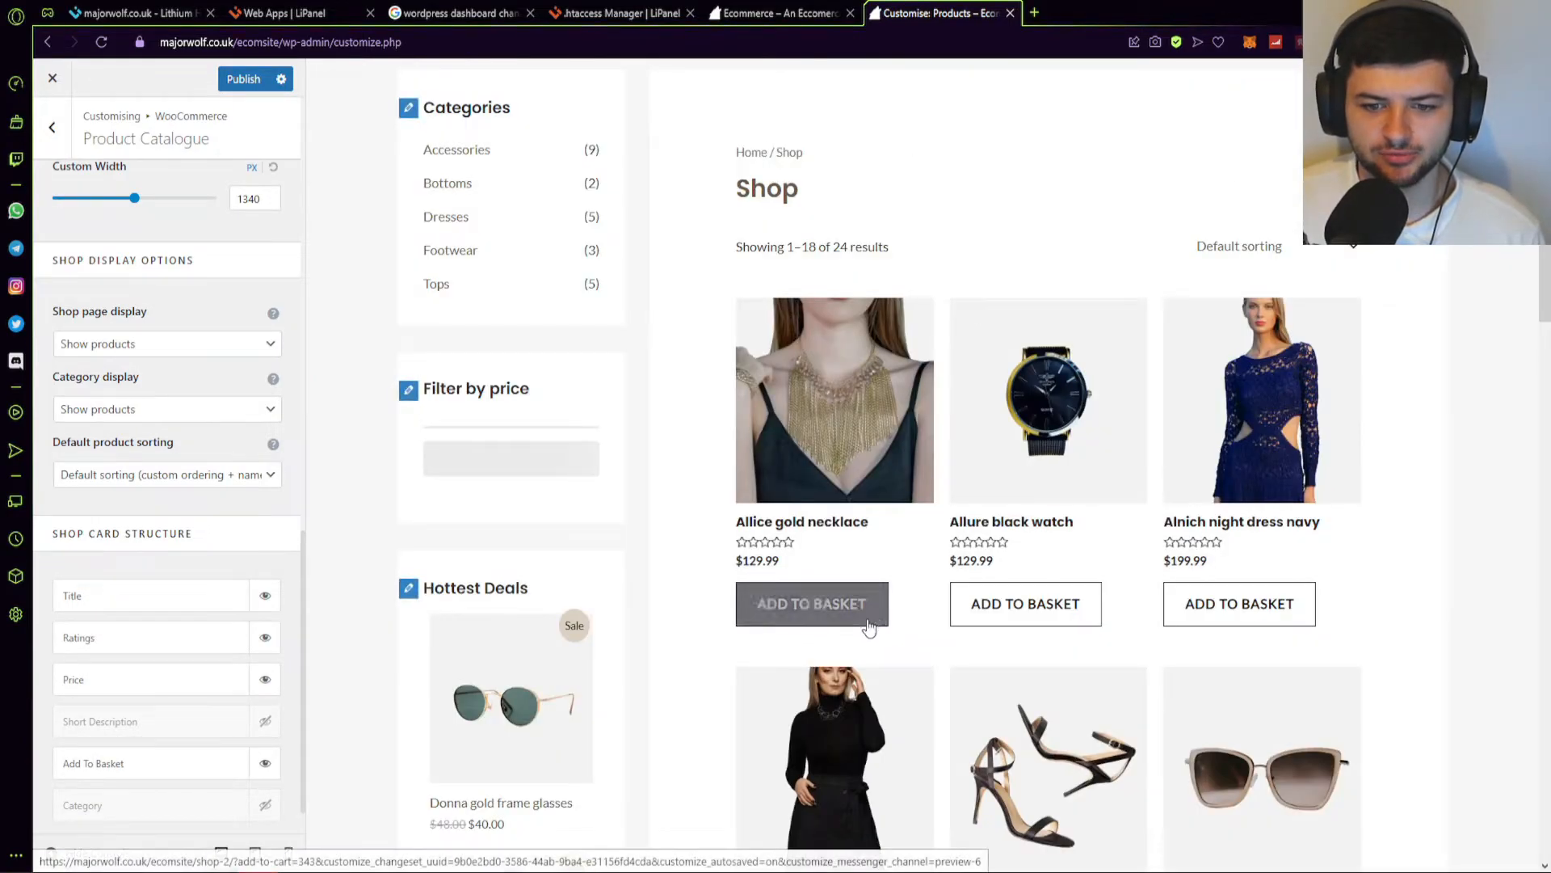
scroll(765, 641, "down", 3)
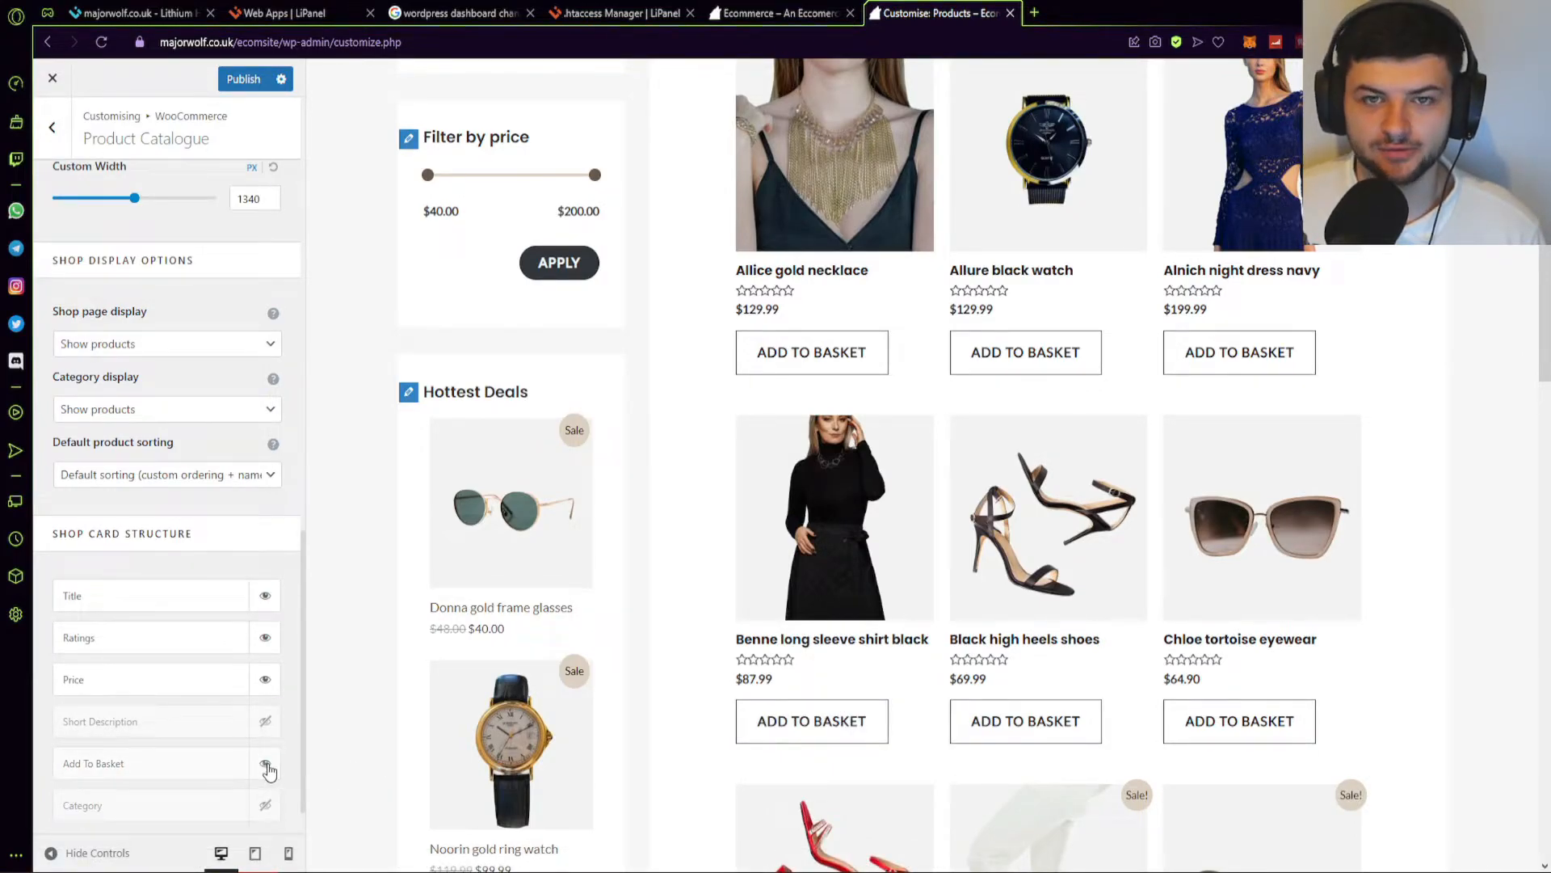
scroll(277, 787, "down", 1)
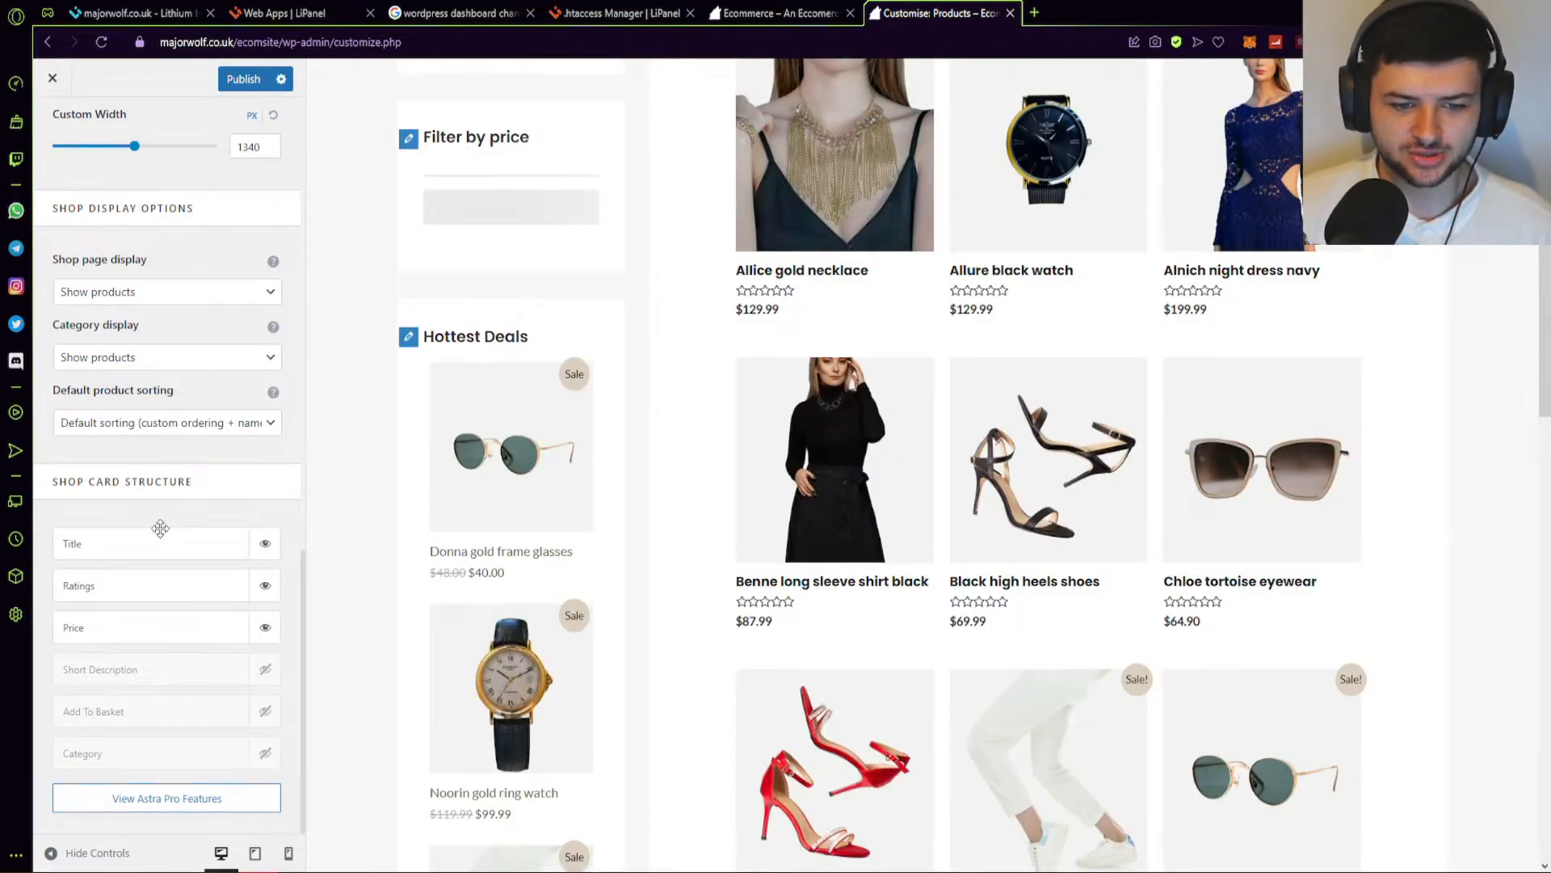
scroll(159, 526, "up", 10)
Look through the WooCommerce Single Product settings in the Customizer.
scroll(122, 314, "up", 3)
left_click(63, 143)
left_click(90, 261)
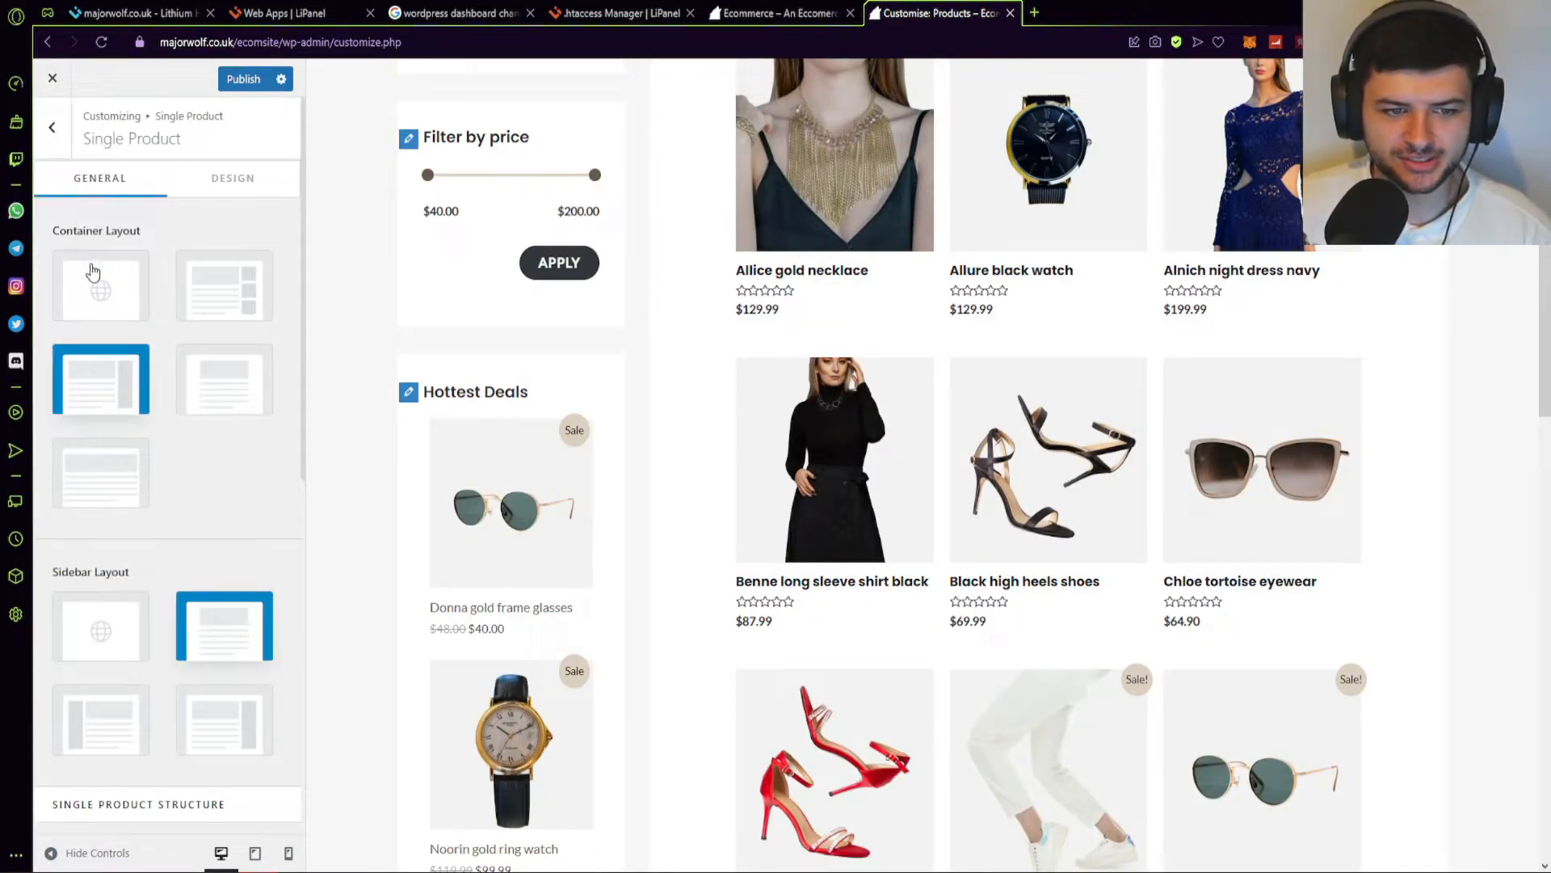
scroll(103, 303, "down", 8)
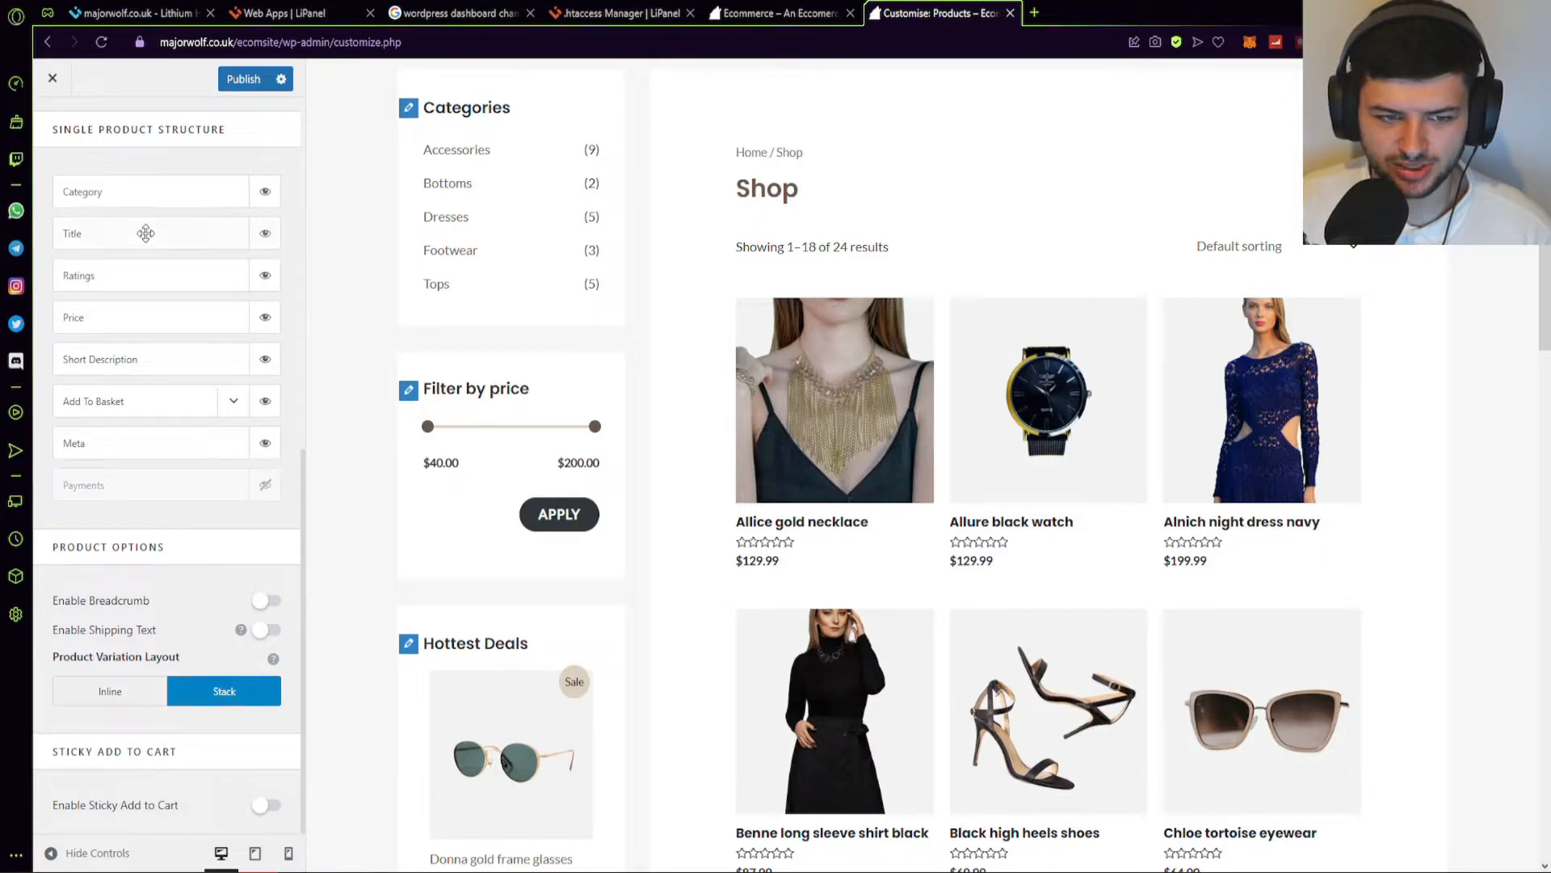
scroll(173, 614, "up", 3)
scroll(210, 630, "down", 3)
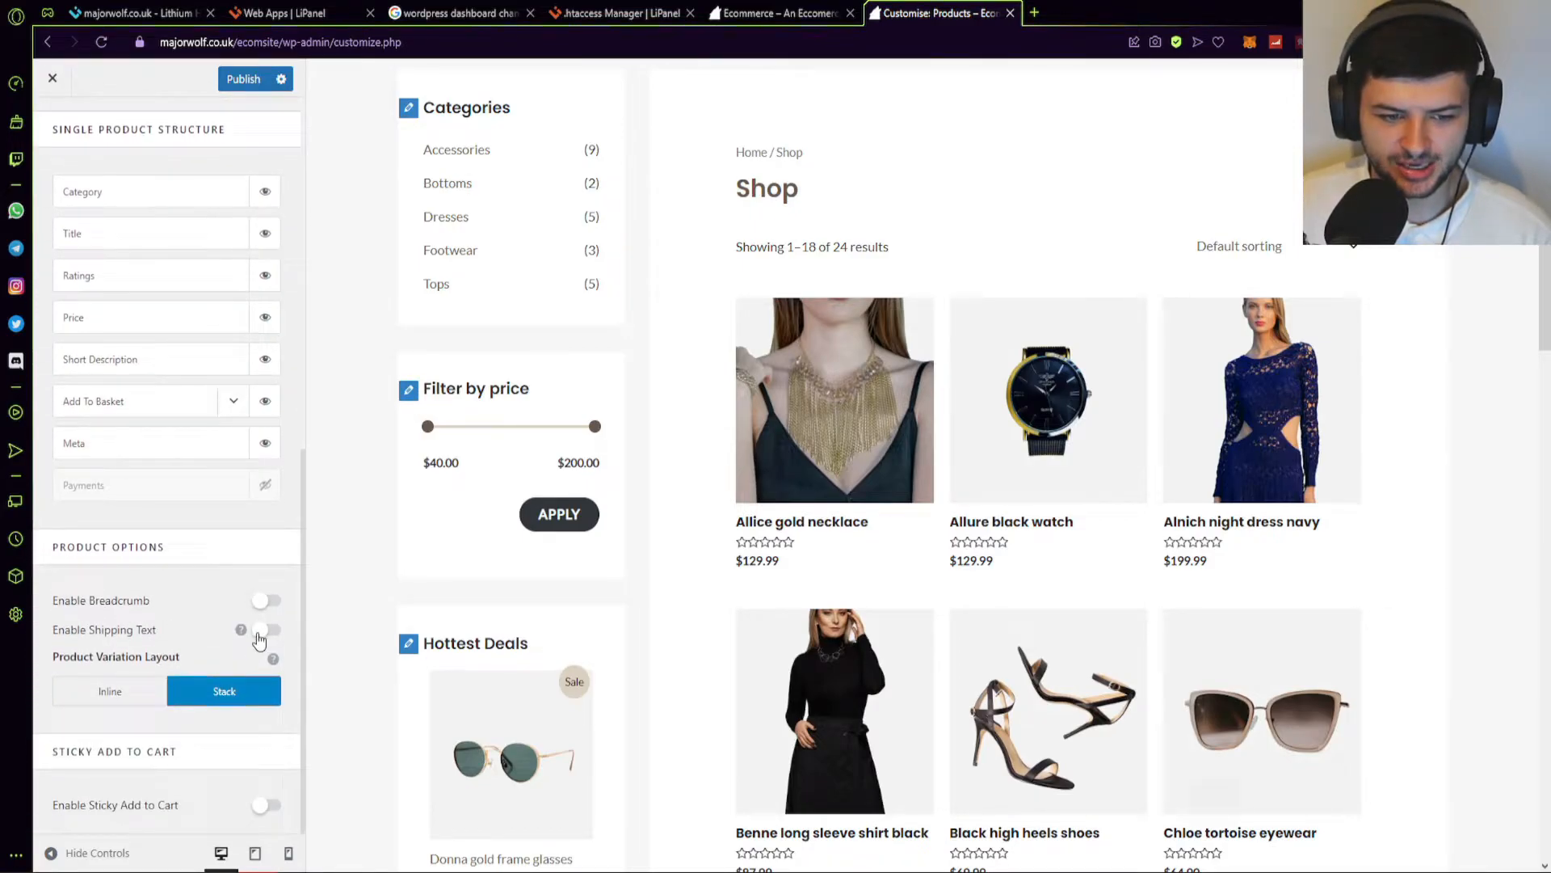
scroll(80, 179, "up", 3)
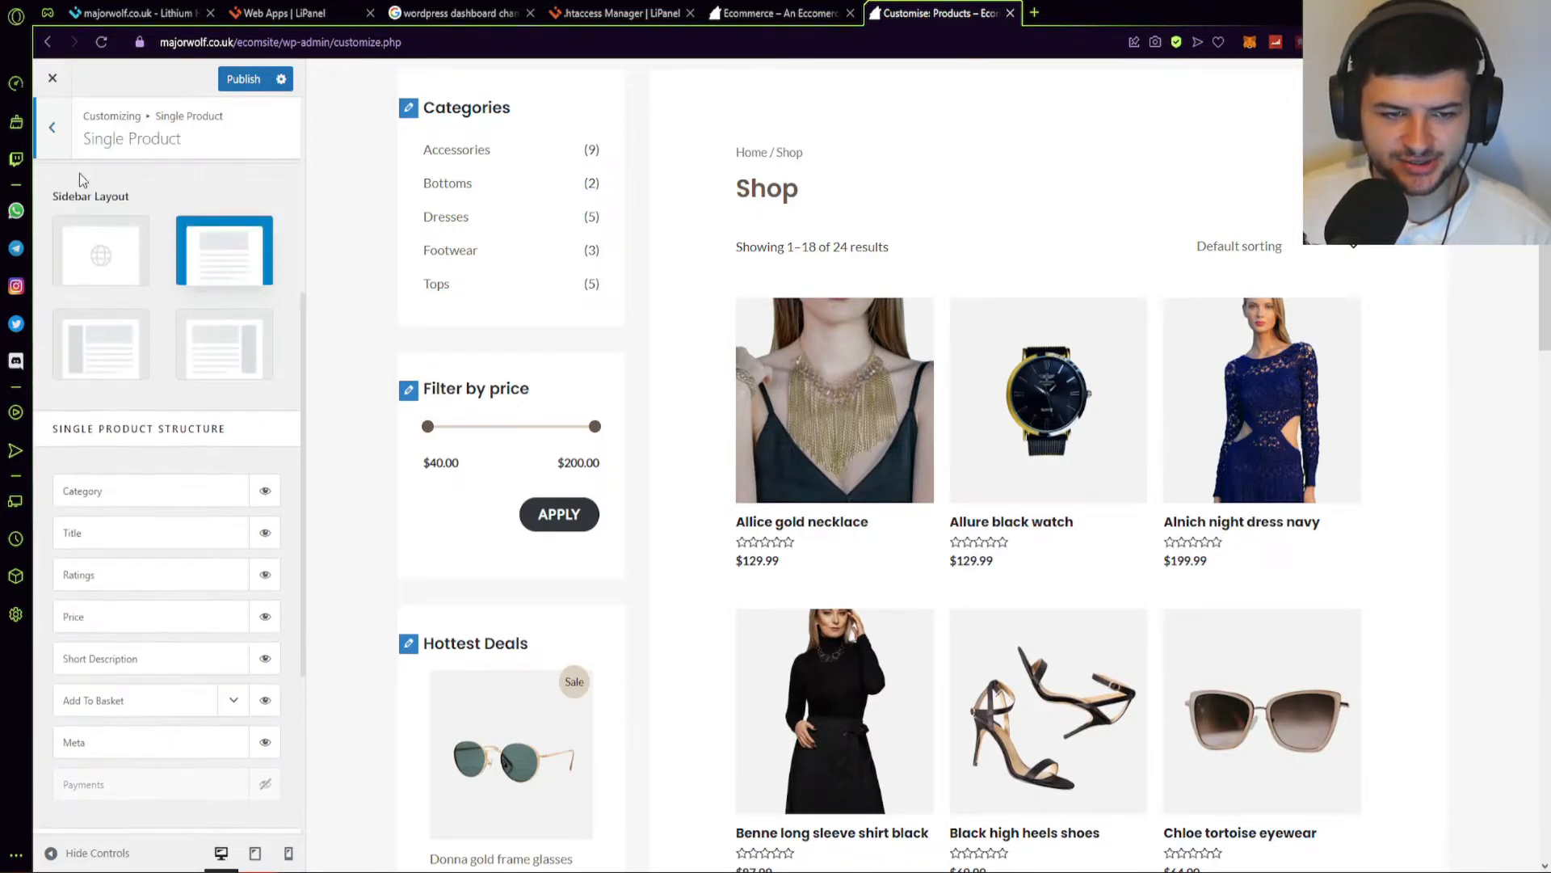
Glance at the Basket settings, then show the Checkout settings with the checkout page previewed.
left_click(51, 130)
left_click(92, 292)
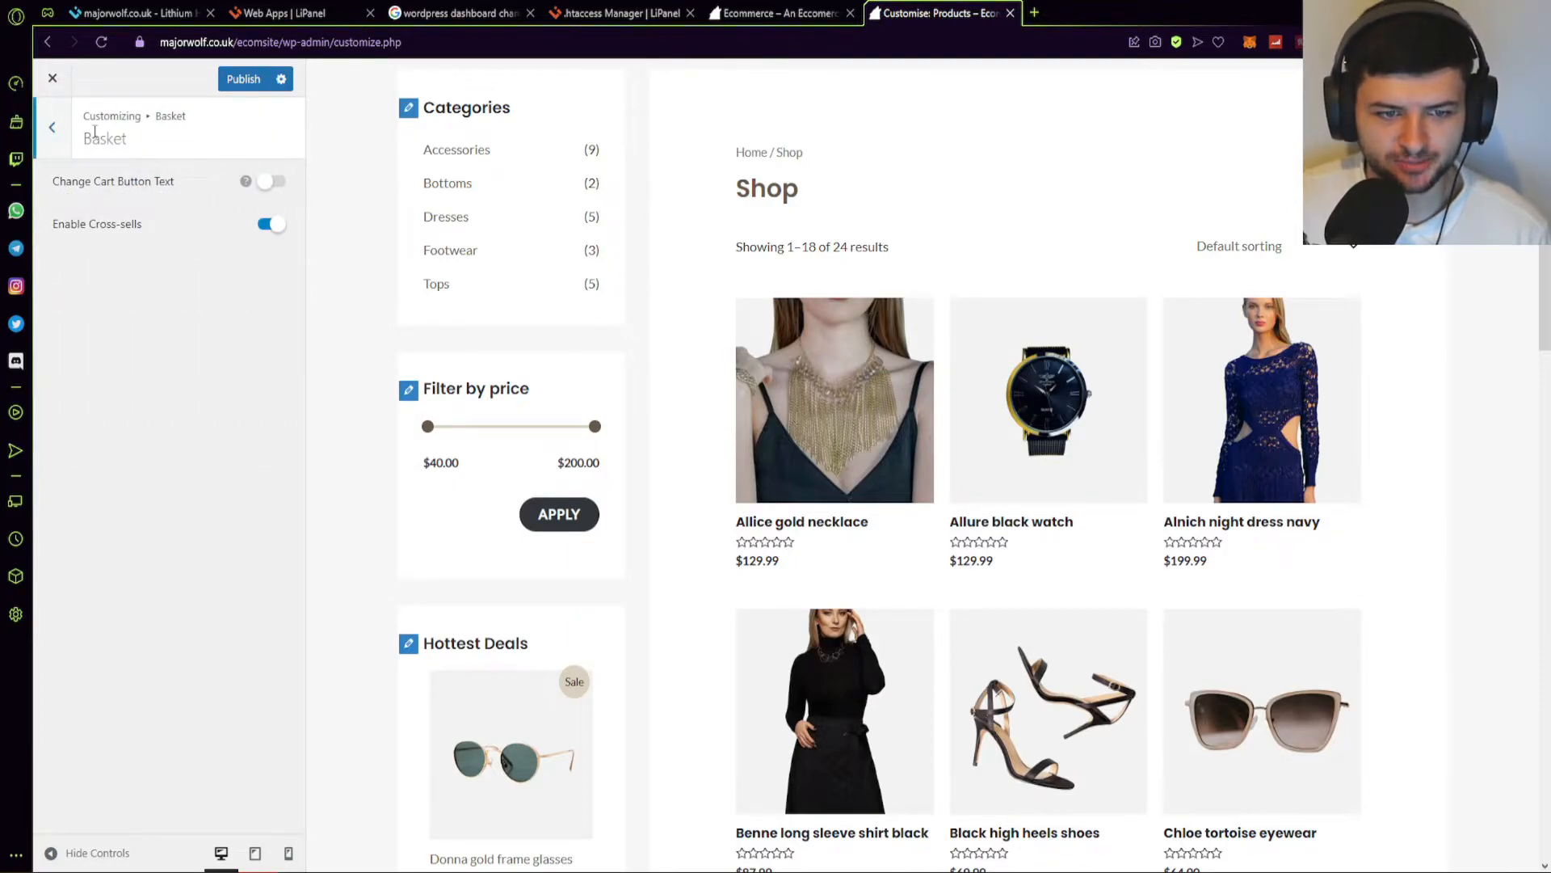
left_click(51, 127)
left_click(77, 323)
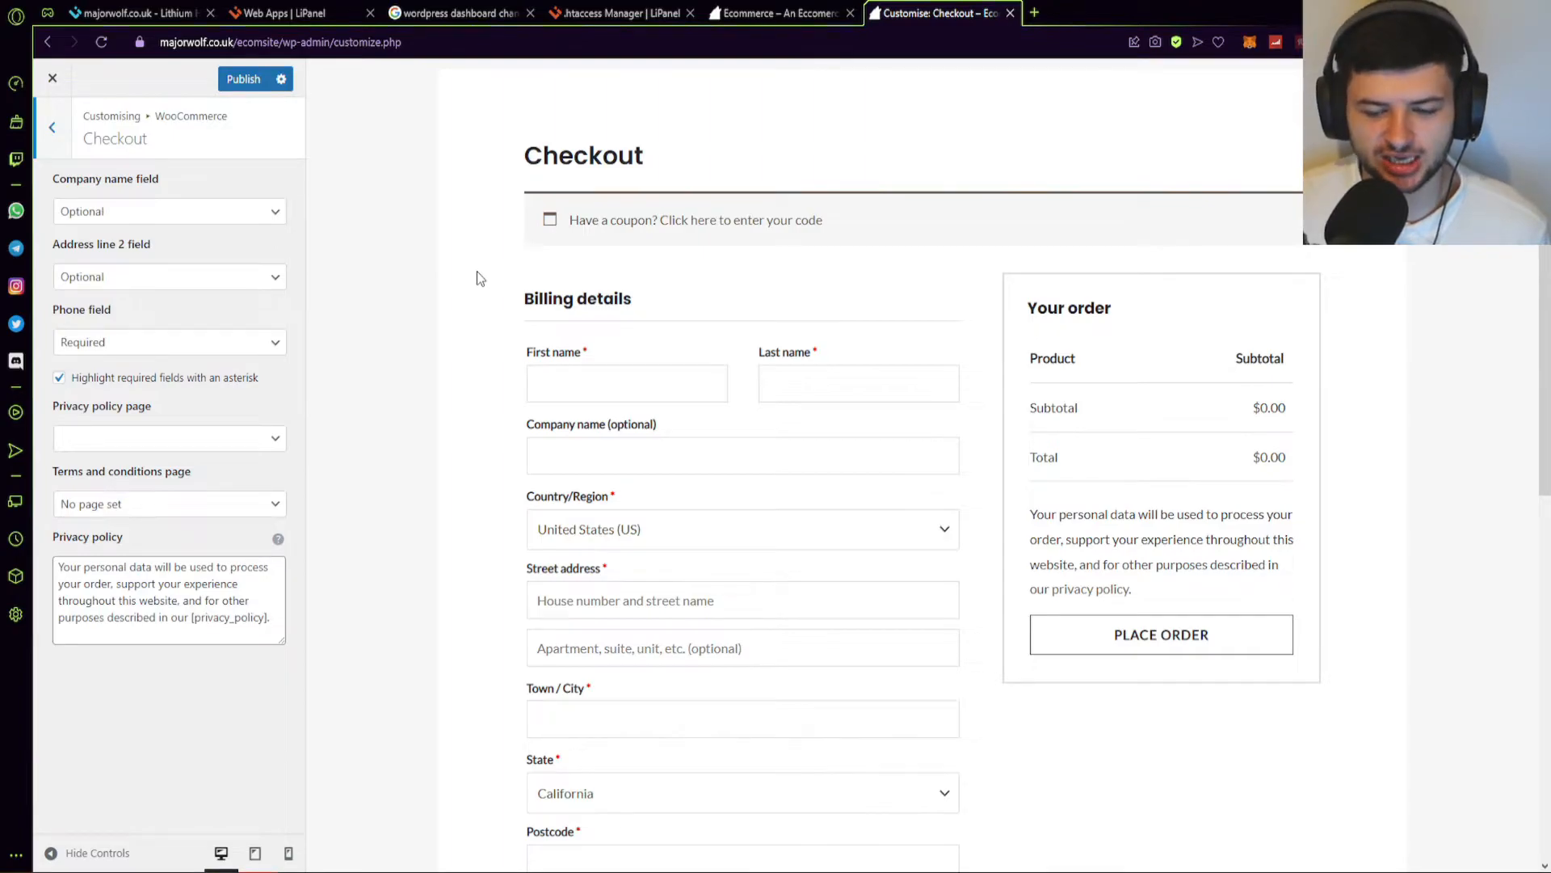
left_click(185, 599)
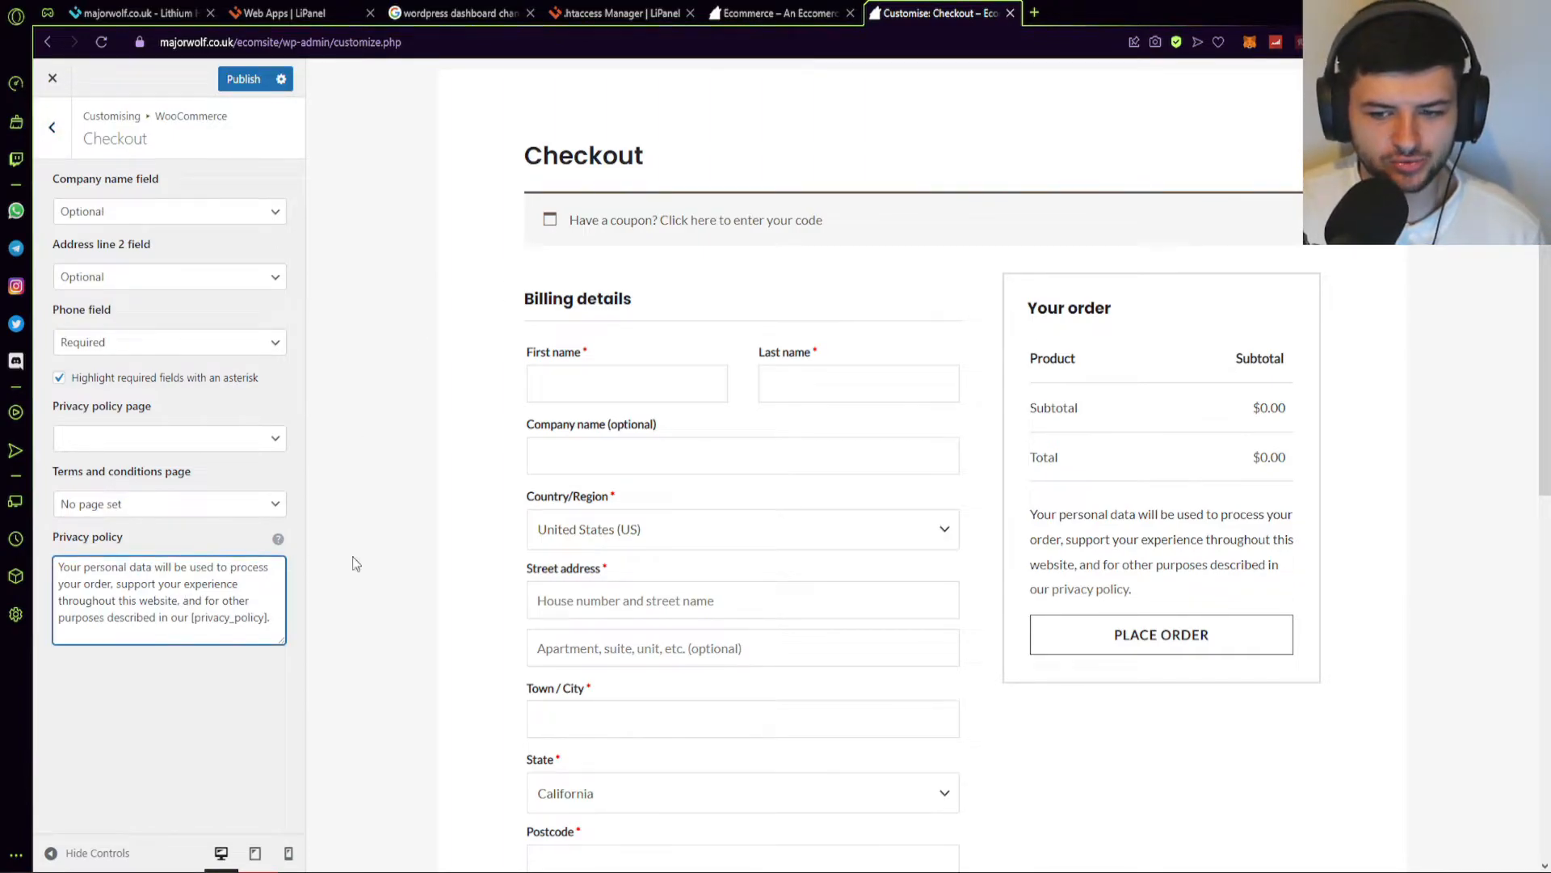
scroll(1125, 457, "down", 6)
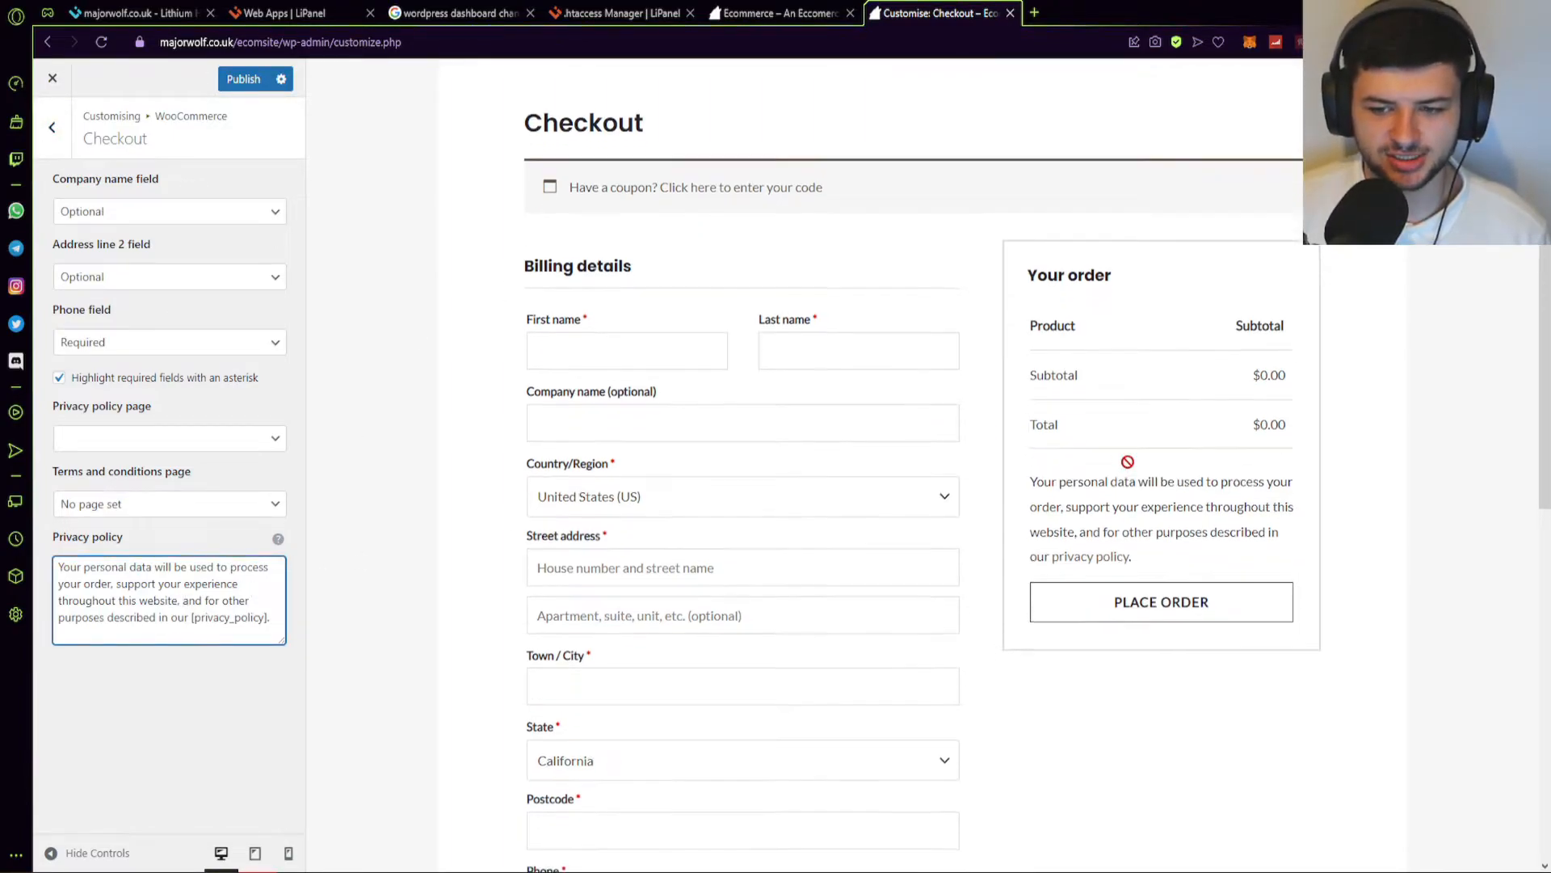
scroll(837, 552, "down", 5)
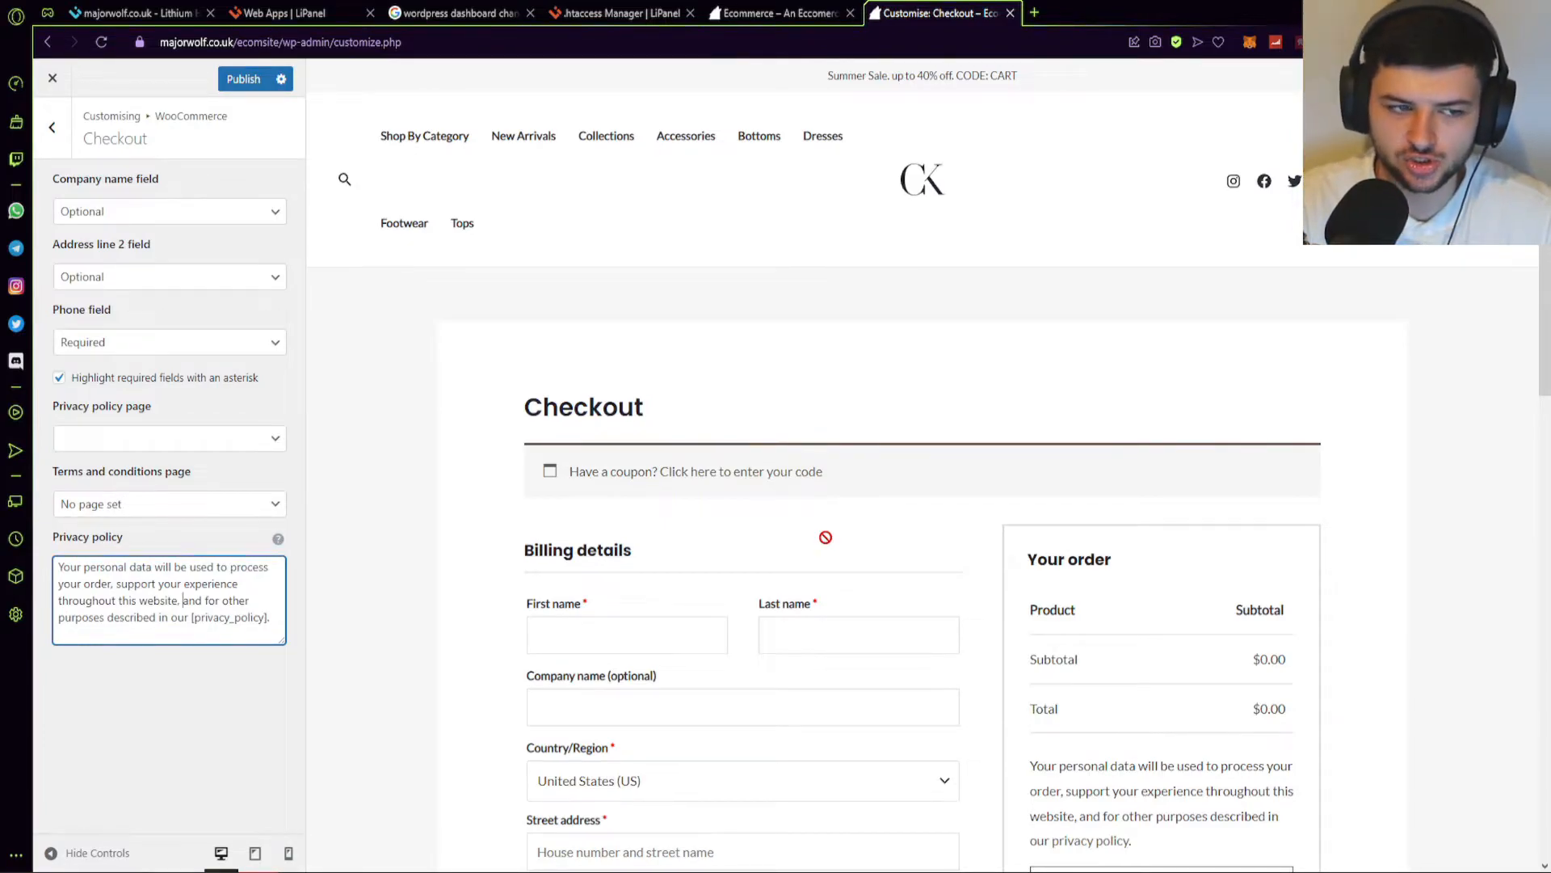
left_click_drag(219, 623, 90, 570)
left_click(122, 601)
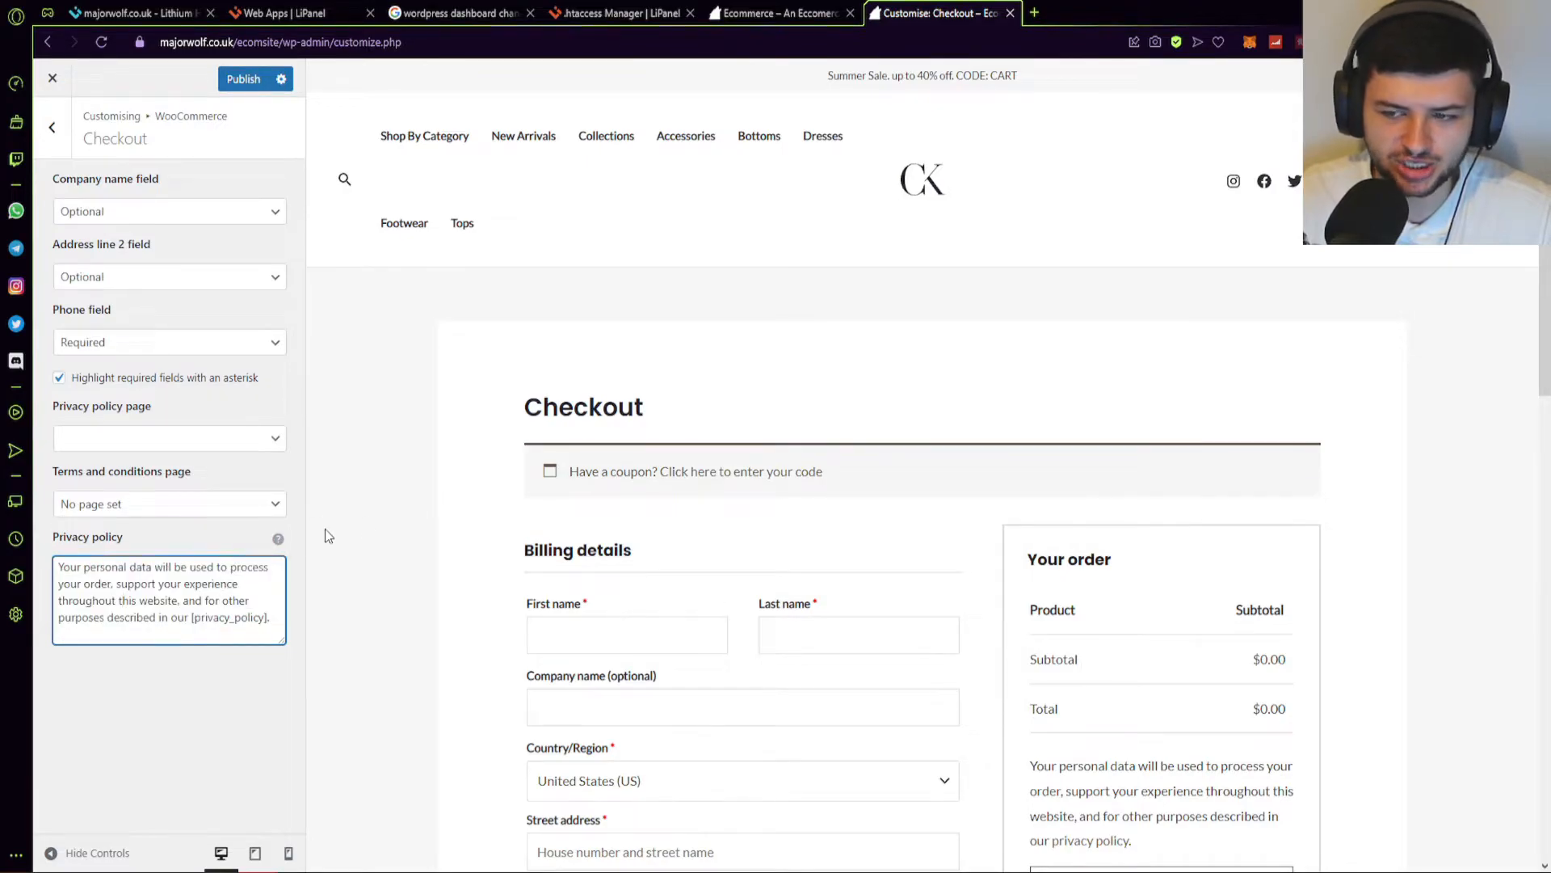
left_click(105, 504)
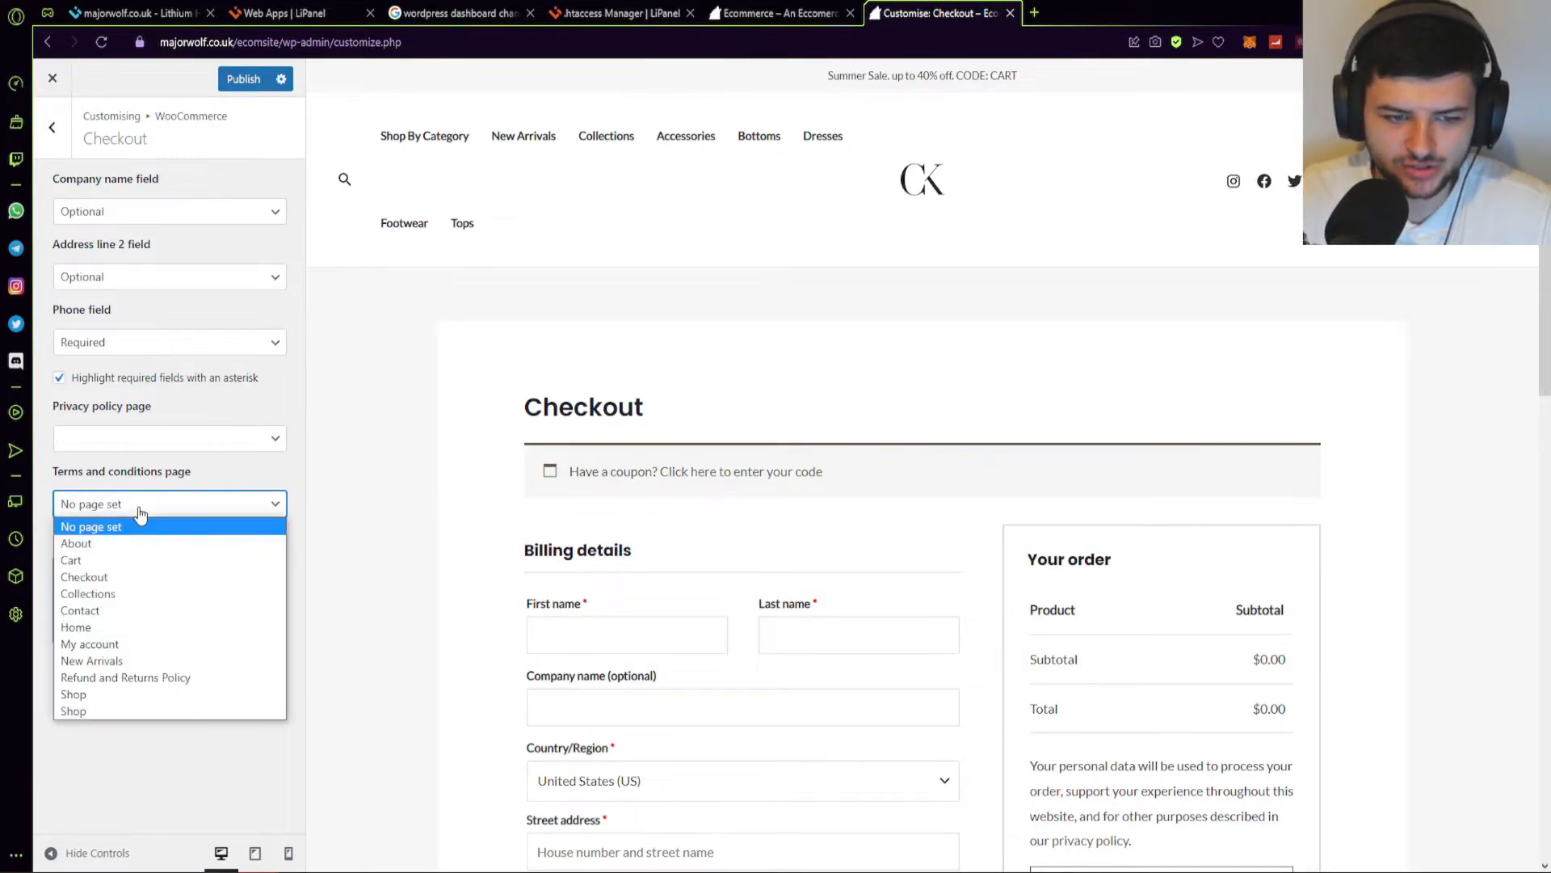
left_click(114, 526)
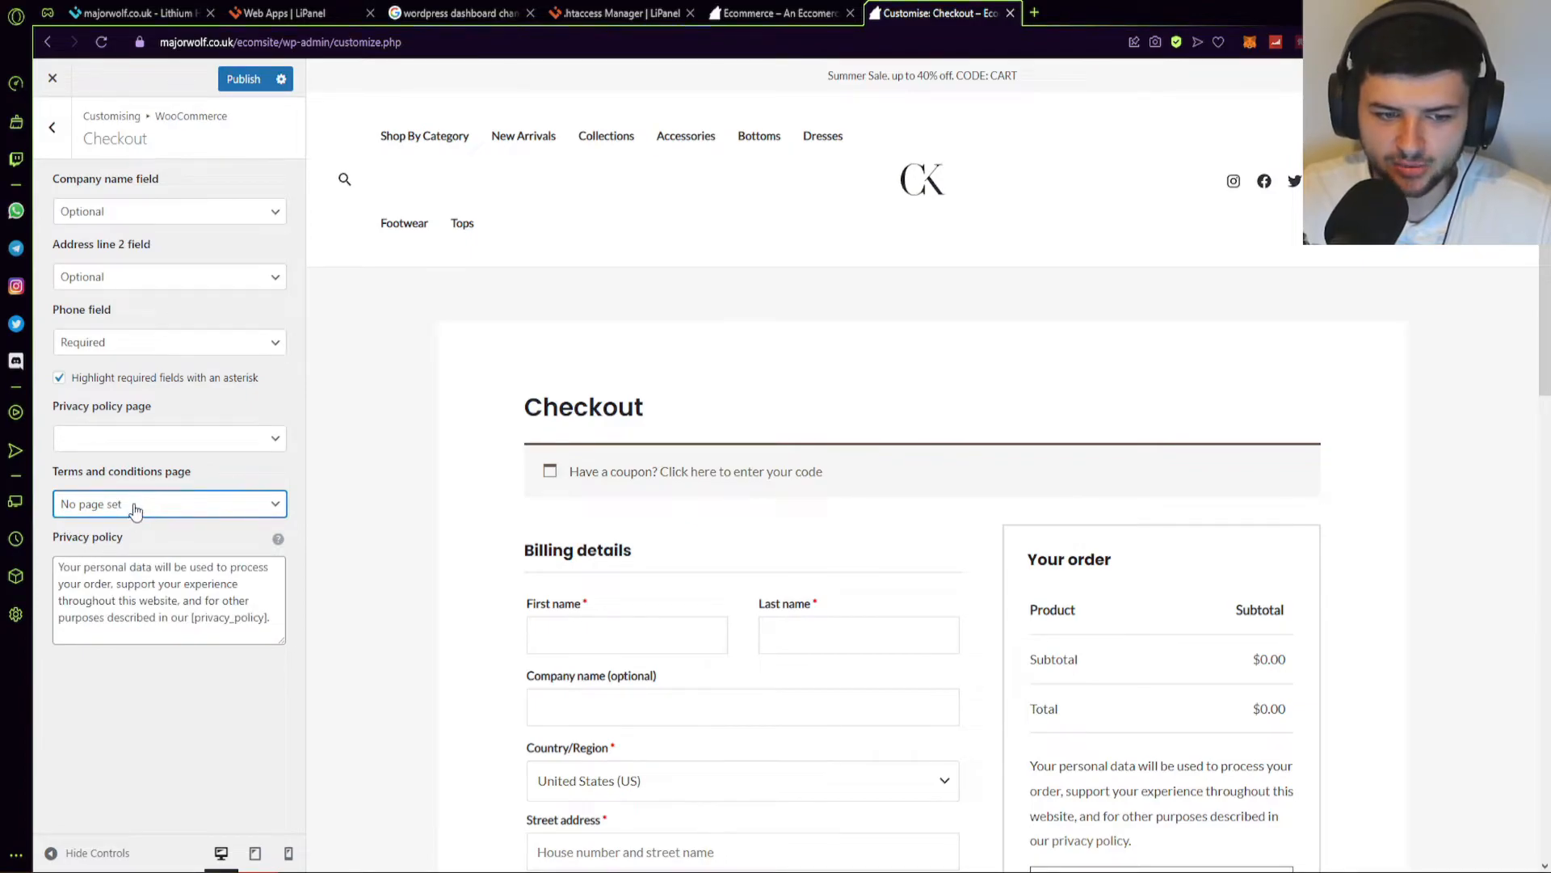
left_click(144, 507)
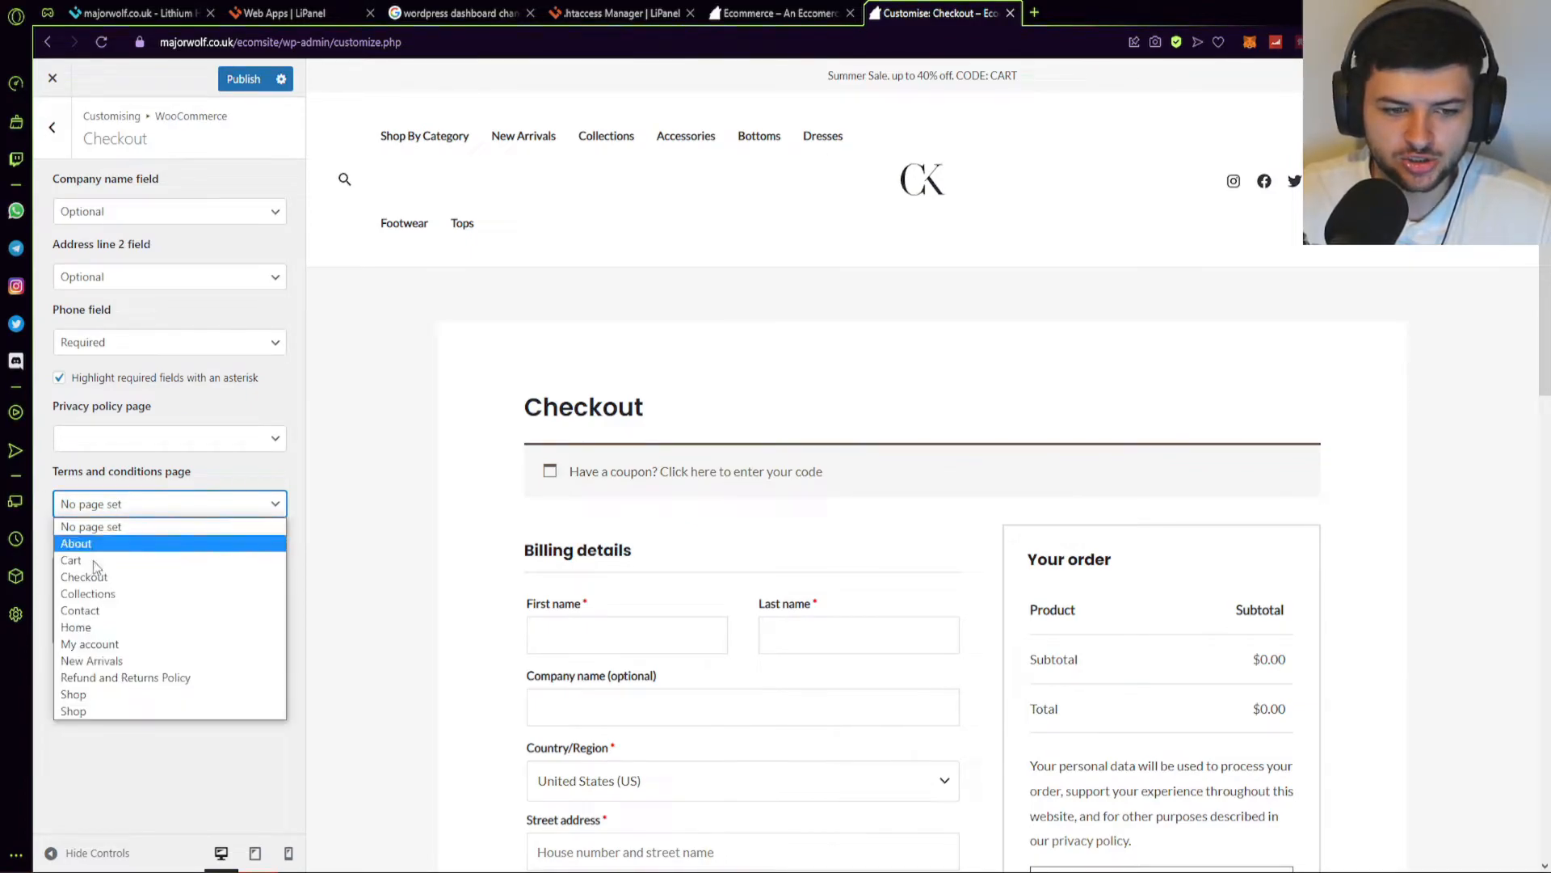
left_click(109, 524)
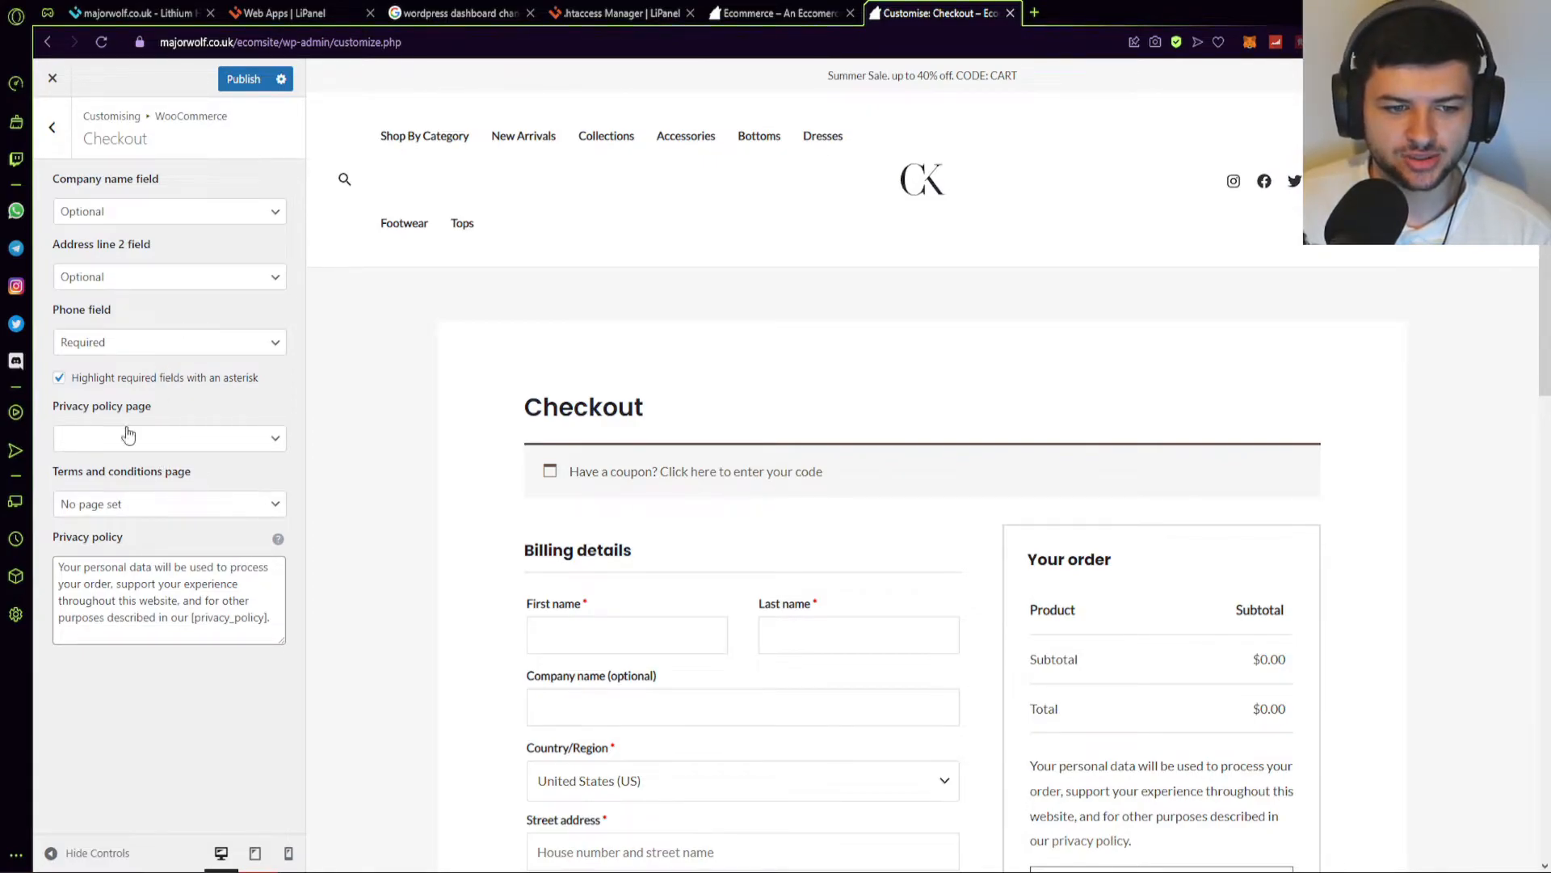
left_click(180, 349)
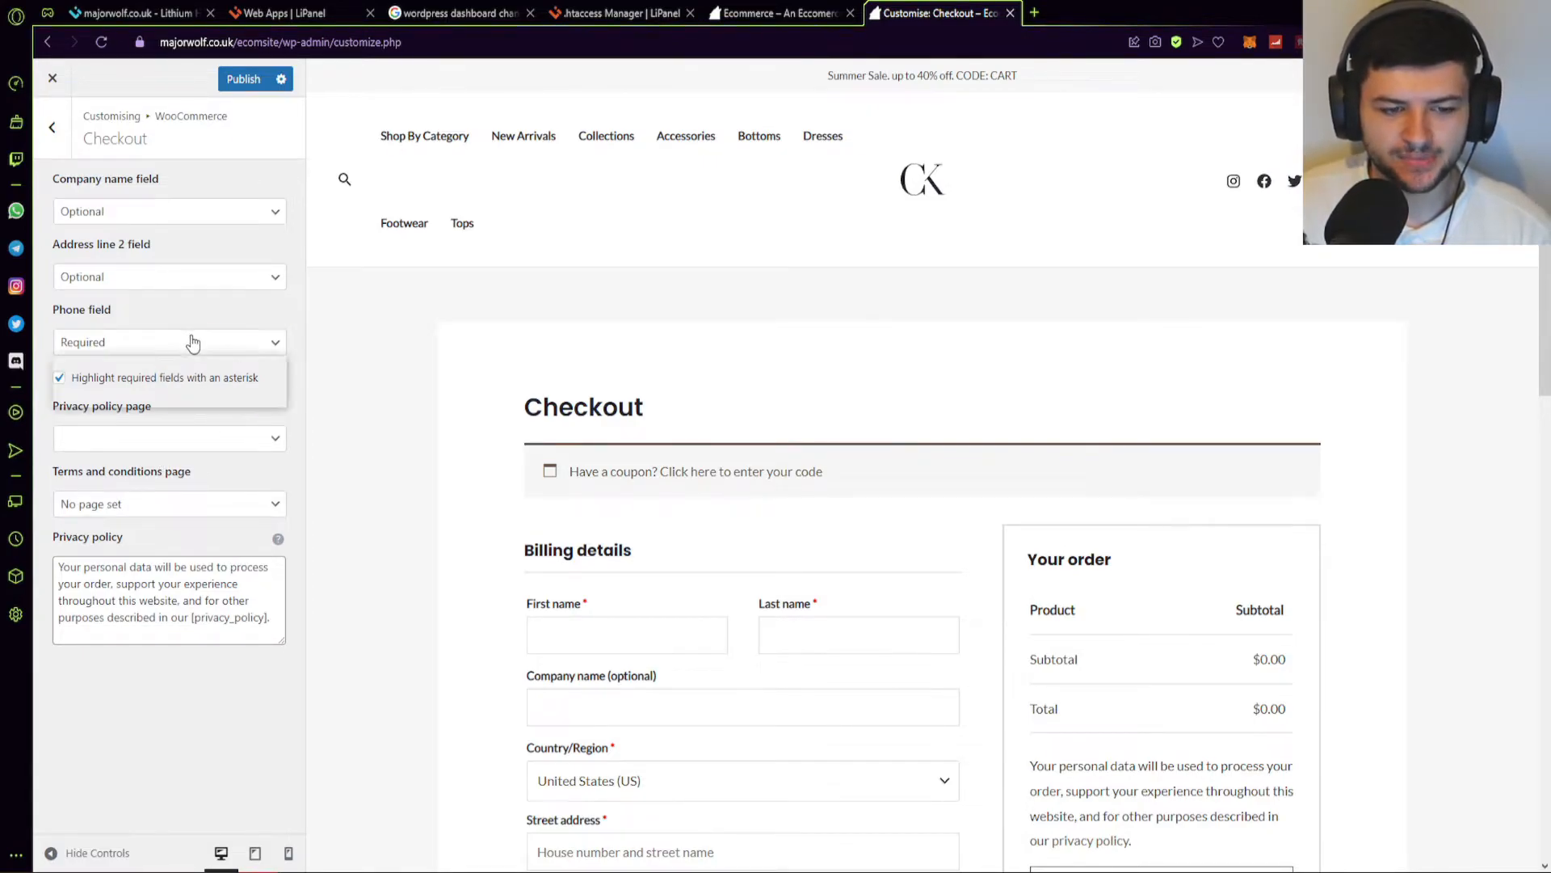
left_click(108, 341)
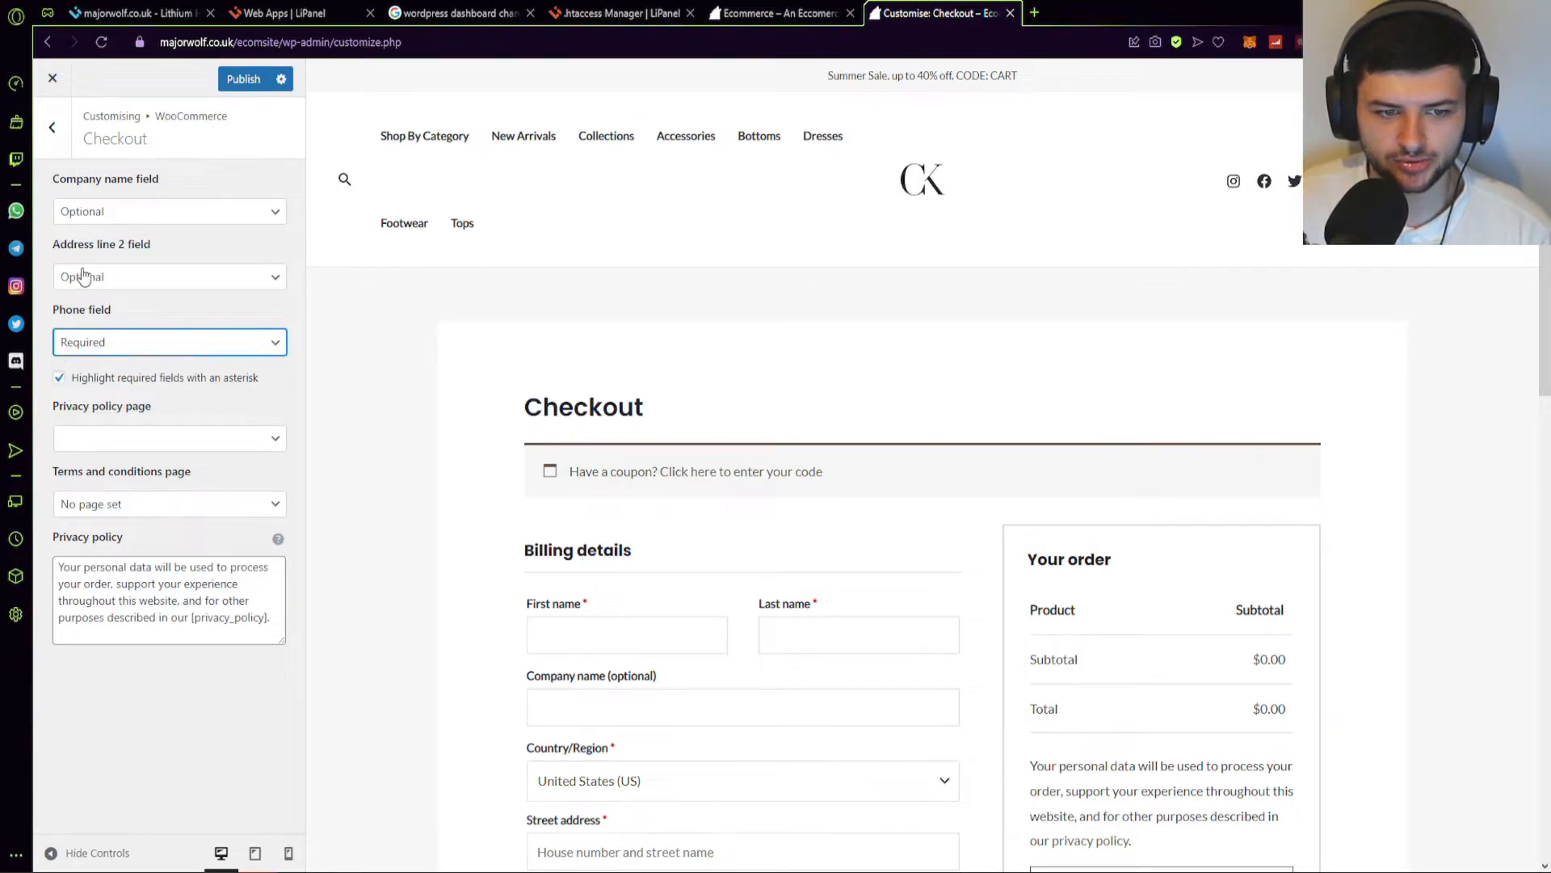
left_click(125, 216)
left_click(162, 211)
left_click(133, 340)
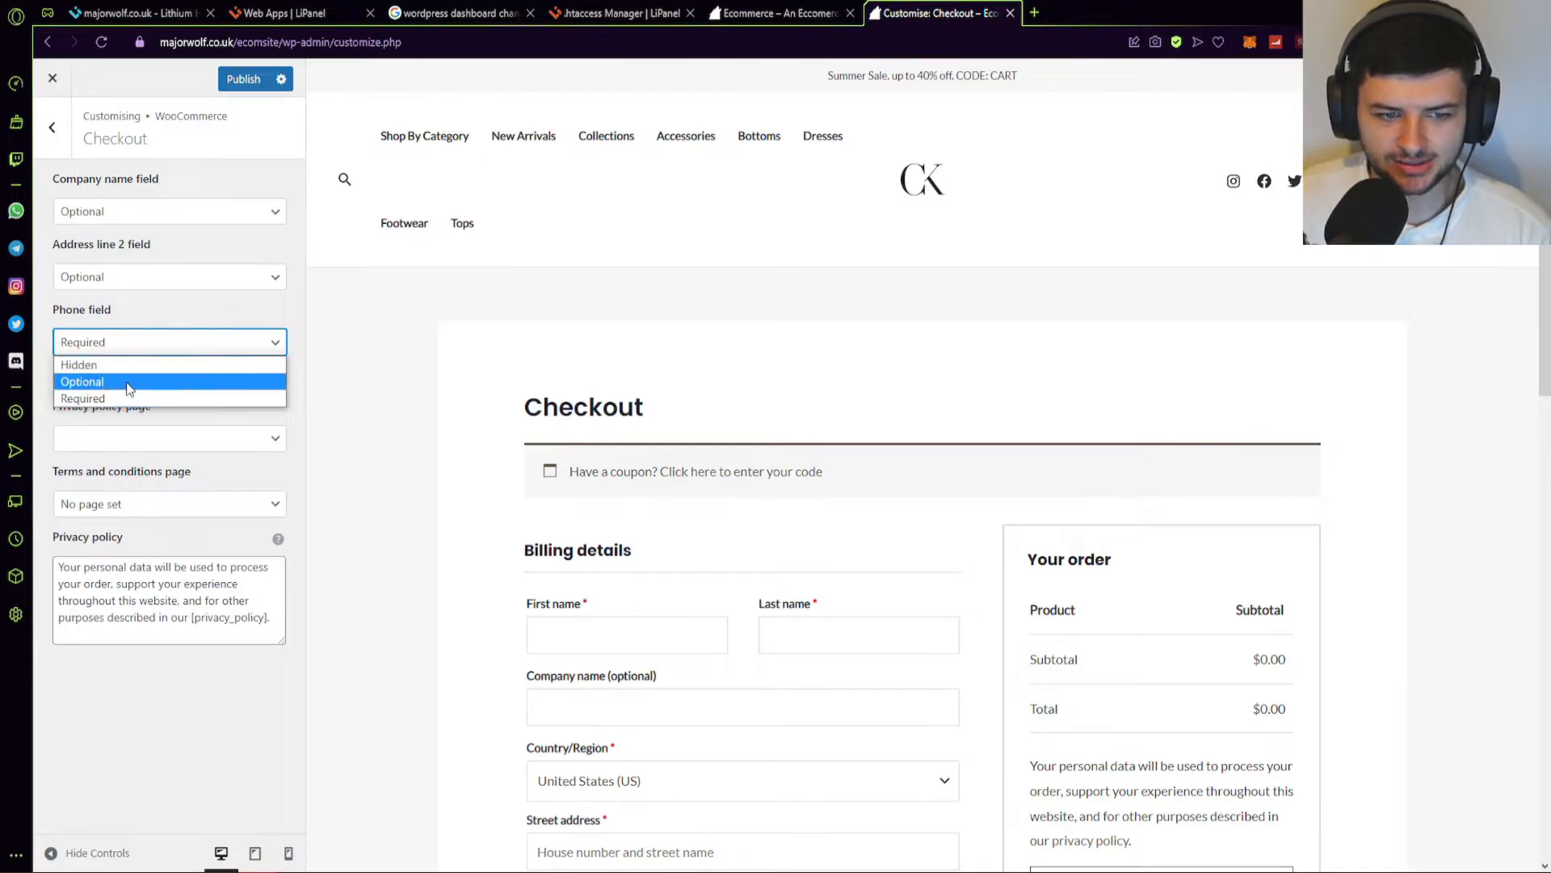
left_click(81, 343)
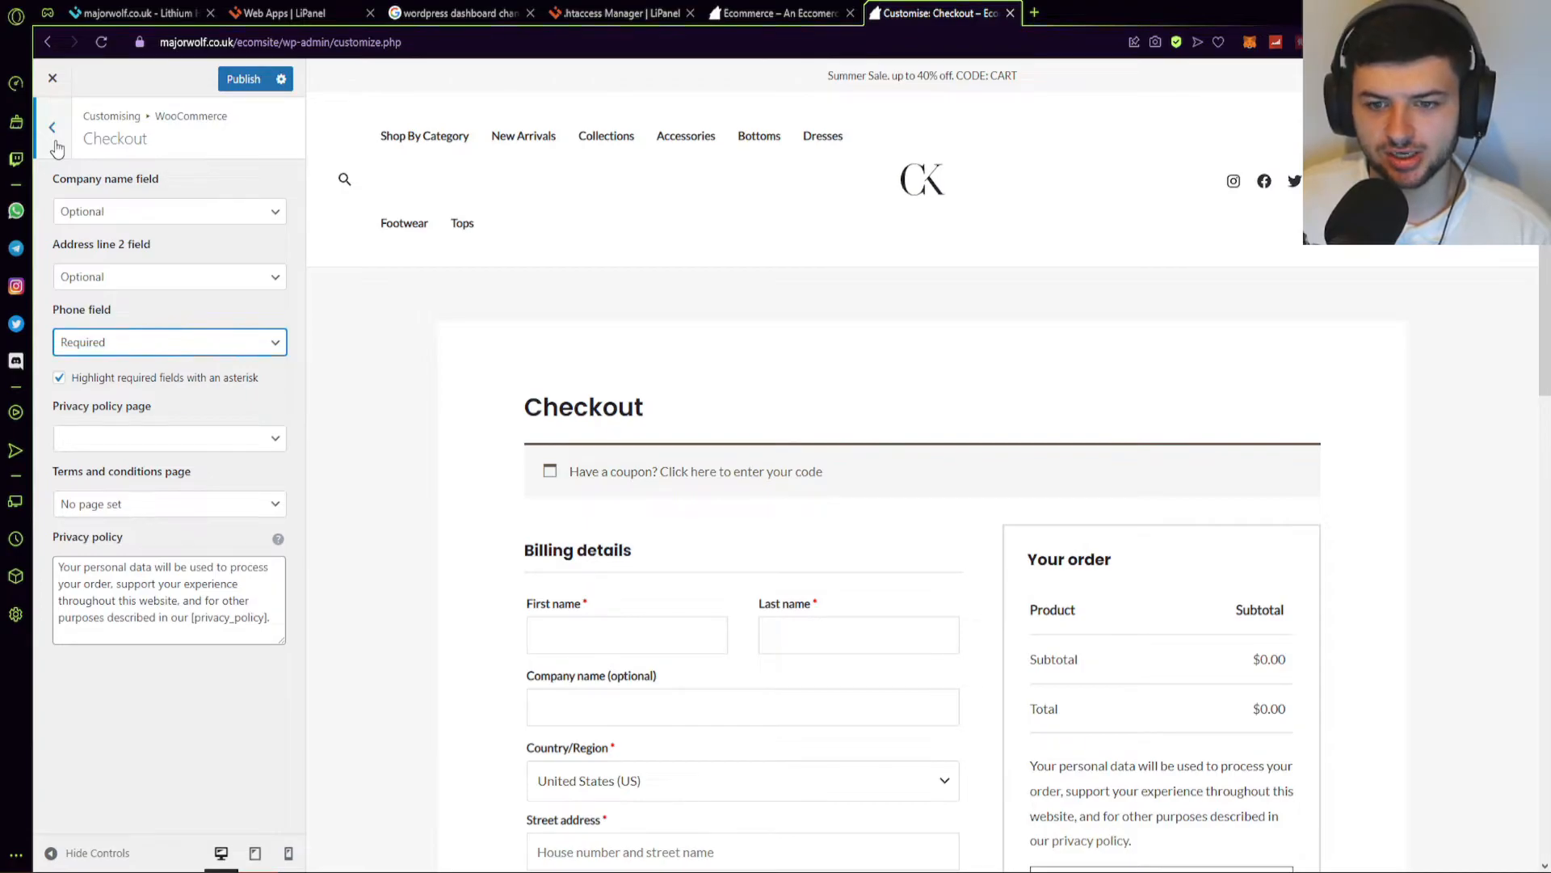
scroll(582, 312, "down", 3)
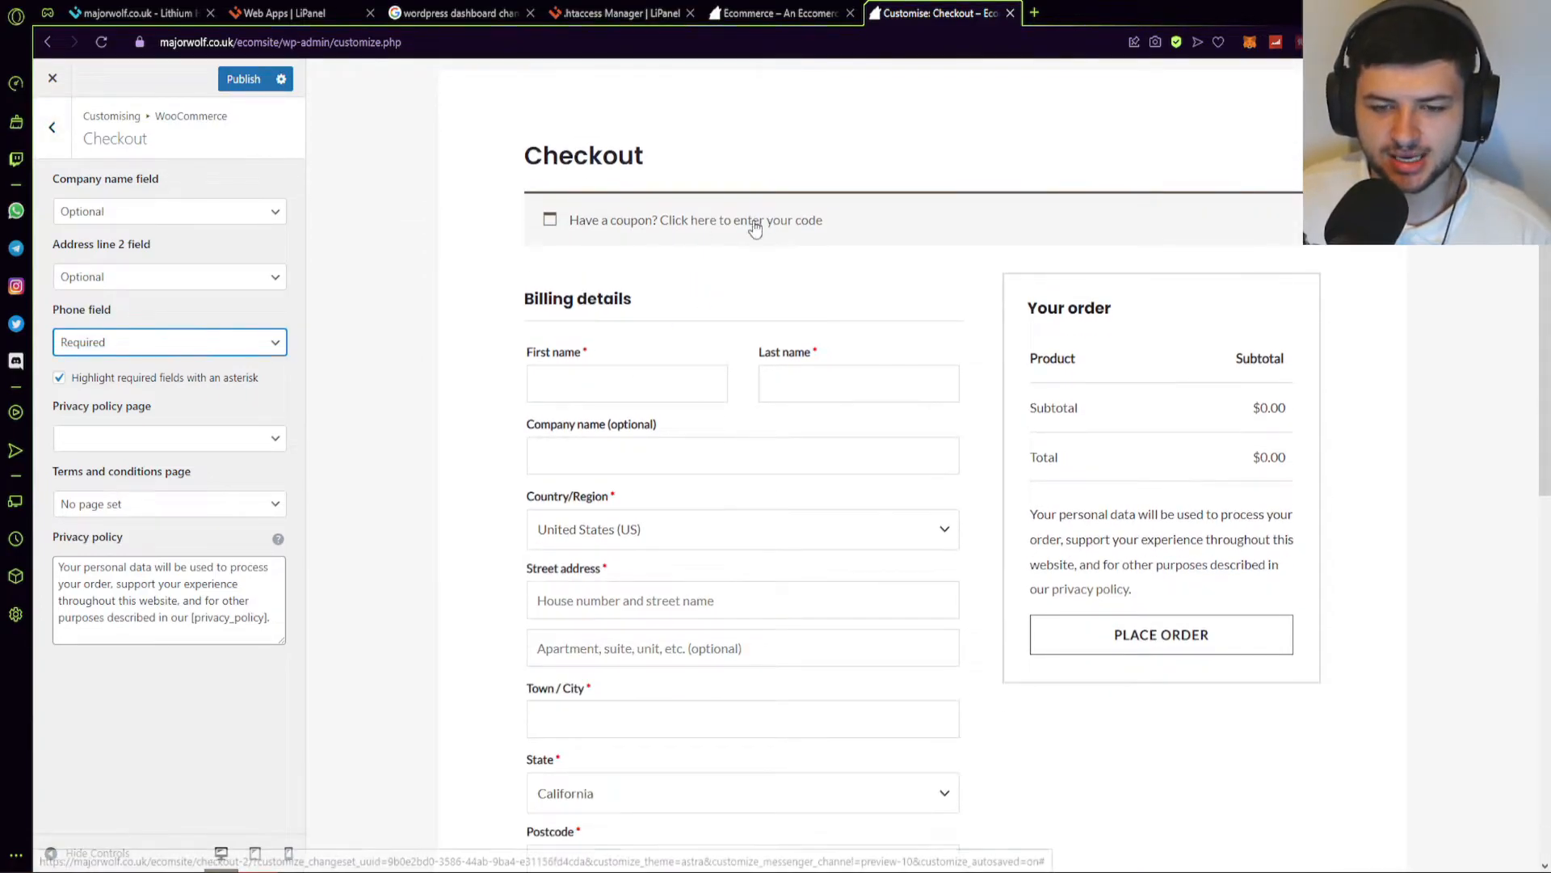
scroll(723, 419, "up", 2)
scroll(615, 392, "up", 1)
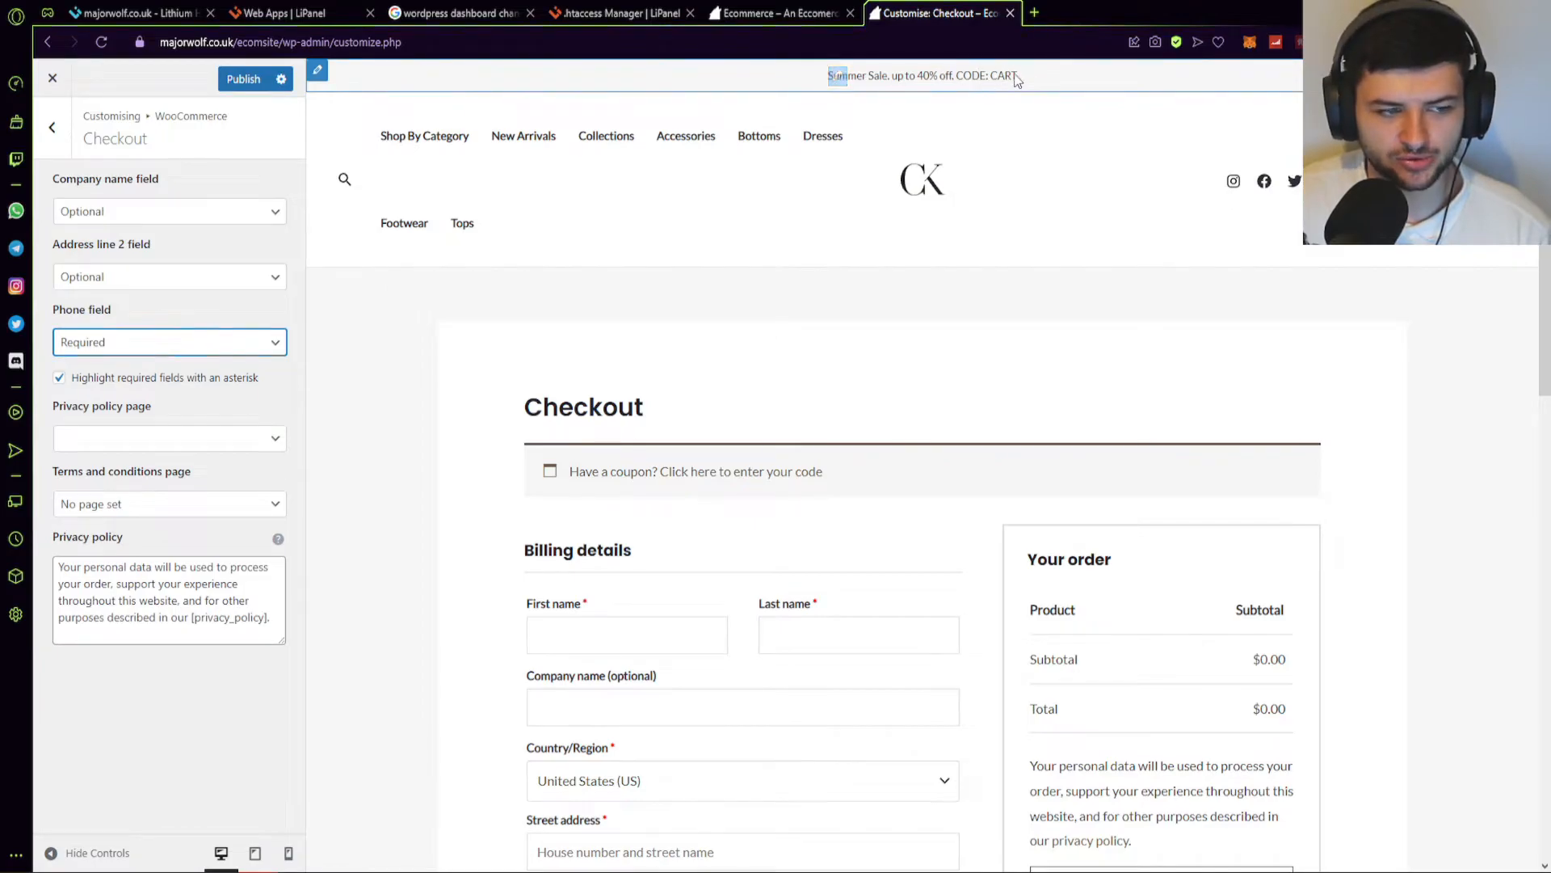
Browse the Miscellaneous and Product Images sections of the WooCommerce settings.
left_click(52, 127)
left_click(76, 364)
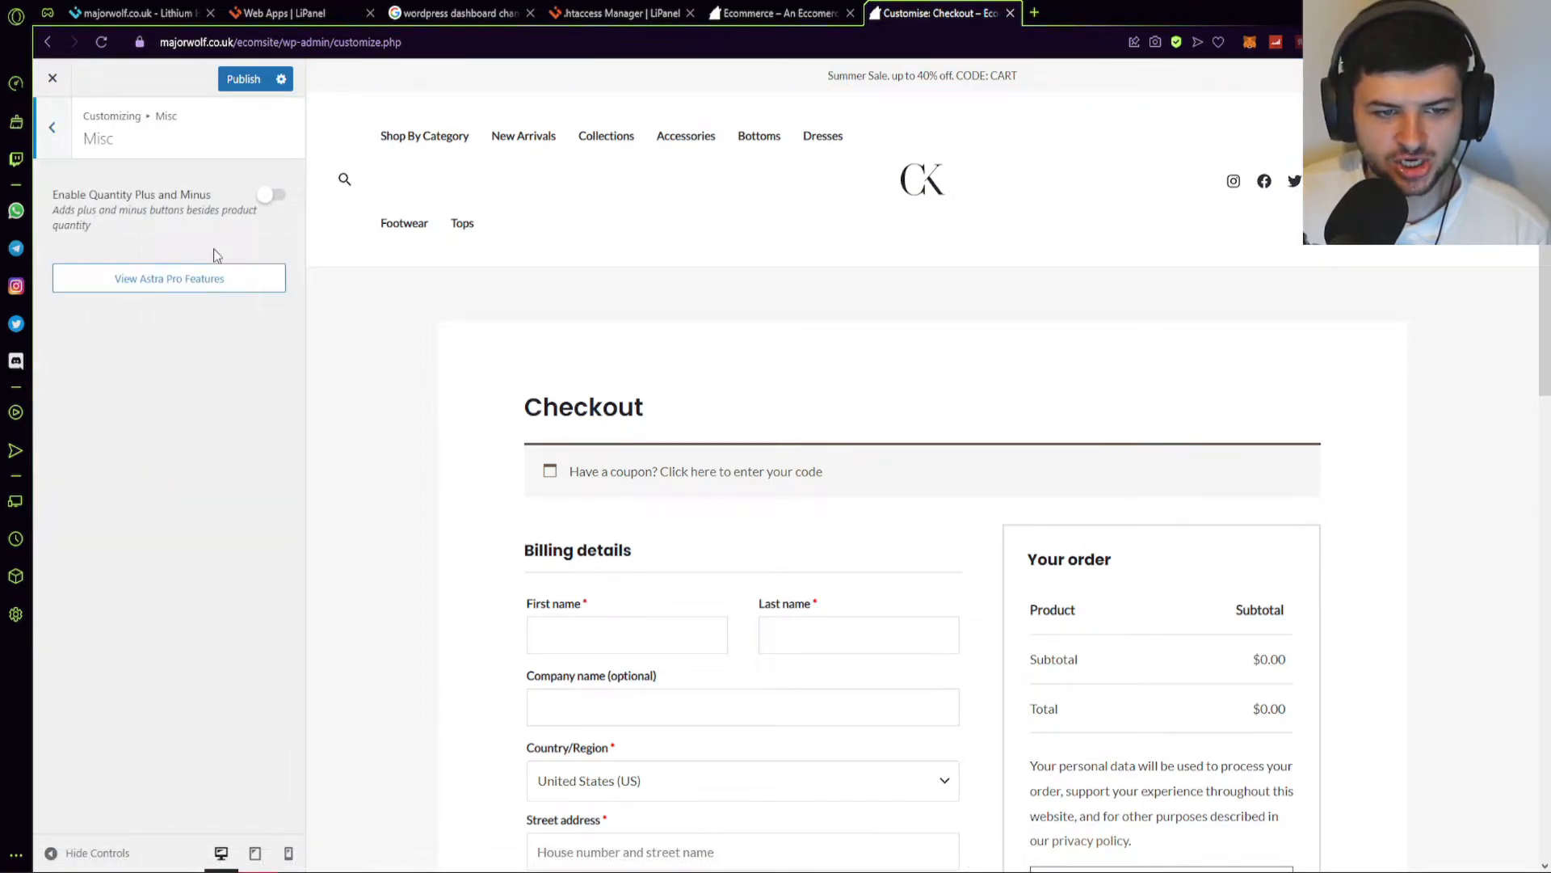
left_click(53, 129)
left_click(126, 395)
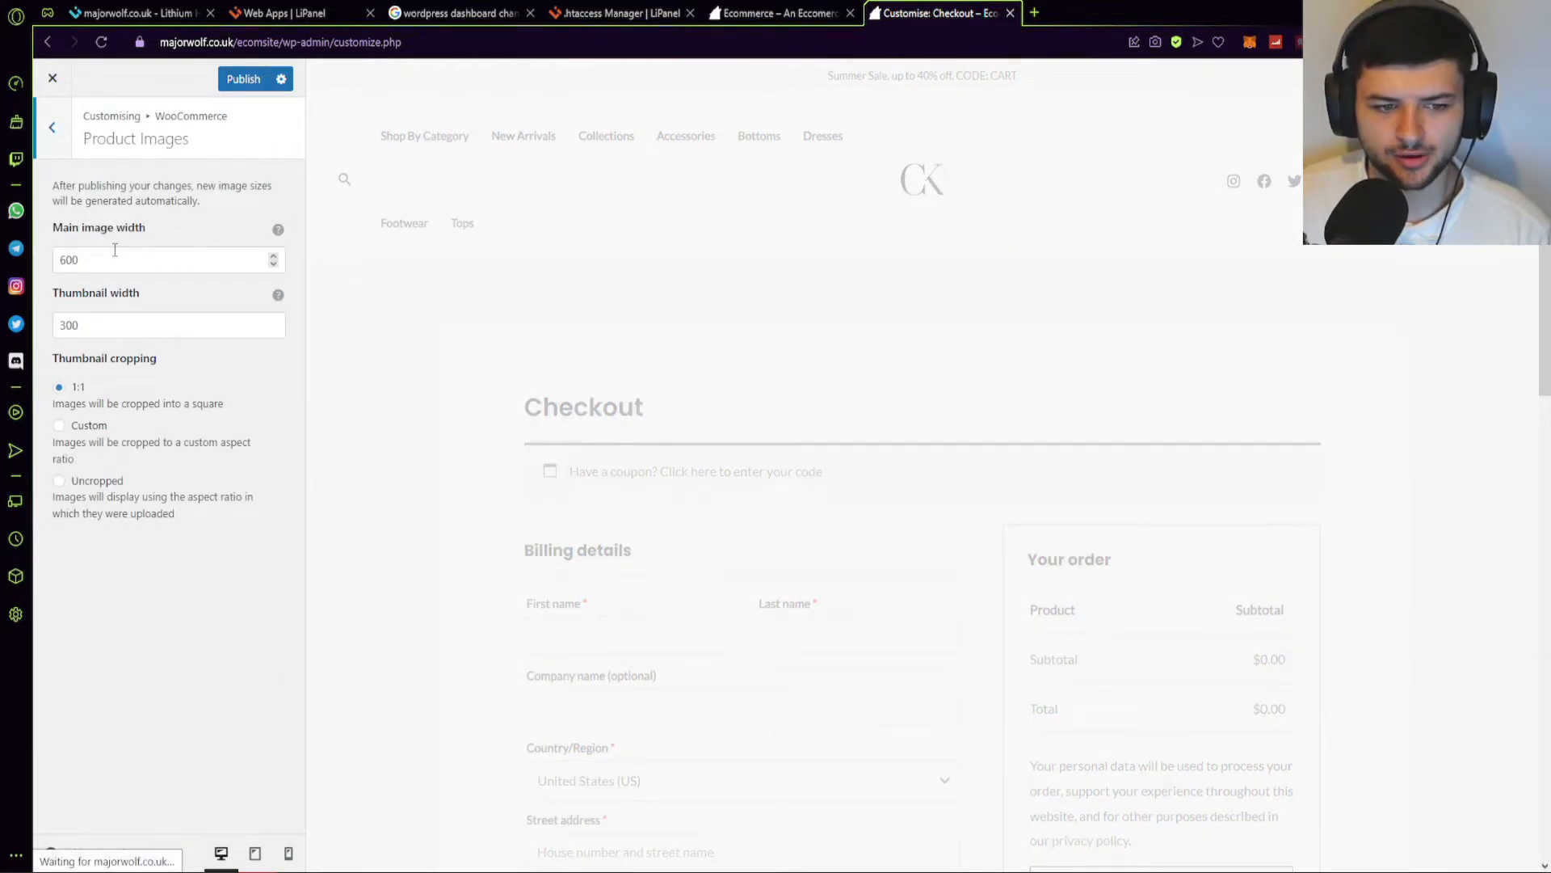
left_click(59, 149)
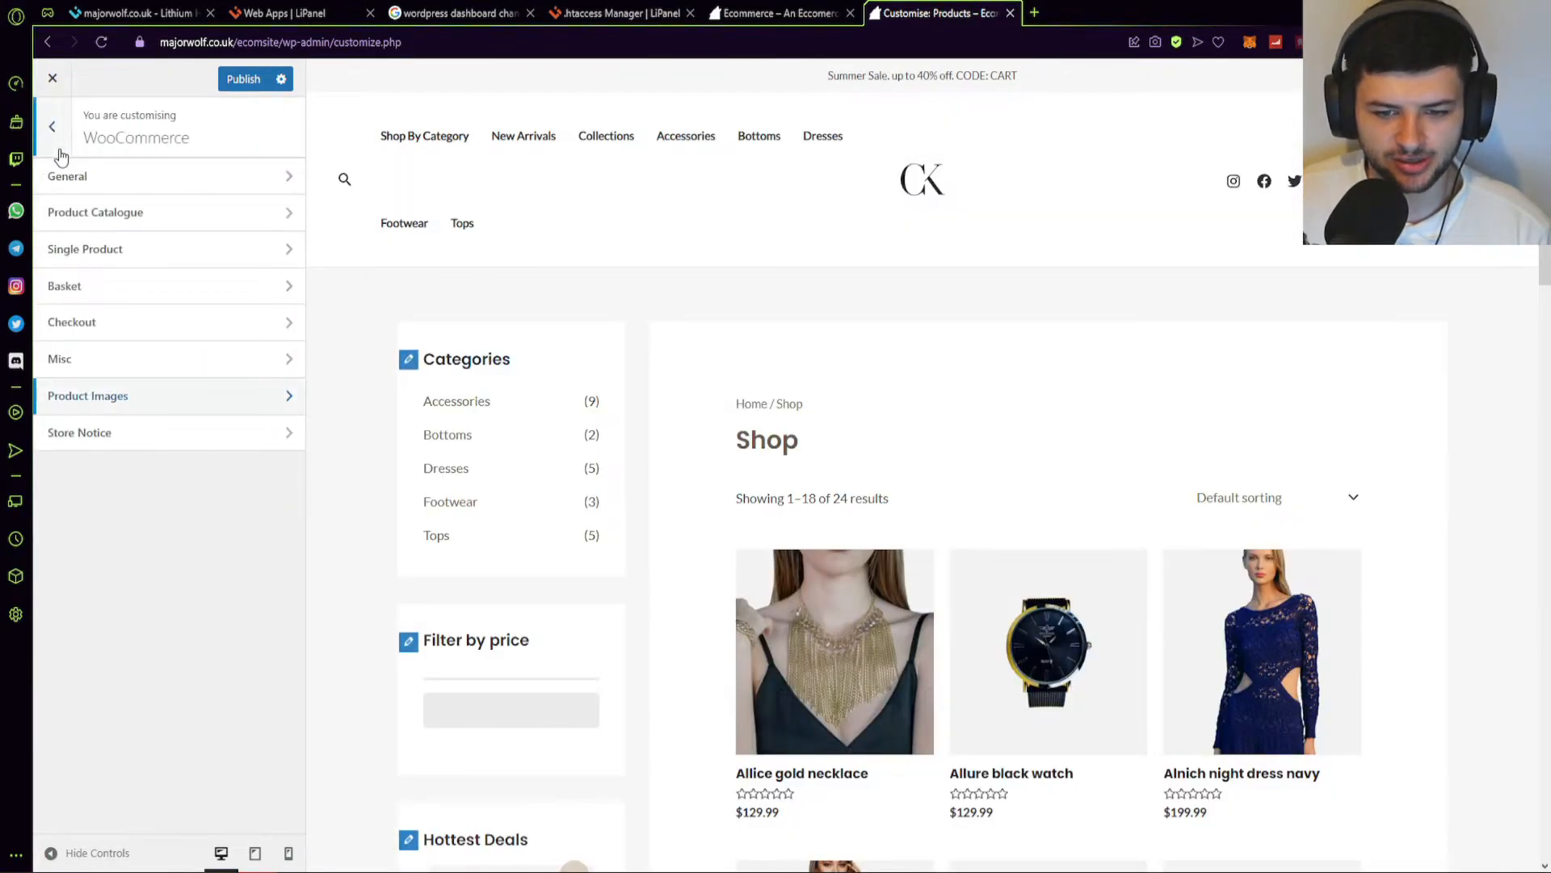
Enable the store notice and set its text to 'Summer Sales 20% Off CODE: SUMMER'.
left_click(115, 437)
left_click(188, 214)
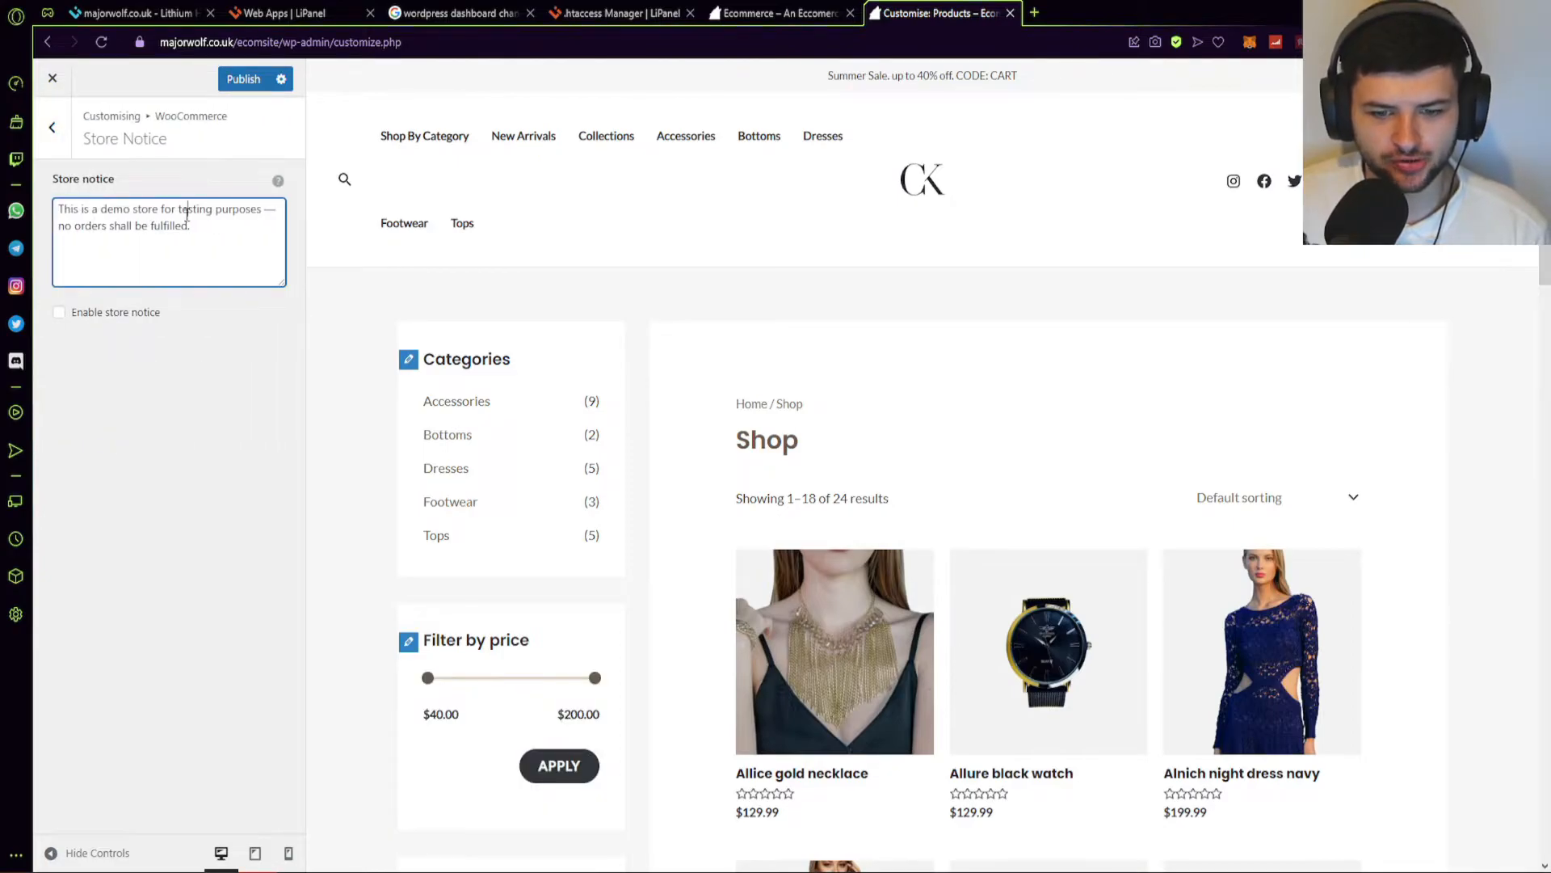
key("ctrl+a")
left_click(265, 238)
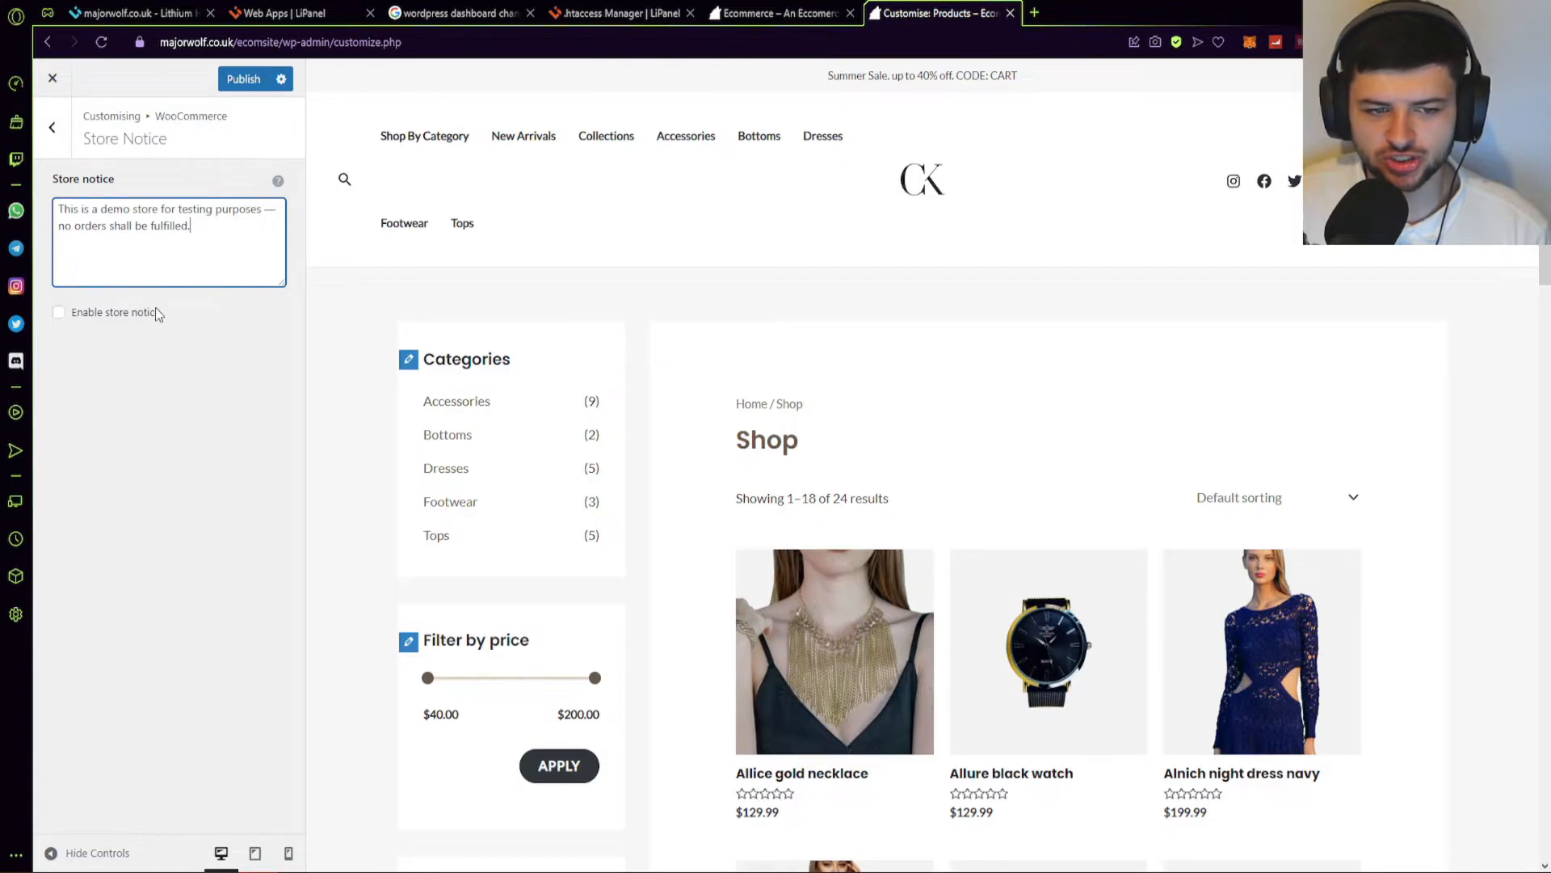
left_click(278, 183)
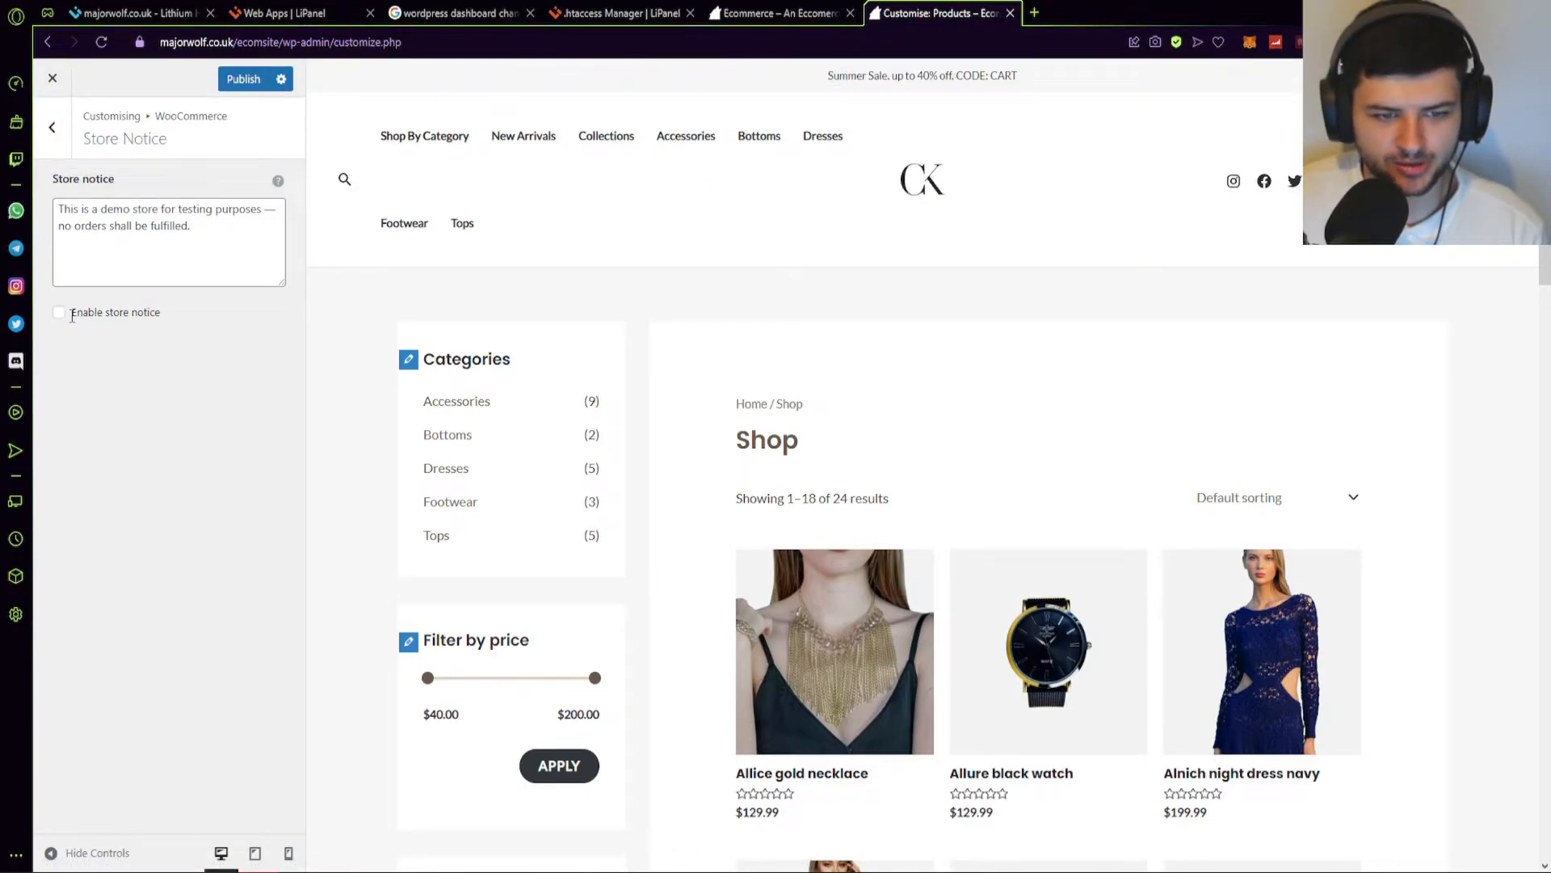
left_click(109, 317)
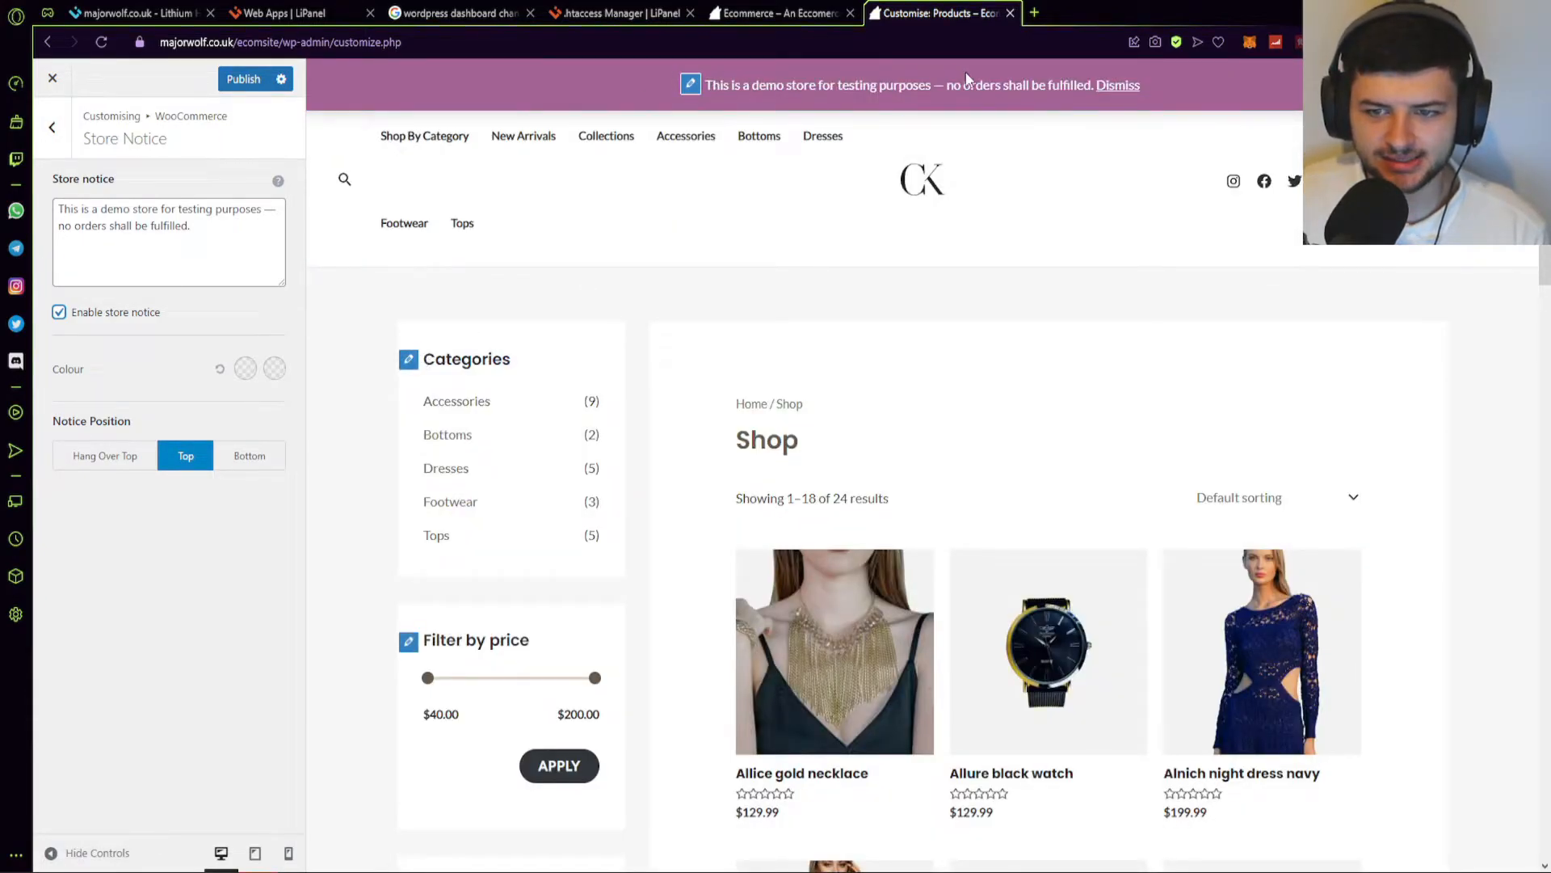
left_click_drag(196, 232, 55, 205)
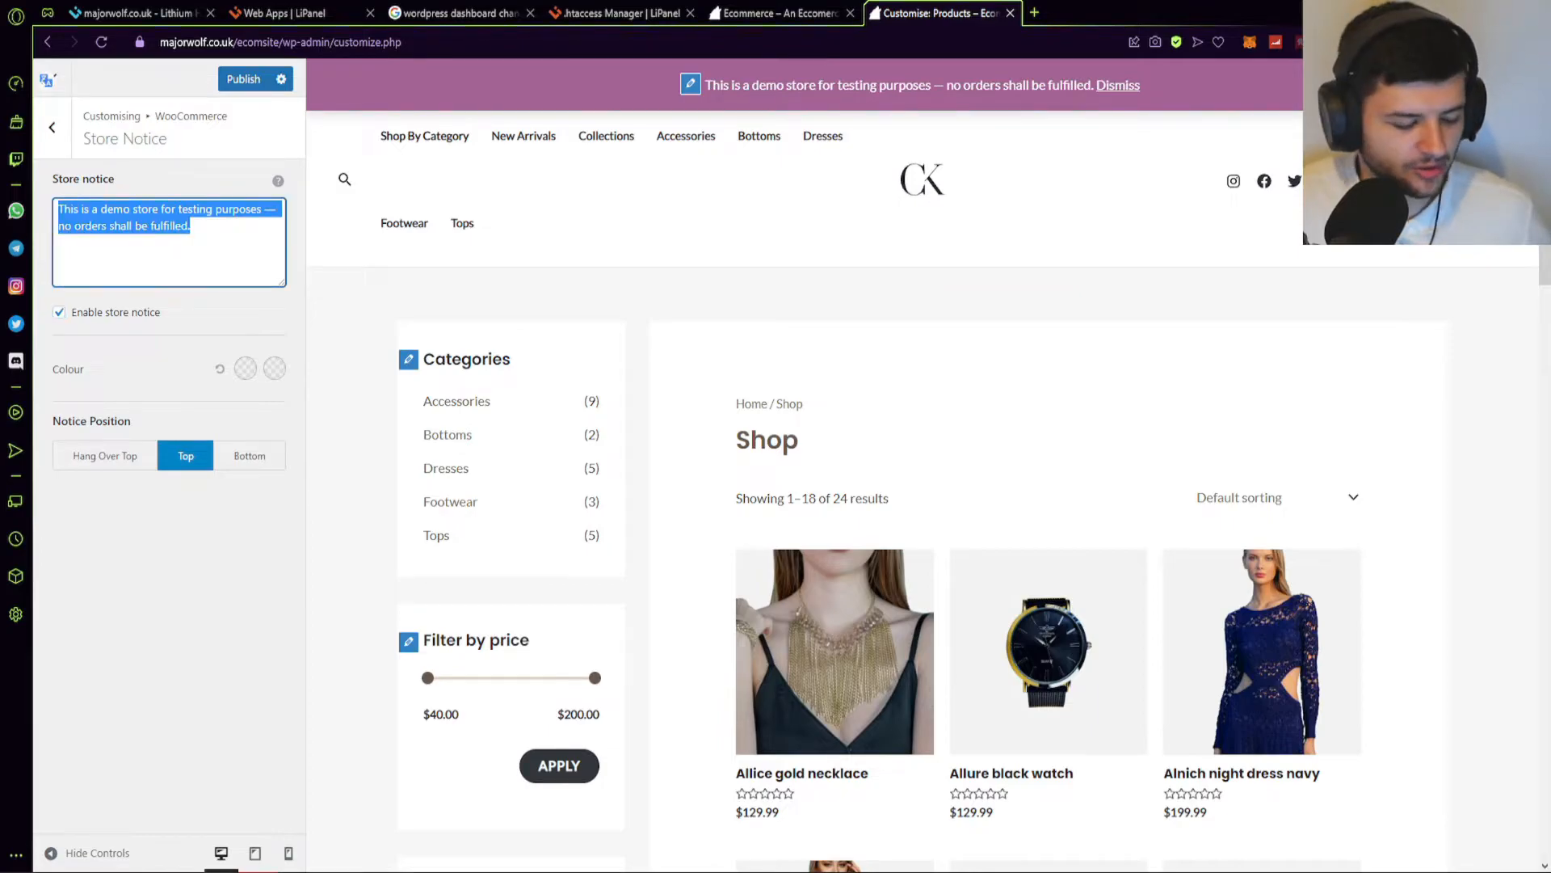
type("Summer Sales")
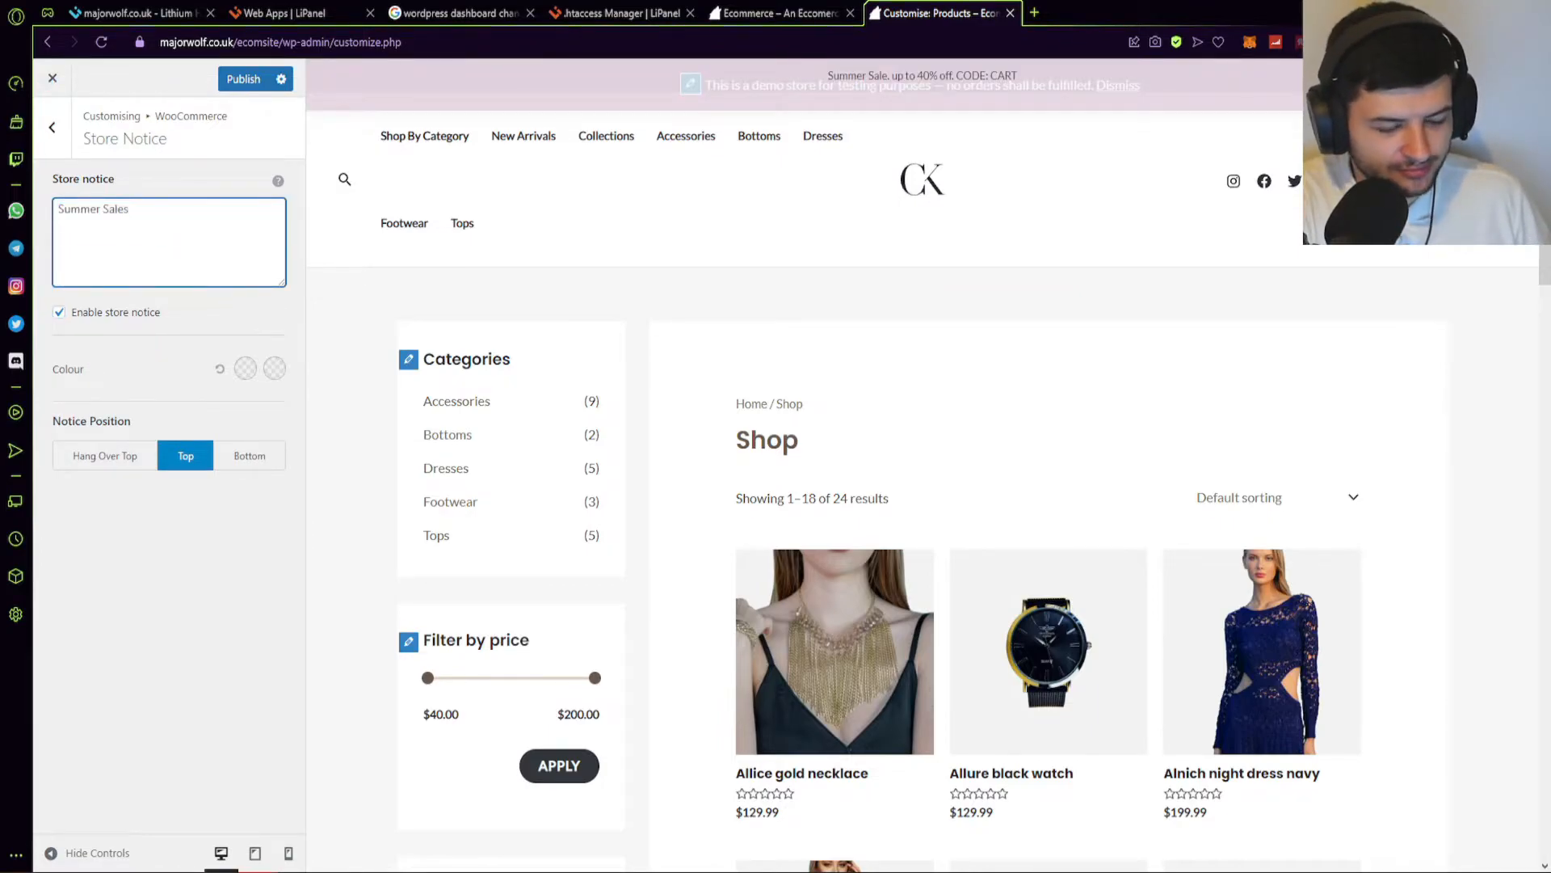
type(" 20% Off CODE: SUMMER")
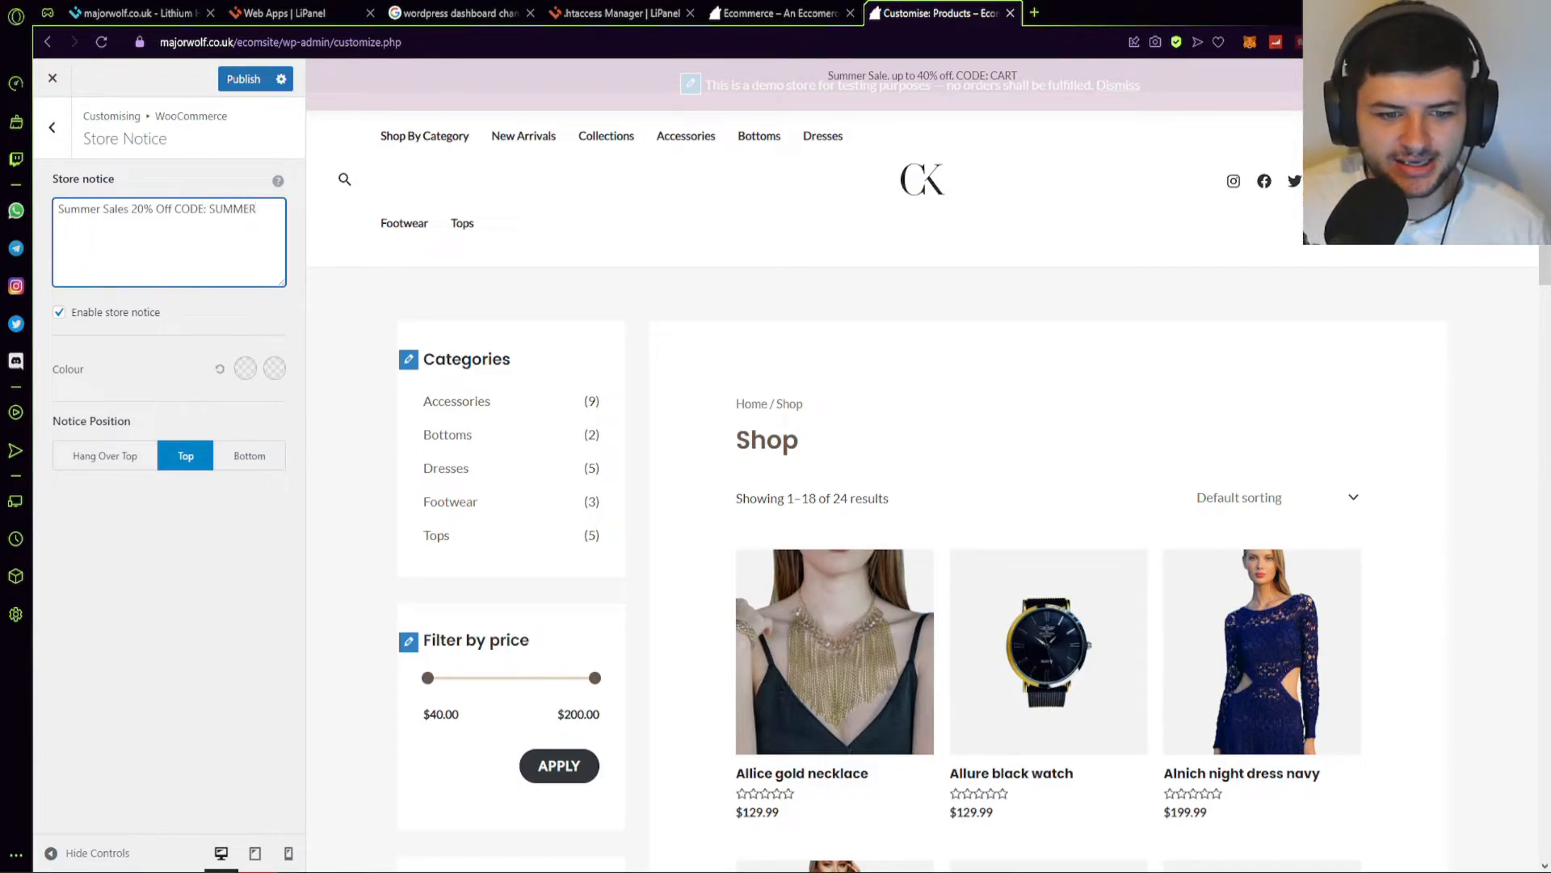
left_click(164, 518)
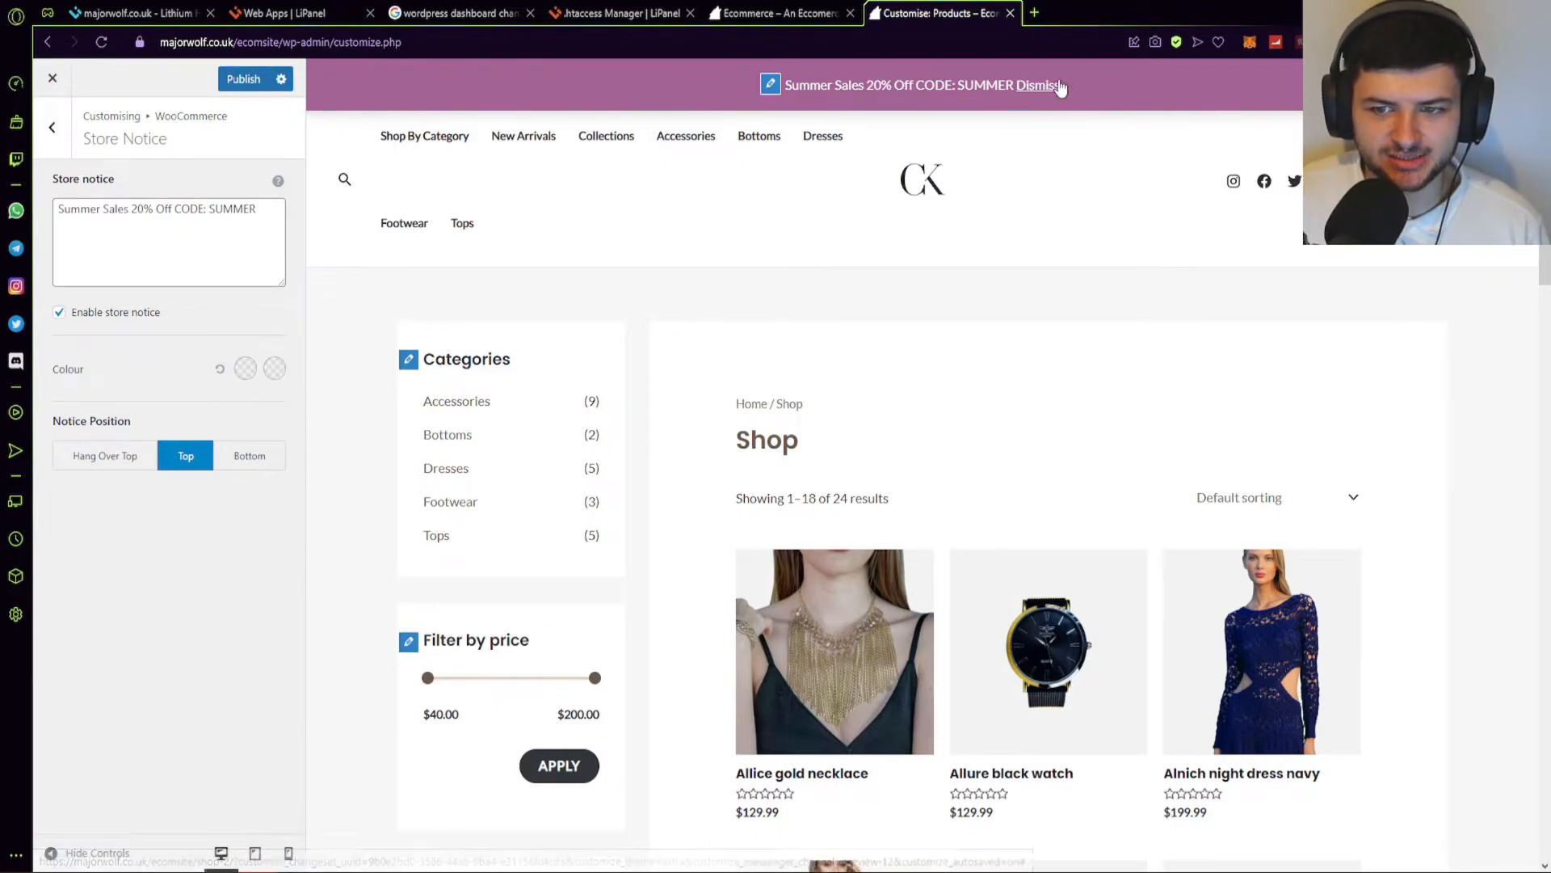
left_click(54, 128)
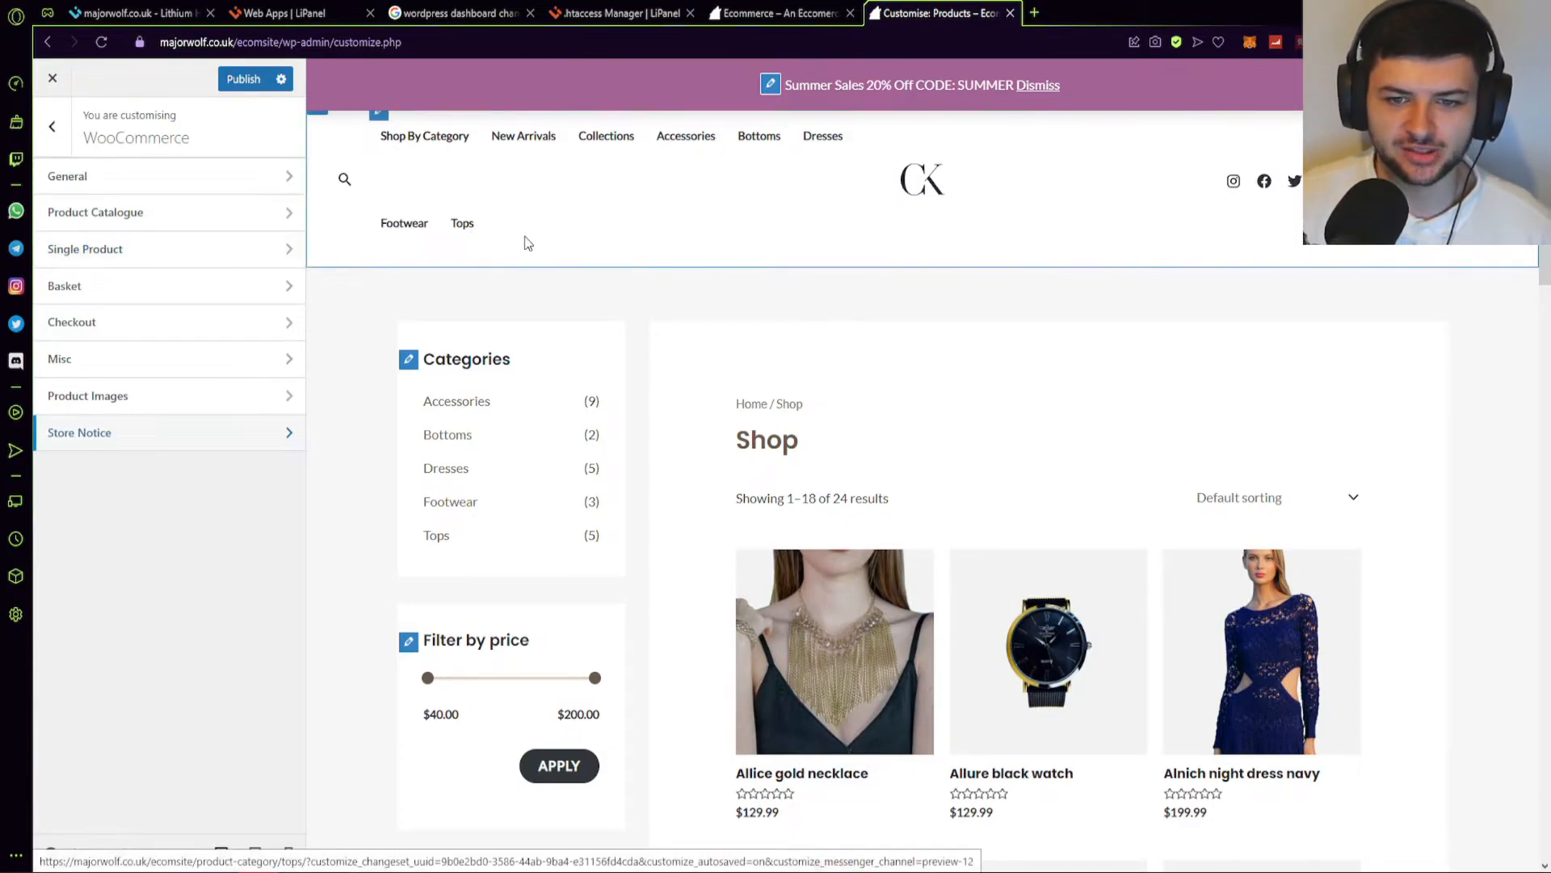
Exit the Customizer and scroll the live homepage to check the sale notice banner.
left_click(51, 127)
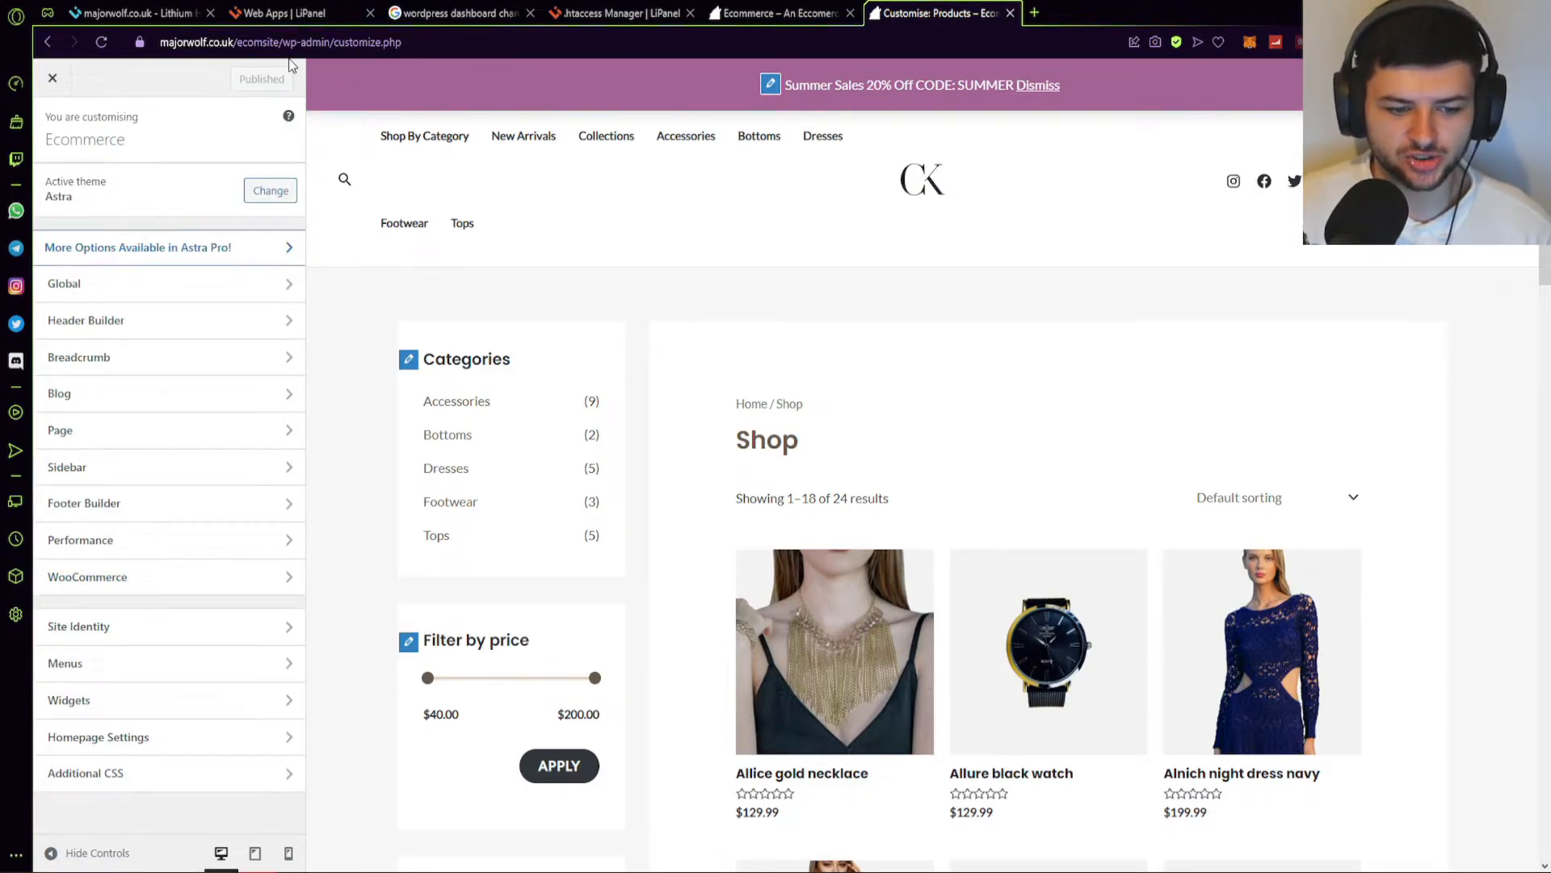
left_click(52, 81)
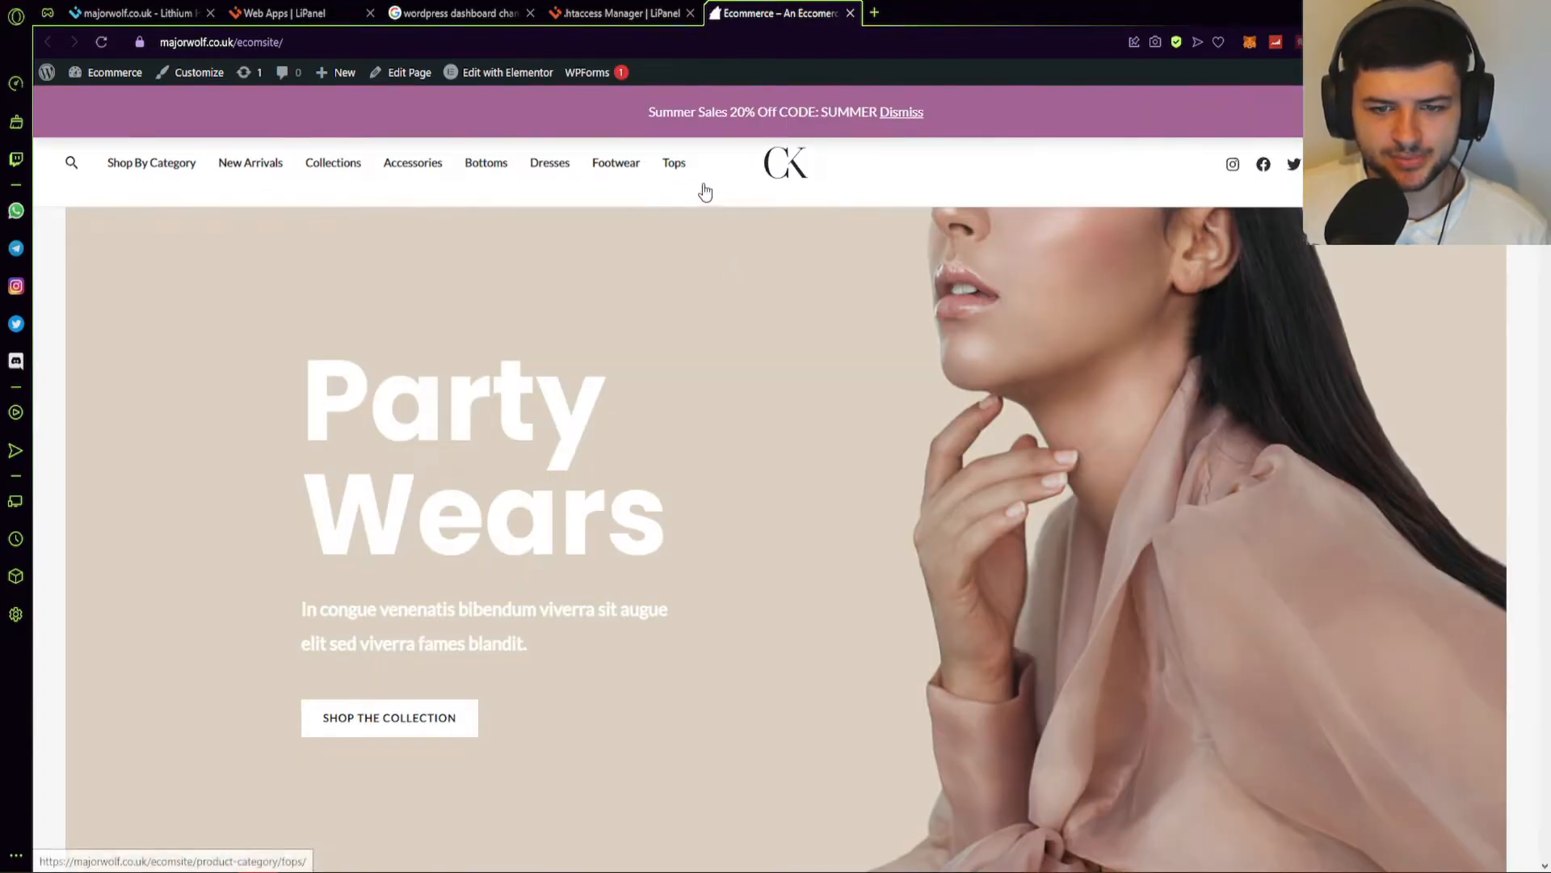
scroll(693, 190, "down", 10)
scroll(224, 374, "down", 9)
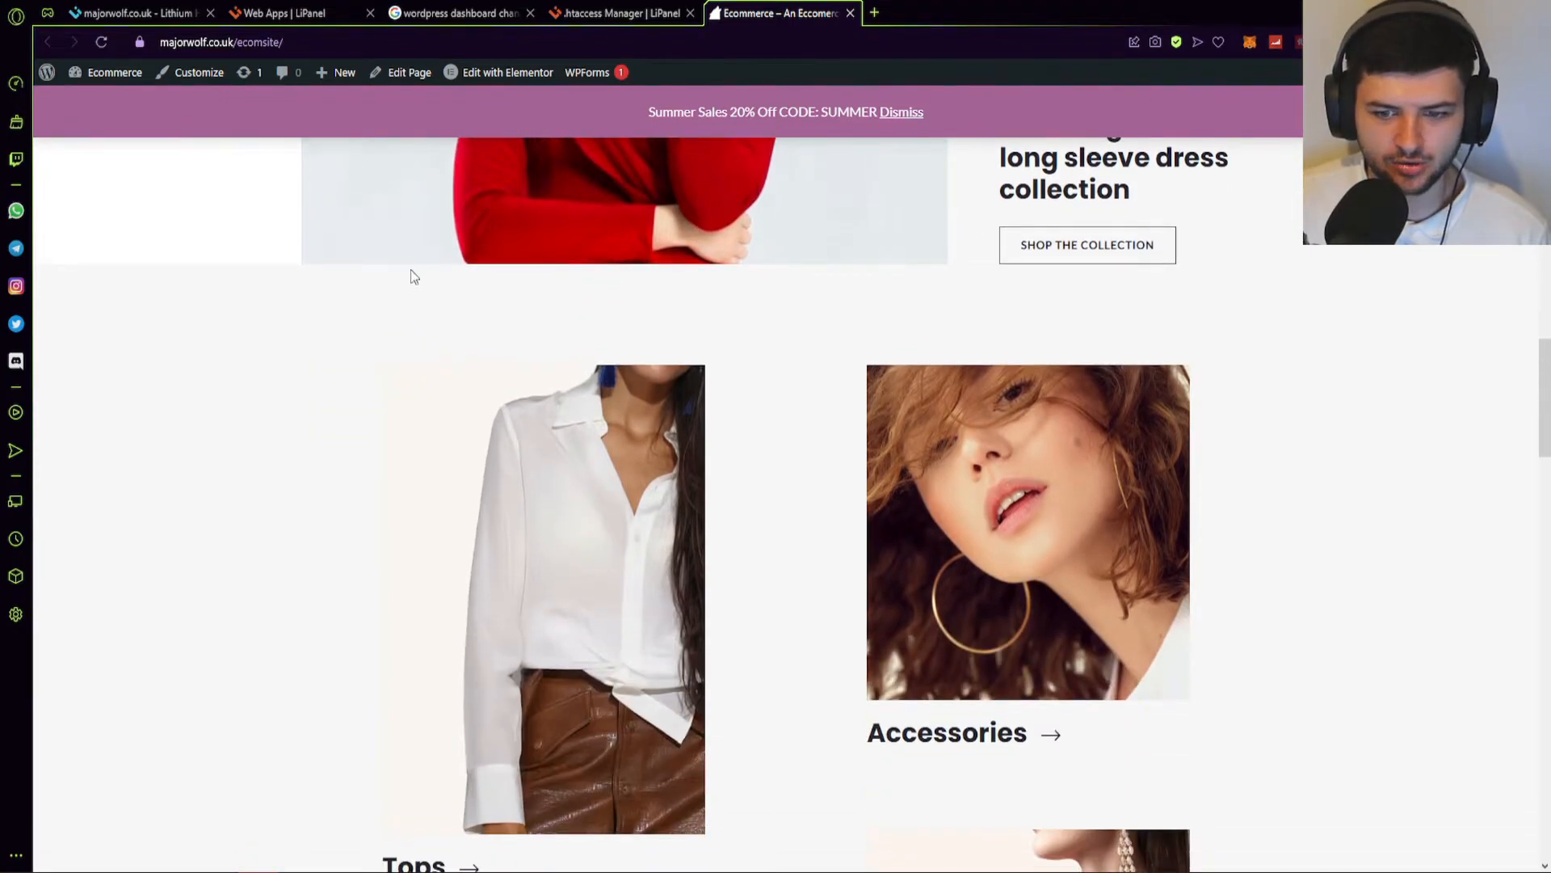
scroll(450, 312, "down", 15)
scroll(808, 503, "up", 4)
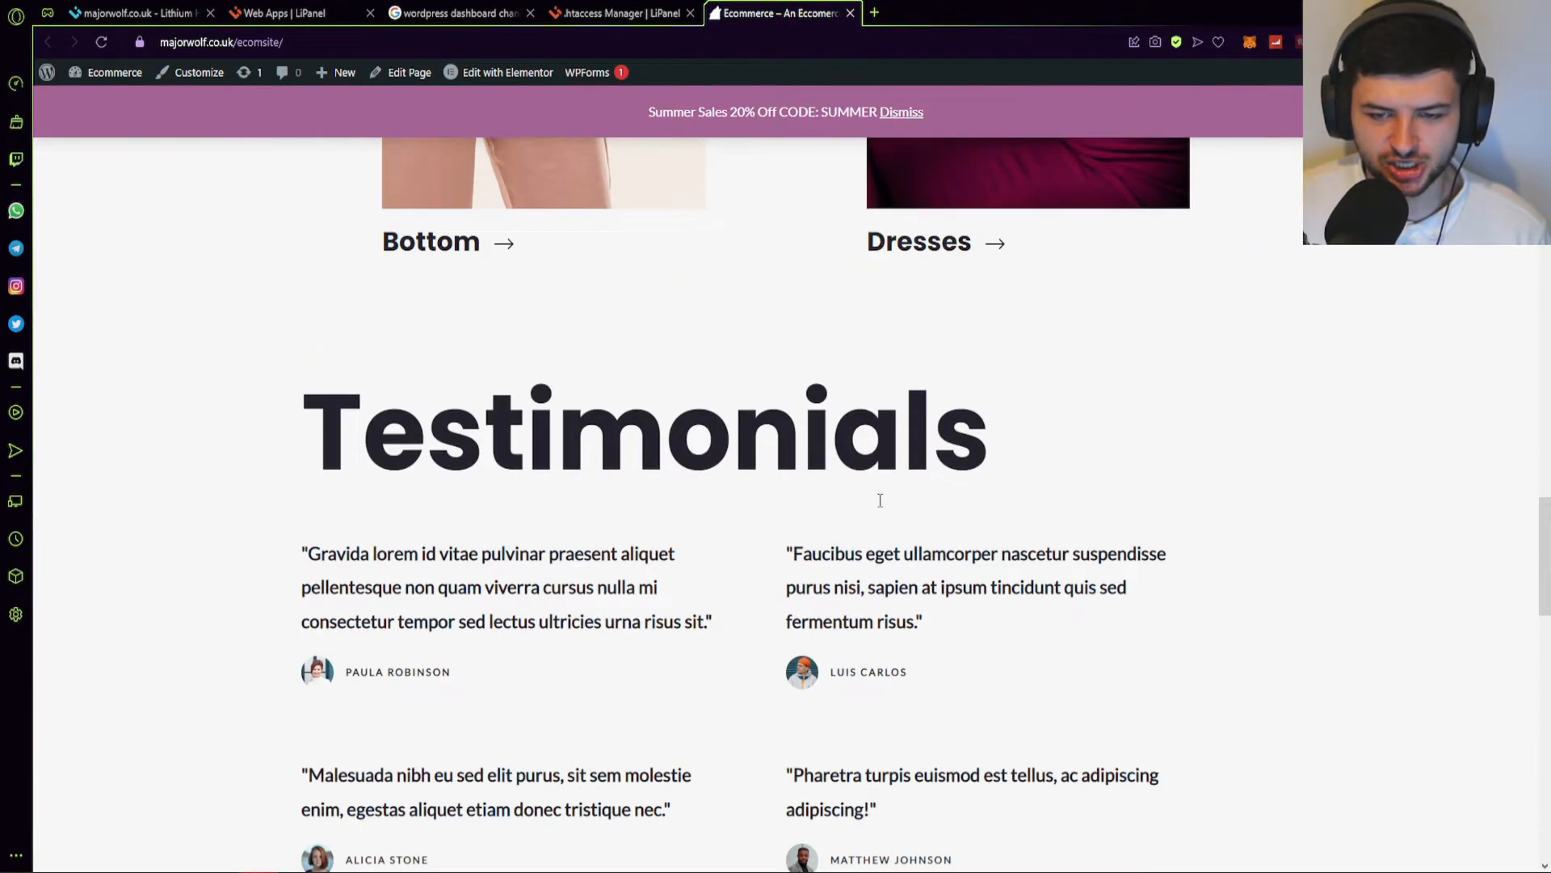
scroll(878, 500, "up", 4)
scroll(572, 409, "down", 15)
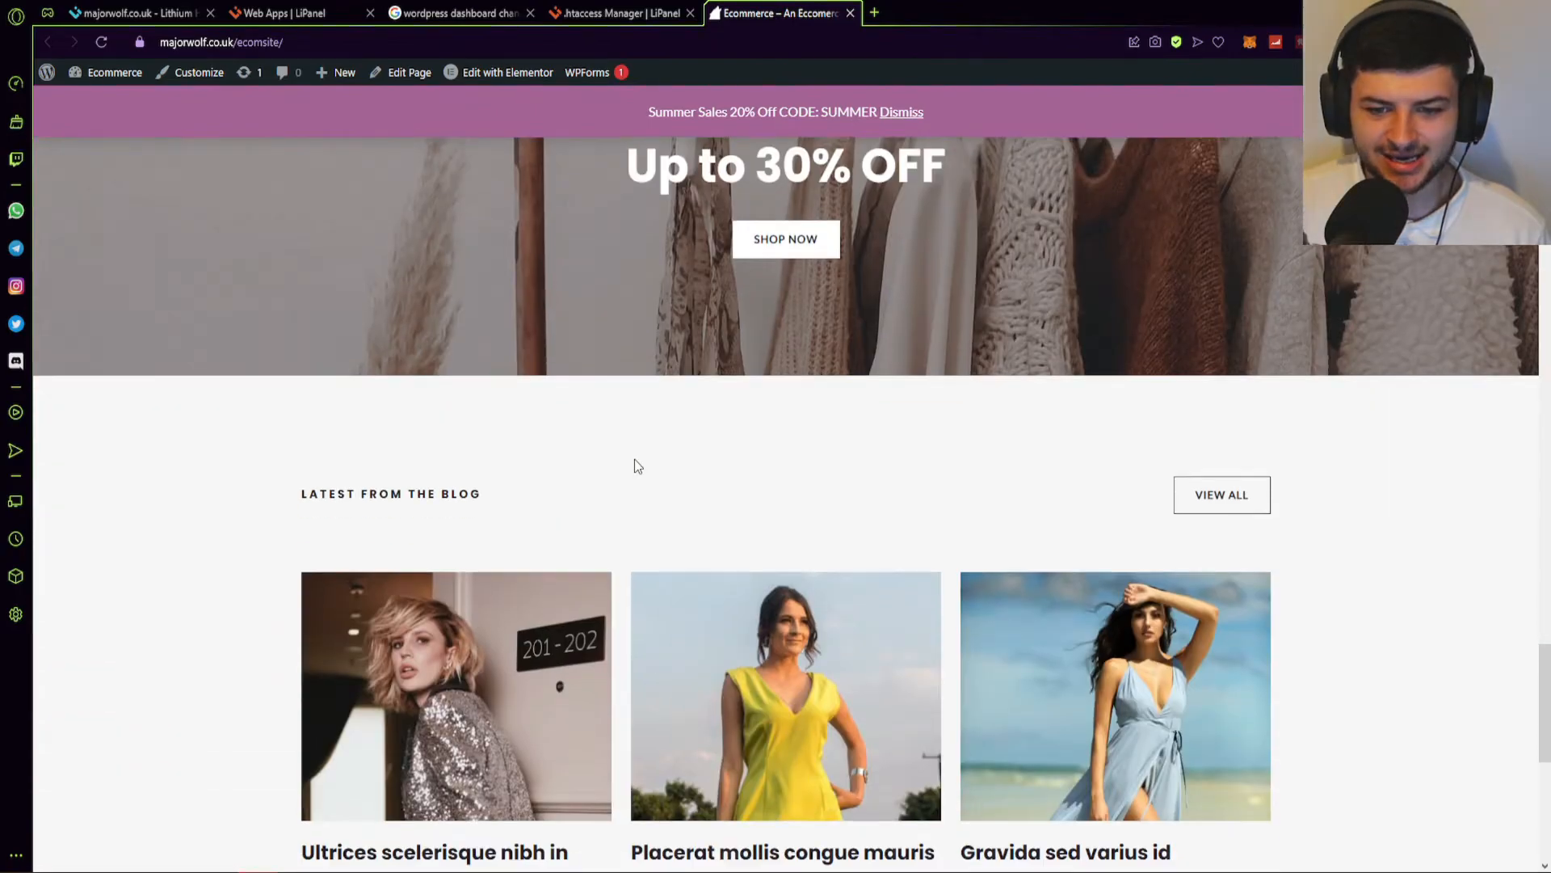
scroll(633, 457, "down", 8)
Close an unused browser tab, review the homepage again, and return to the Dashboard.
middle_click(630, 13)
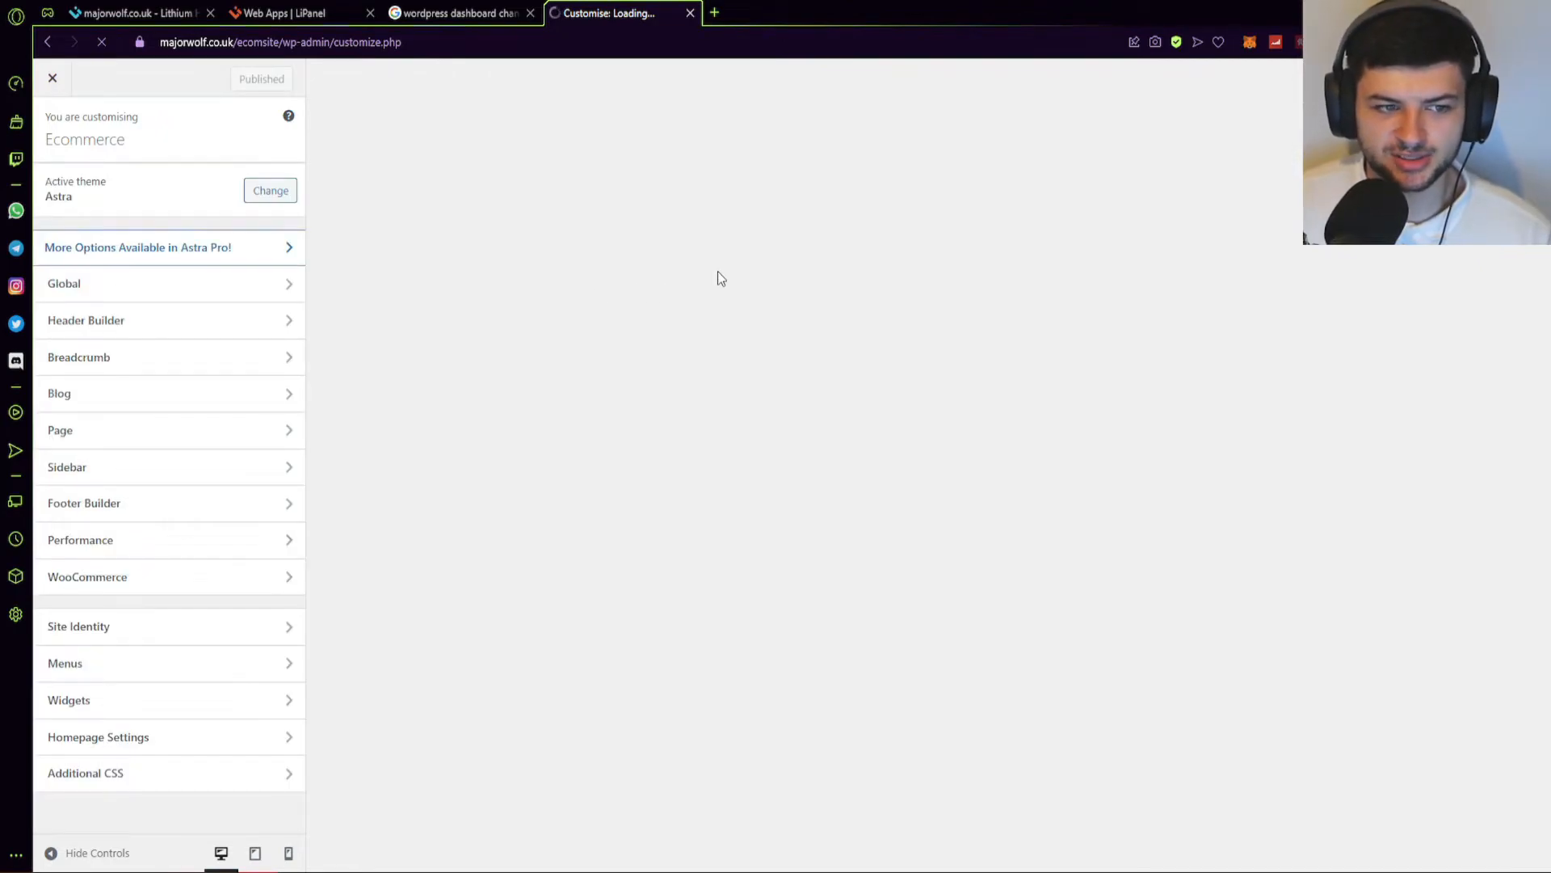
scroll(568, 287, "down", 6)
scroll(827, 331, "up", 4)
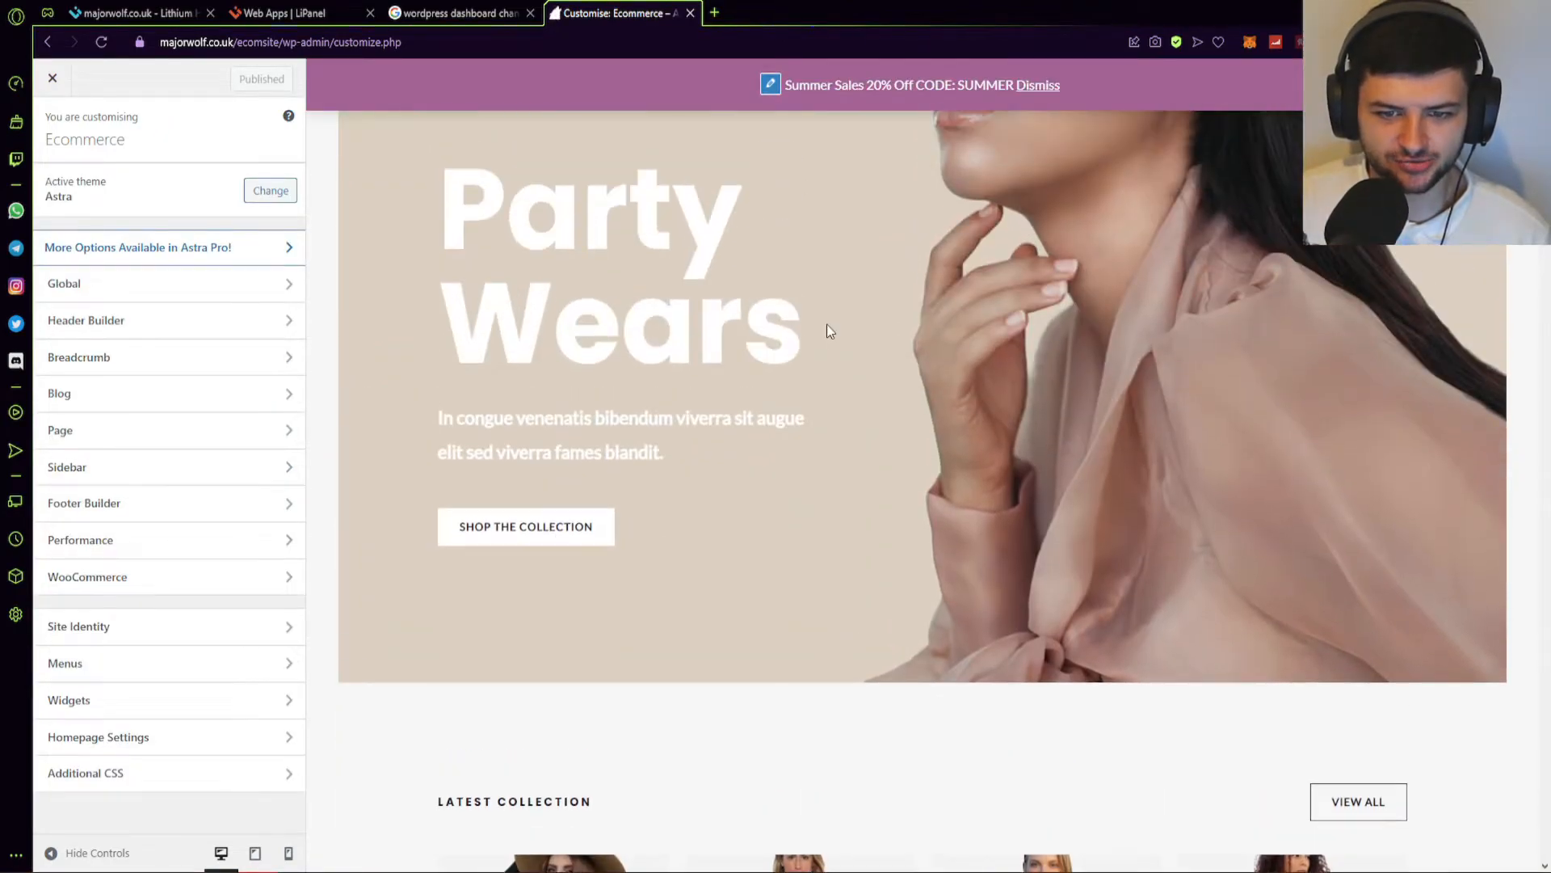
scroll(827, 331, "up", 3)
scroll(810, 397, "down", 9)
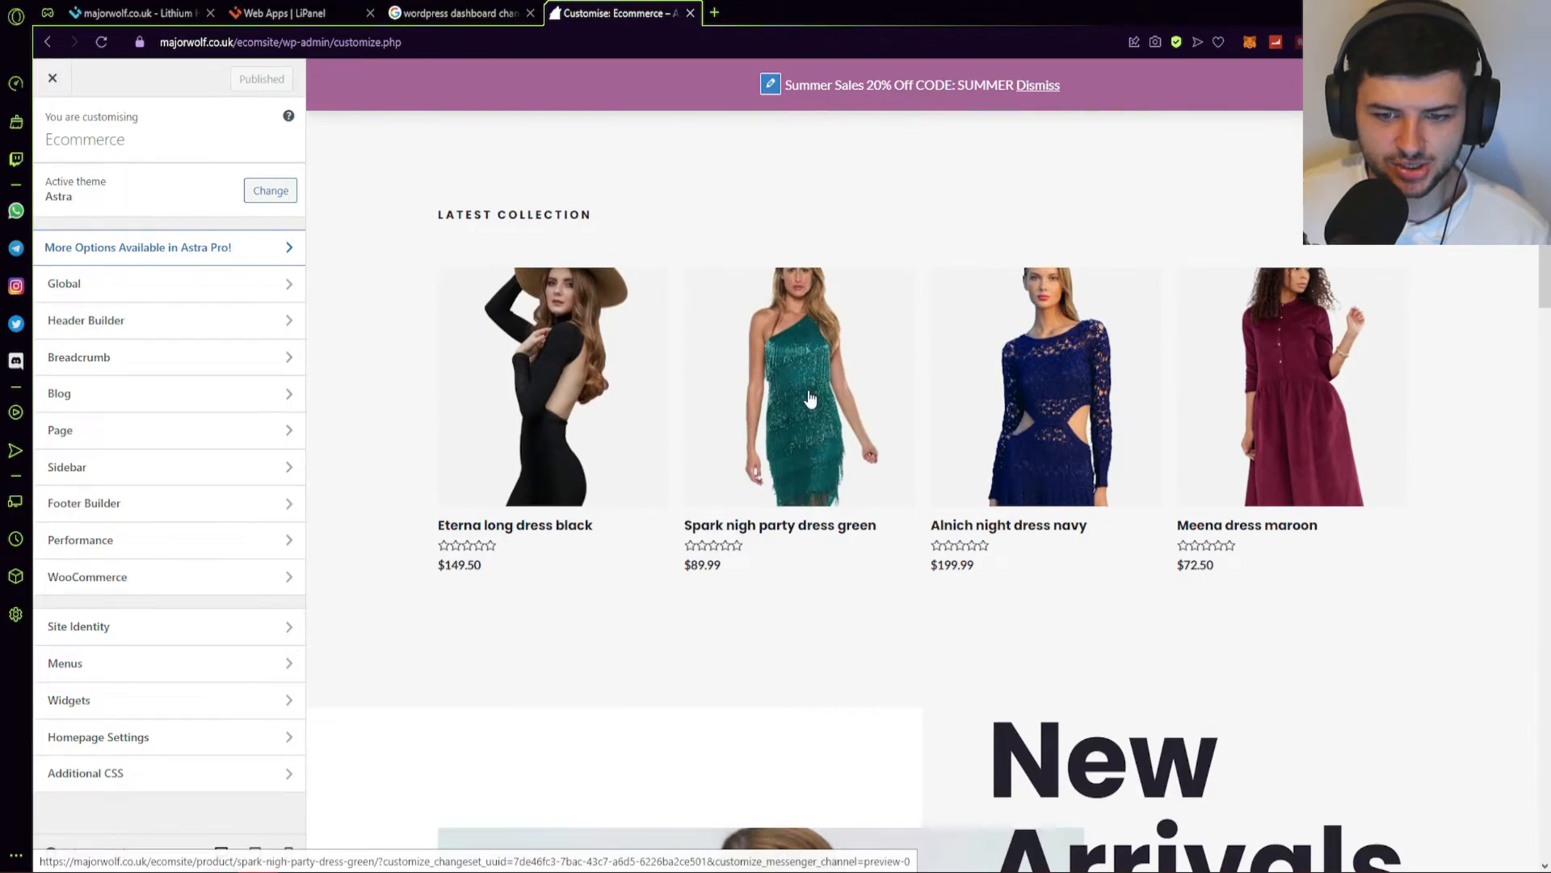
scroll(811, 397, "down", 10)
scroll(735, 396, "down", 12)
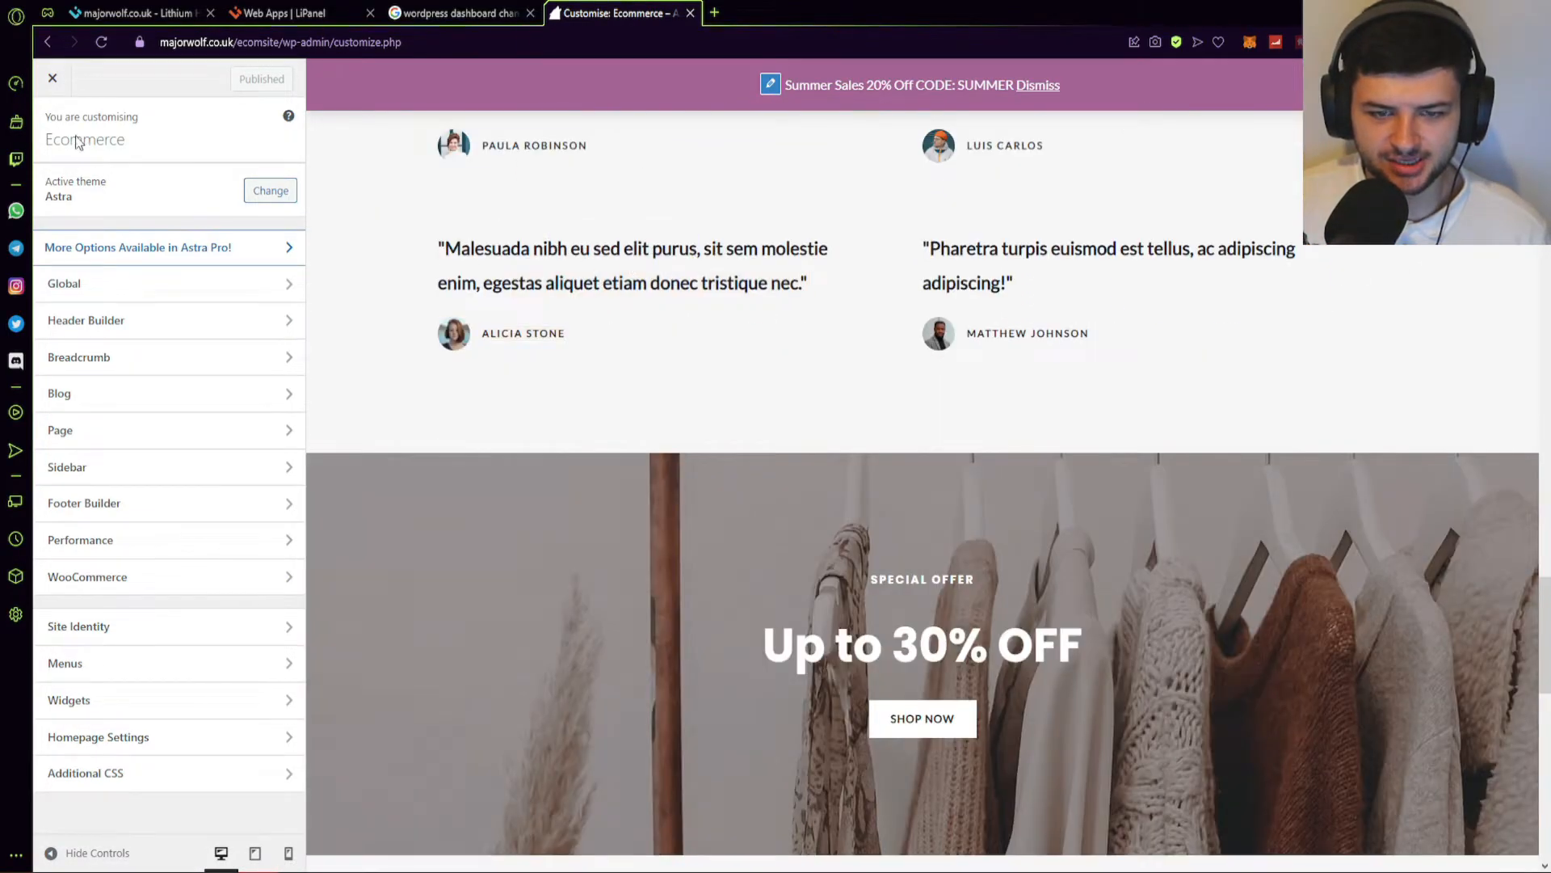
scroll(719, 448, "down", 8)
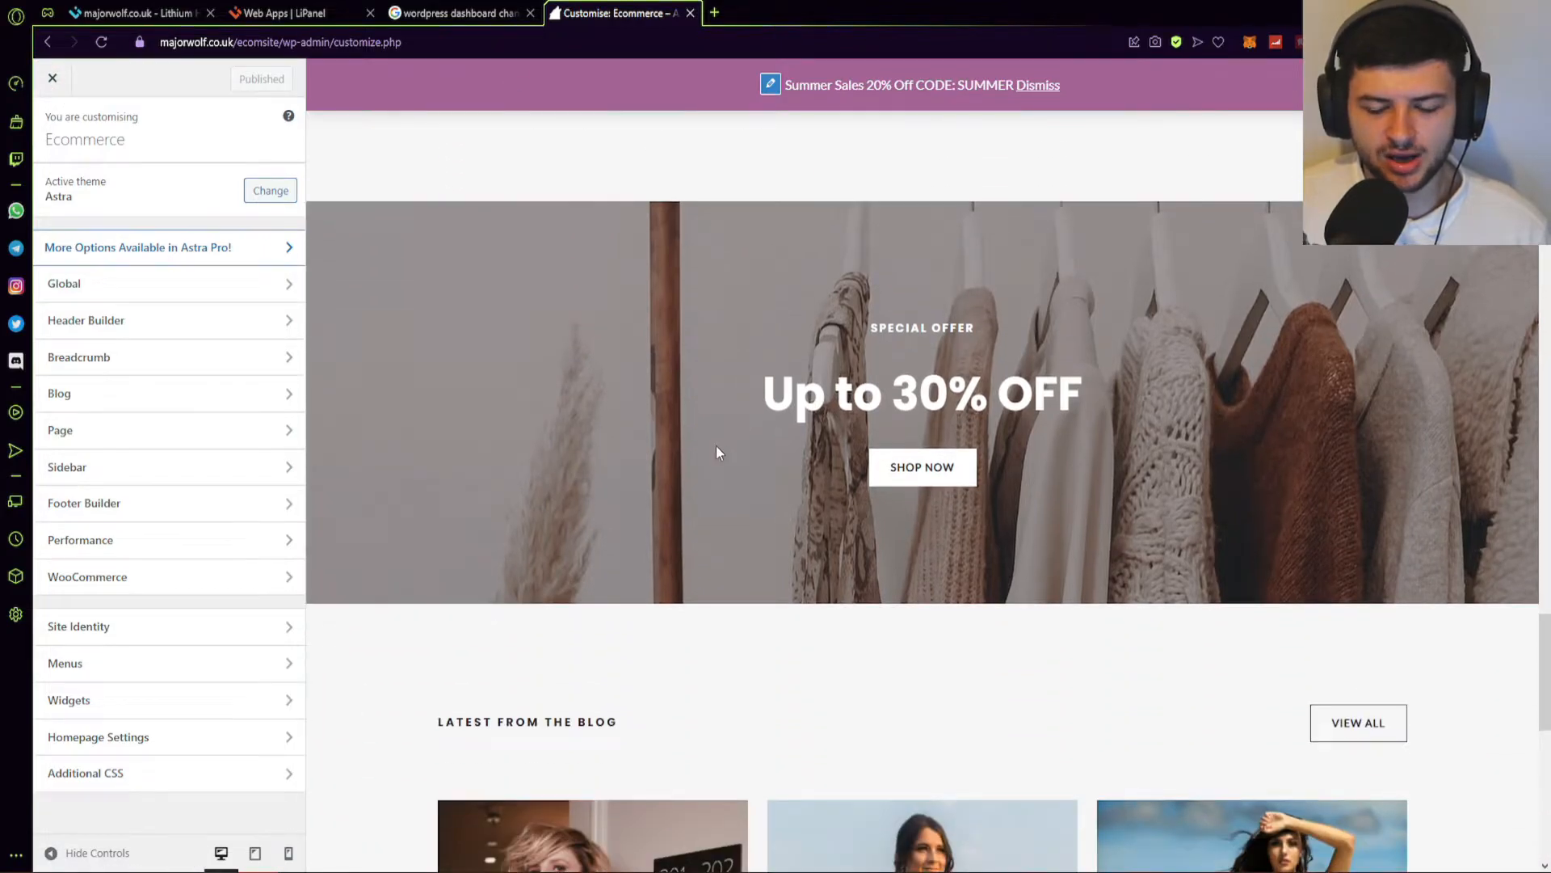
scroll(719, 462, "down", 3)
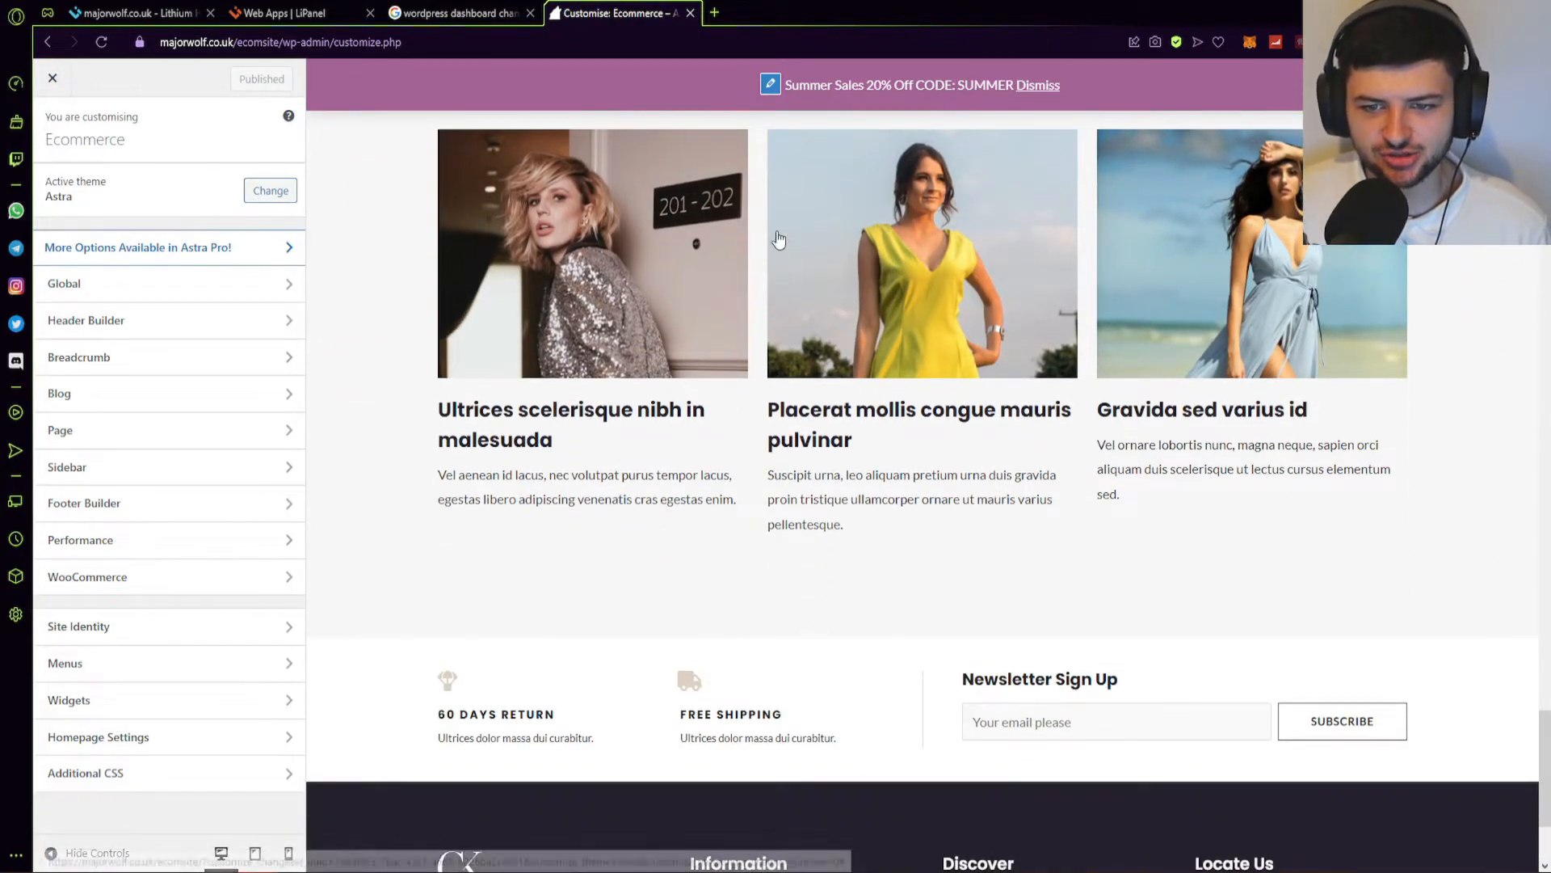
scroll(488, 197, "down", 2)
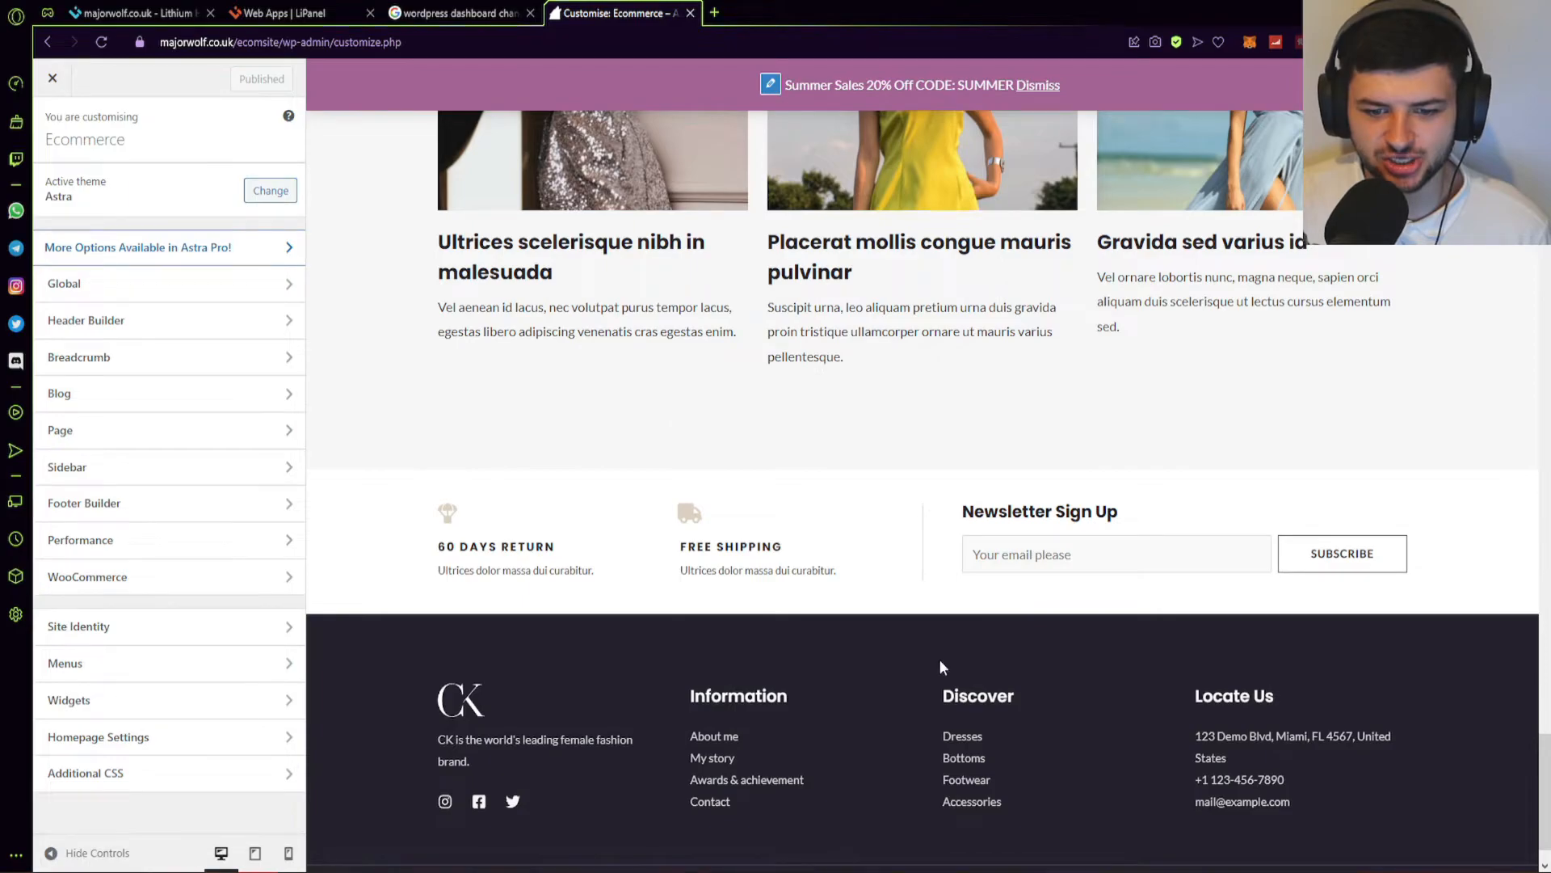
scroll(547, 416, "up", 10)
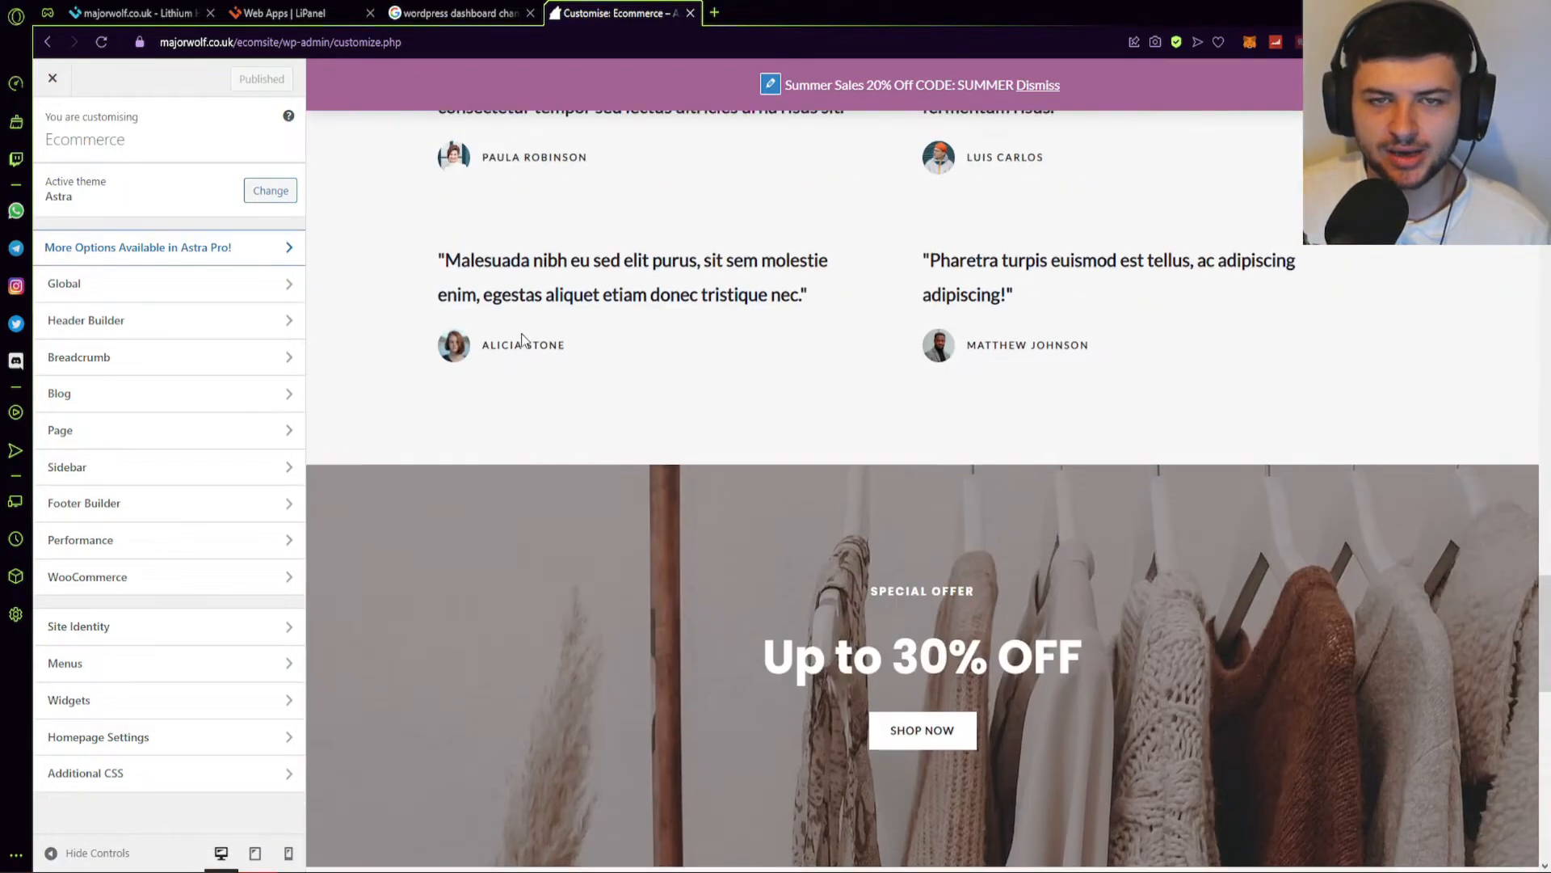
scroll(523, 331, "up", 15)
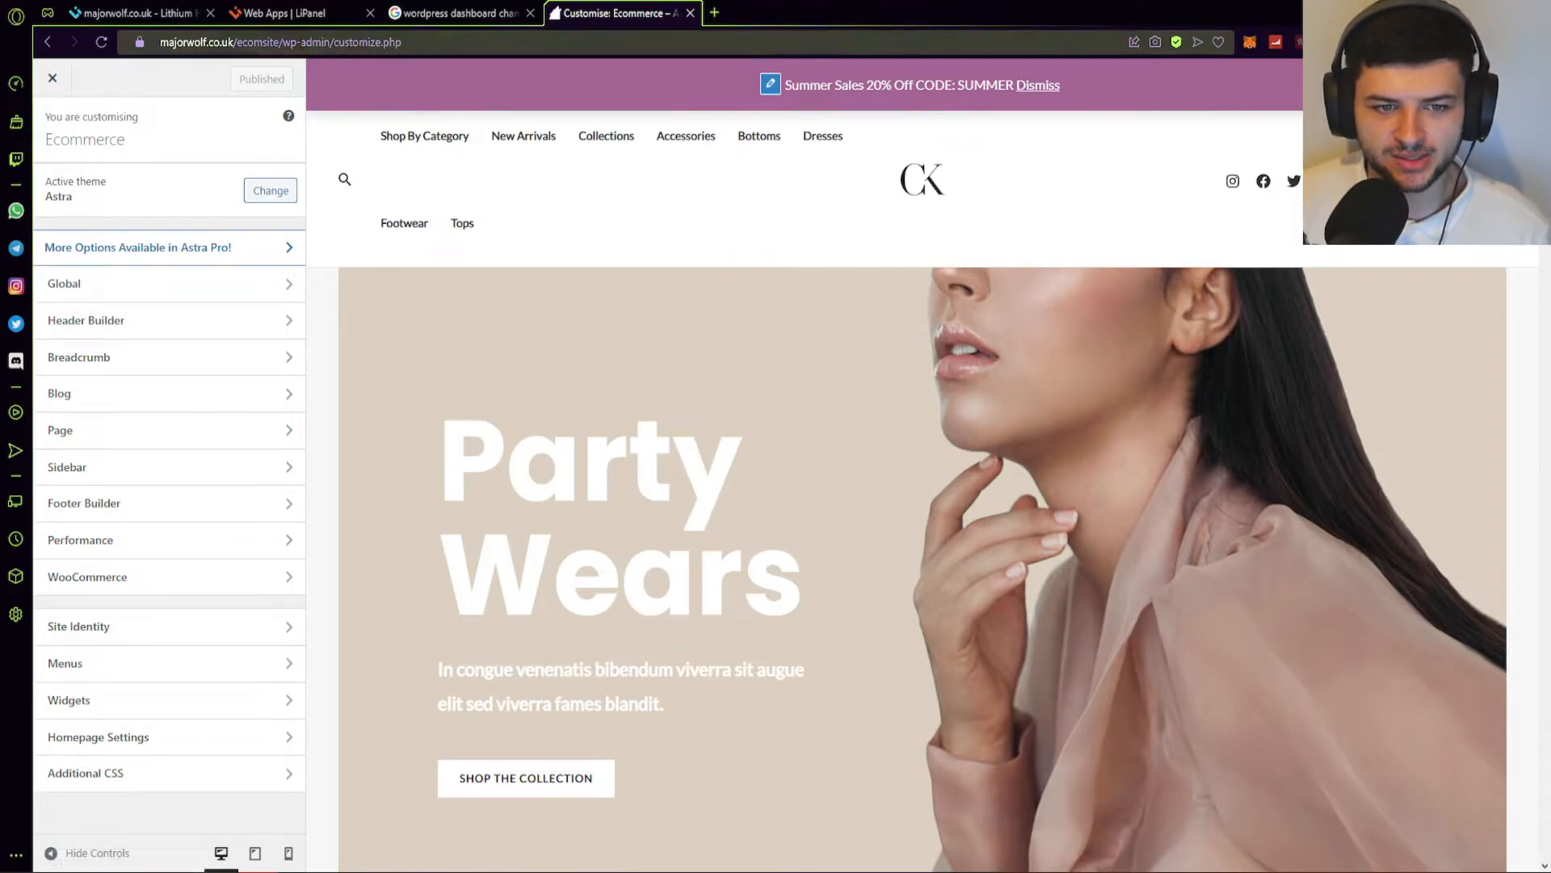
left_click(46, 41)
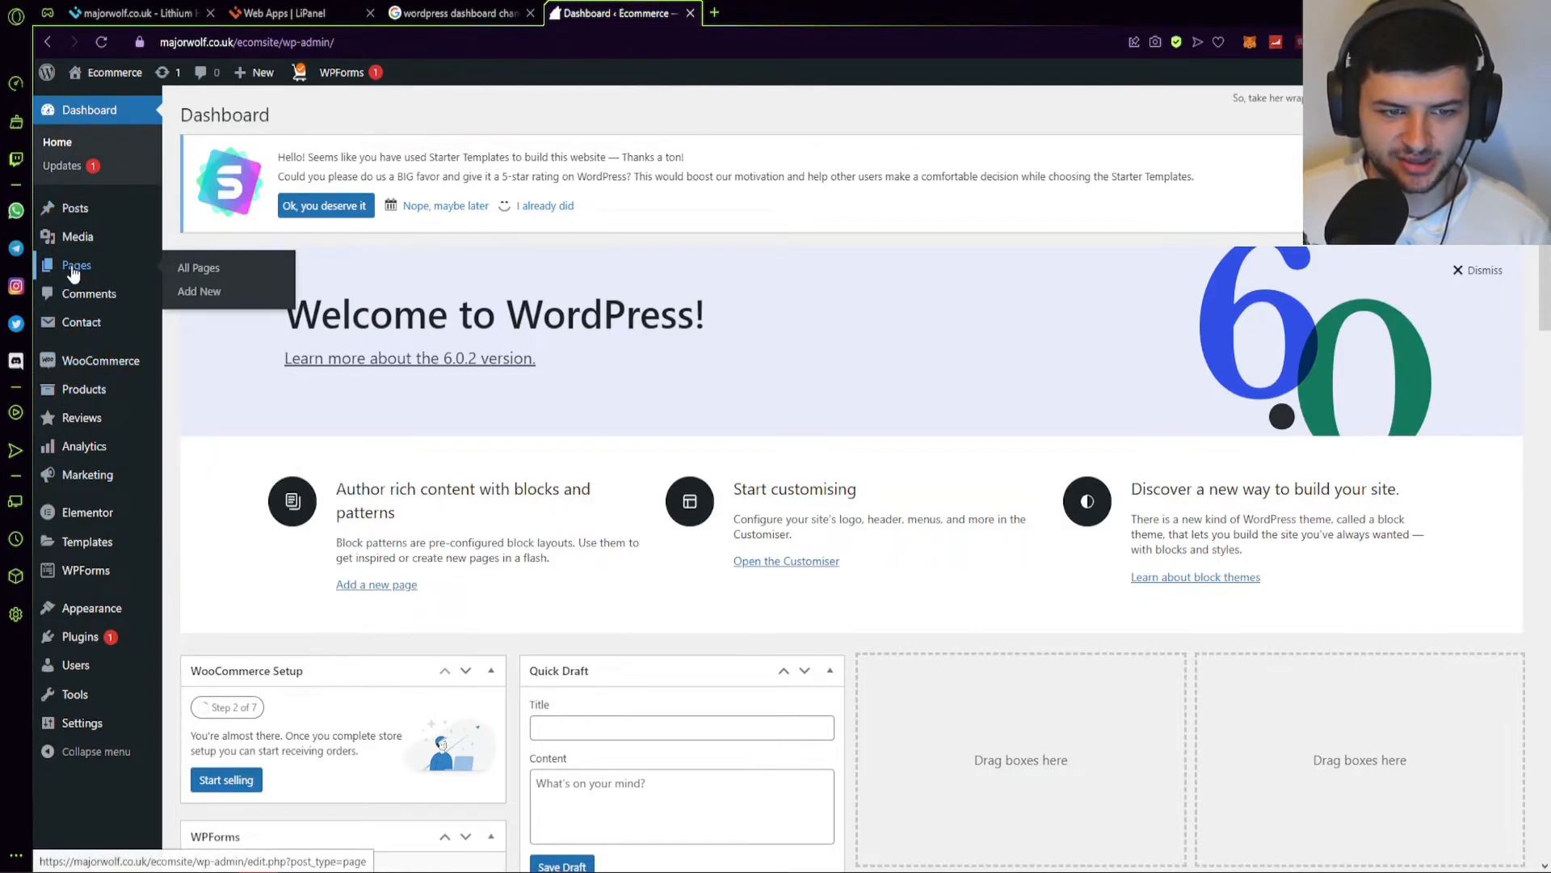
Go to the Pages list and launch the Home page in Elementor.
left_click(73, 274)
scroll(557, 363, "up", 5)
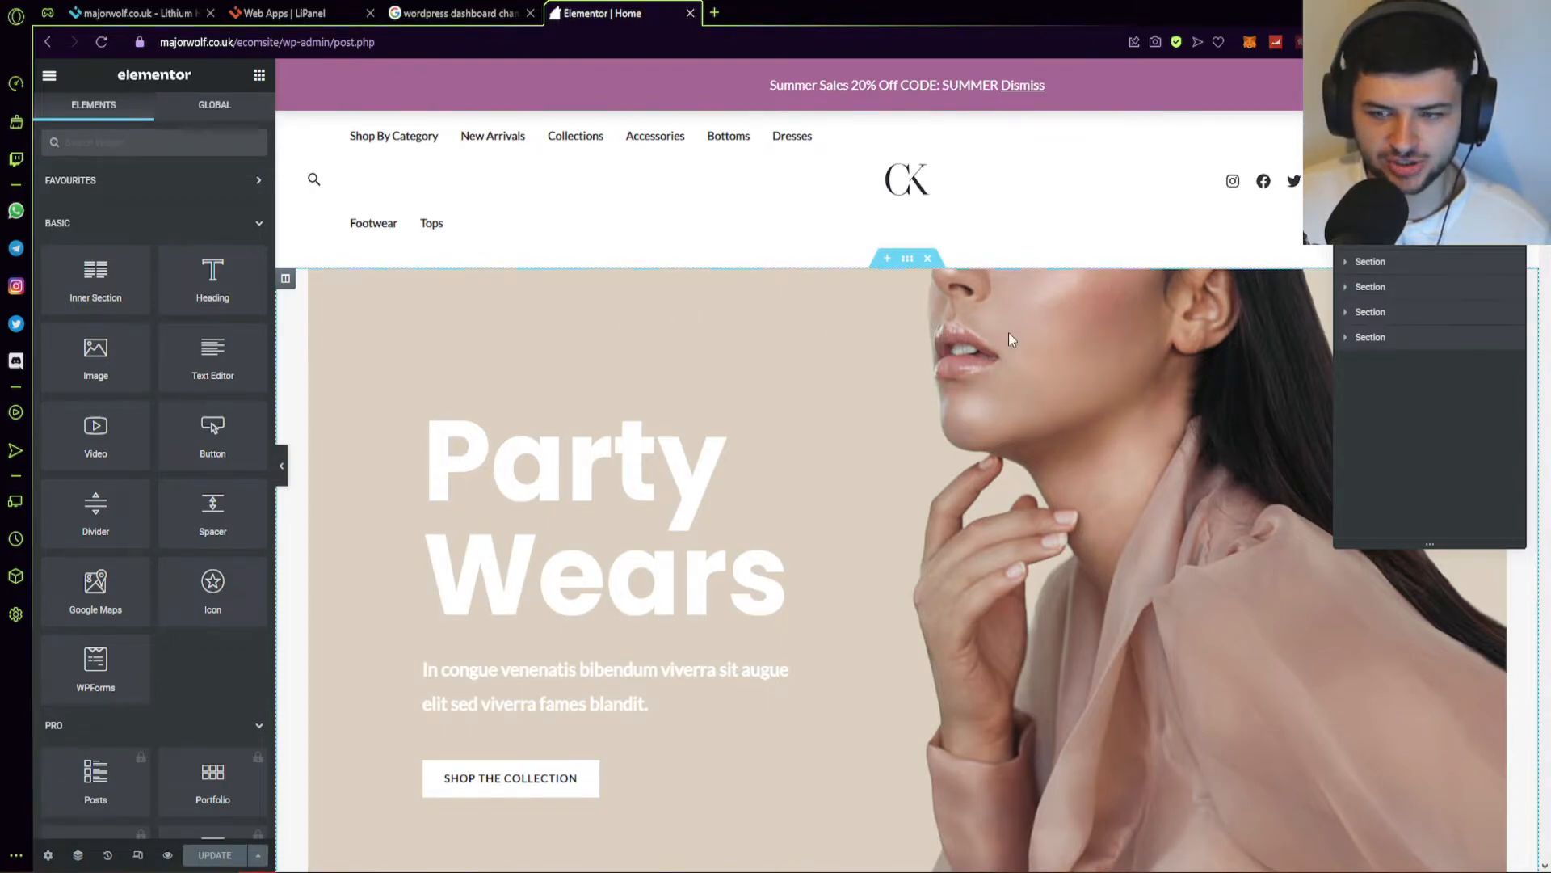
scroll(1028, 371, "down", 2)
Relabel the hero button from 'Shop The Collection' to 'Explore The Collection'.
left_click(502, 611)
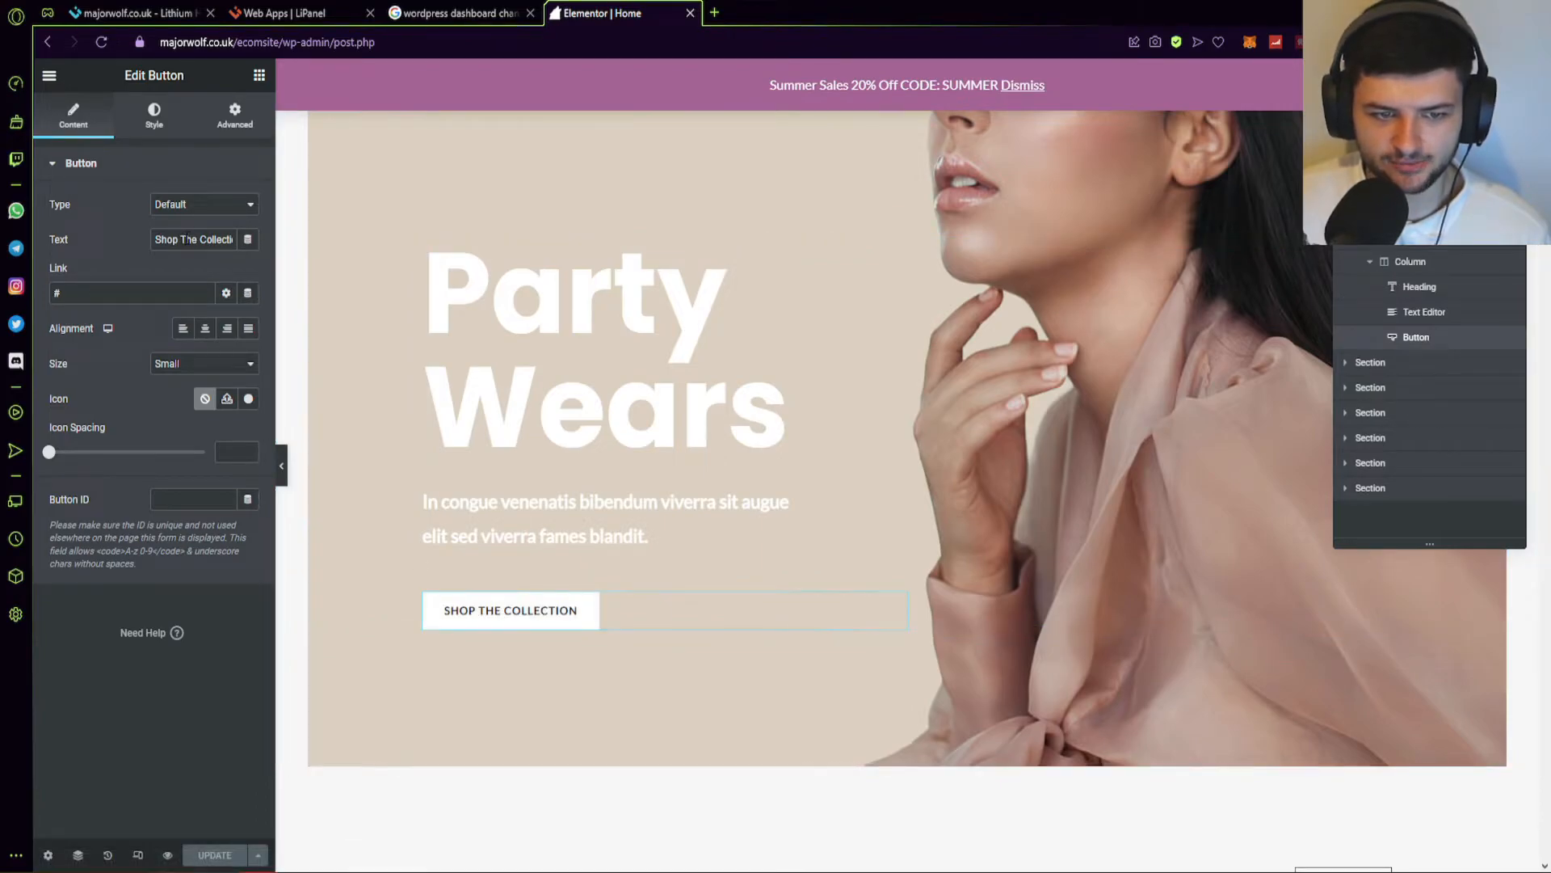
left_click_drag(179, 240, 47, 237)
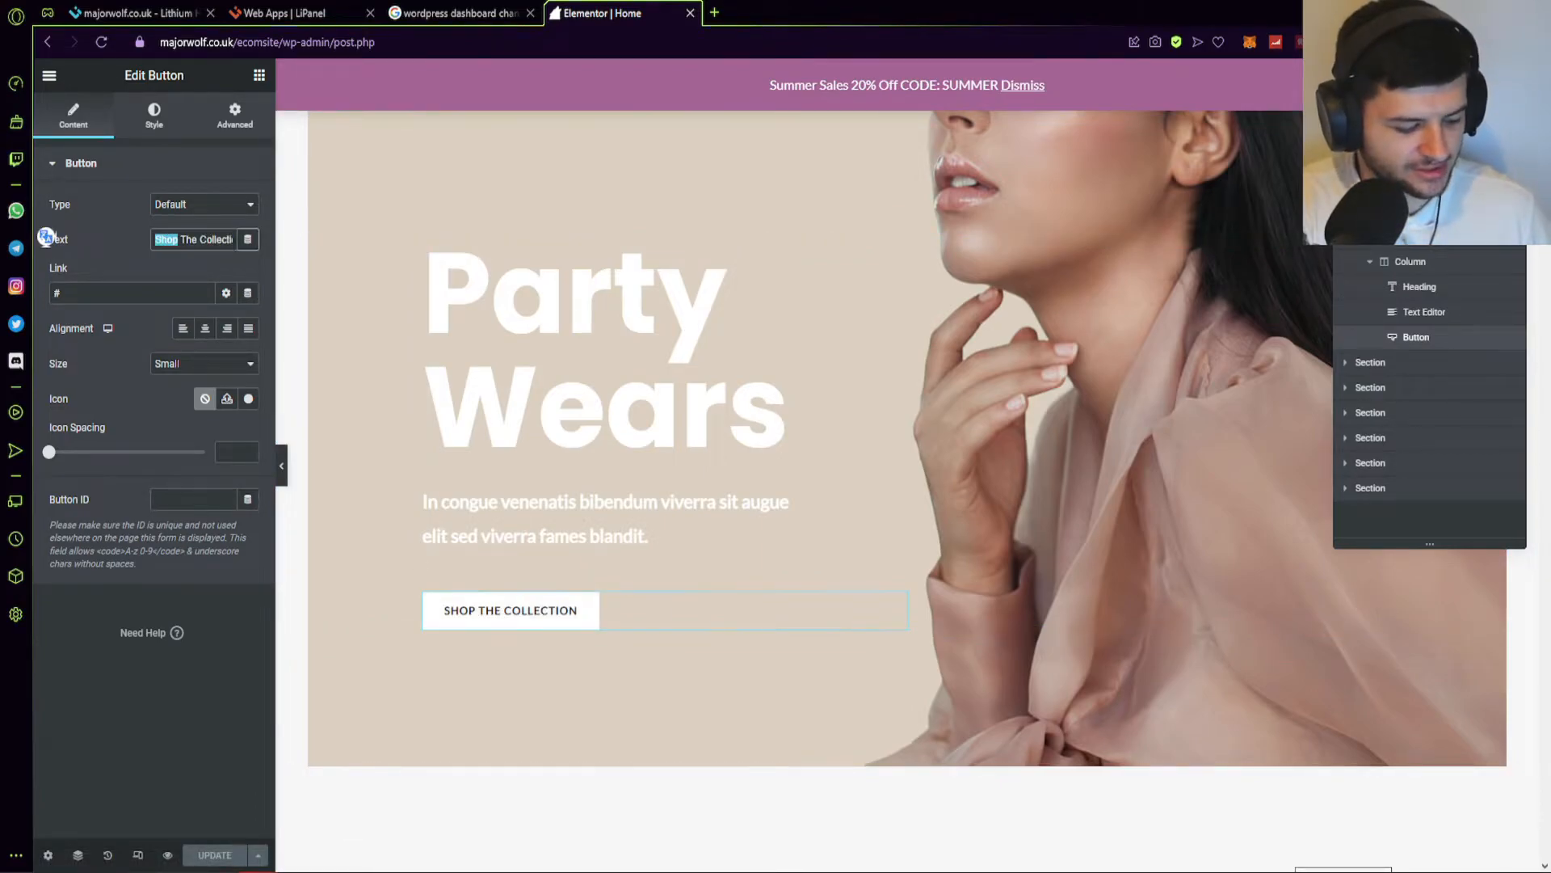
type("Explore")
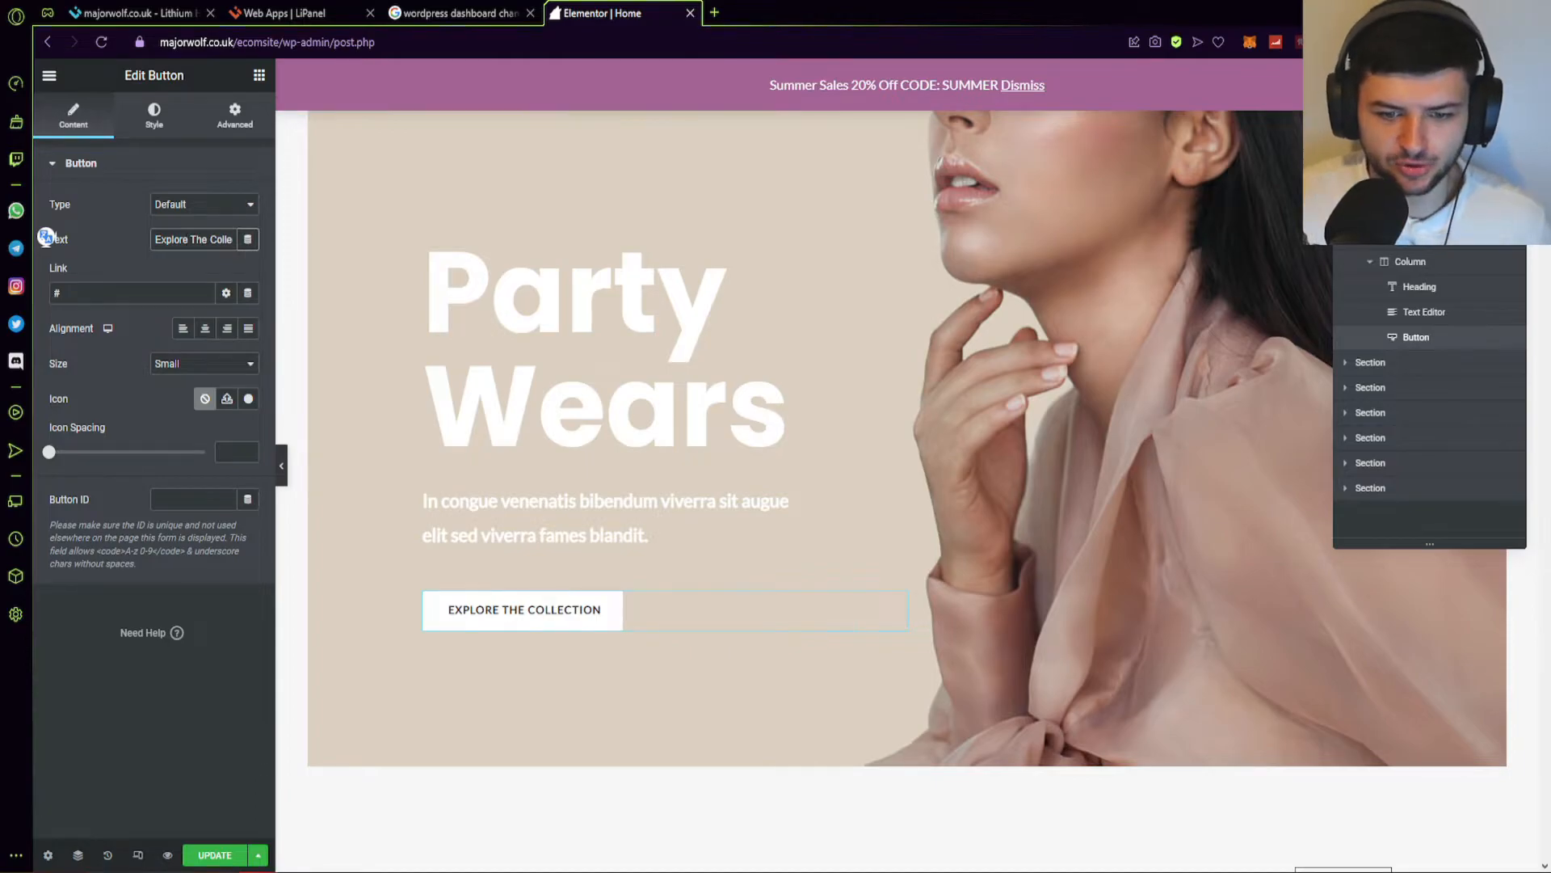
Change the hero heading to 'WOMEN'S CLOTHING' and rewrite the subtitle paragraph.
left_click(427, 301)
left_click_drag(66, 222, 108, 222)
key("ctrl+a")
type("WOMEN'S CLOTHING")
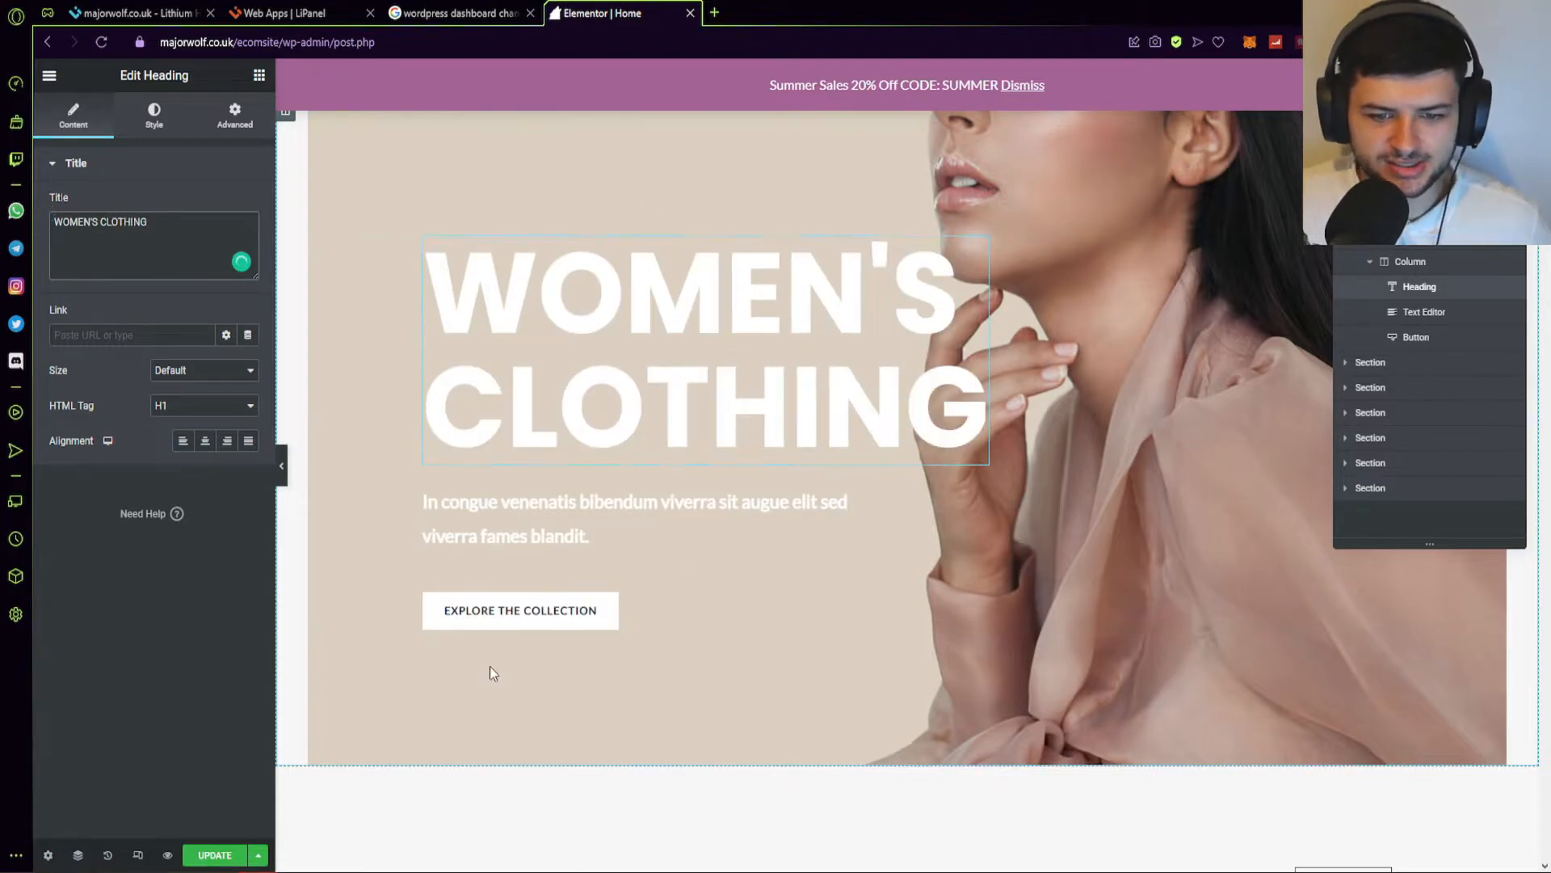
left_click(472, 525)
left_click_drag(192, 358, 66, 308)
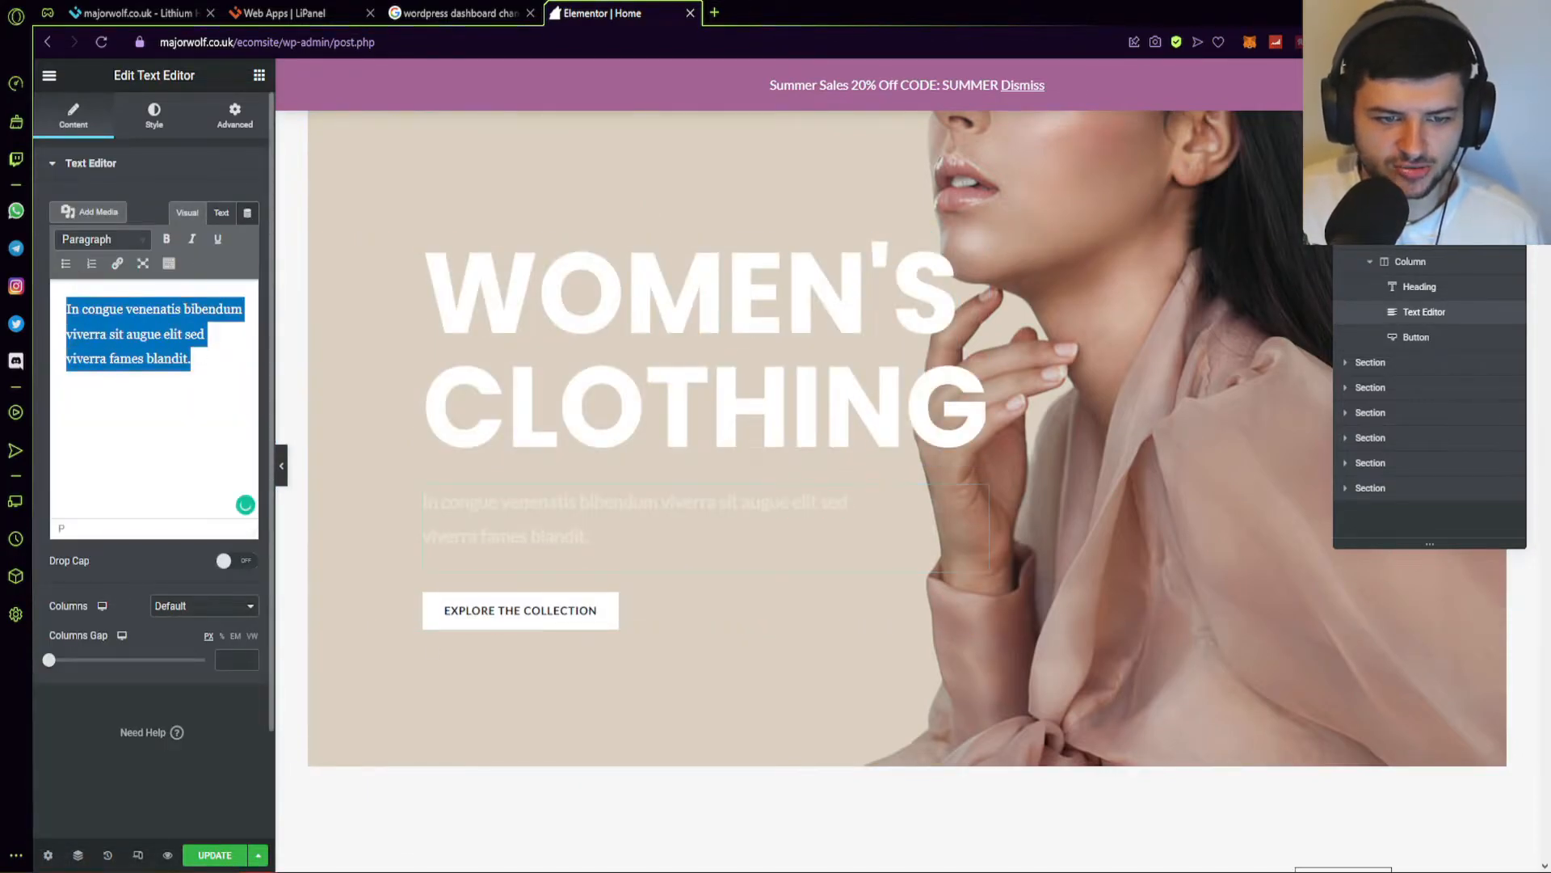
type("The best female clothing l")
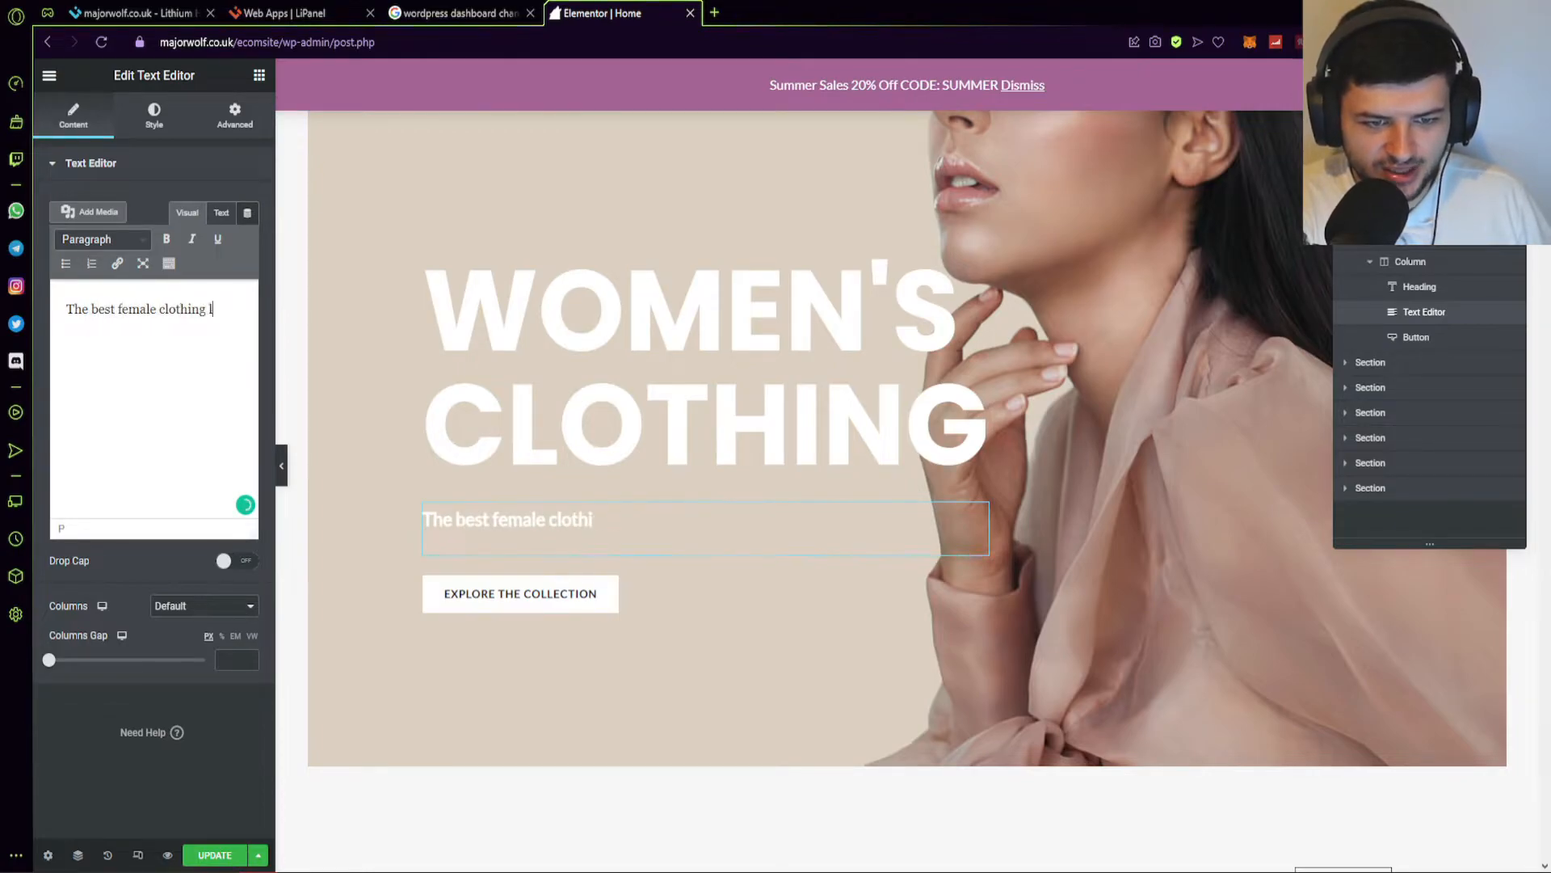
type("d")
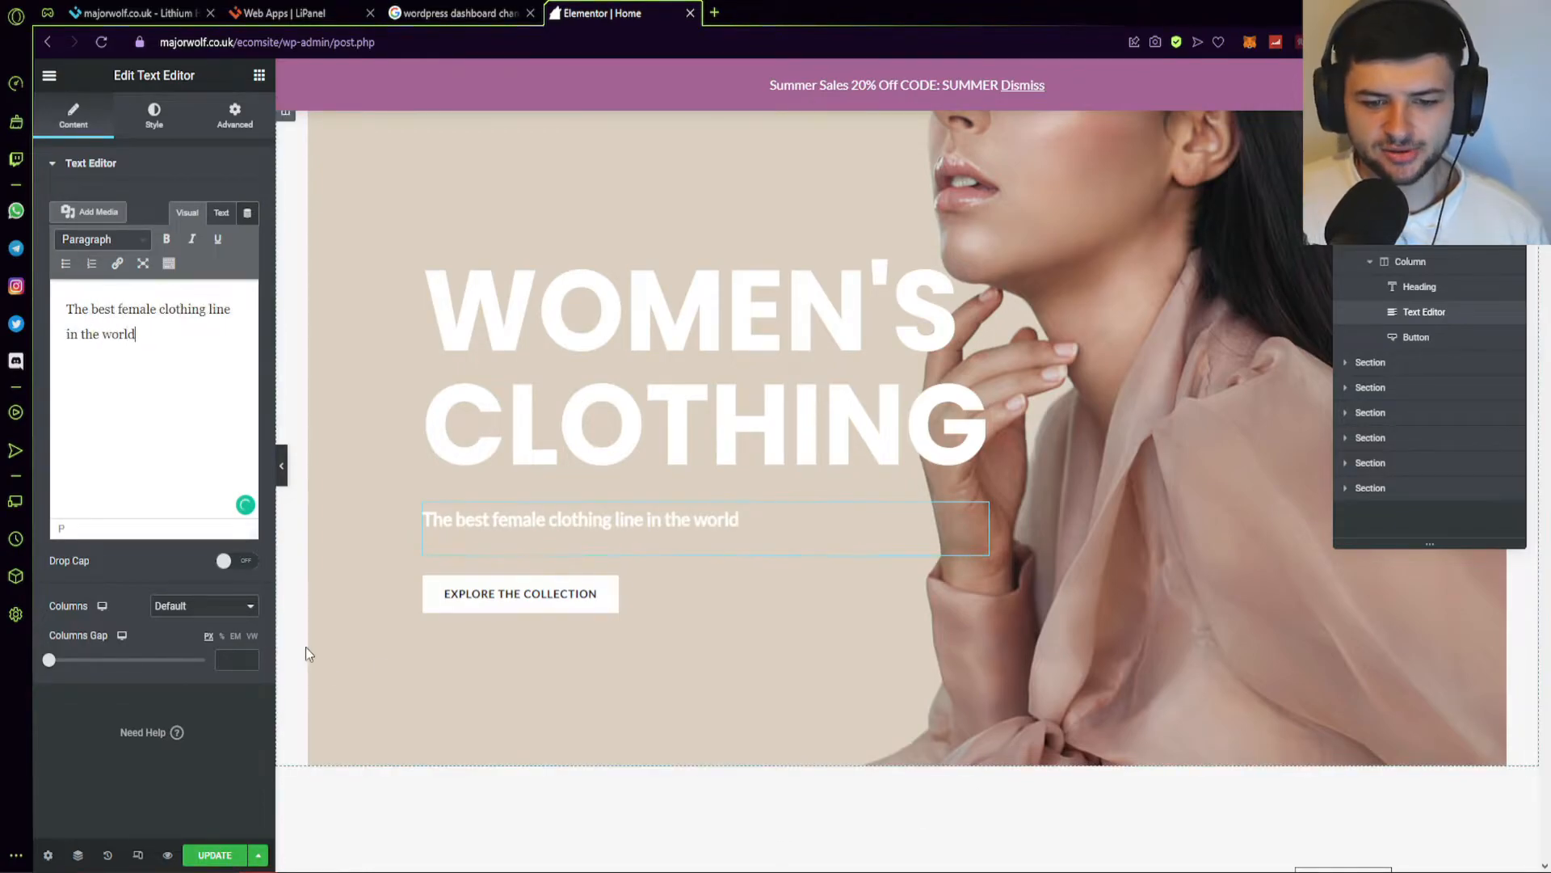
Replace the New Arrivals photo with the red-turtleneck model image from the Media Library.
scroll(362, 677, "down", 7)
scroll(703, 534, "down", 2)
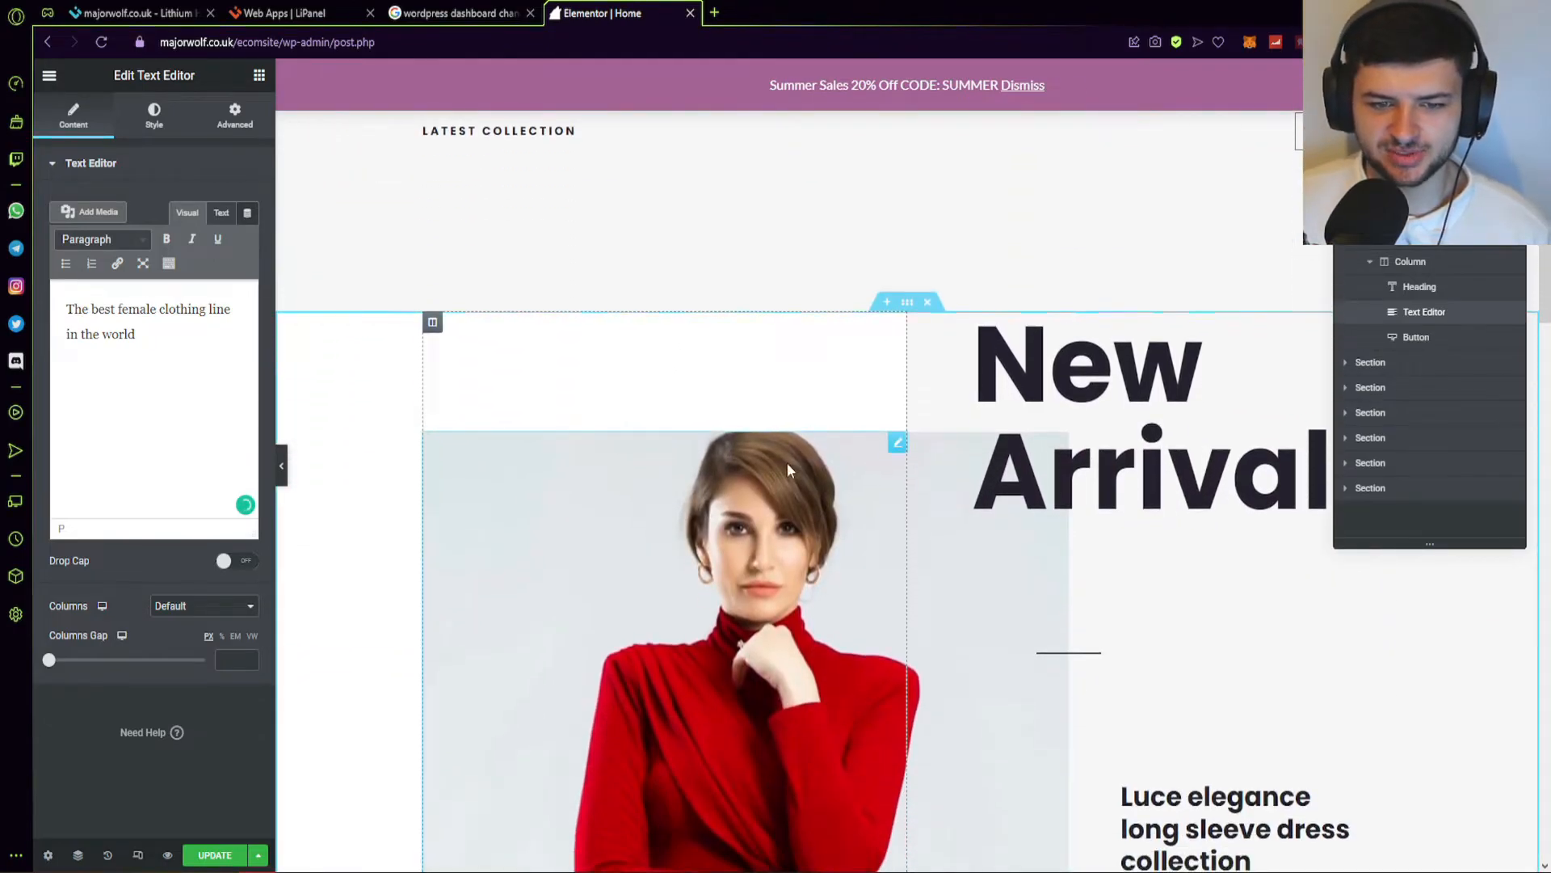
scroll(888, 307, "down", 2)
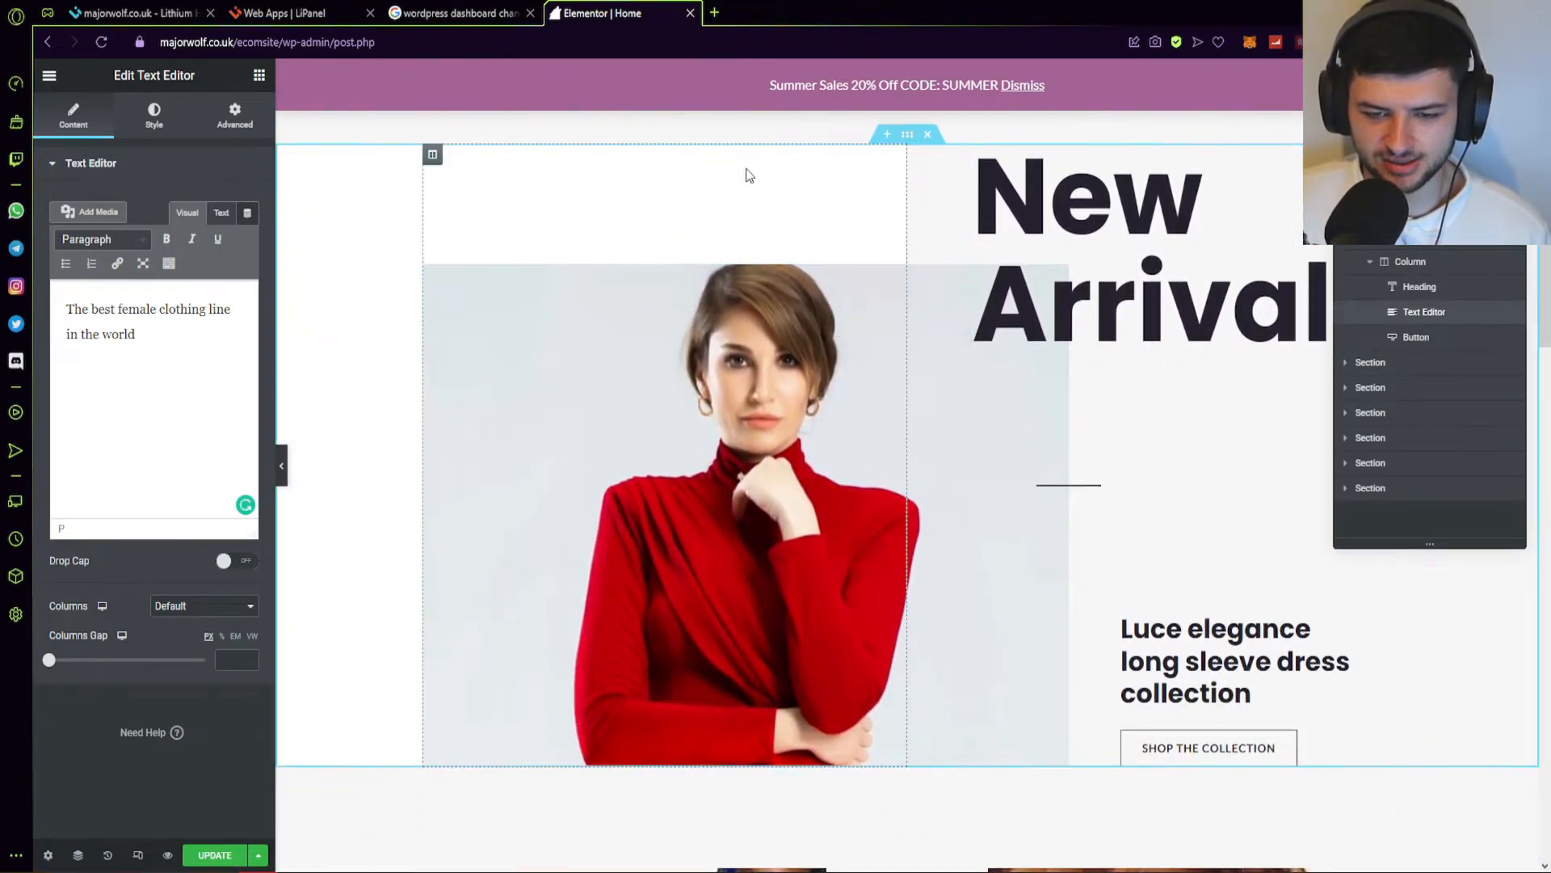
left_click(635, 449)
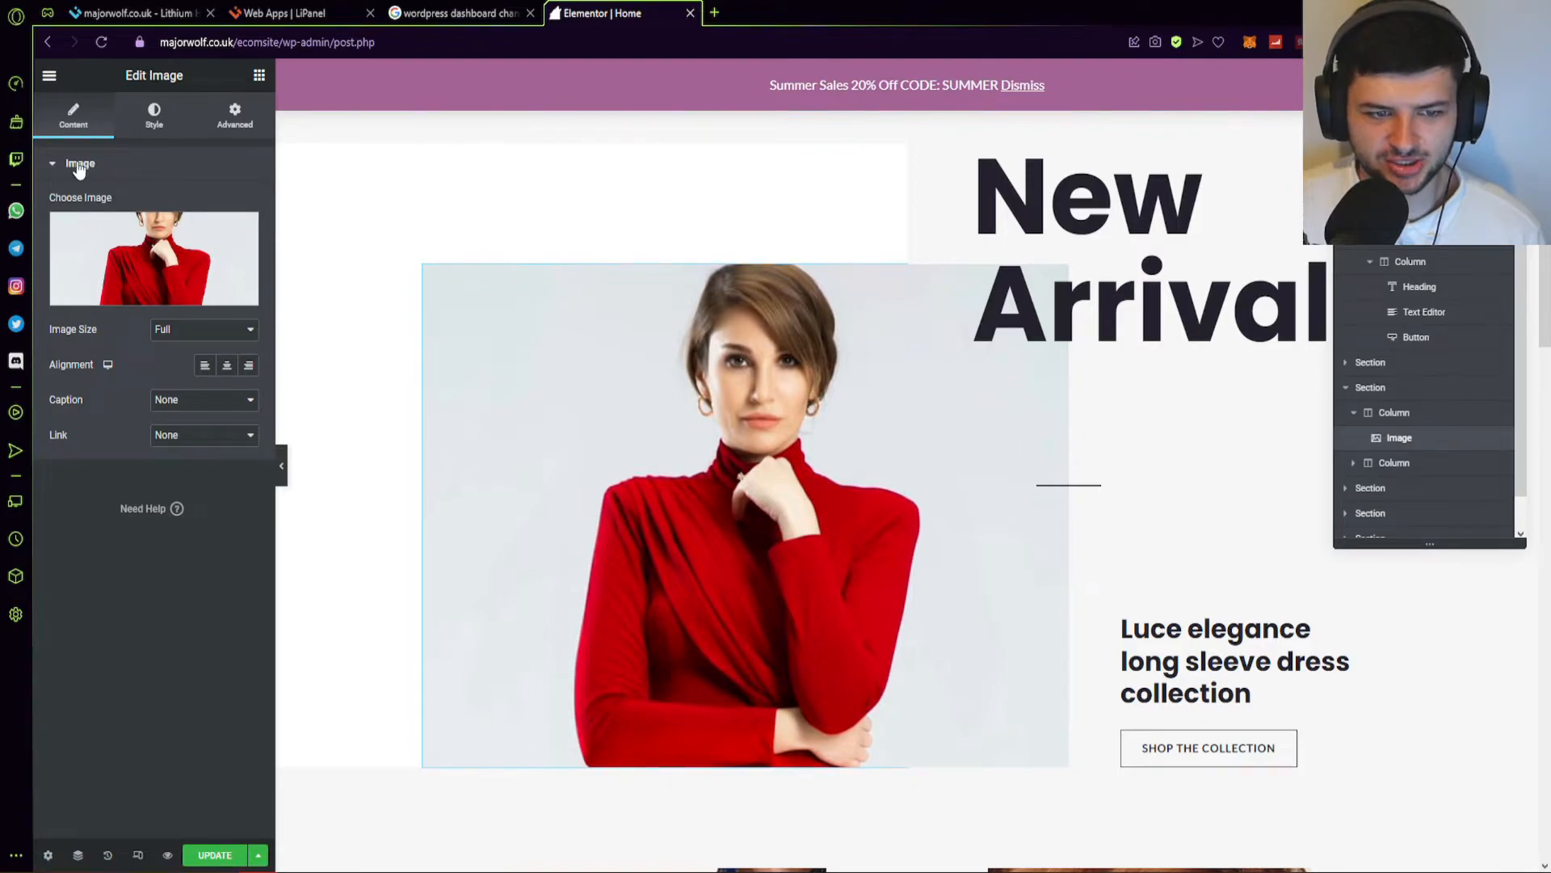
left_click(166, 263)
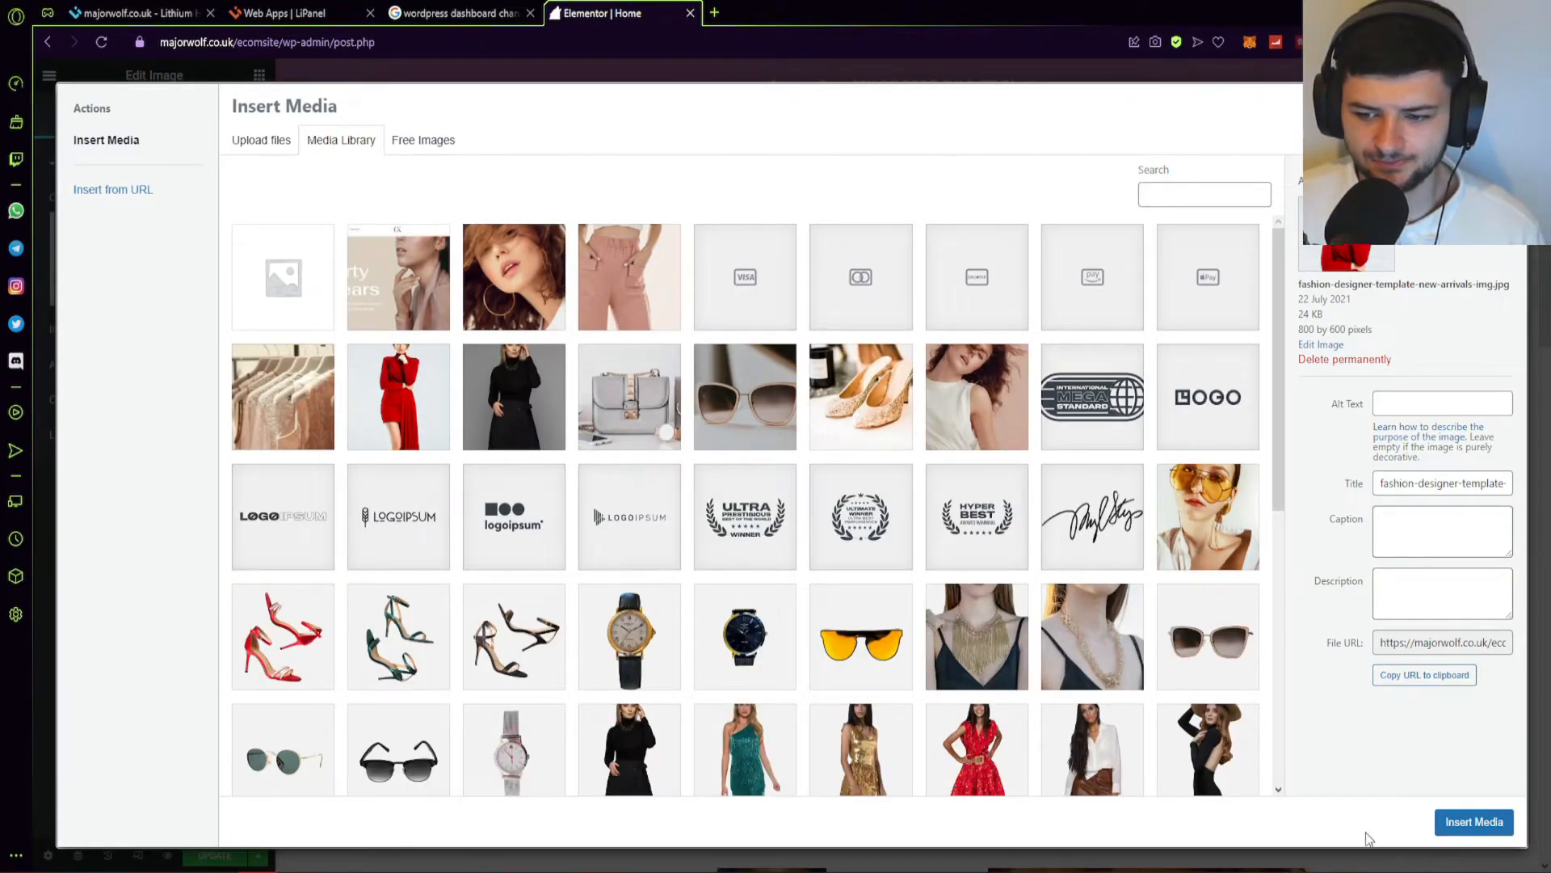
left_click(1474, 821)
scroll(875, 464, "down", 10)
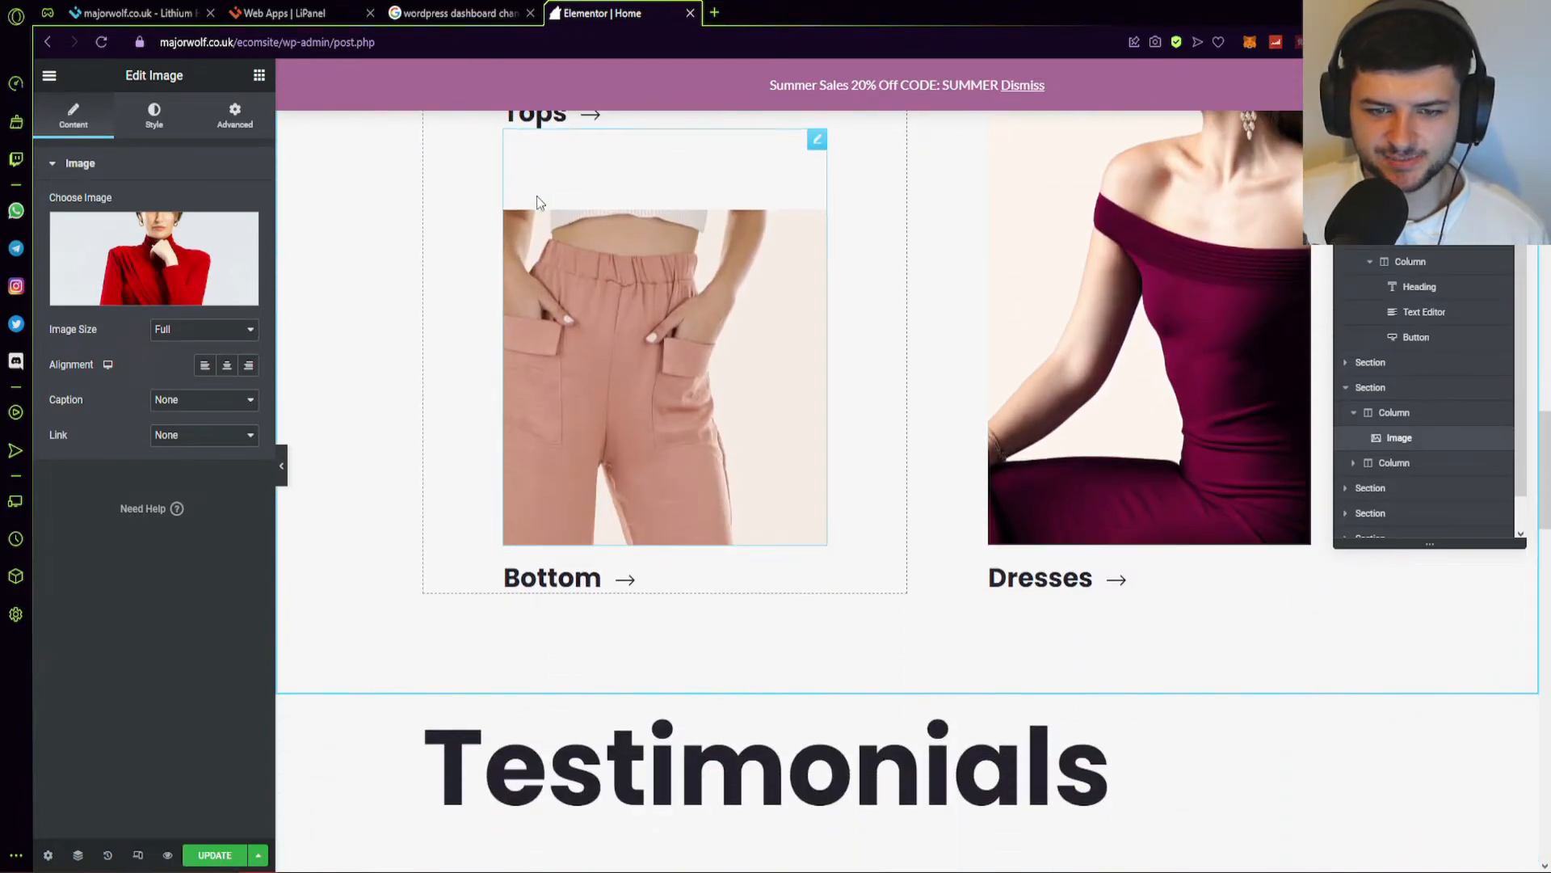
scroll(727, 518, "down", 3)
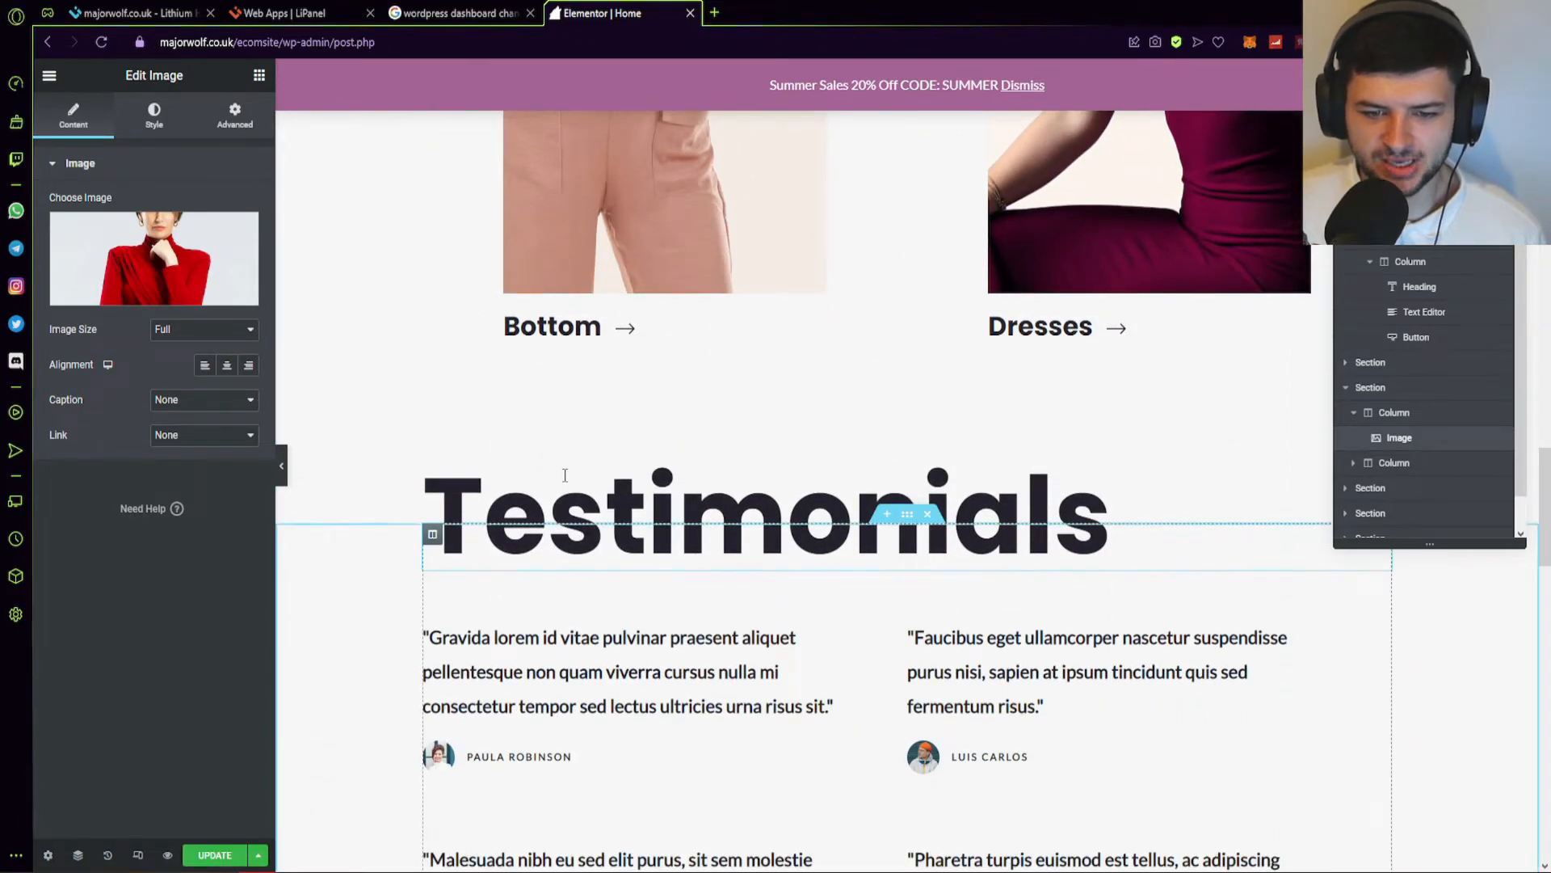
scroll(565, 477, "down", 3)
Reorder the testimonials and enter a new customer's name as the first testimonial's author.
left_click(476, 413)
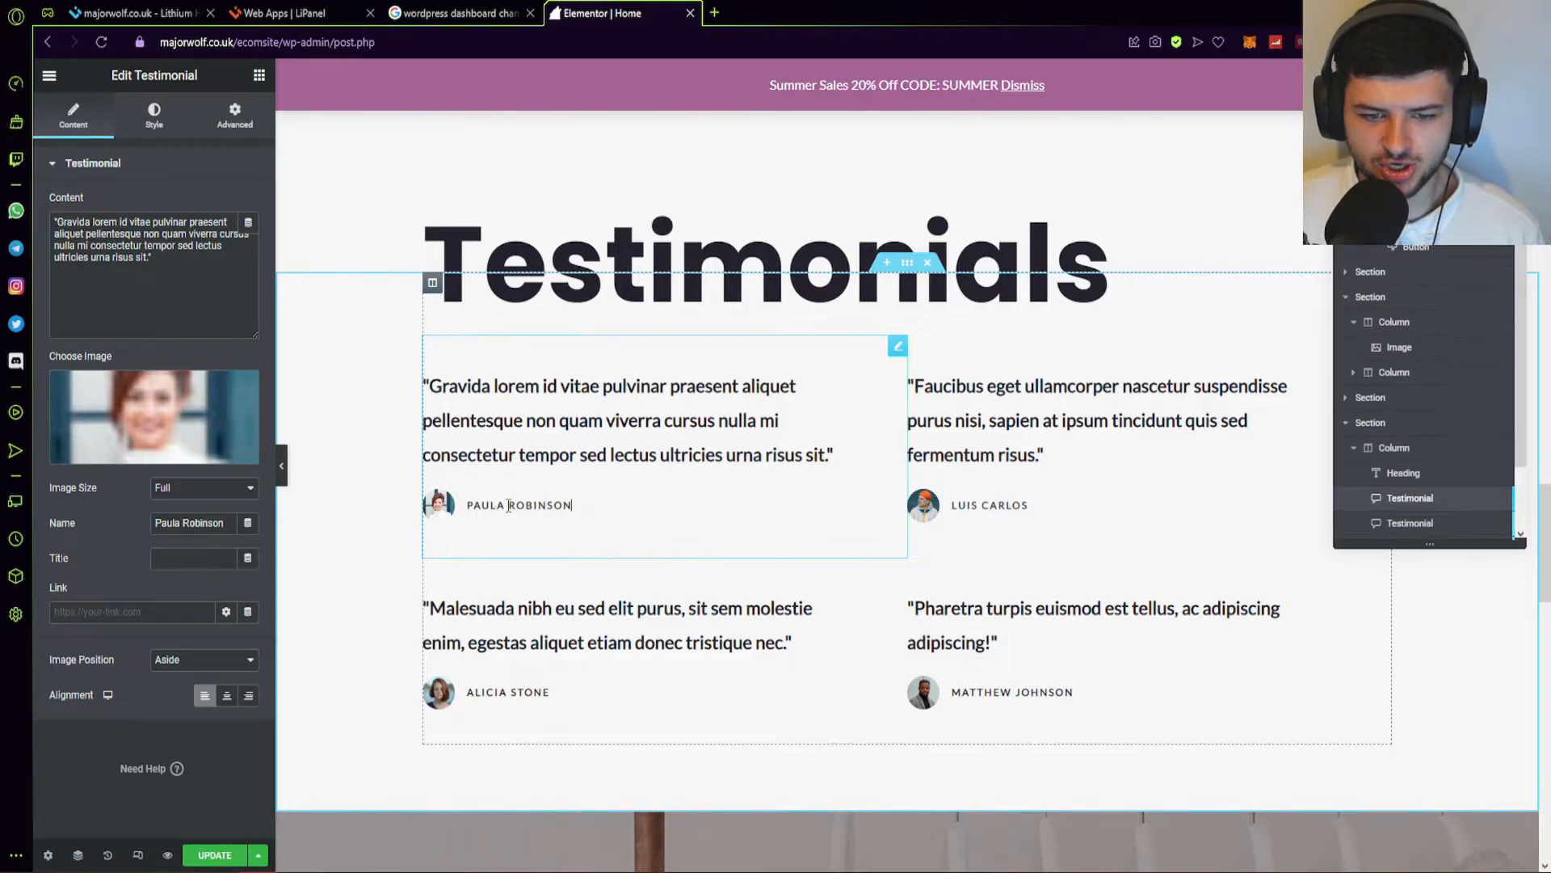
left_click_drag(580, 506, 676, 511)
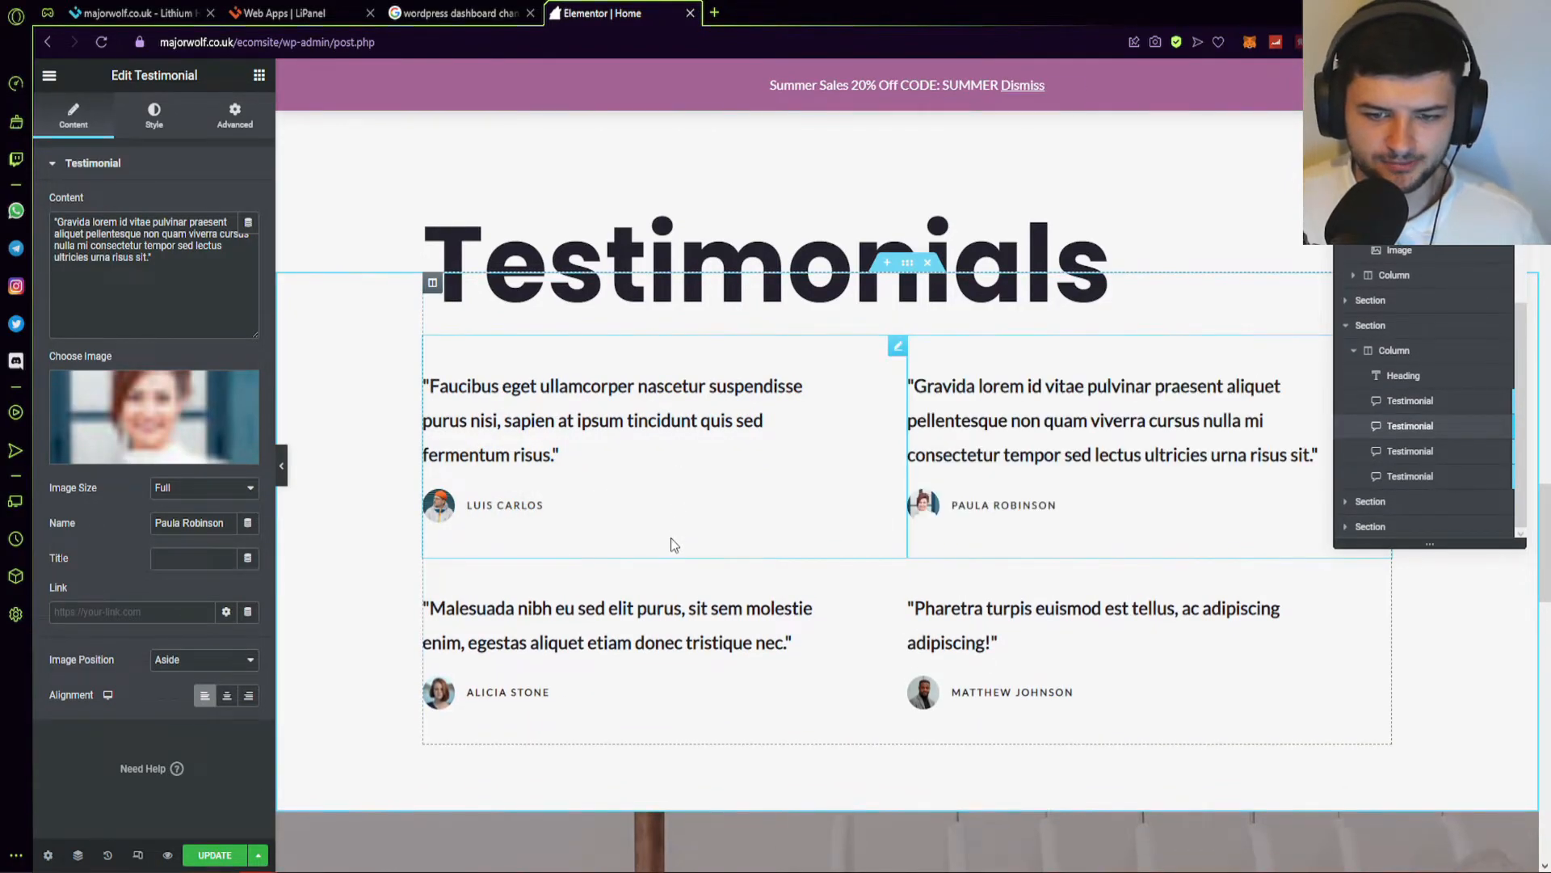
scroll(556, 579, "up", 10)
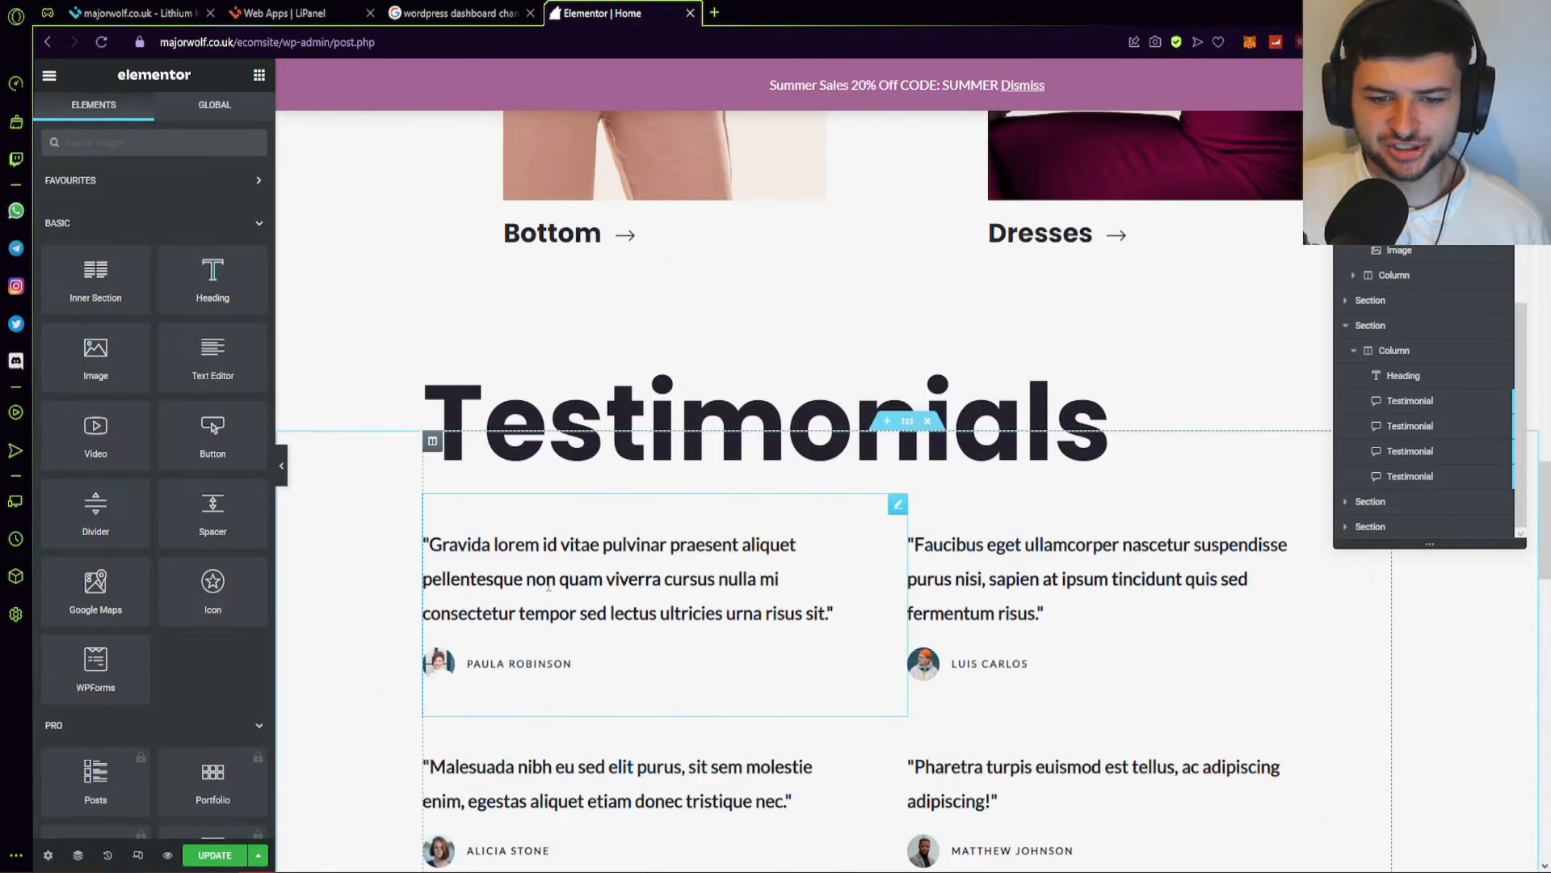
scroll(548, 585, "down", 1)
left_click(548, 585)
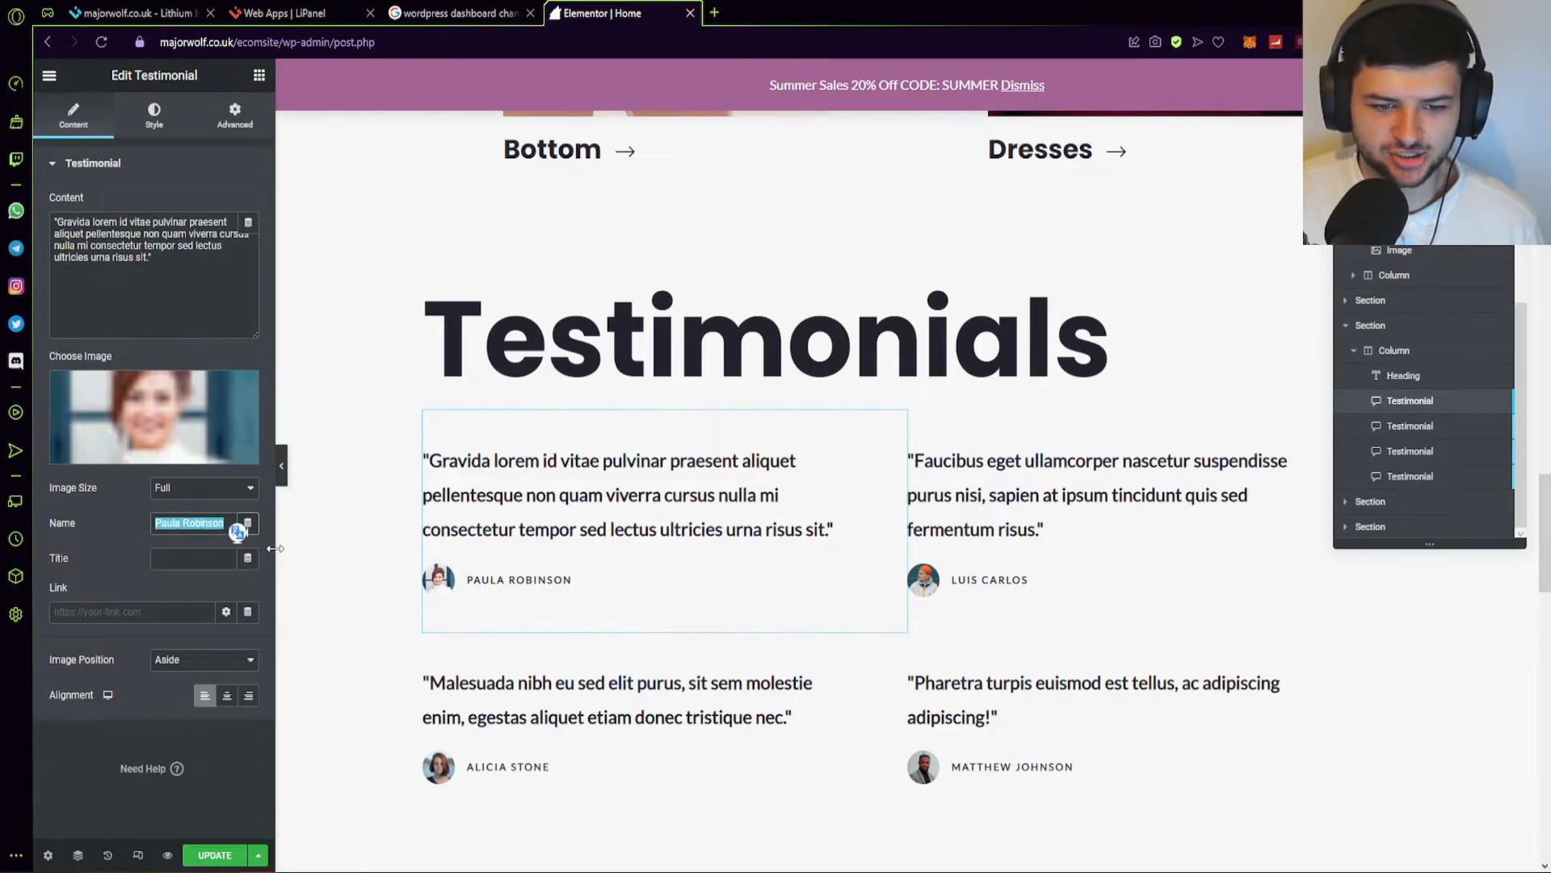
type("Sandra Bulloxck")
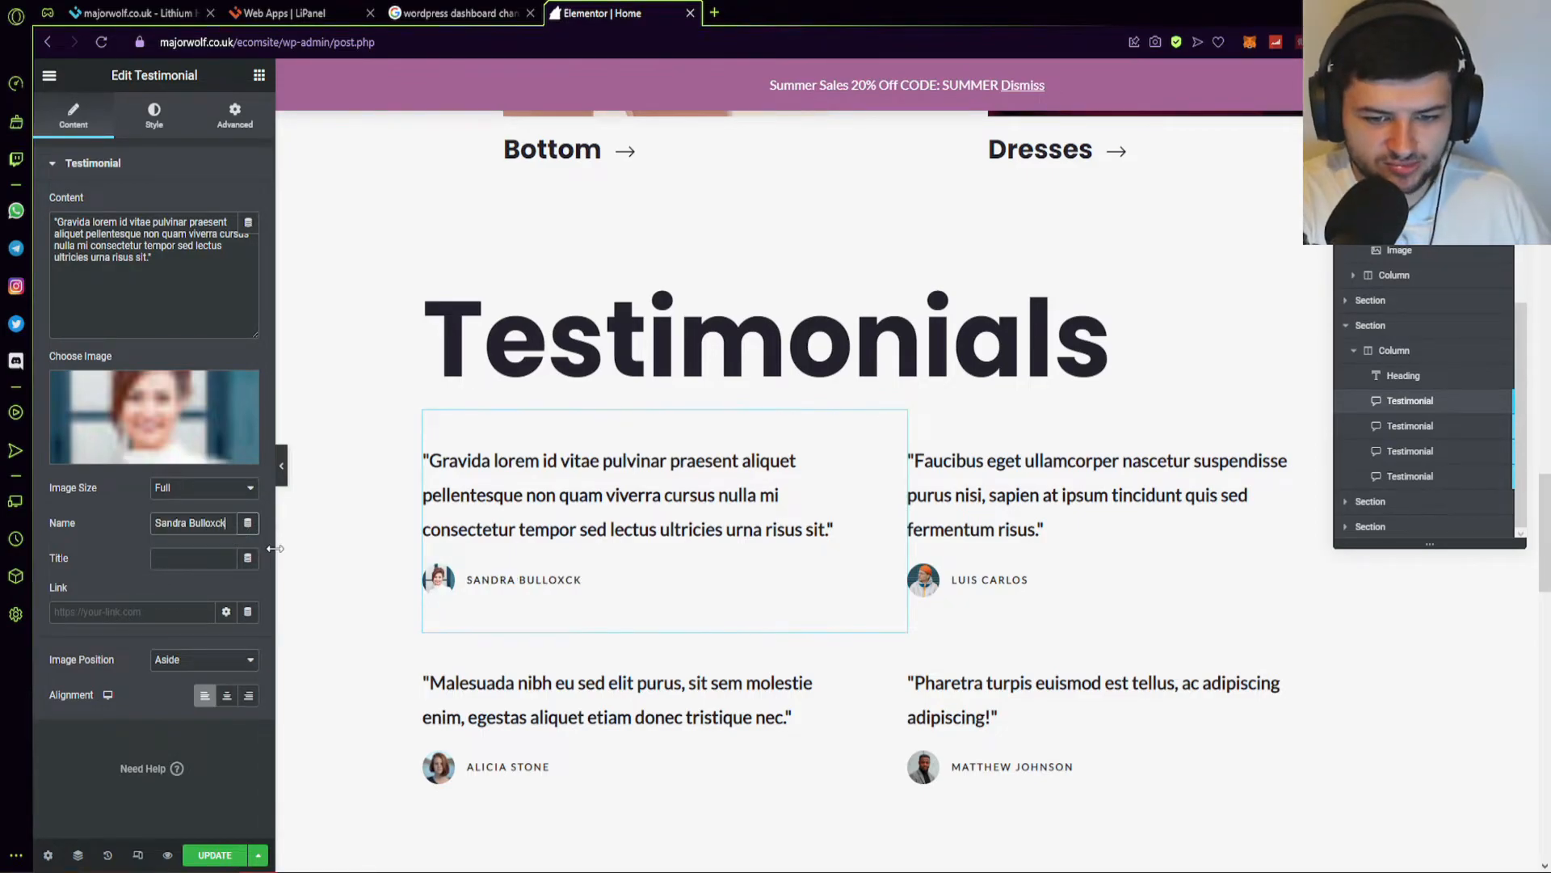
key("BackSpace")
key("BackSpace")
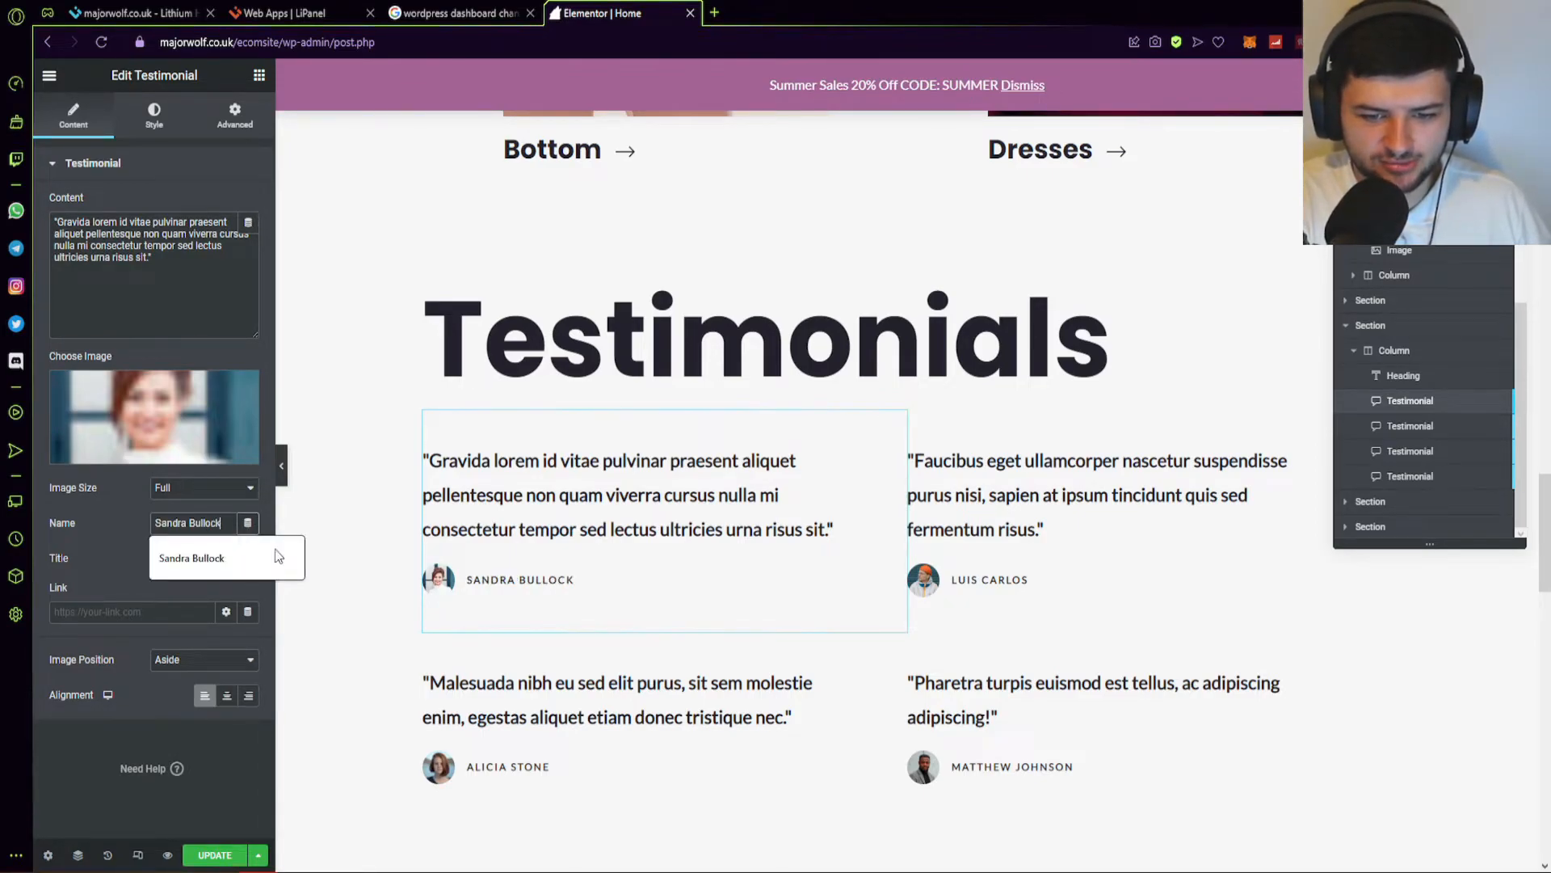
left_click(488, 550)
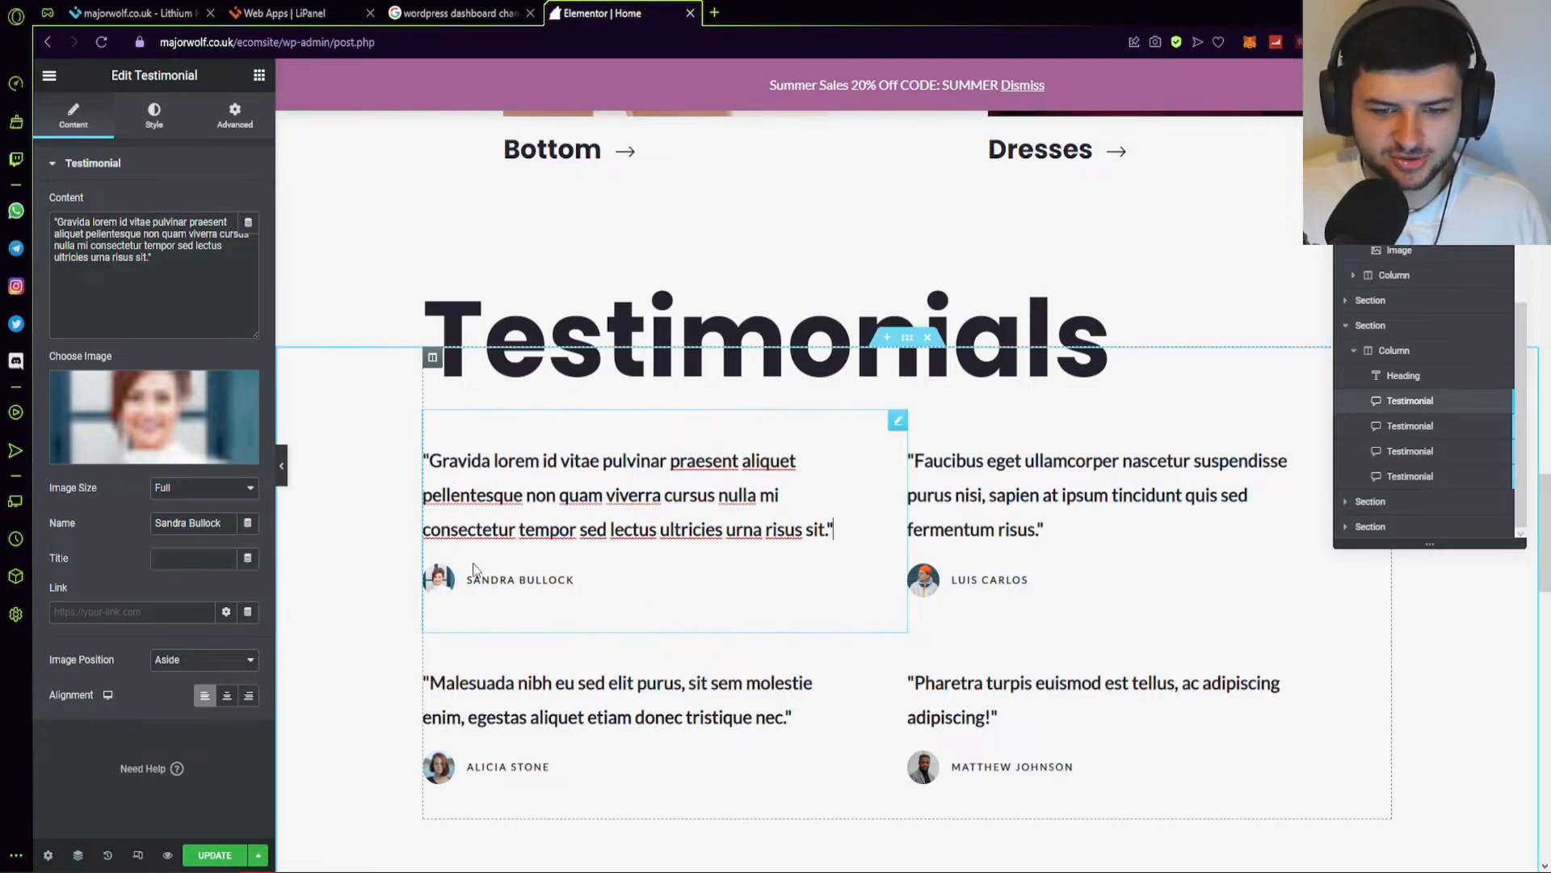
Replace its quote with "I tried the jewellery off this site and its simply amazing!".
left_click(177, 277)
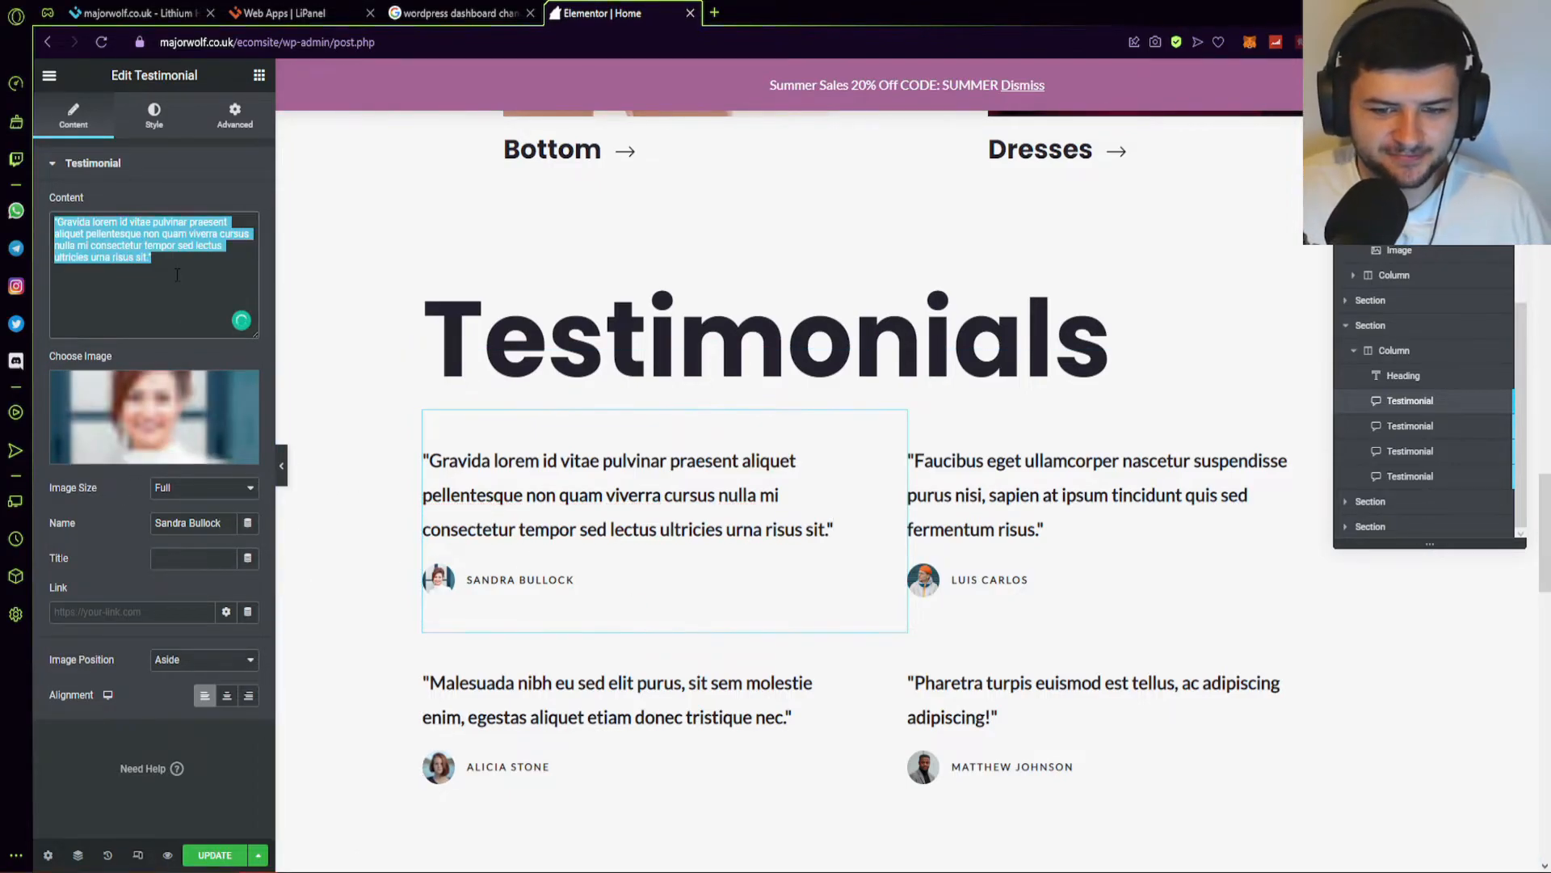
type("\"I tried ")
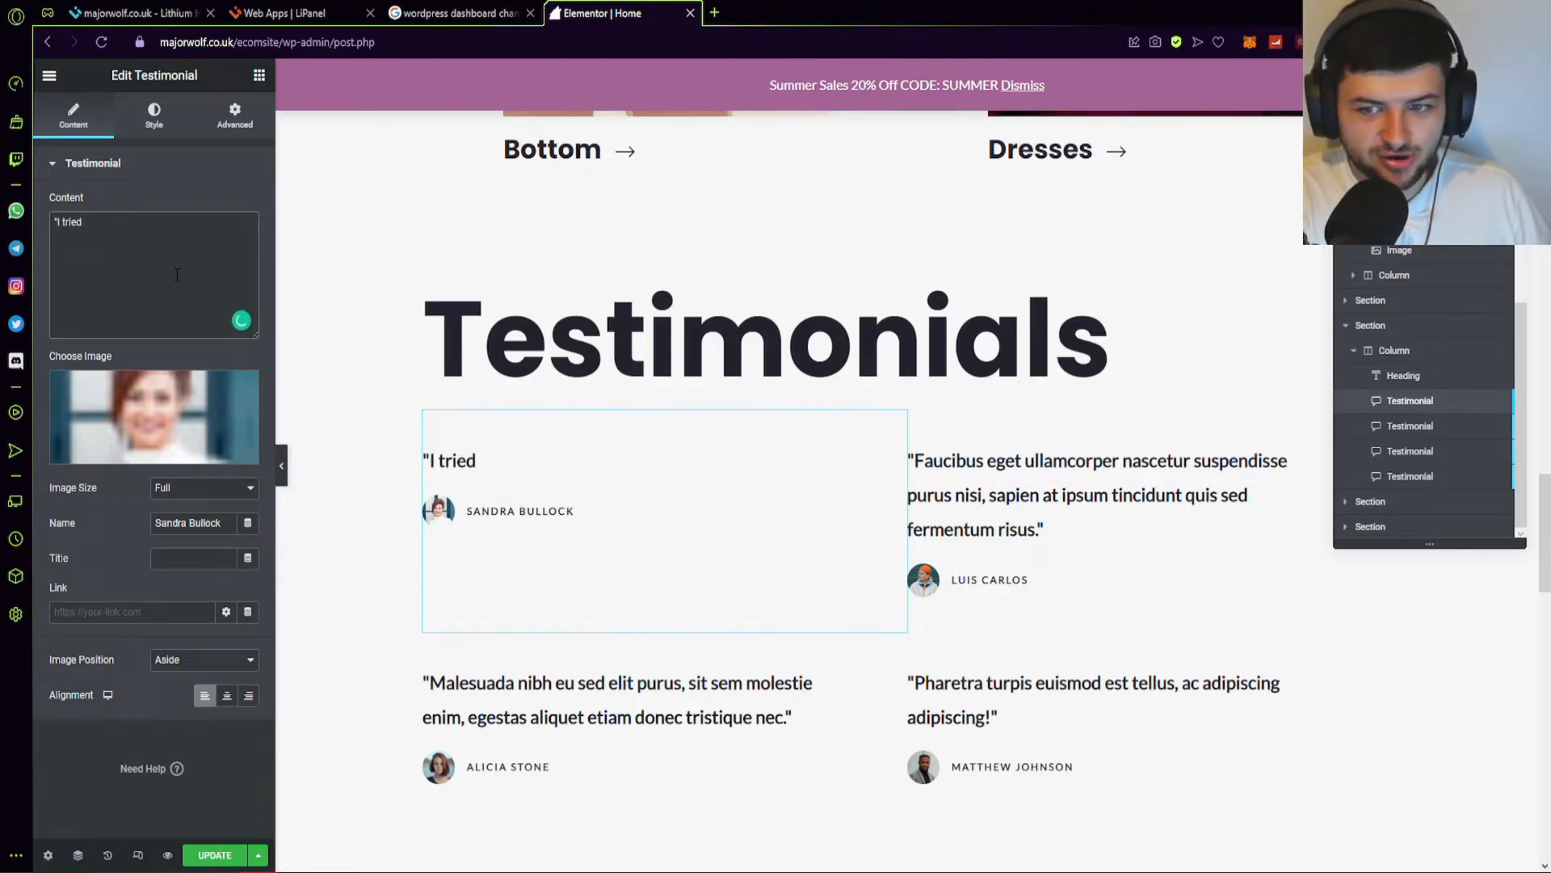
type("the jewellery")
type(" off this")
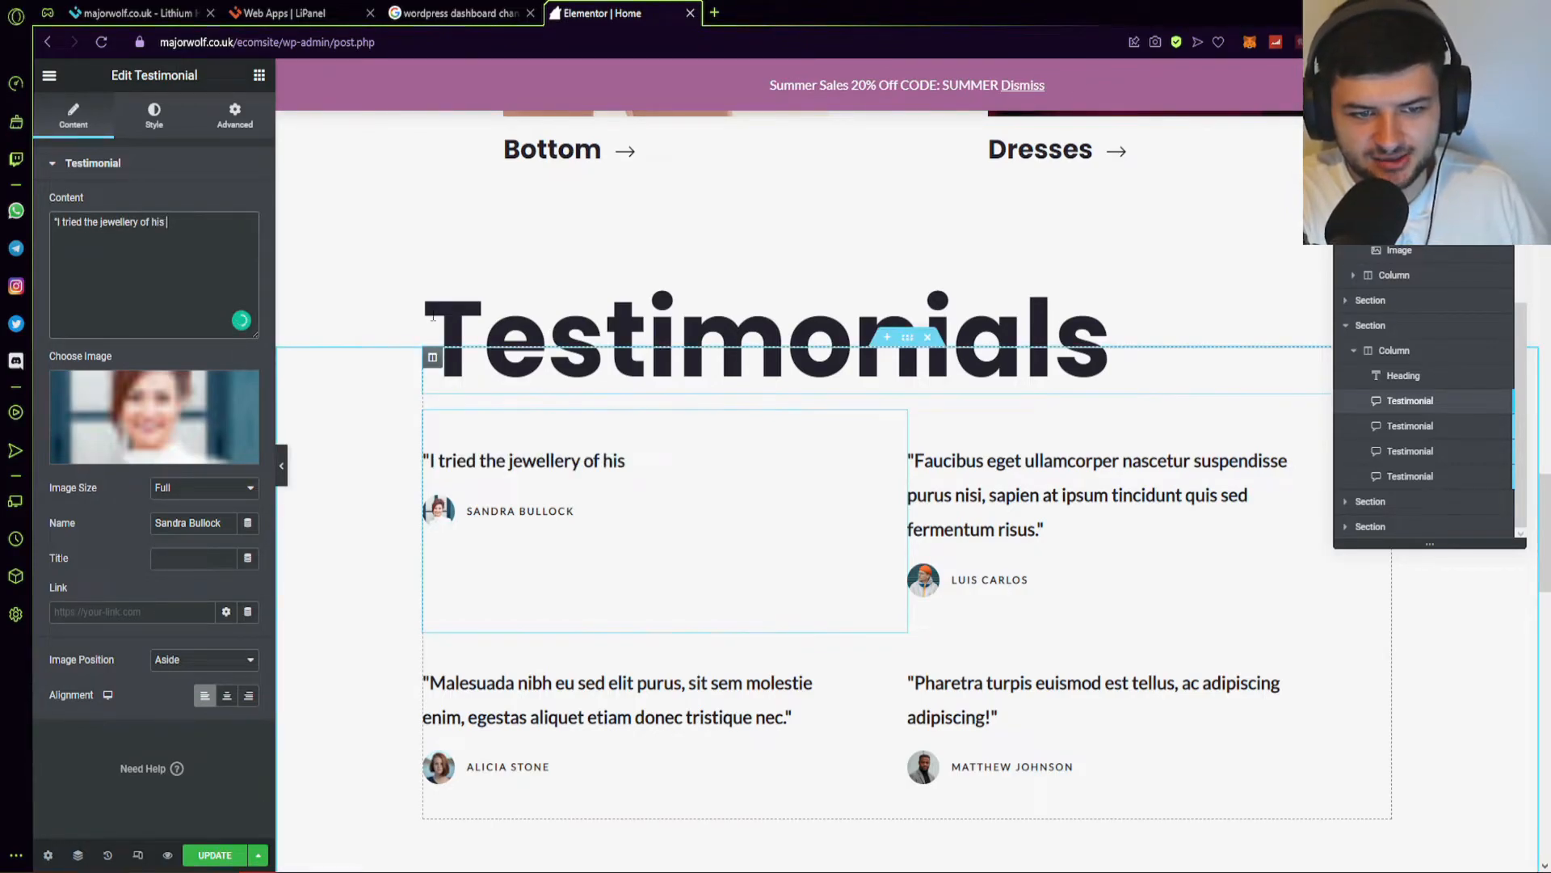
key("BackSpace")
key("BackSpace")
key("BackSpace")
key("BackSpace")
key("BackSpace")
type("f this site and its simply asma")
key("BackSpace")
key("BackSpace")
key("BackSpace")
type("mazing!\"")
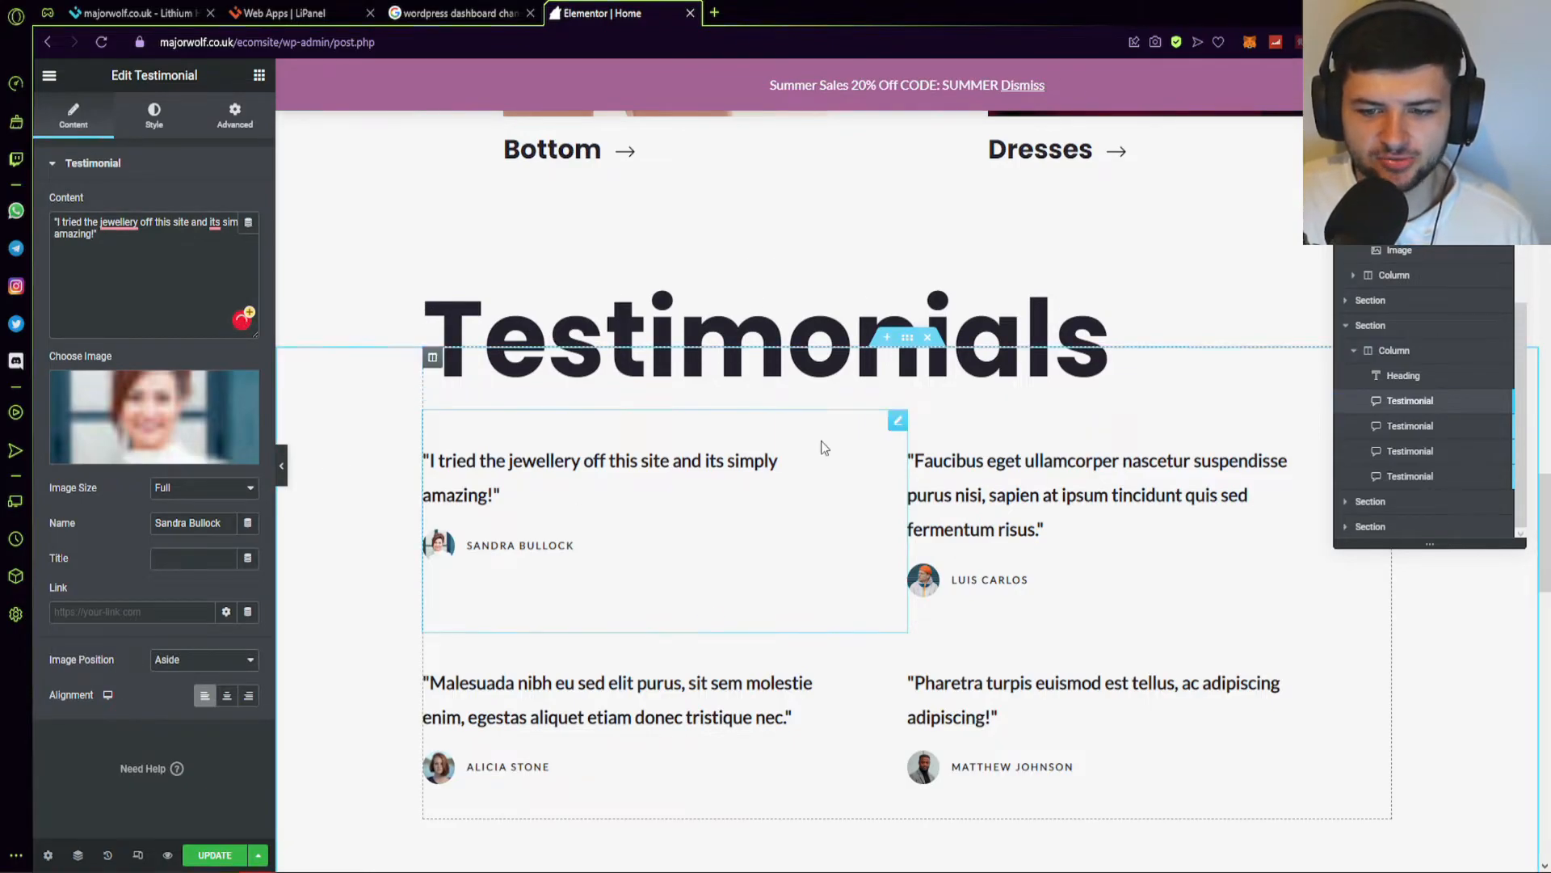
scroll(827, 448, "down", 10)
scroll(921, 423, "up", 3)
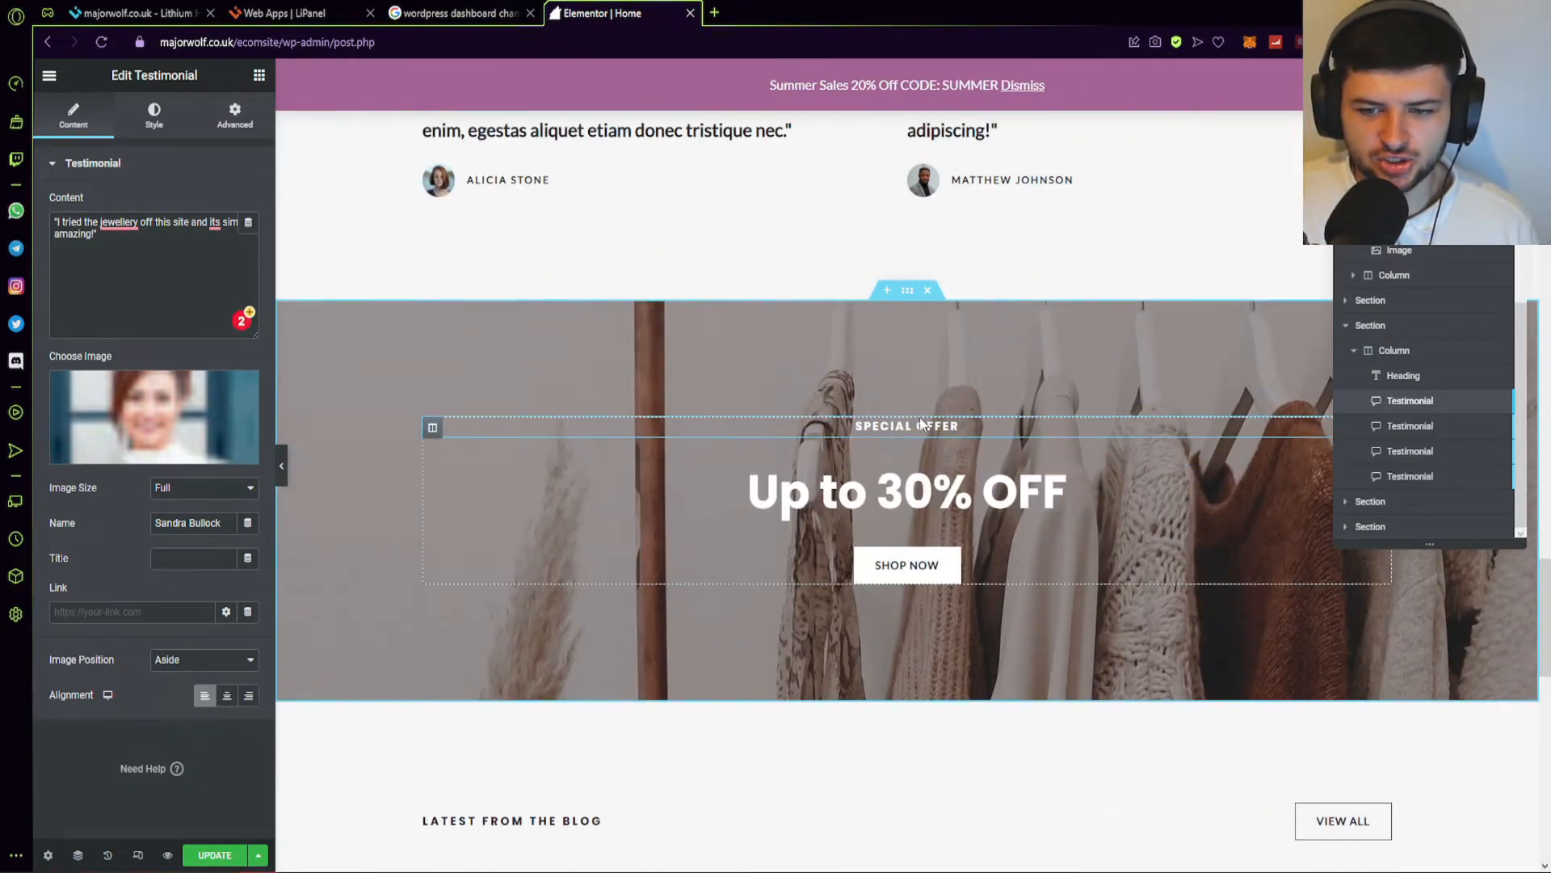
Inspect the 'Up to 30% OFF' heading and the SHOP NOW button.
left_click(823, 492)
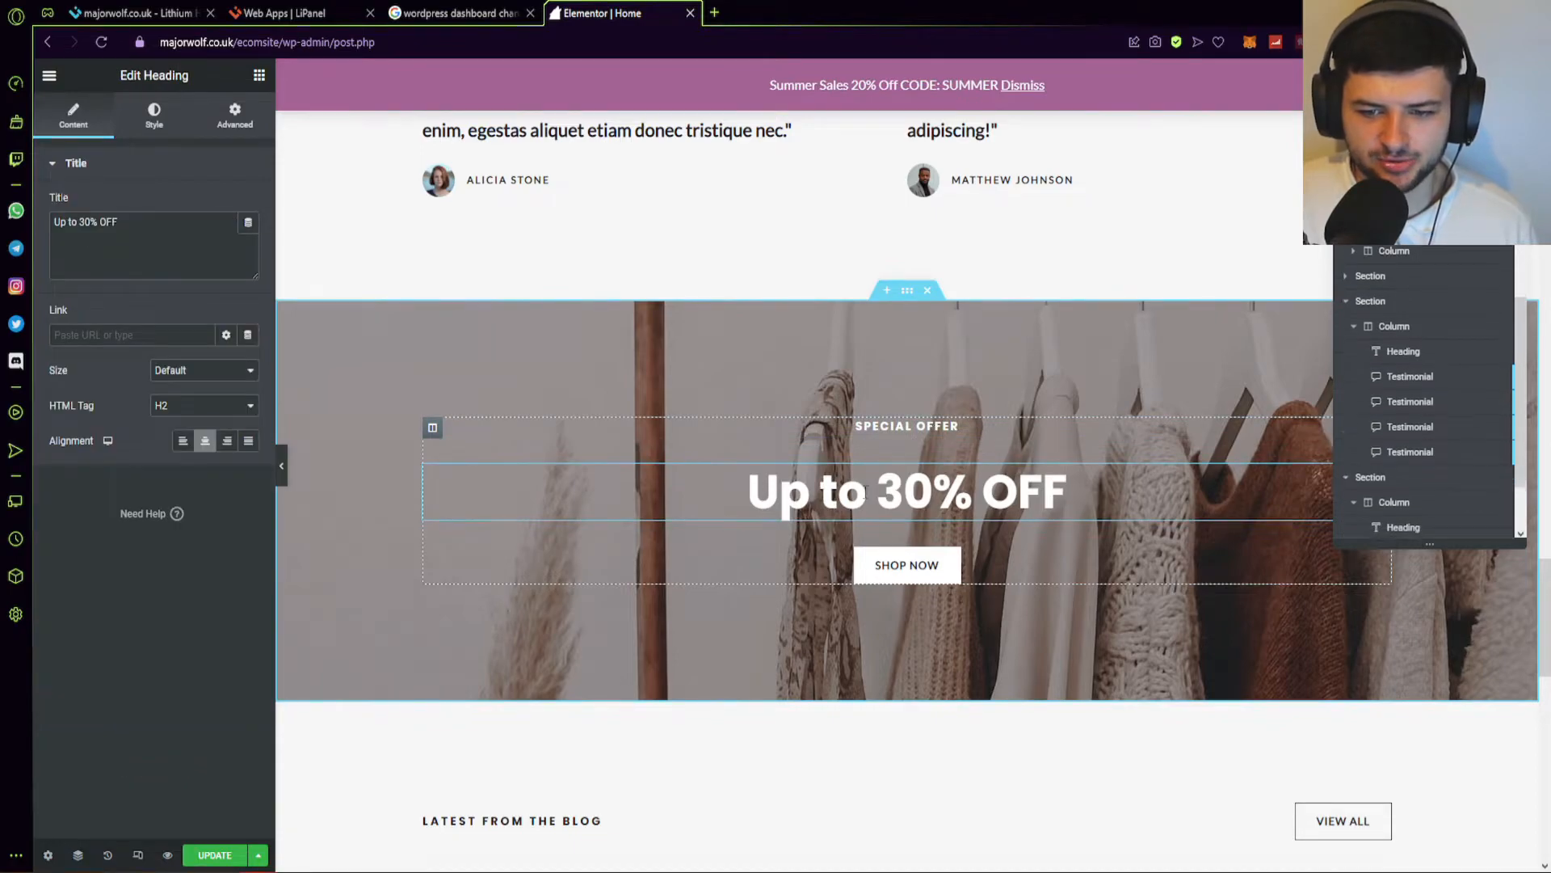
scroll(933, 320, "down", 3)
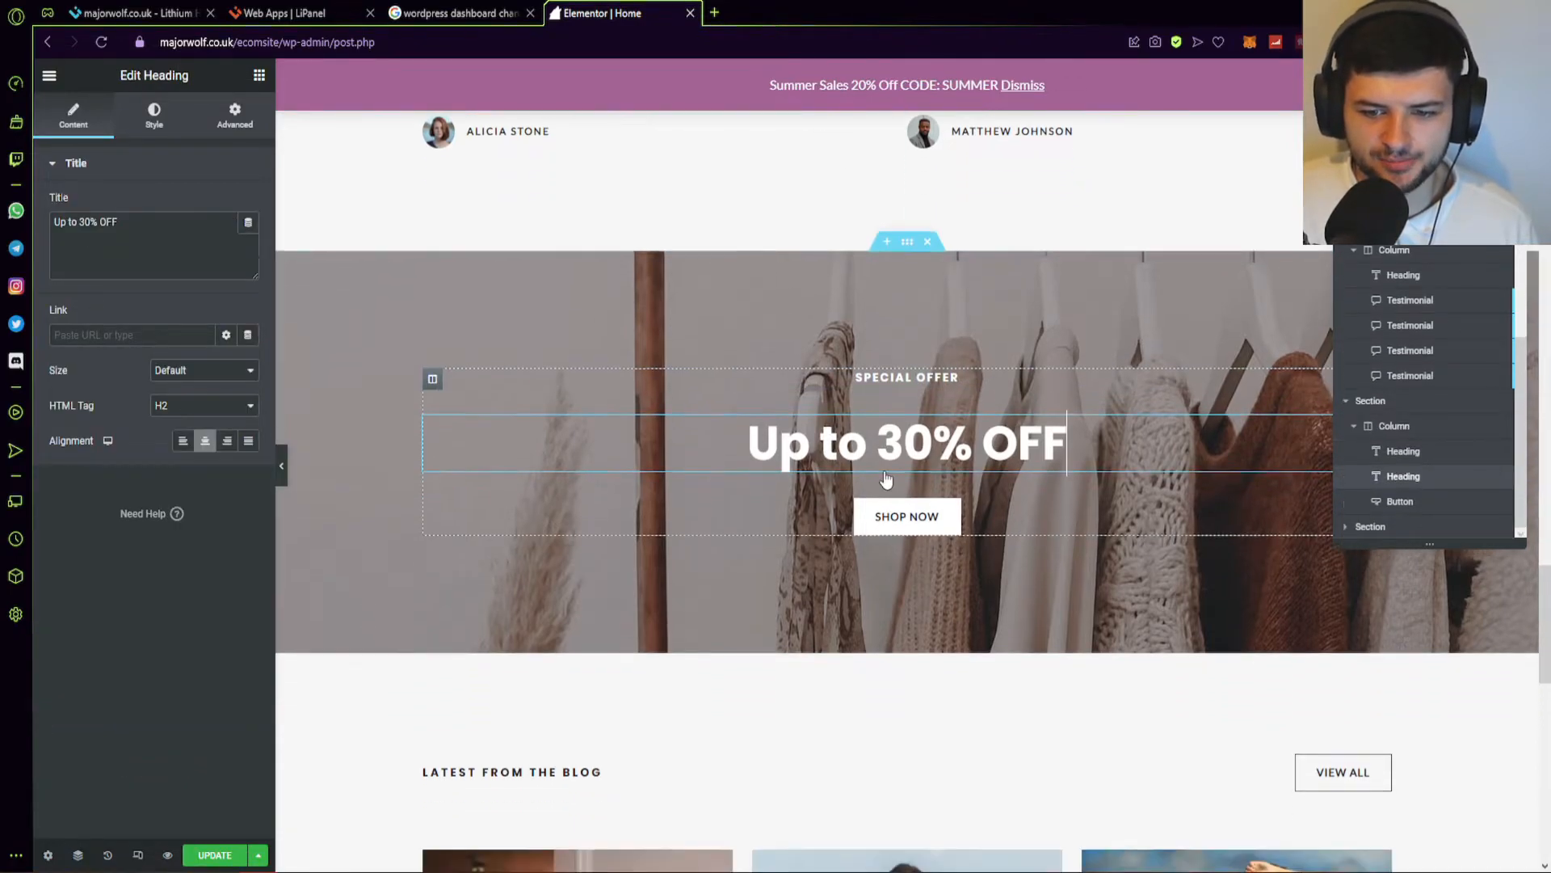
left_click(933, 321)
scroll(492, 376, "down", 7)
scroll(566, 361, "up", 4)
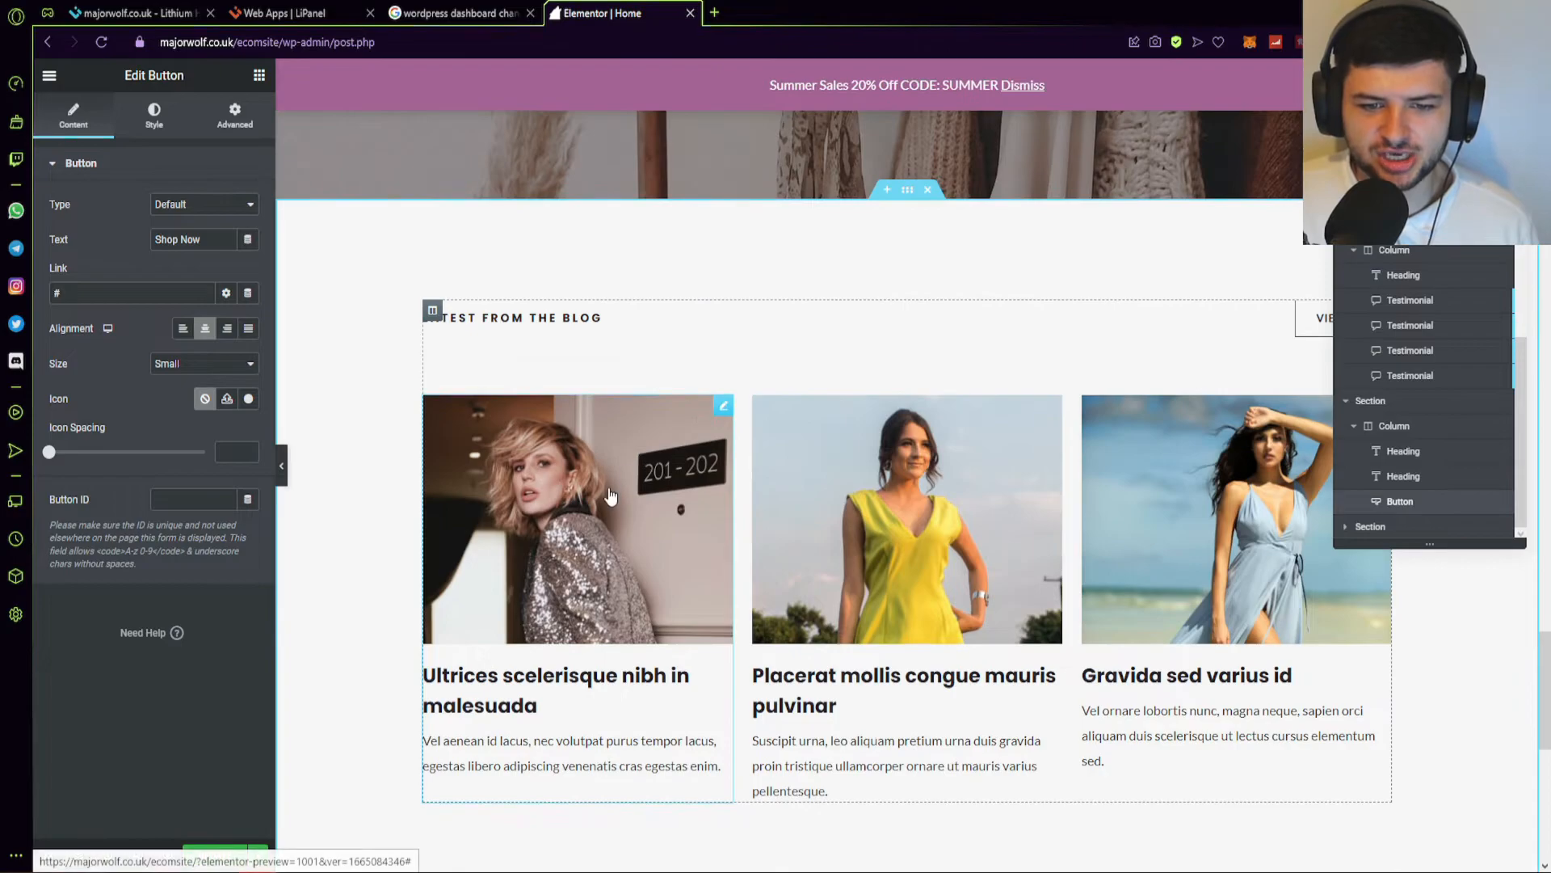
Inspect the three blog cards, then scroll to the top and show the widget library.
left_click(585, 570)
scroll(585, 570, "down", 2)
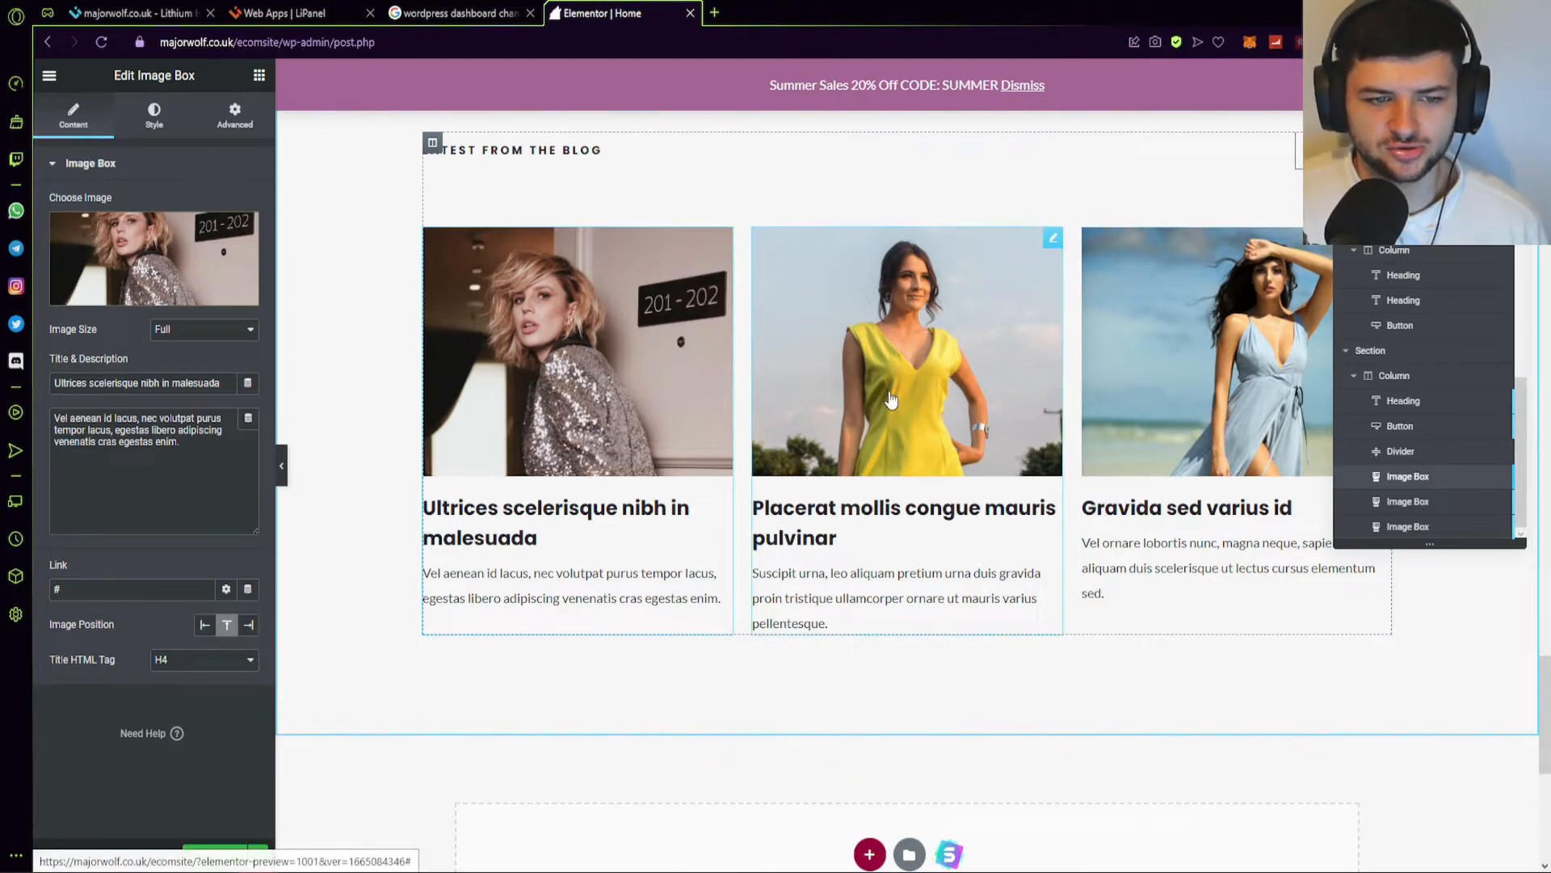
left_click(959, 310)
left_click(1176, 509)
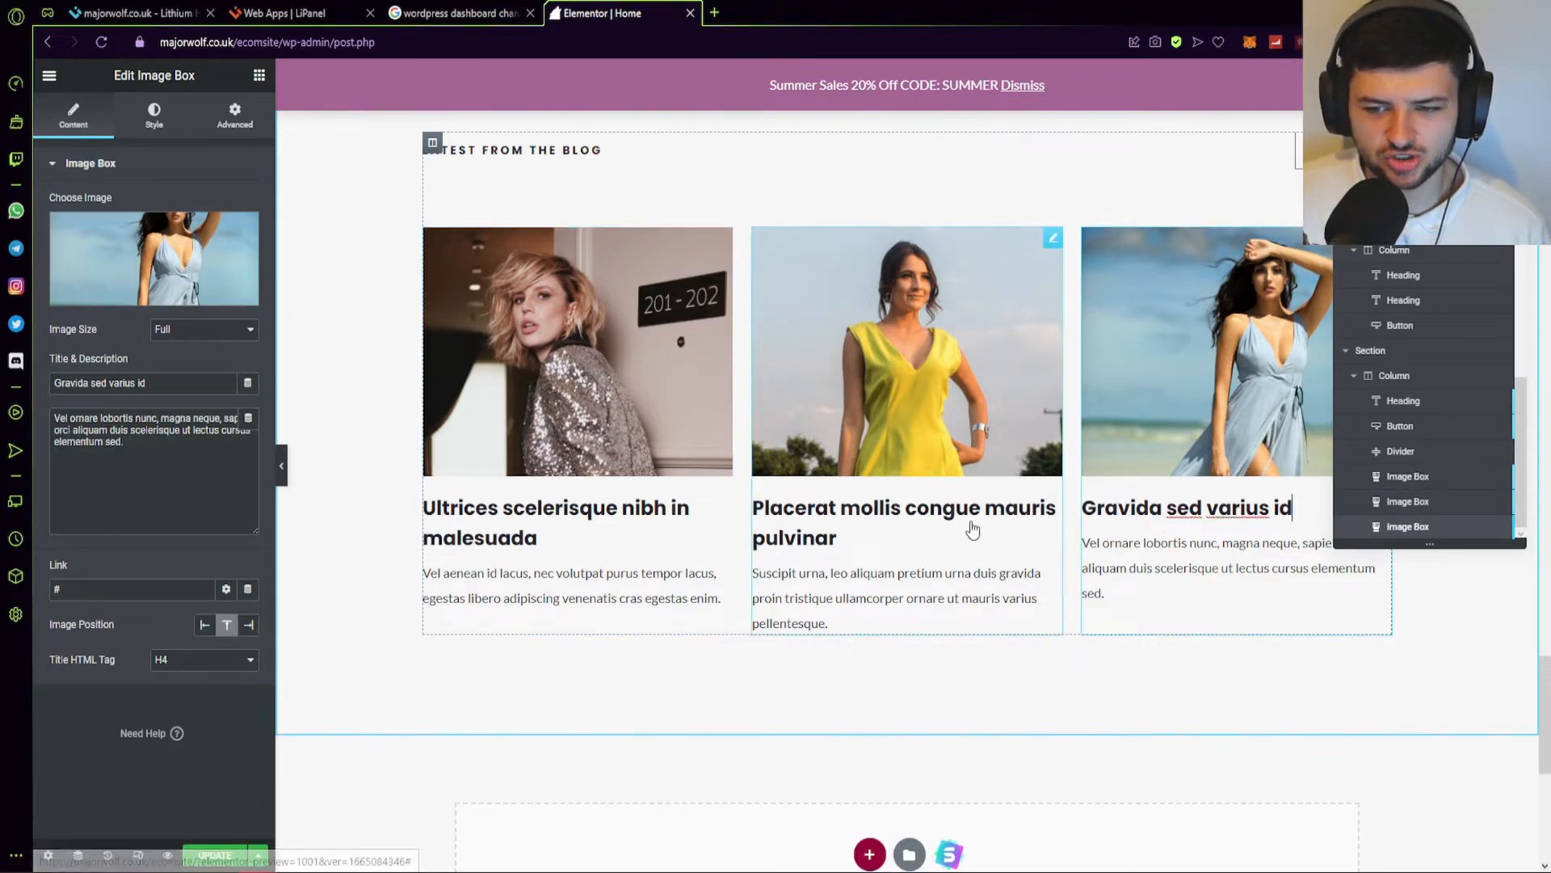
left_click(1002, 527)
left_click(499, 427)
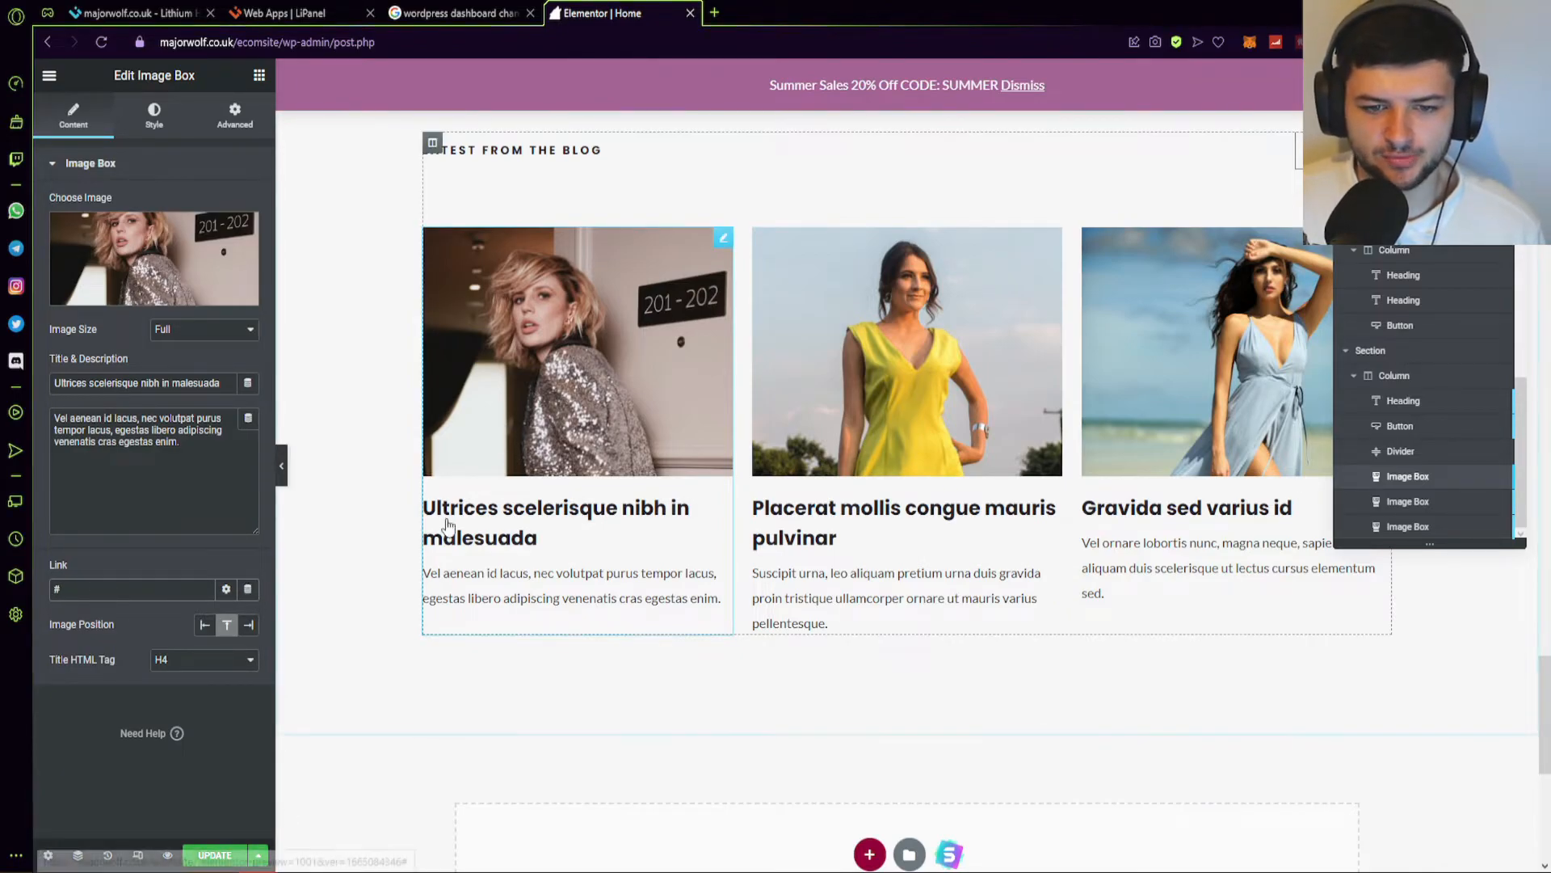
scroll(452, 566, "up", 10)
scroll(882, 531, "up", 15)
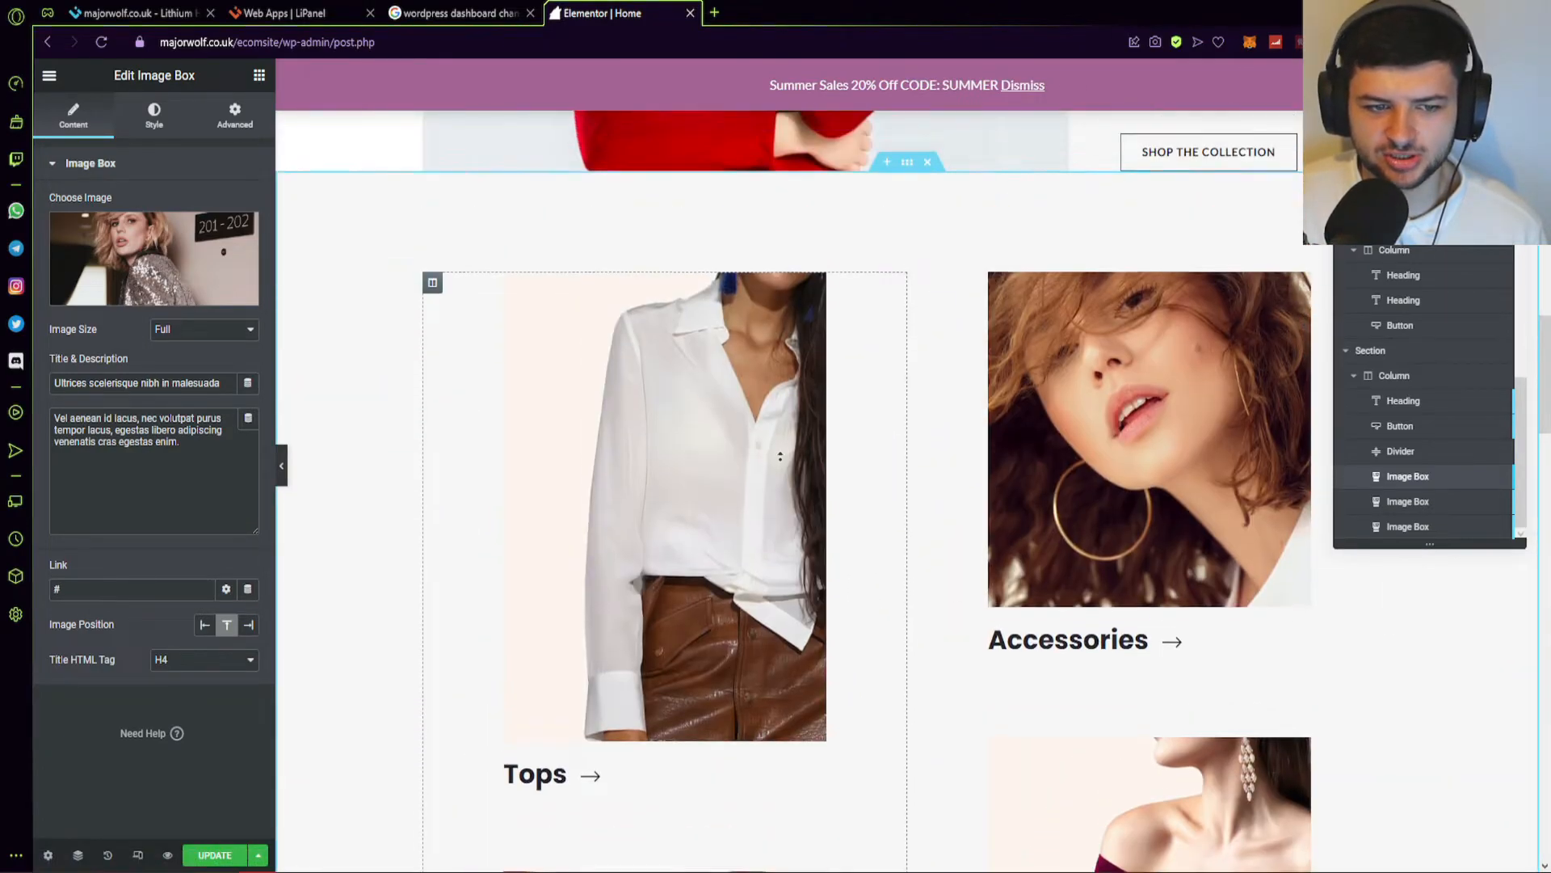
left_click(295, 241)
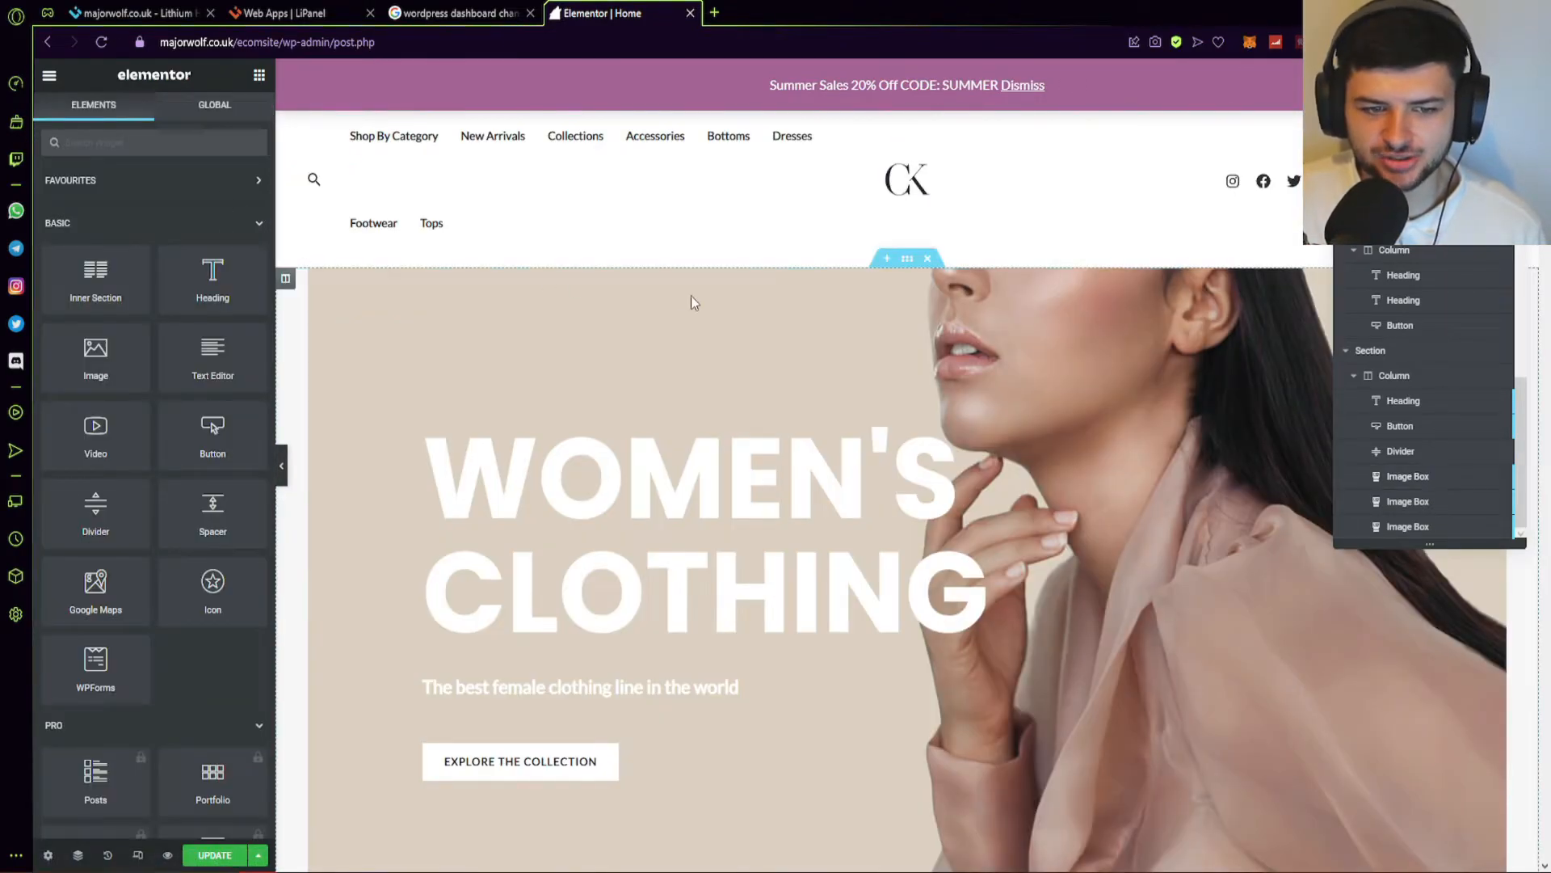
Add an image widget to the New Arrivals column.
scroll(686, 438, "down", 10)
scroll(691, 430, "up", 5)
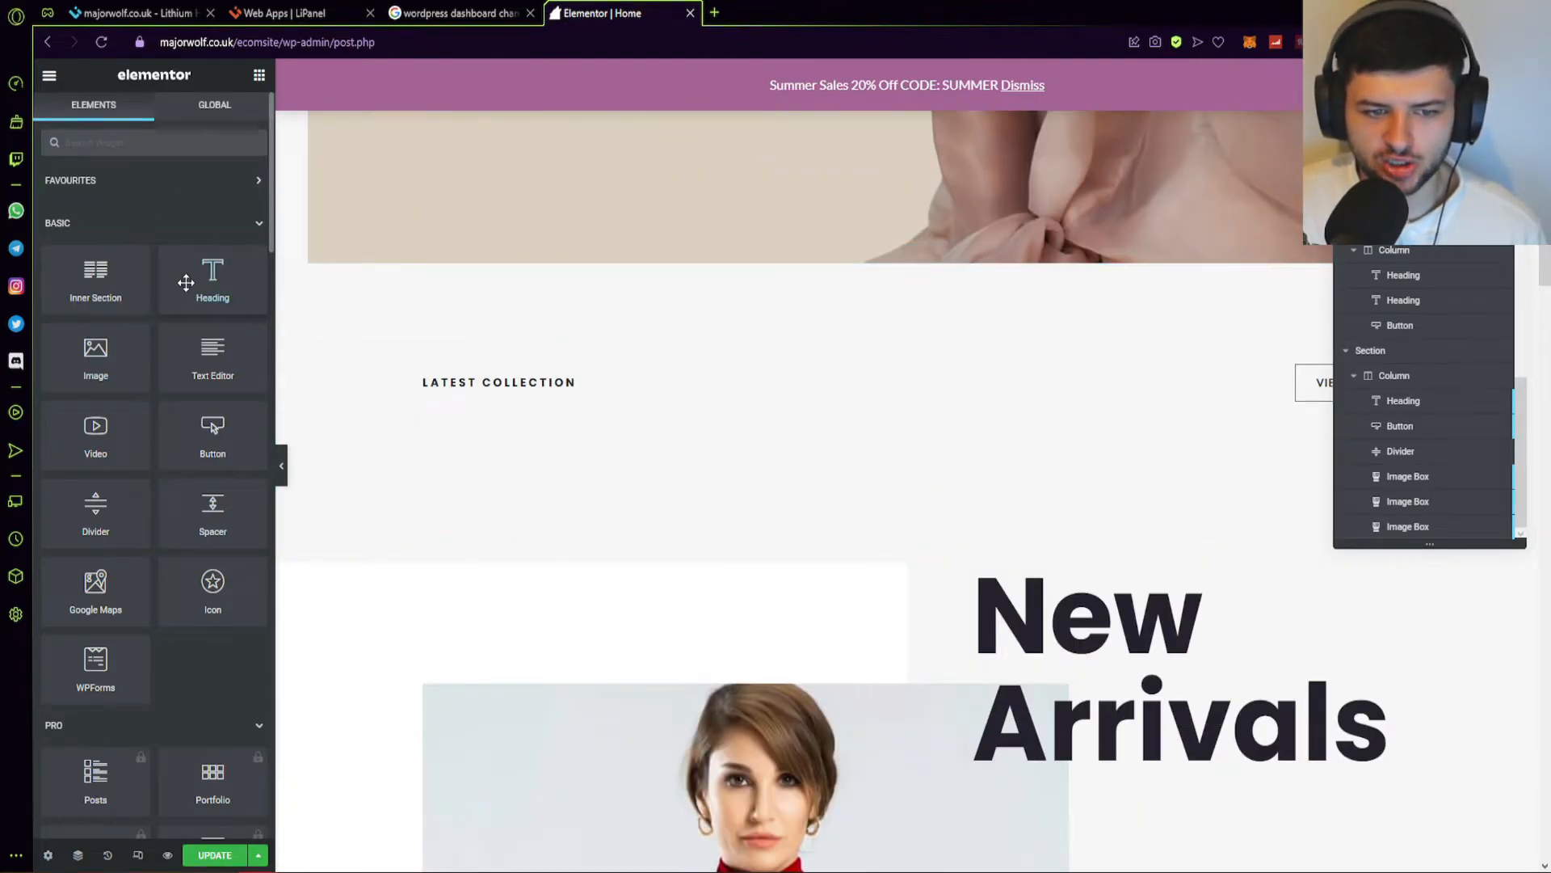
left_click_drag(95, 356, 663, 443)
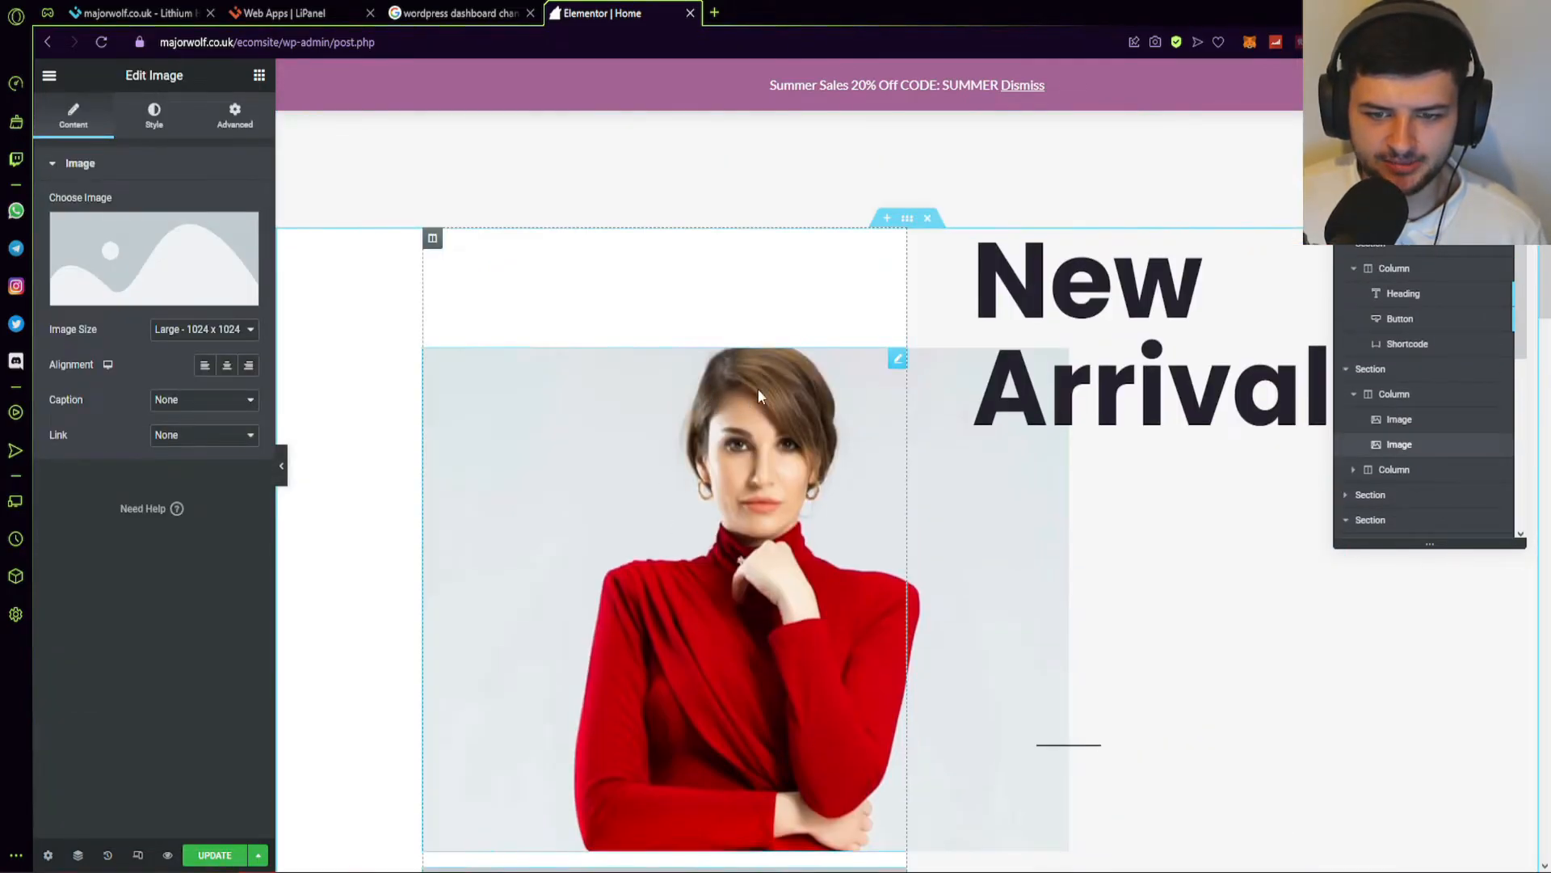
scroll(788, 408, "up", 10)
scroll(727, 453, "down", 1)
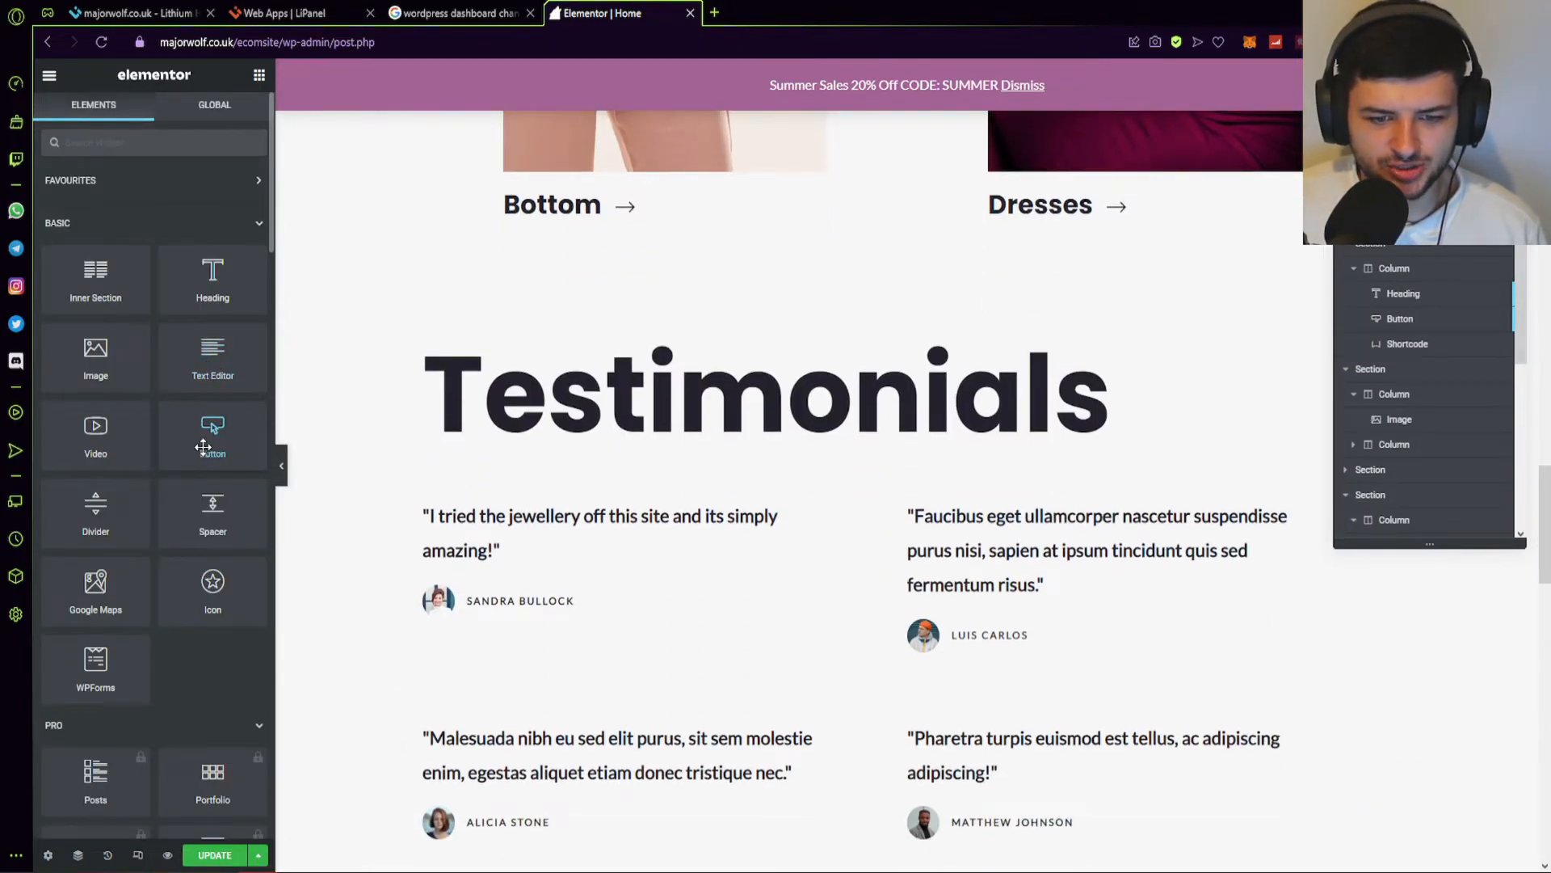
left_click_drag(204, 450, 493, 604)
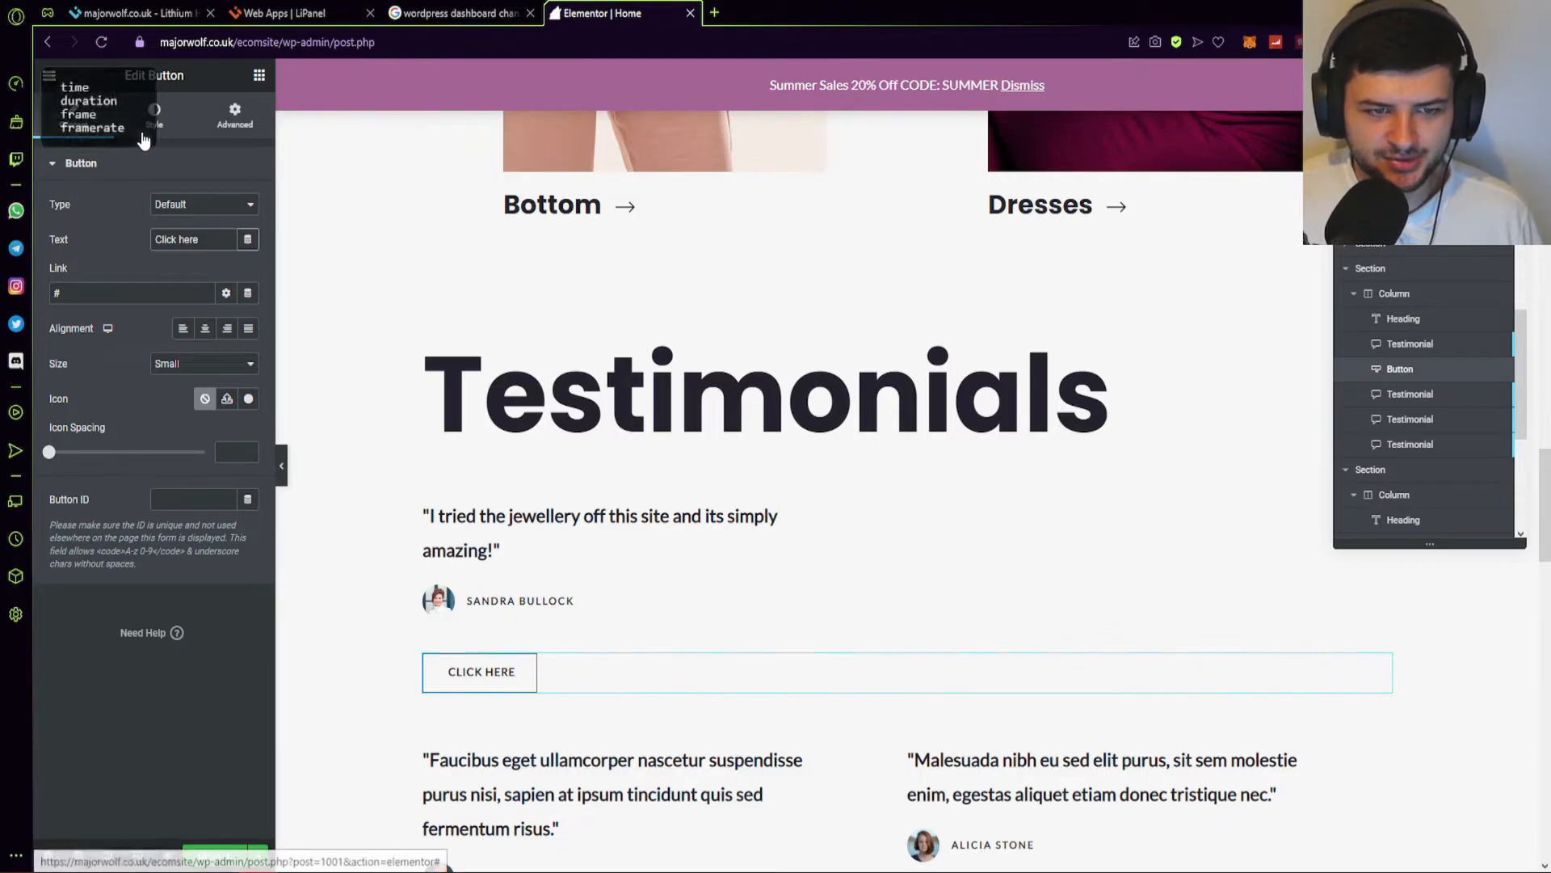
Check the CLICK HERE button's style and advanced settings, then remove the button.
left_click(174, 117)
left_click(236, 114)
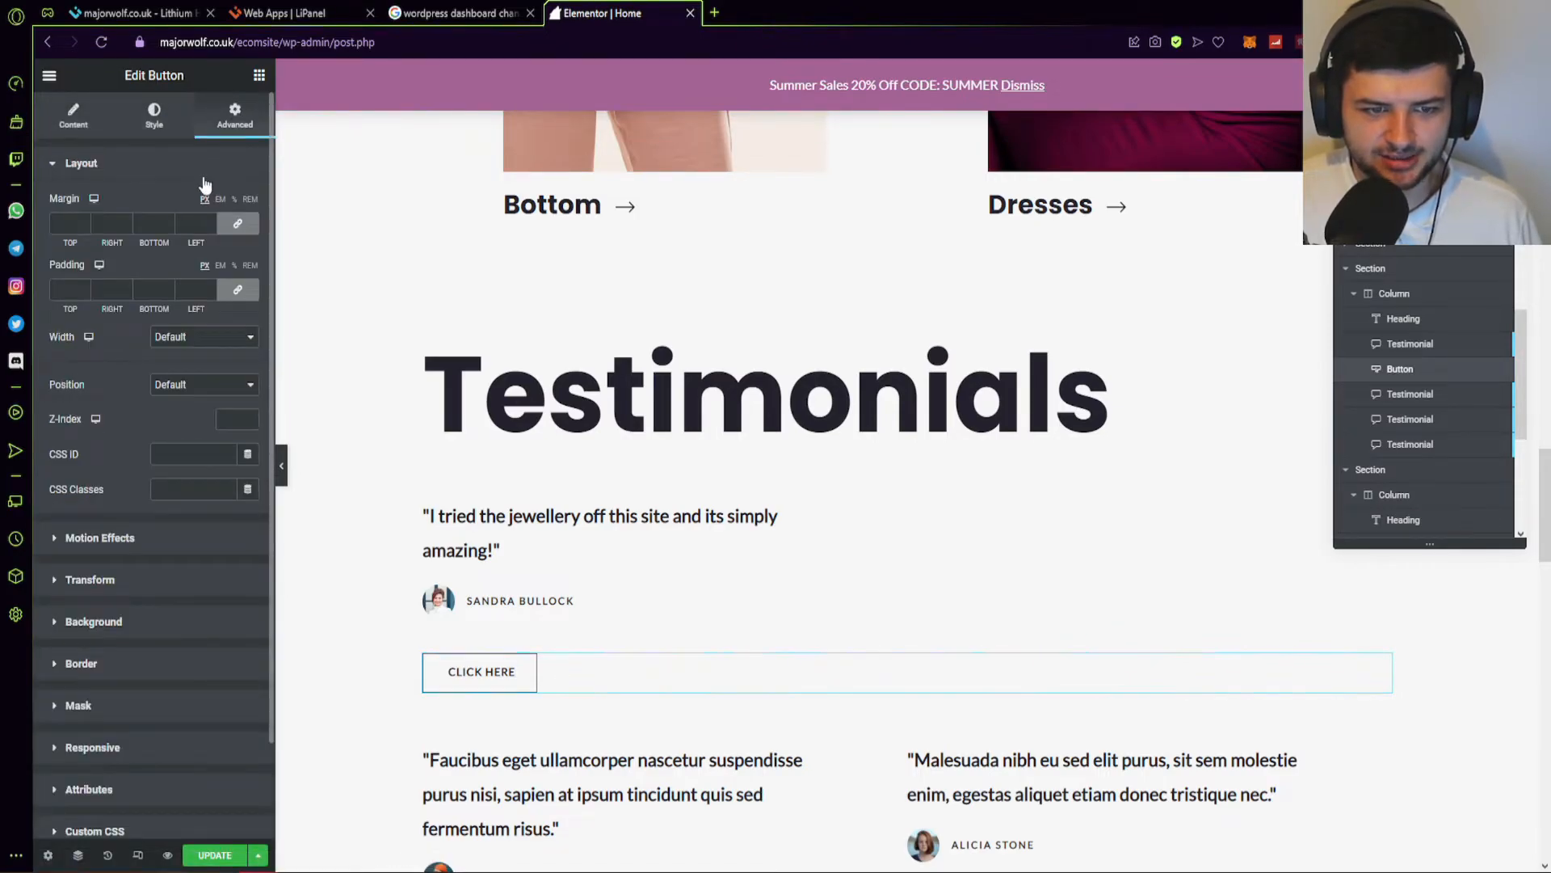
left_click(434, 485)
key("ctrl+z")
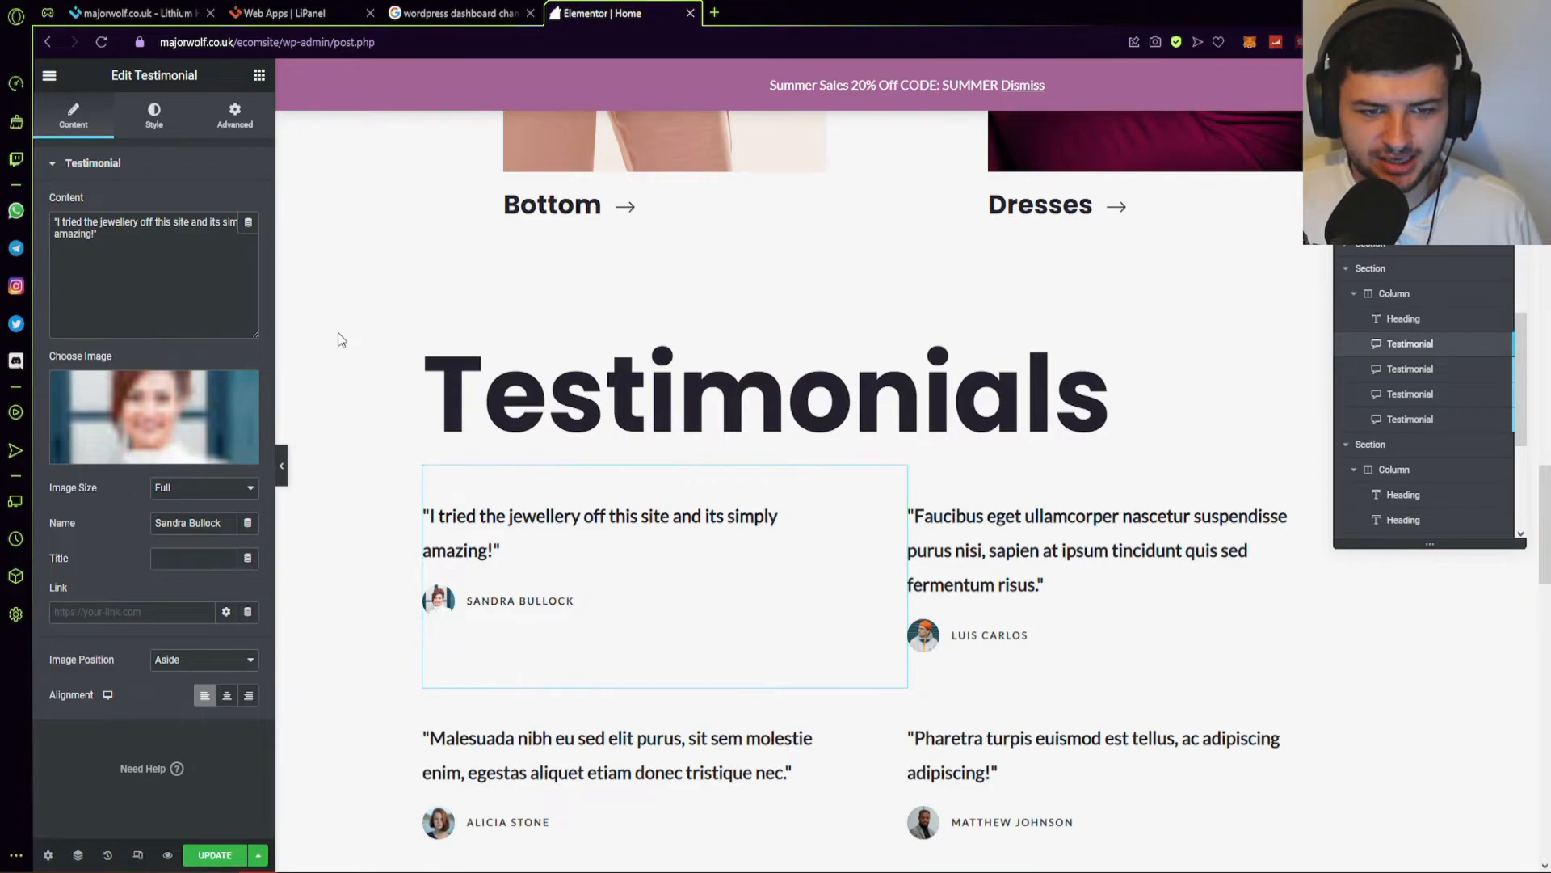
scroll(397, 286, "up", 10)
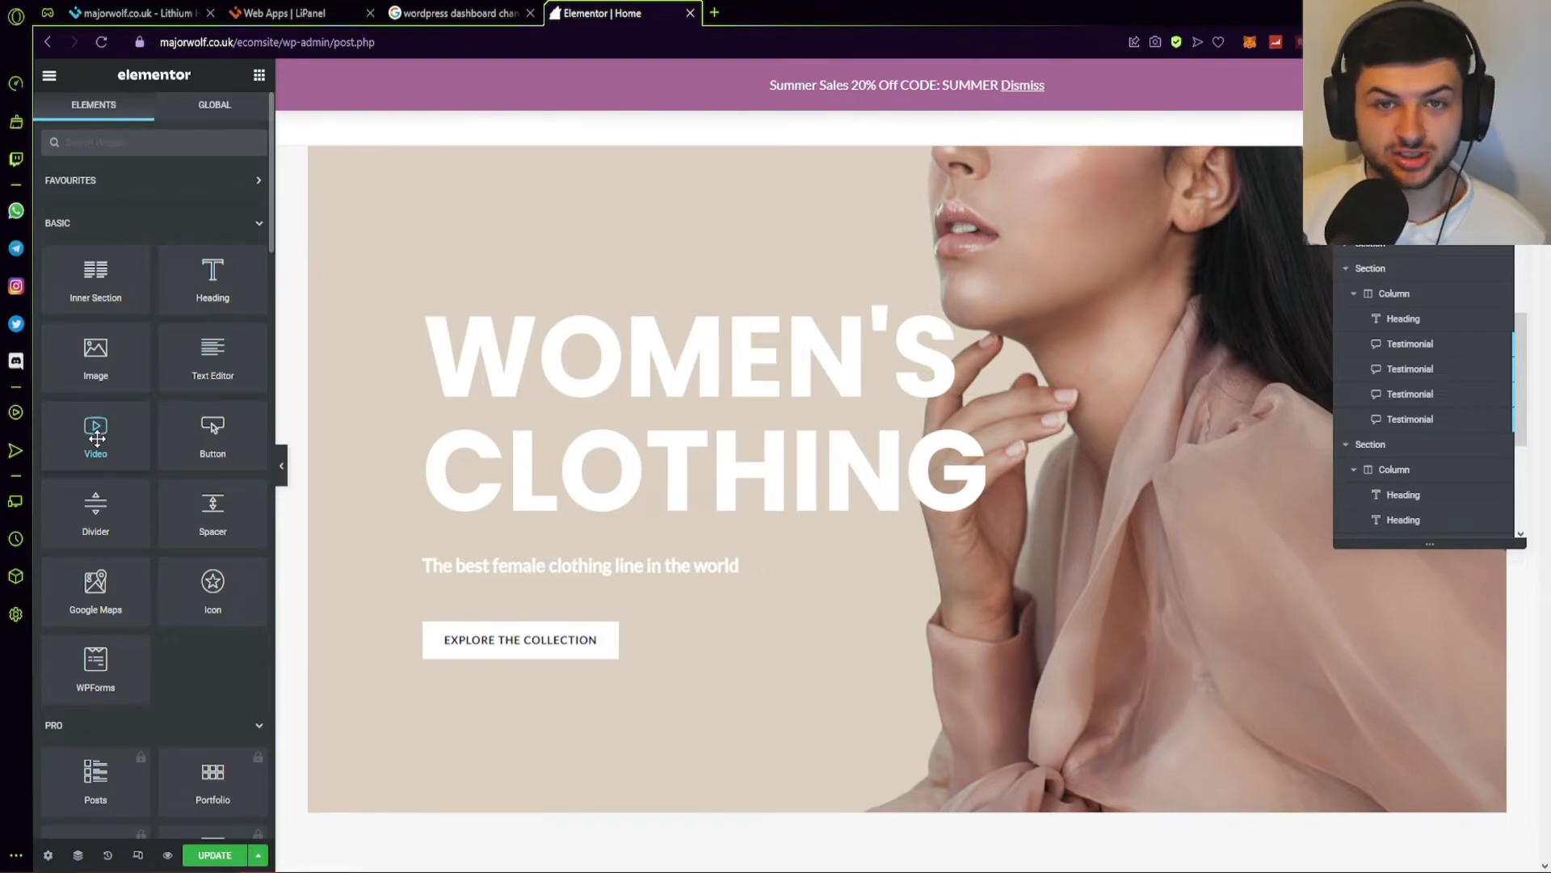
scroll(481, 509, "down", 7)
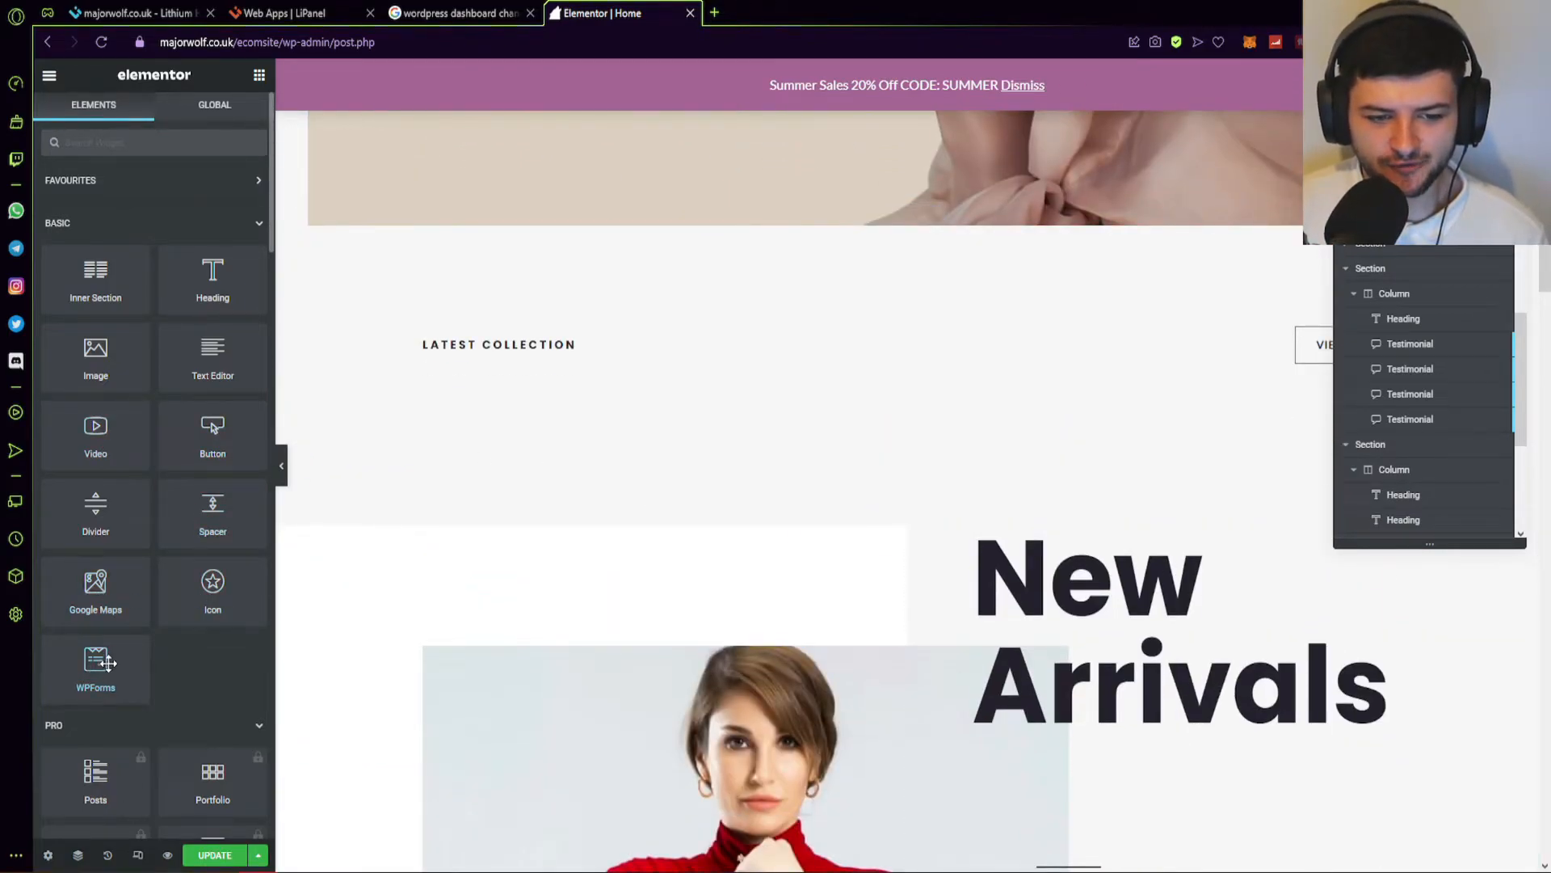
scroll(907, 409, "down", 10)
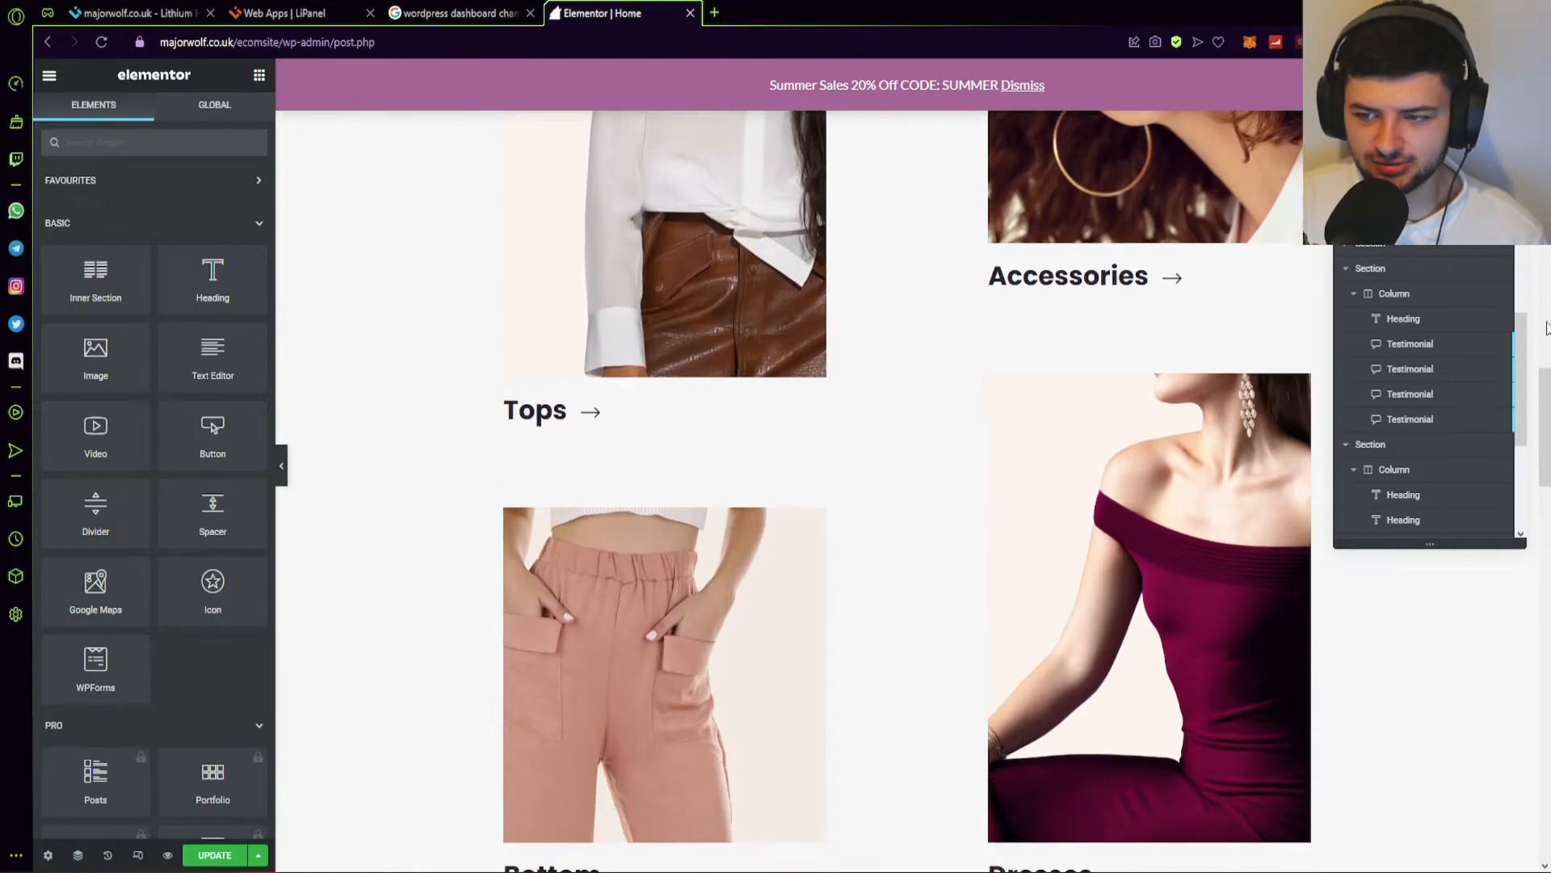
Drop a WPForms widget onto the homepage, select Simple Contact Form, and open its form builder.
left_click_drag(1547, 420, 1547, 761)
left_click_drag(95, 669, 889, 440)
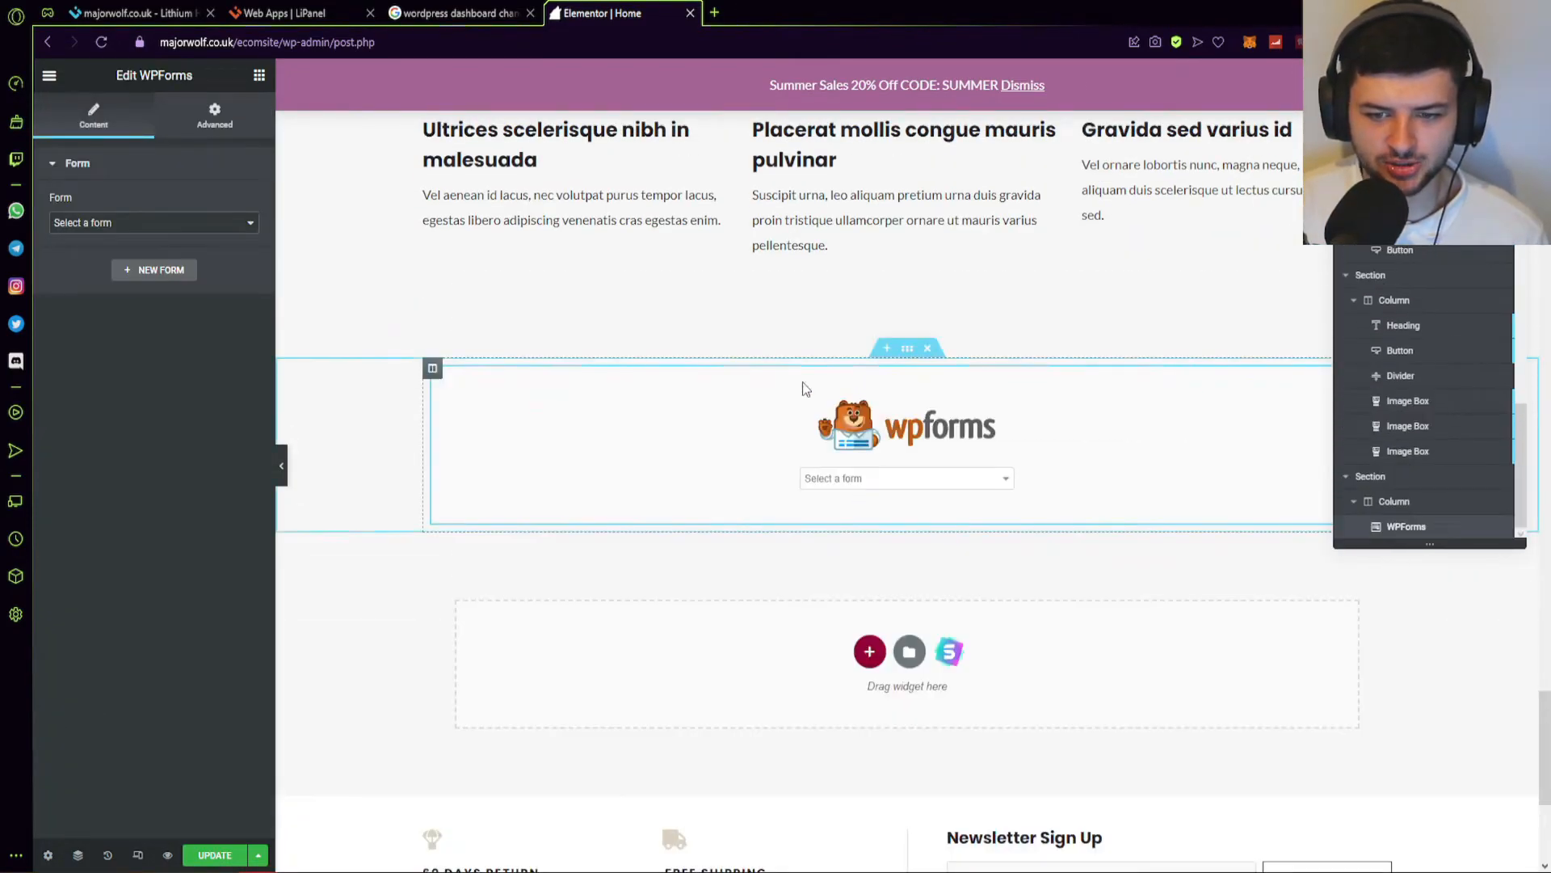
left_click(117, 223)
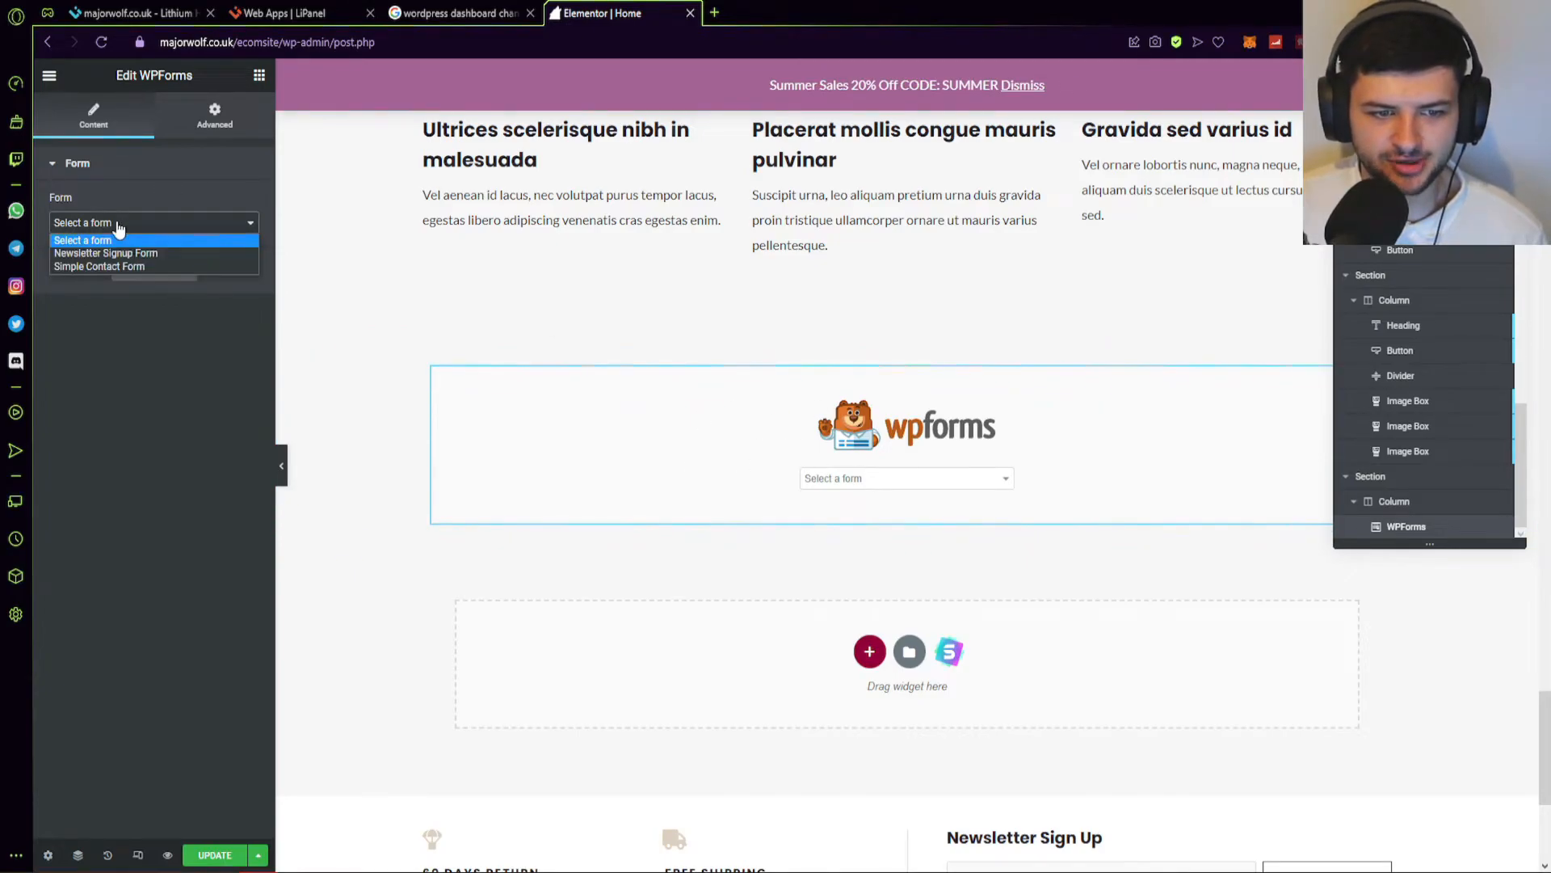
left_click(115, 266)
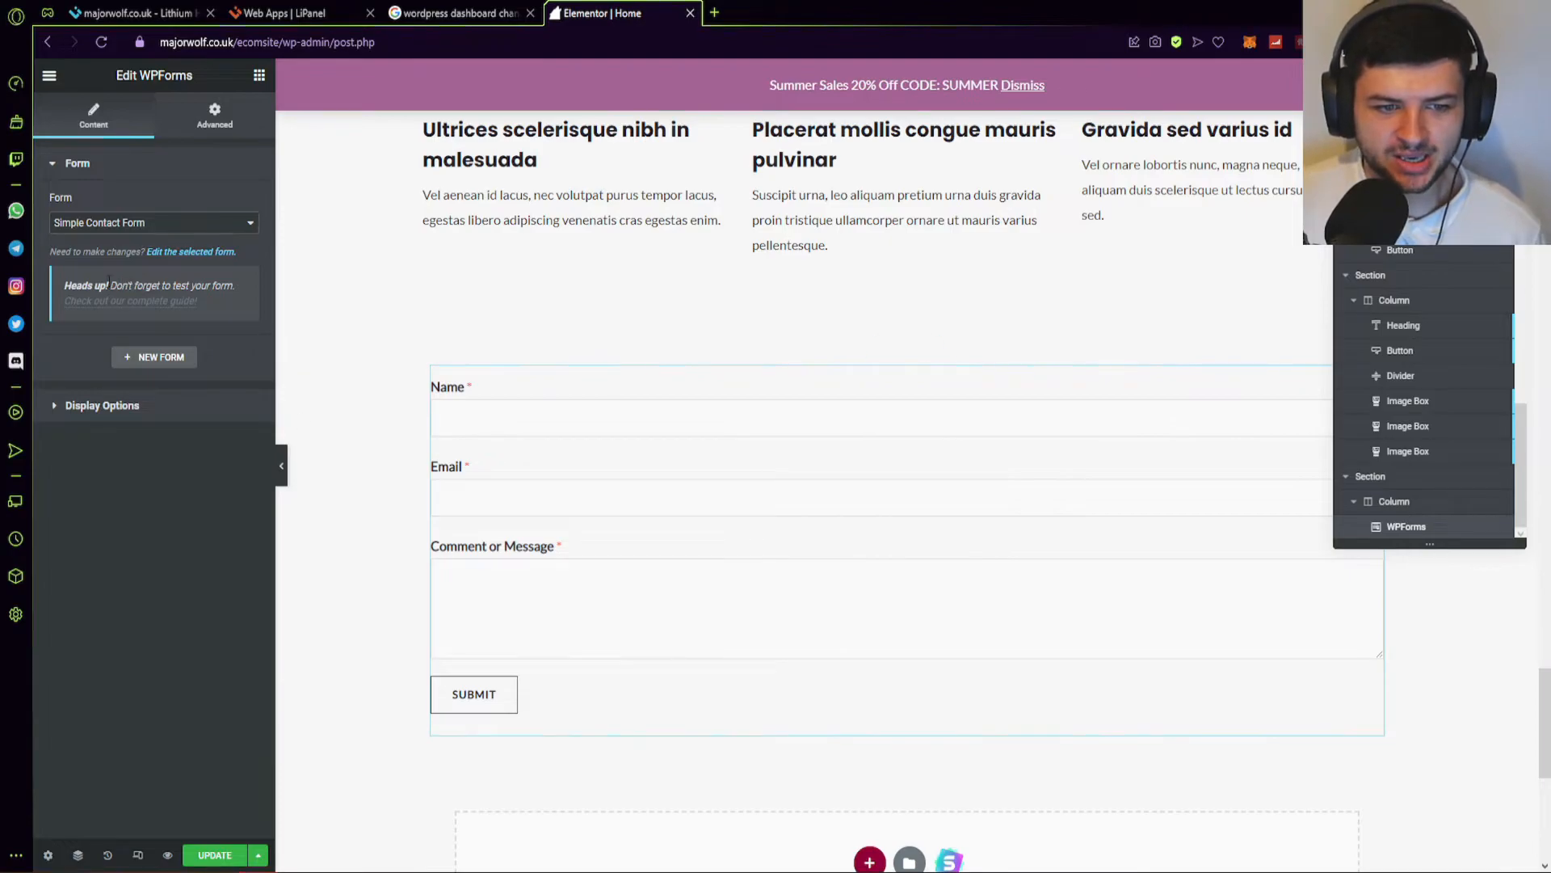
left_click(202, 253)
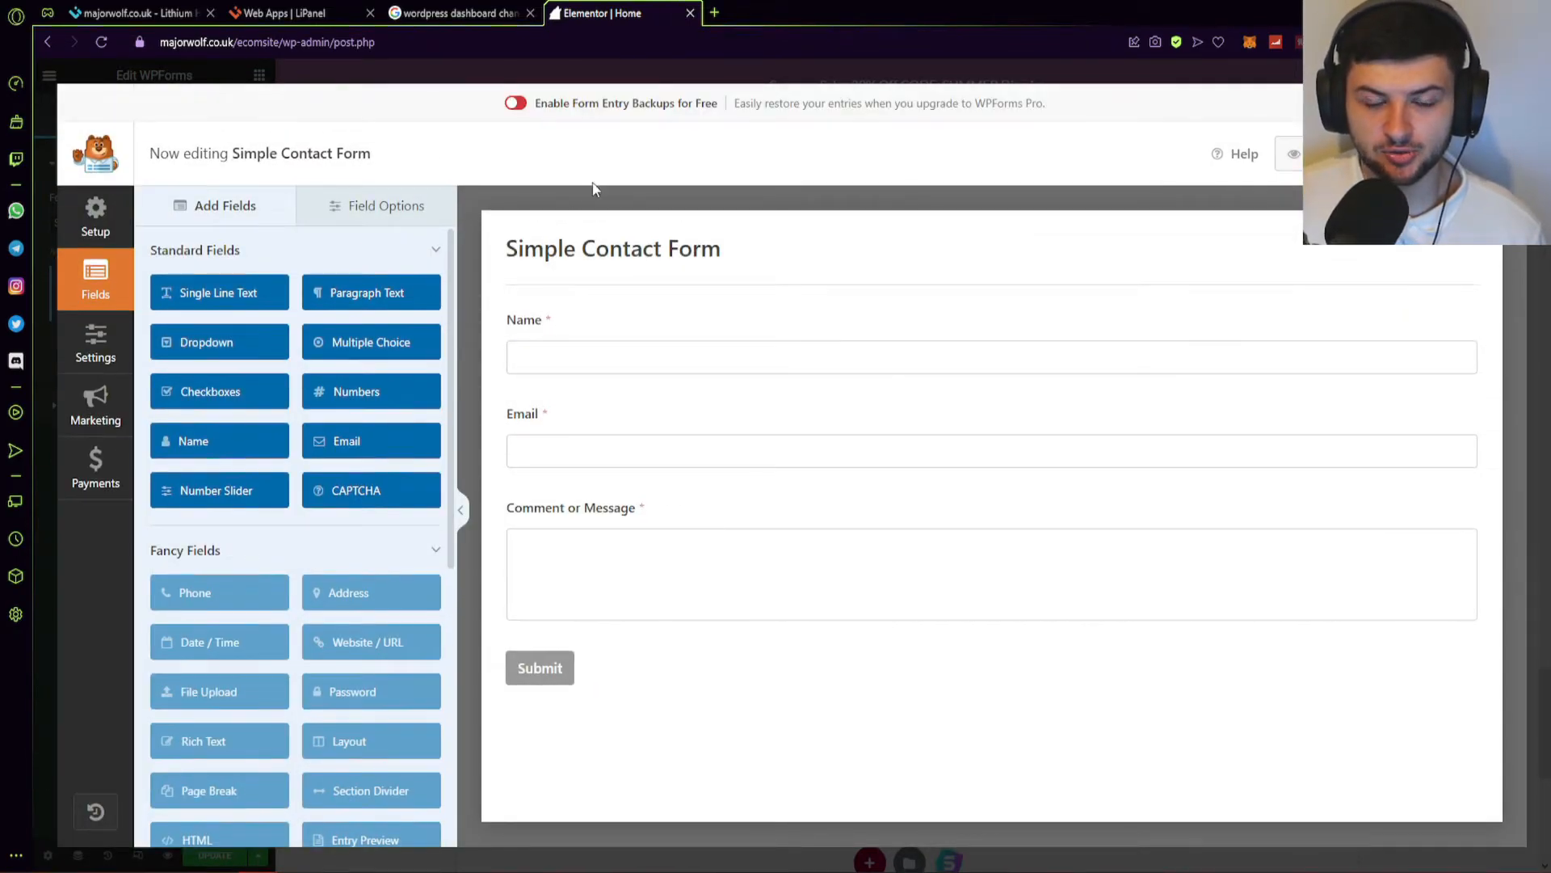
Close the WPForms builder unchanged, back to Elementor with the embedded Simple Contact Form.
scroll(234, 404, "down", 6)
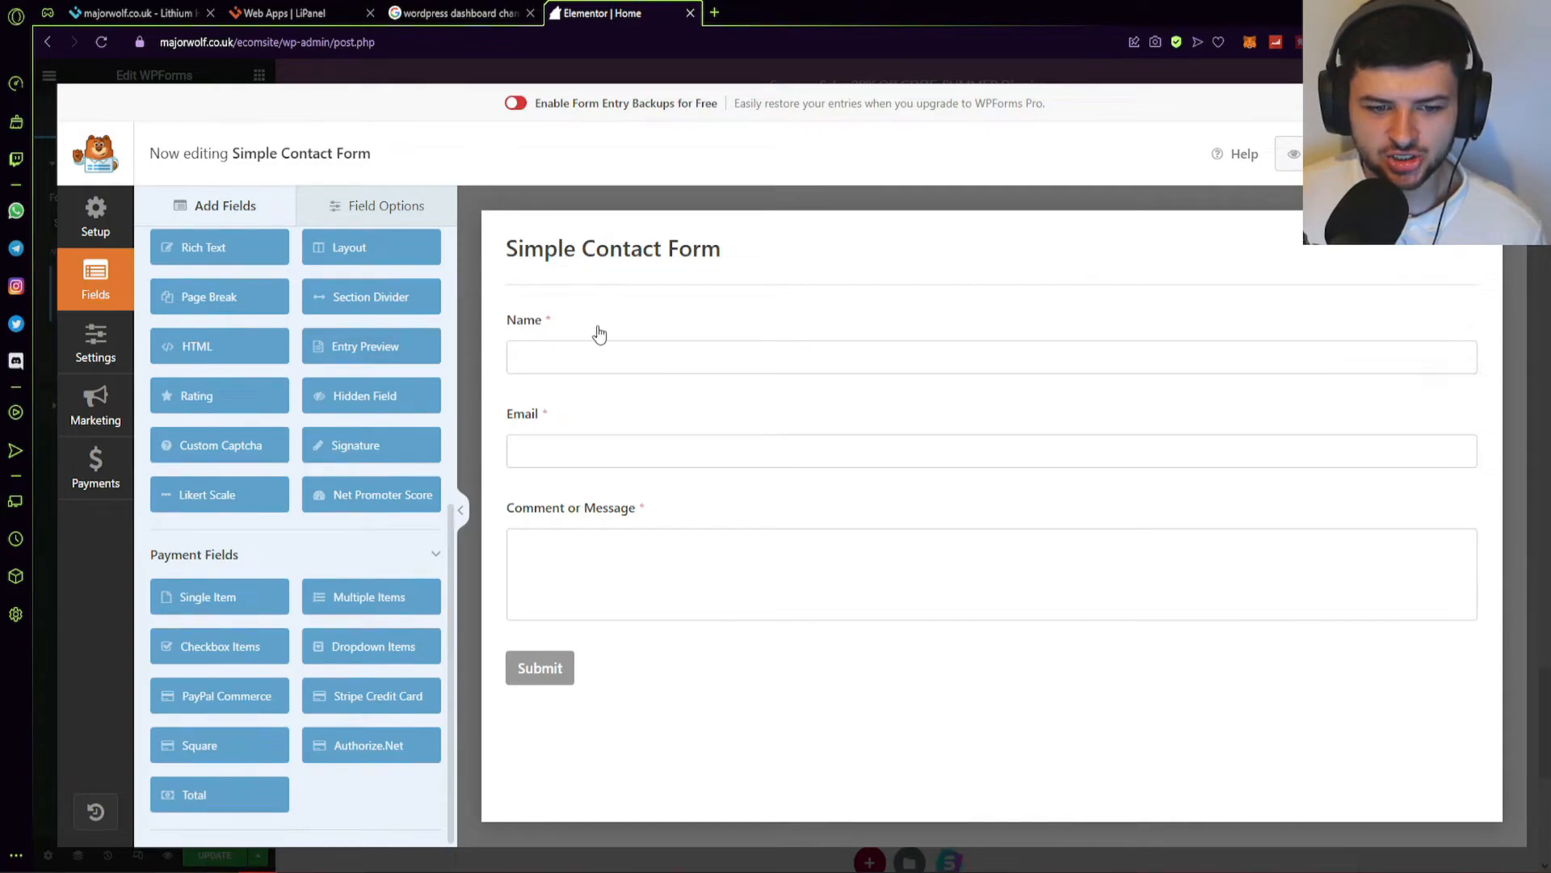
scroll(238, 485, "up", 6)
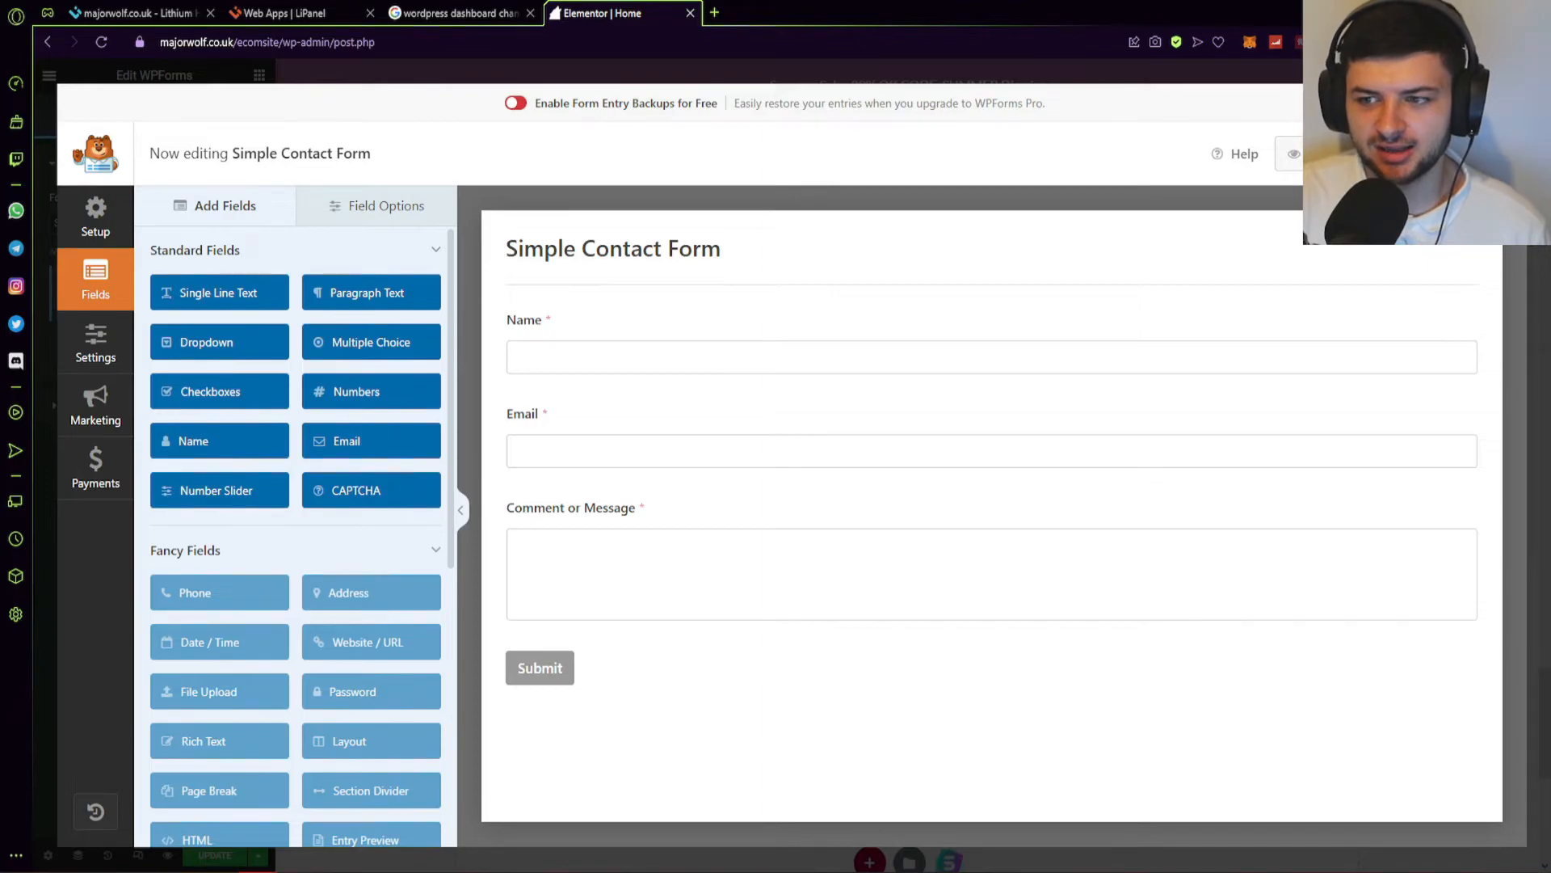
left_click(1499, 154)
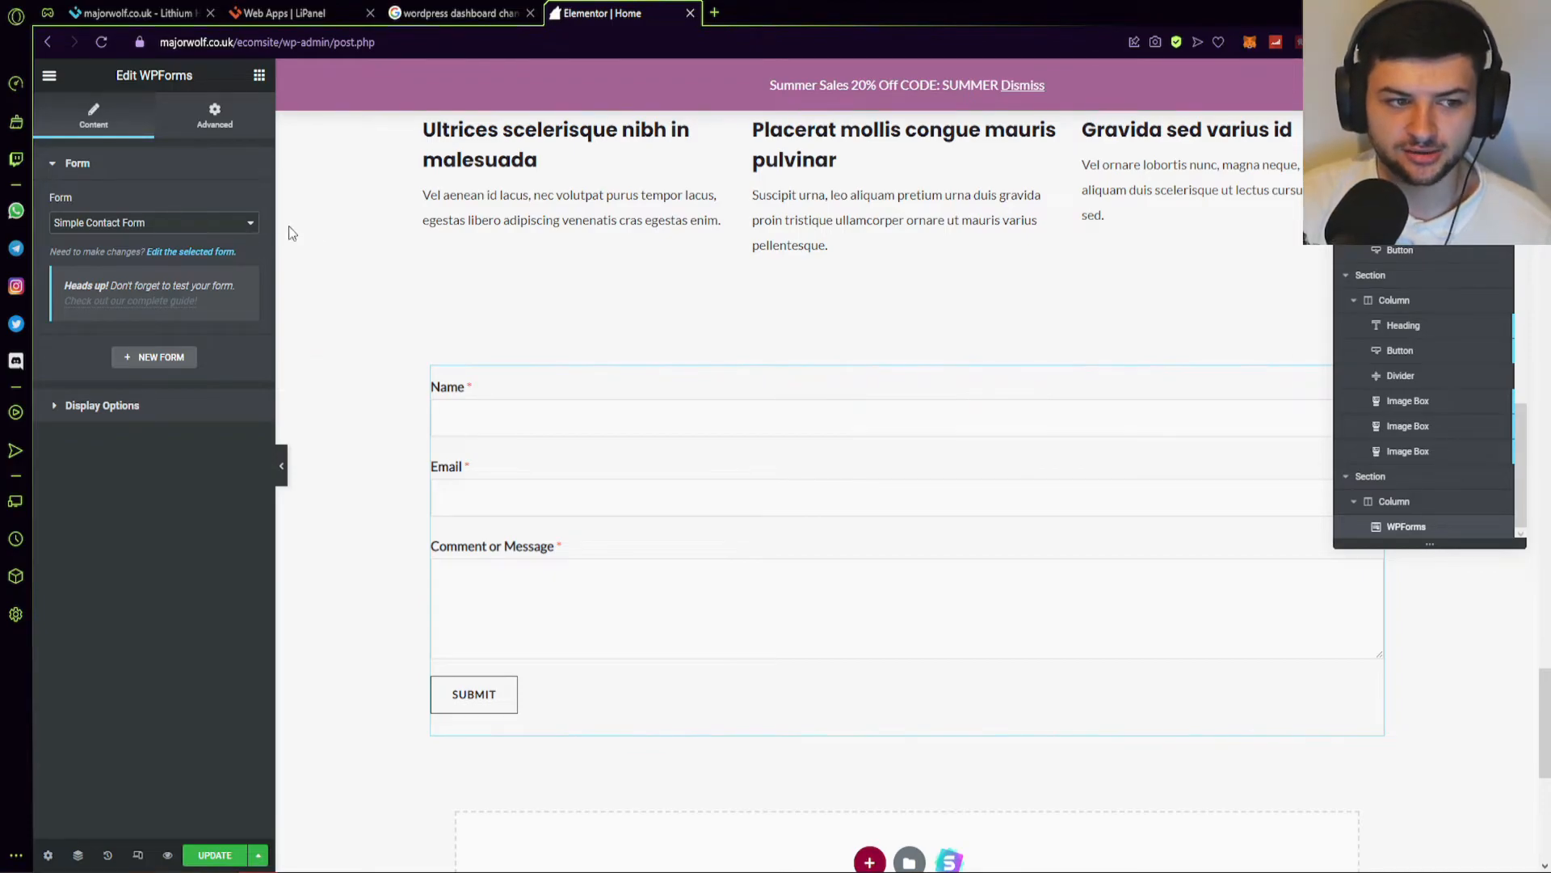
Bring back the Elements panel and browse the available widgets.
scroll(344, 685, "down", 1)
scroll(355, 685, "up", 9)
scroll(374, 684, "up", 15)
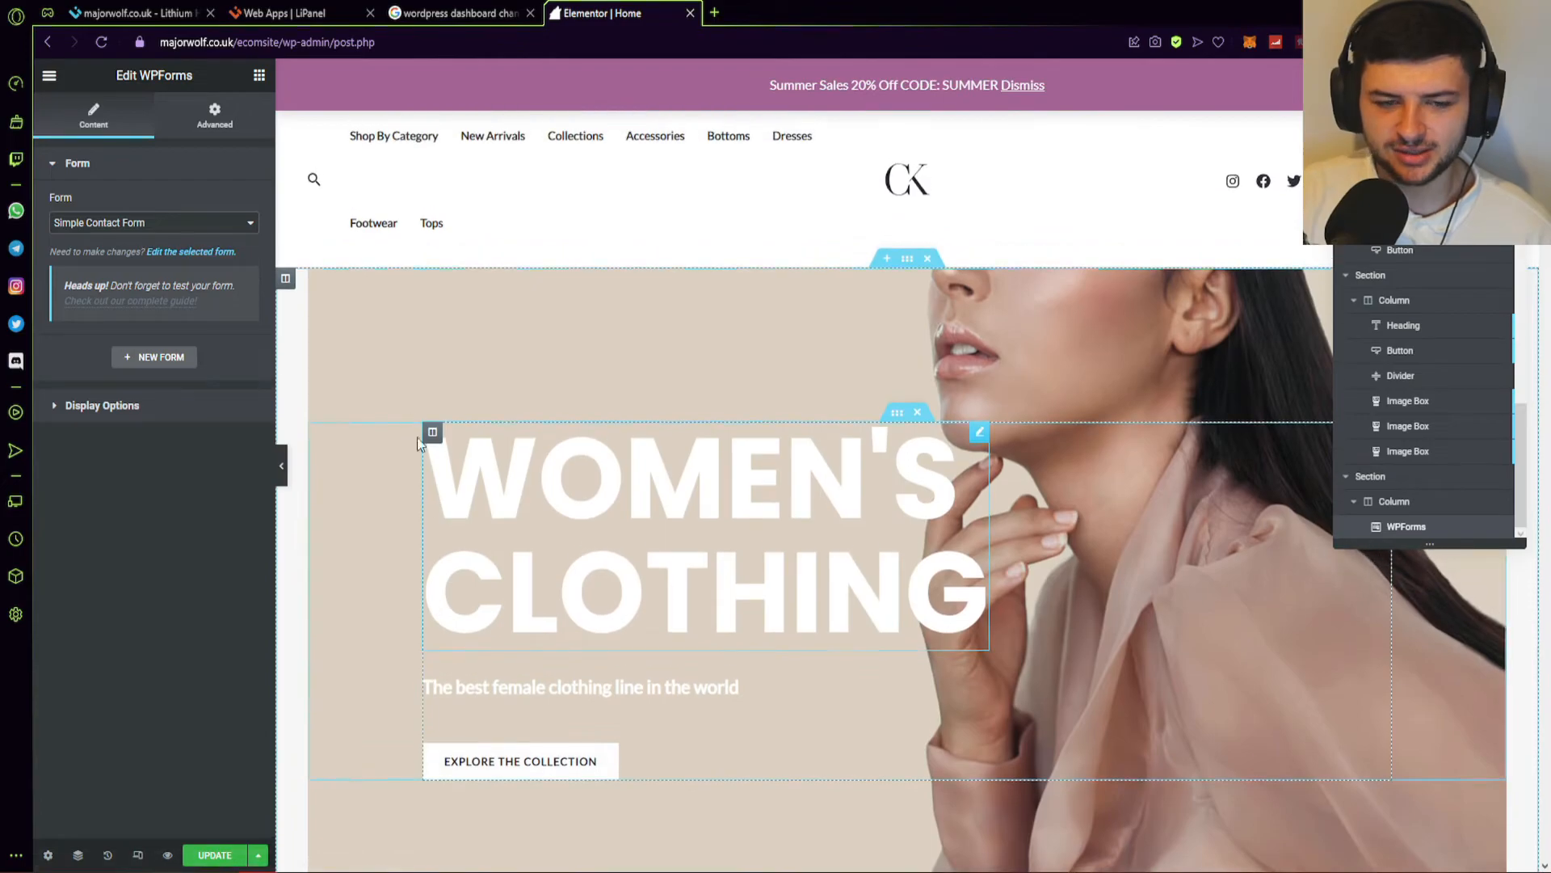
left_click(259, 75)
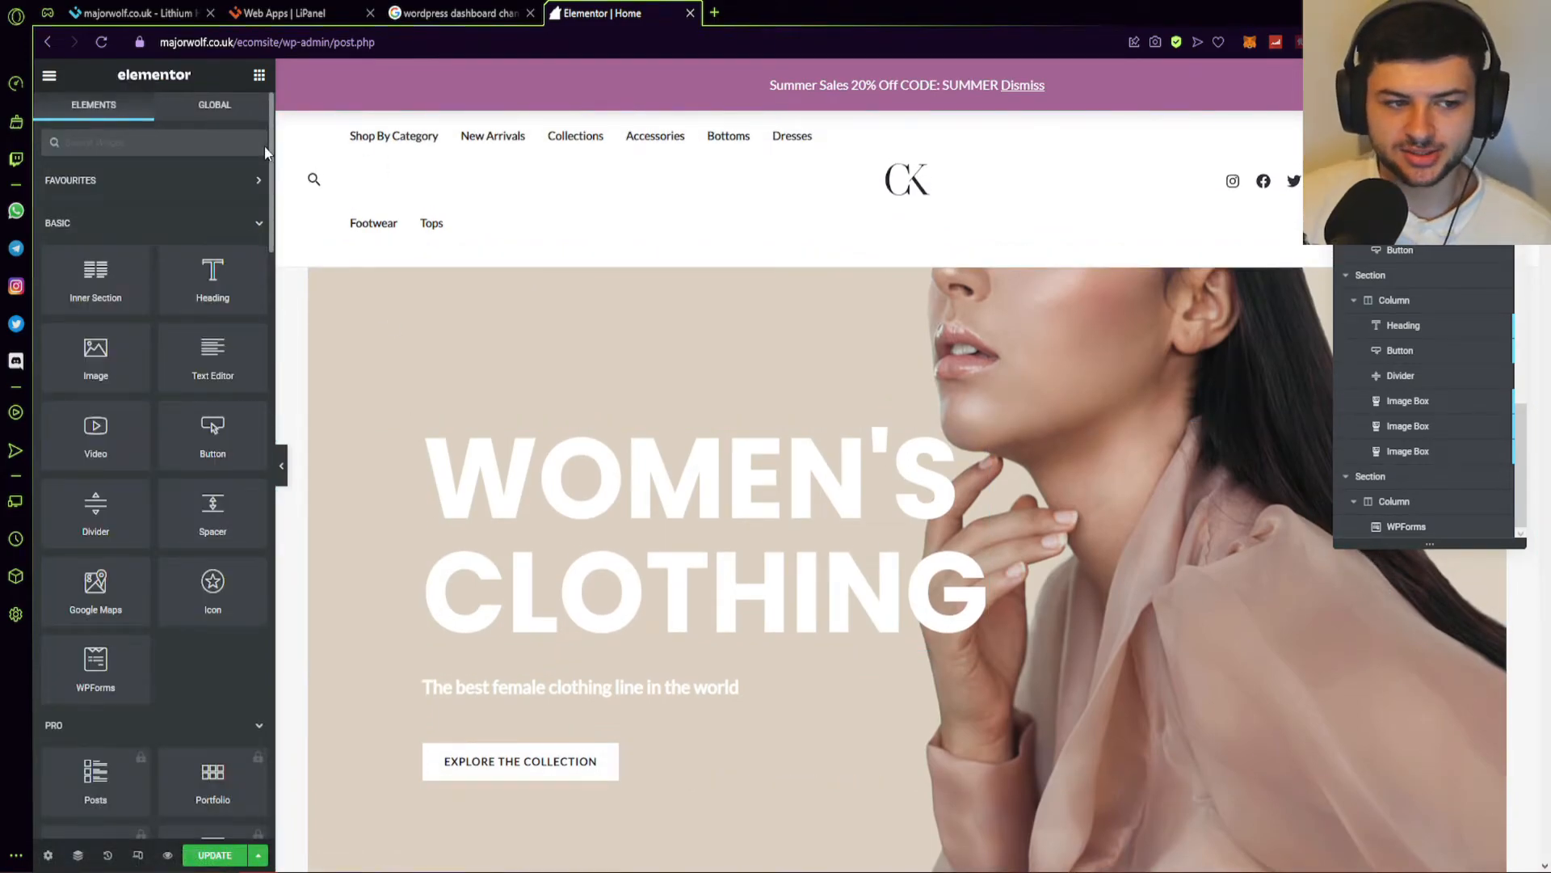
scroll(162, 499, "down", 5)
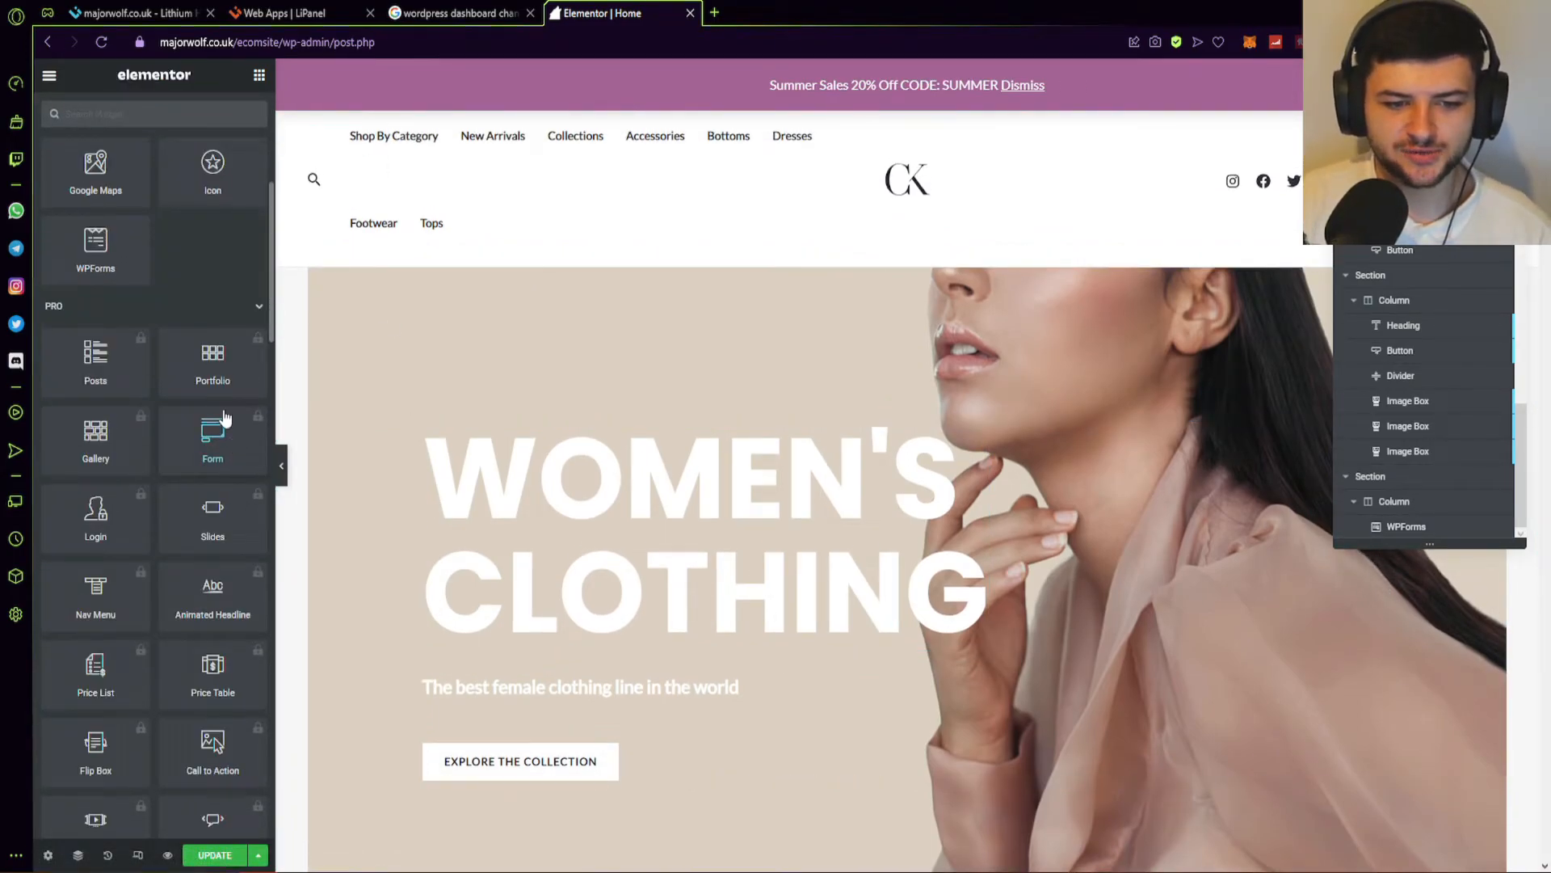
scroll(187, 394, "down", 10)
scroll(186, 388, "down", 10)
scroll(153, 331, "up", 8)
scroll(150, 324, "down", 2)
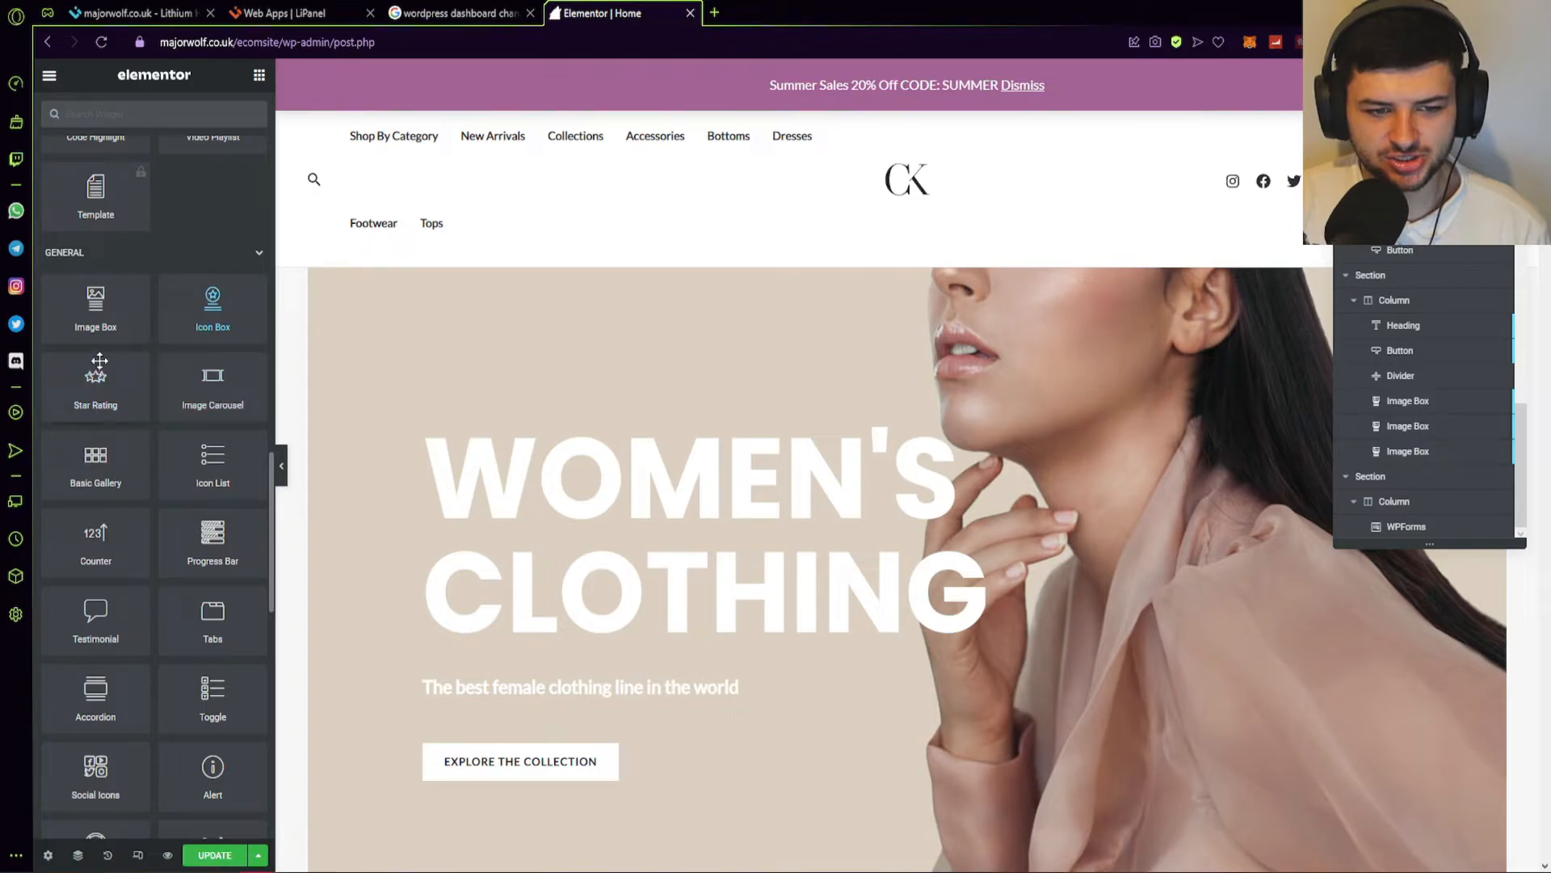
scroll(189, 449, "down", 2)
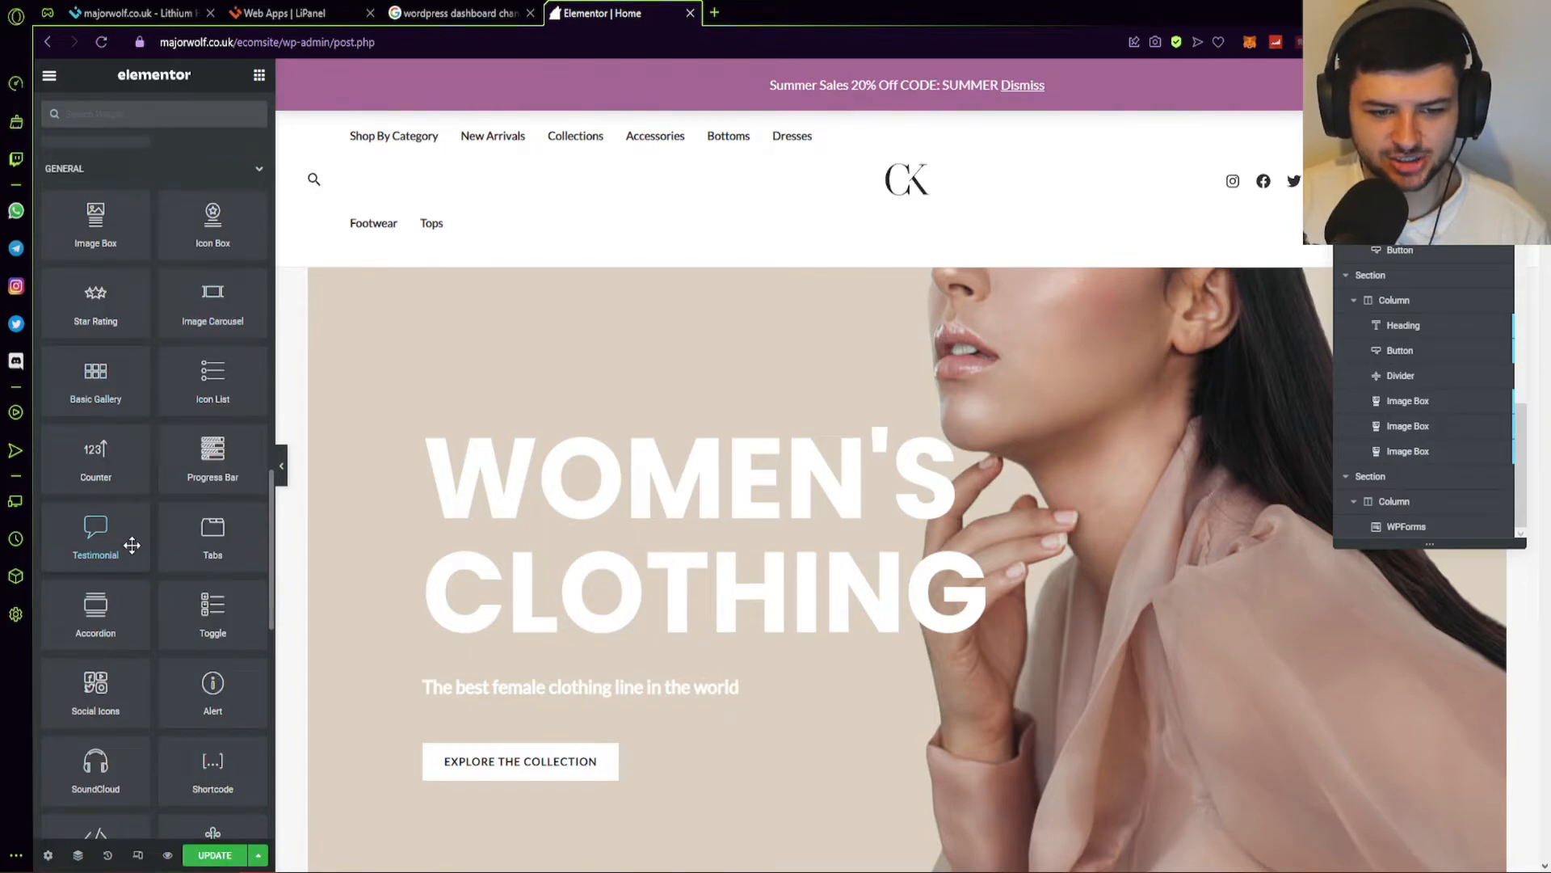
scroll(208, 464, "down", 1)
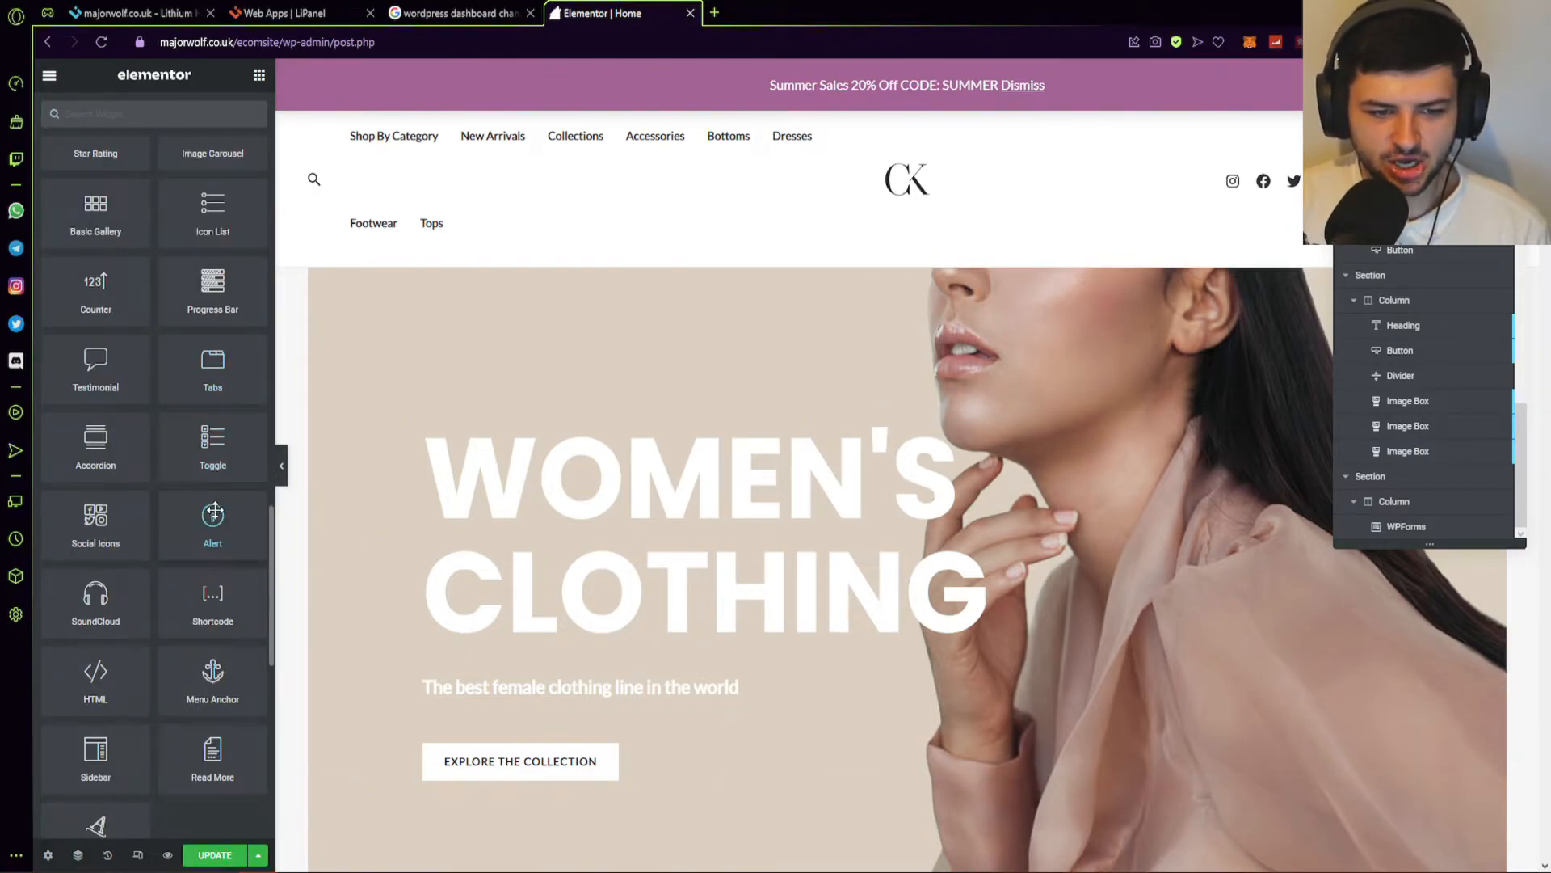
scroll(198, 561, "down", 2)
scroll(216, 561, "down", 7)
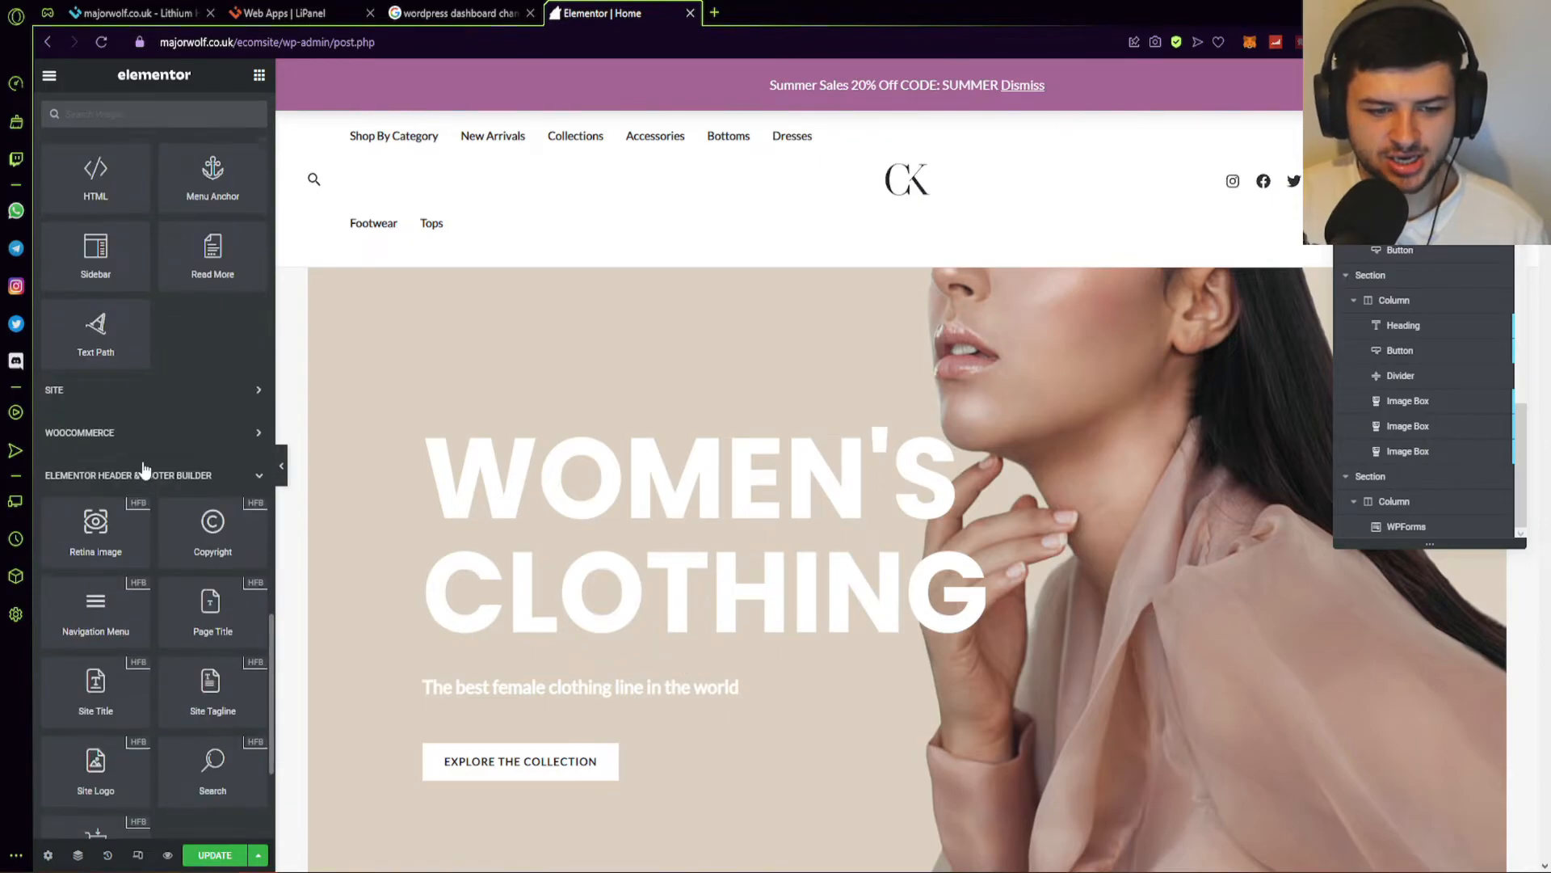
Save the Home page changes with UPDATE.
left_click(214, 854)
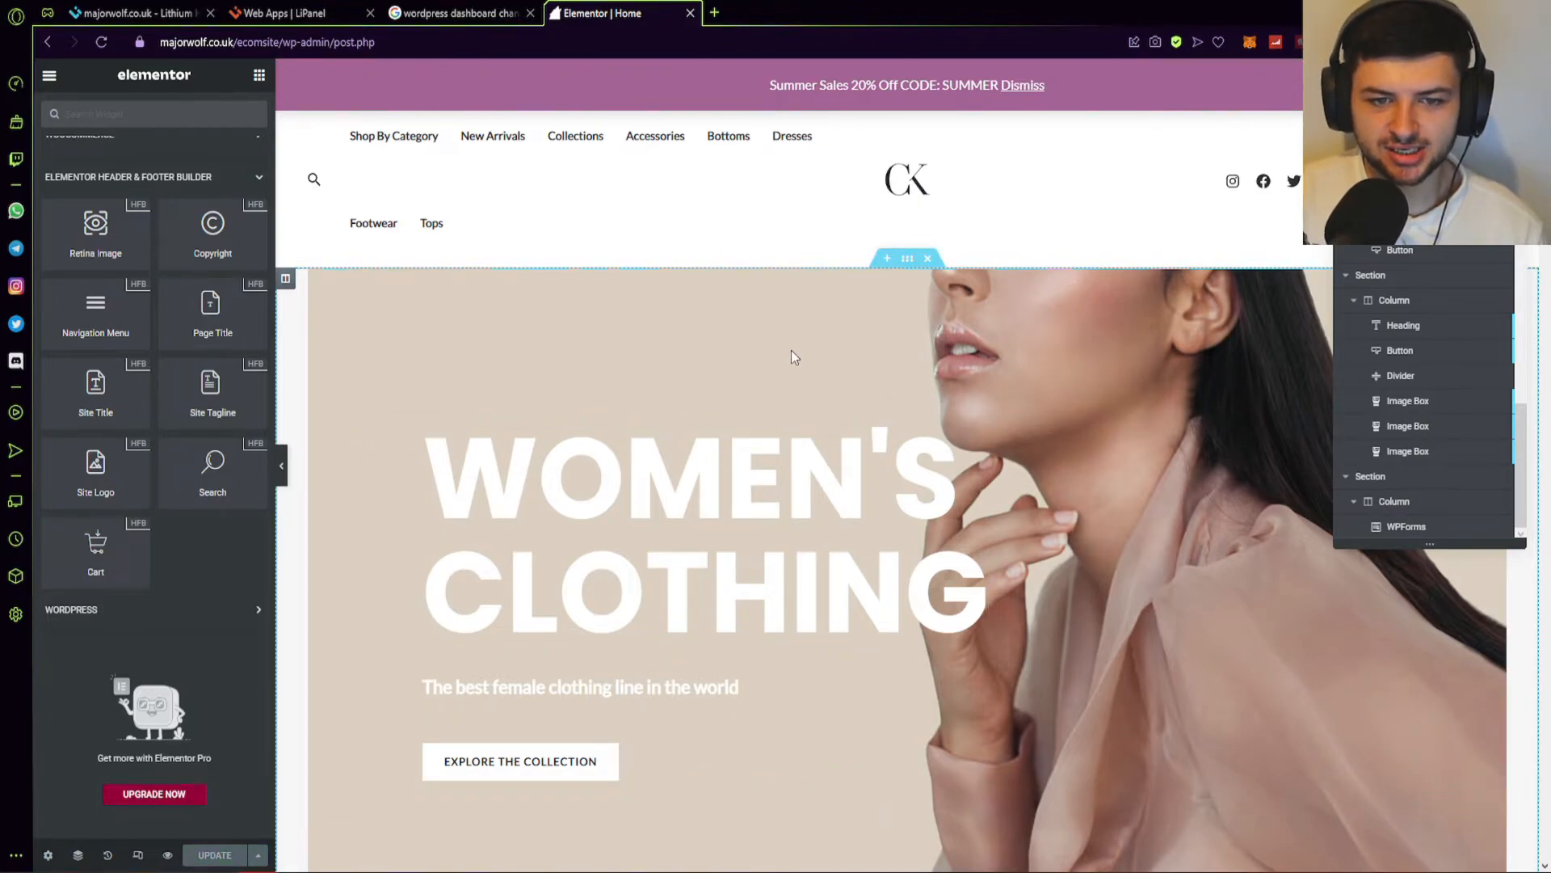
scroll(181, 291, "up", 10)
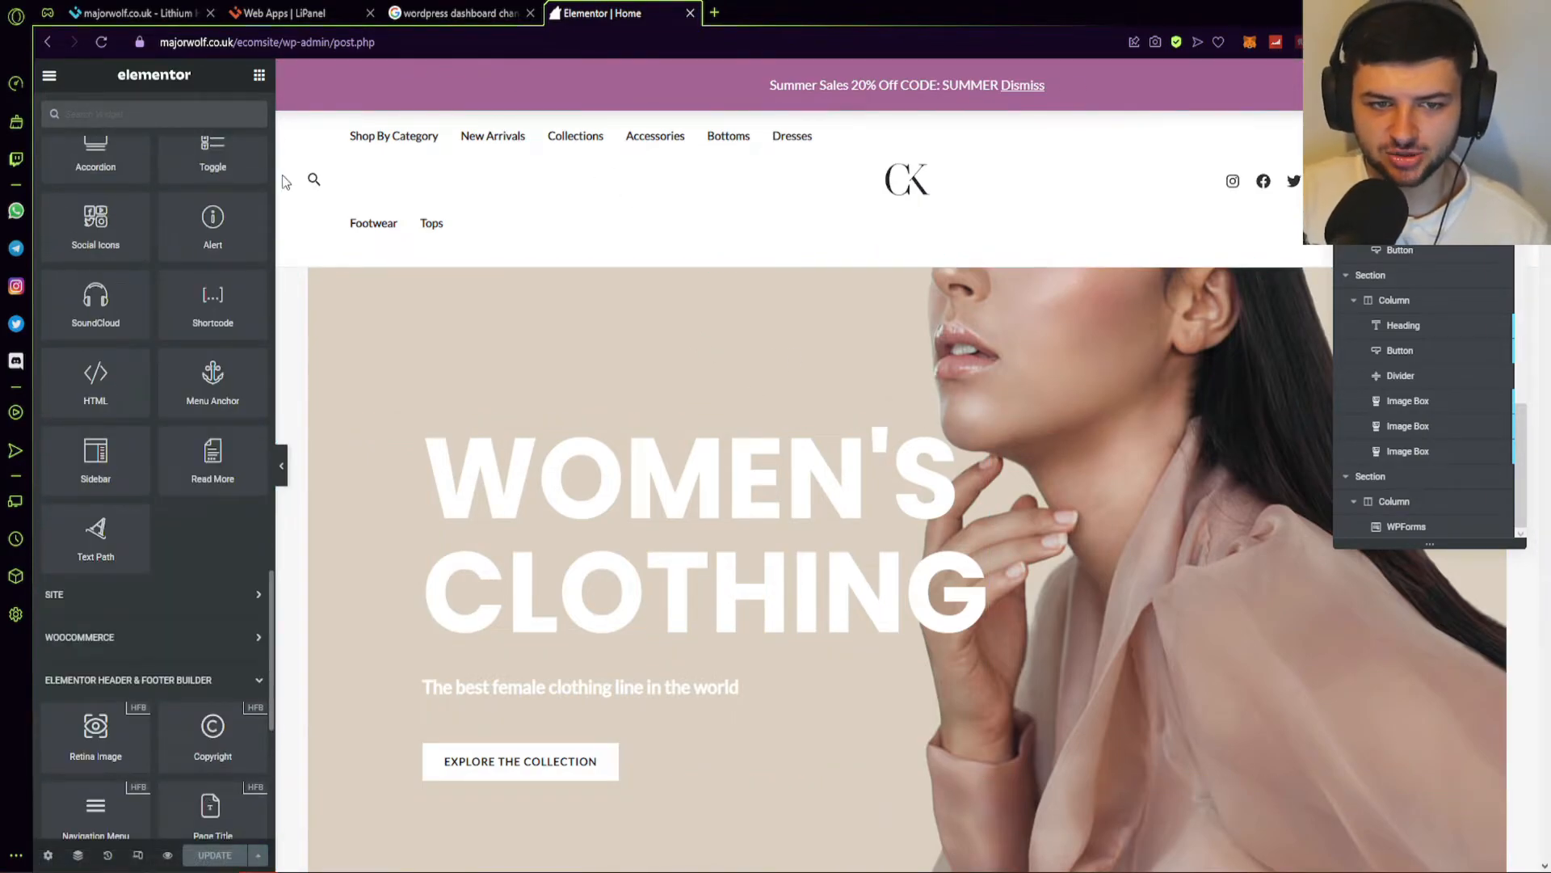
scroll(181, 291, "up", 10)
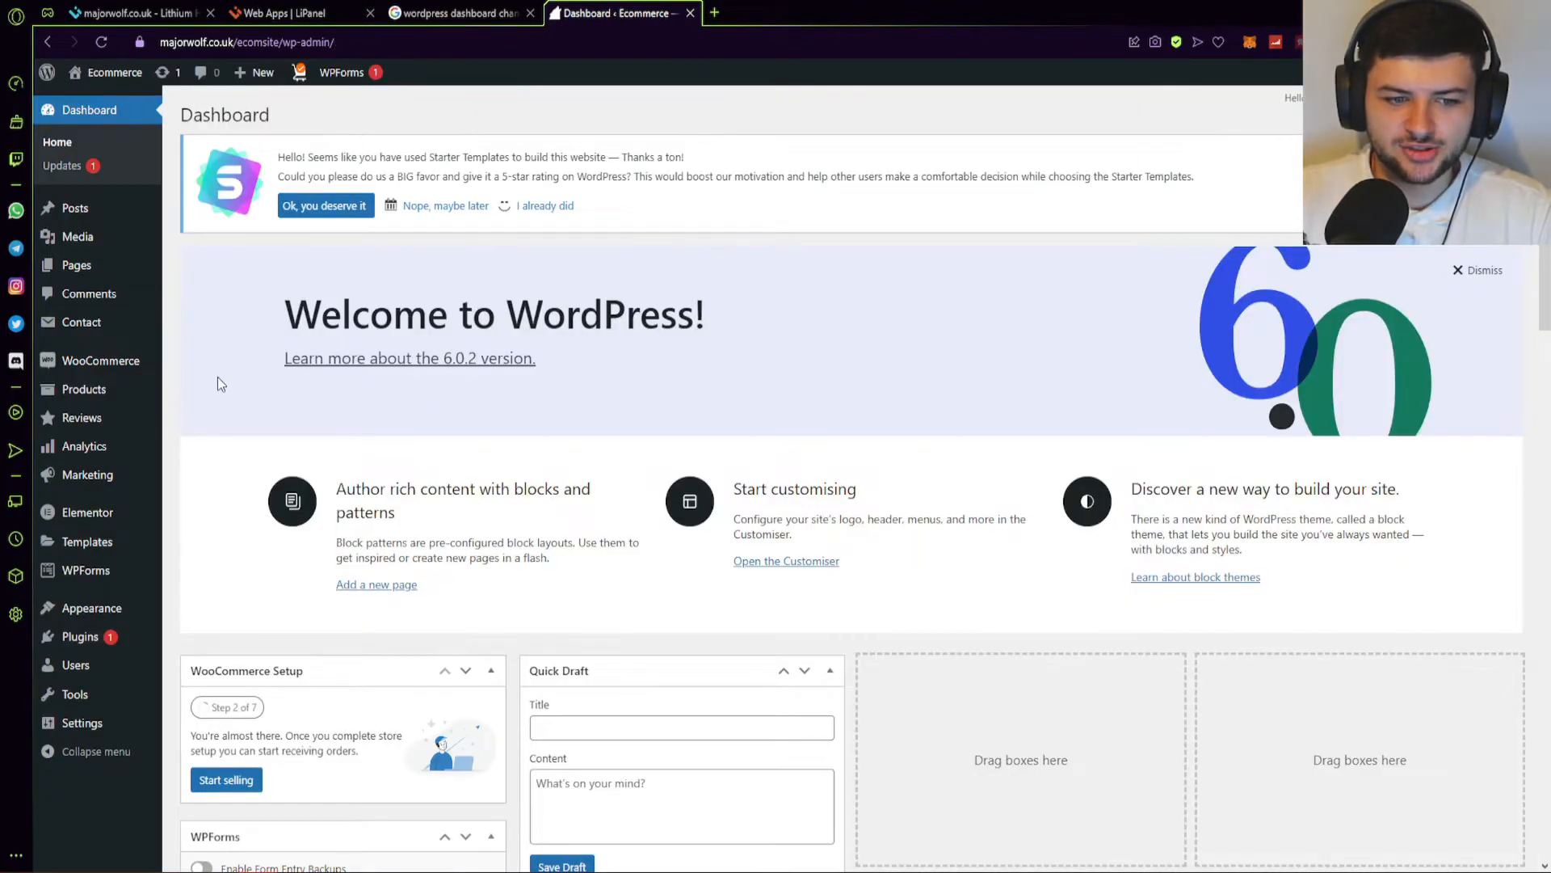
Start the WooCommerce setup wizard and choose Health and beauty as the store's industry.
left_click(105, 370)
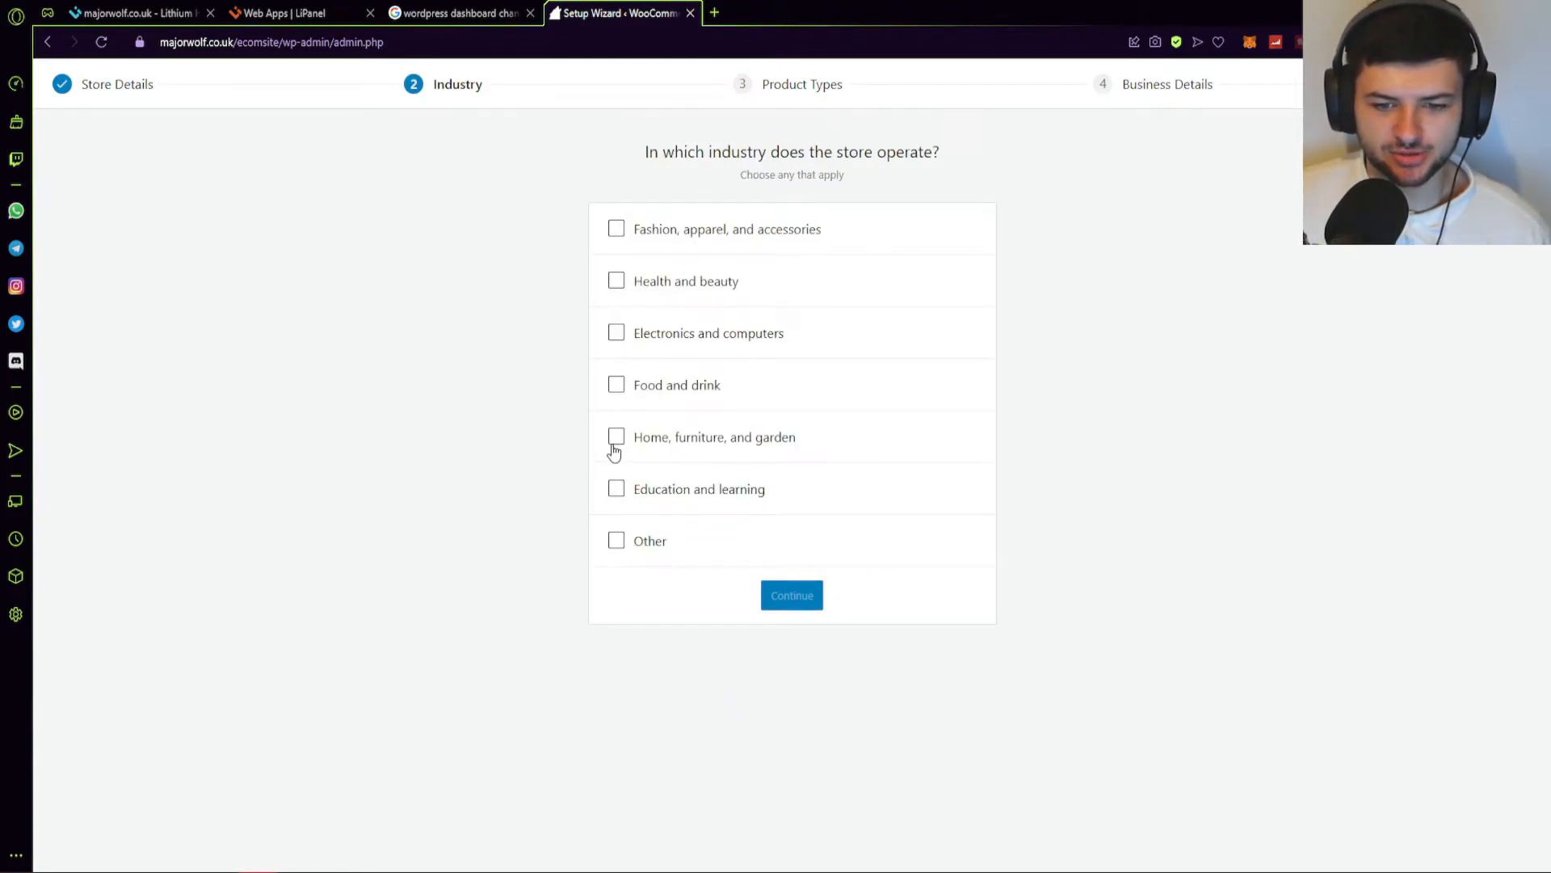
left_click(616, 289)
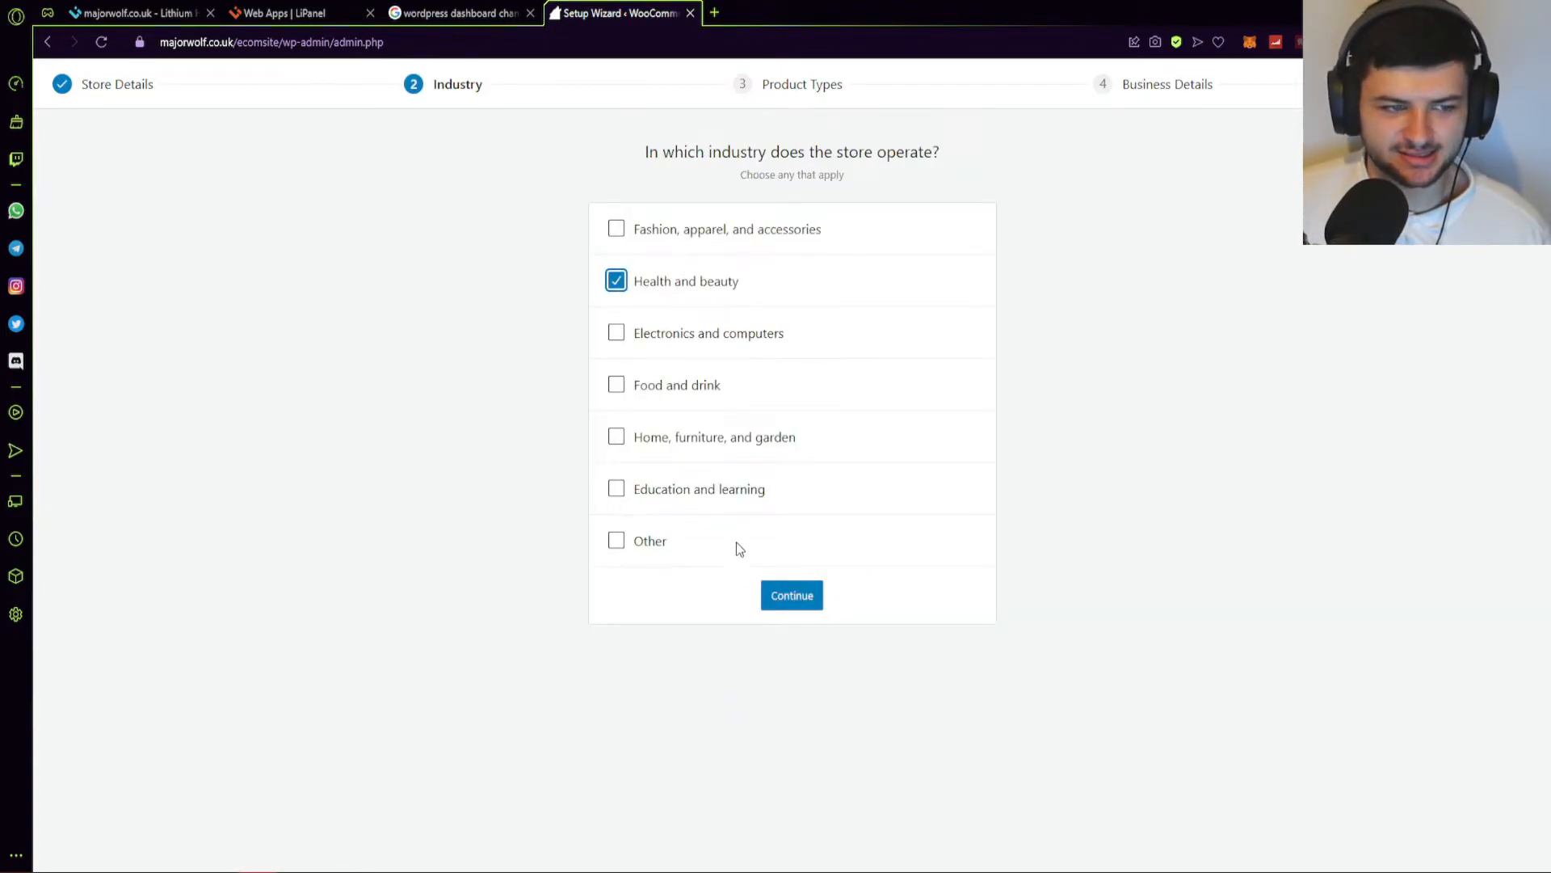
left_click(788, 613)
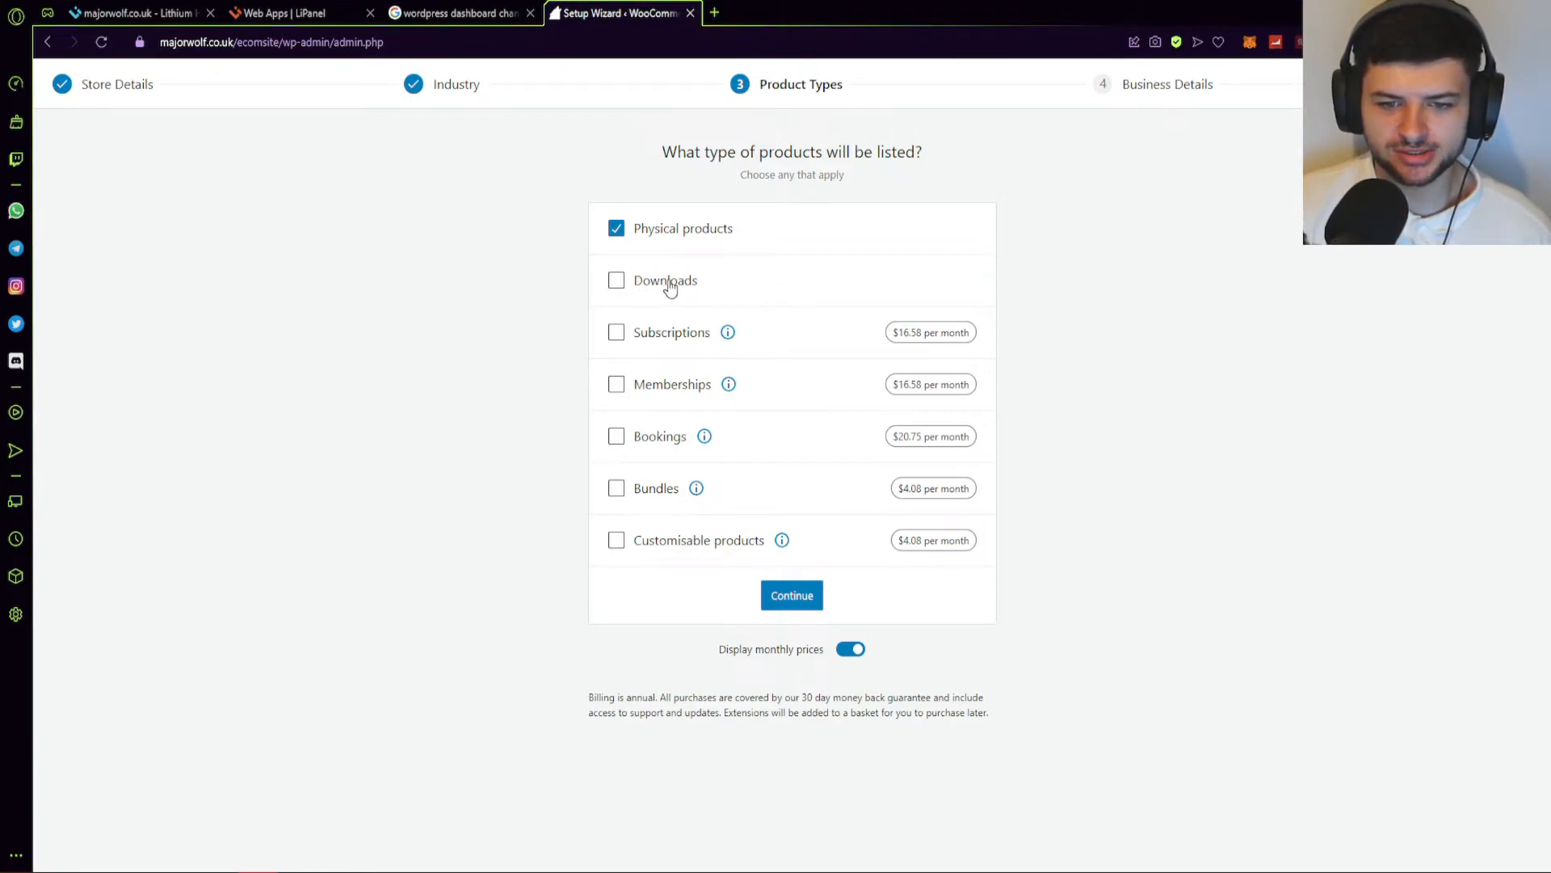
Keep only Physical products as the product type and continue.
left_click(614, 286)
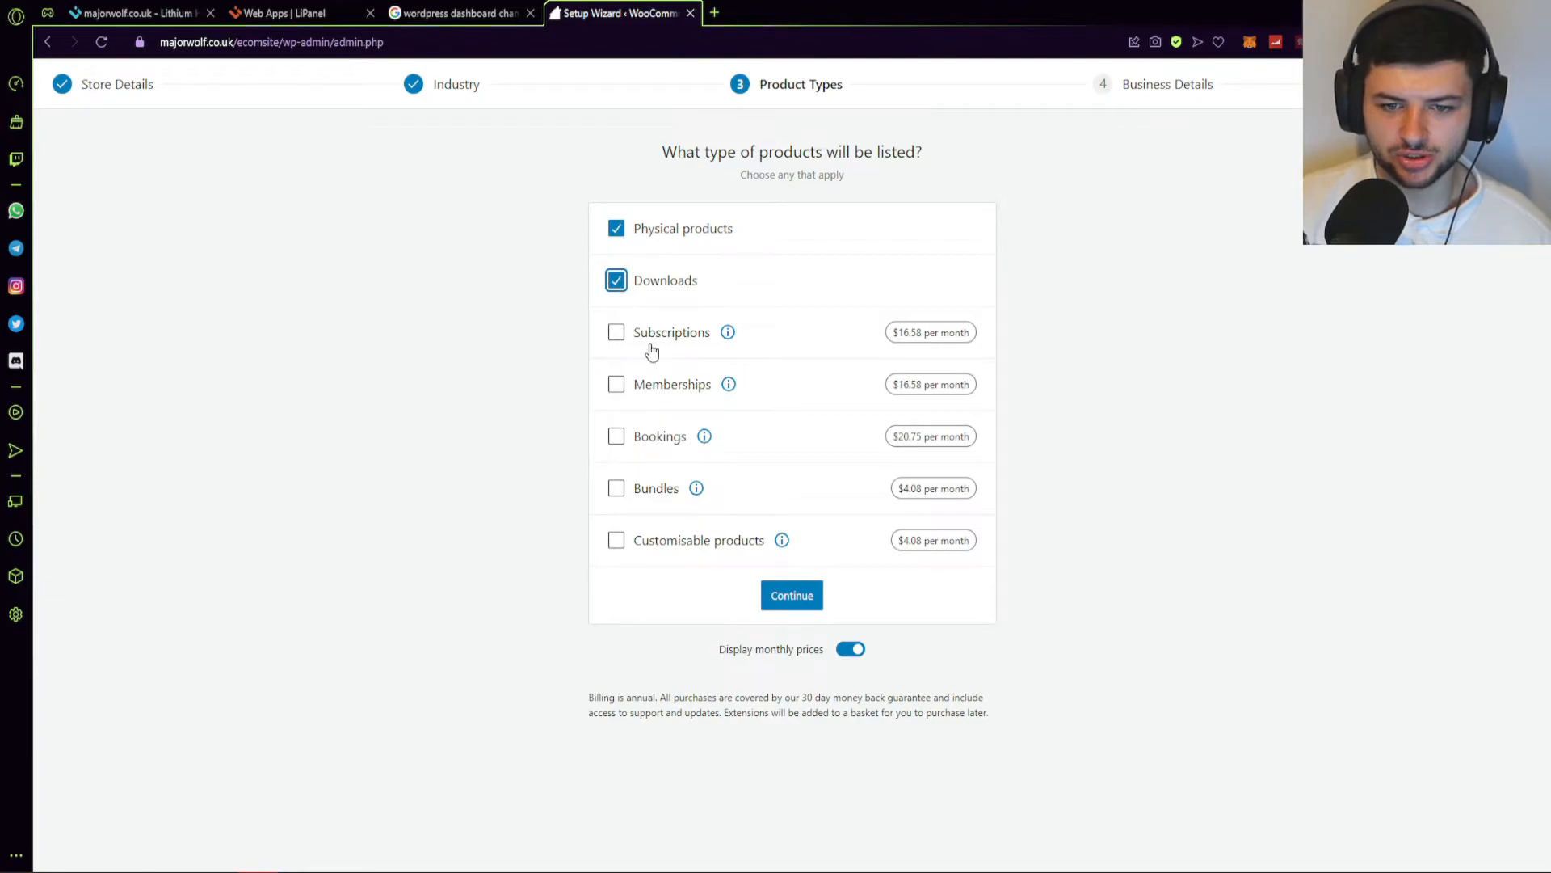
left_click(617, 283)
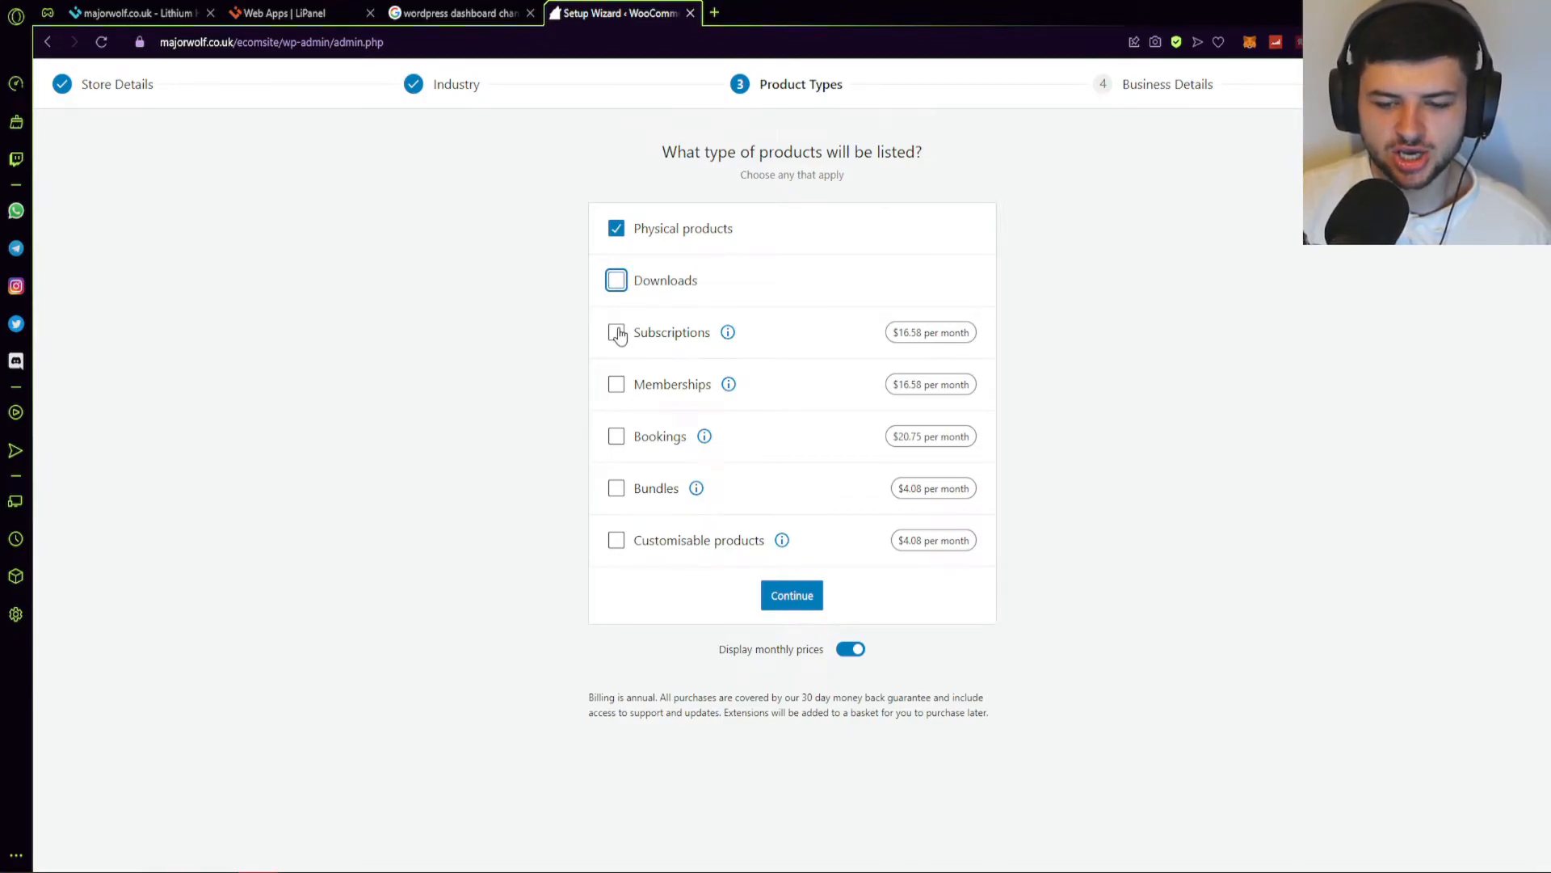
left_click(795, 600)
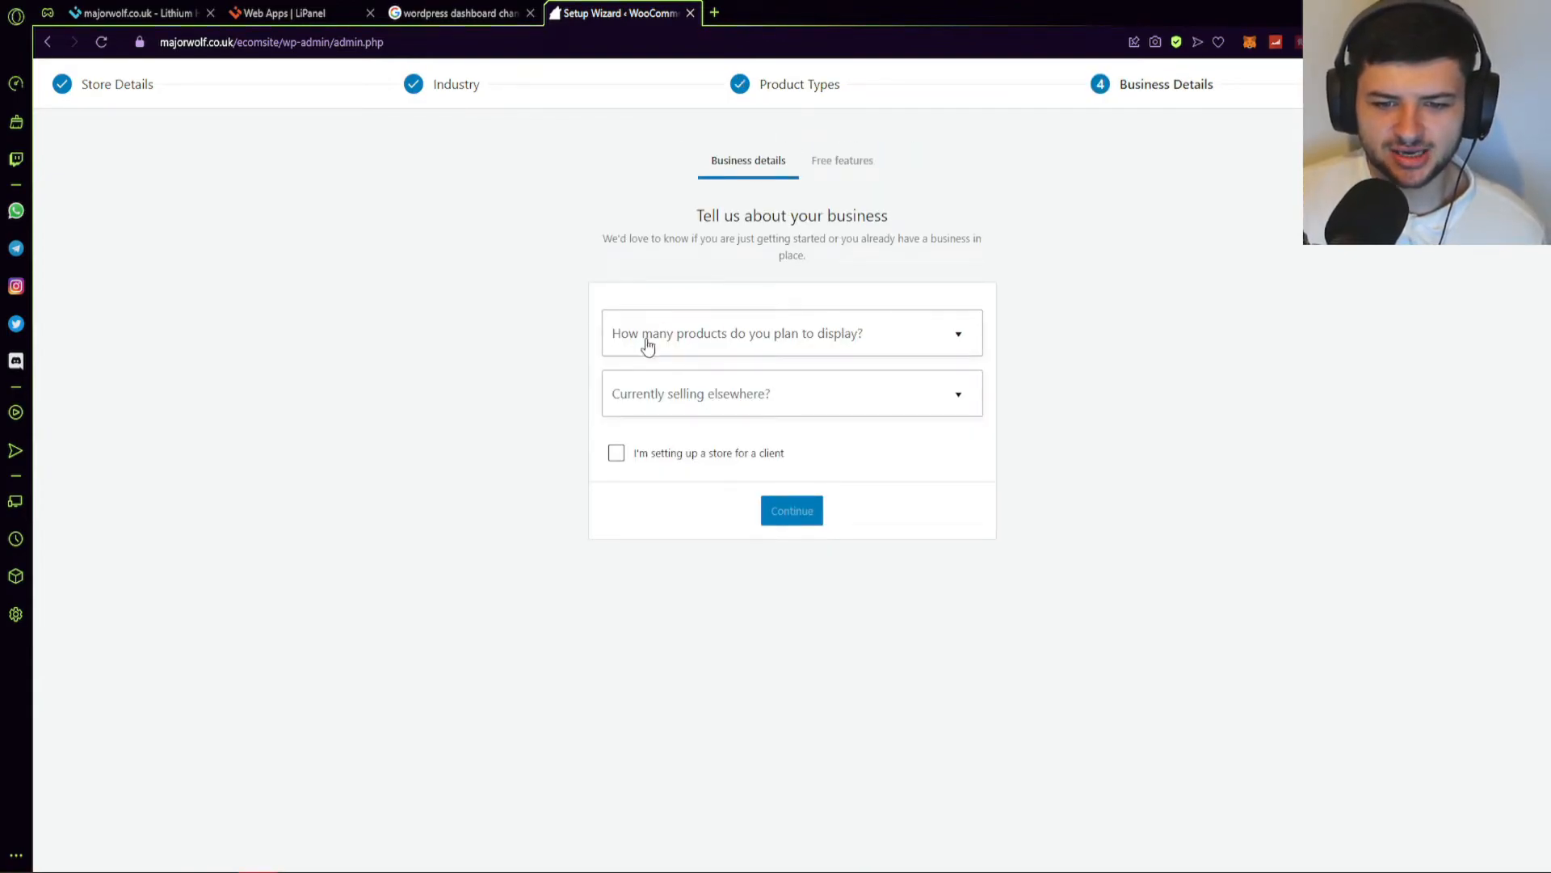
Set business details to no products yet, not selling elsewhere, and accept recommended features.
left_click(728, 337)
left_click(675, 382)
left_click(627, 410)
left_click(686, 444)
left_click(792, 513)
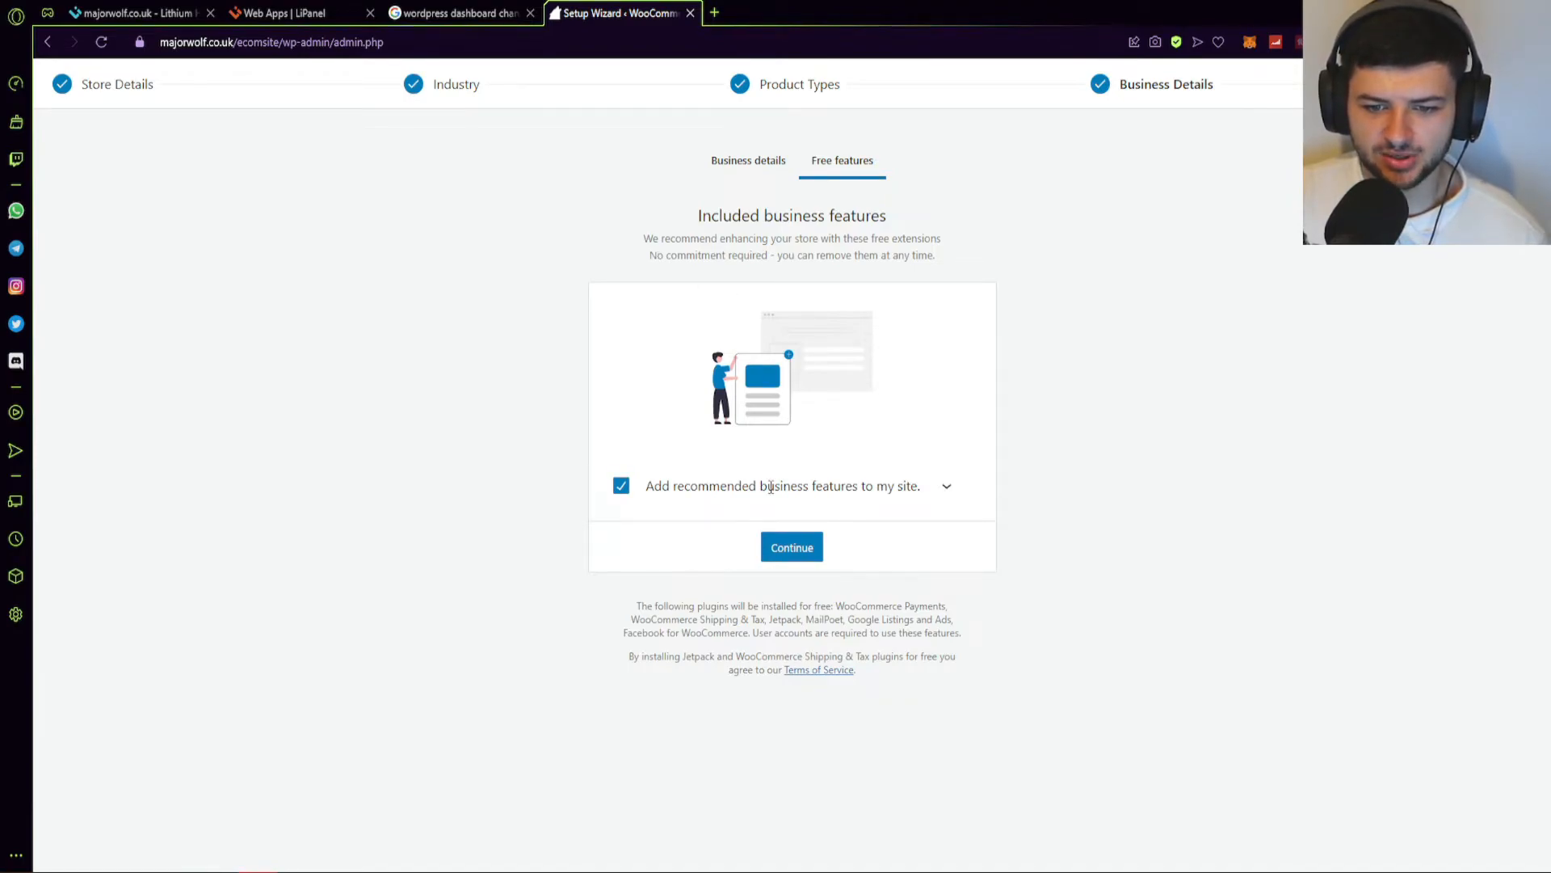
left_click(791, 547)
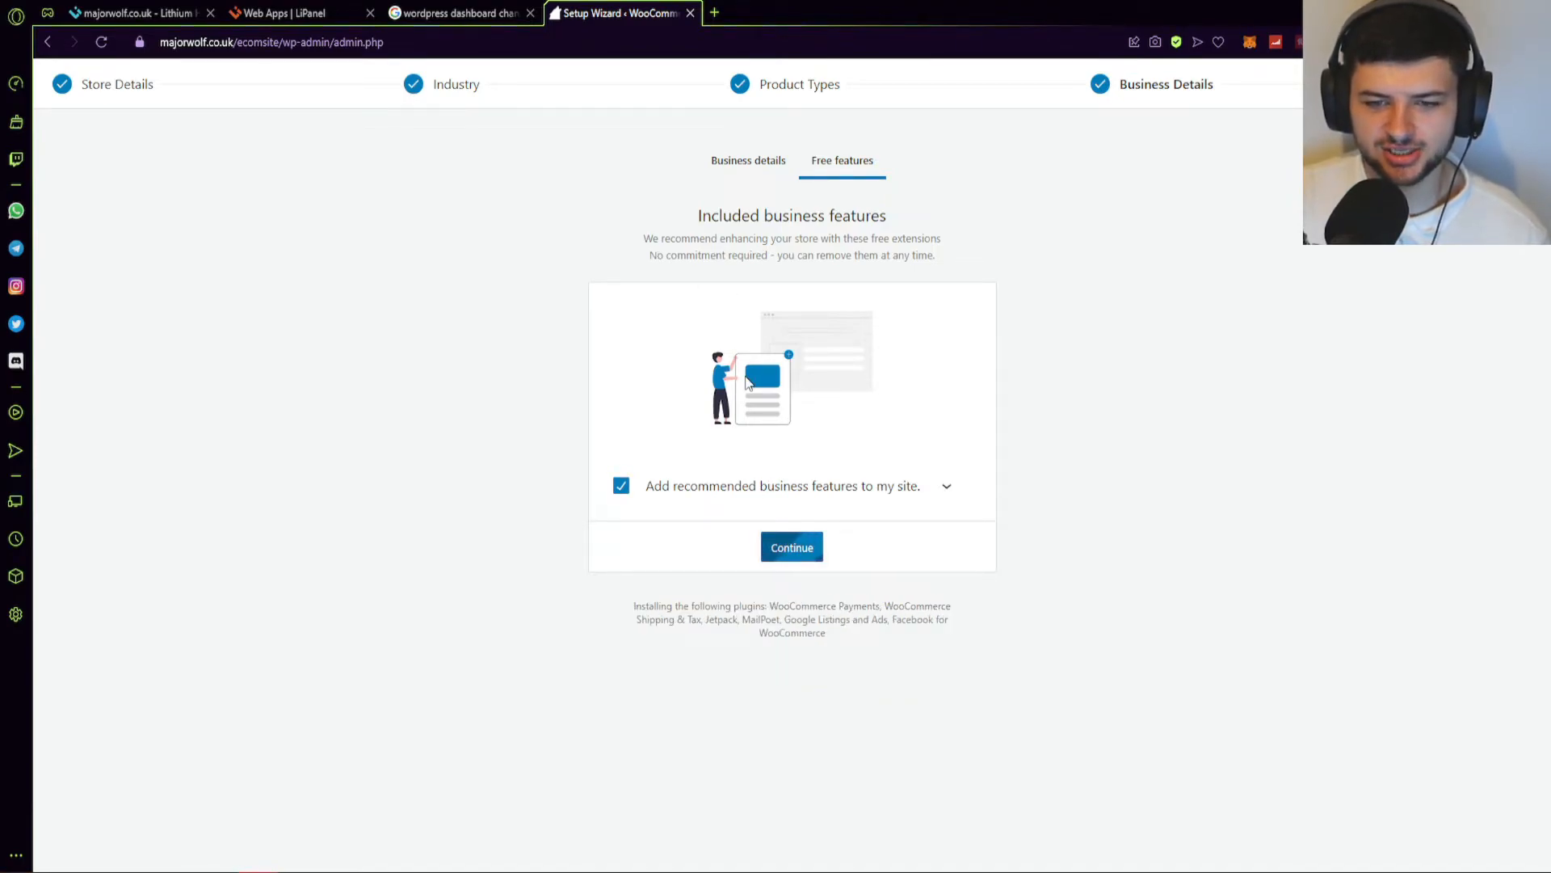
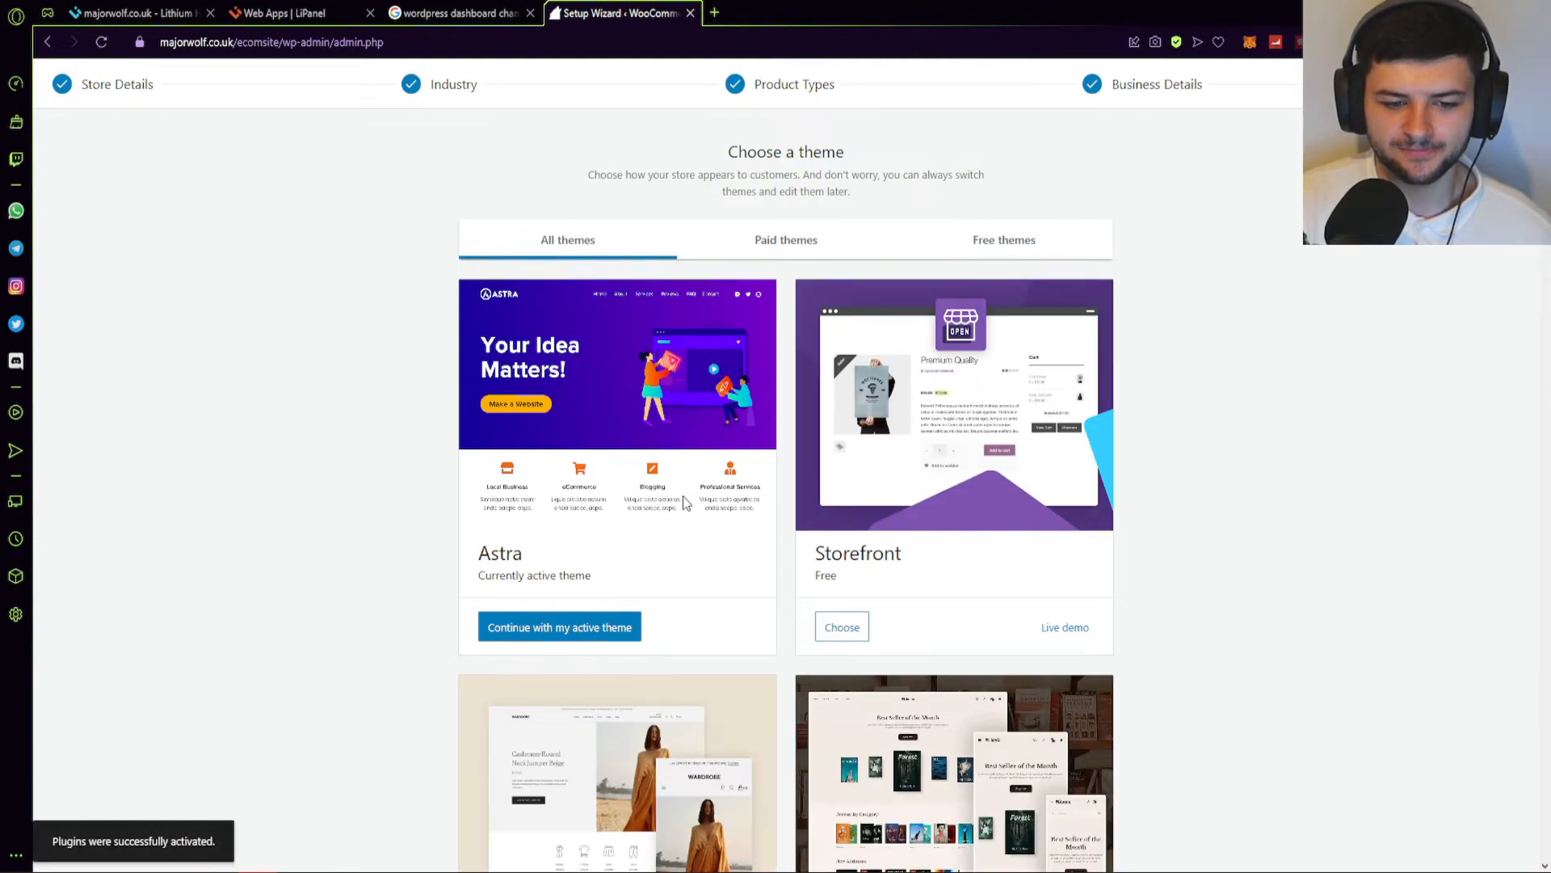
Keep the active Astra theme and move past the wizard's theme step.
scroll(599, 196, "down", 2)
scroll(700, 315, "up", 2)
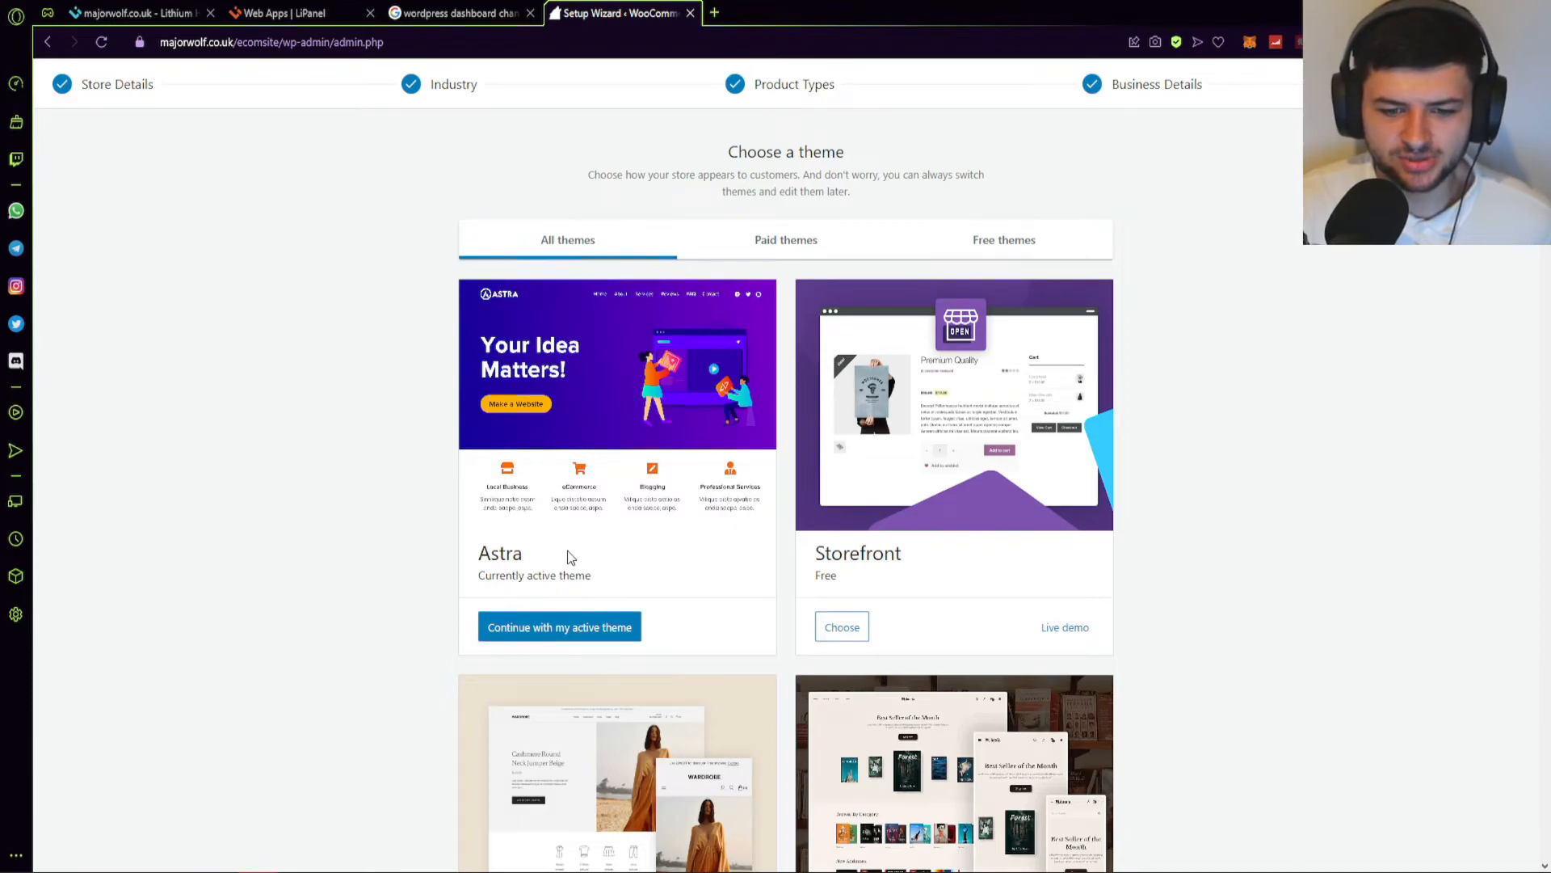
left_click(558, 629)
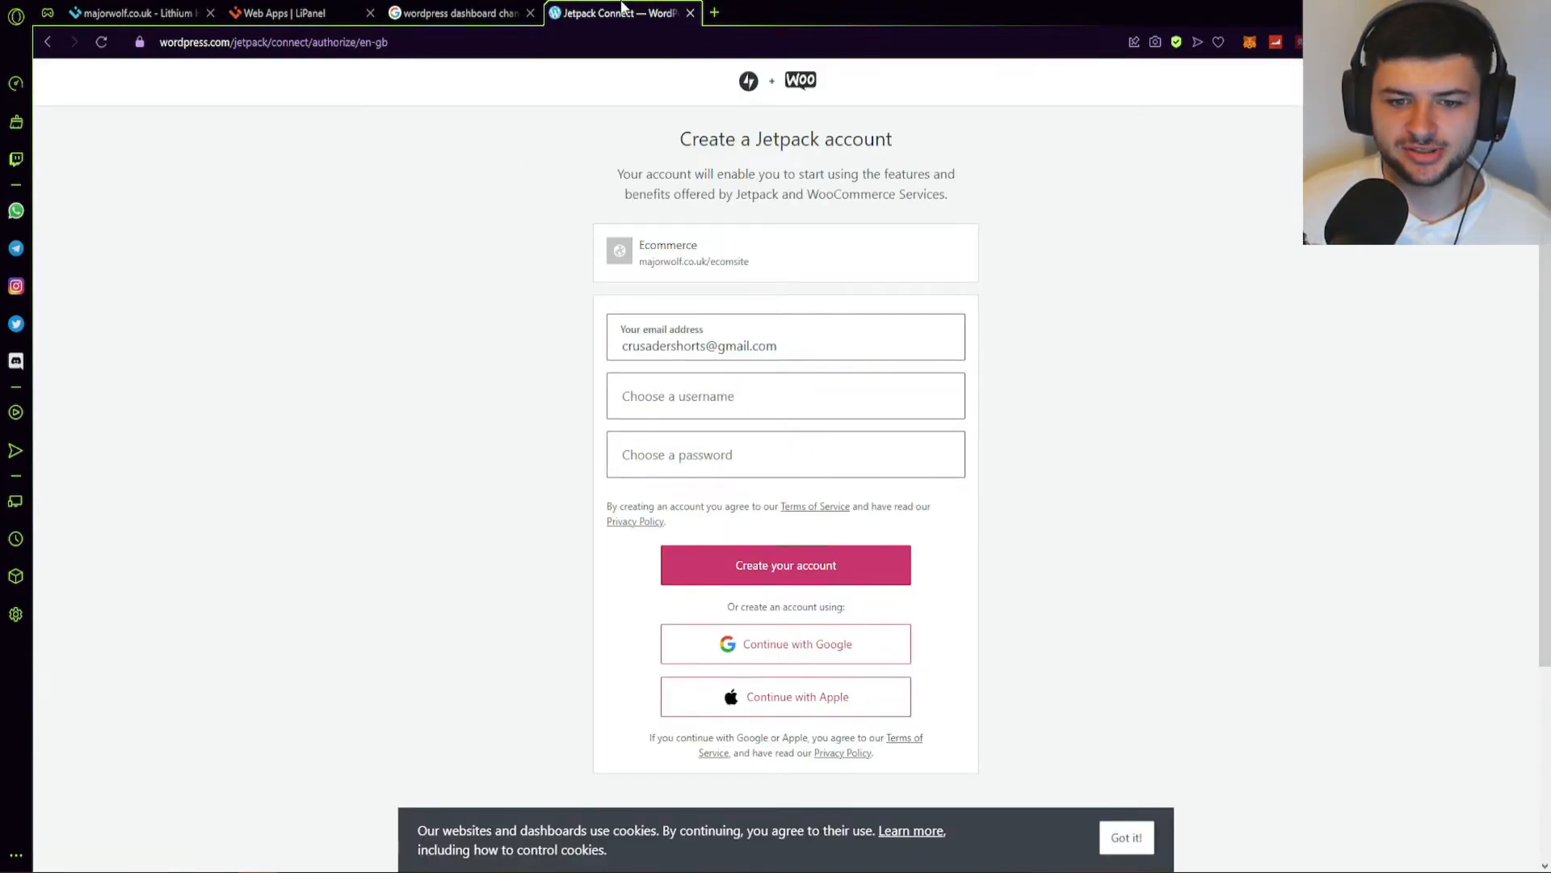
Create and submit the Jetpack account for the Ecommerce store, then dismiss the cookie notice.
left_click(672, 406)
left_click(486, 395)
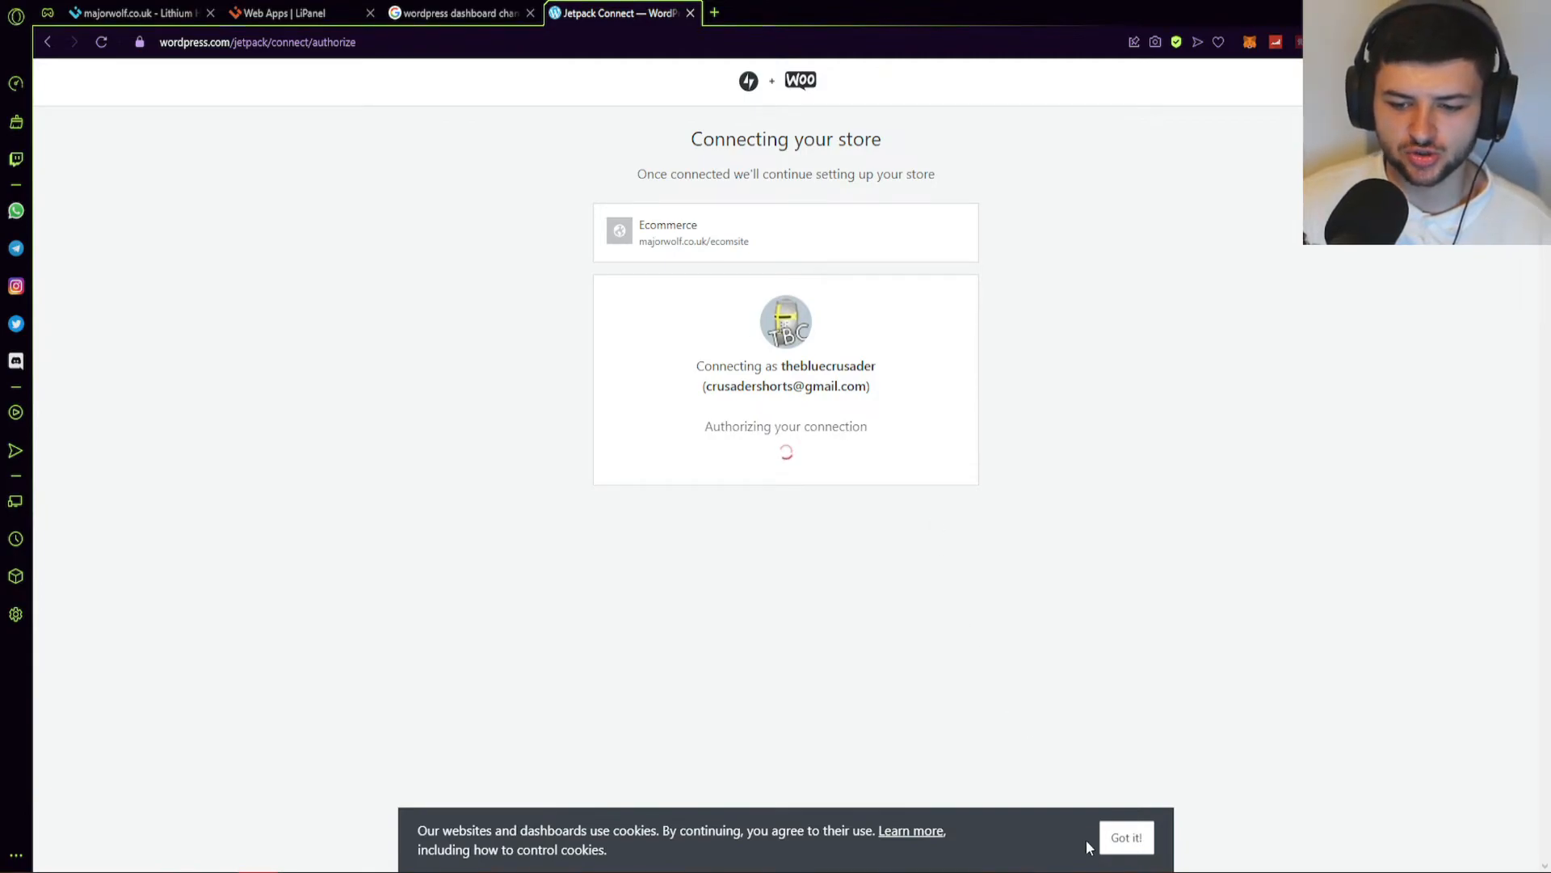
left_click(1127, 838)
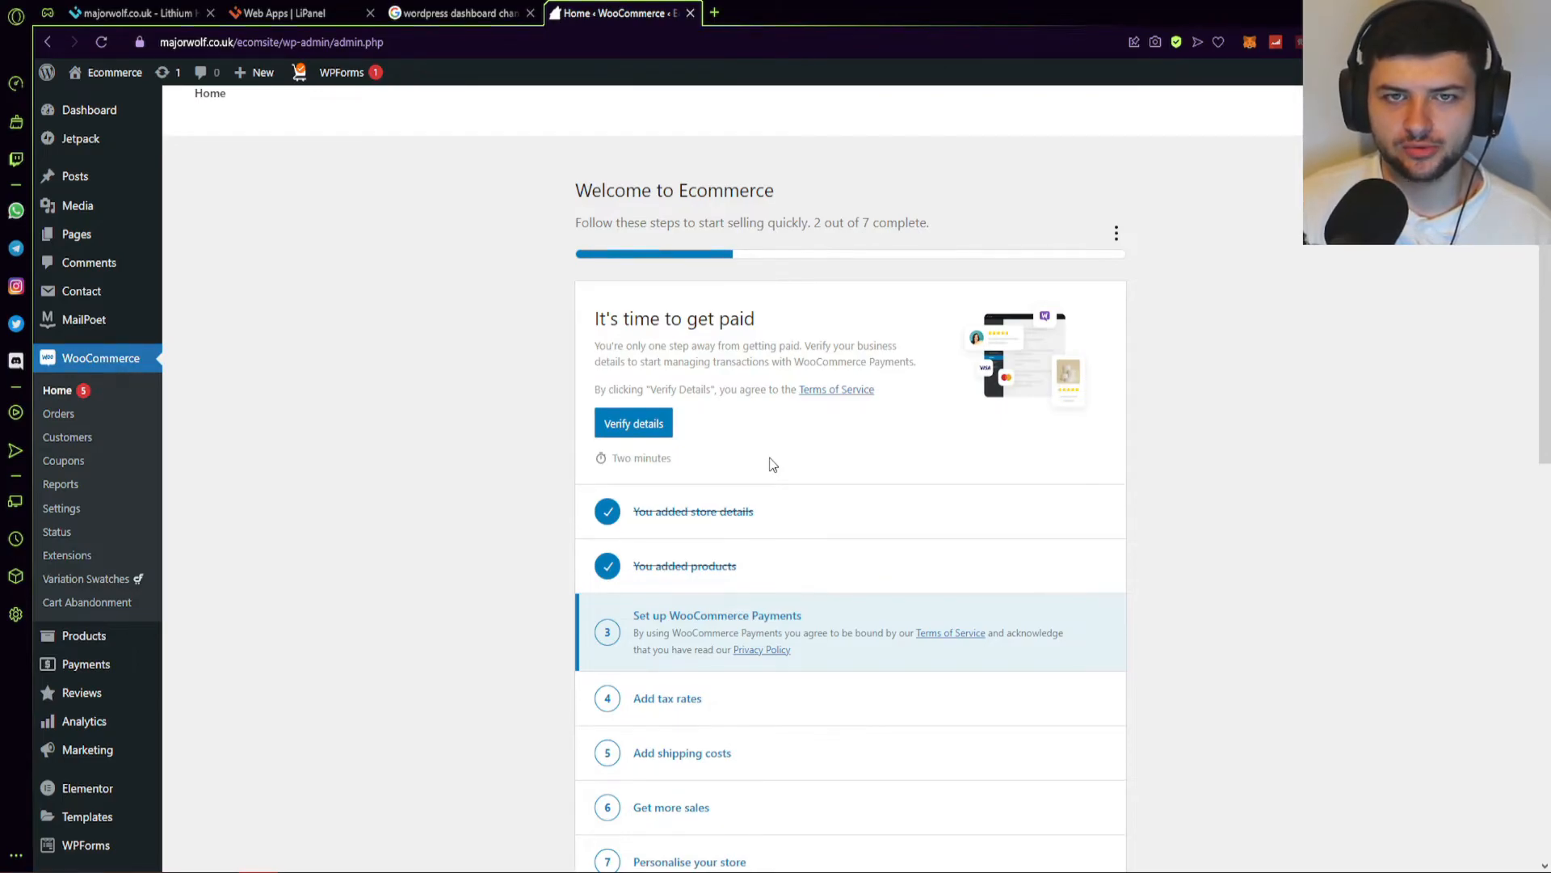
Choose Finish setup for WooCommerce Payments to launch Stripe onboarding.
scroll(730, 373, "down", 2)
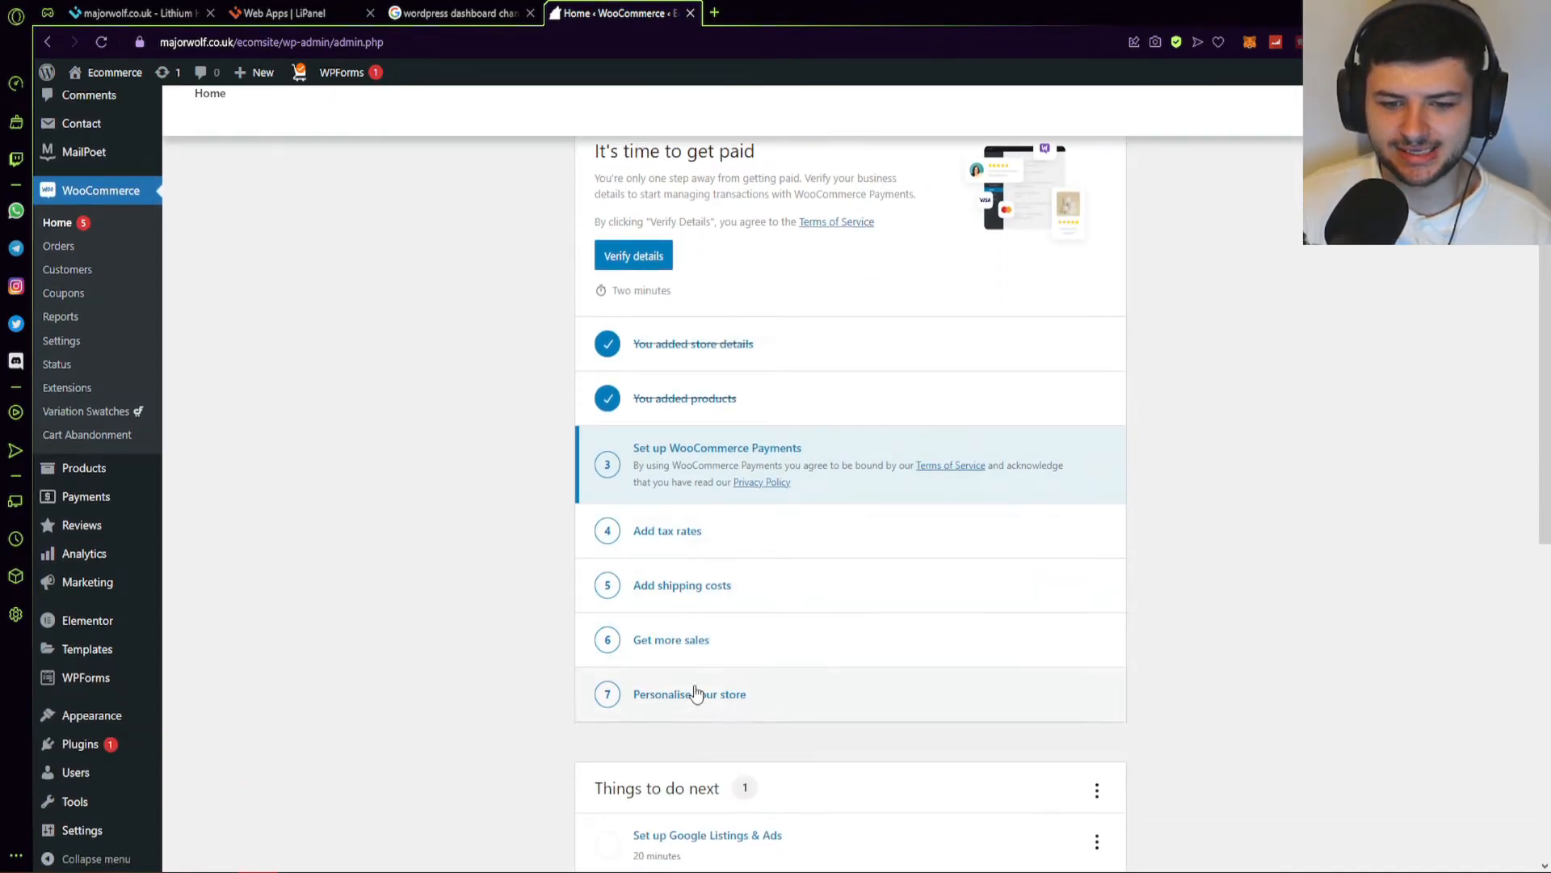
scroll(656, 534, "up", 1)
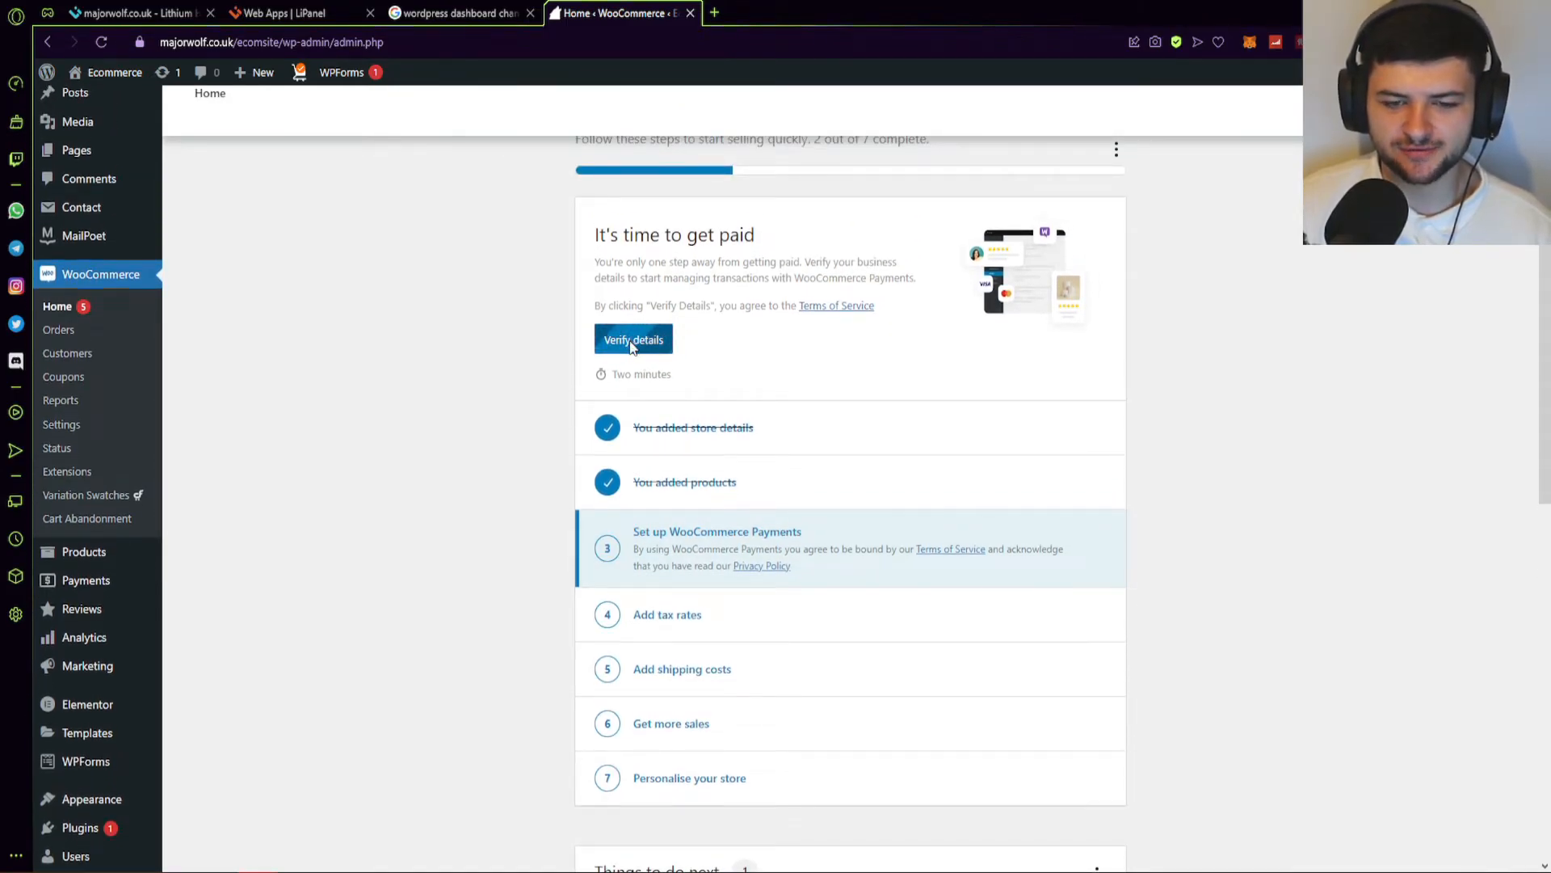
scroll(631, 352, "down", 2)
scroll(628, 355, "down", 2)
scroll(629, 436, "up", 5)
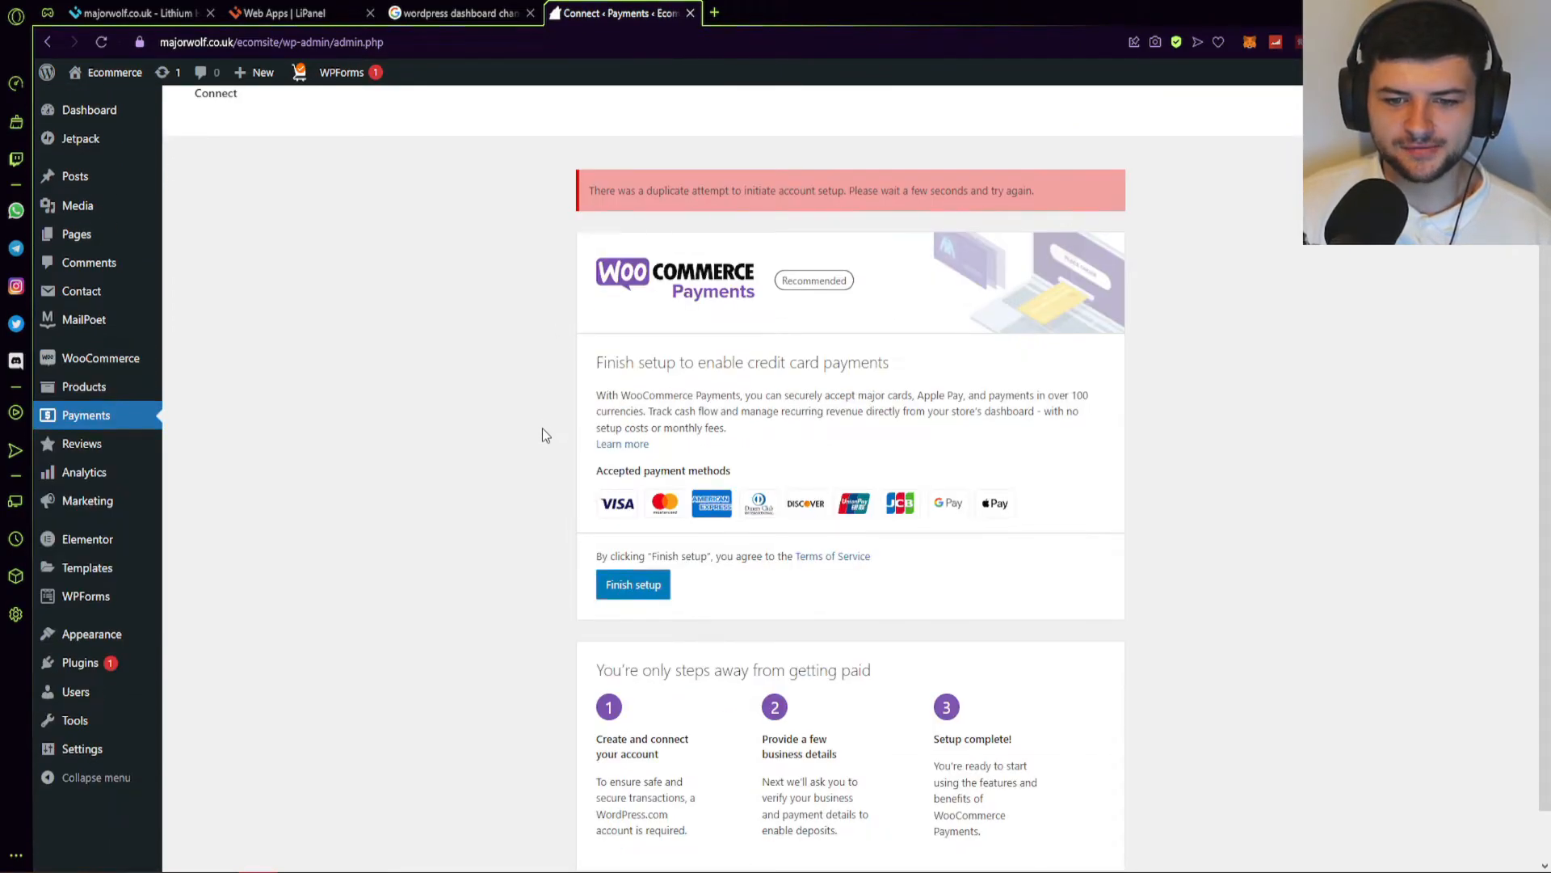
scroll(579, 512, "down", 1)
left_click(620, 530)
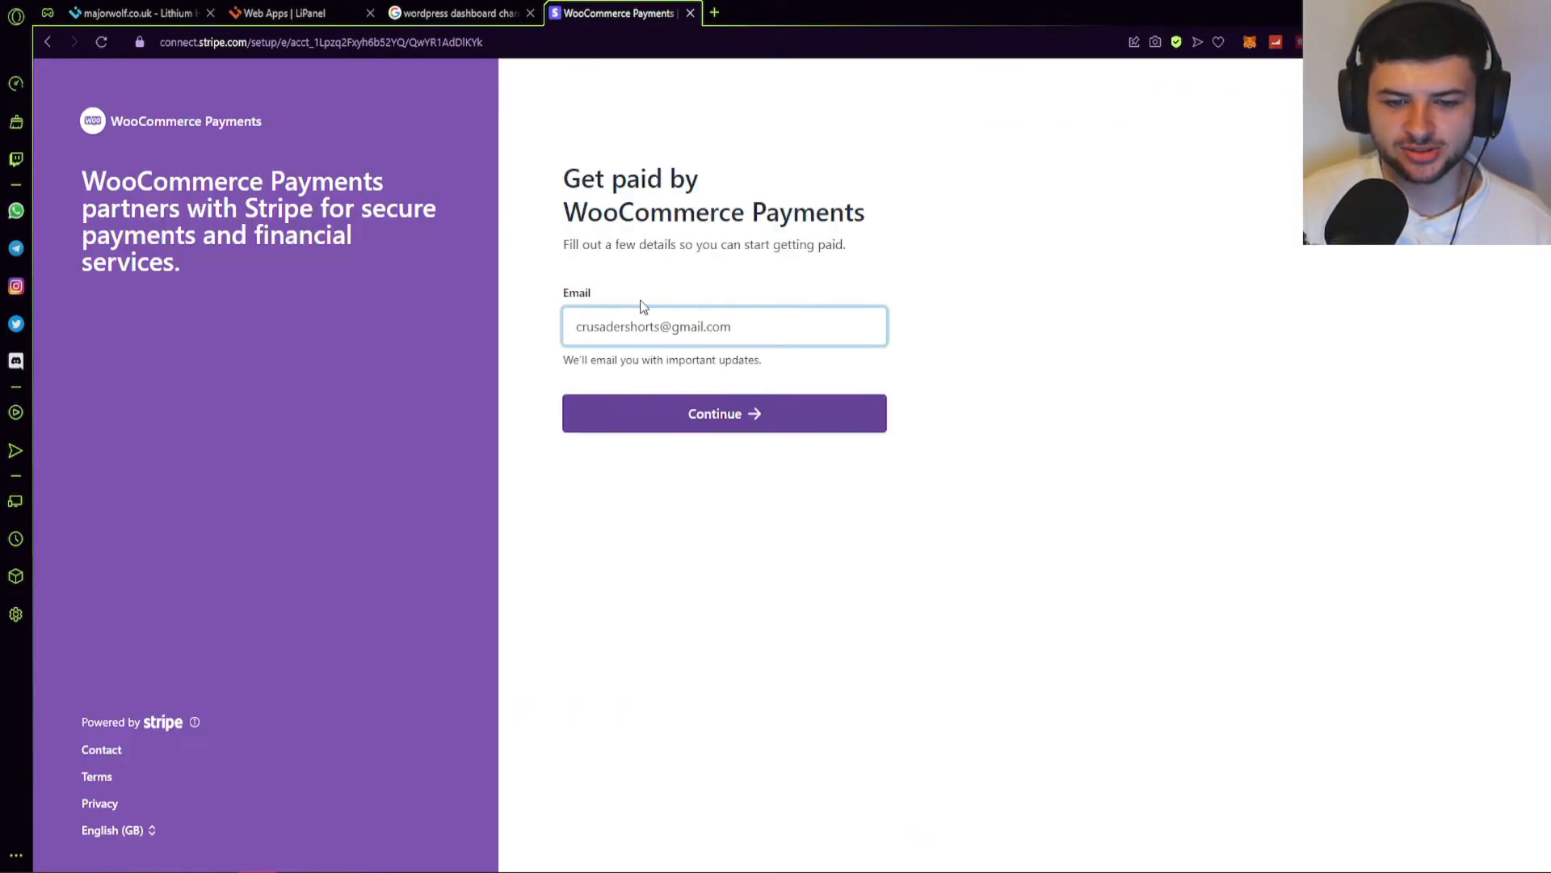
Confirm the email, choose United Kingdom as an Individual / Sole Trader, and pick the store's industry.
left_click(665, 421)
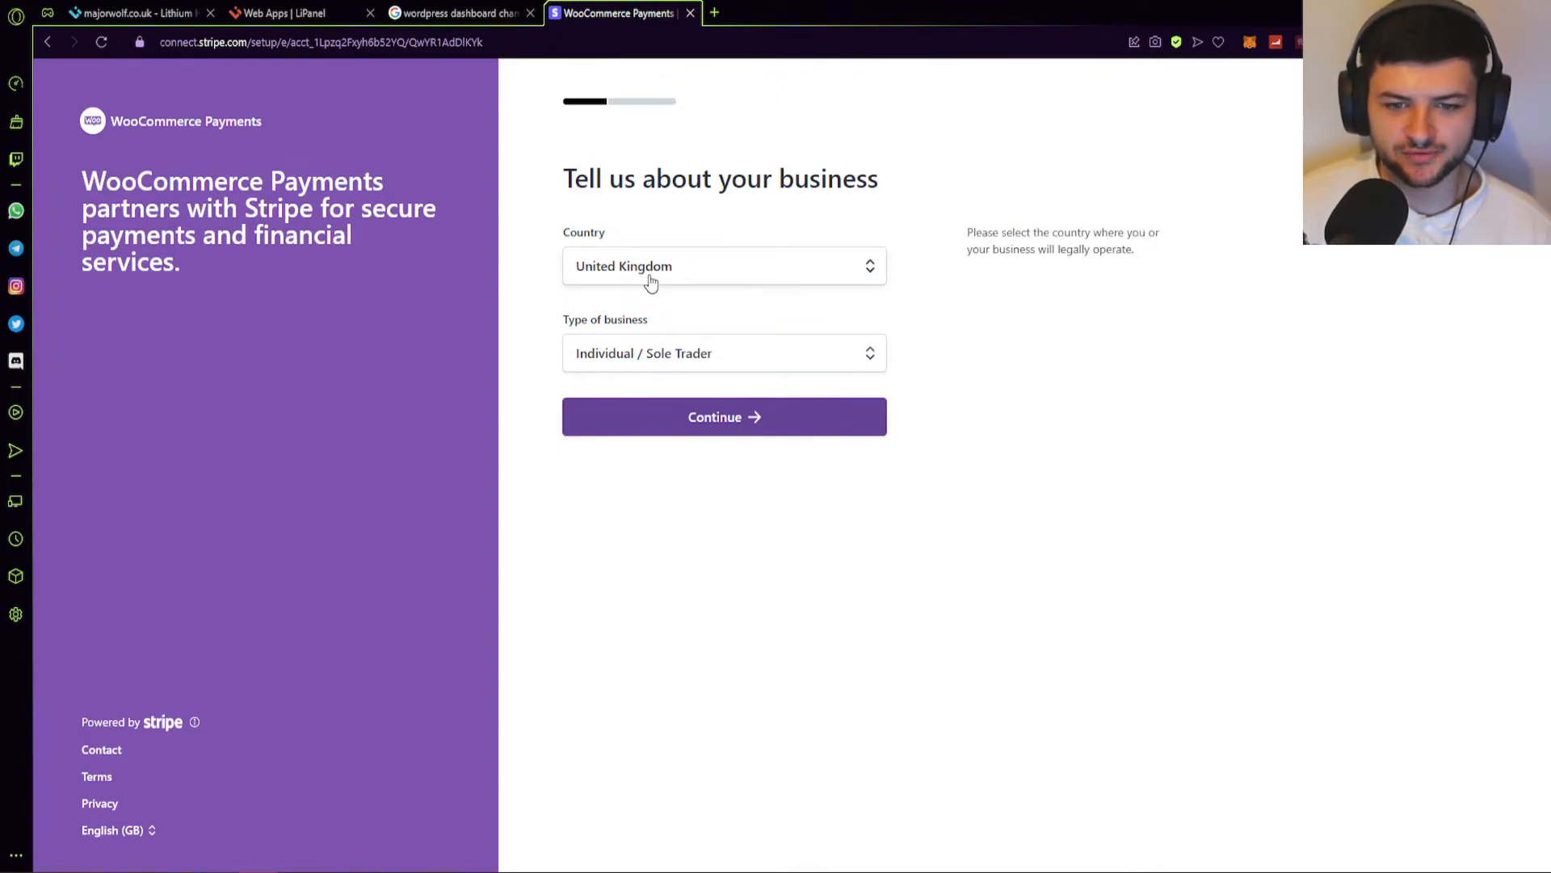
left_click(660, 356)
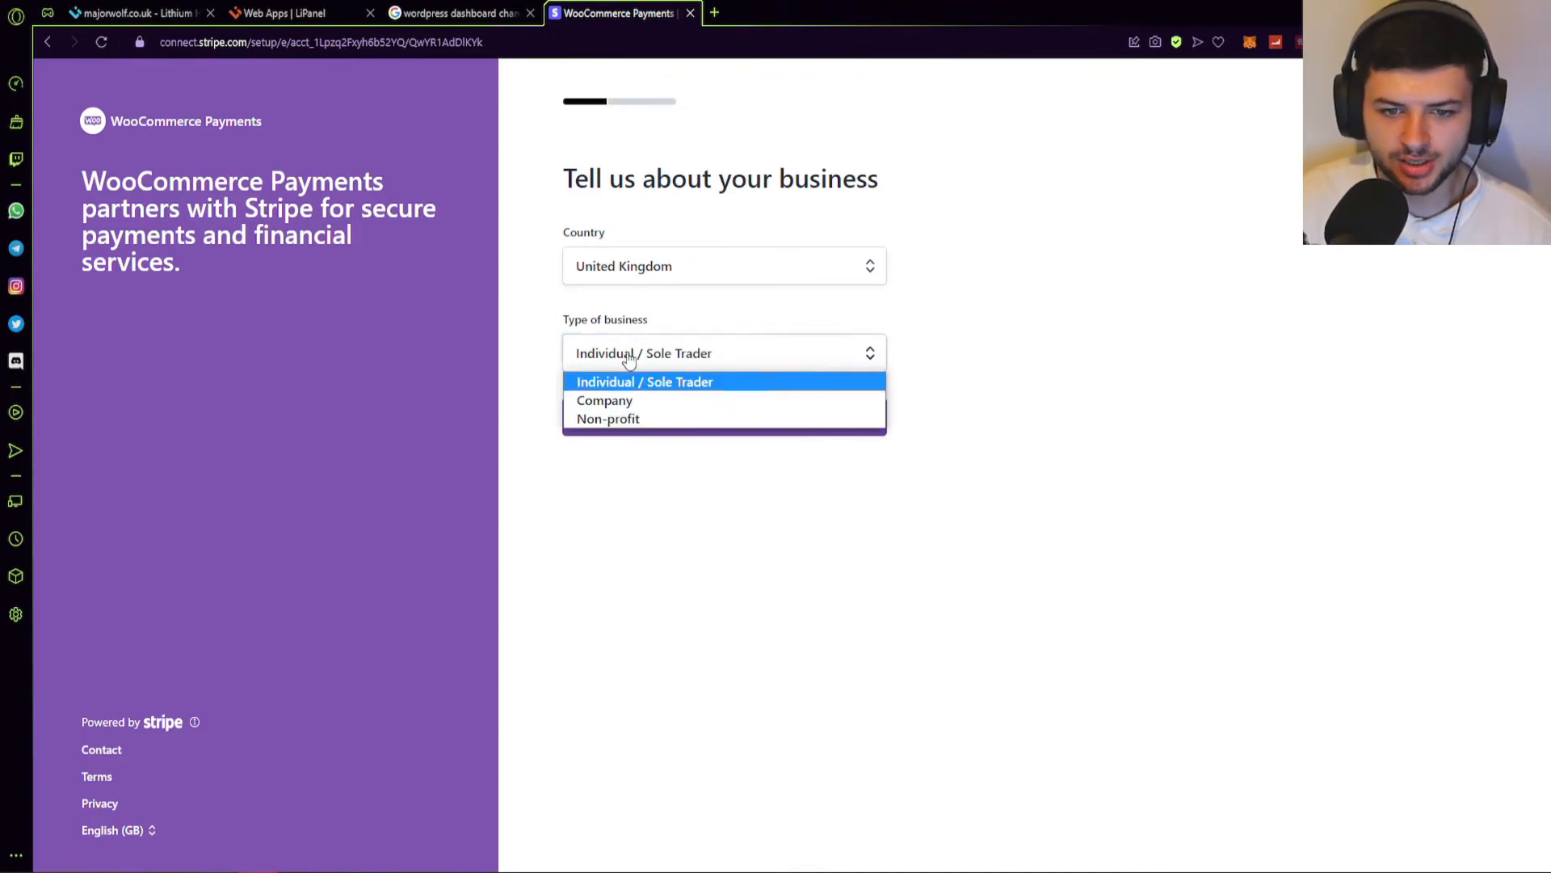
left_click(668, 389)
left_click(715, 416)
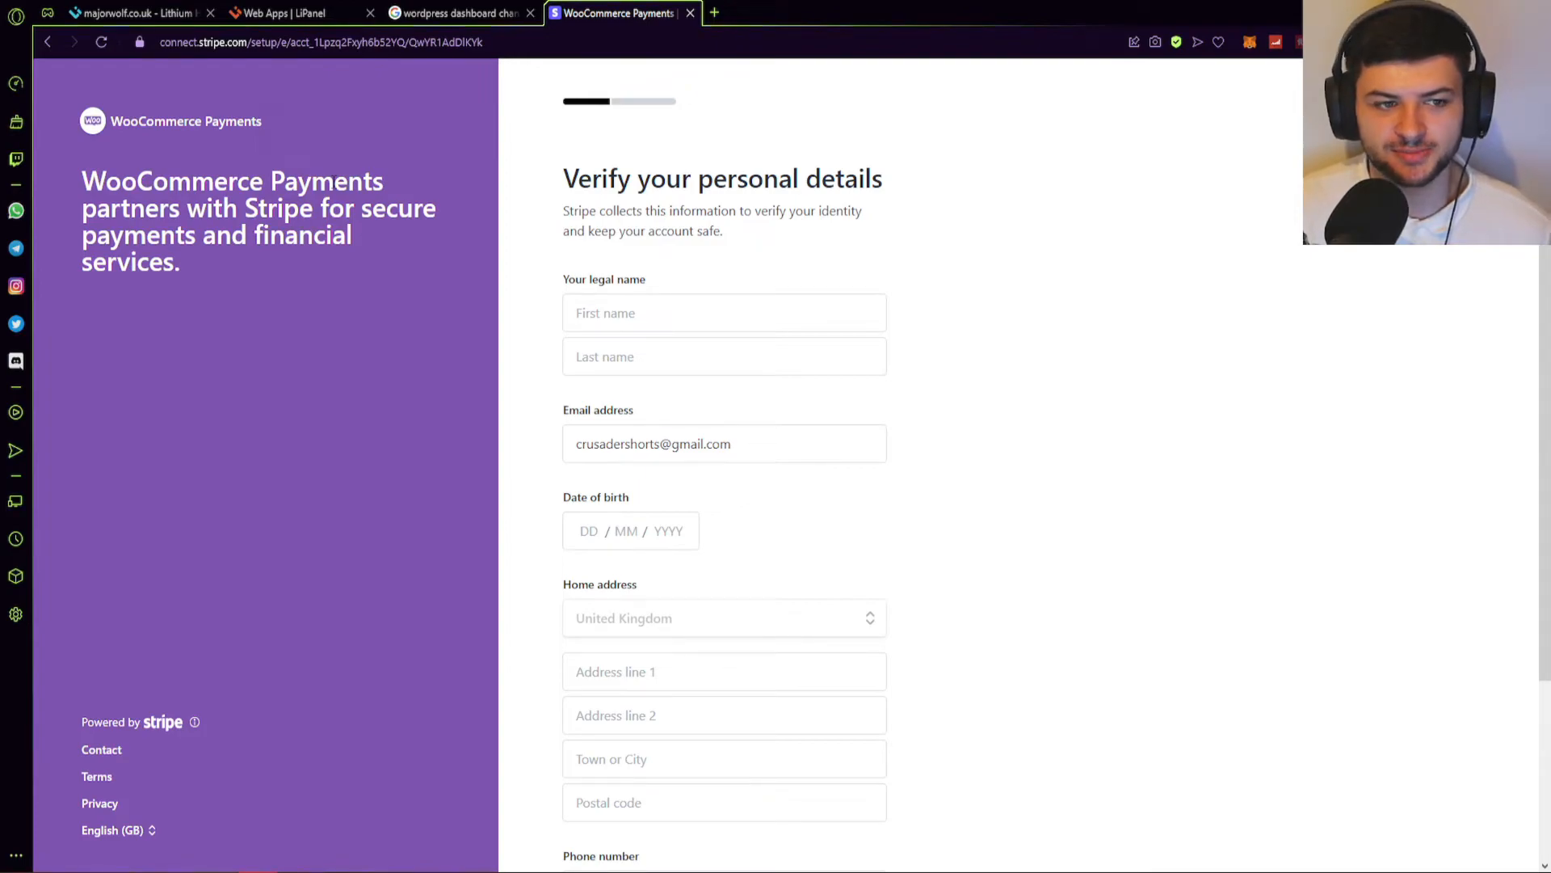
scroll(783, 434, "down", 3)
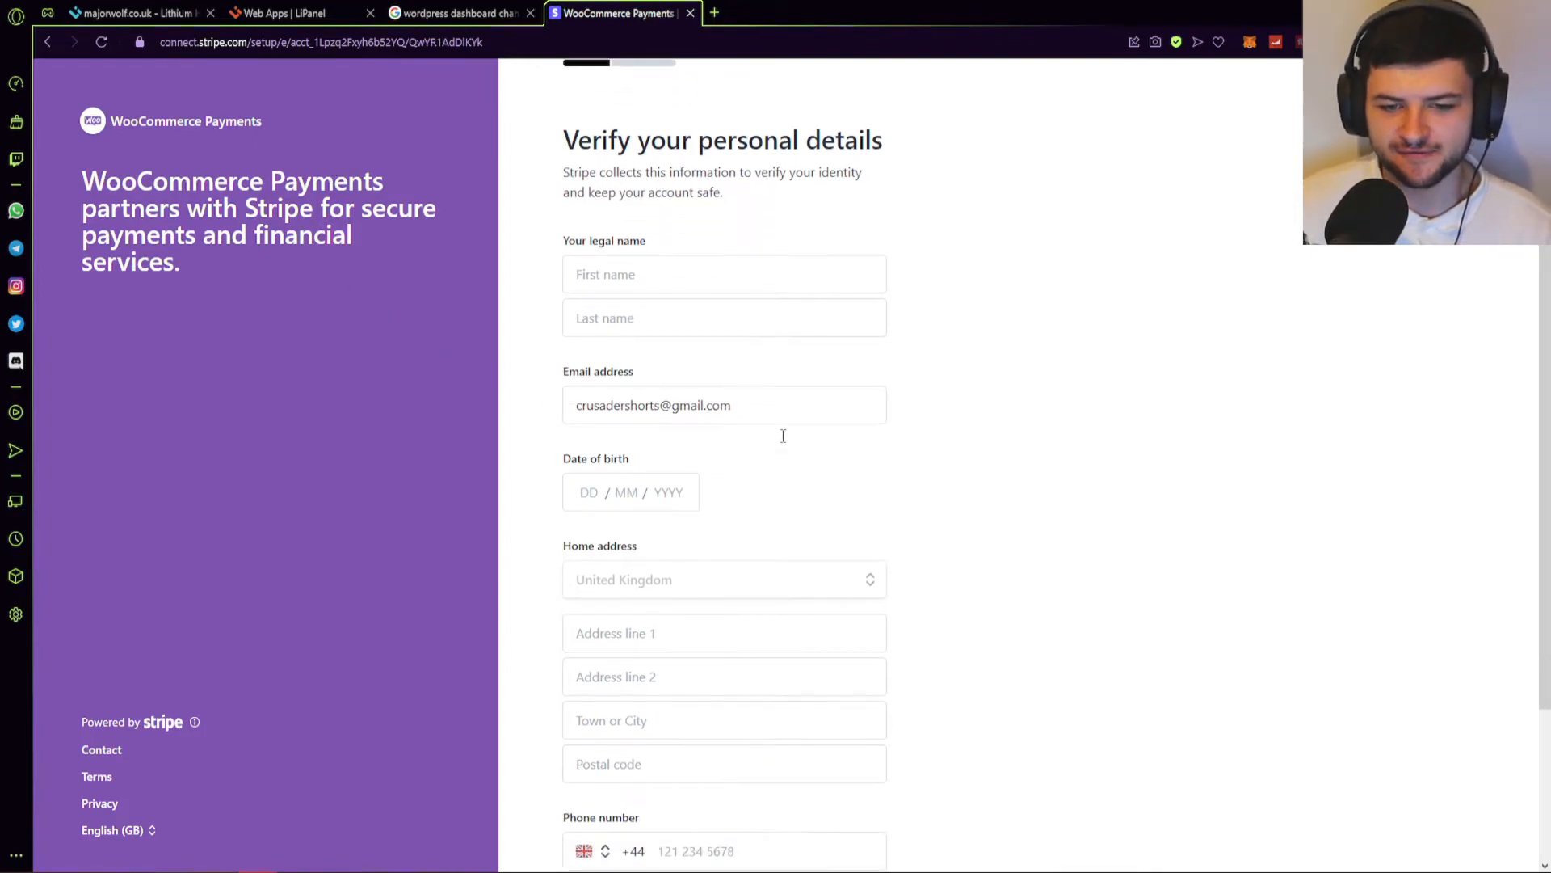
scroll(662, 716, "up", 3)
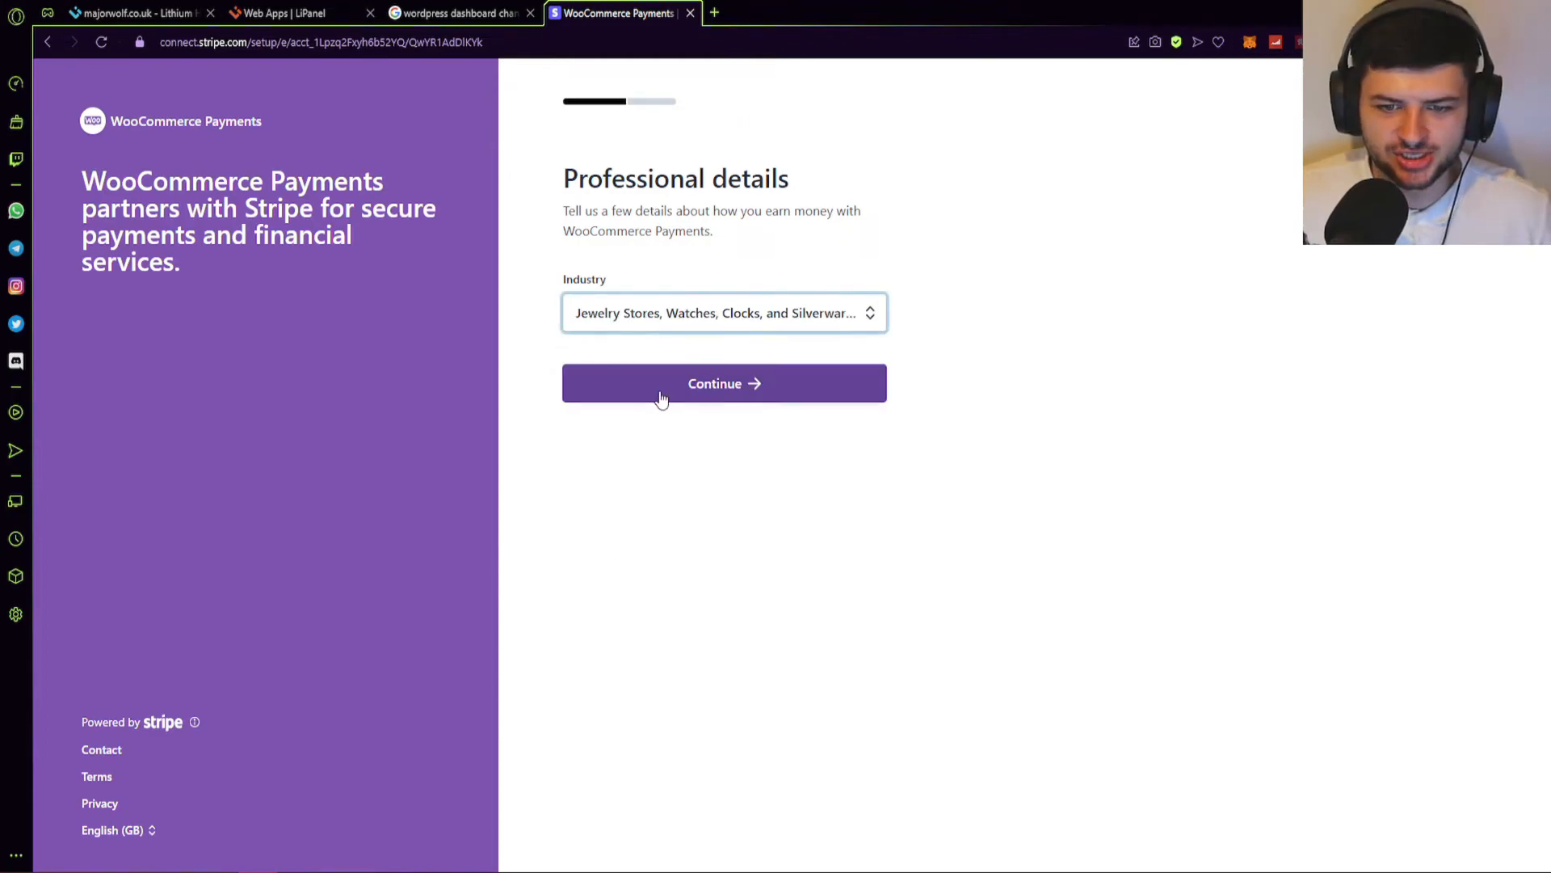
left_click(660, 395)
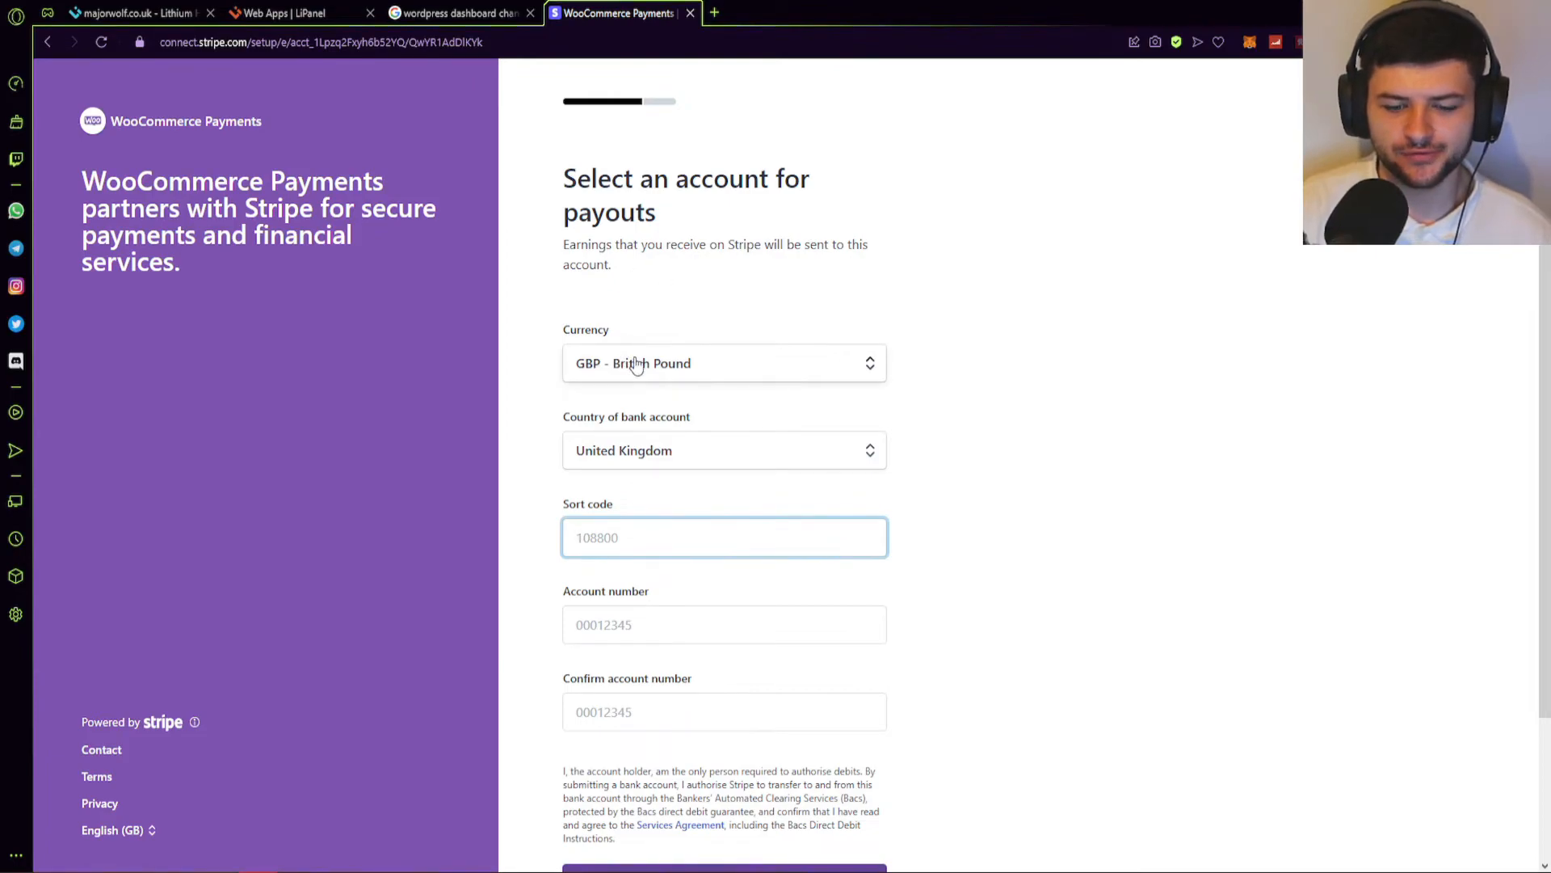
Enter the bank sort code and account number, confirmed, for payouts.
scroll(632, 361, "down", 1)
left_click(1037, 382)
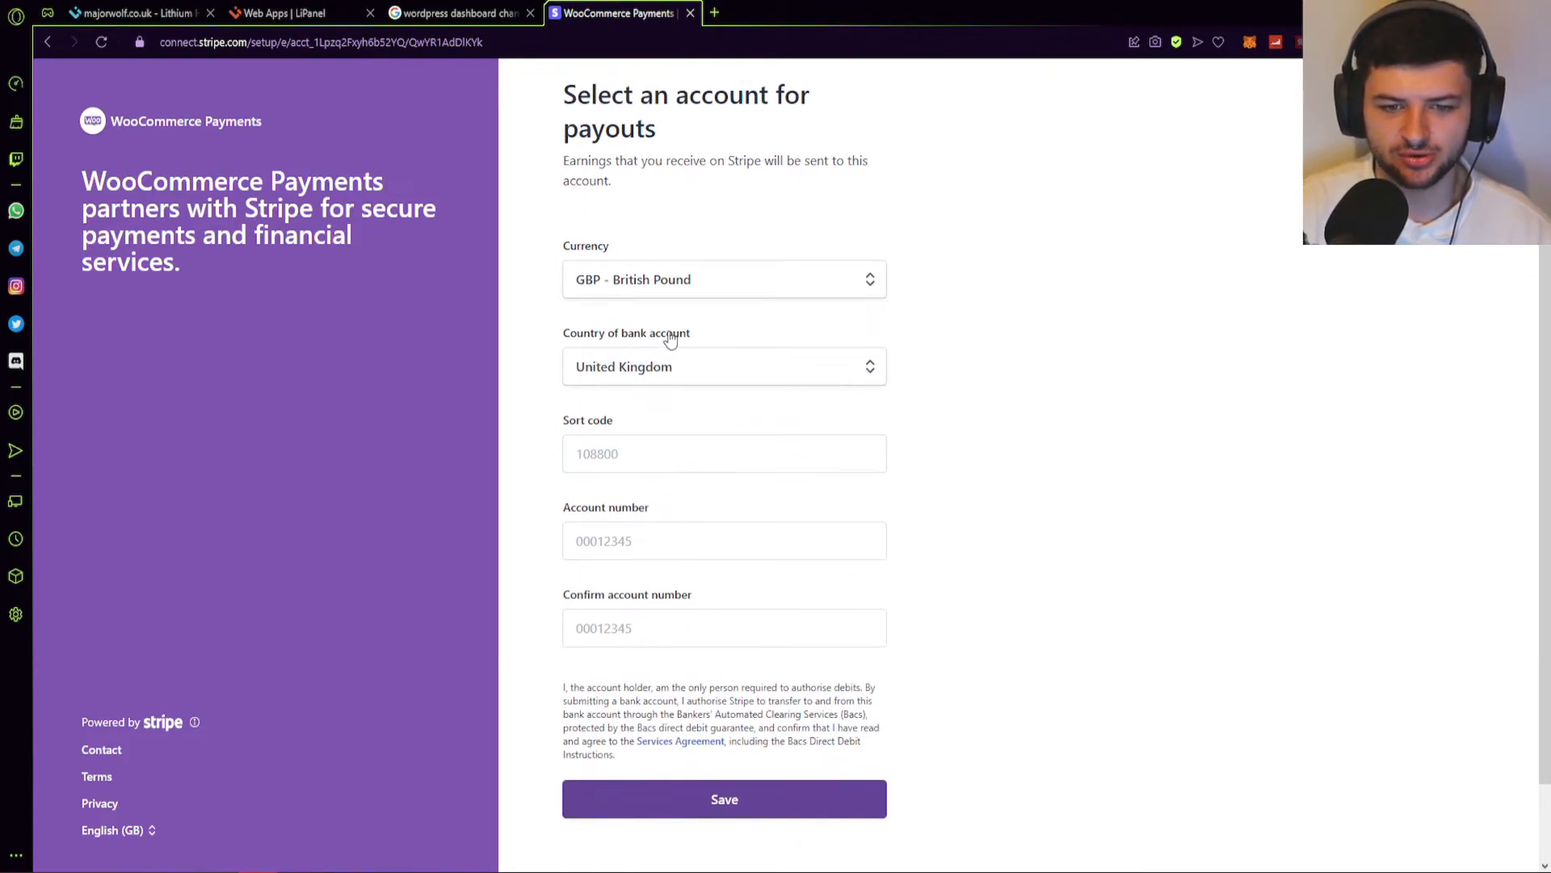
left_click(628, 448)
left_click(598, 539)
left_click(634, 624)
scroll(752, 493, "up", 1)
left_click(1019, 346)
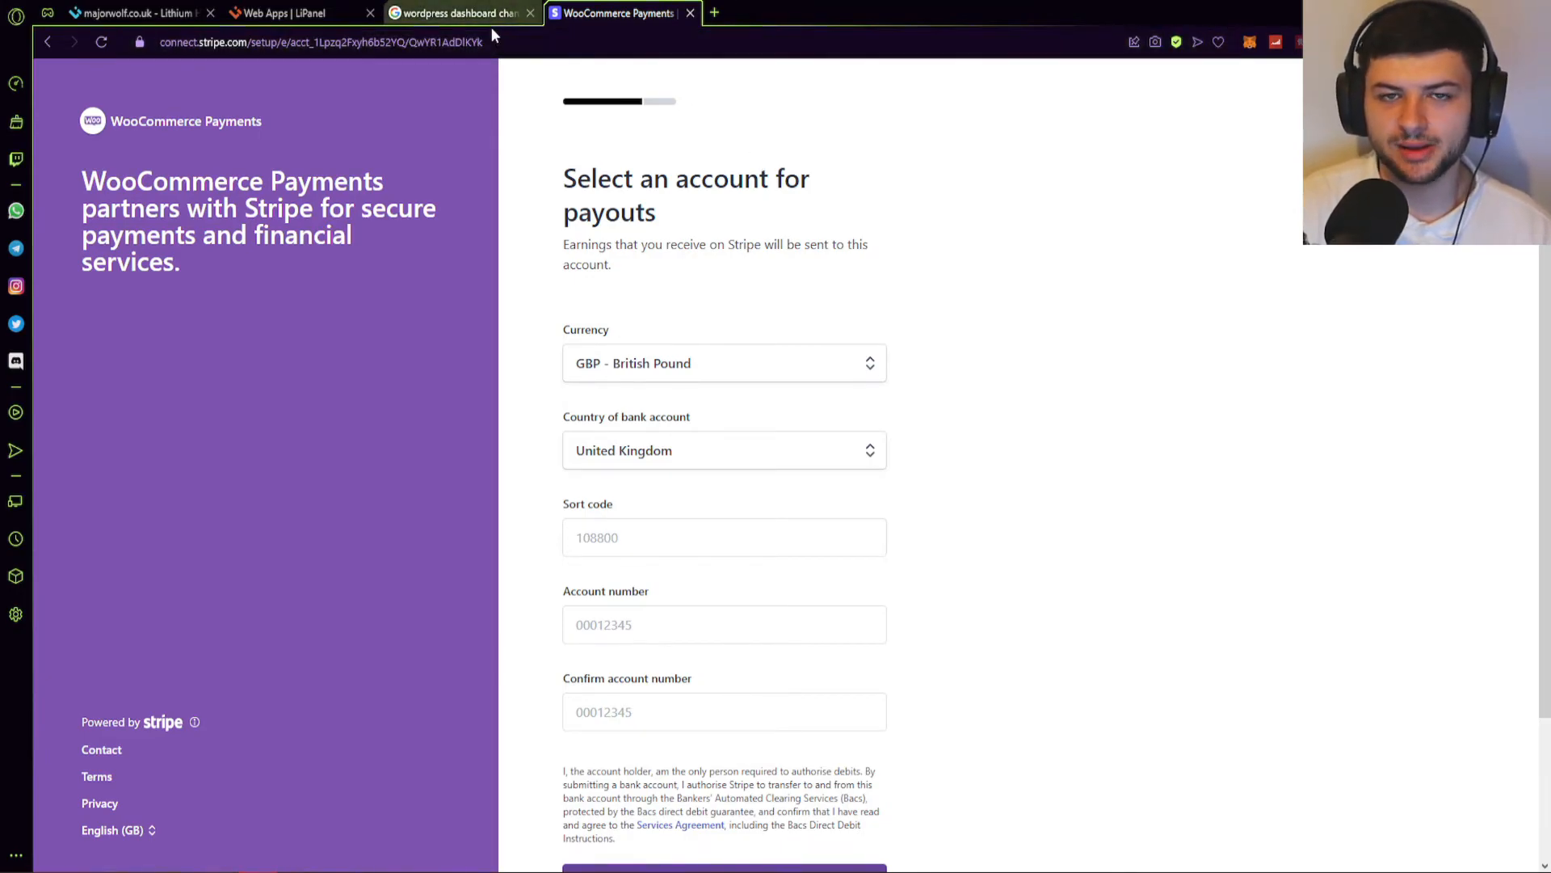
Open the shipping costs task and set the United Kingdom rate to 4.99.
left_click(453, 8)
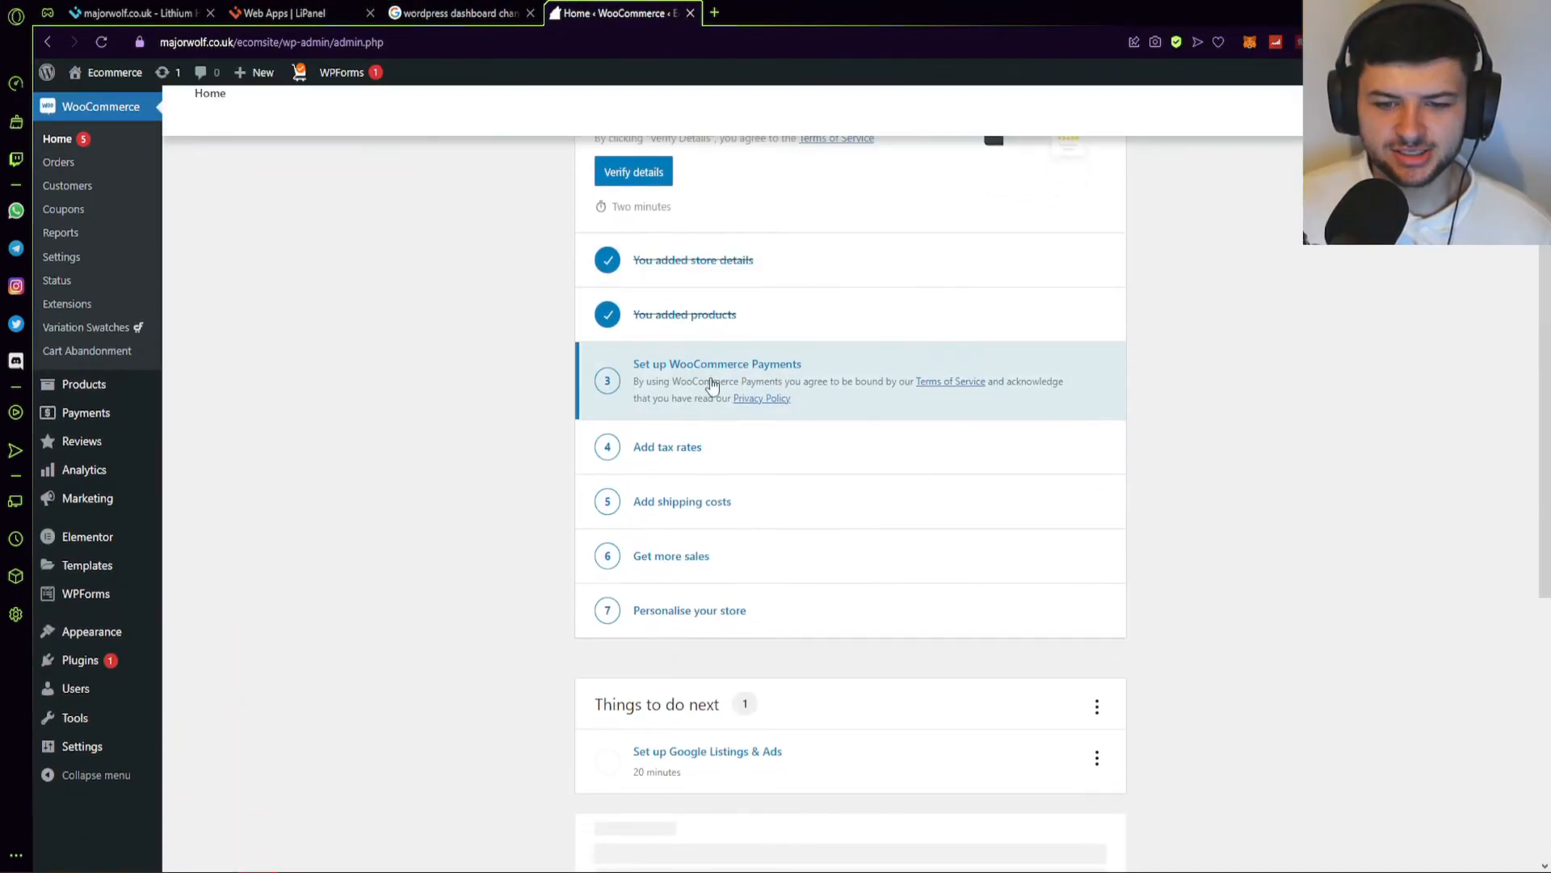
middle_click(658, 451)
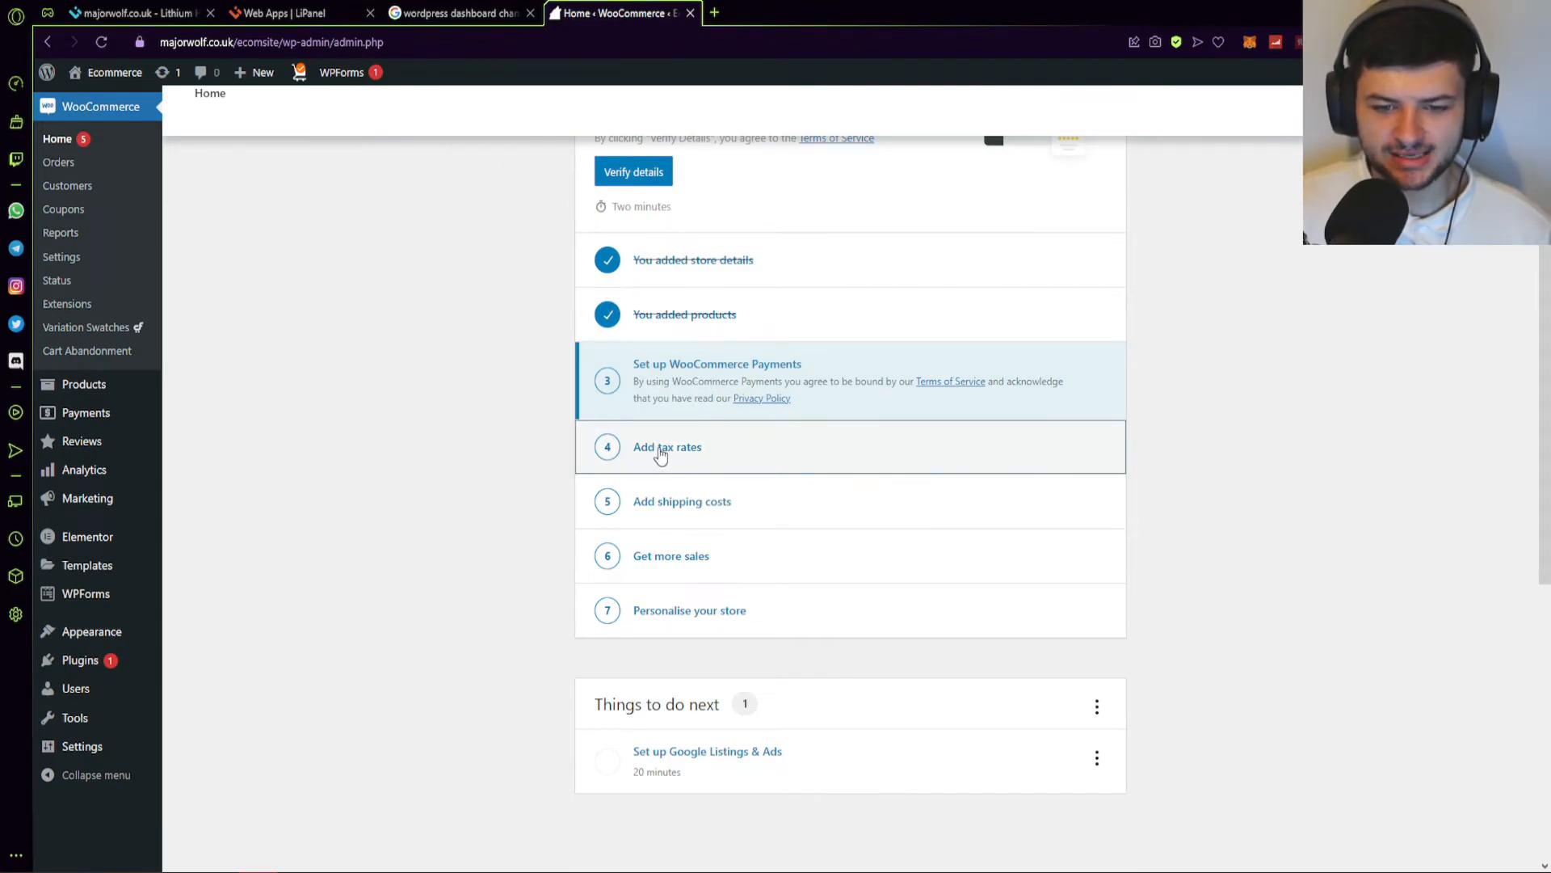
left_click(661, 447)
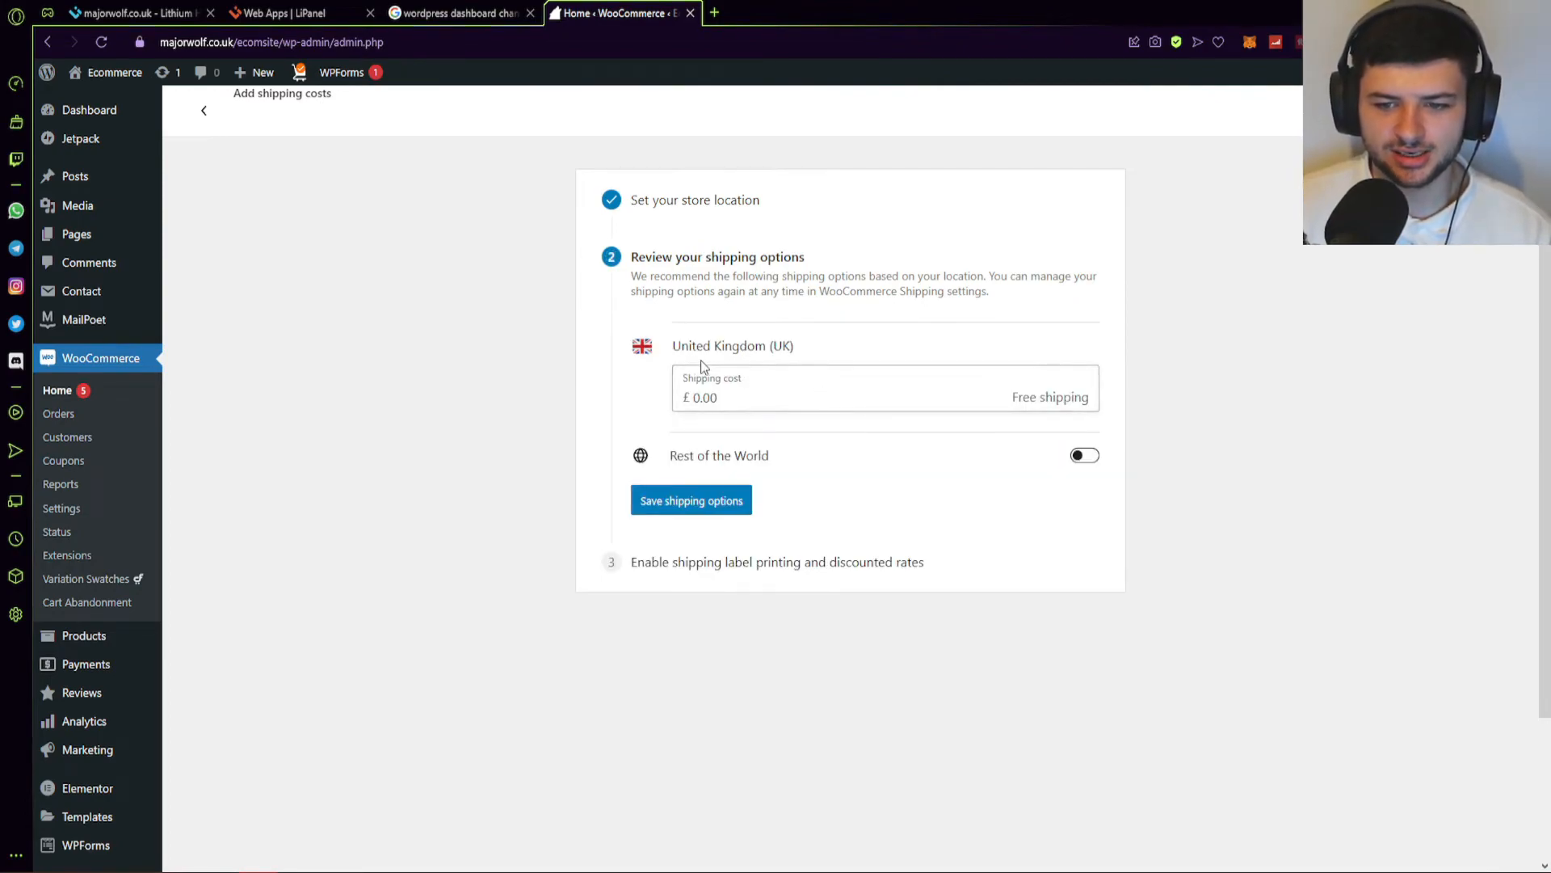
left_click(864, 401)
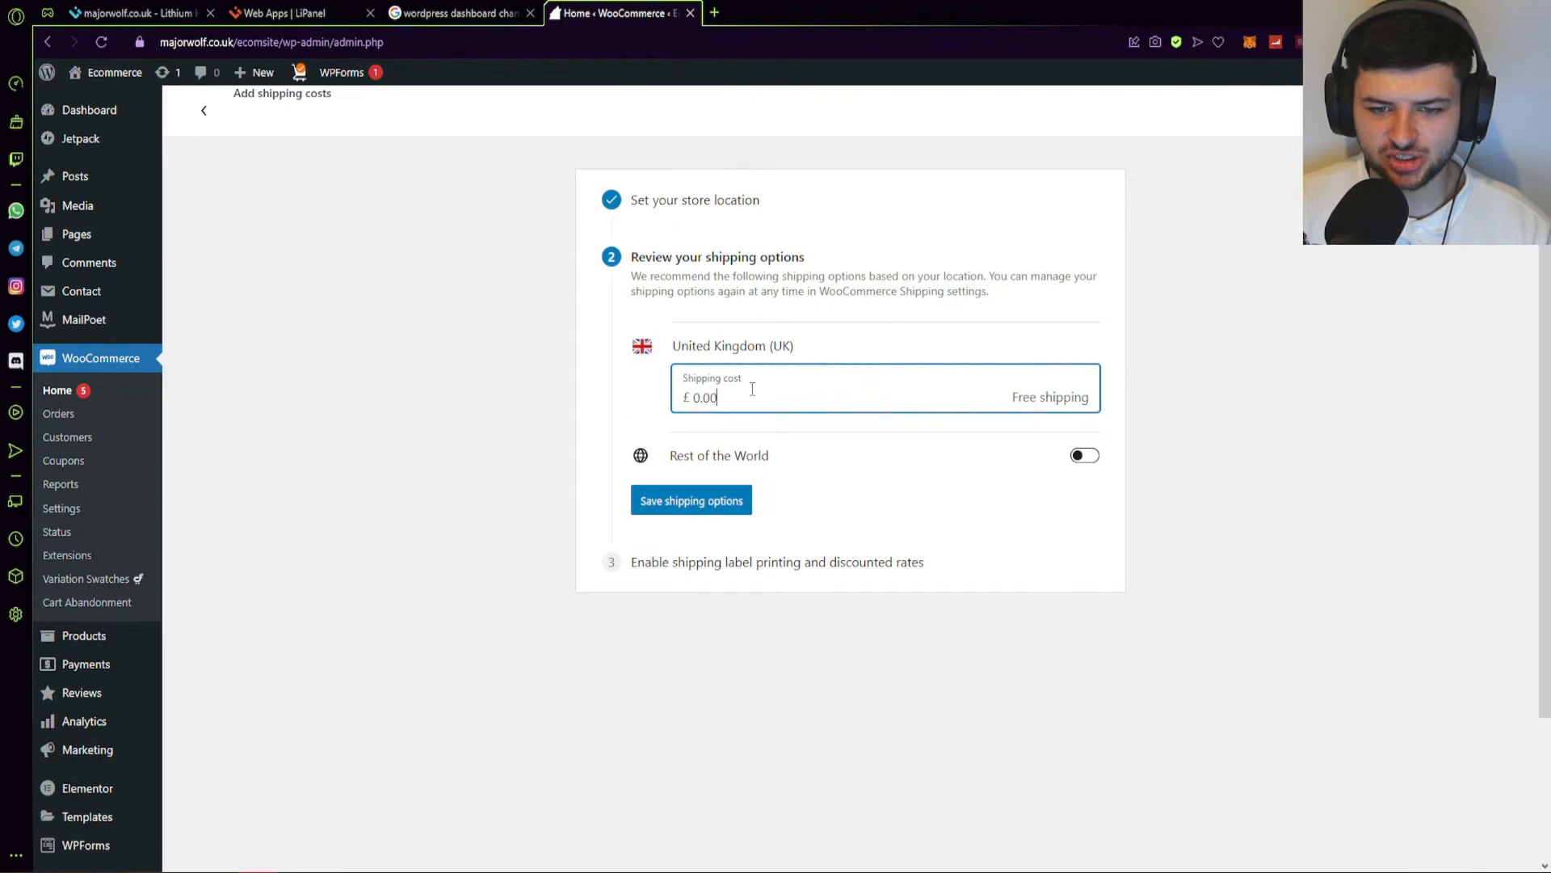
left_click_drag(692, 398, 869, 396)
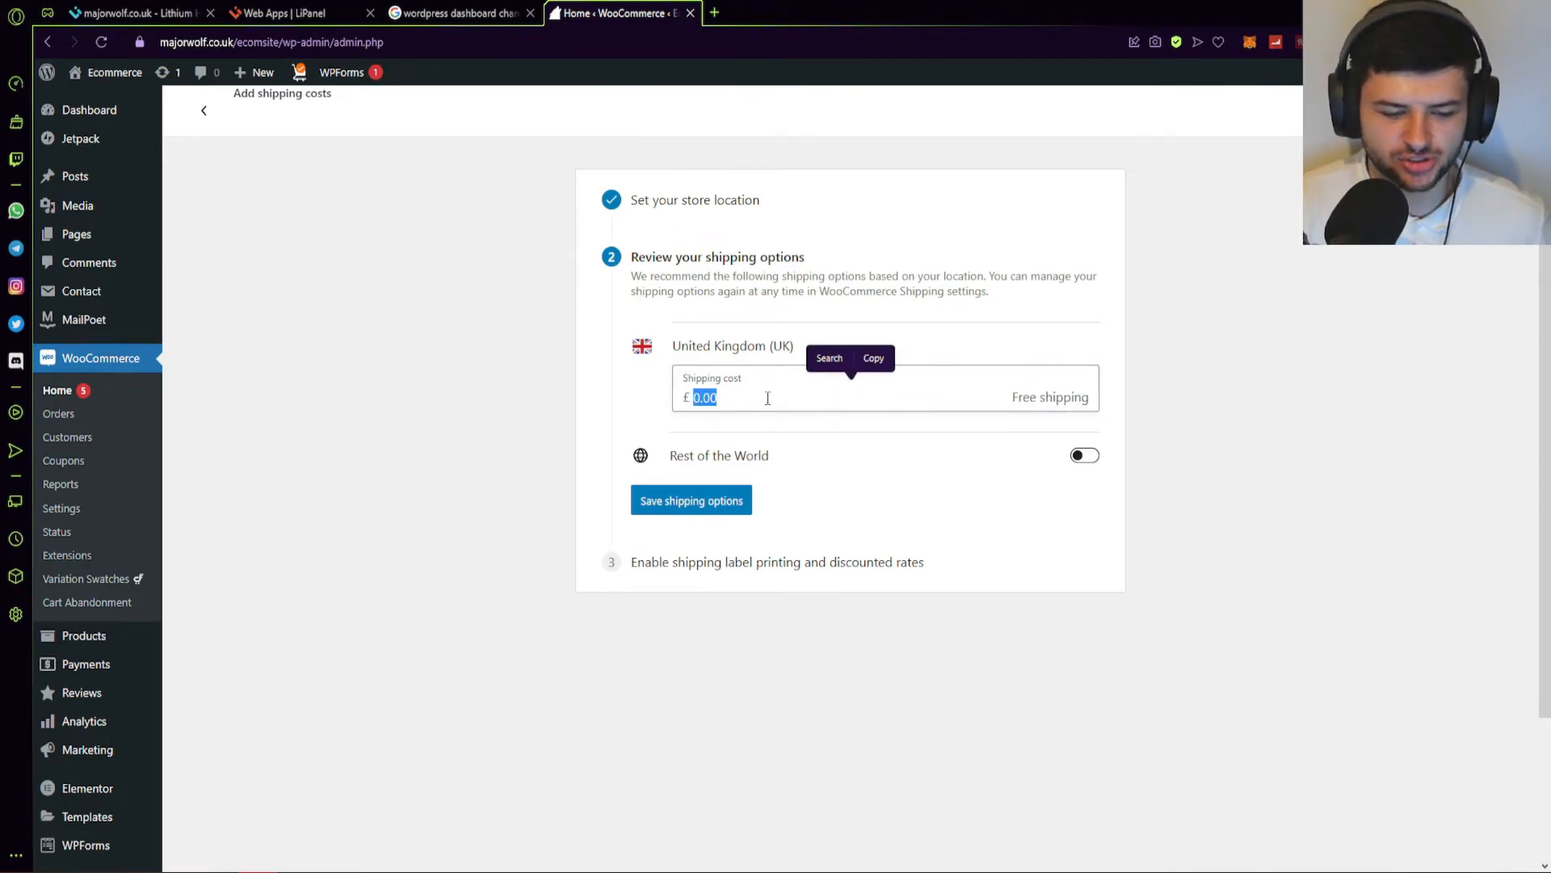
left_click(711, 397)
left_click_drag(701, 397, 763, 396)
type("4.99")
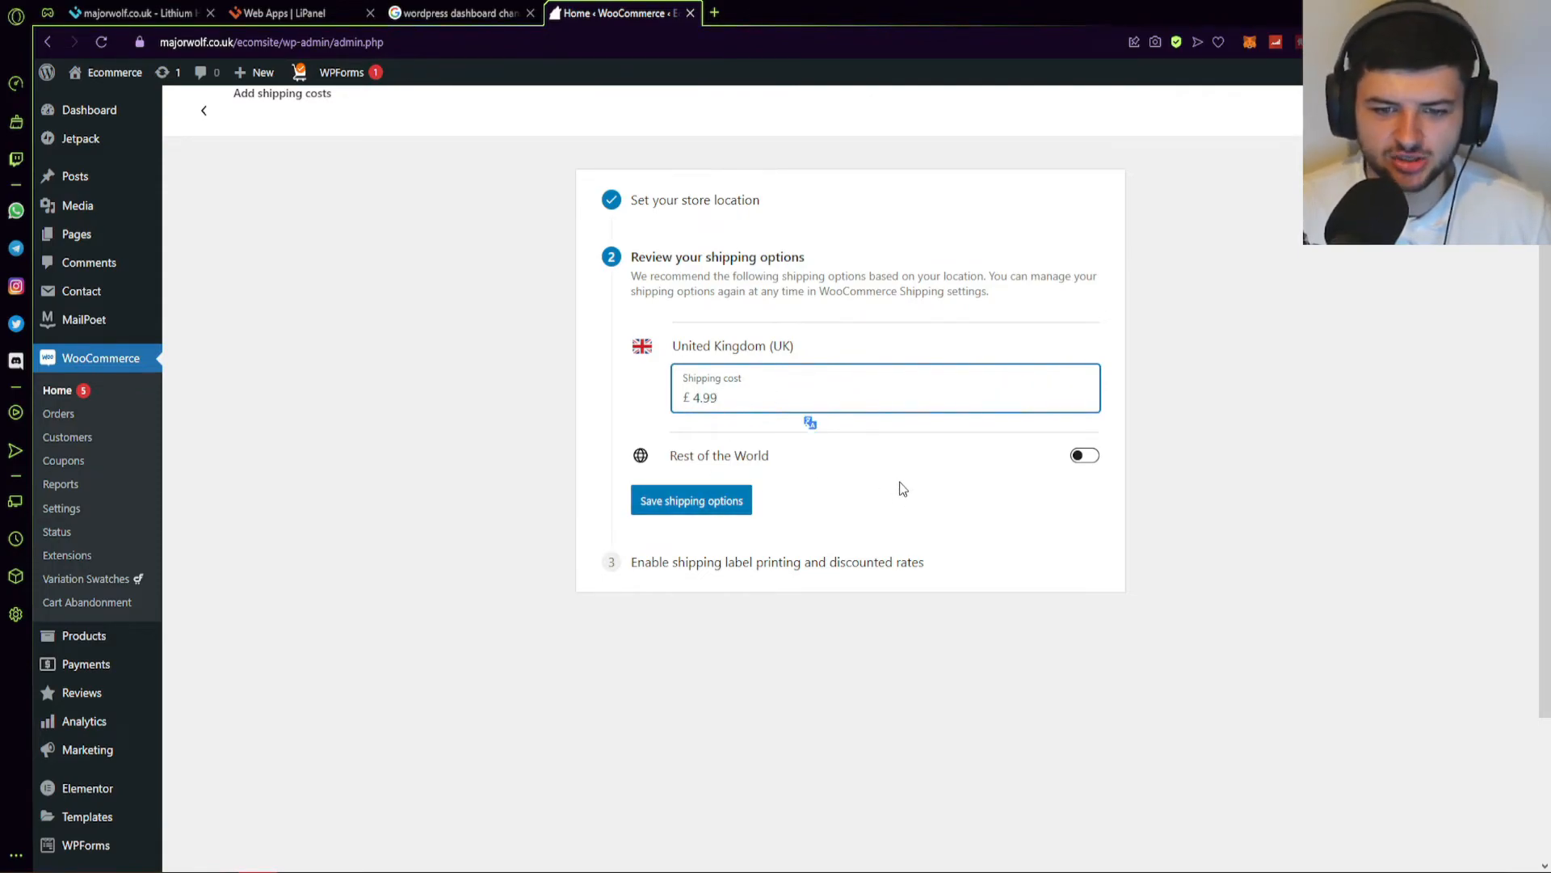
left_click(1086, 458)
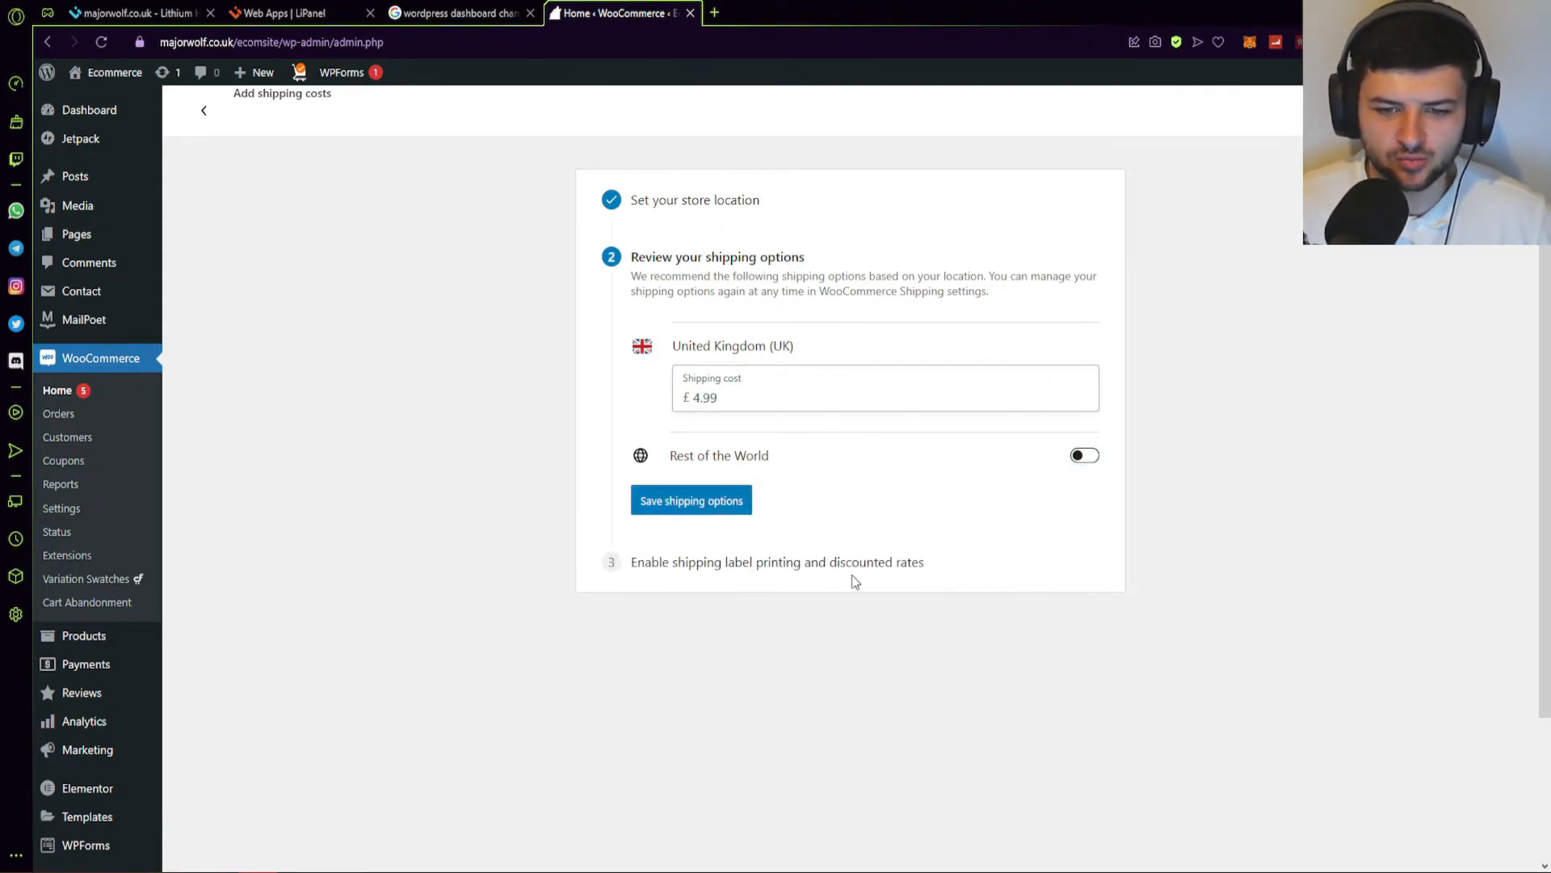
Enable Rest of the World shipping at 9.99 and save the shipping rates.
left_click(1085, 455)
left_click(921, 509)
left_click_drag(702, 507, 716, 509)
type("9")
left_click(561, 481)
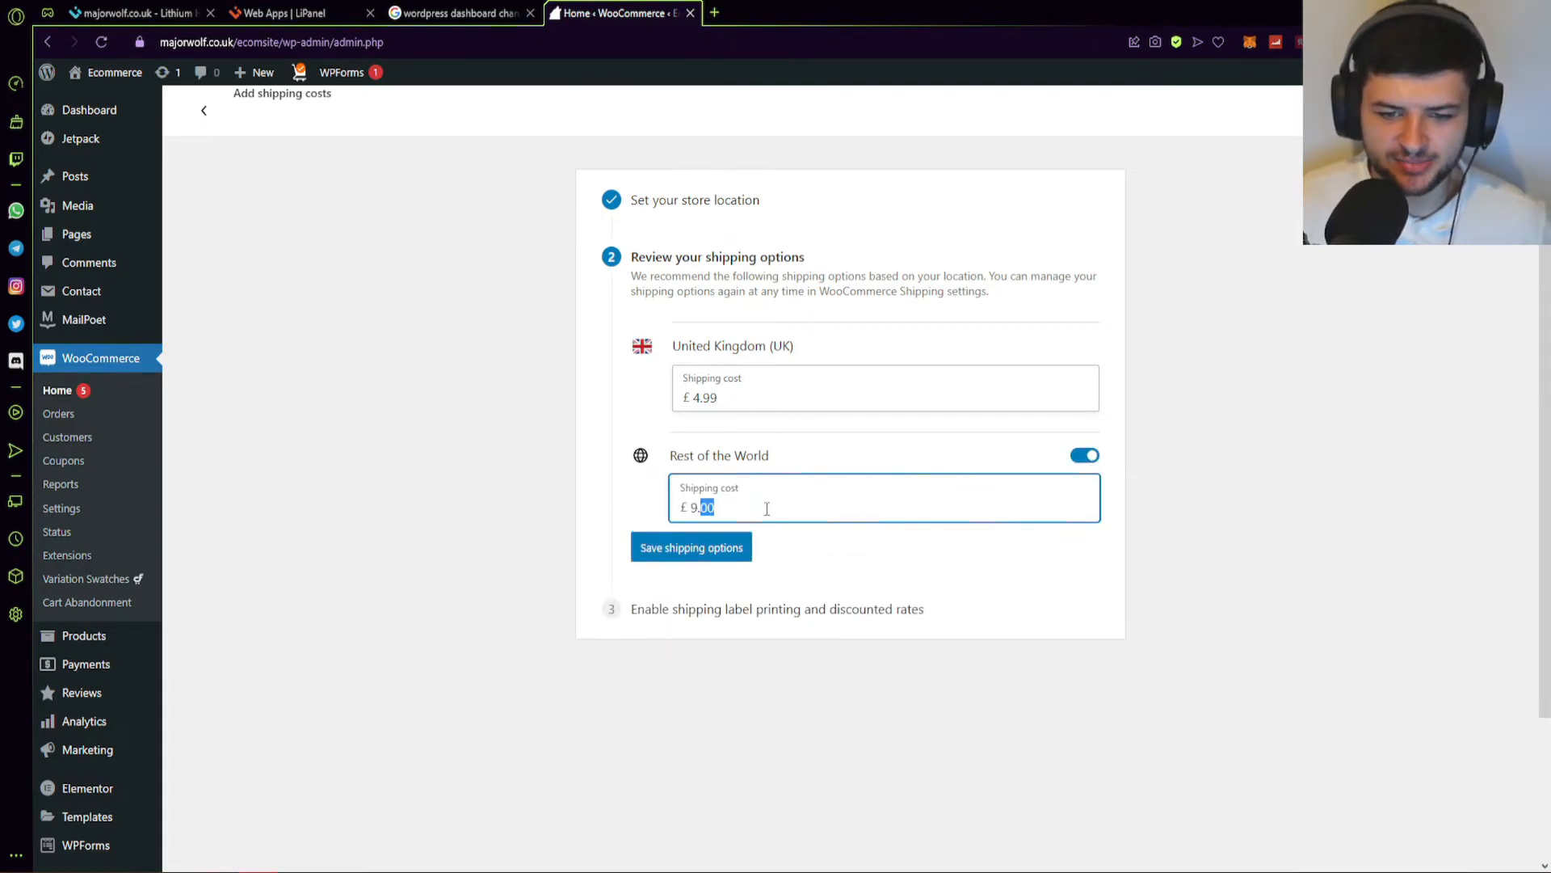
type("99")
left_click(701, 551)
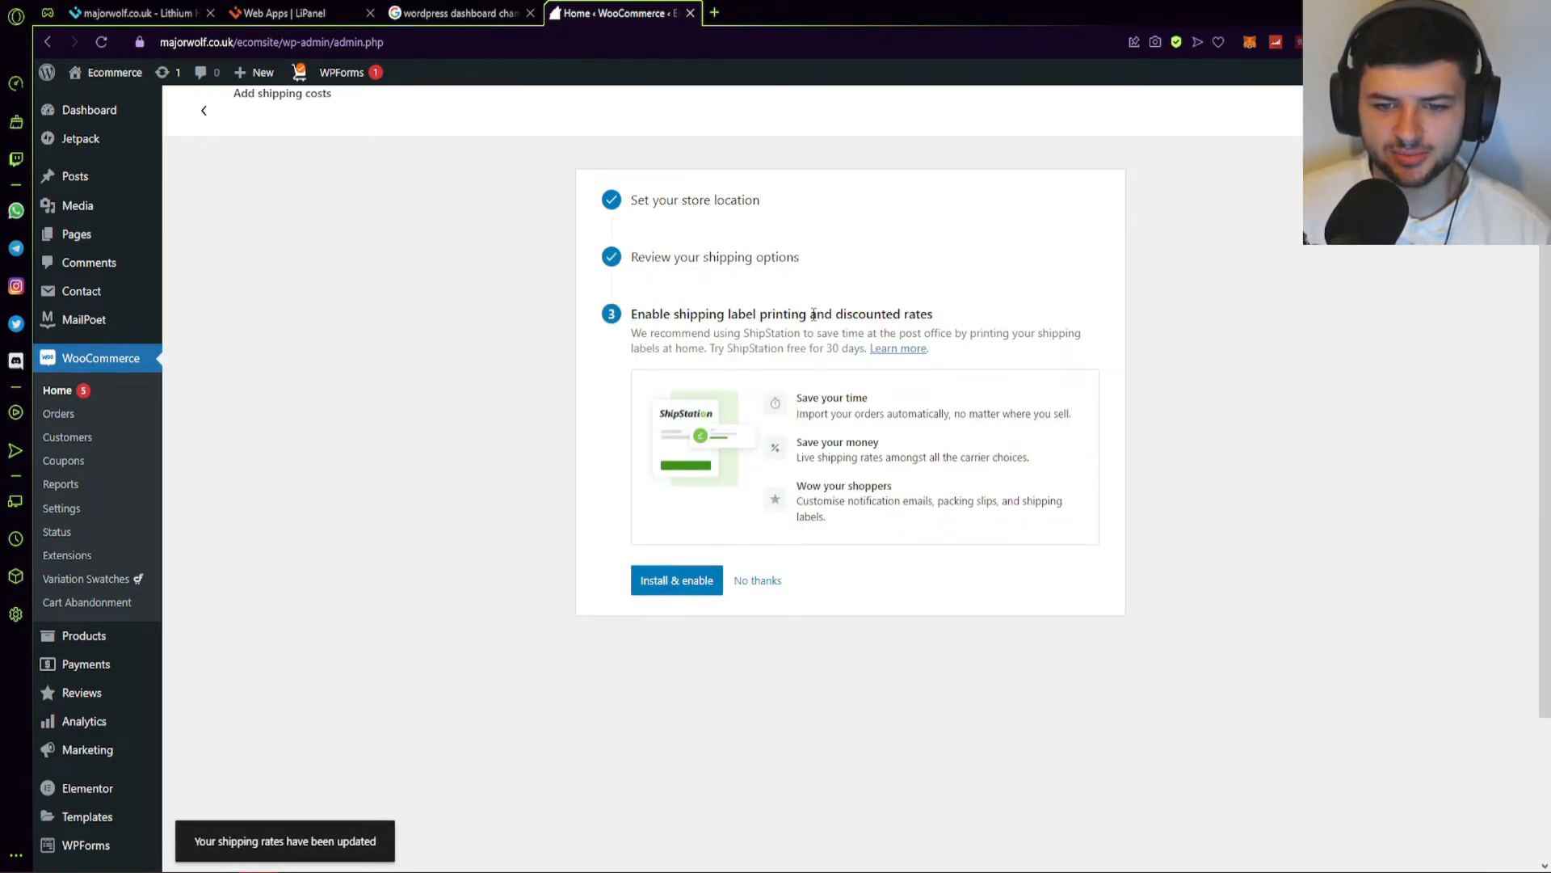
Skip the shipping label printing offer and open the Get more sales task.
left_click(758, 580)
scroll(707, 452, "down", 5)
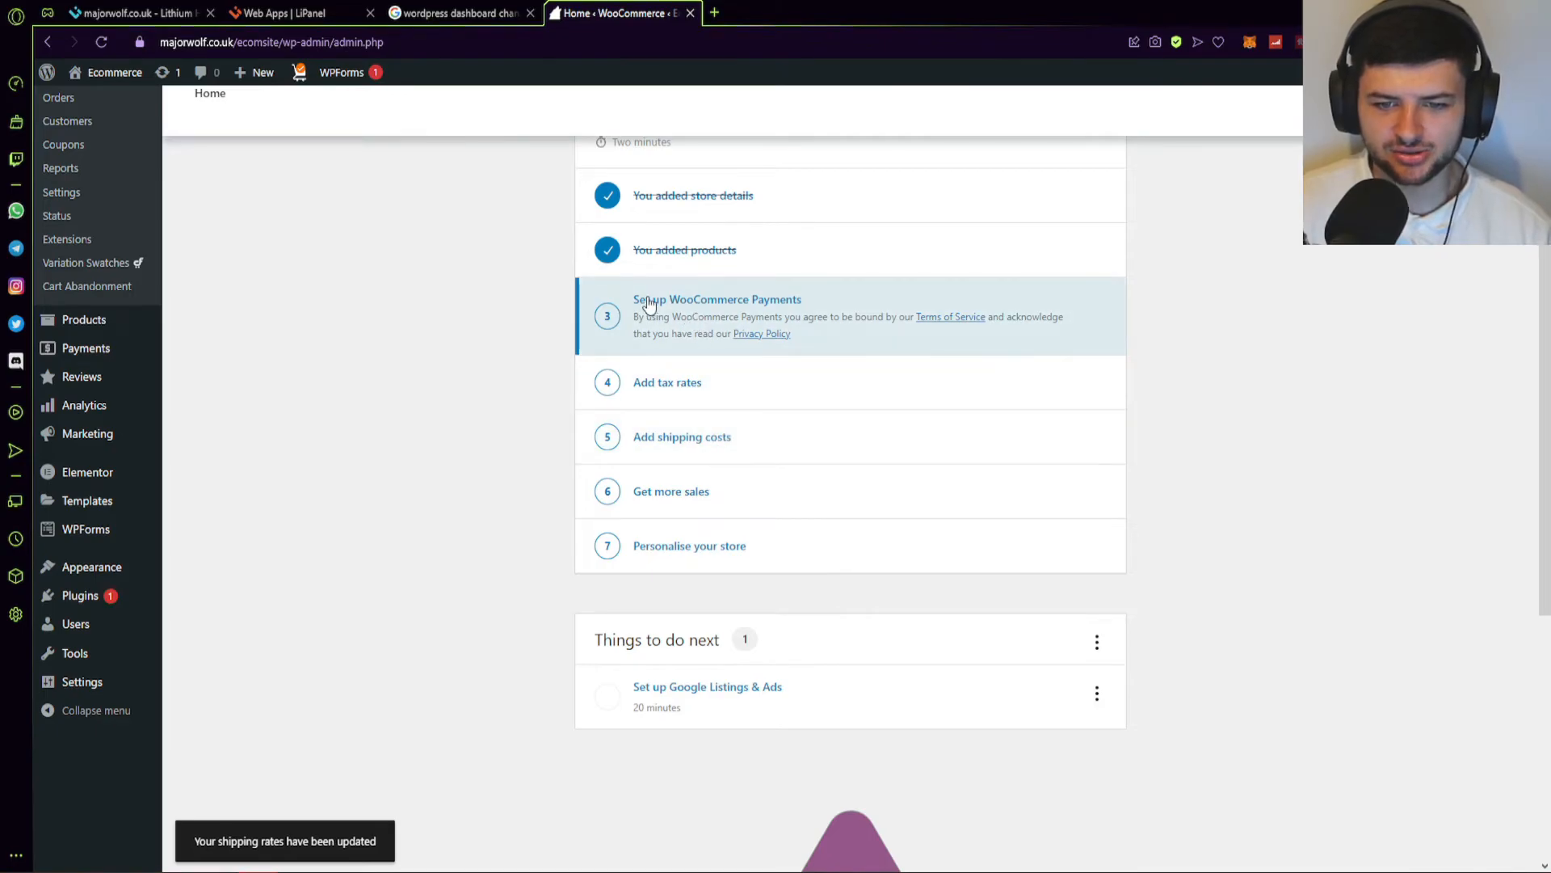
scroll(684, 342, "down", 1)
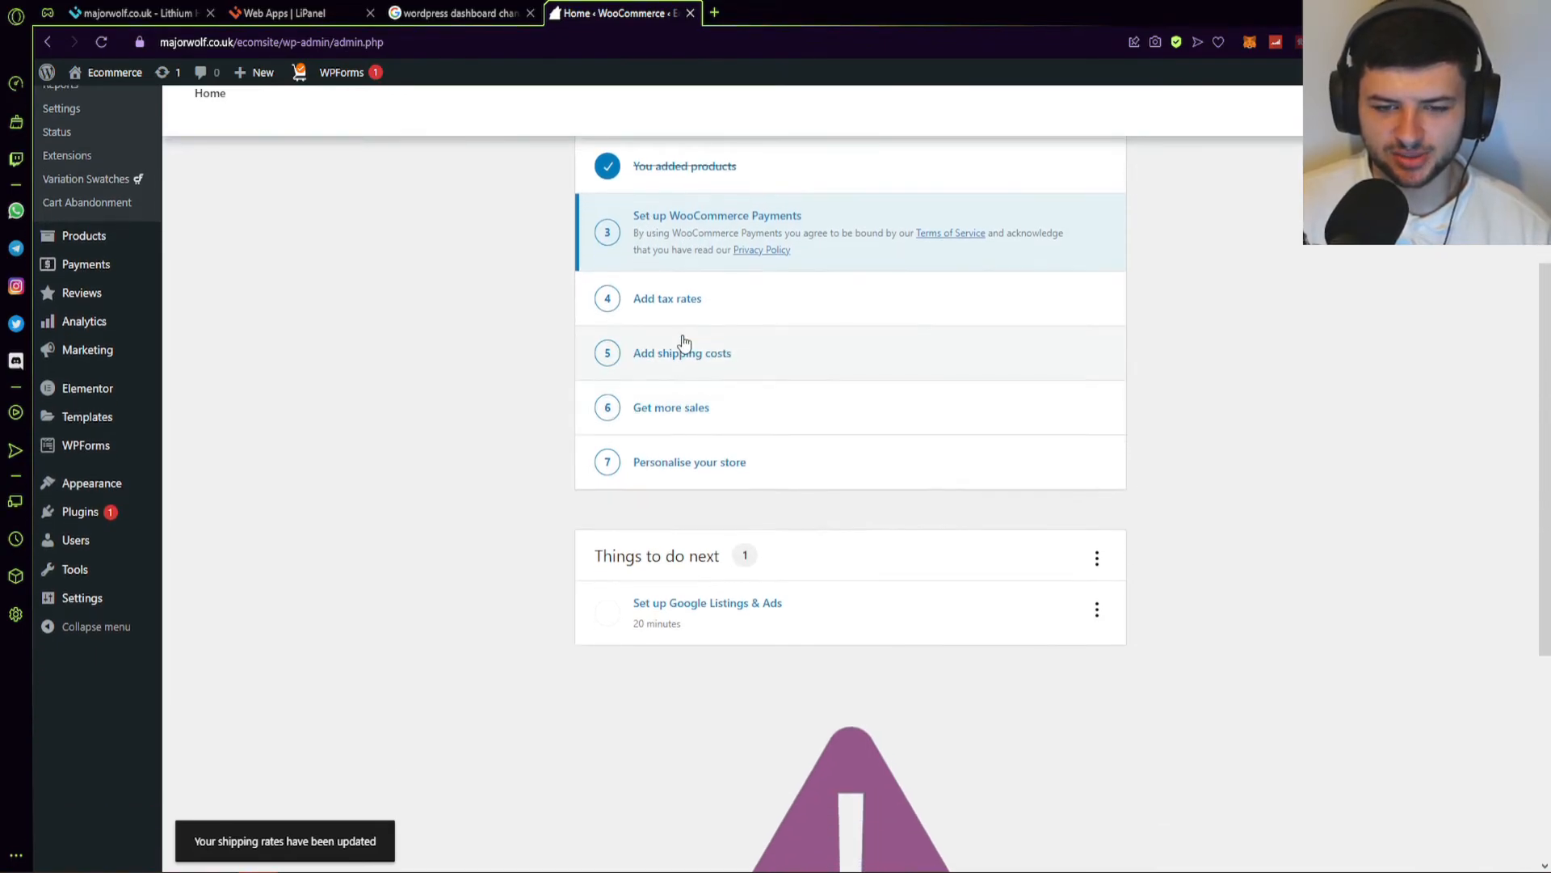
left_click(679, 408)
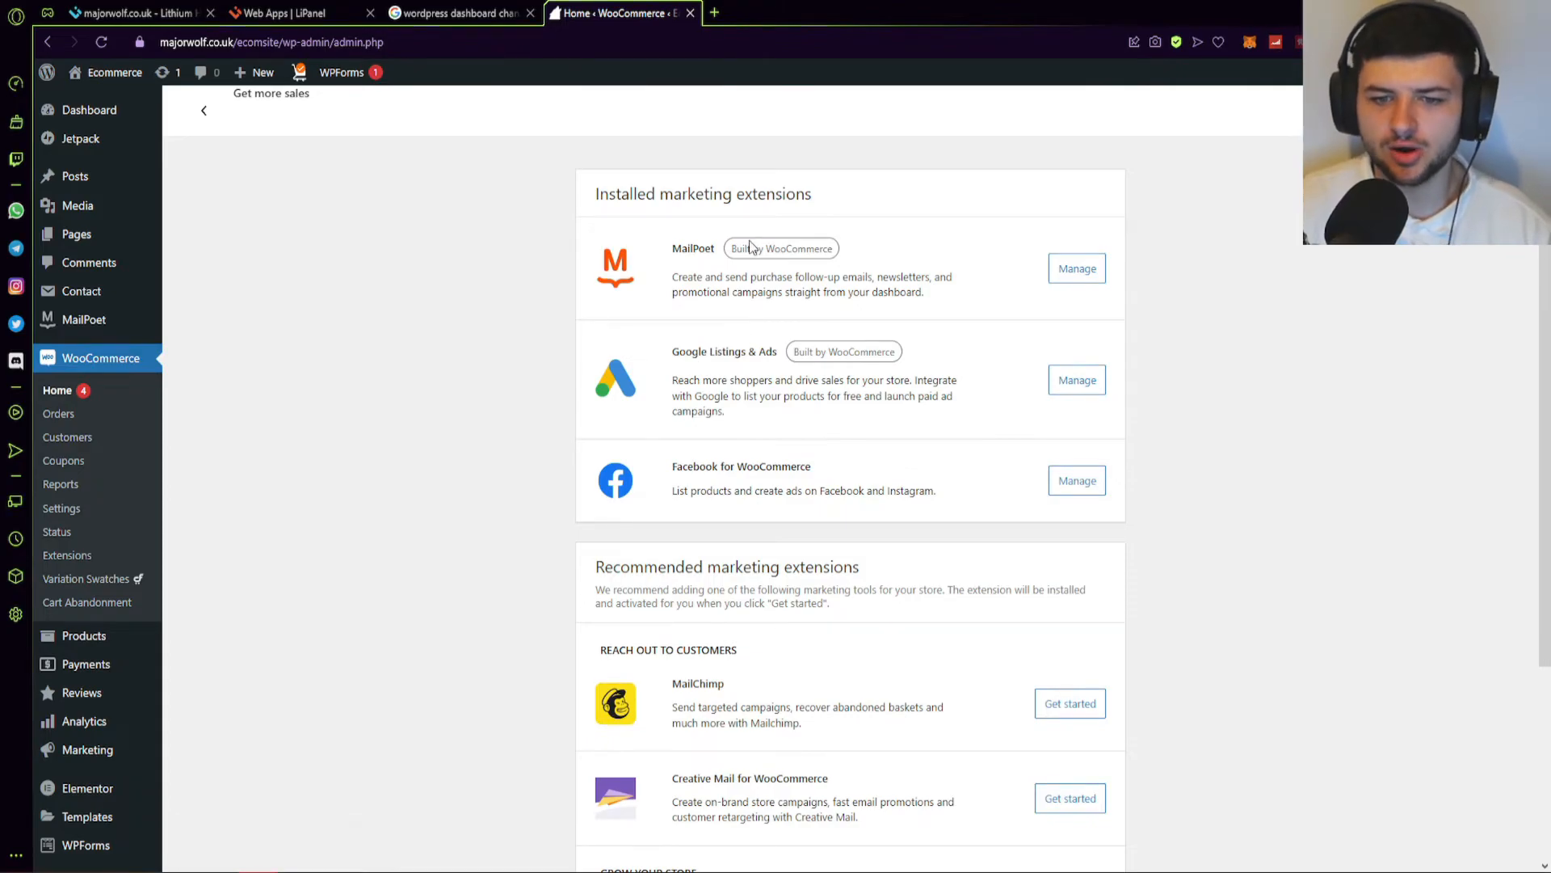
Review the installed MailPoet and Facebook for WooCommerce extensions.
left_click_drag(673, 250, 698, 249)
left_click(678, 275)
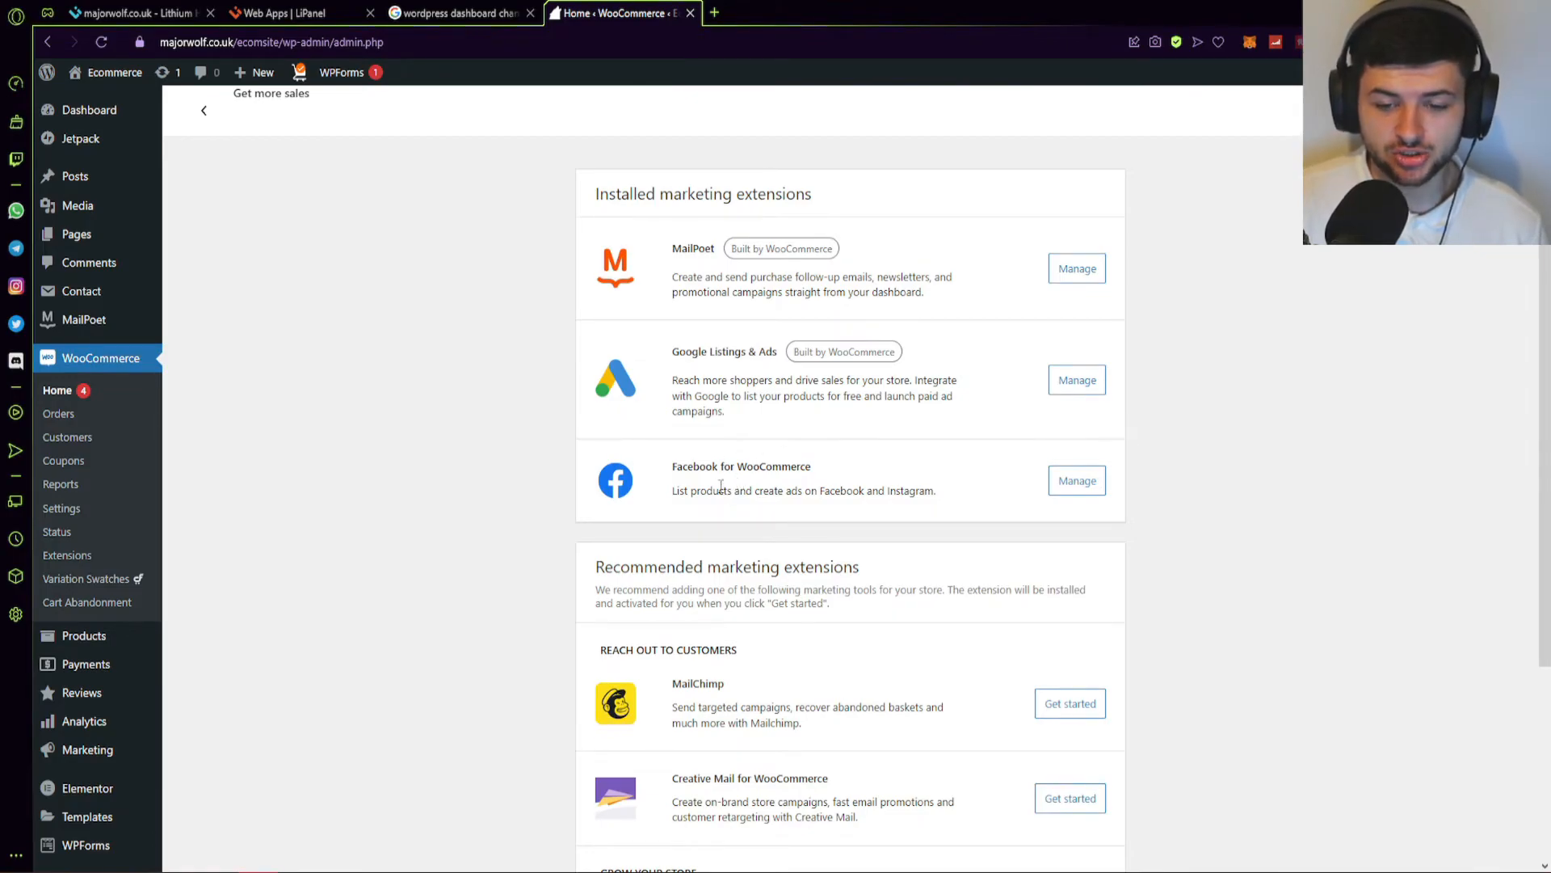
left_click_drag(718, 490, 863, 489)
left_click(862, 488)
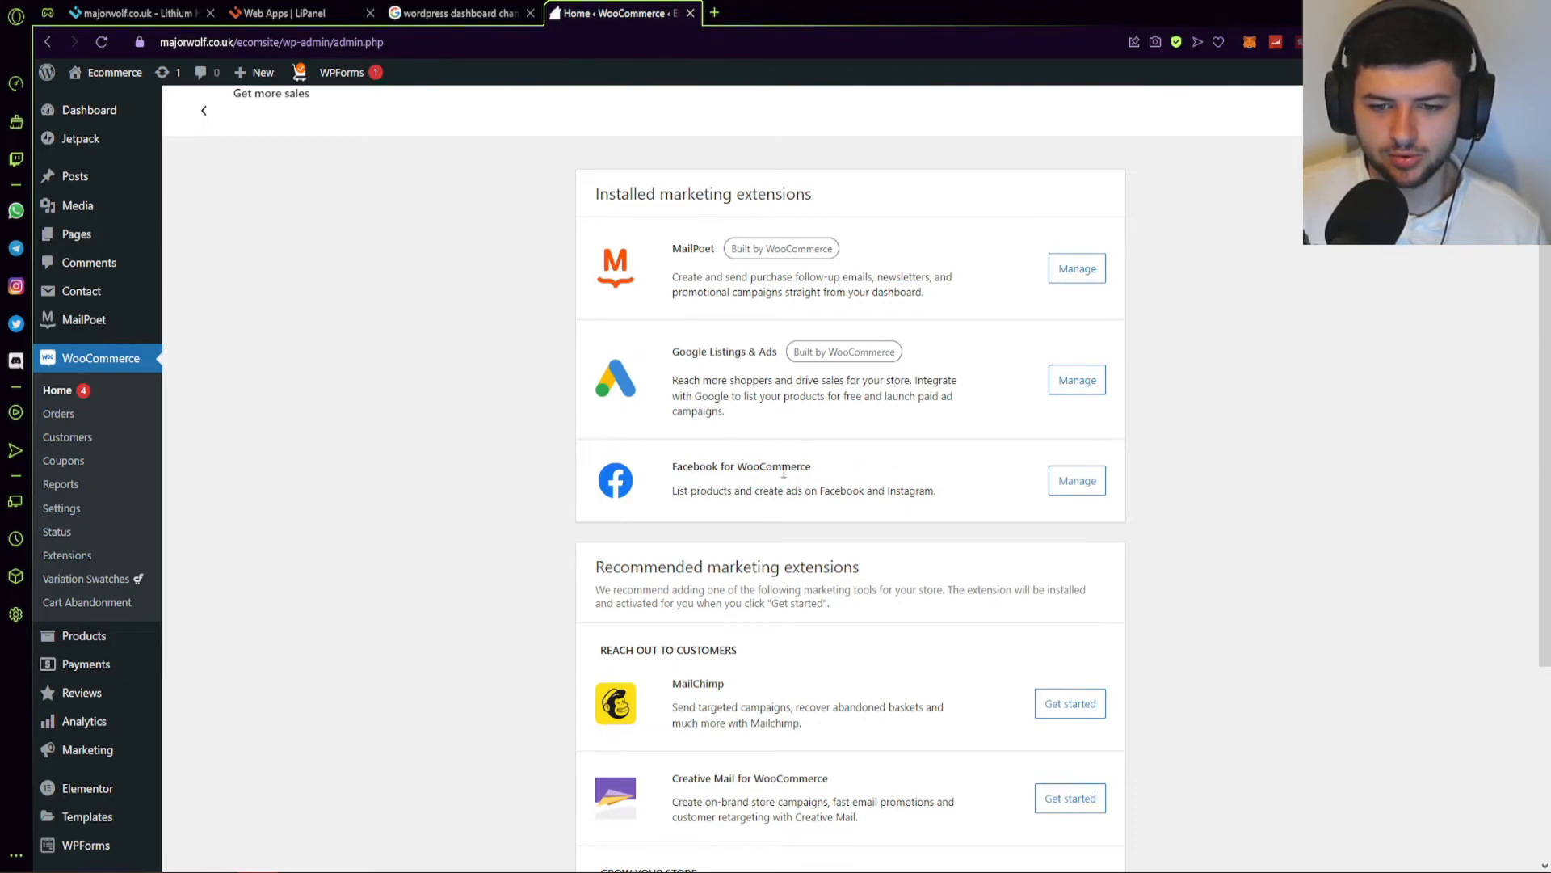
scroll(977, 488, "down", 3)
scroll(978, 488, "up", 3)
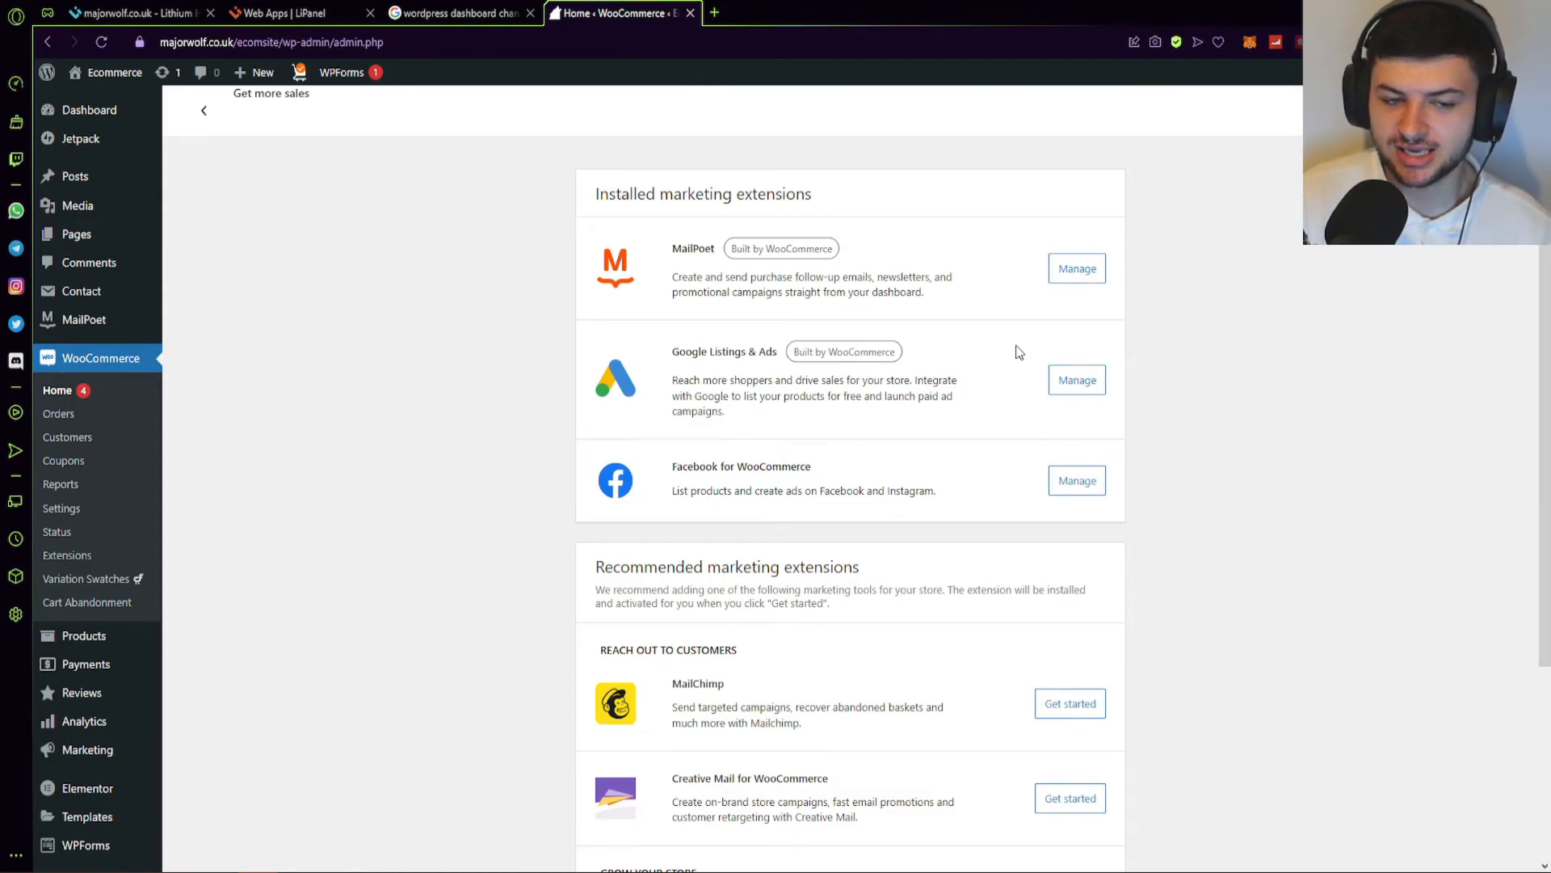
Read the recommended MailChimp and Creative Mail extension descriptions.
scroll(749, 346, "down", 3)
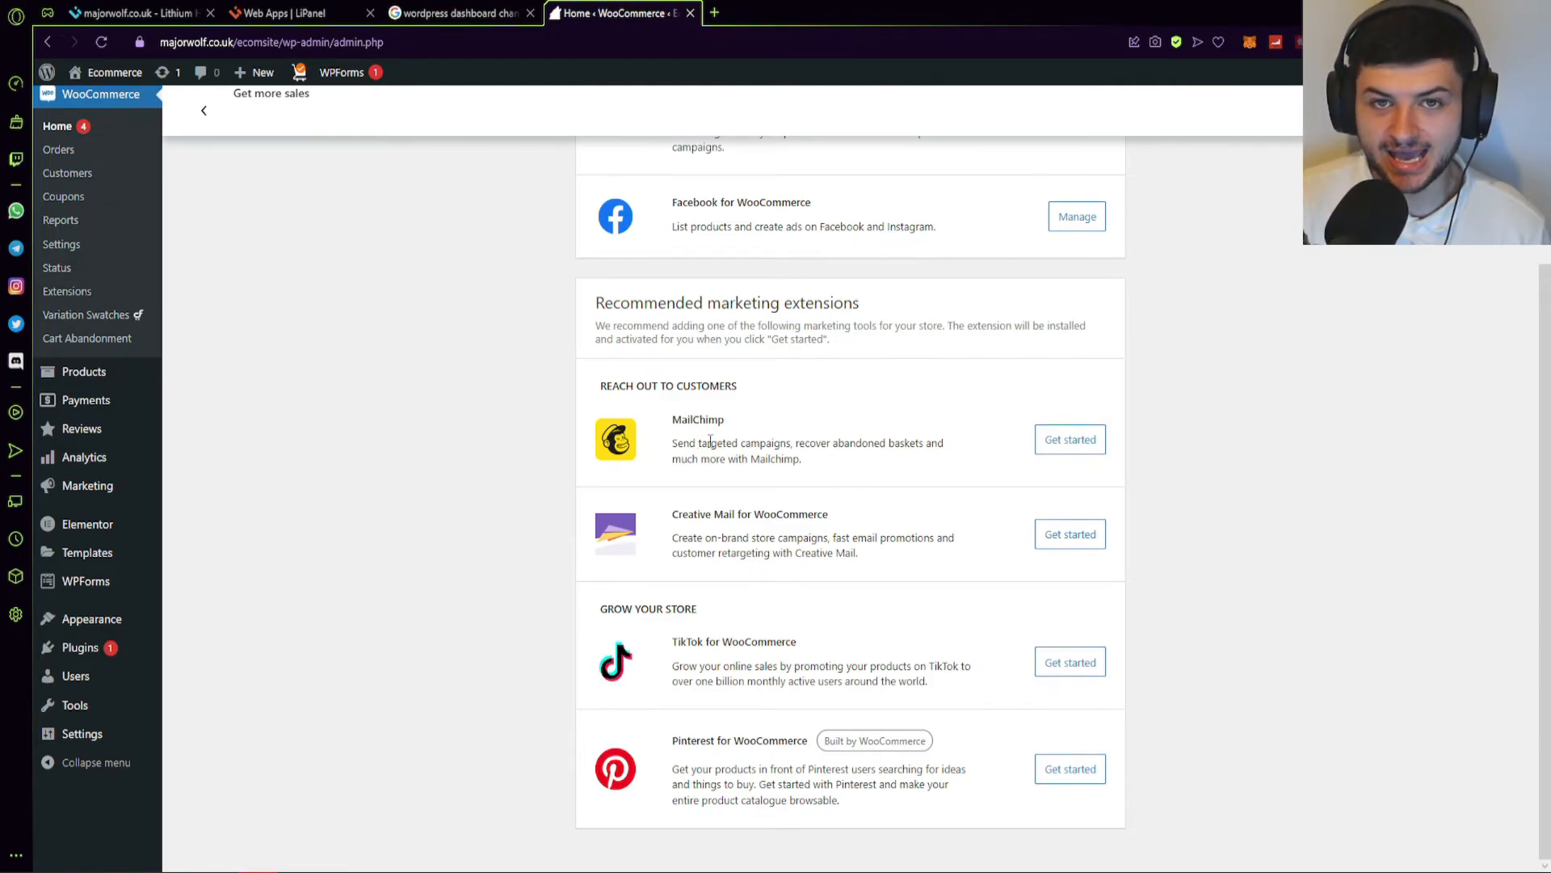
left_click_drag(833, 441, 909, 438)
left_click(812, 442)
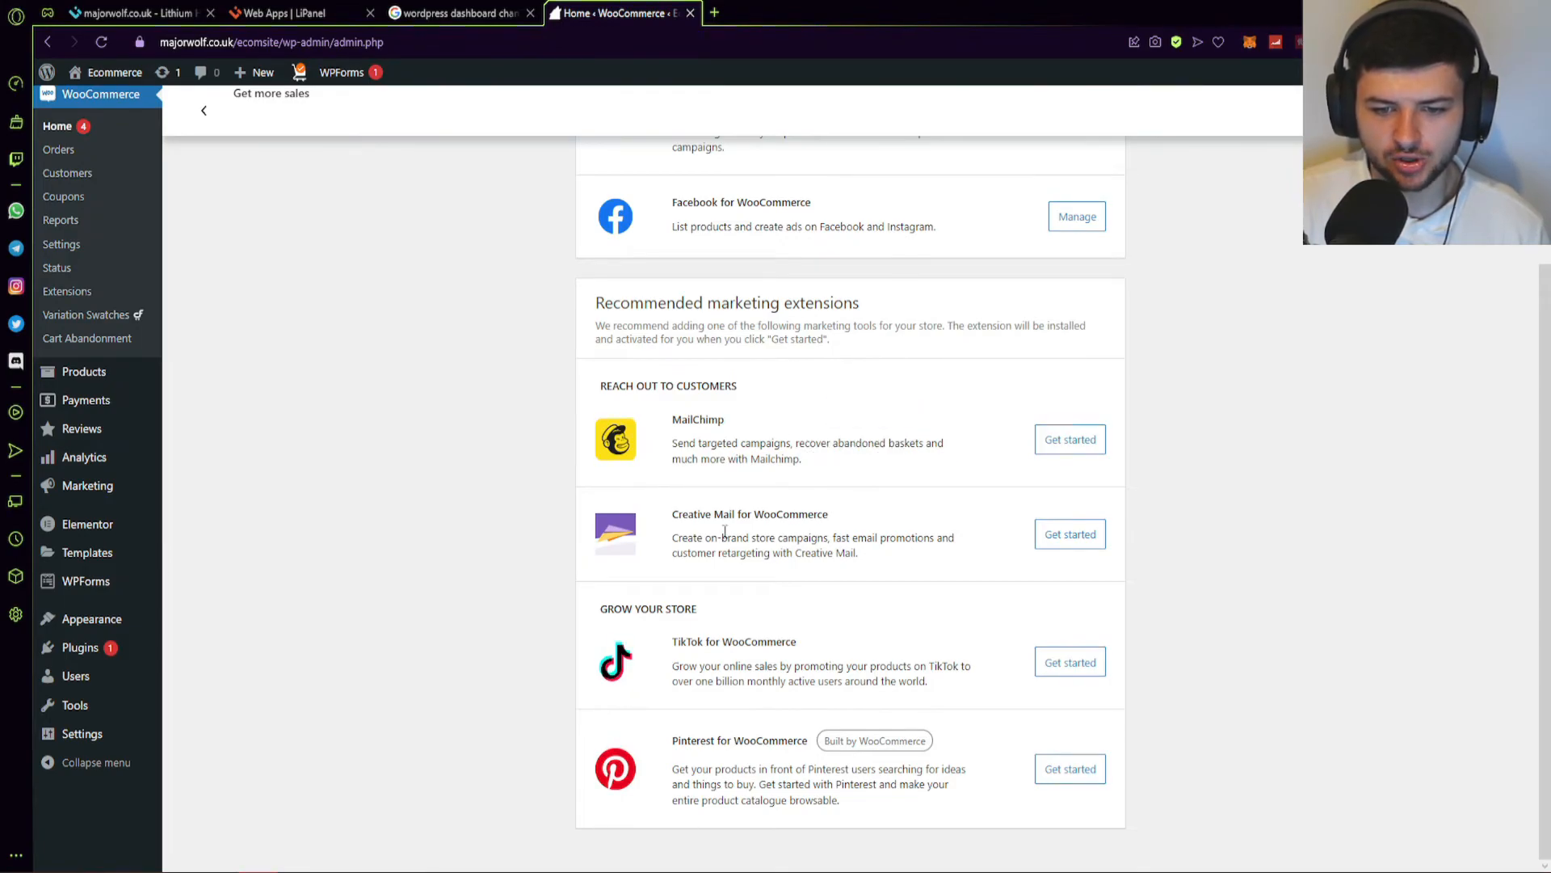
left_click_drag(733, 514, 848, 518)
left_click(884, 544)
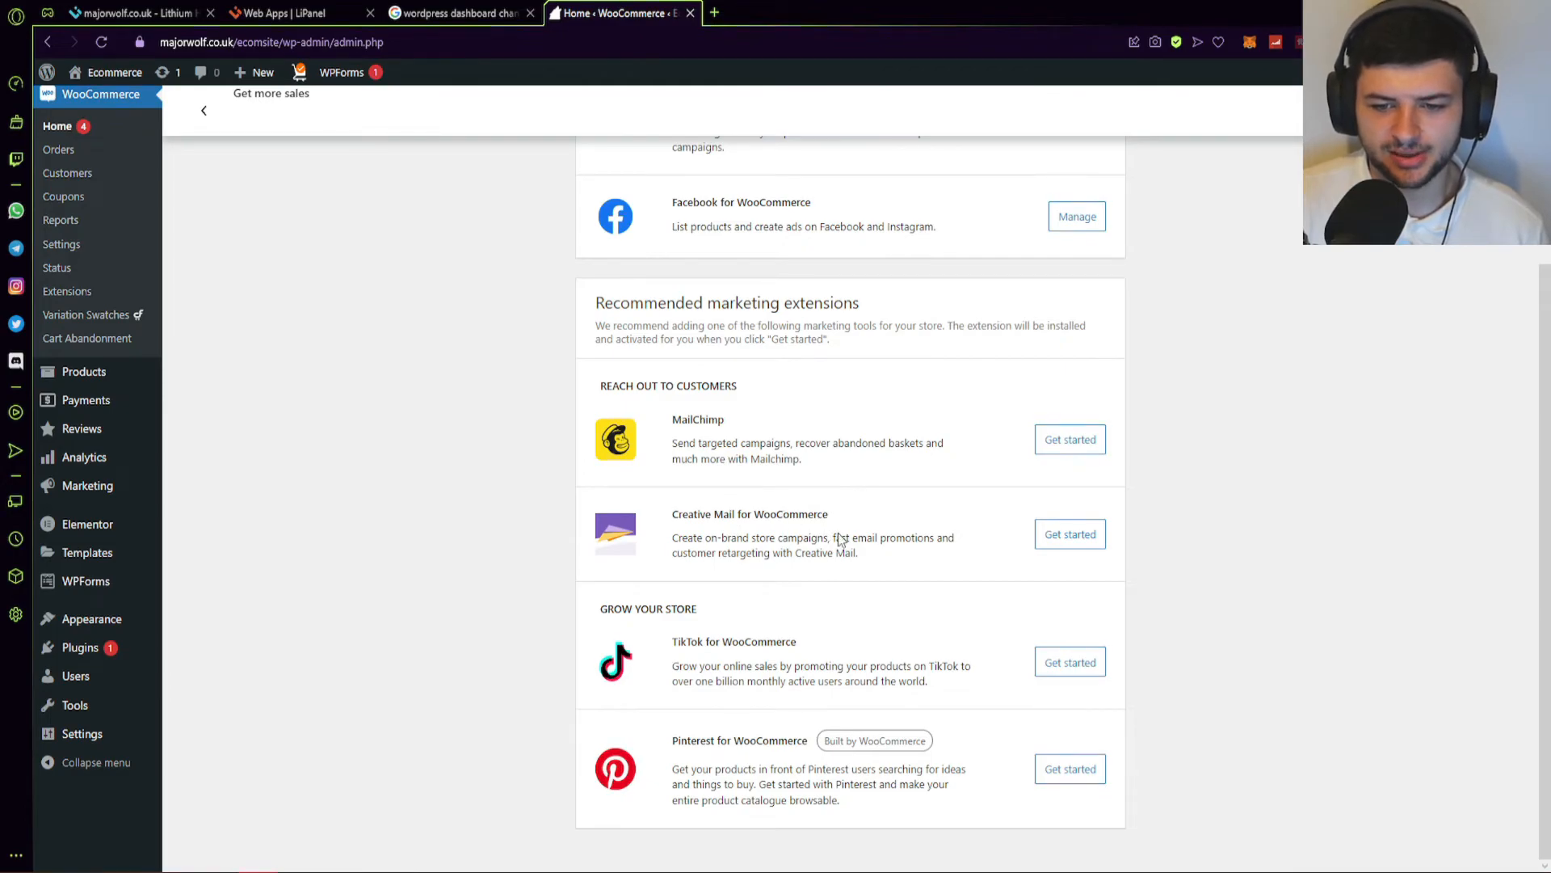
left_click_drag(680, 538, 777, 553)
left_click(779, 555)
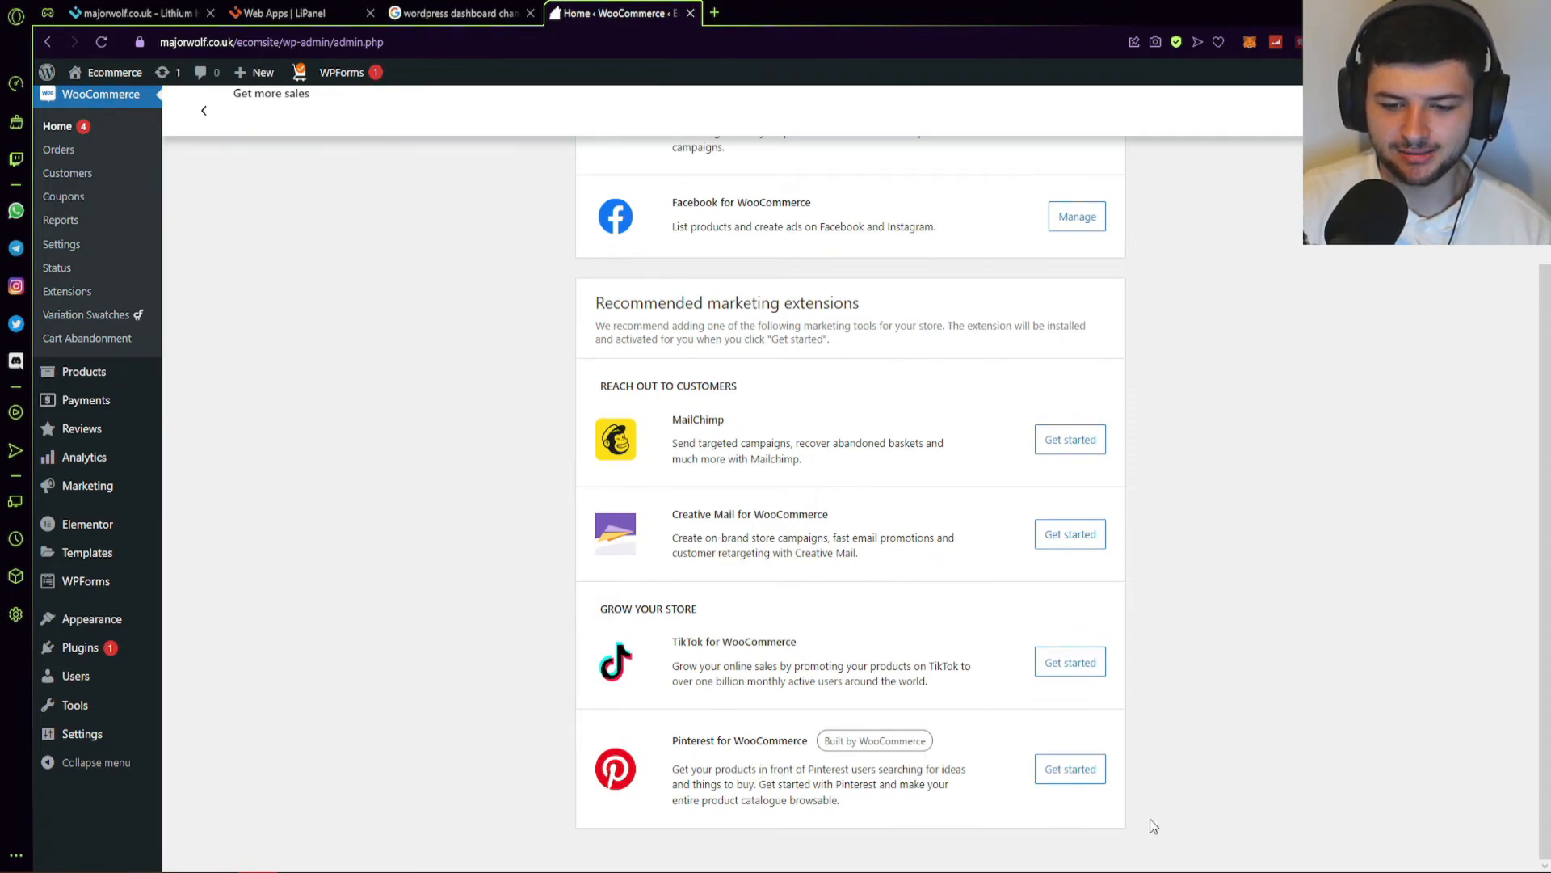
Go back to the WooCommerce Home checklist.
scroll(887, 476, "up", 3)
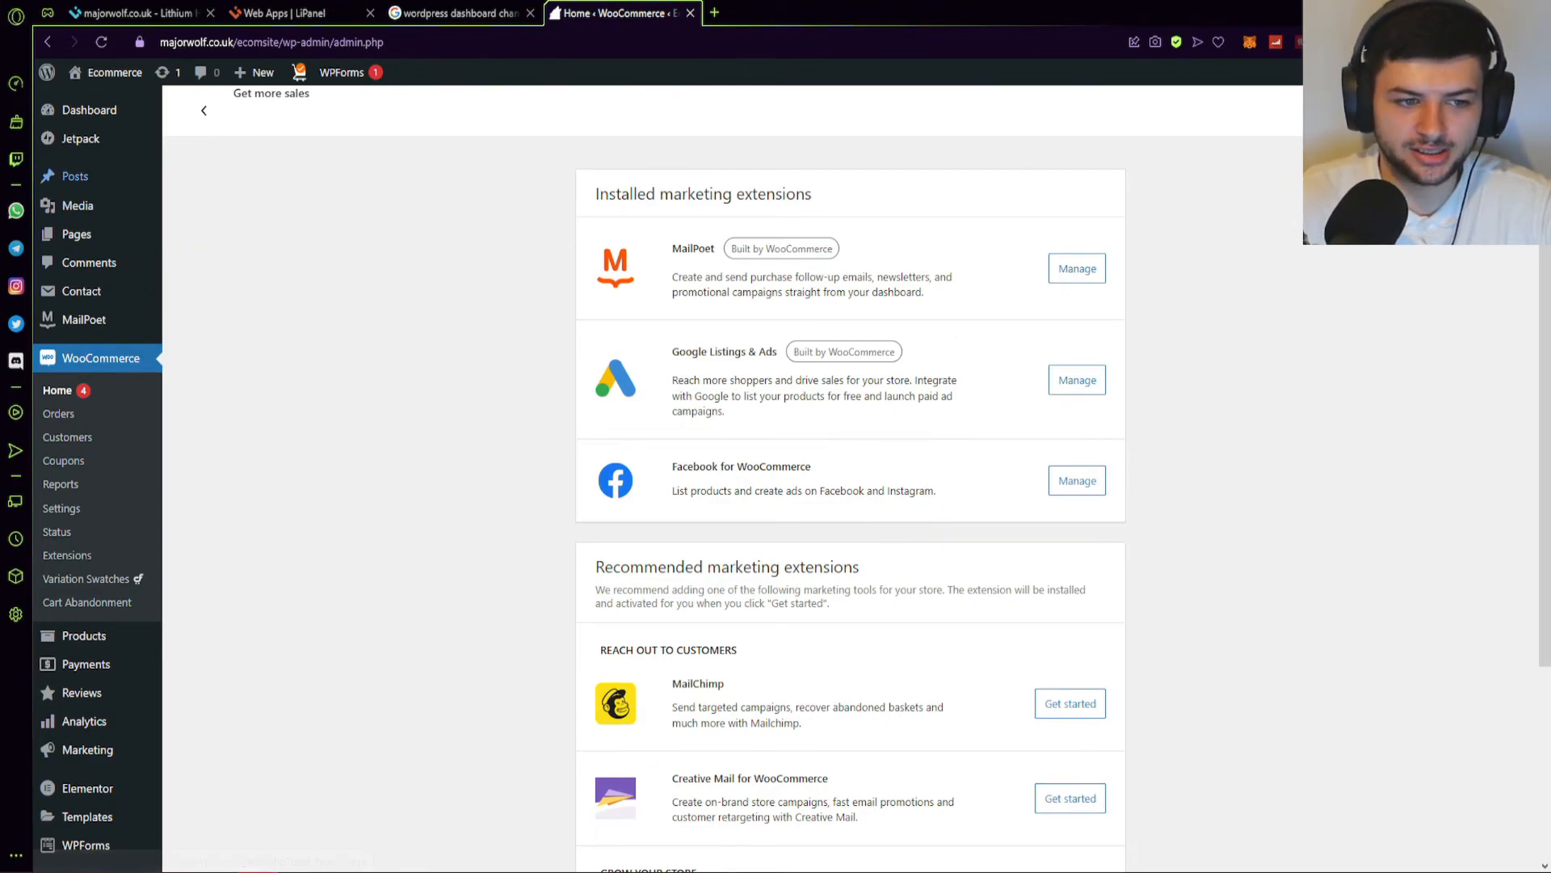
left_click(64, 358)
scroll(535, 404, "down", 4)
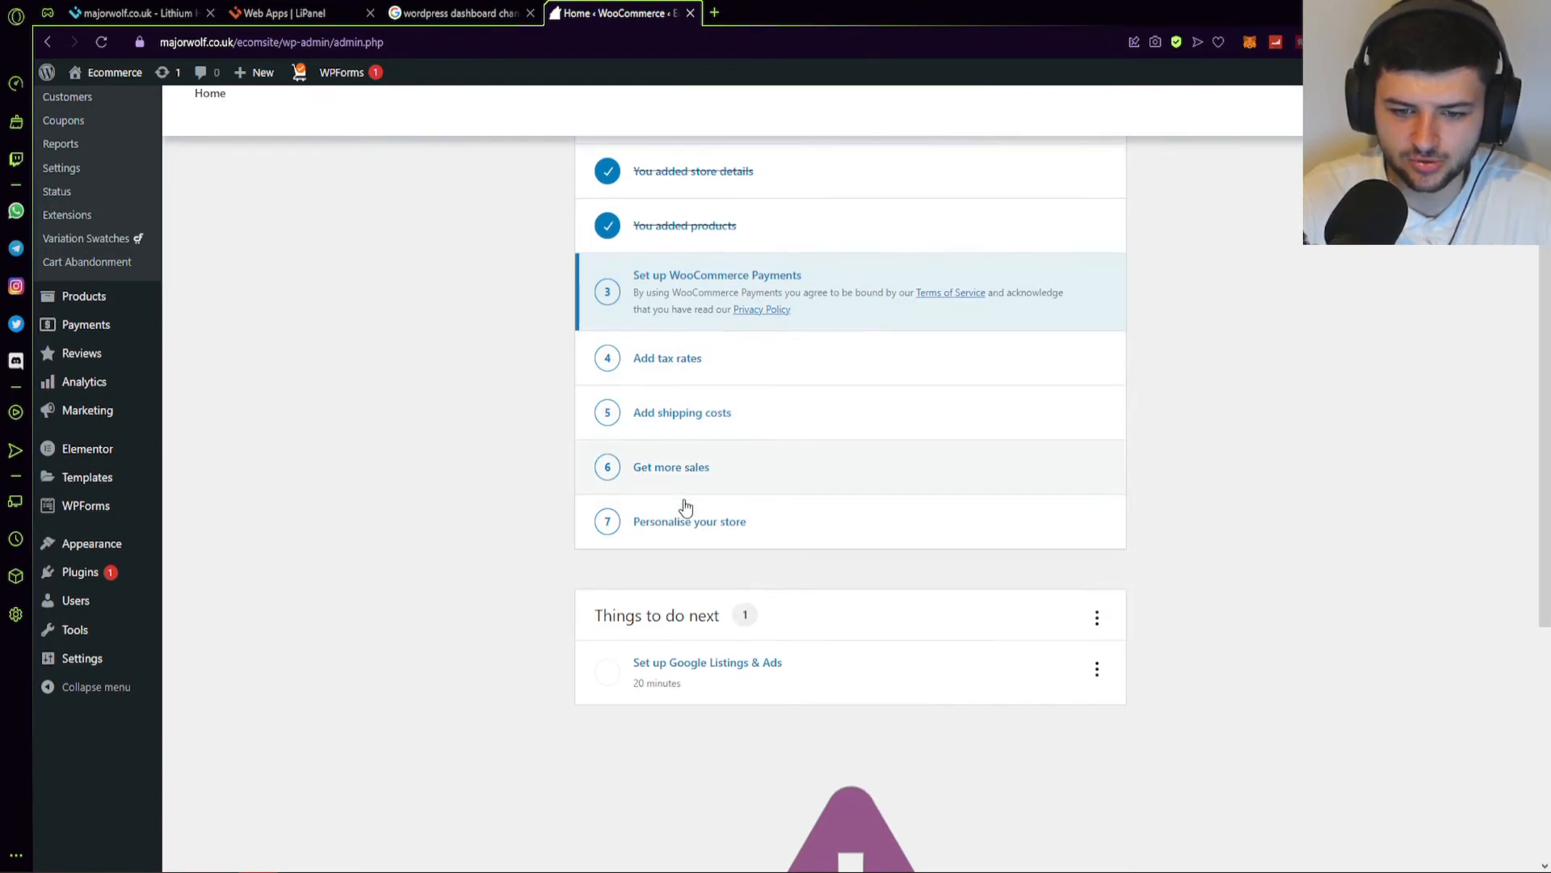
Skip the custom homepage in Personalise your store, then open MailPoet from the sidebar.
scroll(711, 566, "down", 1)
scroll(698, 576, "down", 5)
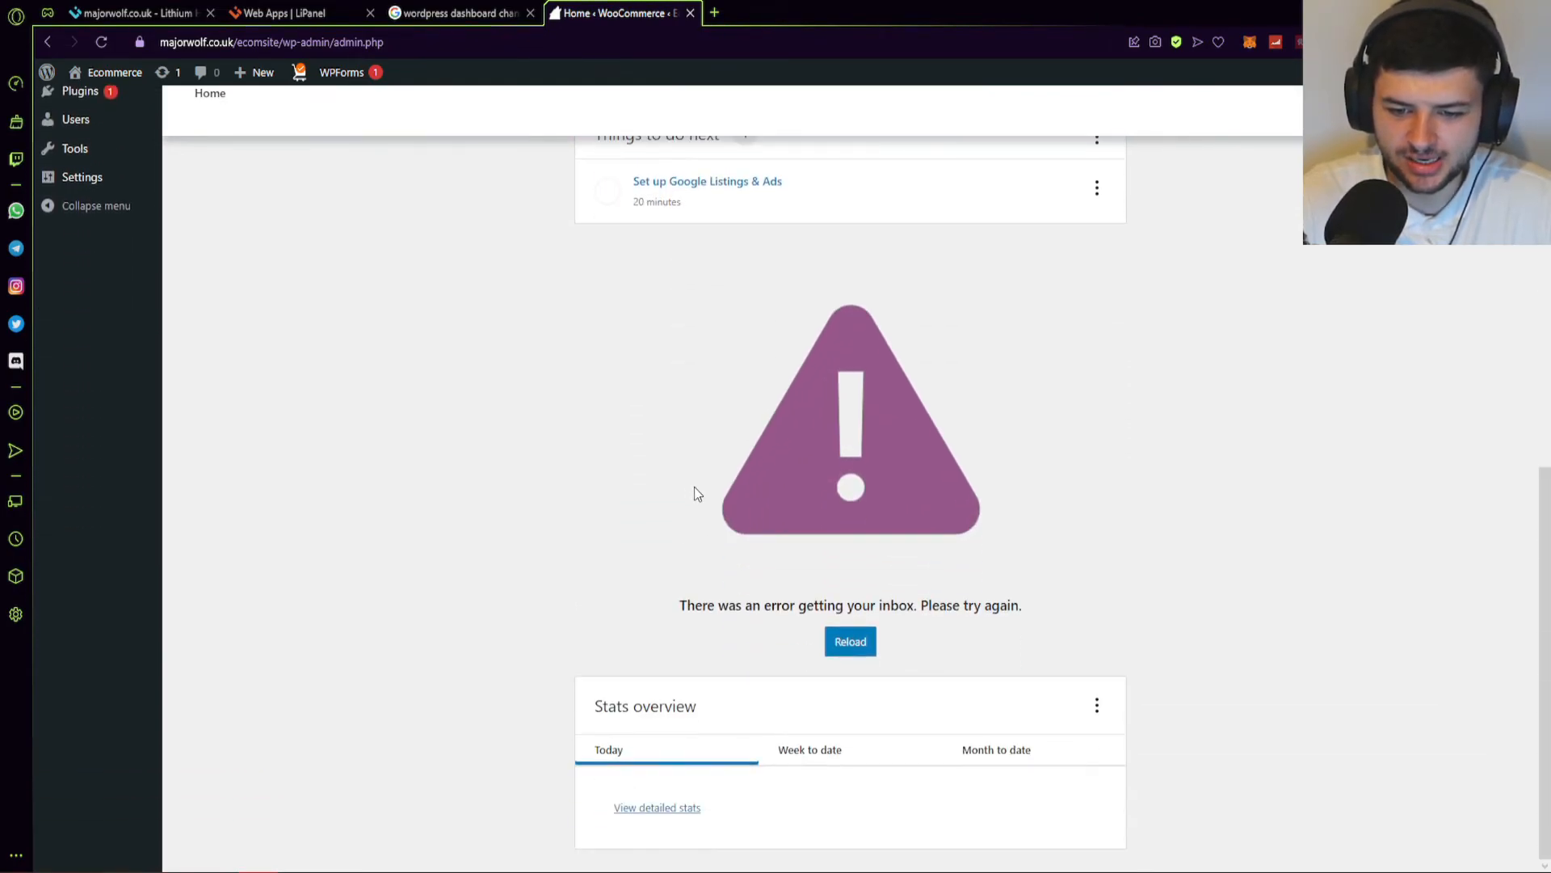
scroll(774, 524, "up", 7)
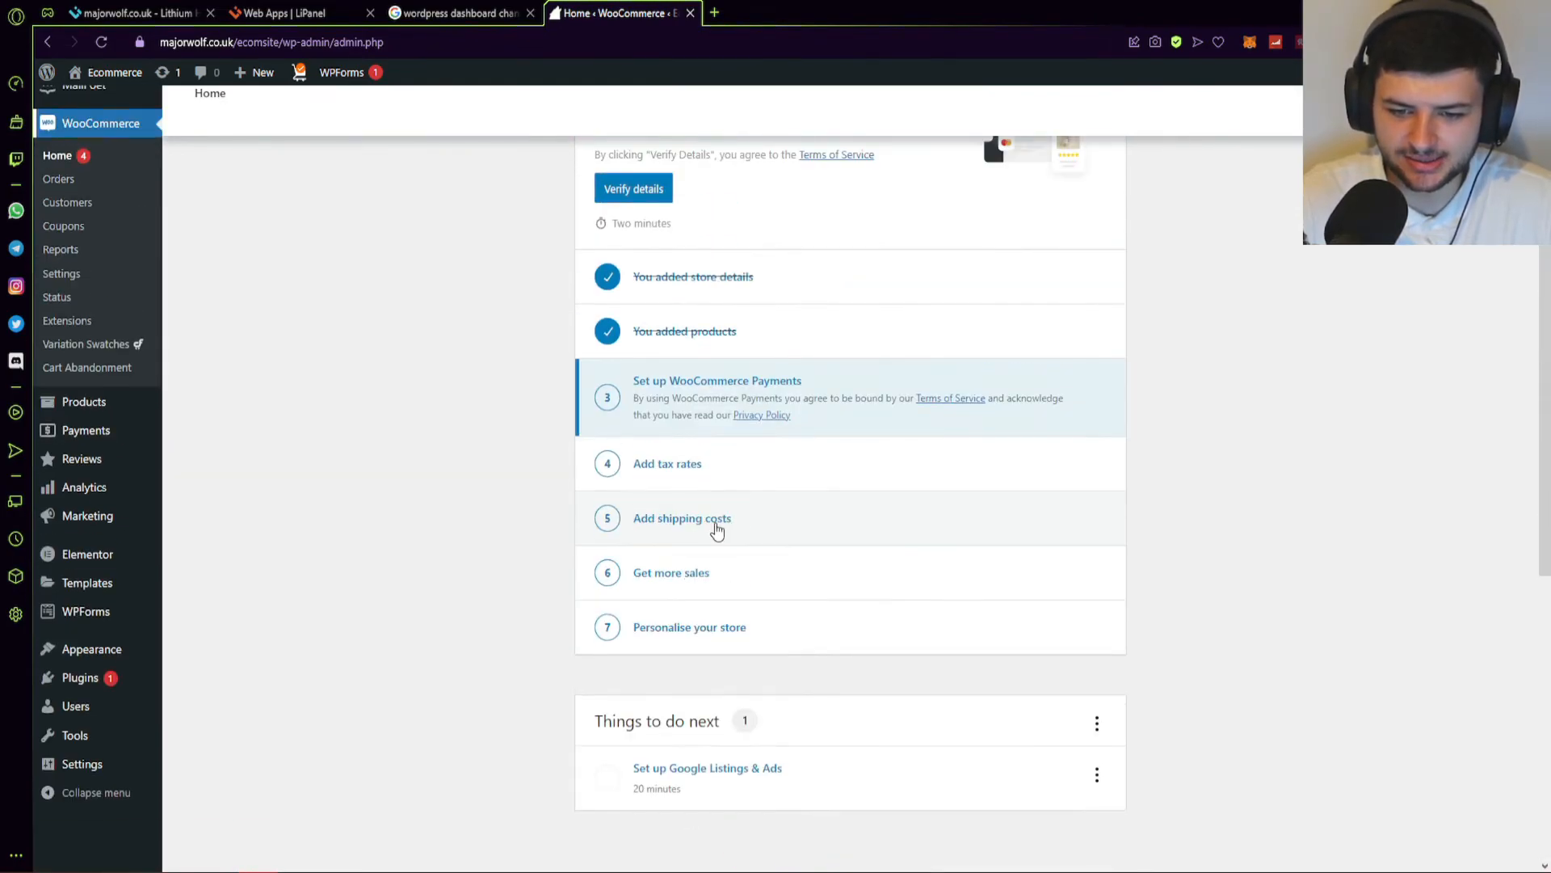
left_click(696, 627)
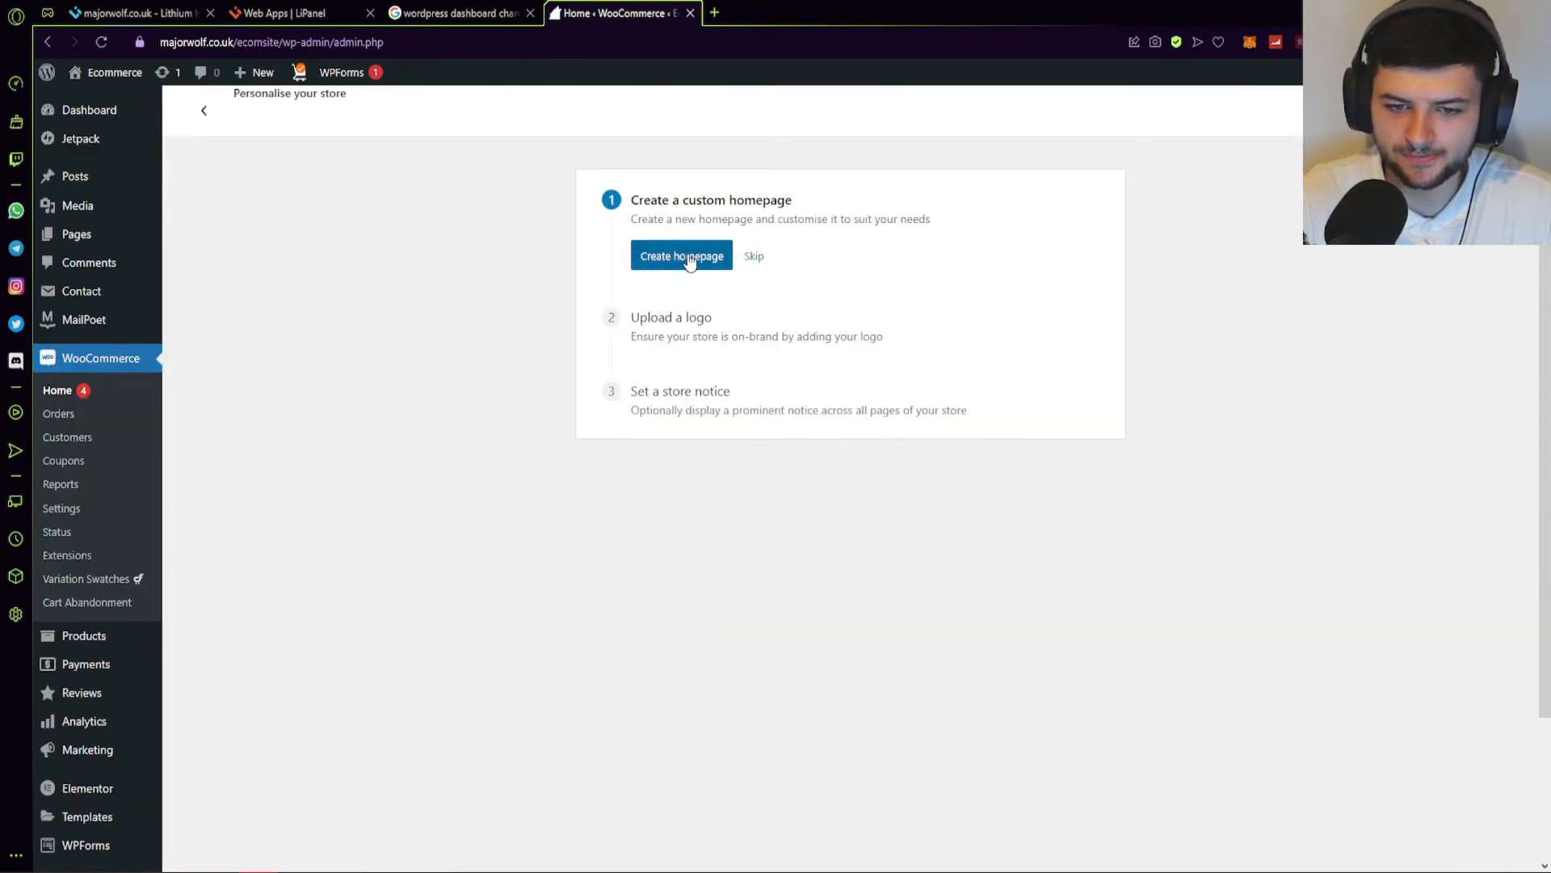
left_click(758, 257)
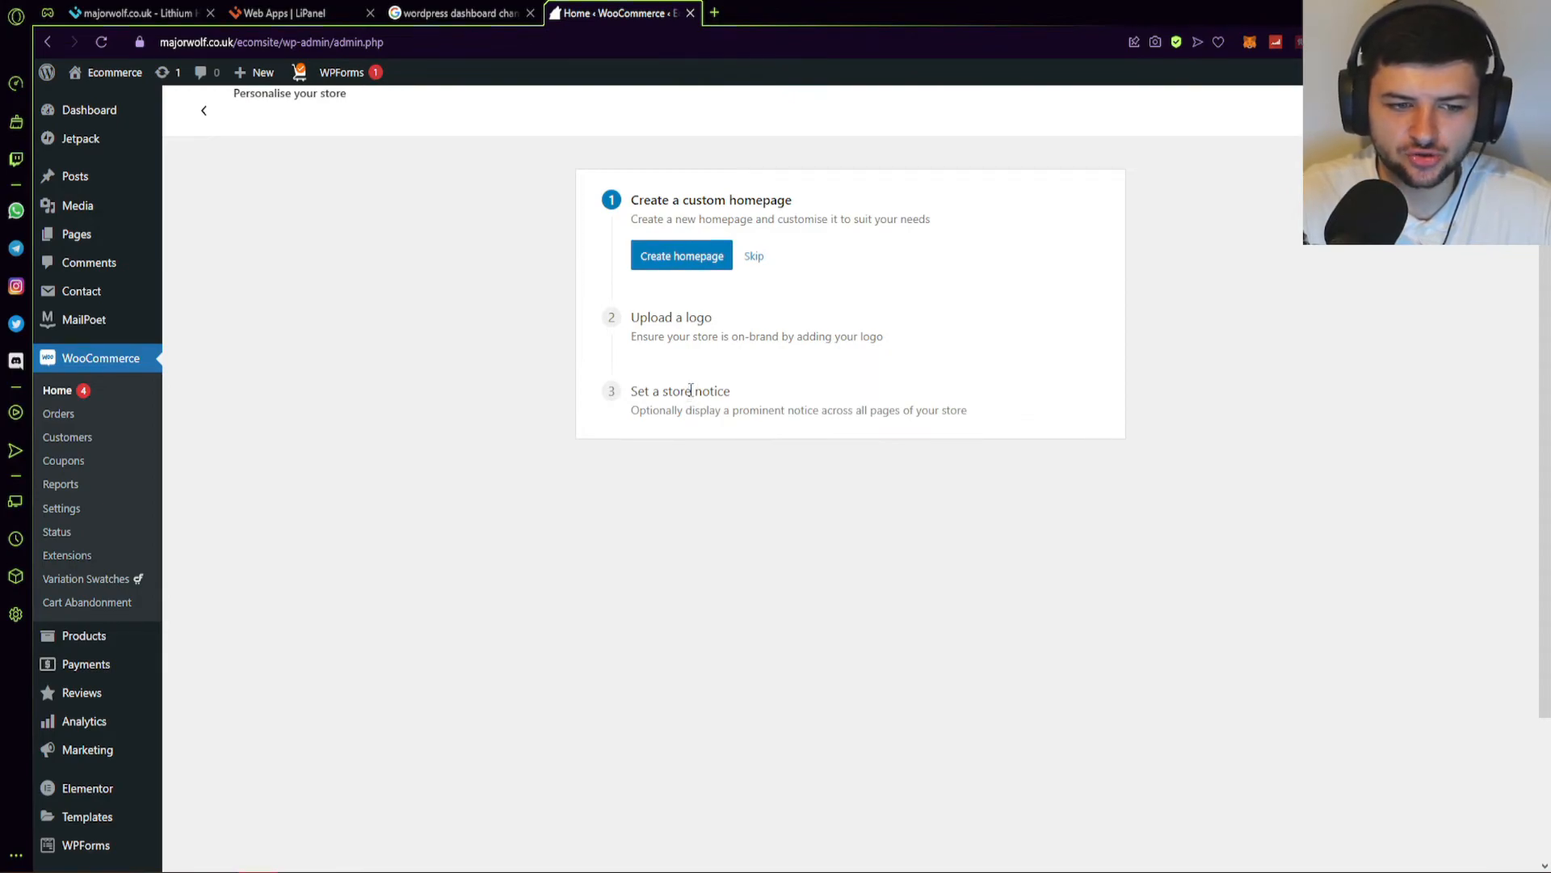
left_click(104, 327)
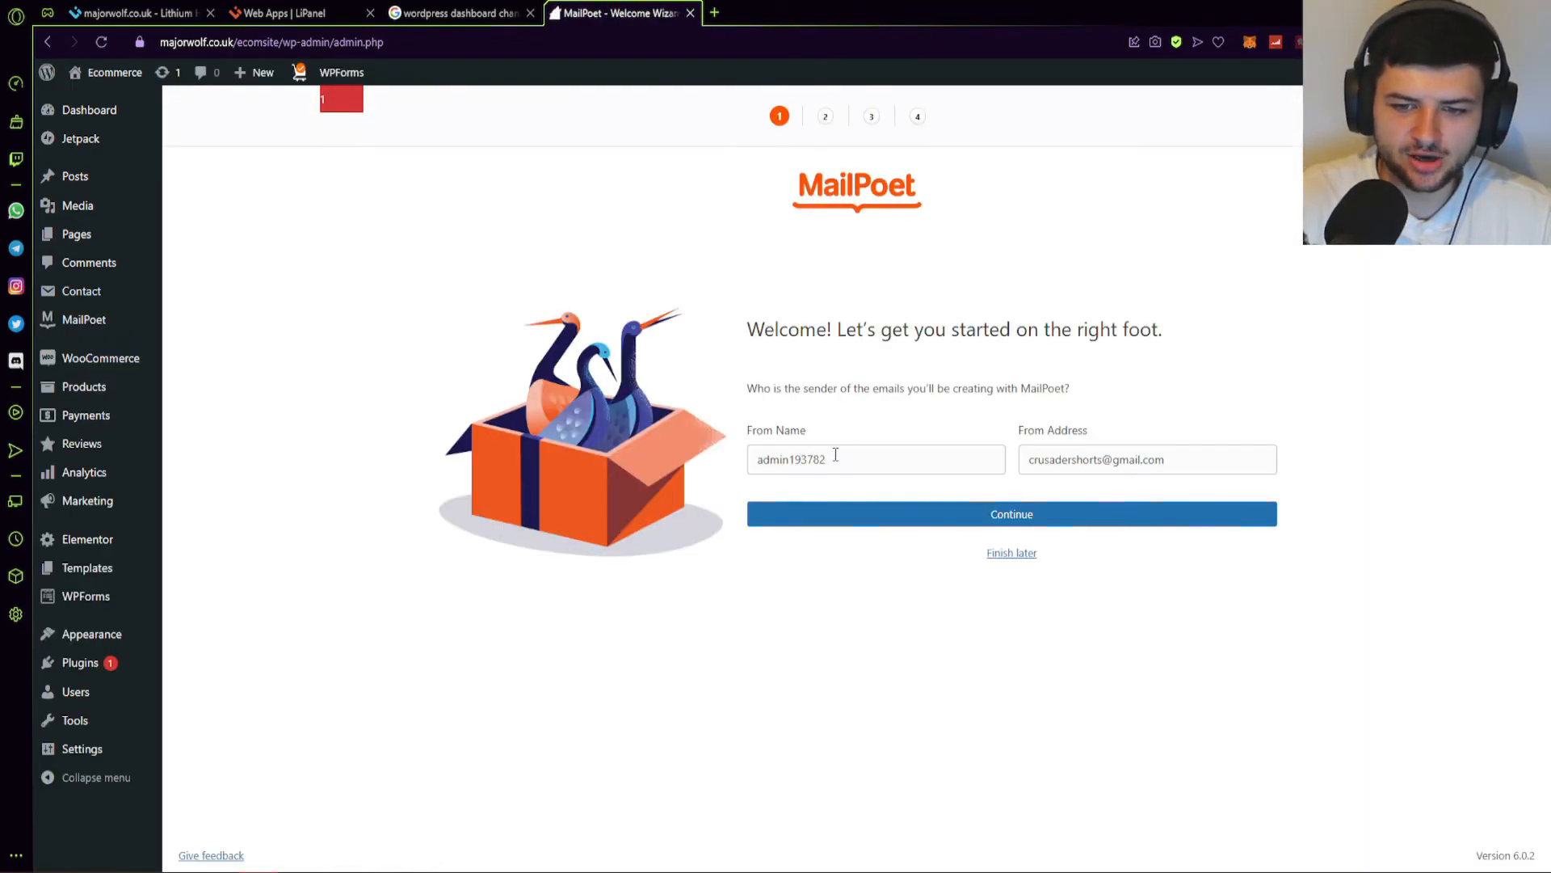
Accept the sender details, decline the offer, and tick WooCommerce customer import and cookie tracking.
left_click(893, 509)
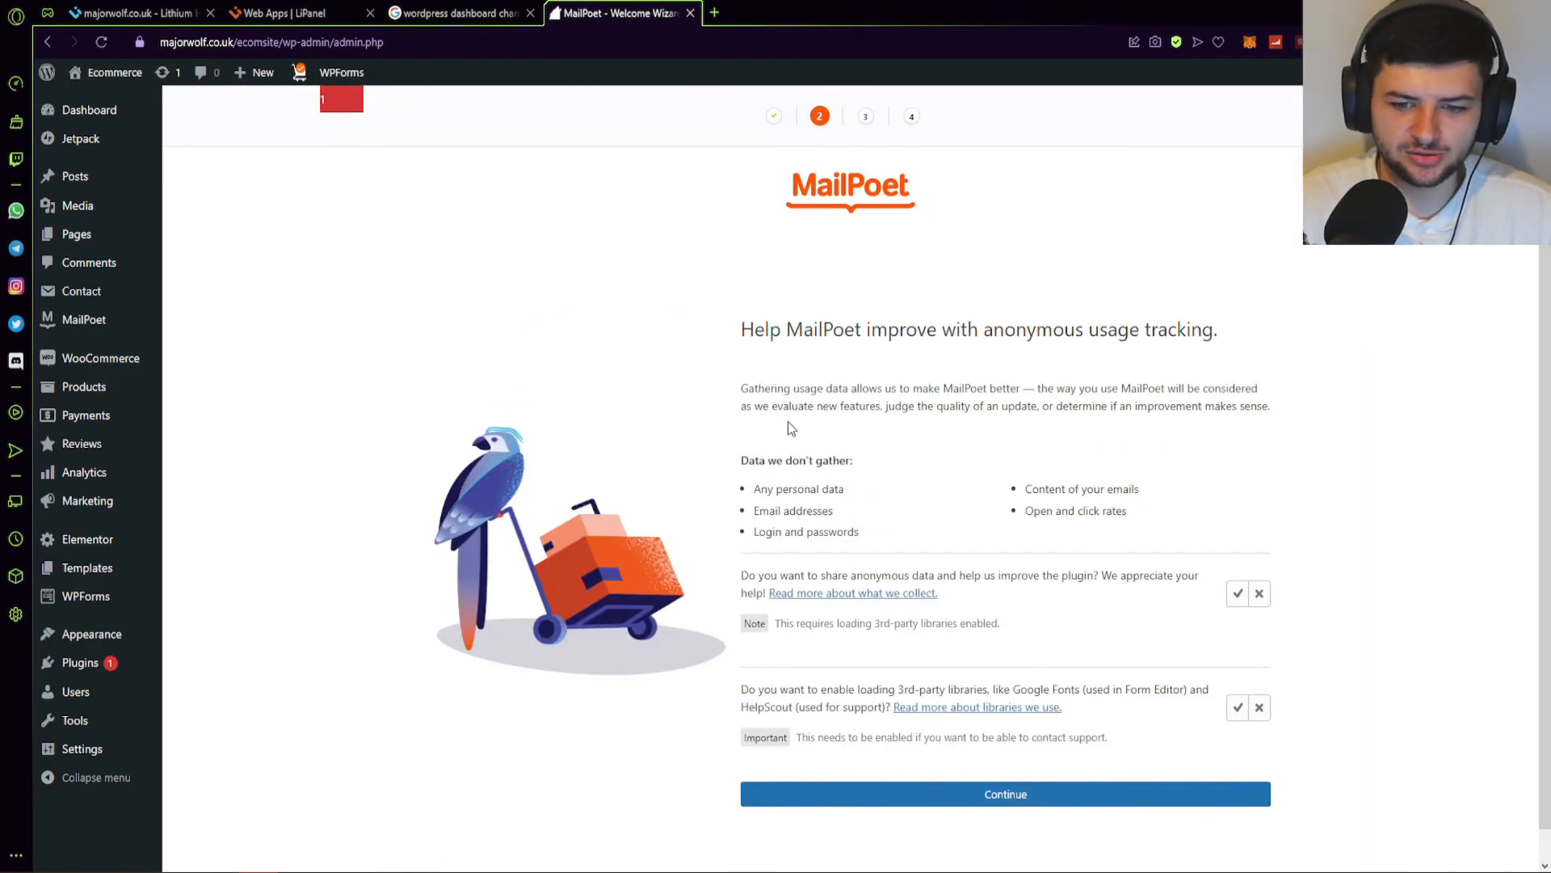
scroll(905, 364, "down", 1)
left_click(1014, 764)
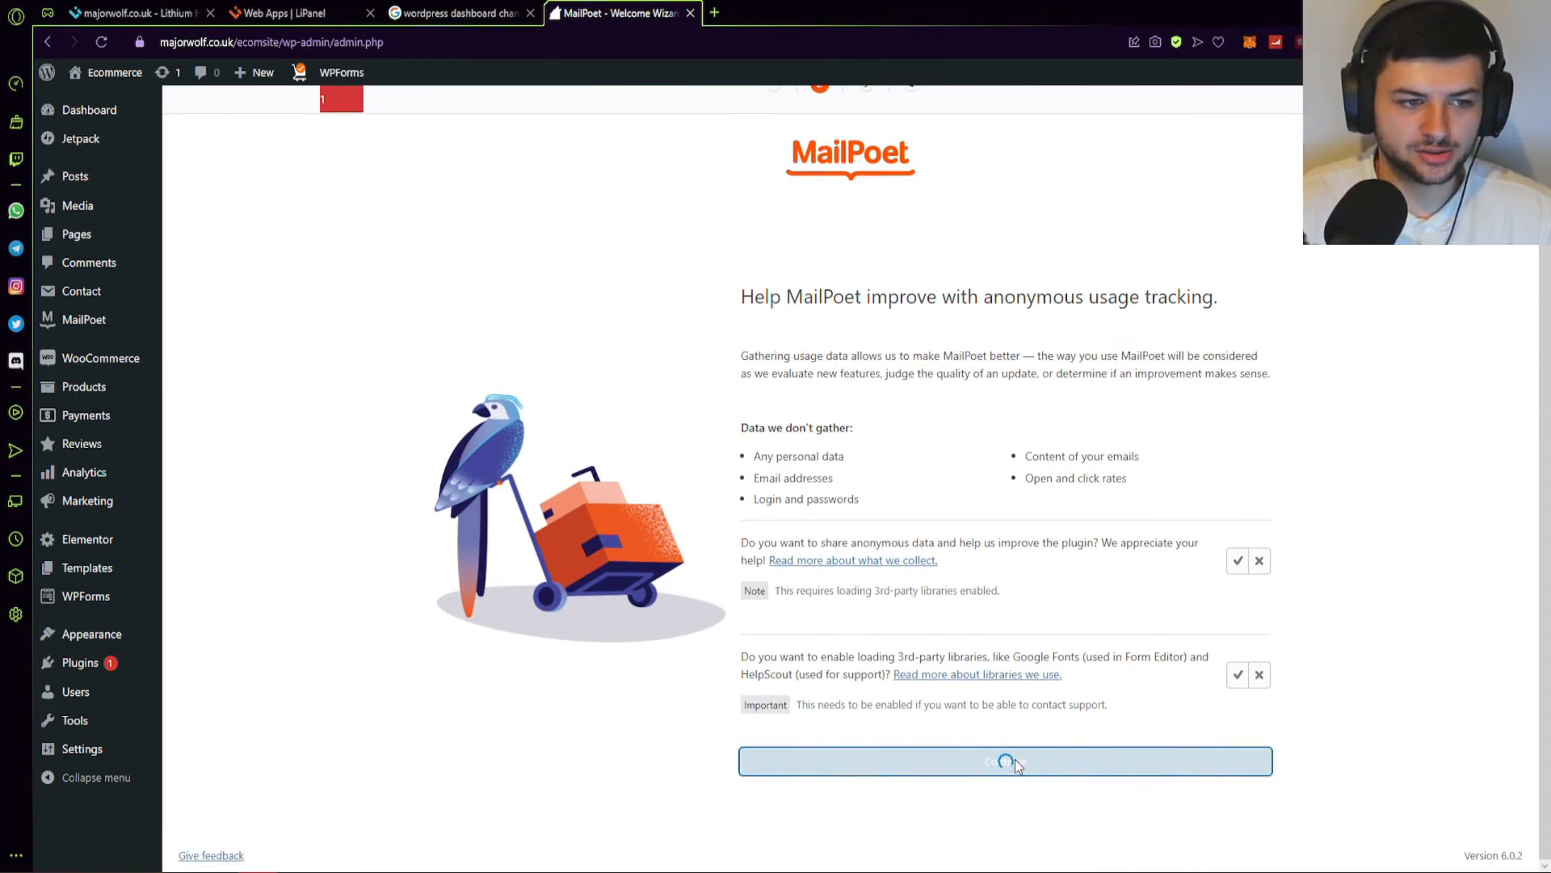
left_click(1001, 652)
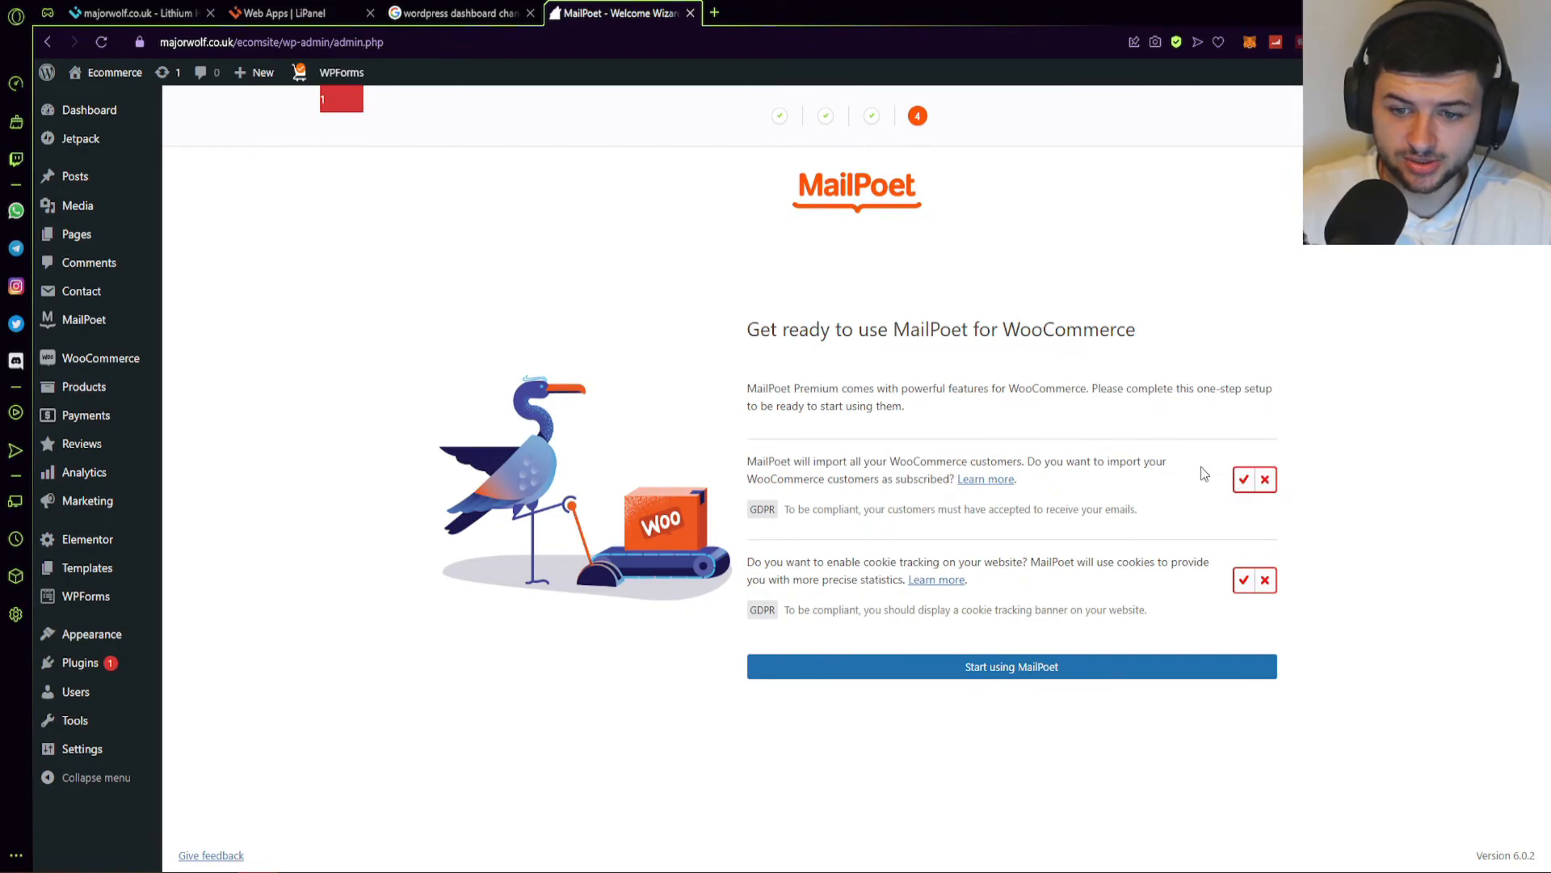
left_click(1244, 479)
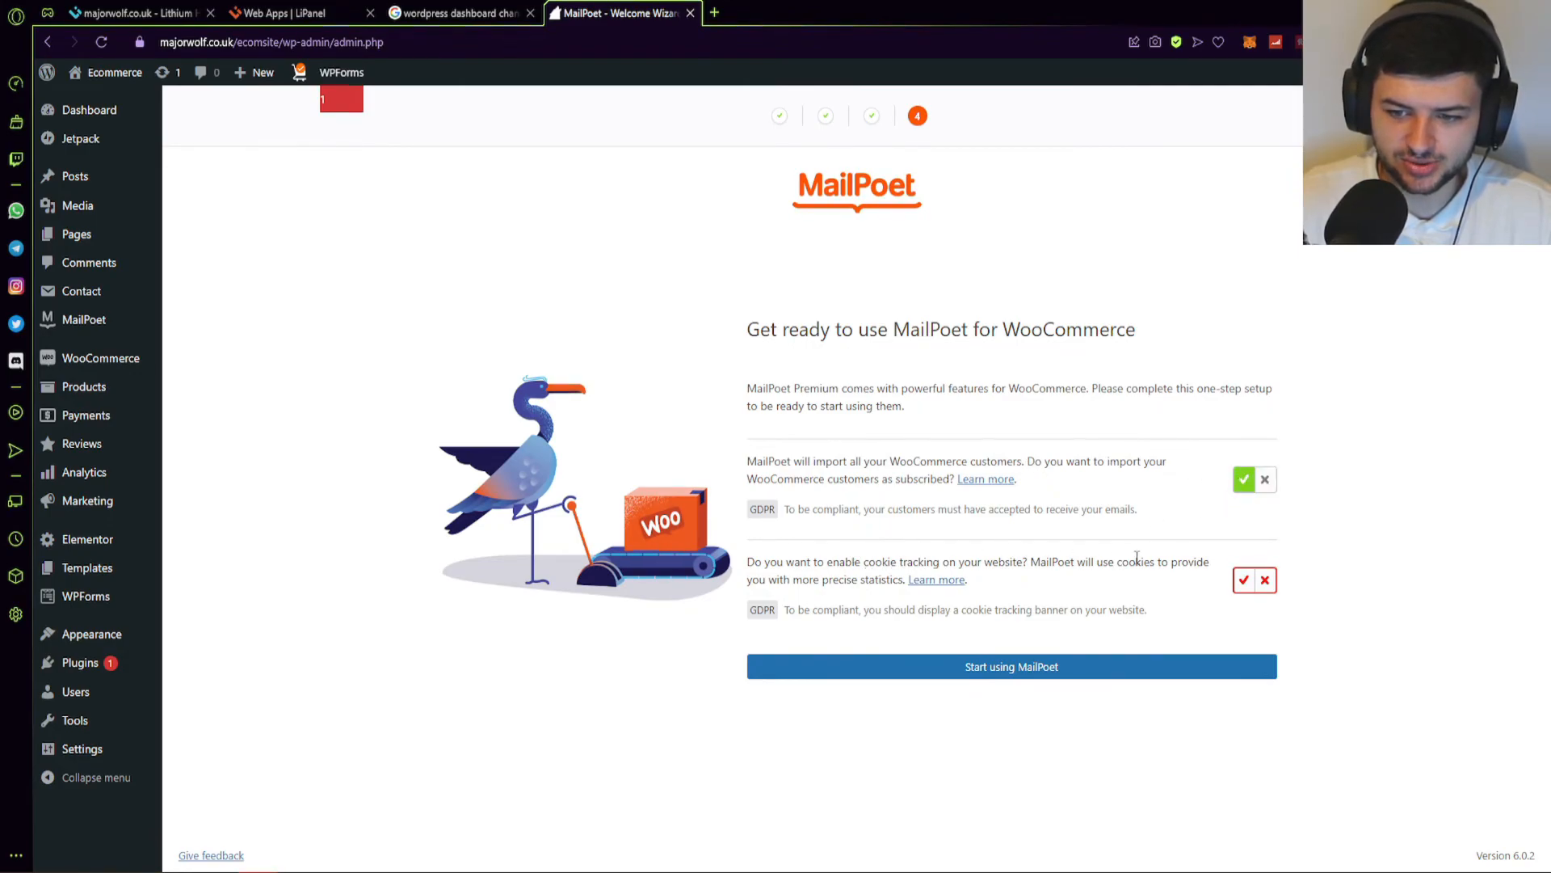
left_click(1243, 579)
left_click(1097, 666)
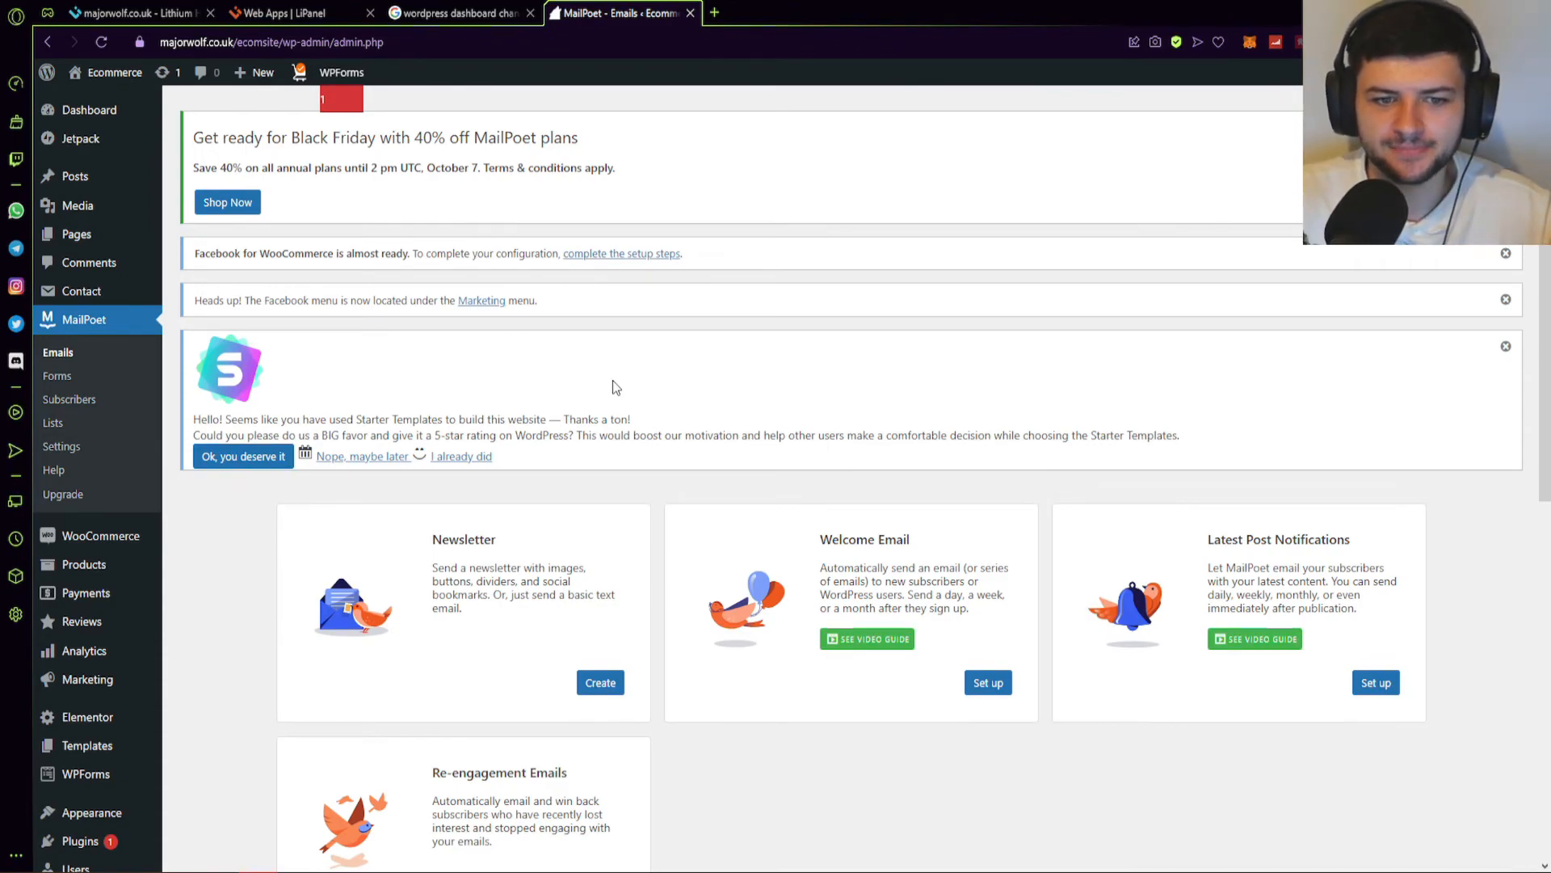
Scroll the Emails page and read the Abandoned Shopping Cart automatic email card.
scroll(593, 485, "down", 2)
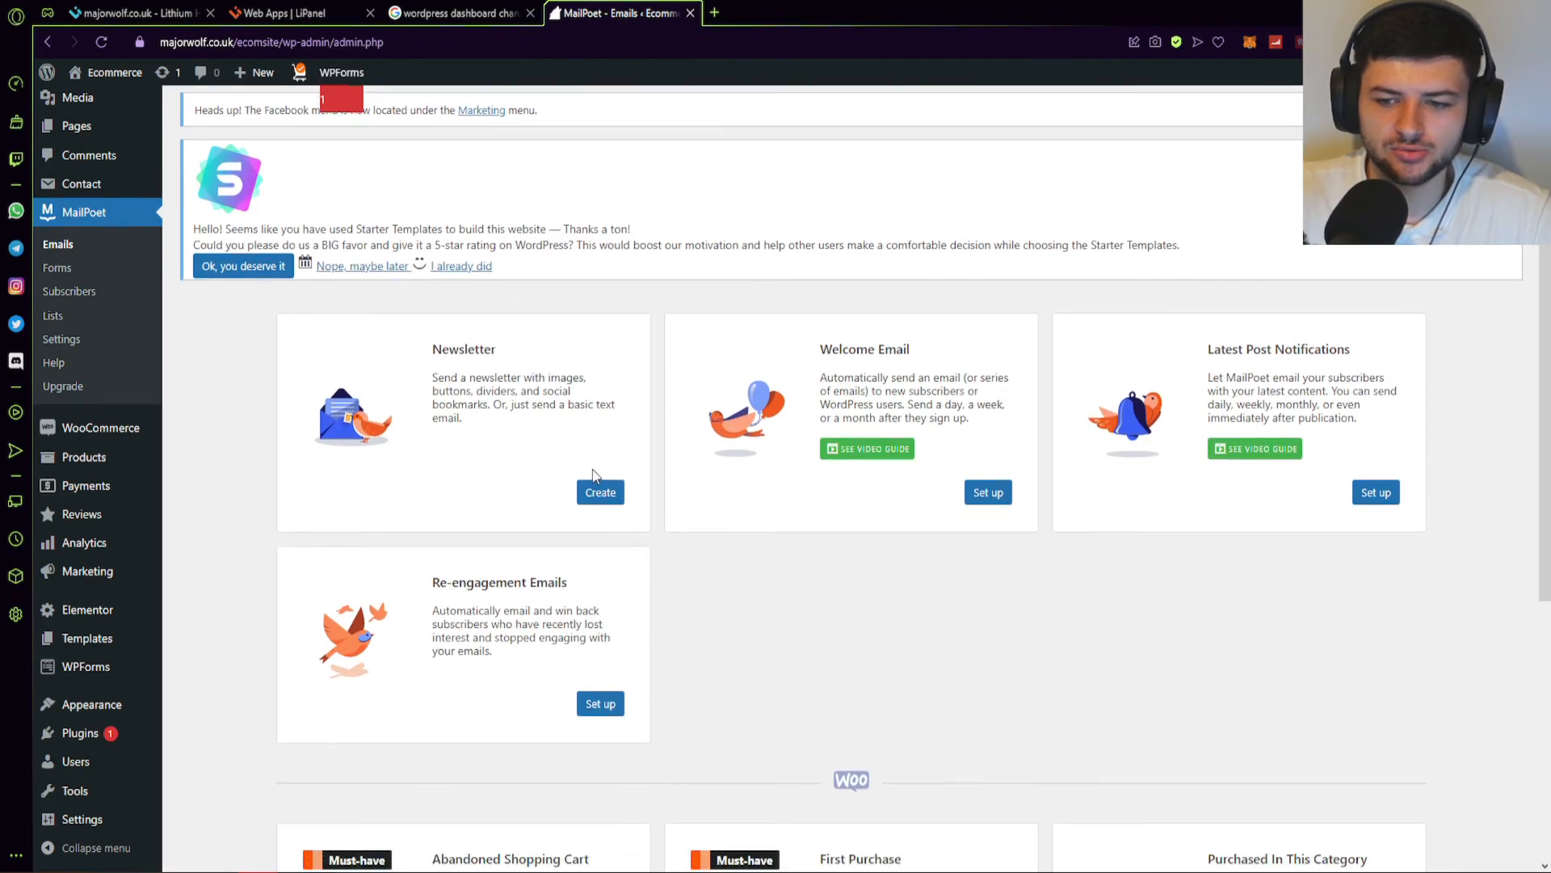
scroll(593, 469, "down", 2)
scroll(599, 450, "up", 2)
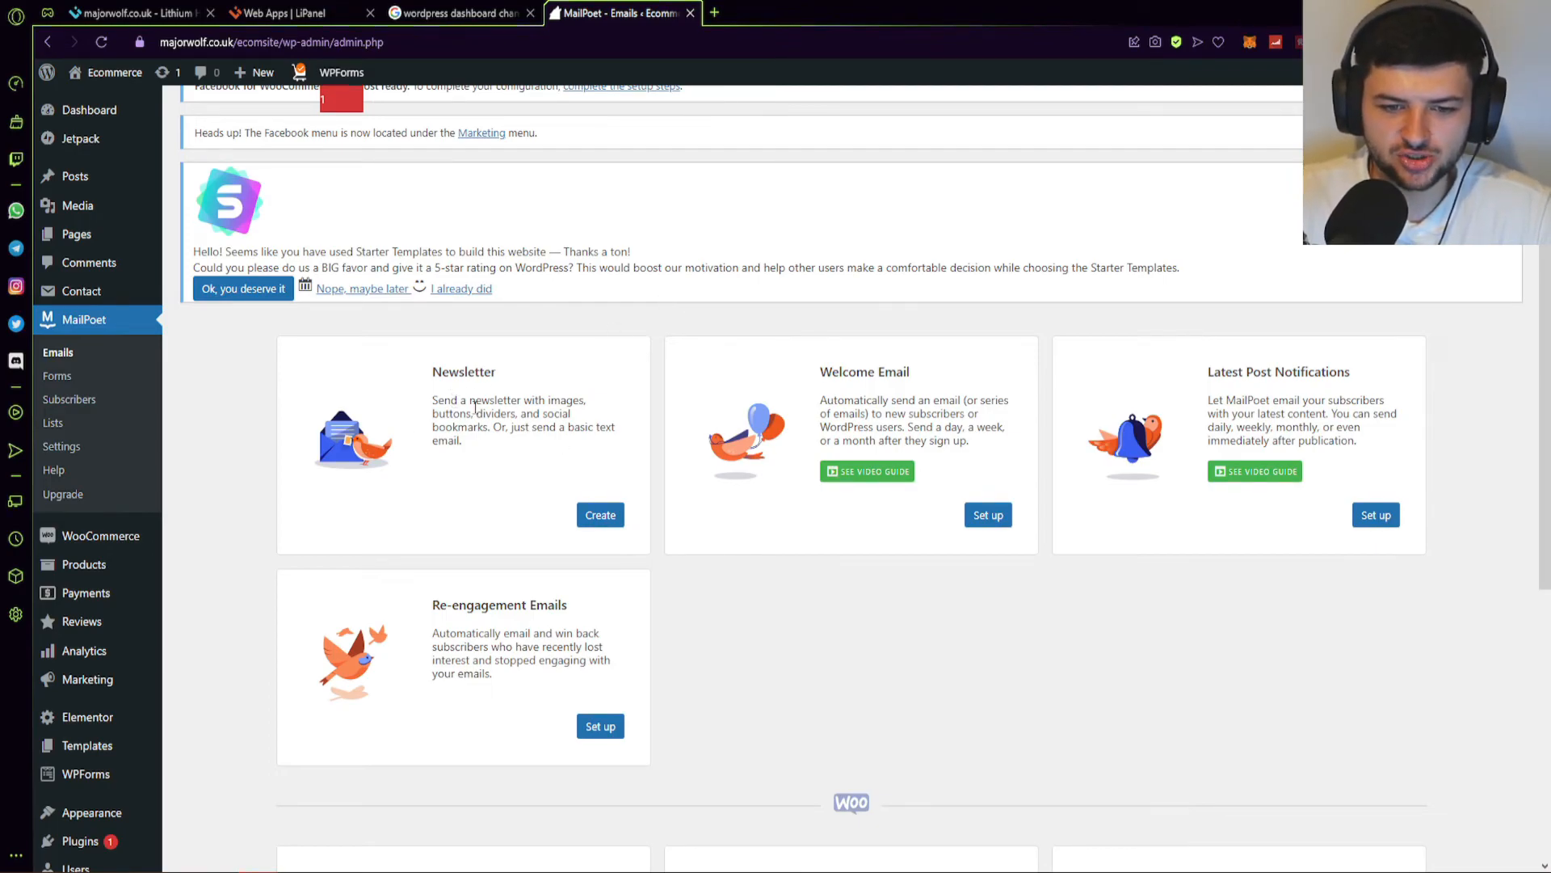
scroll(713, 270, "down", 5)
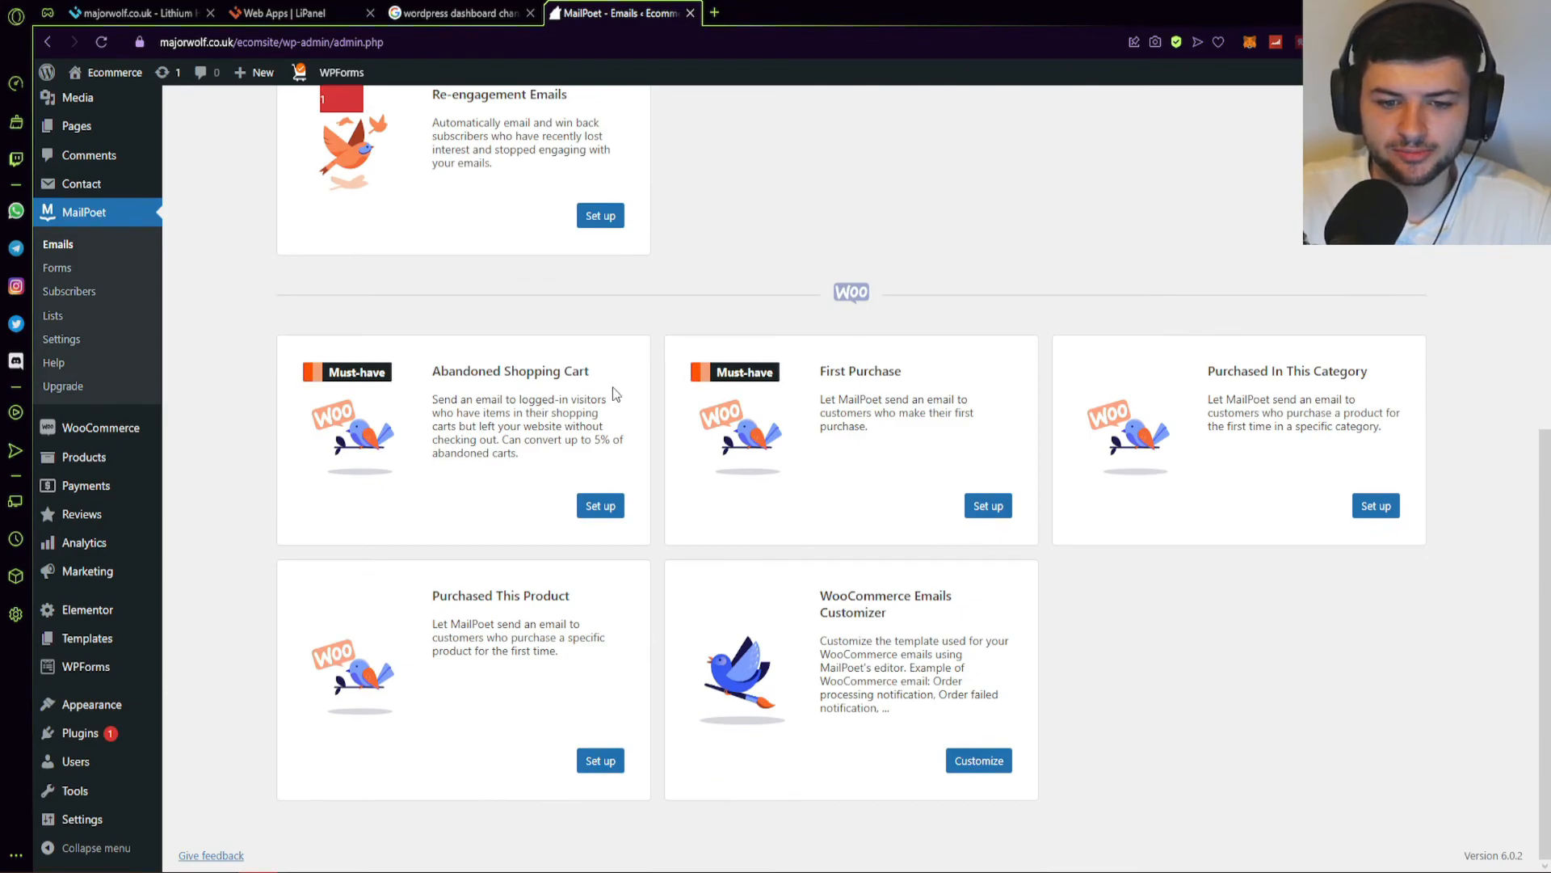
left_click_drag(448, 372, 536, 371)
left_click(518, 372)
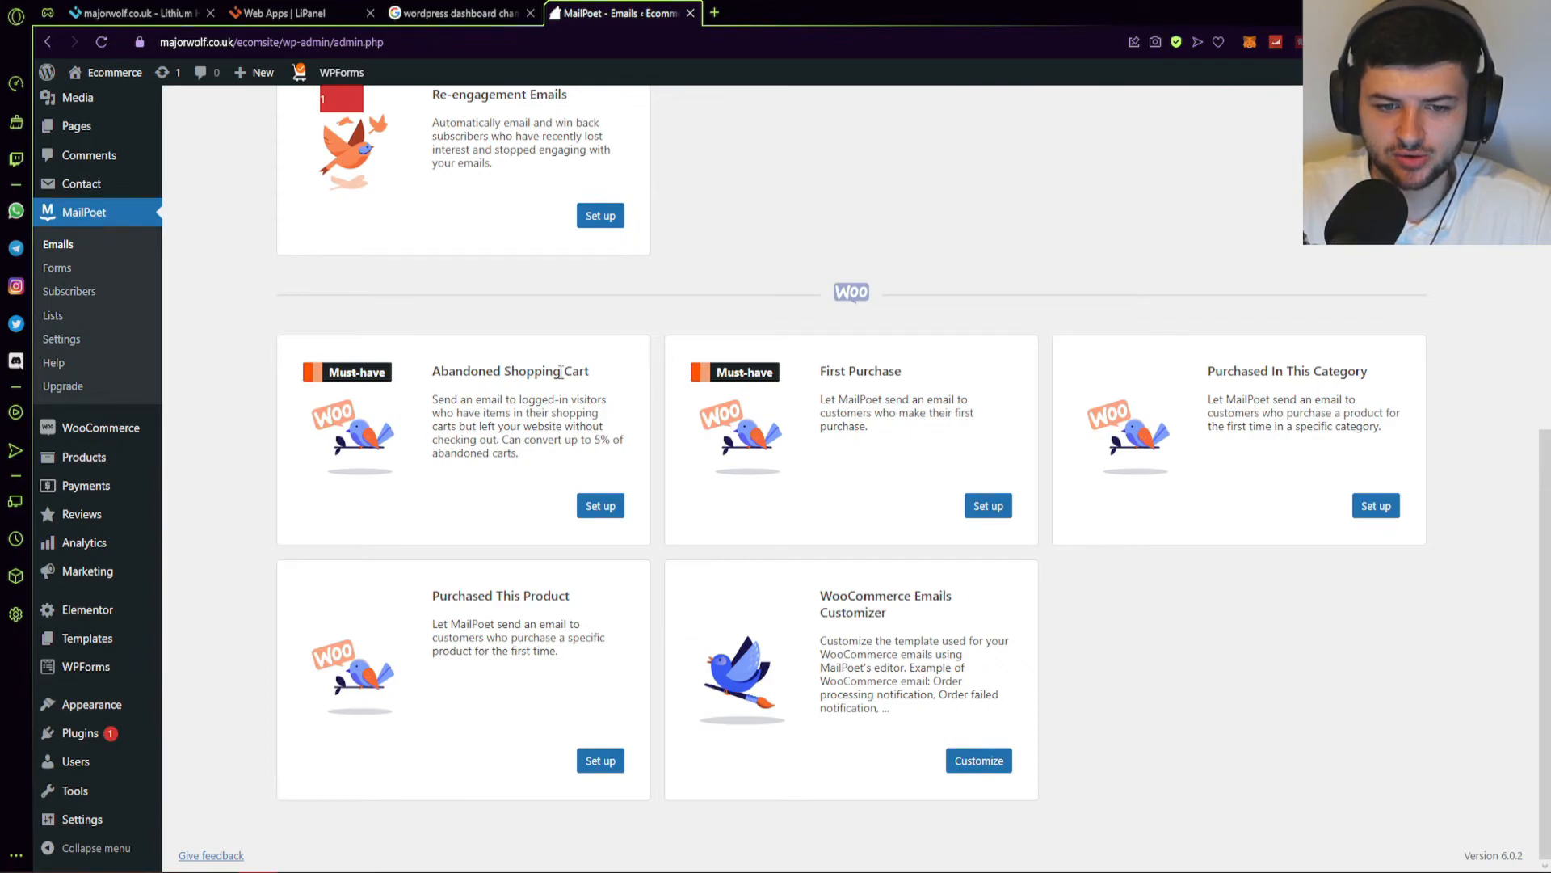
left_click_drag(467, 427, 503, 441)
left_click(451, 428)
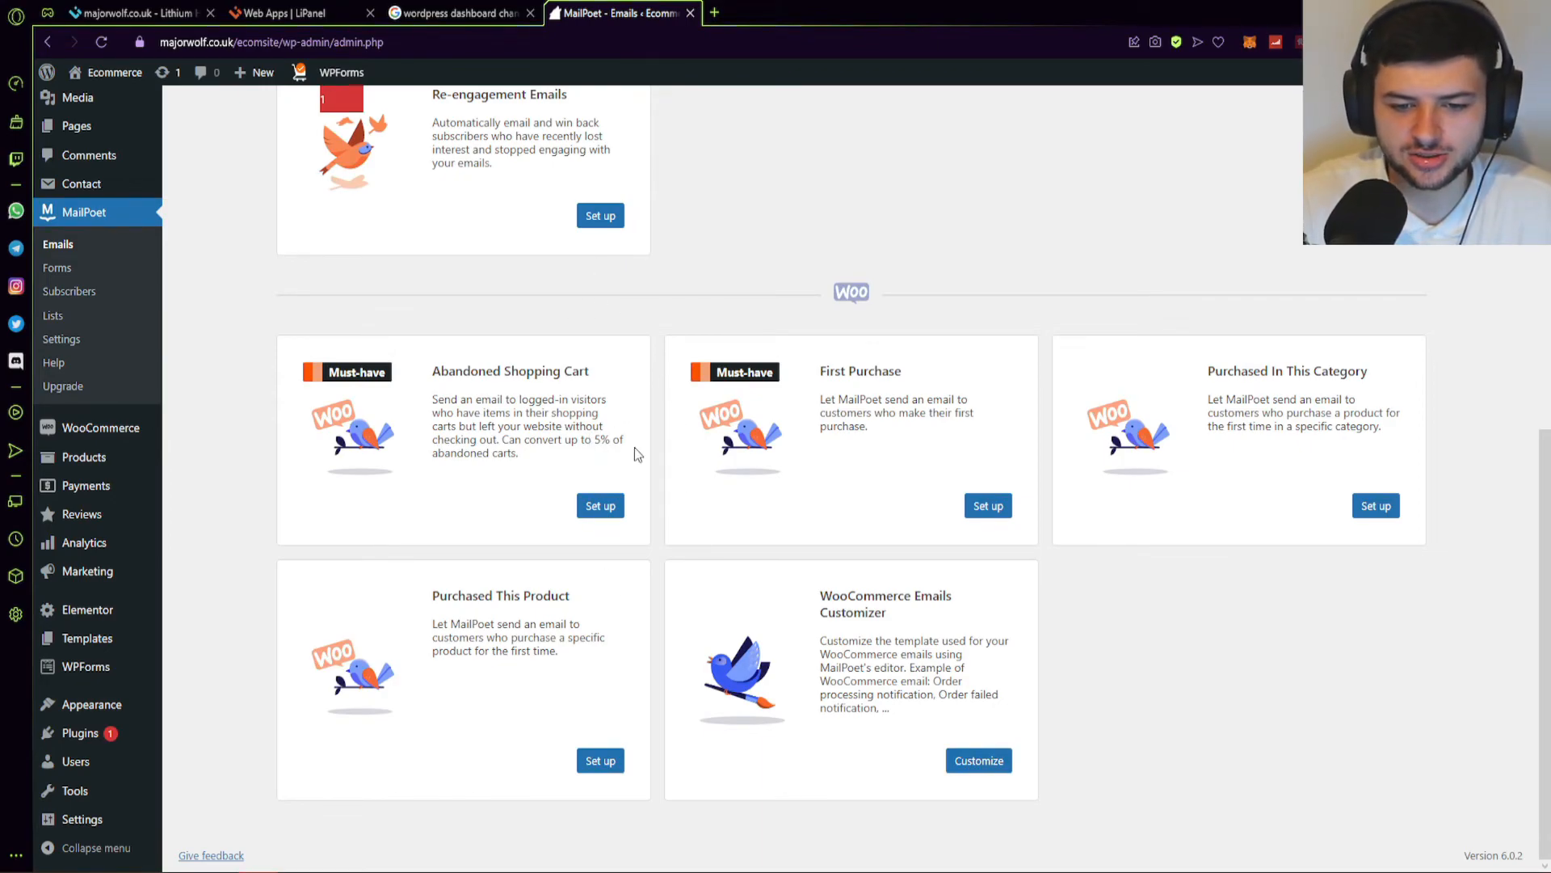
Review the First Purchase, Purchased This Product and WooCommerce Emails Customizer cards.
left_click_drag(870, 401, 935, 440)
left_click(892, 425)
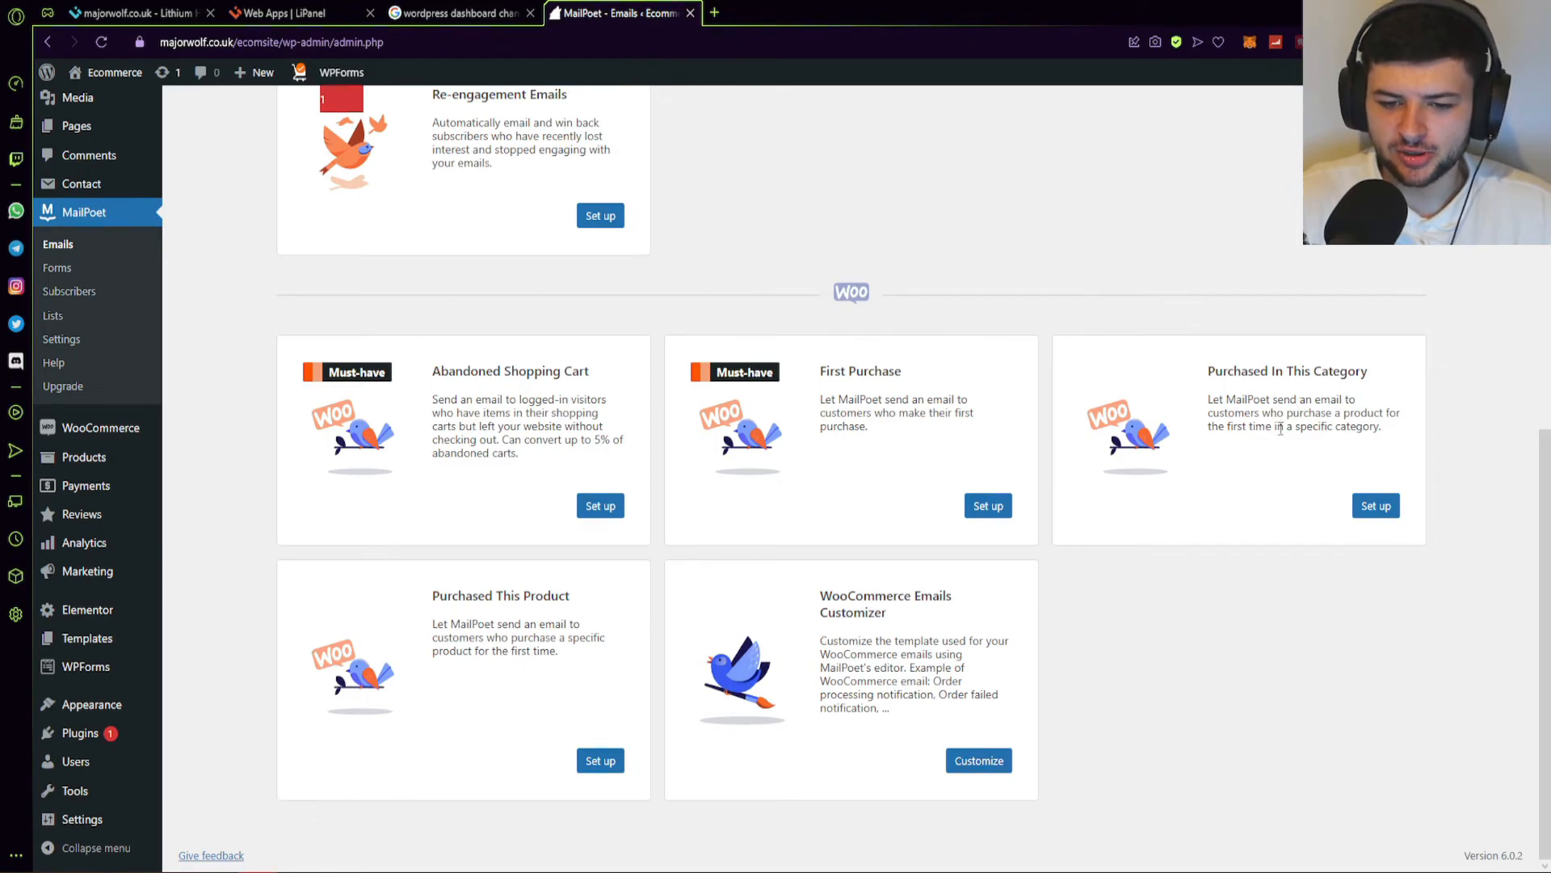
triple_click(480, 598)
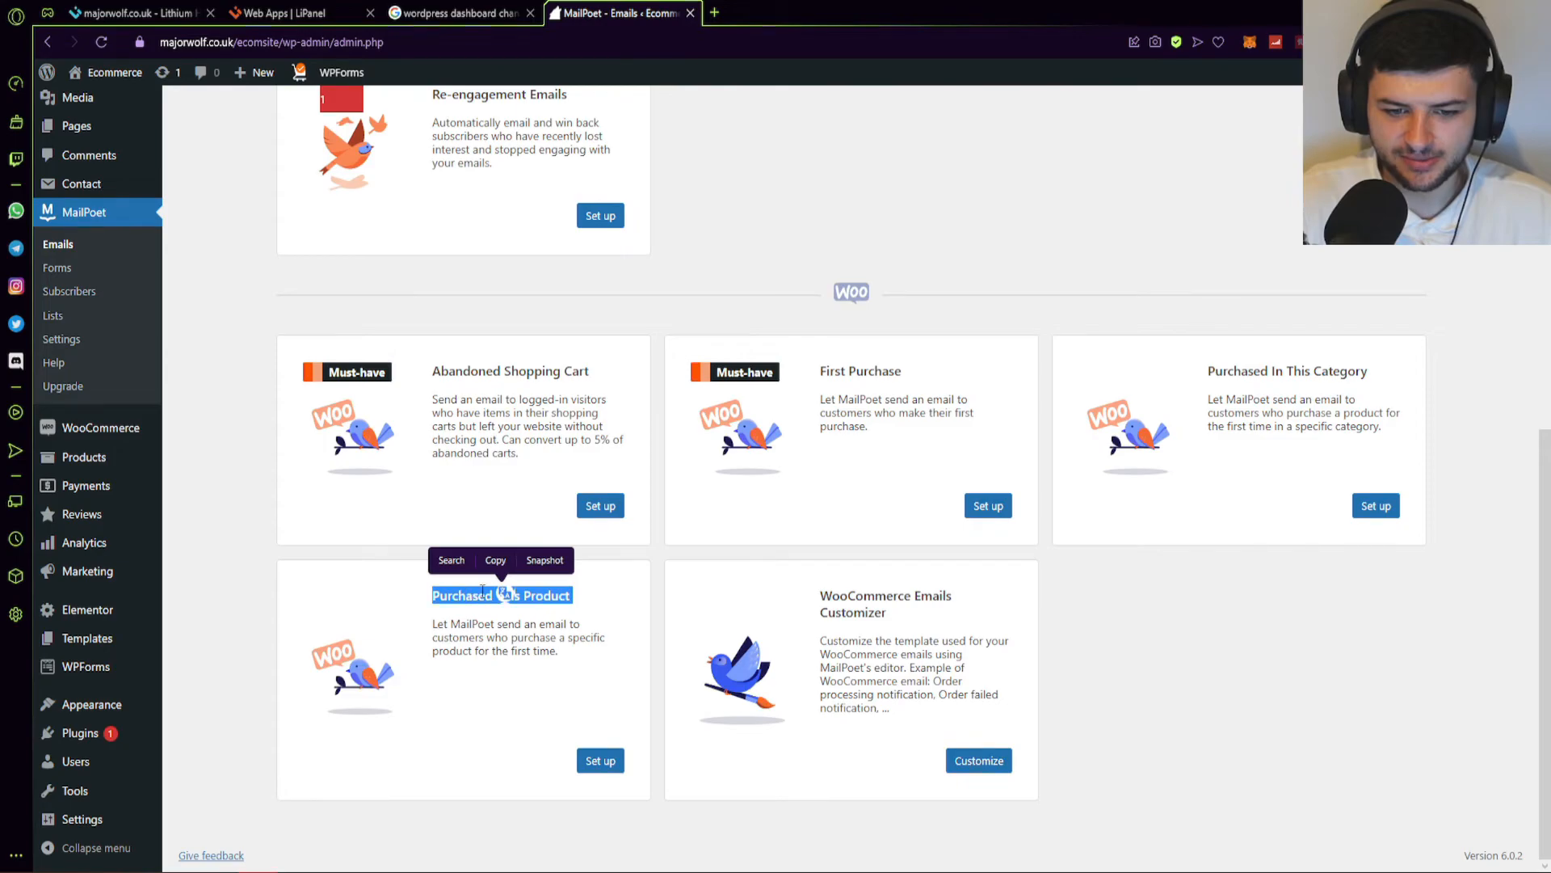
triple_click(843, 598)
left_click(846, 551)
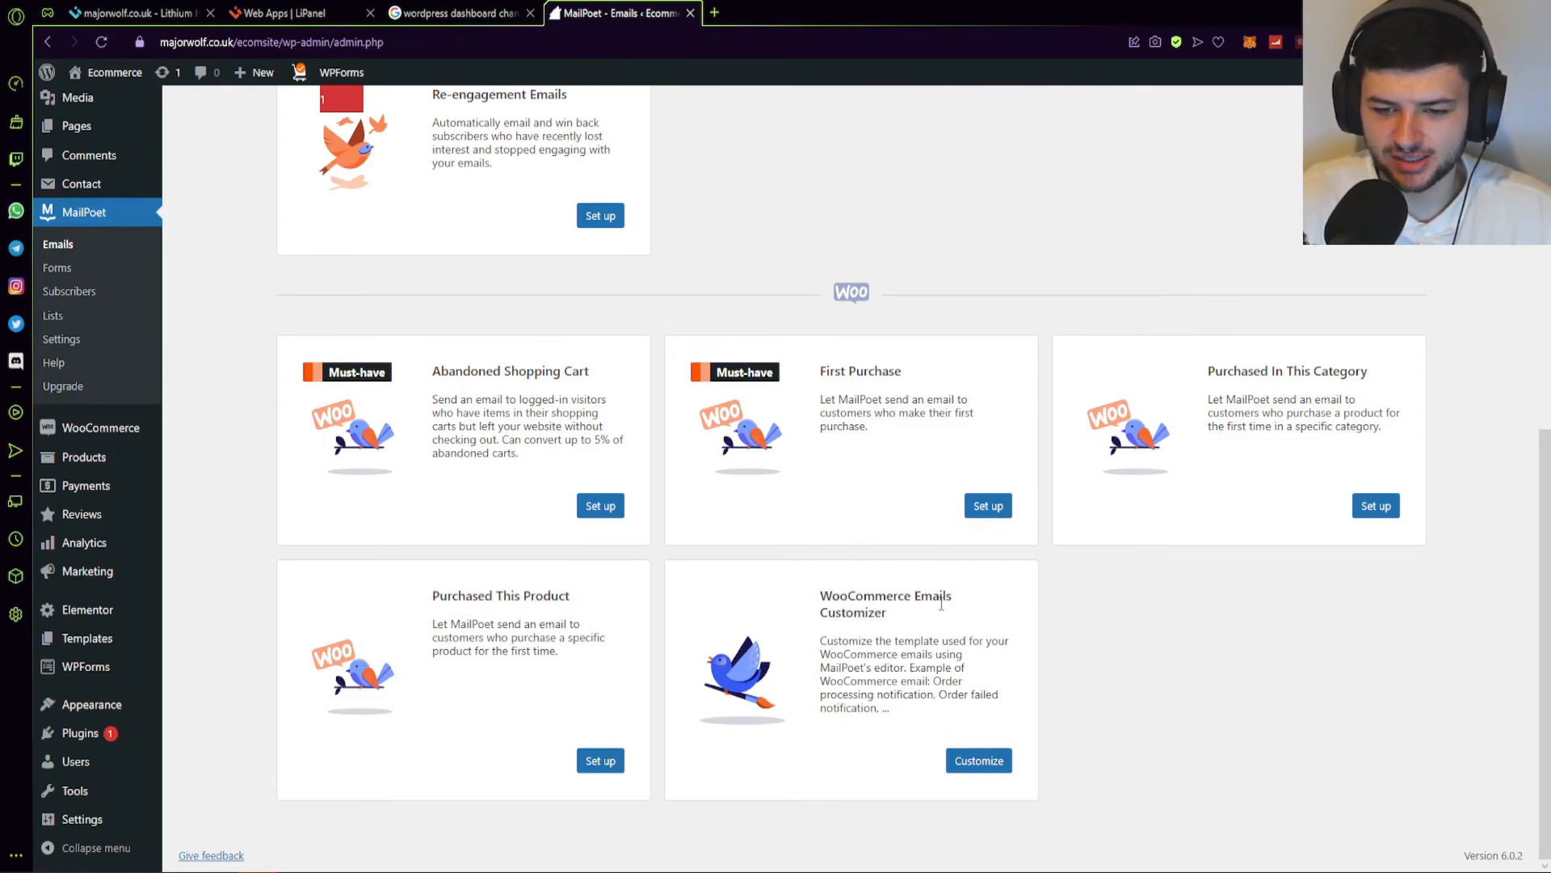
scroll(726, 487, "up", 10)
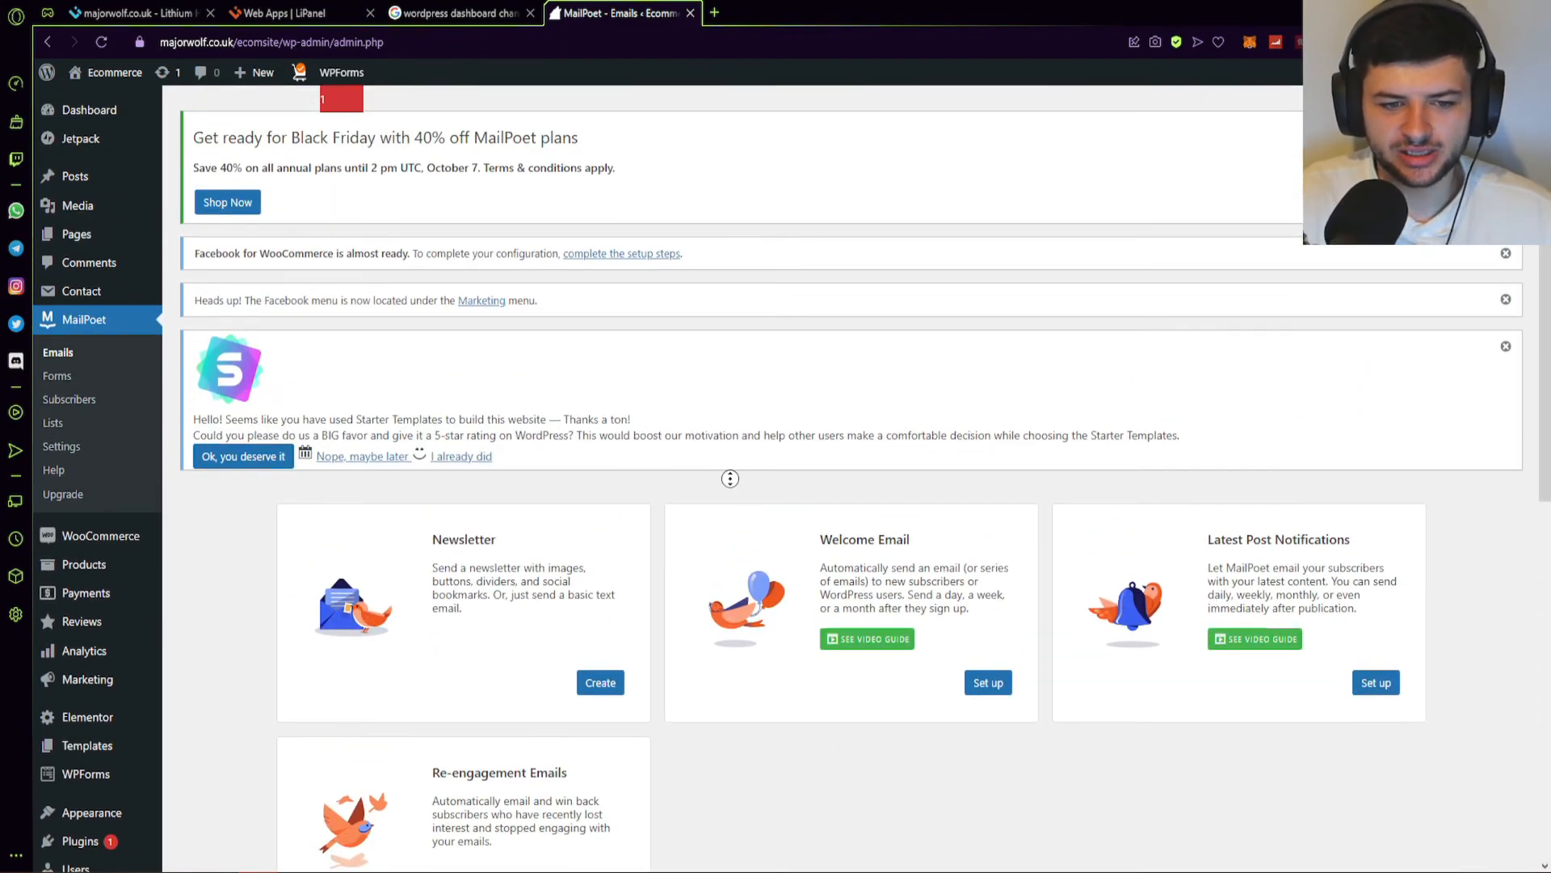
Open Products > All Products to list items such as Spark nigh party dress green, all in stock.
scroll(725, 487, "down", 8)
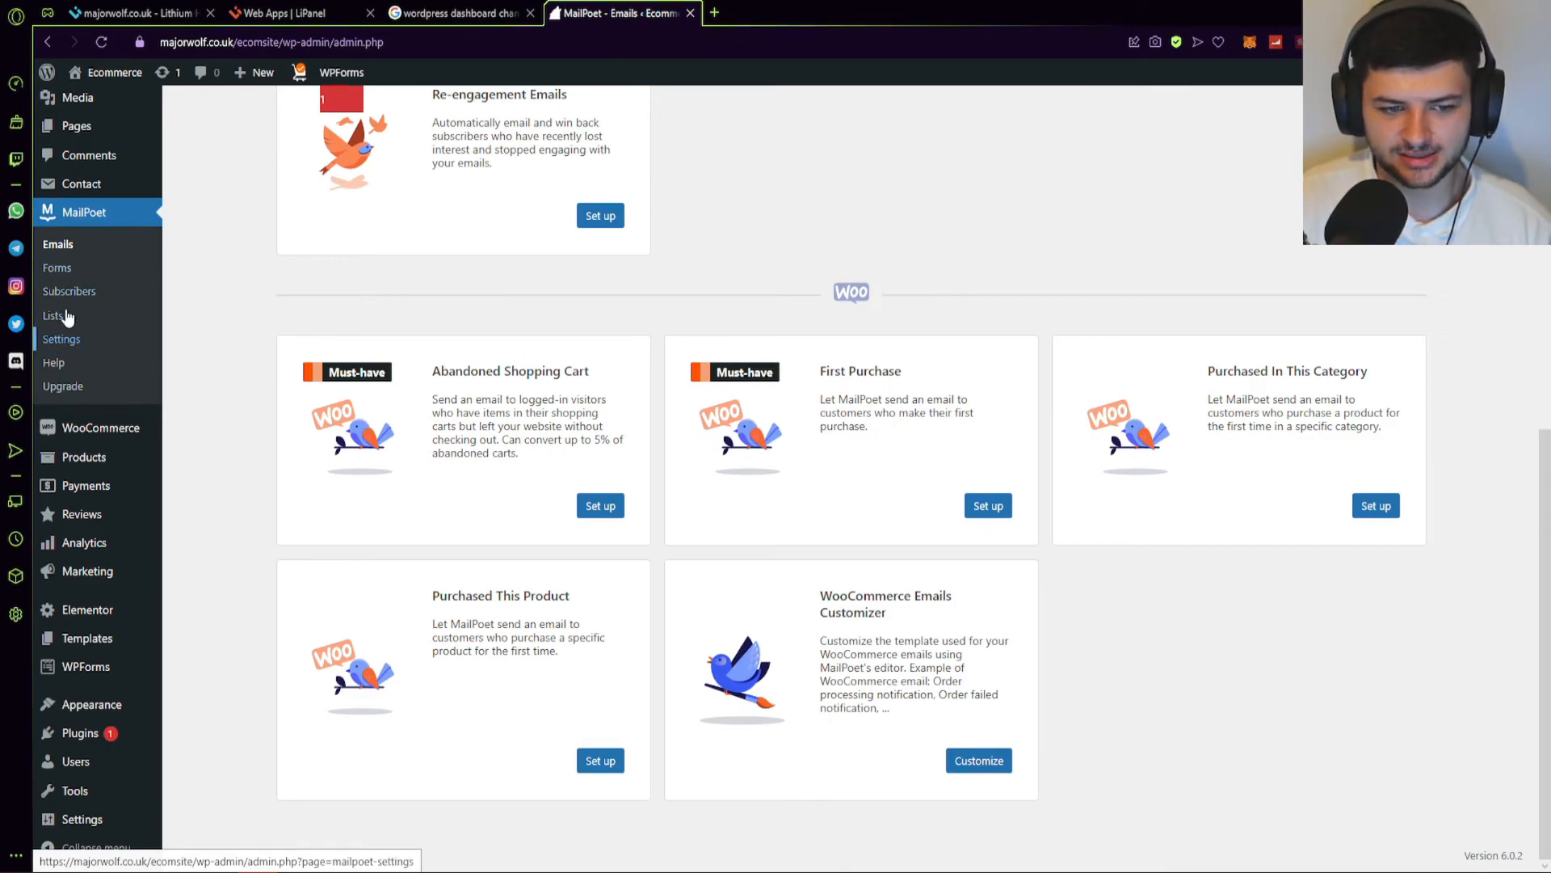
mouse_move(117, 428)
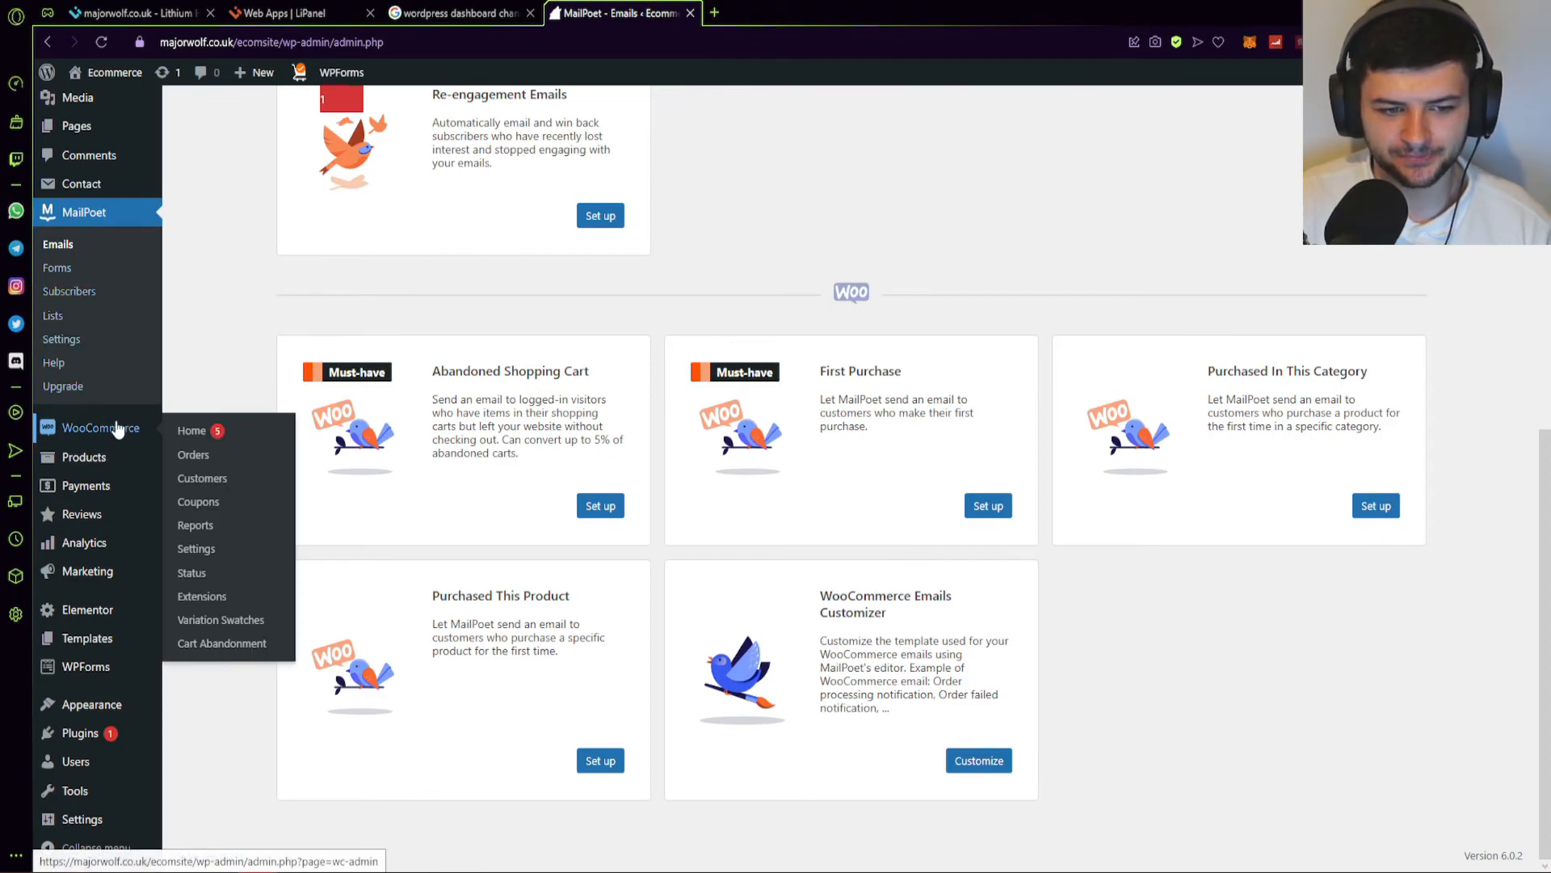
left_click(92, 460)
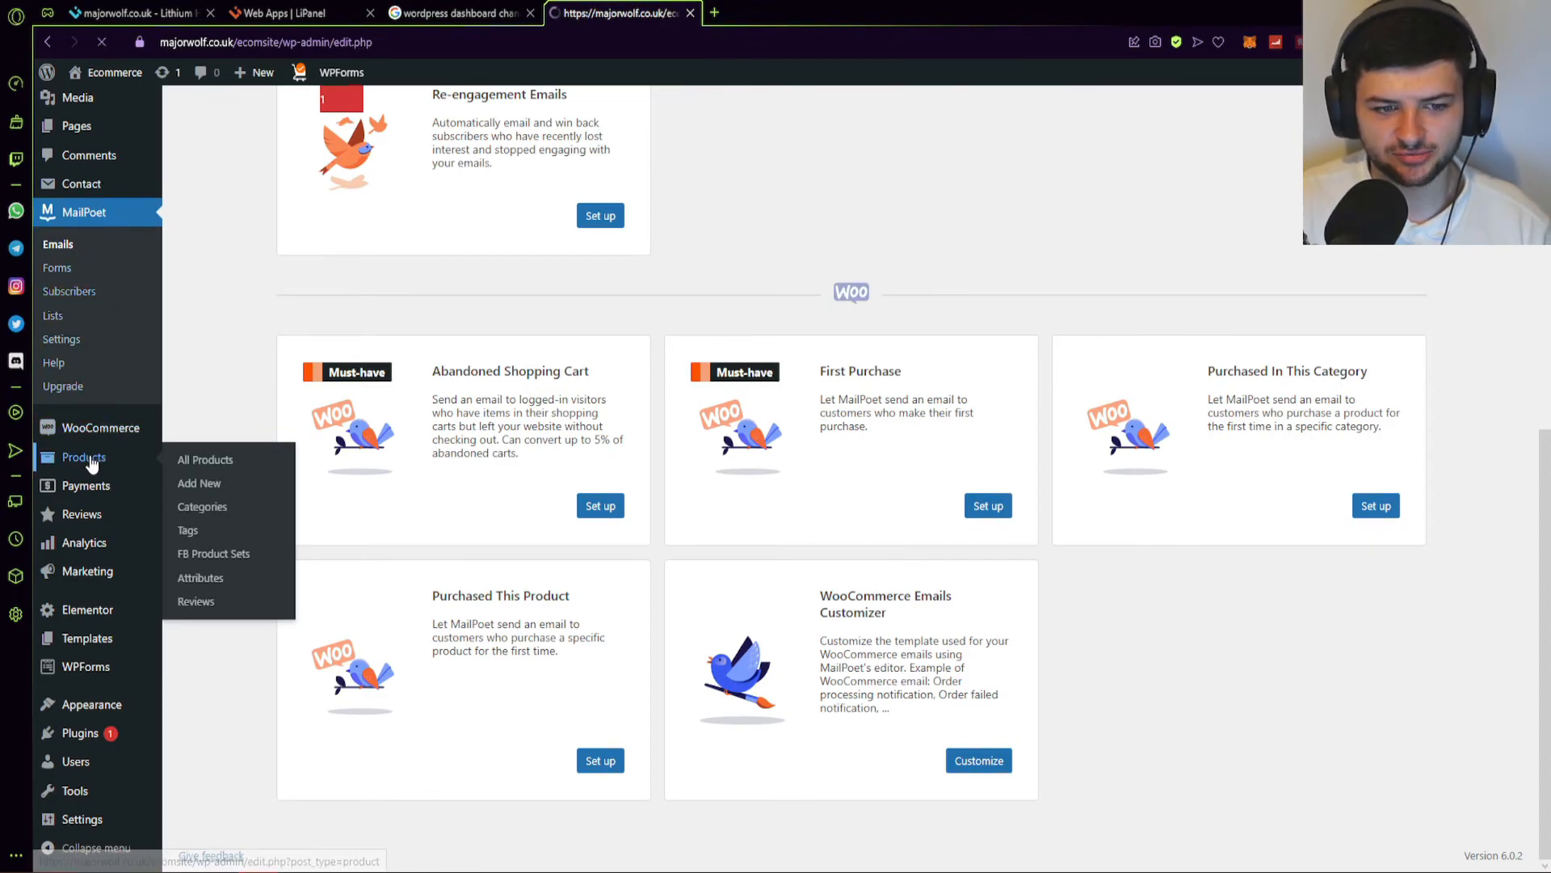
scroll(342, 415, "down", 5)
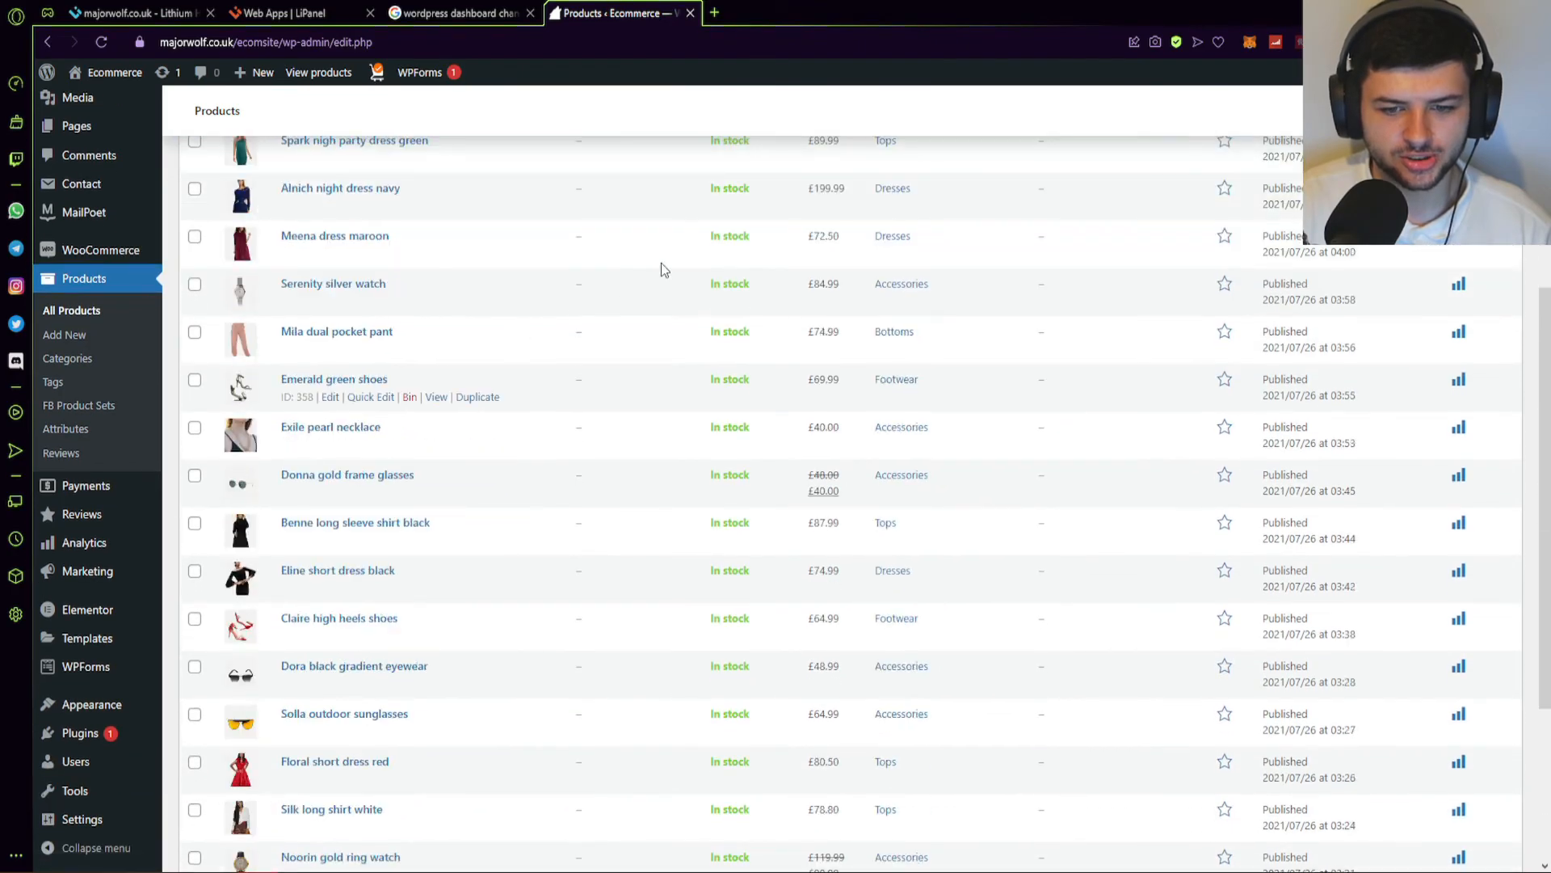
Open the Eterna long dress black product in the product editor.
scroll(752, 211, "up", 3)
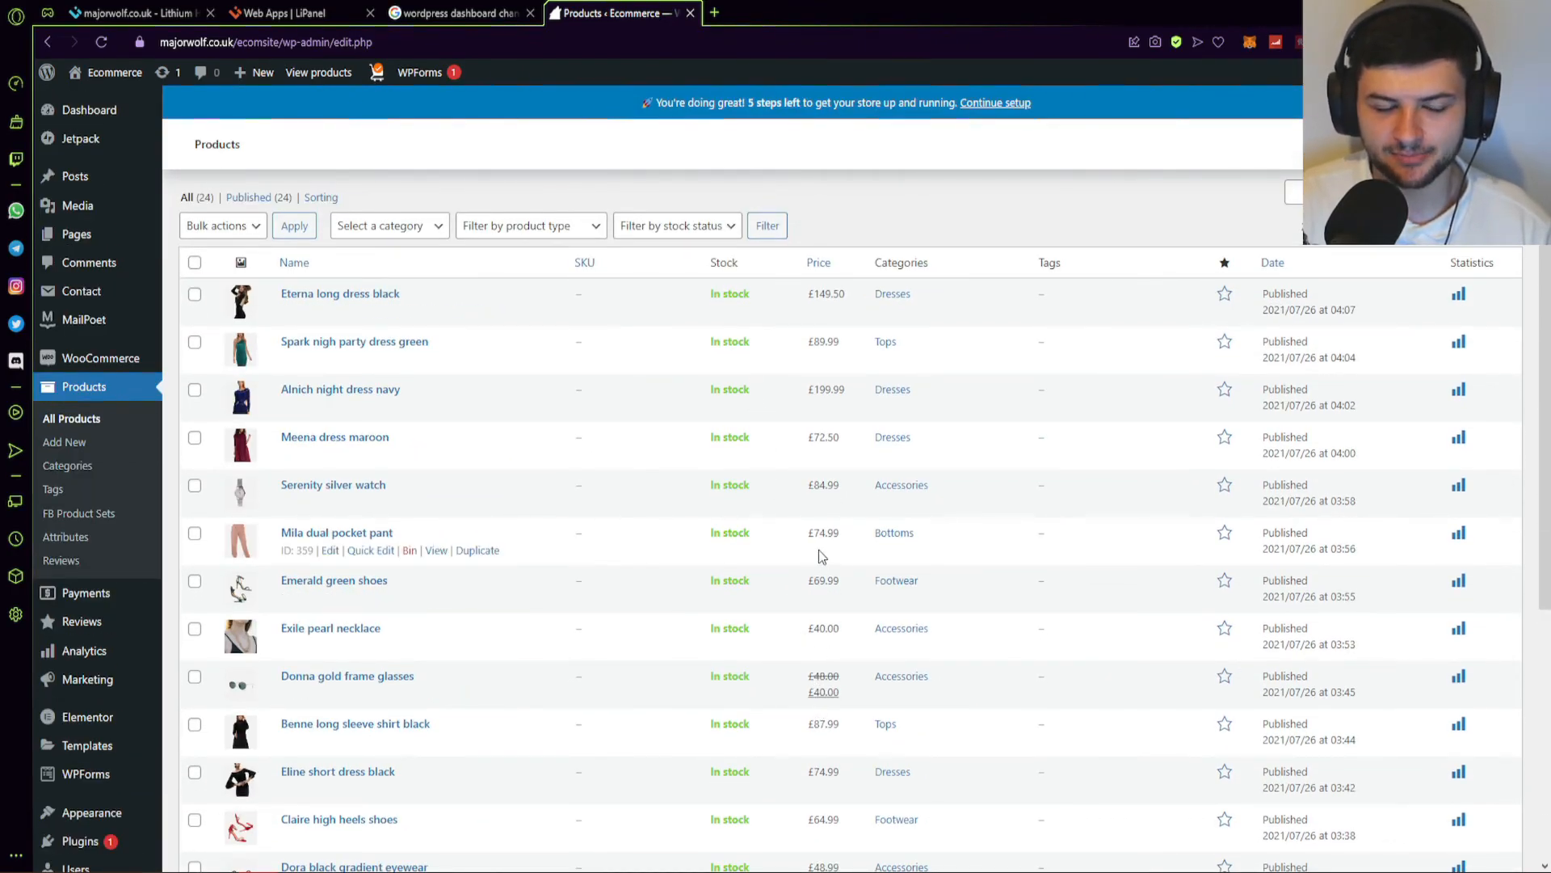
left_click(331, 313)
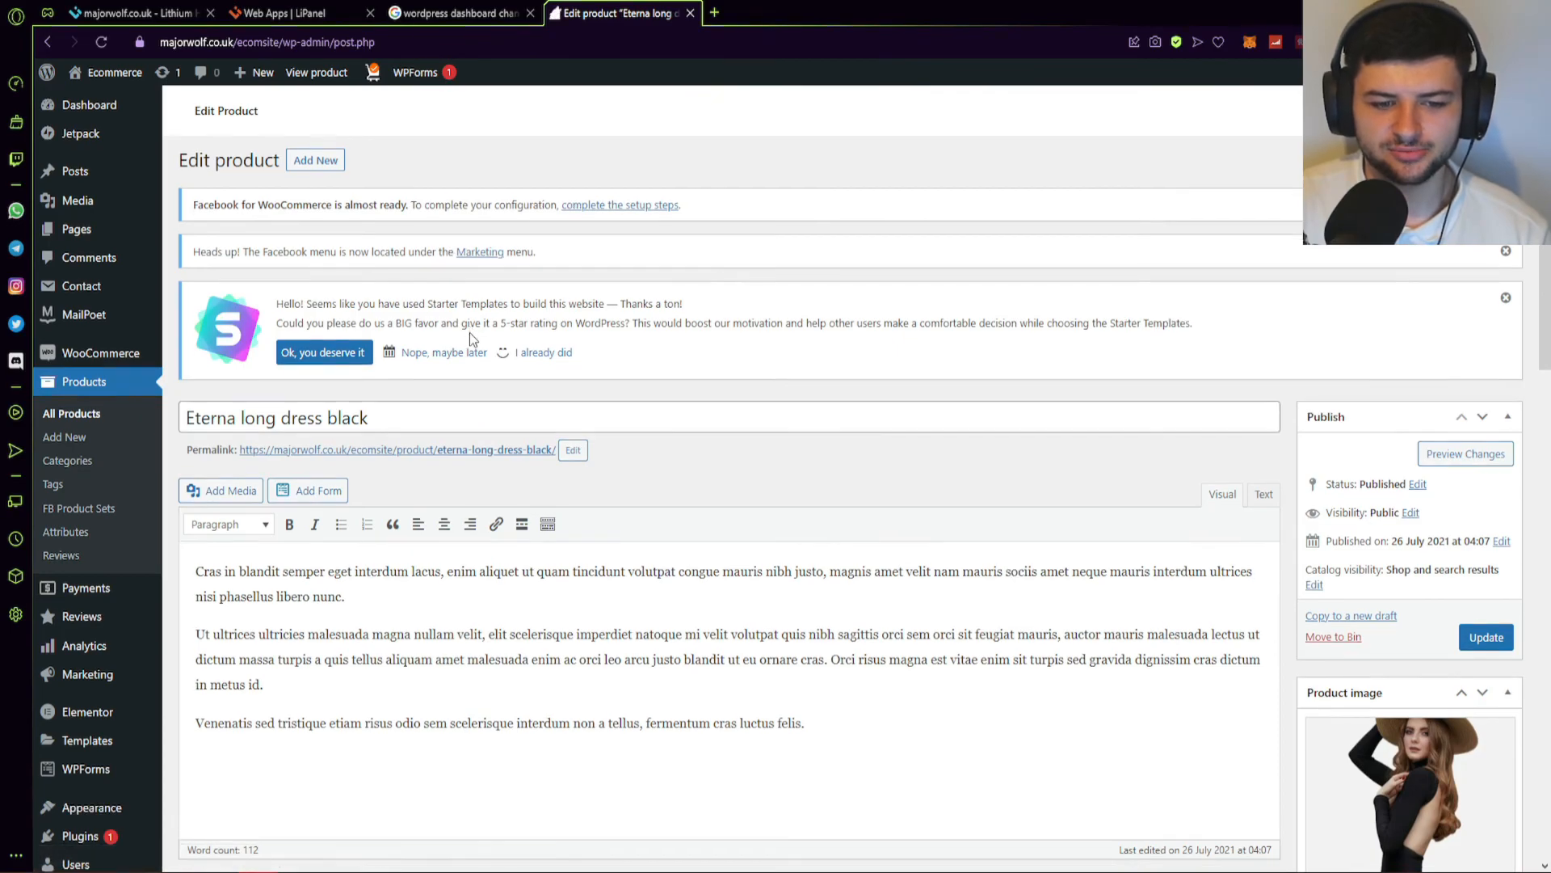
Look over the Eterna long dress black product description text.
scroll(780, 421, "down", 4)
left_click(255, 304)
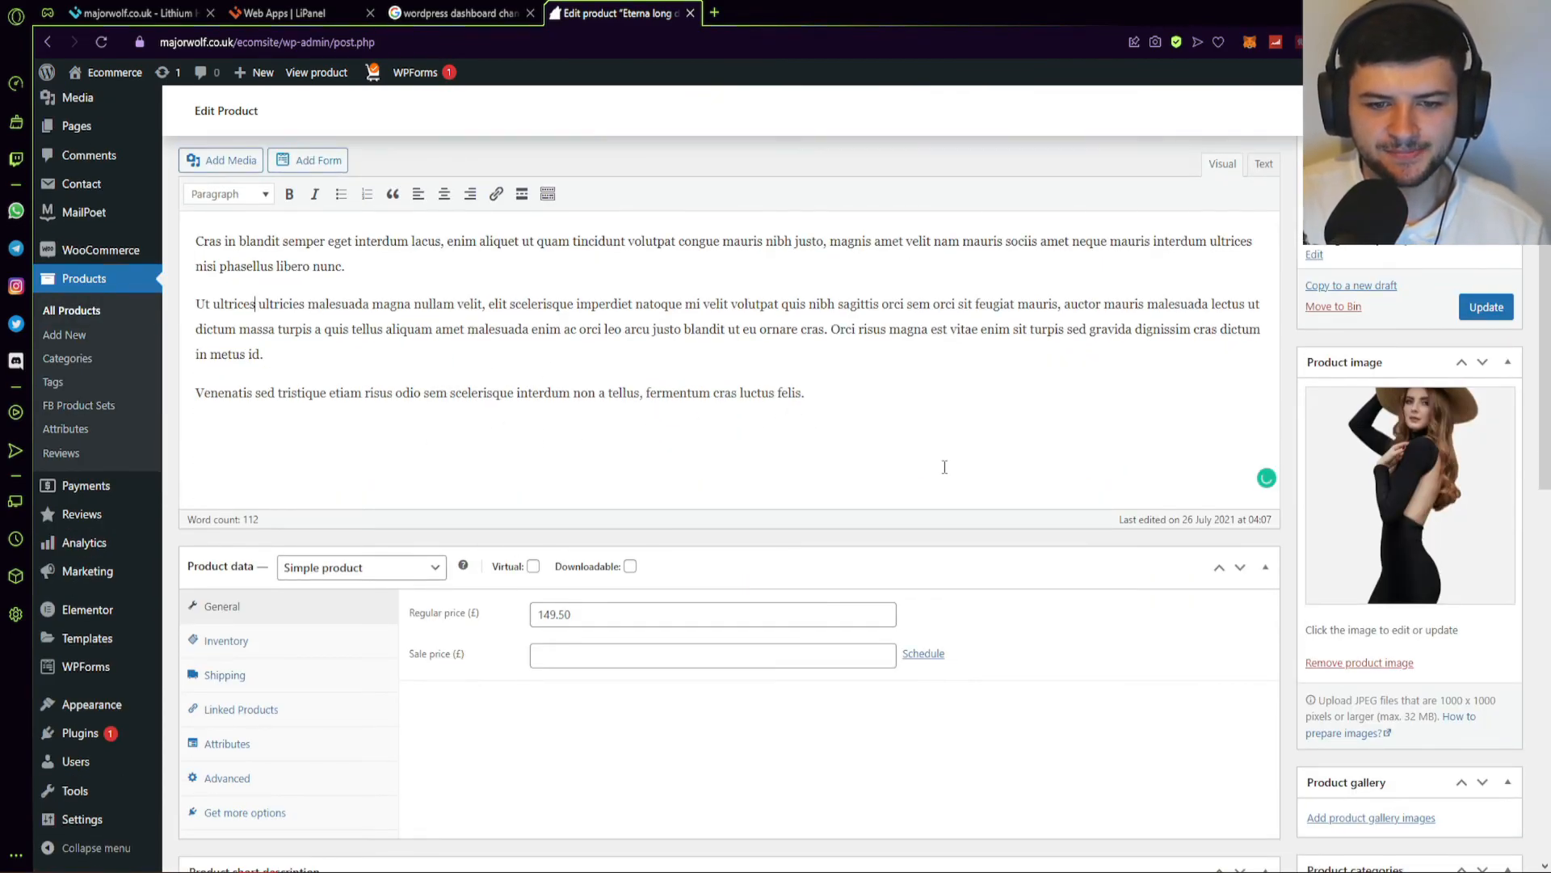
left_click_drag(877, 410, 219, 242)
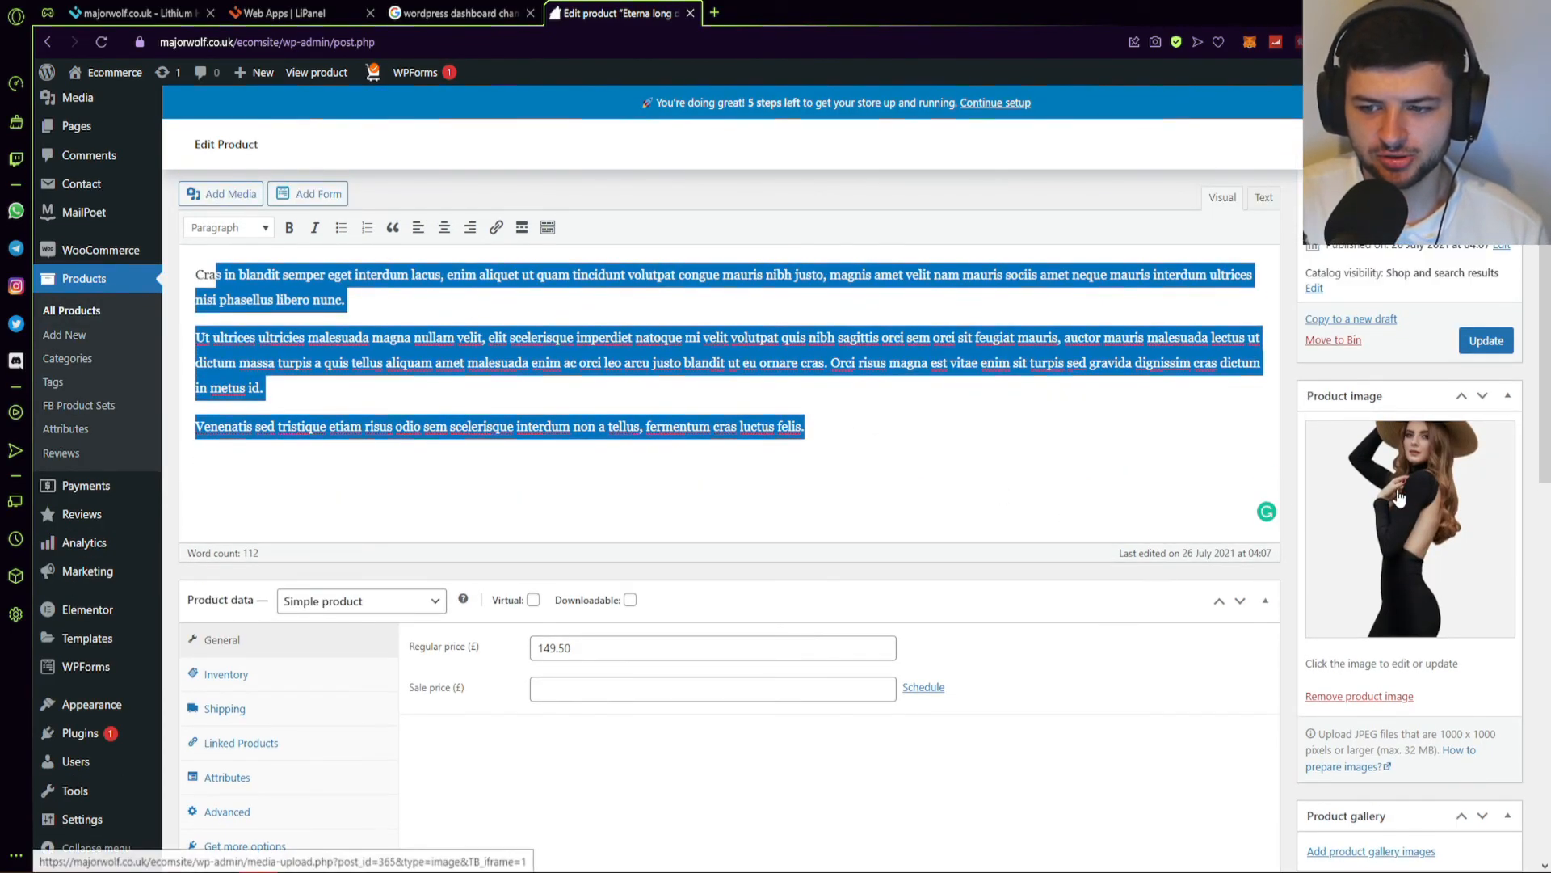
left_click(825, 363)
Enter a sale price of 149.00 for the dress.
scroll(688, 336, "down", 4)
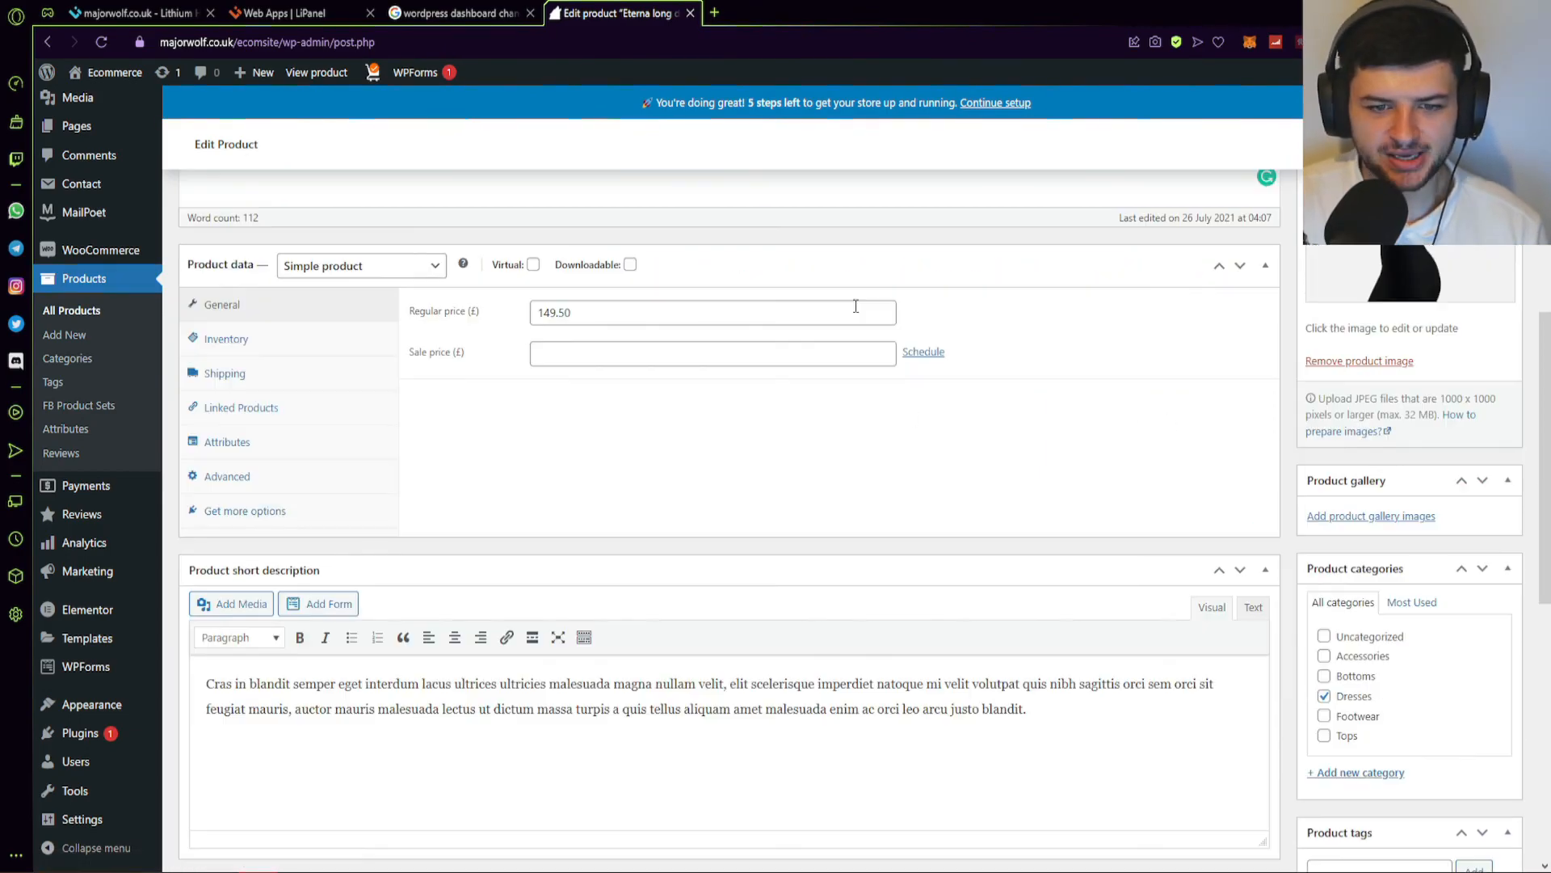
left_click_drag(587, 312, 541, 312)
left_click(610, 355)
type("149./")
key("BackSpace")
type("00")
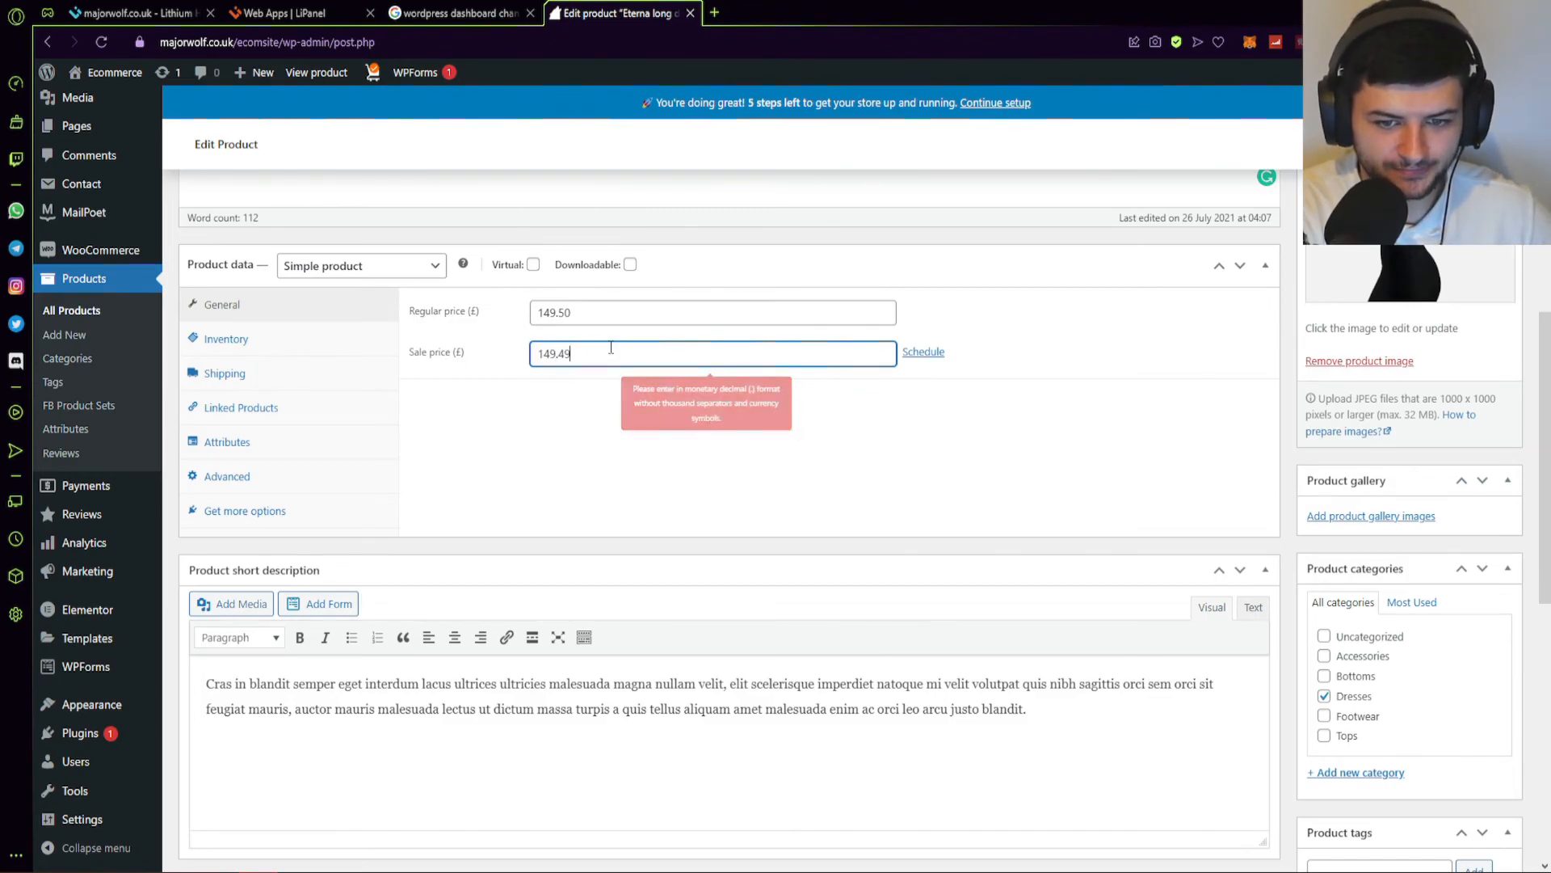
Check the Inventory, Shipping, Advanced and extension-suggestion product data tabs.
left_click(339, 340)
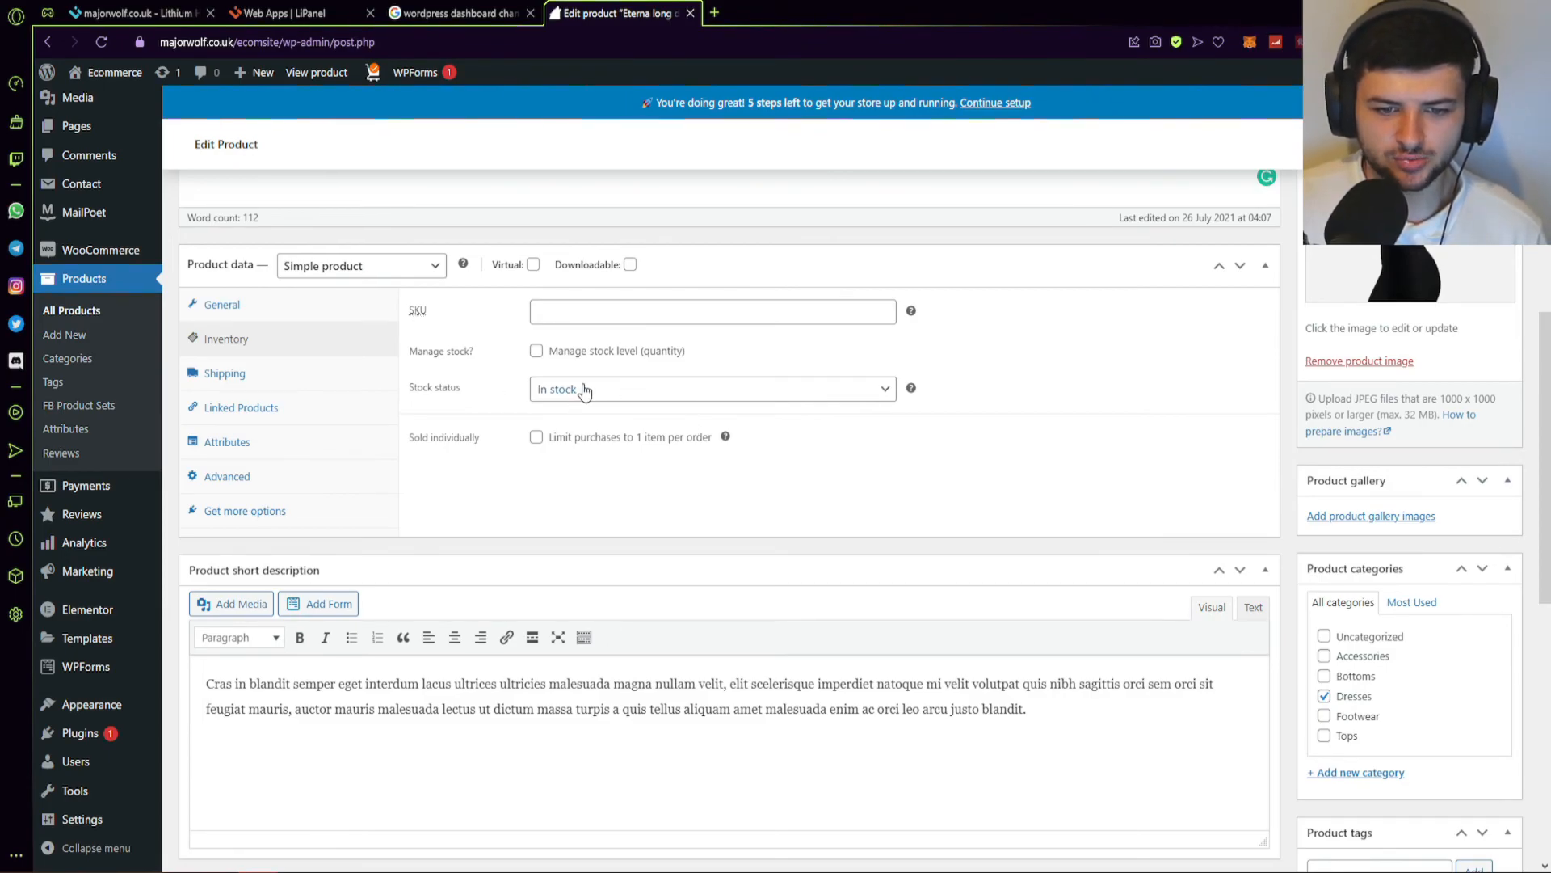
left_click(241, 380)
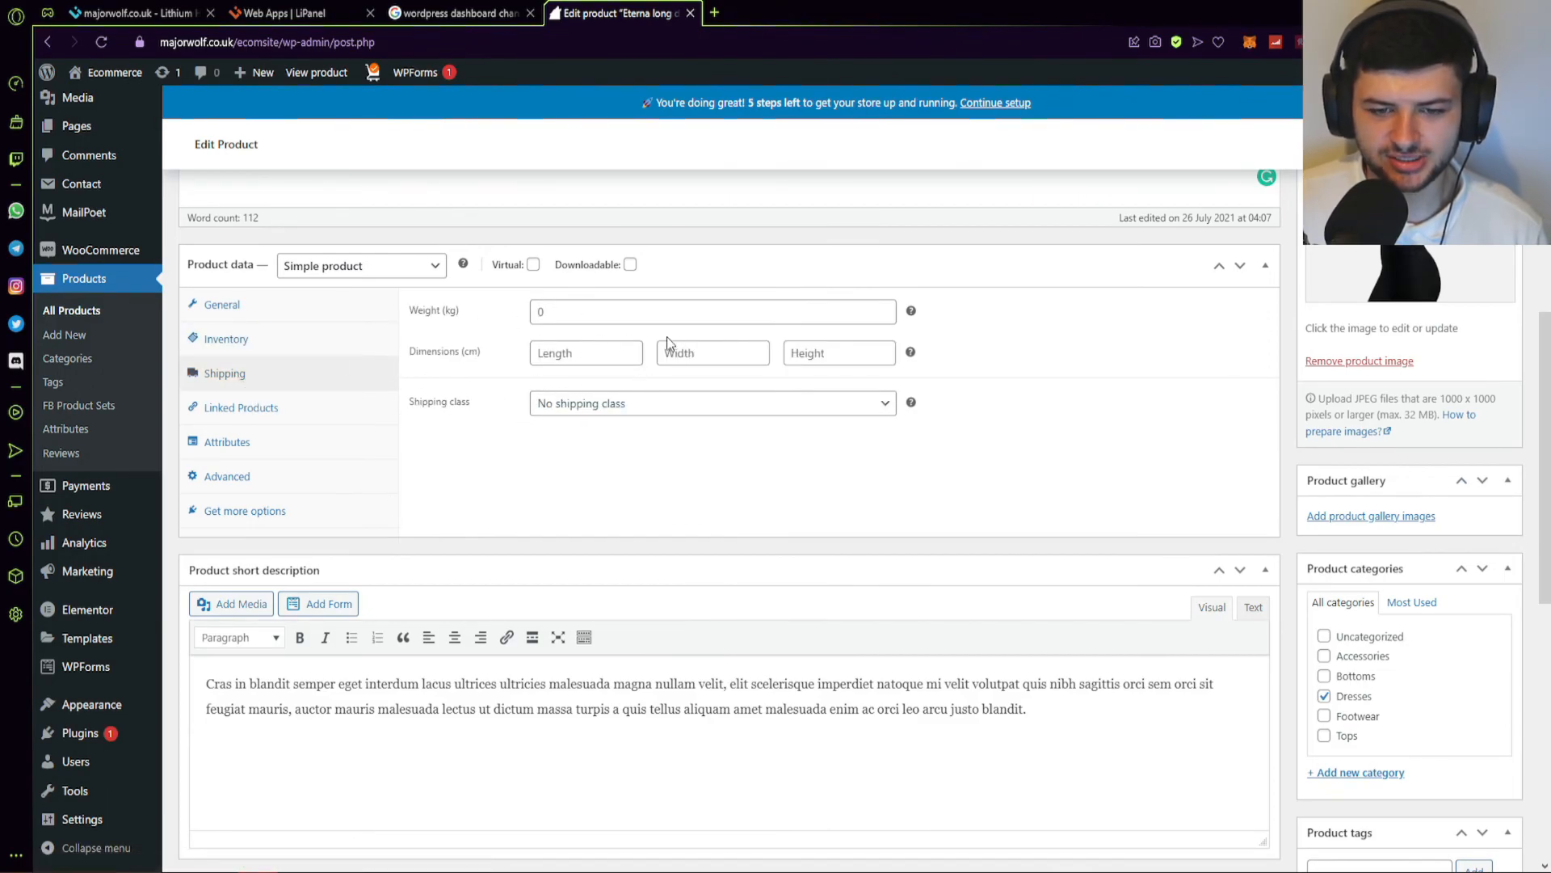
left_click(223, 476)
left_click(231, 512)
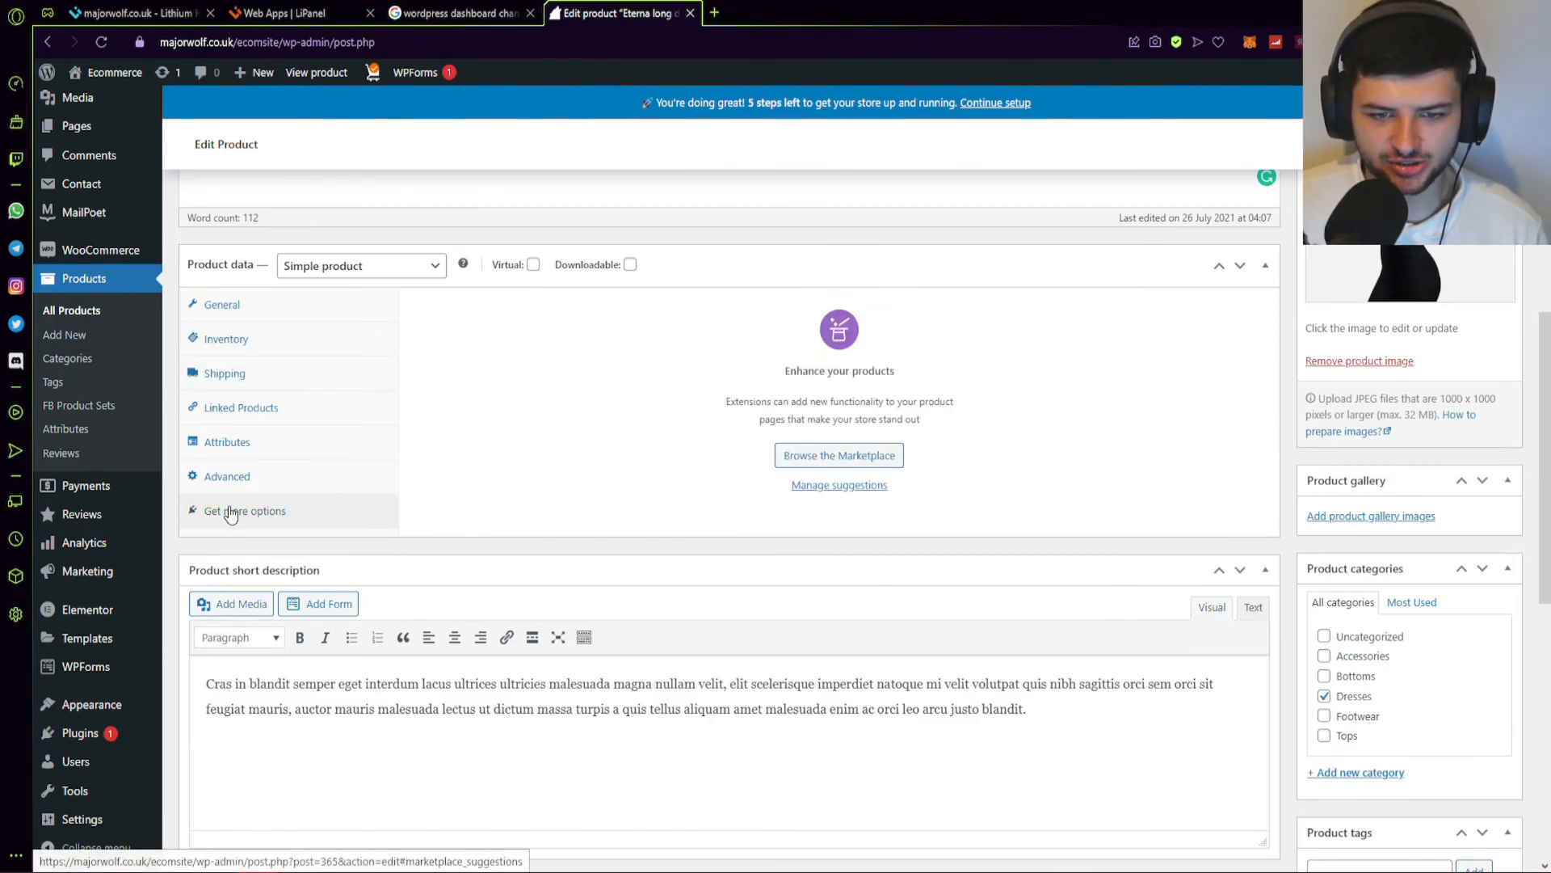
Look over the product's short description text.
scroll(495, 489, "down", 3)
left_click_drag(1041, 469, 311, 404)
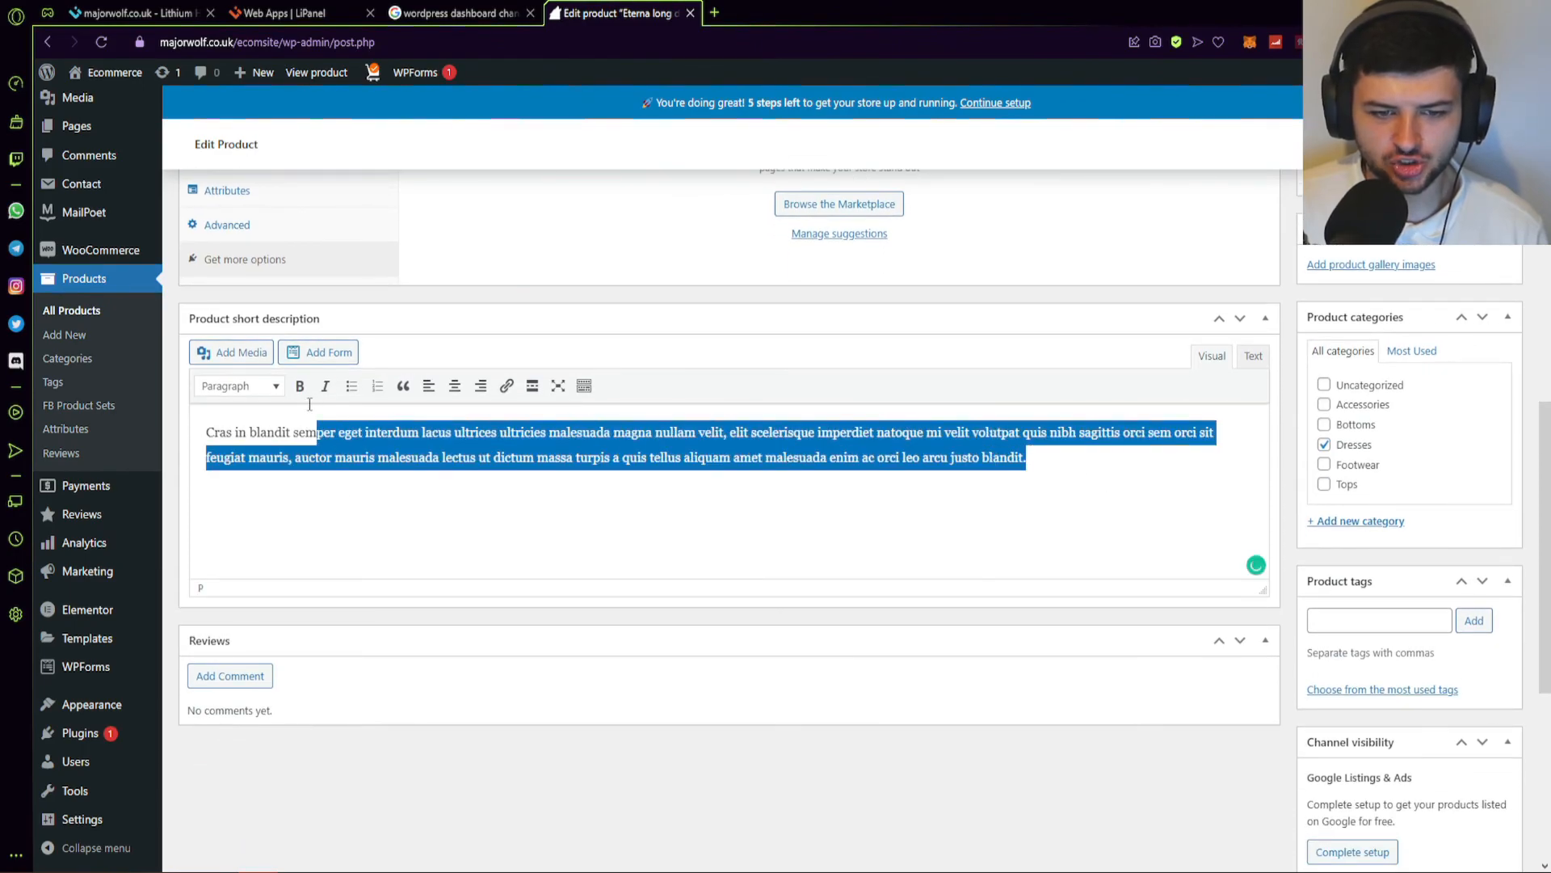
left_click(529, 488)
Open the add-review comment form and close it without adding anything.
scroll(683, 527, "down", 5)
scroll(683, 527, "up", 5)
left_click(242, 677)
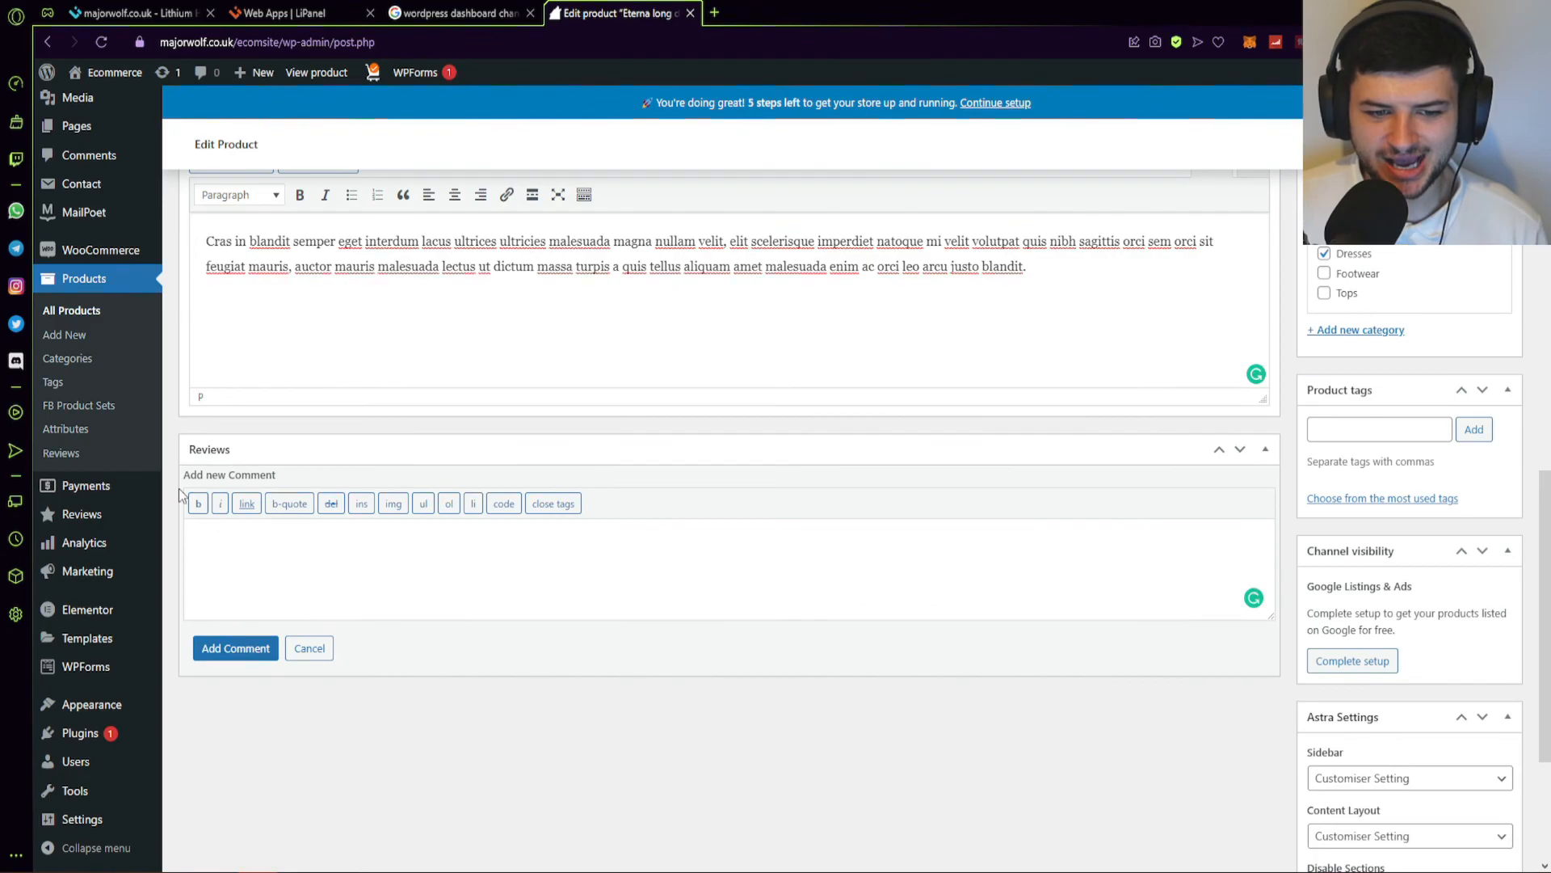
left_click(310, 648)
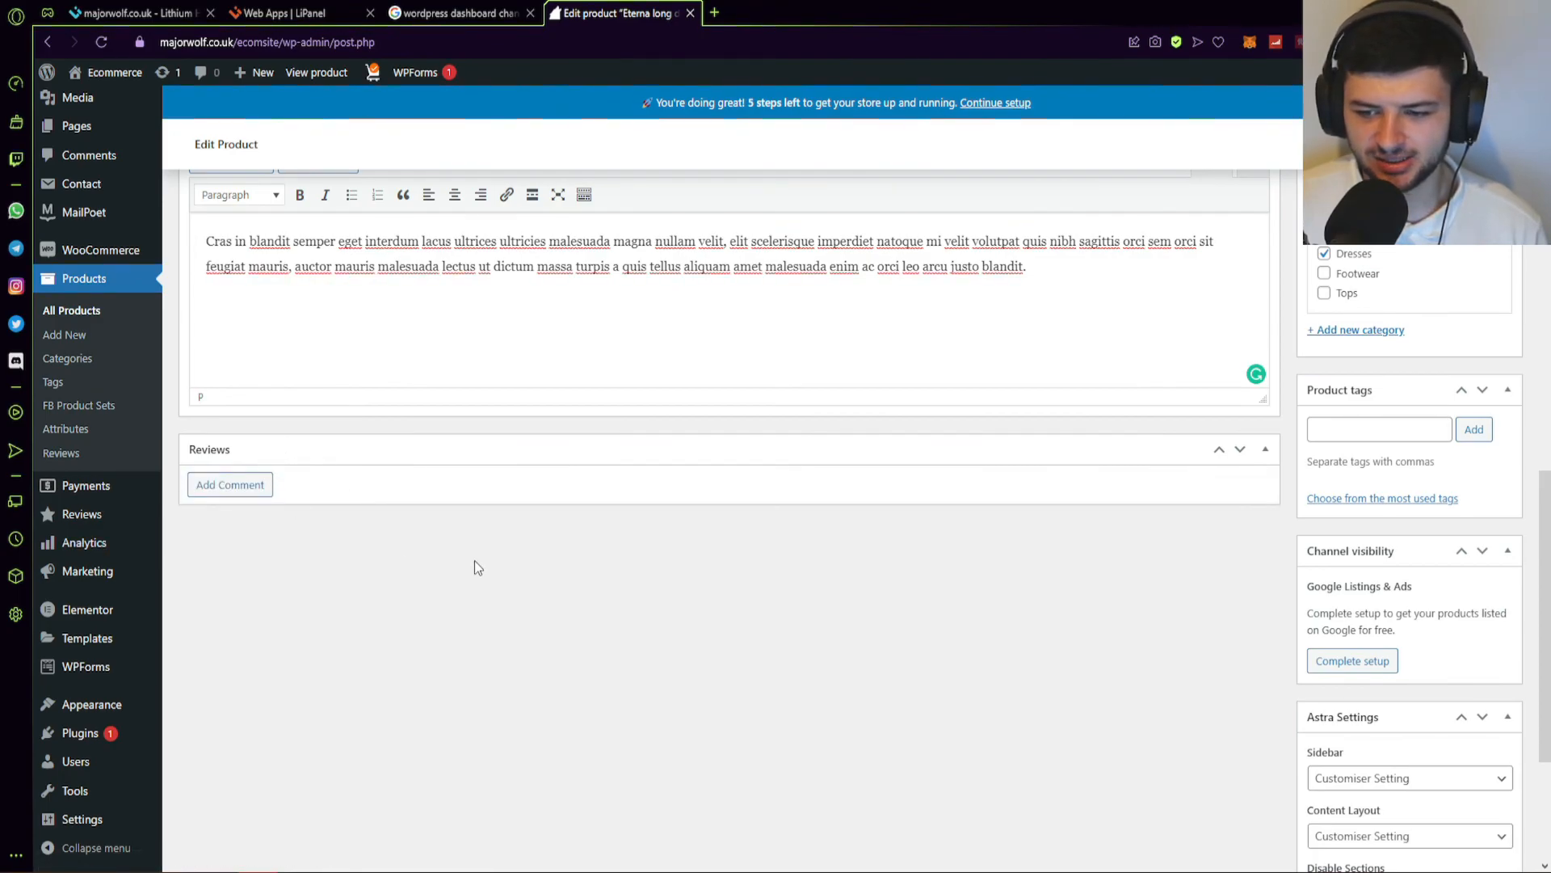
scroll(533, 549, "down", 3)
scroll(1368, 517, "up", 3)
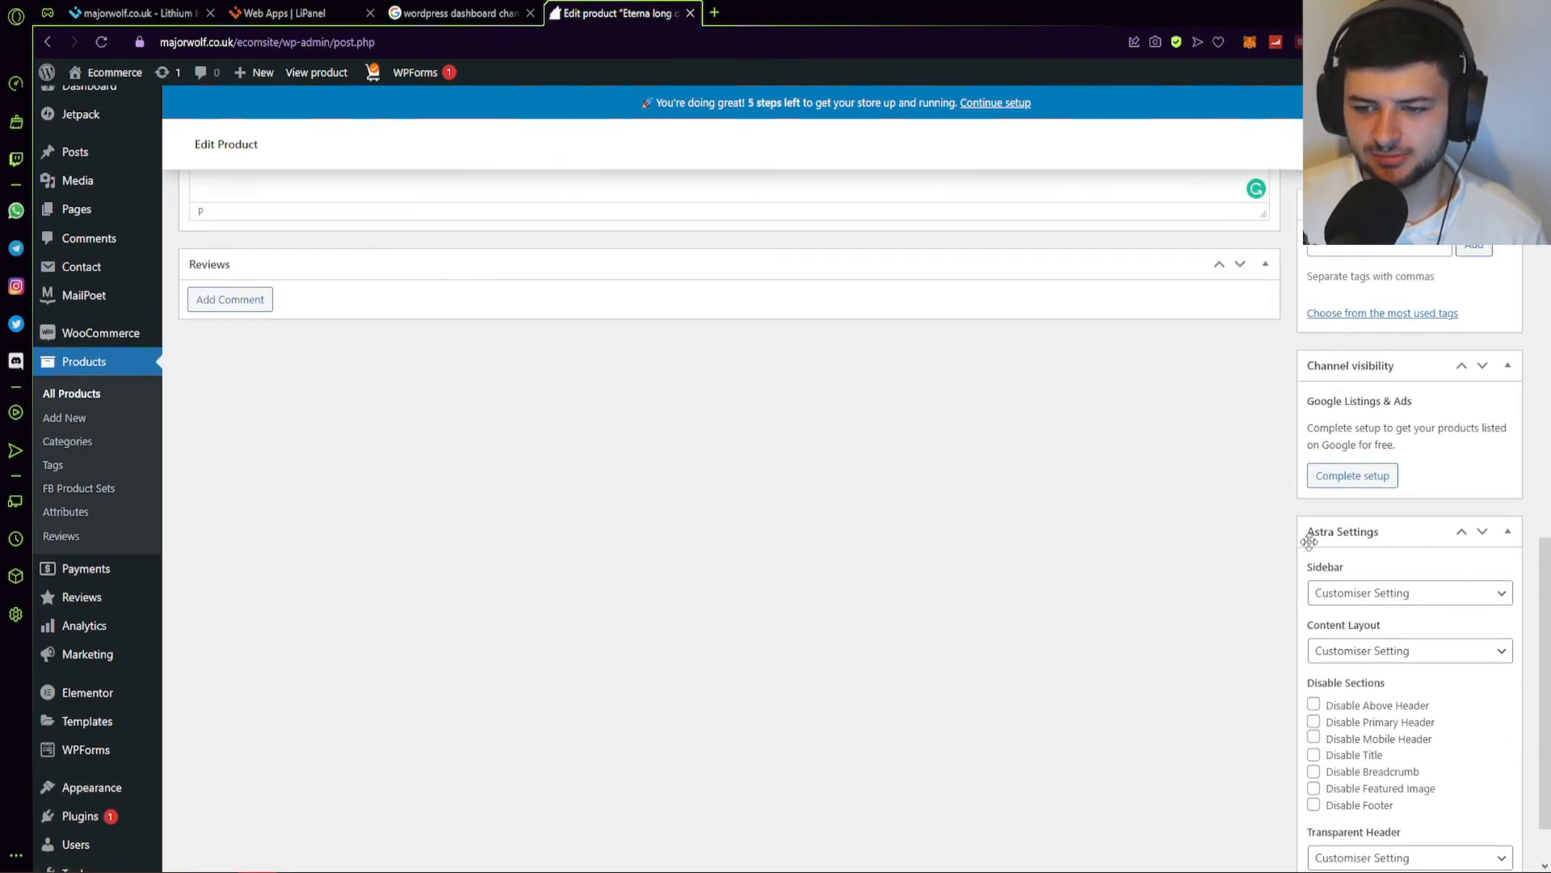
Start a blank new product via Products > Add New.
scroll(1367, 517, "down", 1)
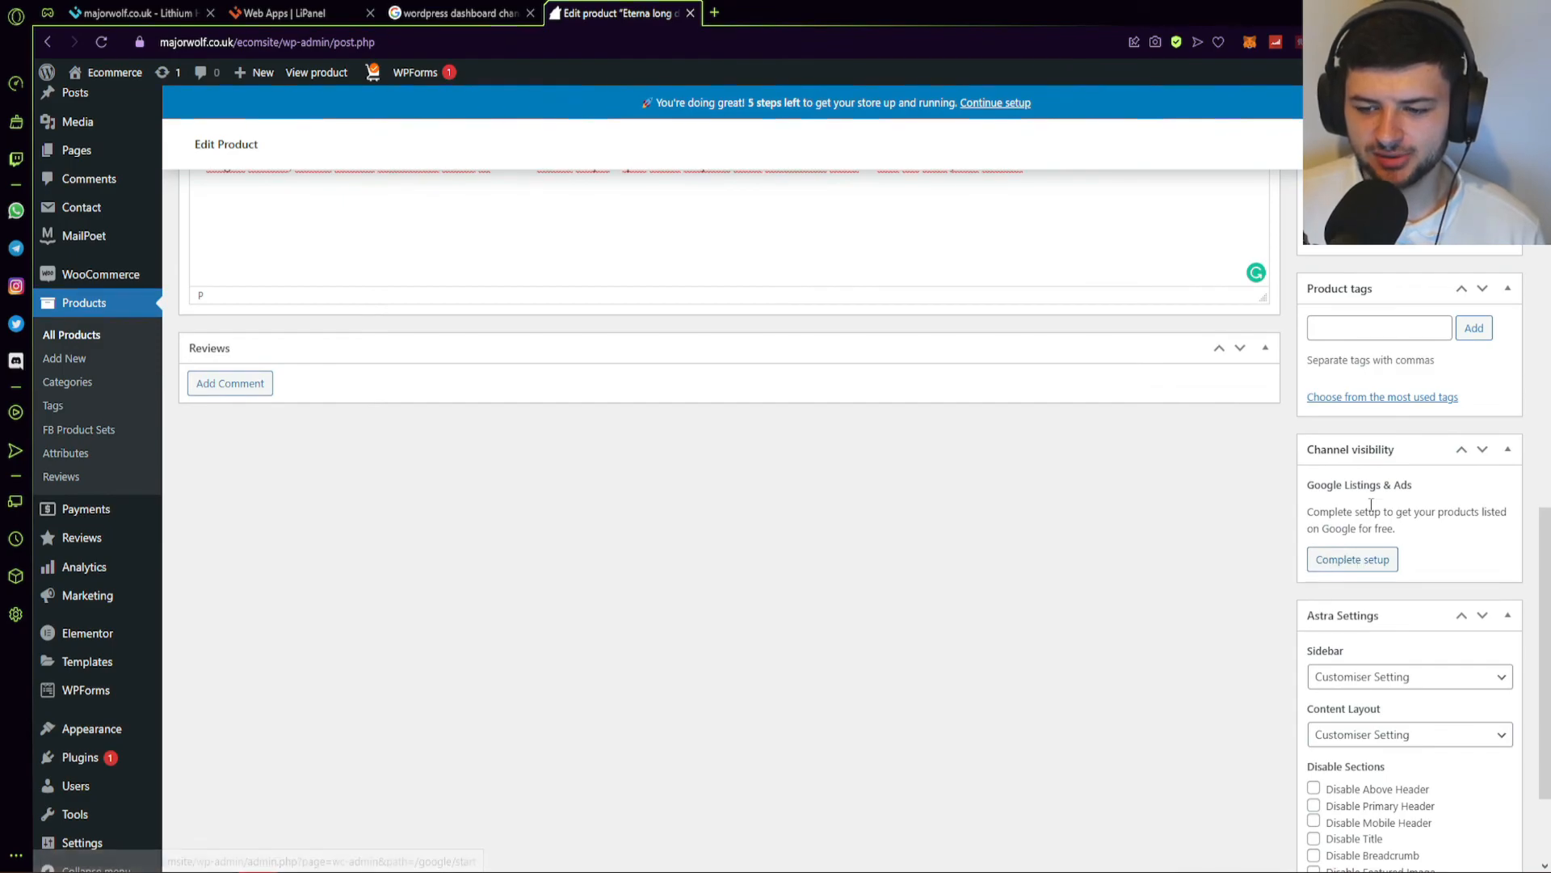
scroll(1377, 509, "down", 2)
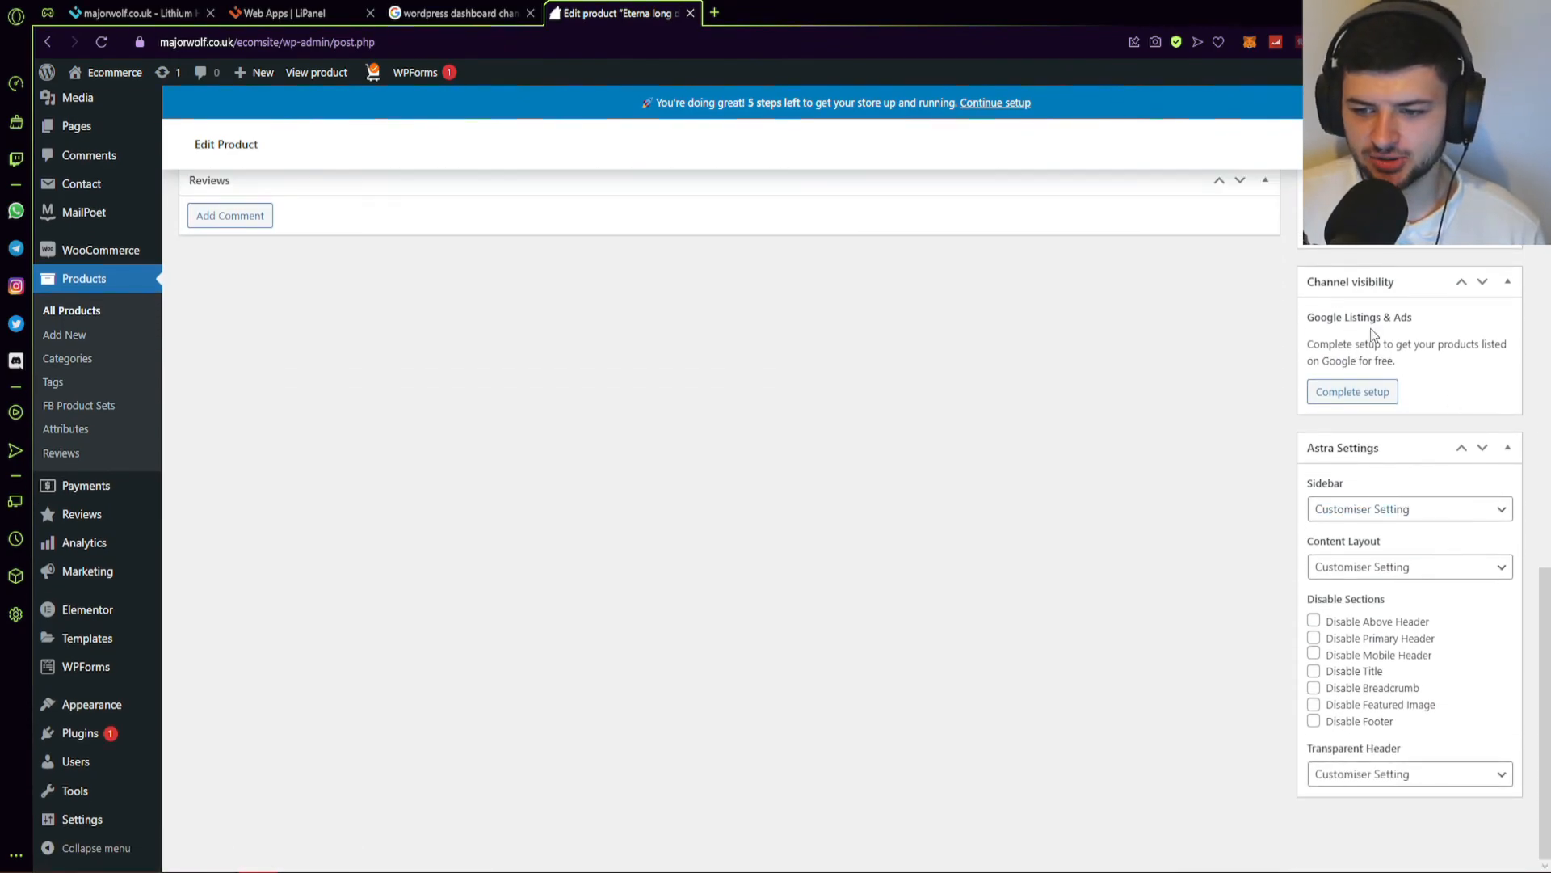
scroll(1362, 492, "up", 7)
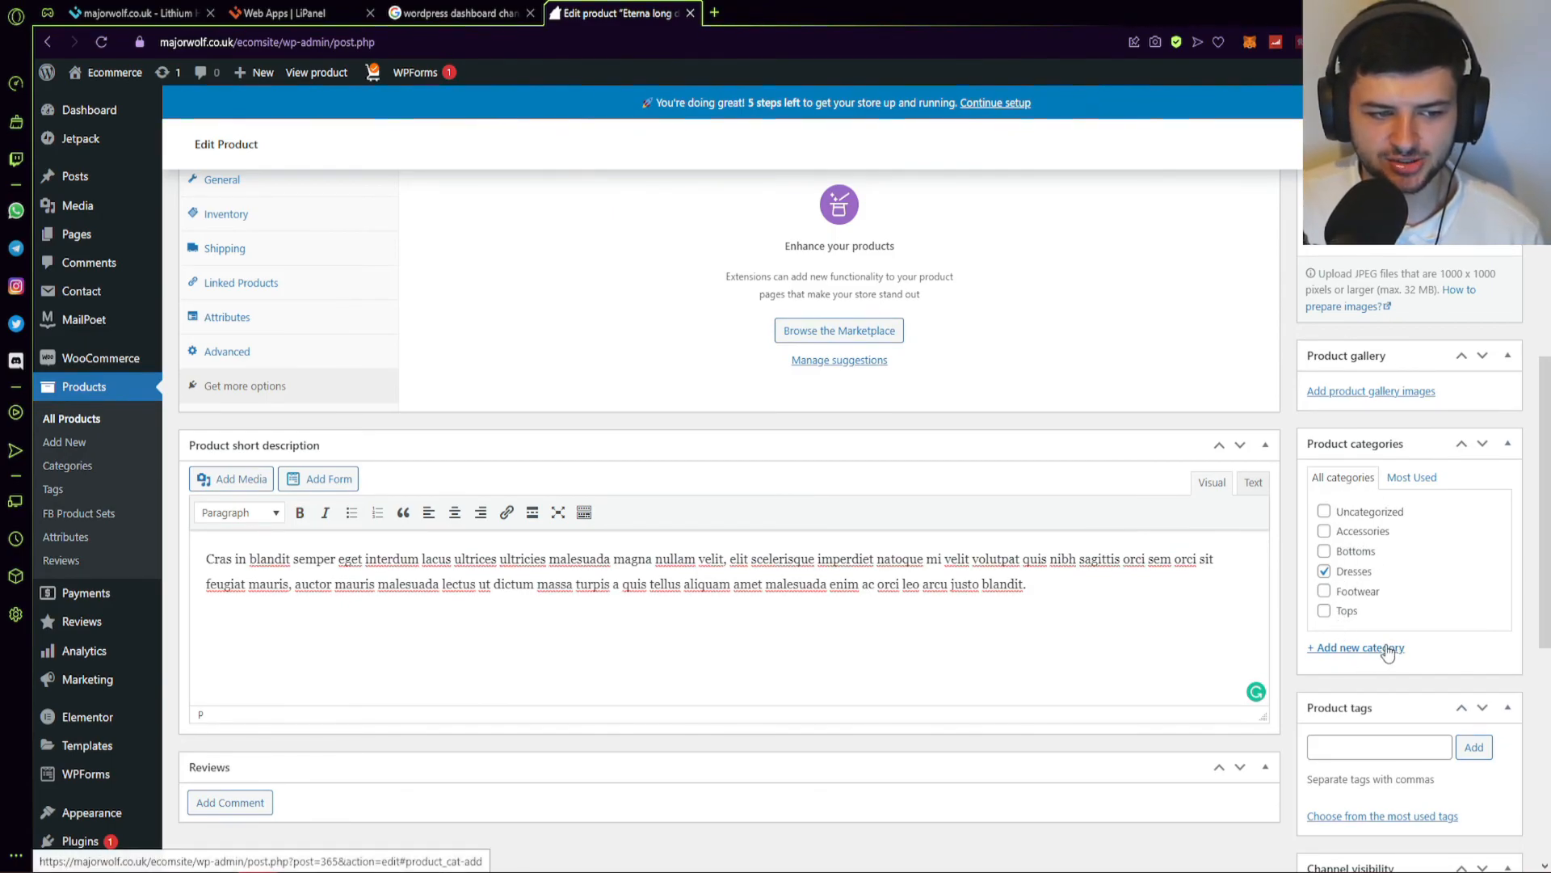
scroll(1391, 651, "up", 3)
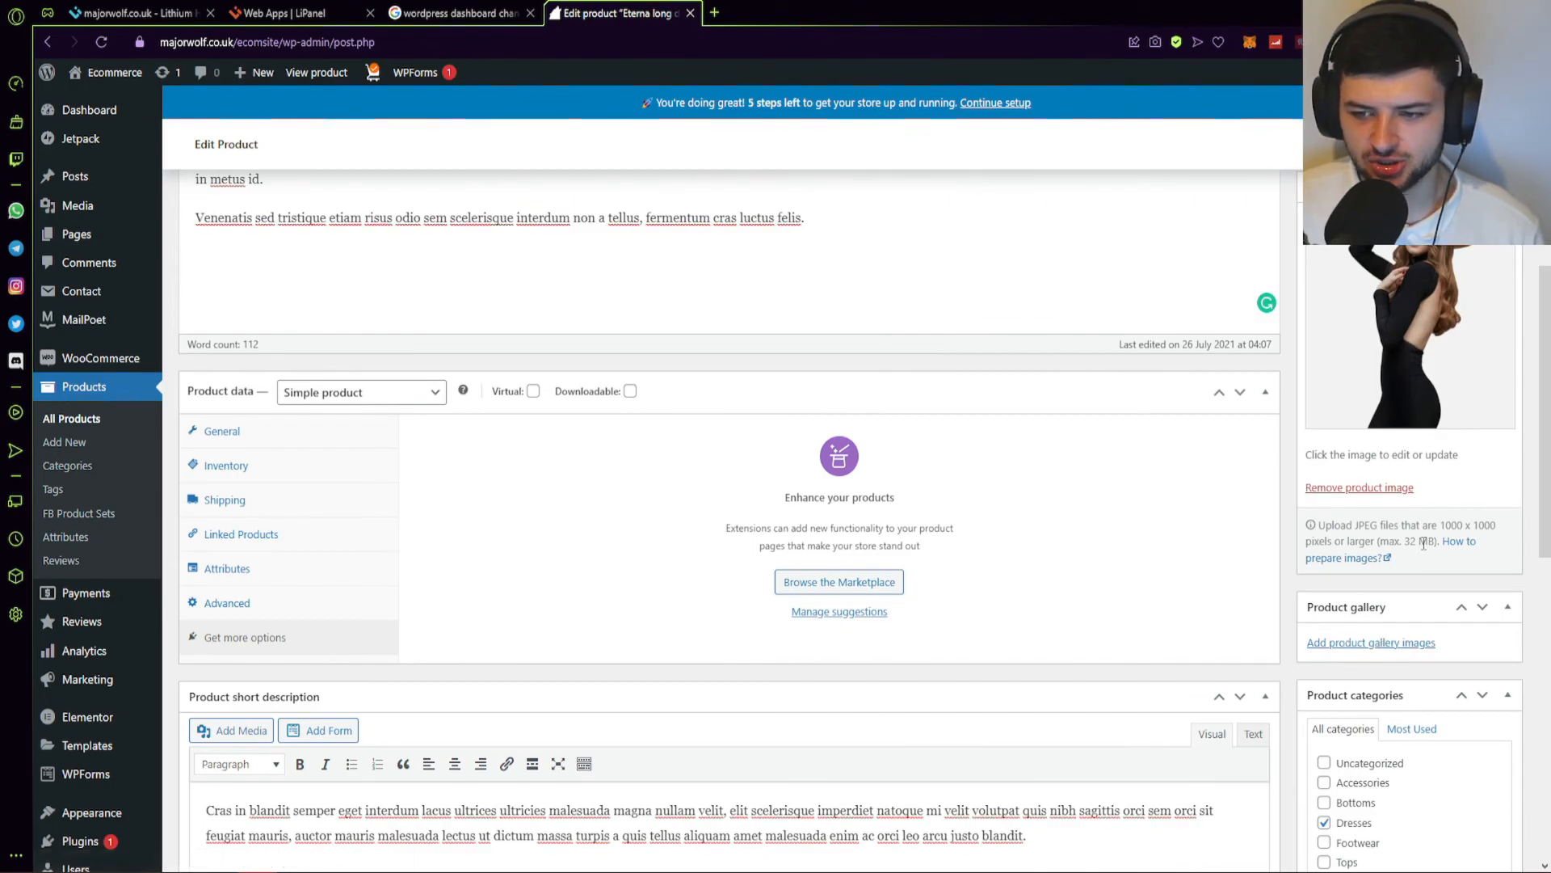
scroll(1424, 543, "up", 1)
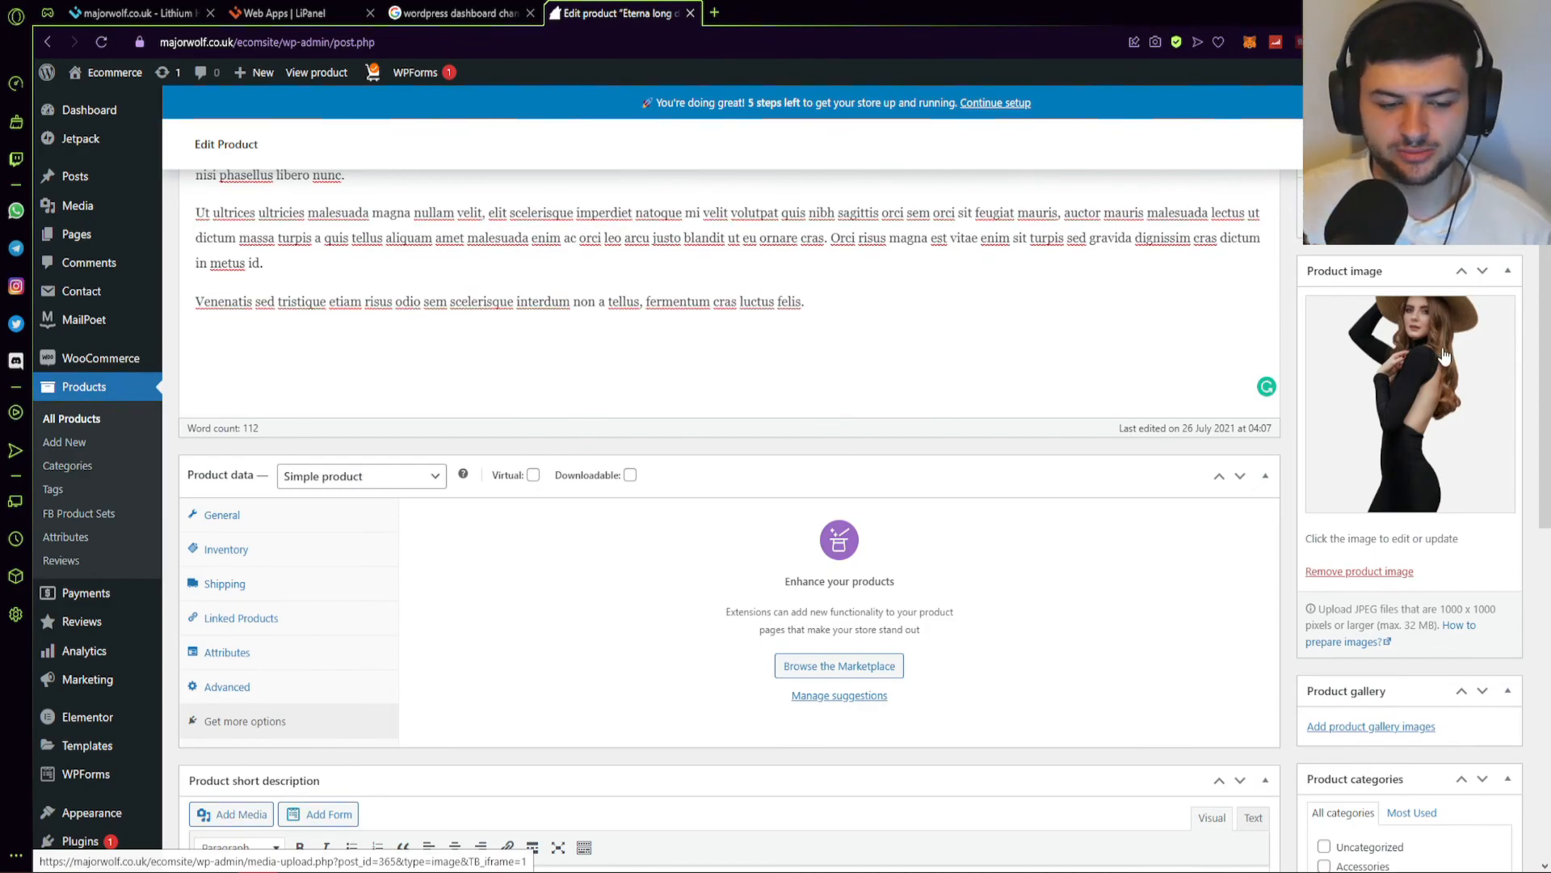
left_click(66, 448)
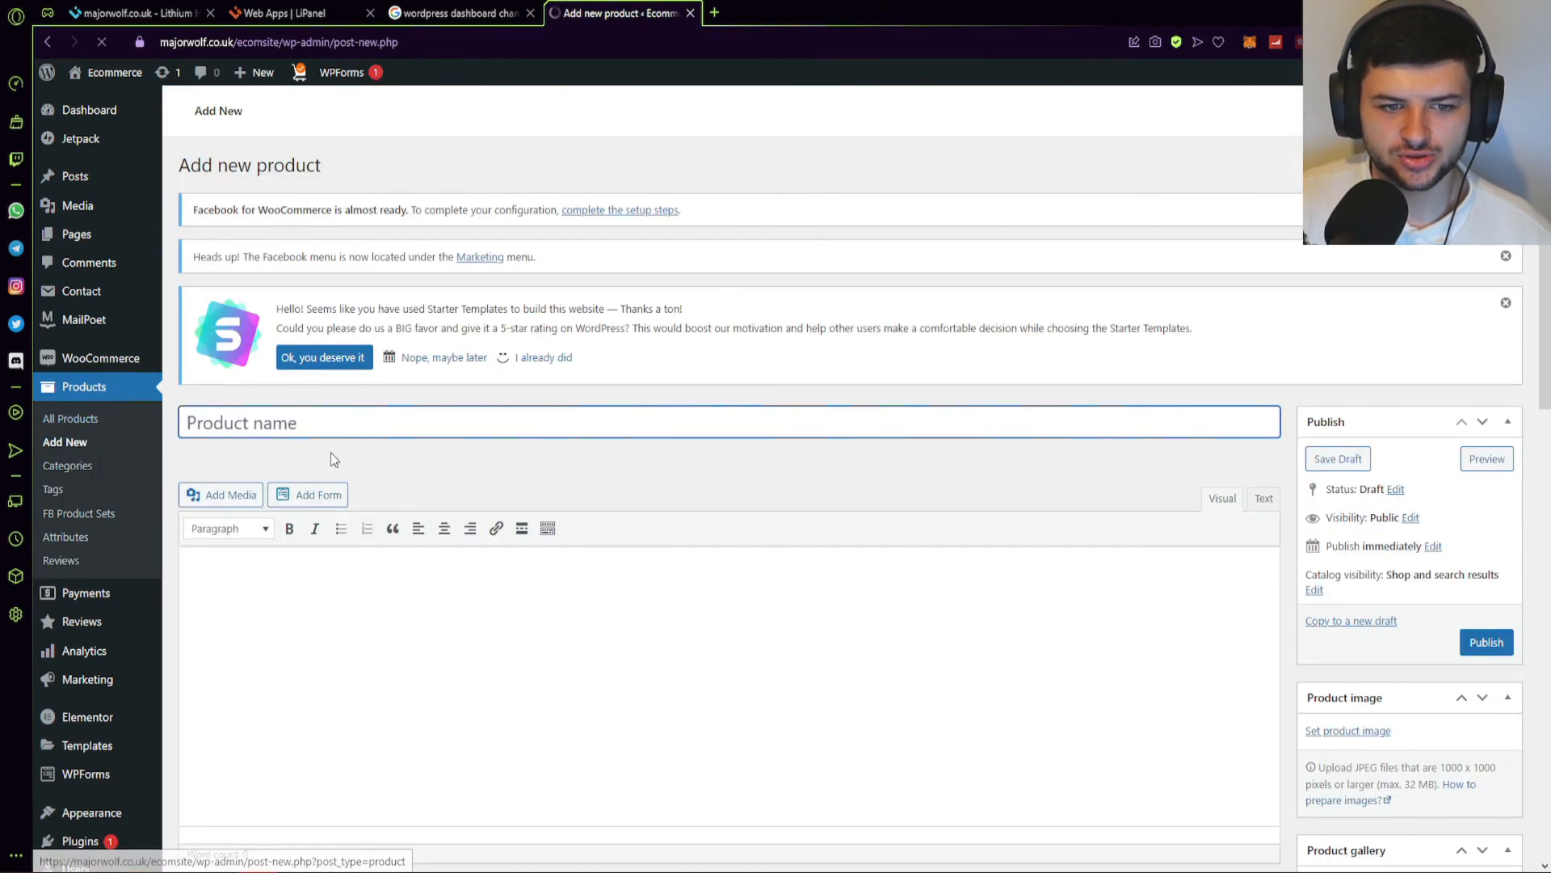
Leave the empty new product and open Products > Reviews, which shows no reviews.
scroll(303, 464, "down", 9)
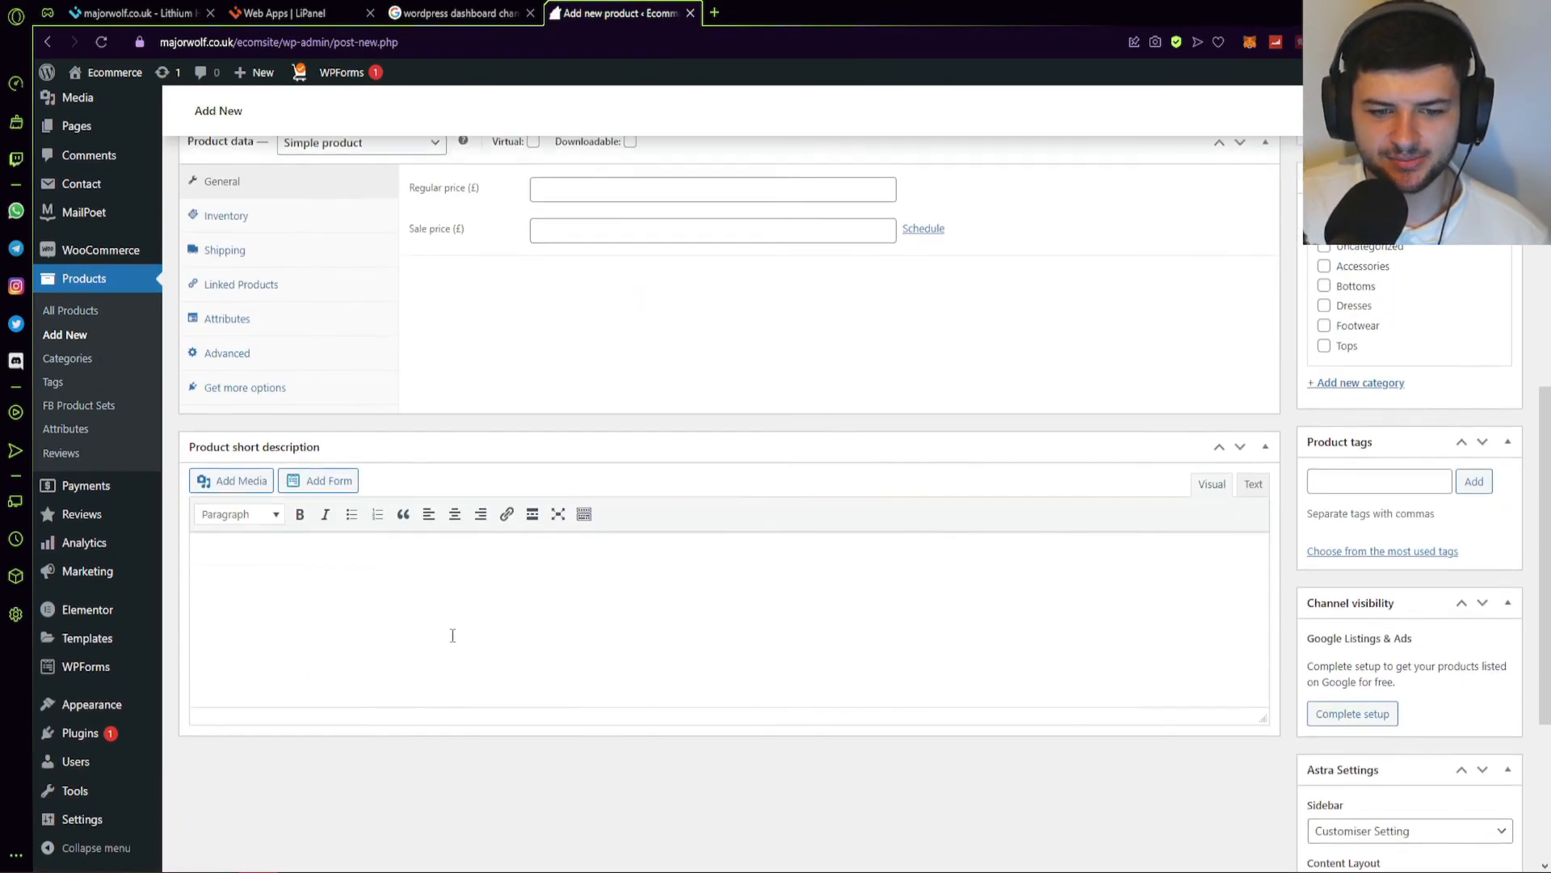
scroll(458, 635, "up", 8)
left_click(335, 505)
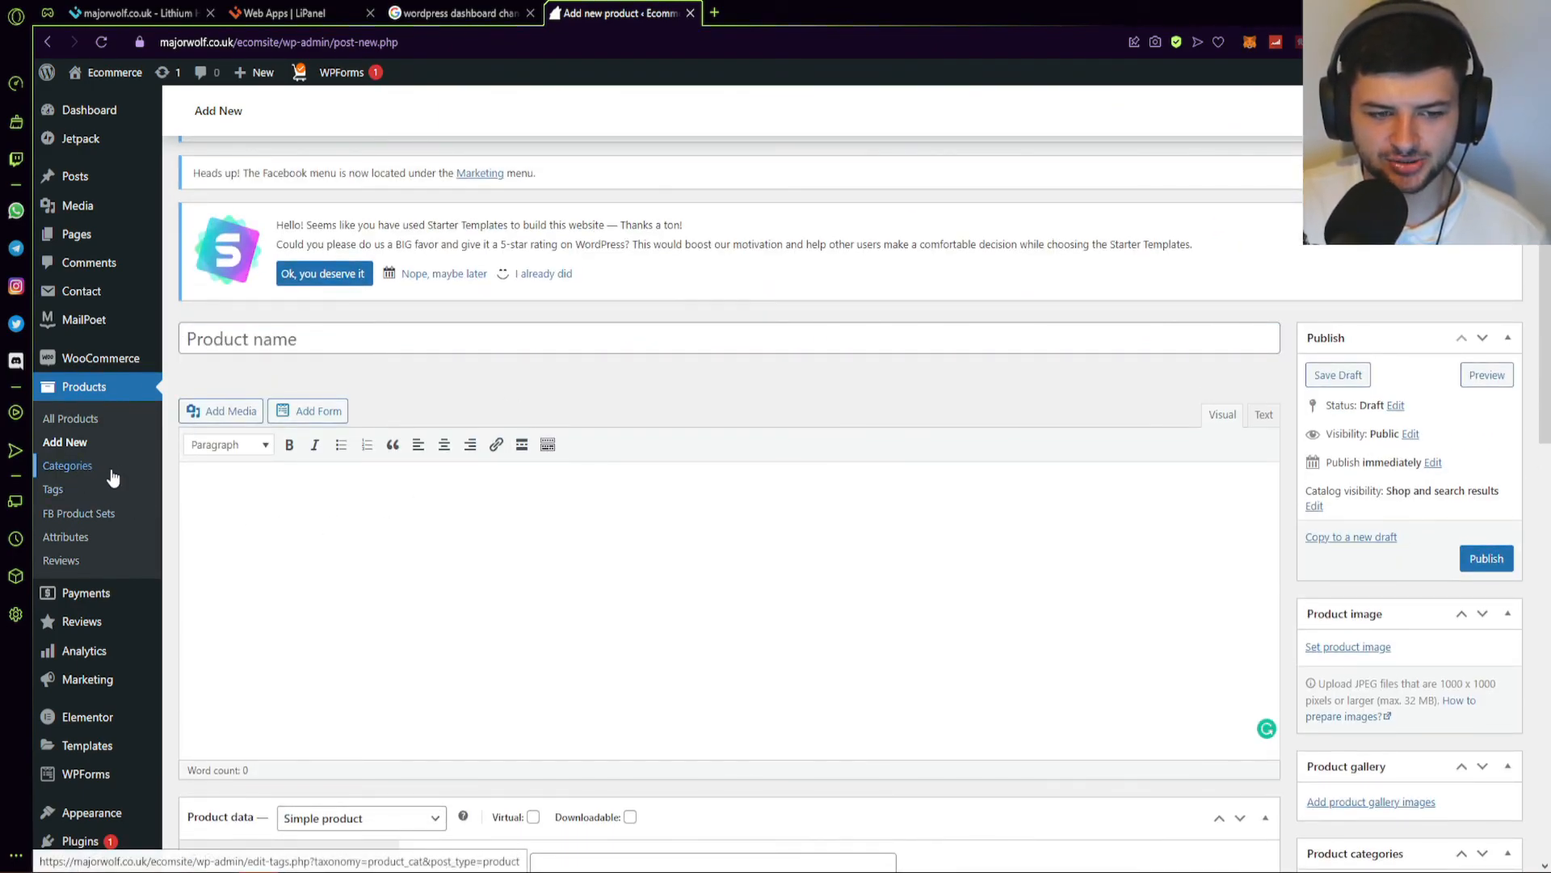
left_click(60, 560)
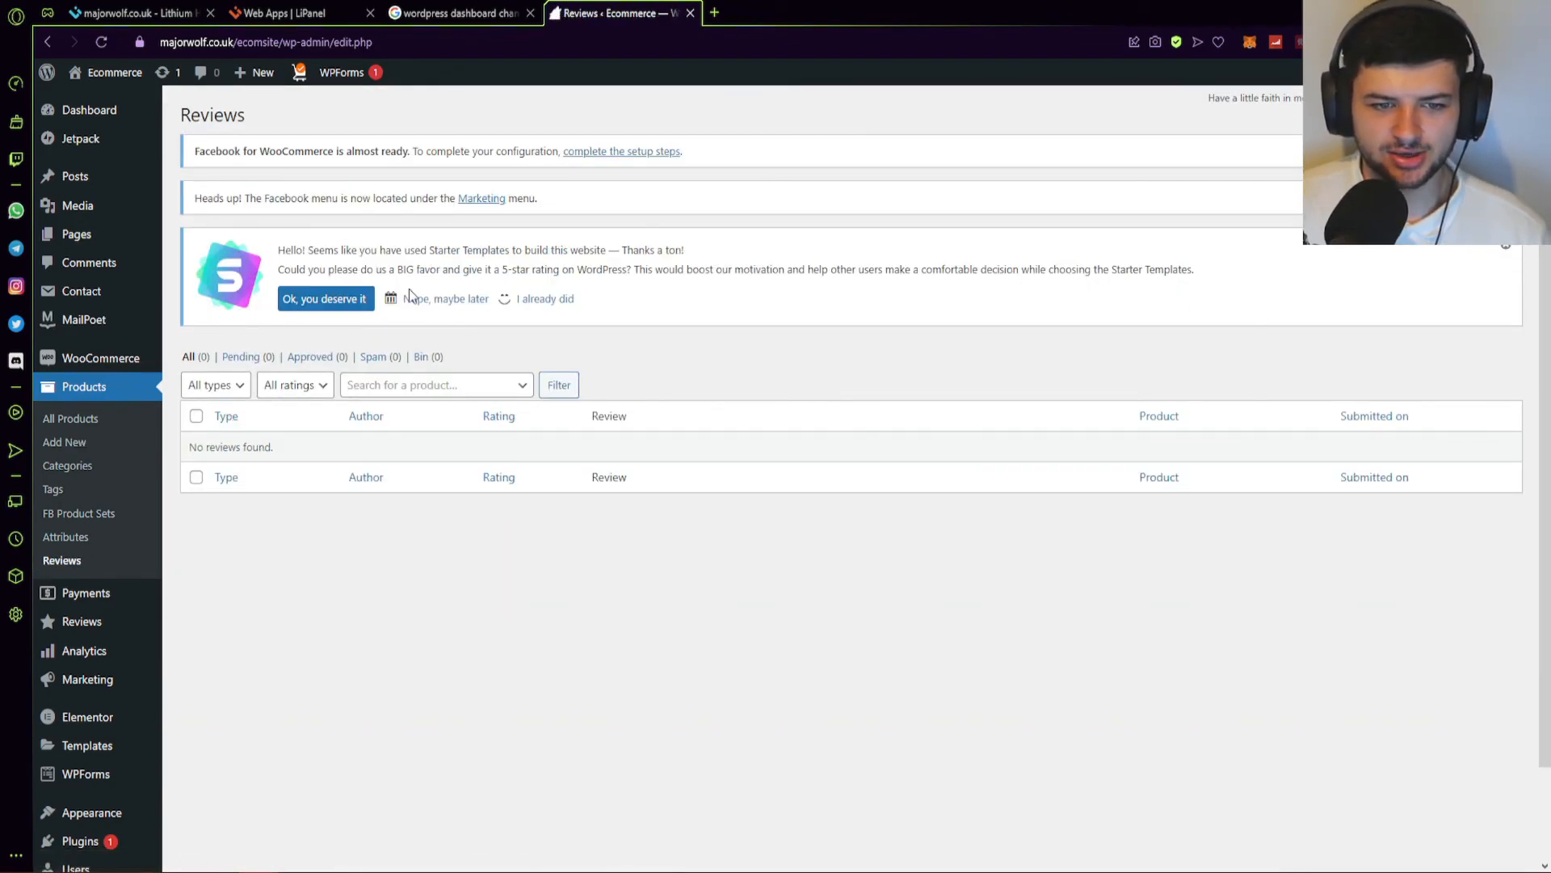
Check the Payments setup page, then open All Reviews and confirm it lists none.
left_click(96, 603)
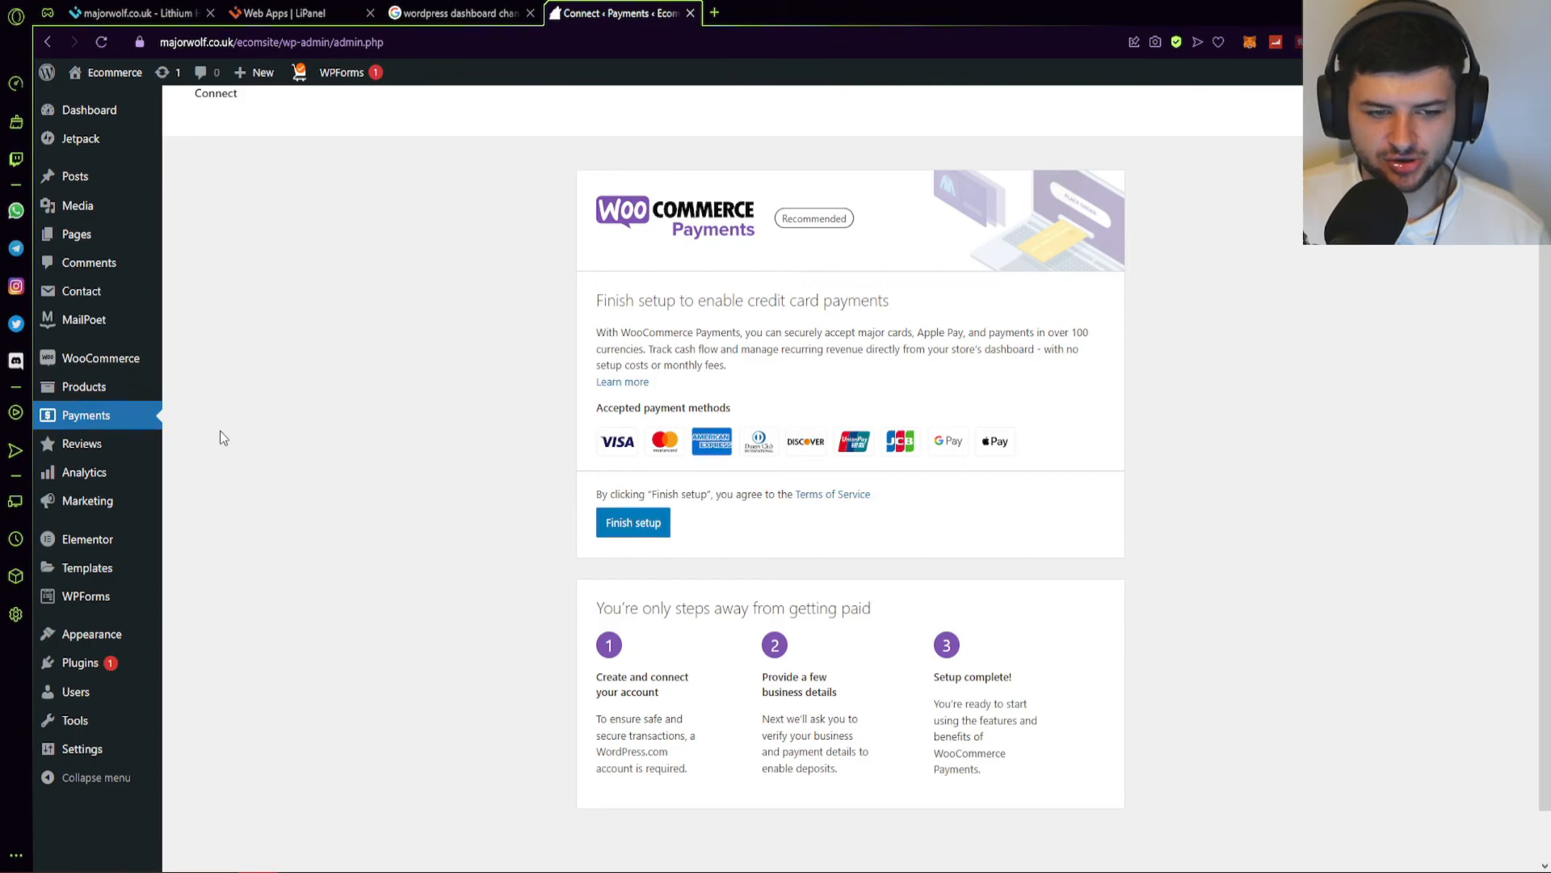
left_click(104, 444)
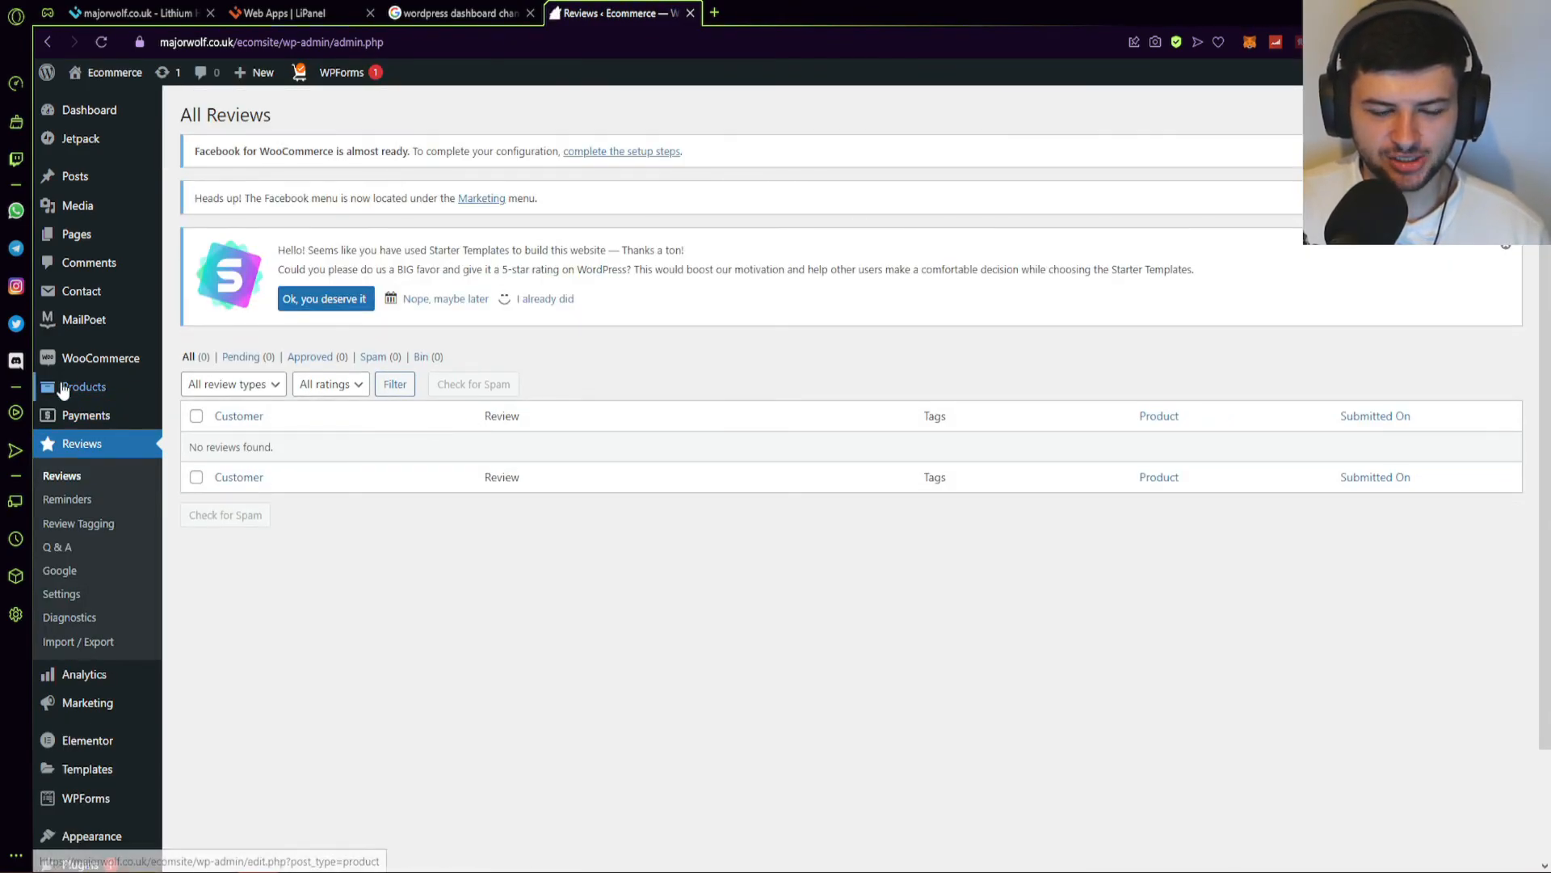
mouse_move(101, 373)
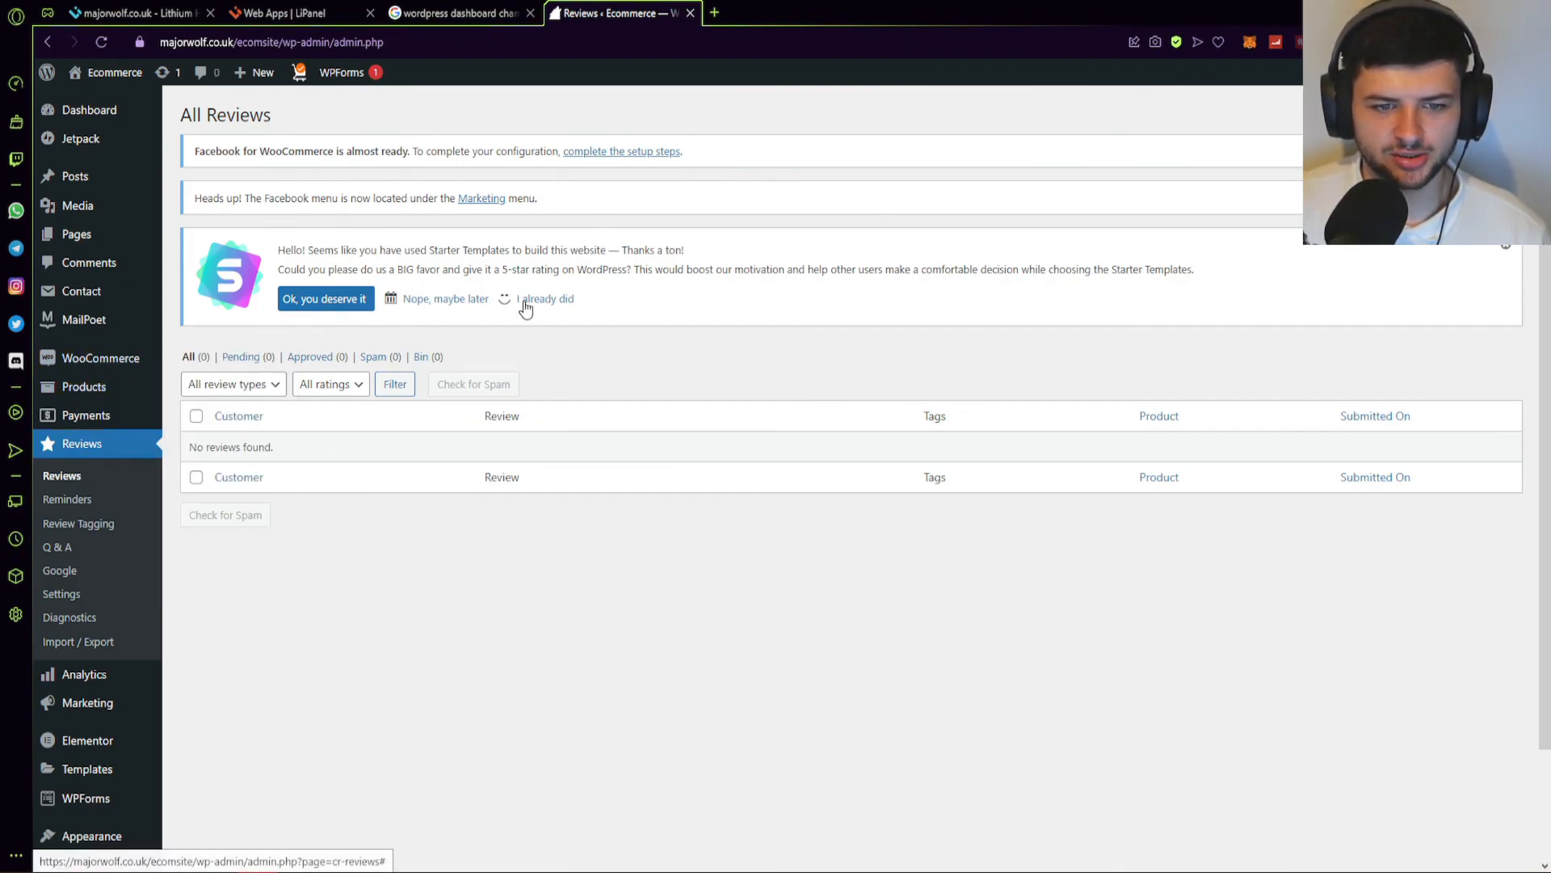
mouse_move(93, 702)
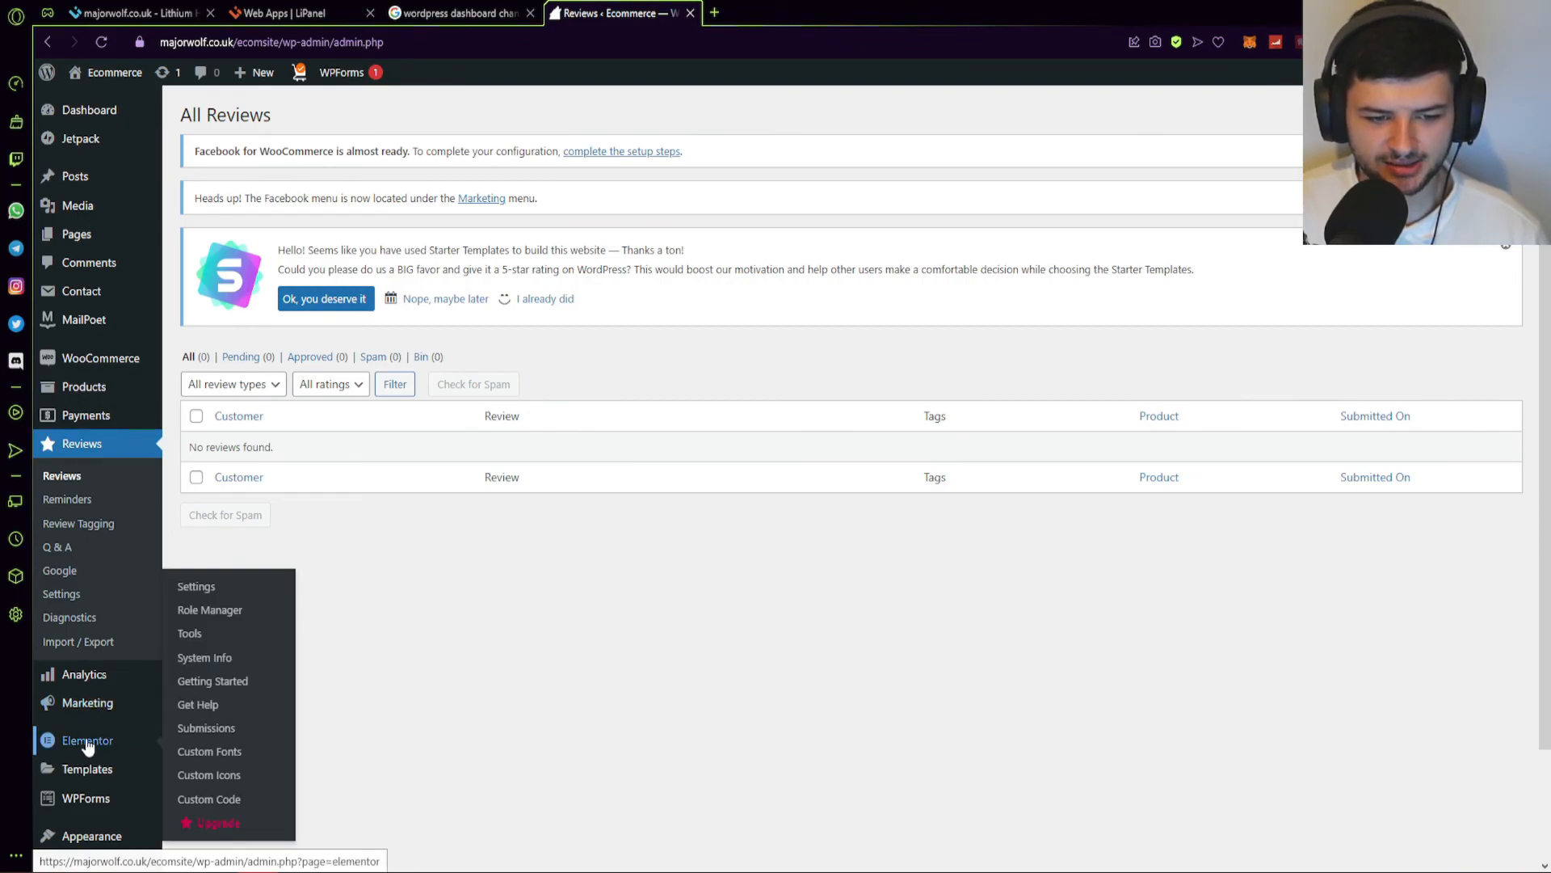
scroll(81, 731, "down", 1)
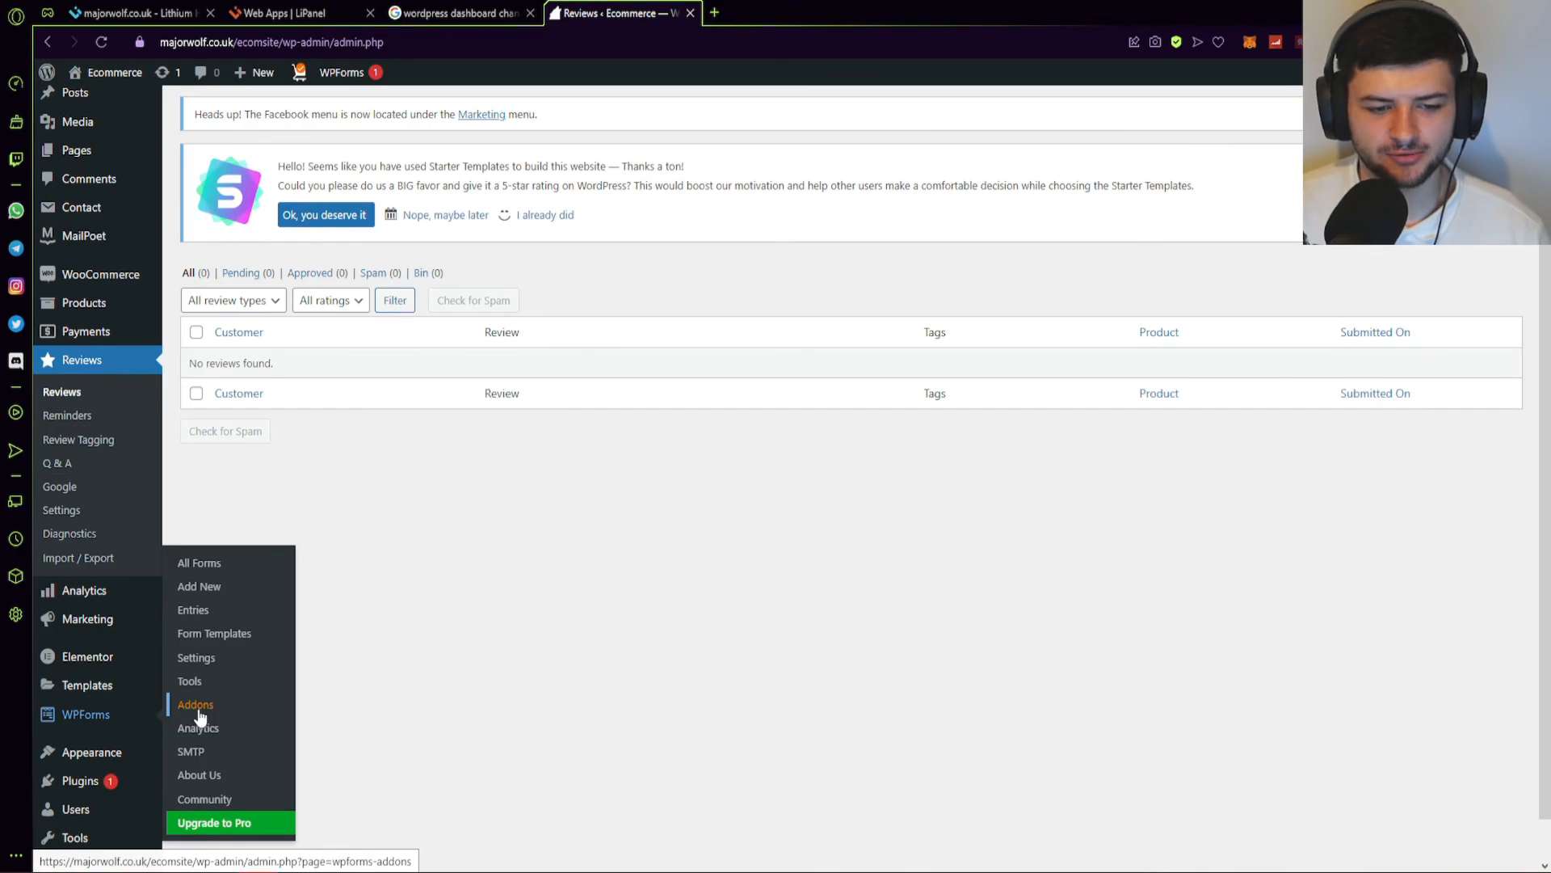
scroll(199, 718, "down", 1)
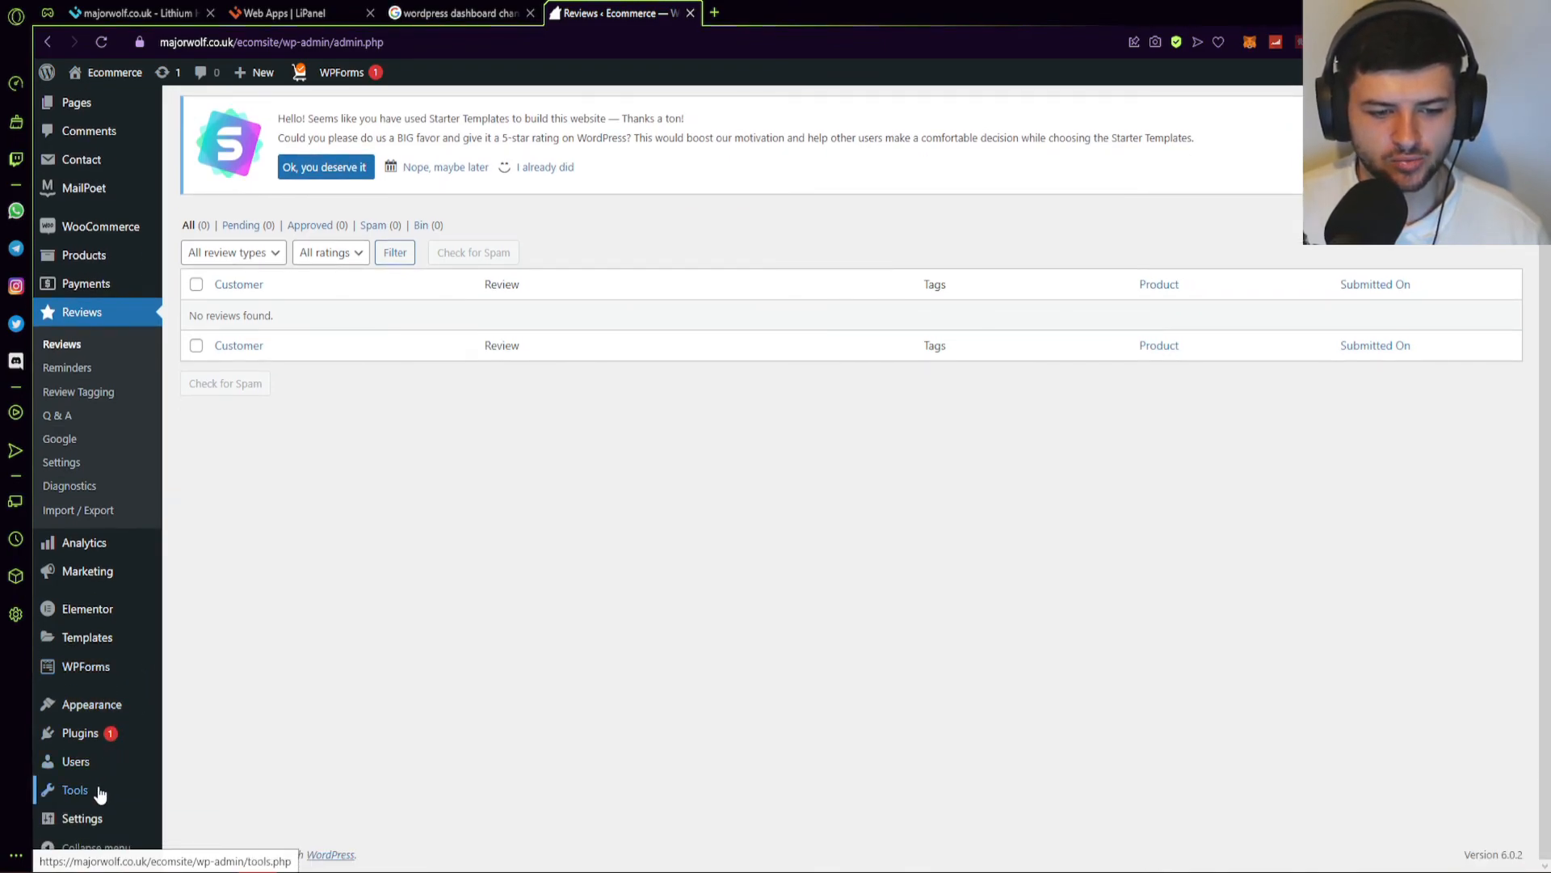
scroll(100, 776, "up", 3)
Visit the storefront and scroll through the Latest Collection dresses, category tiles and blog section.
mouse_move(84, 392)
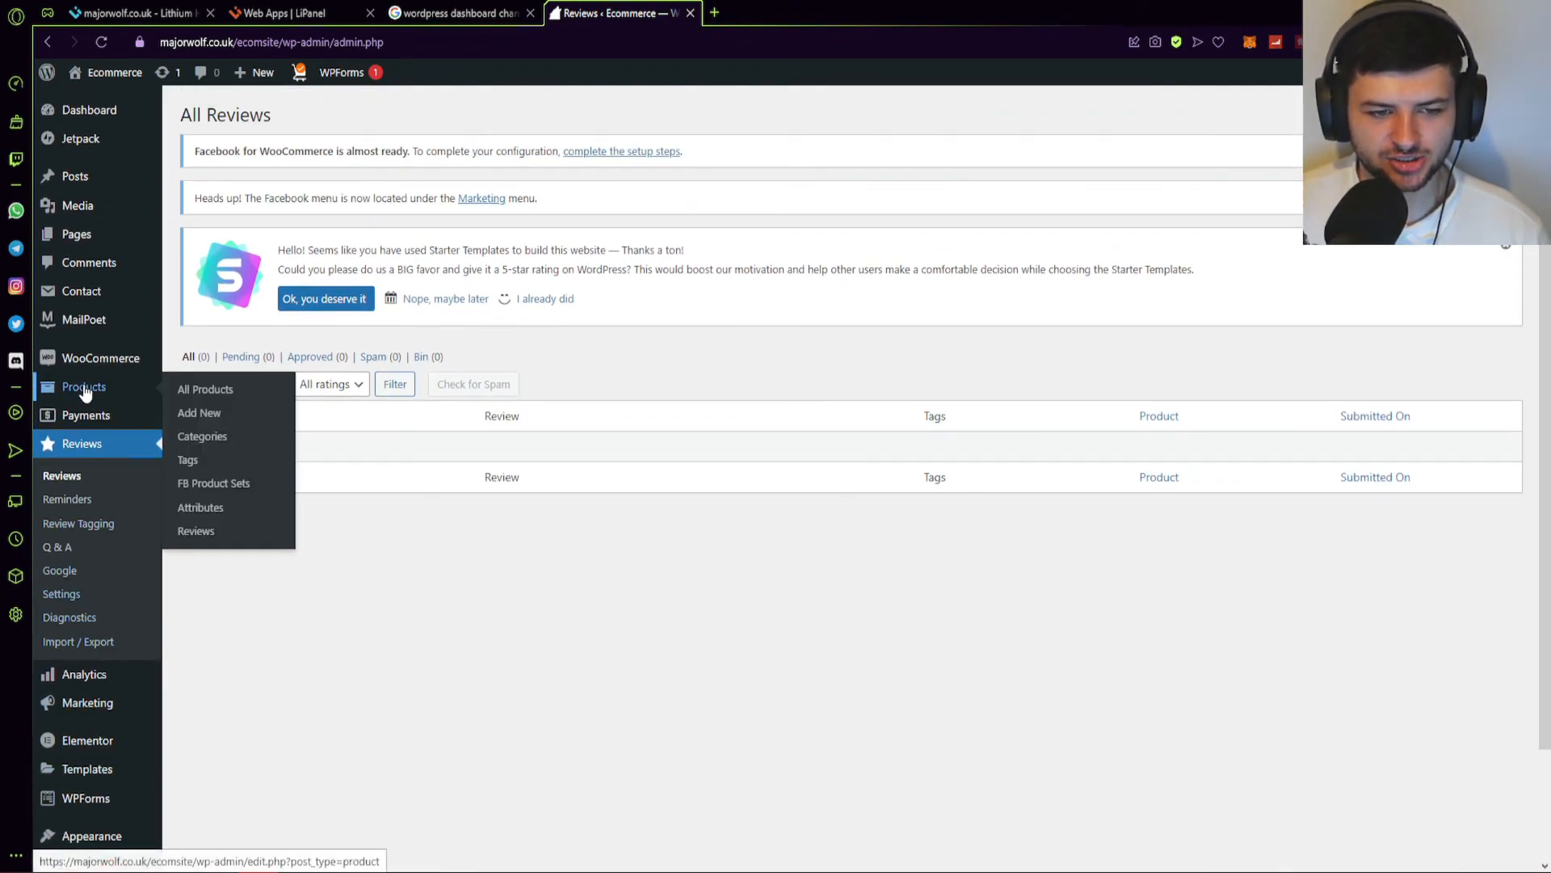
mouse_move(109, 75)
left_click(96, 106)
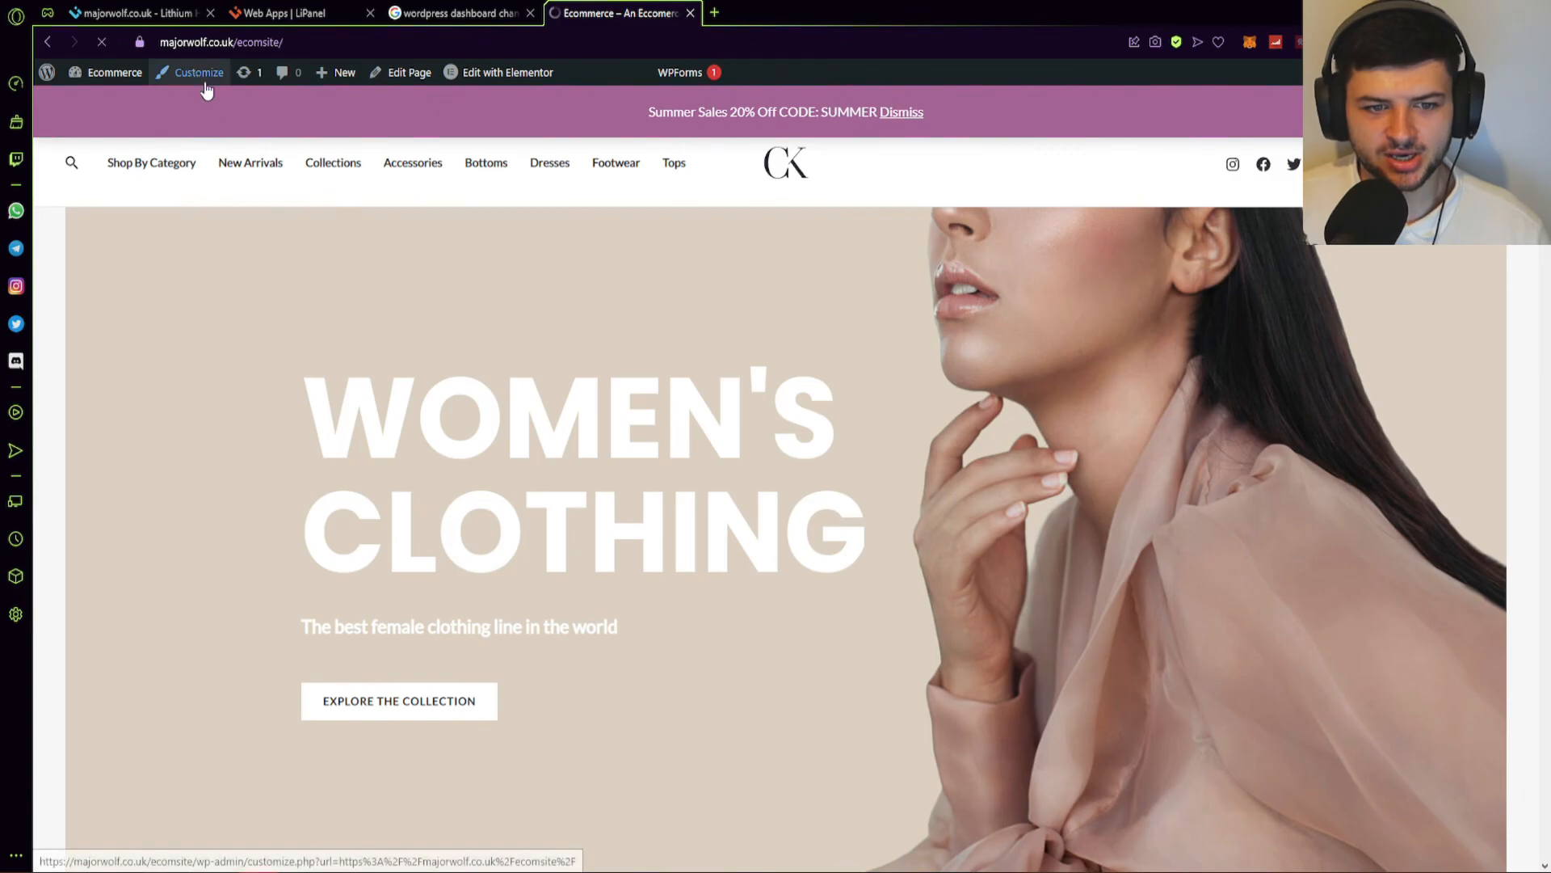
scroll(1140, 212, "down", 5)
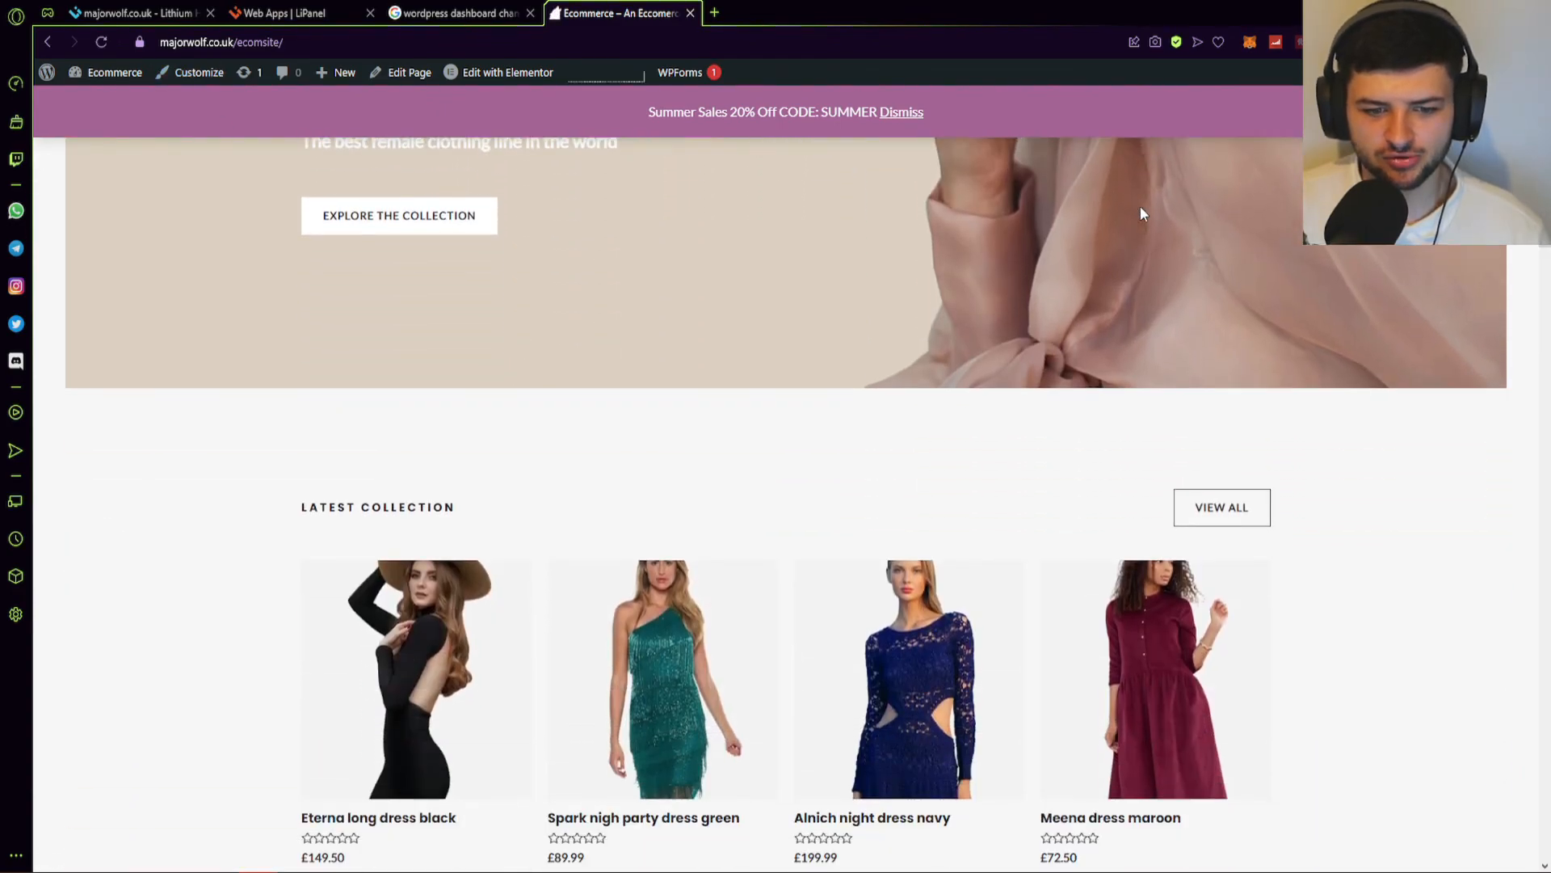
scroll(1141, 214, "down", 20)
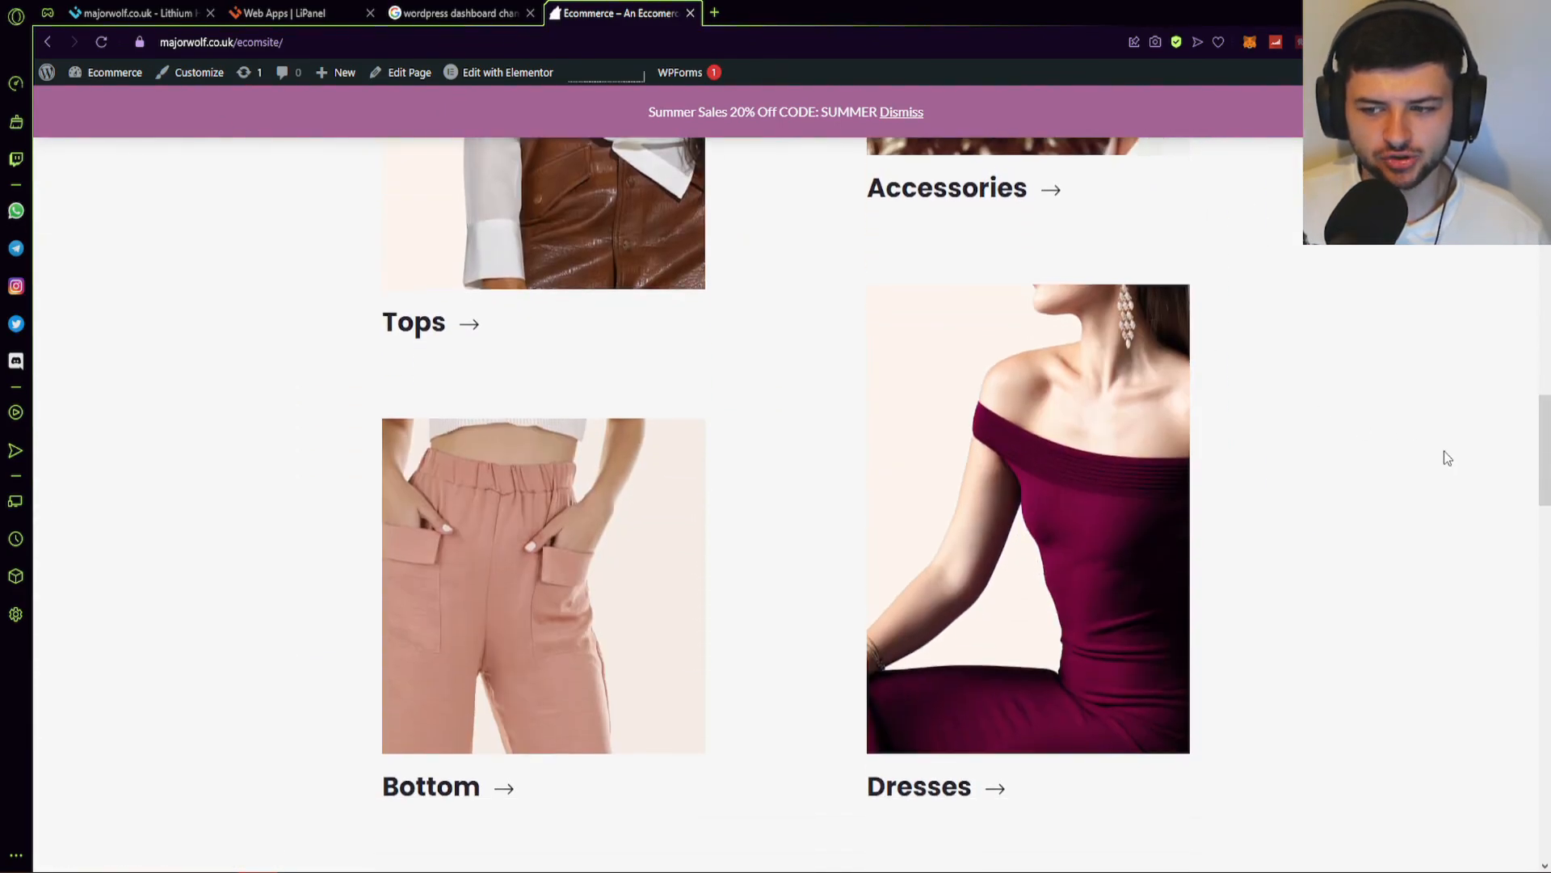
scroll(1444, 455, "down", 18)
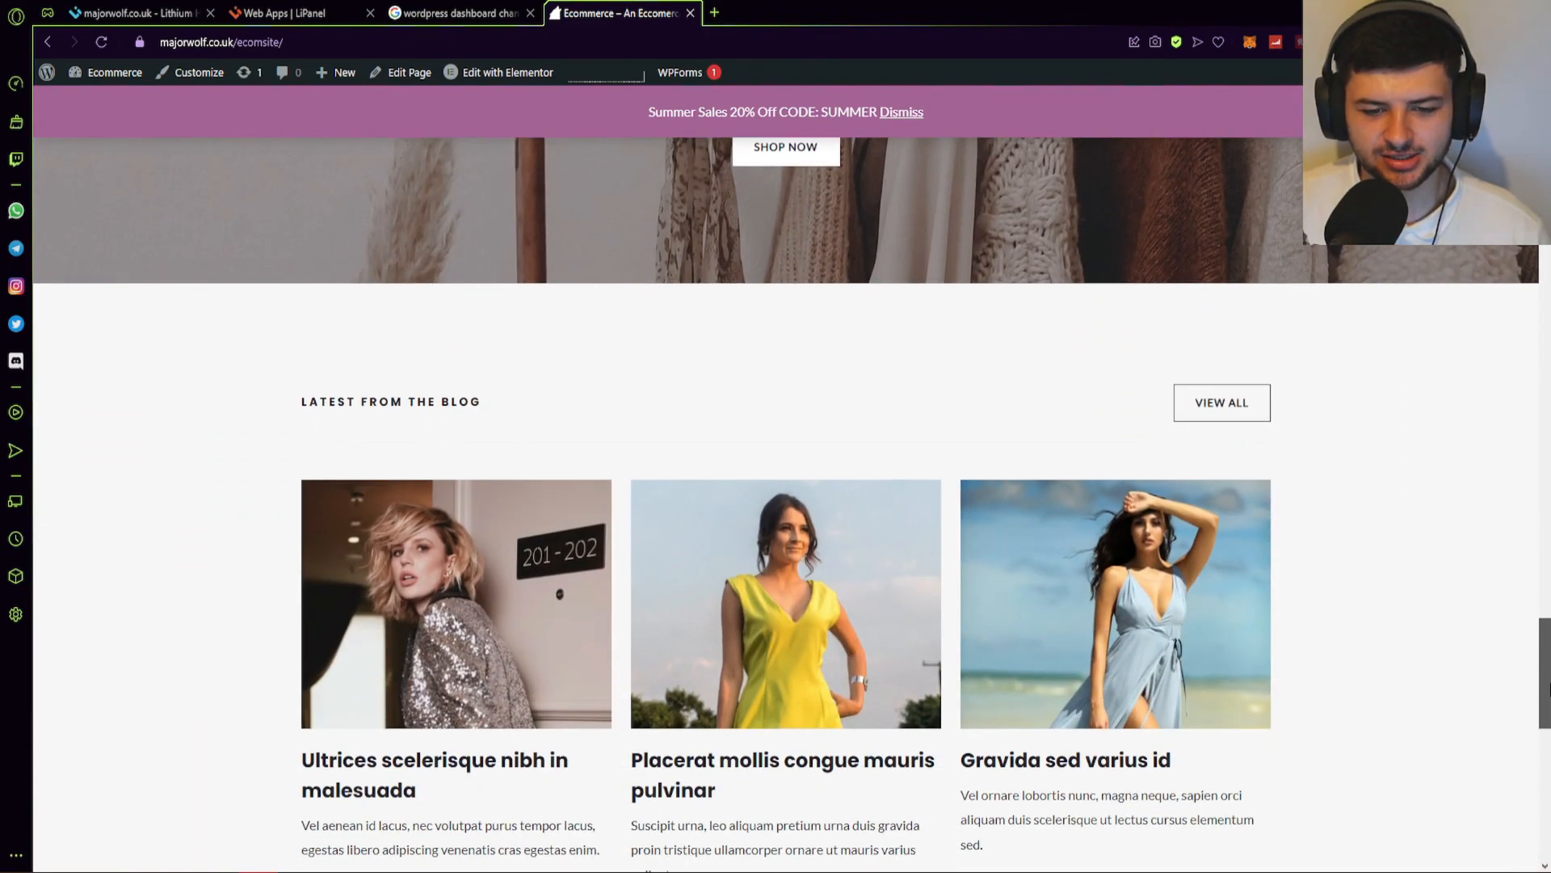
left_click_drag(1549, 689, 1549, 144)
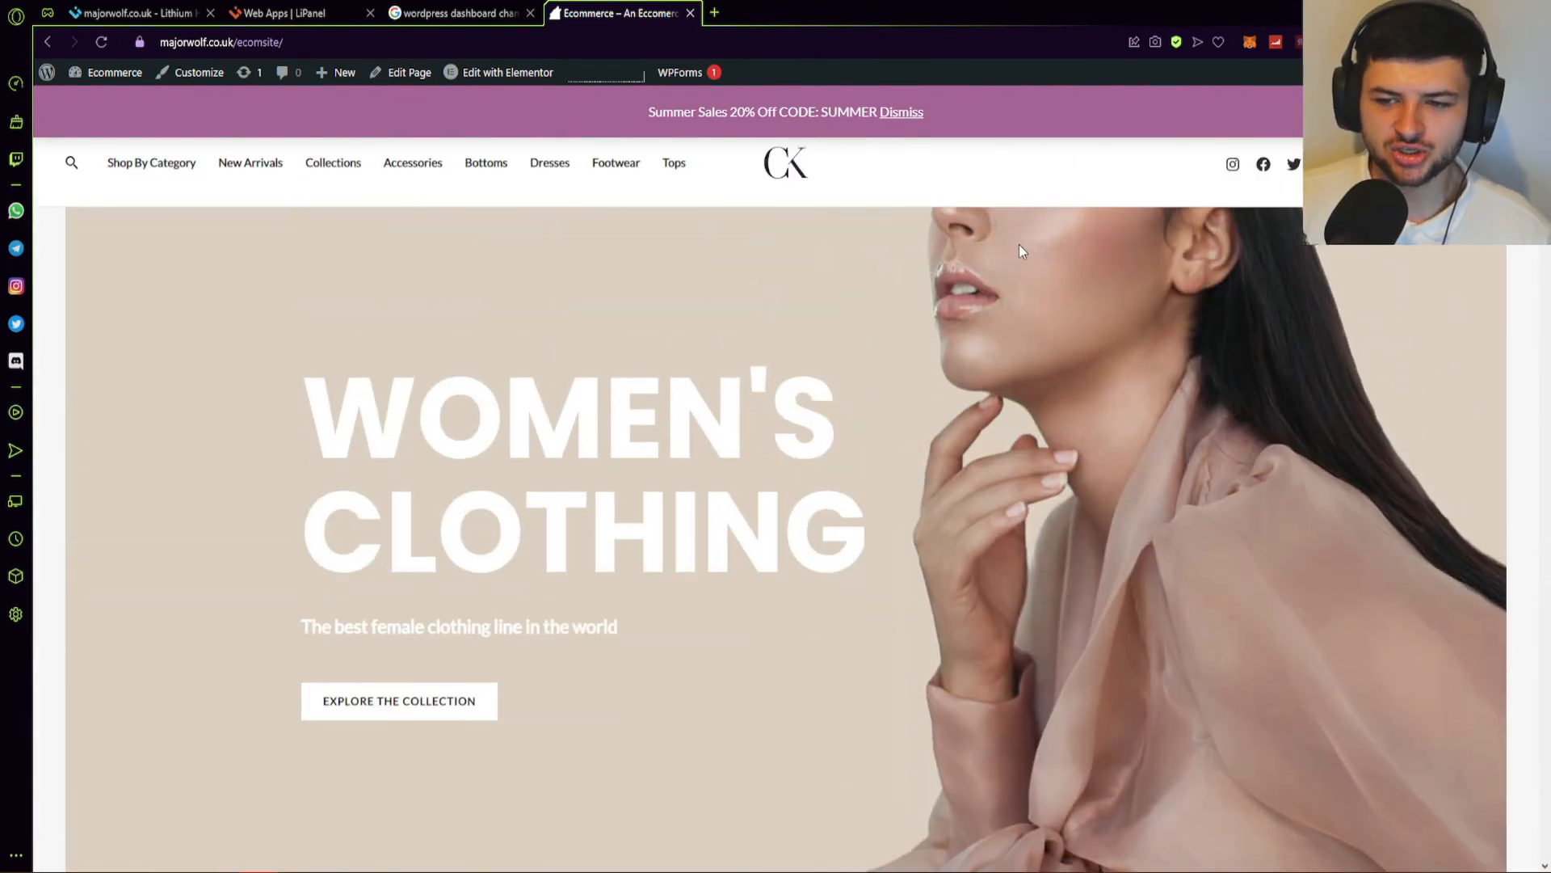